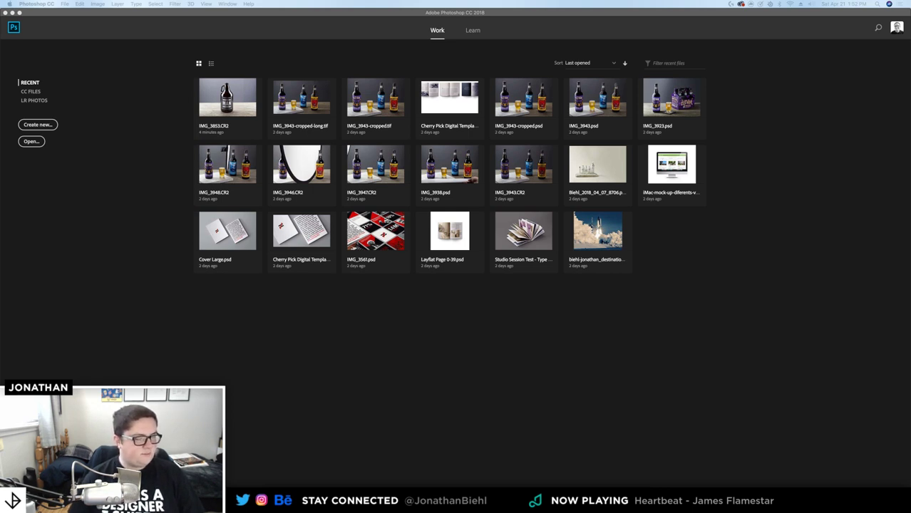
Open the recent raw photo IMG_3853.CR2 for editing in Camera Raw
left_click(235, 93)
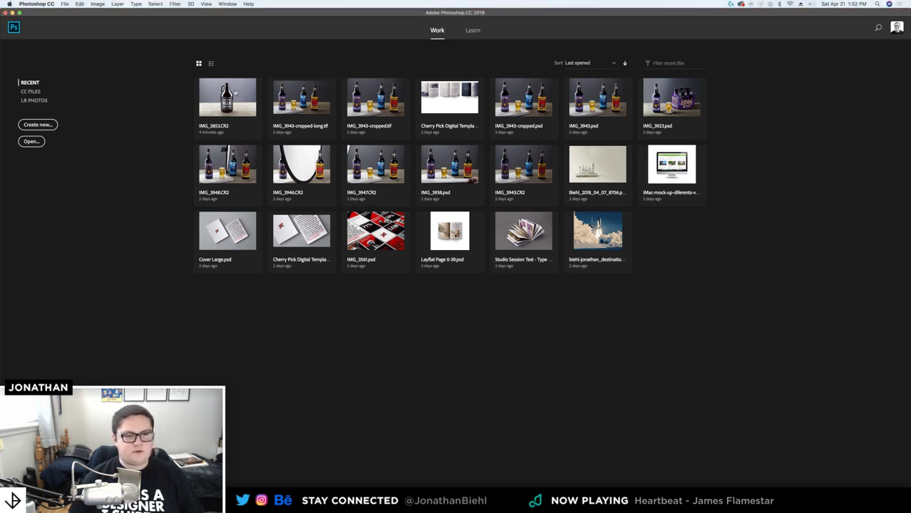
left_click(234, 93)
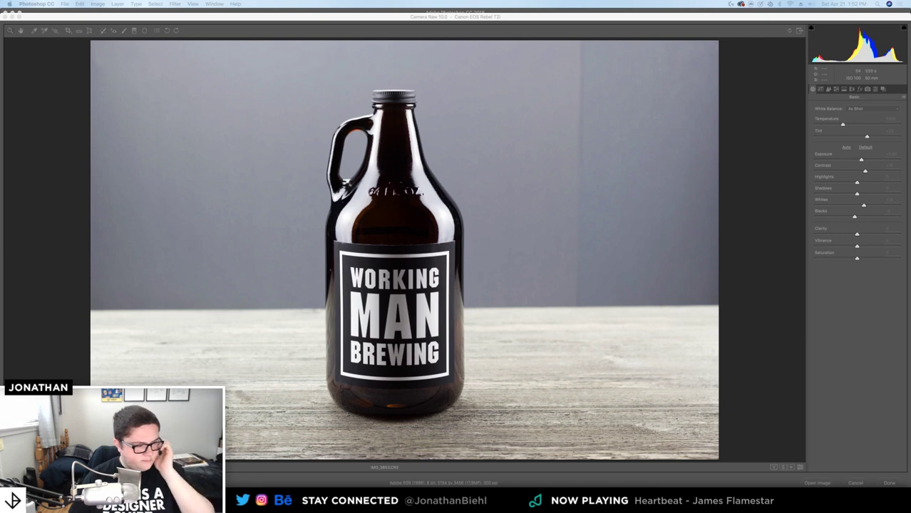
Preview IMG_3923.CR2 from Finder and compare the unedited six-pack photo with its retouched version, IMG_3923.psd
key("space")
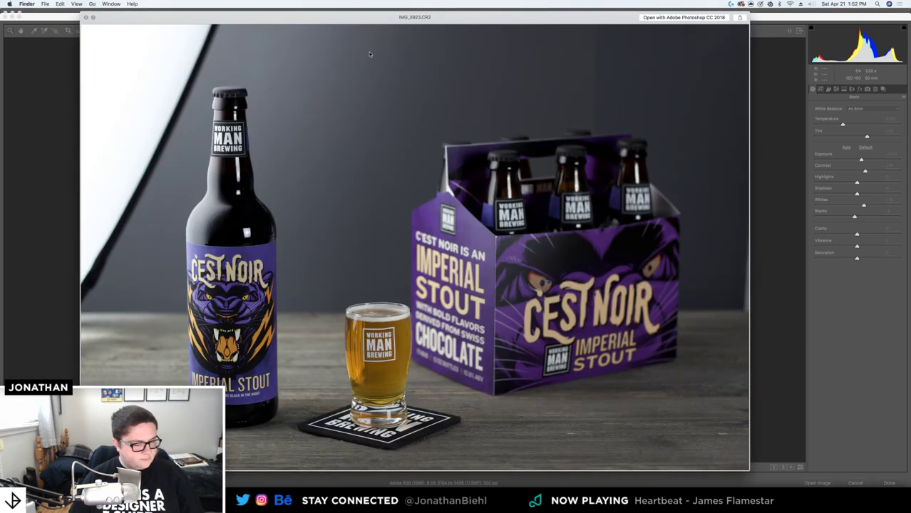
left_click_drag(338, 14, 368, 24)
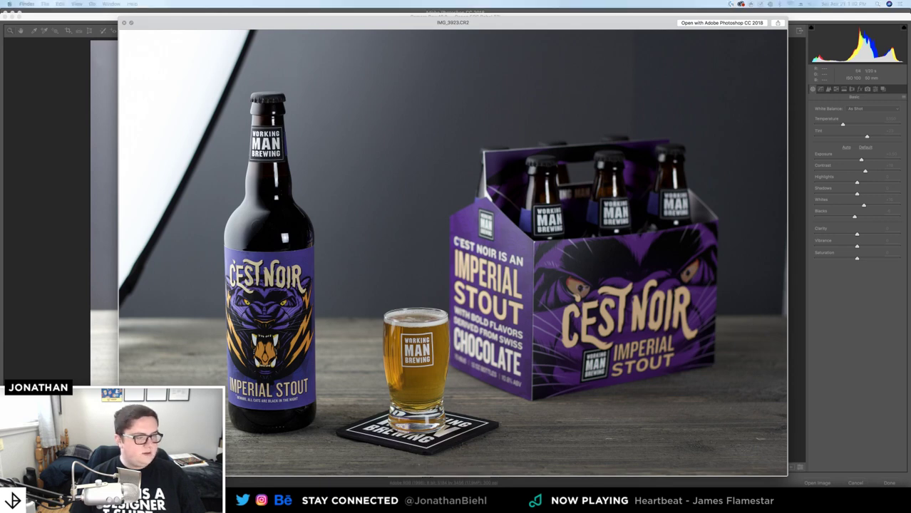
key("Down")
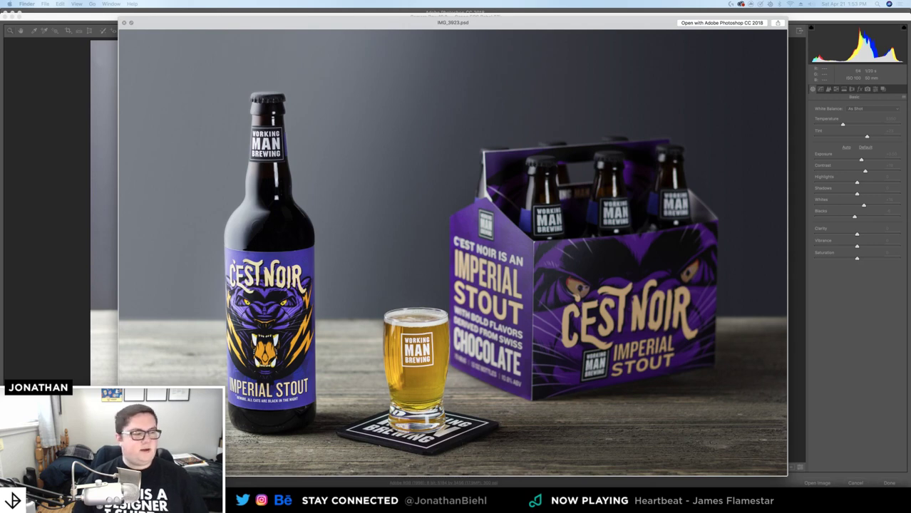
key("Left")
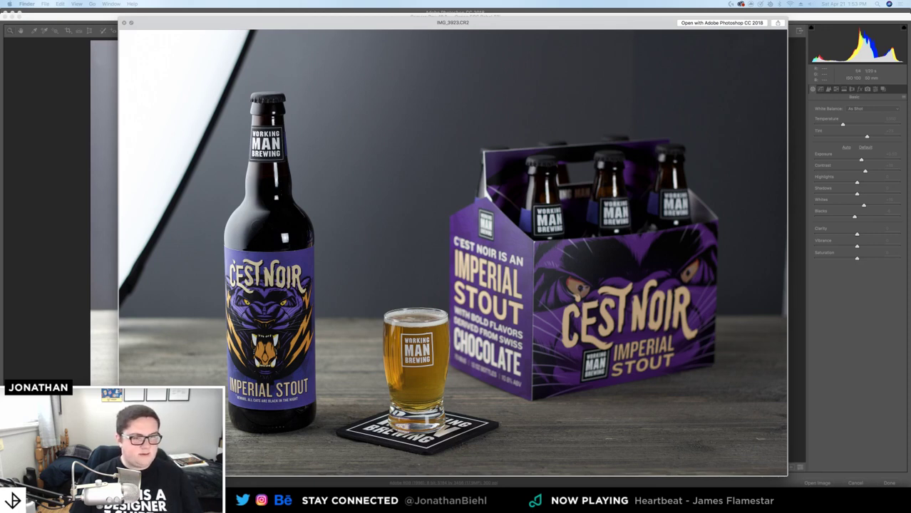
key("Down")
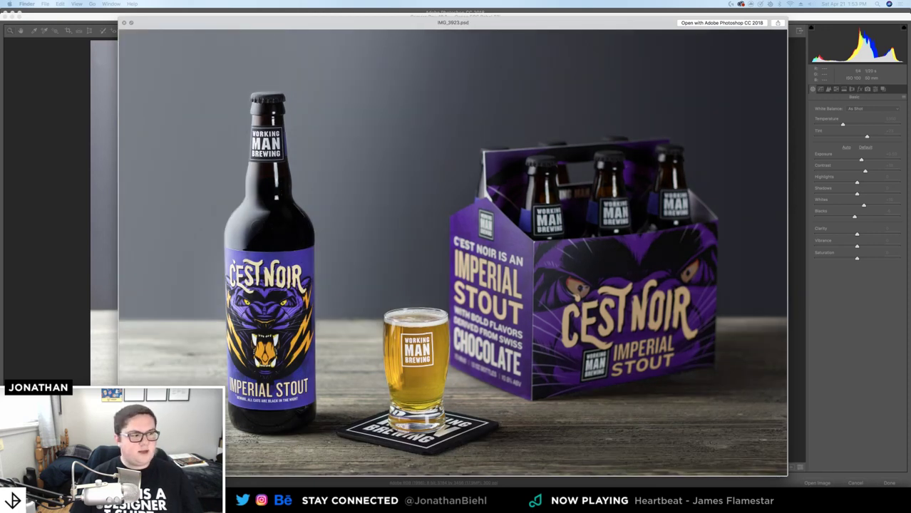
key("Up")
key("Down")
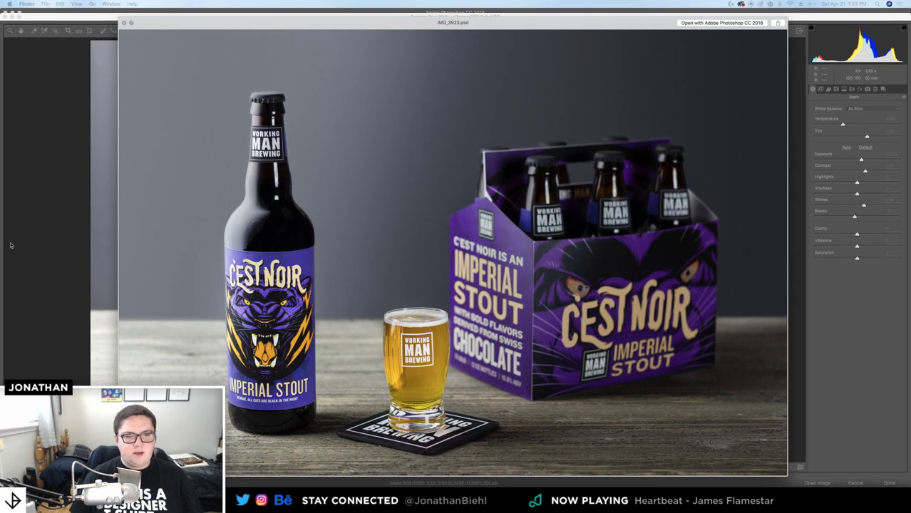
key("Up")
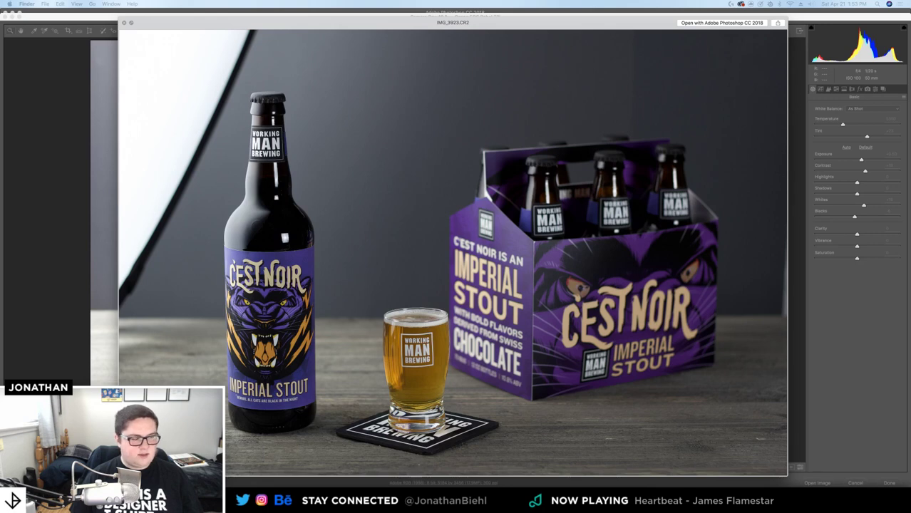
key("Right")
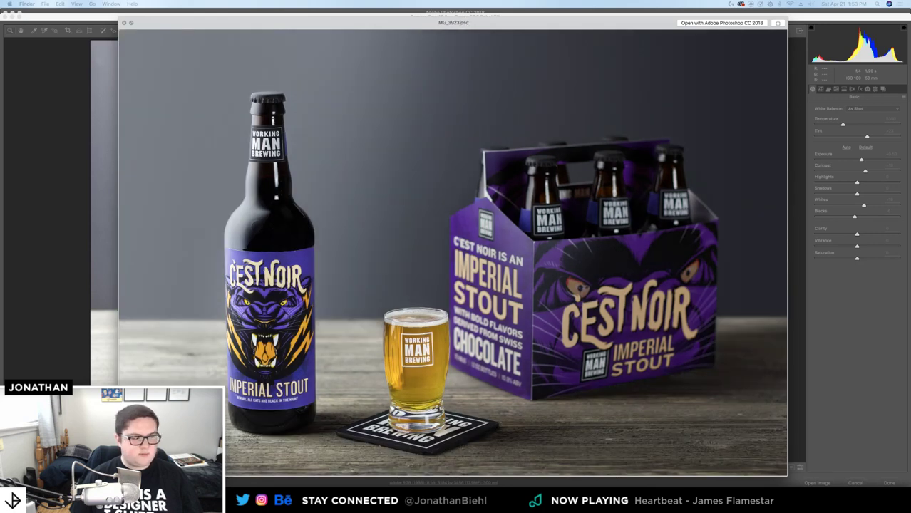
Compare the three-bottle raw photo IMG_3938.CR2 with the retouched IMG_3943-cropped.psd, and close the file preview
key("Right")
key("Right")
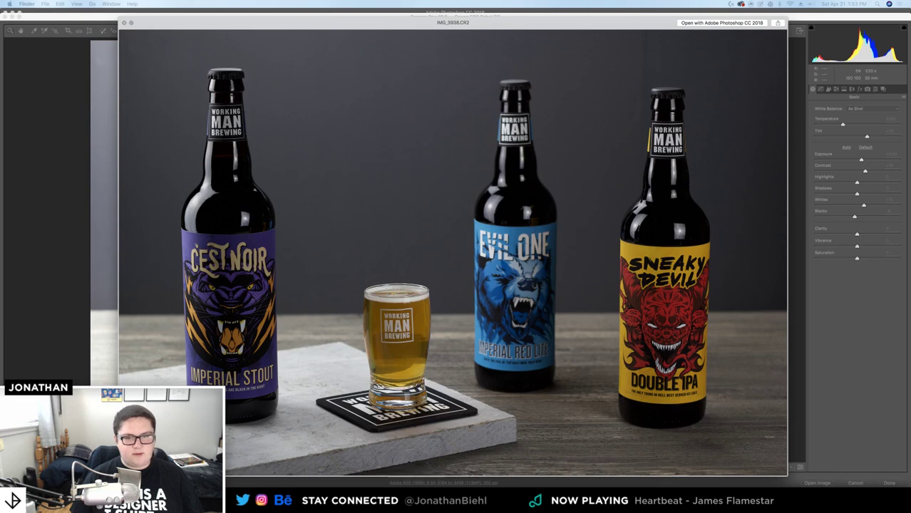
key("Right")
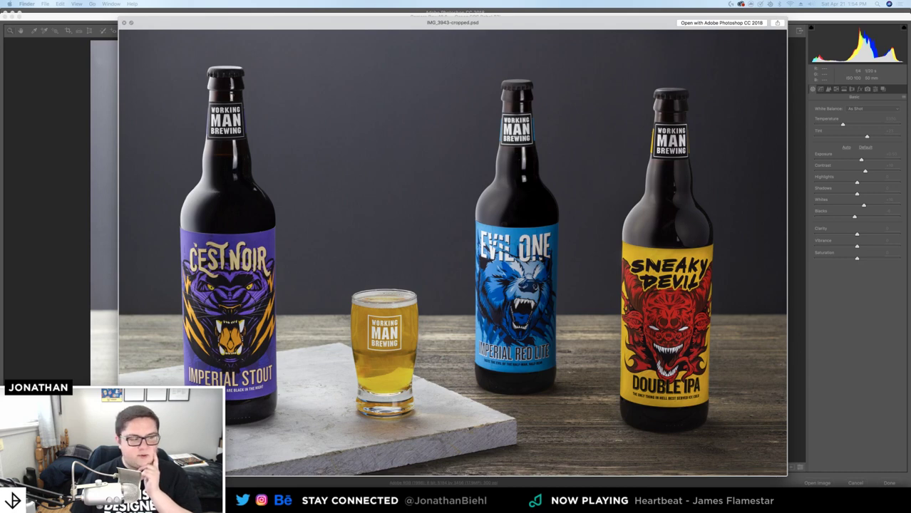
key("Left")
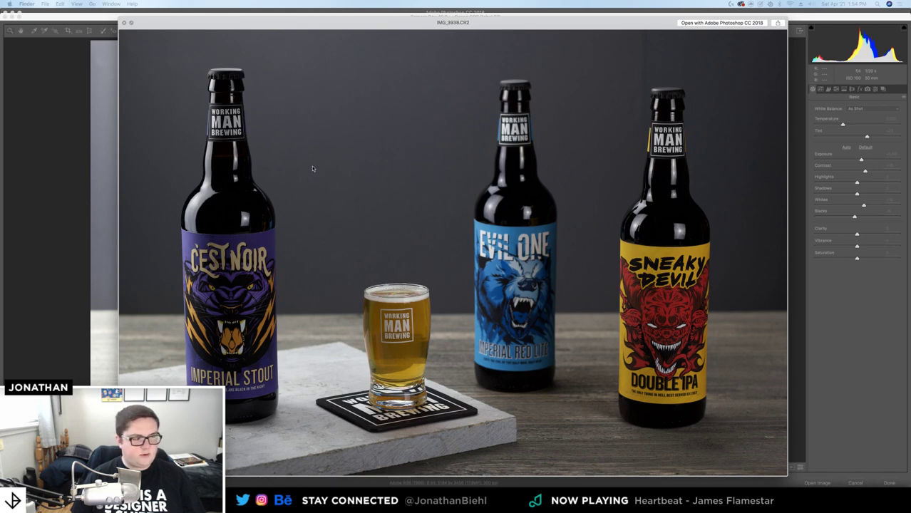
left_click_drag(267, 22, 440, 3)
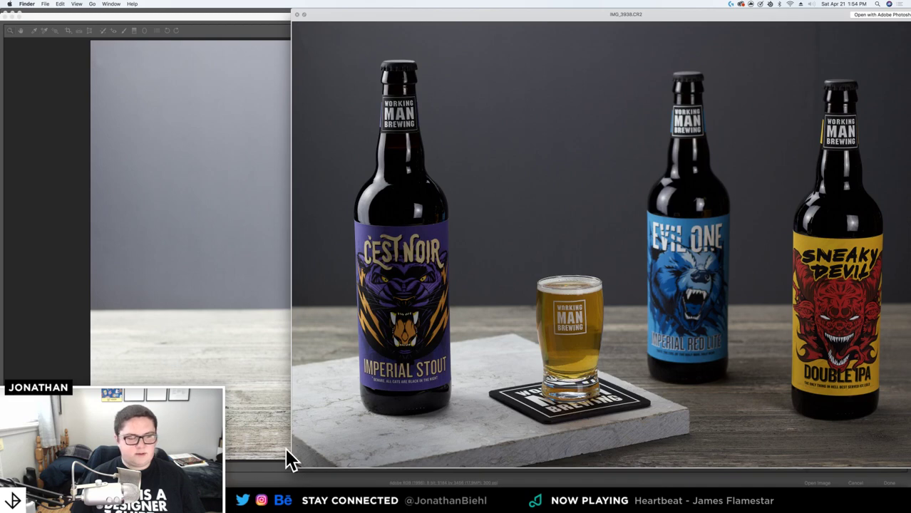
key("Down")
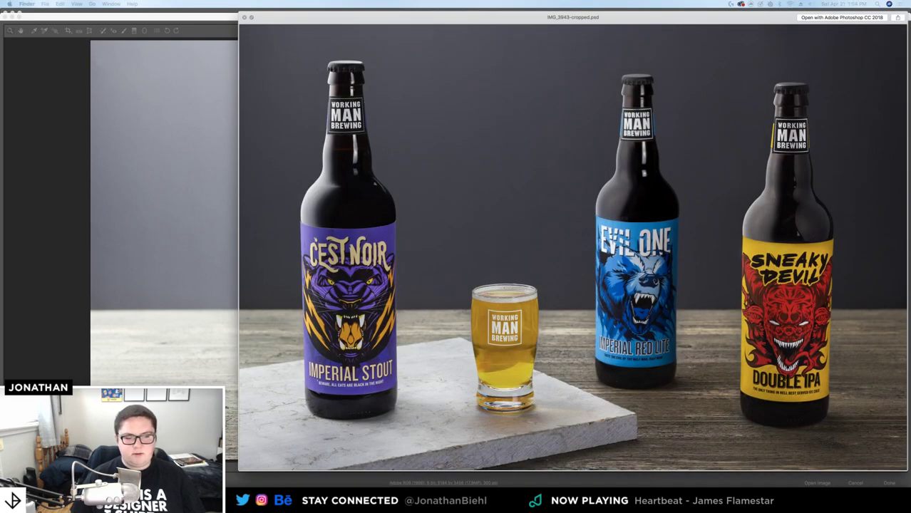
left_click_drag(291, 22, 224, 21)
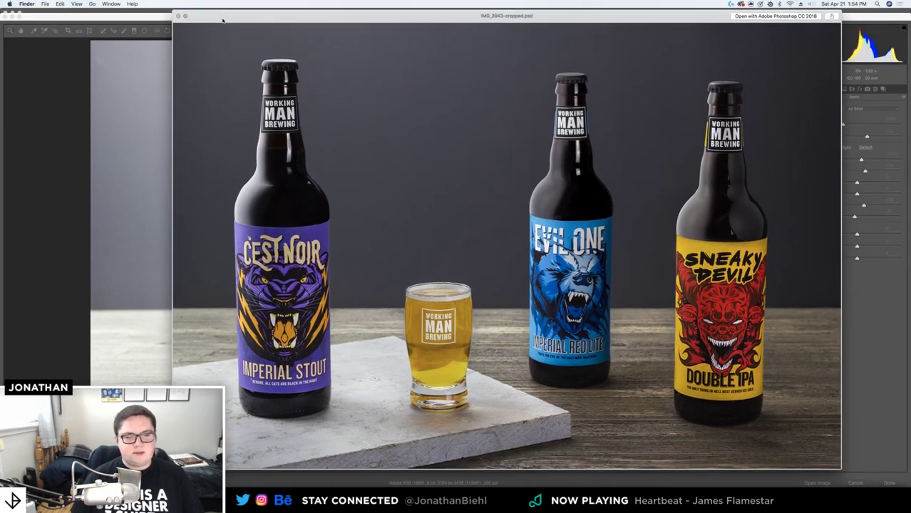
left_click(179, 17)
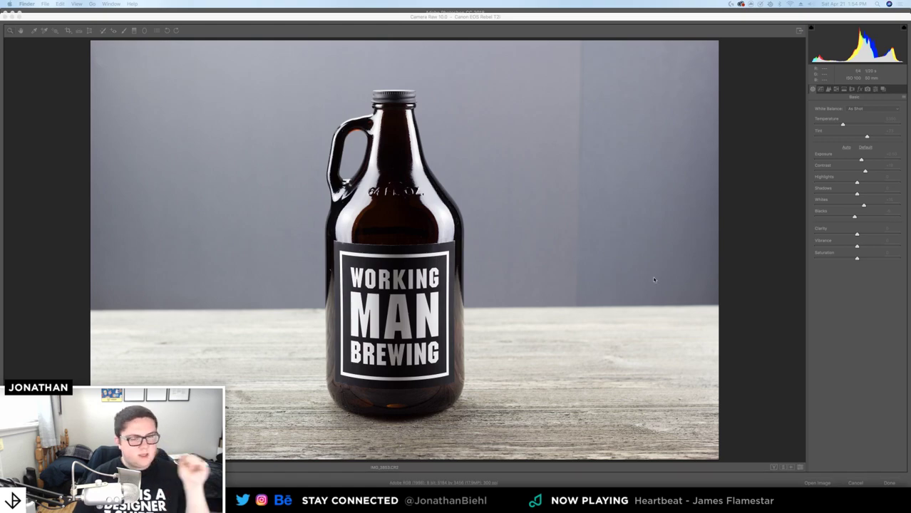
left_click(440, 194)
left_click(399, 387)
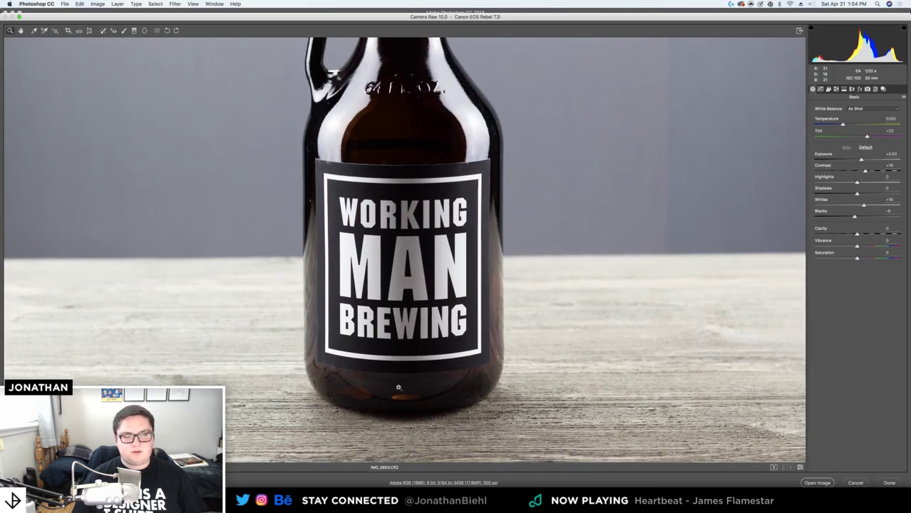
key("super+0")
left_click_drag(407, 139, 414, 138)
left_click_drag(407, 174, 445, 151)
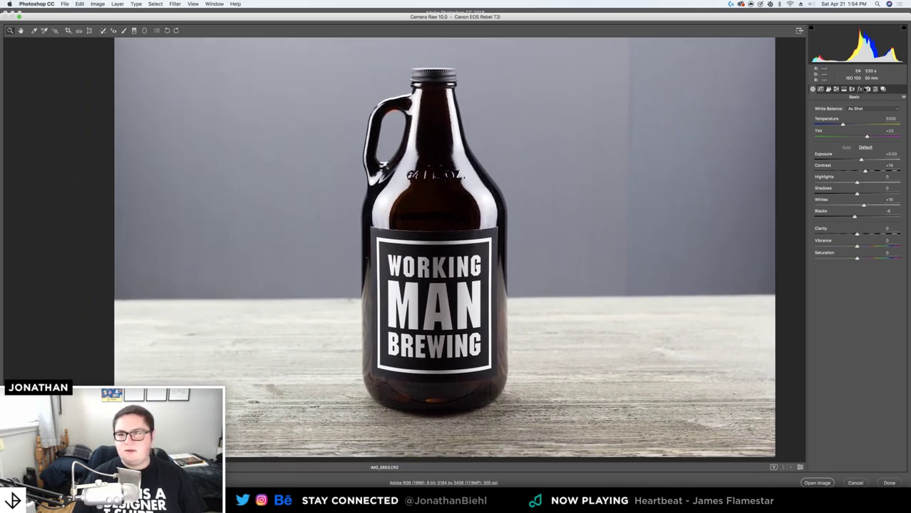
In the Lens Corrections settings, compare the cap edge with Remove Chromatic Aberration off and on, and examine the cap and handle edges up close
left_click(868, 89)
left_click(860, 90)
left_click(852, 89)
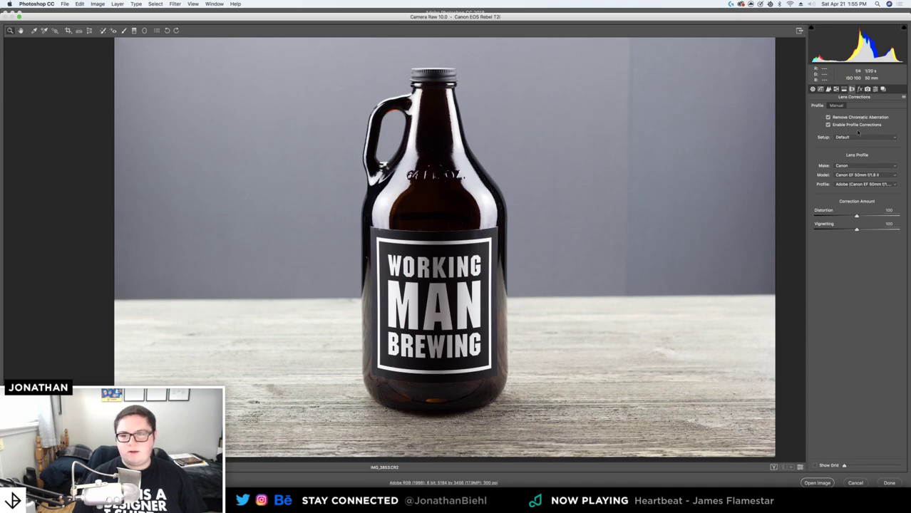
left_click(430, 76)
left_click_drag(436, 256, 675, 63)
left_click(828, 117)
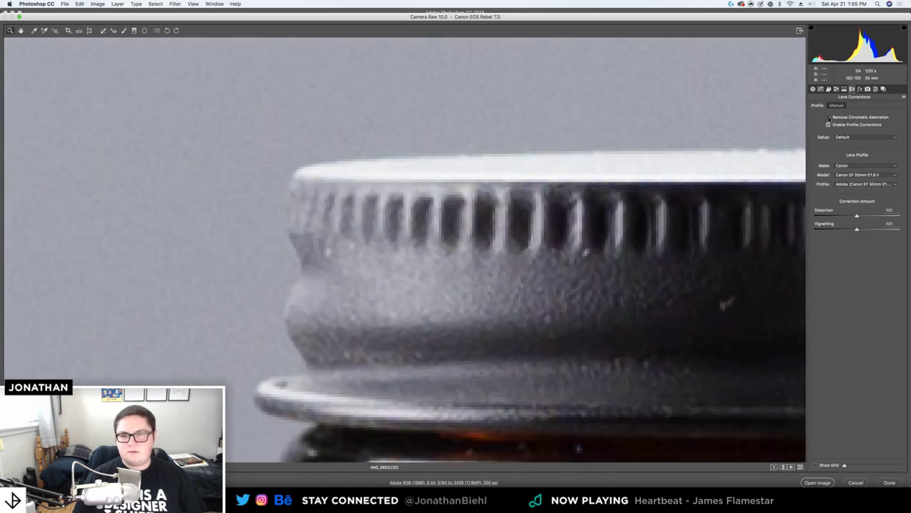
left_click(829, 117)
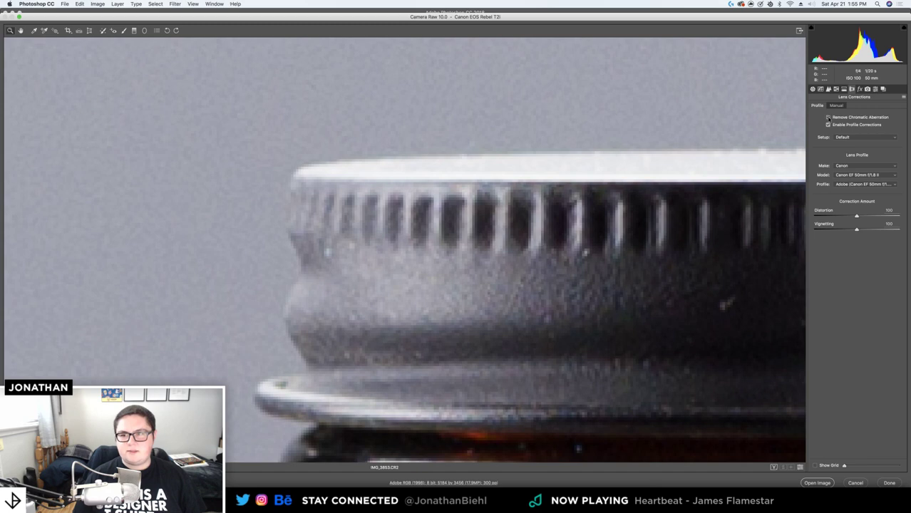
left_click_drag(319, 153, 350, 152)
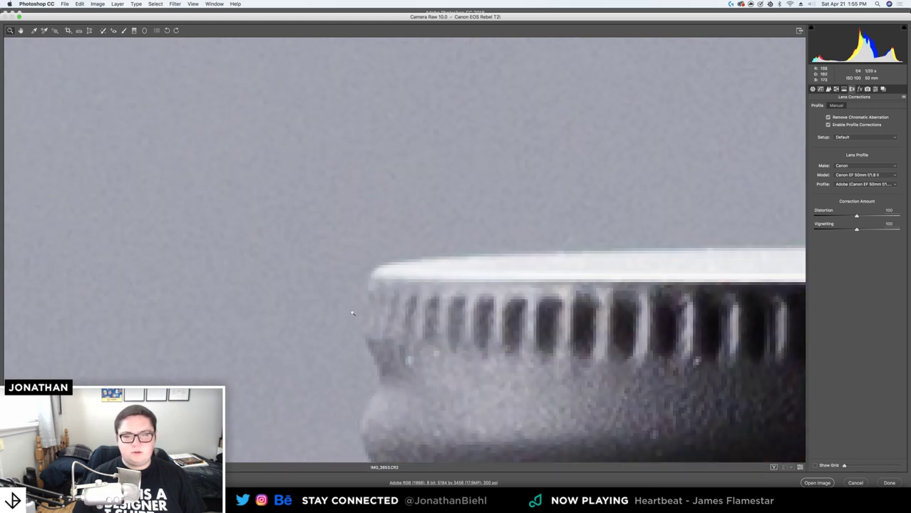
left_click_drag(378, 383, 484, 224)
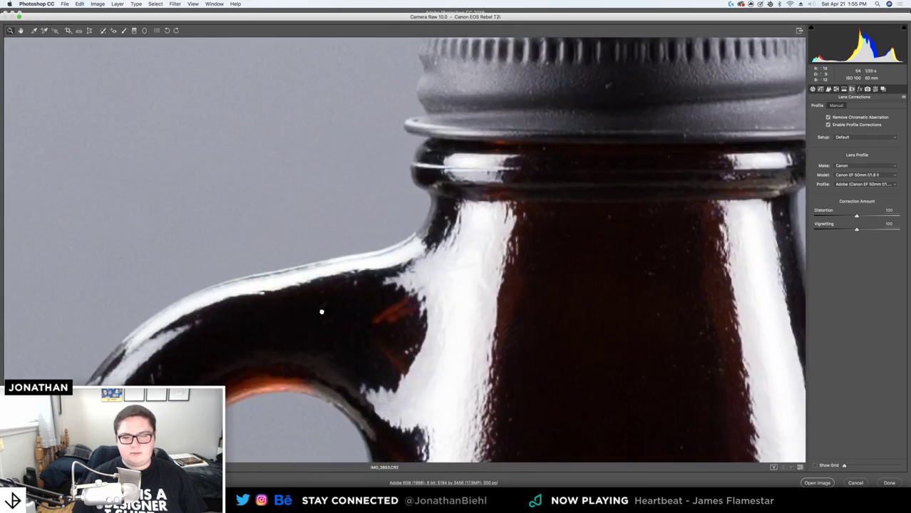
left_click_drag(321, 316, 341, 284)
left_click_drag(259, 252, 162, 281)
left_click_drag(349, 258, 388, 256)
scroll(377, 308, "down", 3)
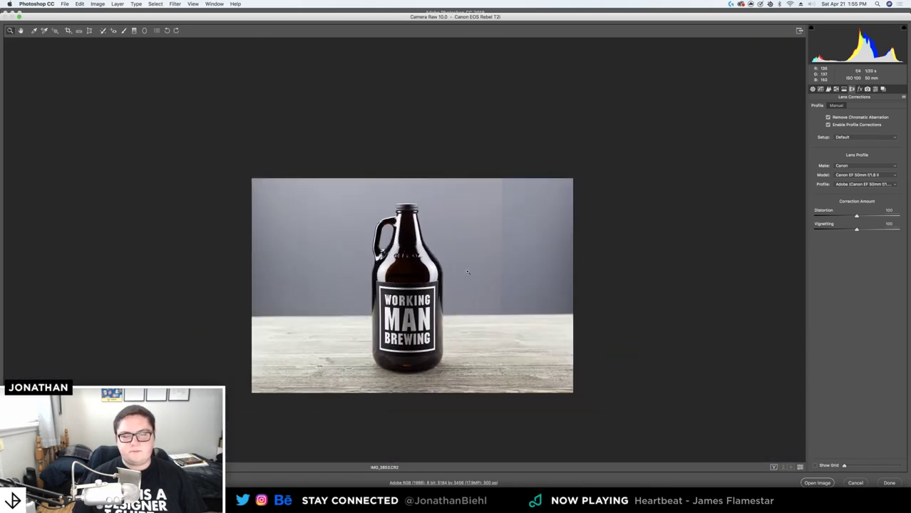
Compare the growler photo with Enable Profile Corrections off and on, leaving the lens profile correction enabled
left_click(828, 125)
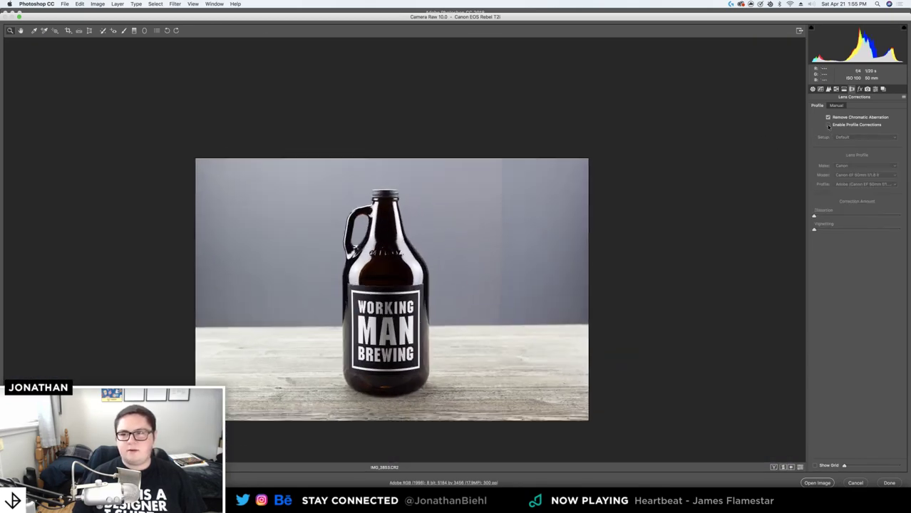
left_click(829, 125)
left_click(829, 126)
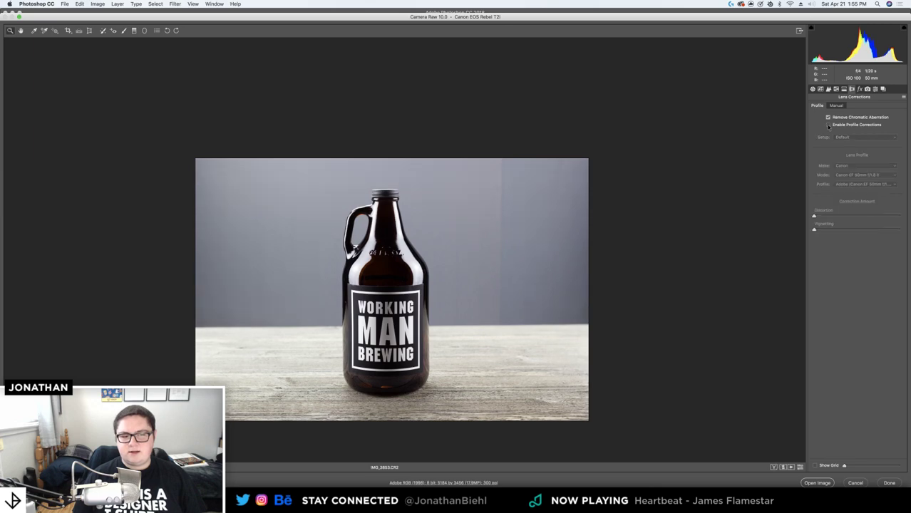
left_click(828, 125)
left_click(828, 125)
left_click(828, 126)
scroll(463, 293, "up", 3)
scroll(463, 293, "down", 3)
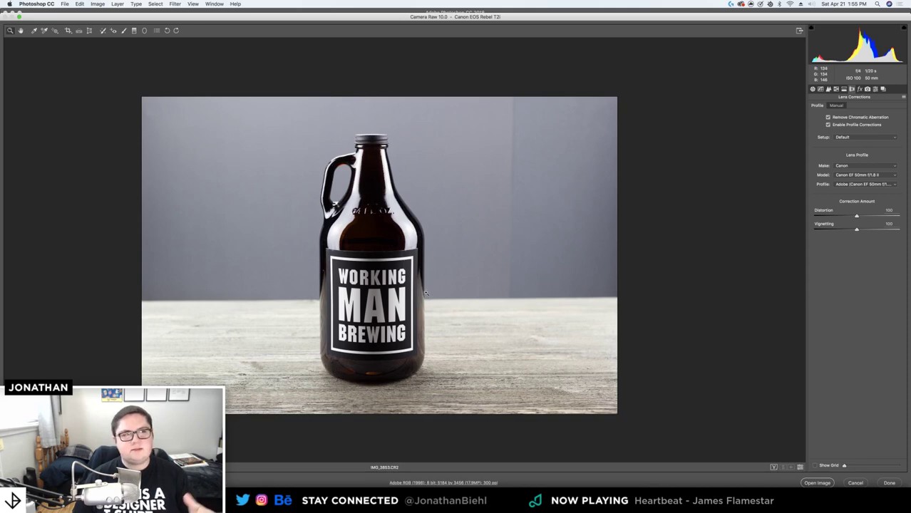
left_click_drag(408, 169, 448, 122)
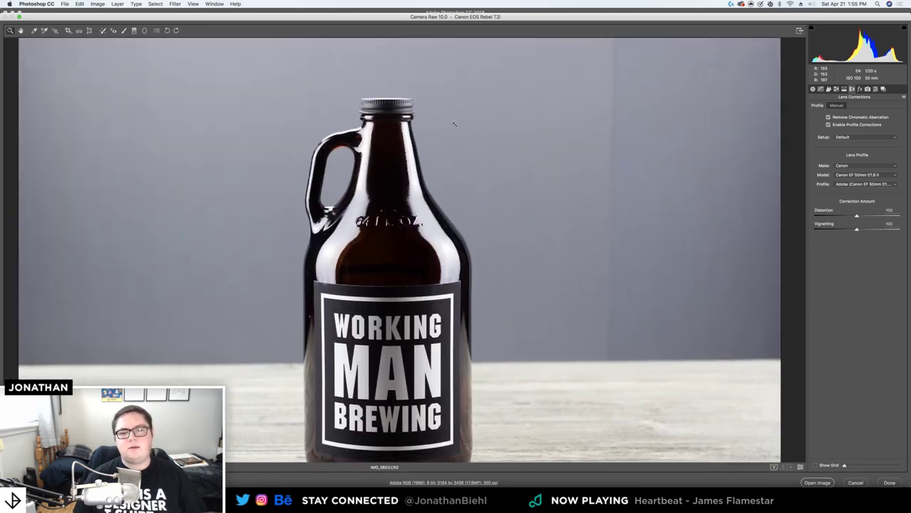
key("super+minus")
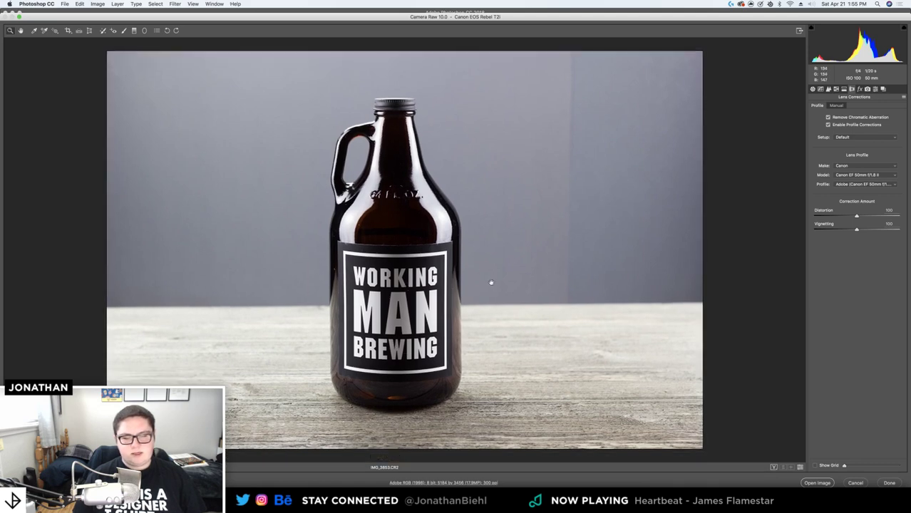
left_click(271, 501)
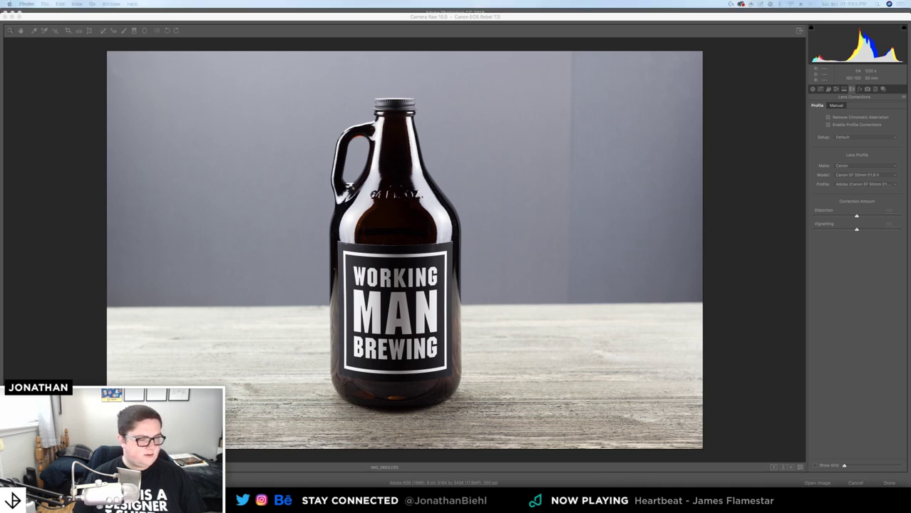
left_click(386, 240)
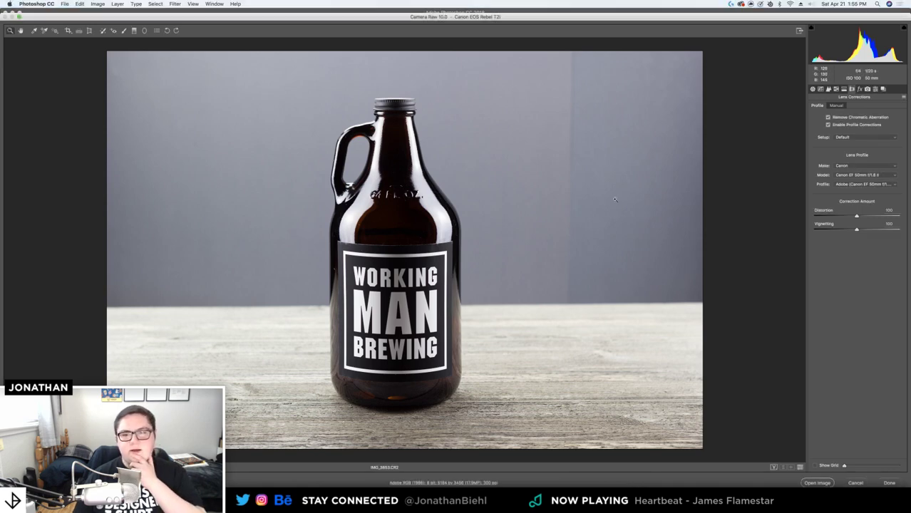
scroll(611, 156, "up", 3)
scroll(569, 162, "down", 3)
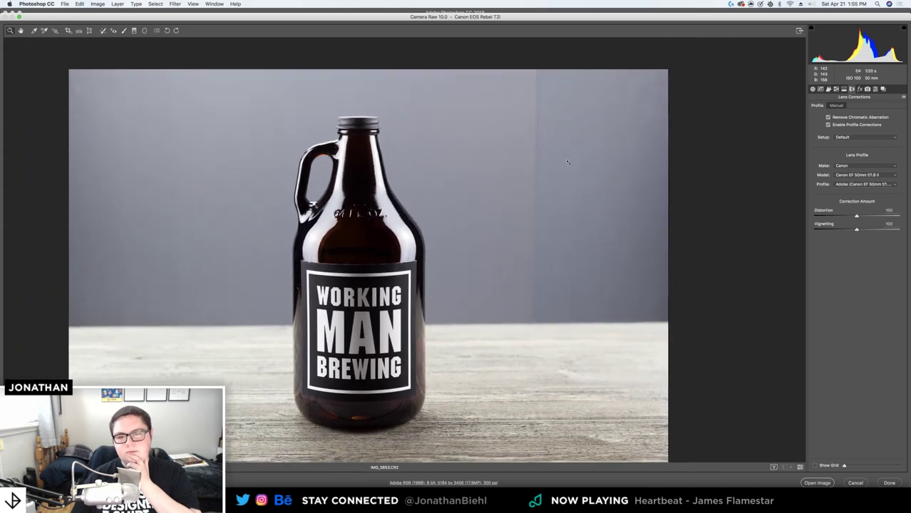
scroll(347, 335, "down", 3)
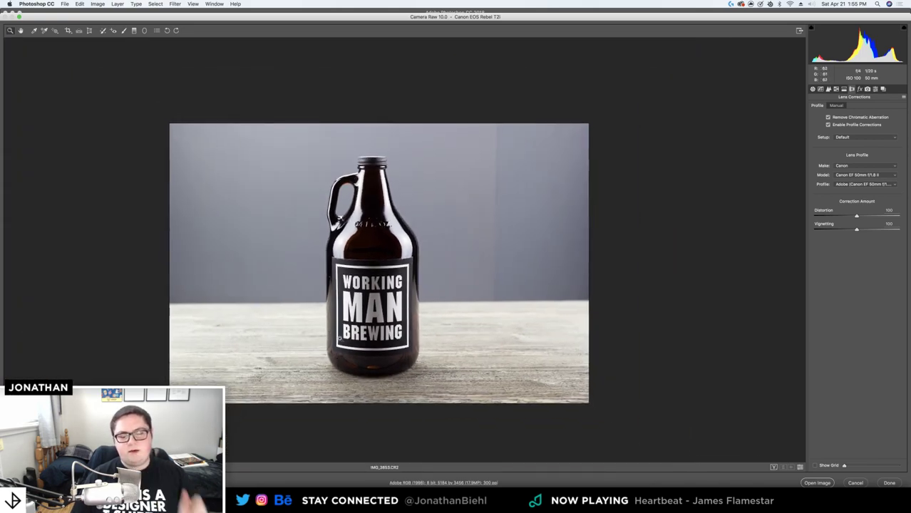
scroll(342, 339, "up", 2)
left_click_drag(372, 337, 375, 328)
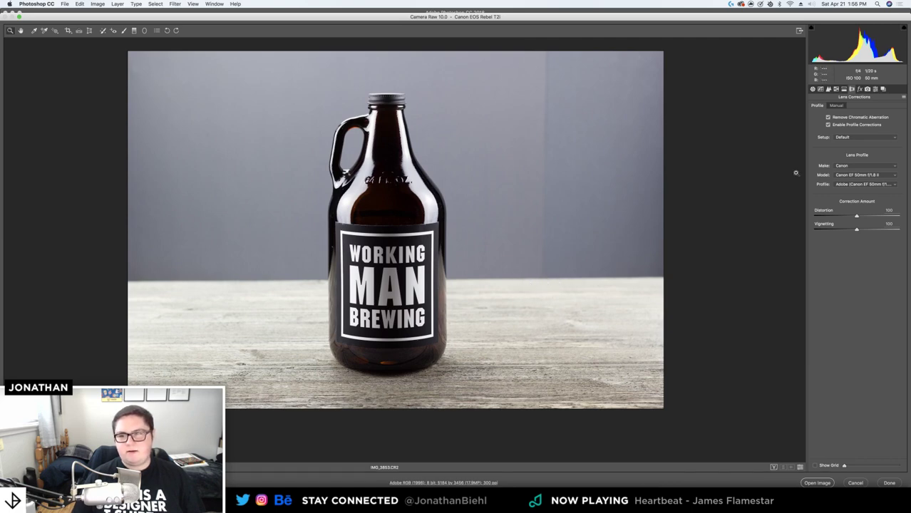
Examine the growler's label, neck, cap and glass base up close in the profile-corrected photo
left_click(813, 89)
left_click(829, 89)
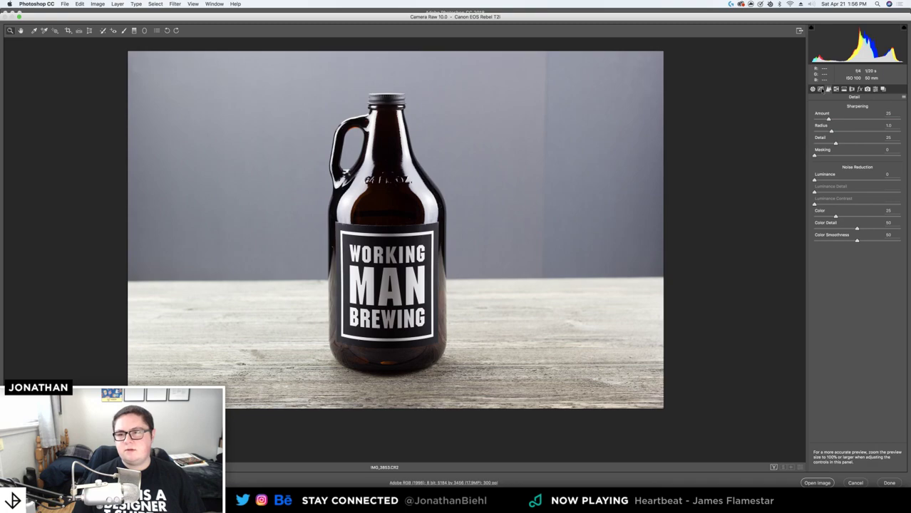
left_click(821, 90)
left_click(386, 342)
mouse_move(348, 294)
left_mouse_down()
mouse_move(381, 291)
mouse_move(345, 284)
left_mouse_up()
left_click_drag(415, 288, 391, 285)
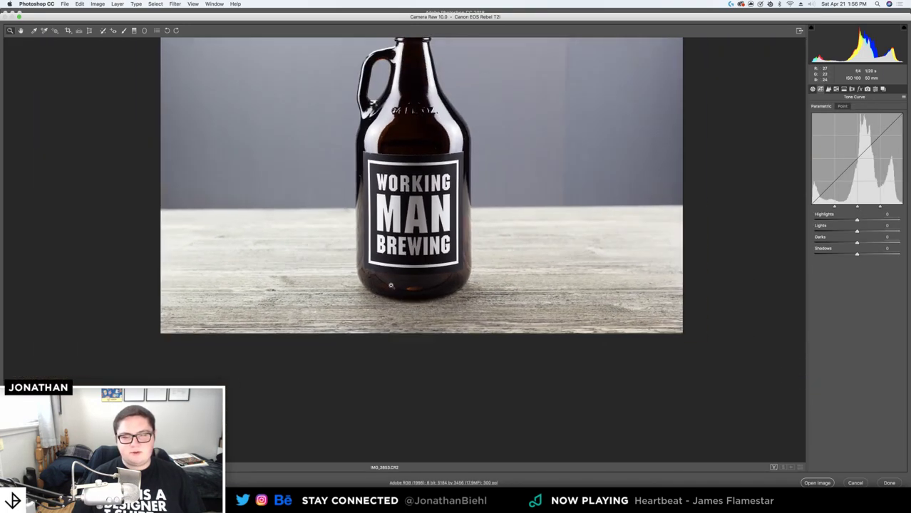
left_click(391, 285)
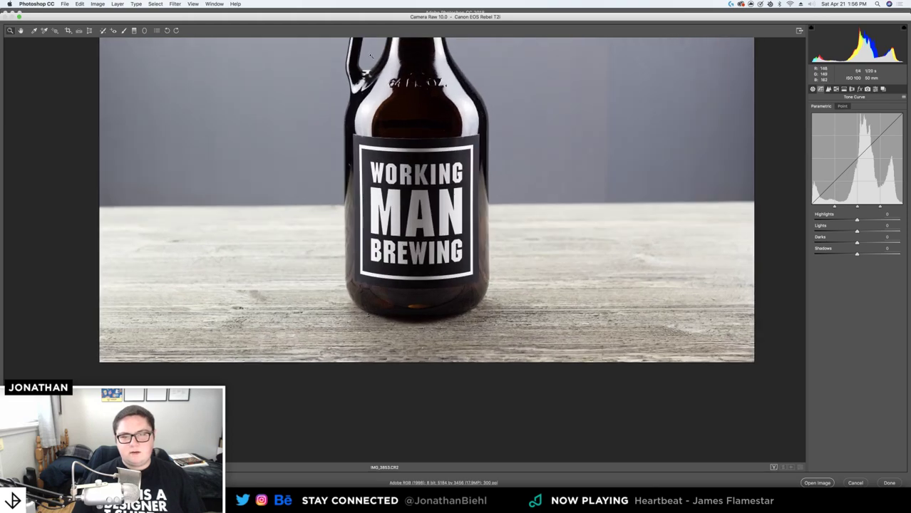
left_click_drag(385, 78, 405, 187)
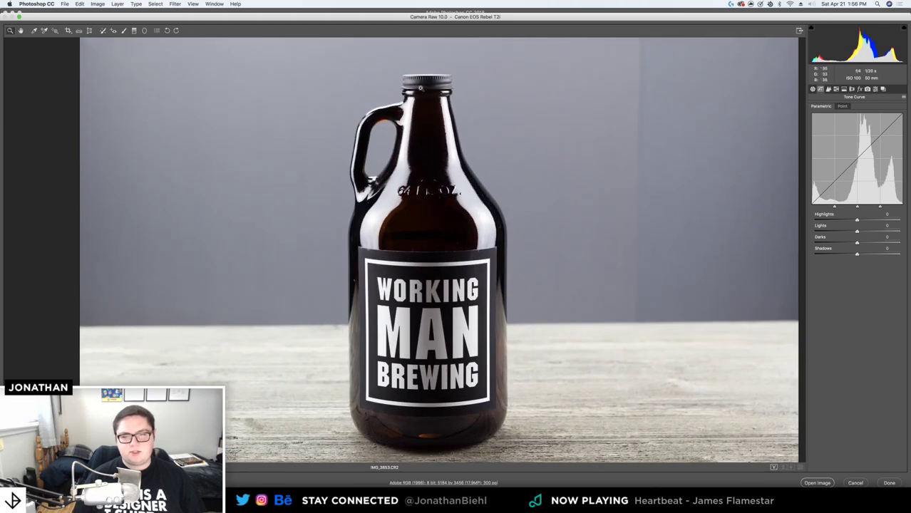
left_click_drag(400, 352, 403, 246)
left_click(386, 390)
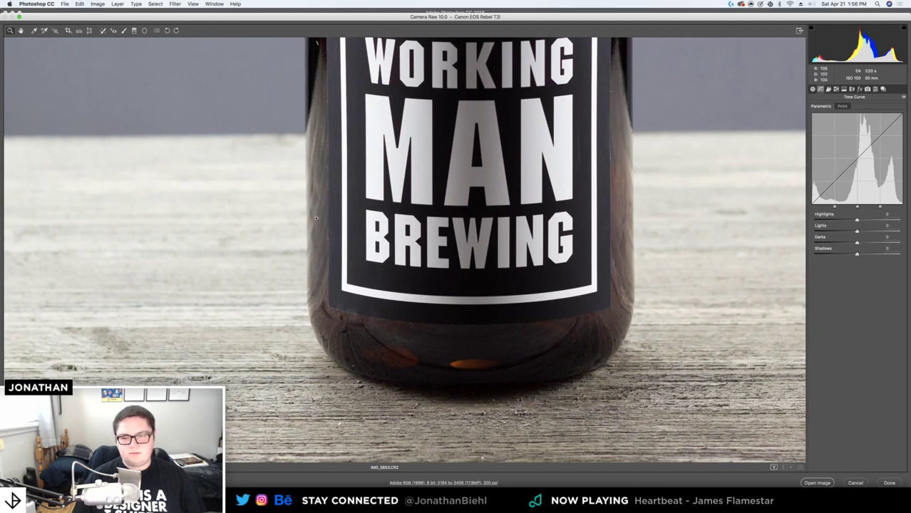
Reset the basic tone adjustments to their defaults, then set Contrast to +18 and Exposure to +0.40
left_click(821, 89)
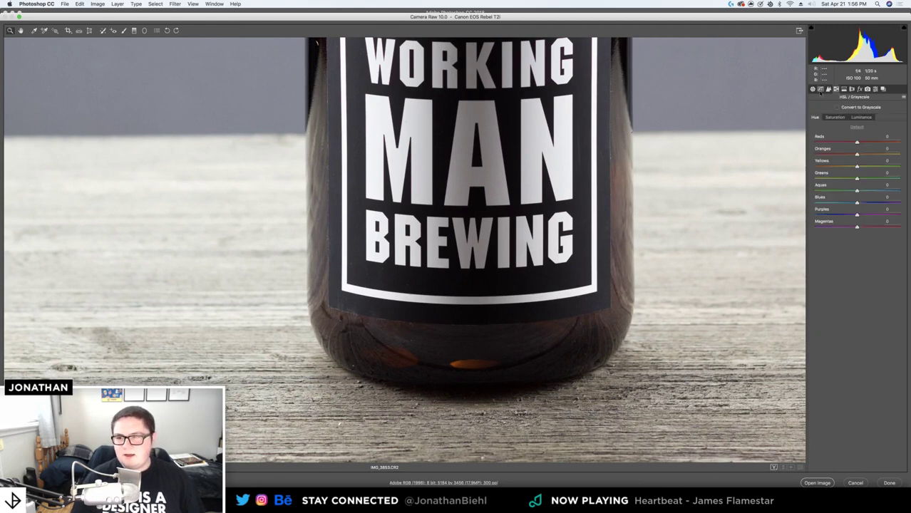
left_click(813, 89)
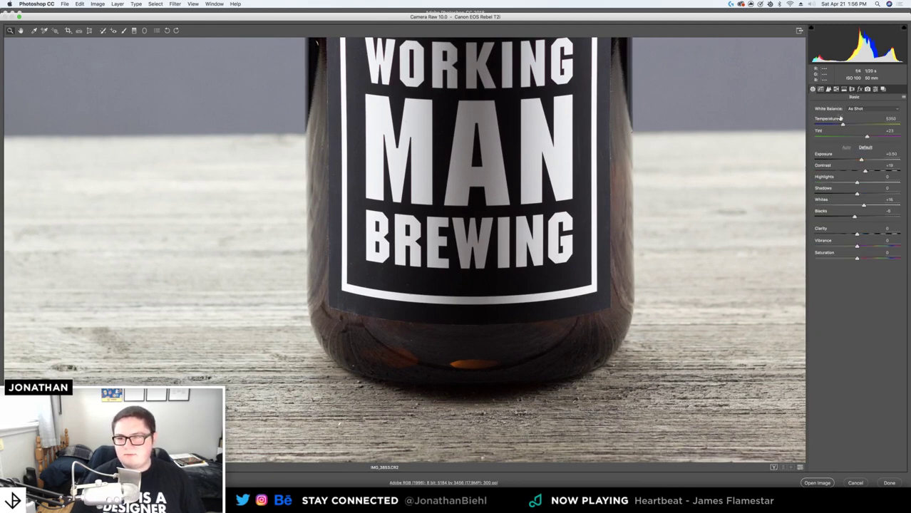
left_click(864, 148)
left_click_drag(612, 163, 538, 223)
mouse_move(857, 170)
left_mouse_down()
mouse_move(867, 171)
mouse_move(860, 160)
left_mouse_up()
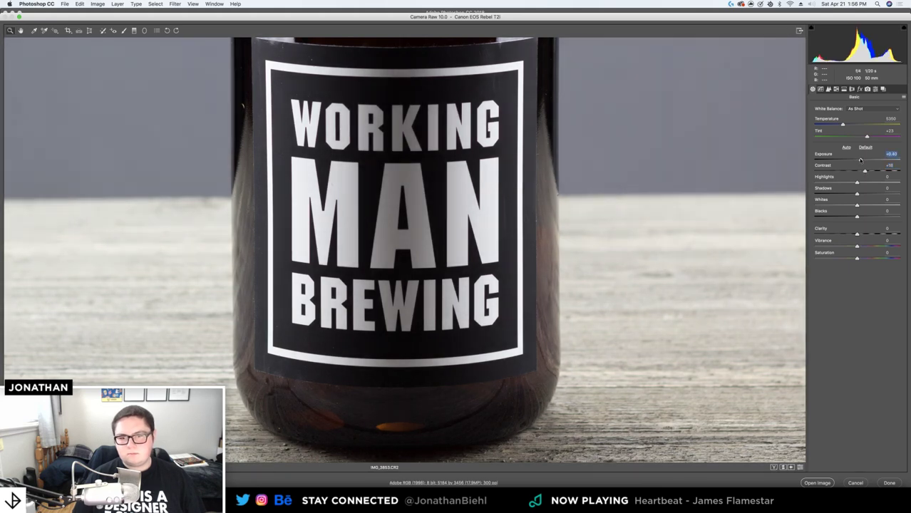
Examine the growler's shoulder, label and base up close, then the bottle in the whole photo
left_click_drag(336, 162, 337, 325)
left_click_drag(314, 248, 329, 310)
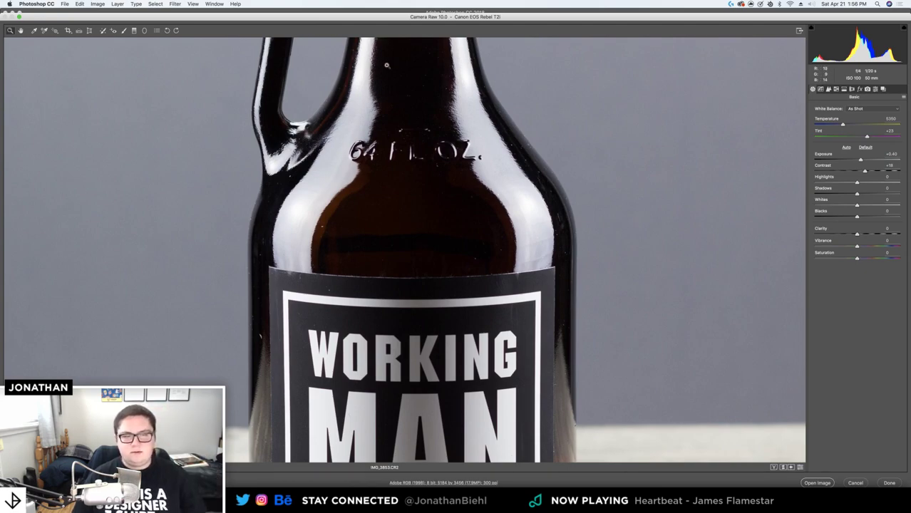
scroll(397, 75, "down", 6)
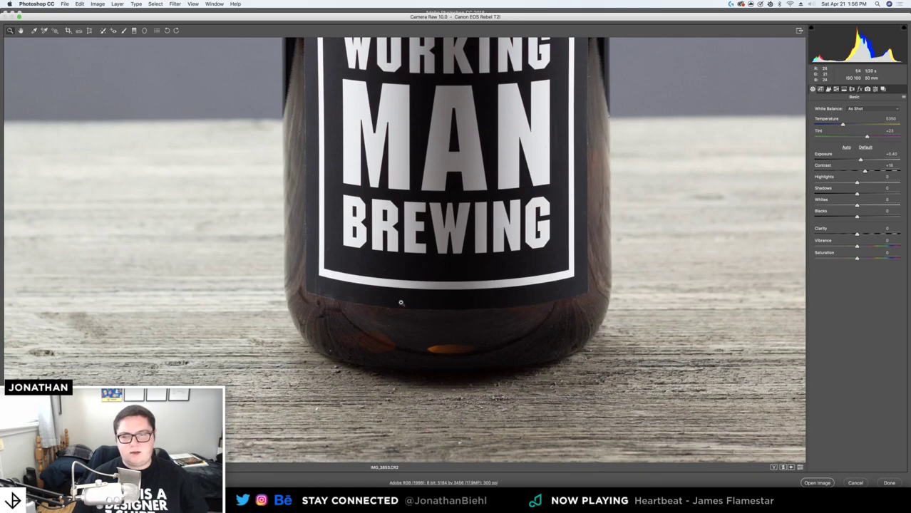
scroll(402, 348, "up", 6)
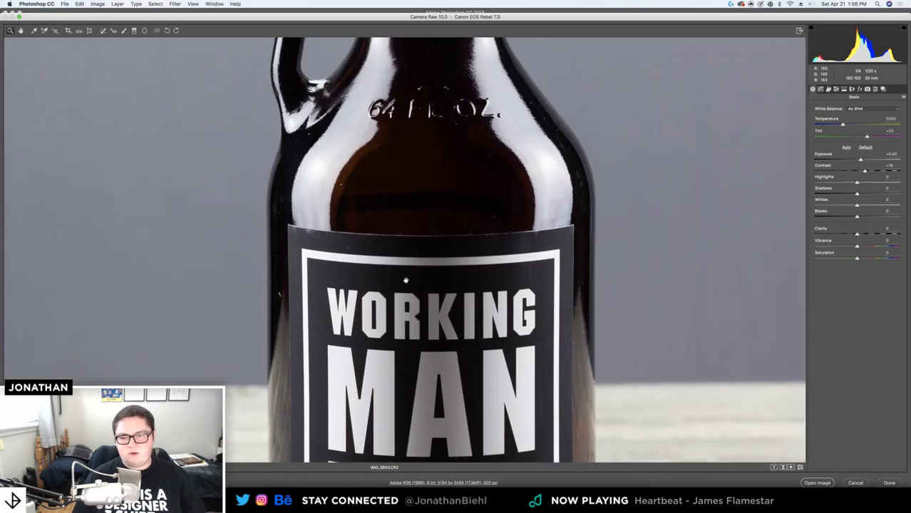
left_click_drag(418, 171, 382, 385)
left_click_drag(411, 223, 408, 301)
key("super+minus")
key("super+minus")
key("super+minus")
scroll(421, 256, "up", 3)
scroll(414, 236, "down", 2)
scroll(399, 207, "up", 3)
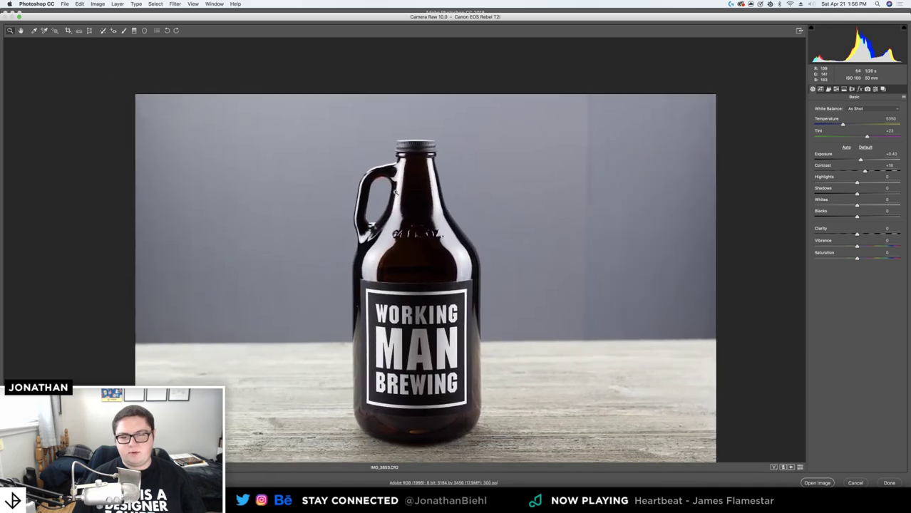
Try a darker Exposure of -0.90 on the growler photo, then settle on -0.15
left_click_drag(860, 160, 849, 161)
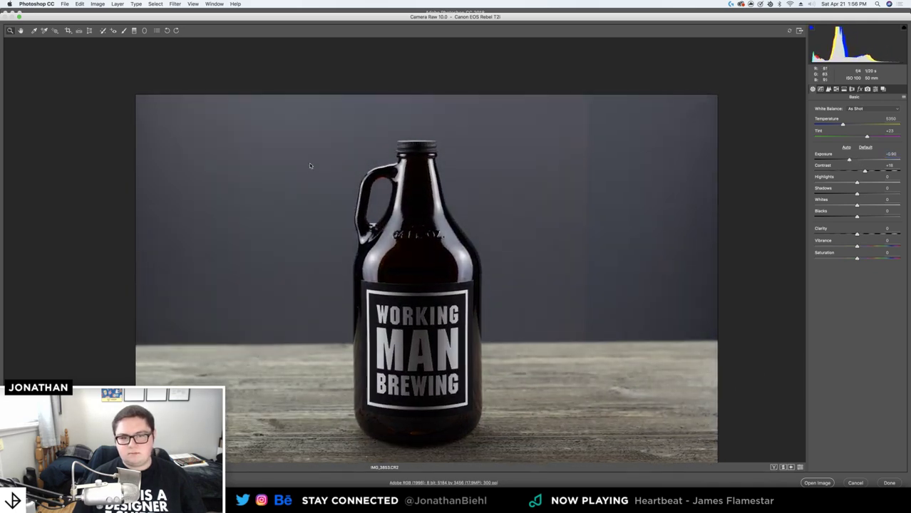
scroll(307, 168, "up", 3)
scroll(346, 157, "down", 2)
left_click_drag(849, 161, 857, 161)
left_click_drag(635, 244, 549, 149)
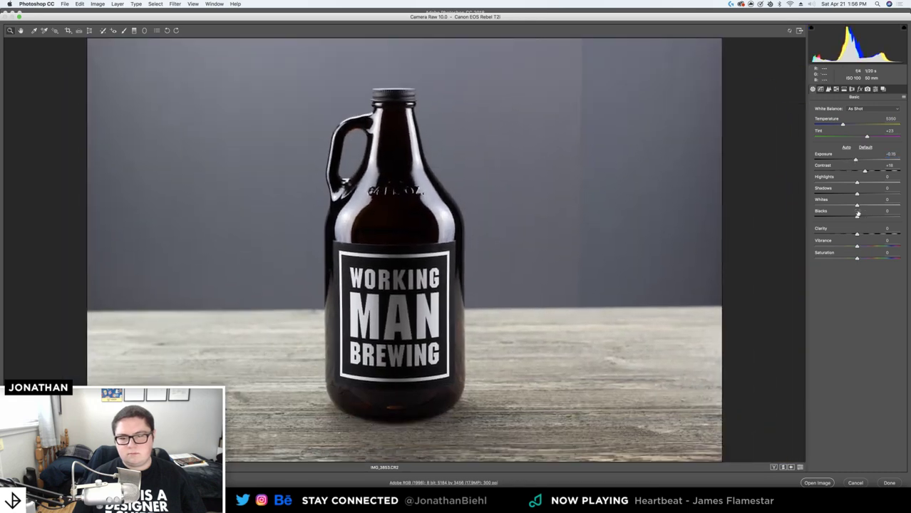
Set Whites to +28, Blacks to -22, Clarity to +12, Vibrance to +6 and Saturation to +5
left_click_drag(858, 205, 863, 234)
left_click(860, 247)
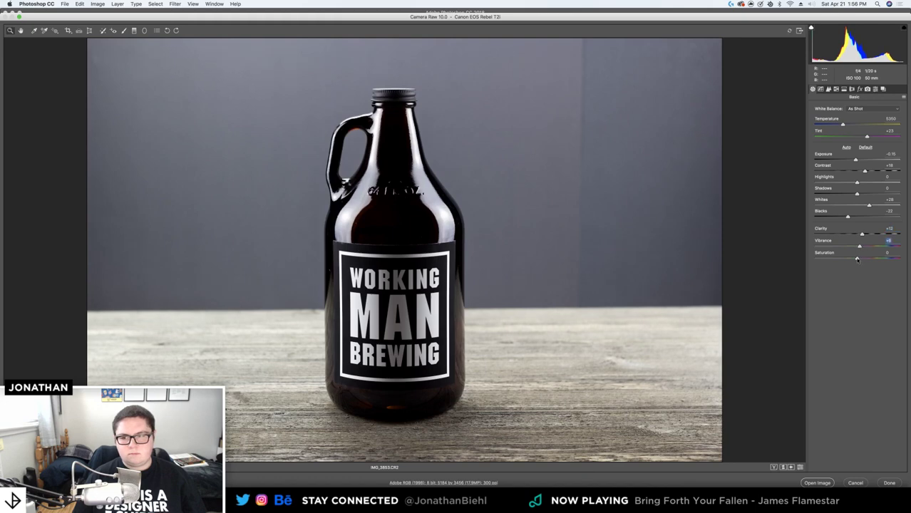
left_click(860, 259)
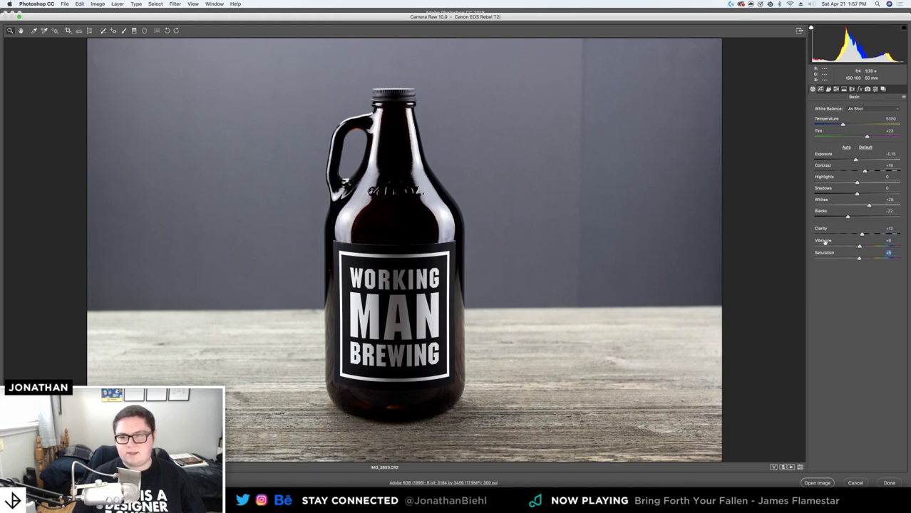
Raise Shadows to +41 to lighten the dark bottle glass, and open the adjusted image in Photoshop
mouse_move(421, 319)
left_mouse_down()
mouse_move(398, 319)
mouse_move(432, 315)
left_mouse_up()
scroll(397, 328, "up", 2)
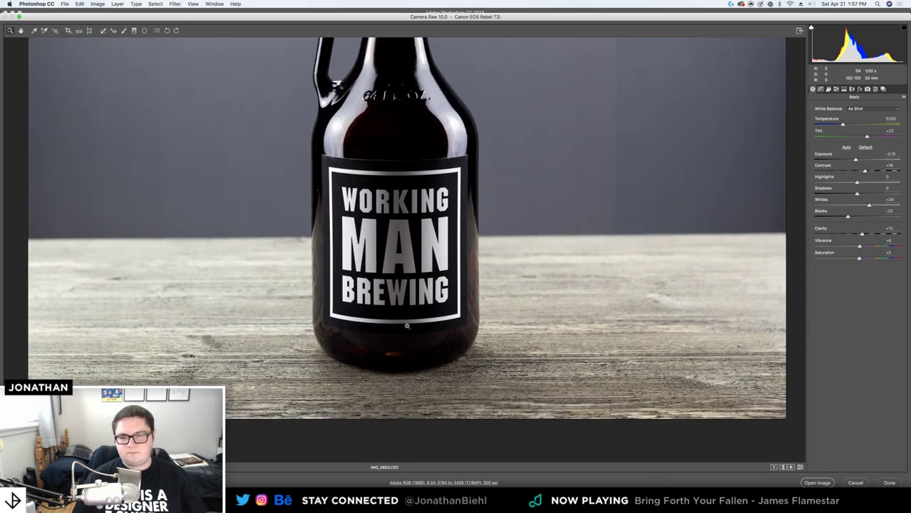
left_click_drag(857, 194, 875, 193)
left_click_drag(781, 198, 570, 154)
left_click_drag(388, 153, 451, 153)
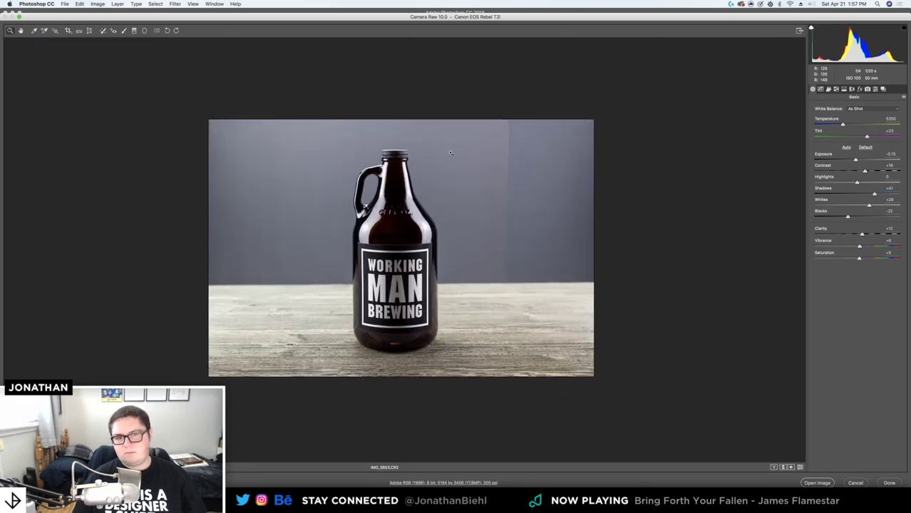
left_click(814, 482)
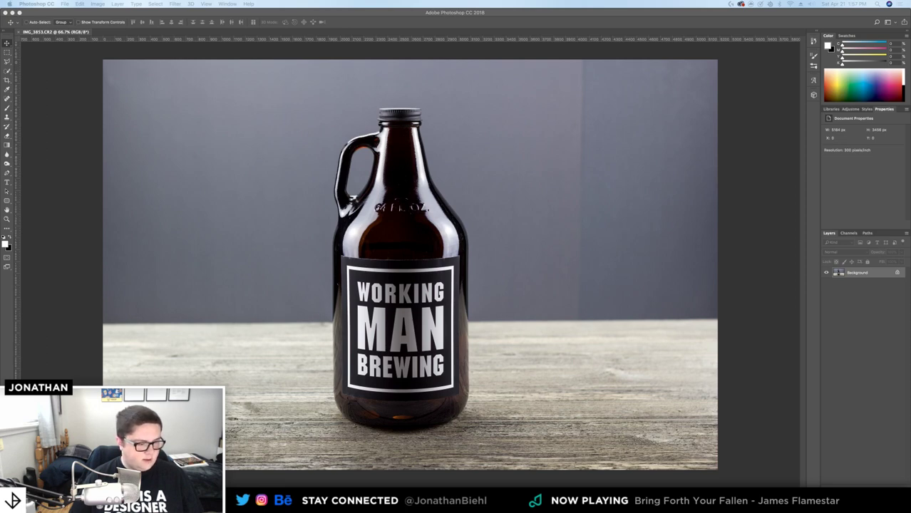
Preview IMG_3861.CR2 and IMG_3862.CR2 from Finder and compare the reflector's effect on the growler's glass
key("space")
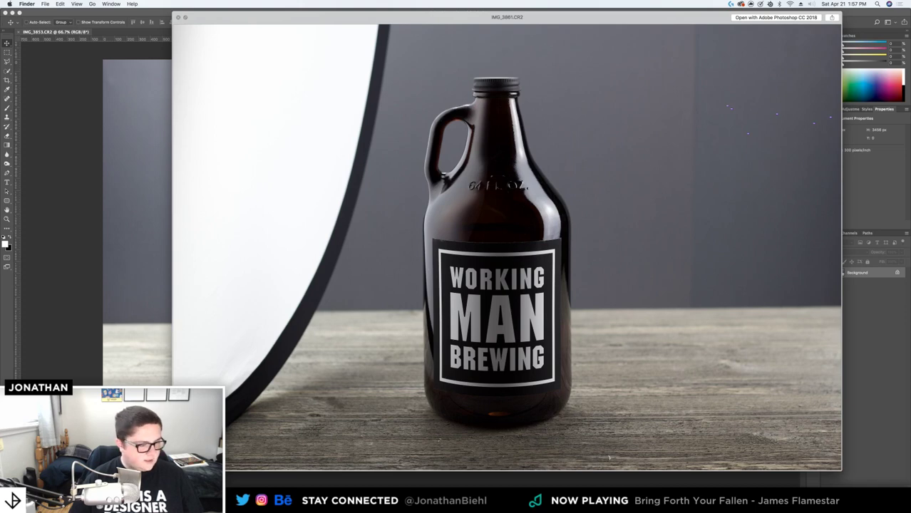
key("Right")
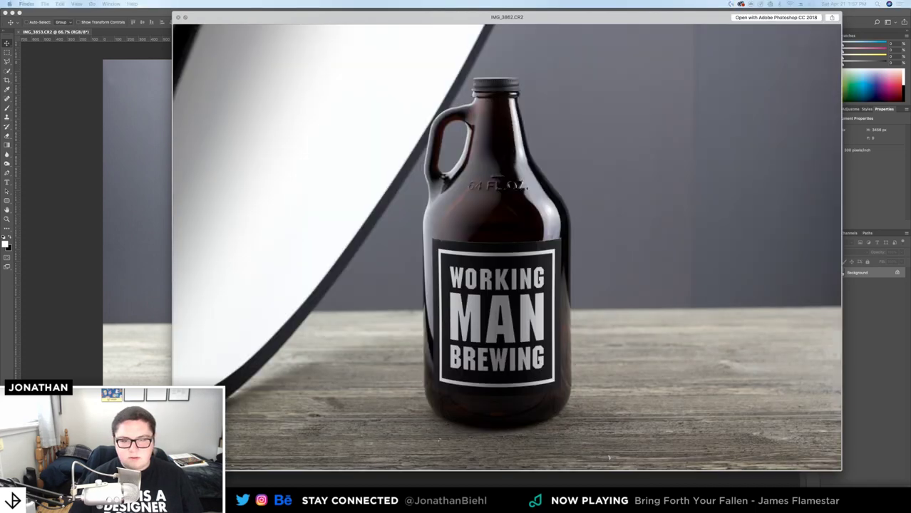
key("Left")
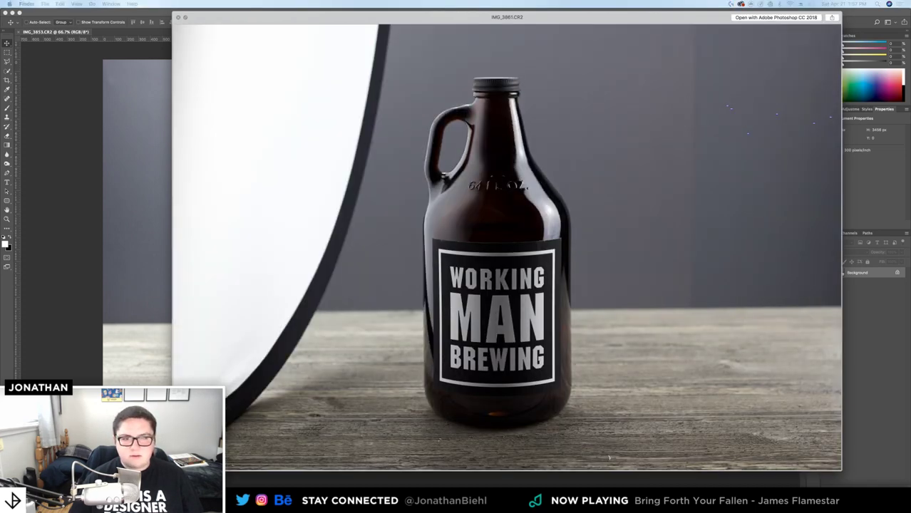
key("Right")
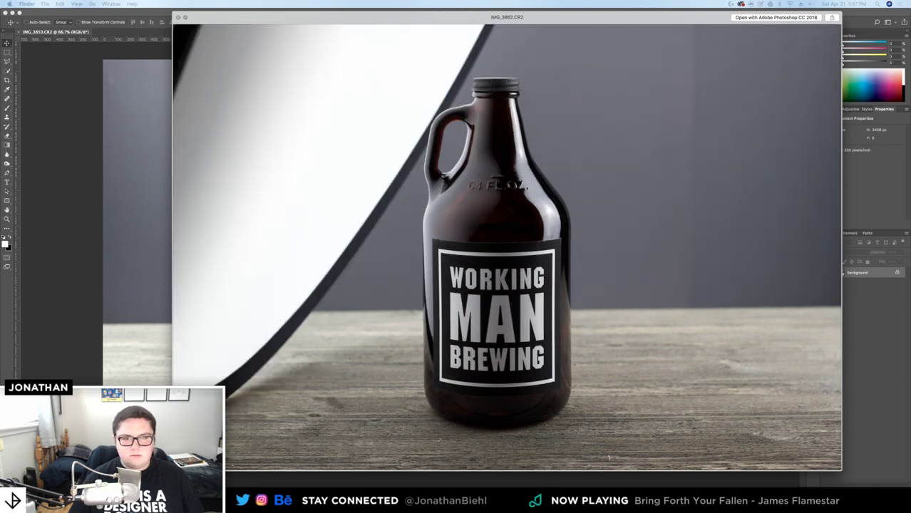
key("Left")
key("Right")
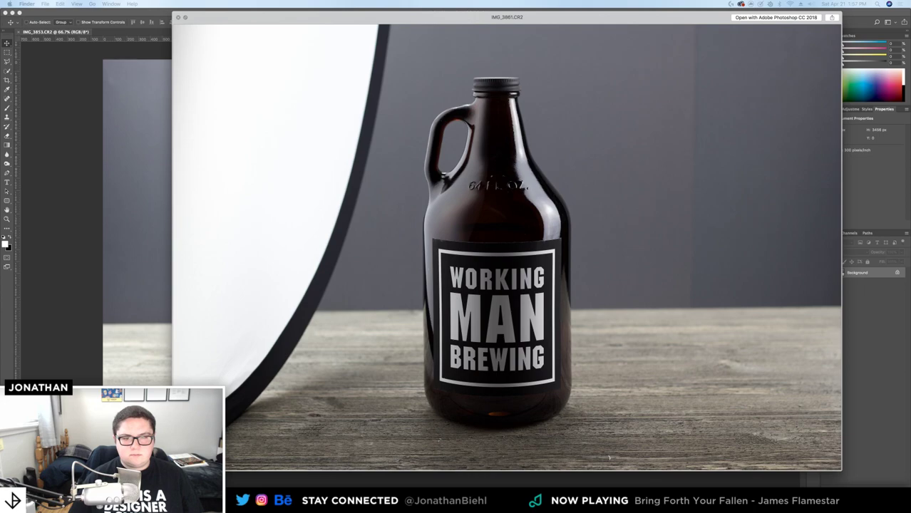
key("Right")
key("Right")
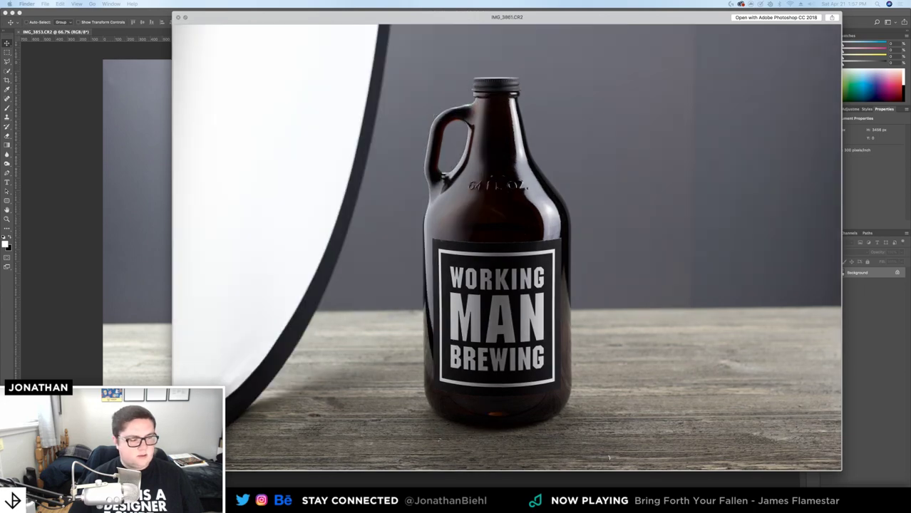
Open IMG_3861.CR2 in Camera Raw and enable Remove Chromatic Aberration and Profile Corrections
key("space")
key("super+Tab")
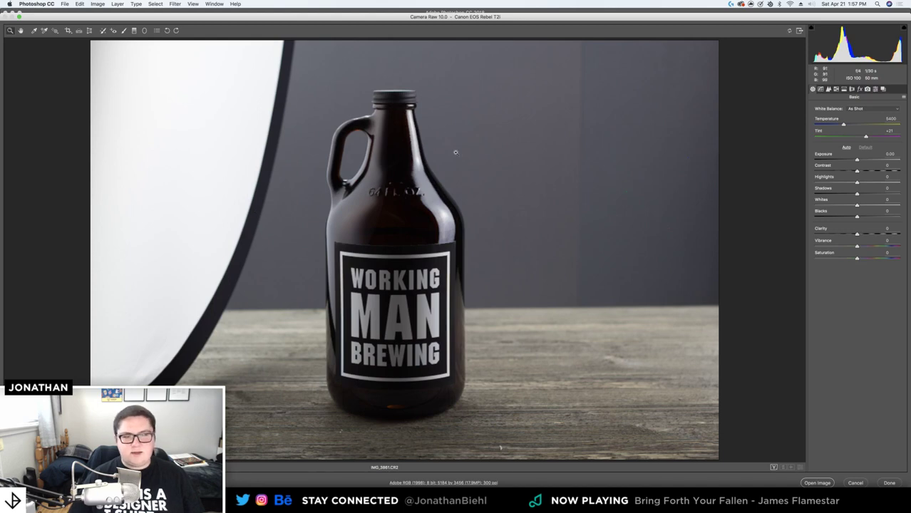
left_click(403, 163)
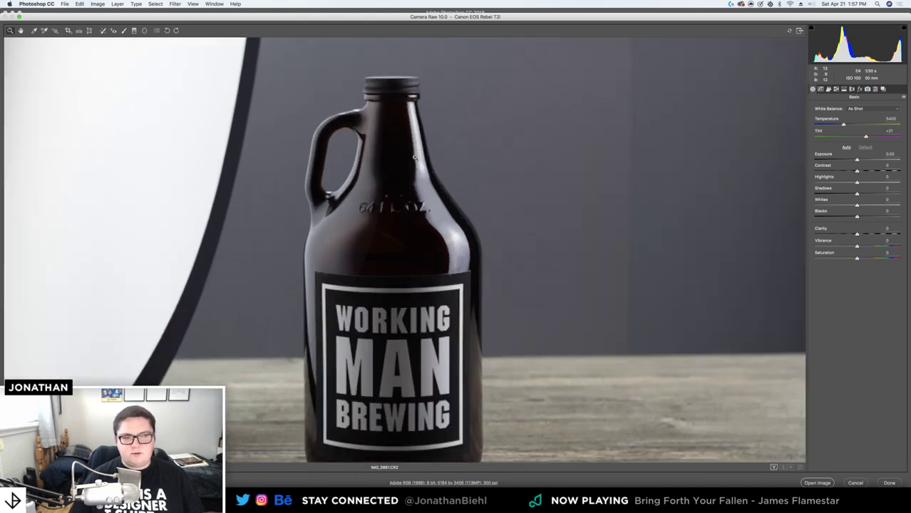
left_click(852, 90)
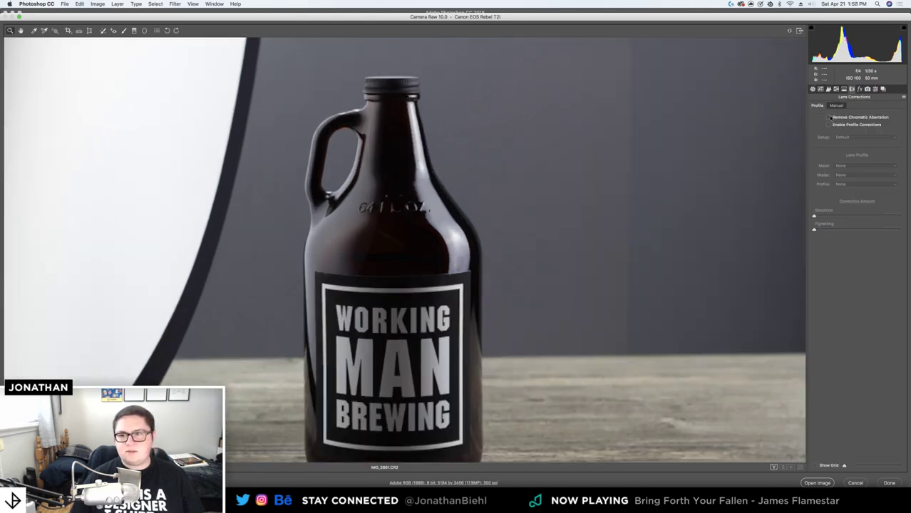
left_click(828, 125)
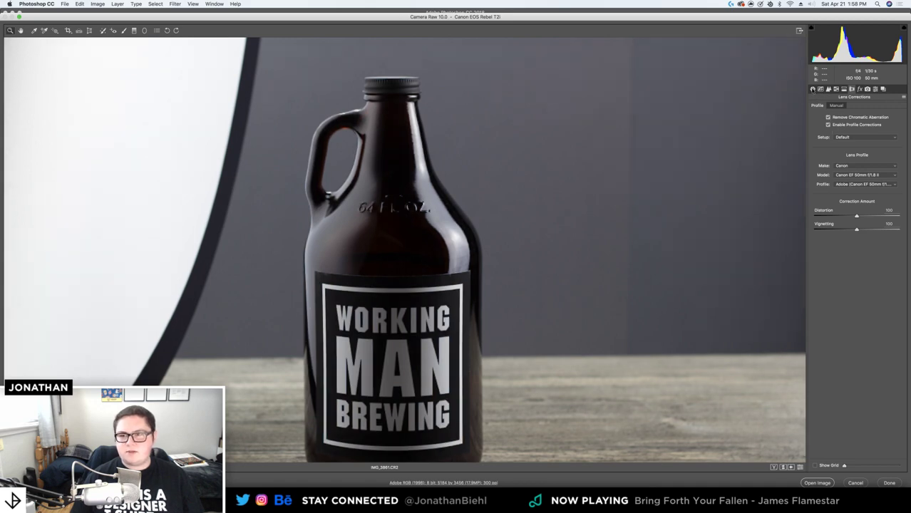
Examine the growler's label and shoulder in IMG_3861.CR2, preview IMG_3870.CR2 from Finder, and return to Camera Raw
left_click(813, 89)
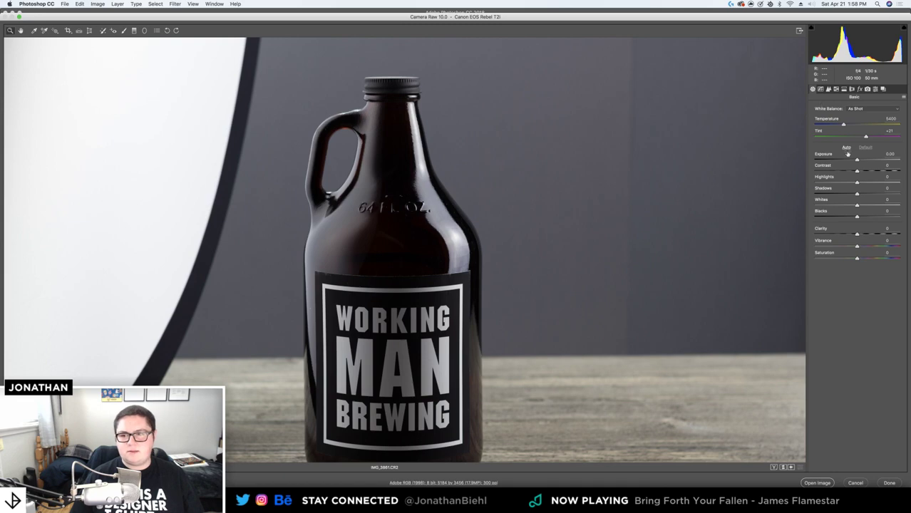
left_click_drag(412, 241, 387, 238)
left_click_drag(372, 272, 393, 269)
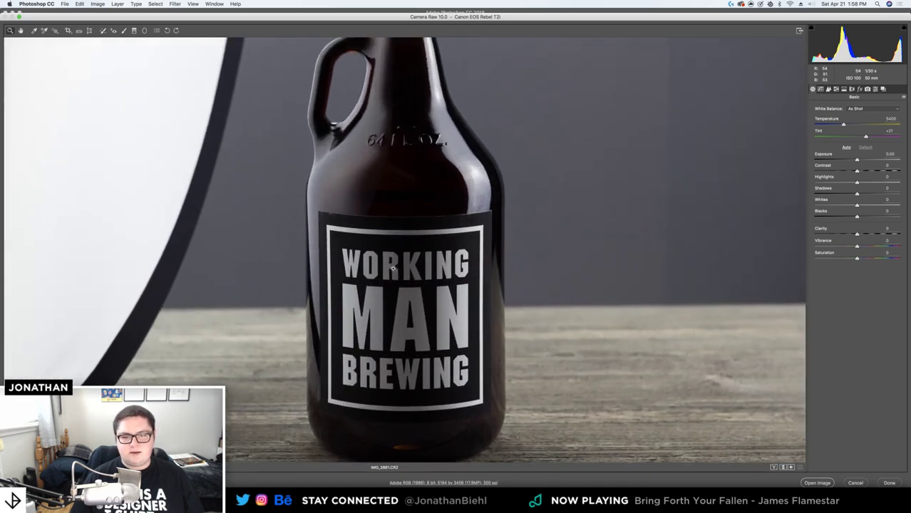
scroll(393, 269, "up", 2)
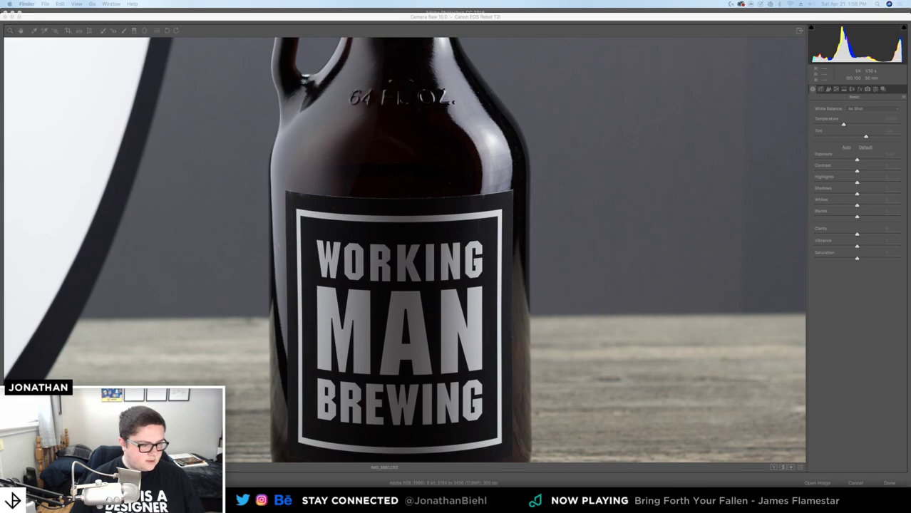
key("space")
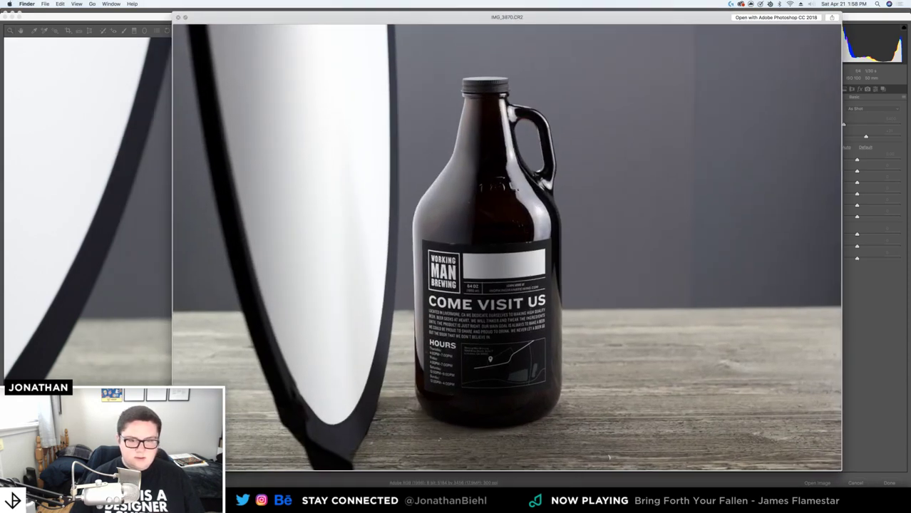
key("space")
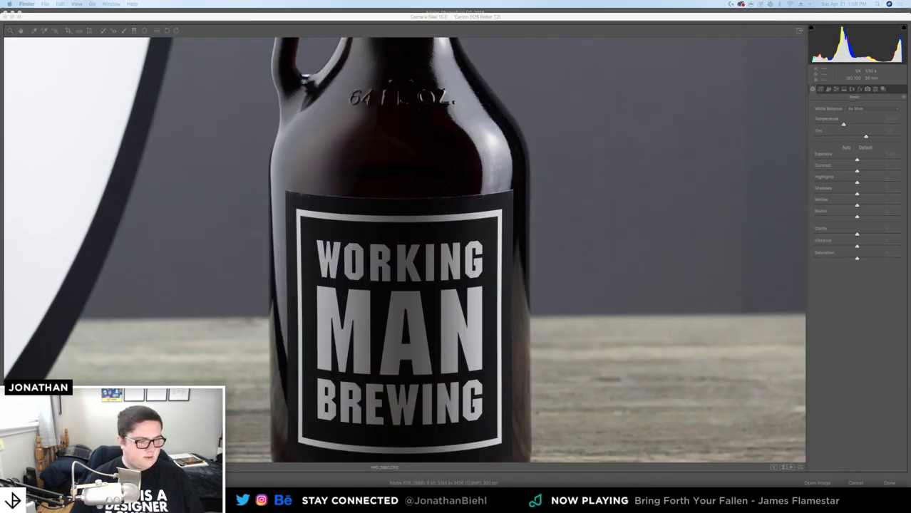
left_click(445, 172)
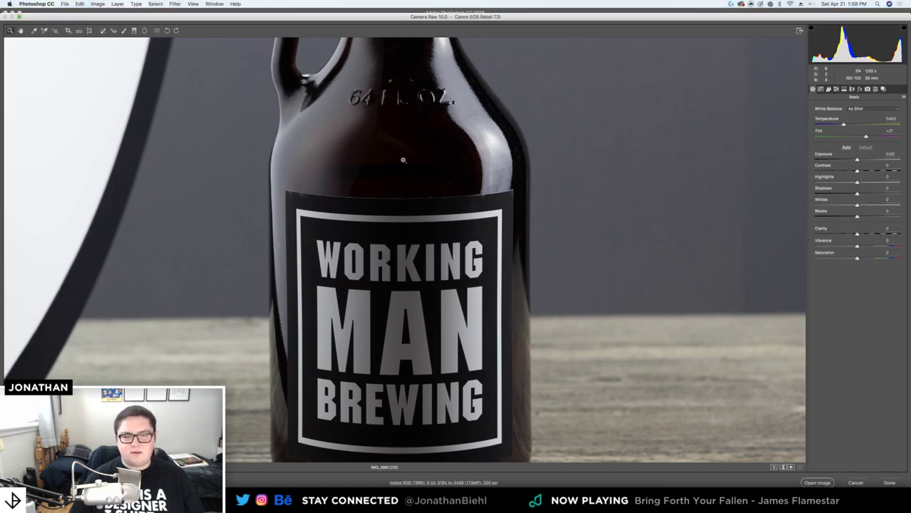
Examine the growler's label, base, handle and shoulder in IMG_3861.CR2, both close up and in the full frame
left_click(369, 141)
key("super+minus")
left_click_drag(246, 335, 268, 234)
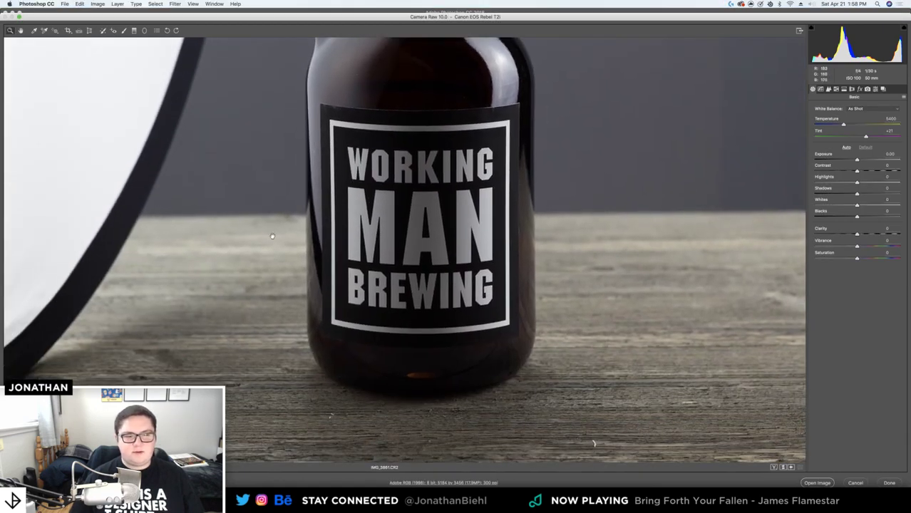
left_click(308, 150)
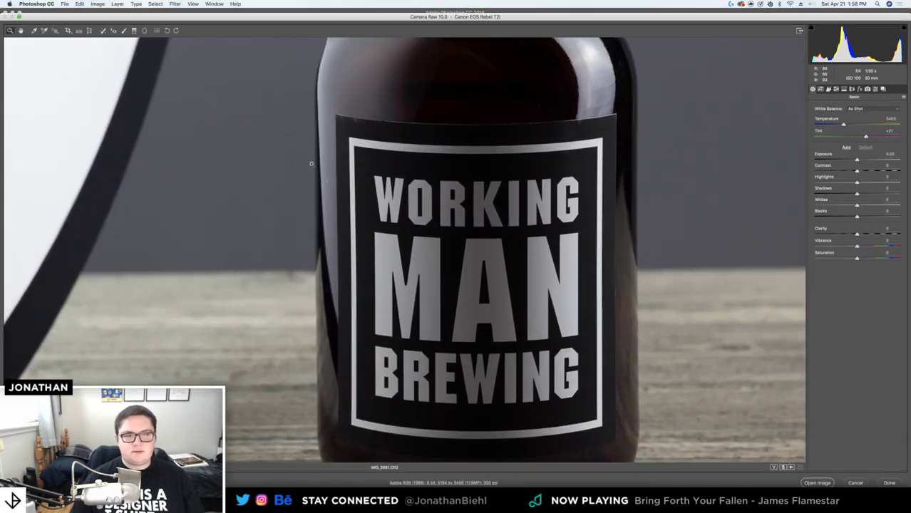
left_click_drag(380, 367, 372, 298)
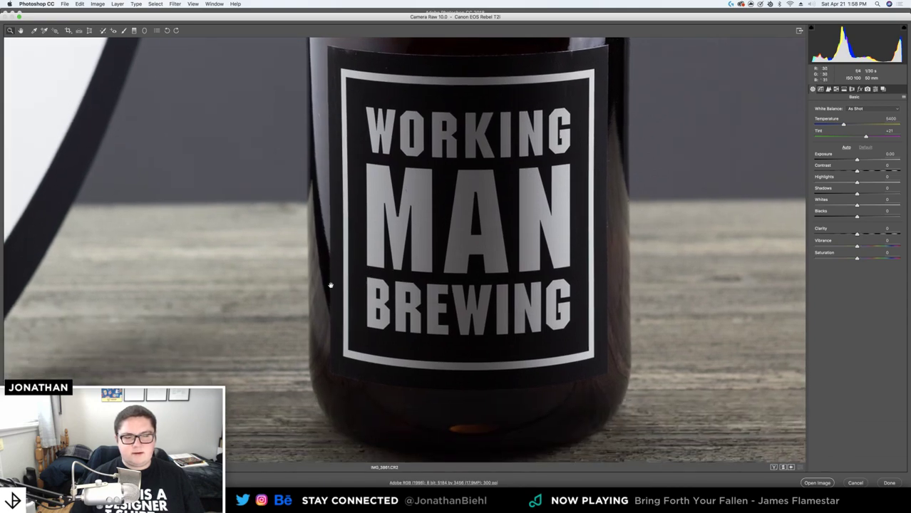
key("super+minus")
key("super+minus")
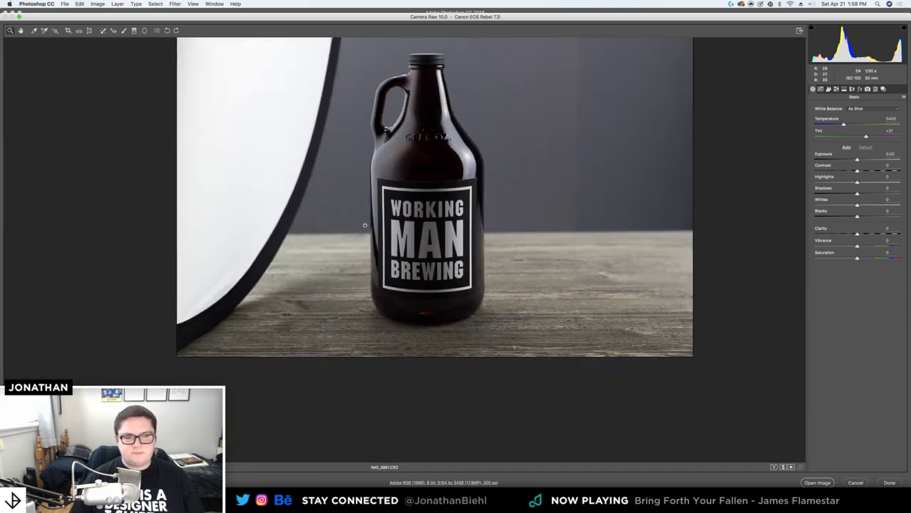
key("super+minus")
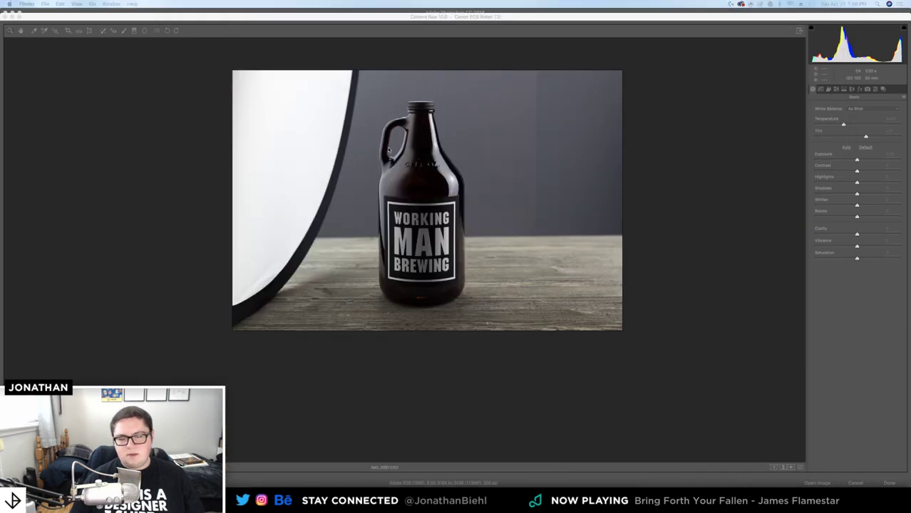
left_click(389, 150)
left_click_drag(409, 152, 427, 189)
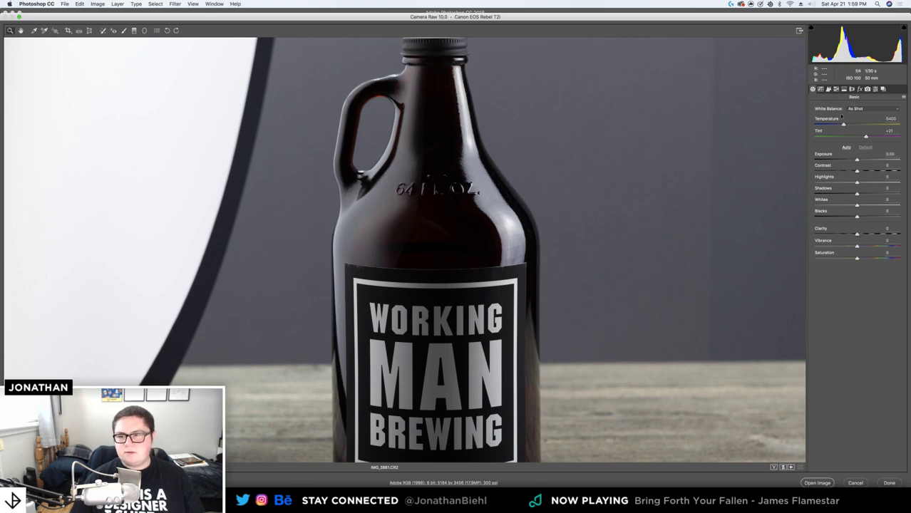
Set Exposure to +0.45, Clarity to +4, Vibrance to +3 and Saturation to +3
left_click_drag(857, 160, 862, 160)
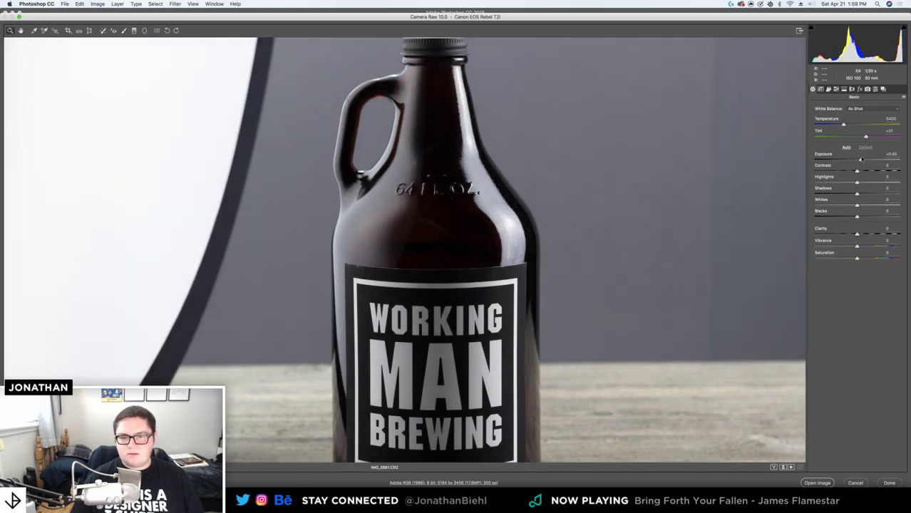
left_click_drag(857, 234, 860, 234)
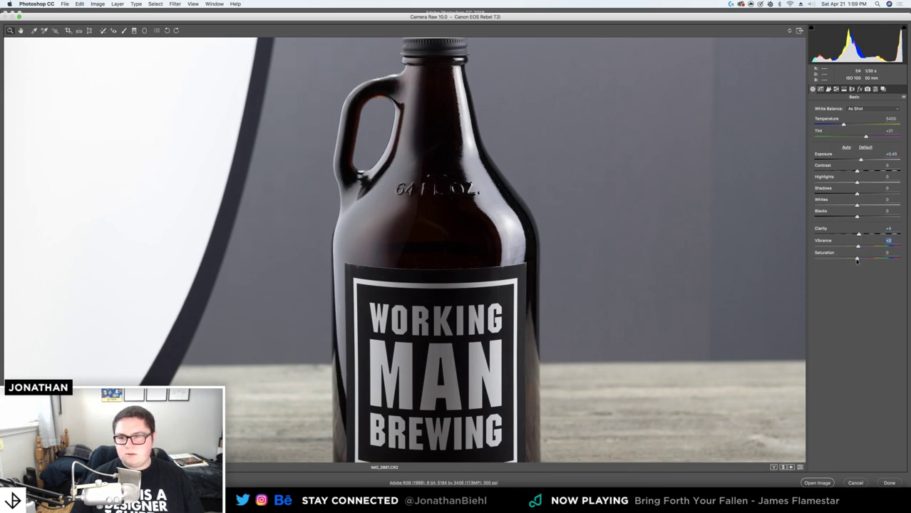
left_click(858, 259)
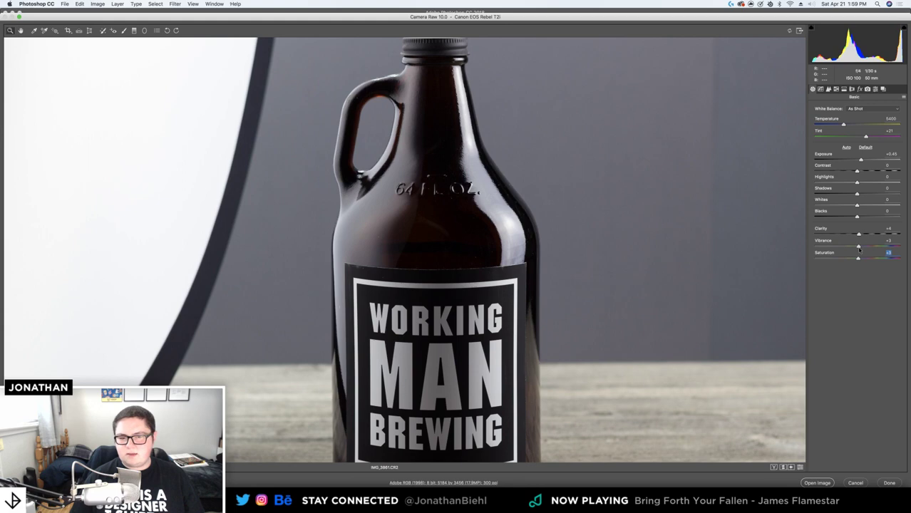
Try Clarity at its maximum of +100 and check its effect on the whole photo
left_click_drag(863, 234, 900, 234)
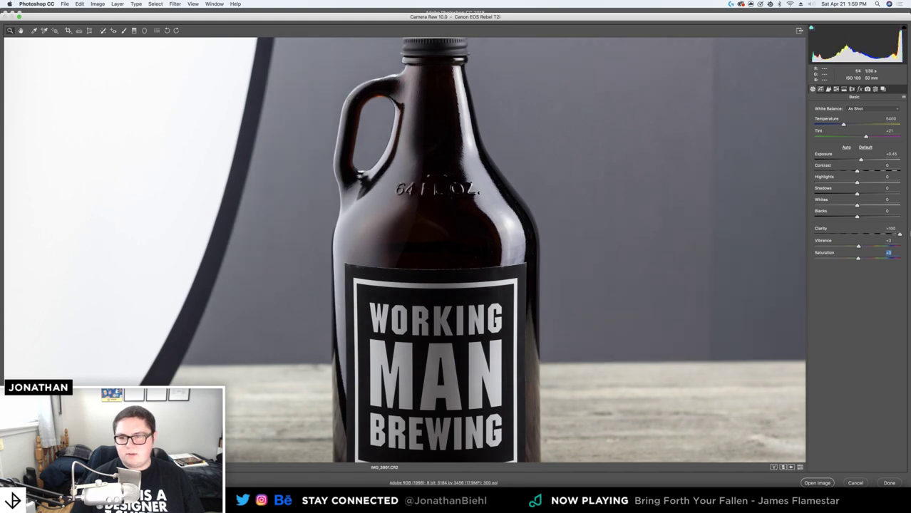
left_click(898, 235)
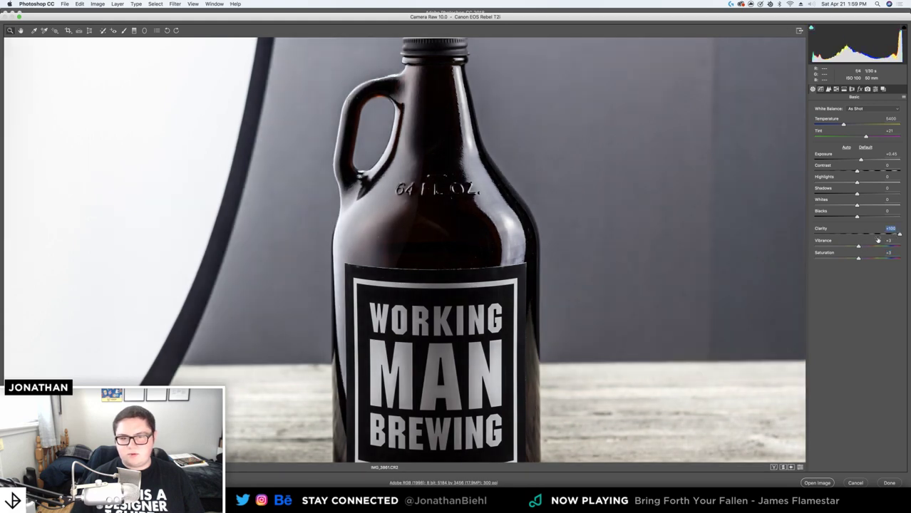
scroll(421, 280, "down", 5)
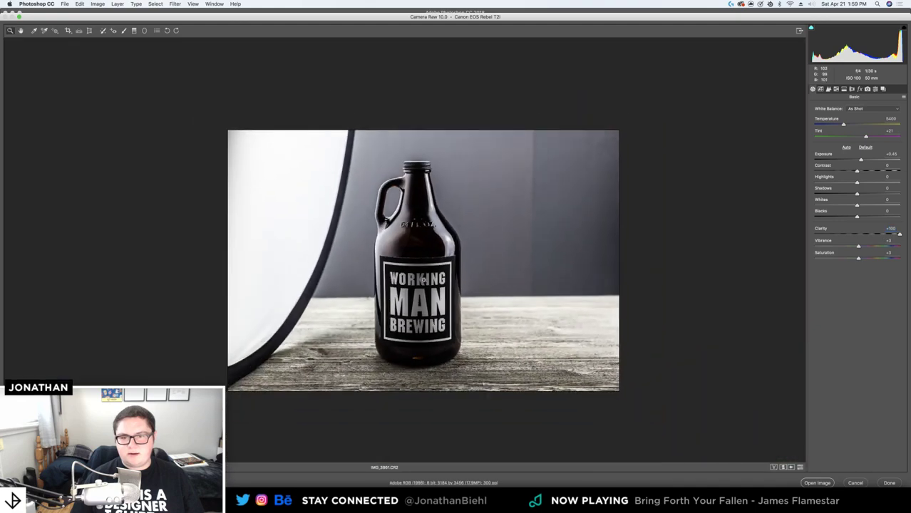
scroll(435, 280, "up", 4)
Set Clarity to +13, Vibrance to +5, Whites to +11 and Highlights to +10, and open the image in Photoshop
mouse_move(874, 236)
left_mouse_down()
mouse_move(861, 237)
mouse_move(897, 234)
mouse_move(865, 239)
left_mouse_up()
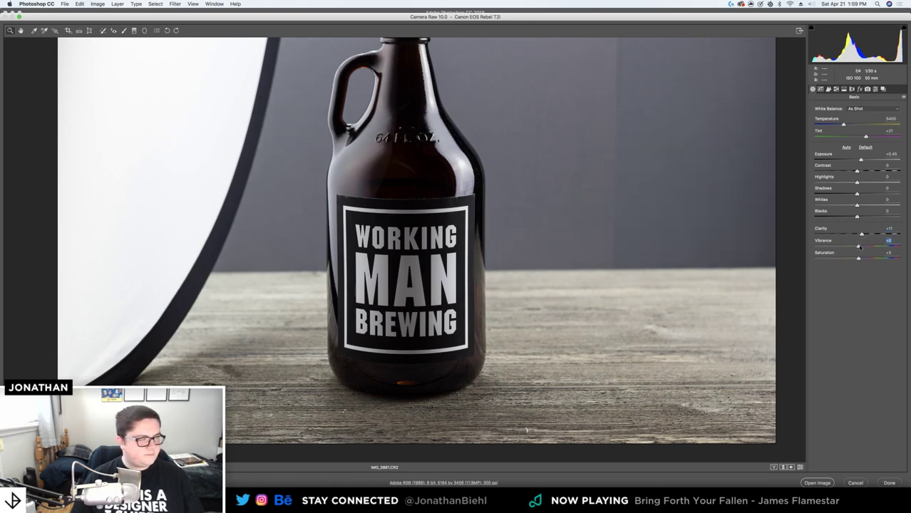
left_click(406, 153)
left_click_drag(336, 116, 361, 217)
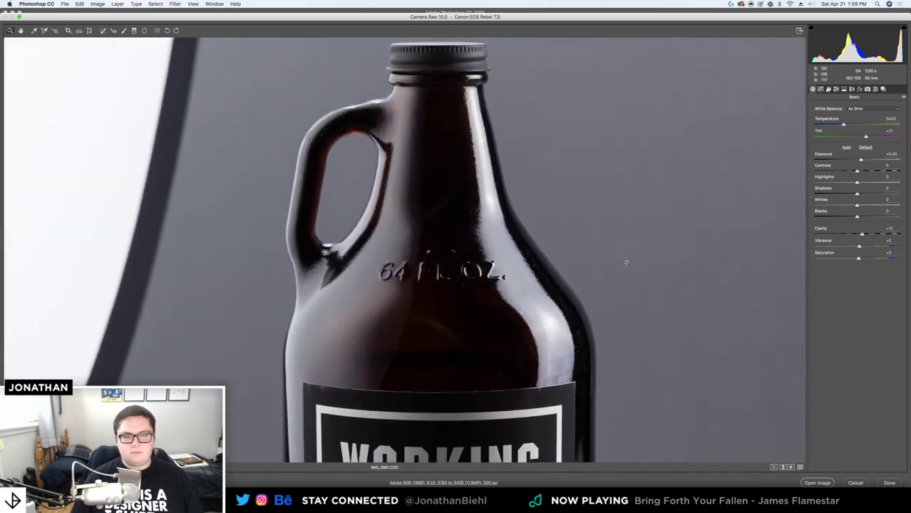
left_click_drag(865, 206, 862, 184)
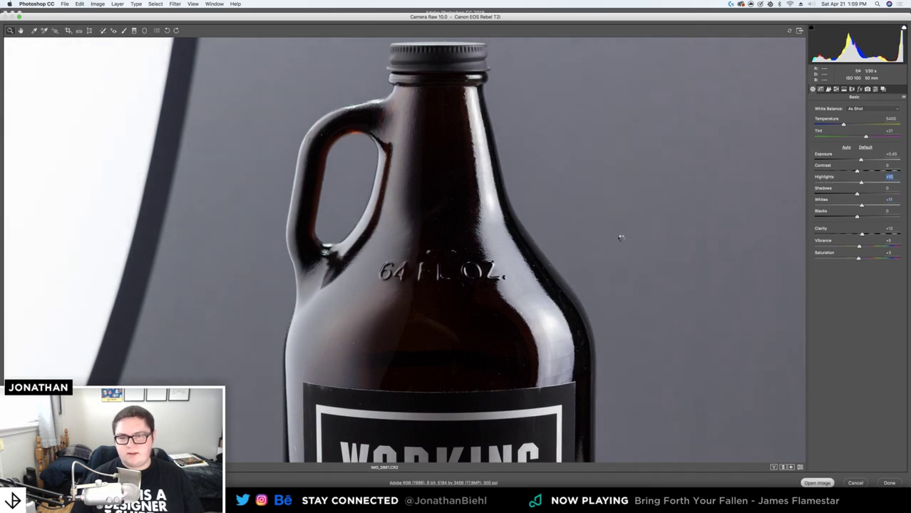
key("Return")
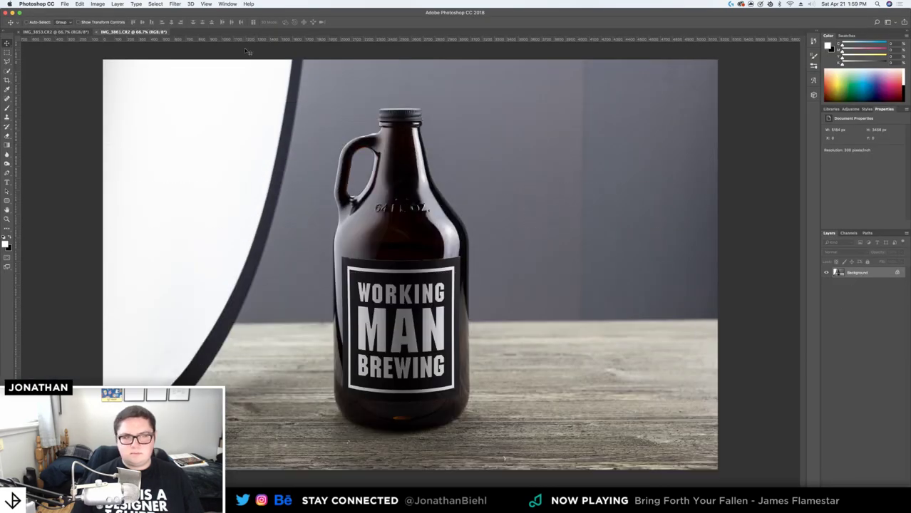
Unlock the IMG_3861.CR2 background as Layer 0, copy it into IMG_3853.CR2 above the background, and close the source document
double_click(888, 275)
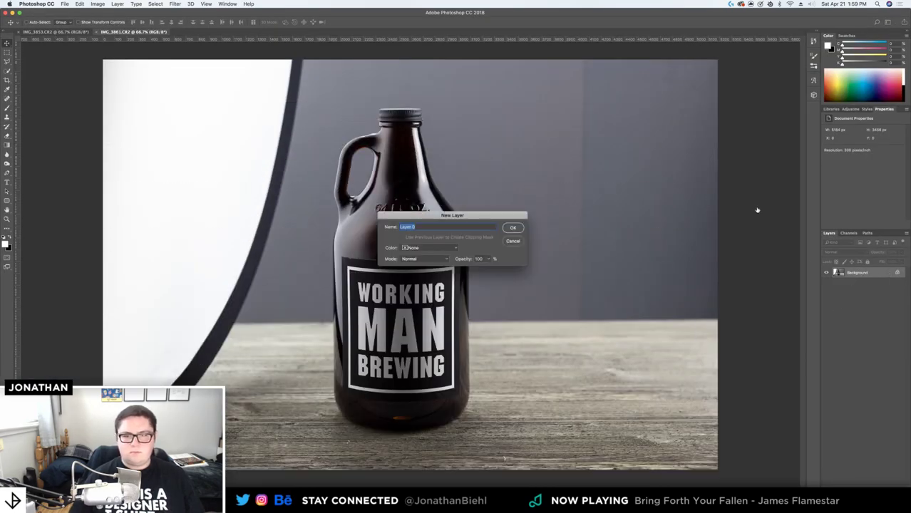
key("Return")
left_click_drag(166, 32, 178, 112)
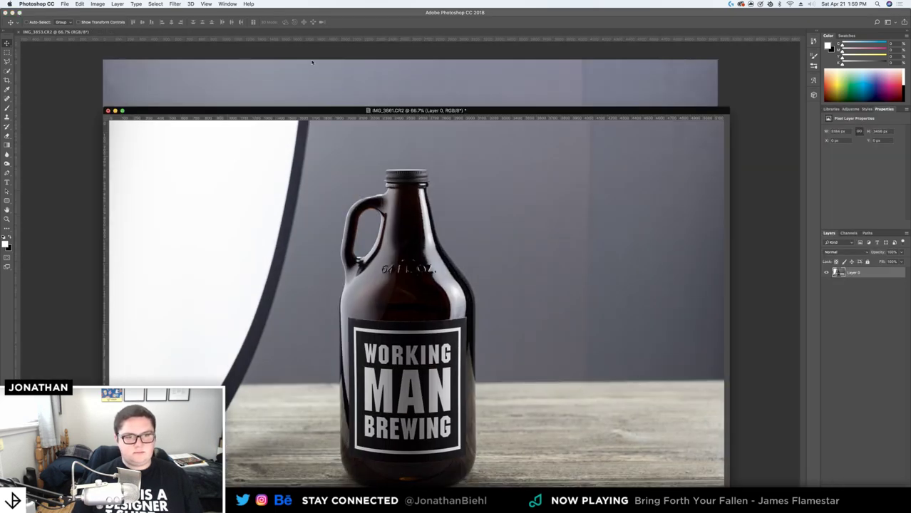
left_click(312, 62)
key("super+v")
left_click(128, 202)
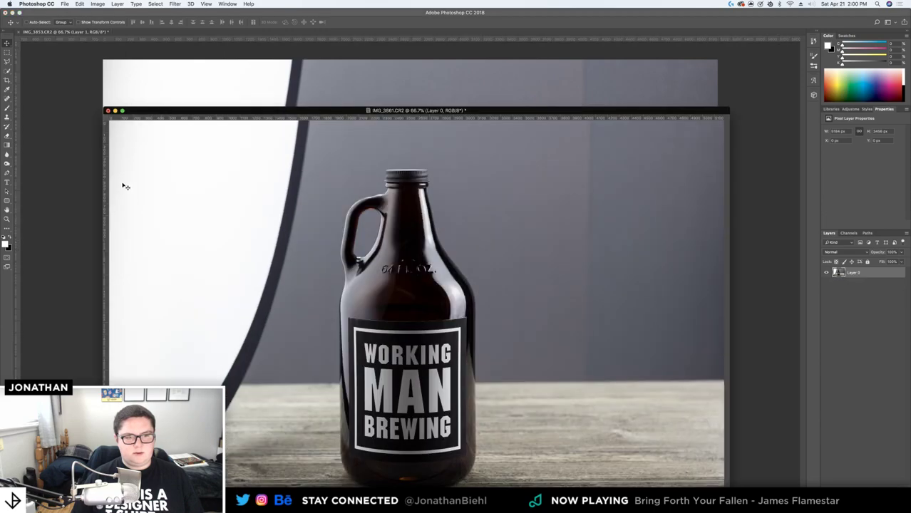
left_click(108, 111)
left_click(428, 160)
Lower the opacity of Layer 1 to 50% to compare its label lettering with the background photo close up
key("z")
left_click(402, 161)
left_click(402, 161)
key("v")
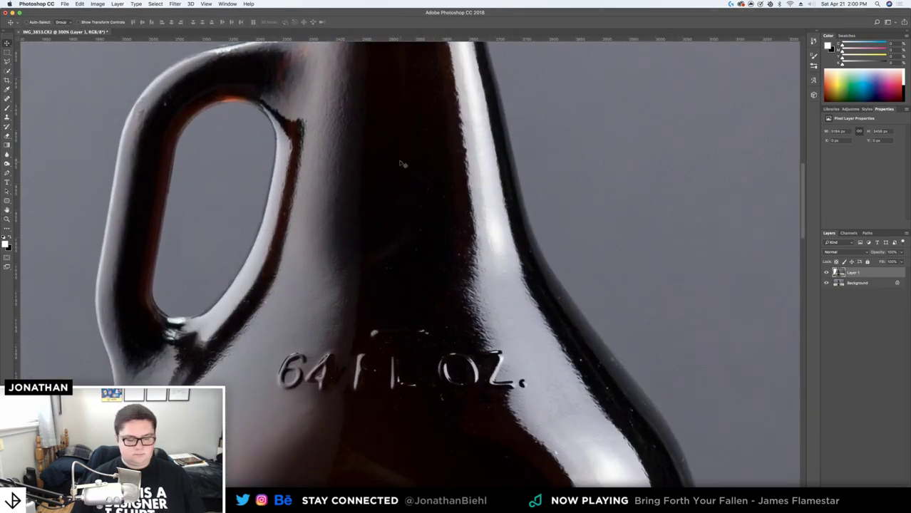
key("5")
left_click_drag(411, 354, 426, 158)
scroll(425, 157, "down", 10)
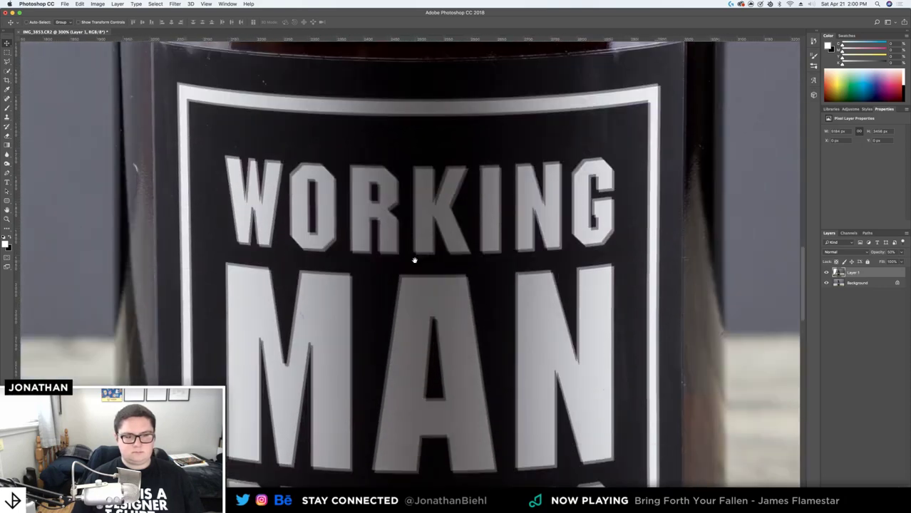
scroll(312, 187, "up", 5)
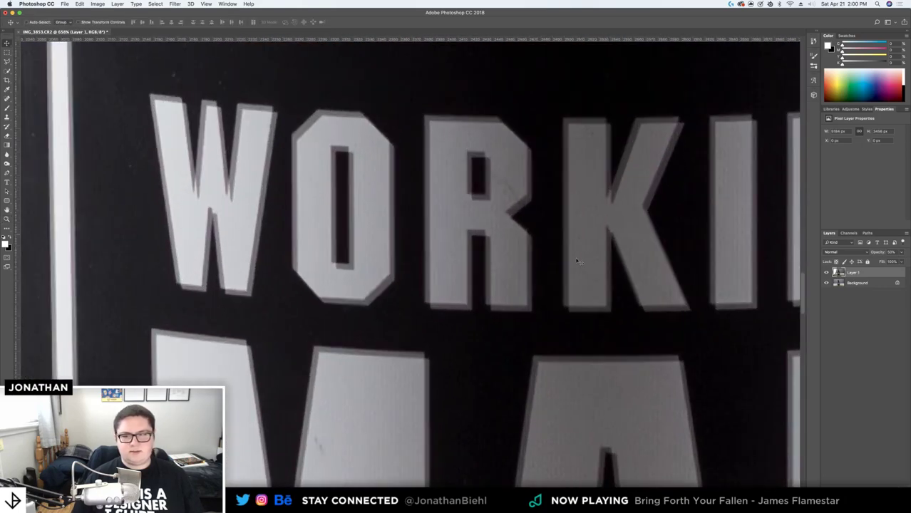
Nudge Layer 1 to X -5 px and Y -6 px so its label lettering lines up with the background photo
key("Left")
key("Left")
key("Left")
key("Left")
key("Left")
key("Left")
key("Left")
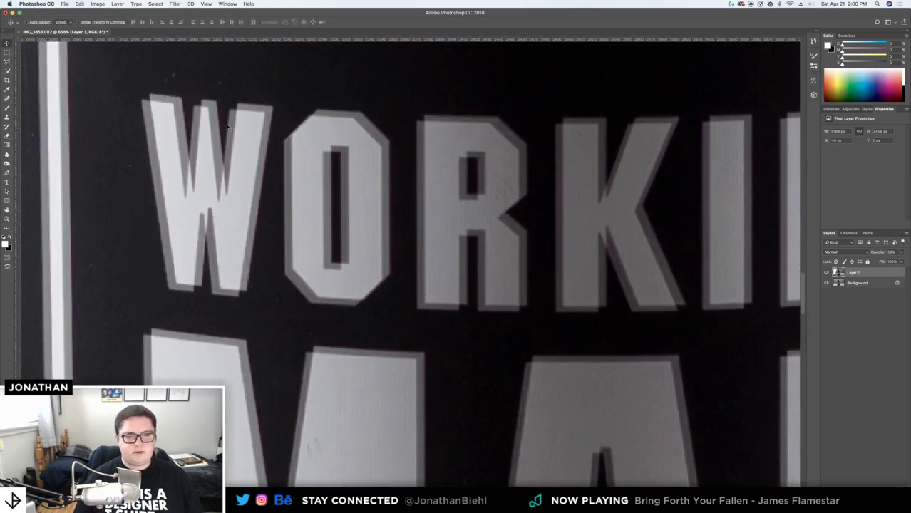
key("Right")
key("Up")
key("Up")
key("Up")
key("Up")
key("Up")
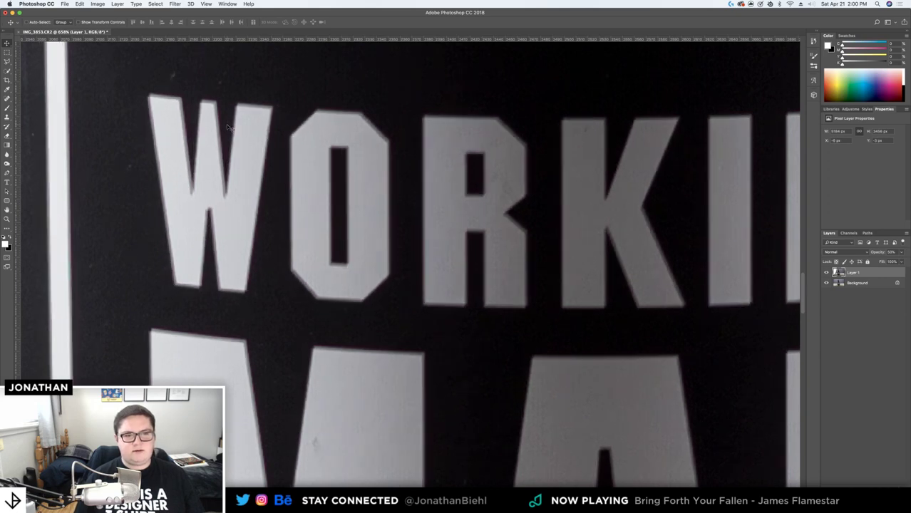
key("Right")
key("Up")
key("Down")
key("Up")
Restore the opacity of Layer 1 to 100%
key("z")
left_click(226, 123, "alt")
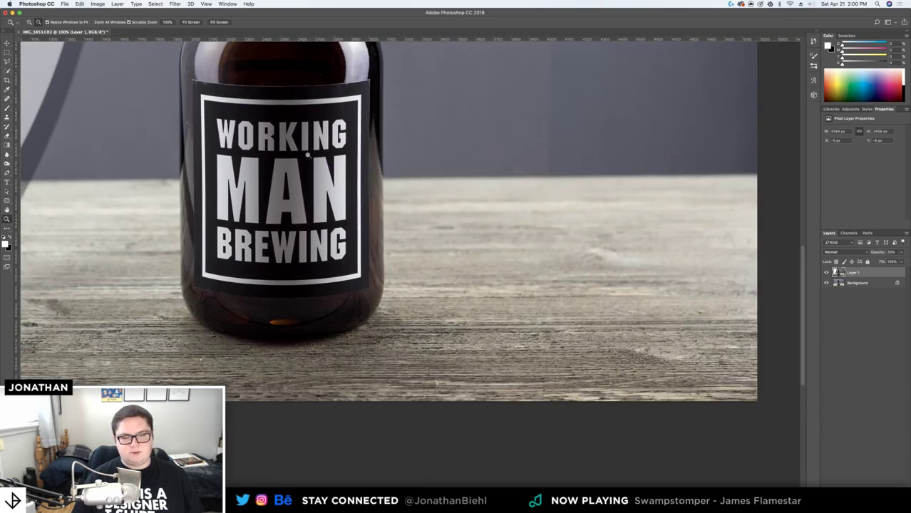
left_click(308, 154, "alt")
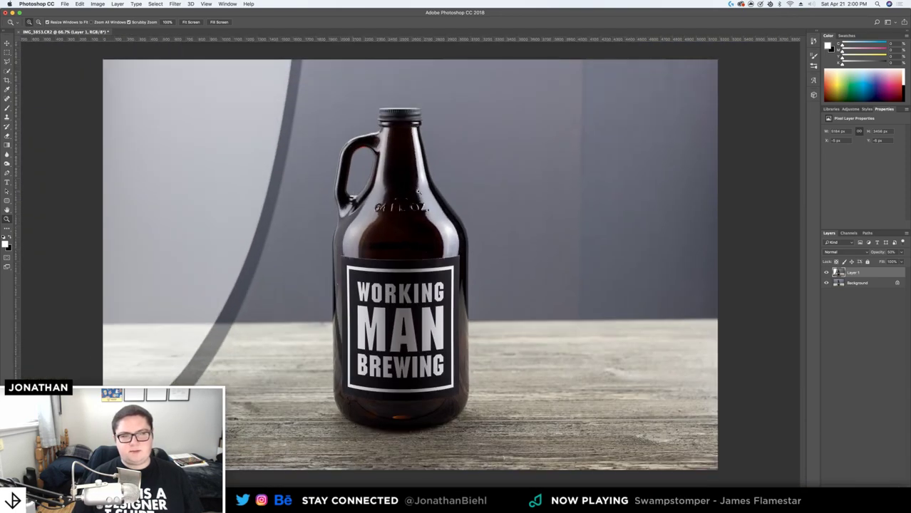
key("v")
key("0")
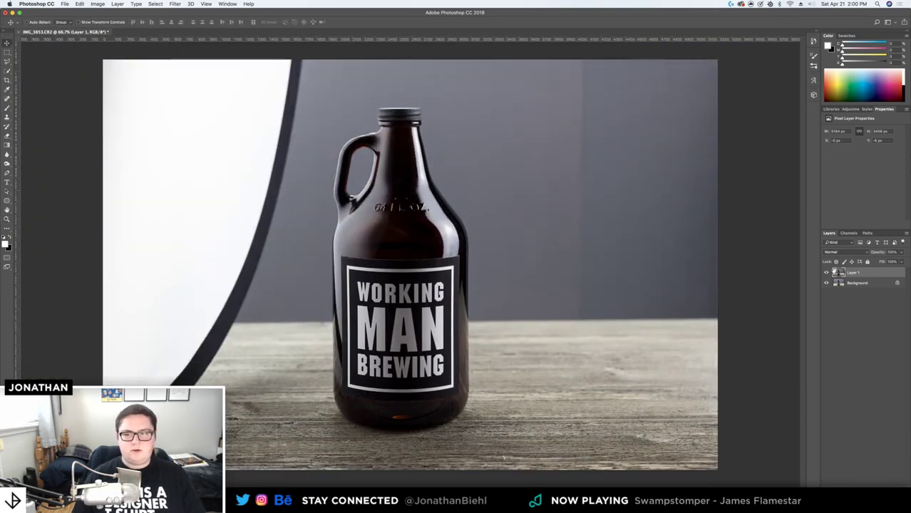
Compare the growler with and without Layer 1 by toggling the layer's visibility, leaving it shown
left_click(827, 274)
left_click(827, 273)
left_click(828, 273)
left_click(828, 273)
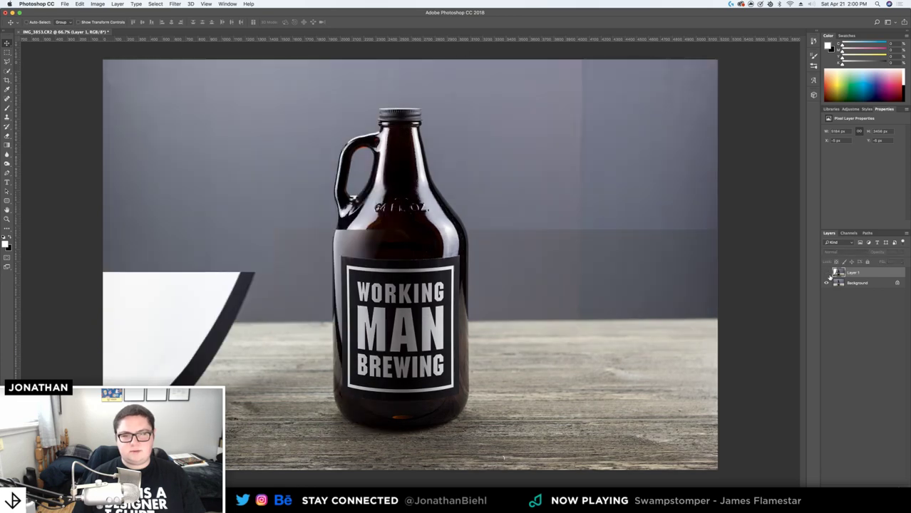
left_click(828, 274)
left_click(828, 274)
left_click(828, 274)
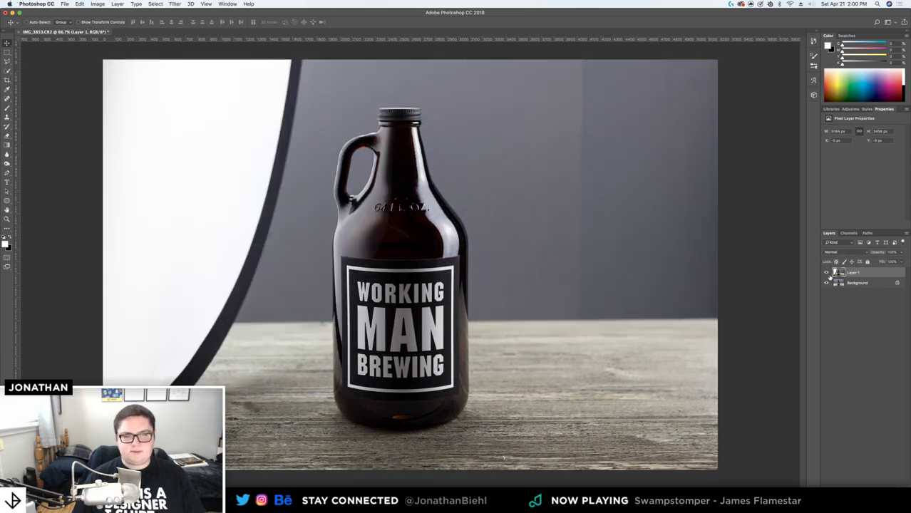
left_click(828, 274)
left_click(828, 274)
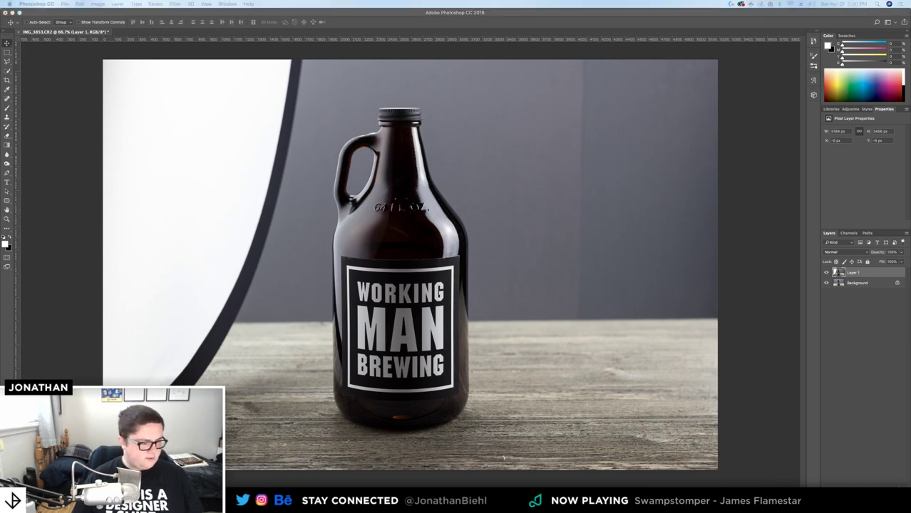
Preview IMG_3860.CR2 from Finder and open it in Camera Raw
key("space")
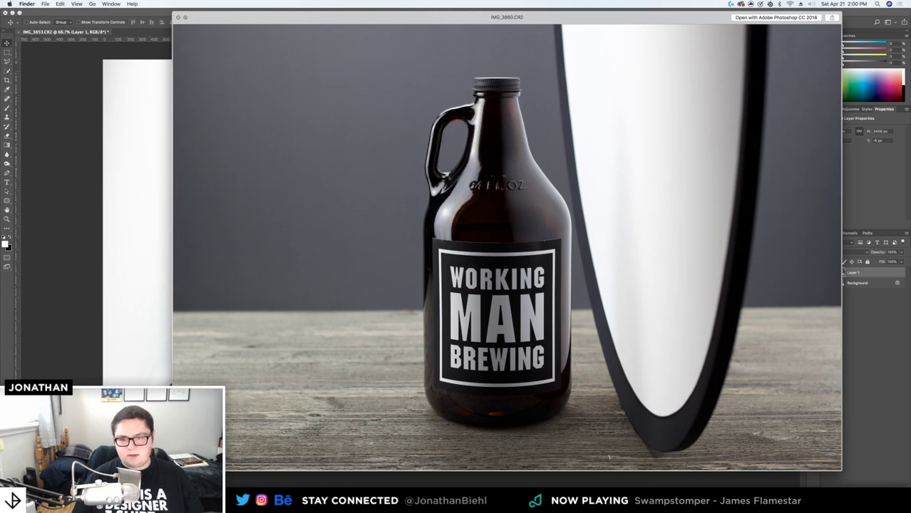
key("space")
key("super+Tab")
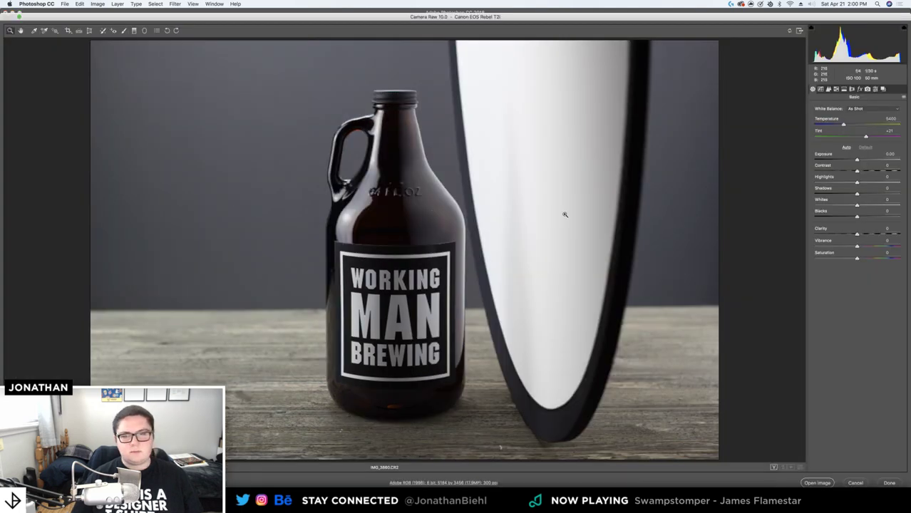
Enable Remove Chromatic Aberration and Profile Corrections for IMG_3860.CR2
left_click(566, 214)
left_click(376, 200)
left_click(853, 89)
left_click(829, 125)
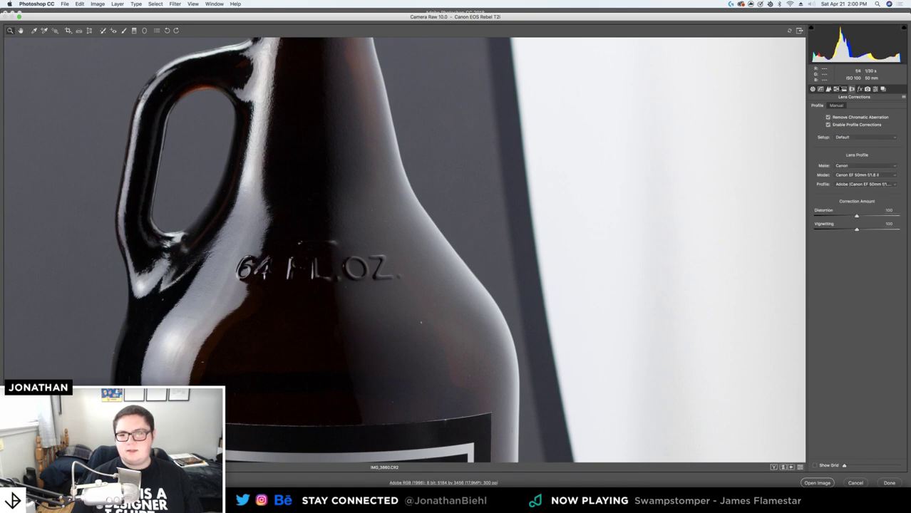
Return to the basic adjustments and examine the growler's embossed lettering and reflector-lit shoulder in IMG_3860.CR2
left_click(836, 89)
left_click(821, 89)
left_click(829, 89)
left_click(813, 89)
left_click_drag(390, 225, 410, 226)
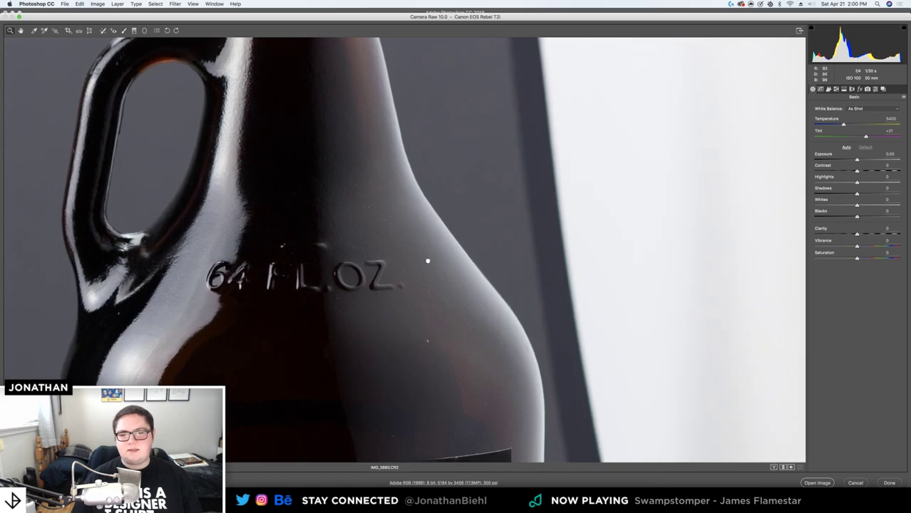
left_click_drag(424, 272, 487, 158)
left_click_drag(496, 216, 543, 218)
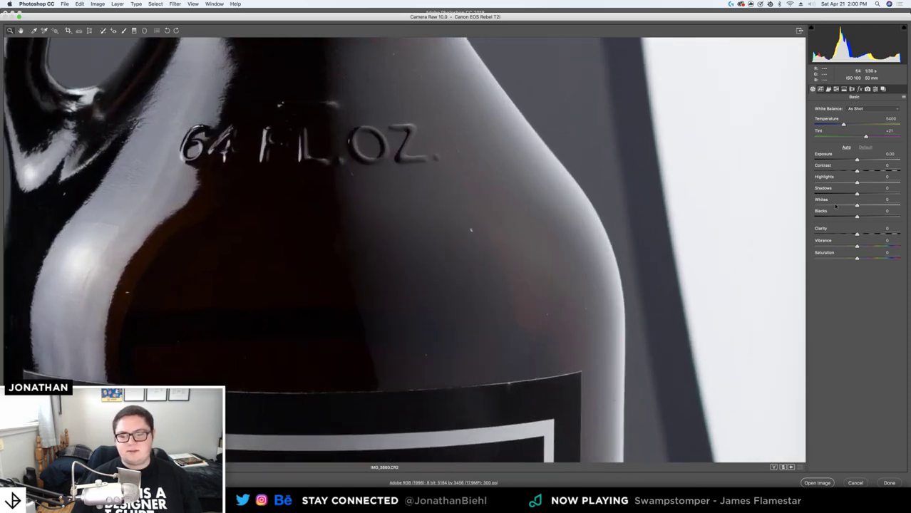
Set Exposure +0.30, Contrast +28, Highlights -31, Whites +15, Clarity +6, Vibrance +5 and Saturation +4 for IMG_3860.CR2, and open the image in Photoshop
left_click_drag(859, 162, 859, 234)
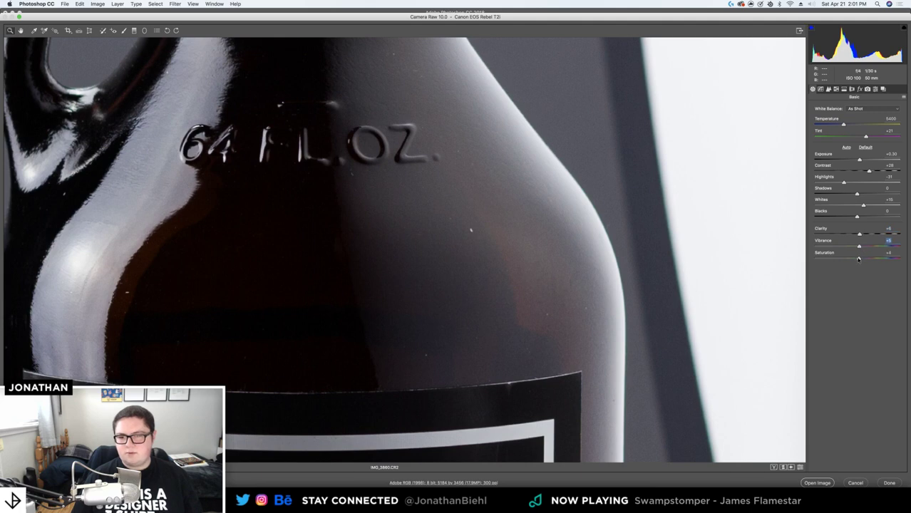
left_click(827, 483)
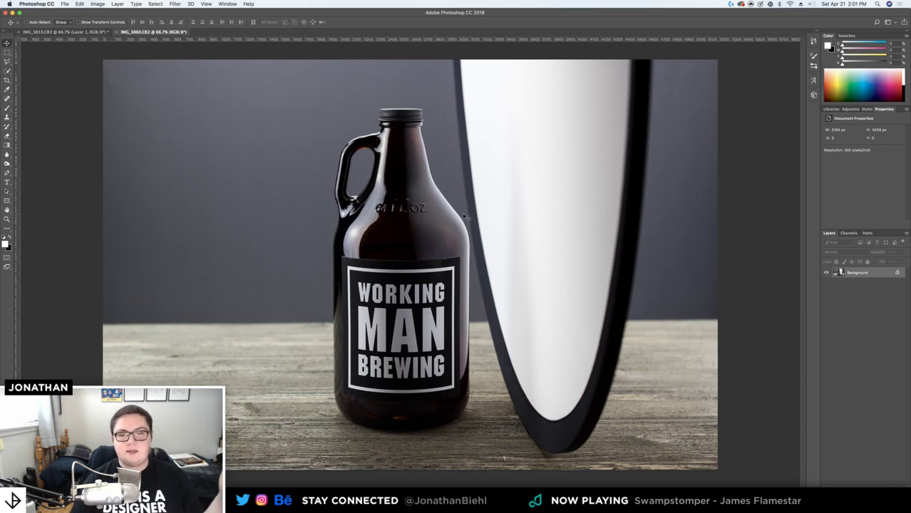
Convert the Background of IMG_3860.CR2 to a regular layer, float its window and copy the photo into IMG_3853.CR2 as a new layer
key("z")
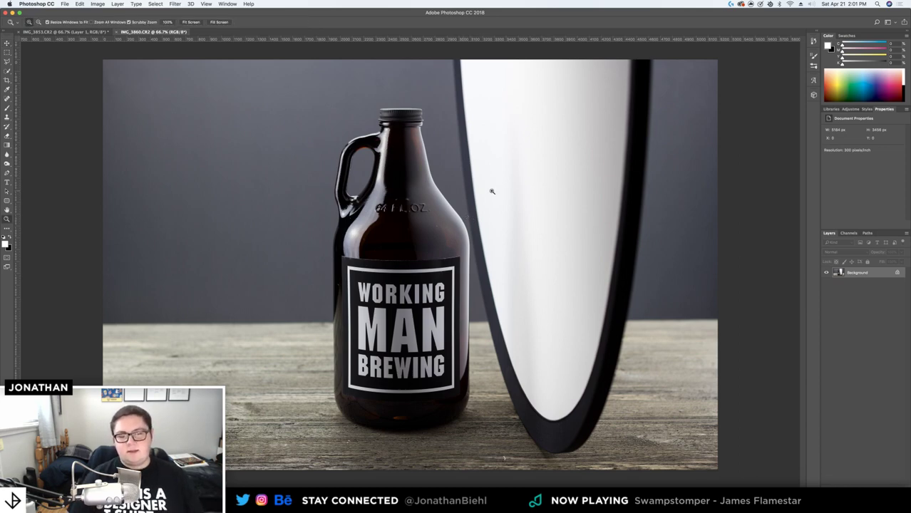
left_click_drag(408, 207, 598, 237)
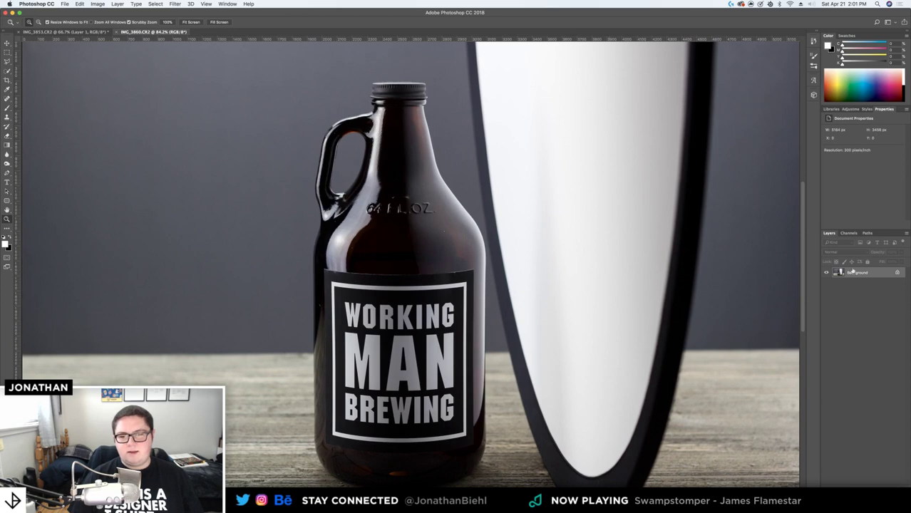
double_click(875, 272)
key("Return")
key("v")
left_click_drag(151, 34, 156, 92)
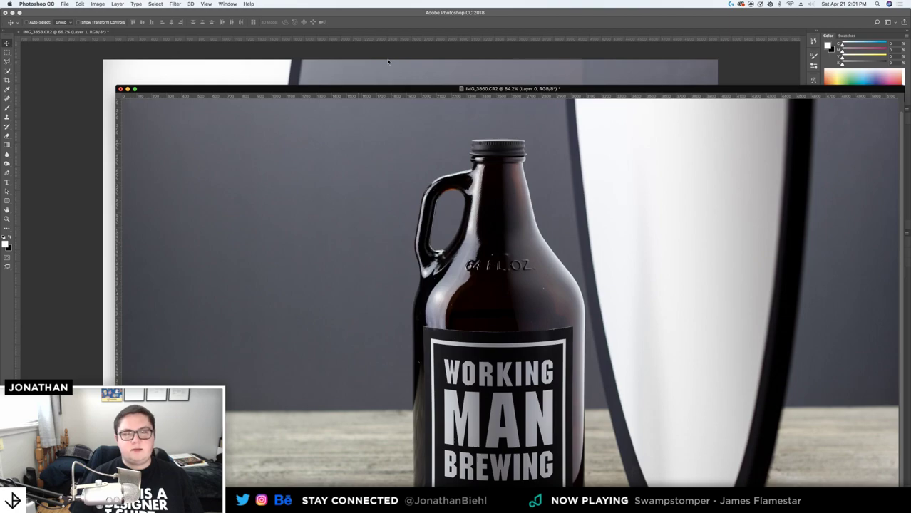
left_click_drag(389, 61, 418, 65)
Set Layer 2's opacity to 50% to compare the WORKING lettering on the growler label with the layers beneath
key("z")
left_click_drag(365, 204, 499, 184)
left_click_drag(429, 112, 436, 86)
left_click_drag(436, 428, 423, 256)
left_click_drag(363, 268, 405, 264)
key("v")
key("5")
scroll(146, 163, "up", 5)
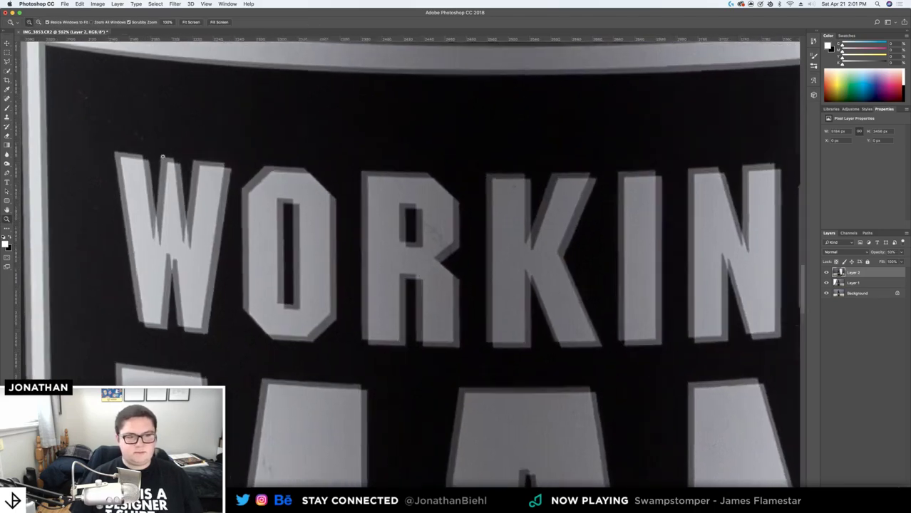
Nudge Layer 2 left and down until its WORKING lettering lines up with the layers beneath
key("Left")
key("Left")
key("Left")
key("Left")
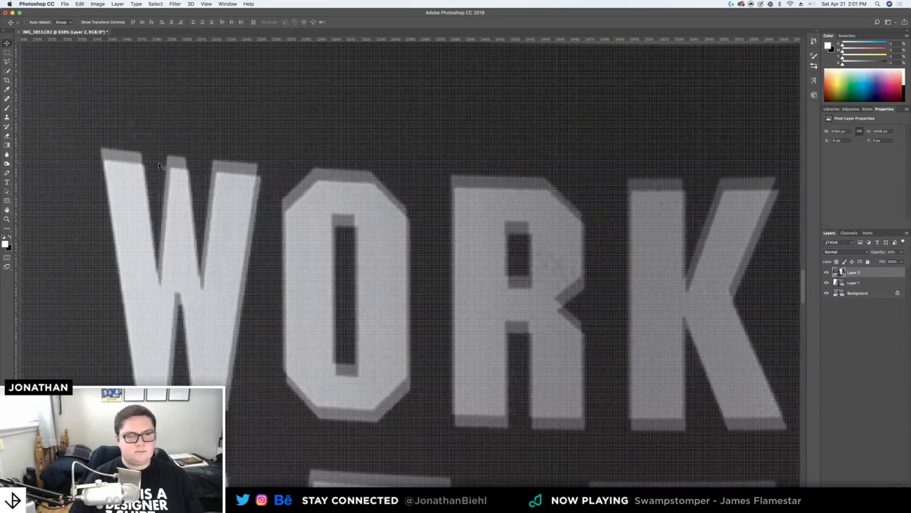
key("Down")
key("Down")
key("Down")
key("Down")
key("Left")
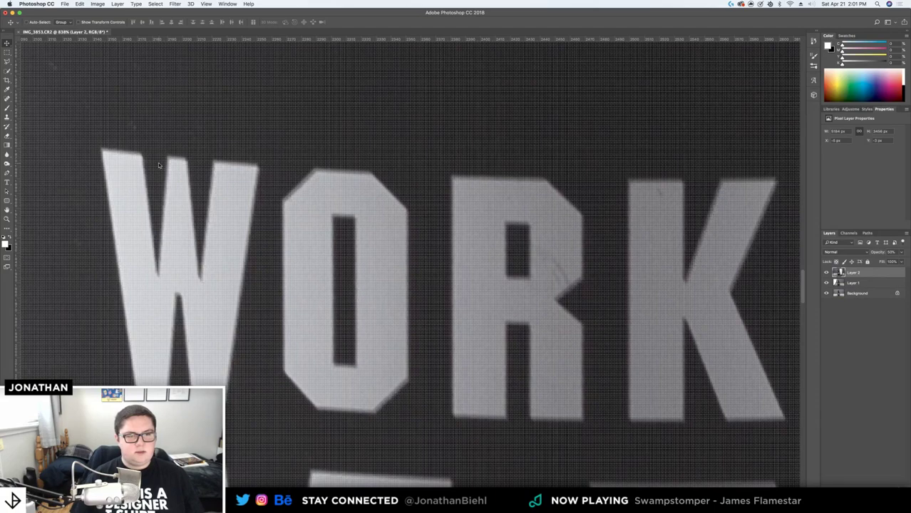
key("Left")
Restore Layer 2's opacity to 100% with the whole growler photo in view
key("z")
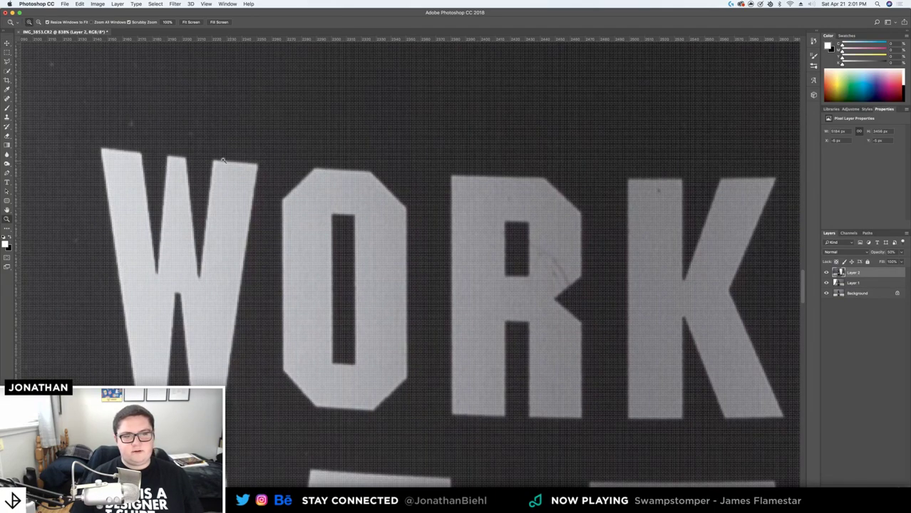
left_click_drag(231, 162, 213, 165)
left_click_drag(328, 194, 303, 202)
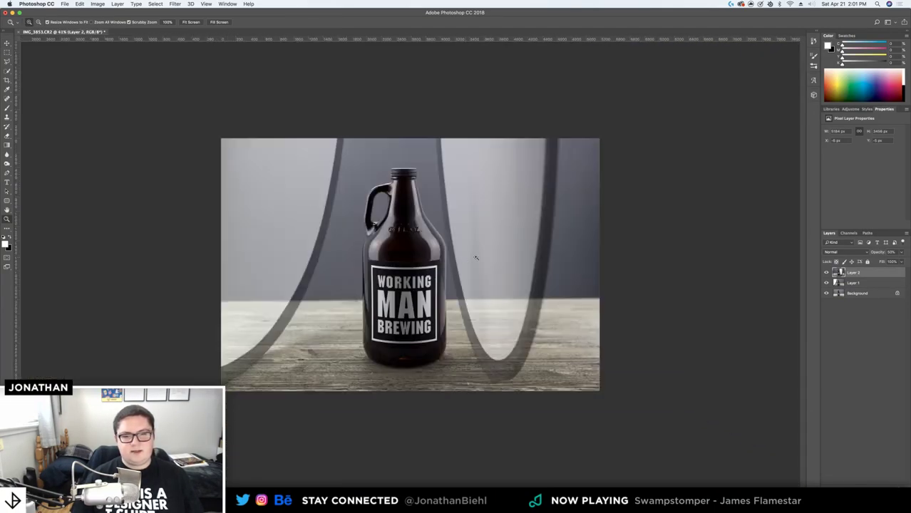
key("super+equal")
key("v")
key("0")
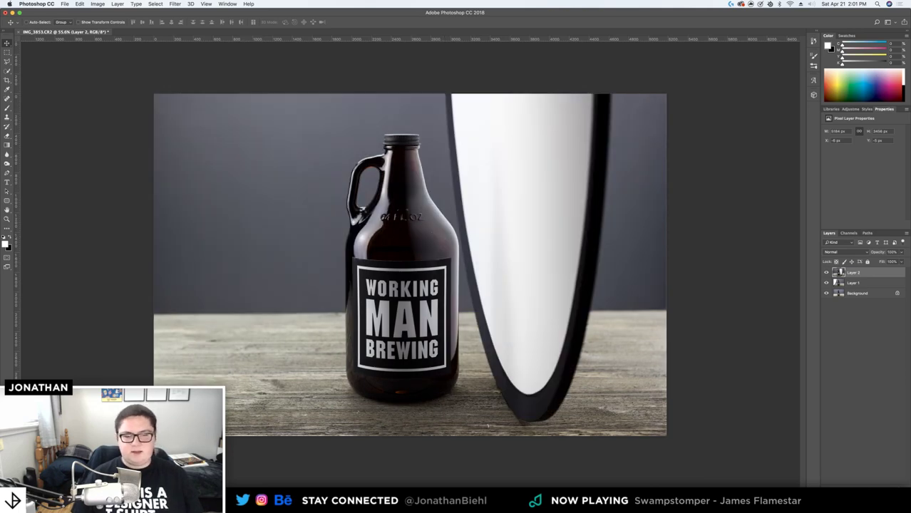
Close the floating IMG_3860.CR2 document without saving it
key("super+grave")
left_click(121, 90)
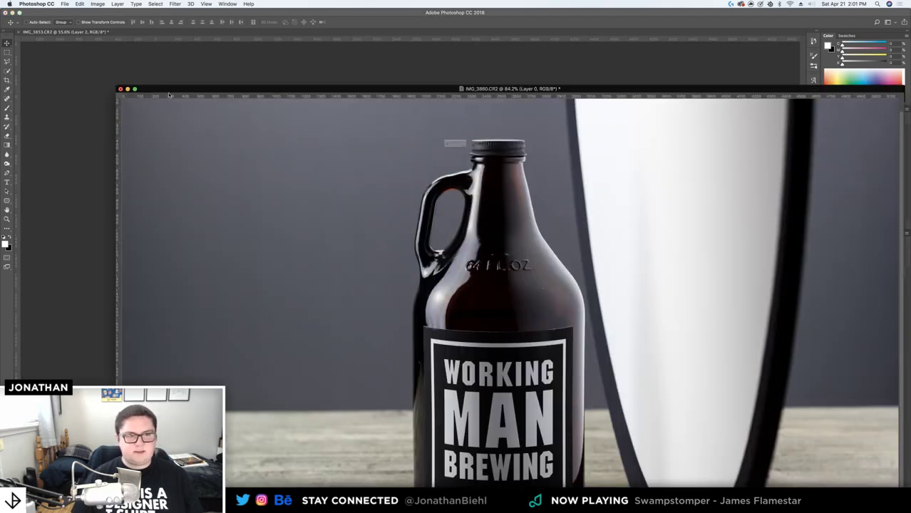
left_click(431, 162)
Save the layered document as IMG_3853.psd in Photoshop format, in the subfolder beside Placeholders within Photo Session
key("super+shift+s")
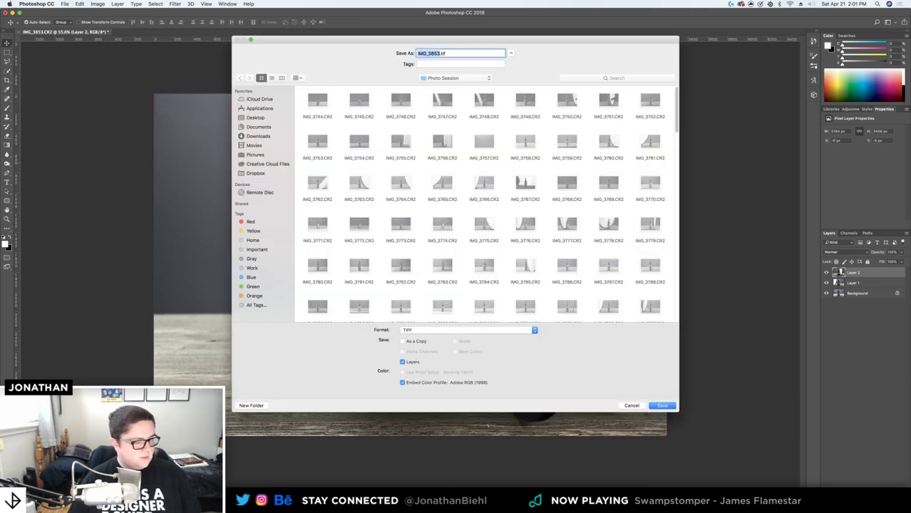
left_click(431, 330)
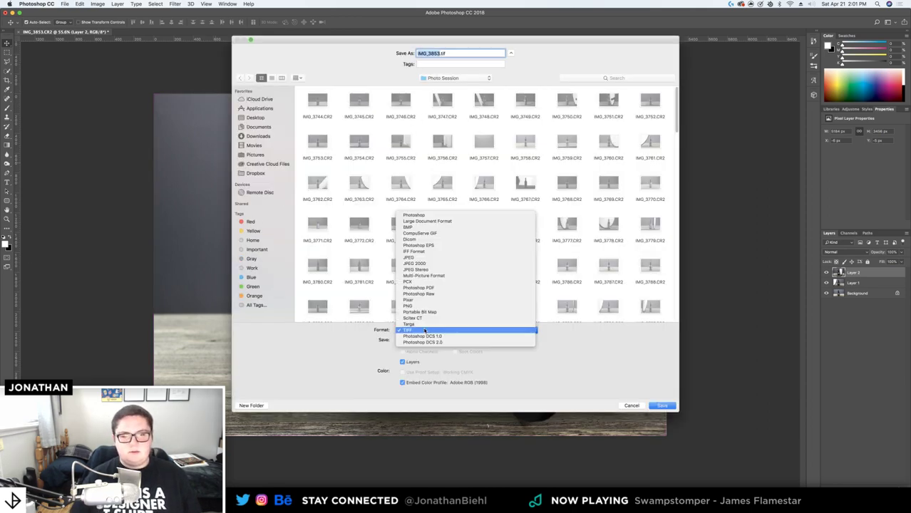
left_click(430, 216)
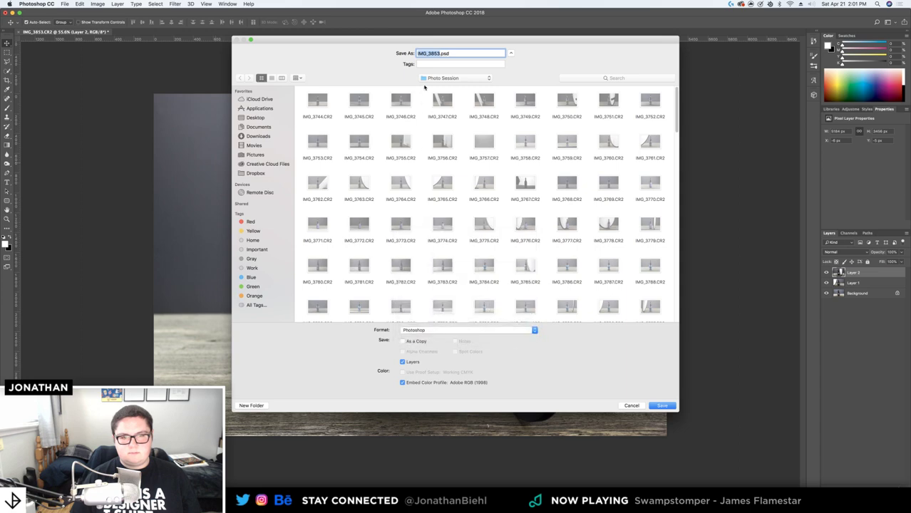
scroll(468, 230, "down", 15)
double_click(606, 295)
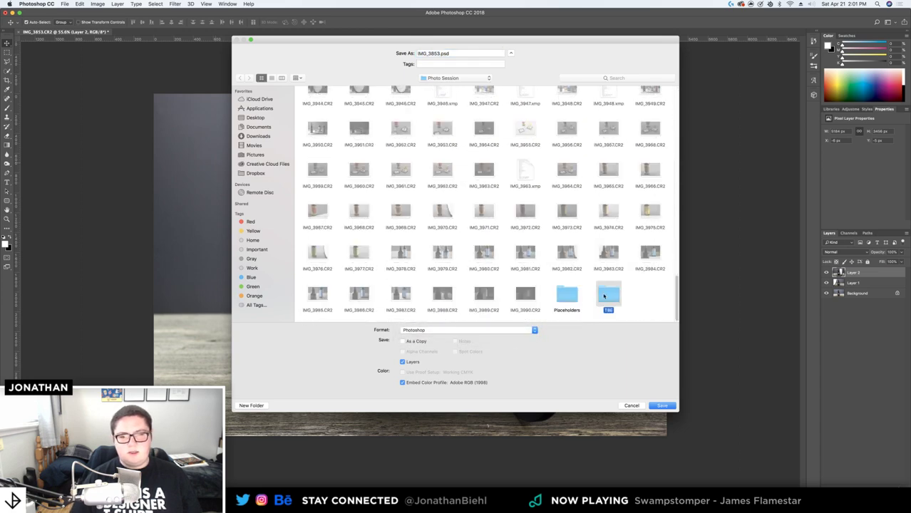
left_click(662, 406)
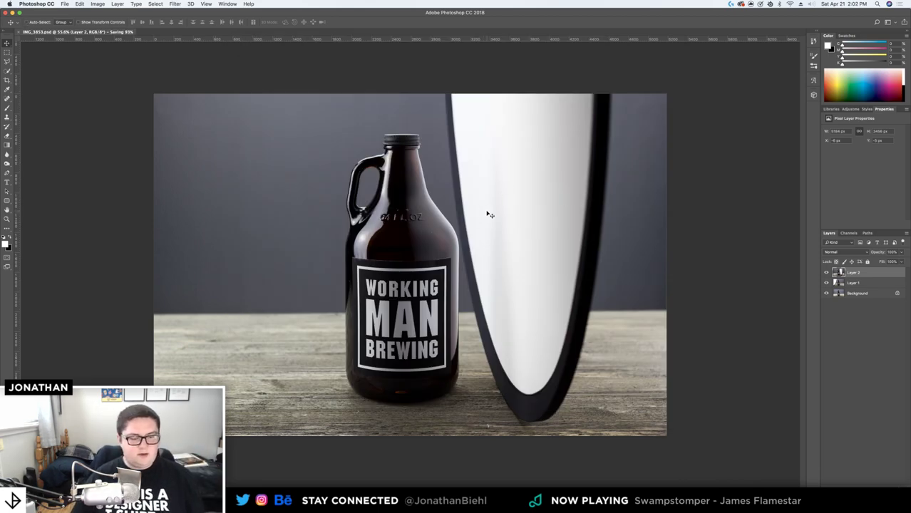
Examine the growler's embossed lettering, glass highlights and front label up close, ending on the whole photo
key("z")
left_click_drag(463, 227, 500, 222)
left_click_drag(311, 192, 341, 188)
left_click_drag(285, 271, 444, 222)
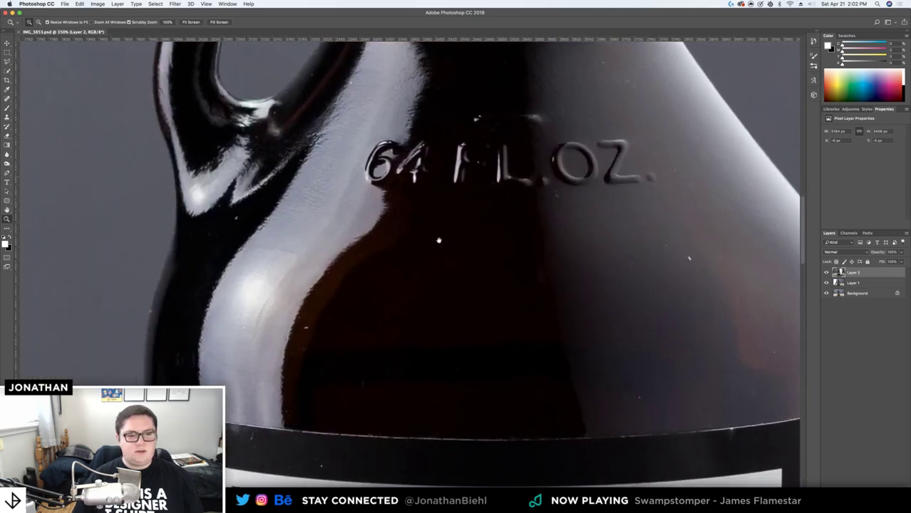
left_click_drag(422, 310, 441, 167)
left_click_drag(449, 362, 449, 197)
key("v")
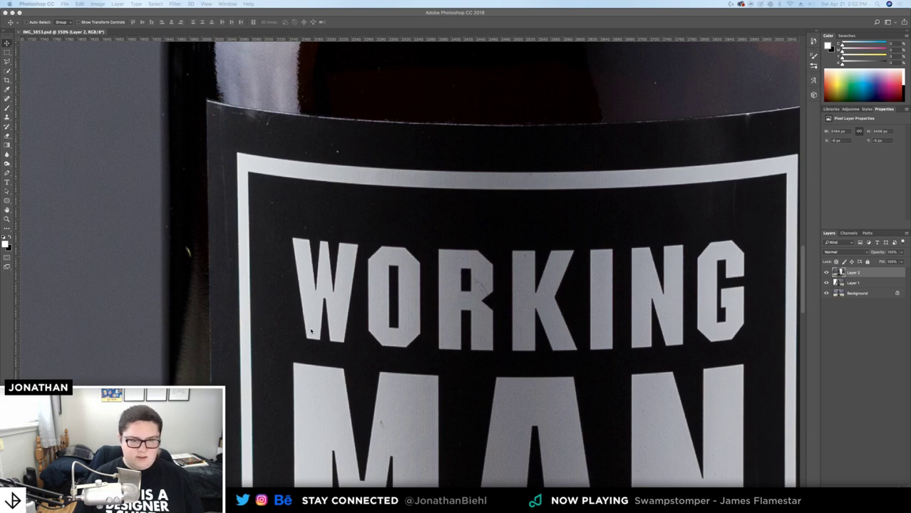
key("z")
left_click_drag(309, 327, 238, 303)
mouse_move(384, 282)
left_mouse_down()
mouse_move(442, 286)
mouse_move(370, 290)
left_mouse_up()
key("v")
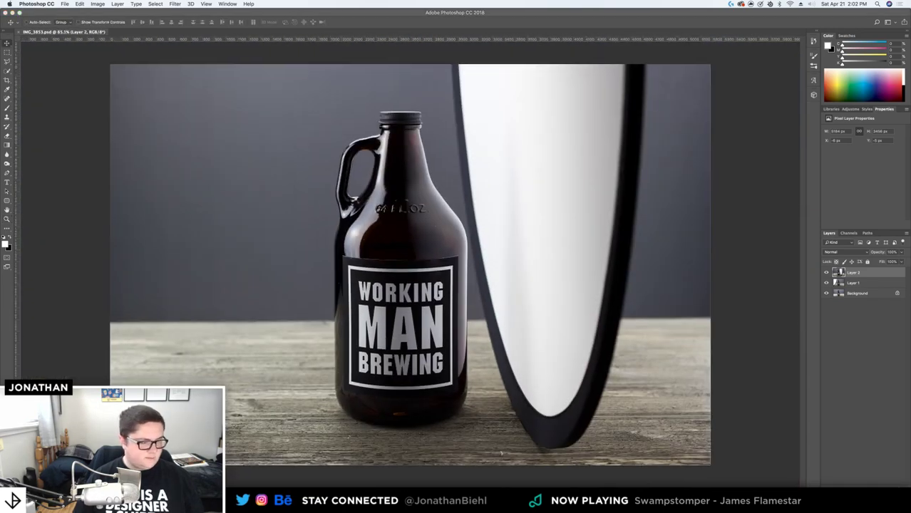
Browse previews of further product photos in Finder, including IMG_3864.CR2 and the back-label shot IMG_3866.CR2
key("space")
key("Up")
key("Down")
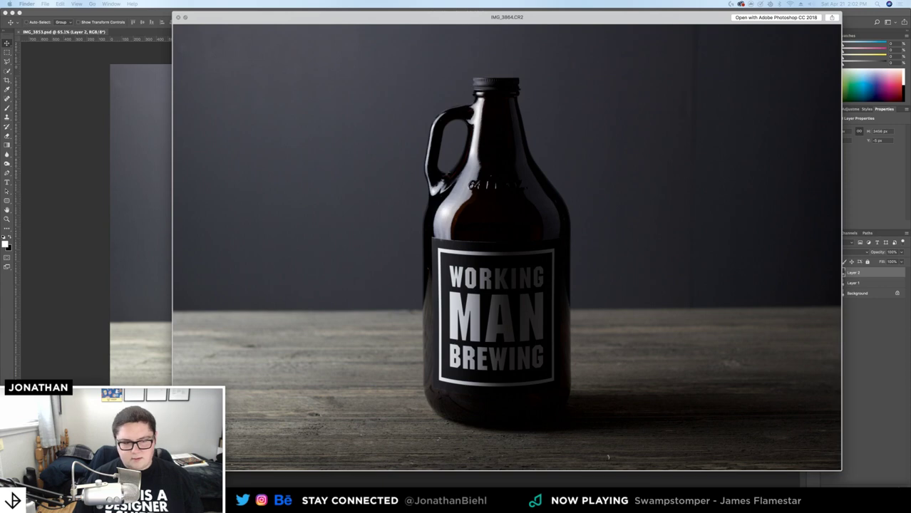
key("space")
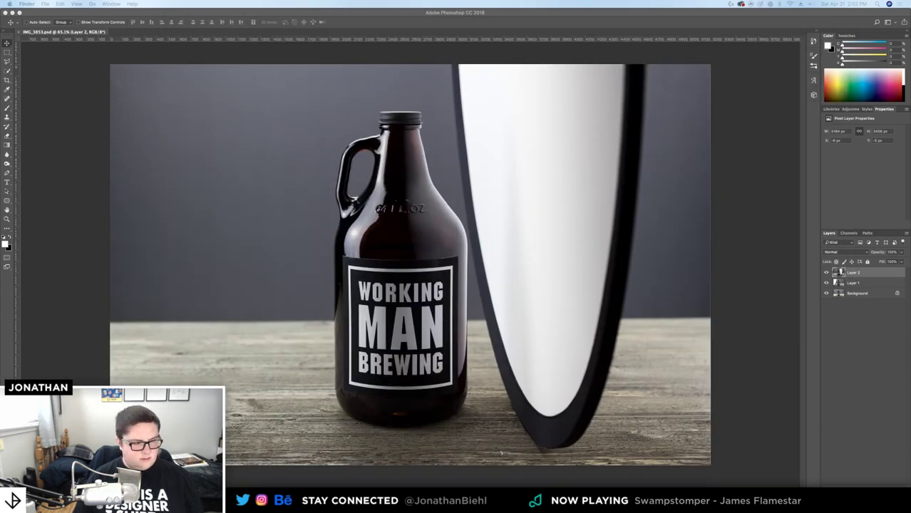
key("space")
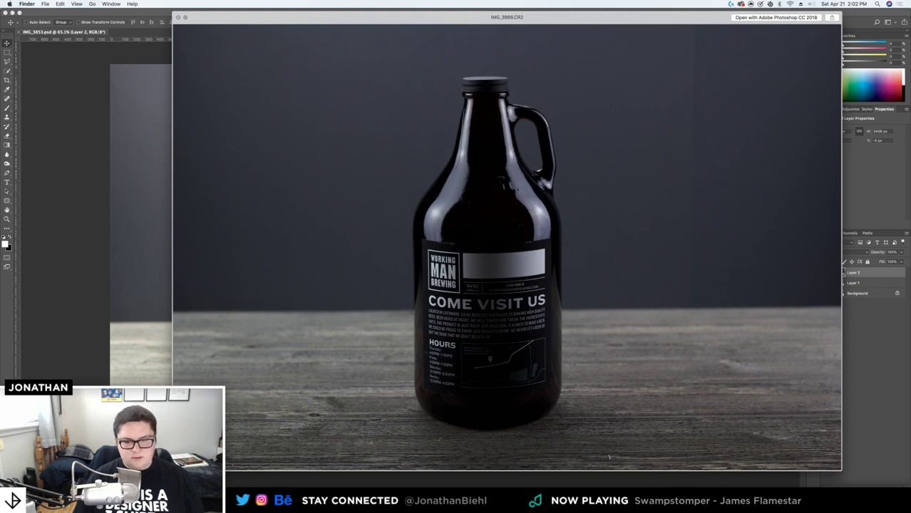
key("space")
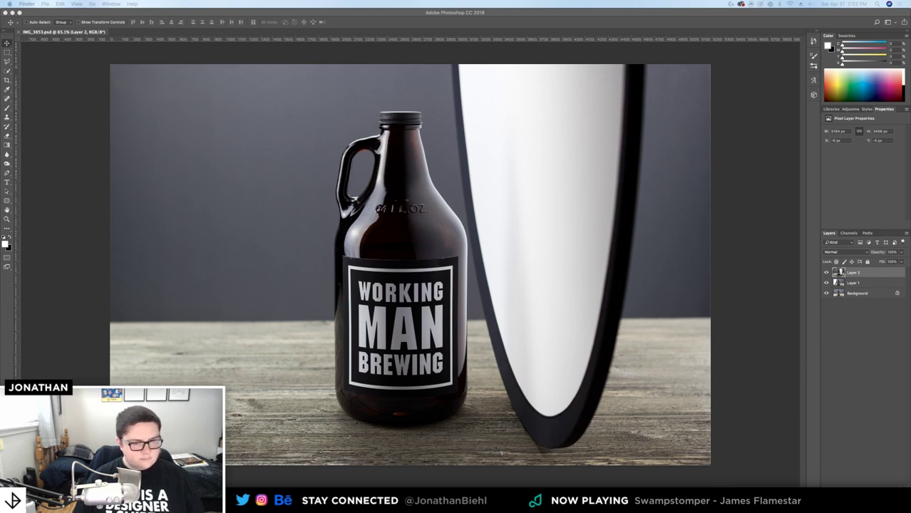
key("space")
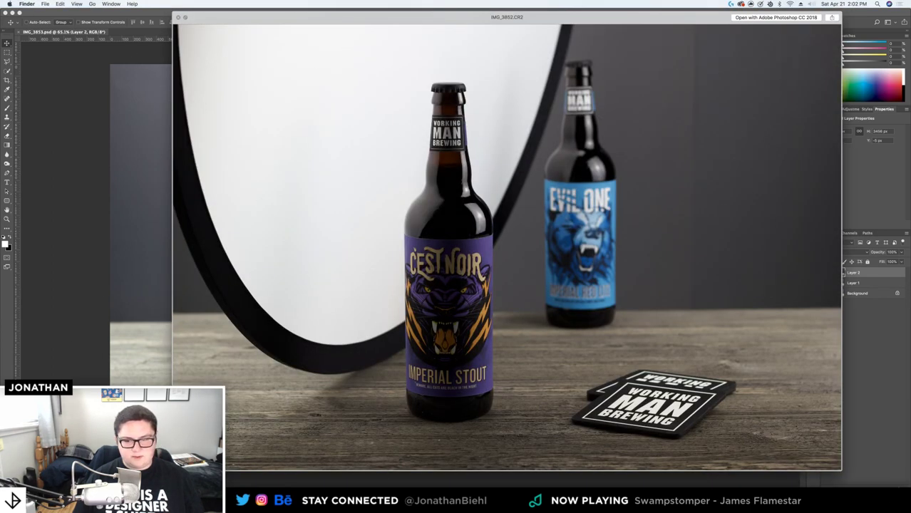
key("space")
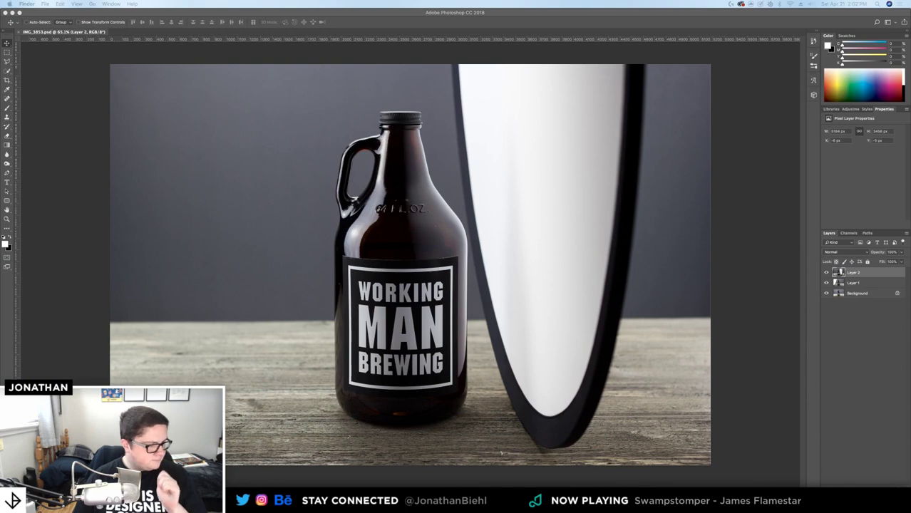
Preview IMG_3858.CR2, the growler shot lit from below, in Finder and open it in Camera Raw
left_click(726, 300)
key("z")
mouse_move(446, 183)
left_mouse_down()
mouse_move(454, 181)
mouse_move(432, 182)
left_mouse_up()
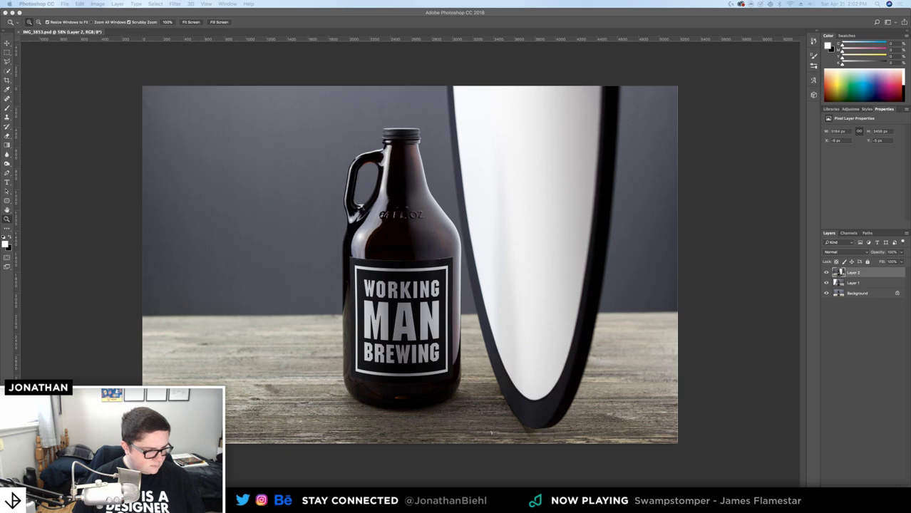
key("space")
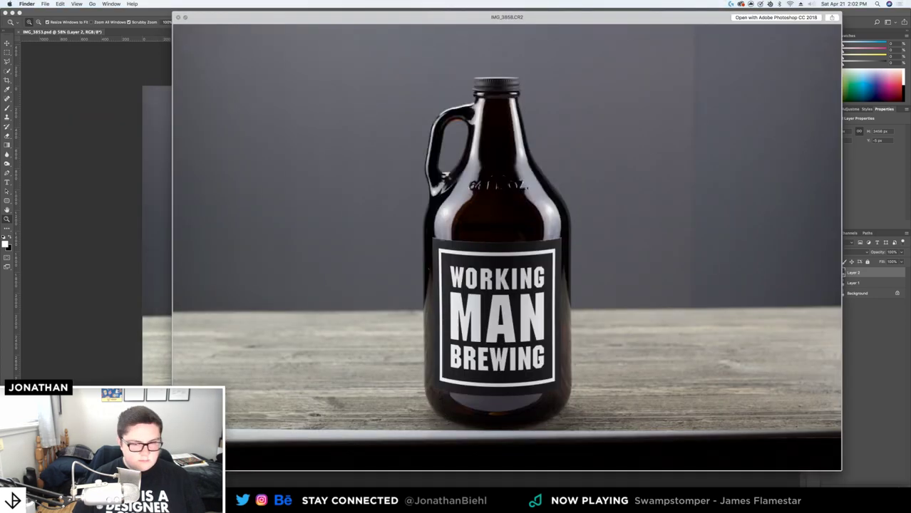
key("space")
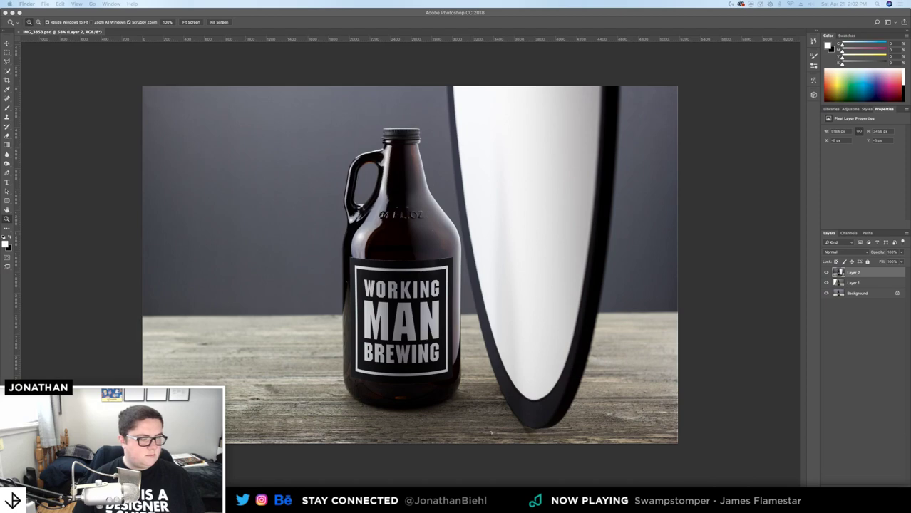
key("super+Tab")
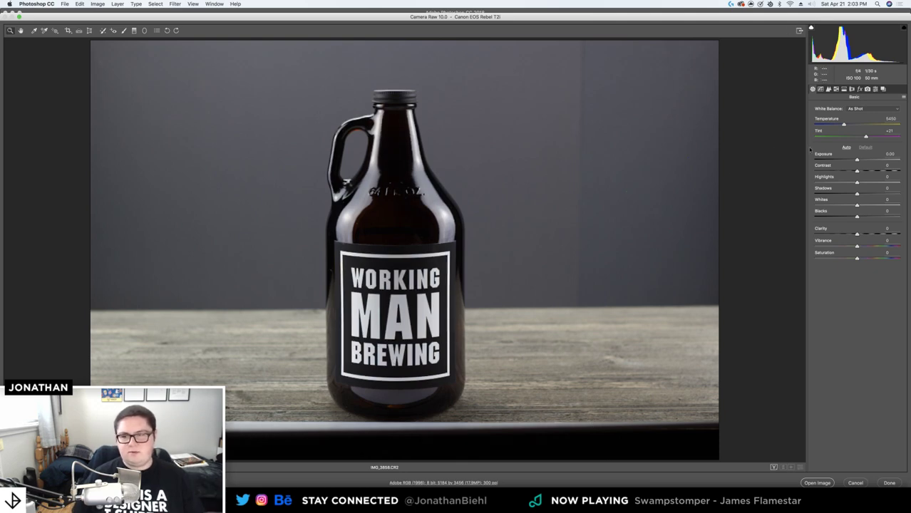
Enable Remove Chromatic Aberration and Profile Corrections for IMG_3858.CR2 and return to the basic adjustments
left_click(852, 89)
left_click(832, 118)
left_click(829, 126)
left_click(821, 89)
left_click(813, 89)
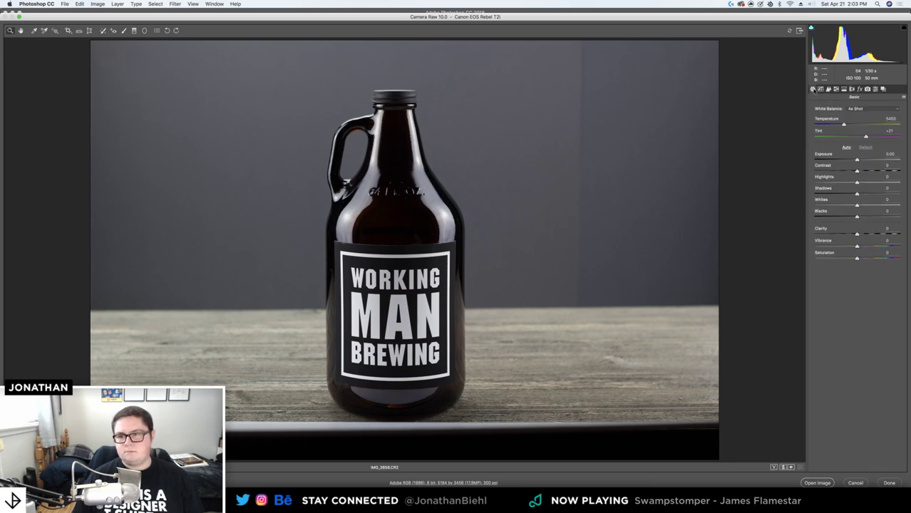
Set Exposure +0.30, Contrast +8, Highlights -34, Whites +15, Blacks -13, Clarity +6, Vibrance +6 and Saturation +5 for IMG_3858.CR2, checking the growler's label
left_click(349, 188)
left_click_drag(428, 307, 430, 107)
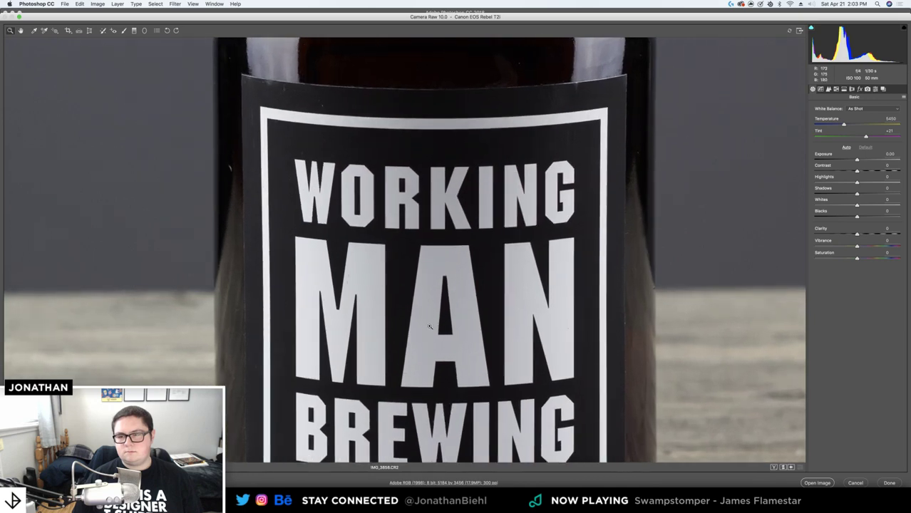
left_click_drag(431, 327, 425, 272)
left_click(439, 279)
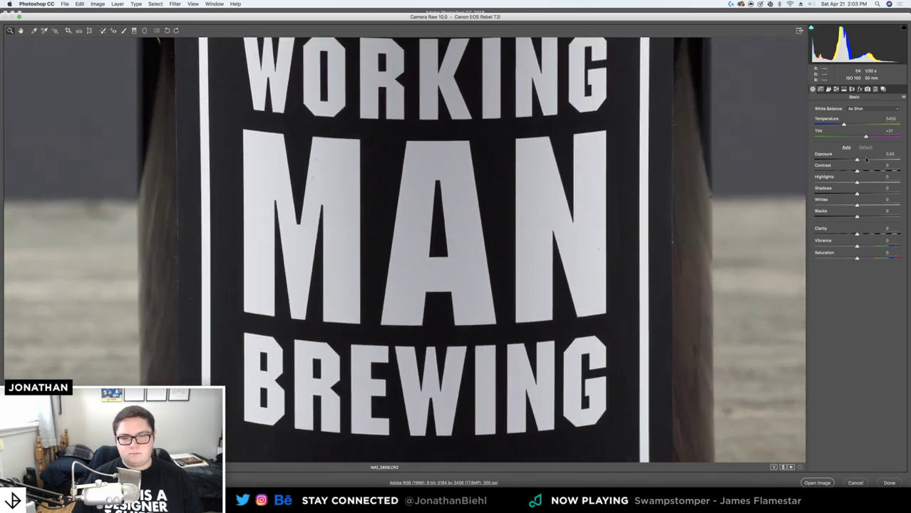
left_click_drag(858, 161, 843, 183)
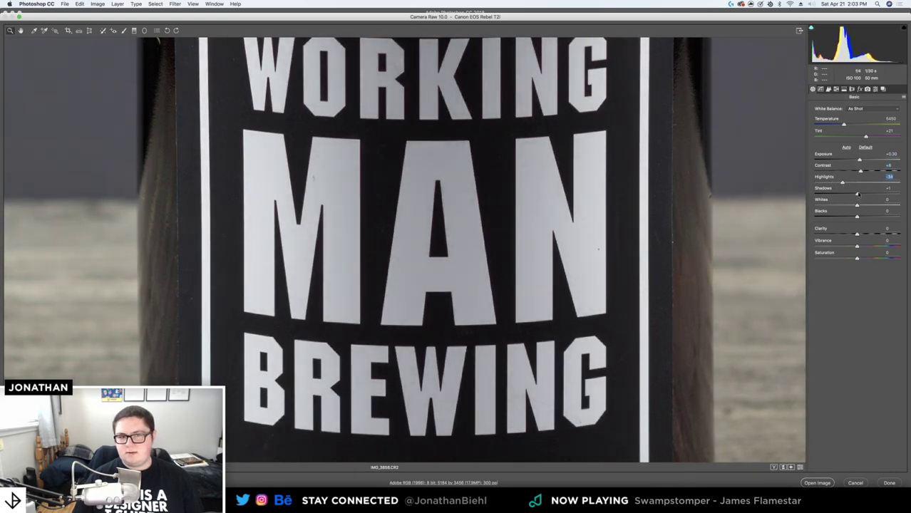
left_click_drag(858, 206, 860, 247)
key("super+minus")
key("super+minus")
key("super+minus")
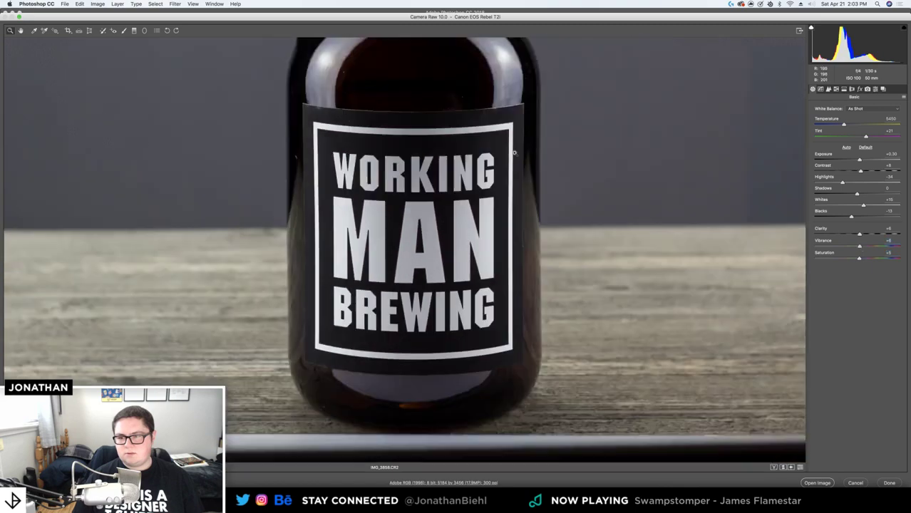
Set Exposure to +0.40, raise Shadows slightly for IMG_3858.CR2, and open the image in Photoshop
left_click(448, 174)
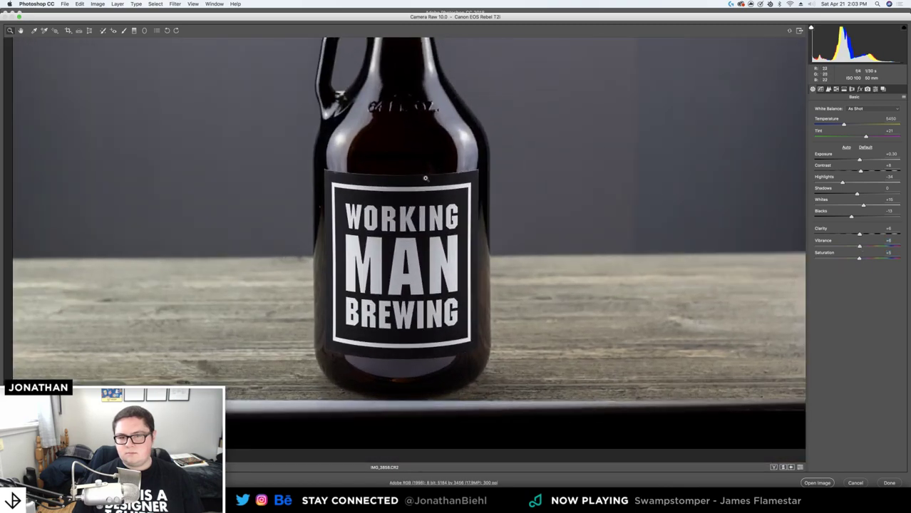
left_click(442, 174)
left_click_drag(860, 160, 861, 161)
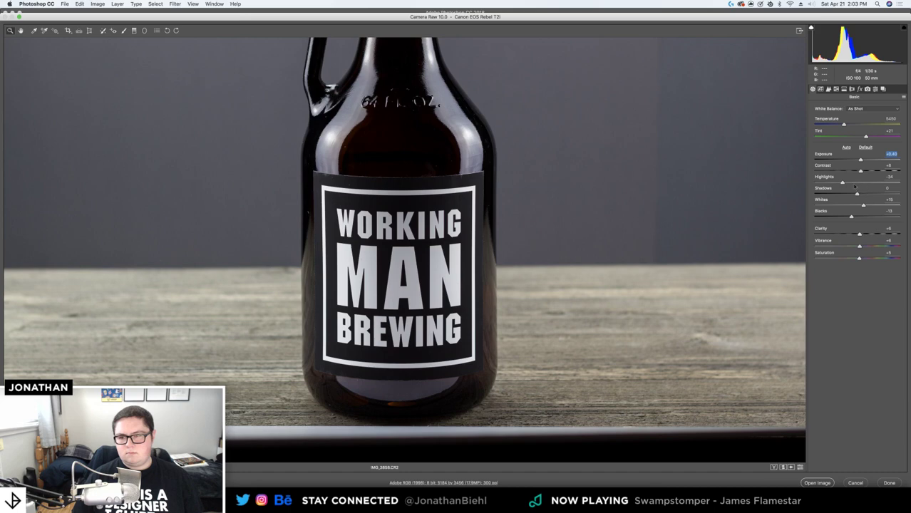
left_click_drag(859, 194, 860, 195)
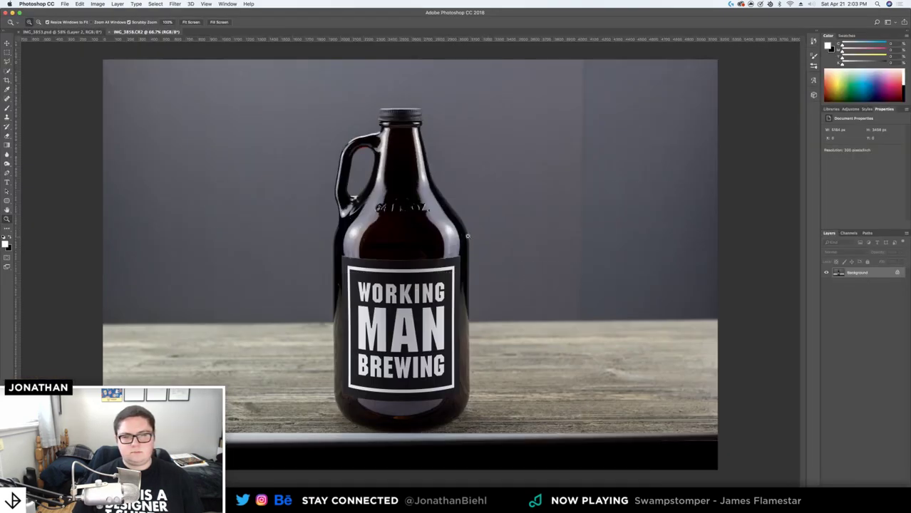
Convert the locked Background of IMG_3858.CR2 into a regular layer named Layer 0
left_click(409, 301)
left_click_drag(409, 301, 429, 316)
left_click_drag(686, 423, 437, 212)
key("v")
double_click(879, 274)
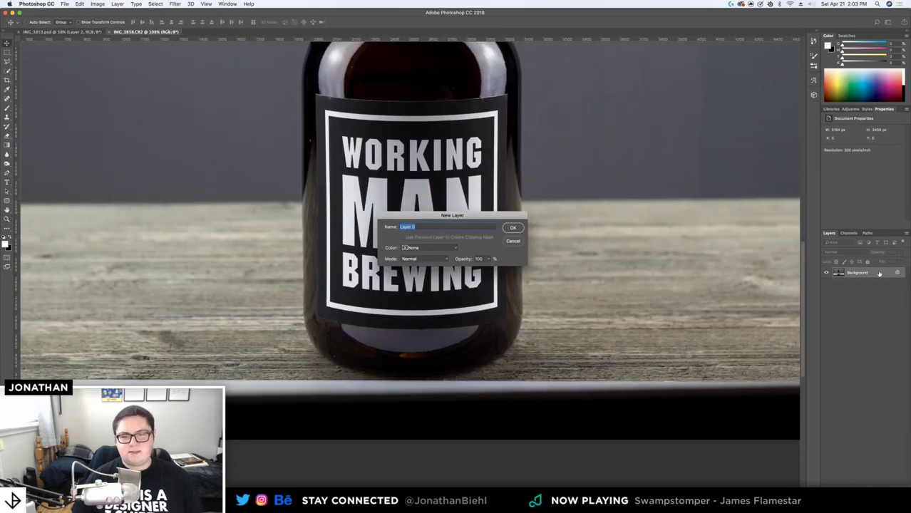
key("Return")
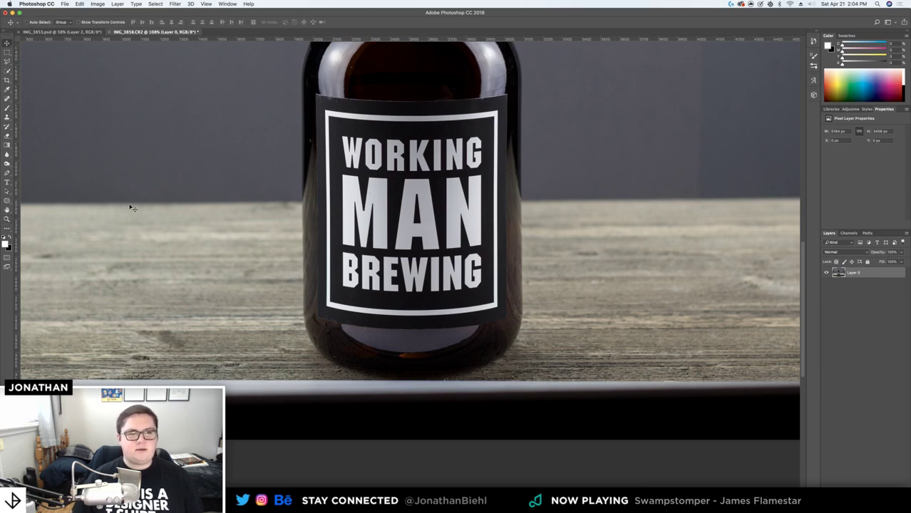
Copy the bottom-lit growler image into IMG_3853.psd as a new top layer and close the IMG_3858.CR2 document
left_click_drag(132, 33, 136, 156)
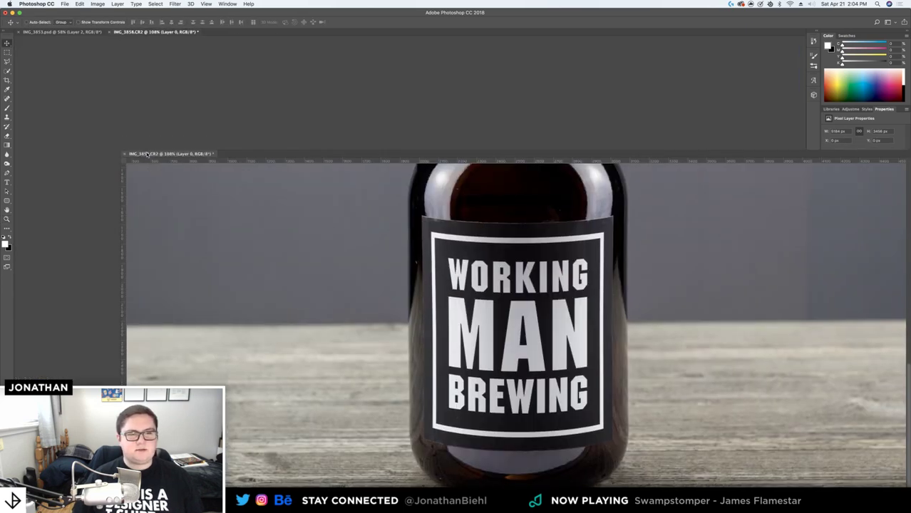
left_click_drag(379, 69, 380, 66)
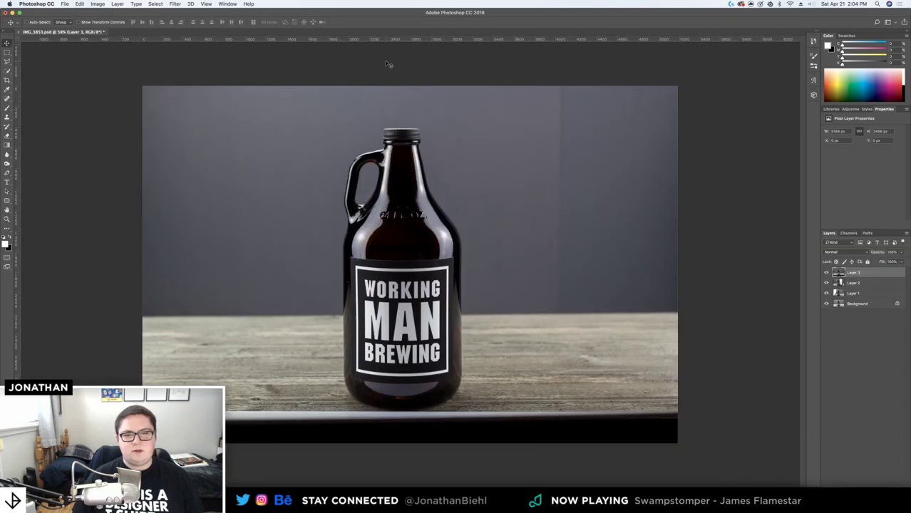
key("ctrl+Tab")
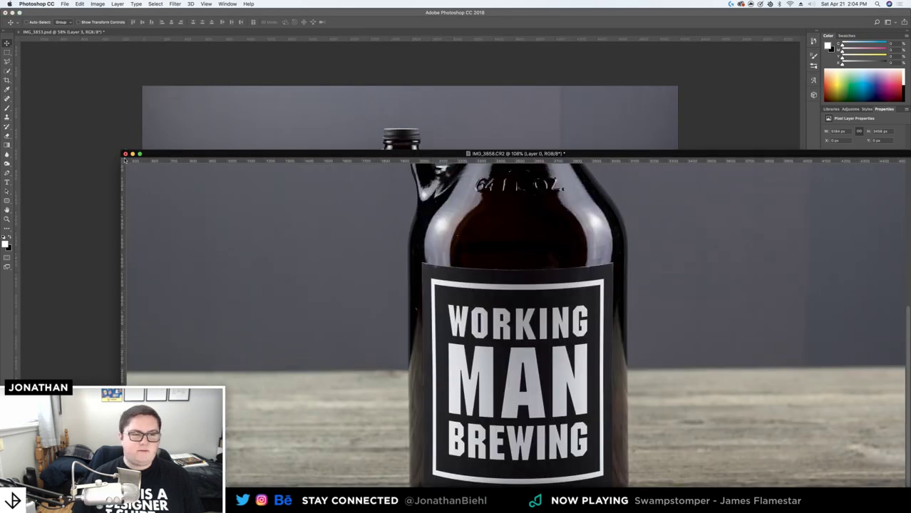
left_click_drag(163, 155, 157, 107)
left_click(120, 106)
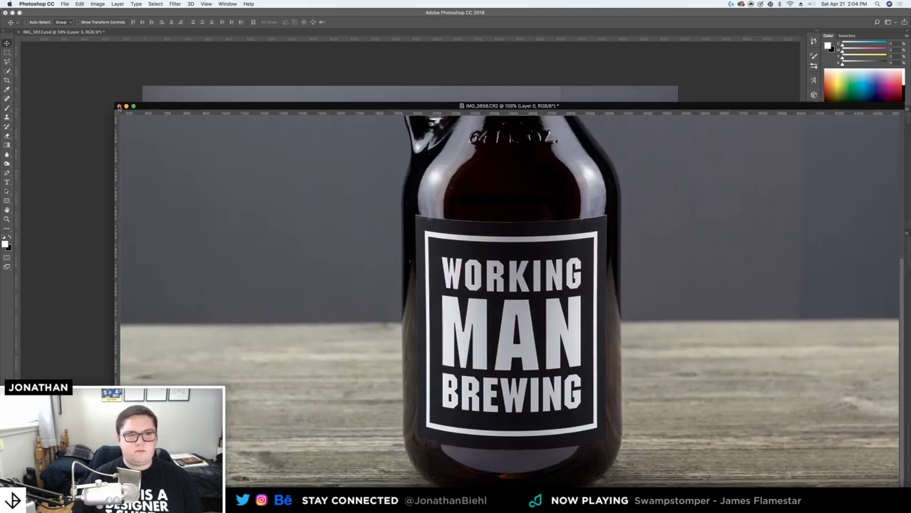
left_click(403, 157)
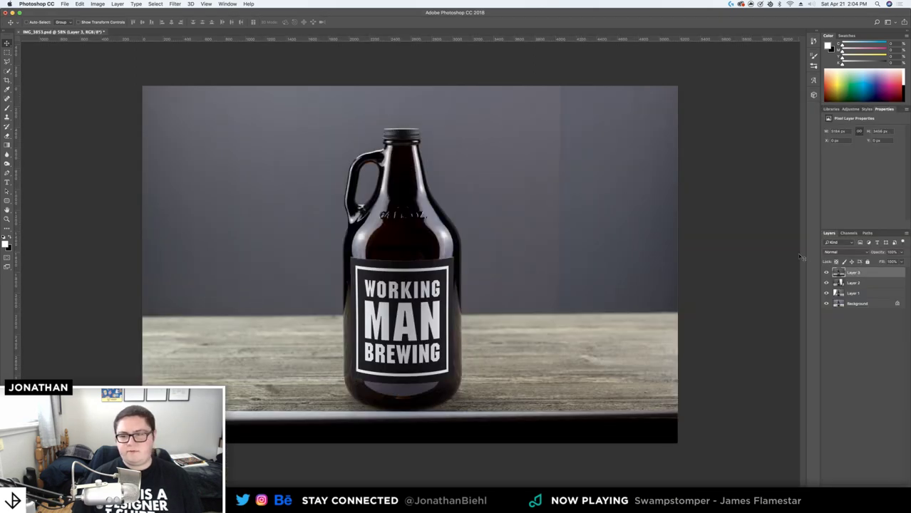
Set Layer 3's opacity to 50% for alignment at the label's WORKING lettering
key("z")
left_click_drag(435, 259, 504, 29)
left_click_drag(441, 209, 477, 174)
left_click_drag(446, 75, 470, 325)
scroll(387, 238, "up", 5)
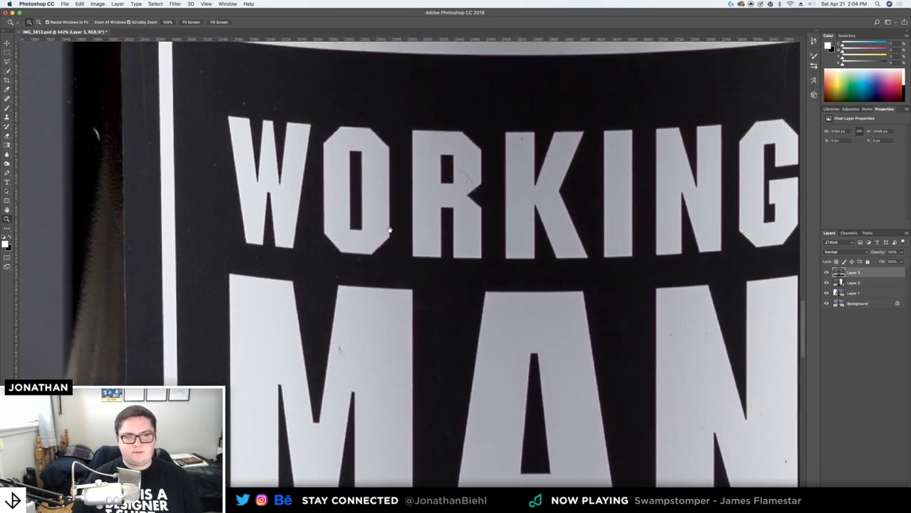
key("v")
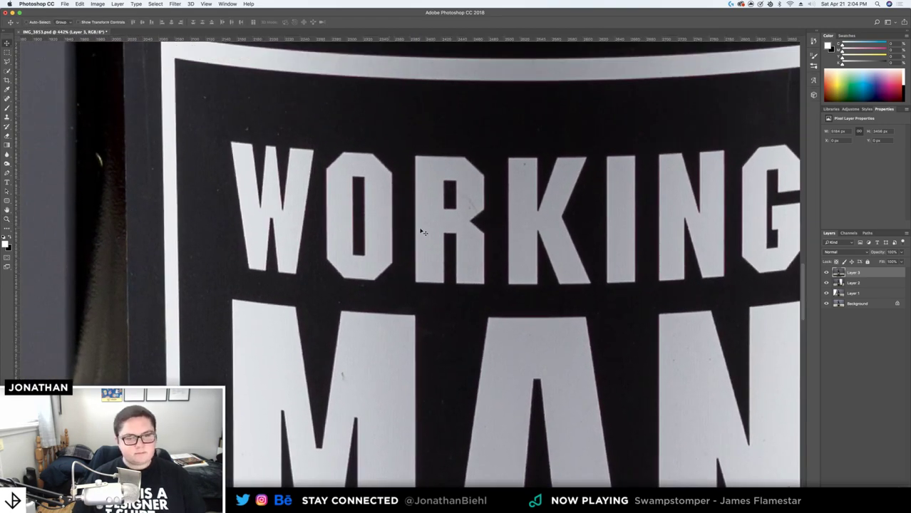
key("5")
key("z")
key("x")
Nudge Layer 3 a few pixels left and 3 px up until its label lettering lines up with the layers beneath
mouse_move(256, 142)
left_mouse_down()
mouse_move(281, 136)
mouse_move(245, 140)
left_mouse_up()
key("v")
key("z")
key("v")
key("shift+Right")
key("shift+Left")
key("shift+Left")
key("Up")
key("Up")
key("Up")
key("Right")
key("Right")
key("Right")
key("Right")
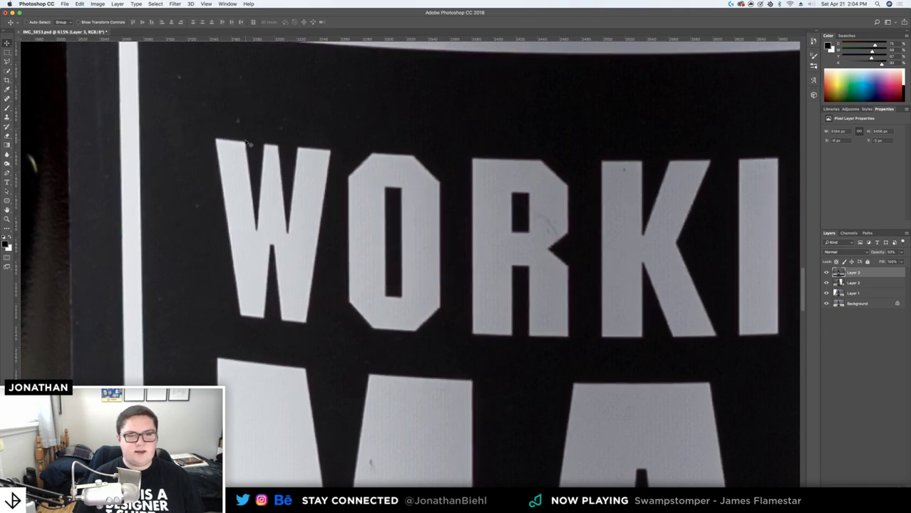
key("Left")
key("Right")
Restore Layer 3's opacity to 100% and save IMG_3853.psd
key("z")
left_click_drag(363, 182, 334, 176)
left_click_drag(432, 217, 415, 224)
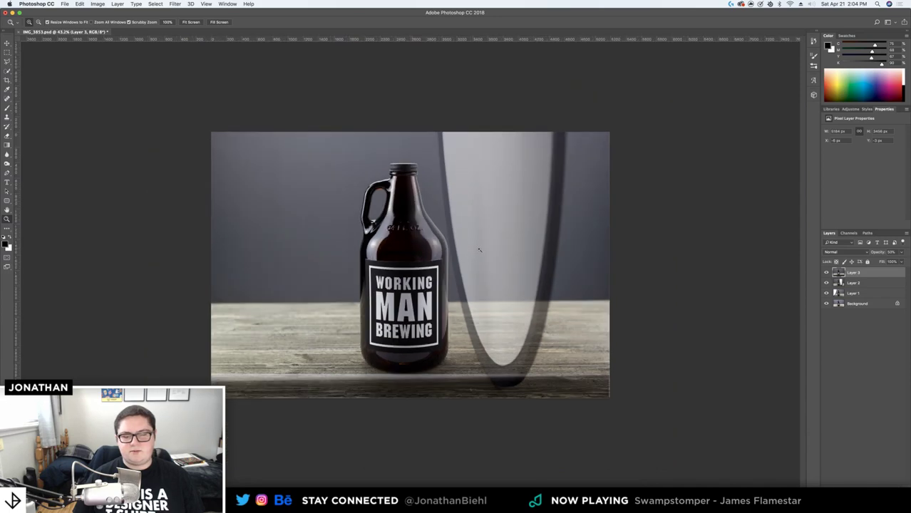
left_click_drag(475, 250, 500, 250)
key("v")
key("0")
key("z")
left_click(418, 267, "alt")
left_click(419, 268, "alt")
left_click(424, 271)
left_click(426, 273, "alt")
left_click(406, 293)
left_click(406, 299, "alt")
left_click(409, 308)
key("v")
key("super+s")
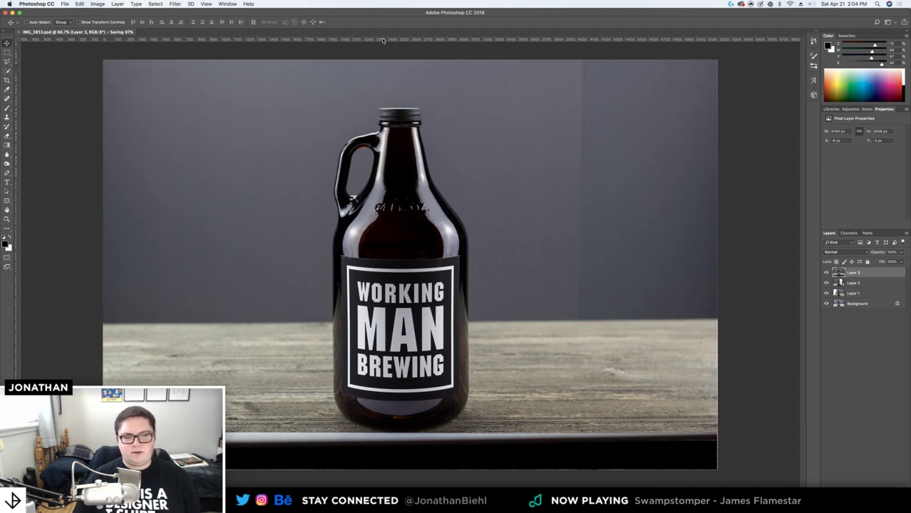
Check the tabletop's back edge against a temporary horizontal guide, remove the guide, and examine the growler and its label up close
left_click_drag(383, 41, 395, 318)
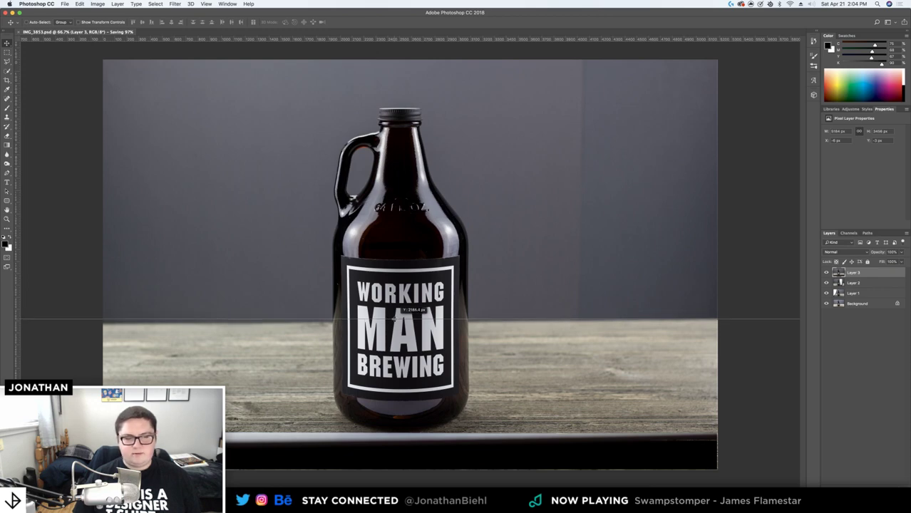
left_click_drag(394, 319, 367, 34)
key("z")
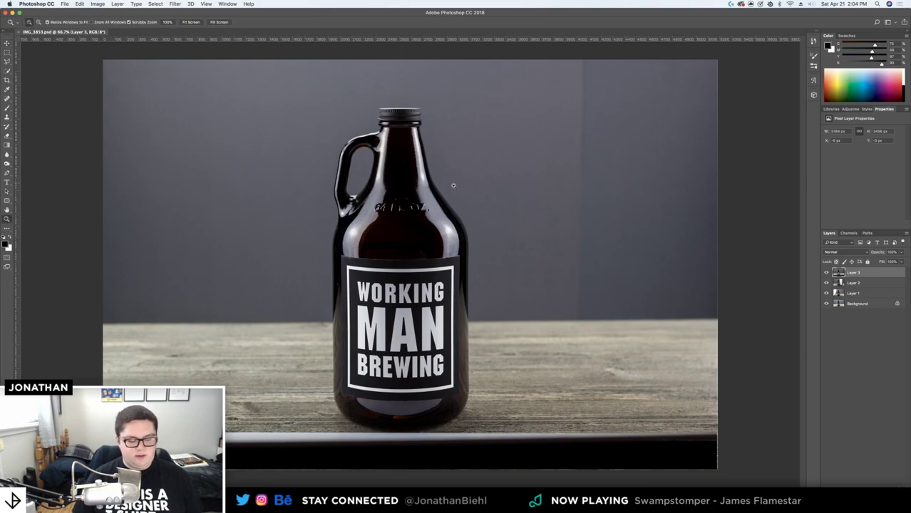
left_click_drag(403, 258, 468, 89)
left_click_drag(539, 169, 498, 168)
mouse_move(395, 286)
left_mouse_down()
mouse_move(412, 283)
mouse_move(404, 286)
left_mouse_up()
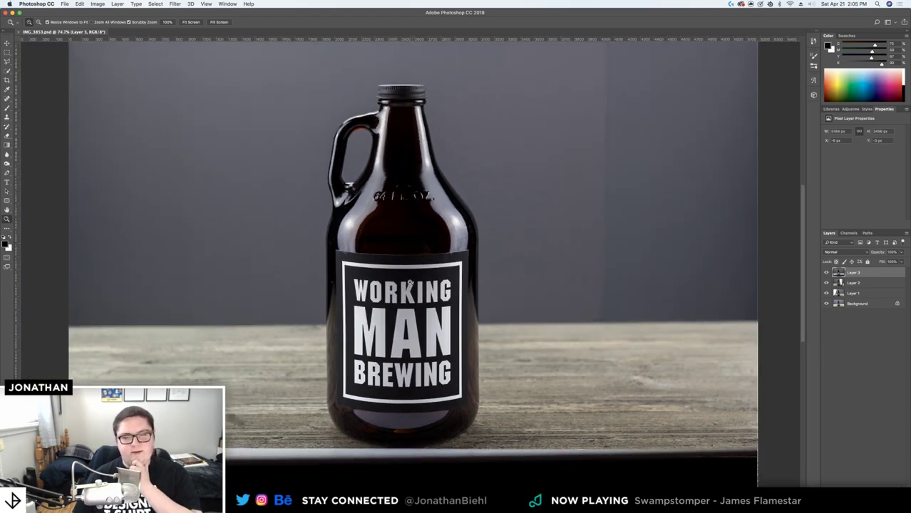
left_click_drag(390, 320, 367, 257)
key("v")
key("z")
left_click_drag(304, 188, 397, 259)
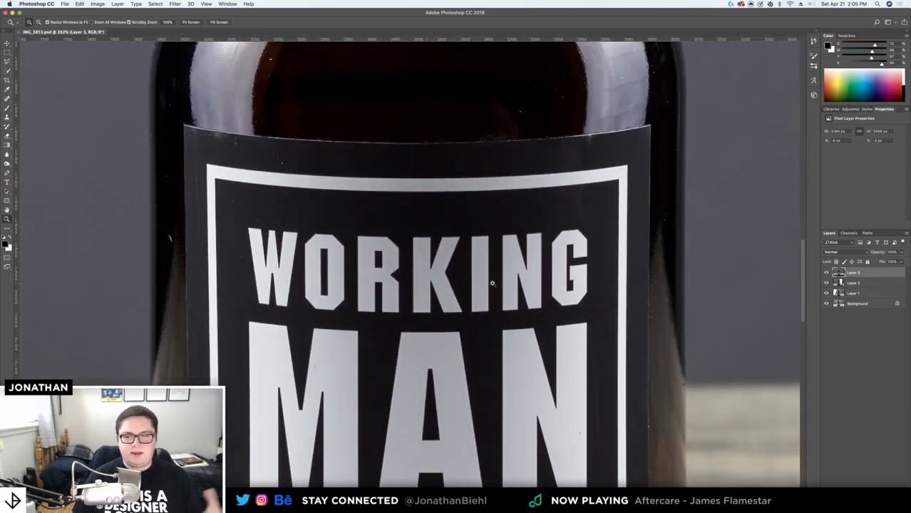
left_click_drag(474, 205, 455, 208)
left_click_drag(525, 217, 476, 217)
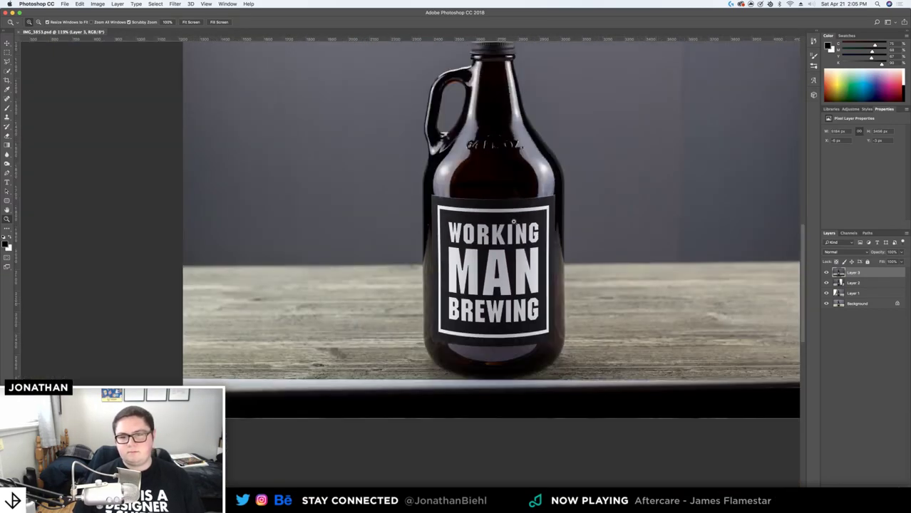
Compare the whole image with Layer 3 hidden and shown
key("super+0")
key("v")
left_click(827, 273)
left_click(826, 273)
left_click(827, 273)
left_click(826, 273)
Rename Layer 3 as Labels, Layer 2 as Right Light and Layer 1 as Left Light
key("z")
left_click_drag(419, 267, 472, 271)
double_click(857, 273)
type("Labels")
key("Return")
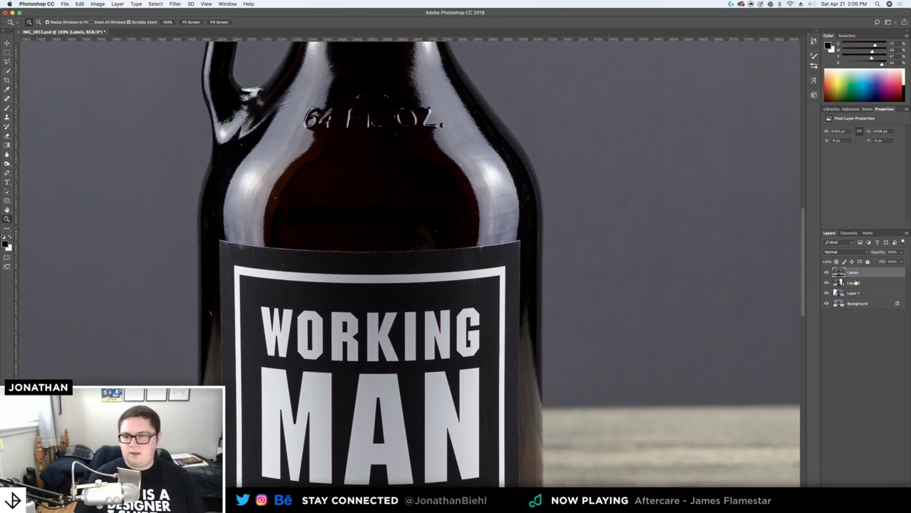
double_click(856, 282)
type("Rightt Light")
key("Return")
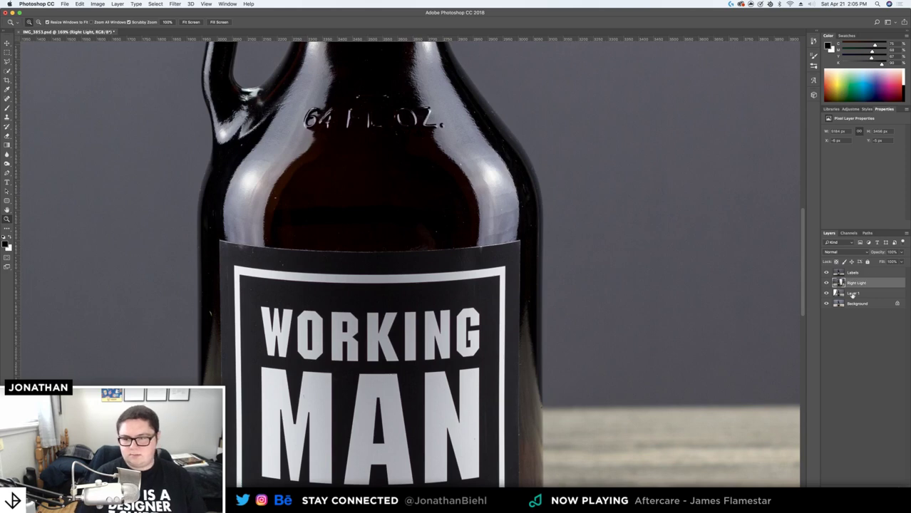
double_click(853, 294)
type("Left Light")
key("Return")
Select the Labels layer and examine the upper edge and corners of the growler's label
left_click(870, 283)
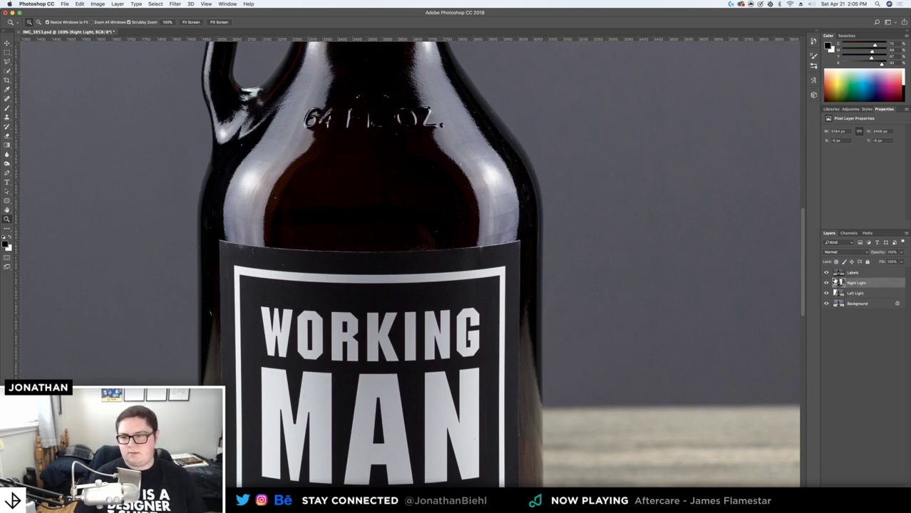
left_click(842, 274)
left_click_drag(446, 300, 464, 289)
scroll(580, 248, "left", 5)
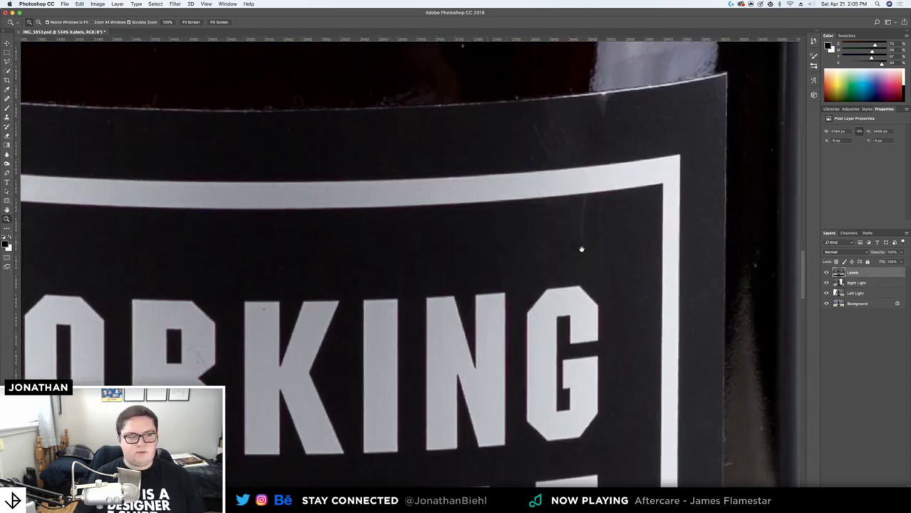
left_click_drag(571, 243, 548, 237)
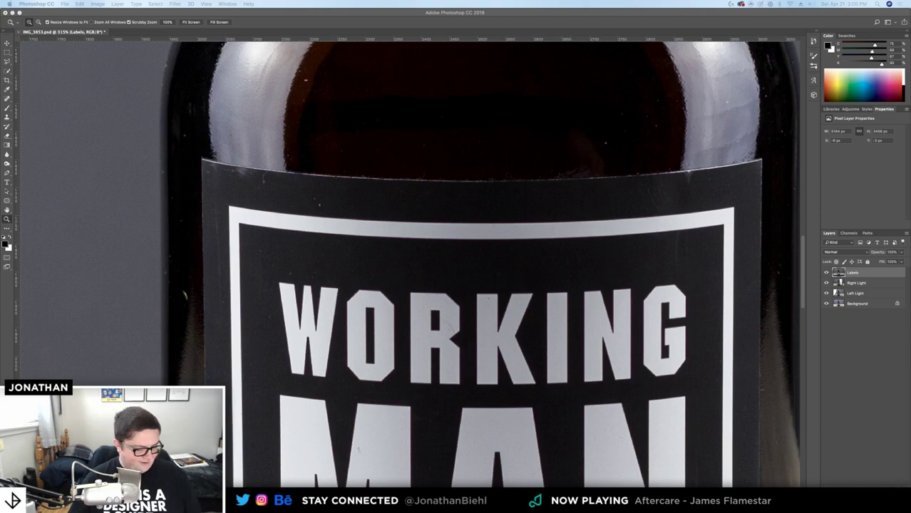
left_click(316, 191)
left_click_drag(315, 191, 303, 185)
left_click_drag(362, 222, 325, 238)
key("v")
key("z")
left_click_drag(195, 186, 359, 212)
Trace the label's curved upper edge with the Pen tool from its upper left corner to its upper right corner
key("p")
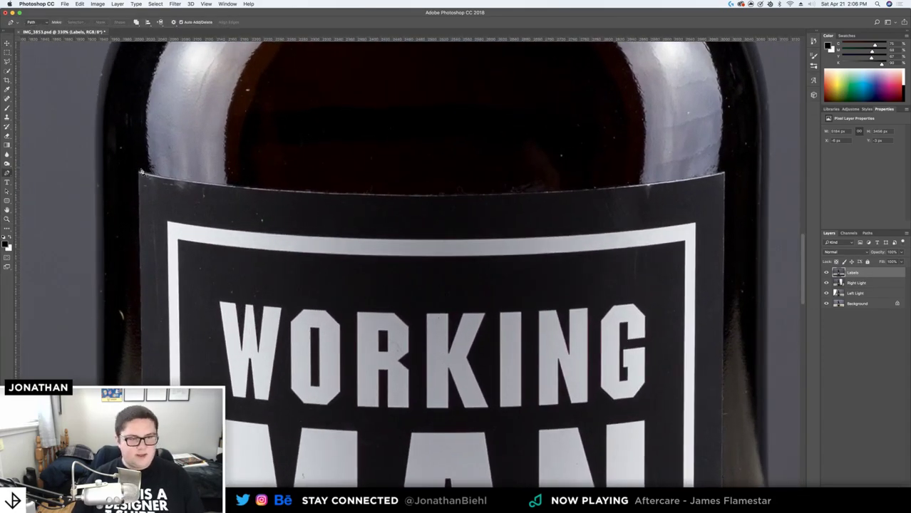
key("z")
left_click_drag(140, 173, 159, 181)
key("p")
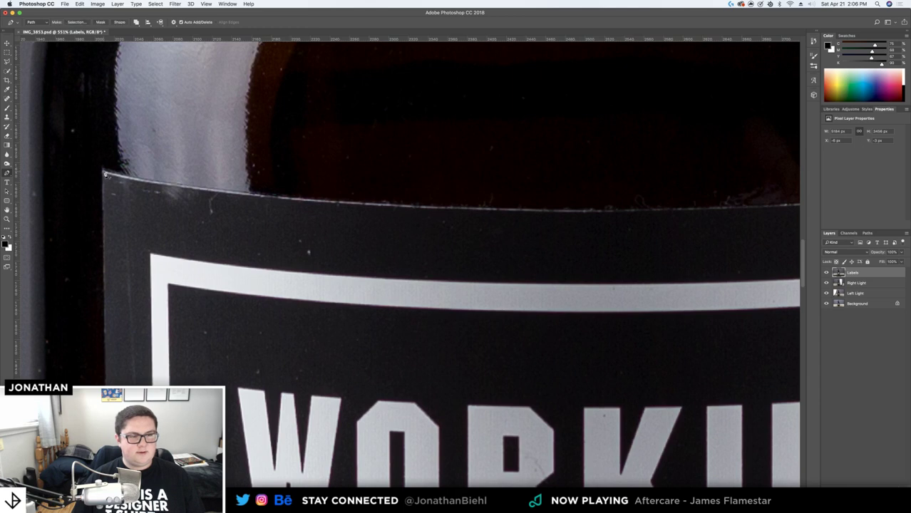
left_click(105, 175)
scroll(393, 217, "right", 6)
left_click_drag(349, 210, 664, 208)
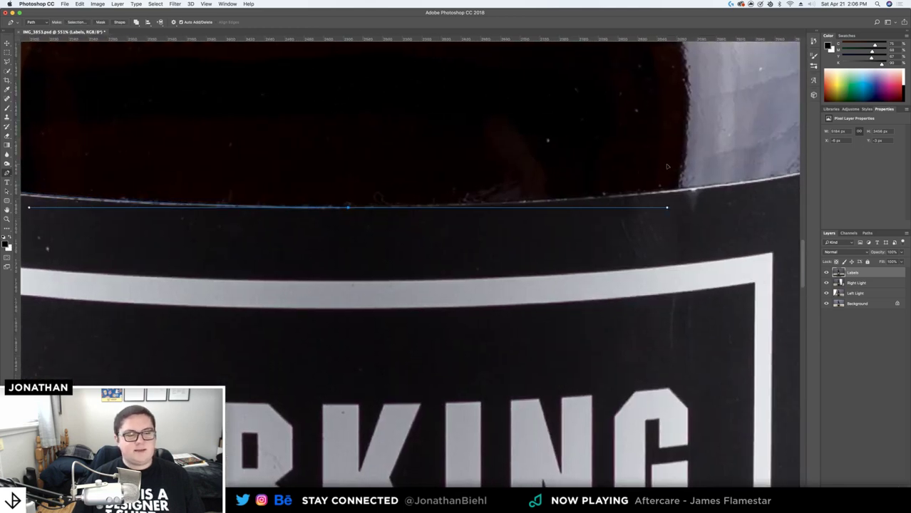
left_click_drag(320, 249, 228, 243)
scroll(227, 244, "right", 6)
scroll(227, 243, "up", 2)
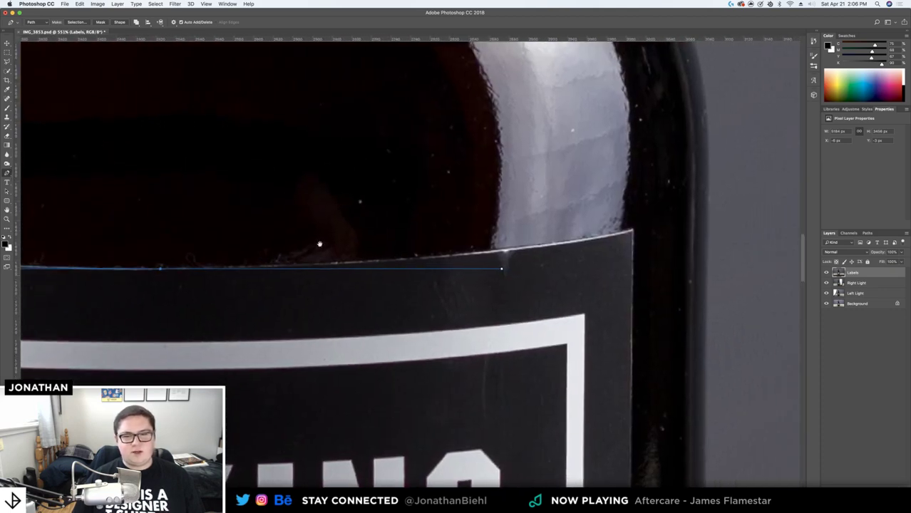
left_click(619, 241)
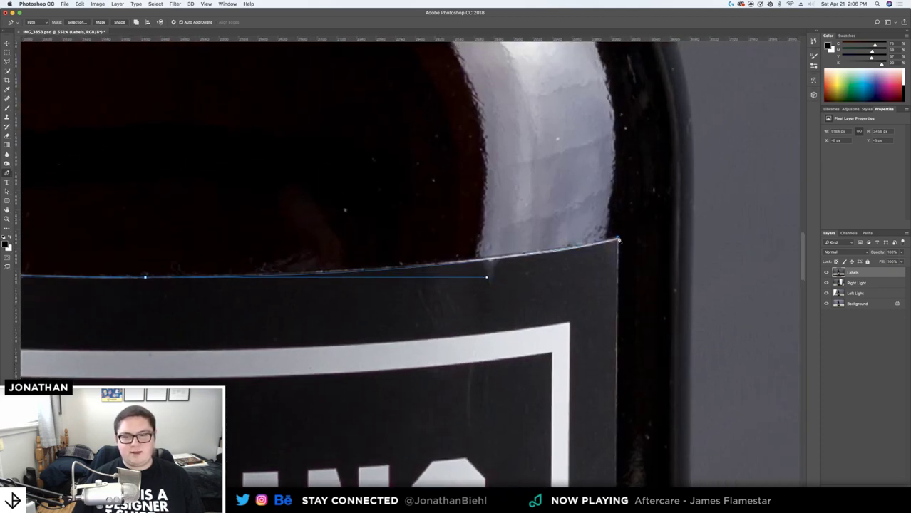
Try to continue the path straight down the label's right edge to its lower right corner
scroll(563, 236, "down", 5)
scroll(564, 236, "right", 3)
key("z")
left_click_drag(531, 330, 503, 330)
left_click_drag(543, 364, 527, 239)
key("p")
scroll(526, 333, "down", 10)
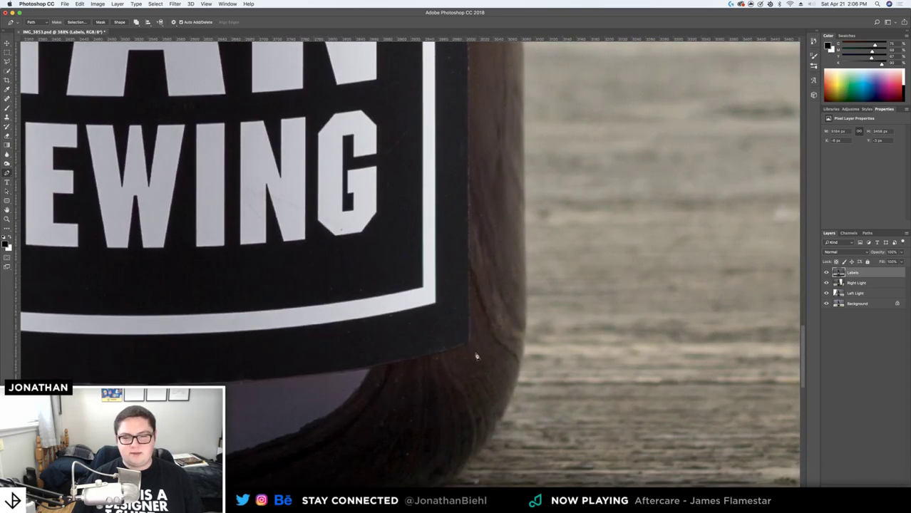
left_click(470, 345)
left_click(470, 344)
Continue the path down the label's right edge with a smooth anchor midway and another anchor at the lower right corner
key("z")
left_click_drag(465, 326, 450, 310)
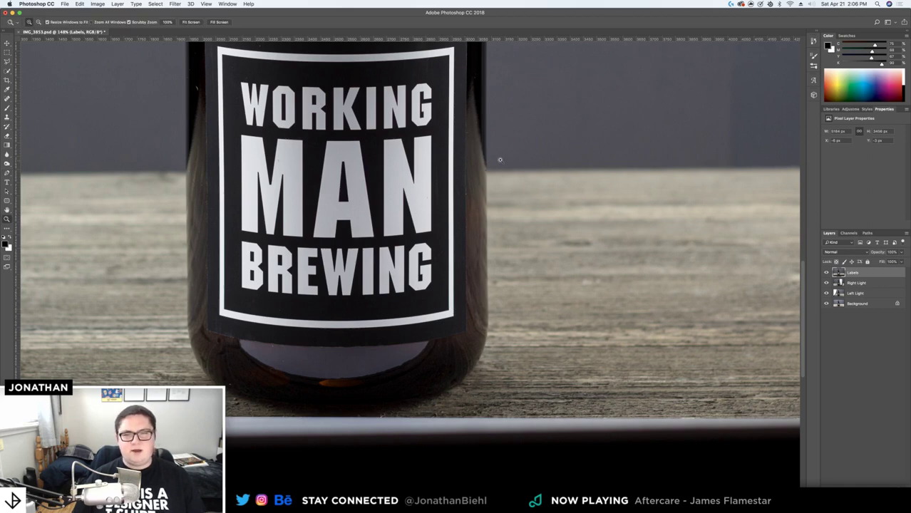
scroll(499, 163, "up", 4)
key("p")
left_click(435, 246)
left_click_drag(436, 256, 436, 291)
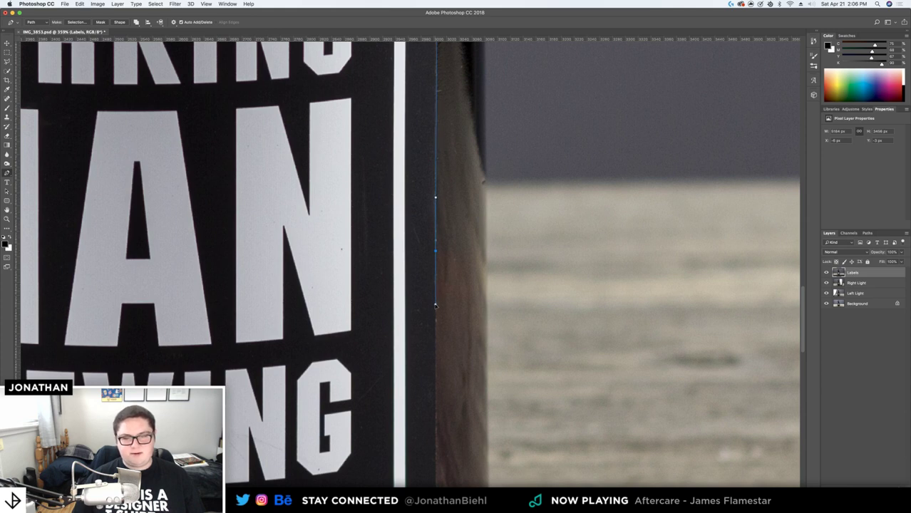
scroll(436, 305, "down", 5)
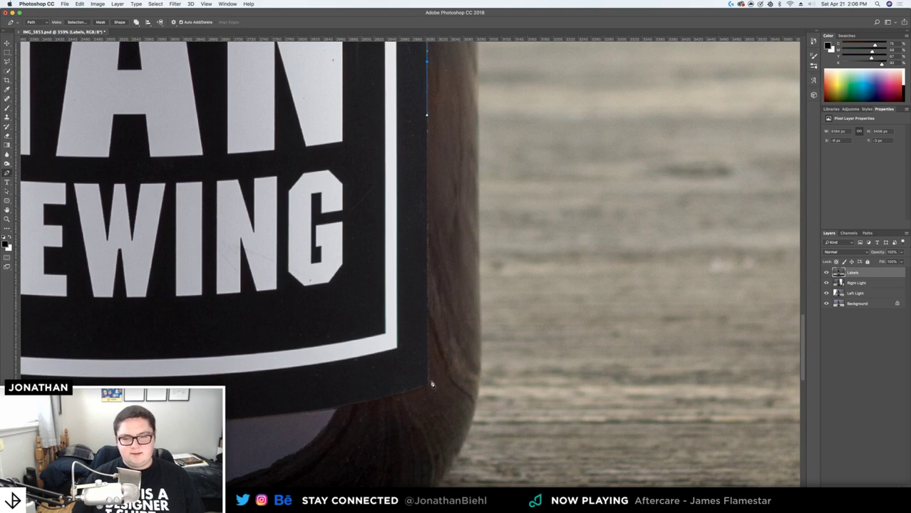
left_click(429, 389)
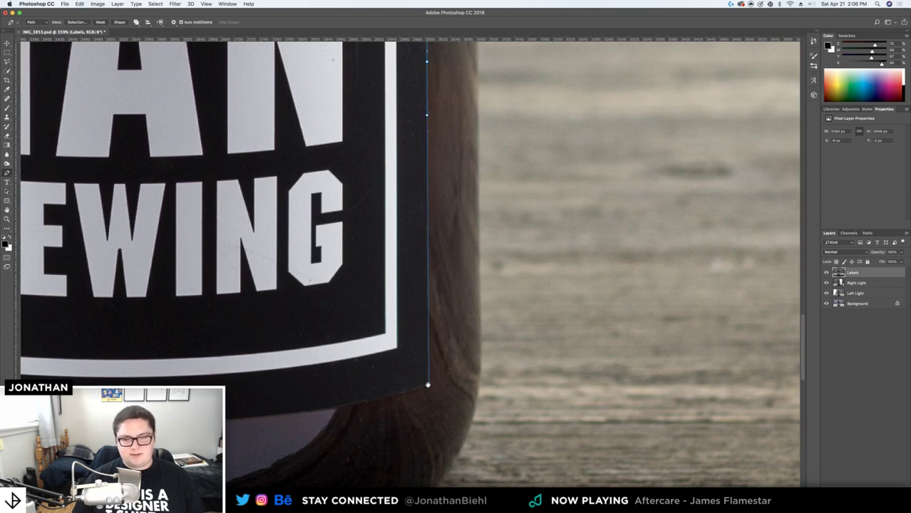
Trace the label's curved lower edge with a smooth anchor at its middle and another at the lower left corner
left_click_drag(279, 384, 696, 320)
left_click_drag(529, 342, 456, 334)
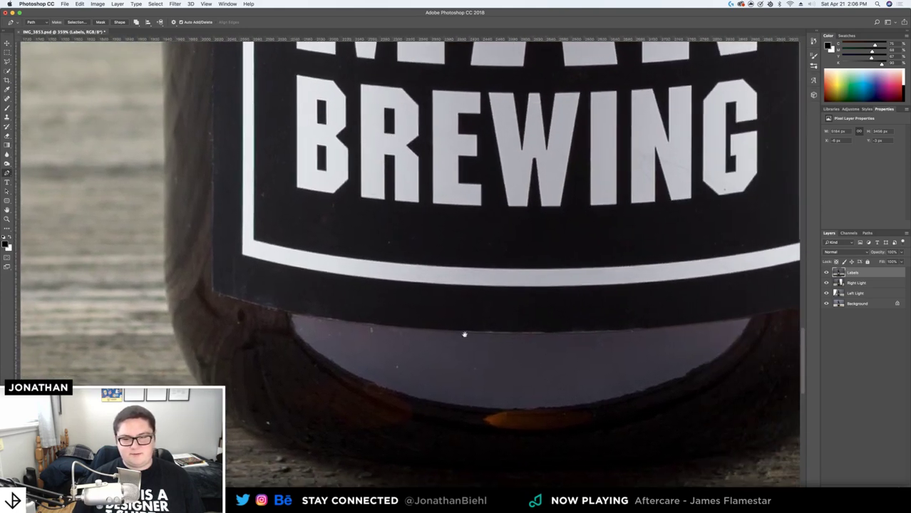
left_click_drag(517, 334, 271, 337)
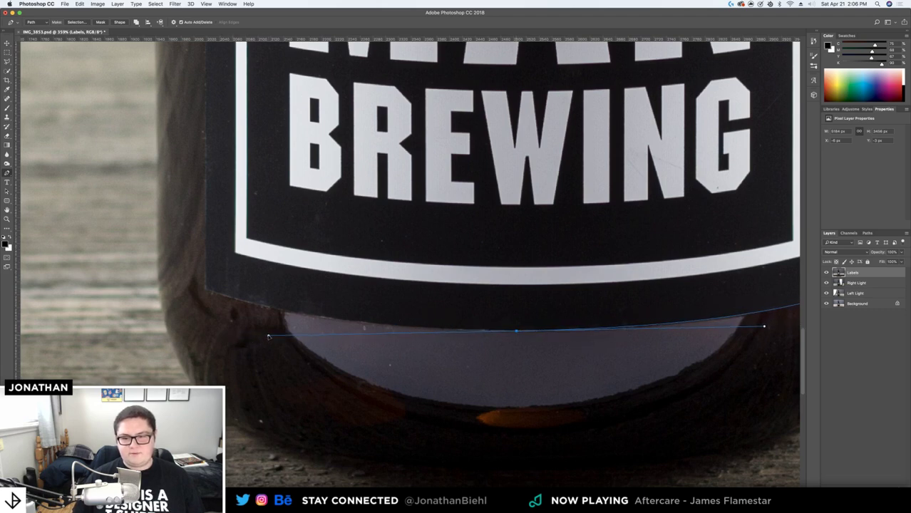
left_click_drag(461, 281, 430, 290)
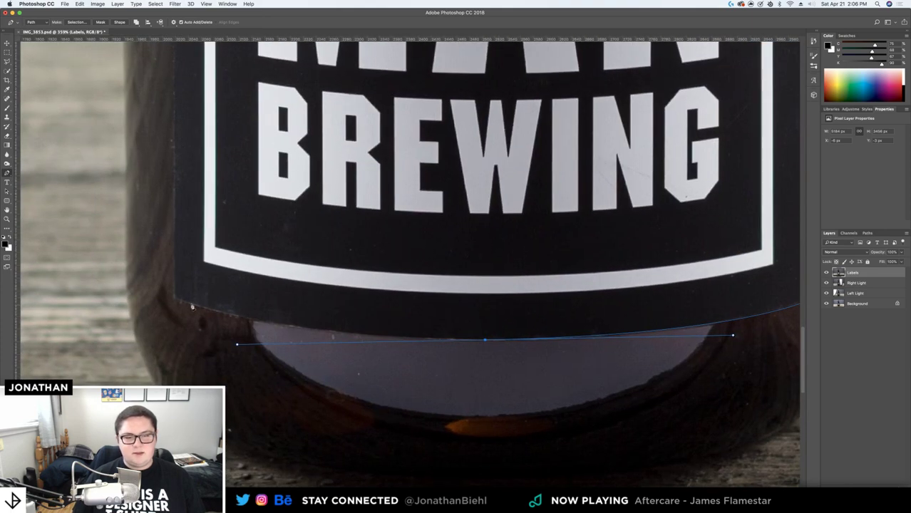
left_click(174, 299)
key("super+z")
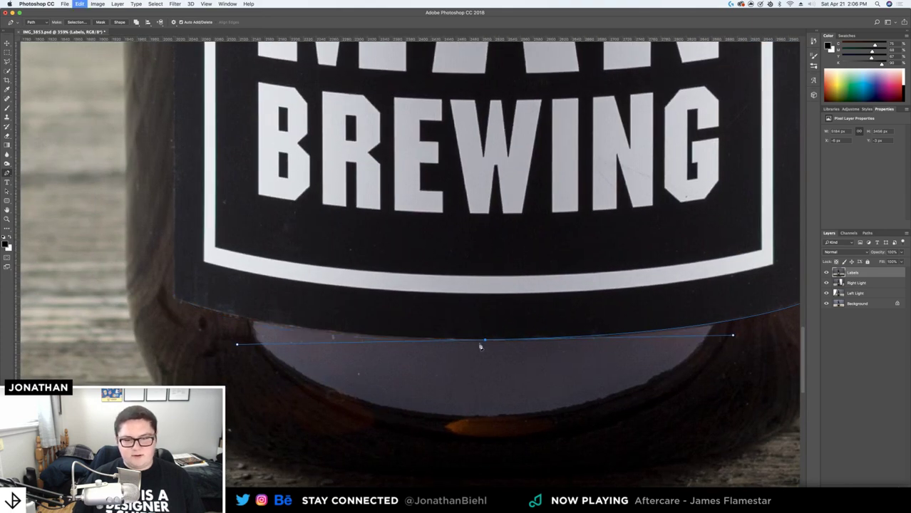
left_click(484, 340, "alt")
left_click_drag(174, 300, 43, 251)
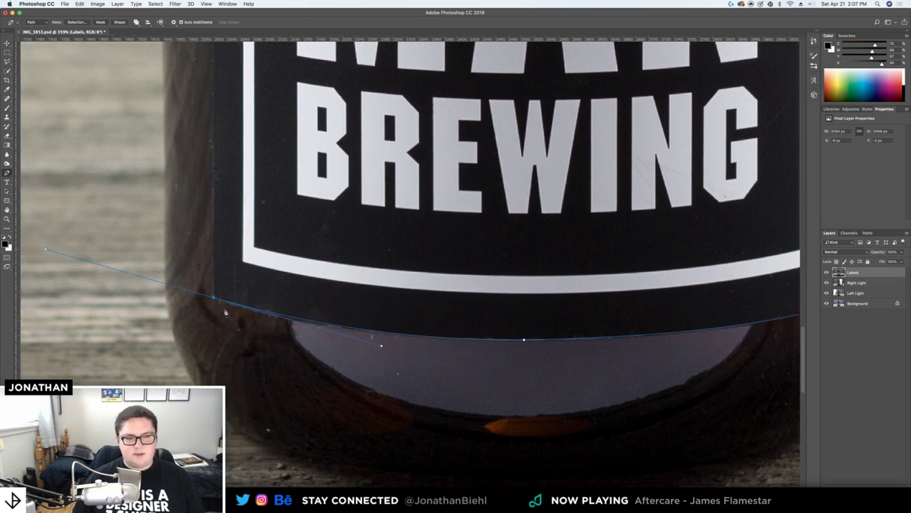
Continue the path up the label's left edge with an anchor midway and close it at the upper left corner
scroll(254, 323, "up", 4)
scroll(254, 323, "up", 5)
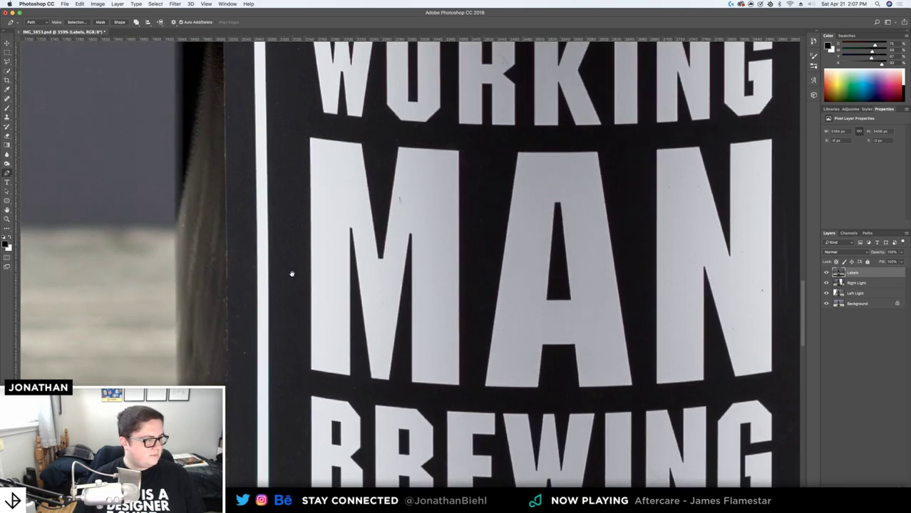
scroll(291, 276, "up", 2)
scroll(297, 319, "up", 3)
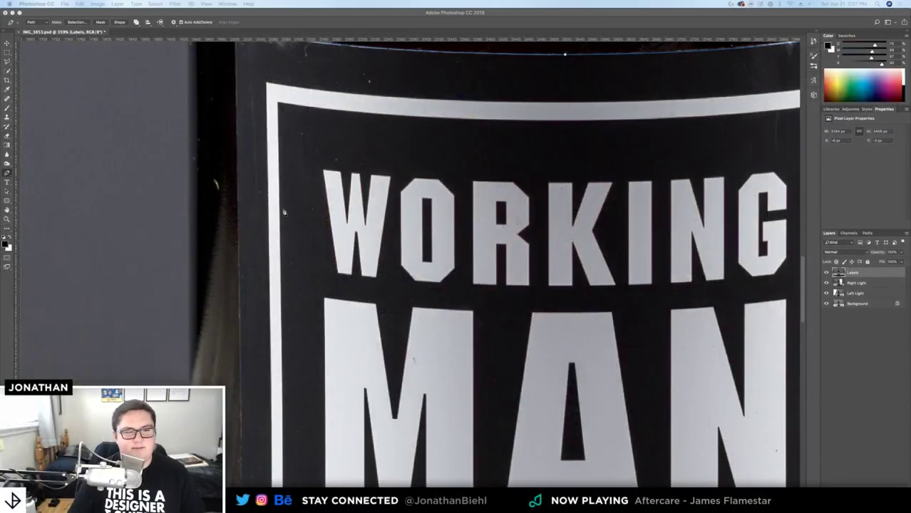
left_click_drag(292, 243, 214, 230)
scroll(289, 307, "down", 5)
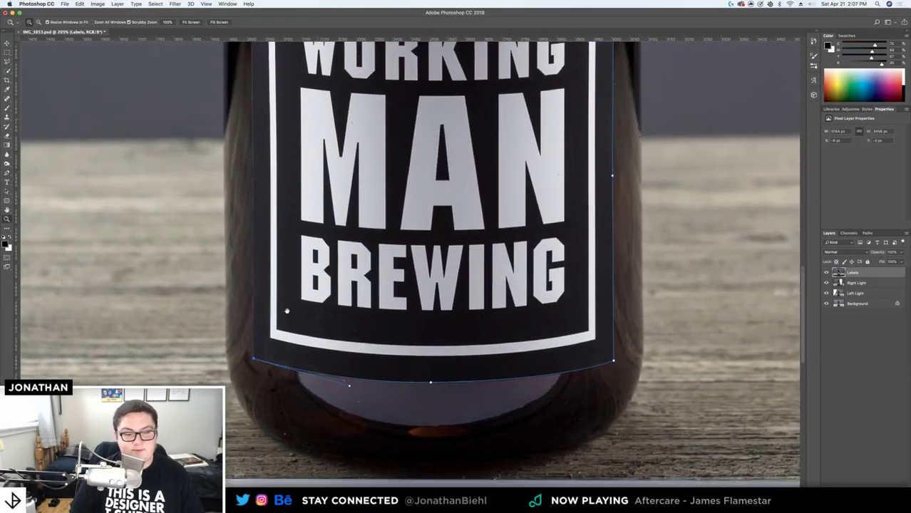
left_click_drag(269, 321, 277, 322)
left_click_drag(258, 175, 289, 320)
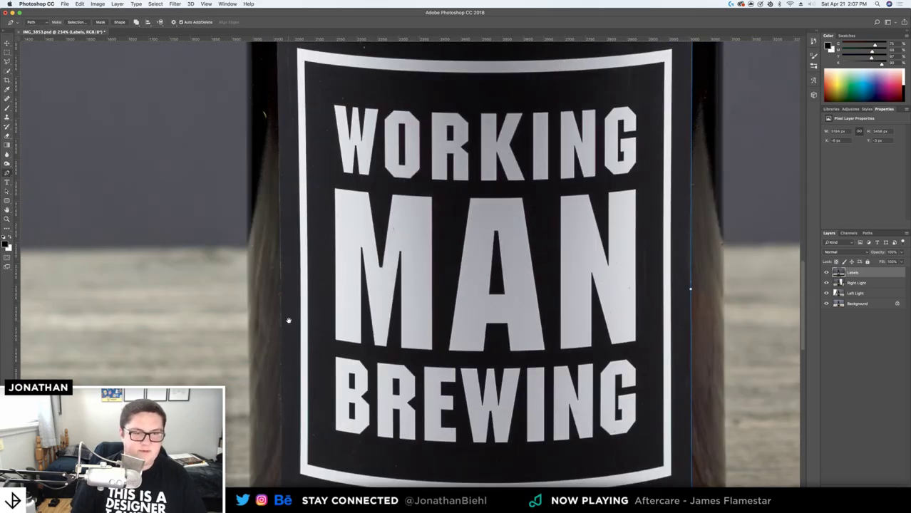
scroll(284, 189, "up", 3)
left_click(276, 271)
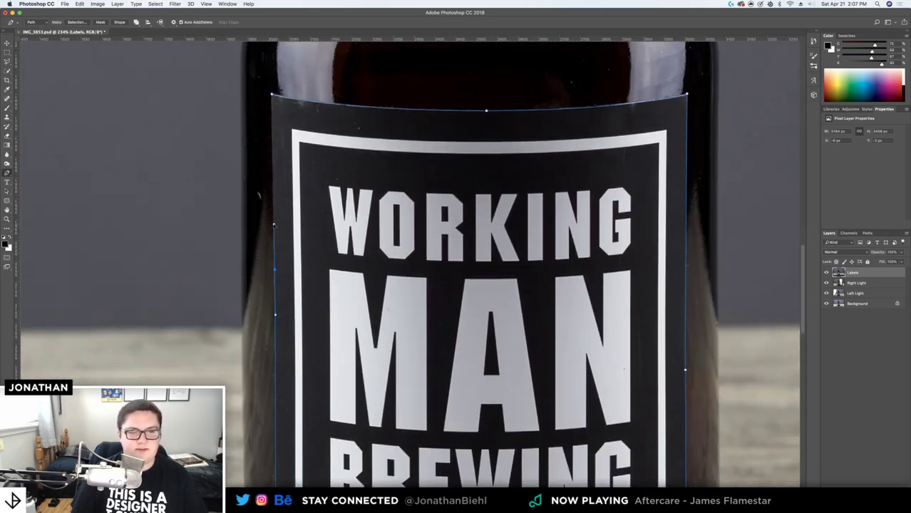
left_click(273, 93)
Turn the closed label path into a new anti-aliased selection and add it as a layer mask on the Labels layer
right_click(380, 161)
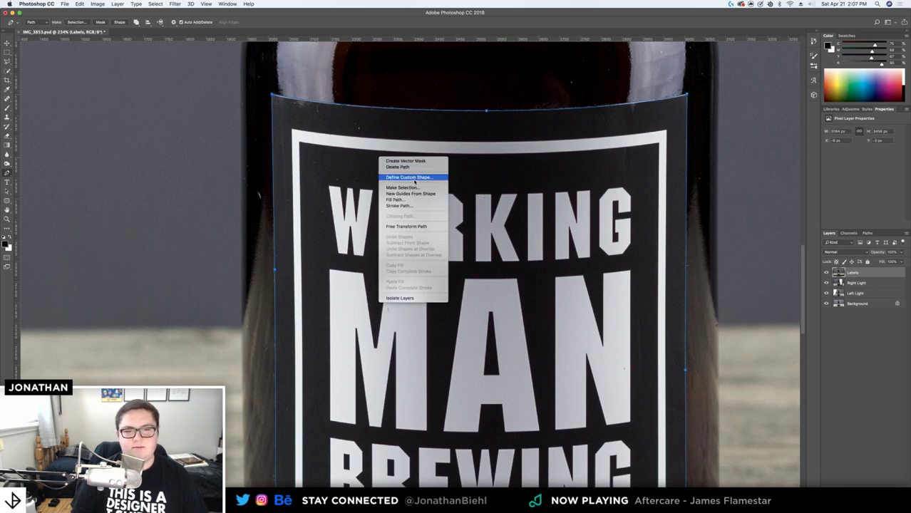
left_click(418, 185)
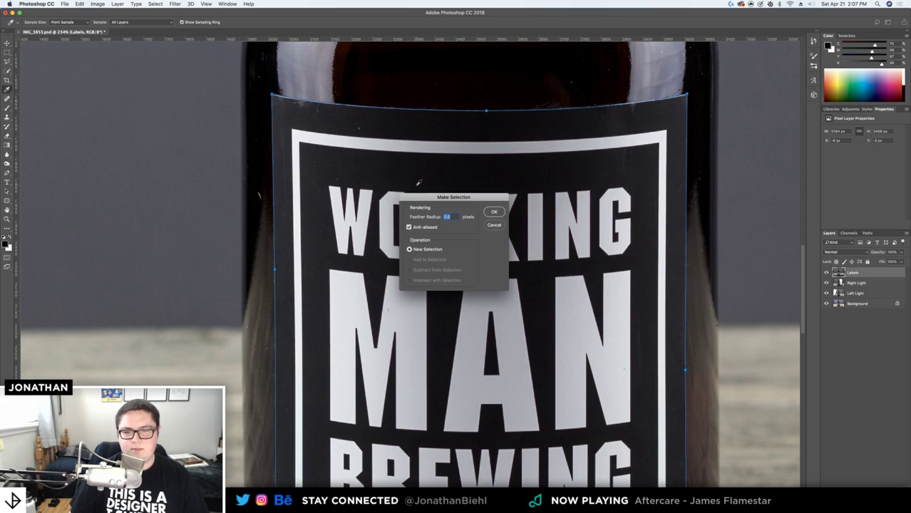
key("Return")
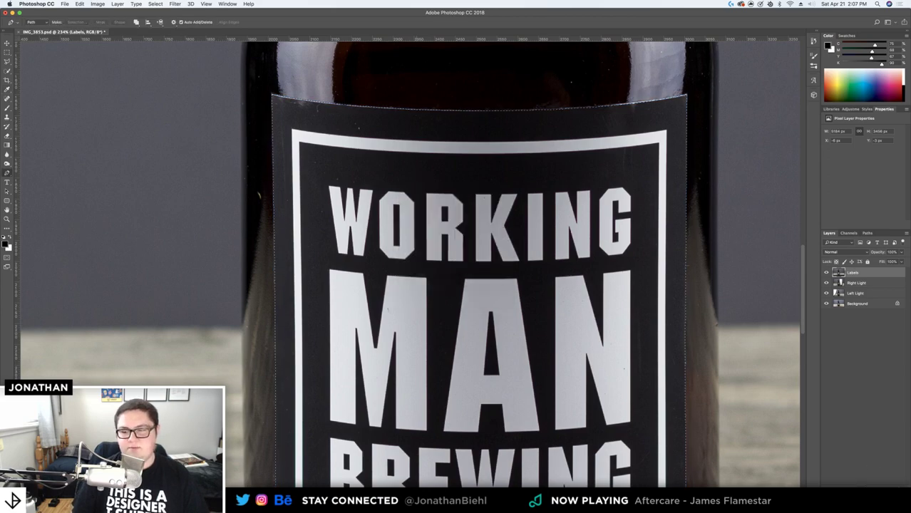
left_click(857, 507)
Examine how the masked label blends with the bottle around its edges and in the overall composition
key("z")
left_click_drag(599, 255, 510, 301)
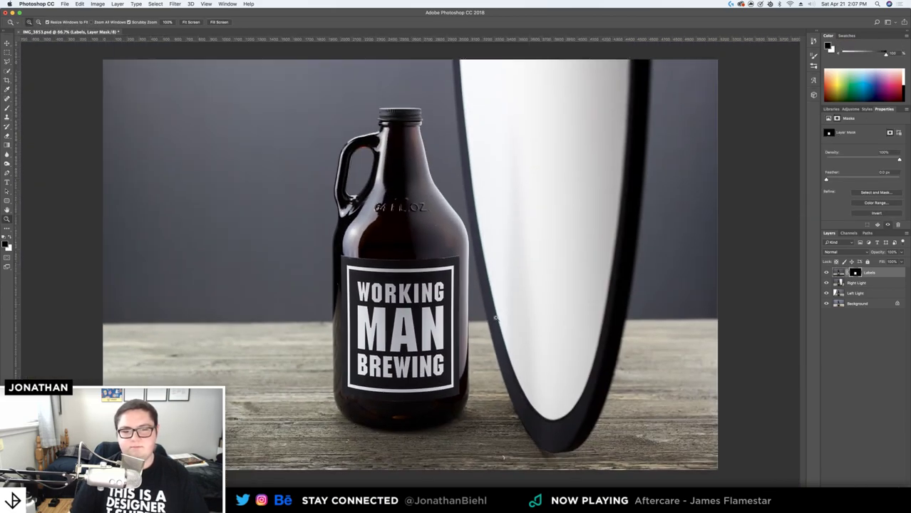
left_click(460, 365)
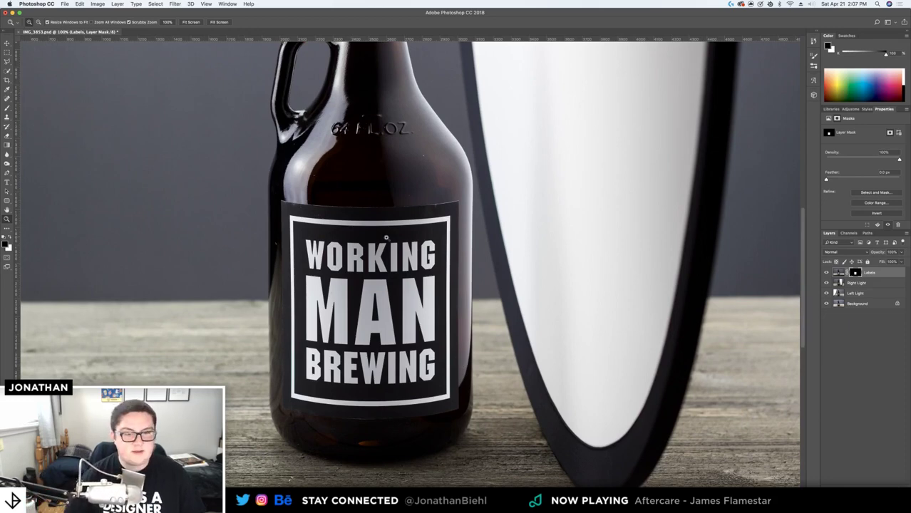
left_click_drag(421, 276, 511, 169)
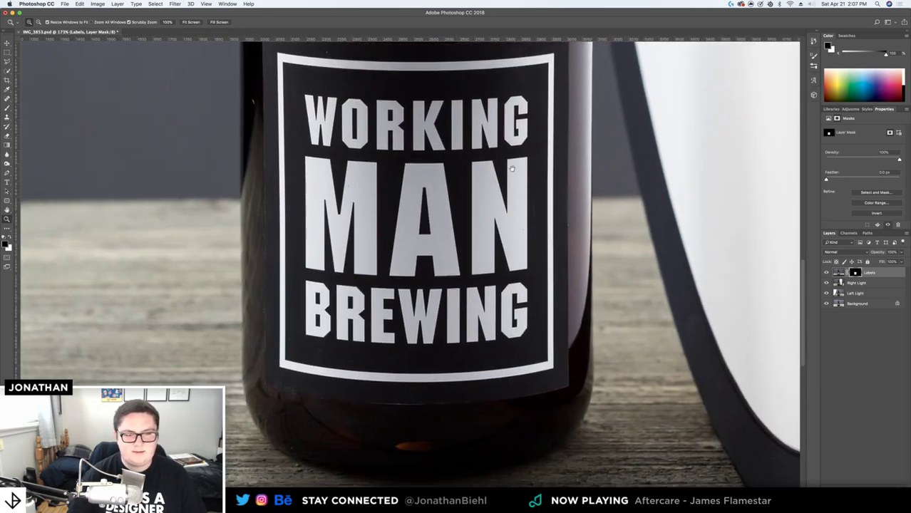
left_click_drag(279, 287, 311, 293)
scroll(311, 293, "down", 5)
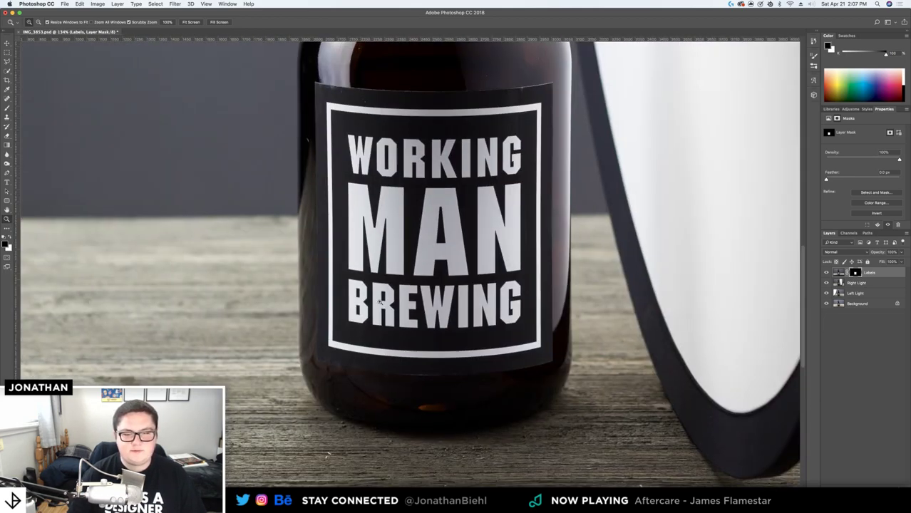
scroll(435, 89, "up", 4)
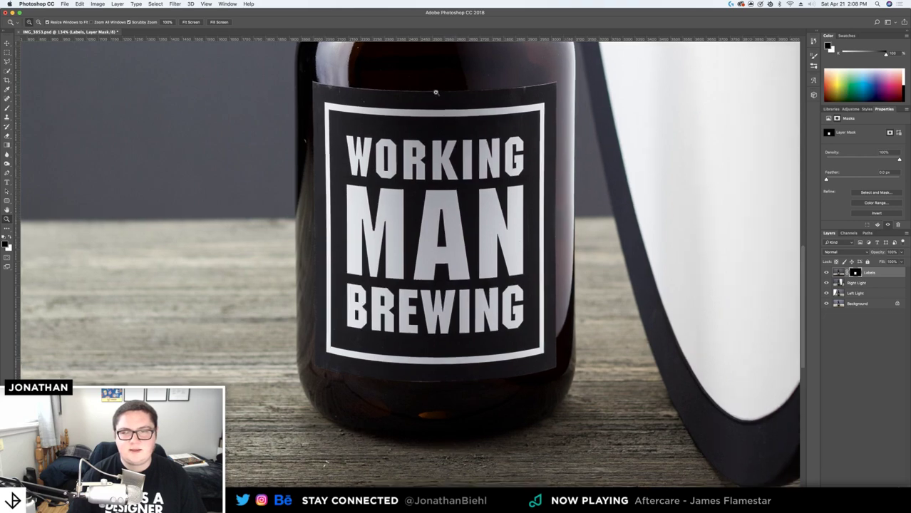
scroll(417, 185, "down", 2)
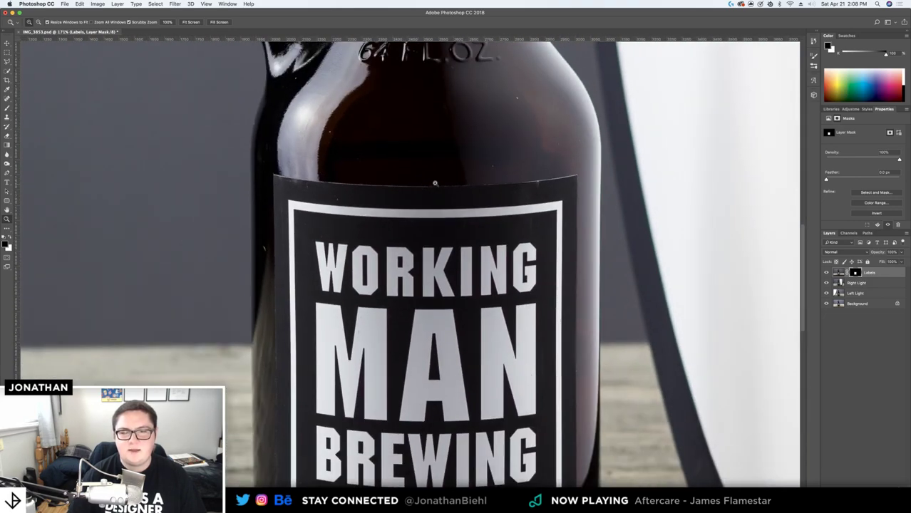
key("v")
key("z")
scroll(314, 160, "down", 1)
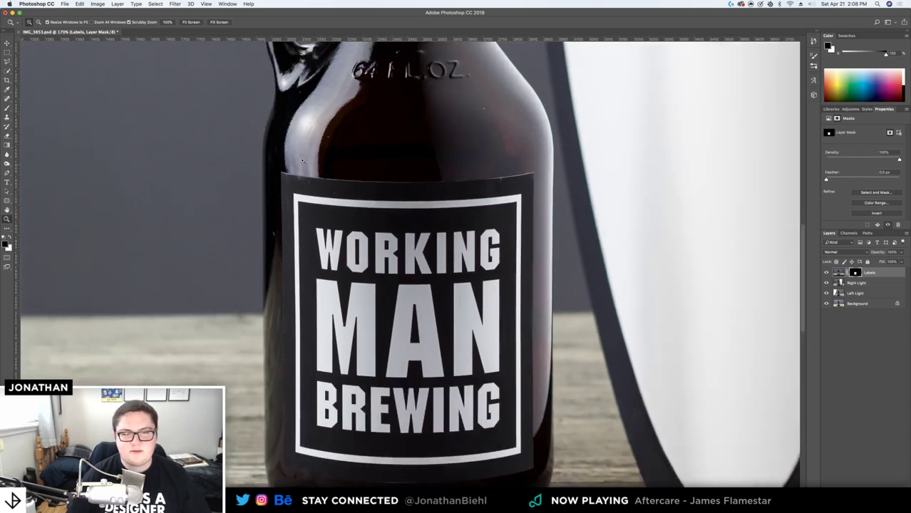
scroll(304, 162, "down", 5)
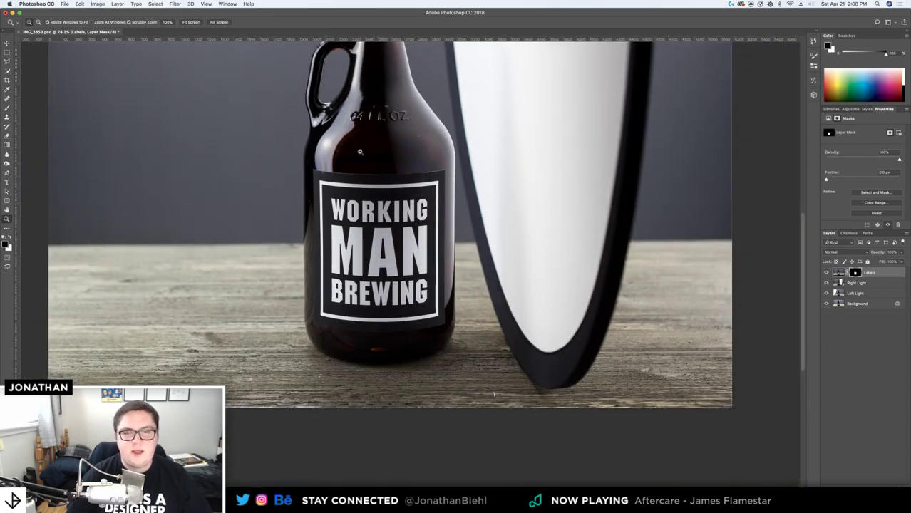
scroll(360, 124, "up", 2)
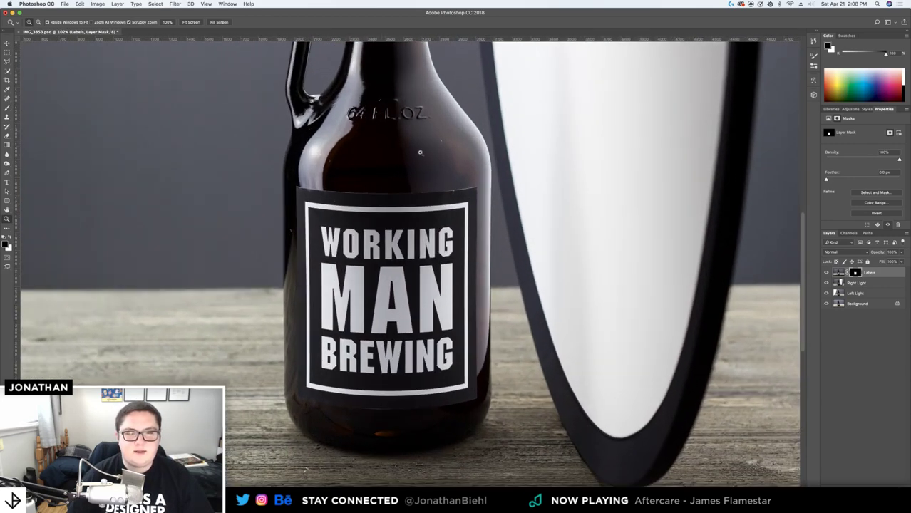
Select the Right Light layer and start a Pen path from the middle of the cap's top edge around its right side
left_click(848, 281)
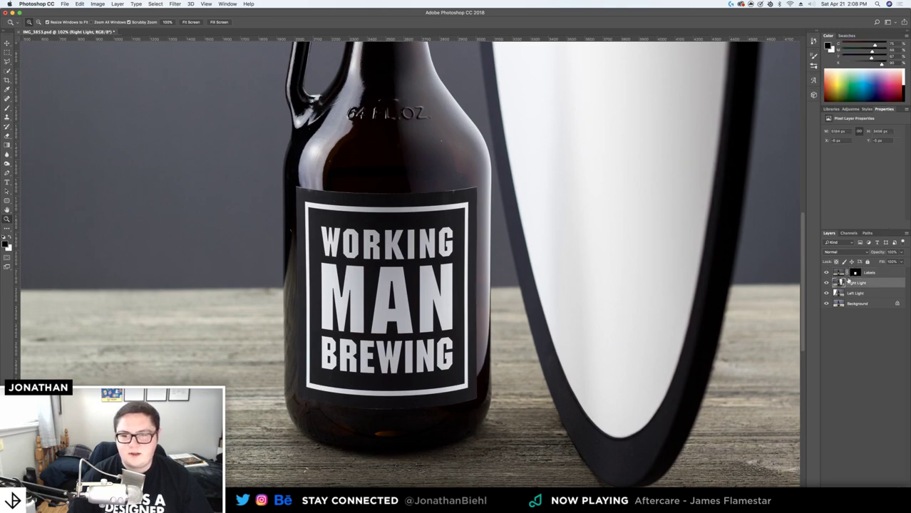
scroll(456, 208, "down", 4)
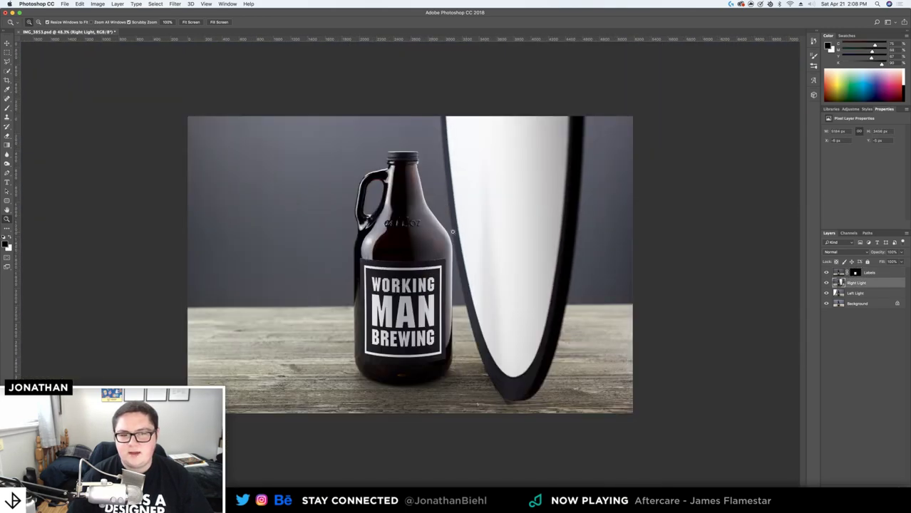
scroll(465, 208, "up", 3)
scroll(428, 234, "up", 1)
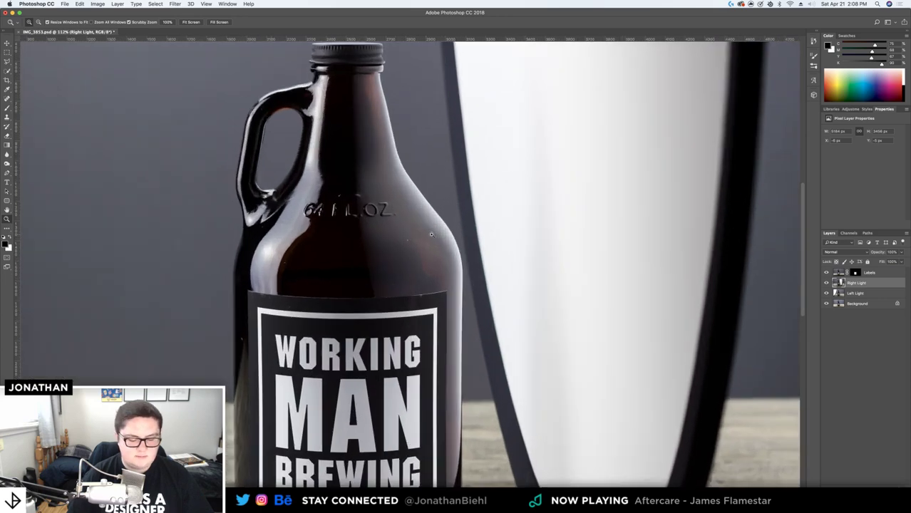
scroll(396, 152, "up", 5)
left_click_drag(396, 105, 428, 268)
scroll(370, 186, "down", 2)
scroll(375, 183, "up", 2)
key("p")
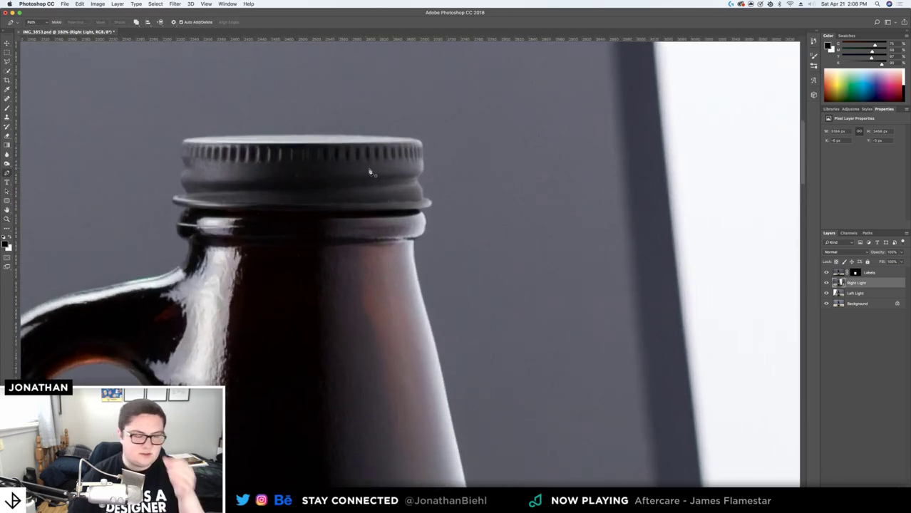
left_click(298, 136)
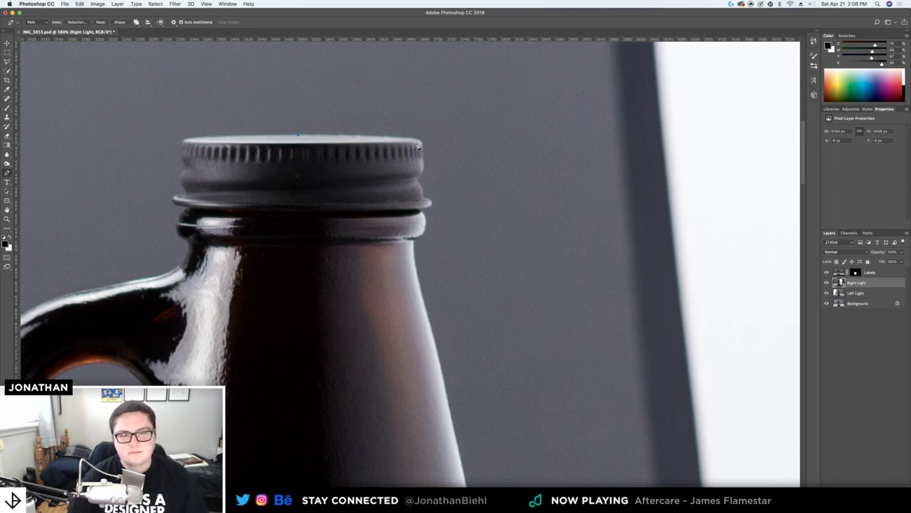
left_click_drag(420, 143, 436, 145)
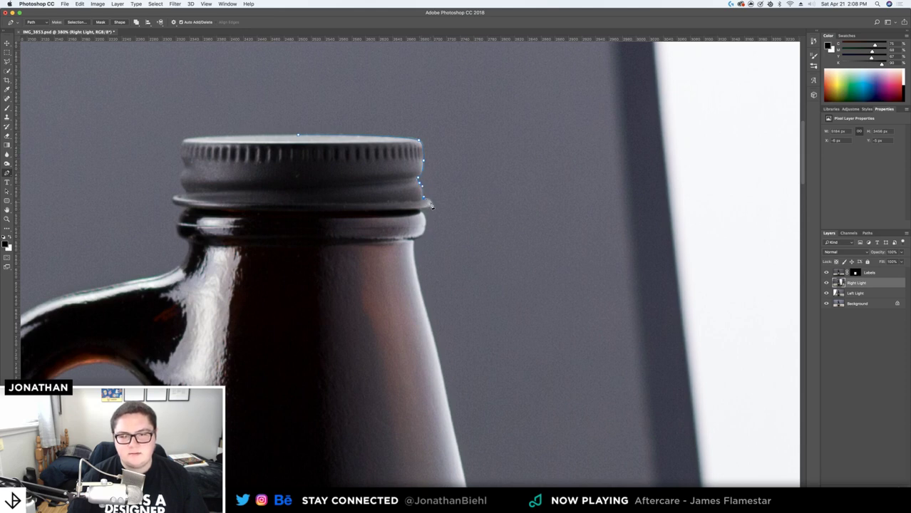
Continue the path under the cap's rim, around the glass ring below it and onto the upper right edge of the neck
left_click(419, 211)
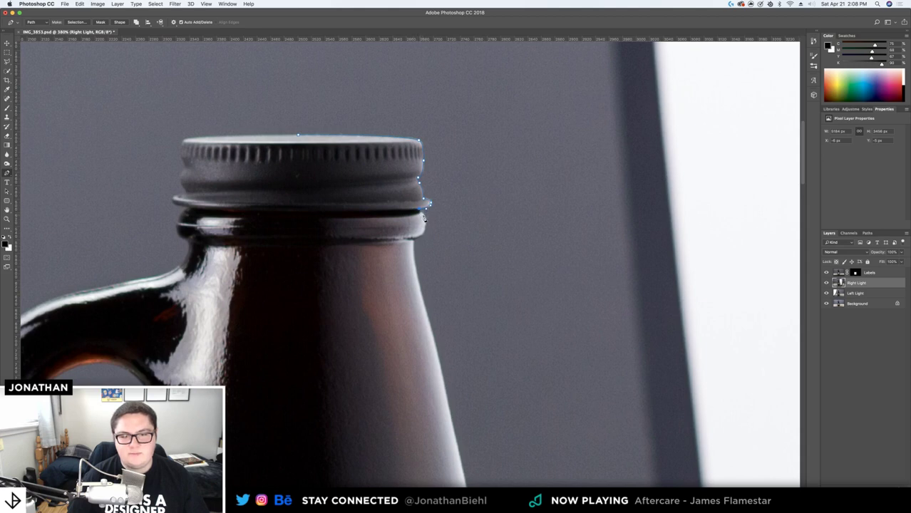
left_click_drag(413, 241, 399, 243)
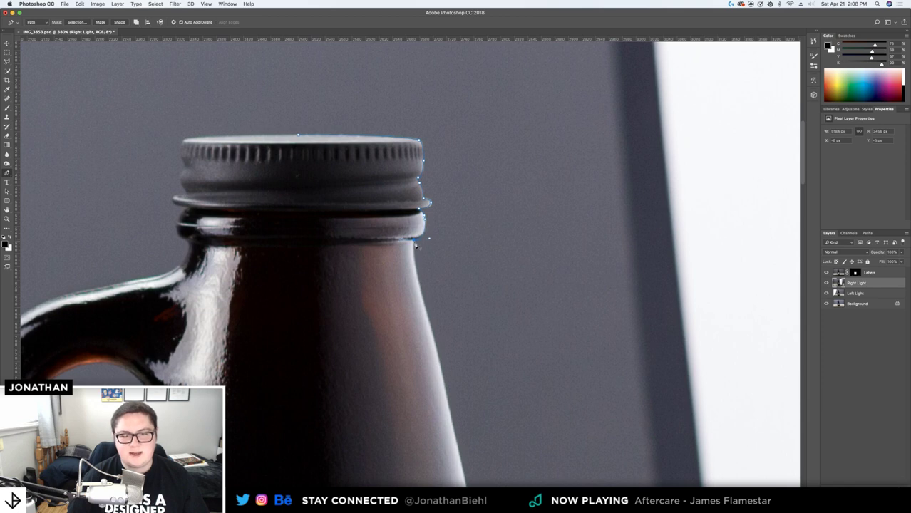
scroll(417, 247, "down", 5)
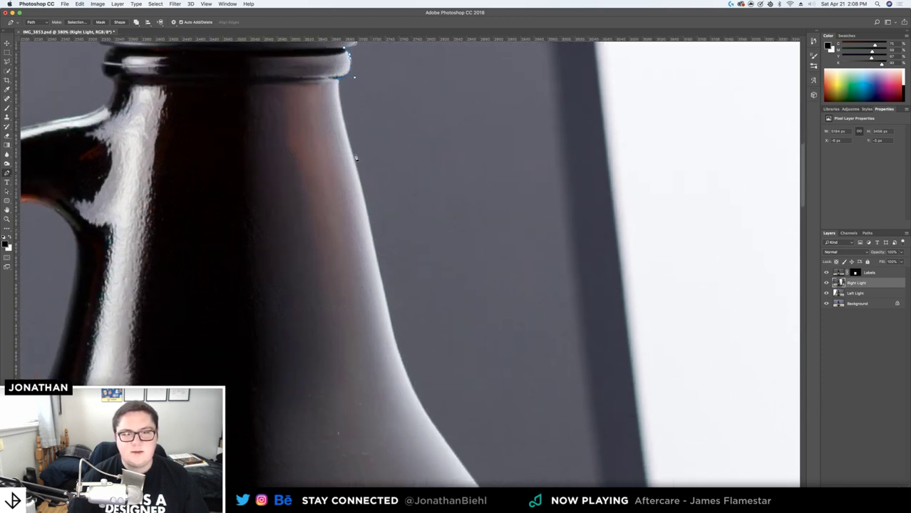
left_click_drag(355, 160, 364, 187)
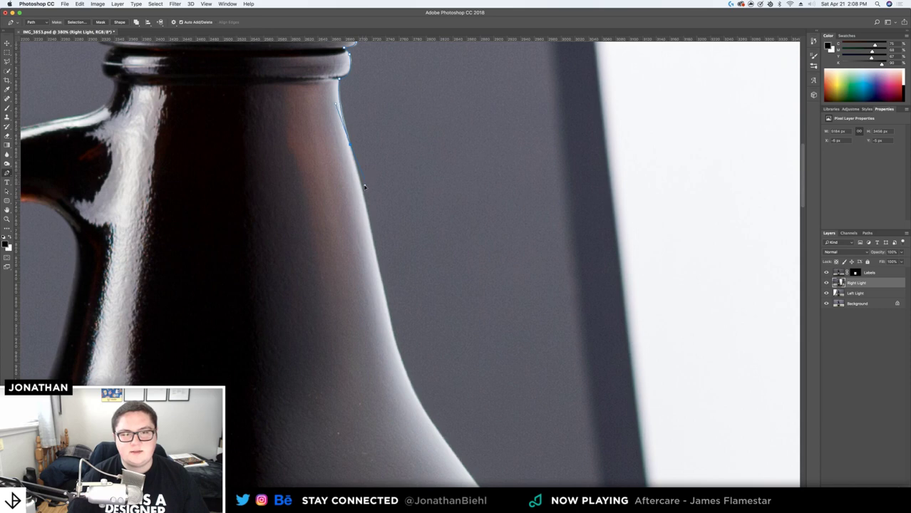
Extend the pen path down the curve of the neck's right edge and around the bottle's right shoulder
mouse_move(391, 323)
left_mouse_down()
mouse_move(391, 333)
mouse_move(293, 90)
left_mouse_up()
left_click_drag(363, 231, 416, 293)
key("super+z")
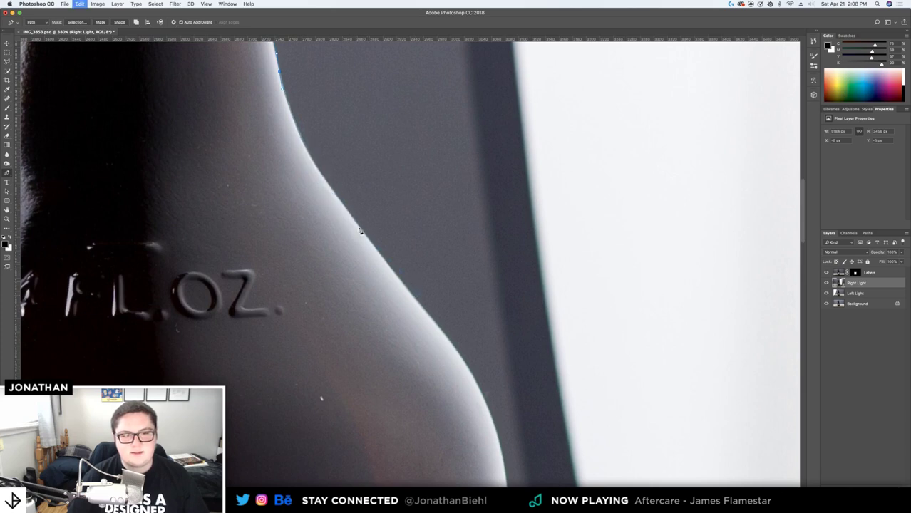
left_click_drag(325, 179, 354, 224)
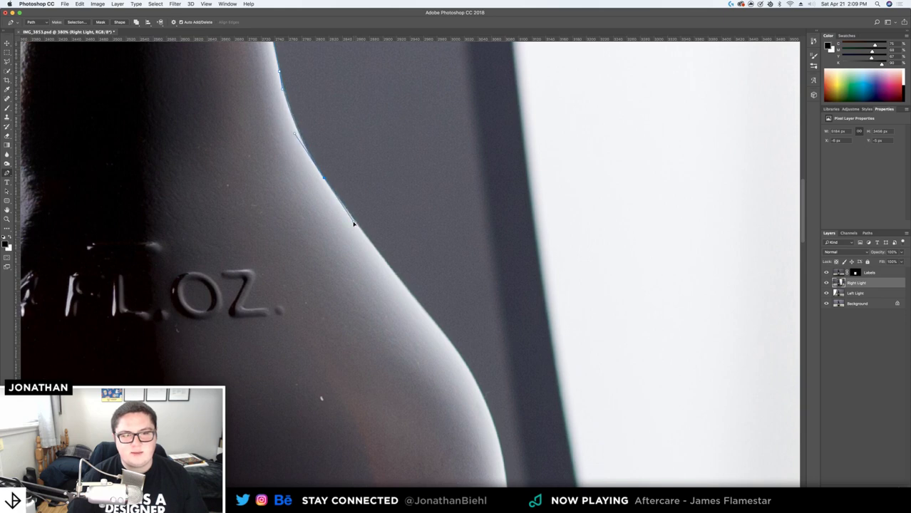
left_click_drag(396, 248, 329, 156)
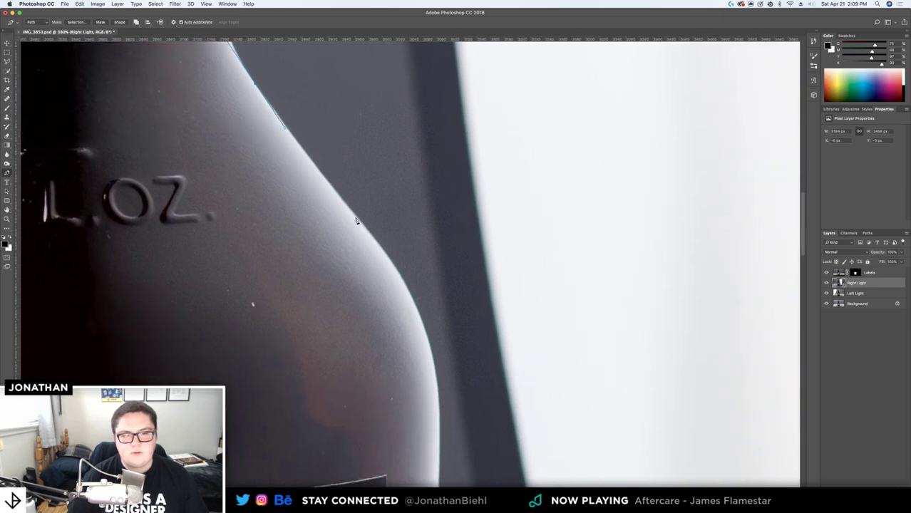
left_click_drag(358, 220, 390, 258)
scroll(416, 268, "down", 6)
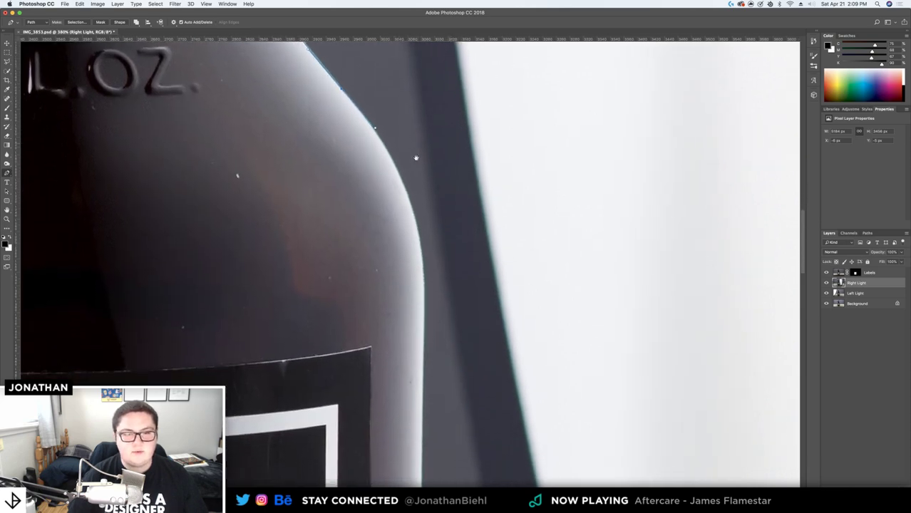
left_click_drag(419, 231, 425, 285)
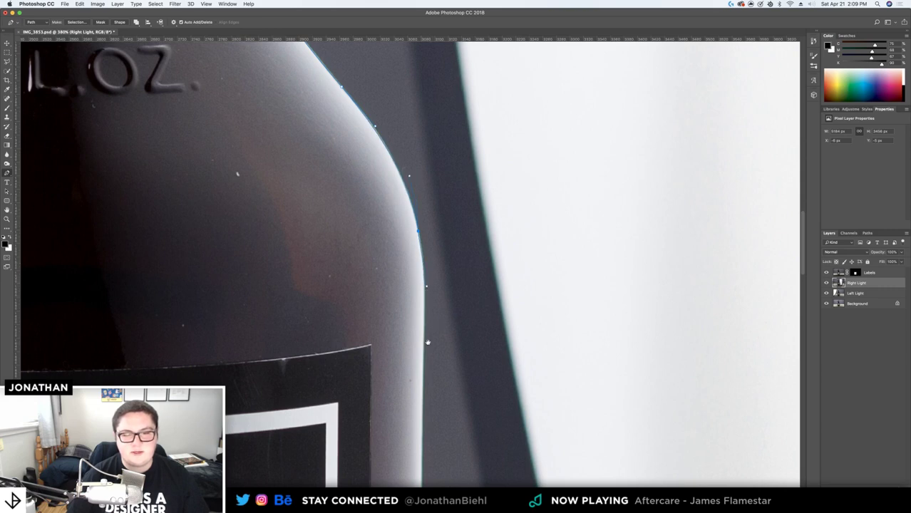
Continue the path straight down the bottle's right side, past the label to just above the base curve
scroll(429, 341, "down", 14)
scroll(432, 214, "up", 5)
scroll(432, 251, "up", 1)
left_click(427, 184)
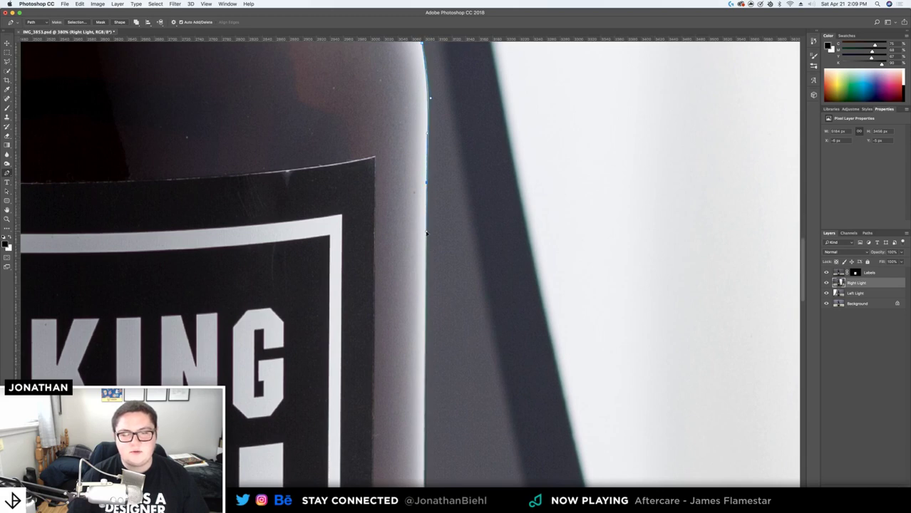
scroll(427, 280, "down", 6)
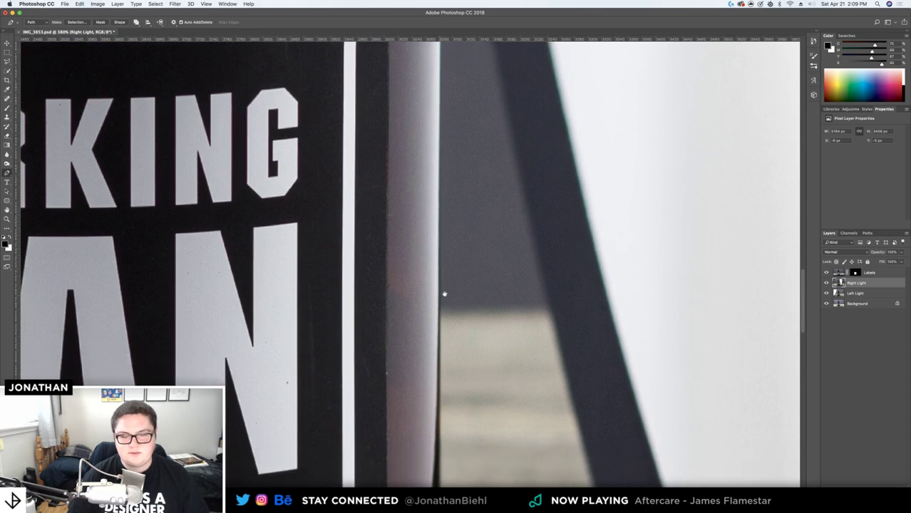
scroll(443, 286, "down", 8)
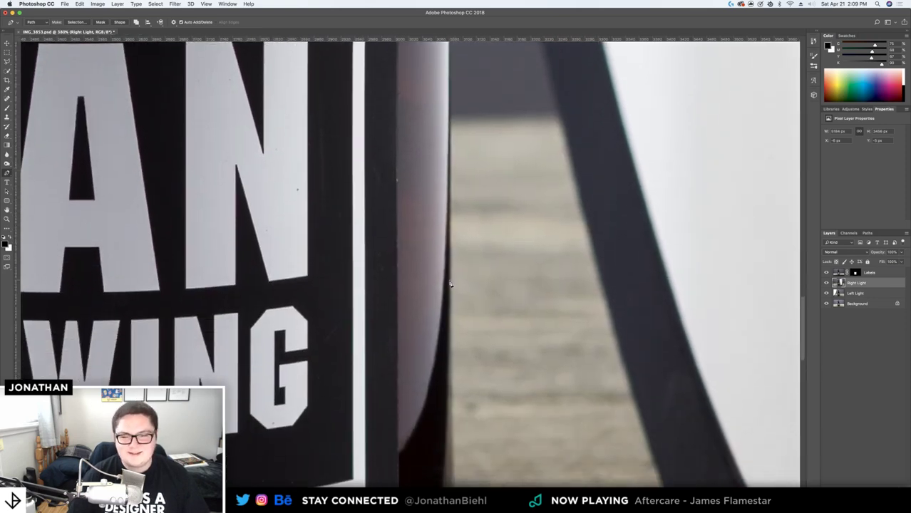
scroll(447, 362, "down", 8)
scroll(465, 136, "up", 2)
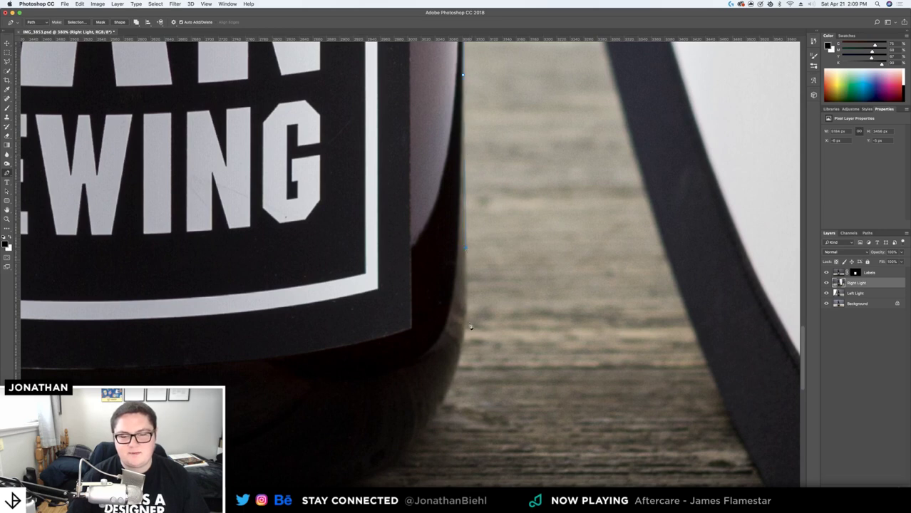
Curve the path around the bottle's lower right corner onto its bottom edge and remove the last anchor's outgoing handle
mouse_move(441, 410)
left_mouse_down()
mouse_move(409, 446)
mouse_move(521, 295)
left_mouse_up()
left_click(262, 332)
left_click_drag(262, 333, 48, 309)
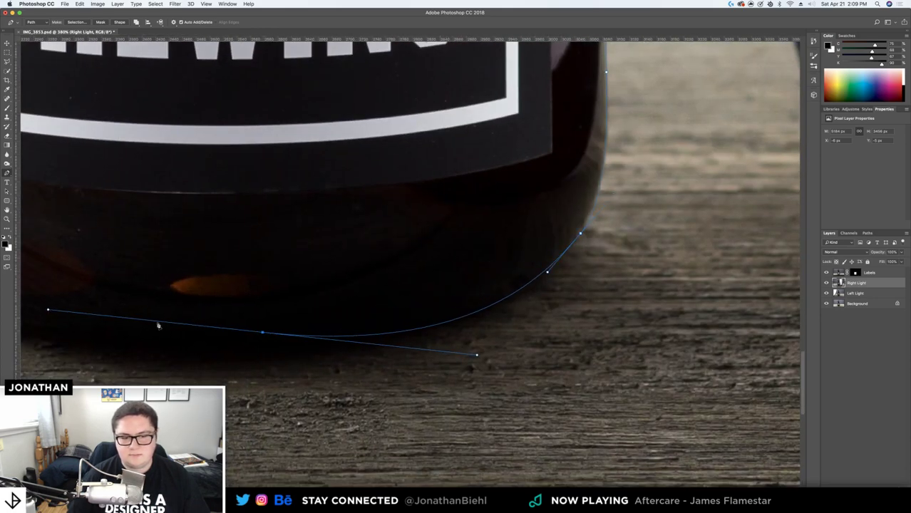
left_click(263, 333, "alt")
key("z")
left_click_drag(314, 281, 247, 279)
scroll(336, 342, "up", 4)
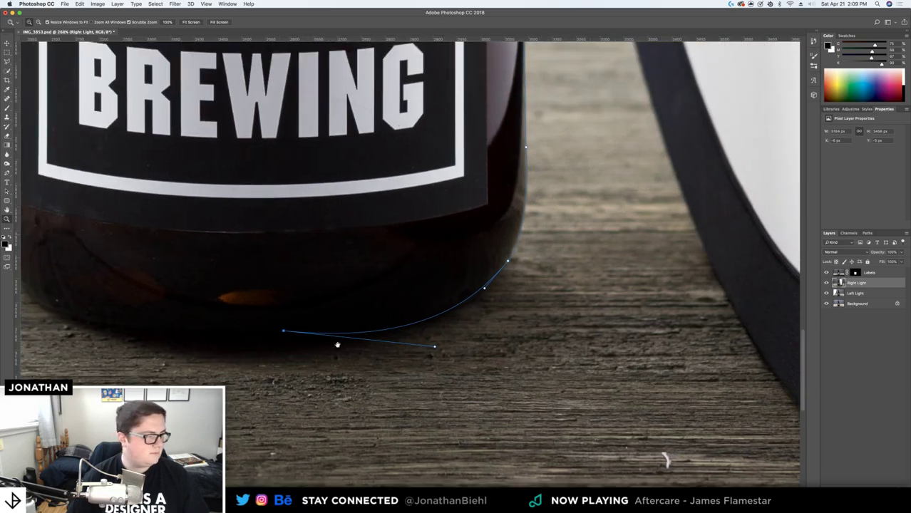
Run the path up through the label and the inside of the neck and close it at the cap's top edge
left_click_drag(347, 349, 325, 346)
left_click(289, 355)
left_click_drag(274, 195, 285, 273)
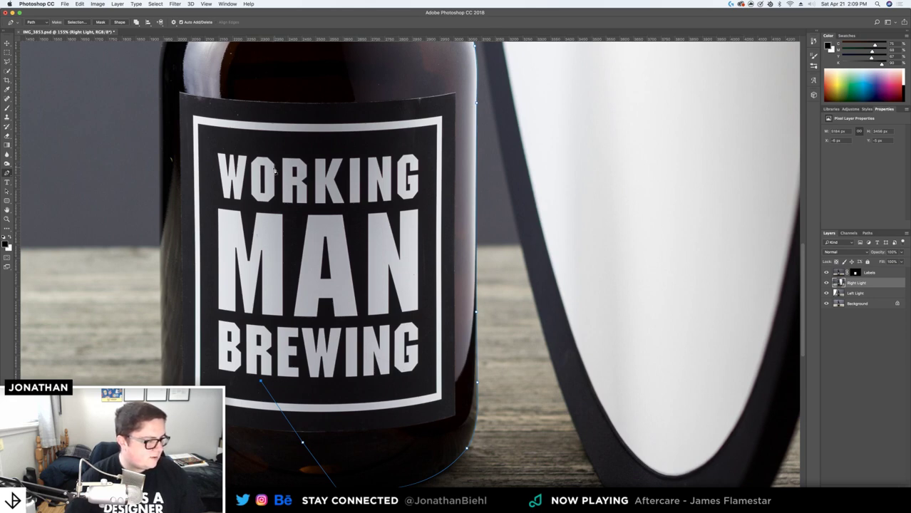
left_click(268, 63)
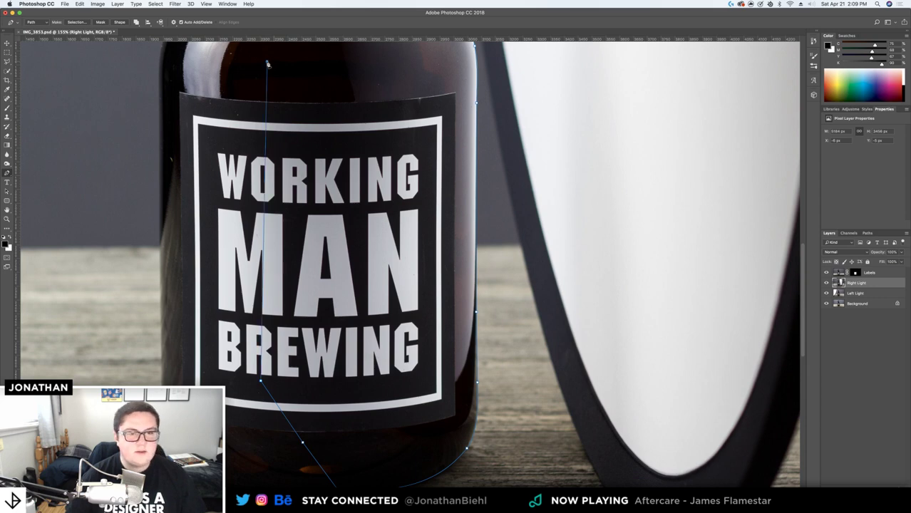
left_click_drag(278, 73, 285, 301)
left_click(251, 145)
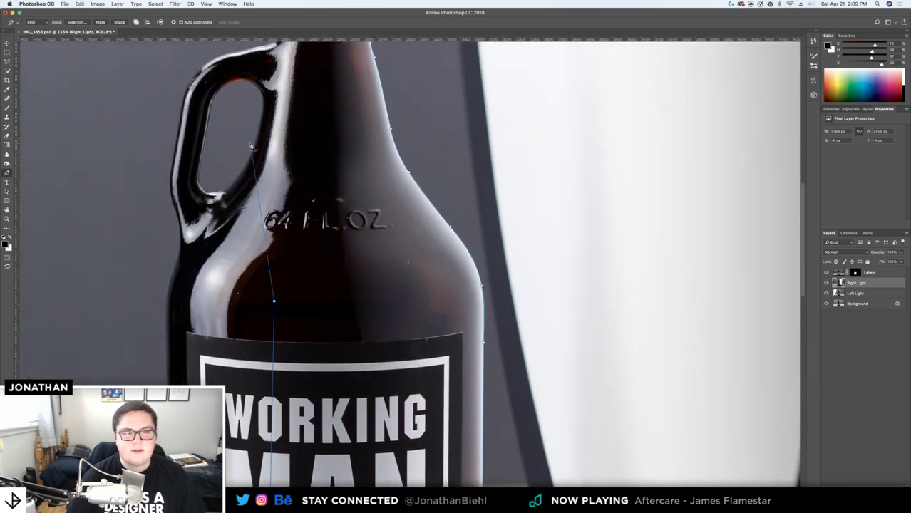
left_click_drag(270, 93, 277, 178)
key("super+z")
left_click(272, 204)
left_click(295, 133)
left_click(330, 73)
Turn the closed bottle path into a selection and add it as a layer mask on the Right Light layer
right_click(332, 105)
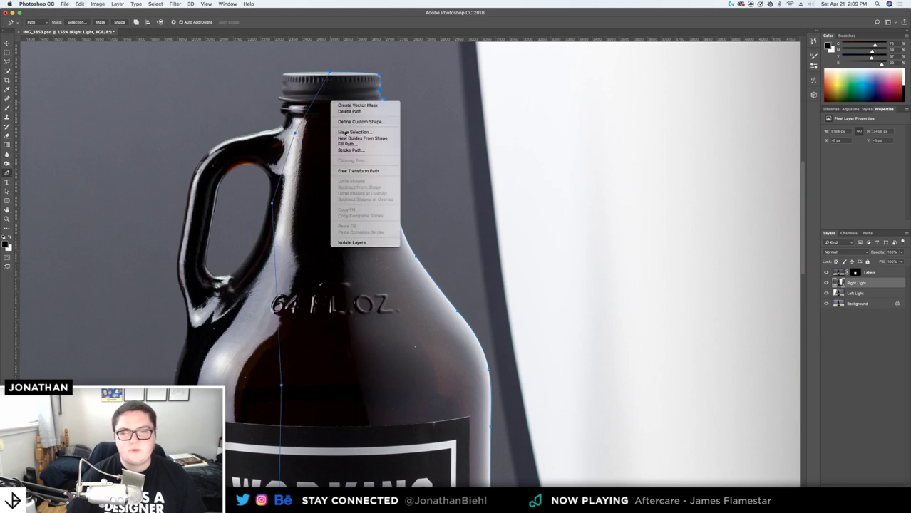
left_click(345, 133)
key("Return")
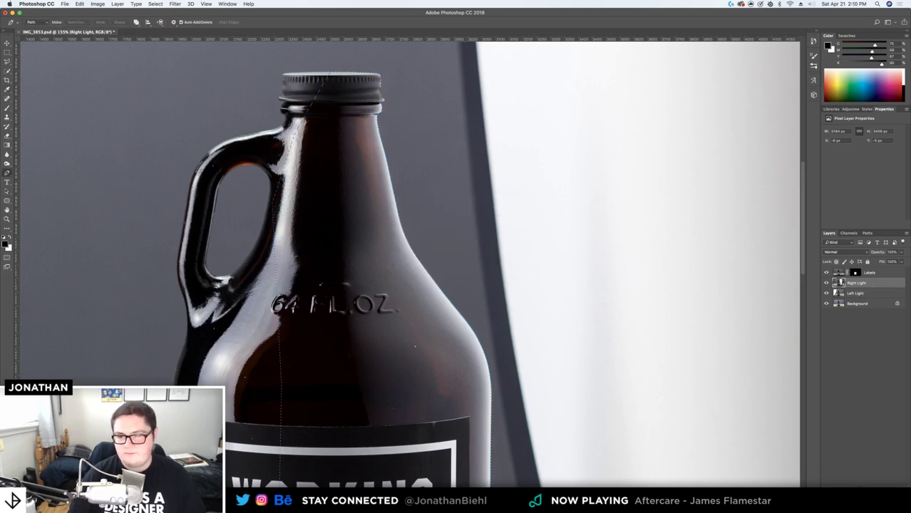
left_click(858, 508)
key("z")
key("super+0")
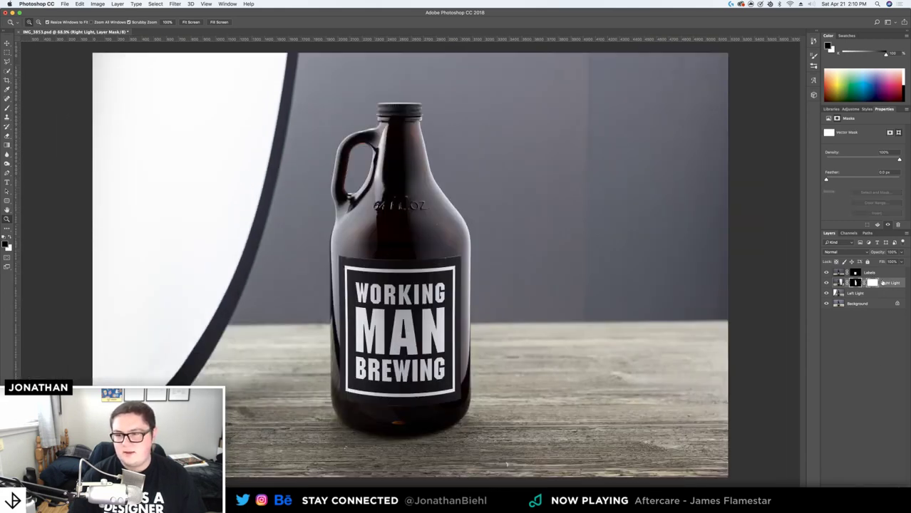
Brush black on the Right Light layer mask along its inner seam on the neck and shoulder to blend the layers
left_click_drag(359, 325, 399, 244)
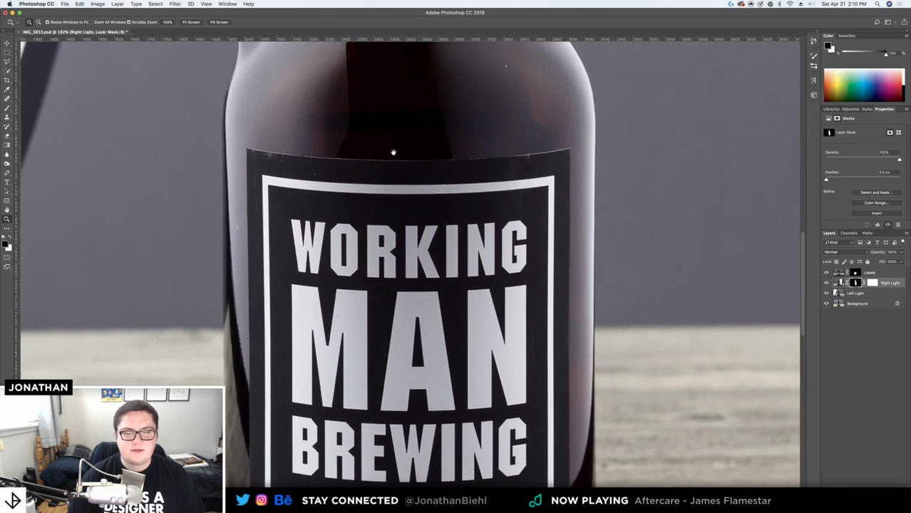
left_click_drag(358, 112, 418, 367)
left_click_drag(428, 342, 393, 257)
key("b")
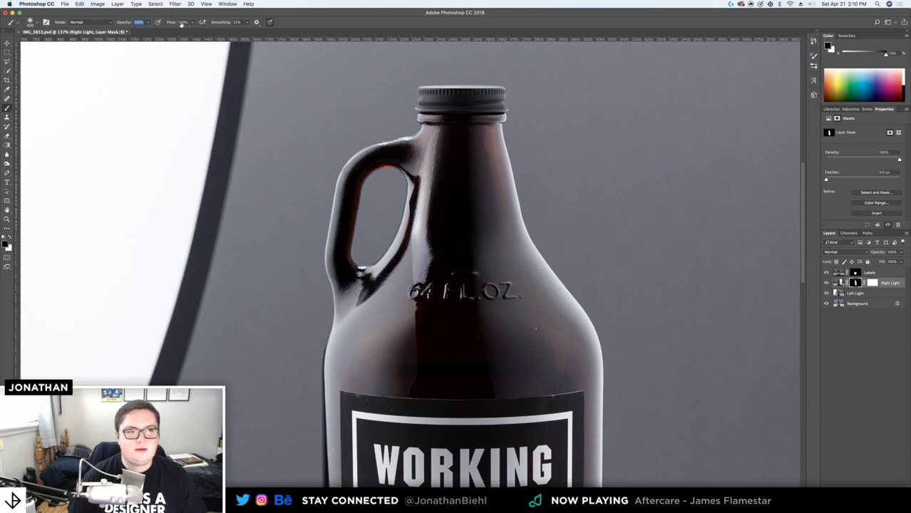
mouse_move(426, 207)
left_mouse_down()
mouse_move(422, 292)
mouse_move(401, 332)
left_mouse_up()
scroll(407, 422, "down", 10)
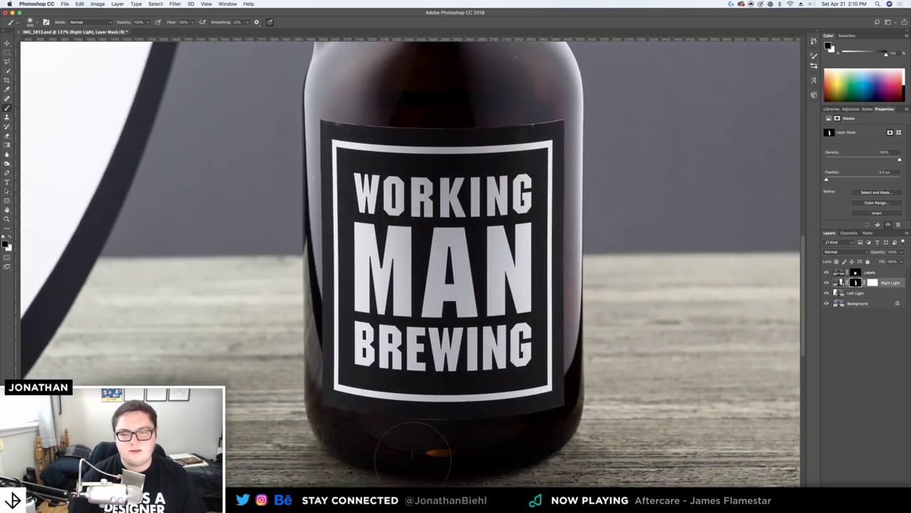
Examine how the masked Right Light layer blends around the bottle's base, label, neck and handle
left_click_drag(452, 472, 386, 331)
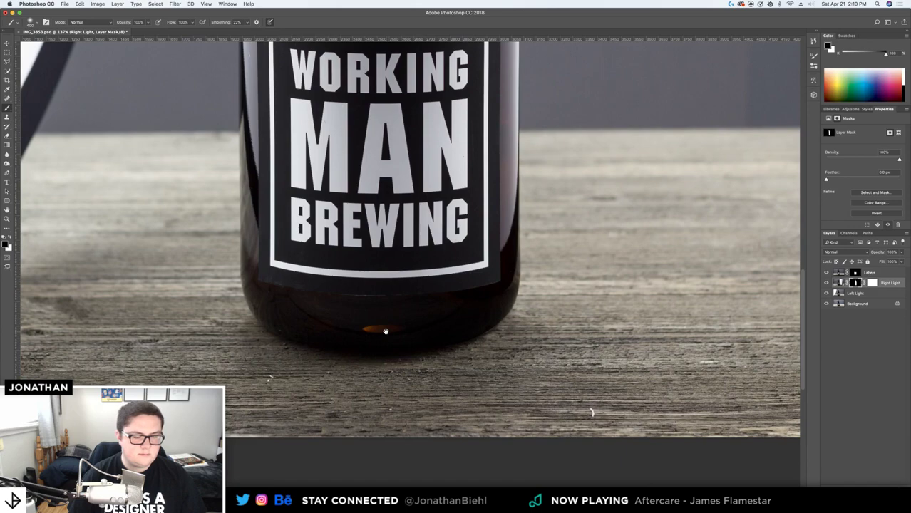
key("z")
mouse_move(377, 271)
left_mouse_down()
mouse_move(385, 328)
mouse_move(355, 304)
left_mouse_up()
key("super+space")
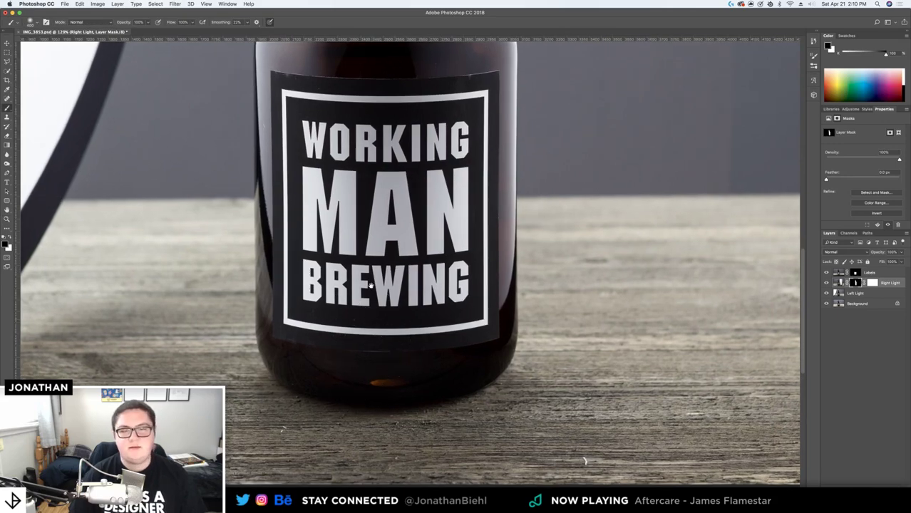
scroll(375, 317, "up", 10)
scroll(375, 317, "down", 3)
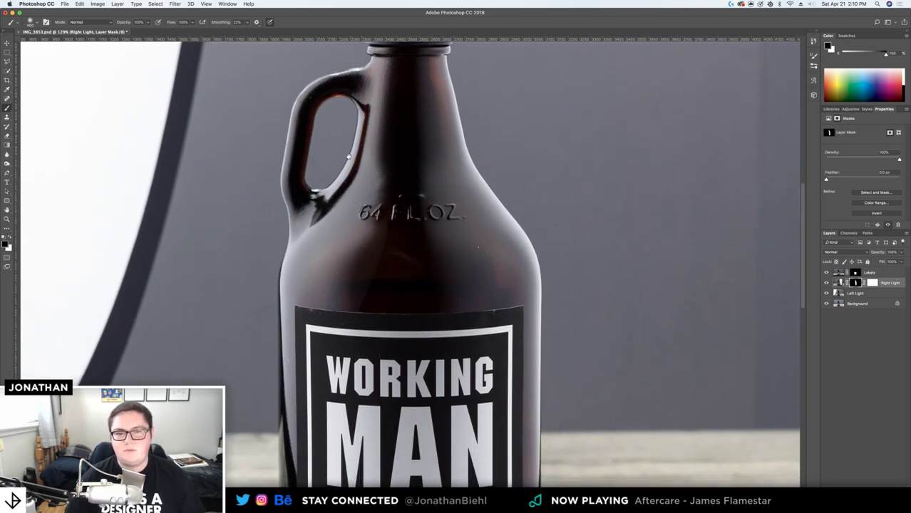
scroll(371, 175, "up", 2)
scroll(371, 175, "down", 4)
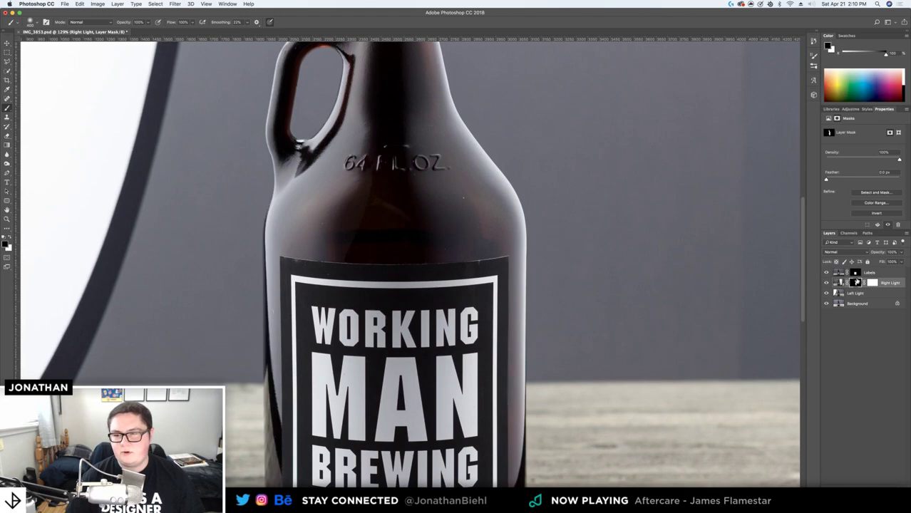
Select the Left Light layer and save the document
left_click(855, 293)
key("z")
key("super+0")
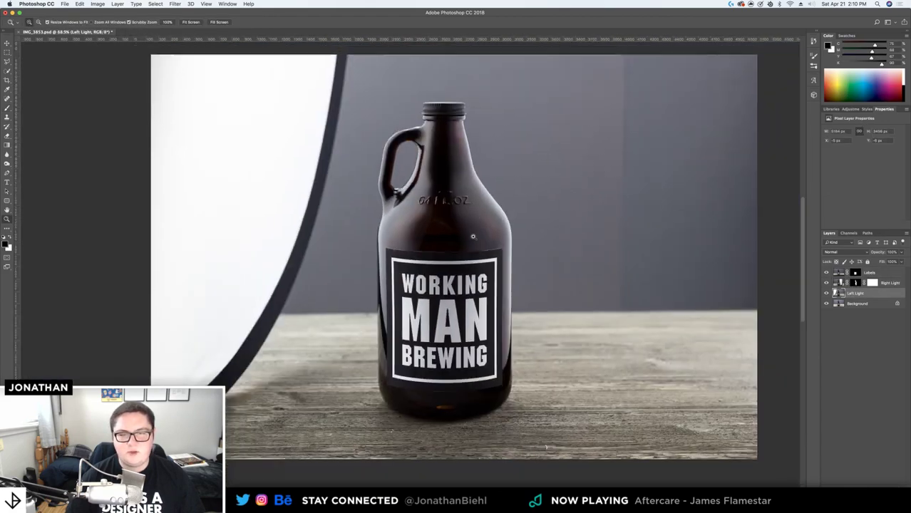
left_click_drag(378, 289, 394, 287)
left_click_drag(368, 417, 373, 416)
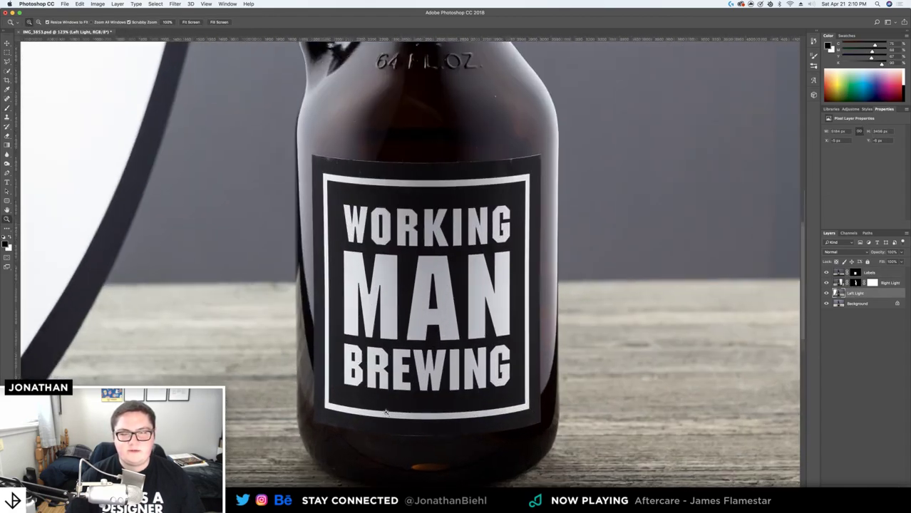
key("super+s")
left_click_drag(364, 200, 353, 201)
key("v")
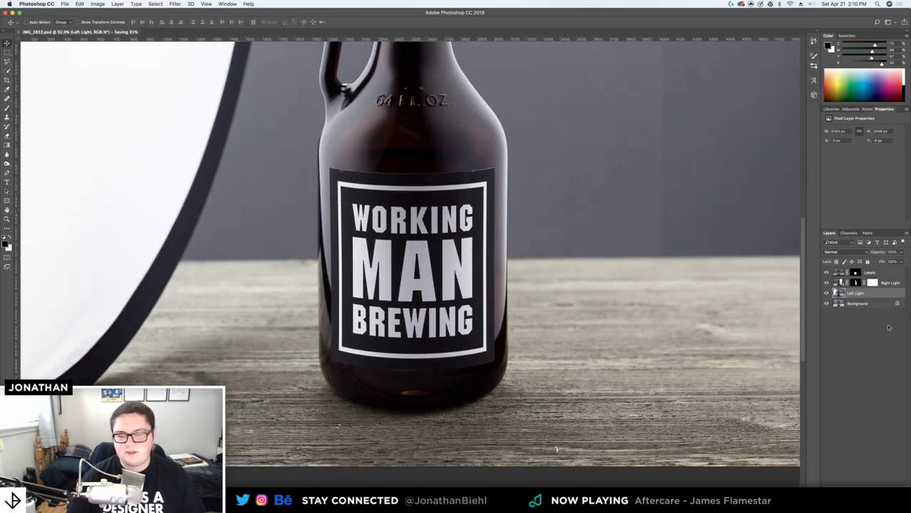
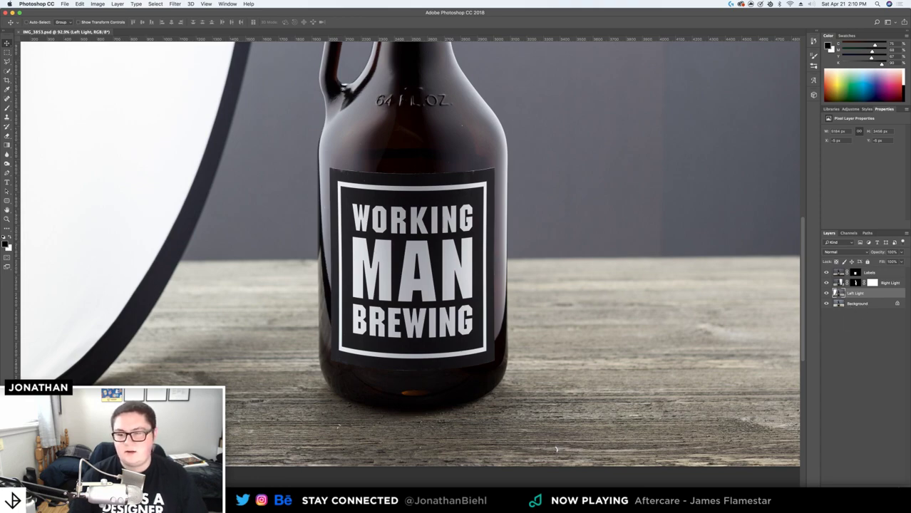
Start a Pen path at the middle of the cap's top edge and trace around the cap's left side to its rim
key("z")
left_click_drag(369, 135, 420, 477)
left_click_drag(466, 271, 433, 268)
key("p")
key("z")
left_click_drag(532, 143, 502, 183)
key("p")
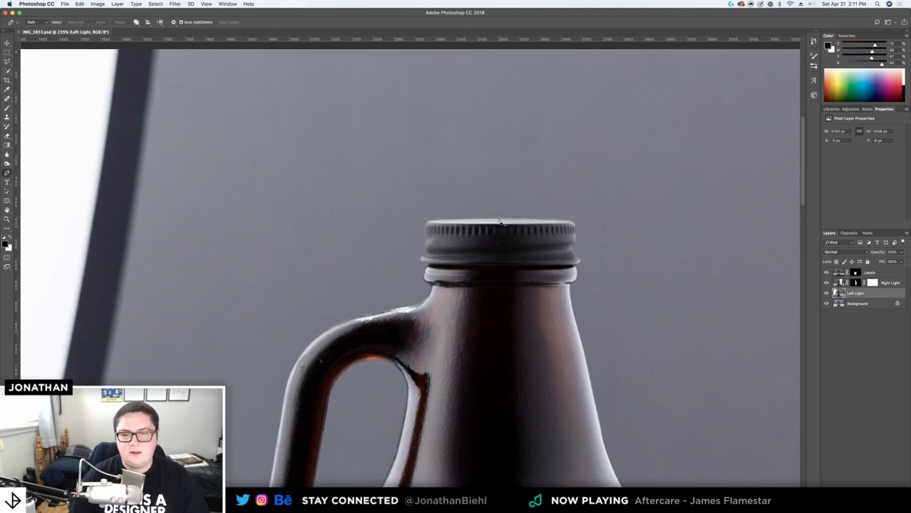
left_click(499, 220)
scroll(440, 225, "up", 3)
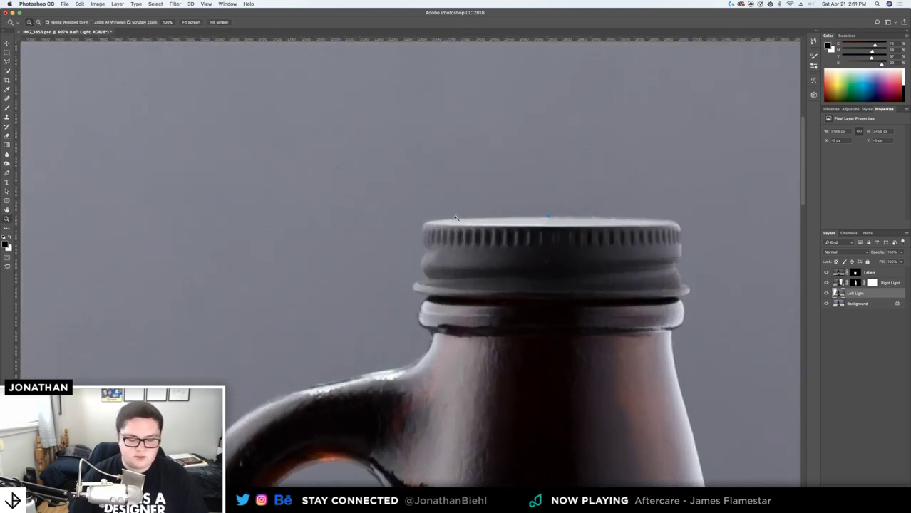
left_click_drag(424, 226, 419, 232)
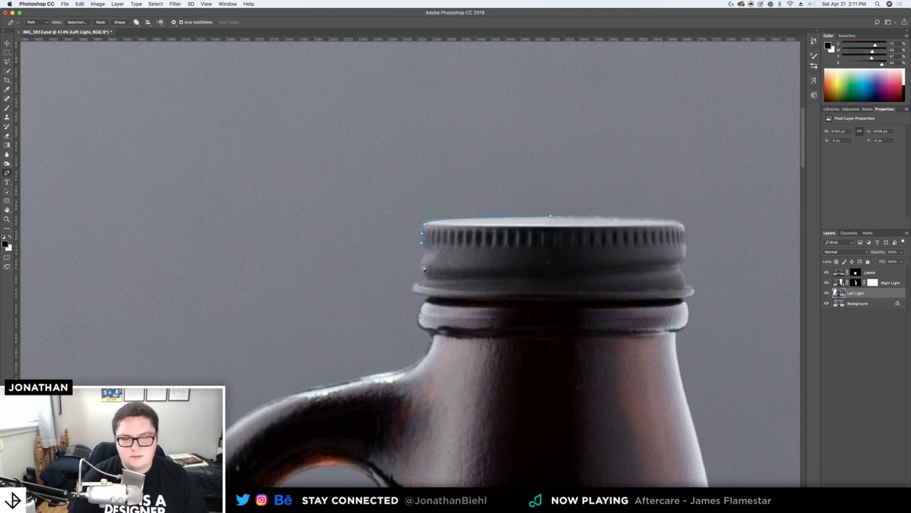
left_click_drag(422, 269, 425, 276)
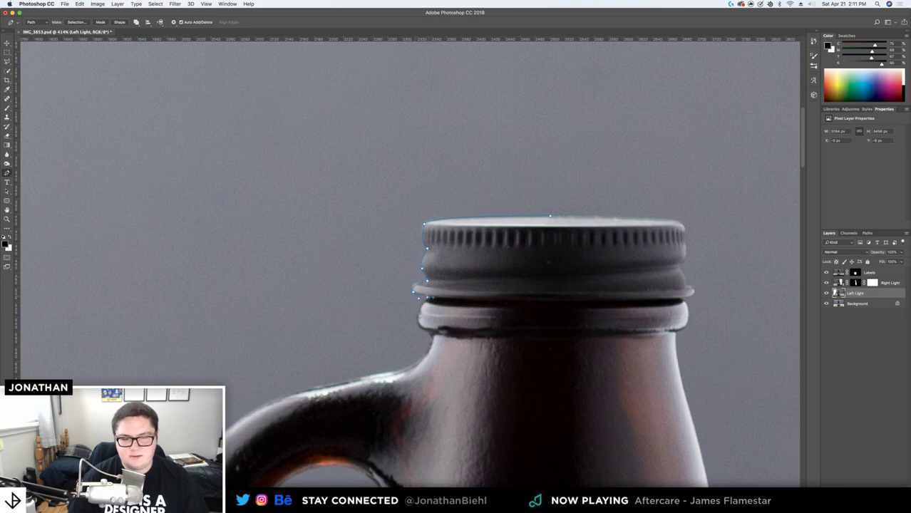
Continue the path around the left side of the neck ring and along the top of the handle
left_click_drag(428, 296, 419, 335)
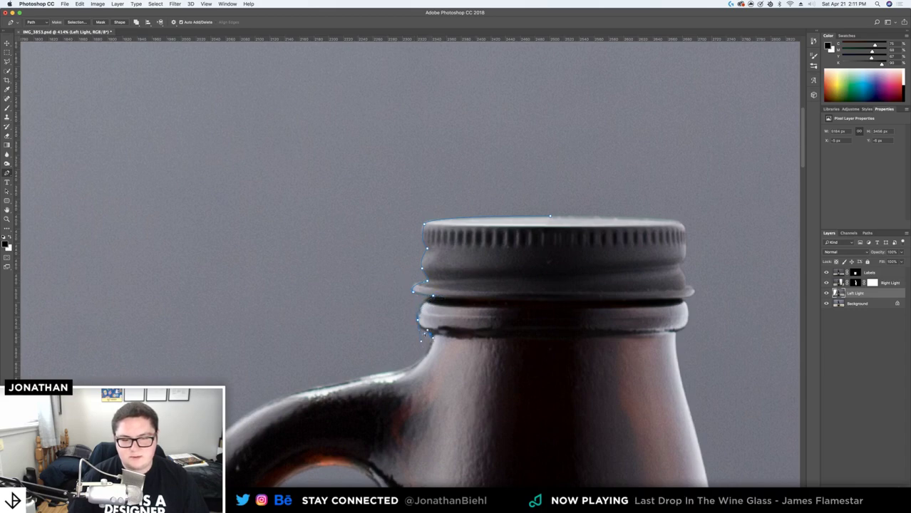
key("super+z")
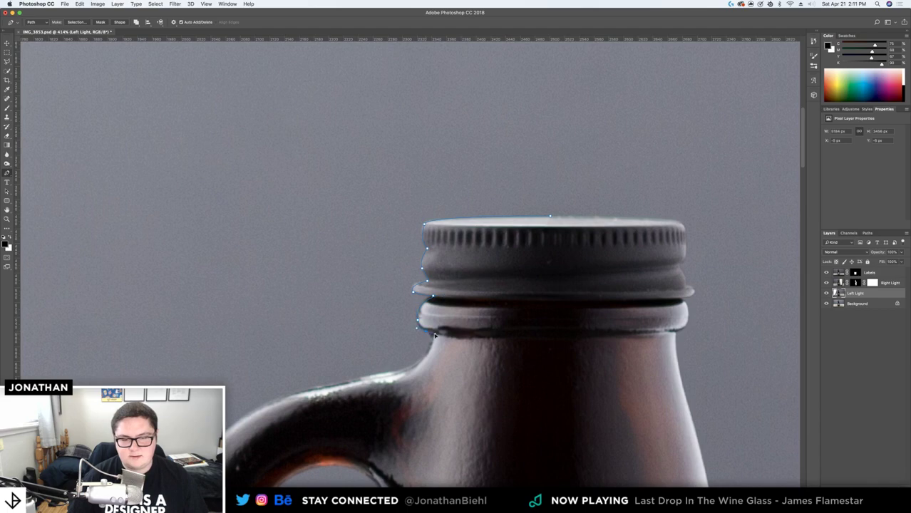
left_click_drag(402, 374, 366, 382)
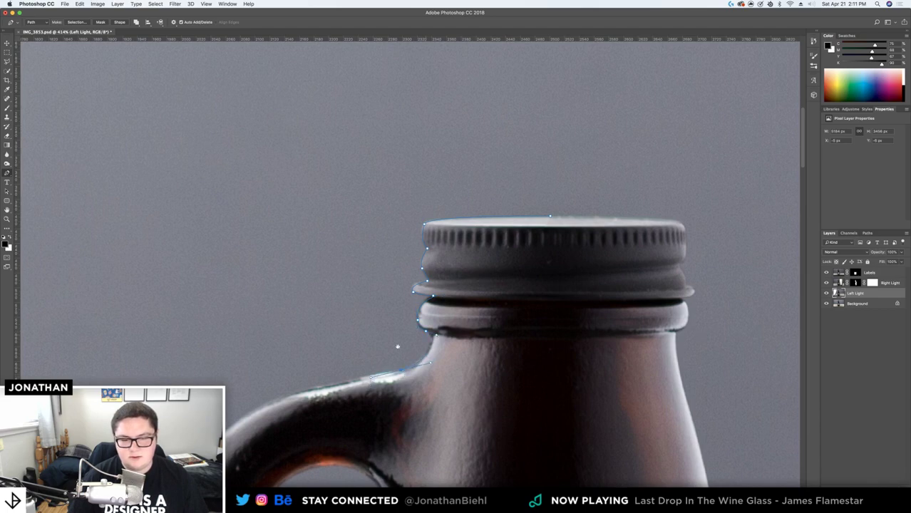
left_click_drag(350, 418, 476, 196)
left_click_drag(373, 195, 343, 223)
Trace the path down the handle's outer edge to where it joins the bottle's shoulder
scroll(343, 224, "down", 3)
left_click_drag(310, 201, 296, 278)
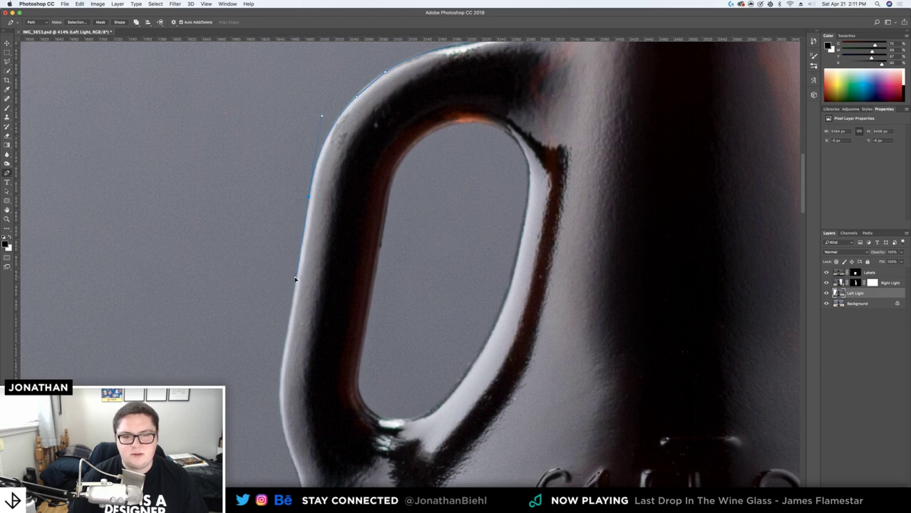
left_click(282, 371)
left_click_drag(281, 421, 267, 236)
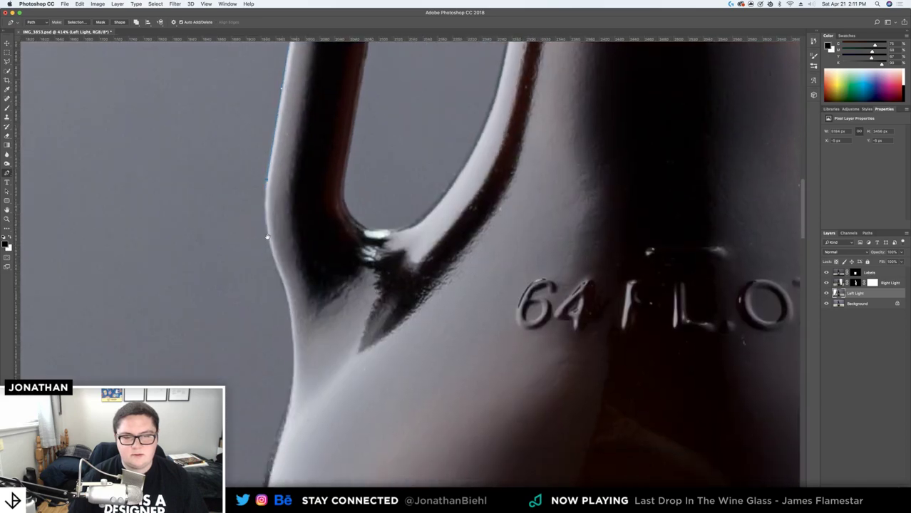
left_click_drag(285, 290, 309, 349)
Extend the path down the bottle's left side from the shoulder past the label to the lower body
scroll(305, 362, "down", 5)
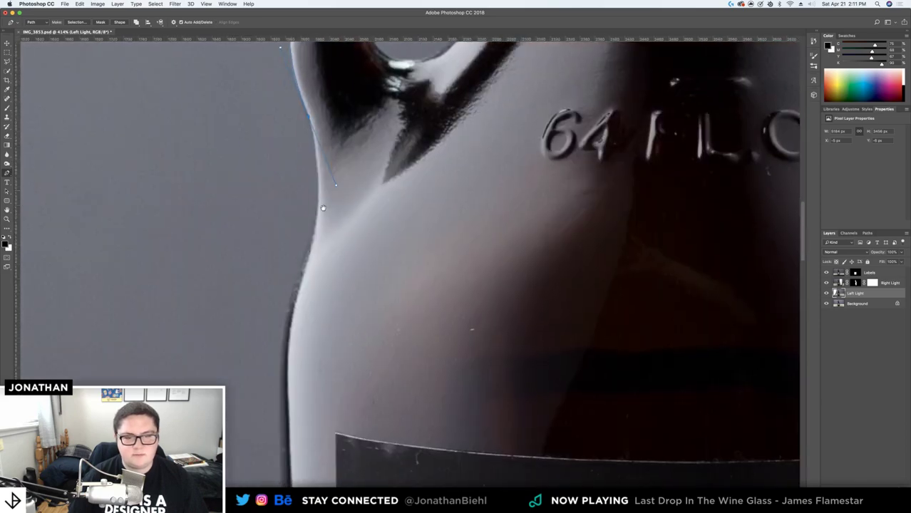
left_click_drag(298, 266, 293, 286)
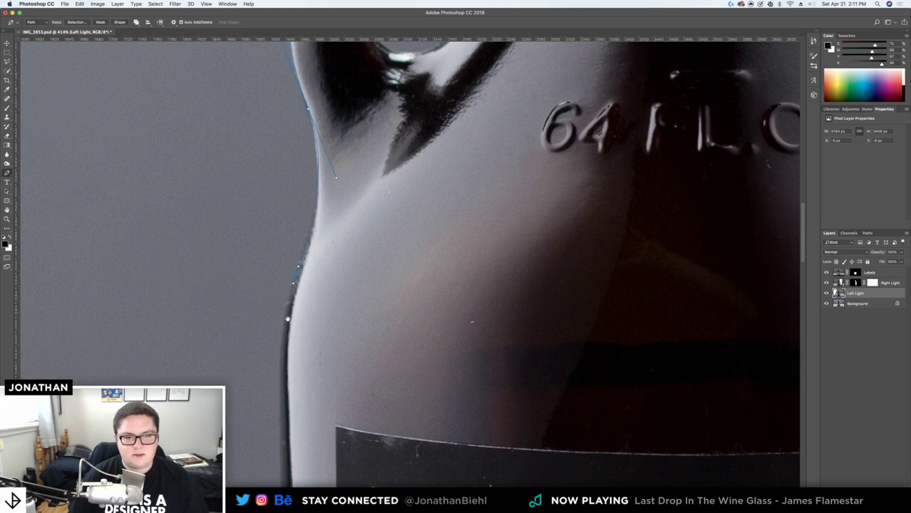
scroll(288, 311, "down", 5)
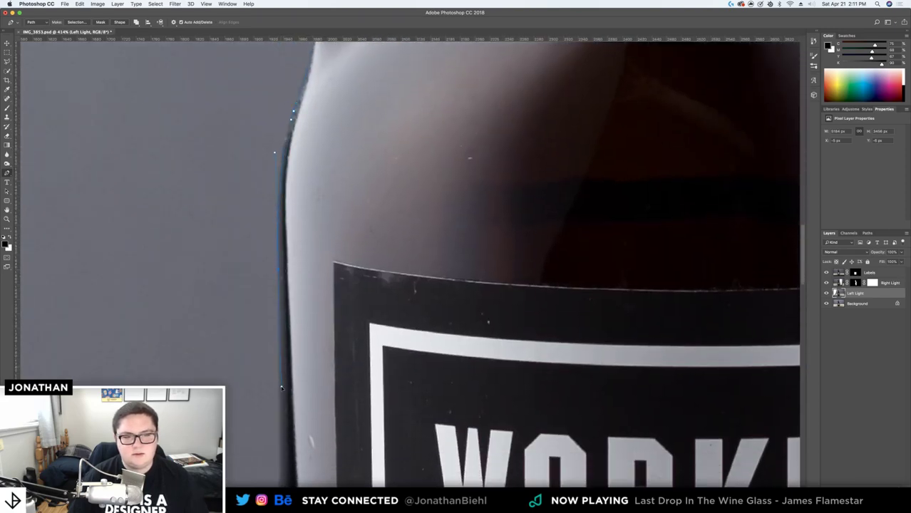
scroll(282, 379, "down", 10)
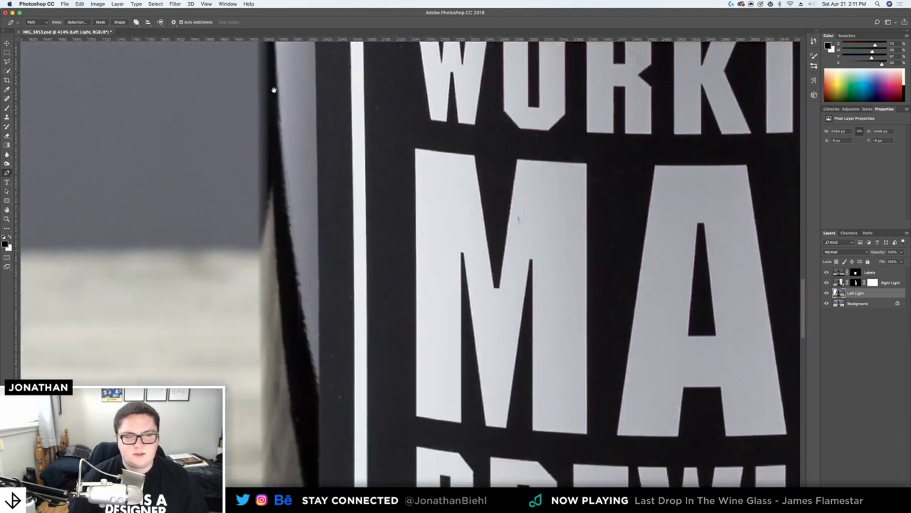
scroll(287, 203, "down", 5)
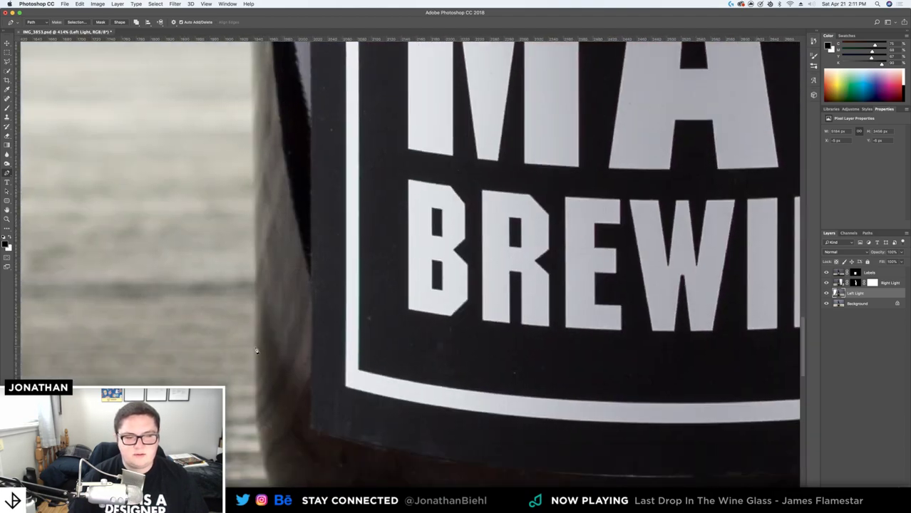
scroll(258, 350, "down", 5)
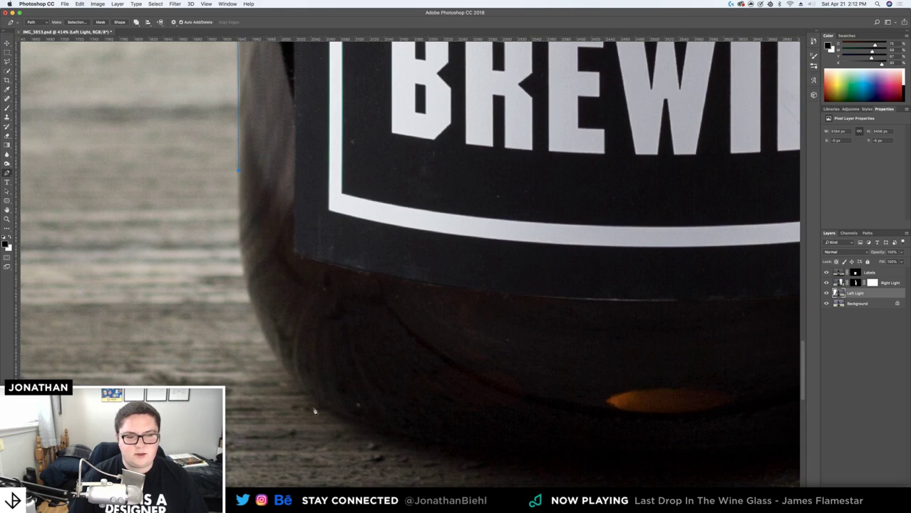
Curve the path around the bottle's lower-left corner and along the base to its middle
left_click_drag(366, 424, 511, 448)
left_click_drag(555, 425, 334, 349)
key("z")
key("p")
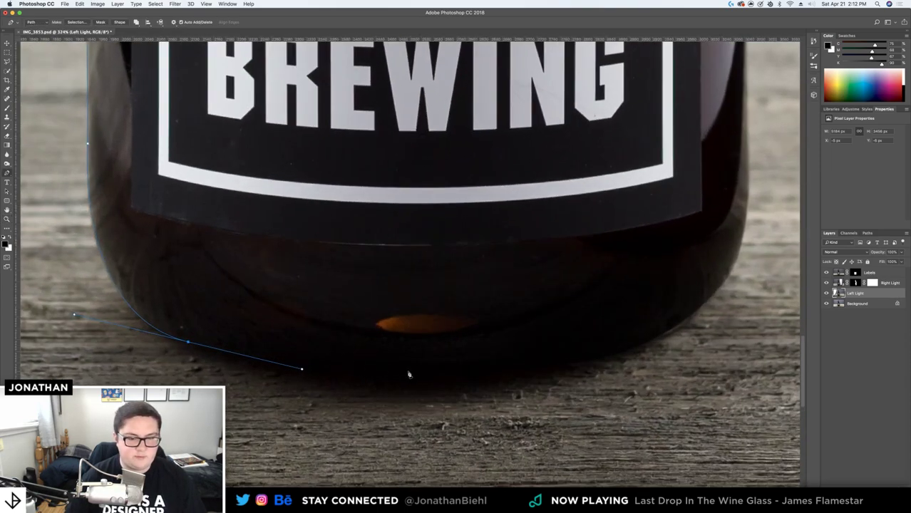
left_click_drag(414, 372, 445, 373)
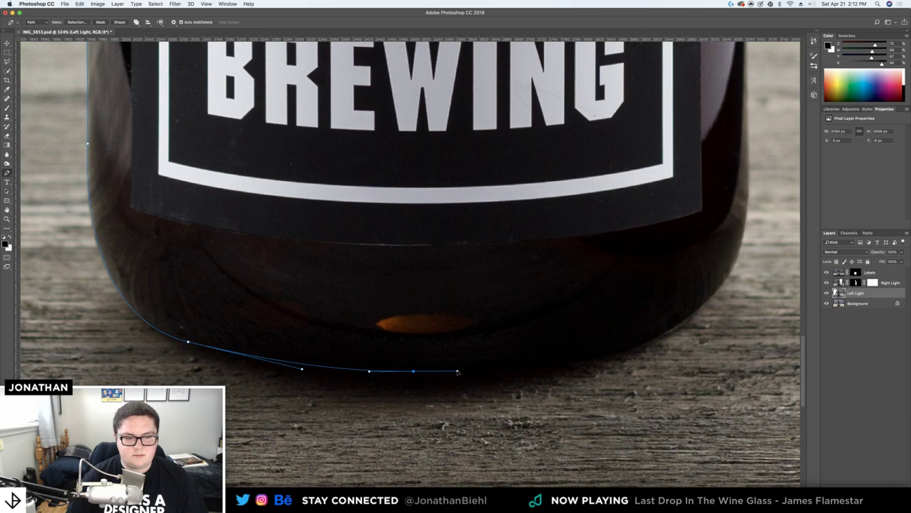
Close the path from the base up through the bottle's middle to the starting point on the cap
key("z")
key("p")
left_click(522, 370)
scroll(526, 285, "down", 6)
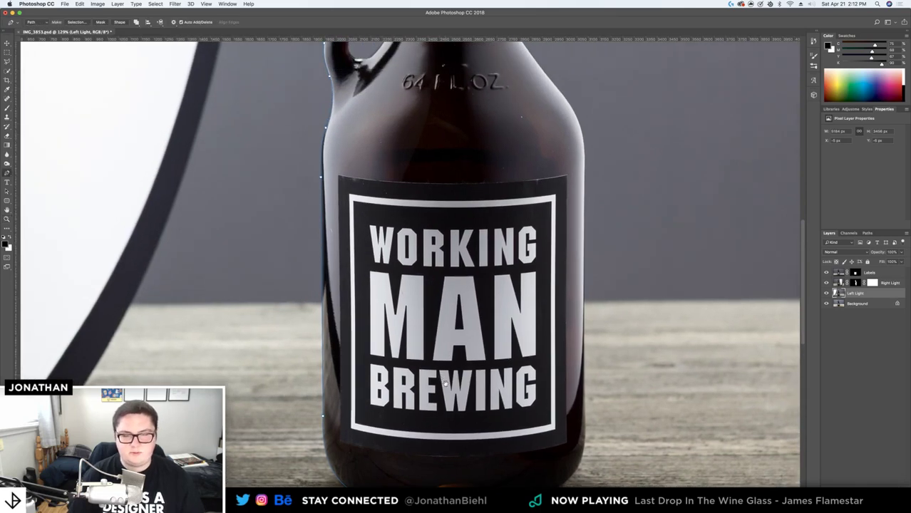
scroll(471, 257, "up", 5)
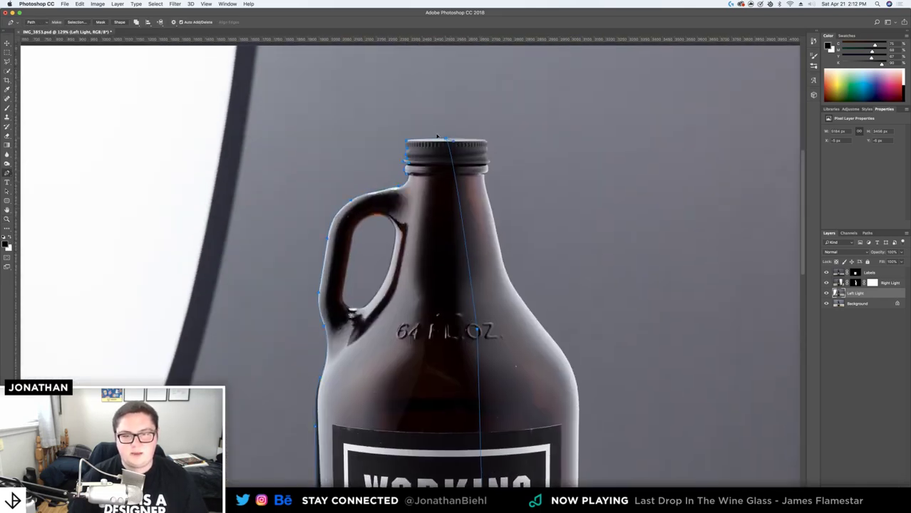
Convert the closed path to a selection and add it as a layer mask on Left Light
right_click(433, 157)
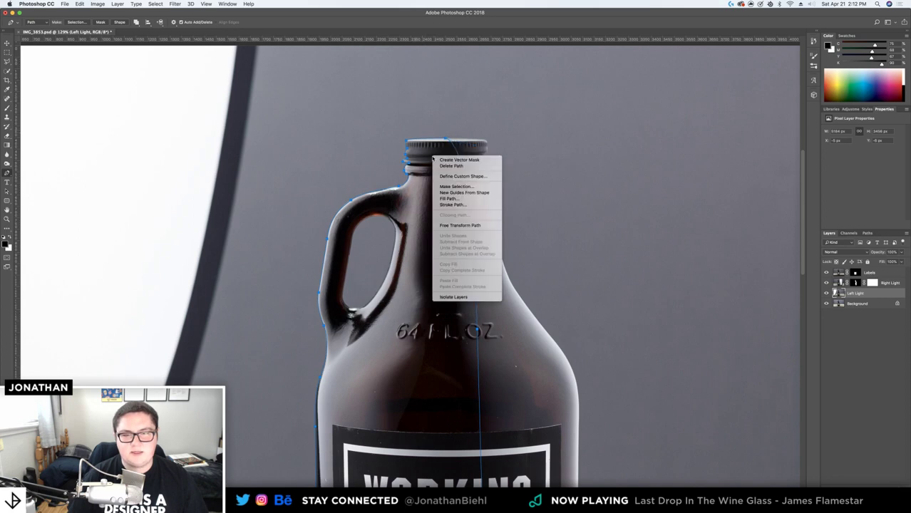
left_click(455, 186)
key("Return")
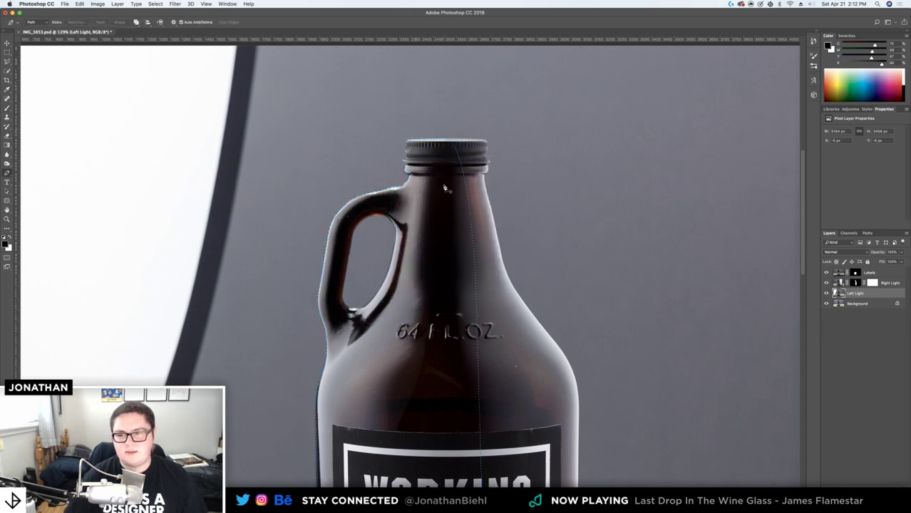
left_click(860, 490)
Start a Pen path at the upper left of the handle's opening and curve it across the opening's top
key("z")
left_click_drag(347, 216, 399, 144)
key("p")
left_click(353, 167)
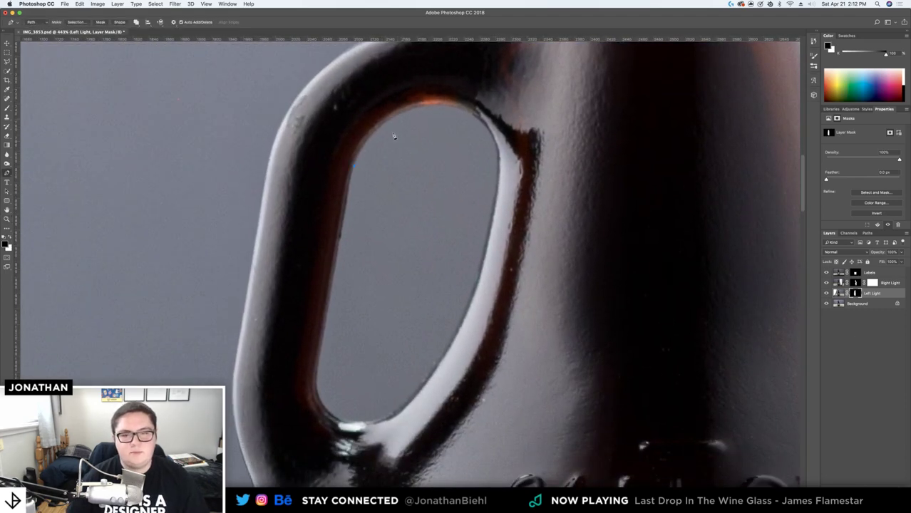
left_click_drag(465, 105, 514, 111)
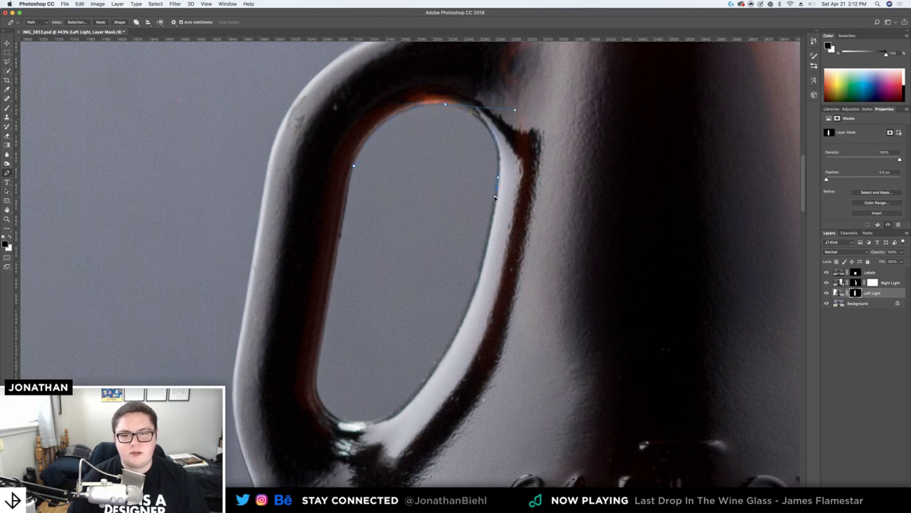
left_click_drag(419, 386, 362, 437)
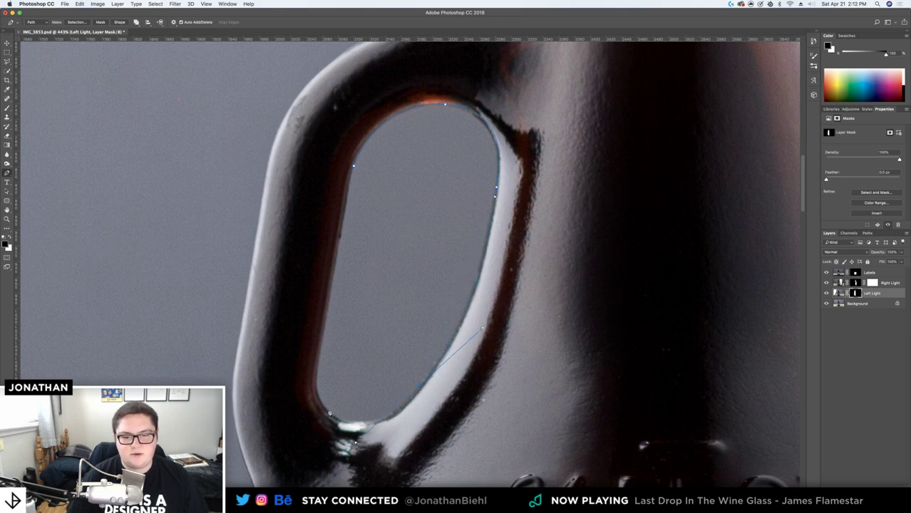
left_click_drag(317, 390, 309, 350)
key("super+z")
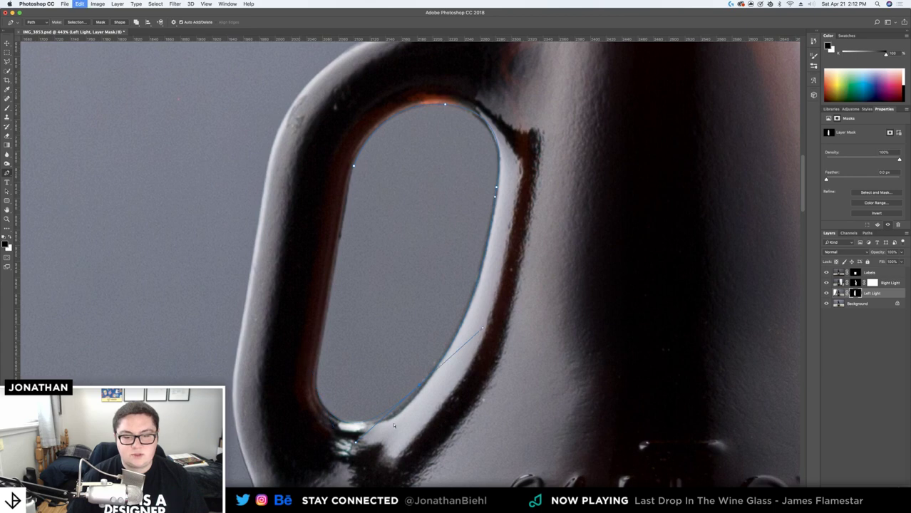
left_click_drag(349, 426, 301, 412)
key("super+z")
key("super+z")
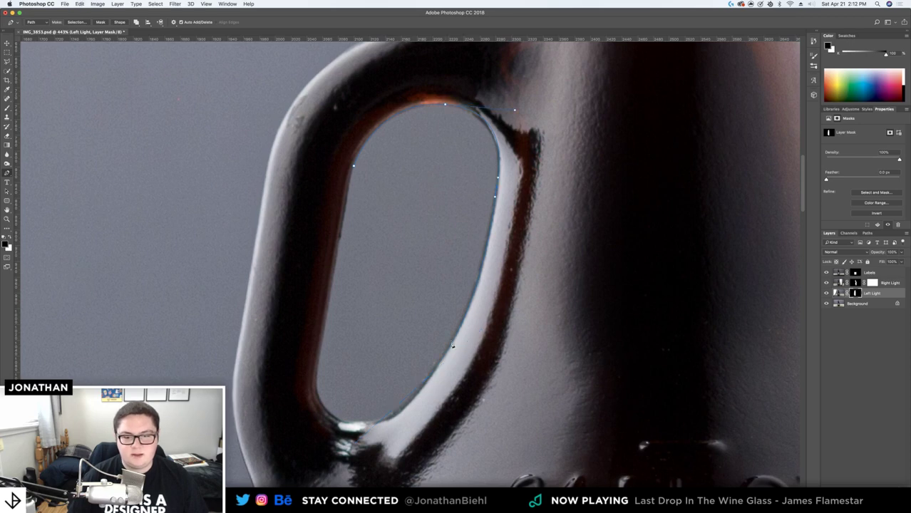
Finish the path around the handle's opening and cut that area out of the Left Light mask through a selection
left_click_drag(434, 372, 427, 384)
left_click_drag(359, 427, 330, 421)
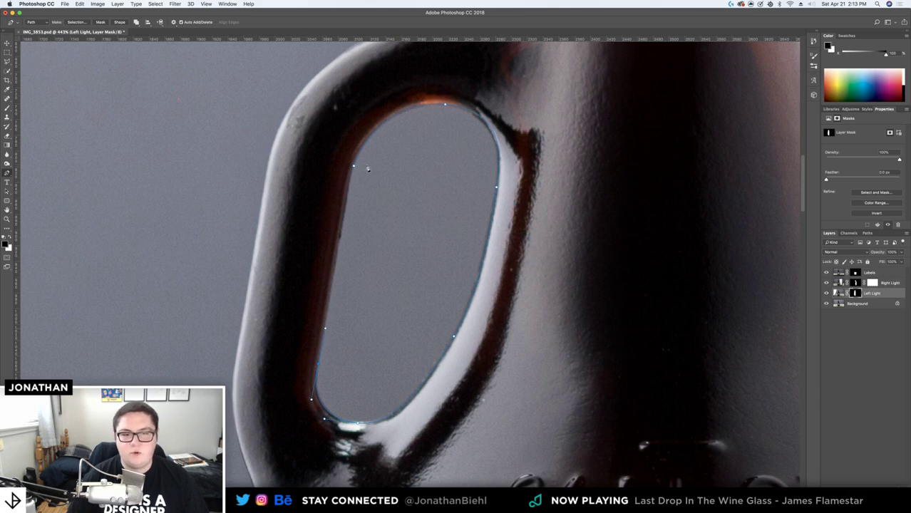
right_click(391, 181)
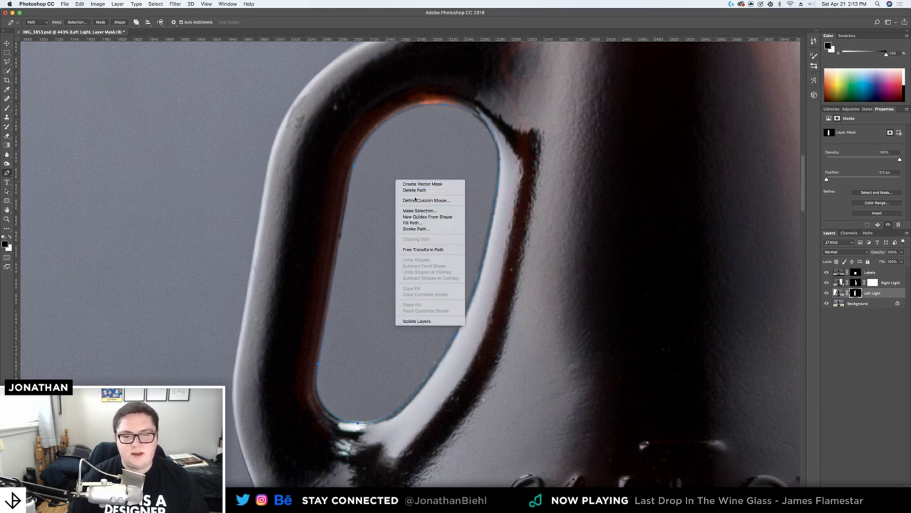
left_click(420, 210)
key("Return")
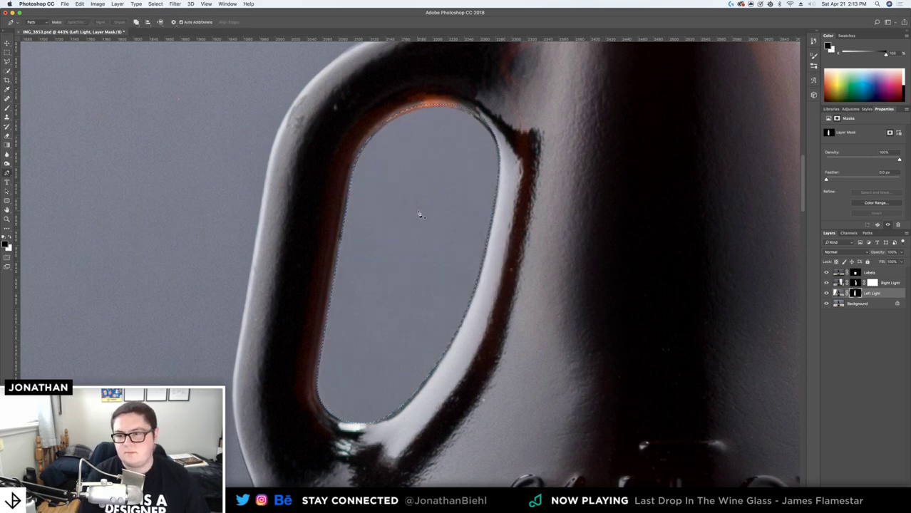
key("super+d")
Add a vector mask to the Left Light layer and make its layer mask active
key("z")
left_click_drag(462, 226, 349, 245)
left_click(446, 244, "alt")
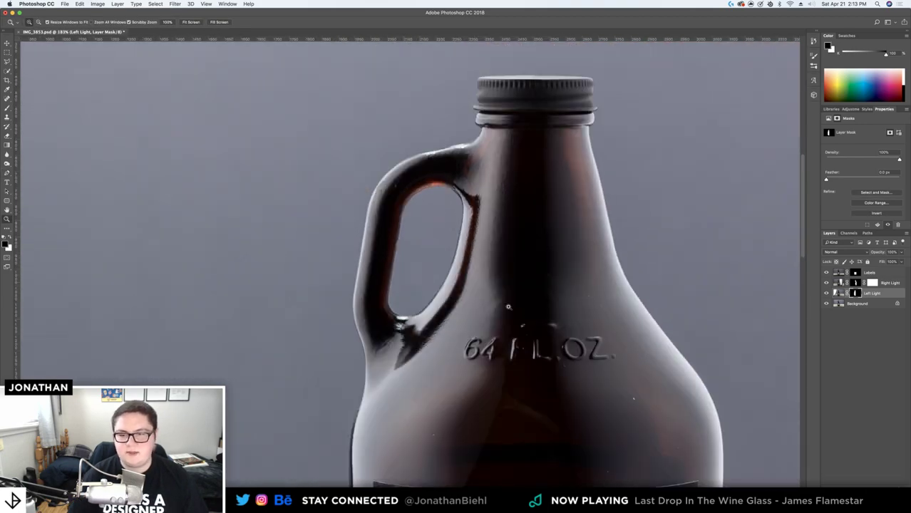
left_click(522, 312, "alt")
left_click_drag(371, 380, 390, 380)
key("v")
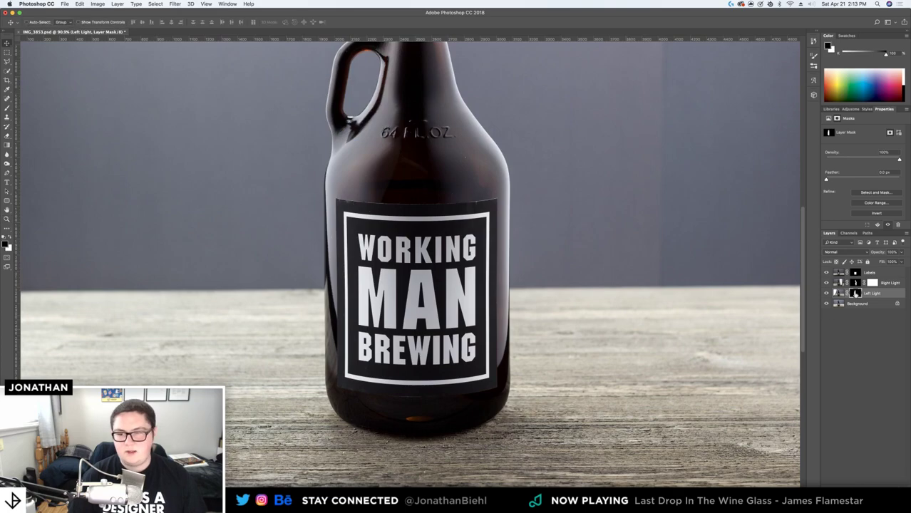
left_click(859, 508)
left_click(855, 293)
Try brushing black on the Left Light layer mask along the bottle's left edge beside the label
key("z")
mouse_move(326, 205)
left_mouse_down()
mouse_move(350, 235)
mouse_move(360, 155)
left_mouse_up()
key("b")
mouse_move(320, 198)
left_mouse_down()
mouse_move(311, 114)
mouse_move(312, 218)
mouse_move(309, 93)
mouse_move(310, 307)
left_mouse_up()
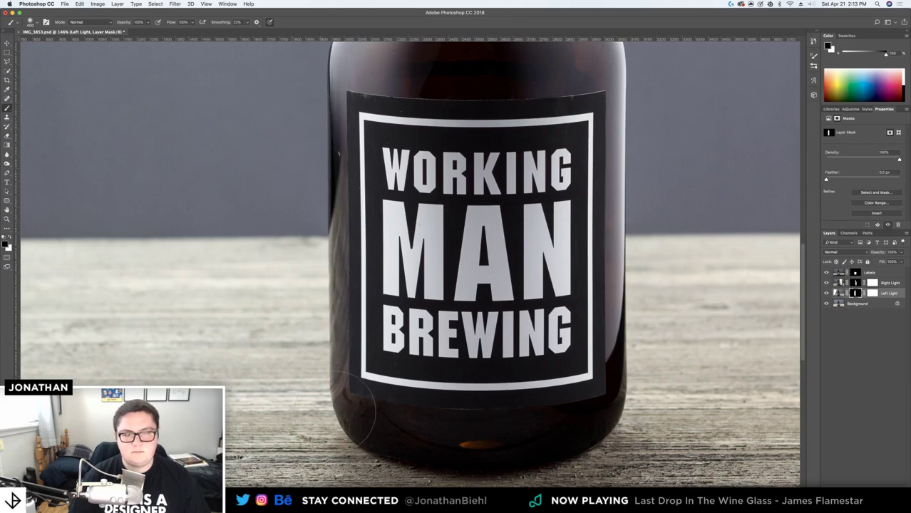
scroll(309, 395, "up", 1)
scroll(309, 394, "up", 5)
left_click_drag(308, 218, 308, 268)
key("super+z")
key("super+alt+z")
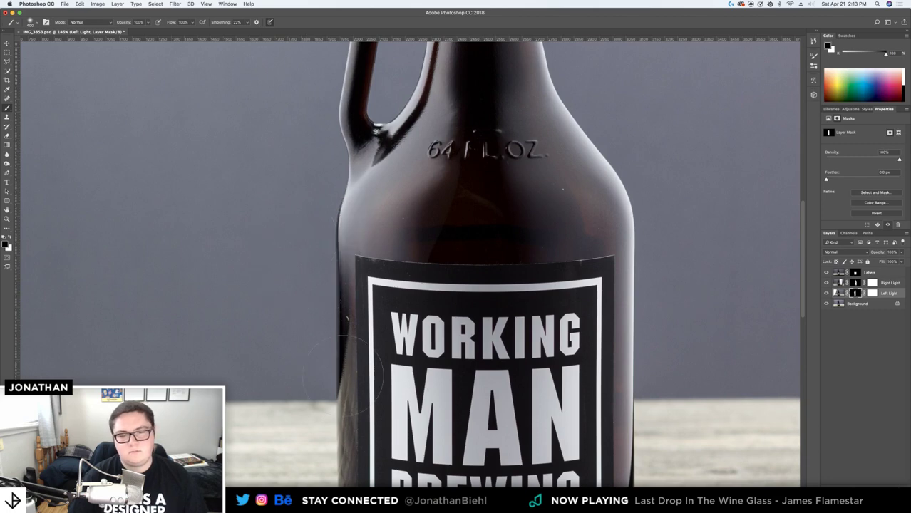
Try brushing white on the Left Light layer mask, and undo back to before its vector mask was added
scroll(365, 407, "down", 6)
key("x")
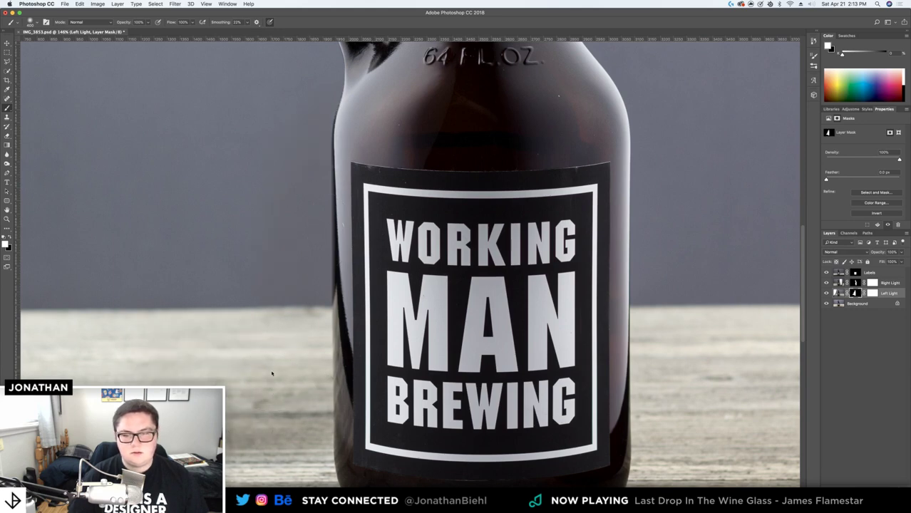
key("super+z")
key("super+z")
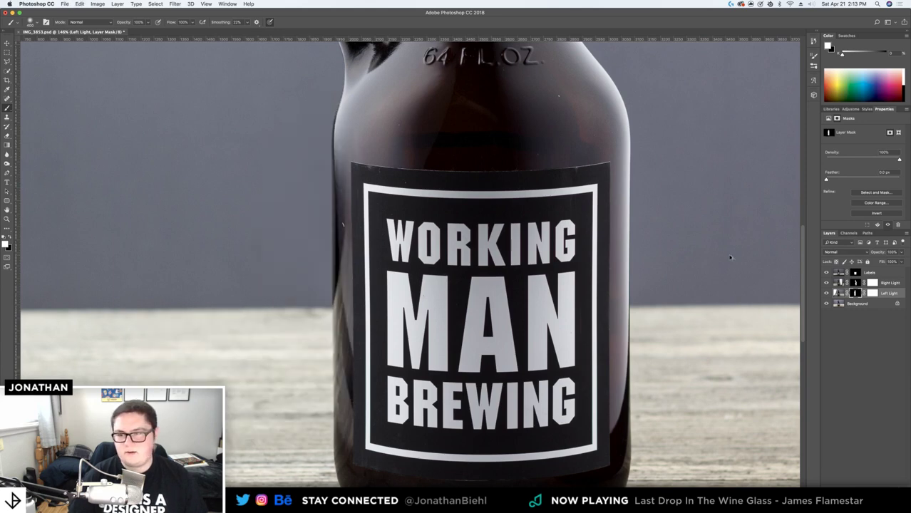
key("super+z")
key("super+z")
key("super+z")
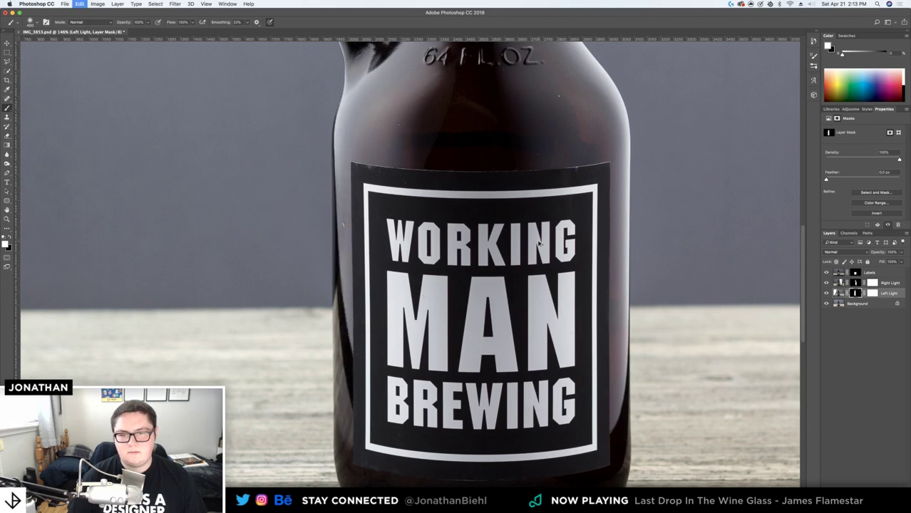
key("super+z")
key("super+z")
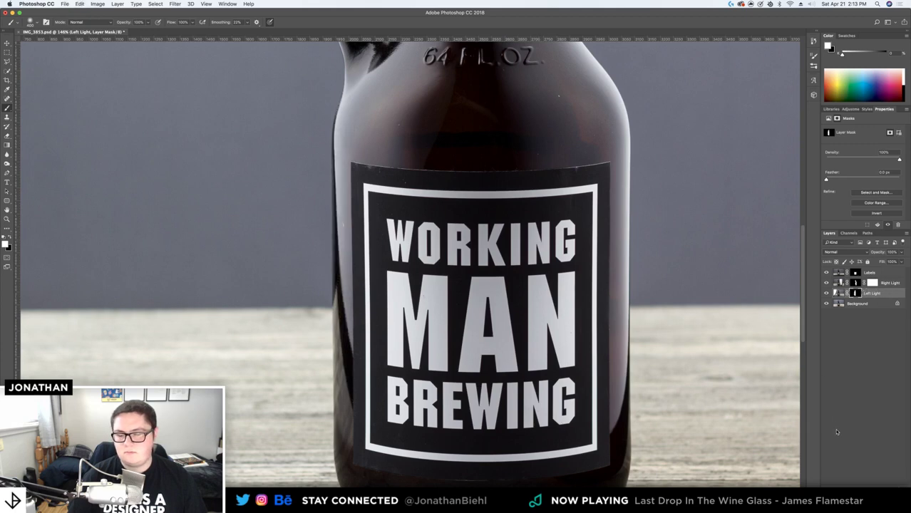
Try adding a vector mask to the Left Light layer and brushing black on its layer mask along the bottle's left edge and shoulder
left_click(865, 485)
left_click(855, 293)
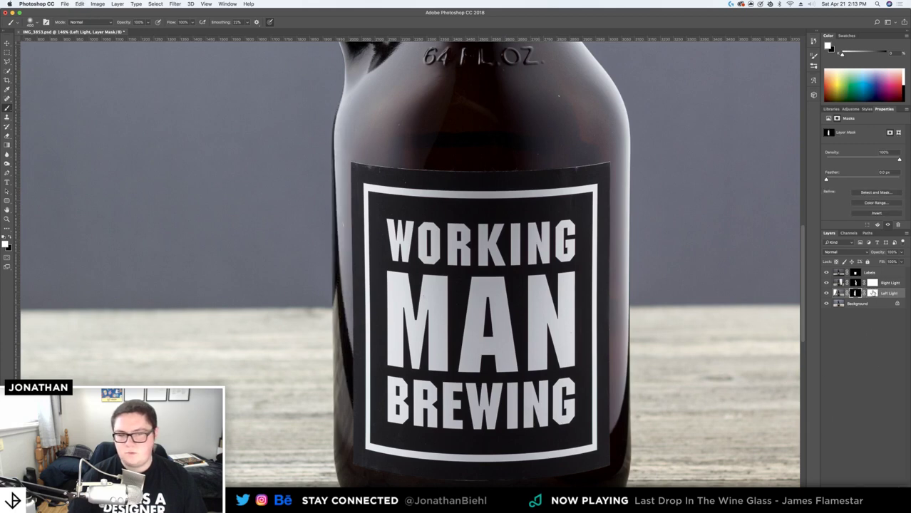
key("x")
mouse_move(333, 249)
left_mouse_down()
mouse_move(333, 341)
mouse_move(347, 389)
left_mouse_up()
left_click(312, 213)
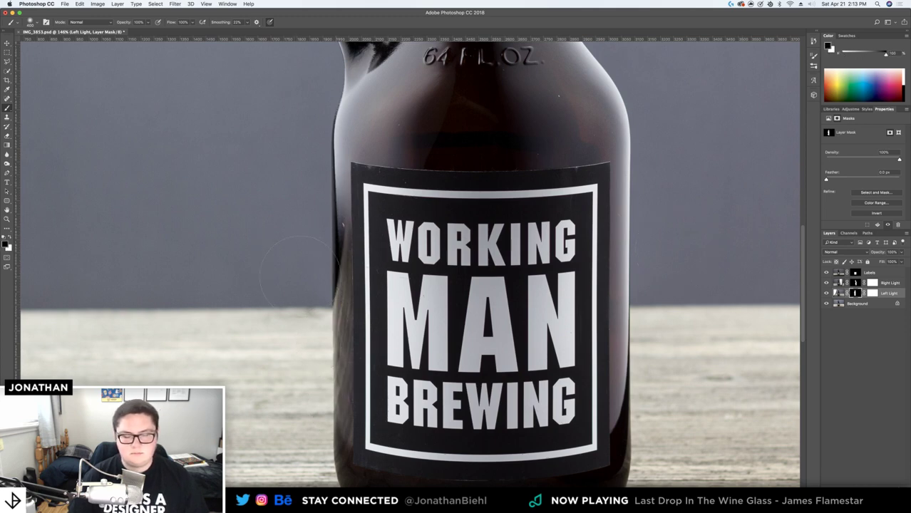
mouse_move(311, 186)
left_mouse_down()
mouse_move(314, 172)
mouse_move(318, 221)
left_mouse_up()
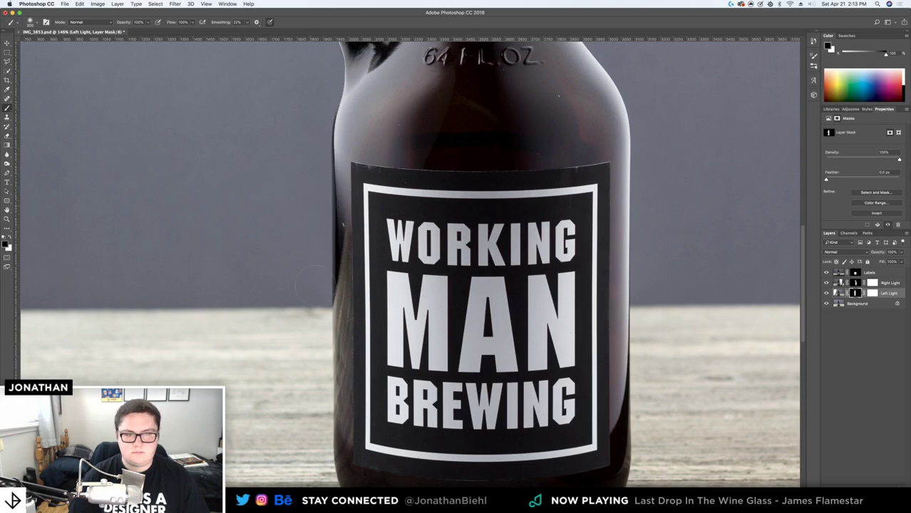
key("z")
left_click_drag(352, 332, 326, 327)
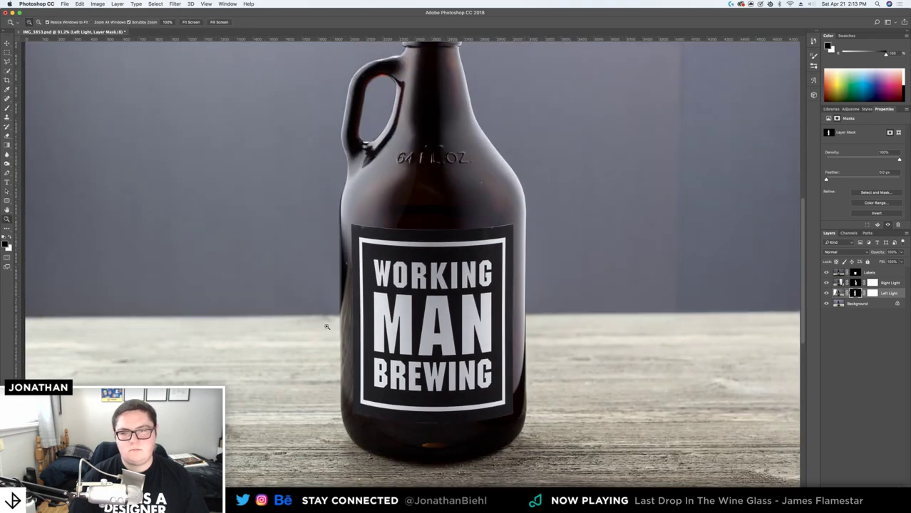
left_click_drag(382, 305, 400, 302)
key("b")
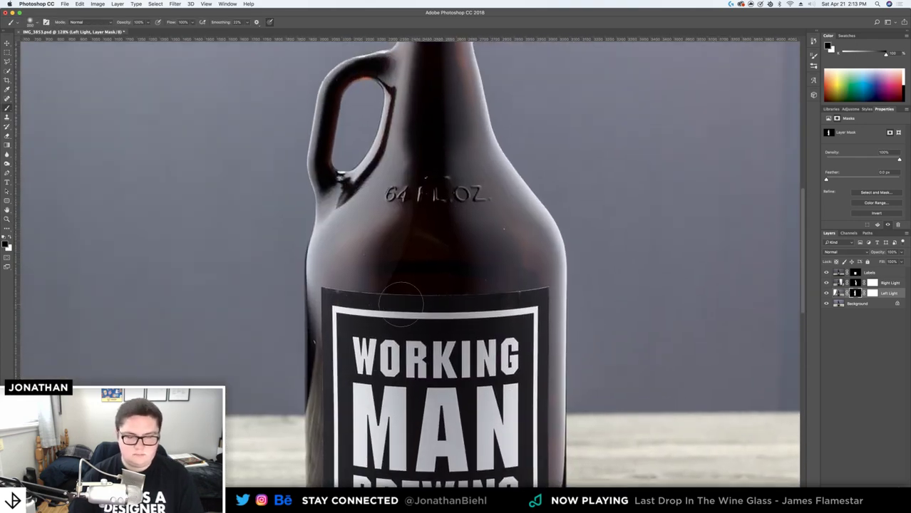
scroll(455, 260, "up", 5)
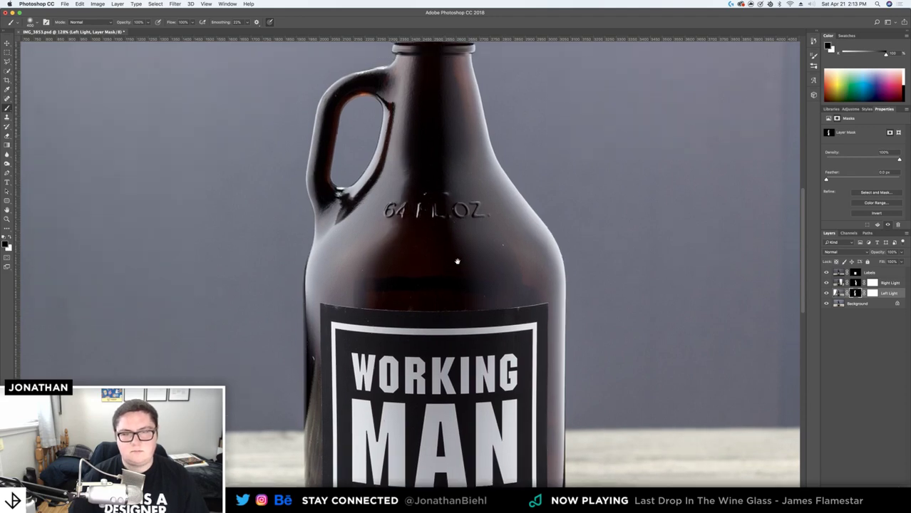
Make the Right Light layer's image active and save the document
key("z")
left_click_drag(515, 344, 491, 344)
left_click_drag(408, 308, 550, 344)
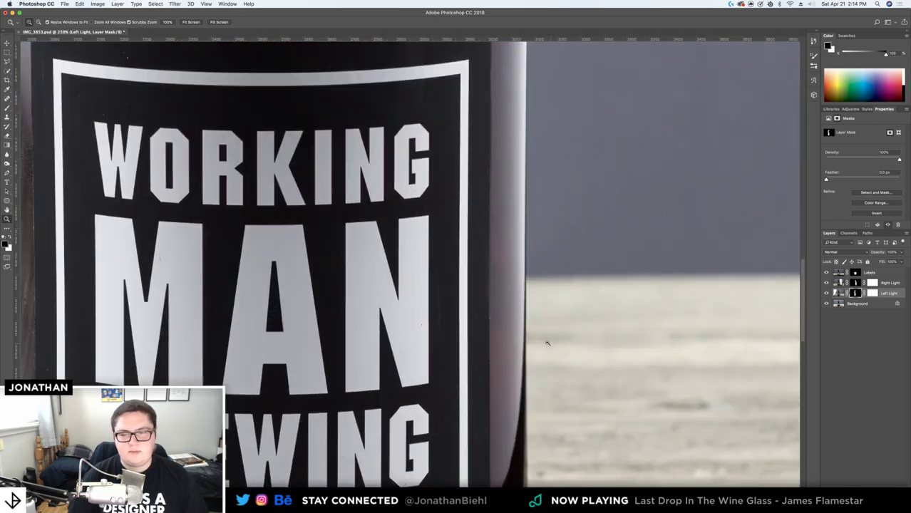
left_click_drag(498, 206, 753, 283)
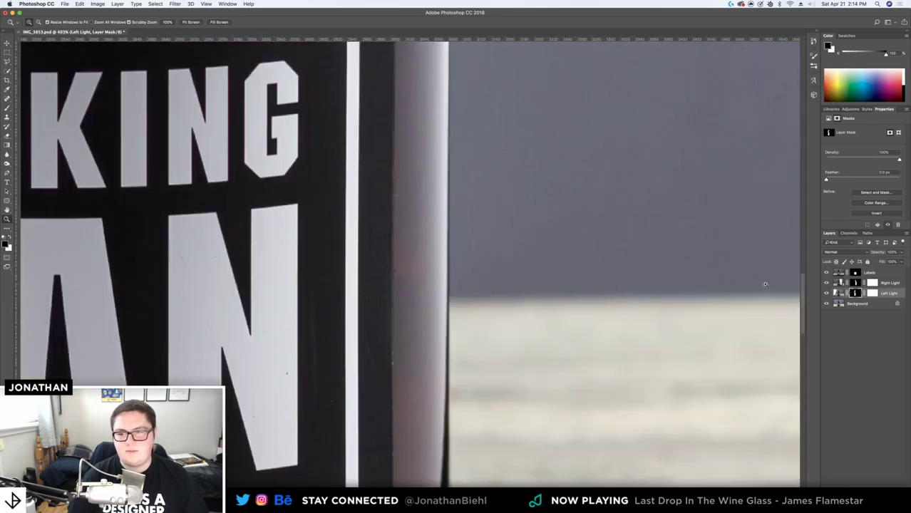
left_click(841, 283)
left_click_drag(381, 176, 362, 154)
key("super+s")
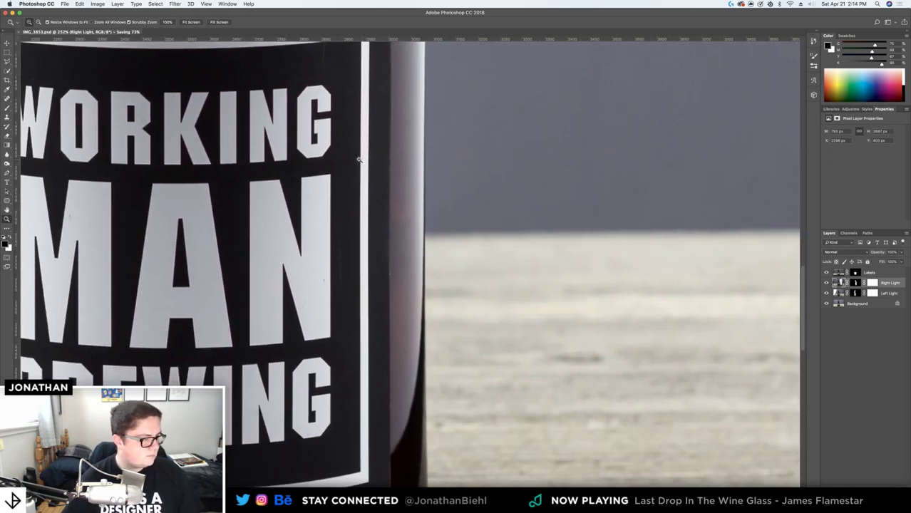
Try copying a rectangular strip of the bottle to the right of the label from the Right Light layer onto a new layer
scroll(376, 162, "up", 3)
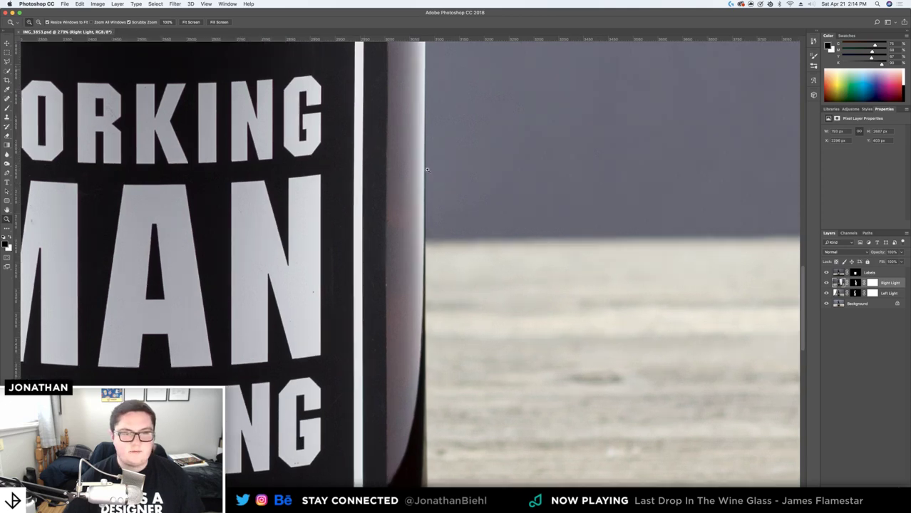
scroll(378, 200, "up", 1)
key("m")
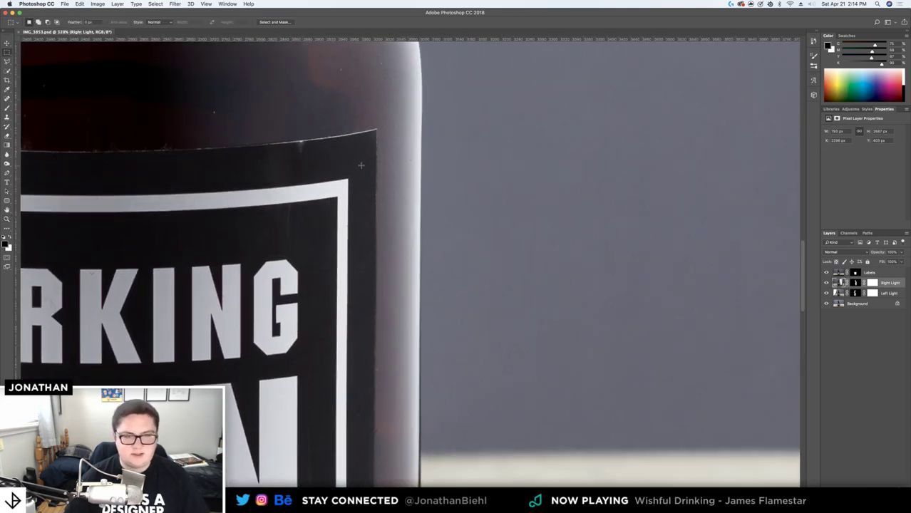
left_click_drag(378, 126, 421, 465)
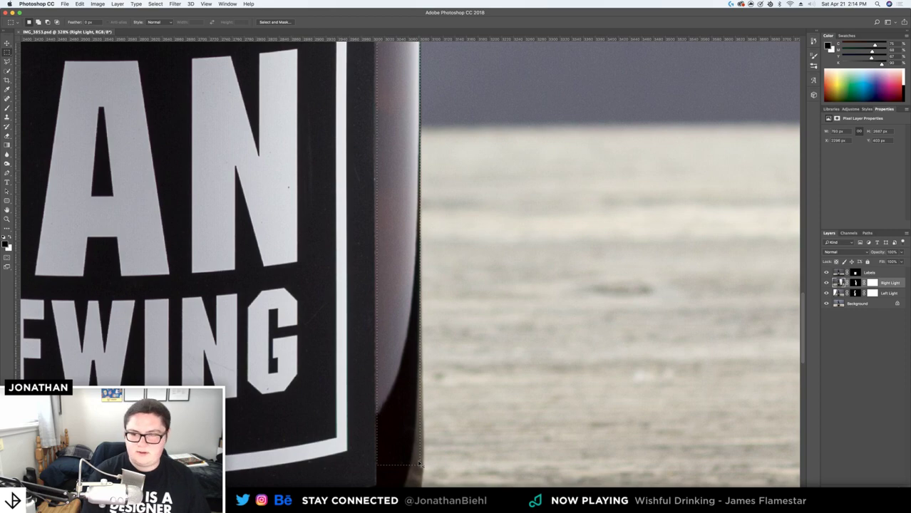
key("super+j")
Try moving the copied strip to the bottle's left edge beside the label and flipping it horizontally
key("z")
left_click_drag(425, 358, 371, 358)
left_click_drag(451, 284, 235, 265)
key("v")
left_click(80, 4)
mouse_move(136, 163)
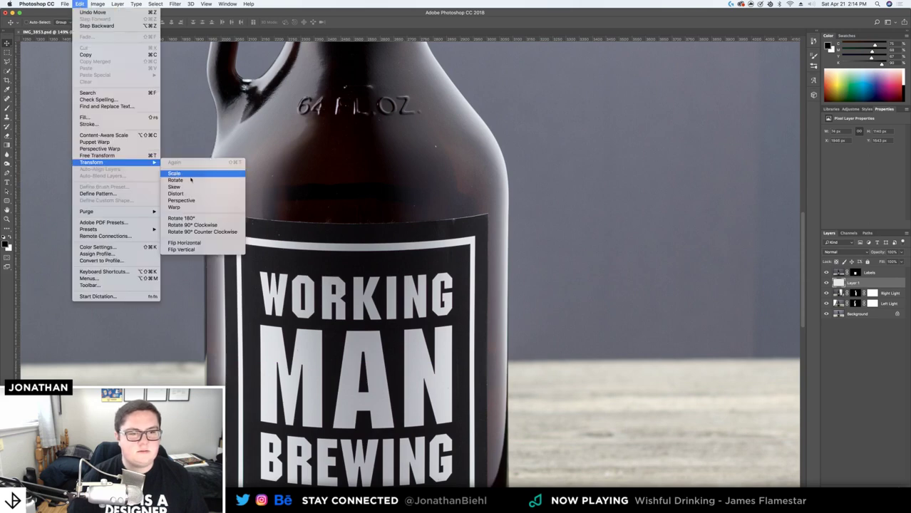
left_click(187, 244)
key("z")
left_click_drag(208, 245, 251, 197)
key("v")
scroll(254, 246, "down", 10)
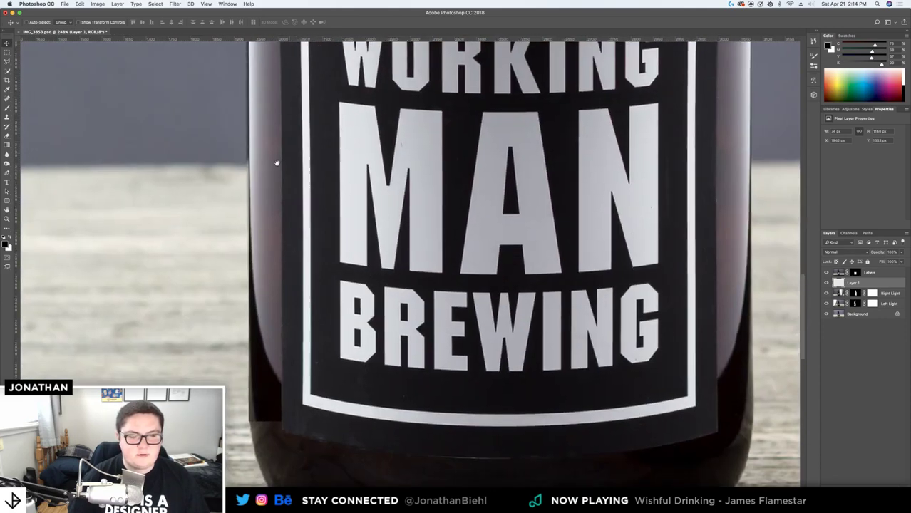
Try loading the Left Light mask as a selection for the strip, and make that mask active
key("z")
left_click_drag(260, 285, 228, 284)
left_click_drag(263, 258, 284, 367)
key("v")
left_click(857, 302, "super")
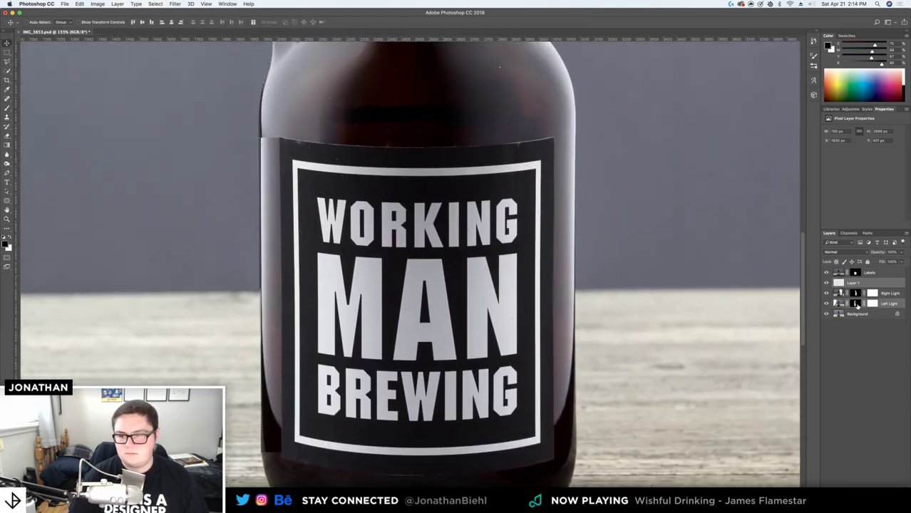
left_click(856, 304)
key("z")
left_click_drag(404, 324, 378, 319)
Undo the strip copy and the Left Light brushing, back to before that layer's vector mask was added
key("super+z")
key("alt+super+z")
key("alt+super+z")
key("alt+super+z")
key("alt+super+z")
key("alt+super+z")
key("alt+super+z")
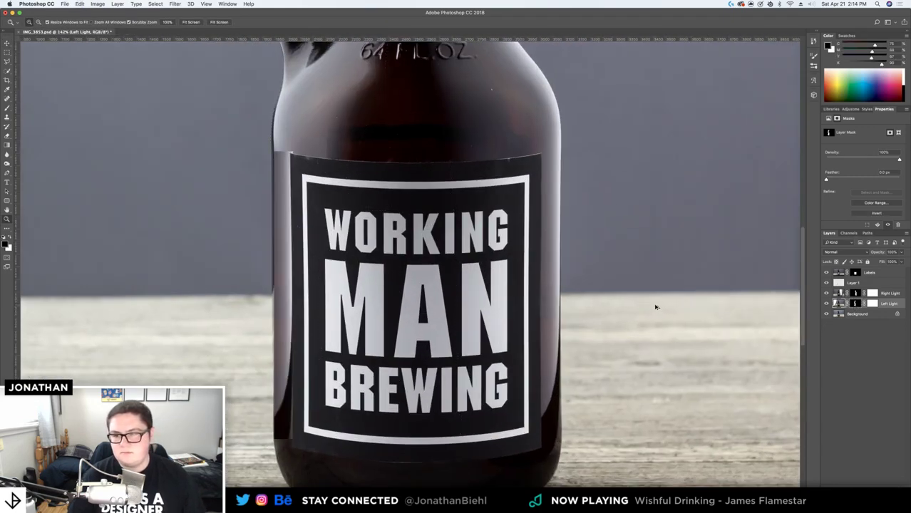
key("alt+super+z")
key("alt+super+z")
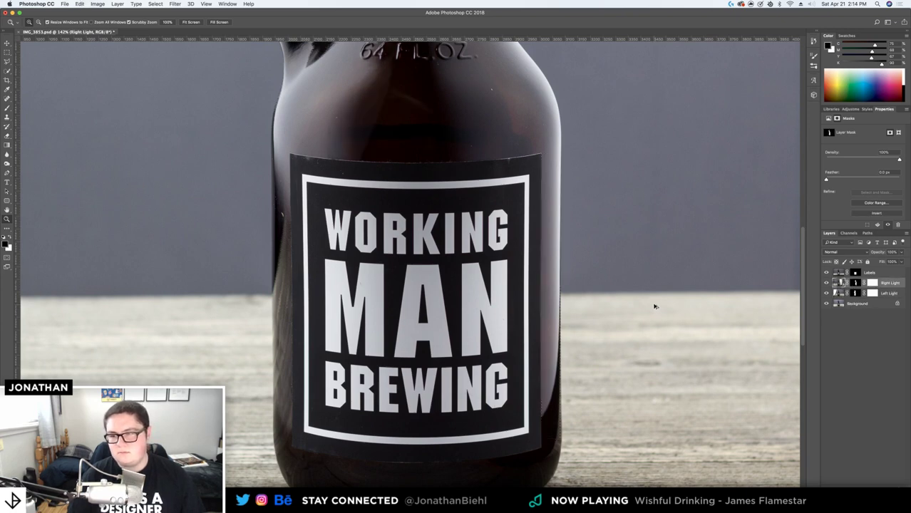
key("super+alt+z")
key("super+alt+z")
key("super+alt+z")
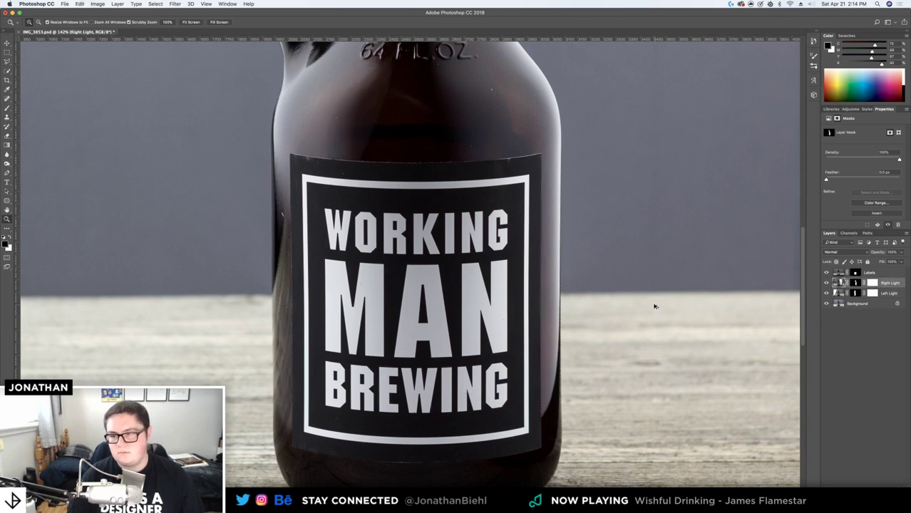
key("super+alt+z")
key("super+alt+z")
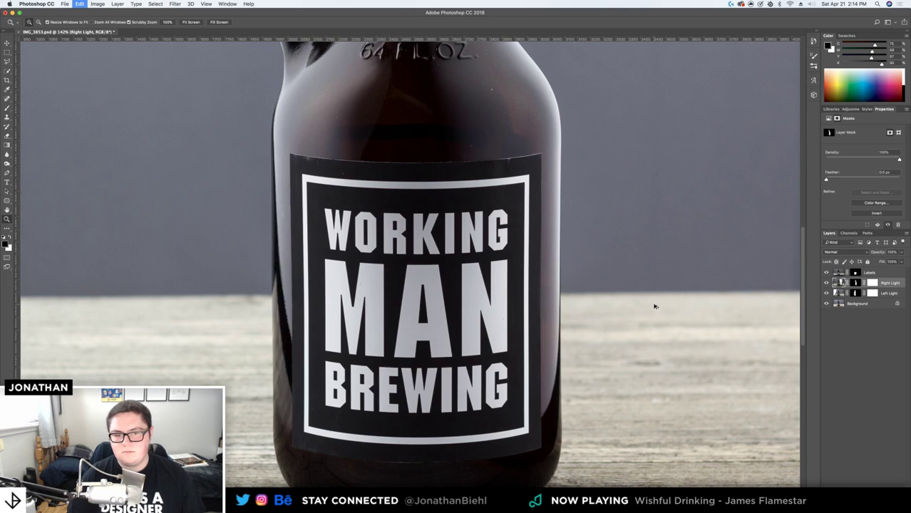
Copy a narrow rectangular strip of glass to the right of the label from the Right Light layer onto a new layer
left_click(848, 295)
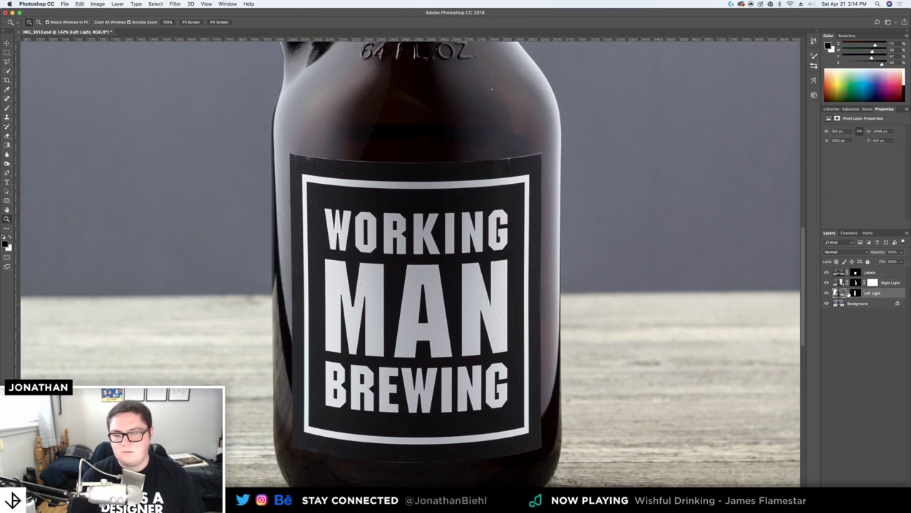
left_click(856, 294)
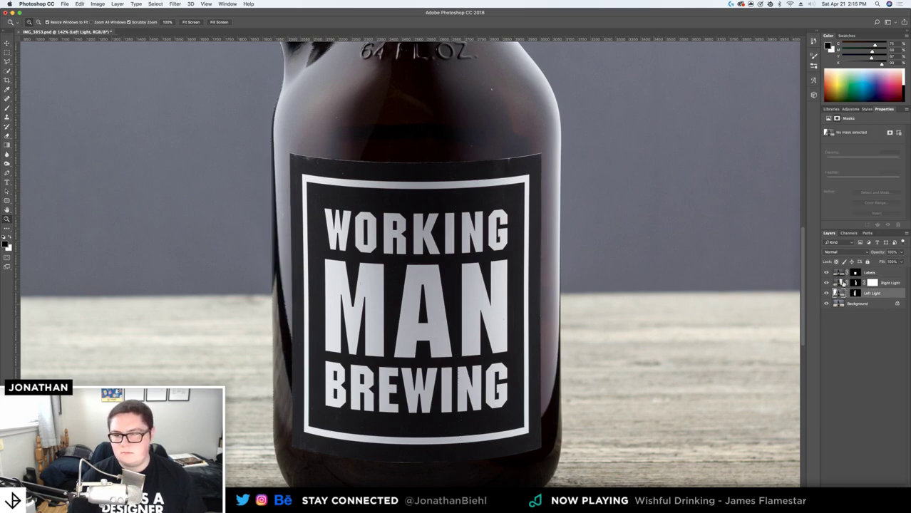
left_click(839, 284)
left_click_drag(543, 217, 520, 173)
key("m")
scroll(488, 70, "up", 2)
left_click_drag(475, 74, 508, 433)
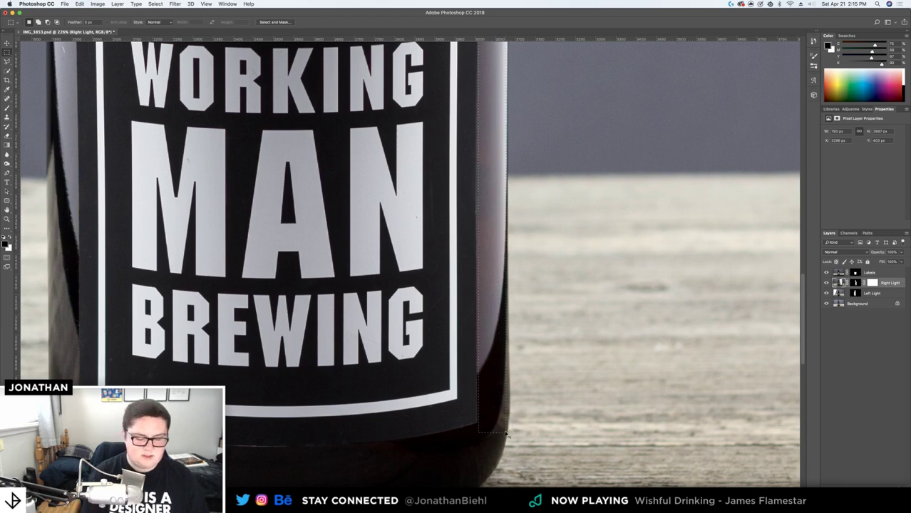
key("super+j")
Flip the copied glass strip horizontally
key("v")
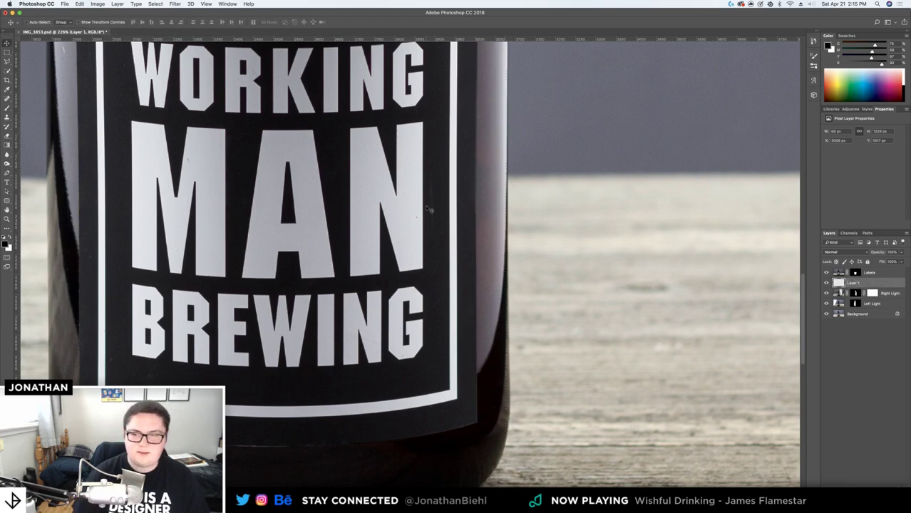
scroll(335, 138, "up", 4)
scroll(334, 138, "left", 4)
left_click(96, 4)
mouse_move(80, 4)
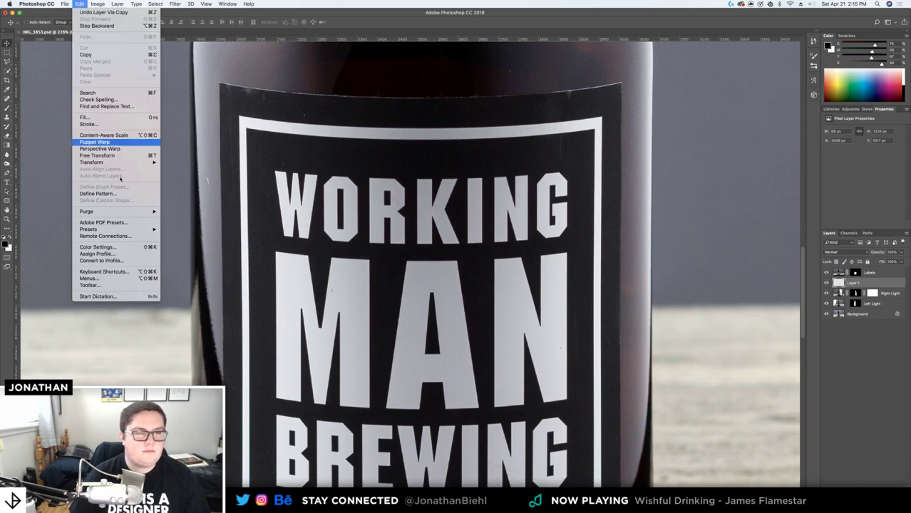
mouse_move(114, 163)
left_click(194, 242)
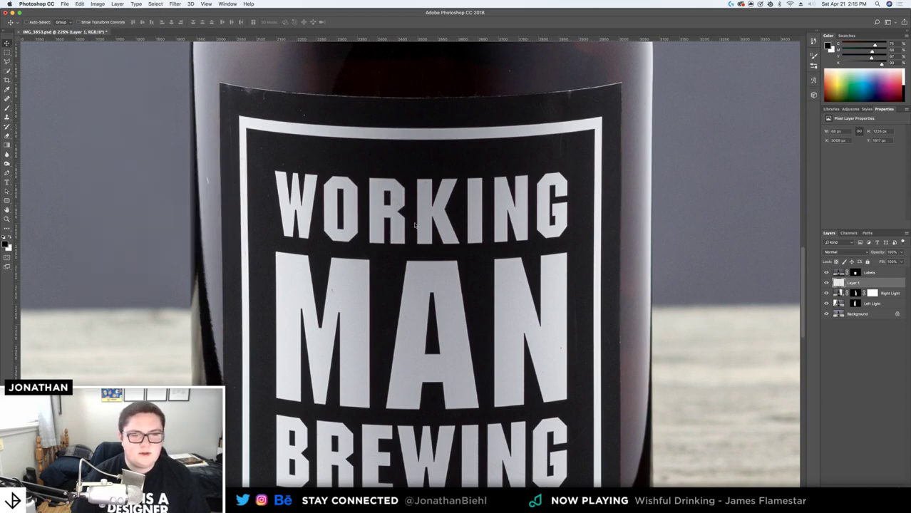
Move the flipped strip to the bottle's left edge beside the label and stretch it slightly outward to meet the edge
left_click_drag(630, 221, 204, 217)
key("super+t")
left_click_drag(194, 316, 190, 316)
key("Return")
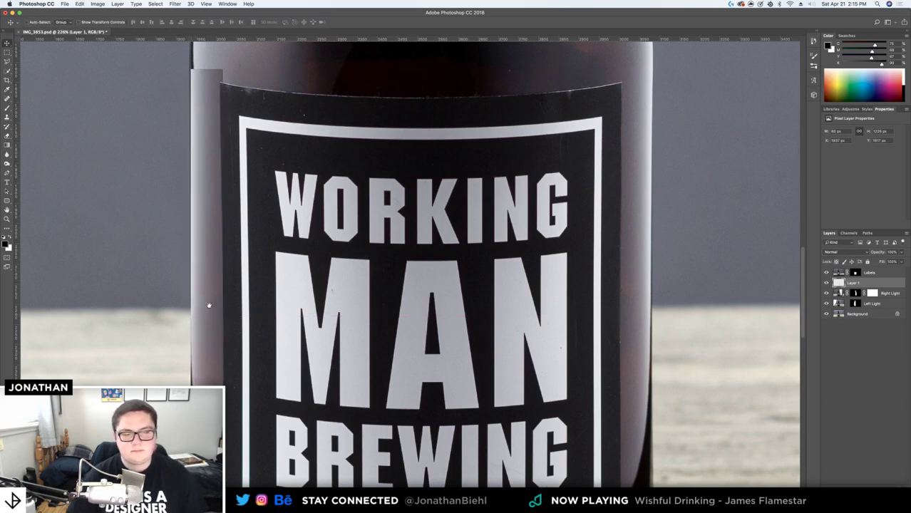
scroll(292, 255, "down", 5)
left_click_drag(281, 258, 260, 254)
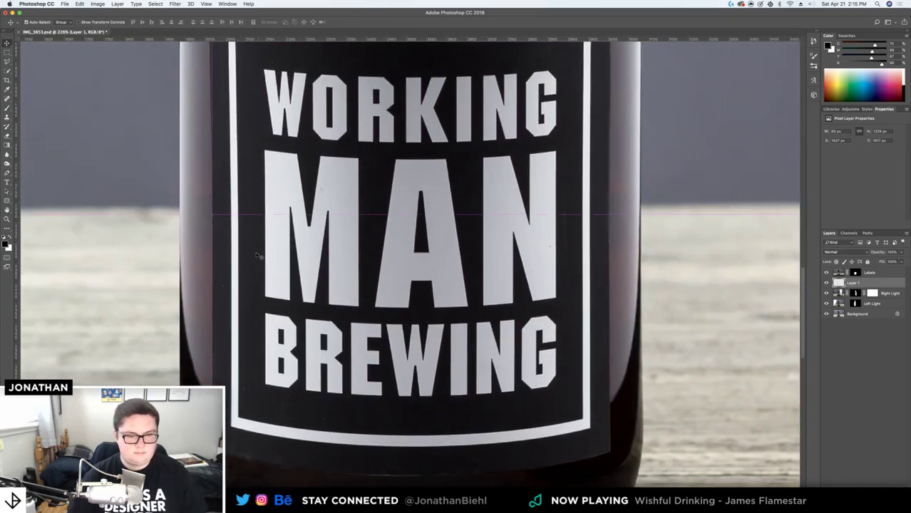
Load the Left Light mask as a selection and apply it as a layer mask to the strip on Layer 1
left_click(856, 304, "super")
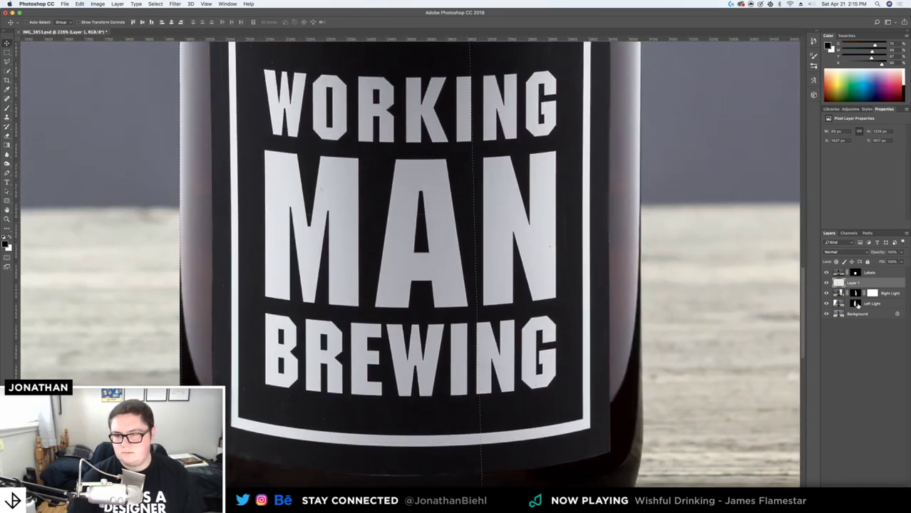
left_click(856, 504)
left_click(840, 284)
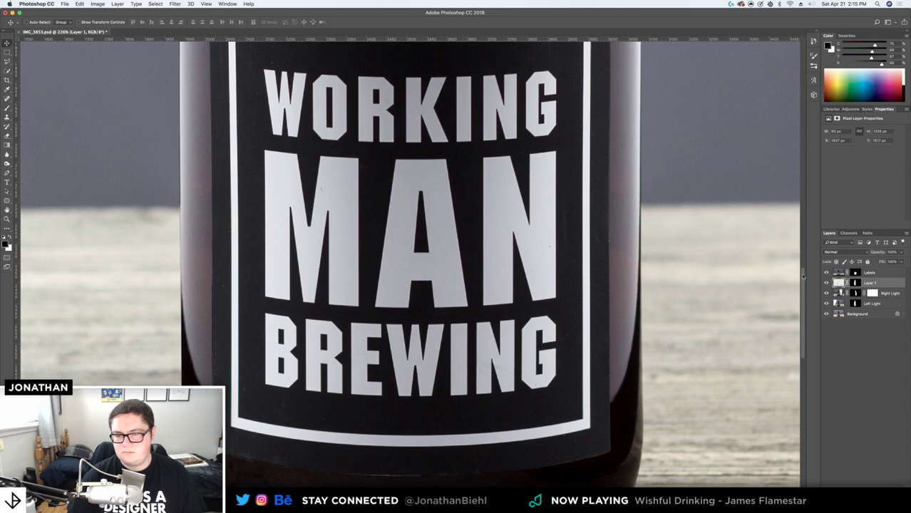
Choose the Eraser, add a vector mask to Layer 1 and make its layer mask active
key("e")
left_click_drag(258, 354, 357, 195)
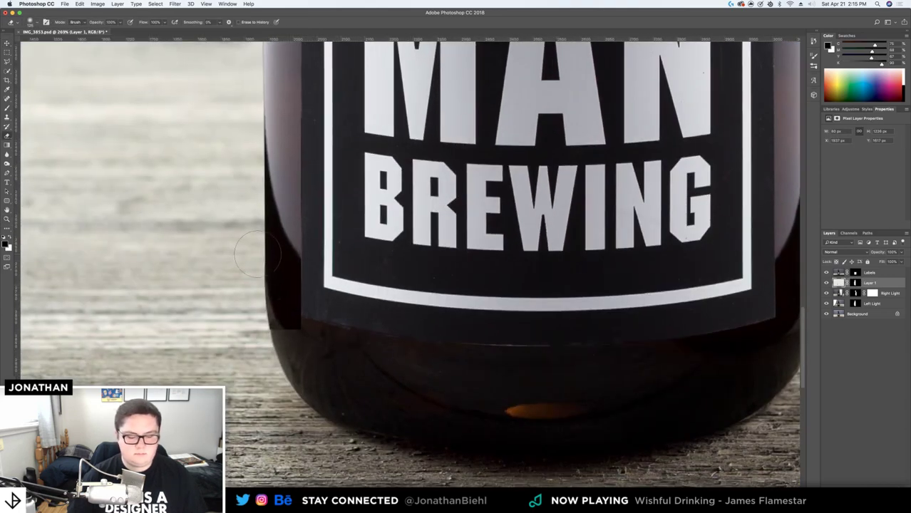
left_click(856, 283)
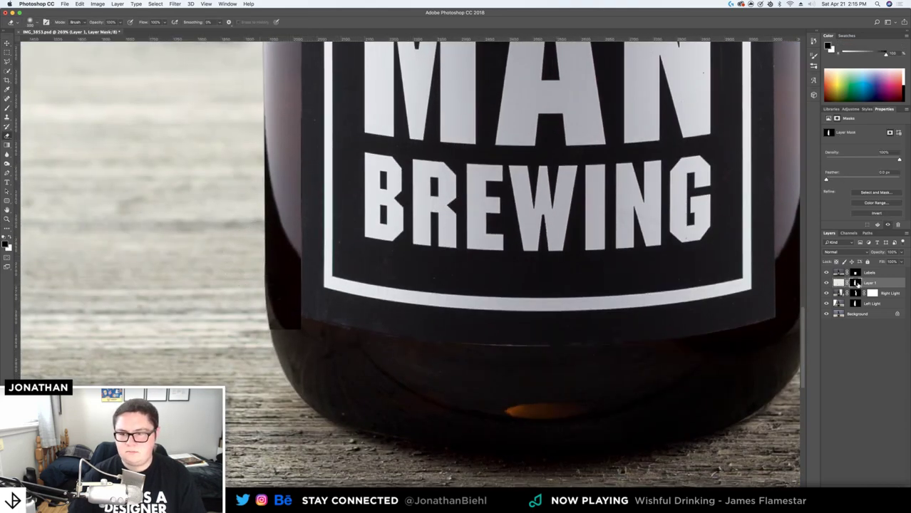
left_click(859, 509)
left_click(856, 283)
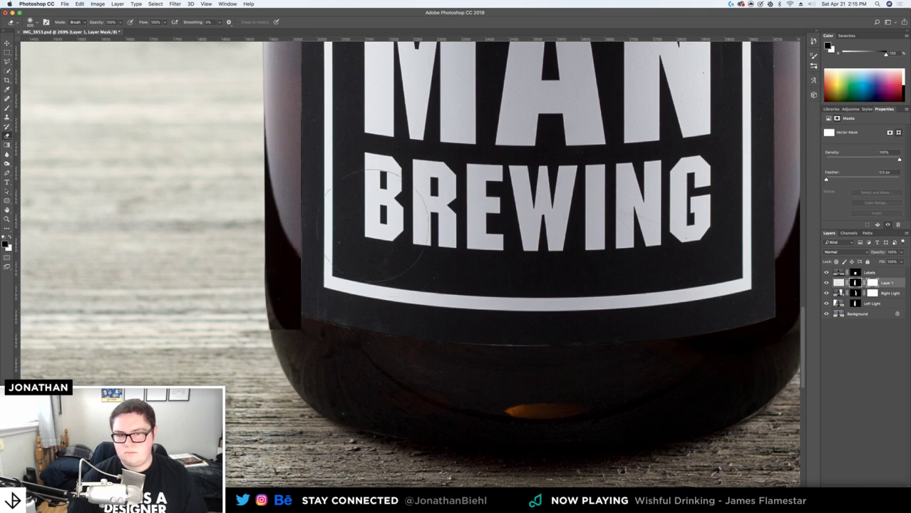
Hide the strip's lower end by erasing to black on the Layer 1 layer mask, blending it into the bottle's left edge
mouse_move(292, 321)
left_mouse_down()
mouse_move(301, 291)
mouse_move(289, 298)
mouse_move(288, 325)
left_mouse_up()
key("x")
left_click_drag(275, 283, 280, 243)
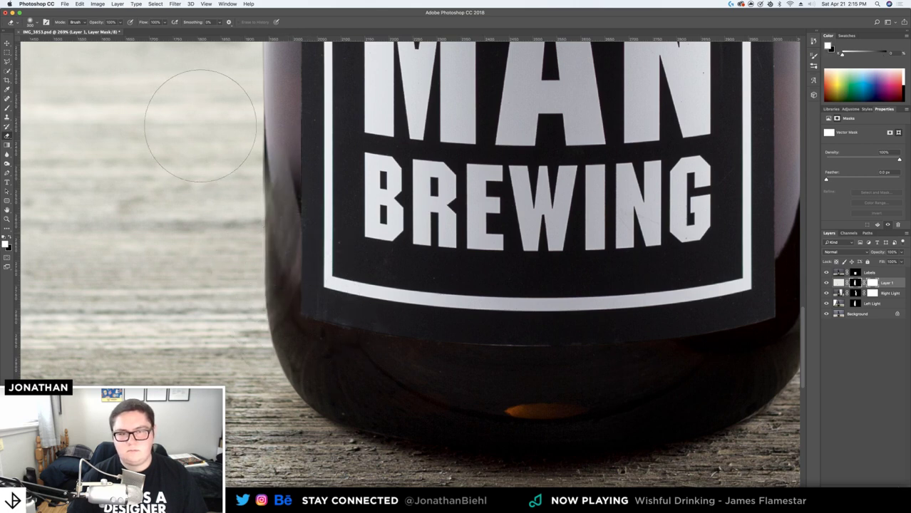
left_click_drag(217, 115, 218, 182)
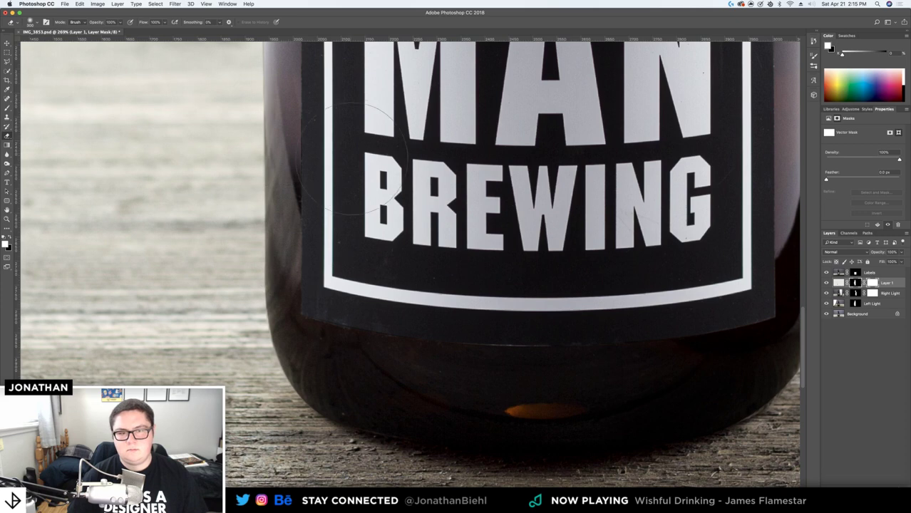
Try to blend the strip's ends into the bottle's left edge by erasing on the Layer 1 layer mask with a smaller brush
key("[")
key("[")
left_click(318, 128)
key("[")
key("[")
key("[")
key("[")
left_click(312, 172)
left_click_drag(355, 171, 427, 470)
left_click_drag(386, 178, 397, 241)
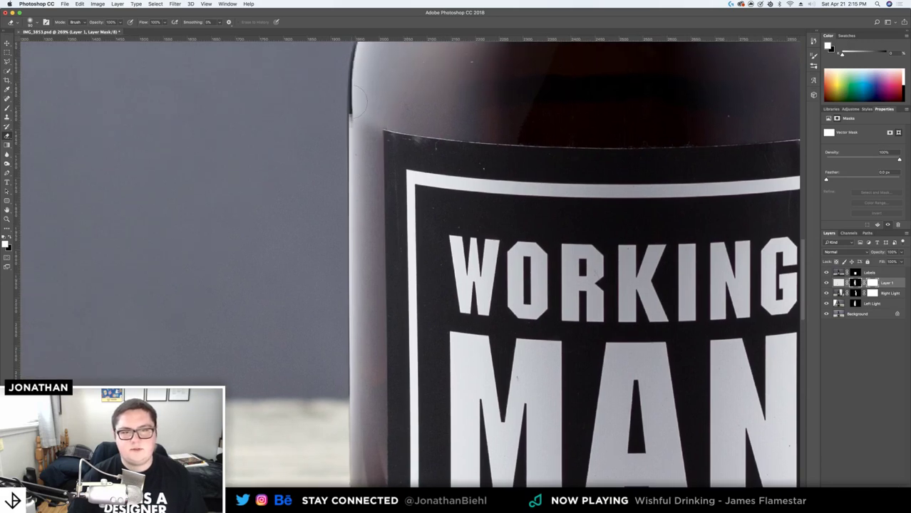
Examine the whole bottle and its lower left edge to judge how well the mirrored strip blends in
key("z")
left_click_drag(408, 120, 379, 122)
mouse_move(459, 176)
left_mouse_down()
mouse_move(398, 116)
mouse_move(391, 124)
left_mouse_up()
key("super+0")
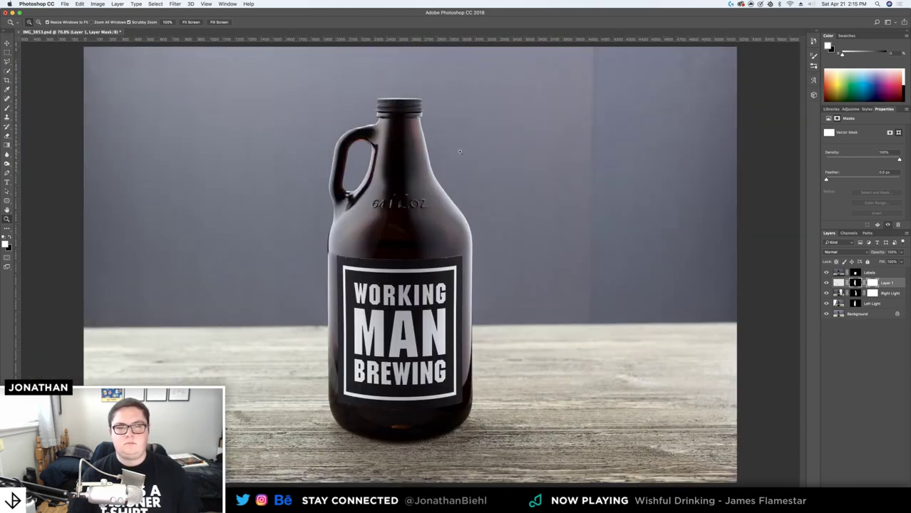
left_click_drag(343, 254, 367, 251)
left_click_drag(625, 266, 610, 267)
left_click_drag(497, 393, 483, 187)
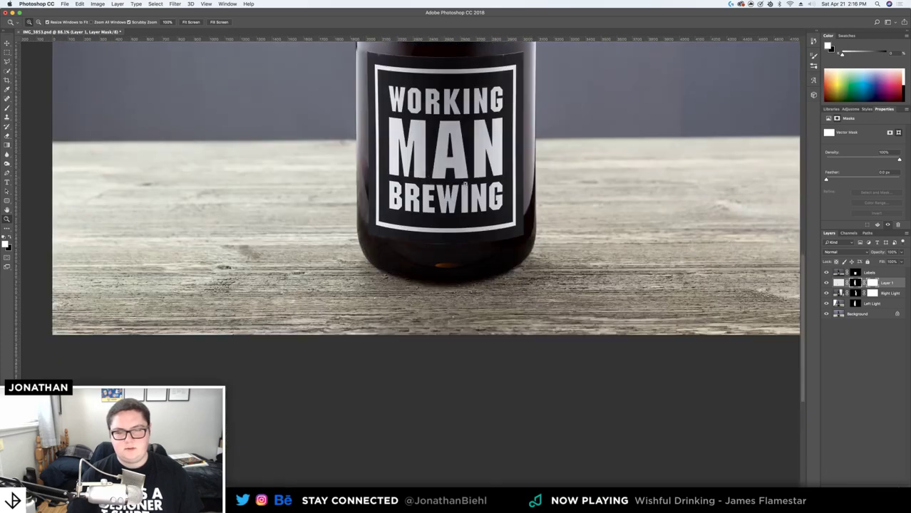
scroll(413, 164, "up", 3)
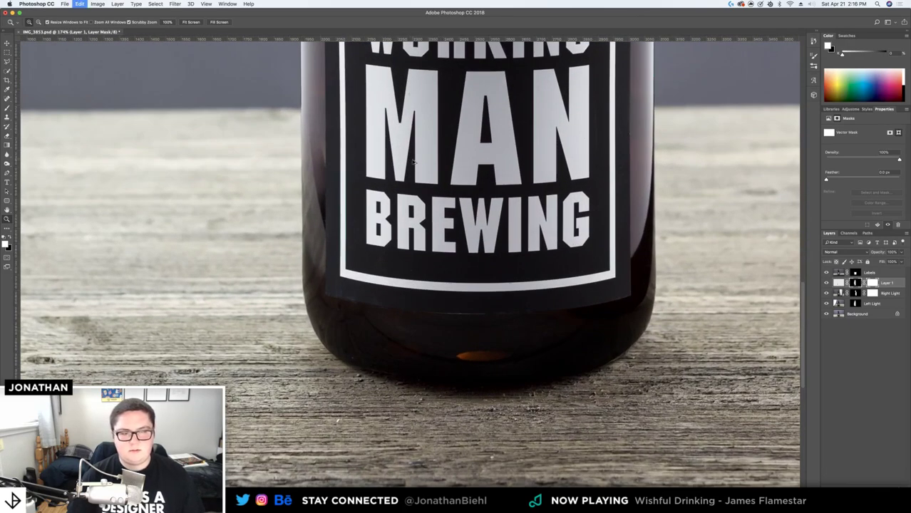
Undo the last eraser strokes on the Layer 1 layer mask
key("super+z")
key("alt+super+z")
key("alt+super+z")
Paint on the Layer 1 layer mask with the Brush to blend the strip's lower end into the bottle's lower left edge
key("b")
key("x")
key("x")
key("x")
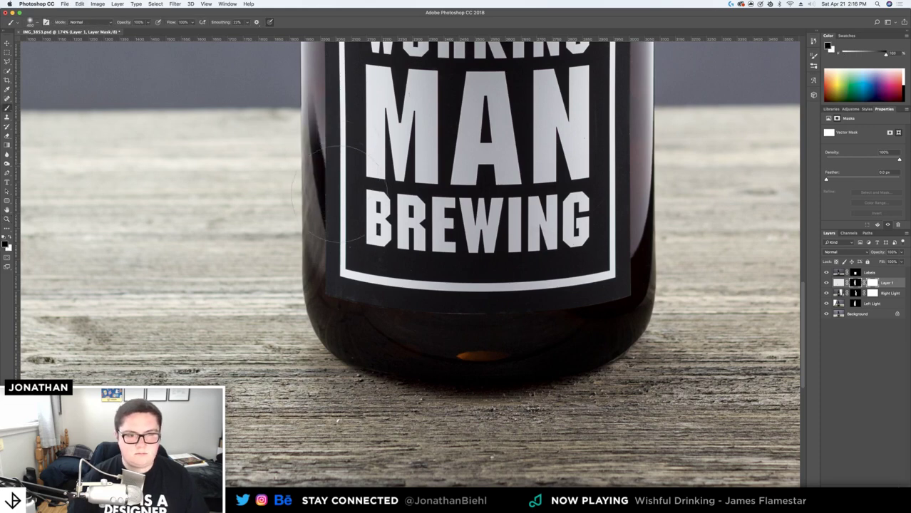
mouse_move(328, 131)
left_mouse_down()
mouse_move(331, 217)
mouse_move(326, 120)
mouse_move(334, 305)
left_mouse_up()
key("x")
key("z")
mouse_move(284, 250)
left_mouse_down()
mouse_move(314, 250)
mouse_move(287, 249)
mouse_move(306, 244)
mouse_move(317, 256)
left_mouse_up()
key("b")
key("x")
left_click_drag(316, 300, 321, 312)
key("bracketleft")
key("bracketleft")
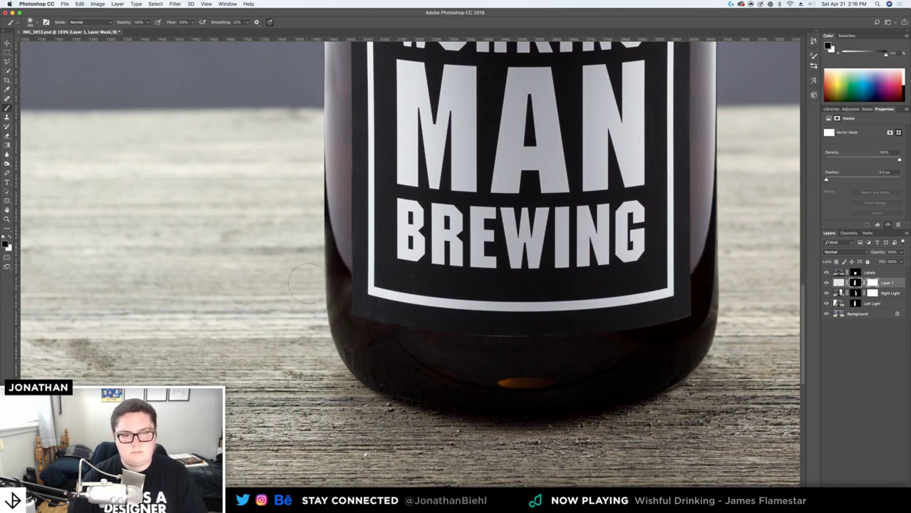
Load the Left Light mask as a selection and make Layer 1's image content active
left_click(855, 305, "super")
left_click(856, 283)
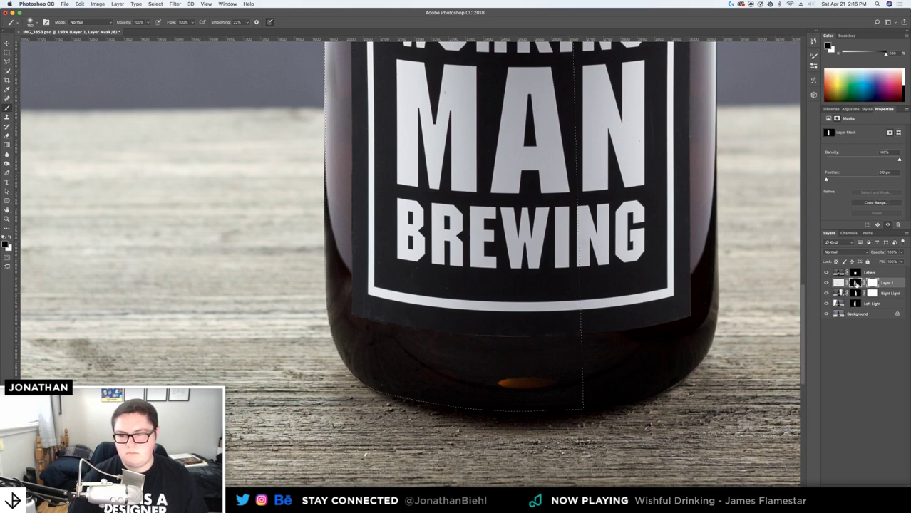
left_click(840, 283)
double_click(842, 284)
key("Escape")
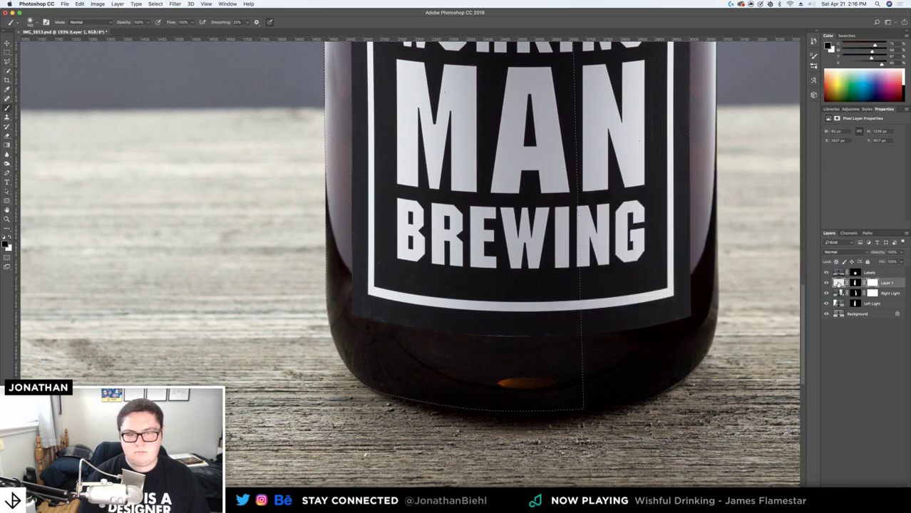
Erase the strip's hard upper end directly on Layer 1's pixels, blending it into the glass above the label's left corner
key("z")
left_click_drag(434, 143, 412, 148)
key("v")
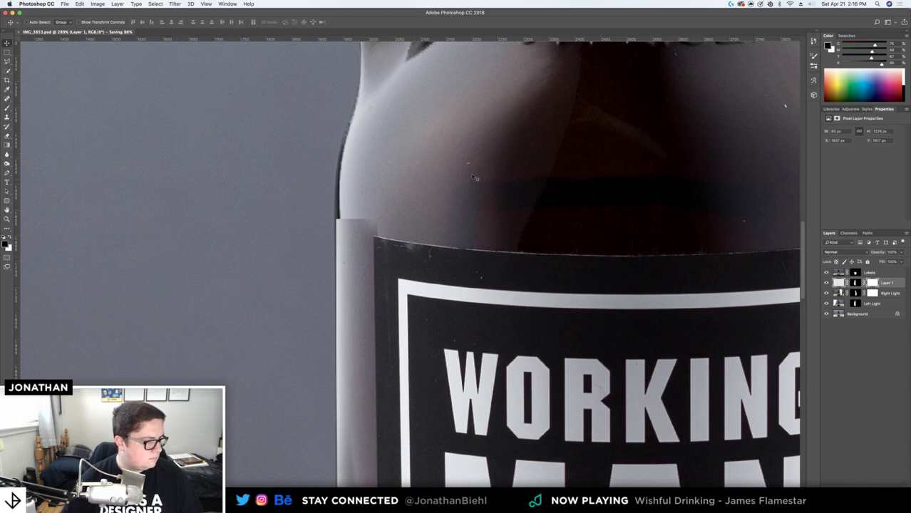
key("z")
left_click_drag(405, 283, 425, 280)
mouse_move(330, 193)
left_mouse_down()
mouse_move(632, 234)
mouse_move(513, 235)
mouse_move(524, 226)
mouse_move(332, 197)
left_mouse_up()
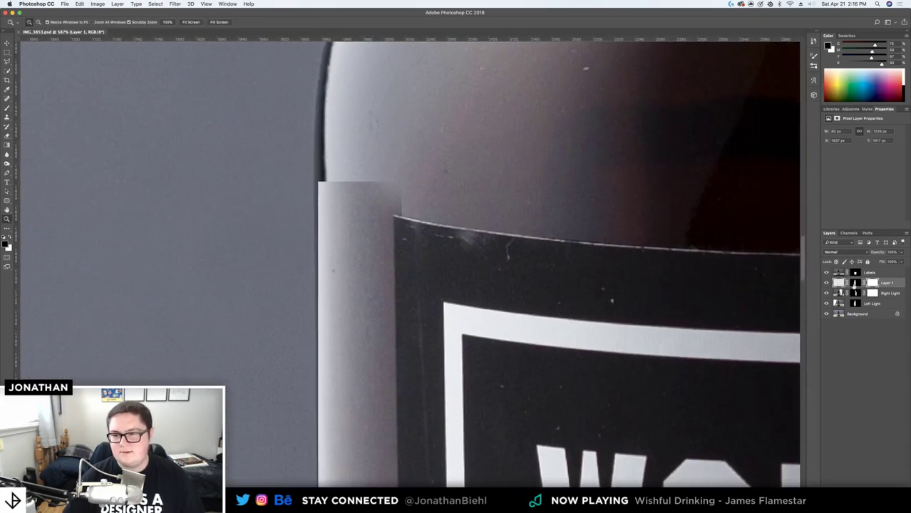
left_click(856, 283)
left_click(840, 283)
key("e")
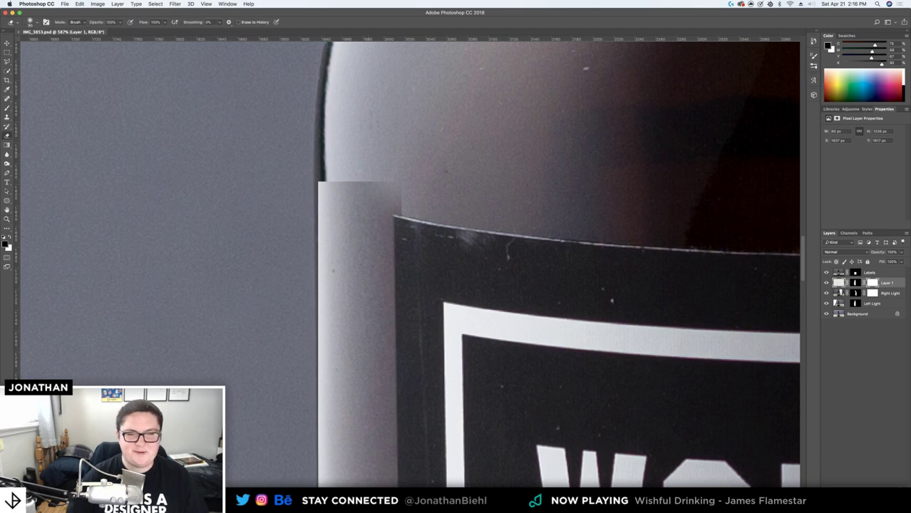
mouse_move(426, 196)
left_mouse_down()
mouse_move(361, 196)
mouse_move(366, 159)
left_mouse_up()
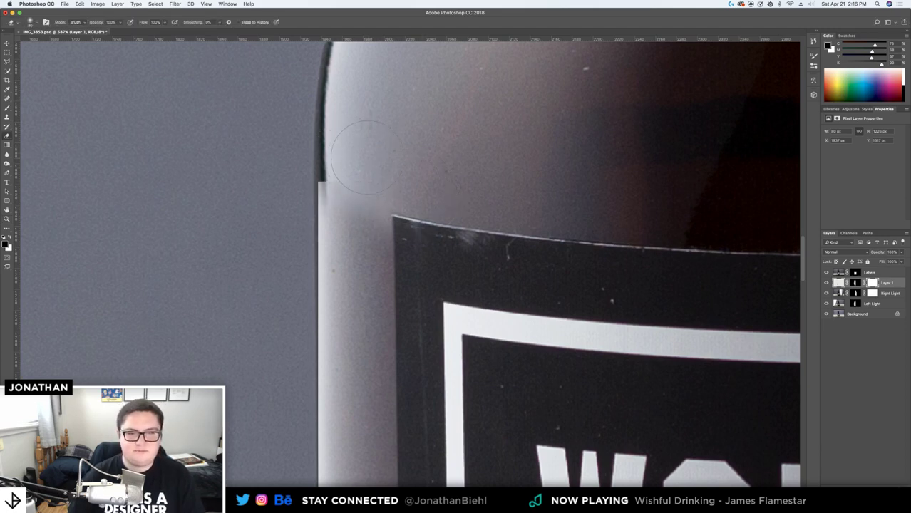
Compare the bottle's left edge with Layer 1 hidden and shown
key("l")
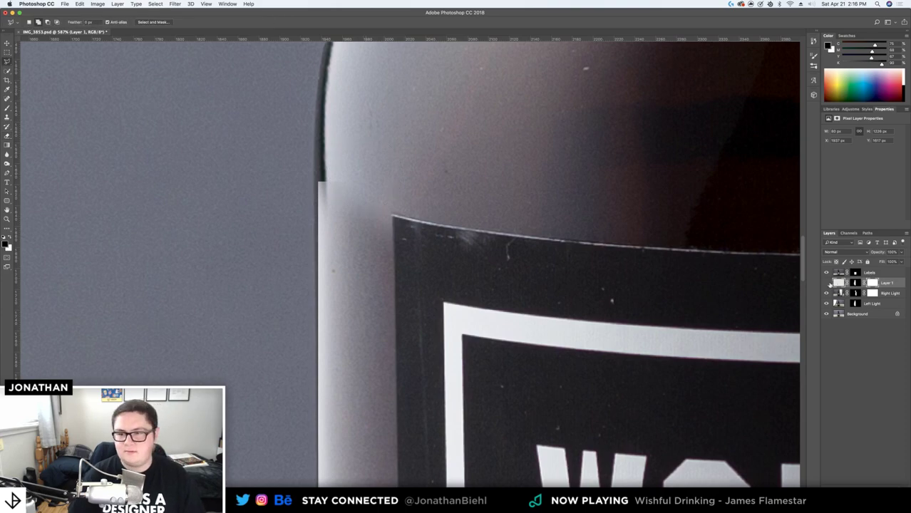
left_click(828, 284)
key("z")
left_click_drag(527, 269, 594, 269)
left_click_drag(656, 255, 628, 257)
left_click(828, 284)
left_click_drag(511, 245, 482, 192)
left_click(825, 283)
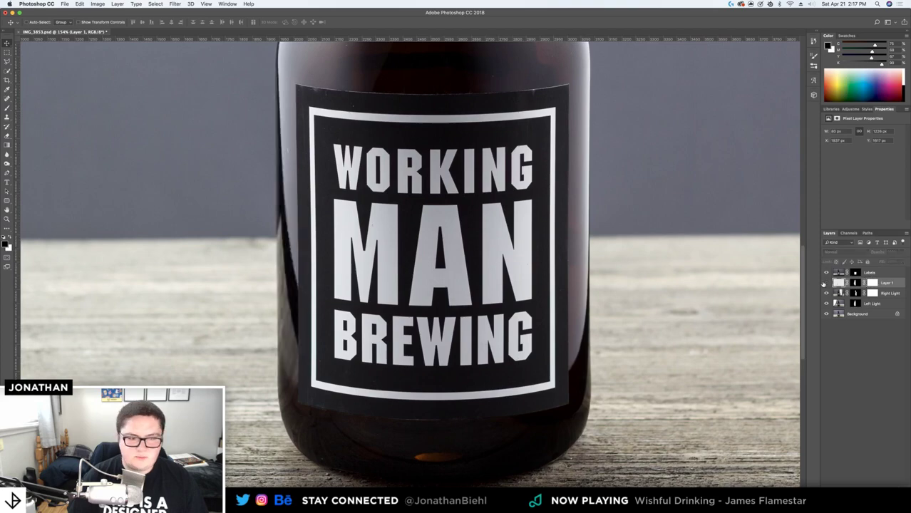
left_click(826, 283)
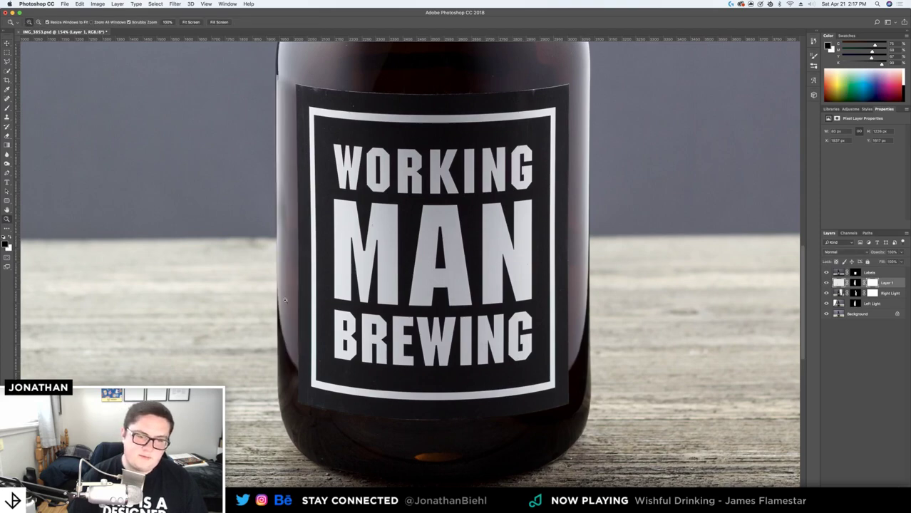
Try to trace the bottle's left edge beside the label with the Pen tool
key("z")
left_click_drag(286, 305, 371, 293)
left_click_drag(255, 329, 286, 321)
key("p")
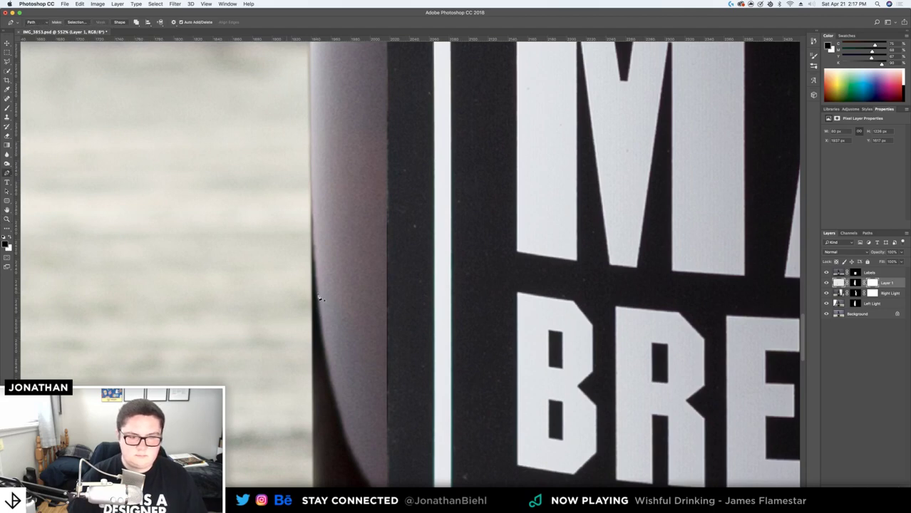
left_click_drag(313, 204, 315, 108)
key("super+z")
left_click_drag(314, 152, 298, 316)
left_click_drag(306, 108, 297, 92)
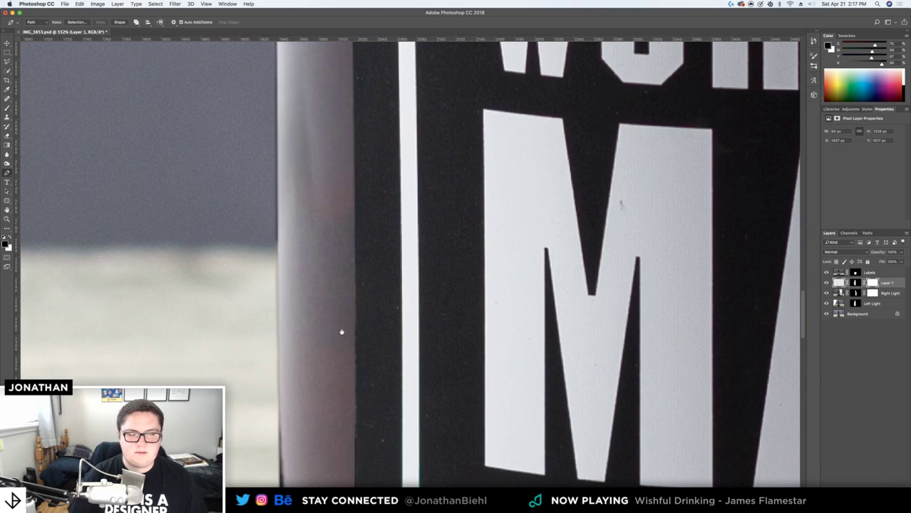
left_click_drag(343, 334, 332, 171)
With the Layer 1 layer mask active, try to trace the bottle's left edge with the Pen tool and make a selection
left_click(859, 284)
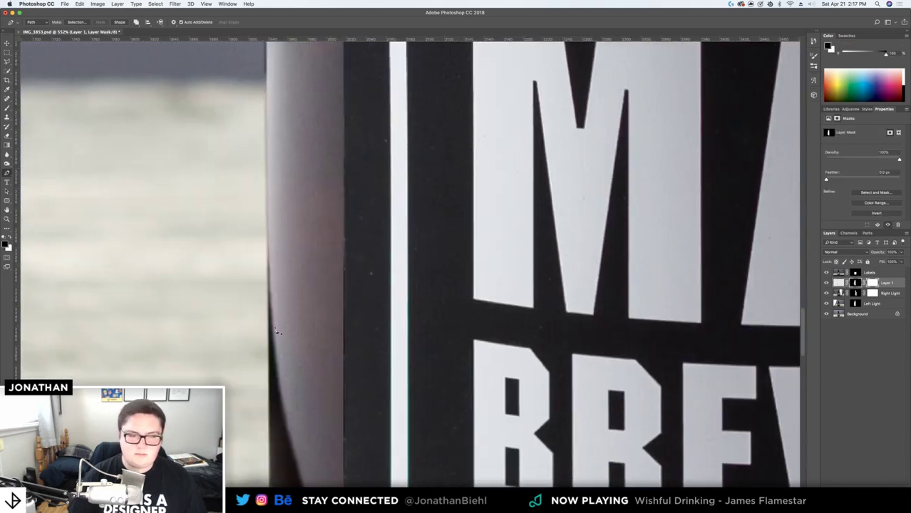
left_click(273, 203)
key("super+z")
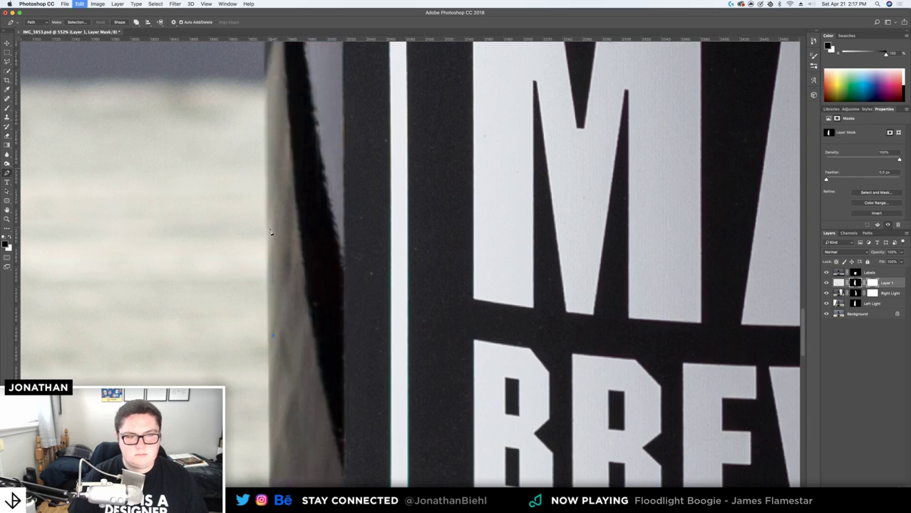
left_click_drag(271, 229, 271, 219)
left_click_drag(270, 178, 271, 172)
key("super+z")
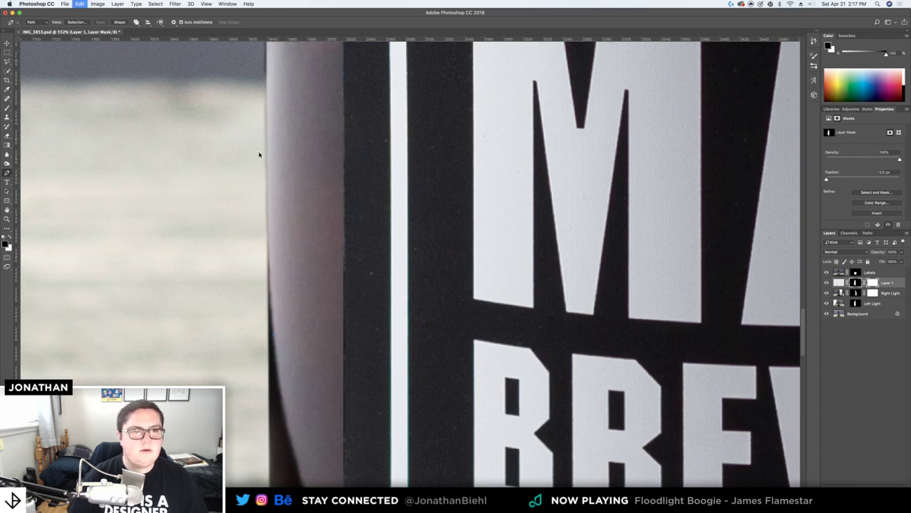
left_click(87, 23)
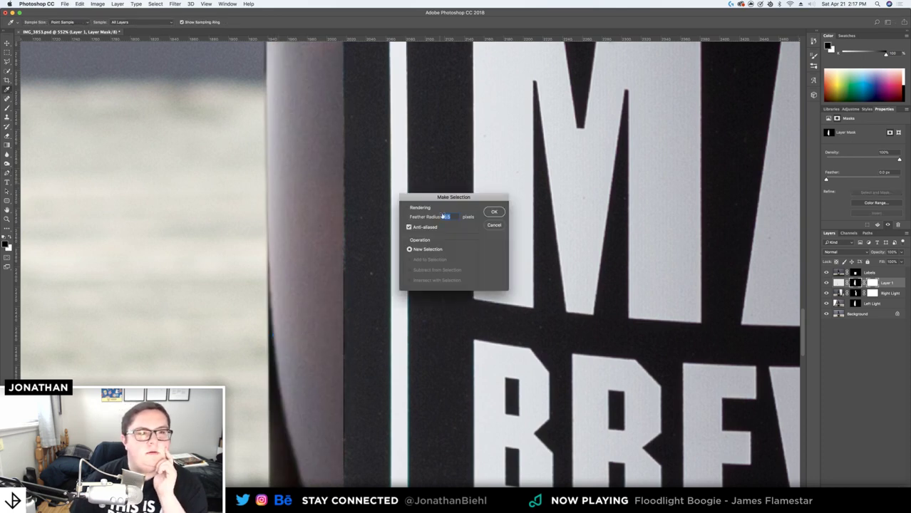
left_click(494, 211)
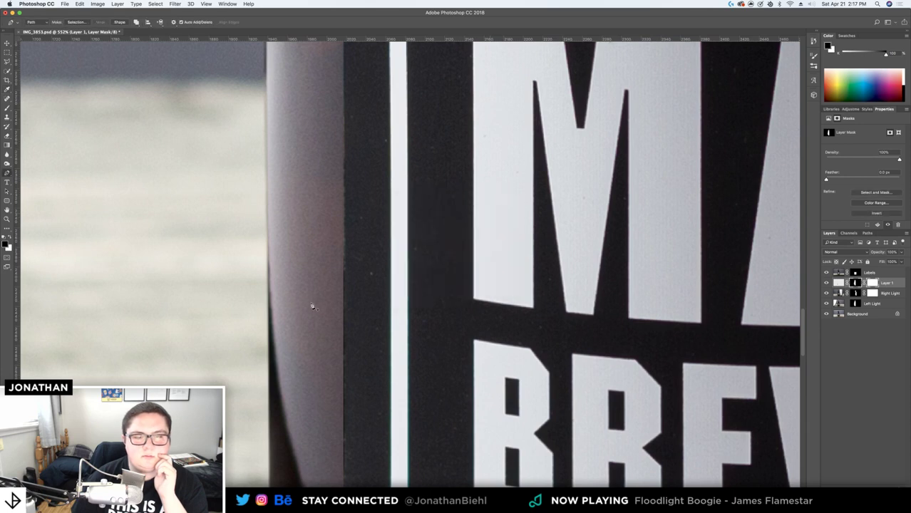
left_click_drag(271, 135, 299, 235)
key("super+z")
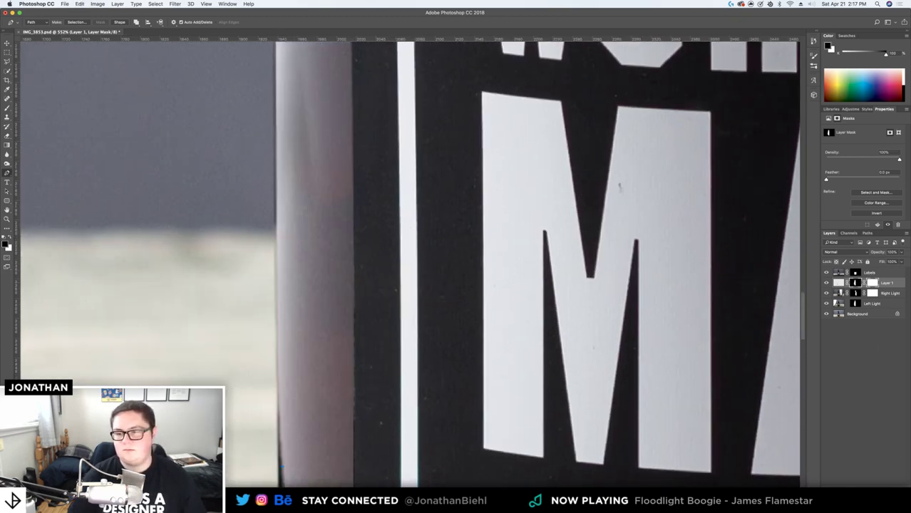
Delete the Layer 1 layer mask without applying it, and undo the deletion
key("BackSpace")
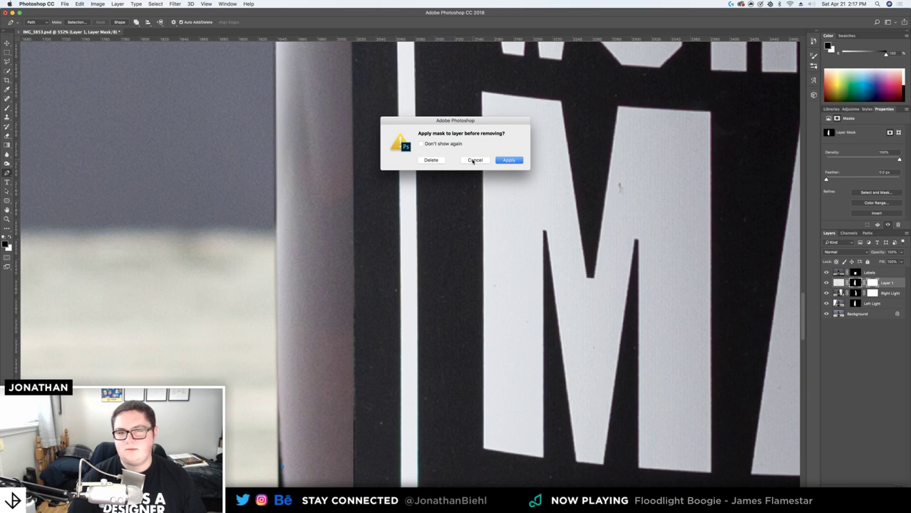
left_click(440, 162)
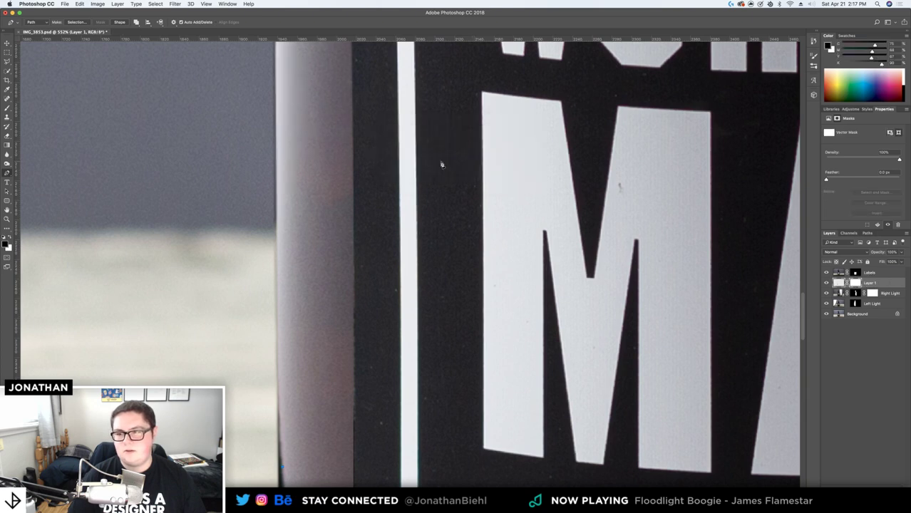
key("super+z")
Delete the vector mask from Layer 1
right_click(873, 280)
left_click(882, 283)
left_click(874, 282)
right_click(875, 281)
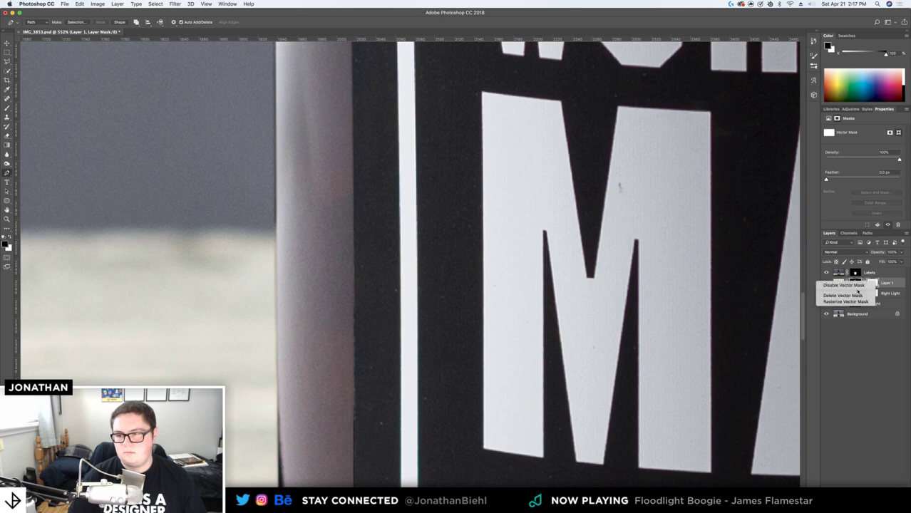
left_click(856, 294)
With Layer 1's pixels active, draw a closed pen path around the strip's outer overhang along the bottle's left edge
scroll(385, 356, "down", 5)
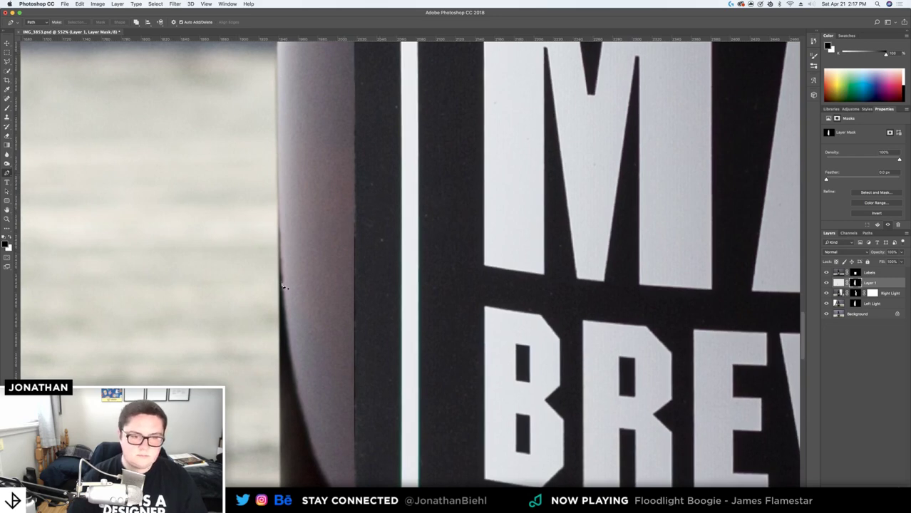
left_click(838, 284)
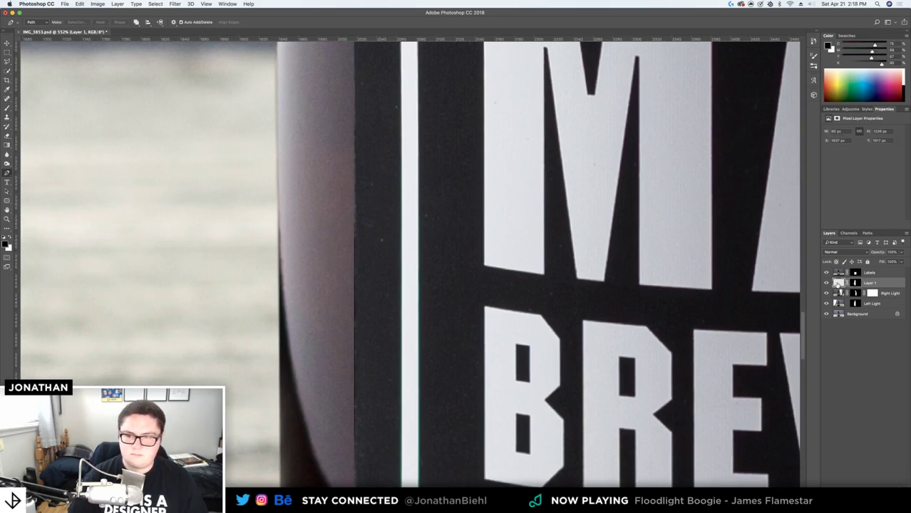
left_click(284, 303)
left_click(283, 145)
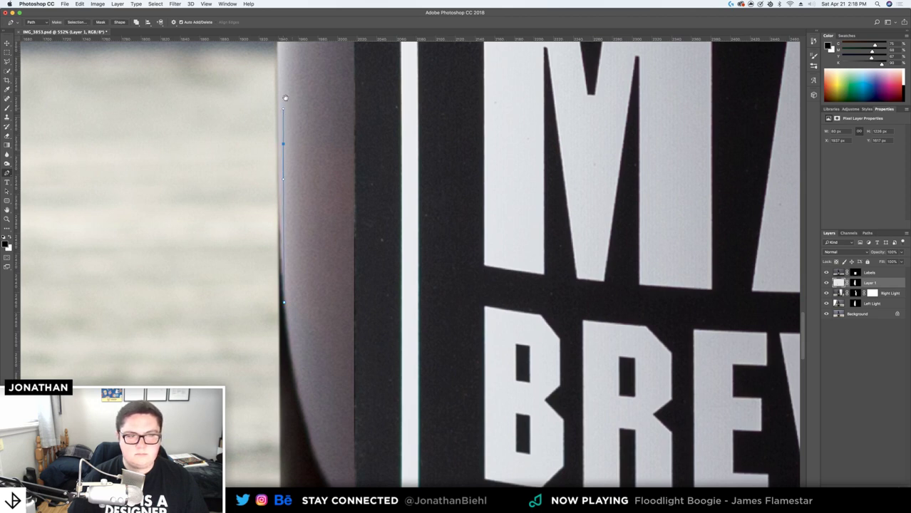
scroll(284, 103, "up", 15)
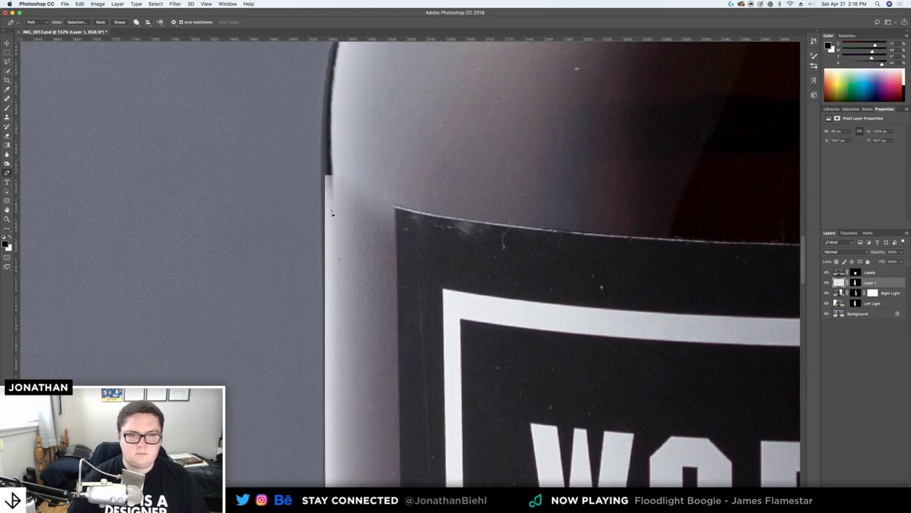
left_click(331, 171)
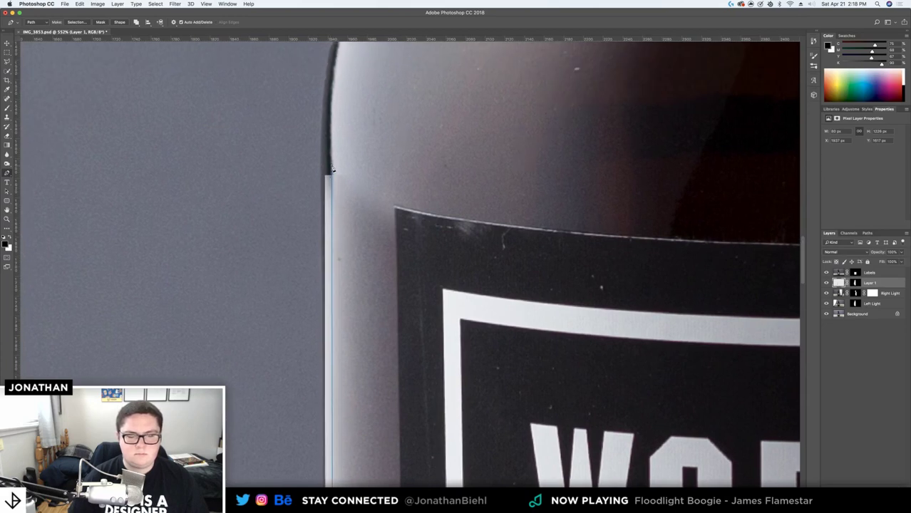
left_click(258, 236)
scroll(258, 307, "down", 15)
left_click(296, 286)
left_click(333, 353)
left_click(354, 352)
Turn the closed path into a new selection, delete the strip's overhang from Layer 1, make its layer mask active and deselect
right_click(348, 274)
left_click(361, 285)
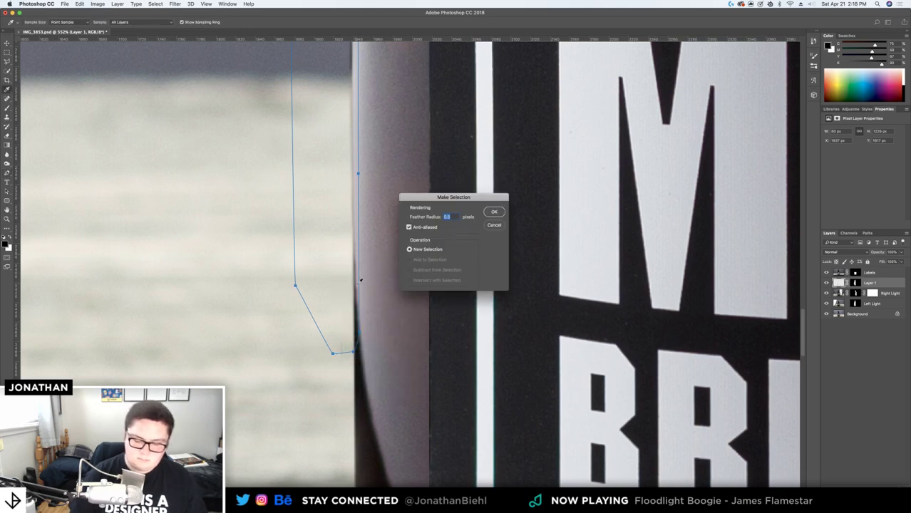
key("Return")
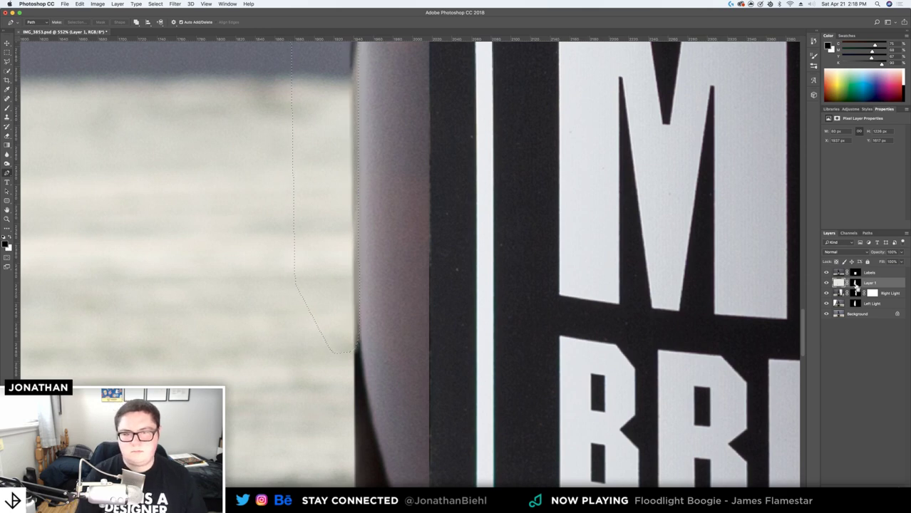
key("BackSpace")
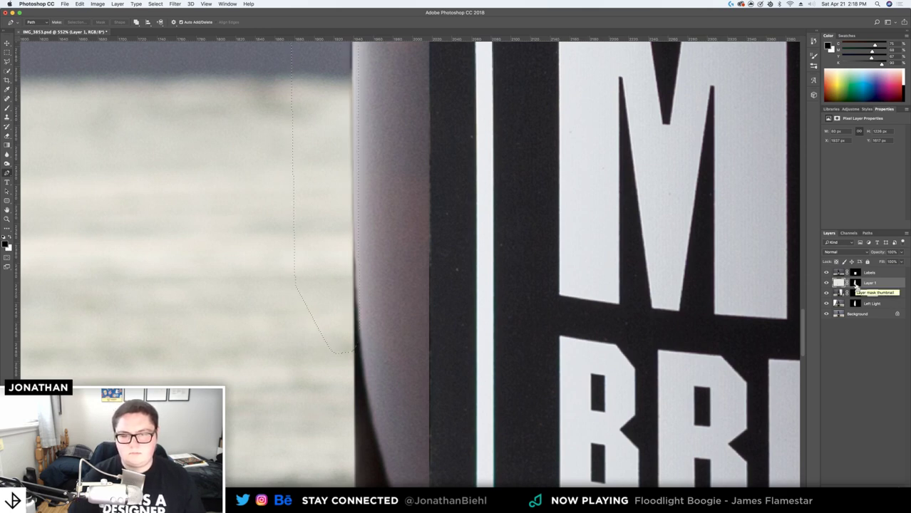
left_click(856, 284)
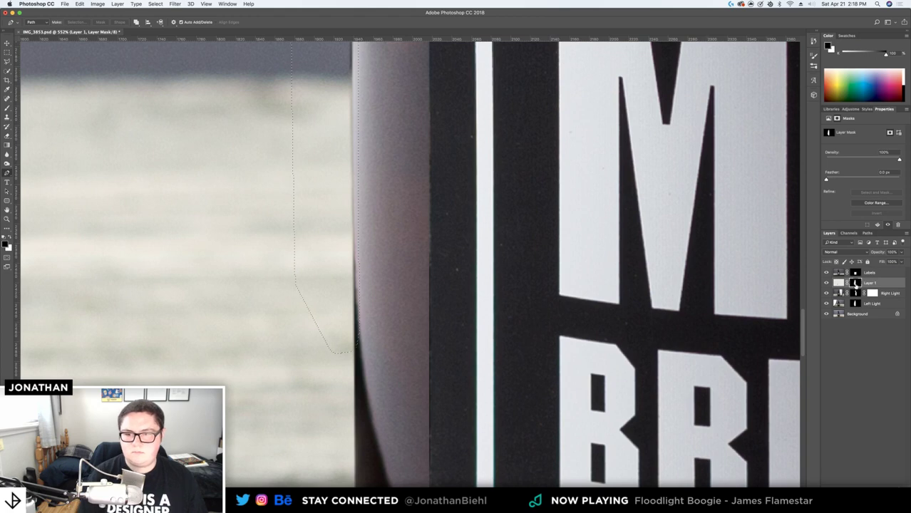
key("super+d")
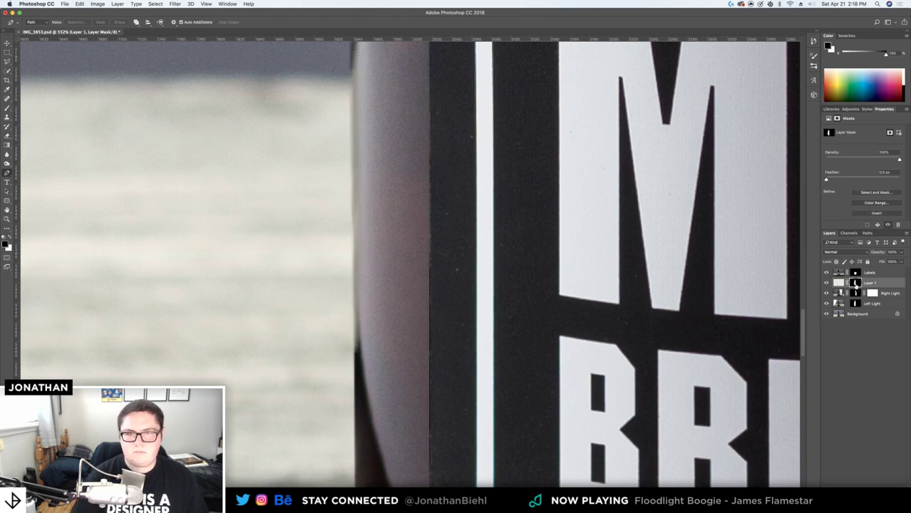
Paint white on the Layer 1 mask along the bottle's left edge with a smaller brush
key("z")
left_click_drag(410, 262, 413, 285)
key("v")
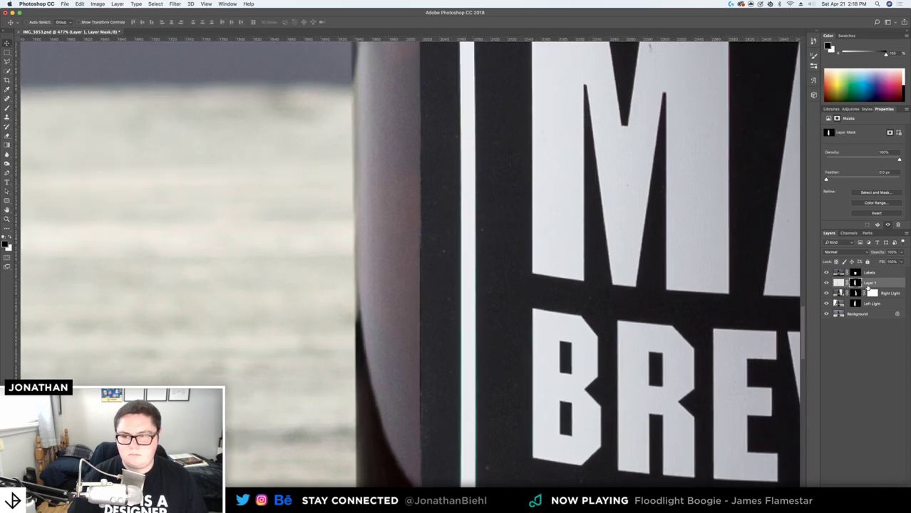
key("b")
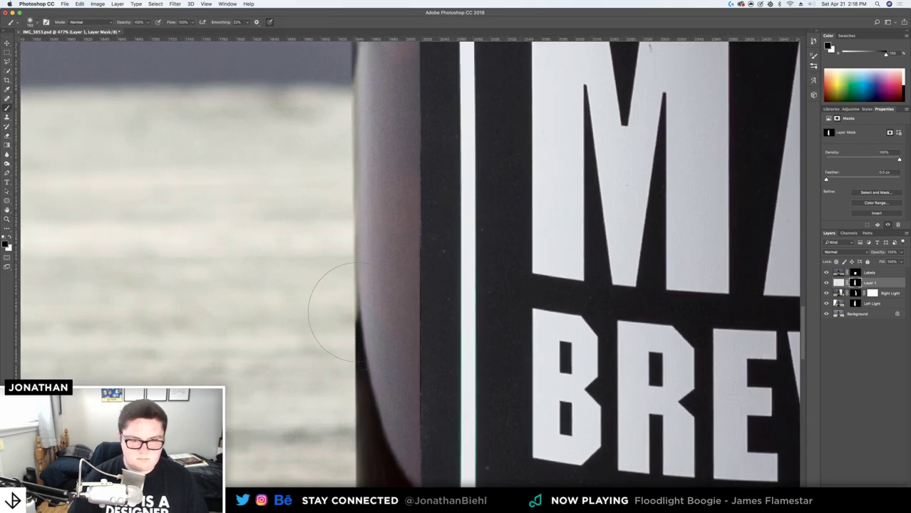
key("x")
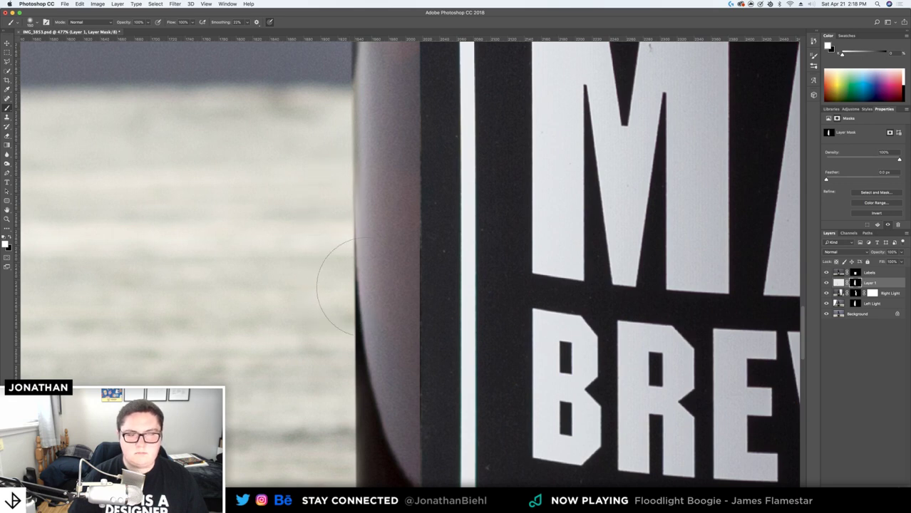
key("[")
mouse_move(385, 179)
left_mouse_down()
mouse_move(380, 156)
mouse_move(378, 203)
mouse_move(380, 101)
left_mouse_up()
Compare the whole bottle with Layer 1 hidden and shown
key("z")
left_click_drag(404, 168, 372, 284)
key("ctrl+0")
key("v")
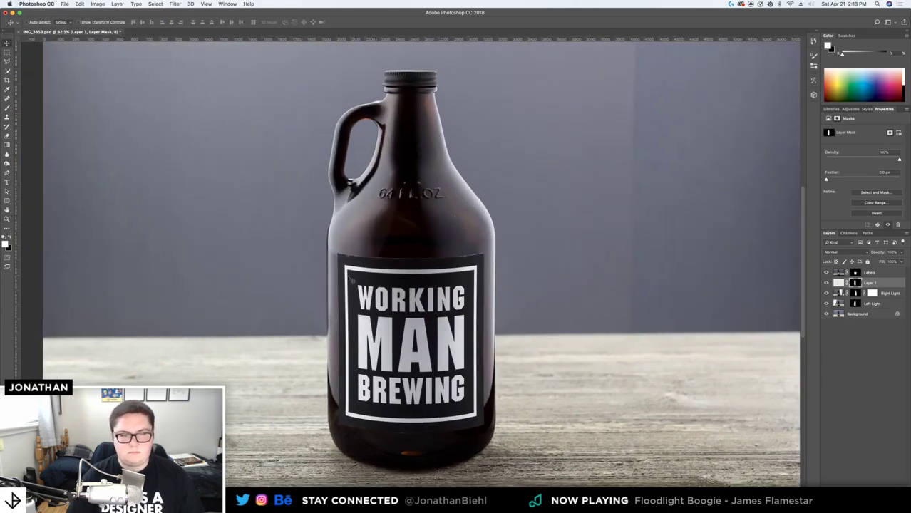
left_click(826, 283)
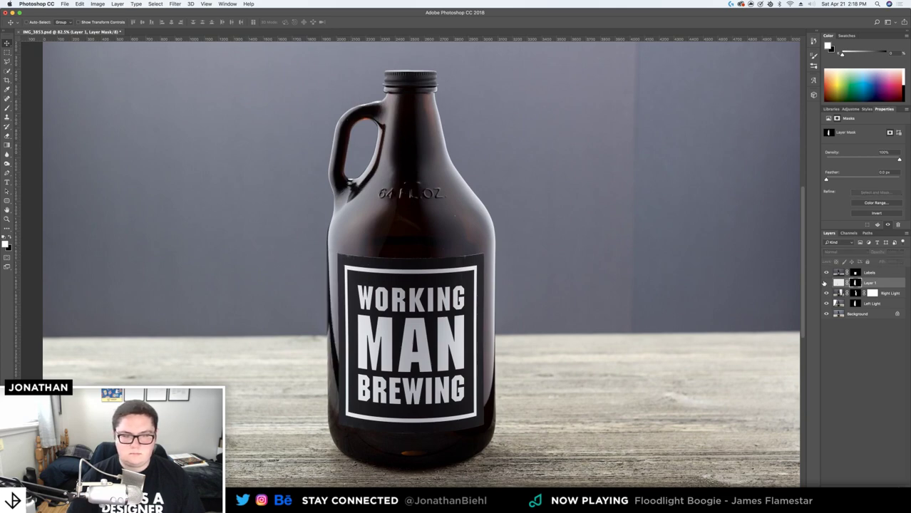
left_click(826, 283)
left_click(826, 283)
left_click(826, 283)
left_click(826, 284)
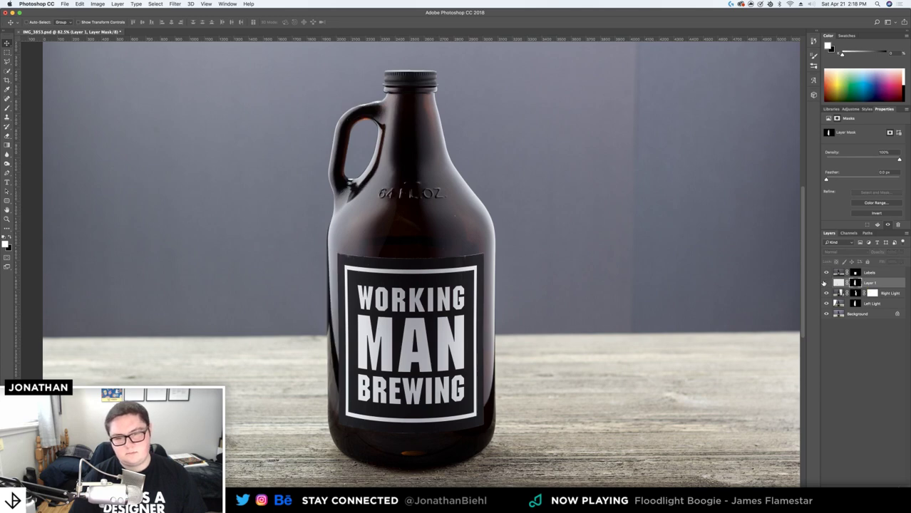
left_click(826, 283)
Save the trimmed composite in IMG_3853.psd
key("z")
mouse_move(374, 243)
left_mouse_down()
mouse_move(396, 238)
mouse_move(387, 242)
left_mouse_up()
key("super+s")
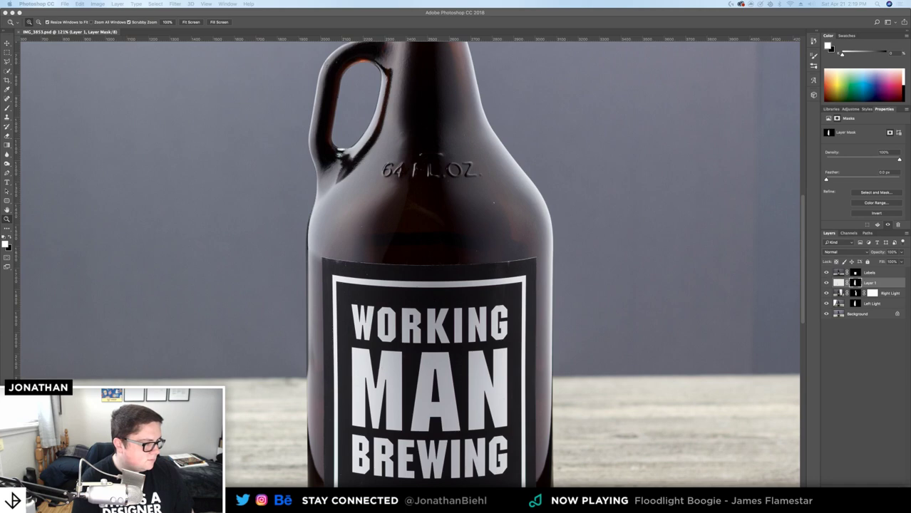
Inspect the glass strip beside the label up close, checking Layer 1 hidden and shown
left_click(363, 265)
left_click_drag(316, 272, 347, 289)
left_click_drag(367, 482, 304, 405)
left_click(841, 284)
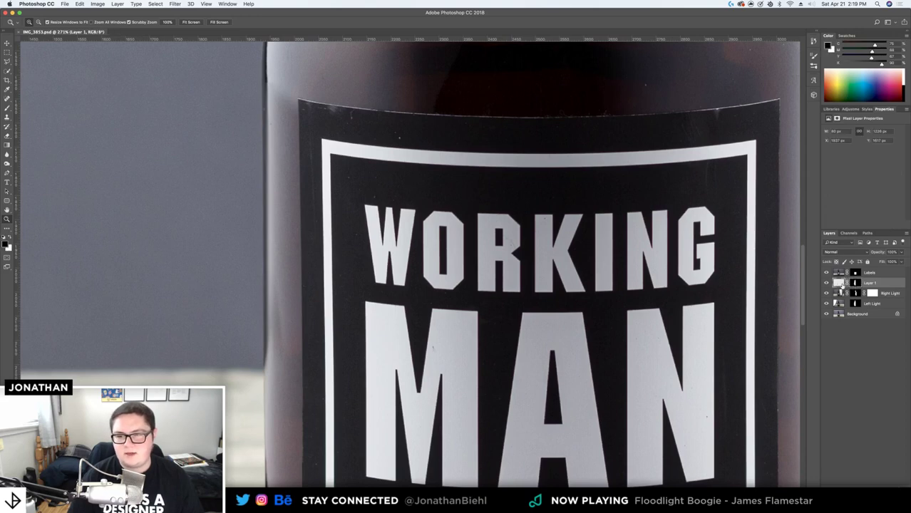
left_click(828, 283)
left_click(828, 283)
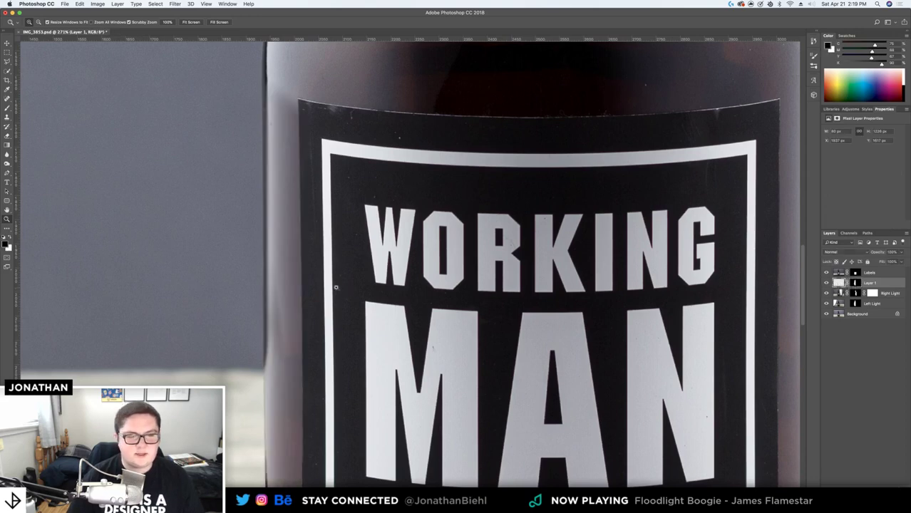
Try to reveal more of the strip by painting white on the Layer 1 mask along the left edge beside the label
left_click_drag(341, 290, 310, 293)
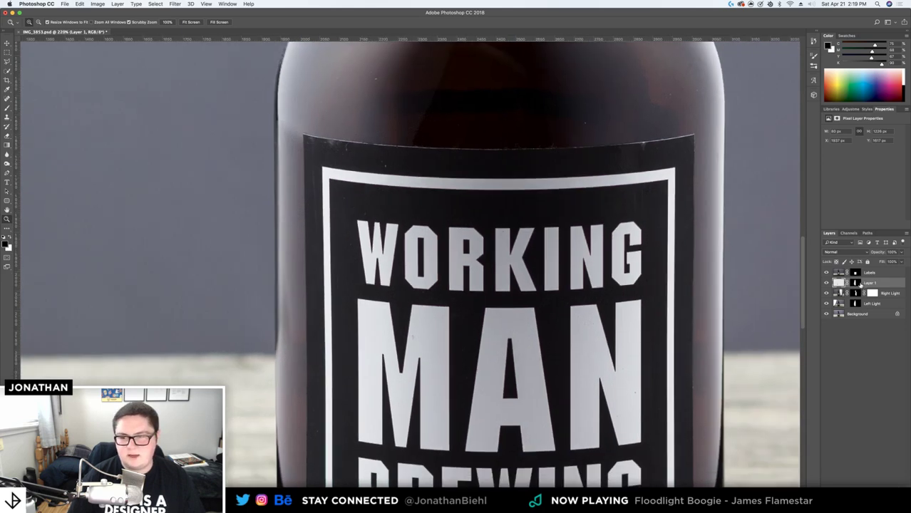
left_click(857, 283)
mouse_move(288, 315)
left_mouse_down()
mouse_move(356, 316)
mouse_move(297, 316)
left_mouse_up()
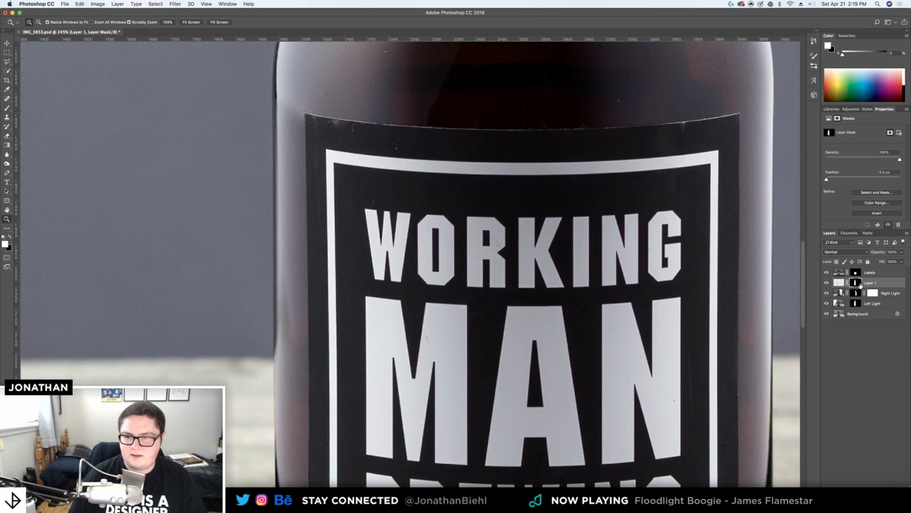
key("b")
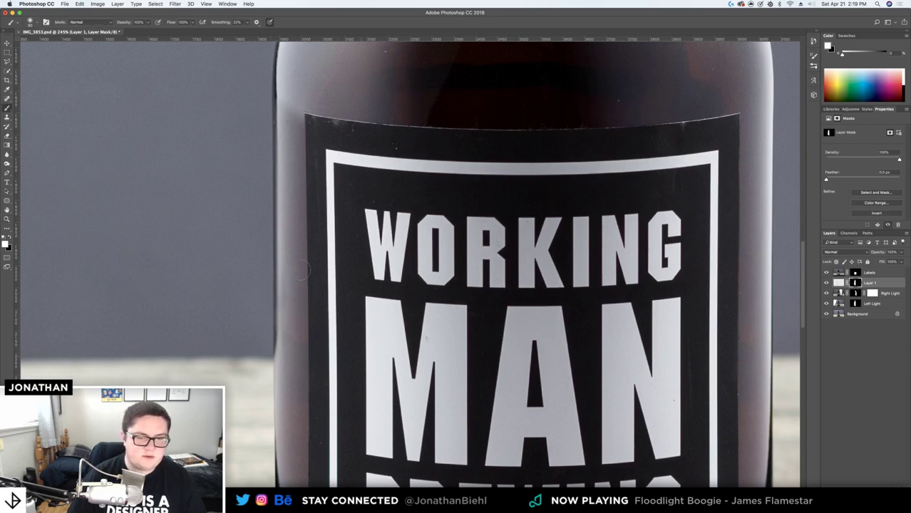
mouse_move(287, 368)
left_mouse_down()
mouse_move(278, 206)
mouse_move(266, 230)
mouse_move(277, 169)
mouse_move(278, 199)
mouse_move(281, 83)
mouse_move(277, 182)
left_mouse_up()
key("x")
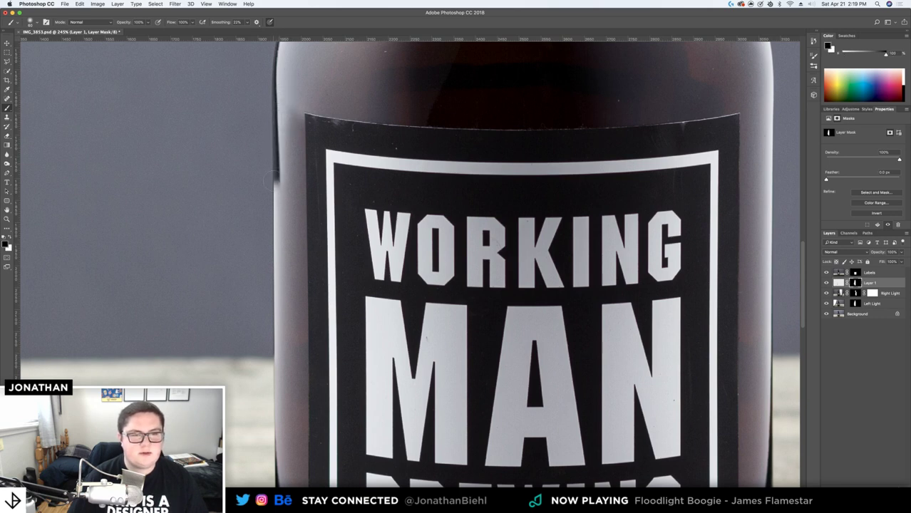
Undo the recent white brush strokes on the Layer 1 mask
key("super+alt+z")
key("super+alt+z")
key("super+alt+z")
key("super+alt+z")
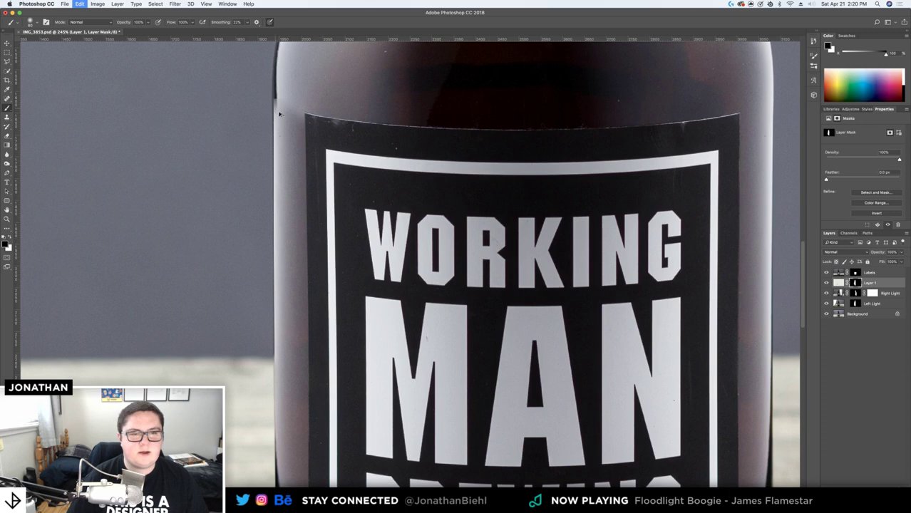
key("super+alt+z")
key("super+alt+z")
key("super+alt+z")
key("super+alt+z")
key("super+alt+z")
key("super+alt+z")
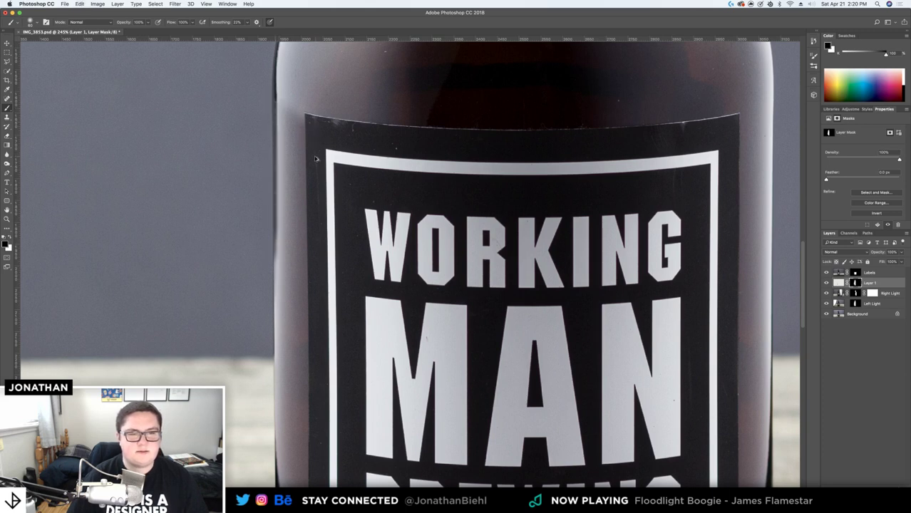
Try painting black on the Layer 1 mask down the bottle's left edge, and undo the last strokes
left_click_drag(275, 305, 276, 358)
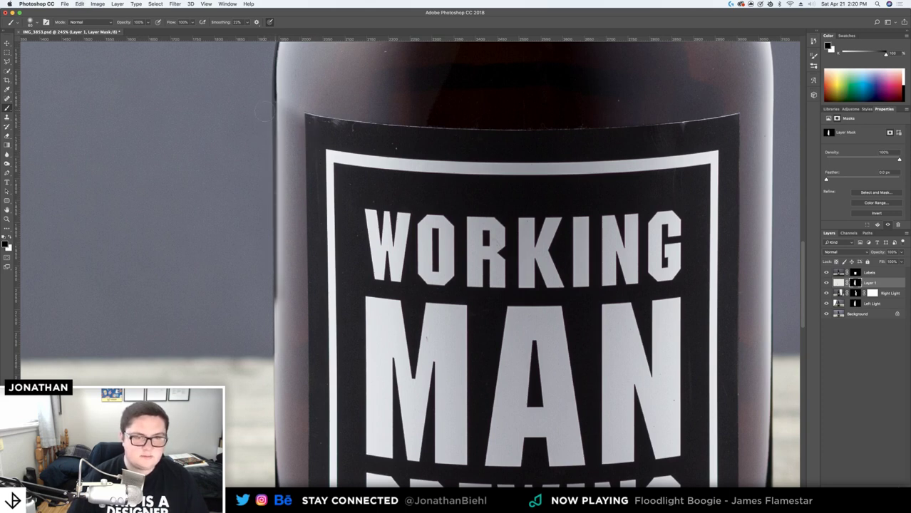
left_click_drag(264, 124, 269, 324)
left_click(265, 308)
key("super+alt+z")
key("super+alt+z")
key("super+alt+z")
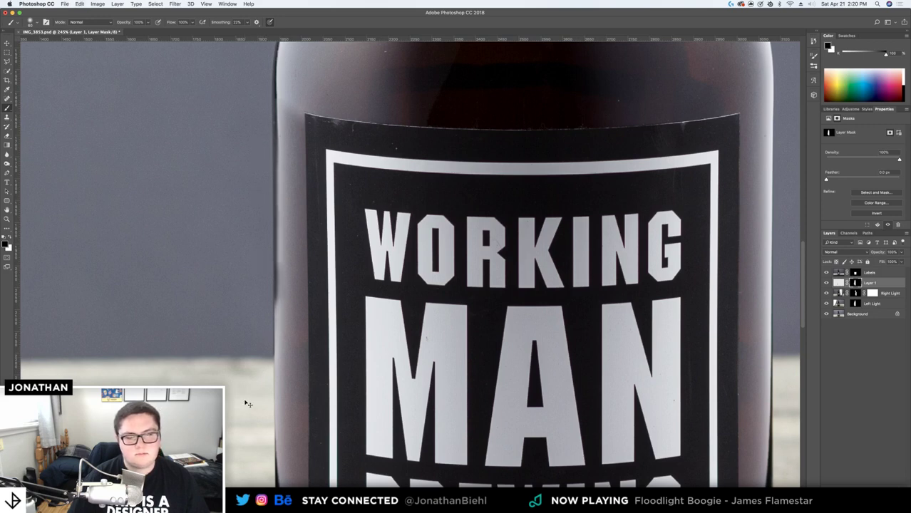
key("alt+super+z")
Hide Layer 1 and delete it together with its mask
key("z")
key("super+0")
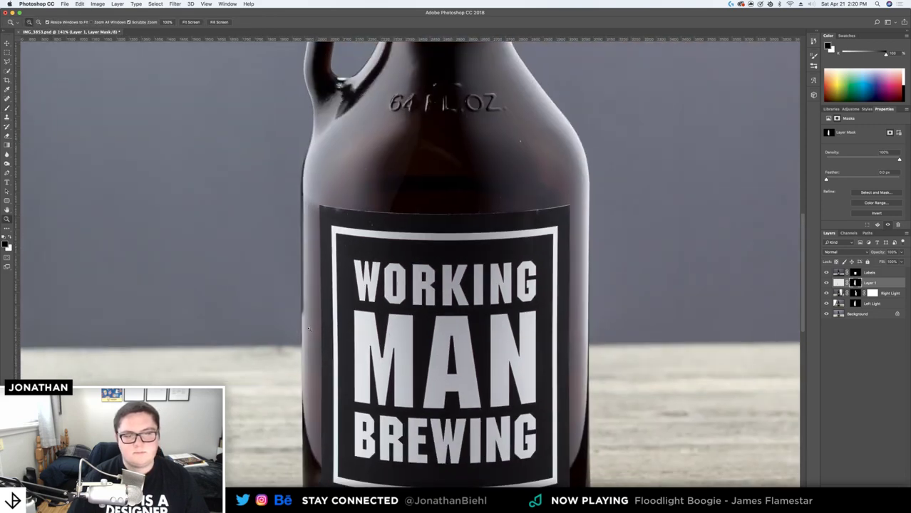
key("v")
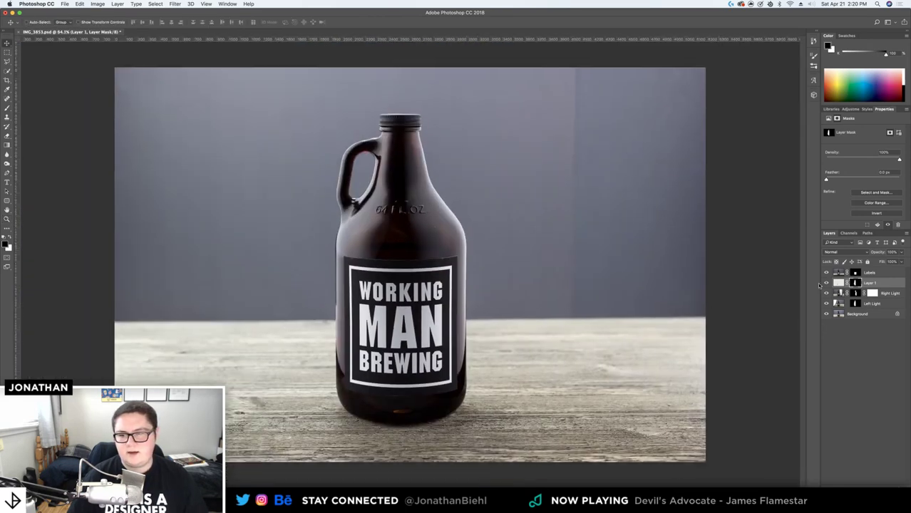
left_click(827, 284)
left_click(839, 283)
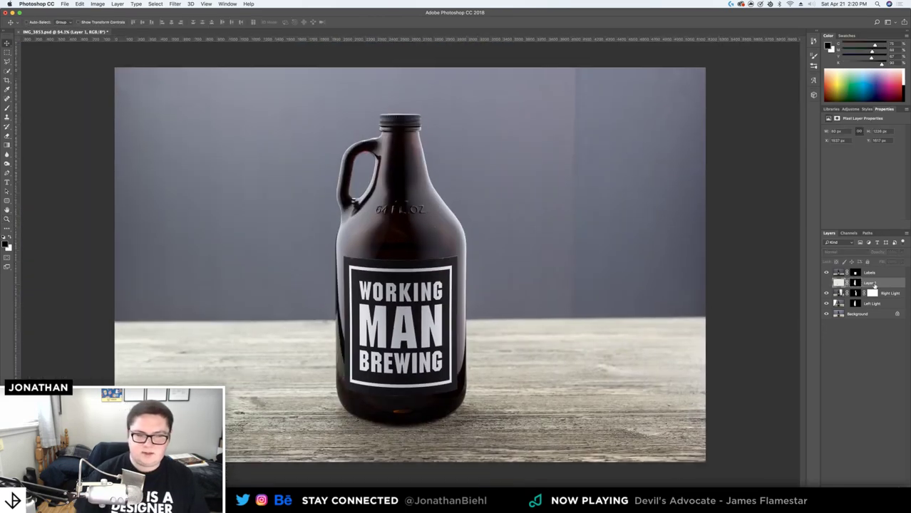
key("BackSpace")
Save the document without the mirrored glass strip
key("z")
mouse_move(321, 301)
left_mouse_down()
mouse_move(400, 300)
mouse_move(317, 300)
left_mouse_up()
key("v")
key("ctrl+s")
scroll(398, 271, "down", 3)
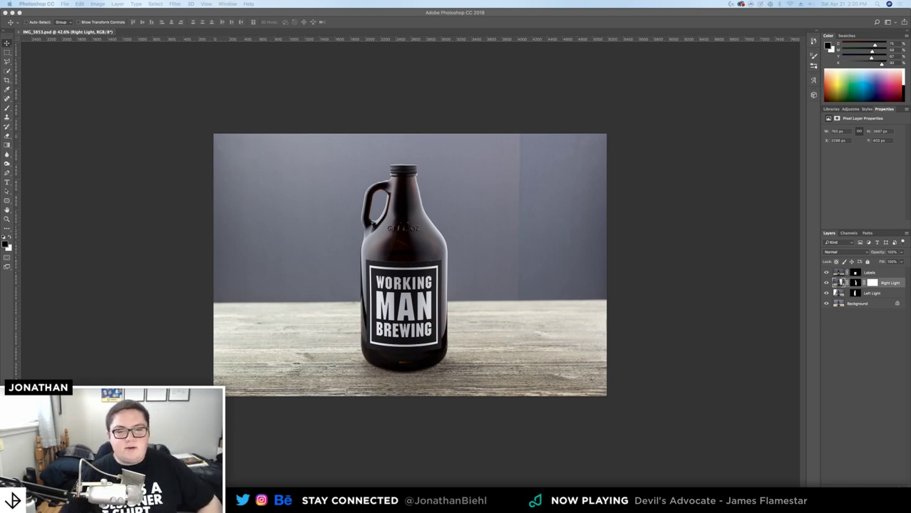
Examine the composited bottle's handle, shoulder lettering, label and edges up close and as a whole
left_click_drag(417, 280, 448, 244)
key("super+z")
key("z")
key("super+z")
key("z")
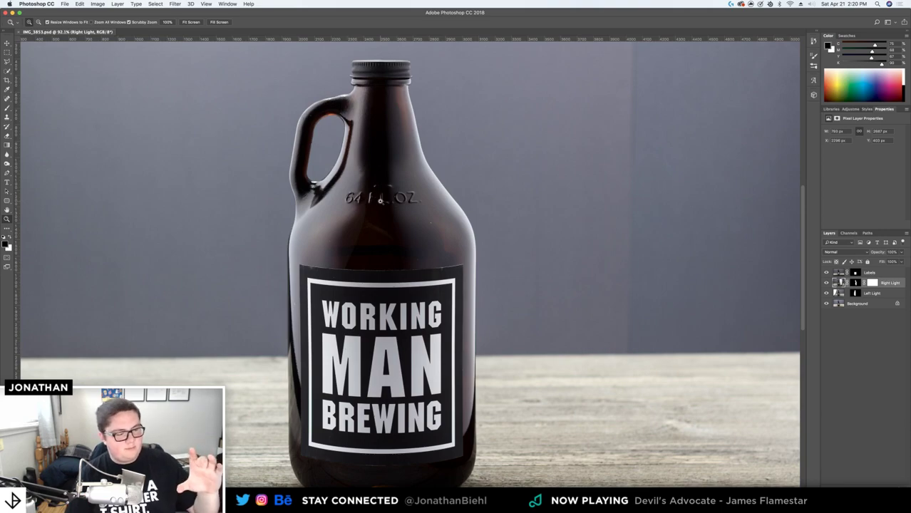
left_click_drag(380, 211, 412, 239)
left_click_drag(360, 287, 366, 286)
left_click_drag(345, 317, 361, 318)
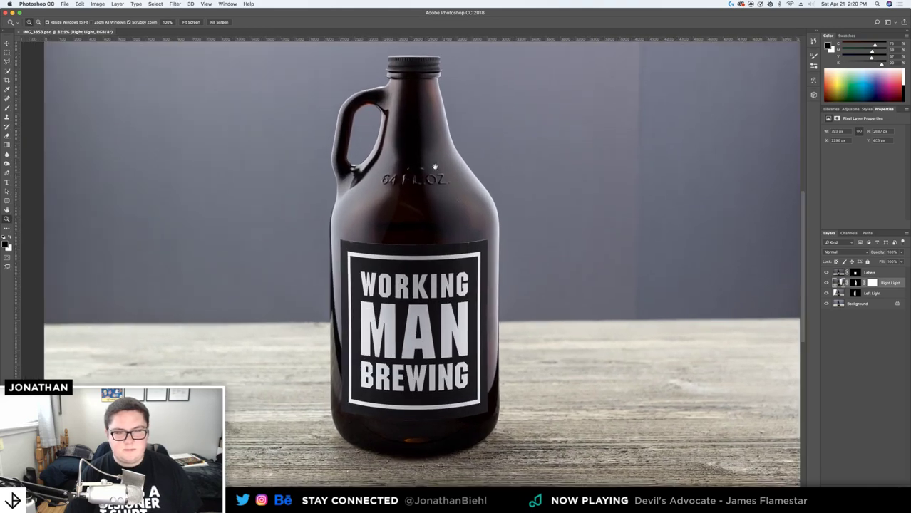
left_click_drag(437, 163, 450, 156)
left_click_drag(404, 204, 420, 196)
left_click_drag(403, 197, 463, 93)
left_click_drag(354, 263, 327, 263)
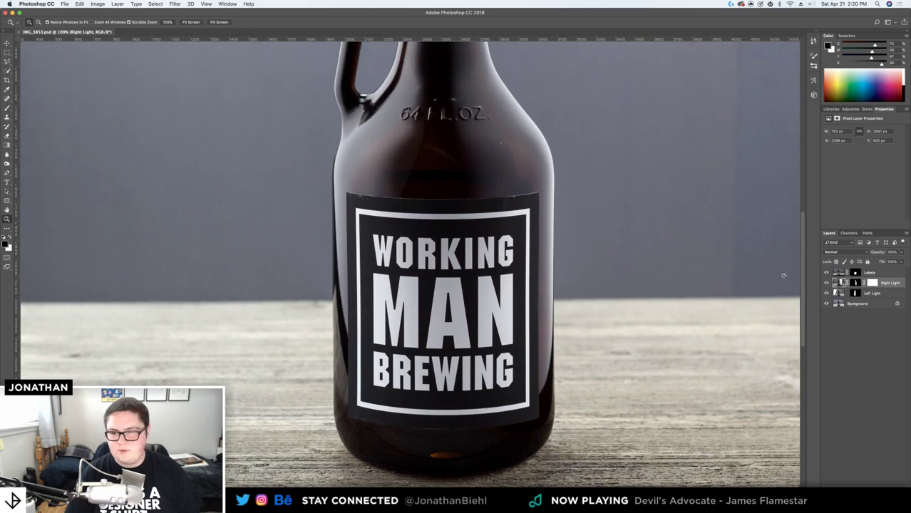
key("super+0")
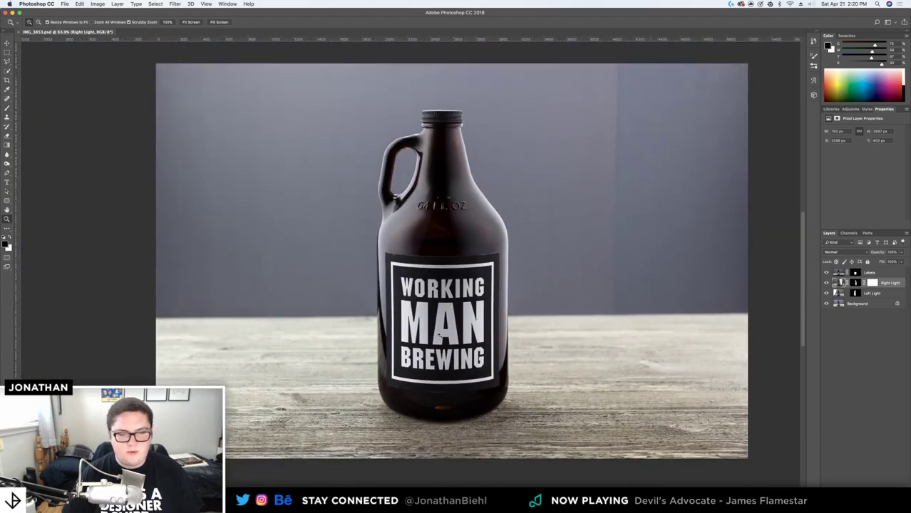
Select the Labels layer and fit the whole image on screen
key("v")
left_click(868, 275)
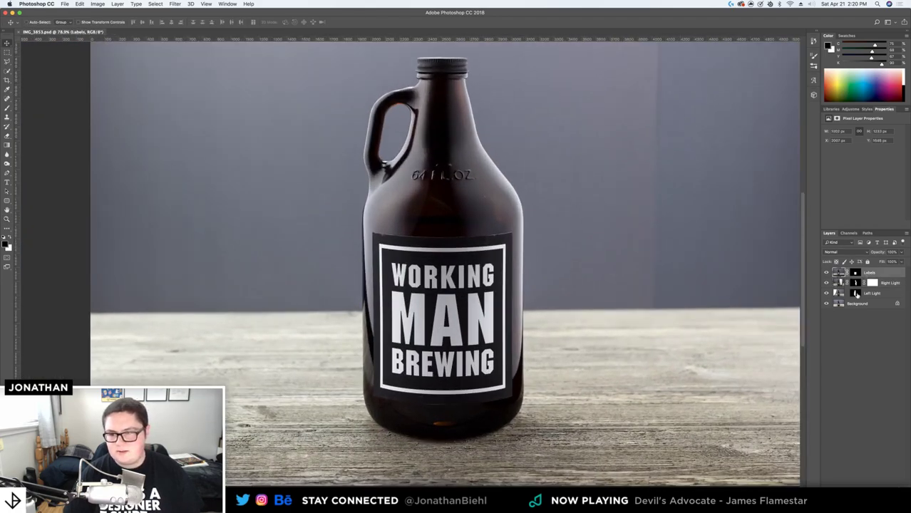
key("z")
left_click_drag(507, 279, 435, 279)
key("v")
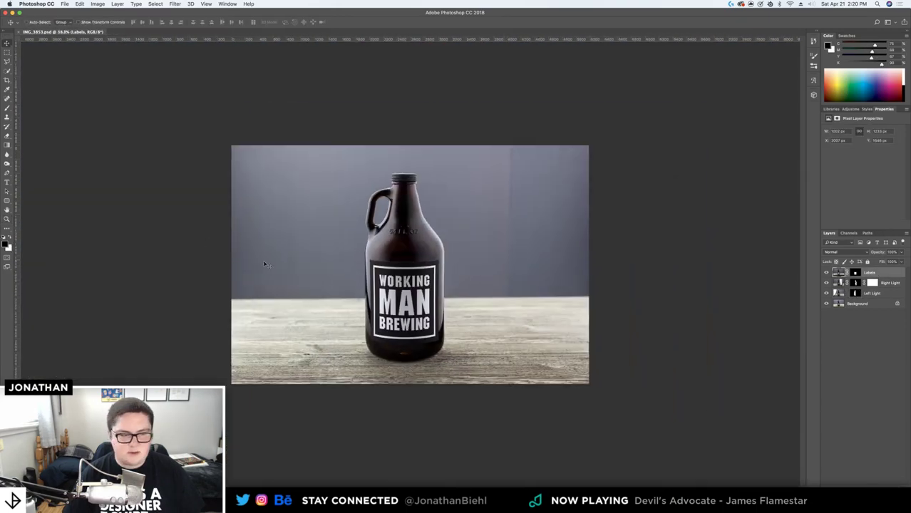
double_click(7, 209)
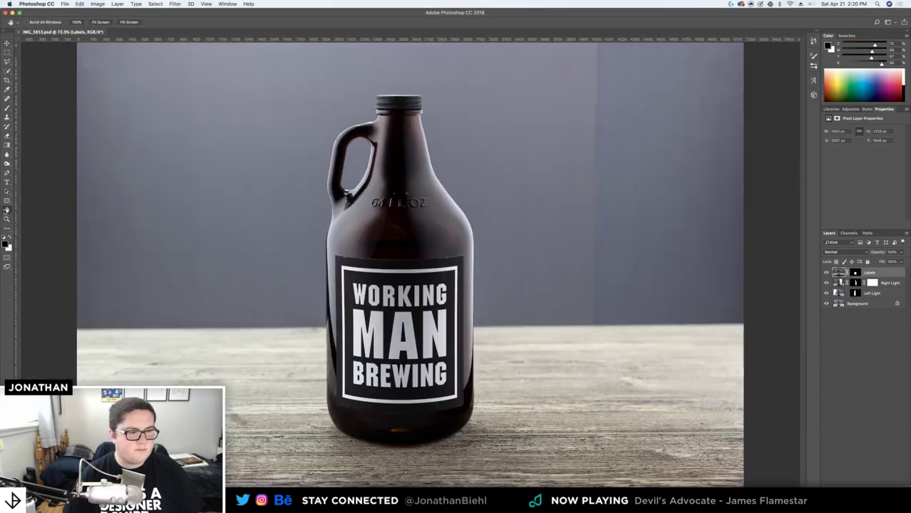
key("v")
Switch to Finder and preview IMG_3843-cropped.psd as a reference
key("super+Tab")
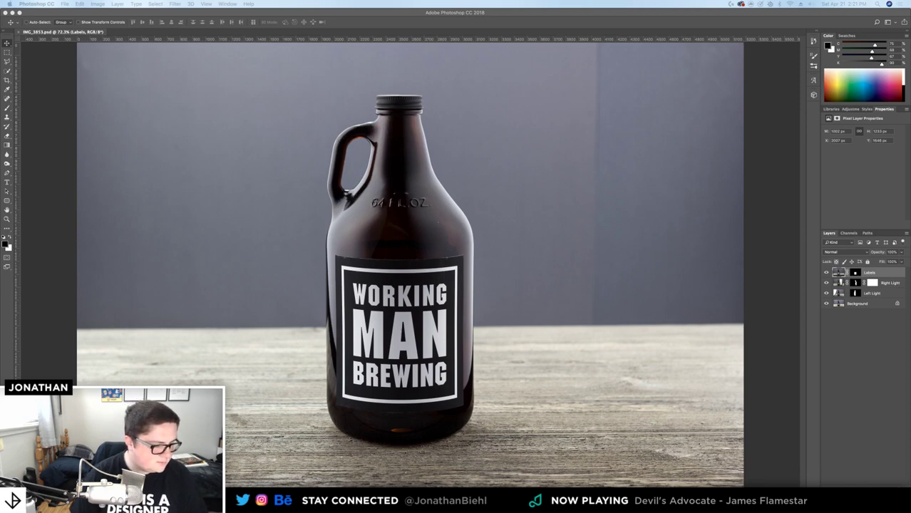
key("space")
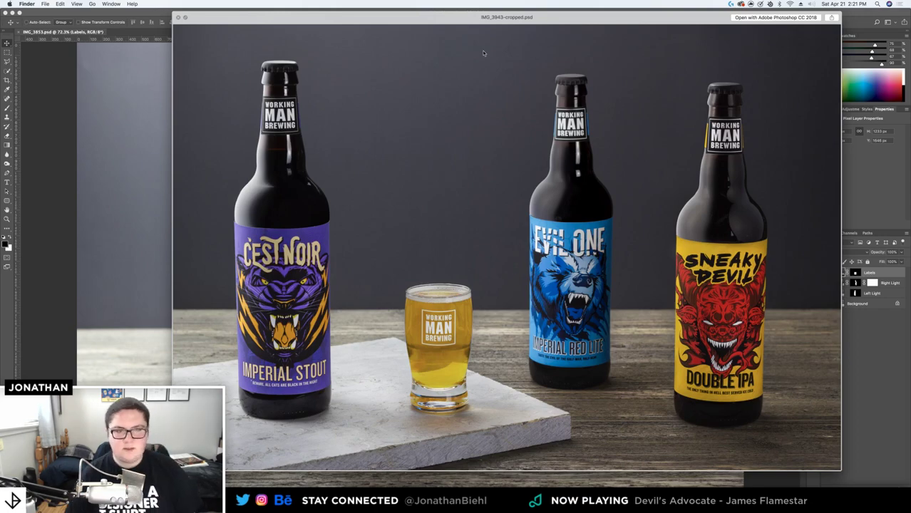
Close the IMG_3843-cropped.psd preview and briefly preview the raw photo IMG_3864.CR2 in Finder
left_click_drag(522, 23, 590, 56)
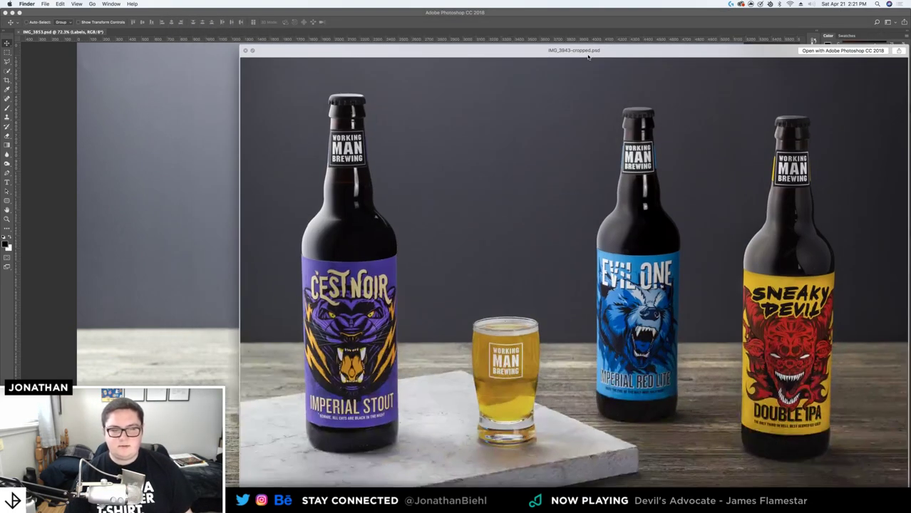
key("space")
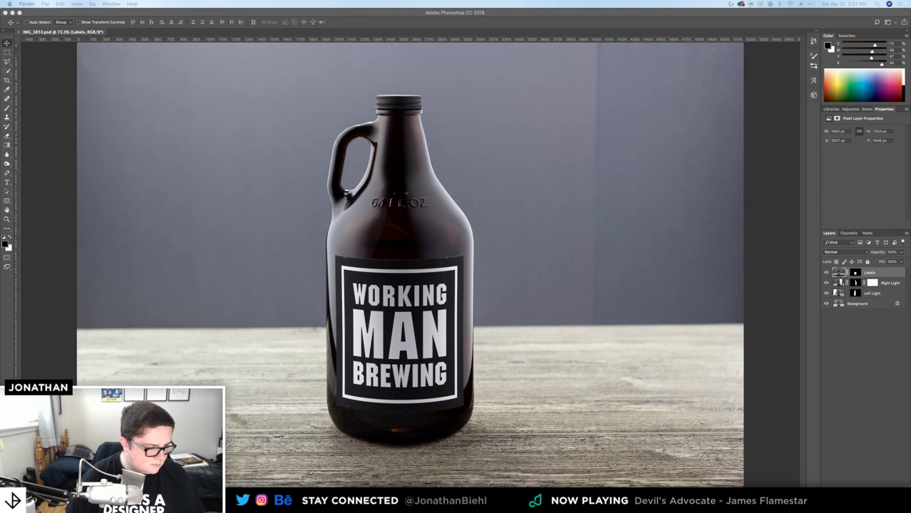
key("space")
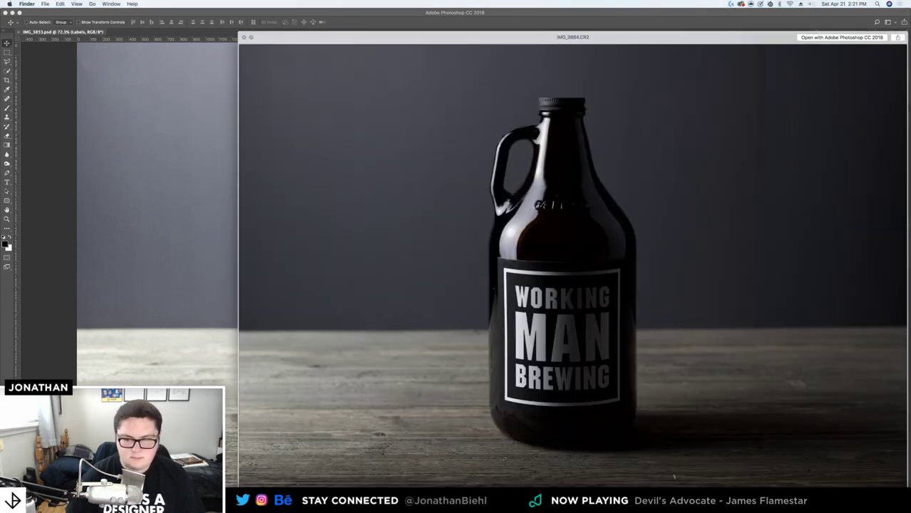
key("space")
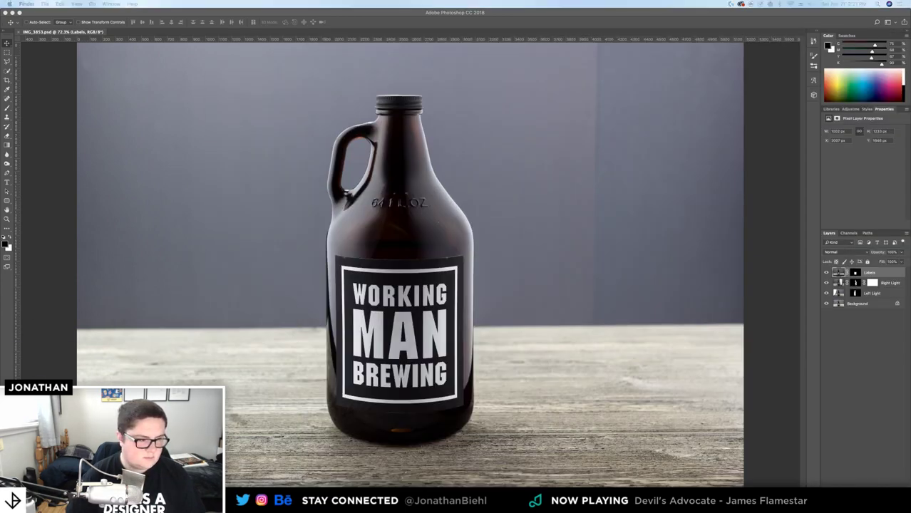
Switch to Photoshop with IMG_3864.CR2 open in Camera Raw and inspect the bottle's label and base
key("super+Tab")
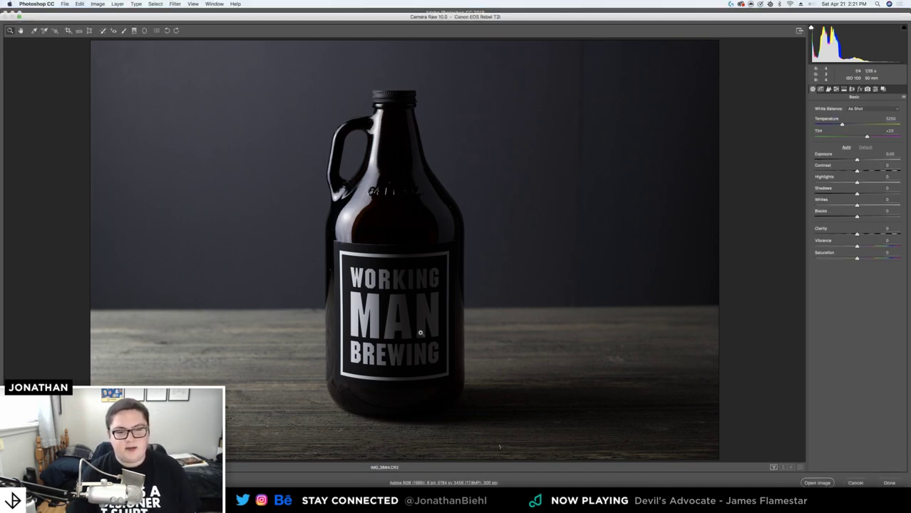
left_click(421, 333)
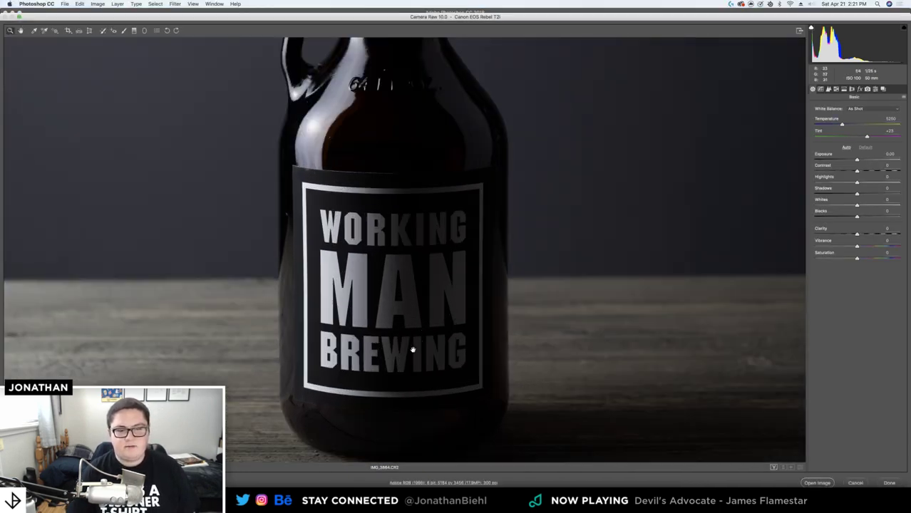
left_click_drag(417, 341, 505, 208)
left_click(346, 269)
left_click_drag(346, 269, 257, 270)
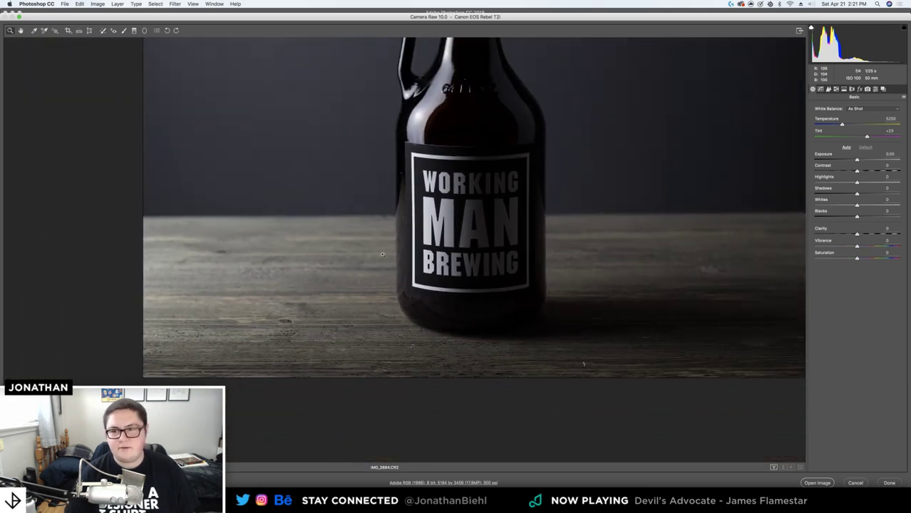
Try the automatic tone correction, restore the defaults, and set Exposure to +0.55, Contrast to +18 and Shadows to +98
left_click(846, 147)
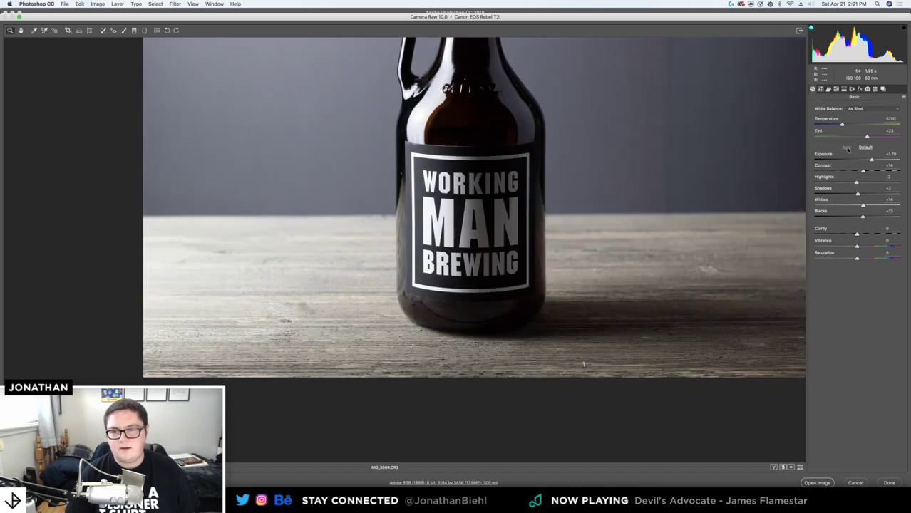
left_click(866, 148)
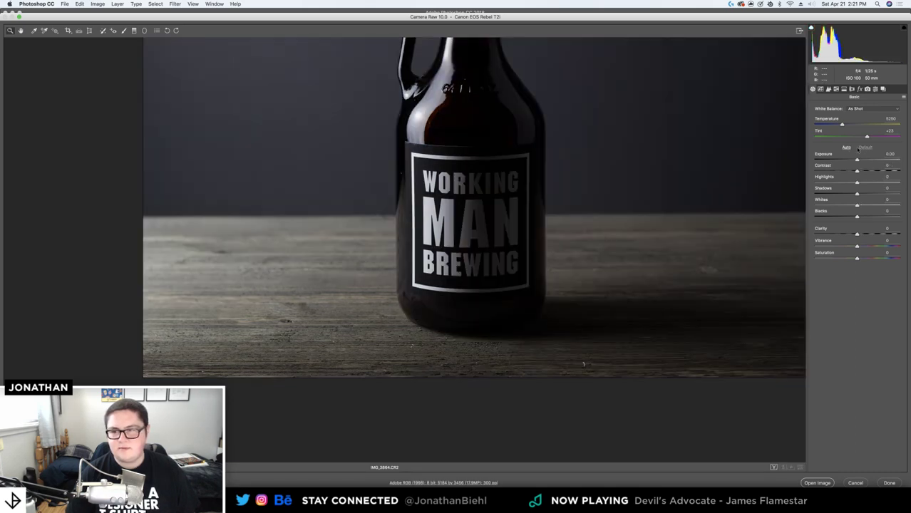
left_click_drag(858, 160, 898, 193)
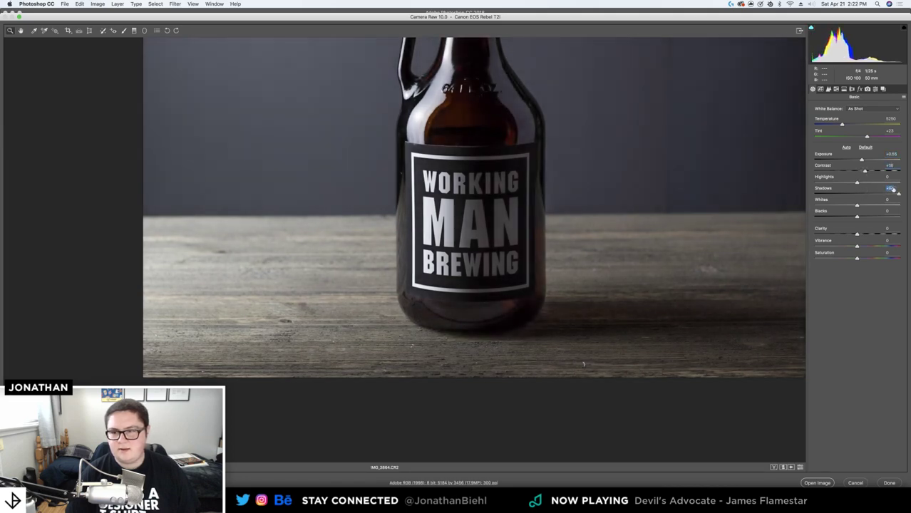
Set Clarity to +15, Vibrance to +10 and Saturation to +10 for the raw photo
left_click_drag(679, 194, 600, 166)
key("super+minus")
scroll(588, 162, "up", 4)
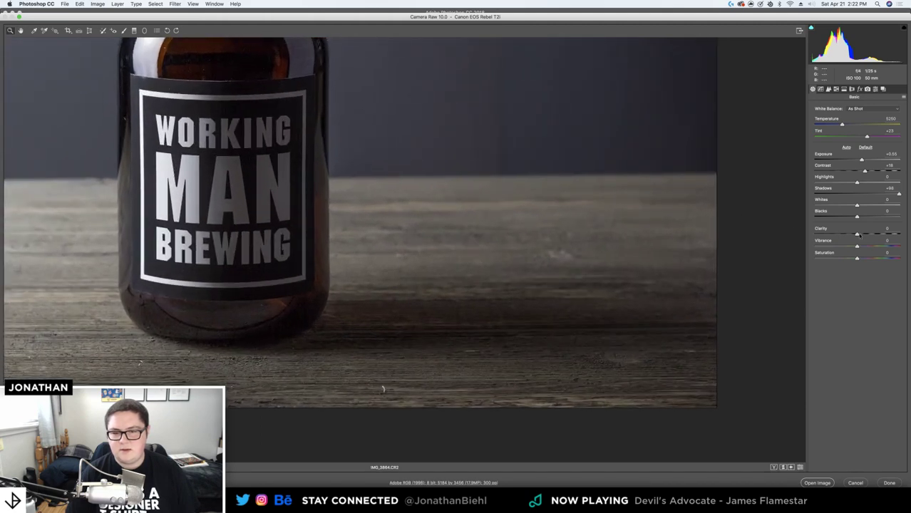
left_click_drag(858, 235, 861, 258)
key("super+0")
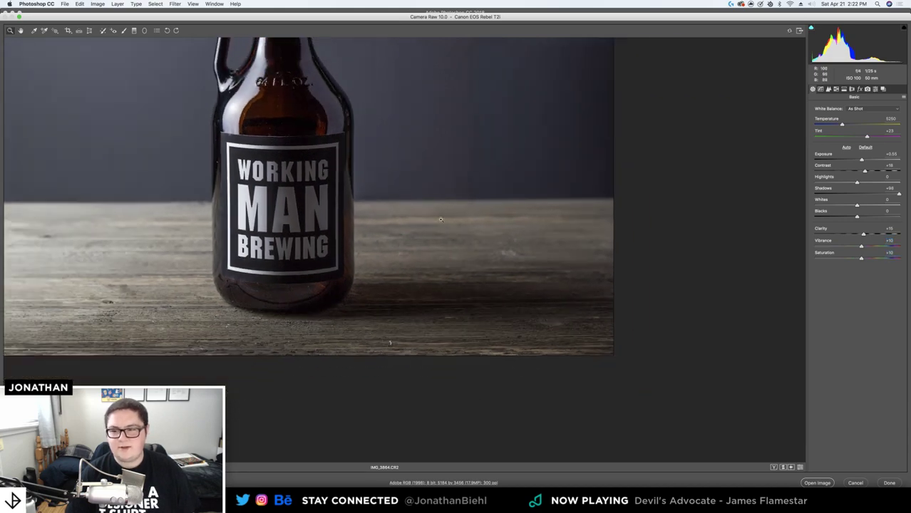
Examine the wooden tabletop on both sides of the bottle and the dark glass at its base up close
left_click(230, 265)
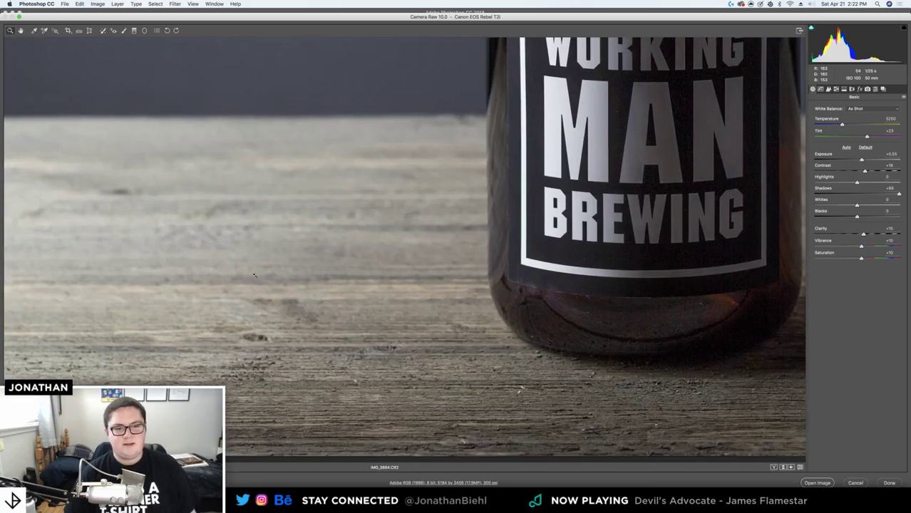
mouse_move(255, 275)
left_mouse_down()
mouse_move(212, 270)
mouse_move(256, 266)
left_mouse_up()
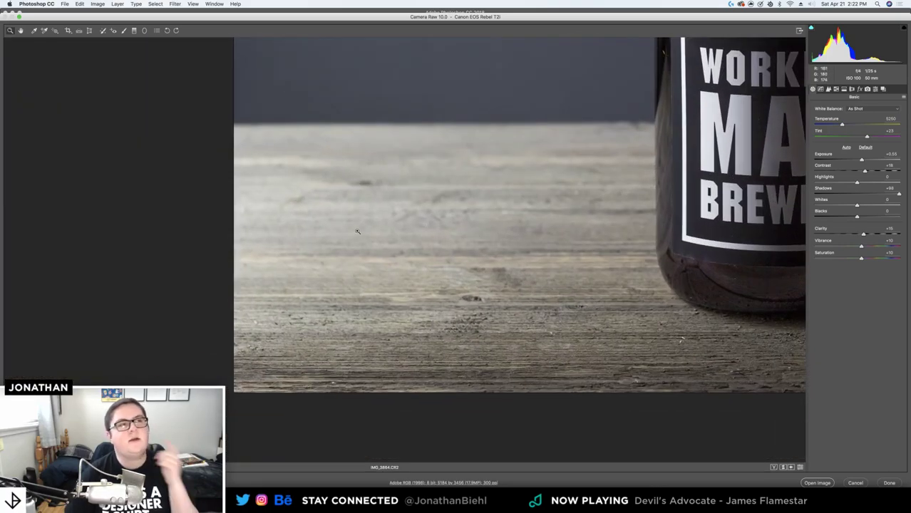
left_click_drag(392, 248, 316, 249)
left_click_drag(526, 218, 329, 212)
left_click_drag(483, 235, 213, 230)
scroll(213, 231, "right", 5)
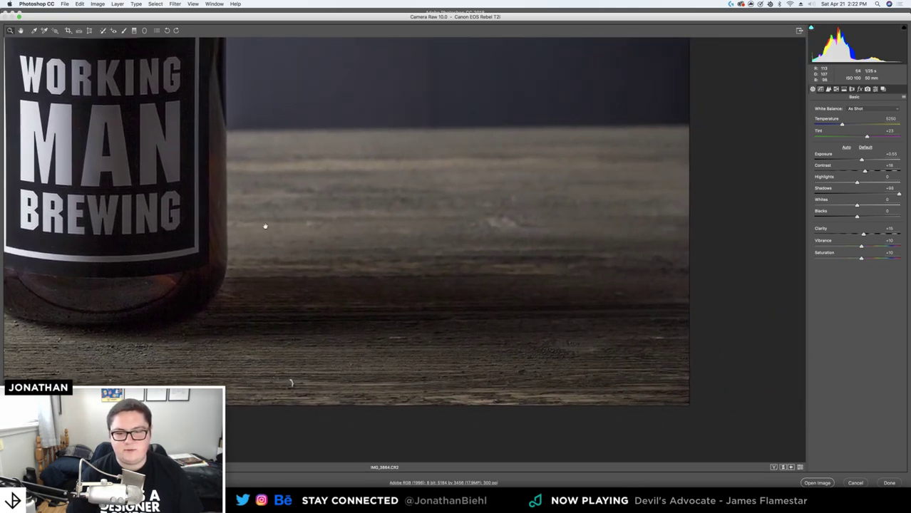
scroll(162, 299, "up", 2)
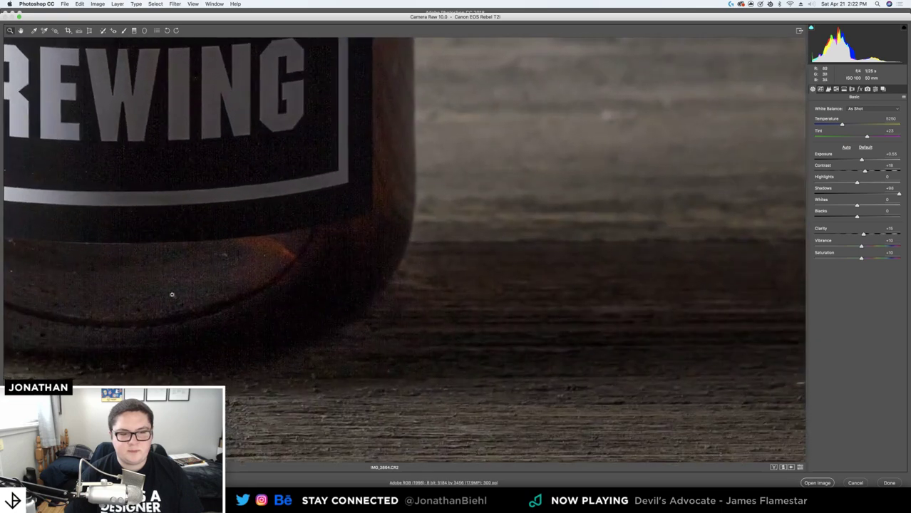
scroll(334, 255, "up", 2)
Enable the lens profile corrections and set the noise reduction's Color Detail to 0
left_click(852, 88)
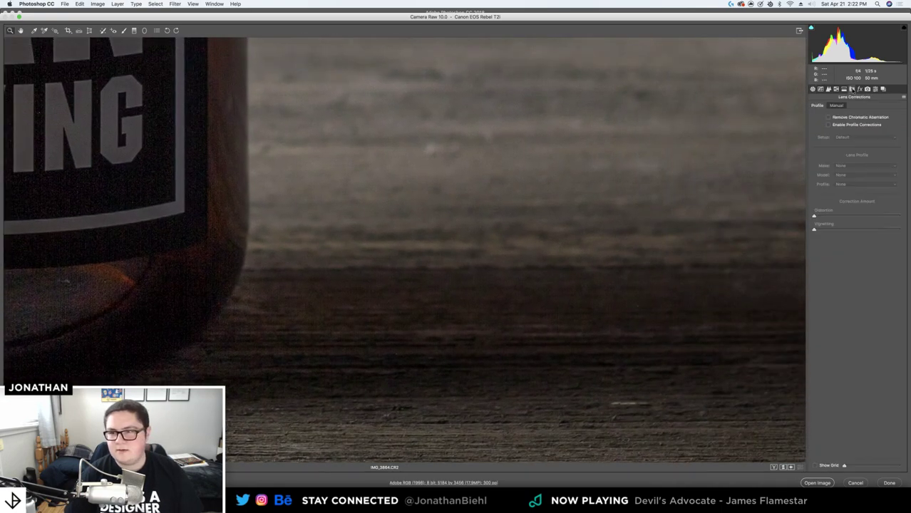
left_click(829, 124)
left_click(829, 88)
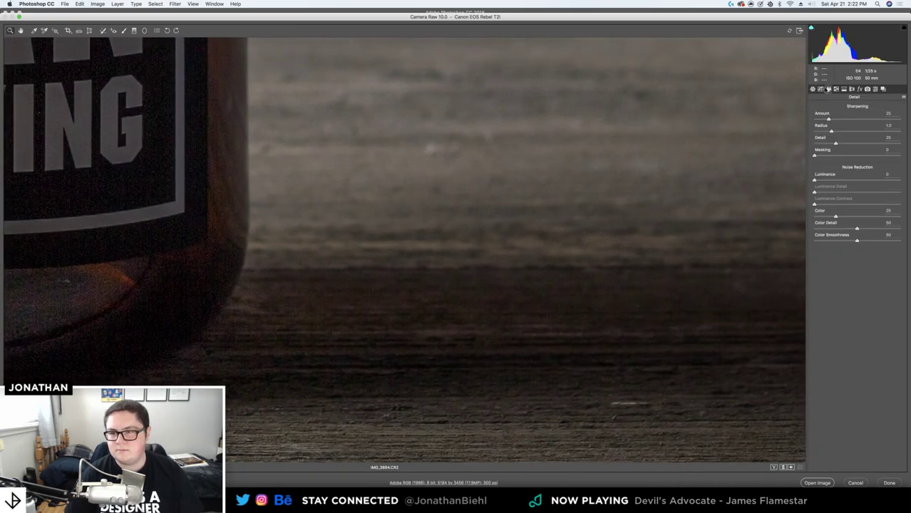
left_click_drag(840, 230, 784, 232)
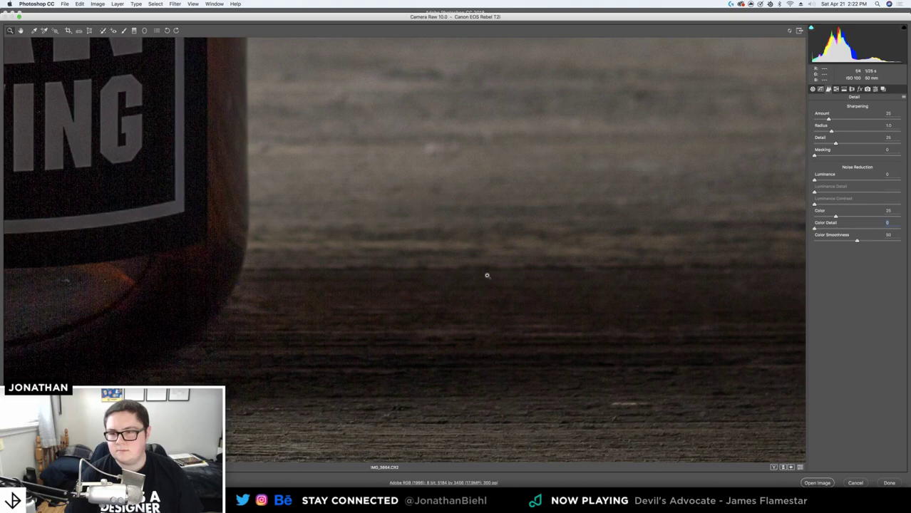
Examine the noise in the shadows around the bottle's base and on the tabletop at several magnifications
left_click_drag(472, 293, 503, 289)
scroll(527, 289, "down", 2)
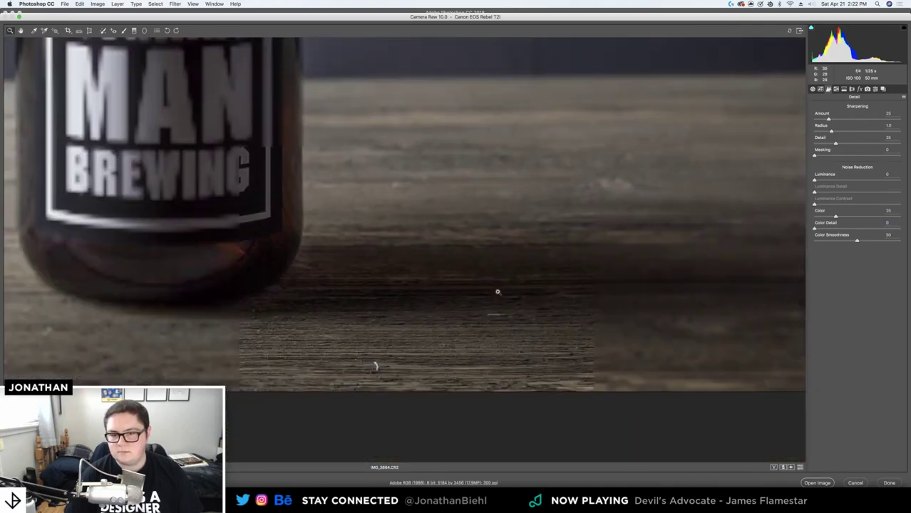
scroll(513, 288, "up", 2)
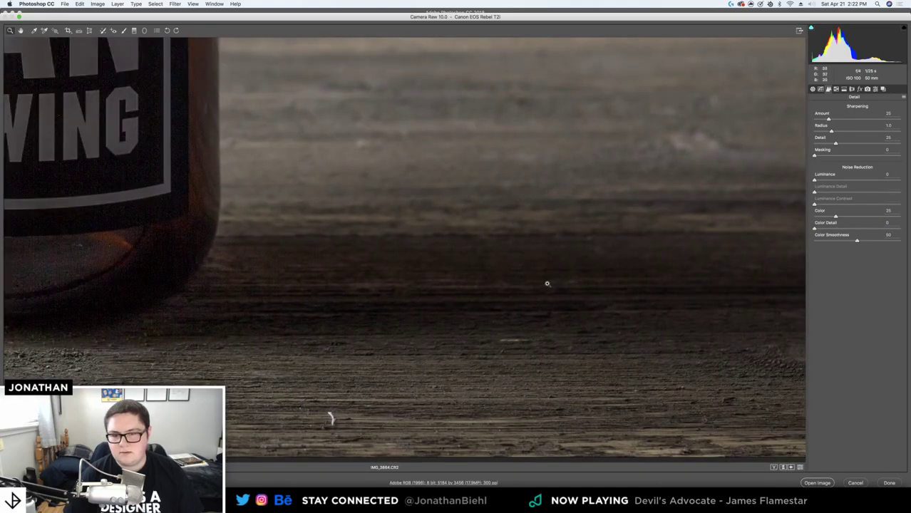
scroll(346, 281, "up", 2)
scroll(305, 279, "down", 2)
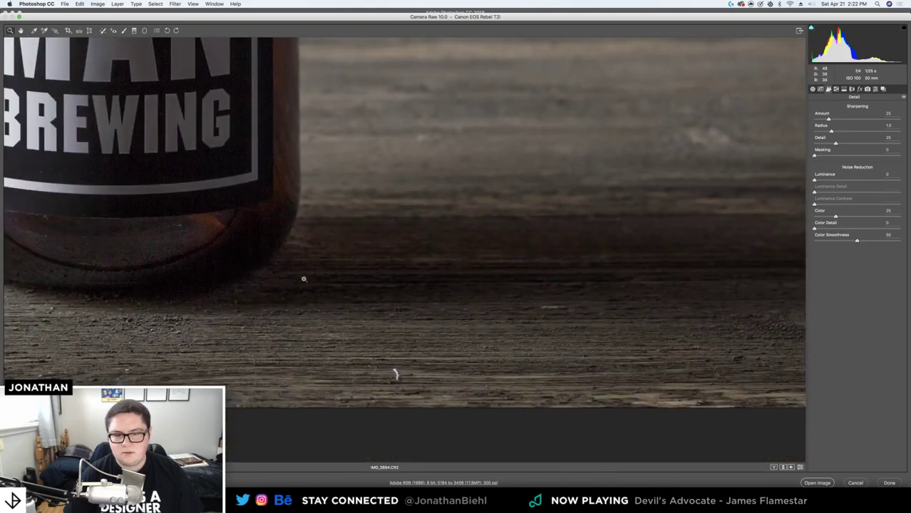
scroll(304, 279, "down", 1)
scroll(301, 270, "up", 3)
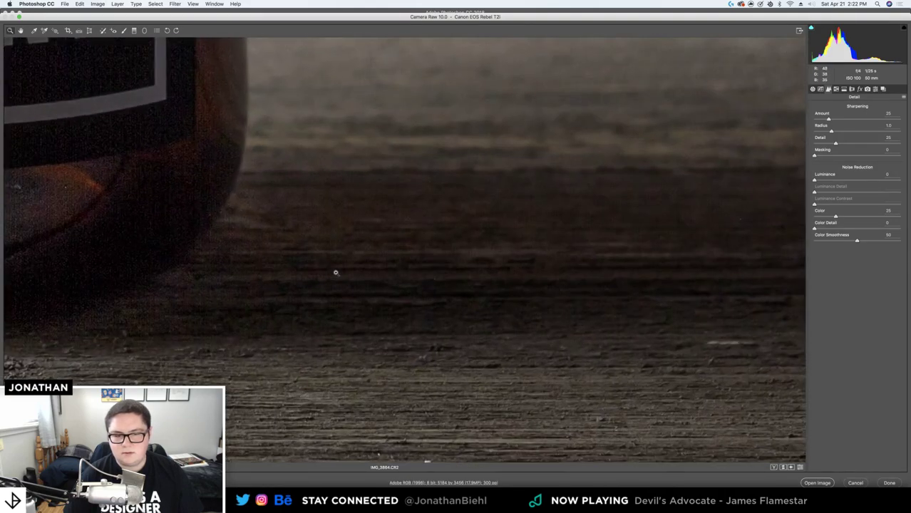
scroll(329, 270, "down", 3)
scroll(400, 293, "down", 1)
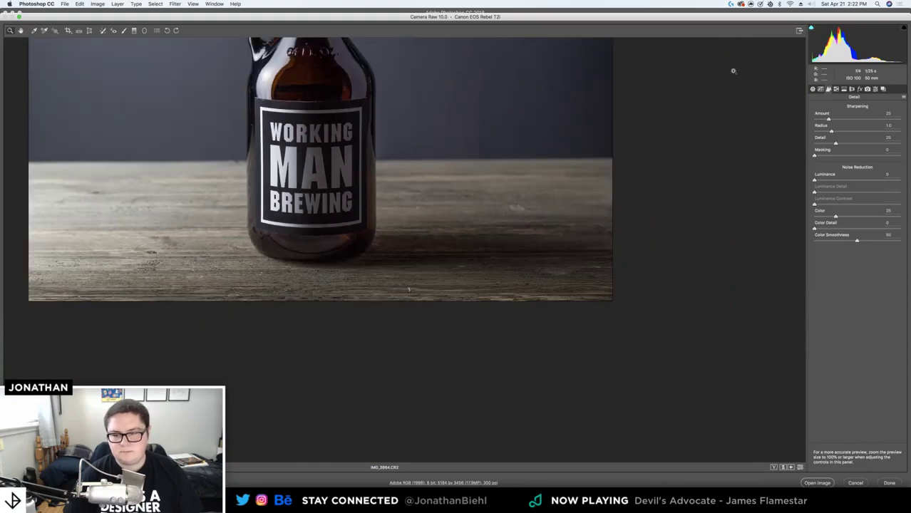
Switch to Finder, preview IMG_3840.CR2 to examine the three-bottle shot, and close the preview
left_click_drag(619, 13, 673, 57)
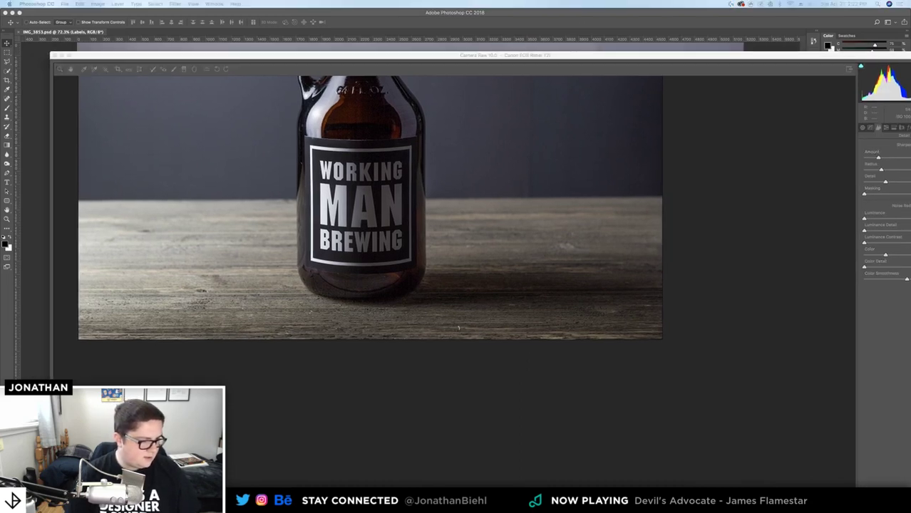
key("space")
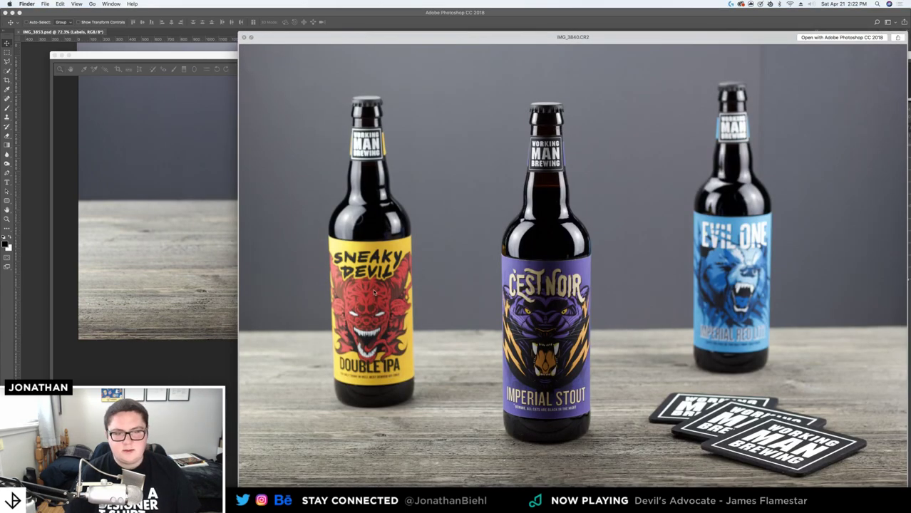
left_click_drag(379, 41, 342, 18)
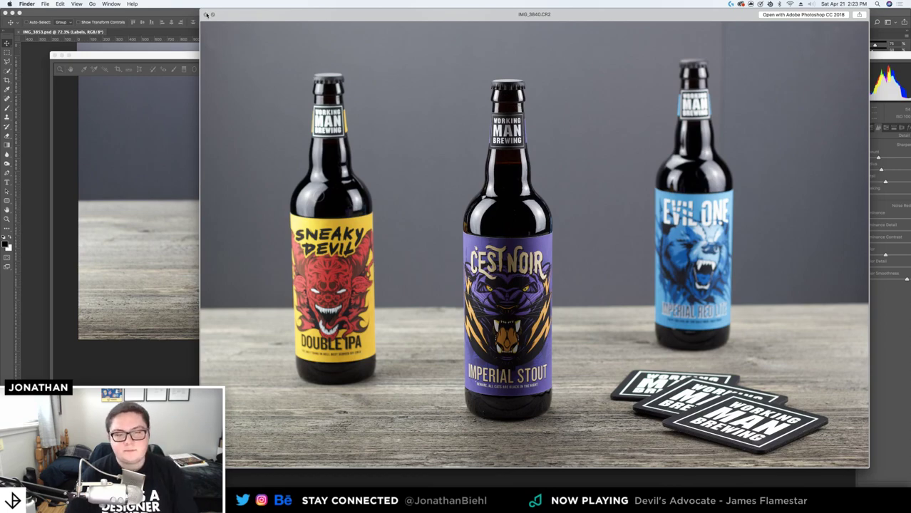
left_click(206, 14)
Return to the Camera Raw window for IMG_3864.CR2 and cancel it without opening the image
left_click_drag(321, 61, 301, 53)
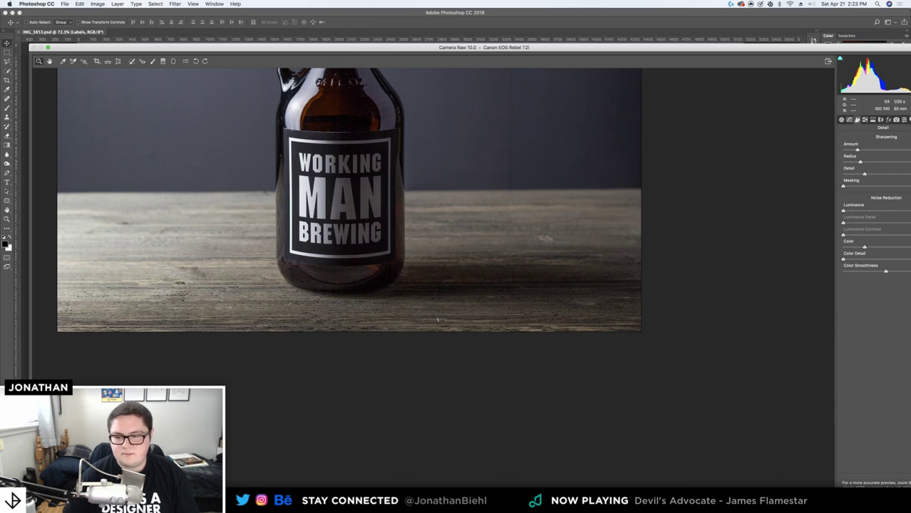
left_click_drag(677, 43, 615, 2)
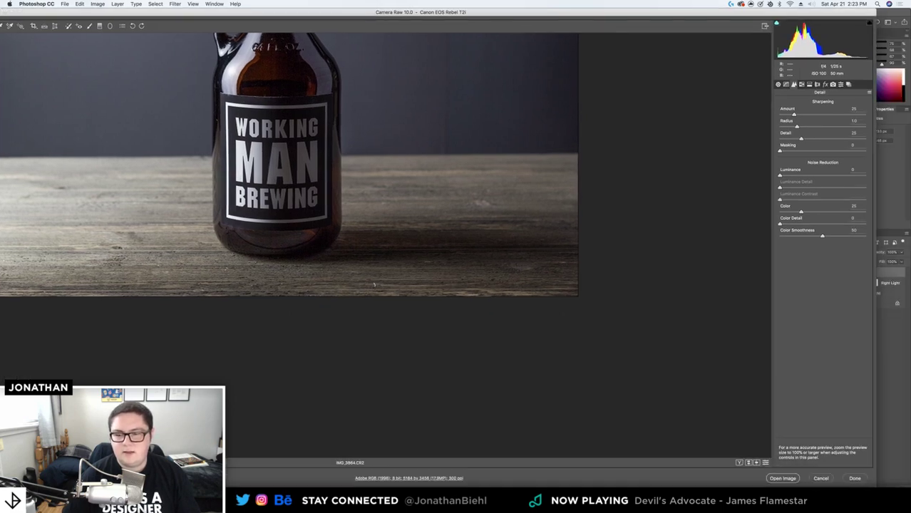
left_click(827, 480)
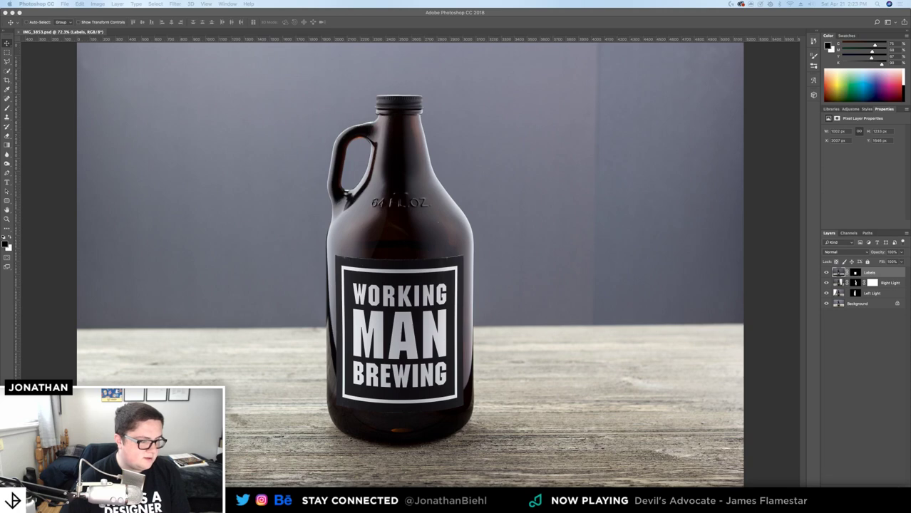
In Finder, preview the growler photos from IMG_3854.CR2 onward, through to back-label shot IMG_3865.CR2
key("space")
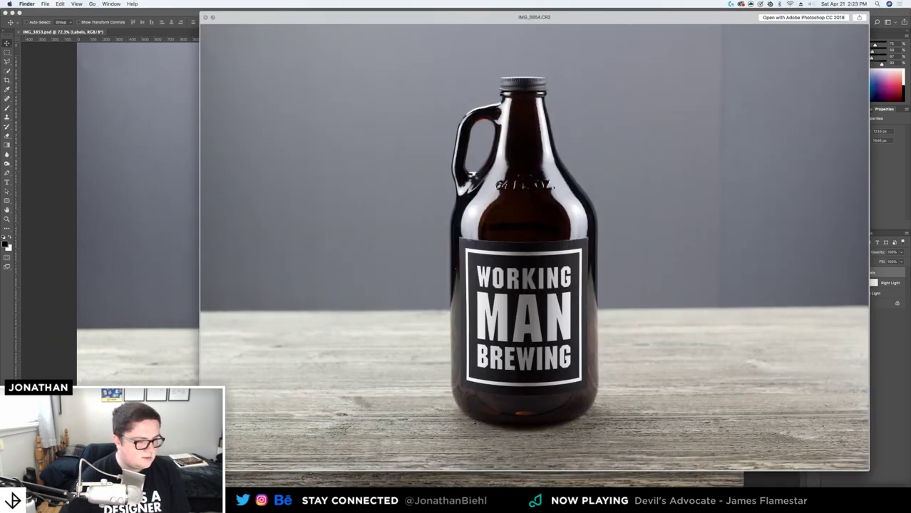
key("Right")
key("Right")
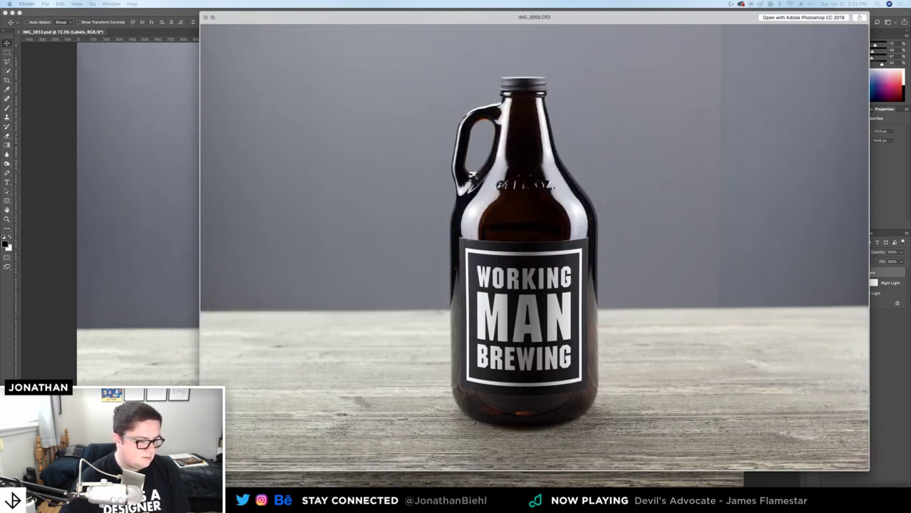
key("Right")
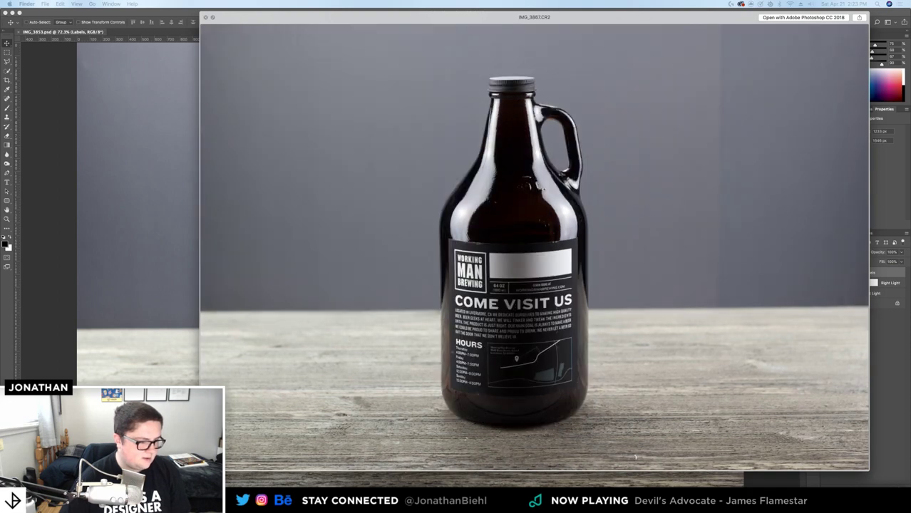
key("Right")
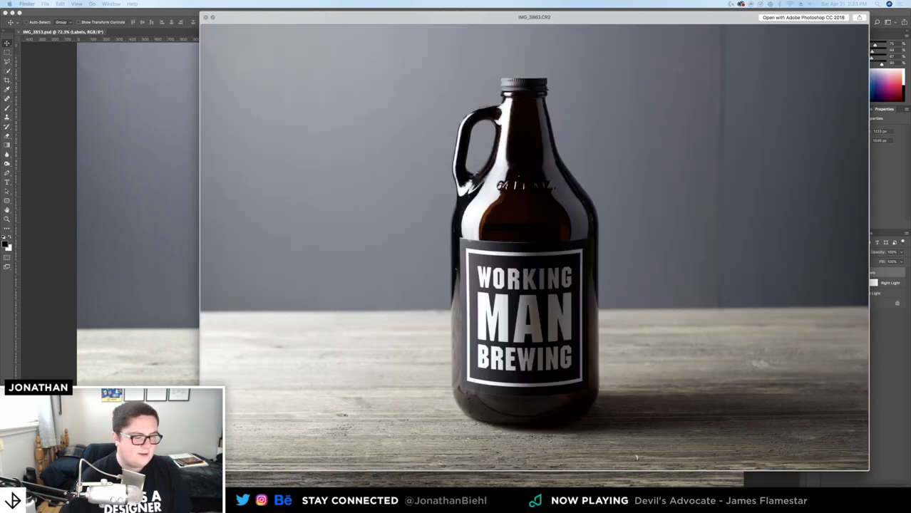
key("Right")
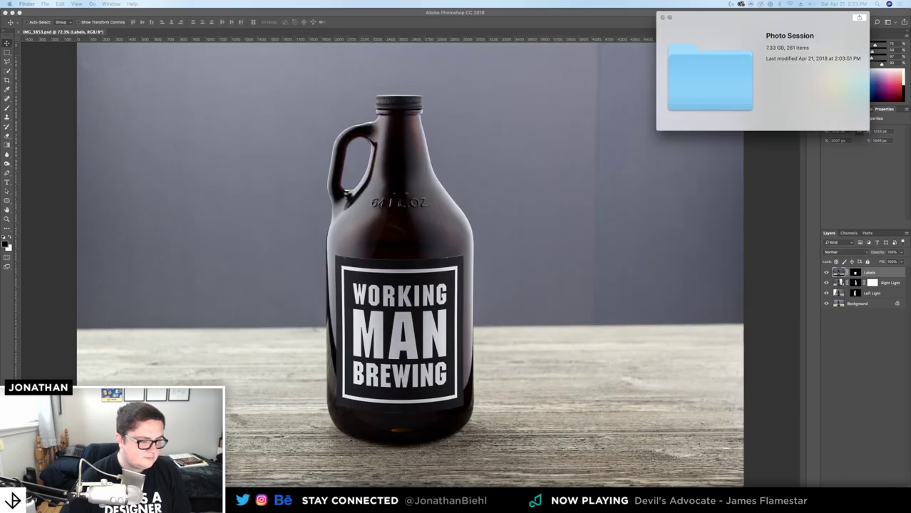
key("Right")
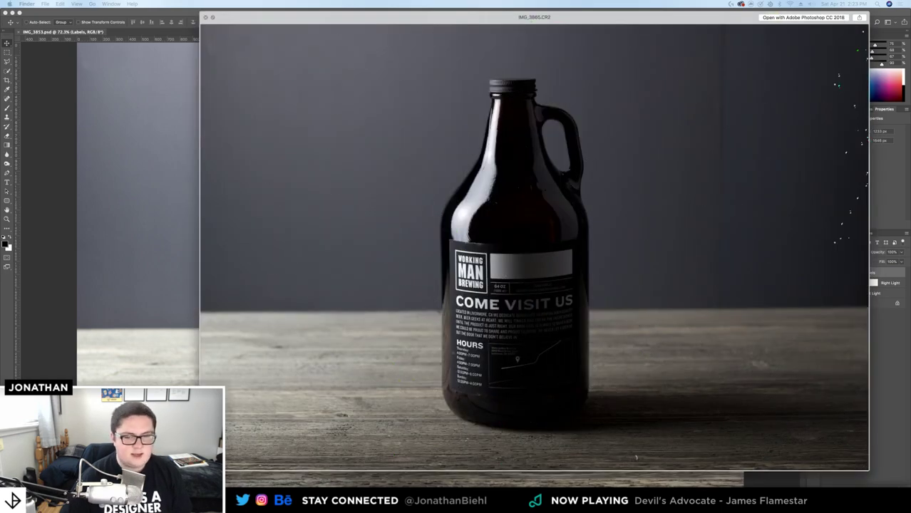
Compare the lighting of back-label shots IMG_3865.CR2 and IMG_3866.CR2, and close the preview on IMG_3865.CR2
left_click_drag(473, 17, 400, 23)
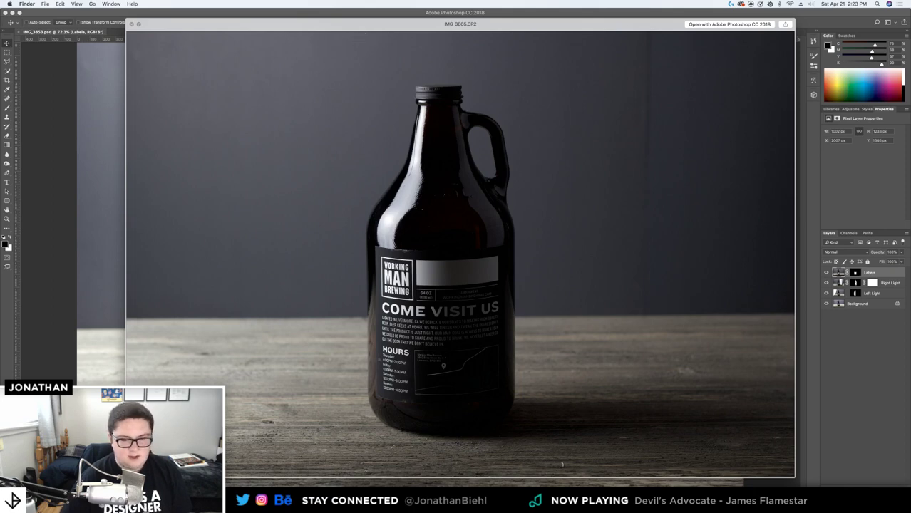
key("Right")
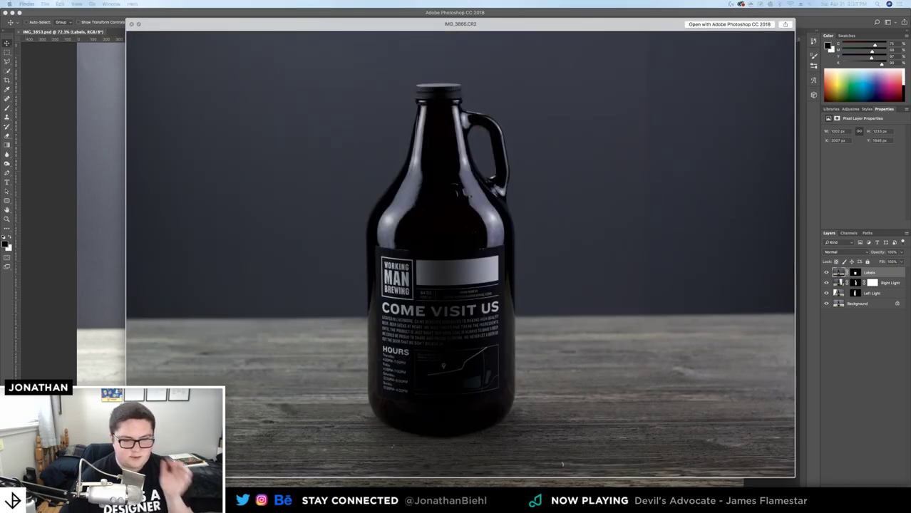
key("Left")
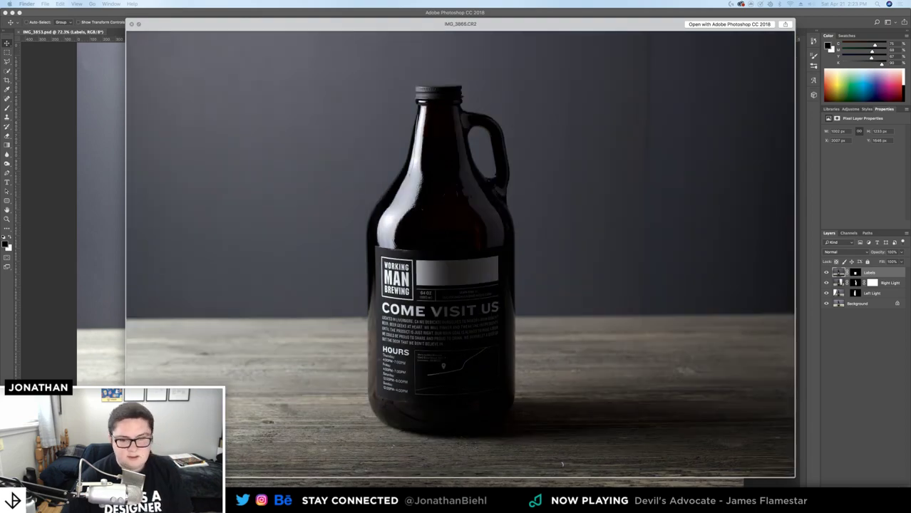
left_click_drag(376, 26, 320, 20)
key("space")
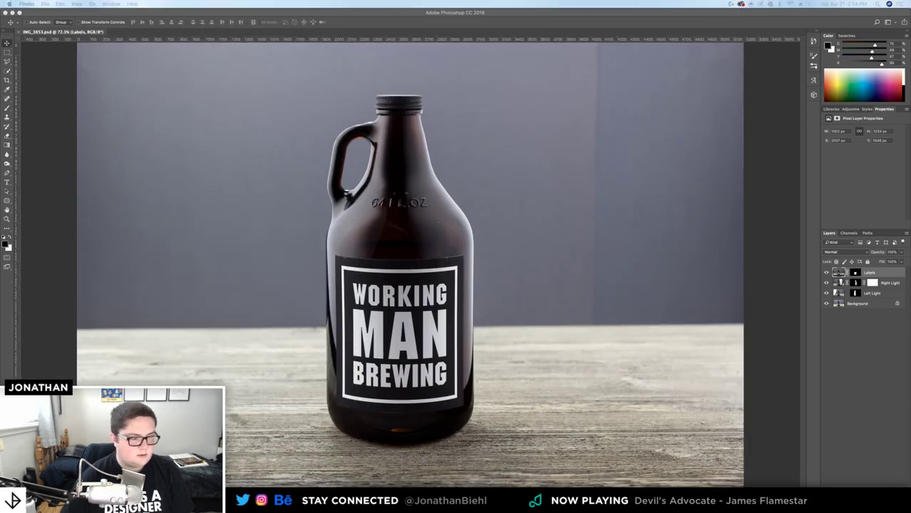
Open IMG_3865.CR2 in Camera Raw and enable its lens profile corrections
key("super+o")
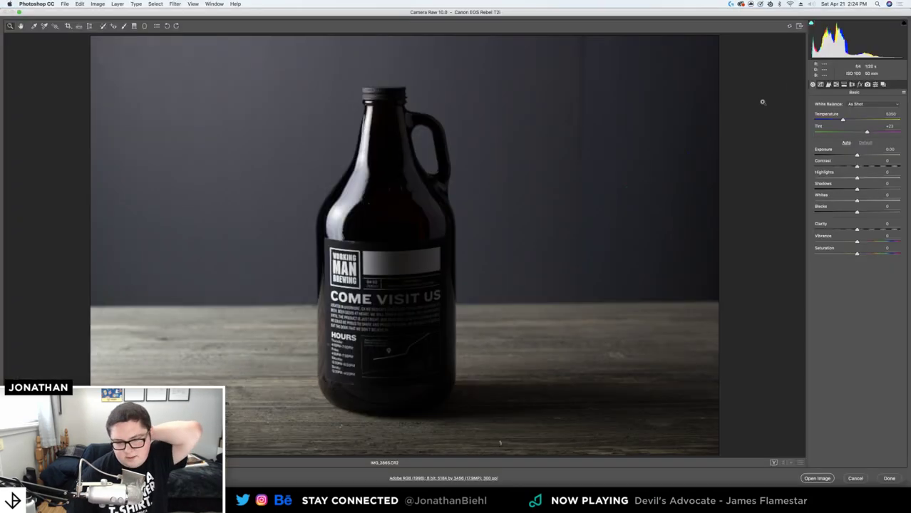
left_click(861, 85)
left_click(853, 85)
left_click(828, 119)
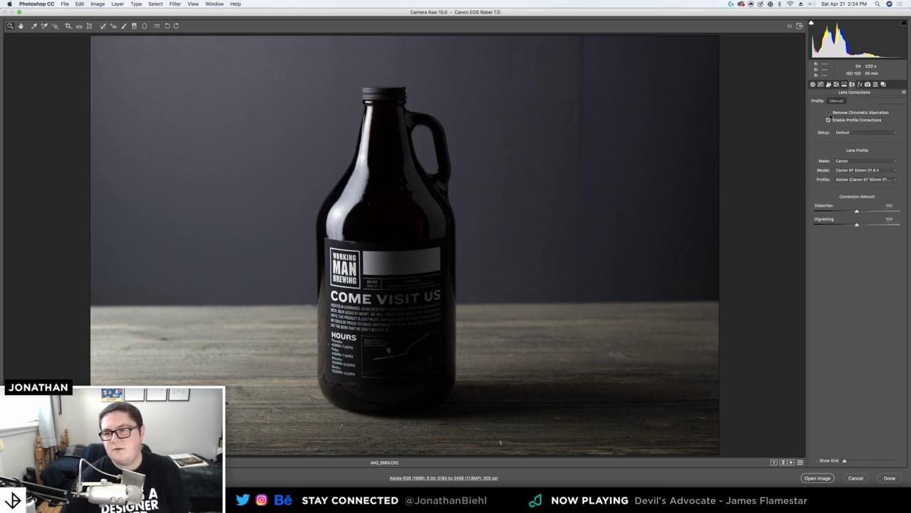
Lower the Color Detail noise reduction to its minimum in Camera Raw's Detail settings
left_click(828, 85)
left_click(821, 86)
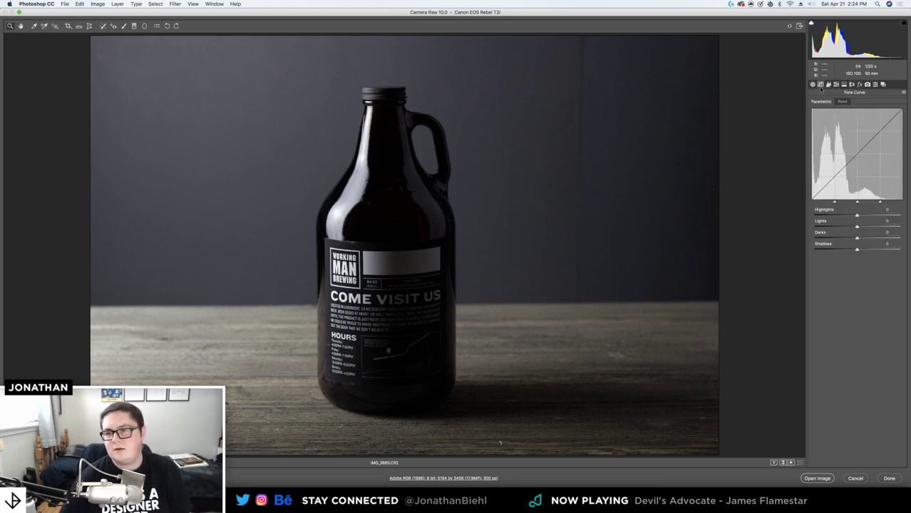
left_click(830, 85)
left_click(816, 224)
Adjust the basic tones: Exposure +0.25, Contrast +11, Highlights +22 and Shadows +26
left_click(813, 84)
left_click(538, 249)
left_click_drag(559, 321, 642, 165)
left_click_drag(858, 156, 861, 165)
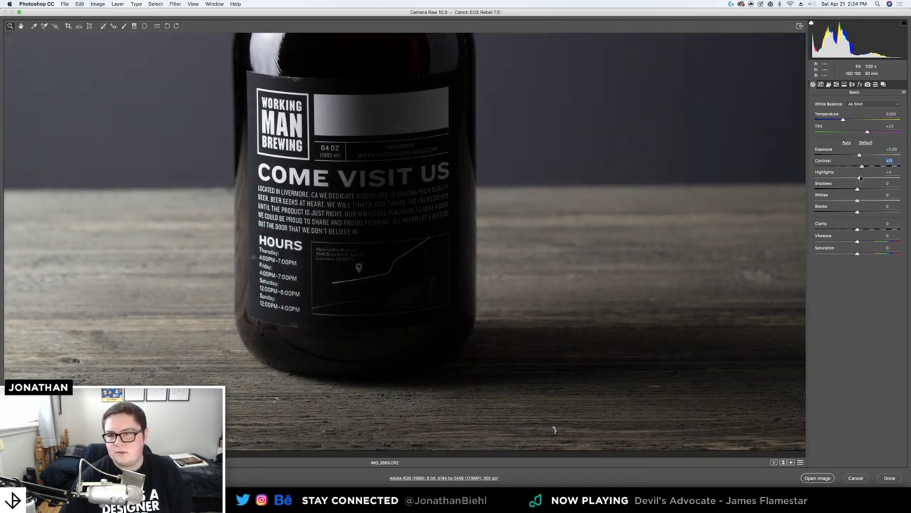
mouse_move(858, 178)
left_mouse_down()
mouse_move(867, 176)
mouse_move(868, 189)
left_mouse_up()
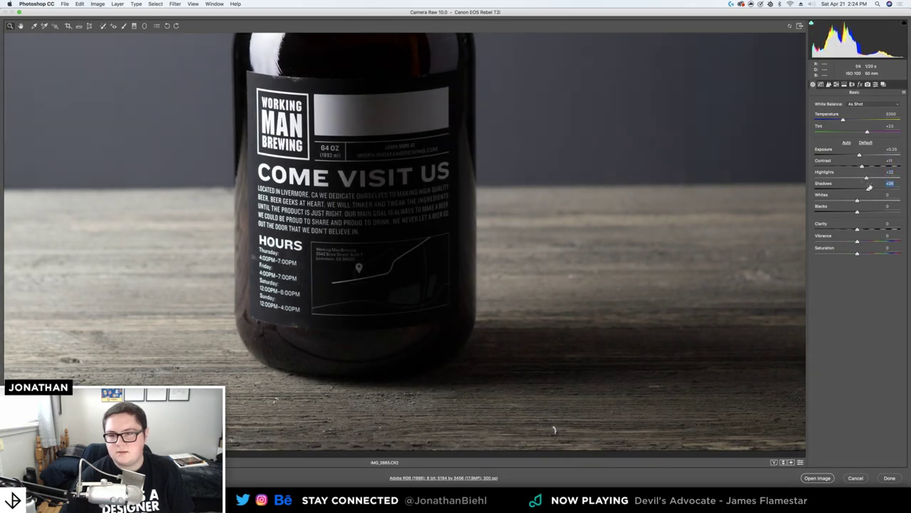
Set Whites and Blacks to +7, Clarity to +13, Vibrance to +12 and Saturation to +18
left_click(641, 295)
left_click_drag(644, 294, 572, 258)
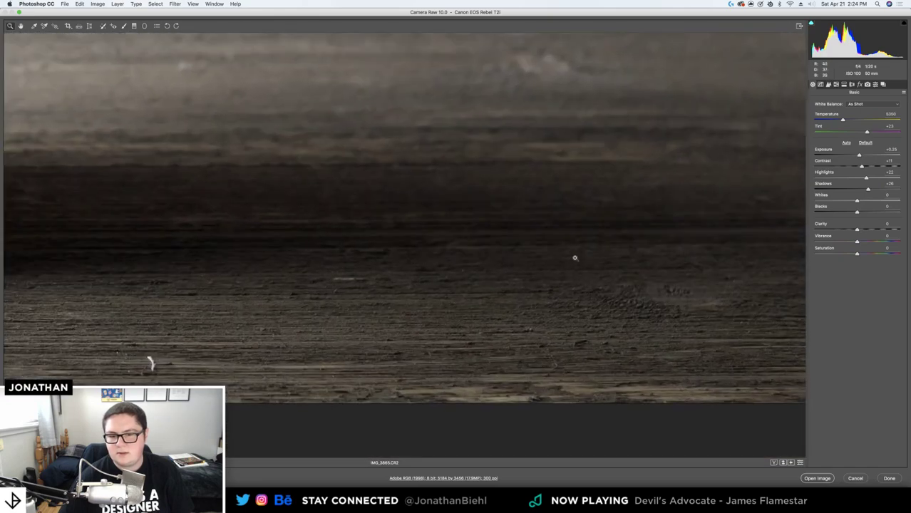
scroll(573, 259, "left", 5)
left_click_drag(858, 202, 865, 254)
left_click_drag(694, 214, 534, 193)
Refine the raw tones to Highlights -72, Shadows +24 and Exposure +0.55, checking the wood and bottle
left_click_drag(863, 181, 865, 155)
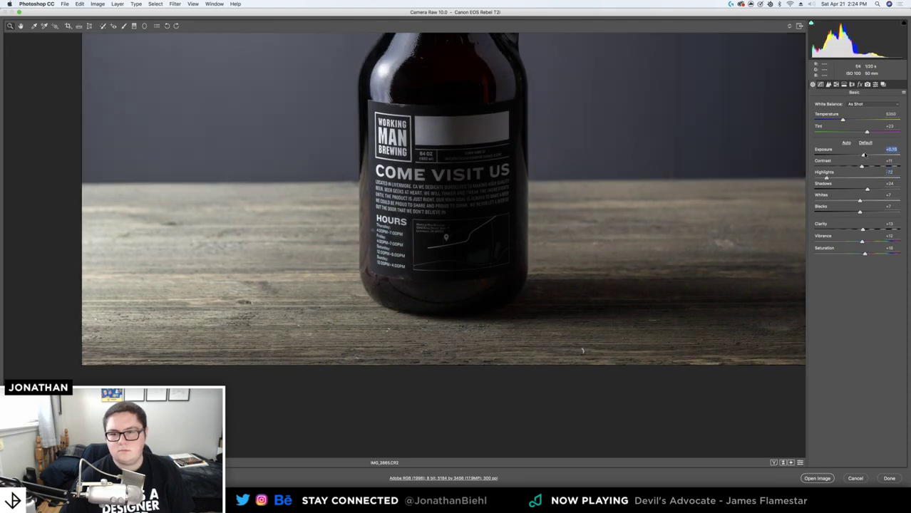
left_click(701, 267)
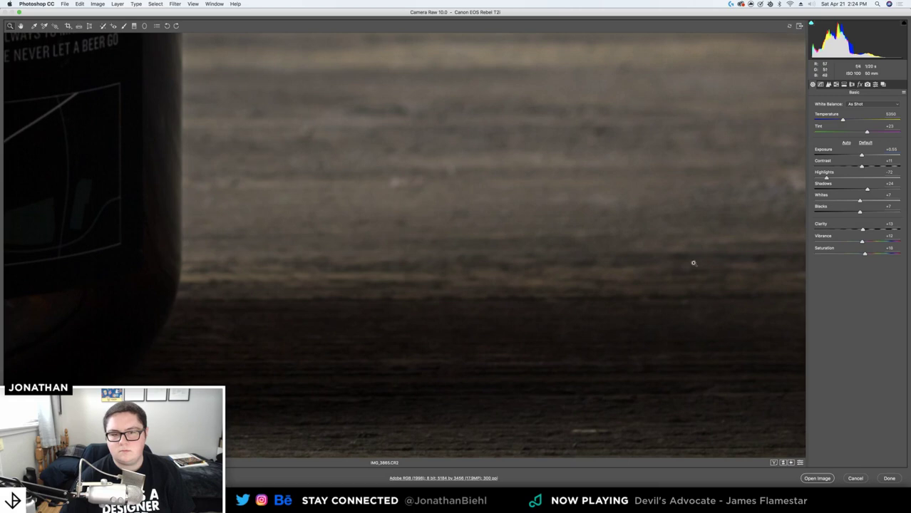
key("super+minus")
key("super+minus")
left_click_drag(319, 279, 386, 260)
mouse_move(356, 234)
left_mouse_down()
mouse_move(405, 243)
mouse_move(354, 232)
left_mouse_up()
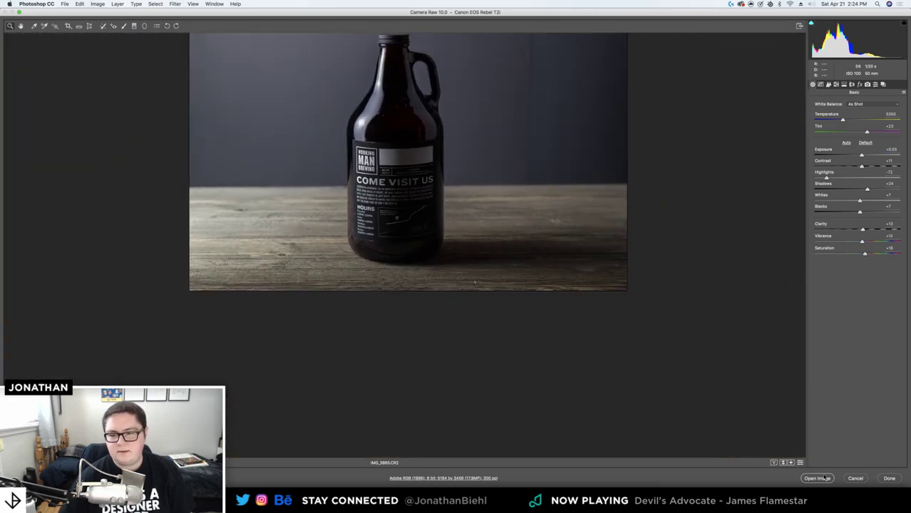
Open the developed IMG_3865.CR2 in Photoshop and convert its locked background into a regular layer
left_click_drag(870, 190, 871, 192)
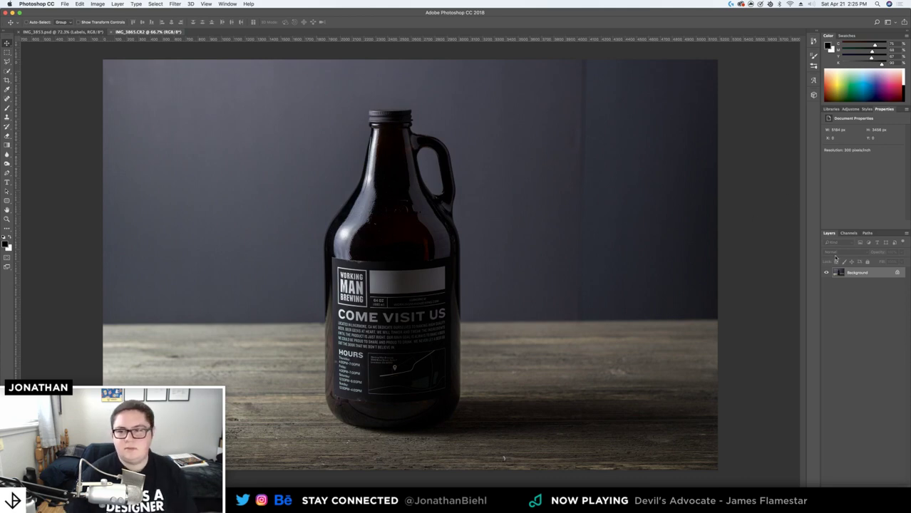
double_click(880, 270)
key("Return")
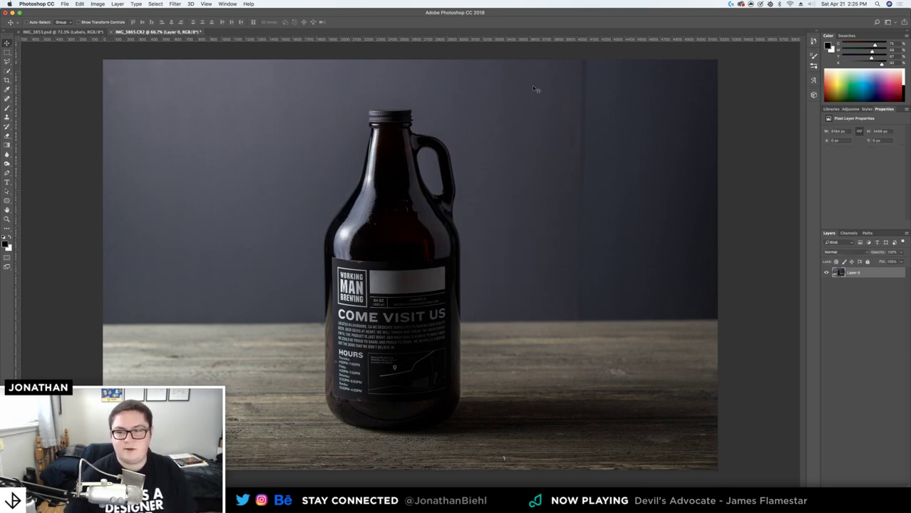
Float the IMG_3865.CR2 document and copy its photo into IMG_3853.psd as a new top layer
left_click_drag(158, 32, 181, 137)
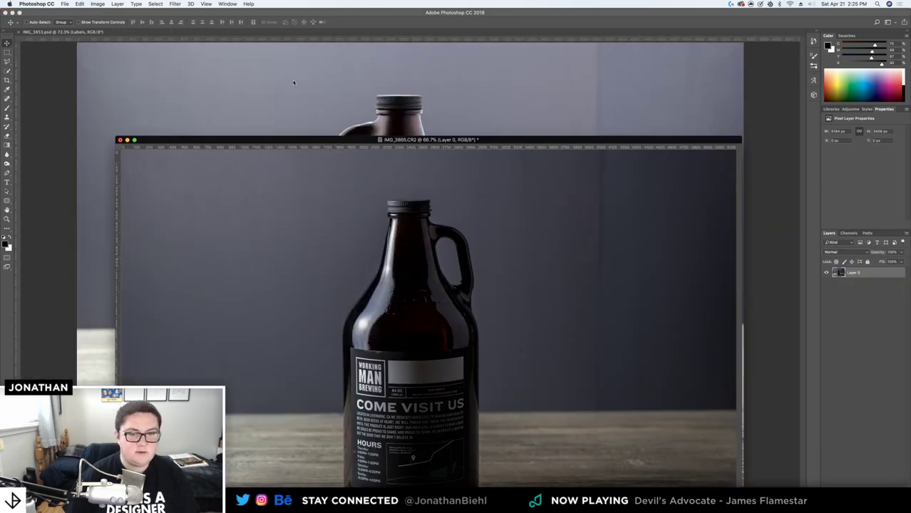
left_click_drag(293, 82, 292, 84)
key("z")
mouse_move(535, 317)
left_mouse_down()
mouse_move(543, 307)
mouse_move(533, 303)
left_mouse_up()
left_click_drag(221, 303, 431, 227)
Set the new layer's opacity to 40% and nudge it until its label's upper corner matches the front label beneath
key("v")
key("z")
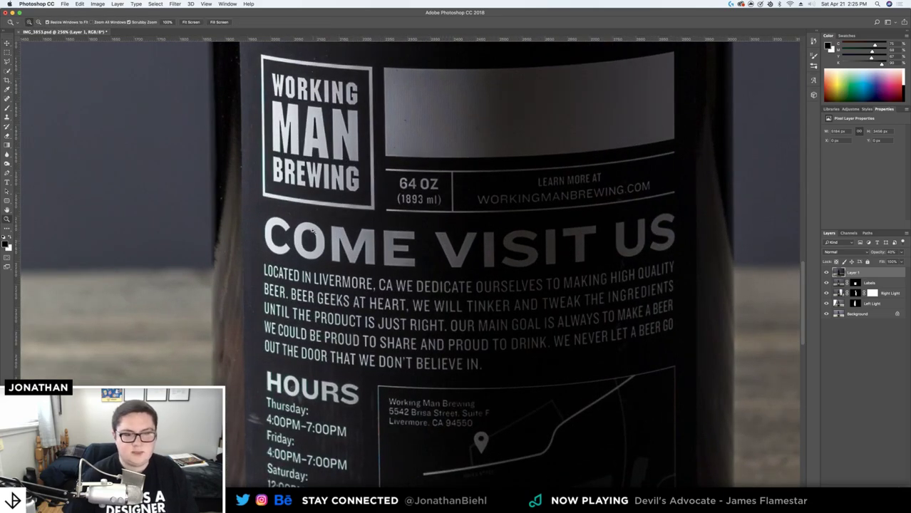
key("4")
left_click_drag(281, 104, 304, 125)
scroll(305, 125, "up", 5)
key("v")
left_click_drag(352, 249, 368, 249)
key("Down")
key("Right")
key("Left")
key("Left")
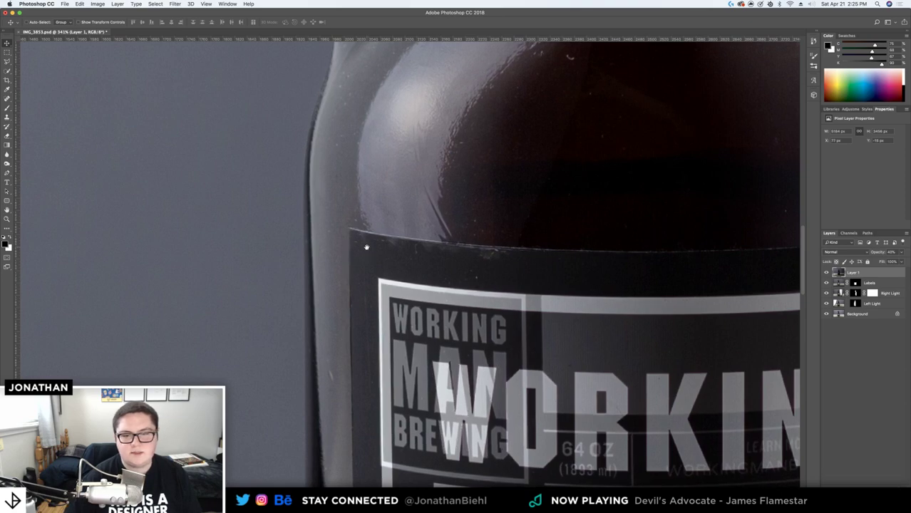
Restore the back-label layer's opacity to 100% after checking the label alignment, and inspect its fit across the whole image
left_click_drag(531, 218, 142, 181)
left_click_drag(419, 214, 299, 219)
key("z")
left_click_drag(447, 400, 460, 398)
key("v")
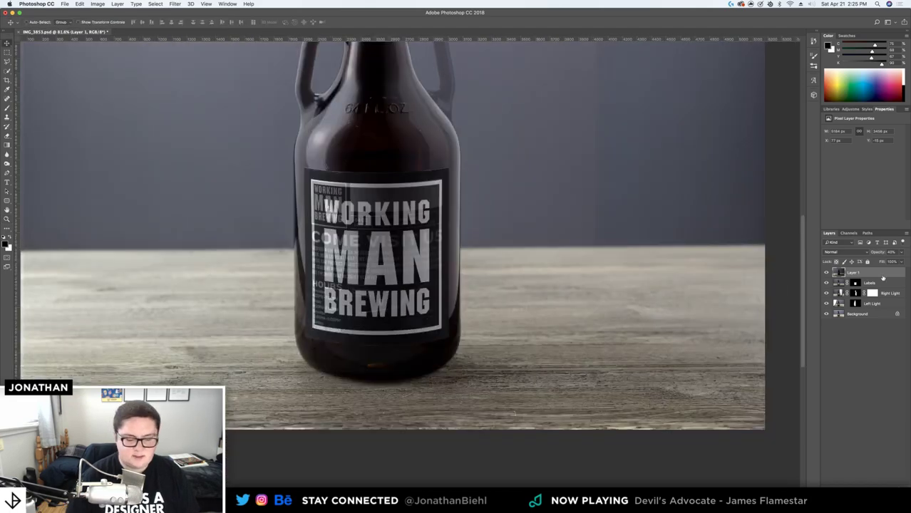
key("0")
key("z")
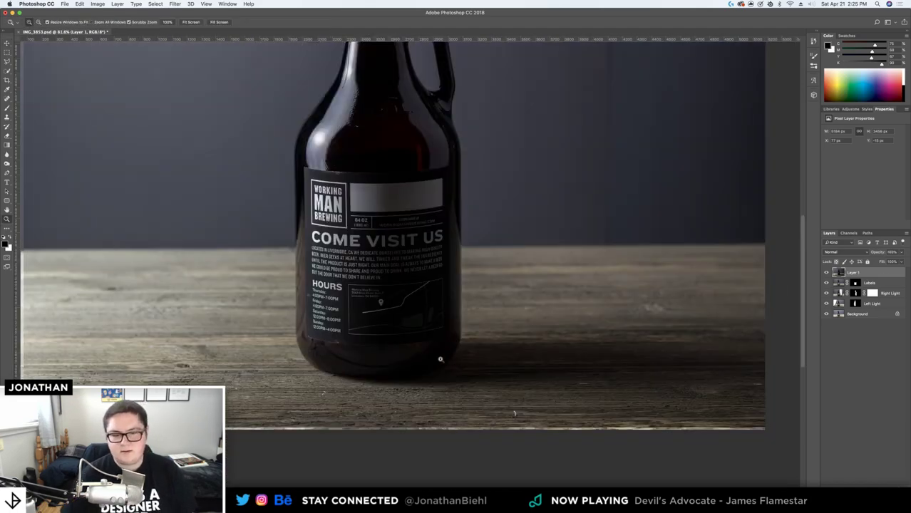
left_click_drag(445, 359, 428, 360)
left_click_drag(587, 398, 565, 390)
left_click_drag(746, 328, 730, 326)
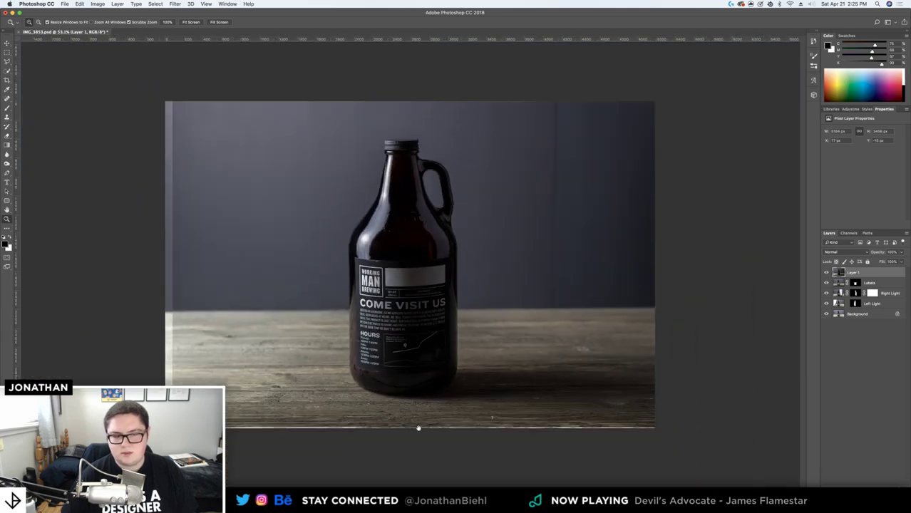
left_click_drag(444, 420, 450, 420)
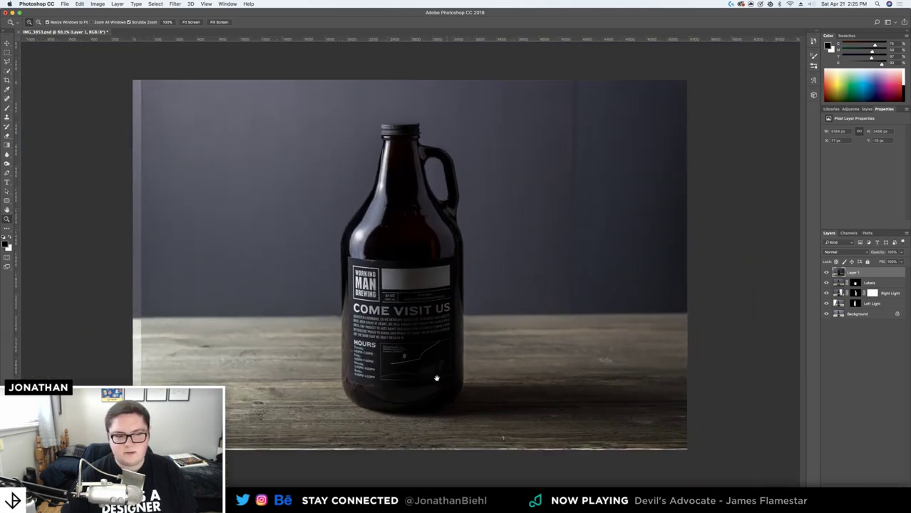
key("v")
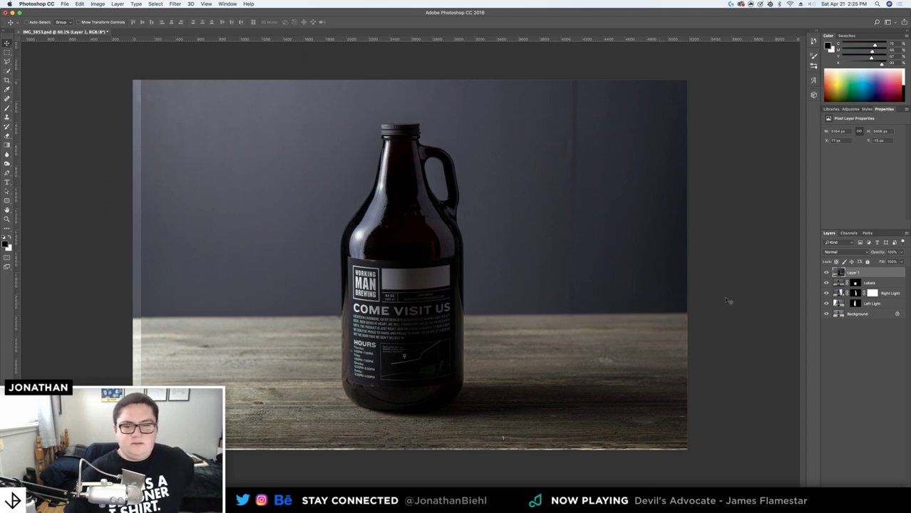
Add a layer mask to Layer 1 and invert it to black so the back-label photo is hidden
left_click(857, 508)
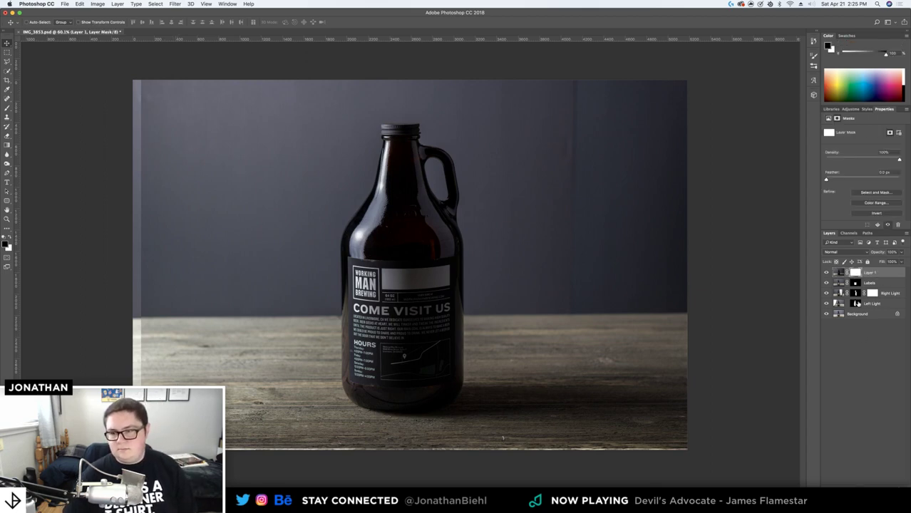
key("z")
left_click_drag(403, 403, 437, 322)
key("b")
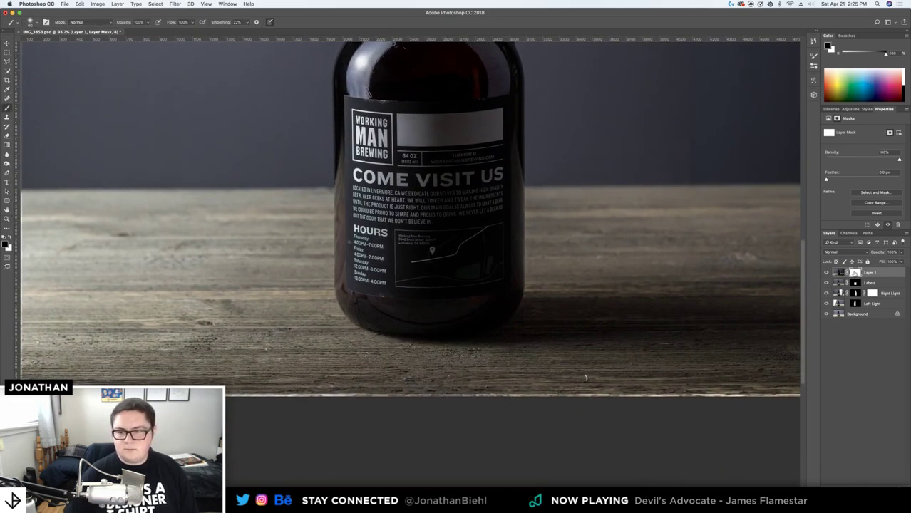
key("super+i")
key("v")
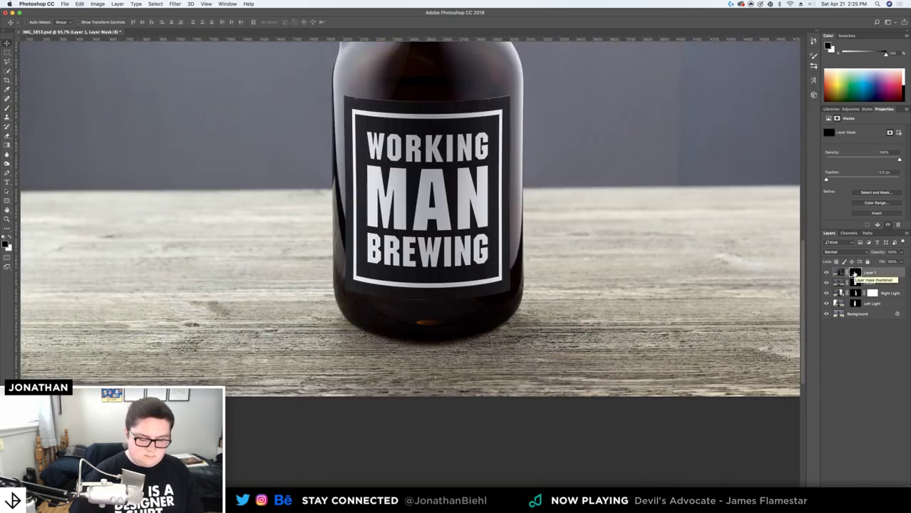
Paint white on Layer 1's mask with a greatly enlarged brush to reveal its darker tabletop left of the bottle
key("b")
key("bracketright")
key("bracketright")
key("bracketright")
key("bracketright")
key("bracketright")
key("bracketright")
key("bracketright")
key("bracketright")
key("bracketright")
key("bracketright")
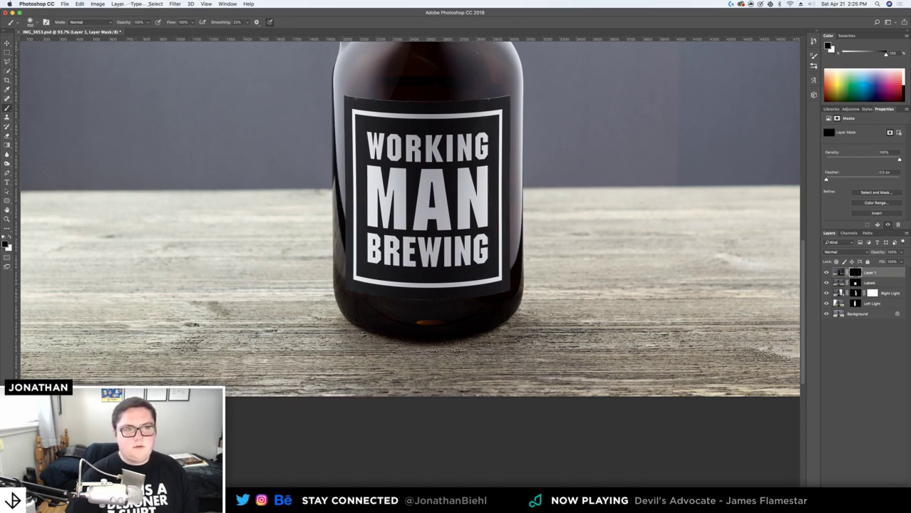
key("x")
mouse_move(249, 253)
left_mouse_down()
mouse_move(236, 274)
mouse_move(169, 279)
mouse_move(149, 276)
mouse_move(136, 256)
mouse_move(70, 254)
left_mouse_up()
left_click_drag(268, 263, 373, 258)
mouse_move(206, 242)
left_mouse_down()
mouse_move(236, 218)
mouse_move(289, 221)
mouse_move(200, 325)
mouse_move(278, 349)
mouse_move(364, 350)
mouse_move(474, 370)
mouse_move(385, 261)
left_mouse_up()
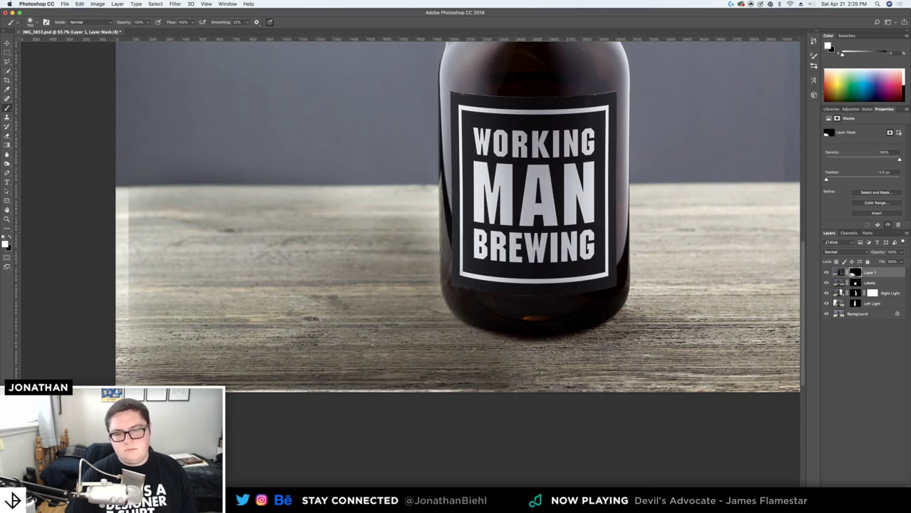
Refine the mask with a smaller white brush beside the bottle's left side and along the tabletop's back edge
key("bracketleft")
key("bracketleft")
key("bracketleft")
key("bracketleft")
key("bracketleft")
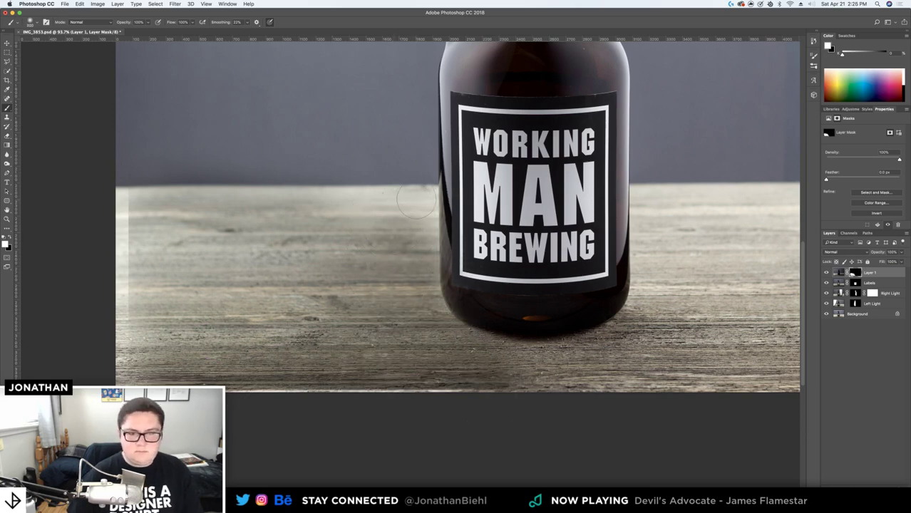
left_click_drag(421, 196, 422, 249)
mouse_move(436, 211)
left_mouse_down()
mouse_move(421, 192)
mouse_move(154, 202)
left_mouse_up()
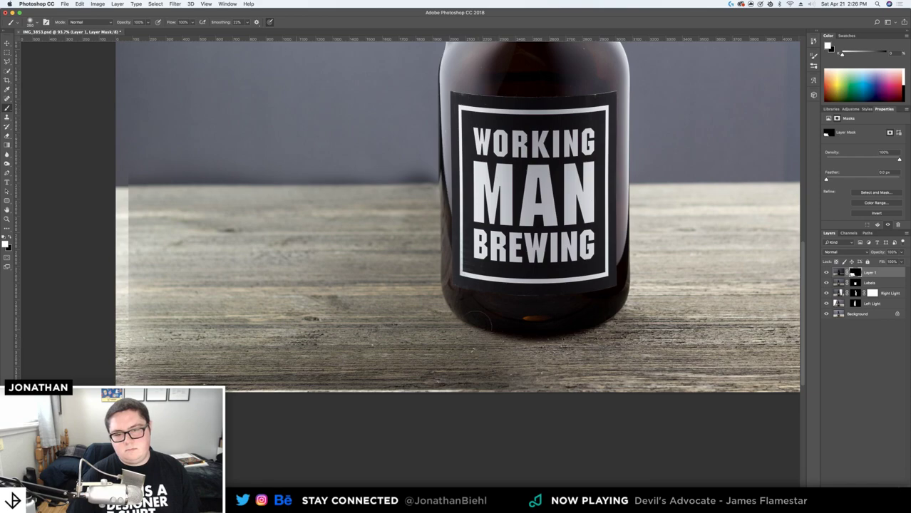
Show the mask as a red overlay and paint white over the tabletop right of the bottle
scroll(324, 326, "right", 5)
scroll(324, 326, "down", 1)
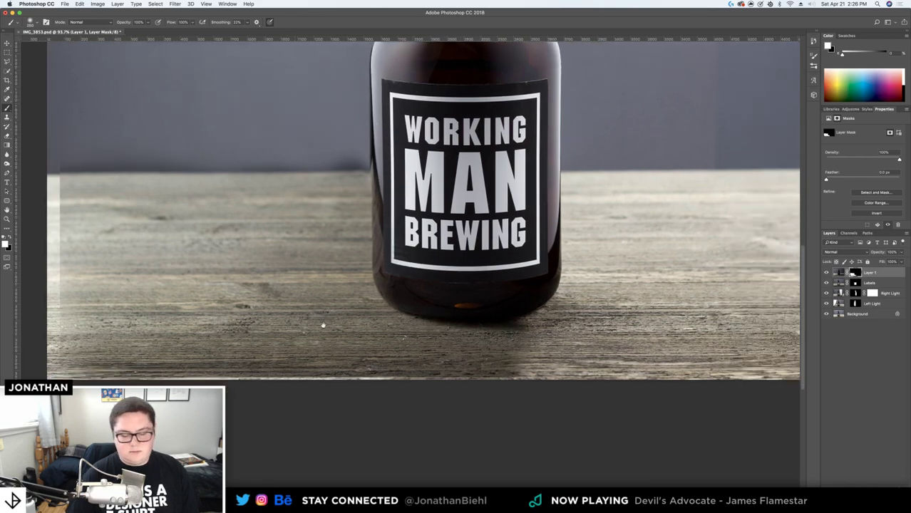
scroll(325, 326, "right", 15)
scroll(324, 325, "down", 4)
key("backslash")
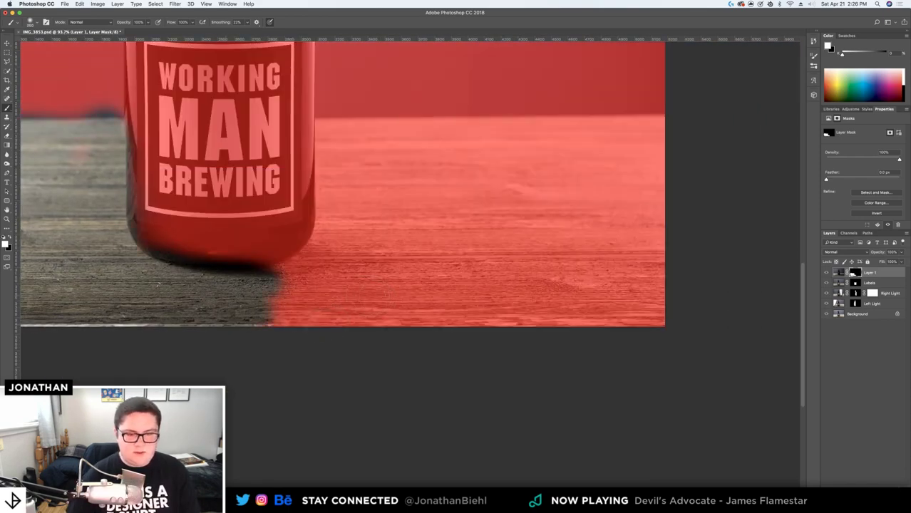
mouse_move(296, 314)
left_mouse_down()
mouse_move(284, 294)
mouse_move(326, 280)
mouse_move(357, 226)
mouse_move(352, 165)
mouse_move(332, 254)
mouse_move(351, 142)
mouse_move(343, 126)
mouse_move(629, 133)
mouse_move(440, 139)
mouse_move(739, 140)
mouse_move(562, 150)
mouse_move(304, 294)
mouse_move(492, 313)
mouse_move(310, 299)
mouse_move(624, 226)
mouse_move(643, 197)
mouse_move(598, 248)
mouse_move(518, 224)
left_mouse_up()
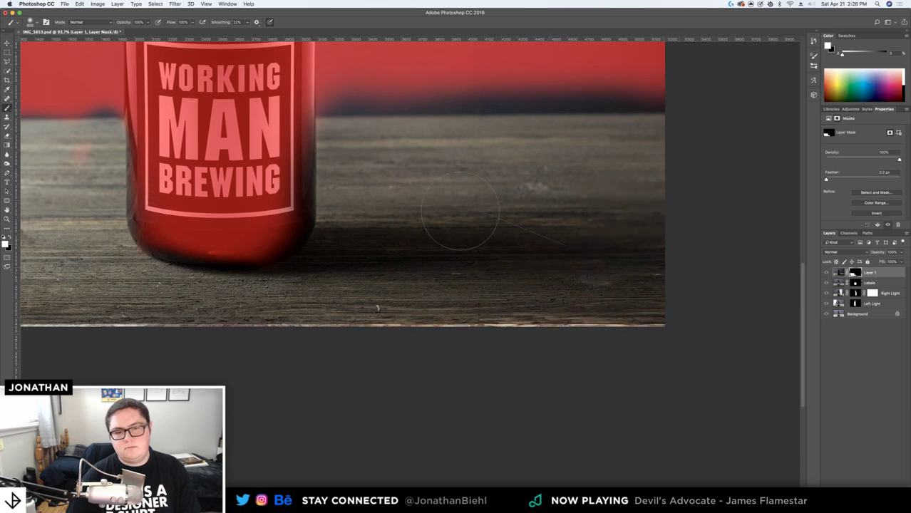
Paint the remaining masked strip at the tabletop's far left edge white and hide the mask overlay
left_click_drag(147, 234, 553, 287)
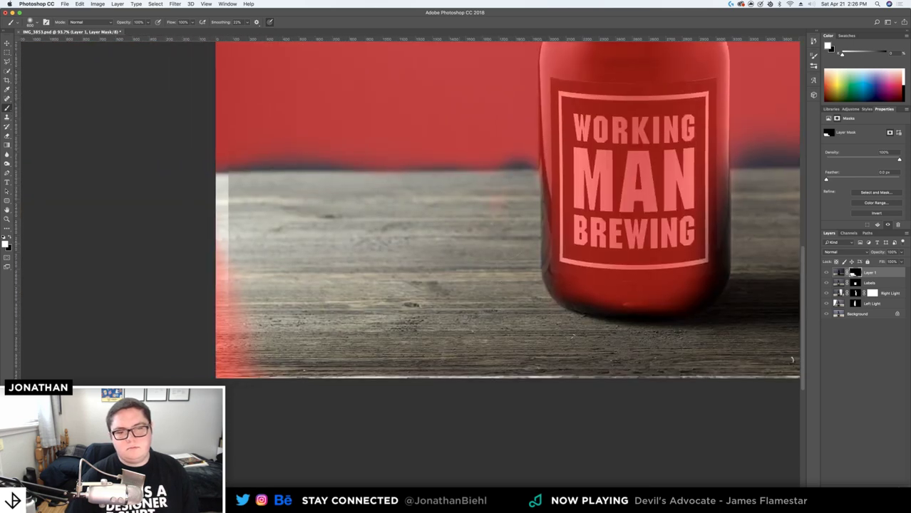
left_click_drag(219, 263, 210, 360)
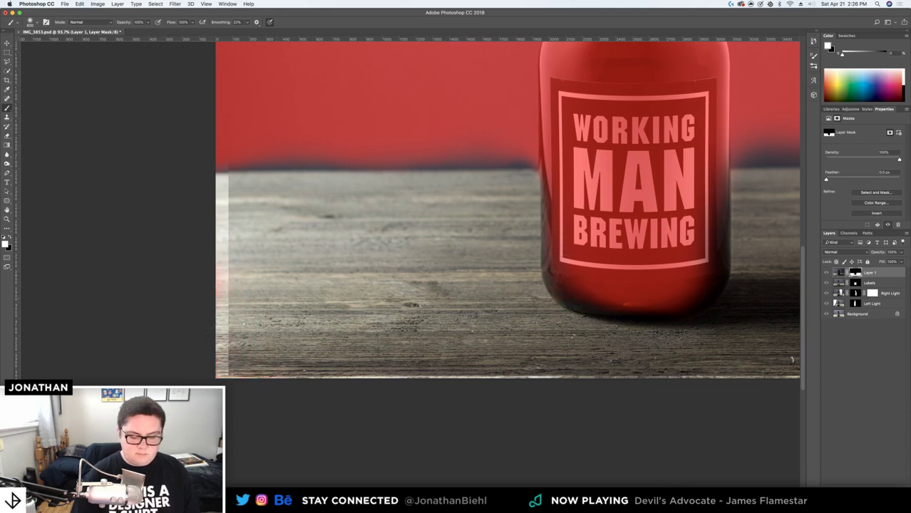
key("backslash")
Inspect the masked tabletop blend around the bottle's sides and along the backdrop edge
key("z")
left_click_drag(584, 270, 519, 269)
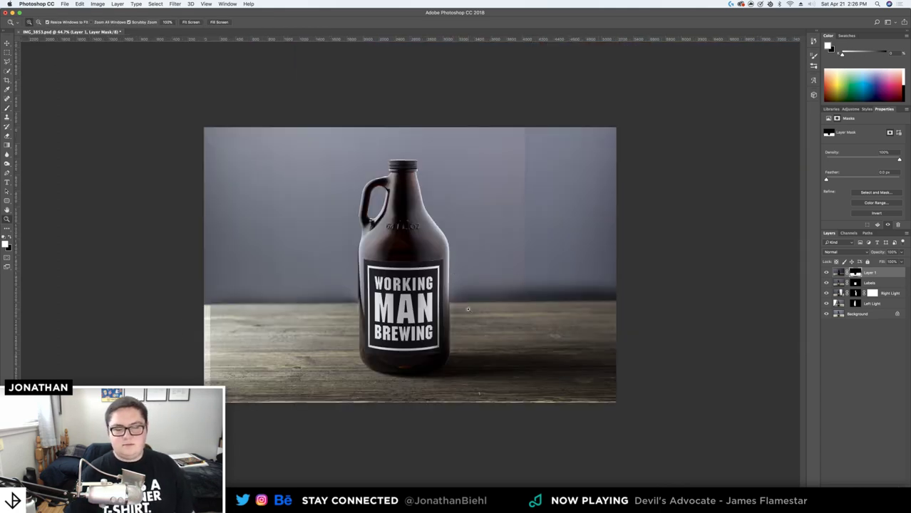
left_click_drag(410, 321, 476, 320)
left_click_drag(314, 304, 416, 305)
left_click_drag(285, 288, 442, 299)
left_click_drag(521, 256, 418, 225)
scroll(418, 224, "up", 3)
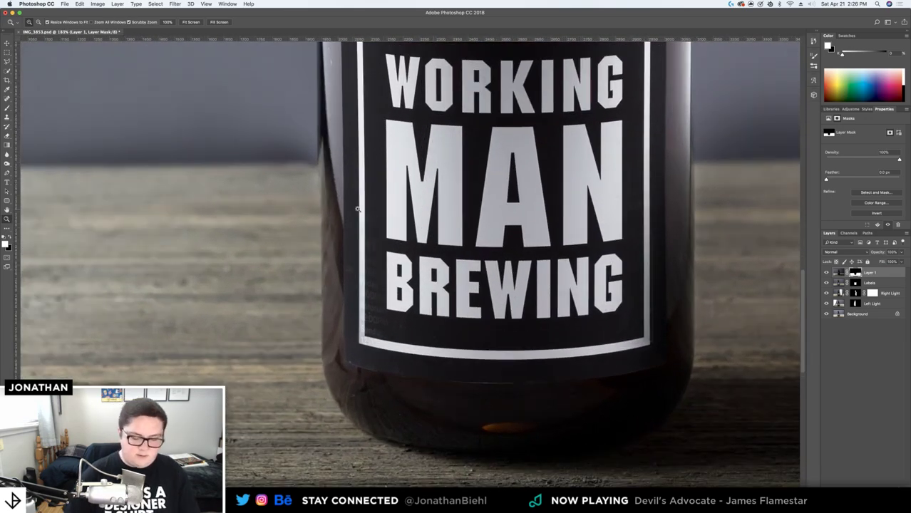
key("b")
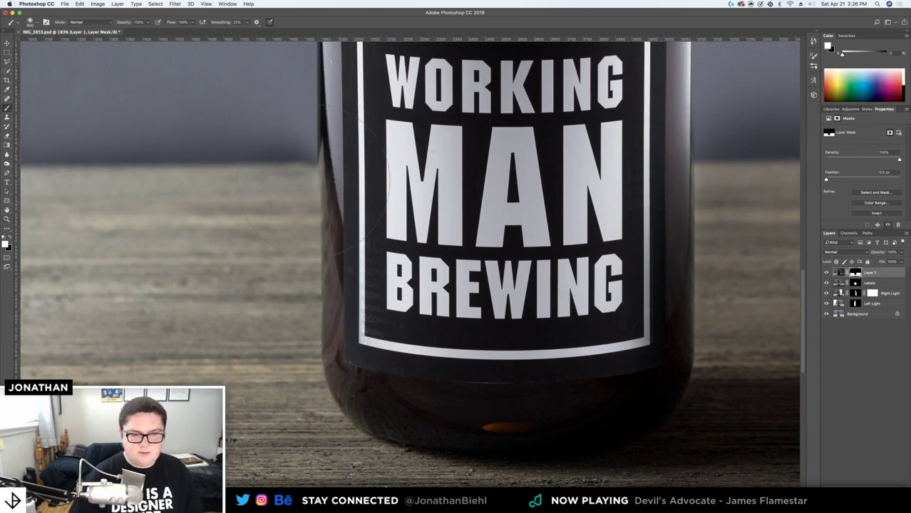
key("v")
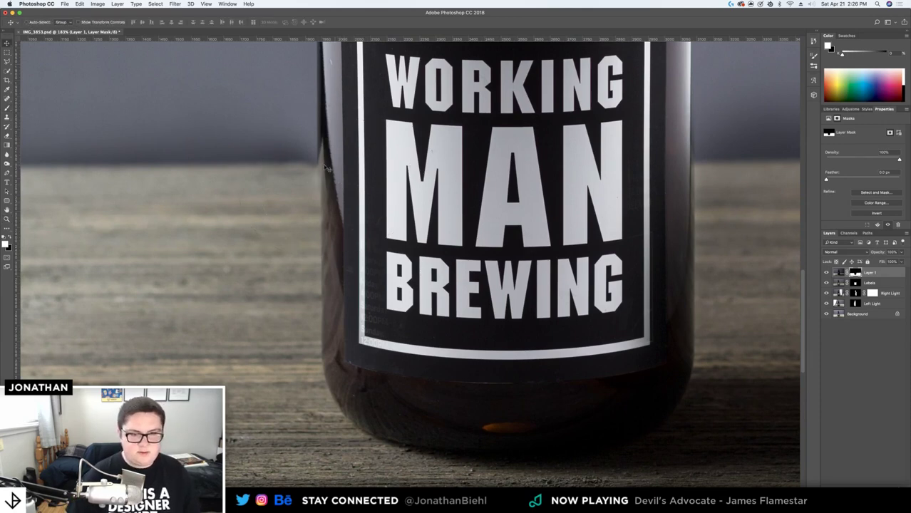
left_click_drag(325, 168, 496, 180)
scroll(371, 203, "right", 5)
key("p")
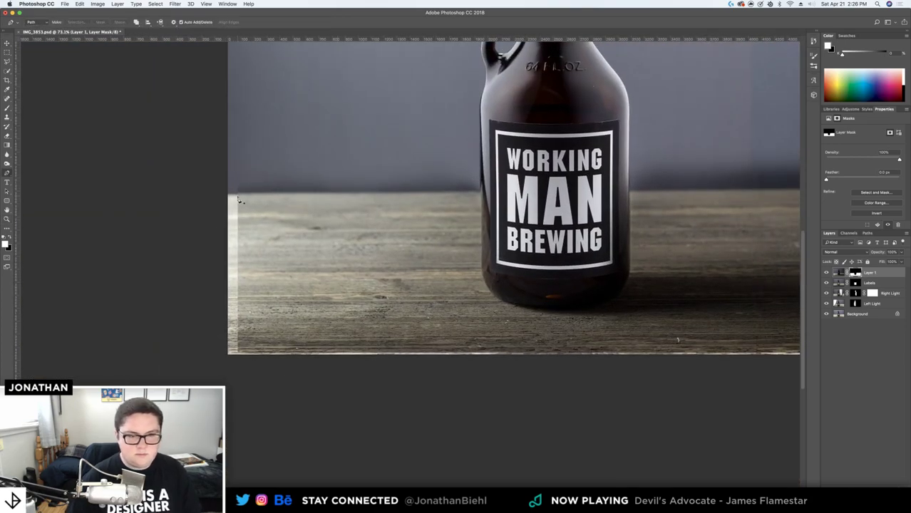
left_click(226, 195)
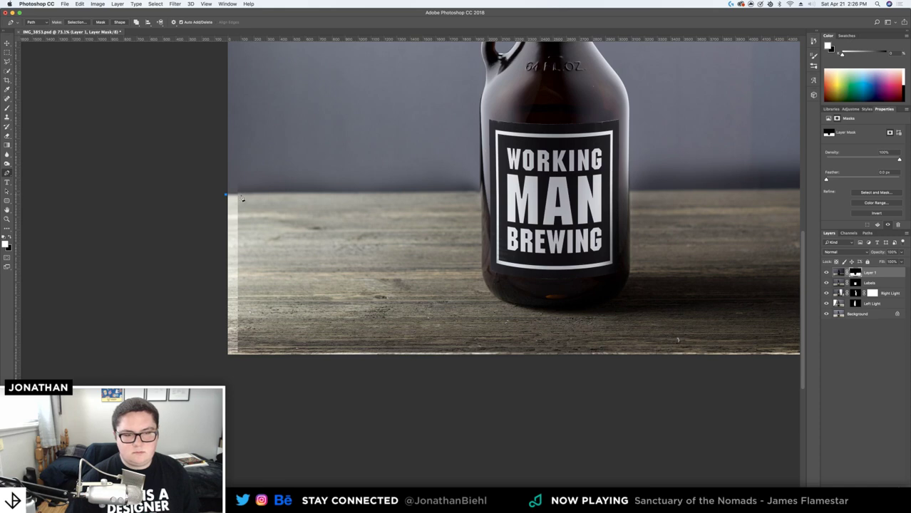
right_click(241, 198)
left_click(247, 206)
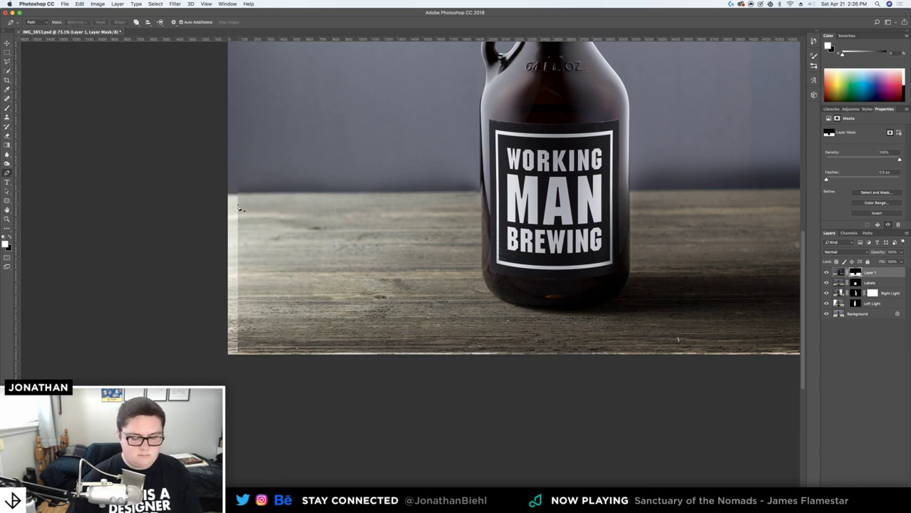
Draw a closed Pen path that follows the tabletop's back edge across the full image width and encloses the backdrop just above it
left_click(226, 194)
scroll(532, 200, "right", 6)
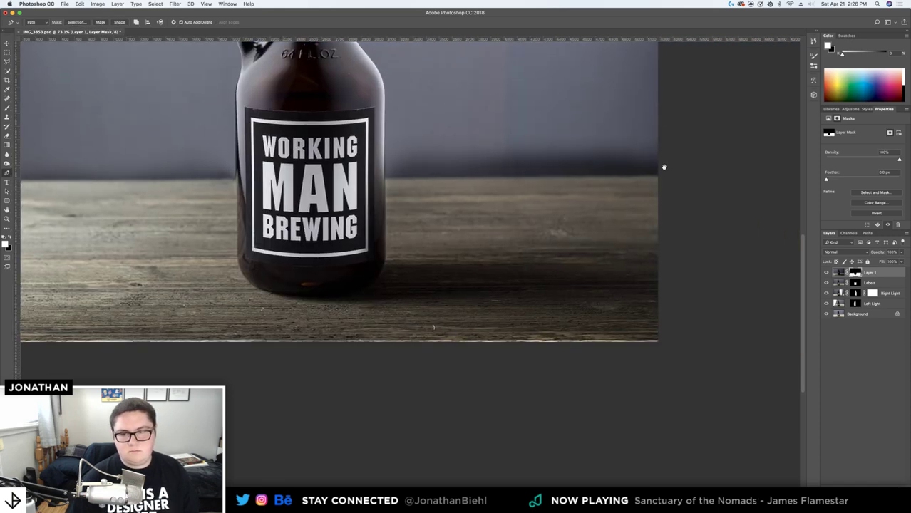
left_click(662, 178)
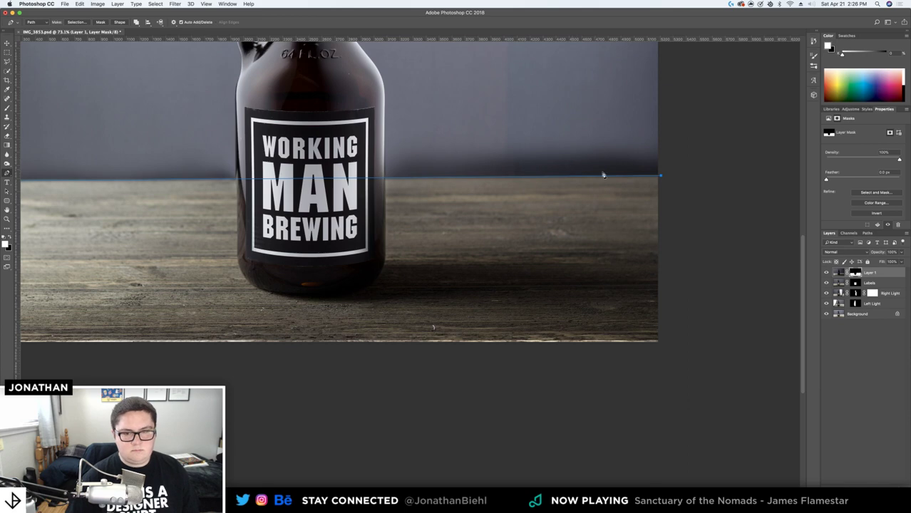
key("super+z")
left_click(661, 180)
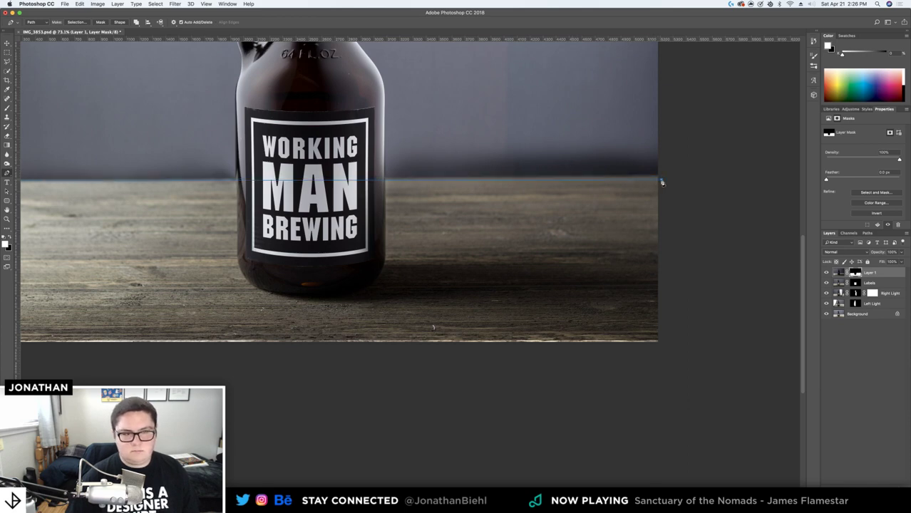
scroll(520, 115, "left", 10)
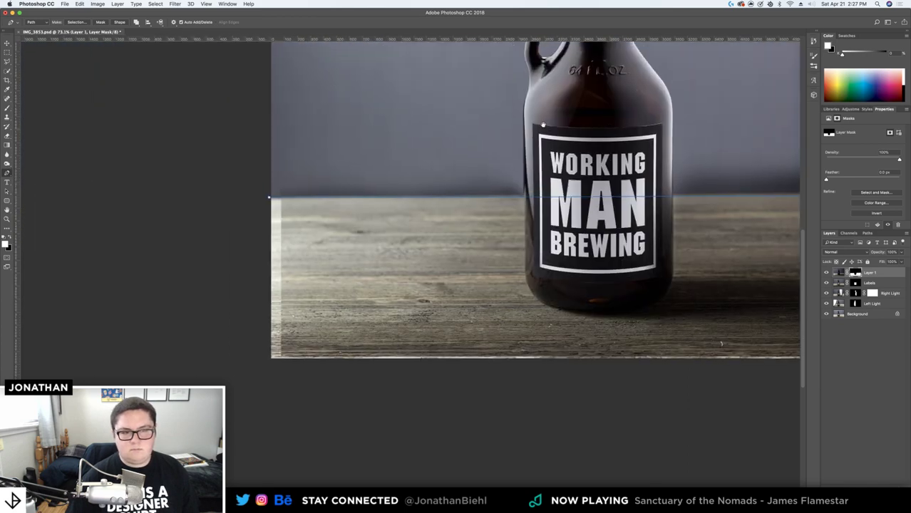
left_click(299, 201)
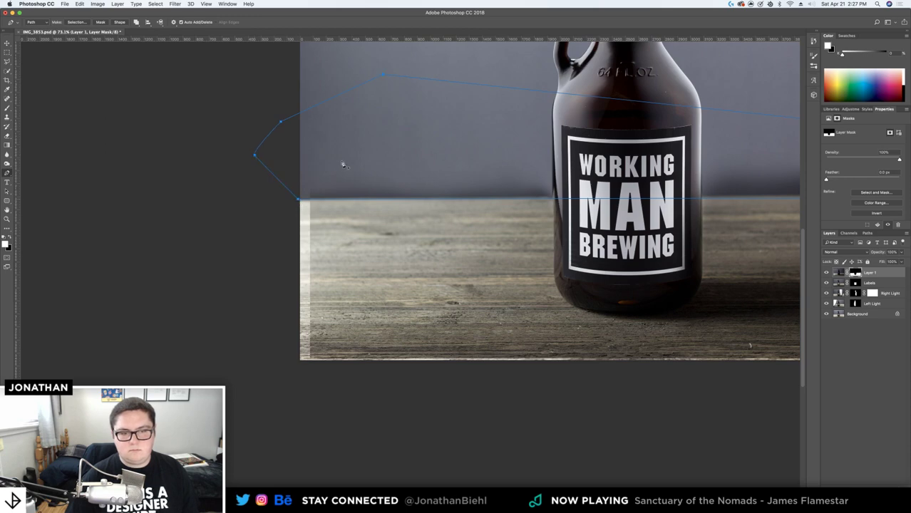
Convert the backdrop path to a selection, fill it with black on Layer 1's mask, and deselect
right_click(354, 148)
left_click(385, 178)
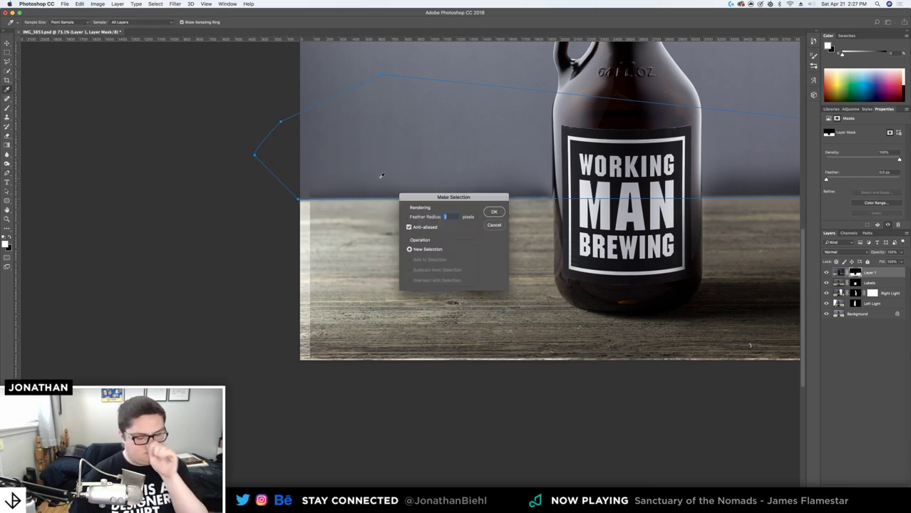
key("Return")
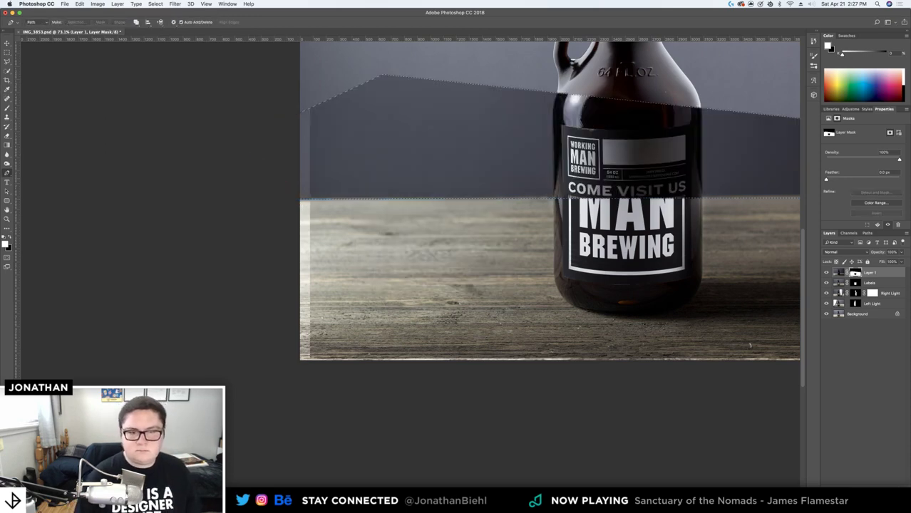
key("ctrl+d")
Draw a closed Pen path right of the bottle around the bright line and the strip of tabletop beneath it
key("z")
left_click_drag(531, 151, 570, 221)
left_click_drag(509, 289, 506, 299)
scroll(493, 297, "down", 2)
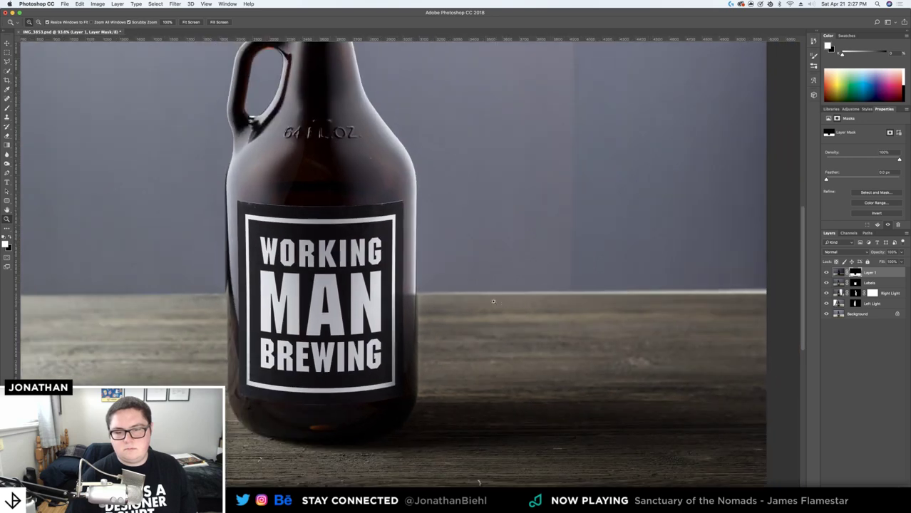
scroll(600, 295, "up", 1)
left_click_drag(628, 299, 463, 246)
scroll(382, 231, "up", 1)
key("p")
left_click(95, 208)
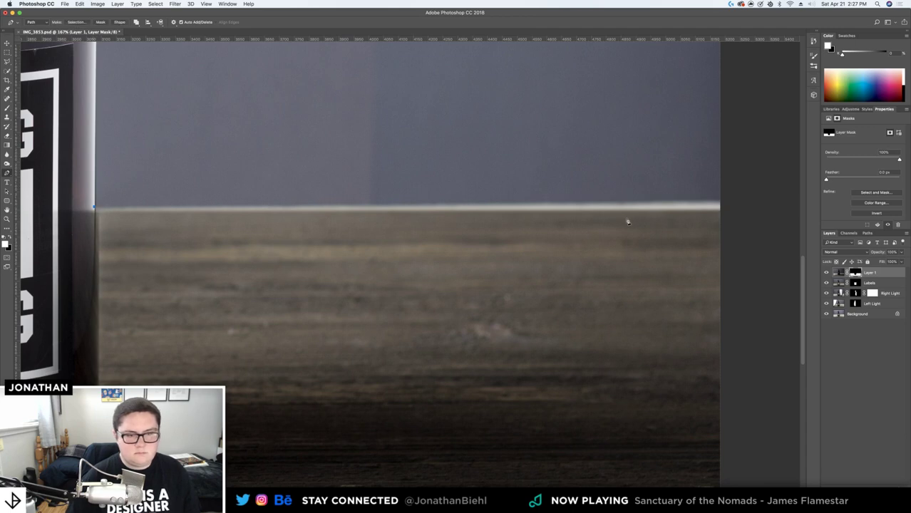
left_click(726, 201)
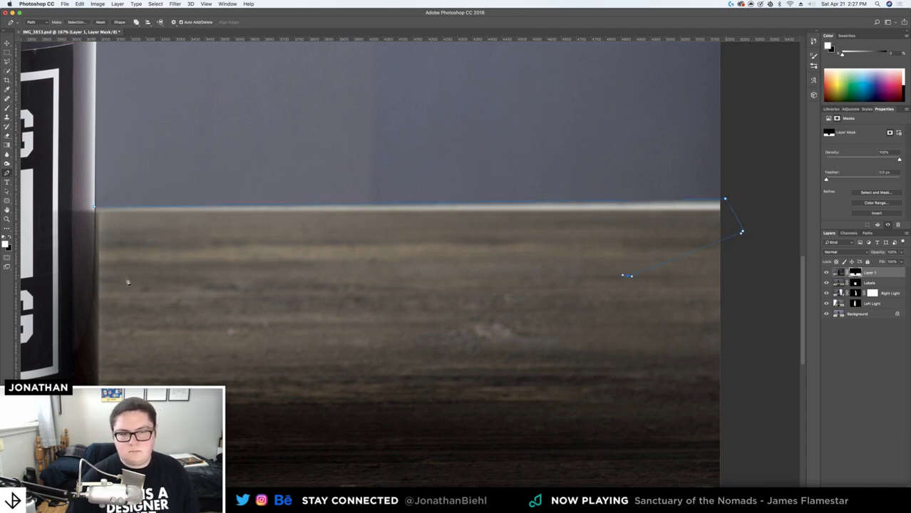
Turn the tabletop path into a selection and try filling it on Layer 1's mask, keeping the selection active
right_click(171, 233)
left_click(201, 265)
key("Return")
key("alt+BackSpace")
key("super+d")
key("super+shift+d")
key("super+BackSpace")
Shift the selection to fit the table's back edge, fill it with white on the mask, and deselect
key("m")
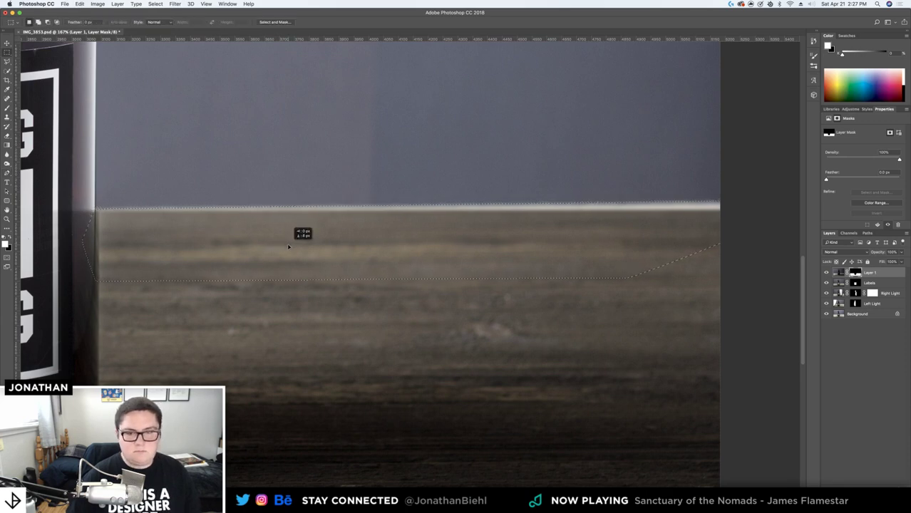
key("alt+BackSpace")
key("super+d")
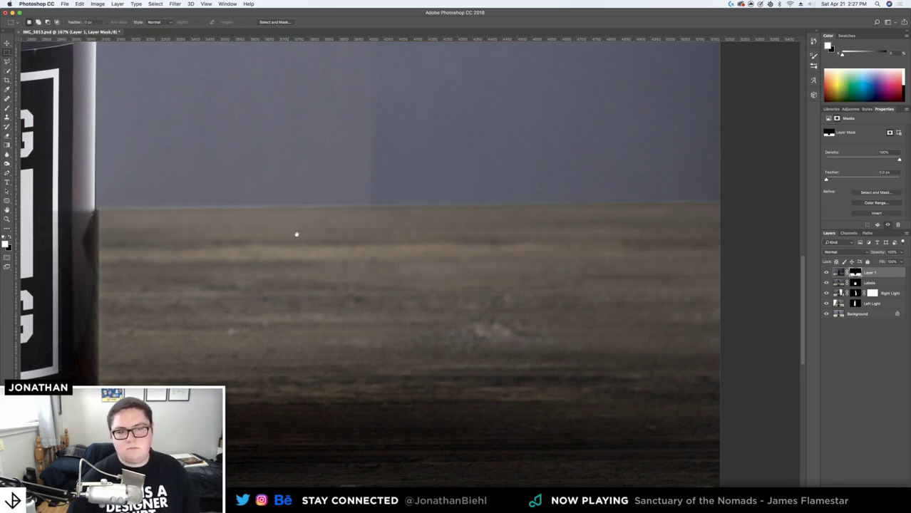
Erase Layer 1's mask with an enlarged Eraser along the backdrop just above the tabletop across the full image width
left_click_drag(295, 239, 517, 212)
key("z")
left_click_drag(322, 215, 290, 221)
left_click_drag(437, 295, 458, 296)
key("v")
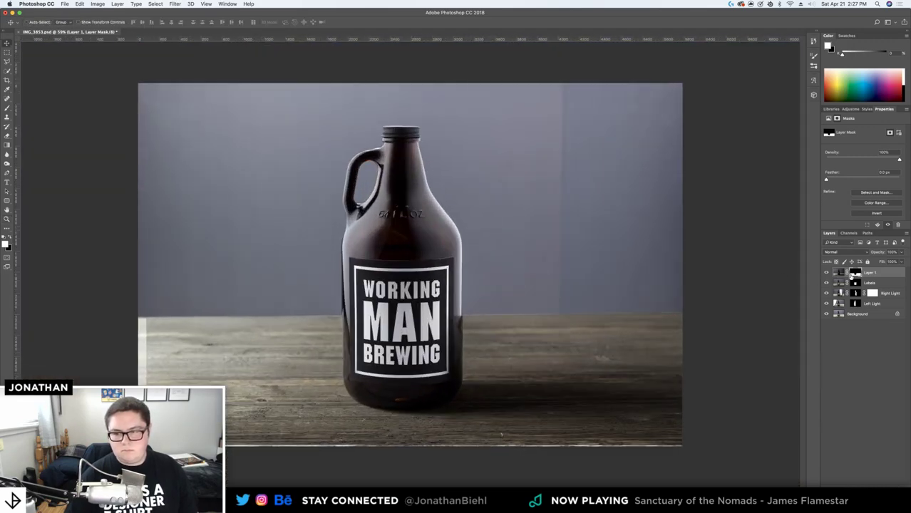
key("b")
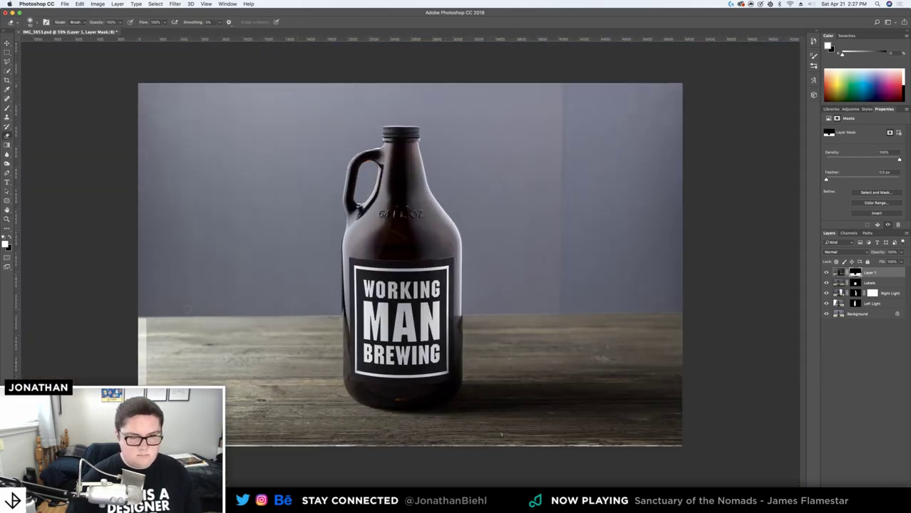
key("bracketright")
left_click_drag(126, 303, 261, 309)
left_click_drag(117, 295, 757, 310)
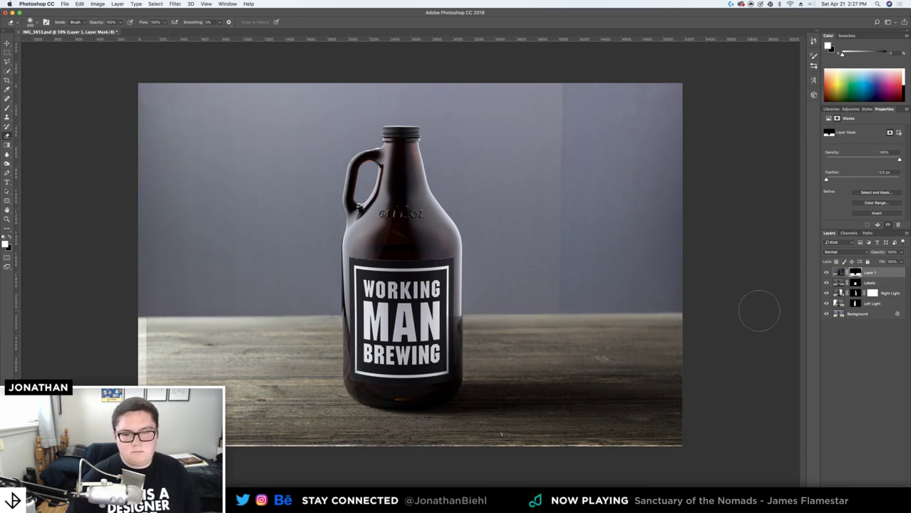
Toggle Layer 1's visibility off and on to compare the composite with and without the darker tabletop
key("z")
mouse_move(681, 301)
left_mouse_down()
mouse_move(714, 302)
mouse_move(691, 299)
left_mouse_up()
key("v")
left_click(827, 273)
left_click(827, 273)
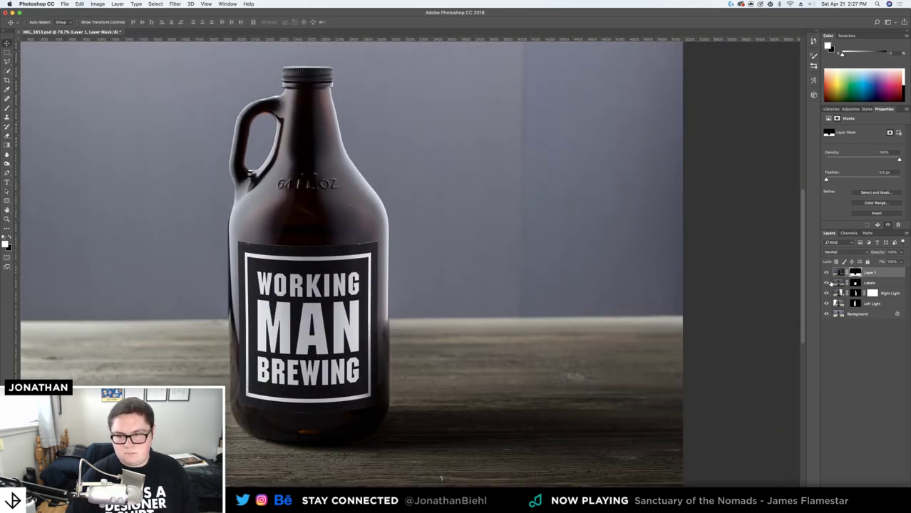
Step back through the last two edits on Layer 1's mask
left_click(835, 274)
key("super+alt+z")
key("super+alt+z")
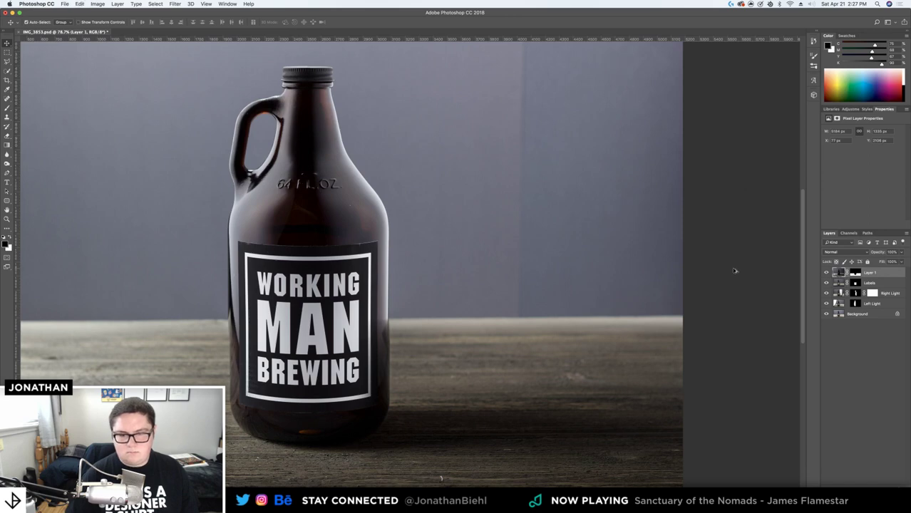
Shrink the Brush to a small tip sized for masking at the tabletop's far-right back edge
key("z")
left_click_drag(683, 303, 692, 304)
key("b")
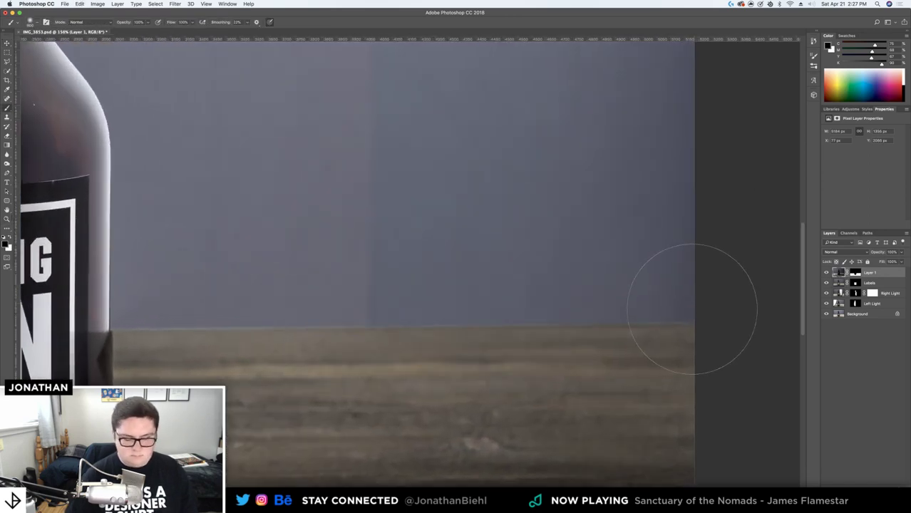
key("bracketleft")
key("bracketleft")
key("bracketleft")
key("bracketleft")
key("bracketleft")
key("bracketleft")
key("bracketleft")
key("bracketleft")
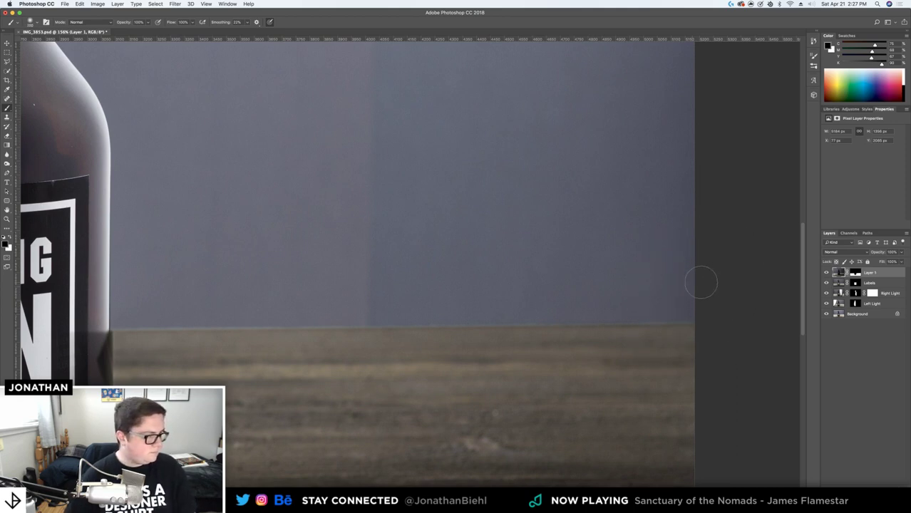
key("bracketleft")
key("bracketright")
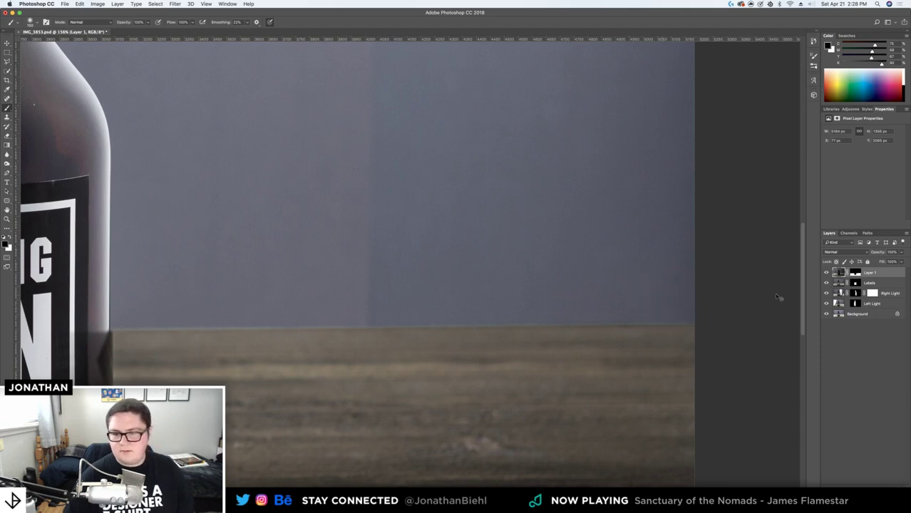
Paint black on Layer 1's mask in a straight line along the table's back edge across the full image width
left_click(853, 273)
left_click_drag(715, 306, 579, 288)
key("super+z")
key("x")
left_click_drag(695, 307, 564, 309)
key("z")
left_click_drag(672, 315, 627, 315)
key("b")
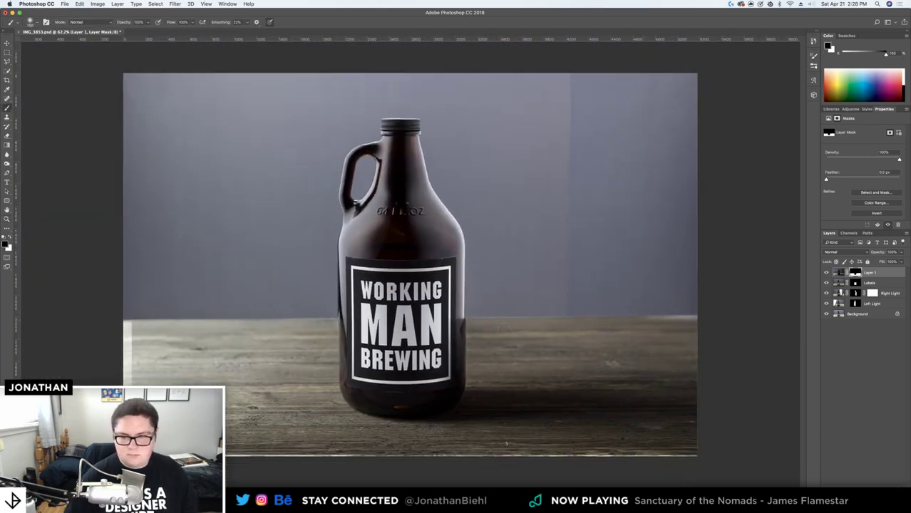
left_click(121, 314, "shift")
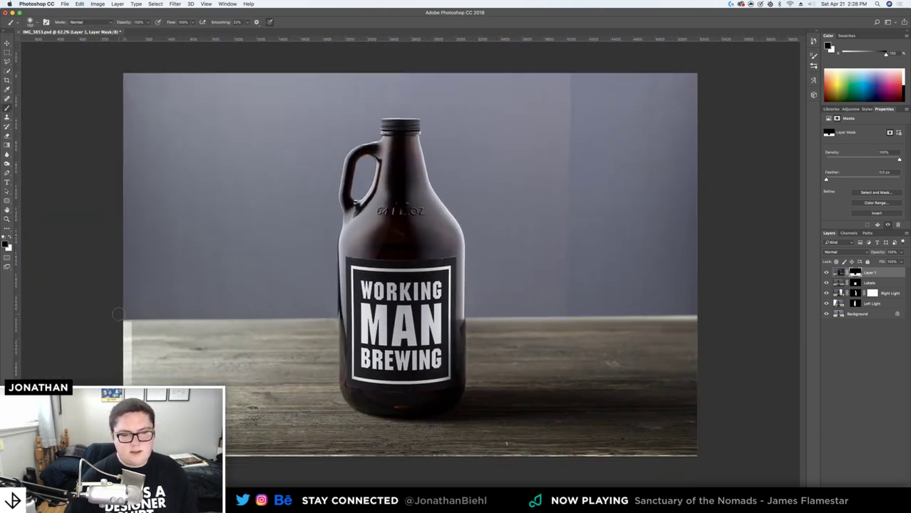
mouse_move(115, 315)
left_mouse_down()
mouse_move(723, 296)
mouse_move(174, 303)
mouse_move(147, 315)
mouse_move(205, 316)
mouse_move(220, 210)
mouse_move(214, 157)
left_mouse_up()
key("z")
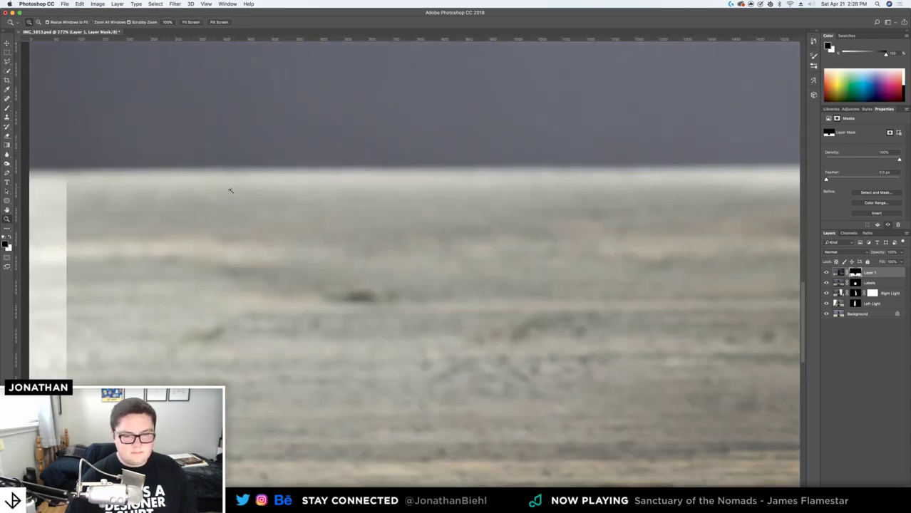
Try Layer 1 at 50% opacity to check the area around the bottle's base, and restore it to 100%
key("super+0")
key("v")
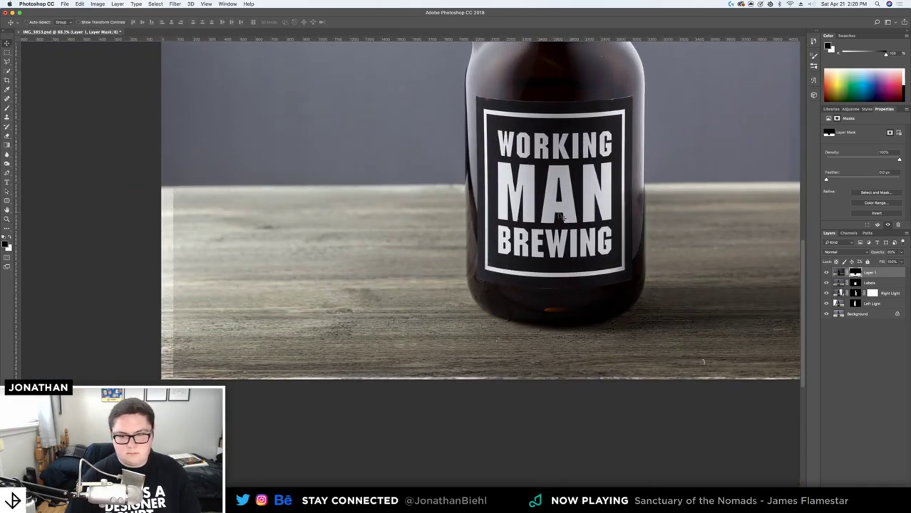
key("z")
left_click_drag(560, 290, 602, 288)
key("v")
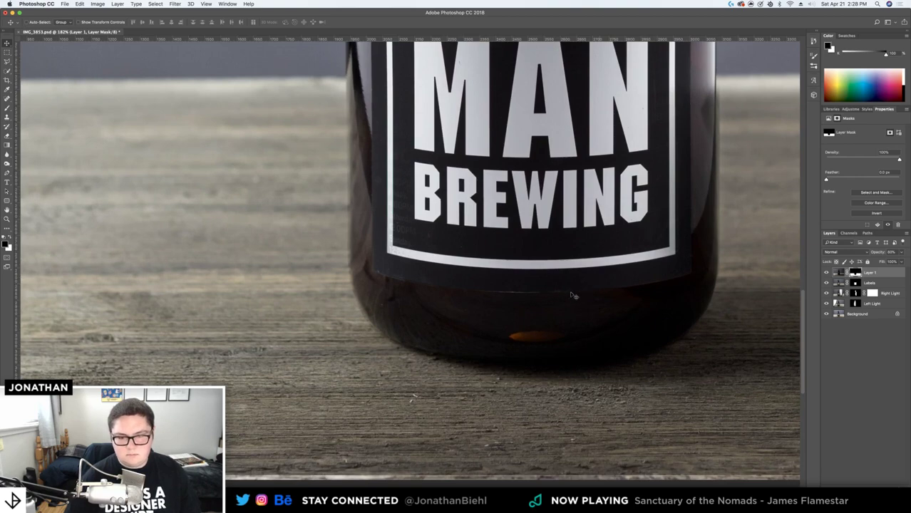
key("5")
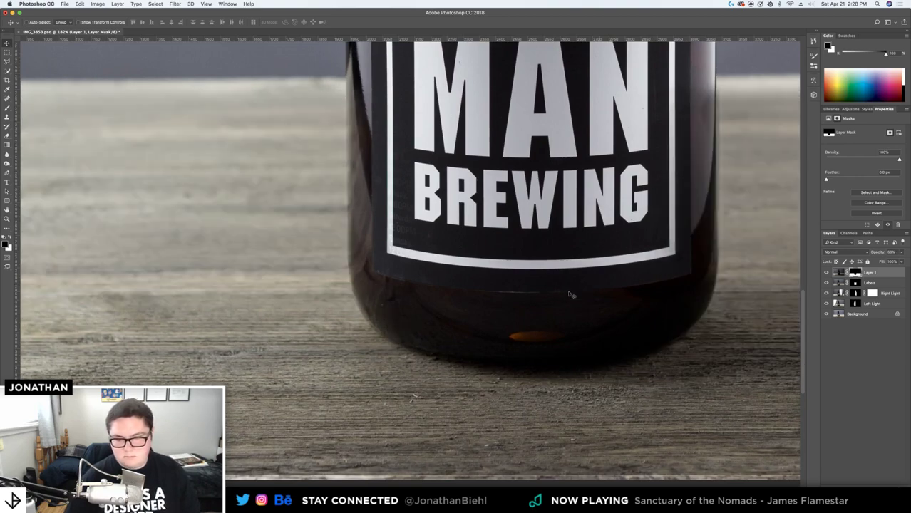
key("0")
Paint white on Layer 1's mask in a straight line along the table's back edge left of the bottle
key("z")
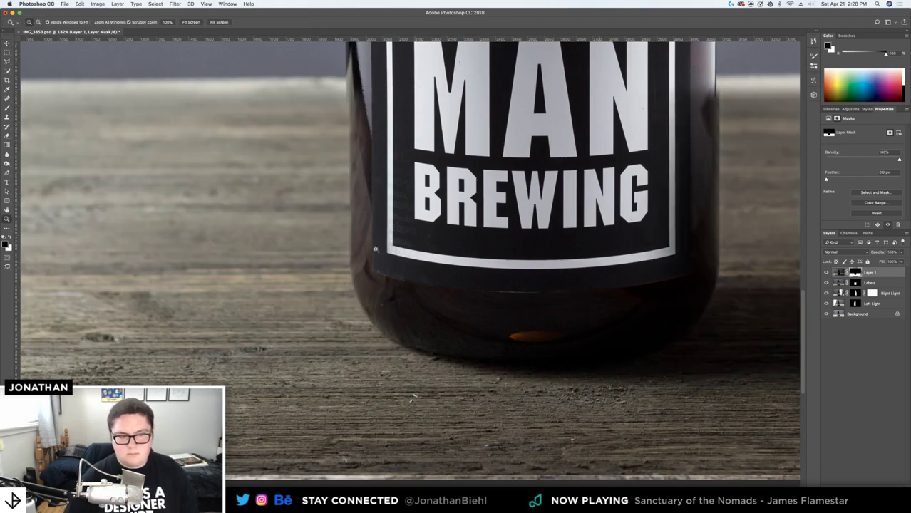
left_click_drag(380, 249, 322, 230)
scroll(318, 214, "left", 5)
scroll(258, 182, "up", 2)
key("b")
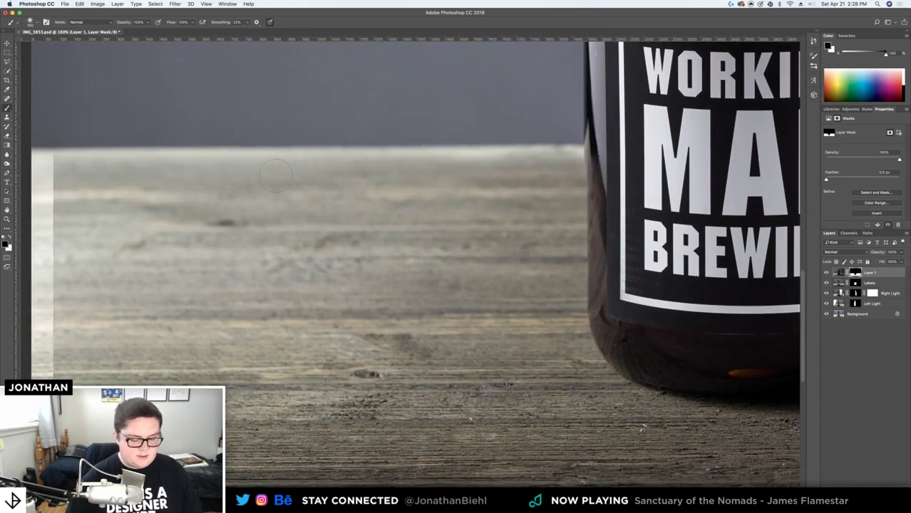
key("x")
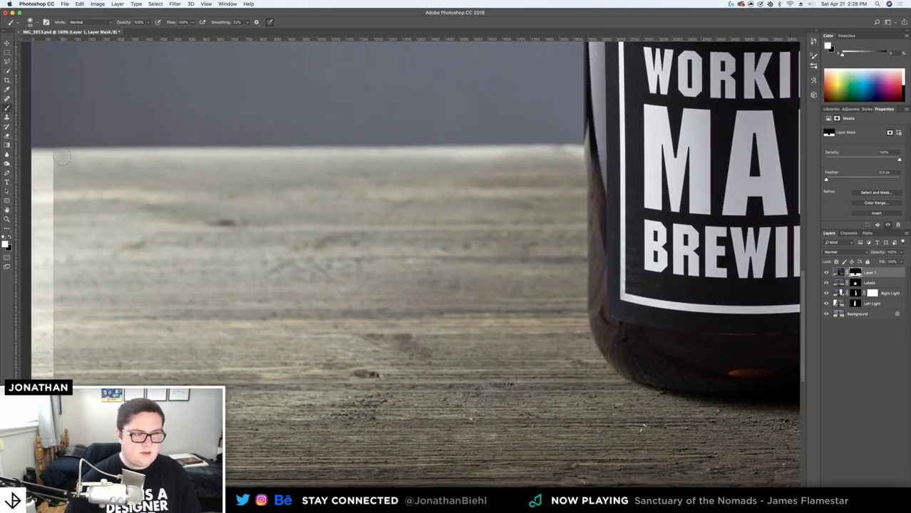
left_click(579, 152, "shift")
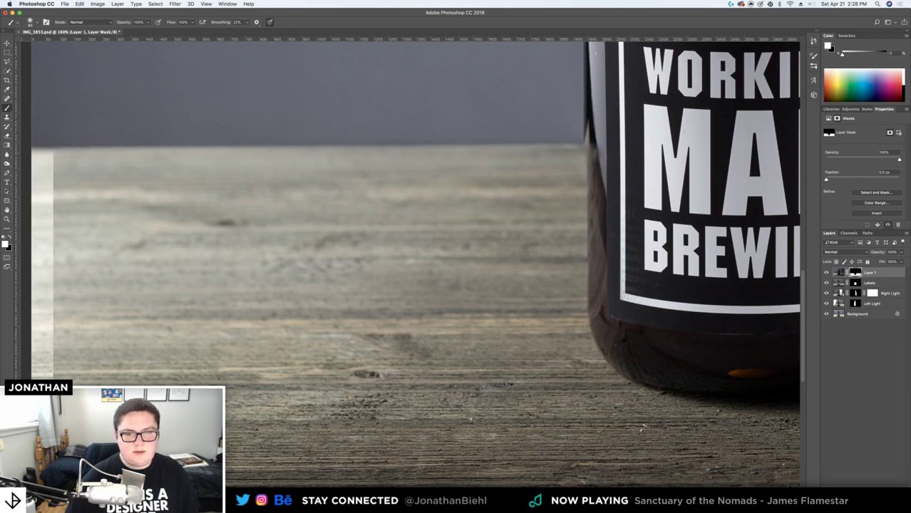
Paint white straight strokes on Layer 1's mask along the table's back edge right of the bottle, and save the file
left_click_drag(480, 162, 215, 195)
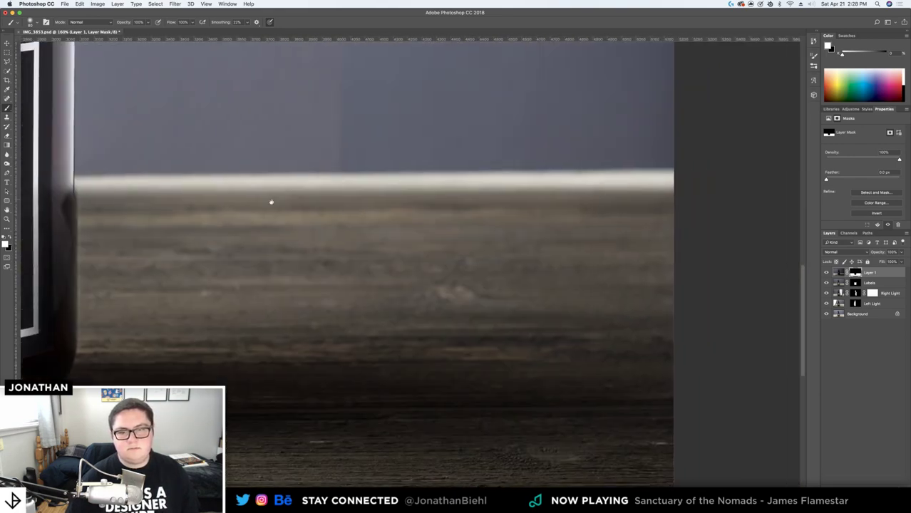
left_click_drag(423, 197, 484, 203)
scroll(482, 204, "left", 2)
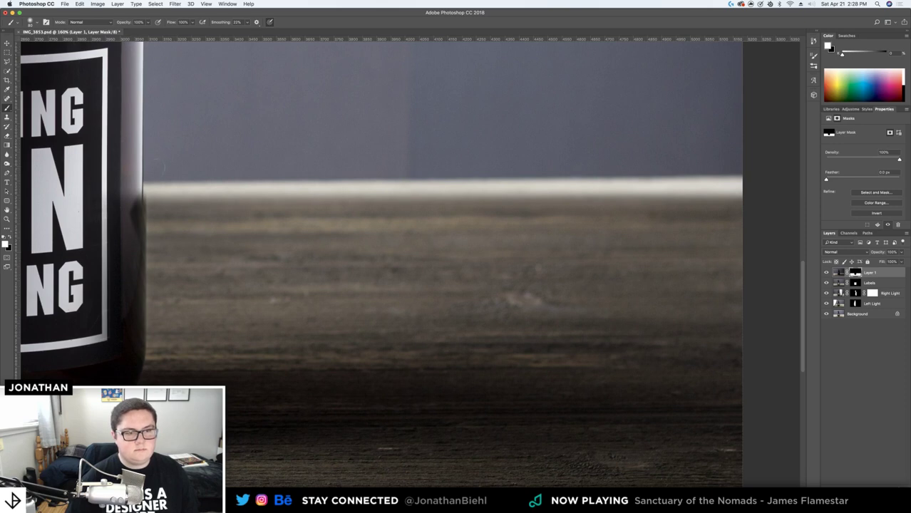
left_click_drag(154, 189, 146, 188)
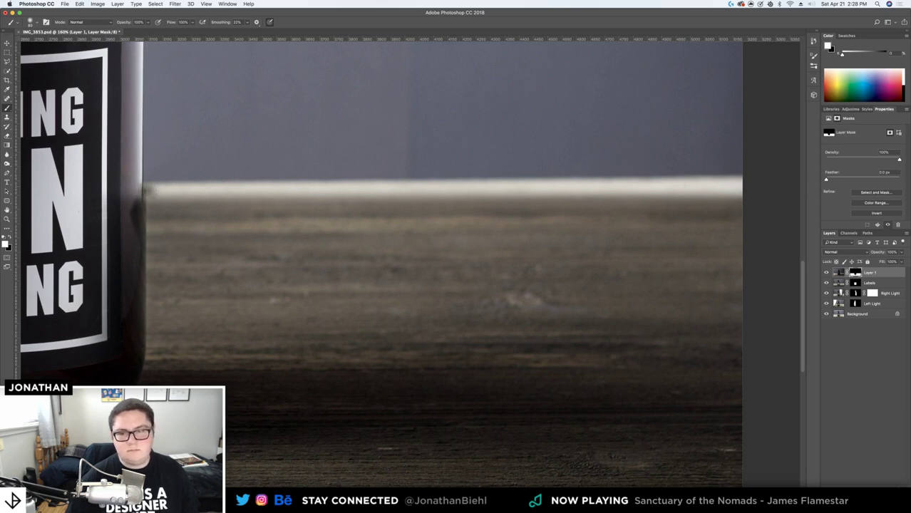
left_click(746, 186, "shift")
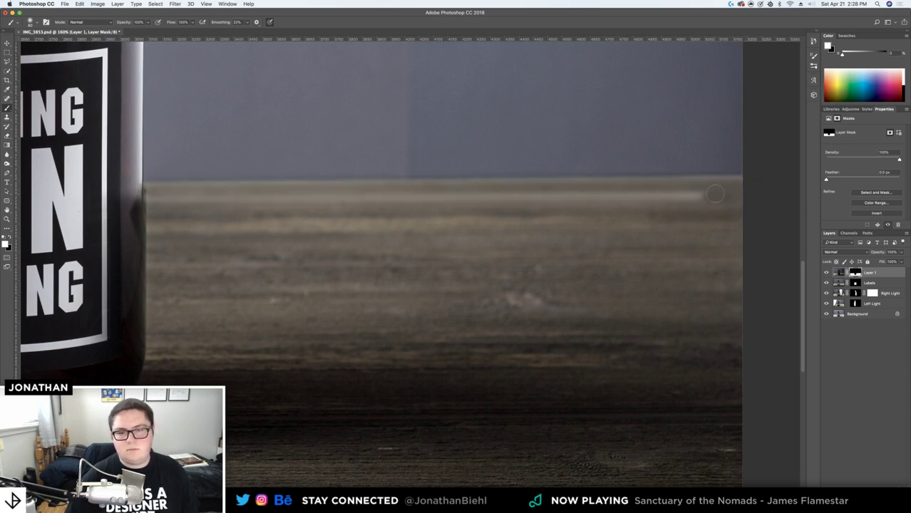
left_click(142, 197, "shift")
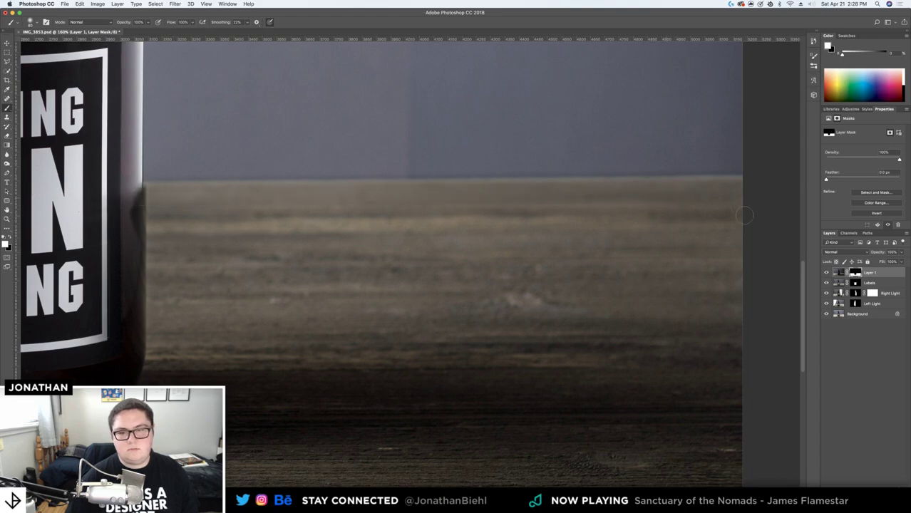
left_click_drag(222, 241, 474, 228)
left_click_drag(318, 216, 471, 207)
left_click_drag(361, 199, 332, 198)
key("super+s")
Toggle Layer 1's visibility repeatedly to compare the whole composite, ending with the layer hidden
left_click_drag(423, 216, 383, 220)
left_click_drag(424, 269, 433, 266)
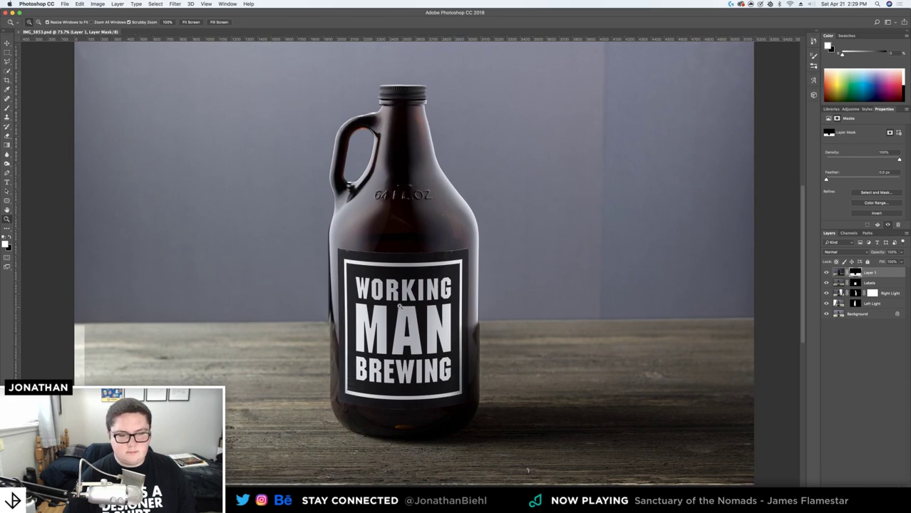
mouse_move(379, 303)
left_mouse_down()
mouse_move(358, 303)
mouse_move(367, 303)
left_mouse_up()
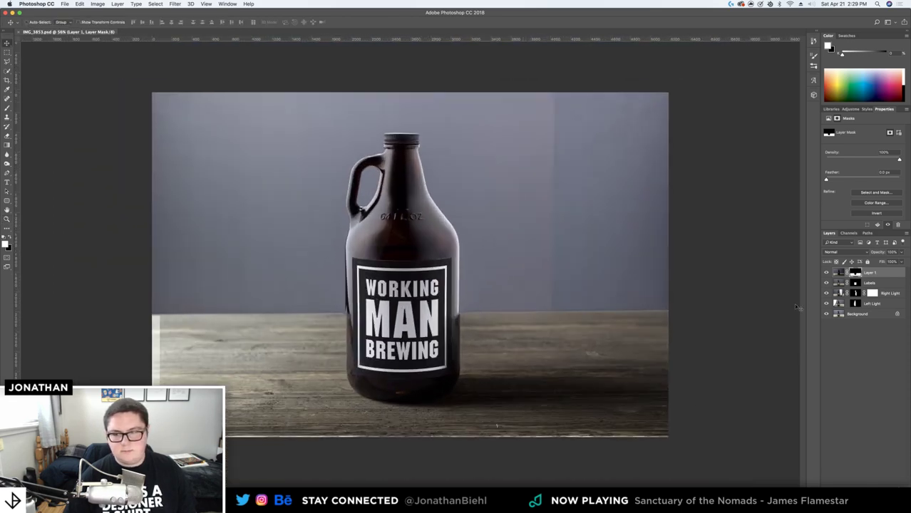
left_click(826, 274)
left_click(826, 273)
left_click(826, 273)
left_click(827, 273)
left_click(827, 274)
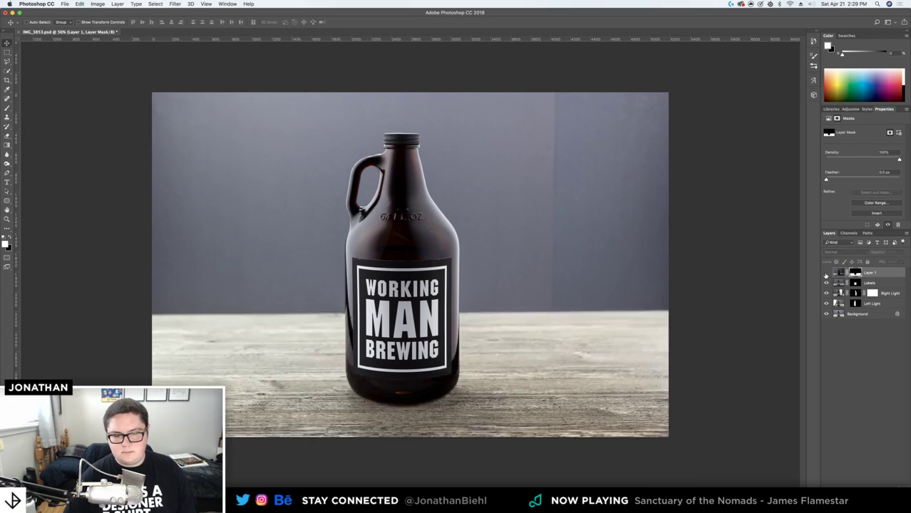
left_click(827, 273)
left_click(827, 273)
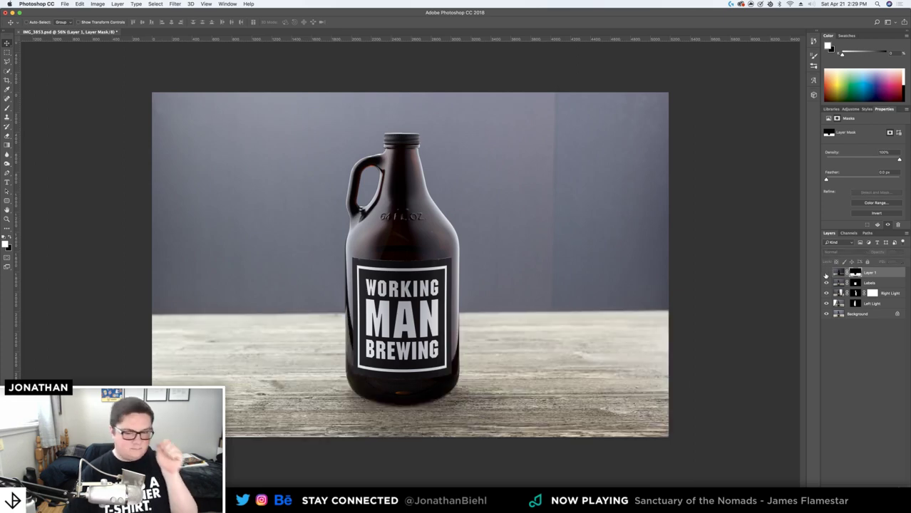
Try a Brightness/Contrast adjustment layer above the Labels layer, and delete it
left_click(864, 283)
left_click(866, 482)
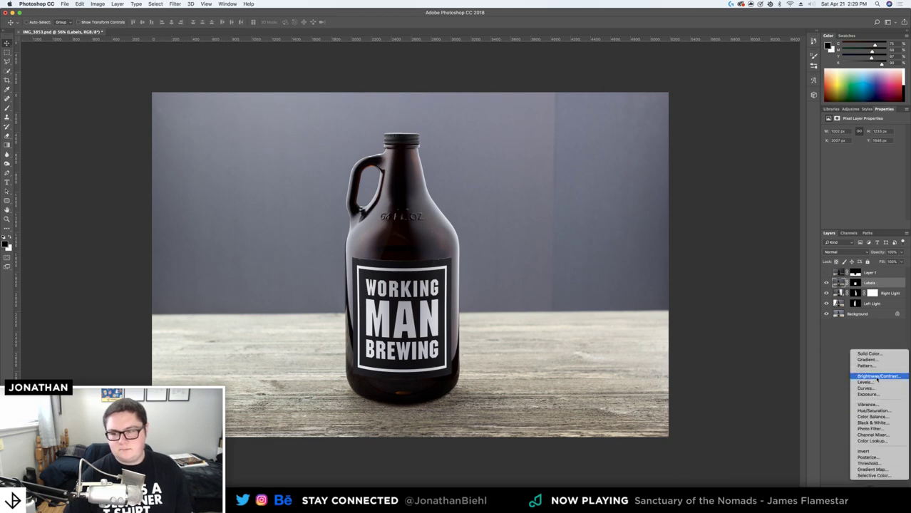
left_click(876, 379)
left_click_drag(863, 162, 851, 146)
key("BackSpace")
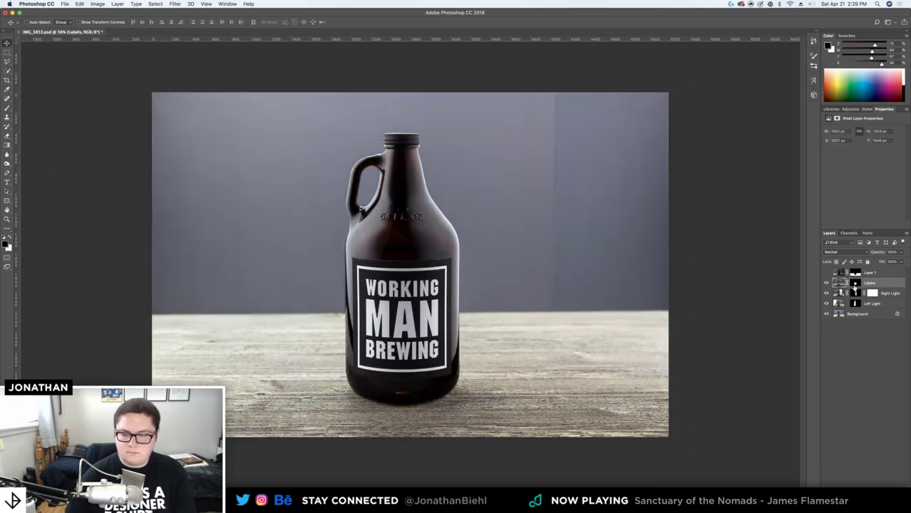
Try darkening the image with an Exposure adjustment layer above the Labels layer, and delete it
left_click(869, 484)
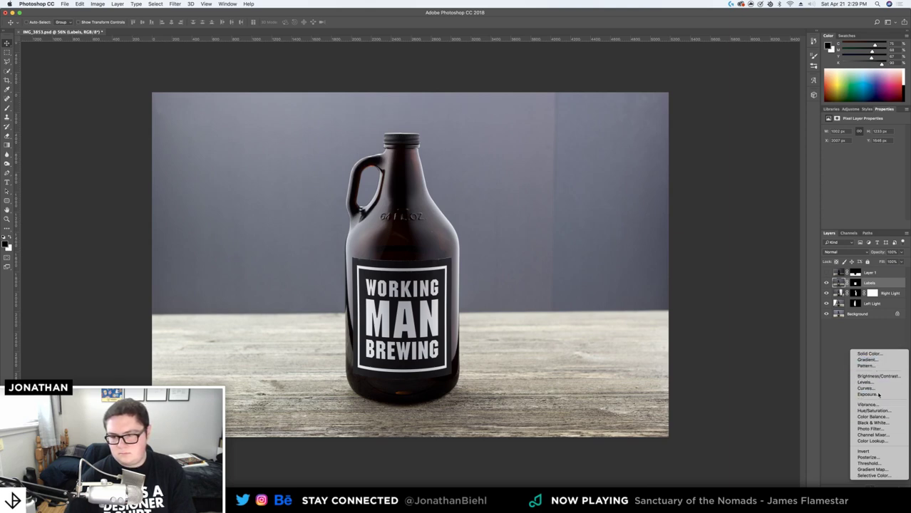
left_click(875, 394)
left_click_drag(853, 150, 857, 148)
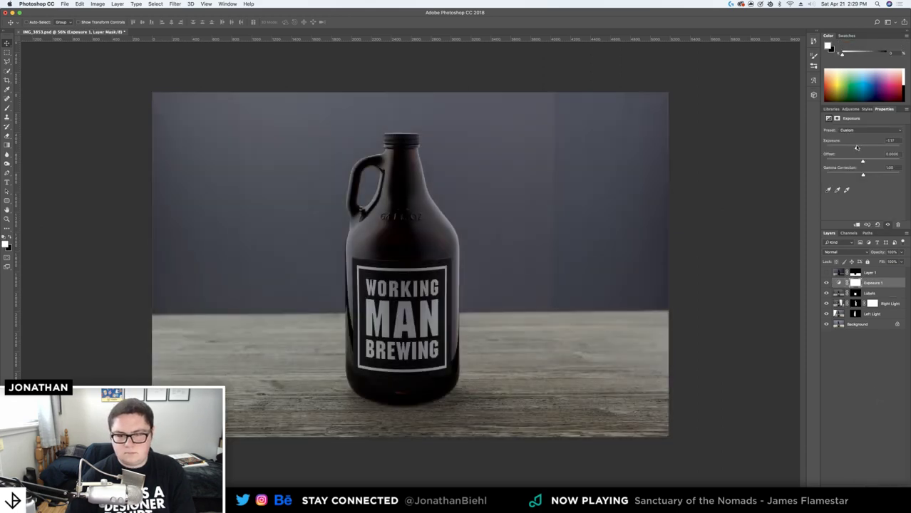
key("BackSpace")
left_click(864, 483)
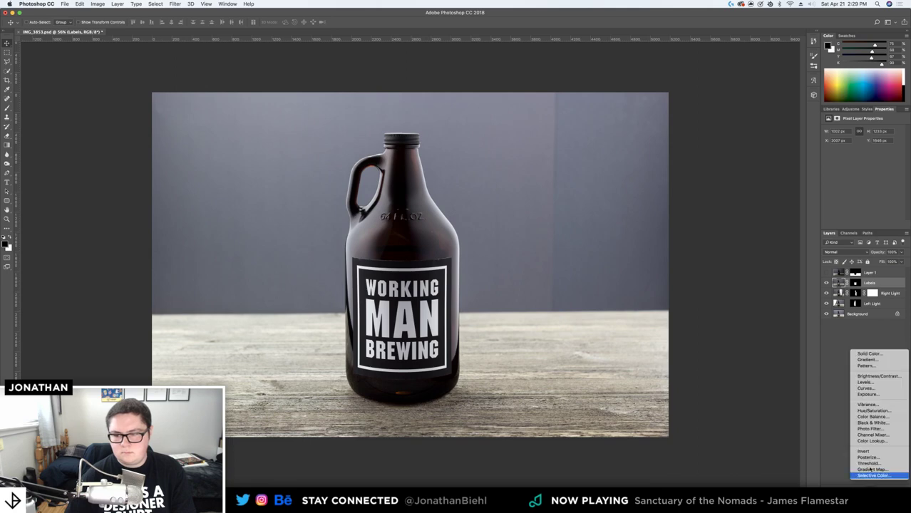
left_click(831, 435)
Duplicate the Background layer and apply Shadows/Highlights to the copy with the Highlights amount at 41%
left_click(860, 315)
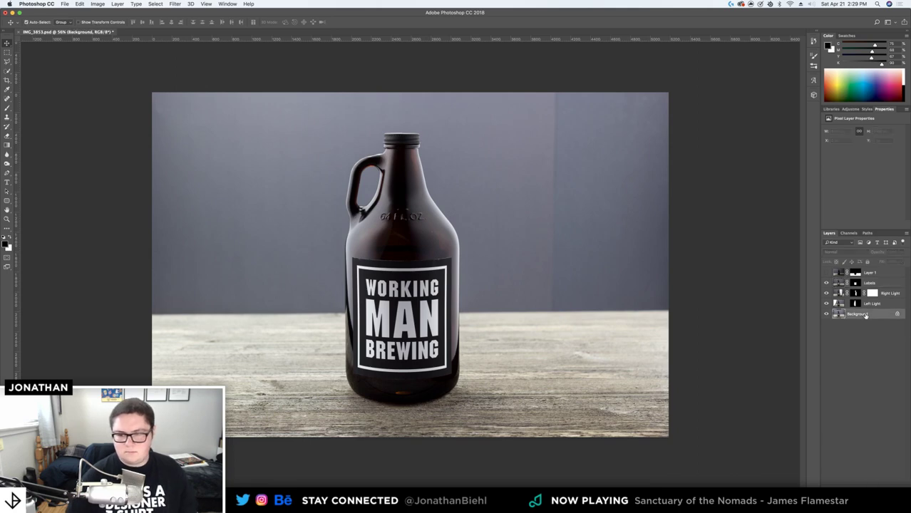
key("super+j")
left_click(98, 3)
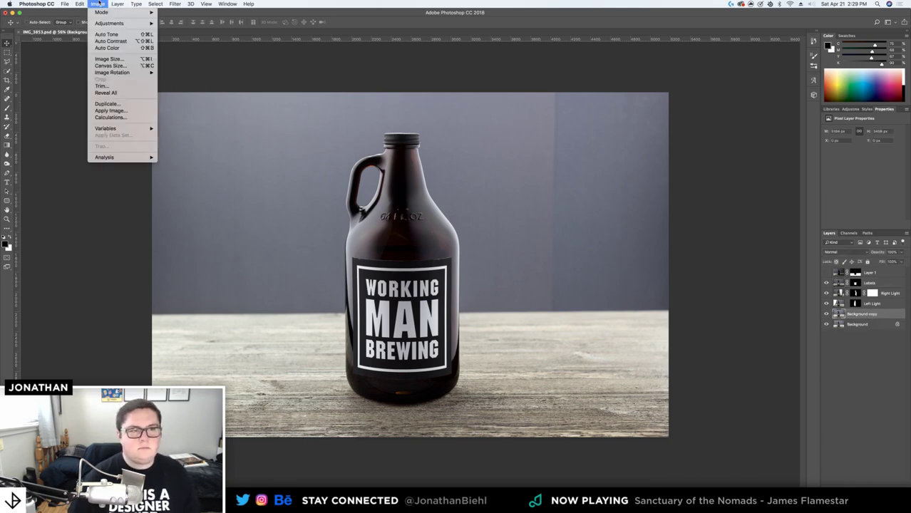
mouse_move(121, 23)
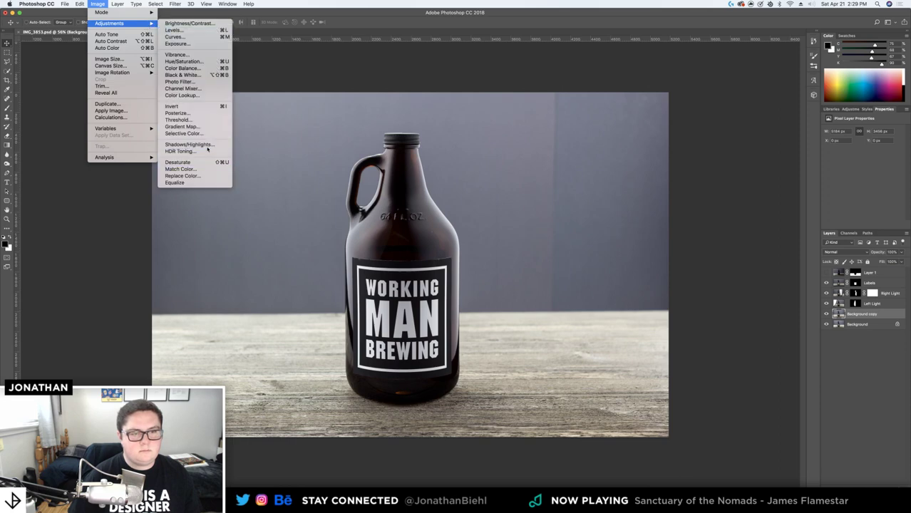
left_click(207, 145)
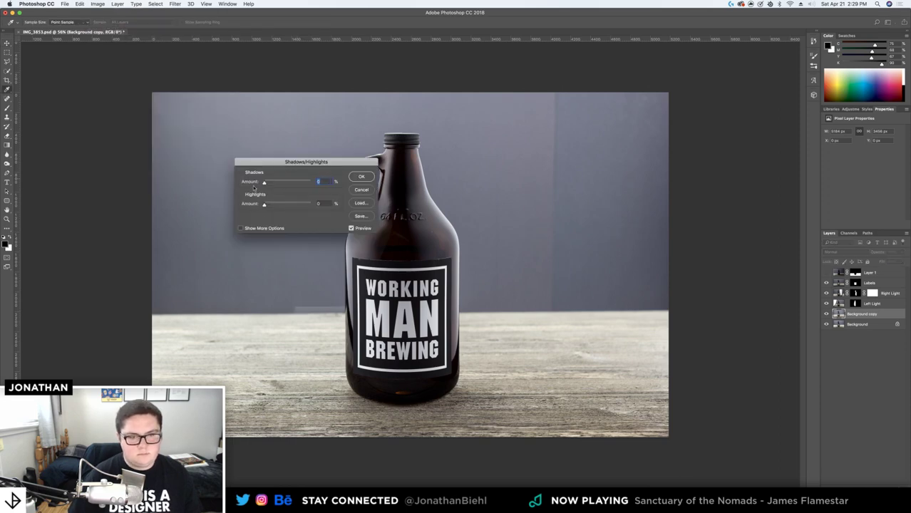
left_click_drag(264, 204, 284, 205)
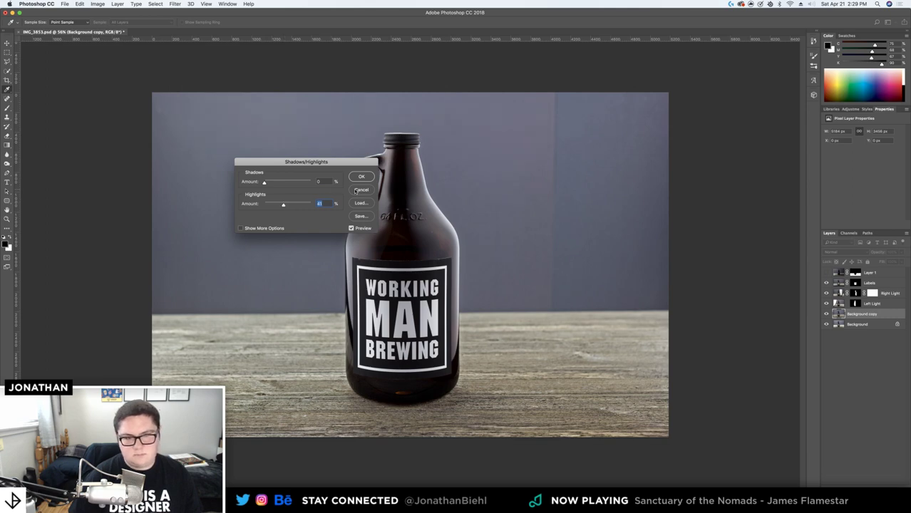
left_click(361, 177)
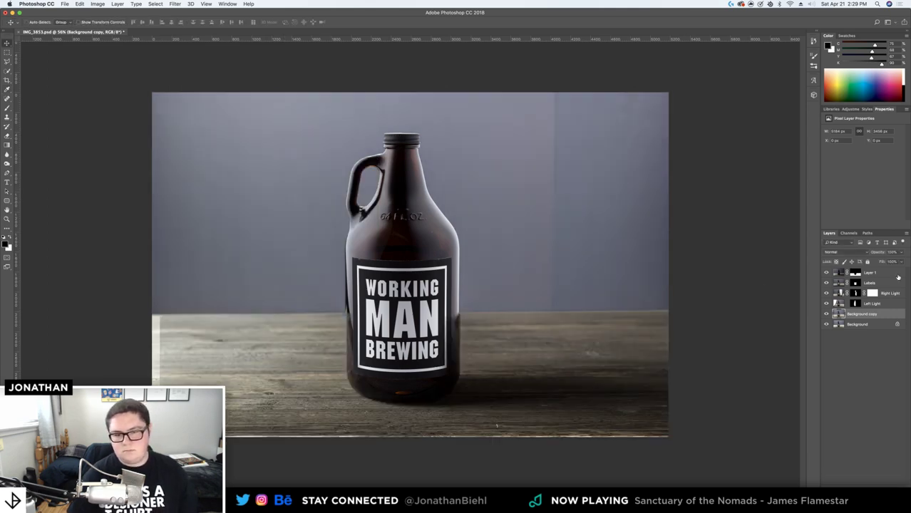
Show Layer 1 again, select it, review the full composite, and save the file
left_click(898, 276)
key("z")
left_click_drag(351, 339, 362, 333)
left_click_drag(340, 371, 374, 267)
scroll(400, 260, "up", 5)
key("v")
key("super+s")
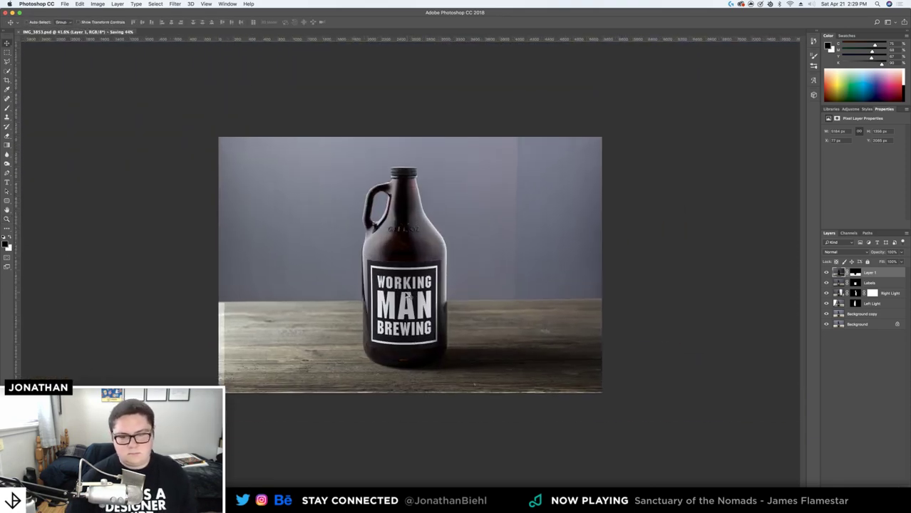
Check the Right Light layer's effect on the composite by hiding and showing it, and save the file
key("z")
mouse_move(596, 366)
left_mouse_down()
mouse_move(615, 366)
mouse_move(607, 366)
left_mouse_up()
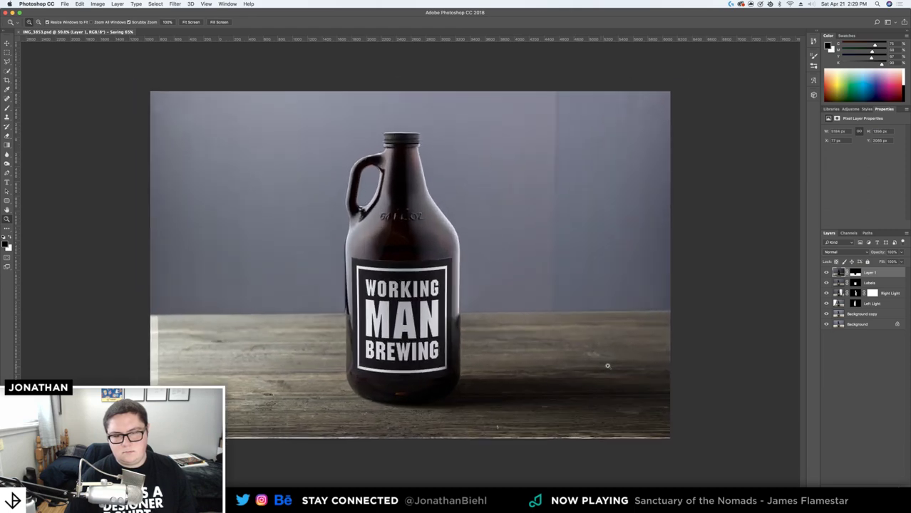
scroll(607, 366, "down", 1)
key("v")
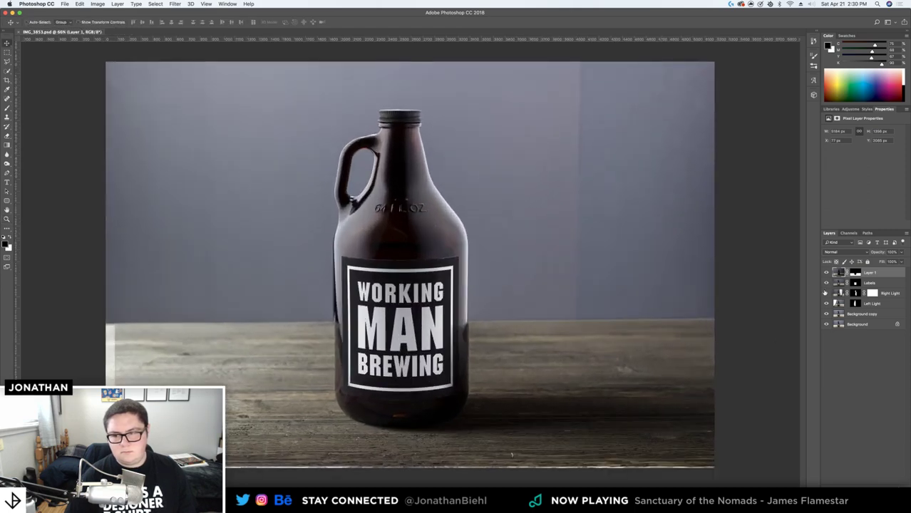
left_click(826, 293)
left_click(826, 293)
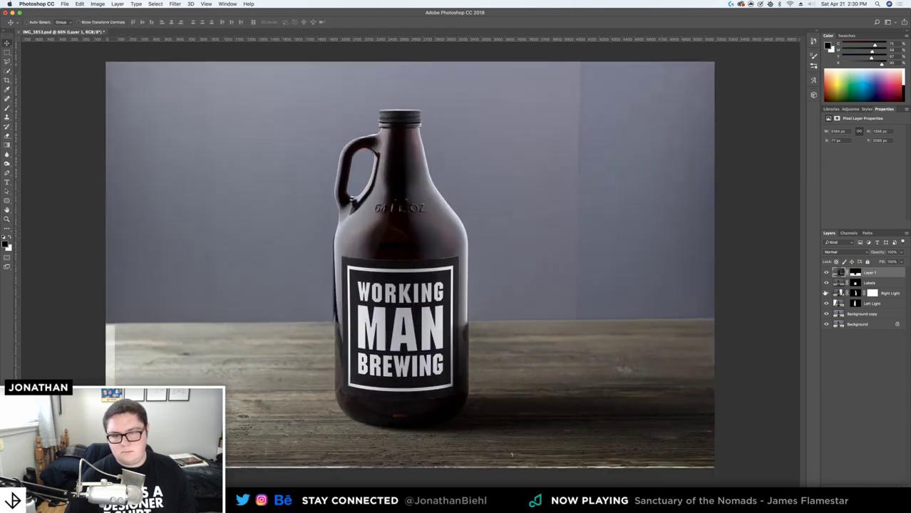
key("super+s")
Delete the darker tabletop layer, Layer 1, from the composite
key("z")
left_click(502, 327, "alt")
left_click(500, 326, "alt")
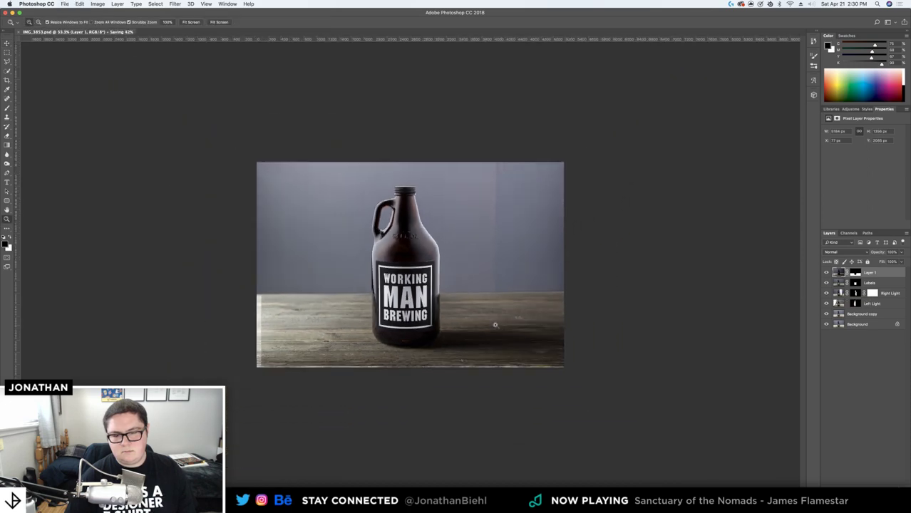
left_click(477, 321)
key("v")
key("BackSpace")
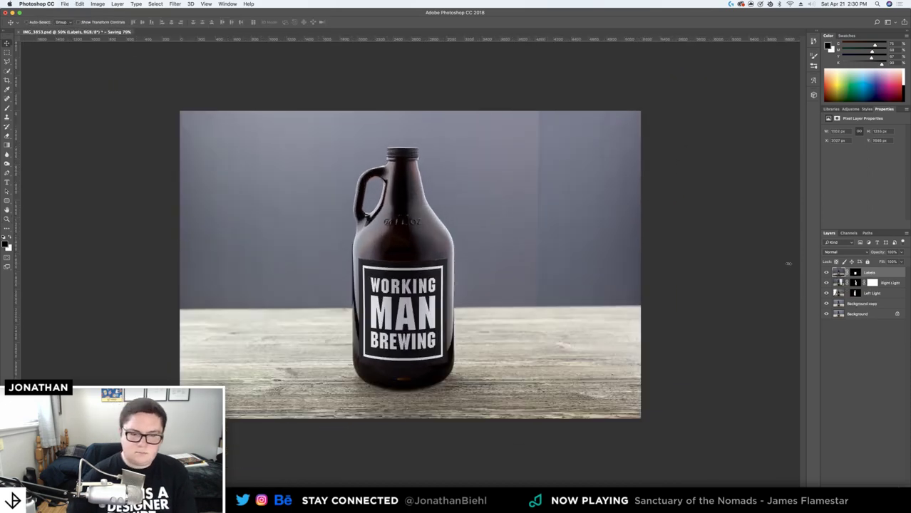
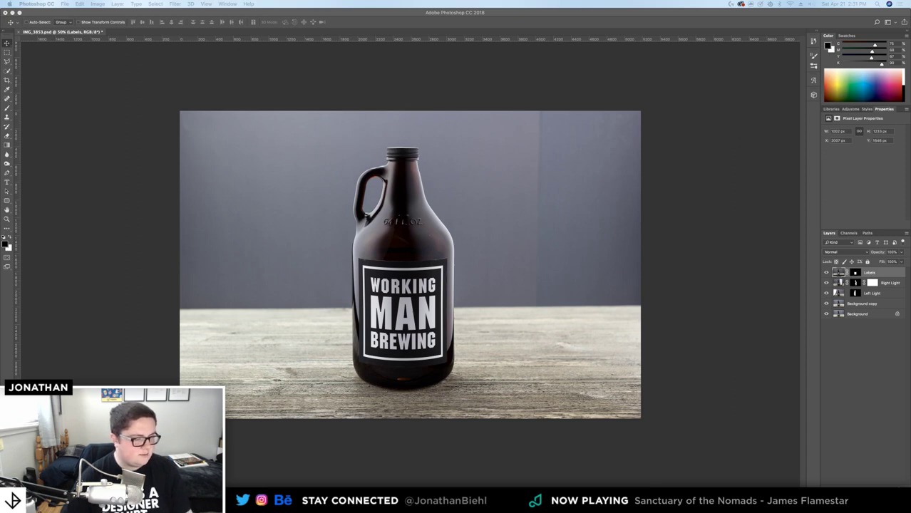
Switch to Finder and preview the growler raw photos between IMG_3858.CR2 and IMG_3867.CR2 to compare their lighting
key("space")
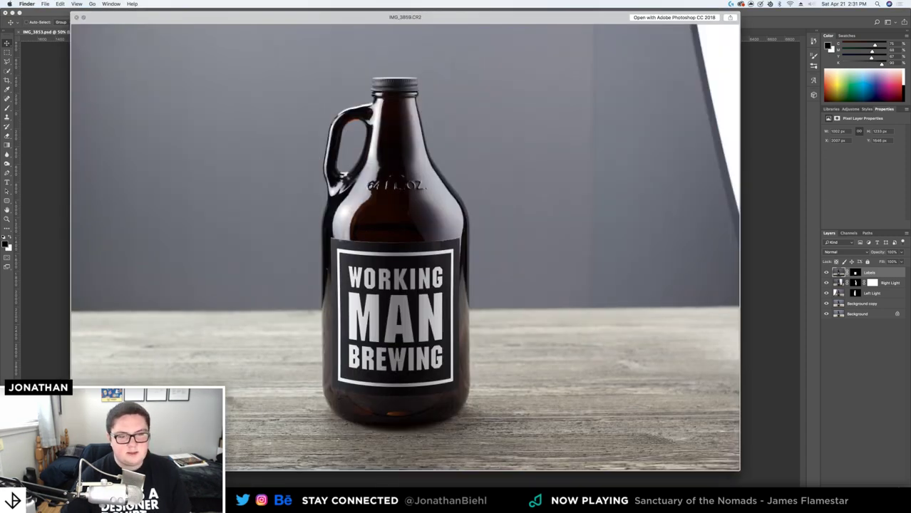
key("space")
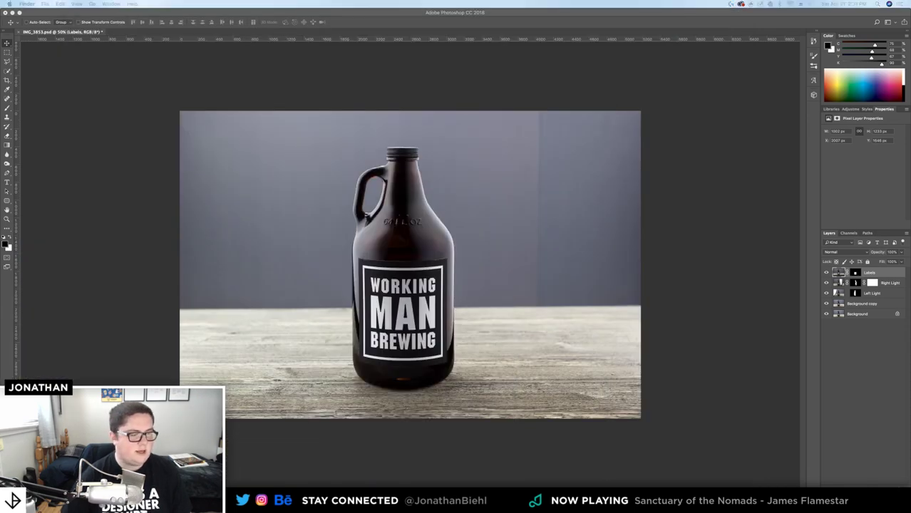
key("space")
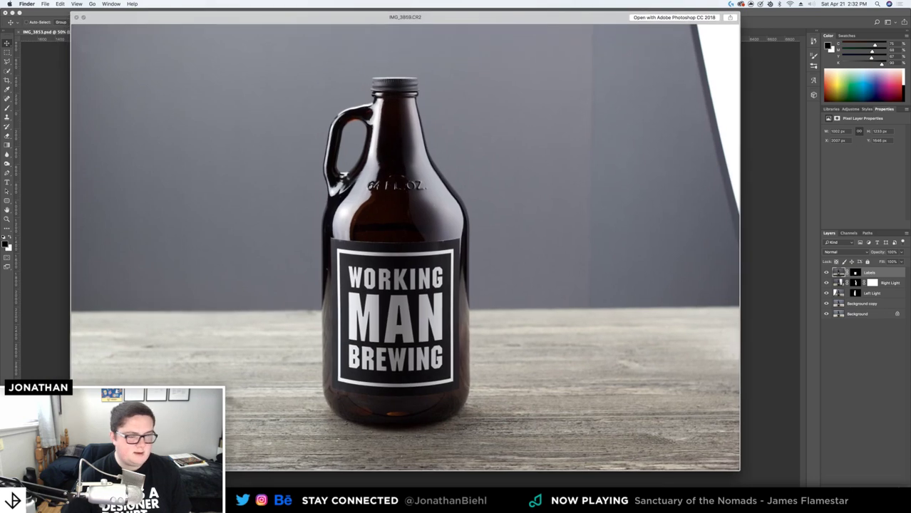
key("Up")
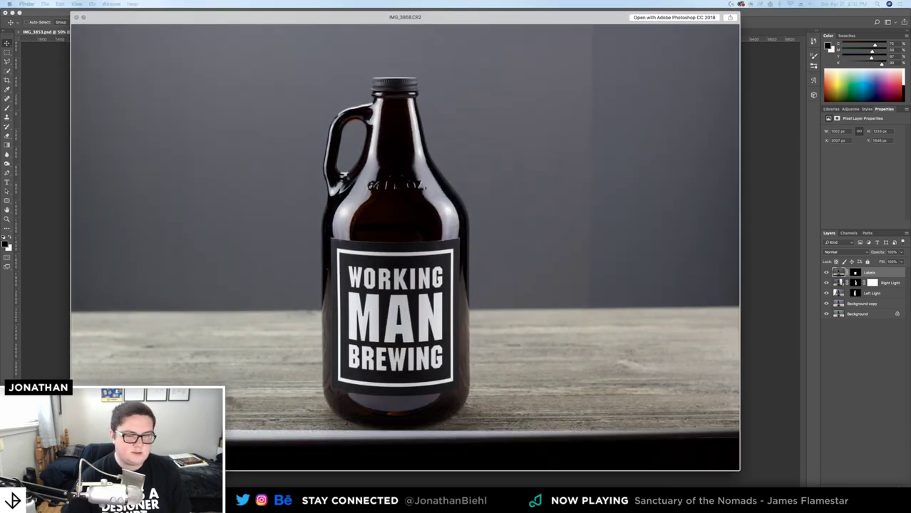
key("Right")
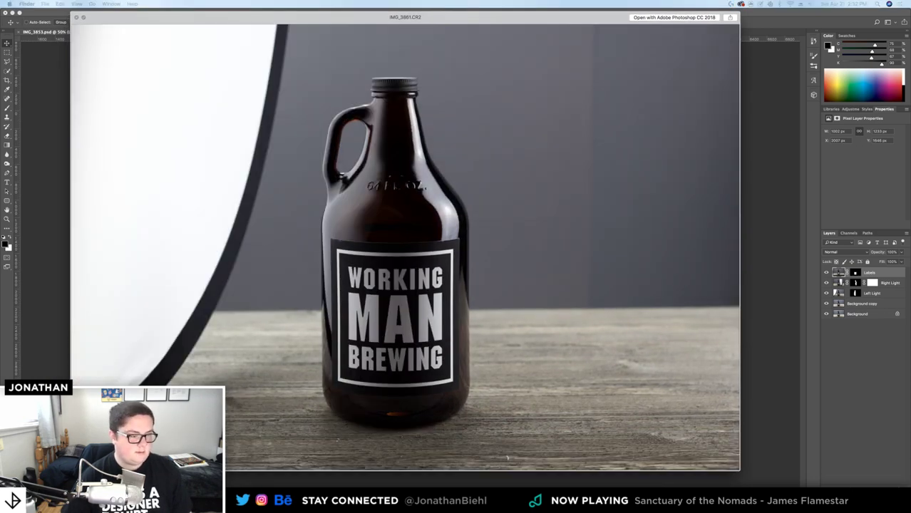
key("Right")
key("Right")
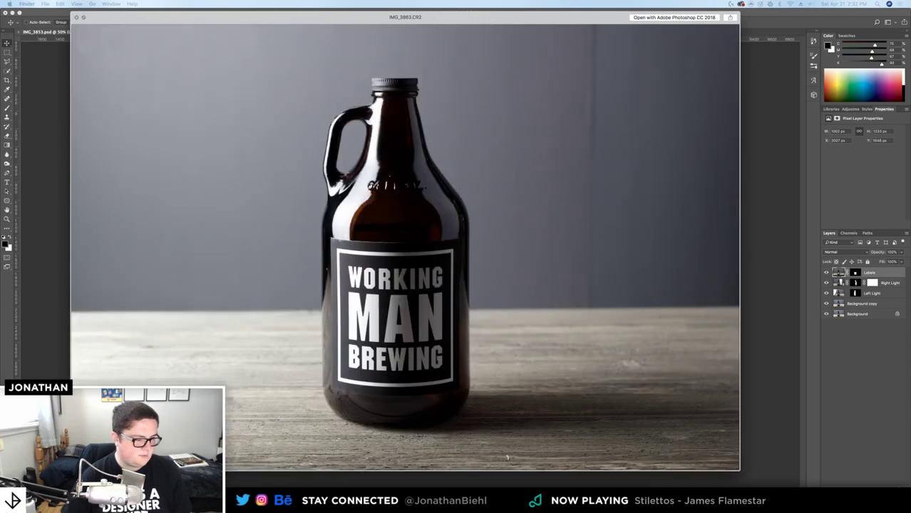
key("Right")
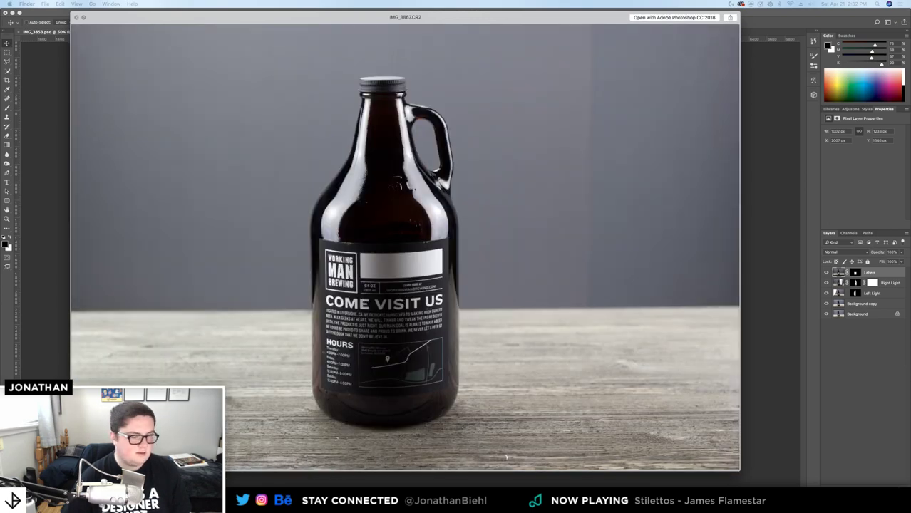
key("Left")
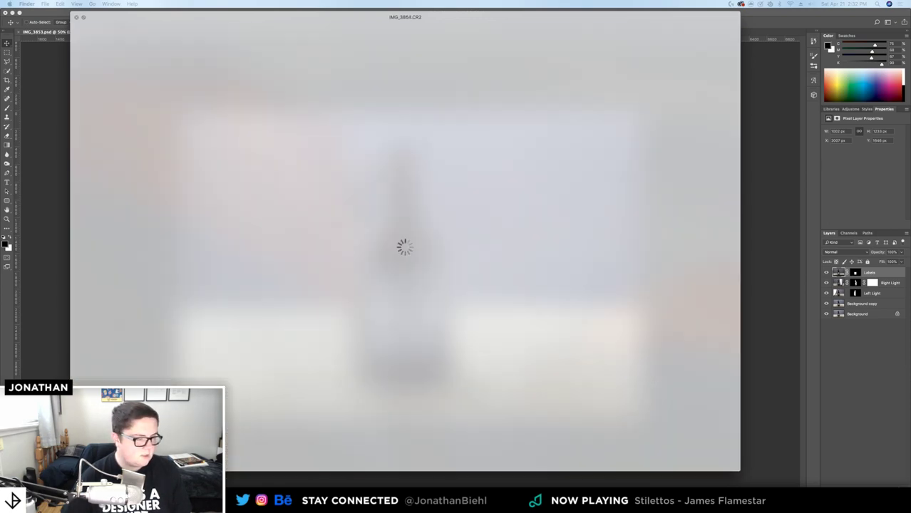
key("Left")
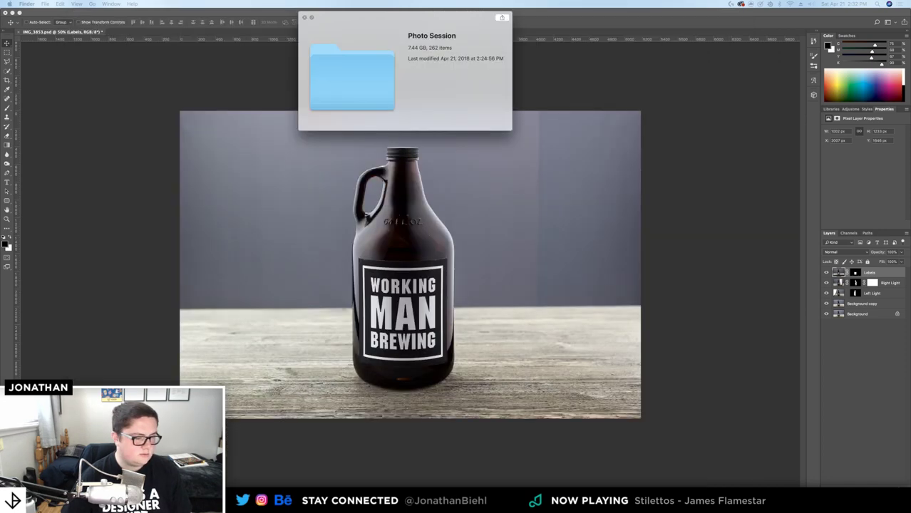
Preview IMG_3860.CR2, switch to Photoshop to check the open IMG_3865.CR2, and minimize that document's window
key("space")
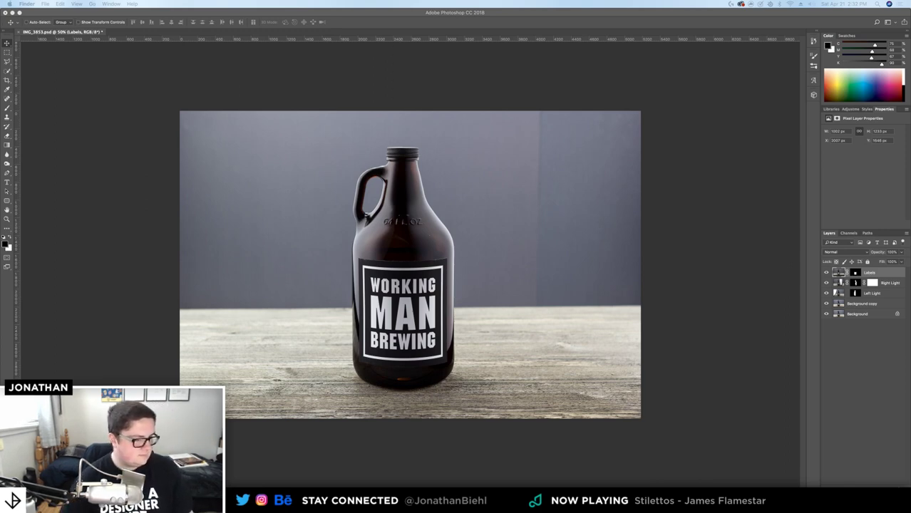
key("space")
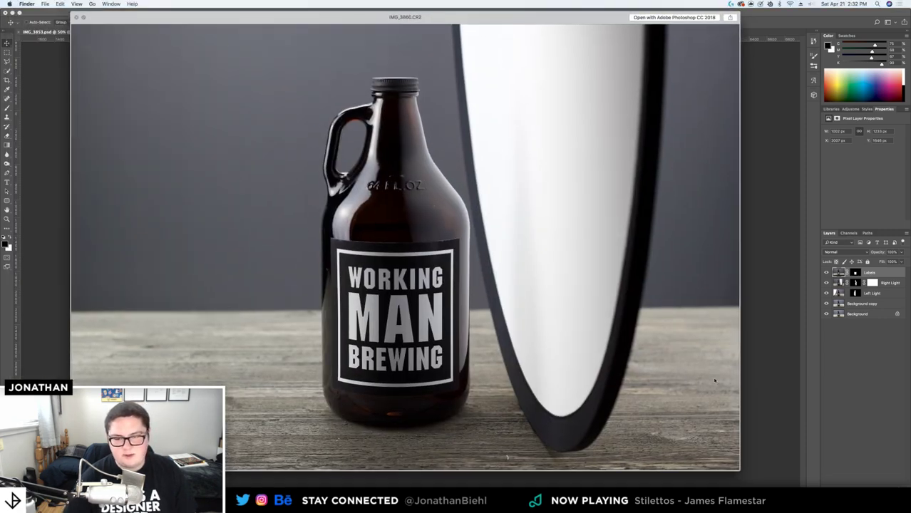
key("space")
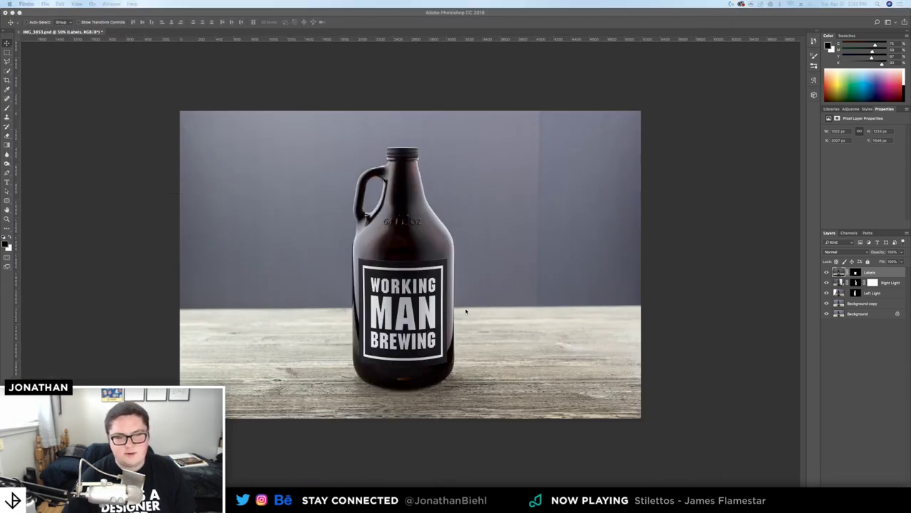
left_click(453, 309)
key("ctrl+Tab")
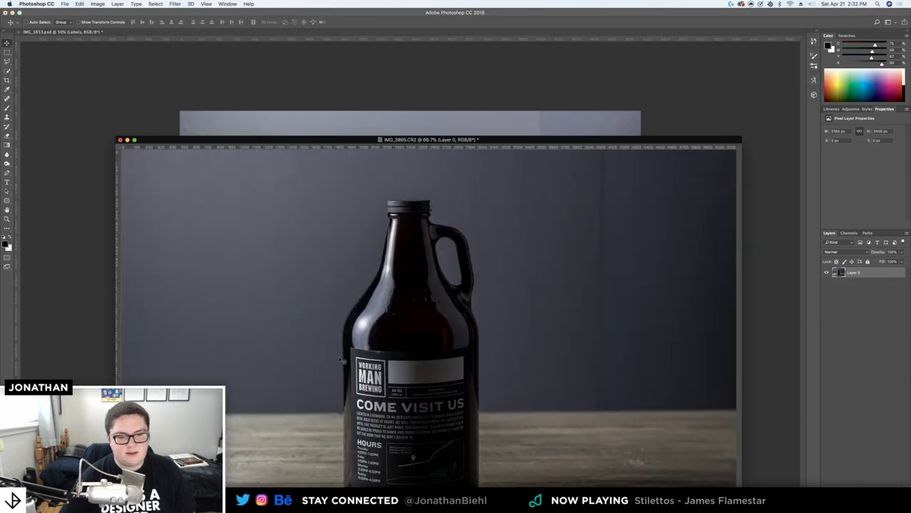
left_click(127, 140)
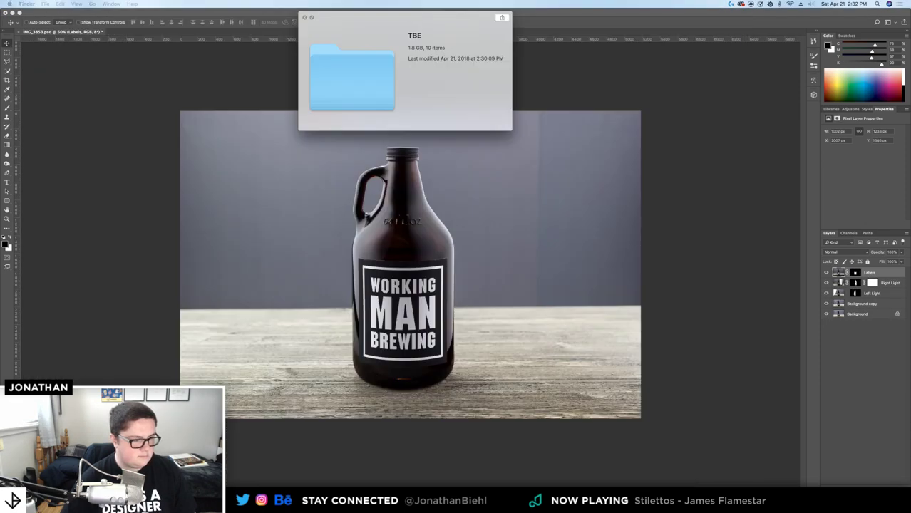
Switch to Finder, preview IMG_3943-cropped.psd as a tone reference, and move the preview aside to compare it with the growler composite
key("Down")
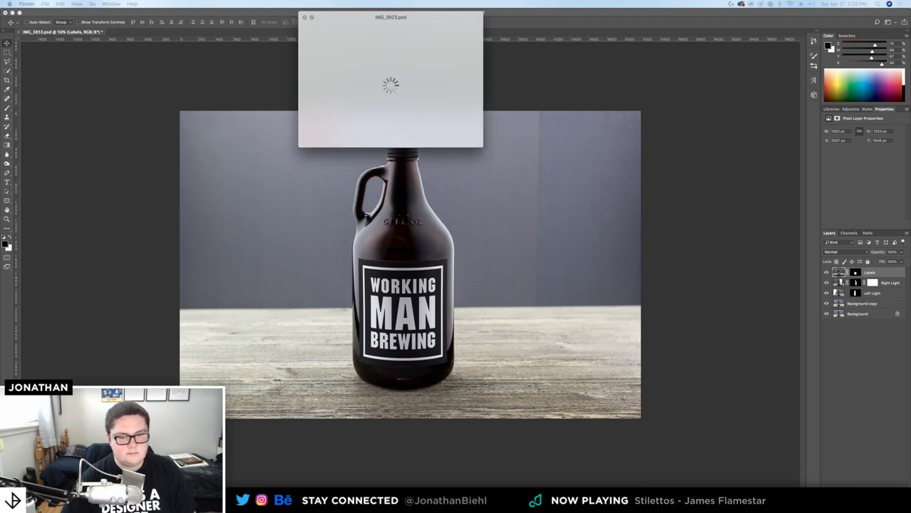
key("space")
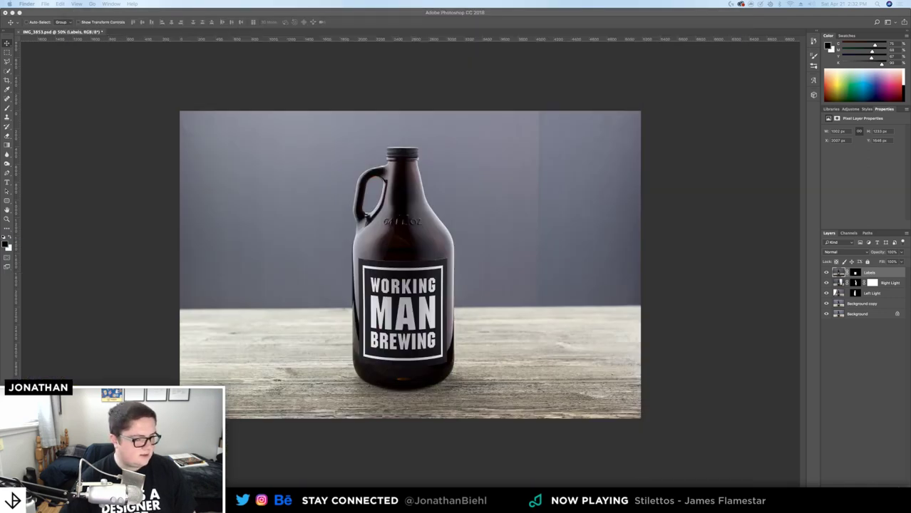
key("space")
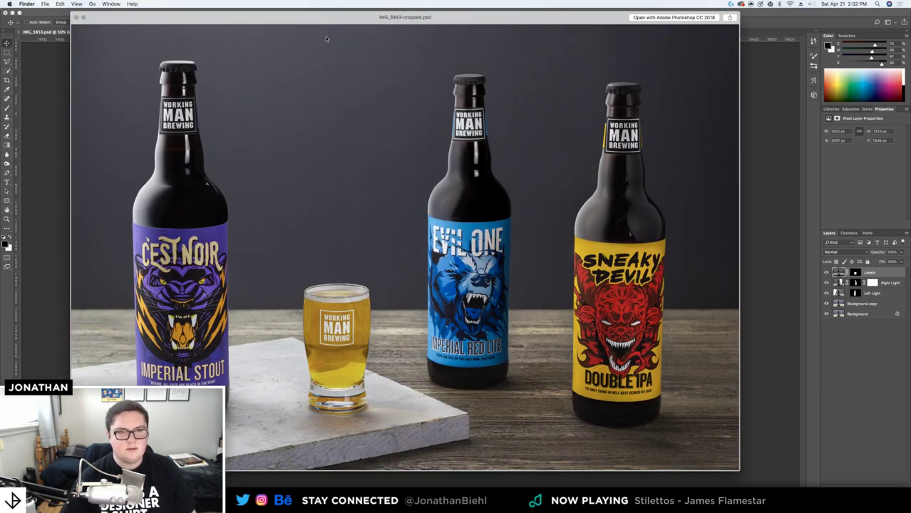
left_click_drag(376, 11, 658, 31)
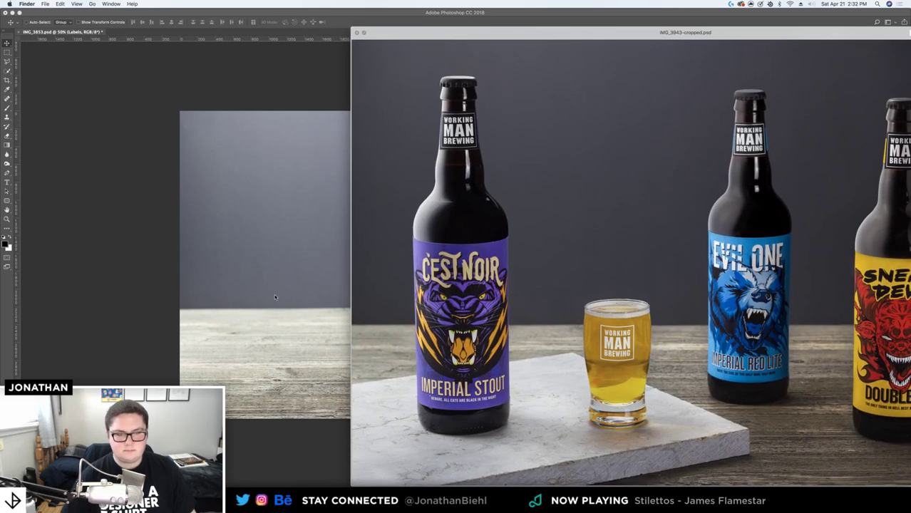
Switch to Photoshop and add a Brightness/Contrast adjustment layer above Labels, with brightness about -48 and contrast 25
left_click(283, 296)
key("z")
left_click_drag(391, 296, 463, 248)
left_click_drag(424, 326, 503, 168)
left_click(865, 489)
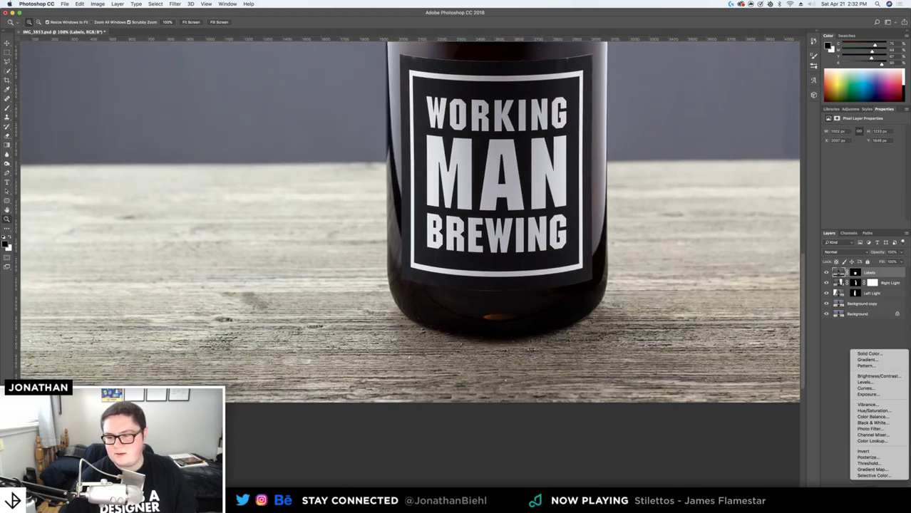
left_click(878, 376)
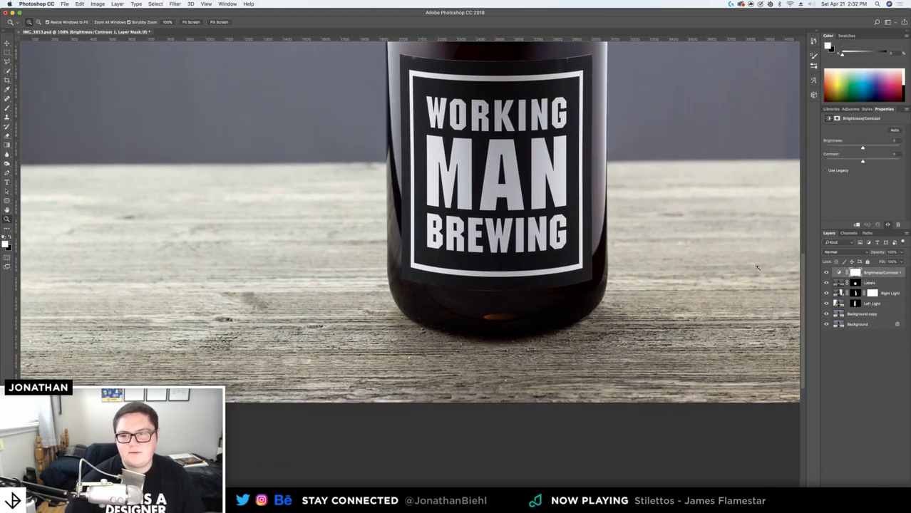
left_click_drag(855, 148, 873, 158)
left_click_drag(619, 175, 575, 162)
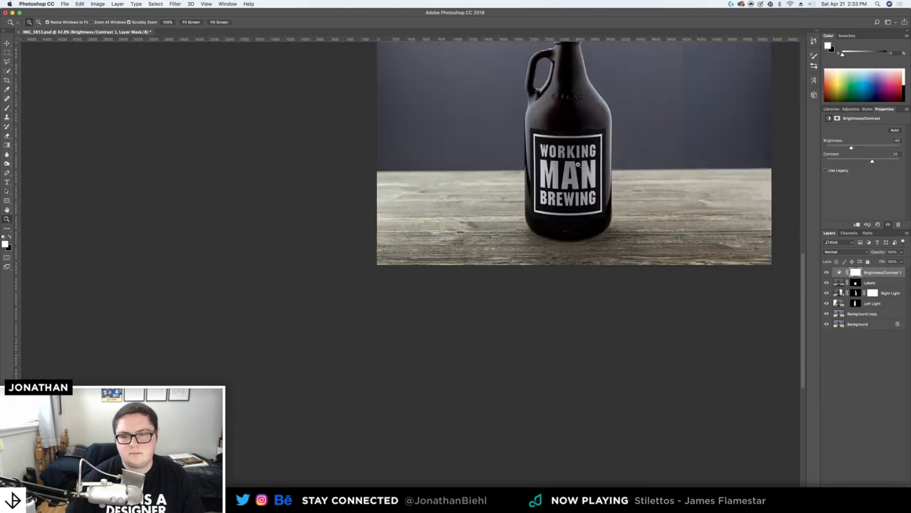
mouse_move(483, 274)
left_mouse_down()
mouse_move(498, 273)
mouse_move(482, 281)
left_mouse_up()
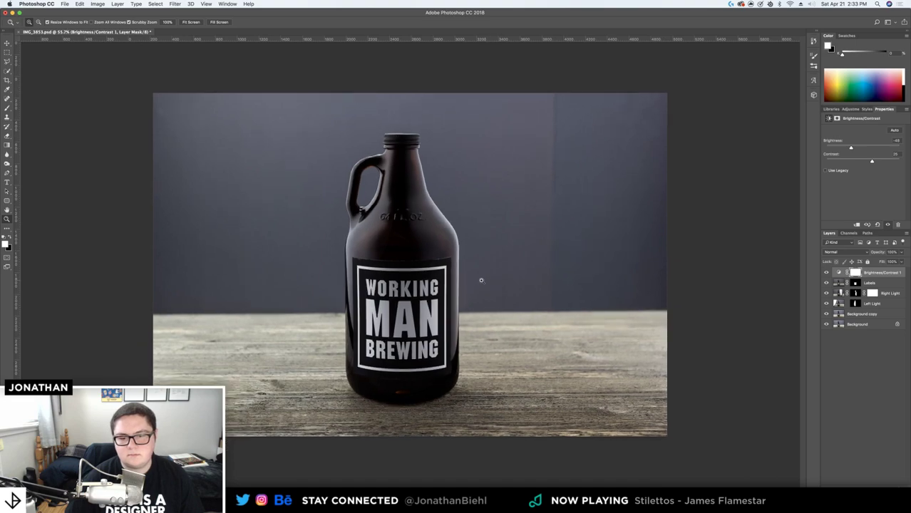
Start a Pen path along the tabletop's back edge, from the image's left edge to its right edge
key("super+0")
key("v")
key("z")
left_click_drag(453, 302, 476, 302)
left_click_drag(149, 332, 357, 249)
key("p")
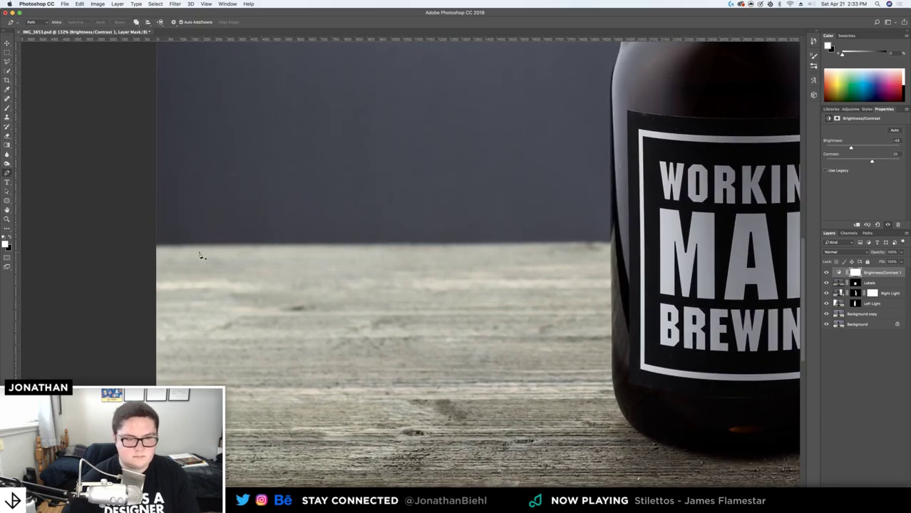
left_click(157, 247)
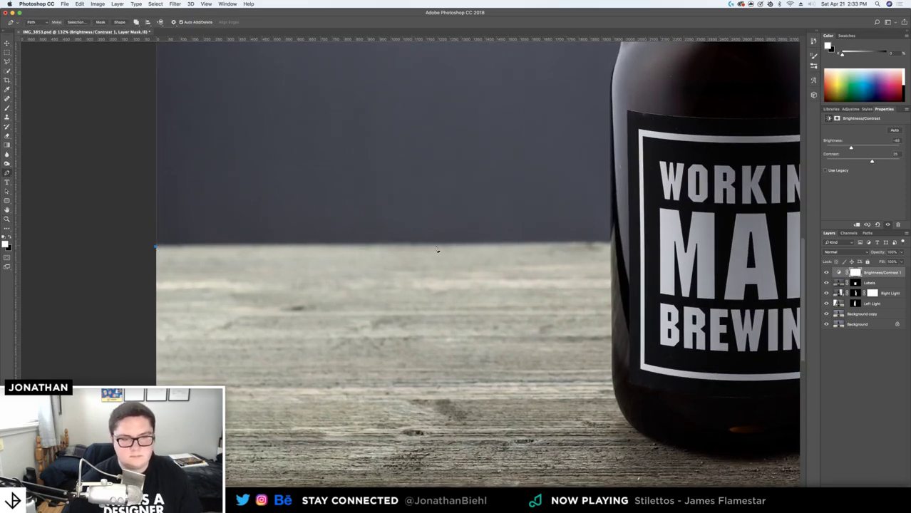
scroll(632, 248, "right", 15)
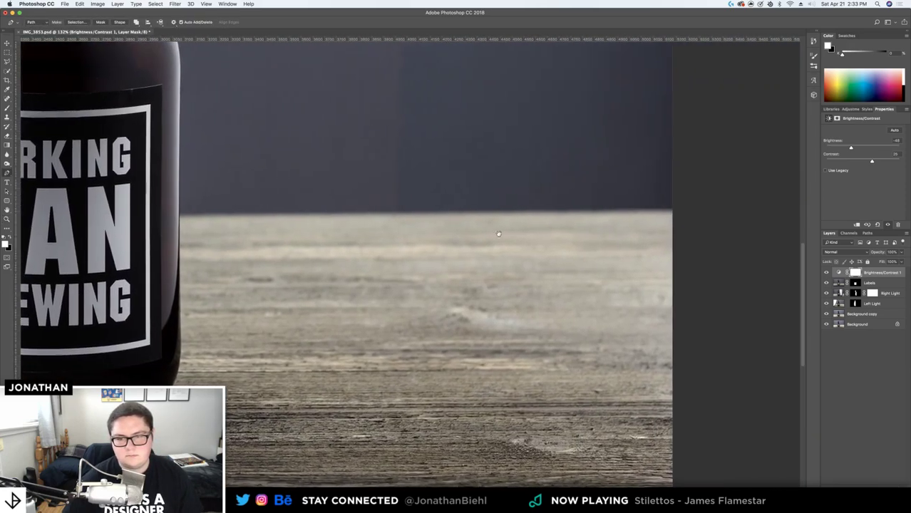
left_click(601, 211)
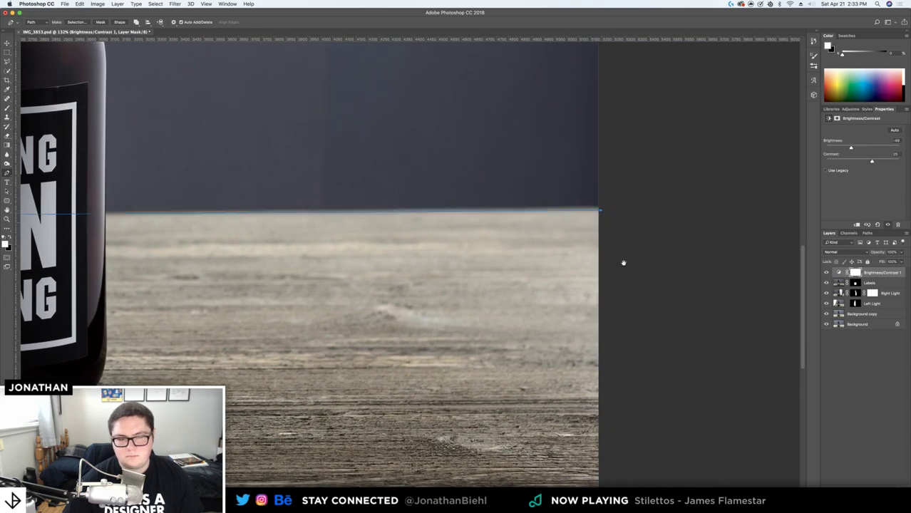
Close the path around the tabletop outside the image's lower corners and convert it to a selection
scroll(635, 200, "down", 6)
left_click(681, 304)
left_click(500, 323)
scroll(456, 319, "left", 15)
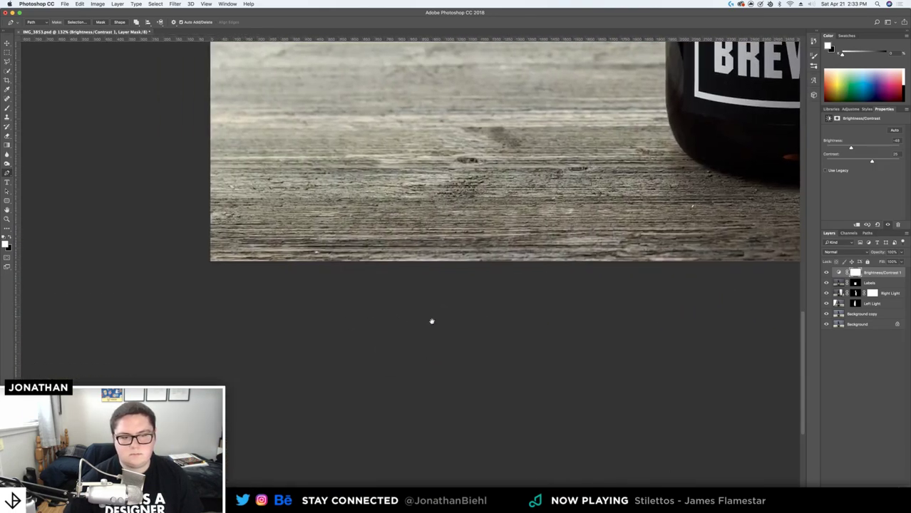
left_click(287, 315)
left_click(251, 206)
left_click_drag(280, 108, 258, 368)
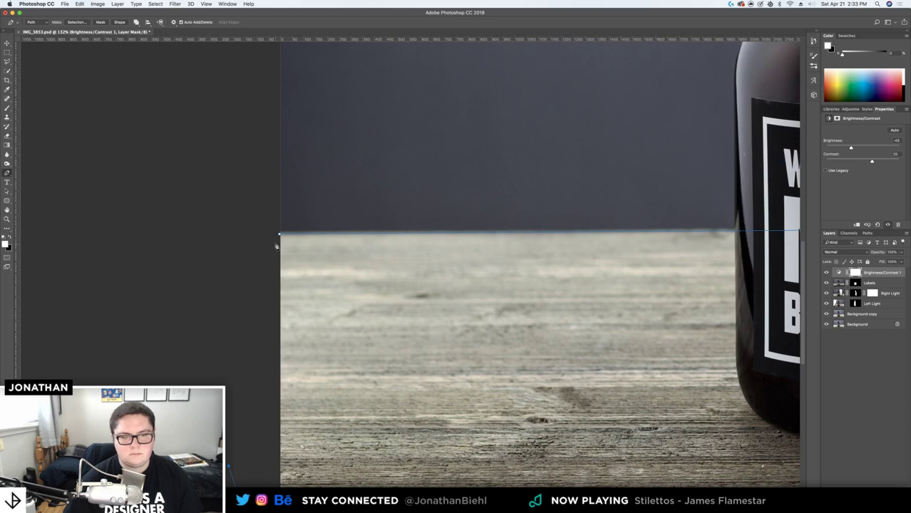
right_click(308, 242)
left_click(346, 272)
key("Return")
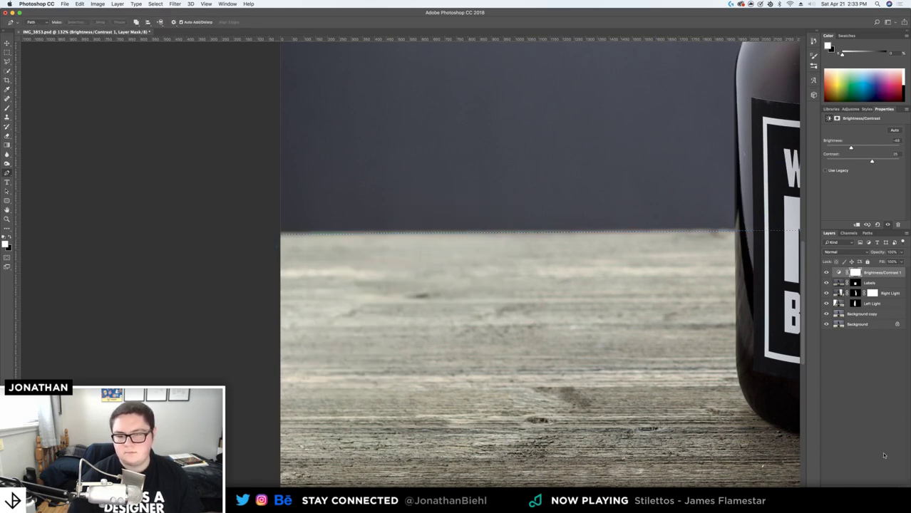
Mask the Brightness/Contrast 1 adjustment so that it affects only the selected tabletop area
key("super+BackSpace")
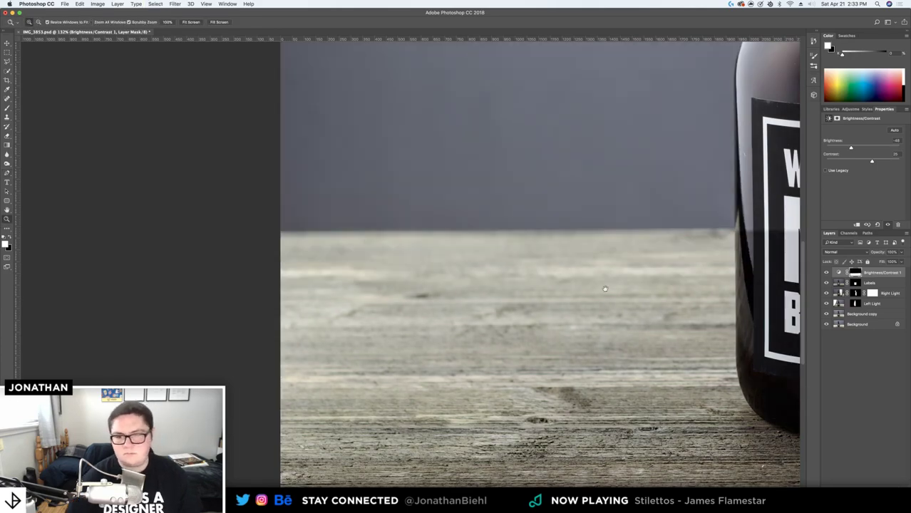
left_click_drag(604, 288, 363, 264)
left_click_drag(631, 257, 645, 254)
left_click_drag(642, 249, 508, 217)
left_click_drag(406, 214, 416, 214)
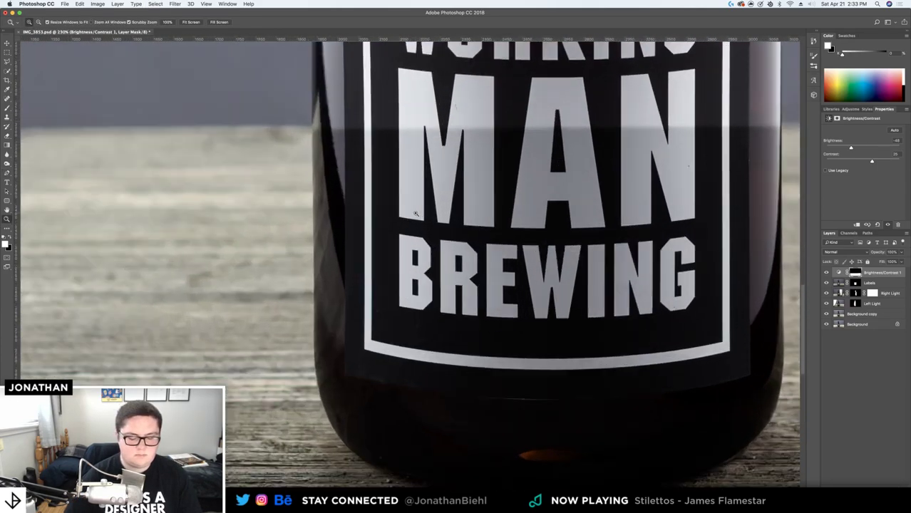
Start a Pen path down the growler's left edge and around its lower-left curve, comparing the edge with the adjustment hidden and shown
key("p")
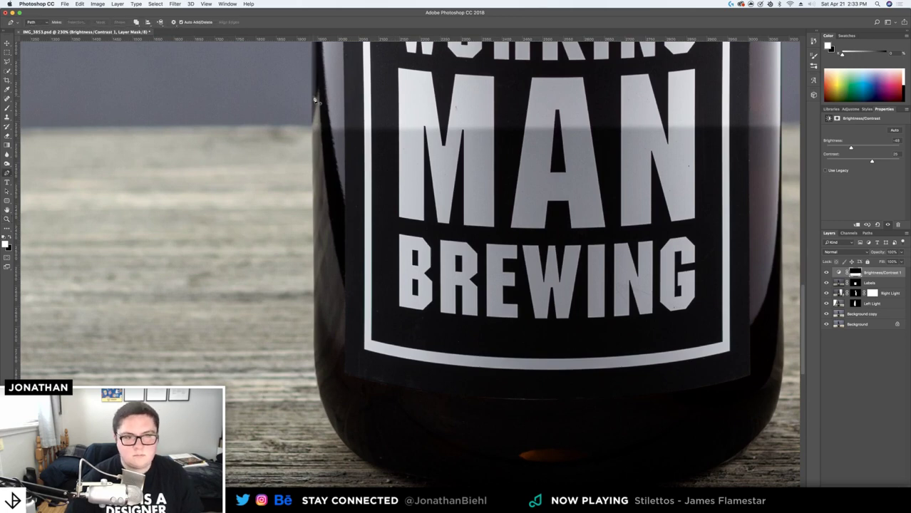
scroll(333, 189, "down", 1)
scroll(333, 189, "down", 3)
left_click(314, 278)
key("super+z")
left_click_drag(313, 252, 315, 264)
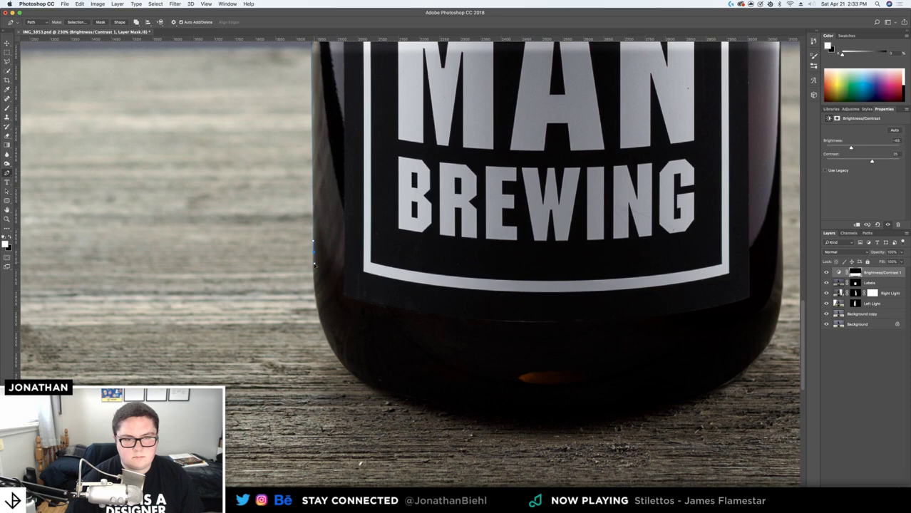
left_click_drag(338, 357, 366, 399)
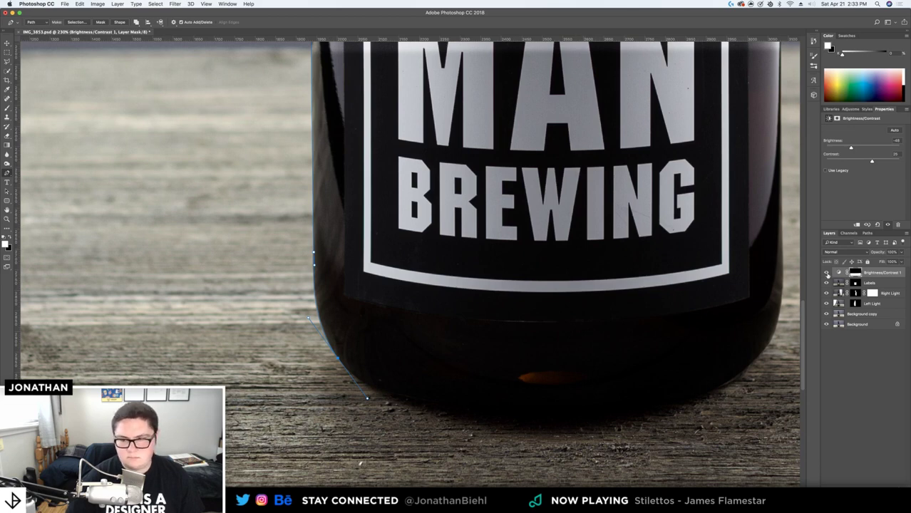
left_click(826, 273)
left_click(826, 273)
left_click_drag(551, 409, 610, 411)
left_click_drag(735, 323, 484, 308)
key("super+z")
key("z")
left_click_drag(468, 411, 504, 353)
left_click_drag(504, 354, 763, 124)
left_click_drag(235, 290, 485, 296)
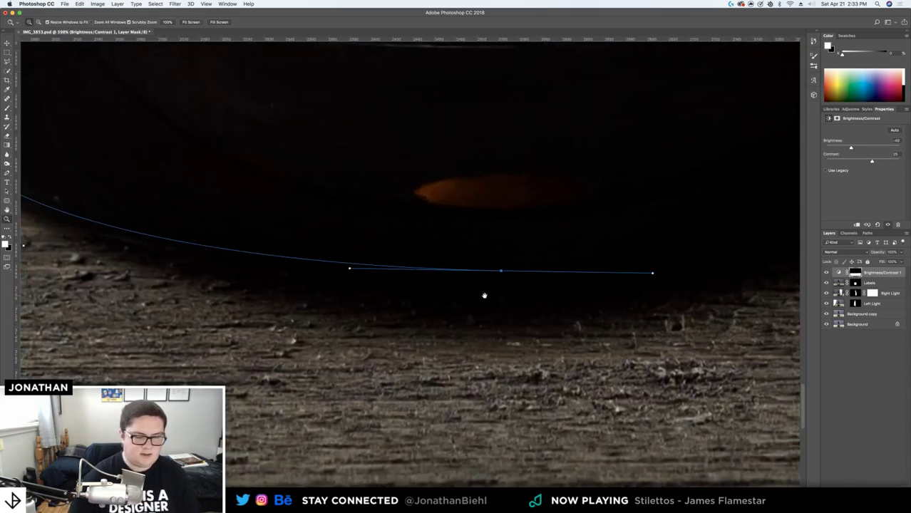
left_click_drag(356, 270, 497, 315)
key("p")
key("super+z")
left_click_drag(331, 300, 377, 305)
key("super+z")
left_click_drag(661, 319, 794, 309)
key("super+z")
key("super+z")
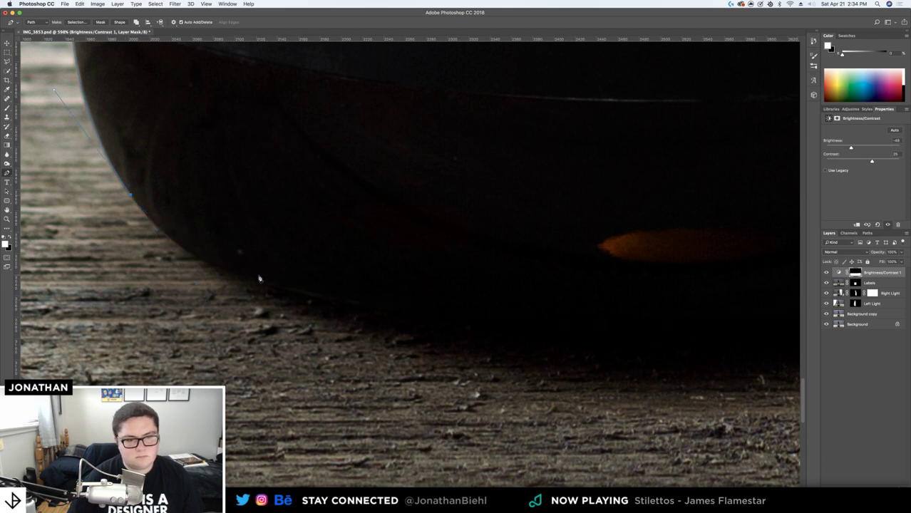
Continue the Pen path along the growler's base, around its lower-right curve and onto its right edge
left_click_drag(323, 300, 186, 297)
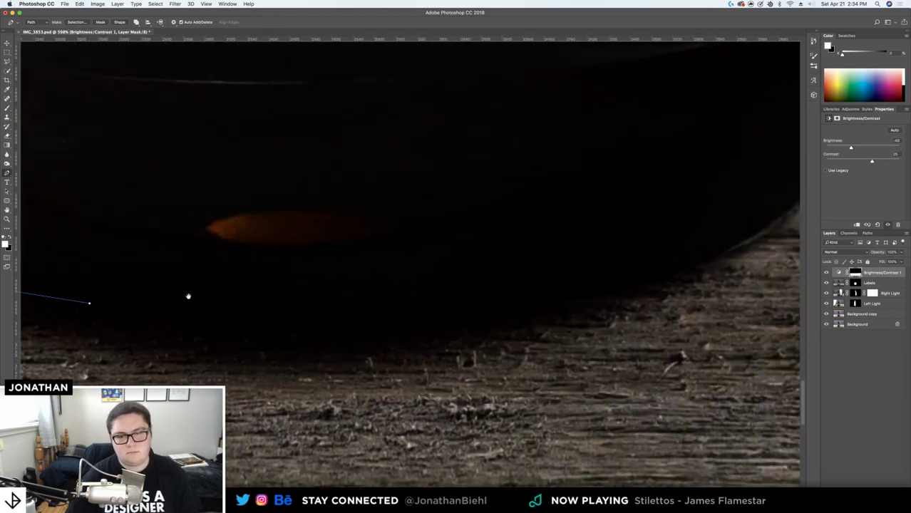
left_click_drag(645, 266, 799, 197)
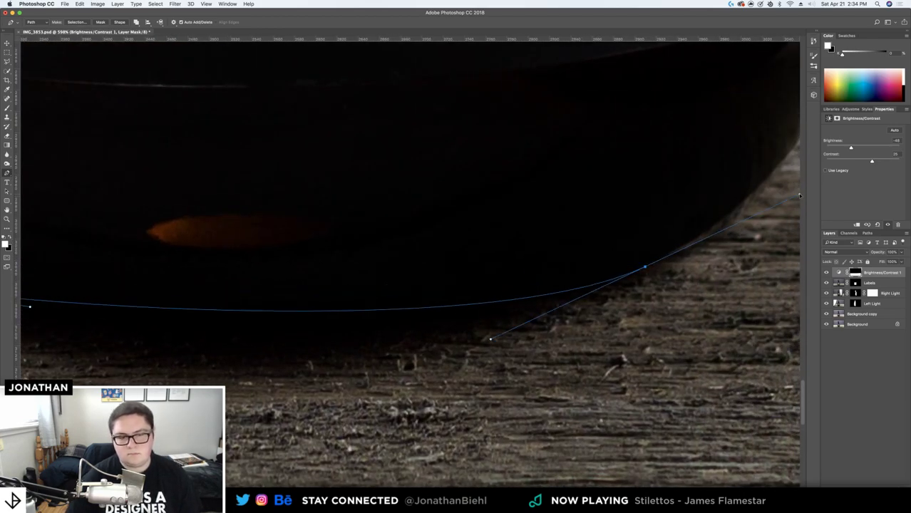
left_click_drag(298, 310, 171, 392)
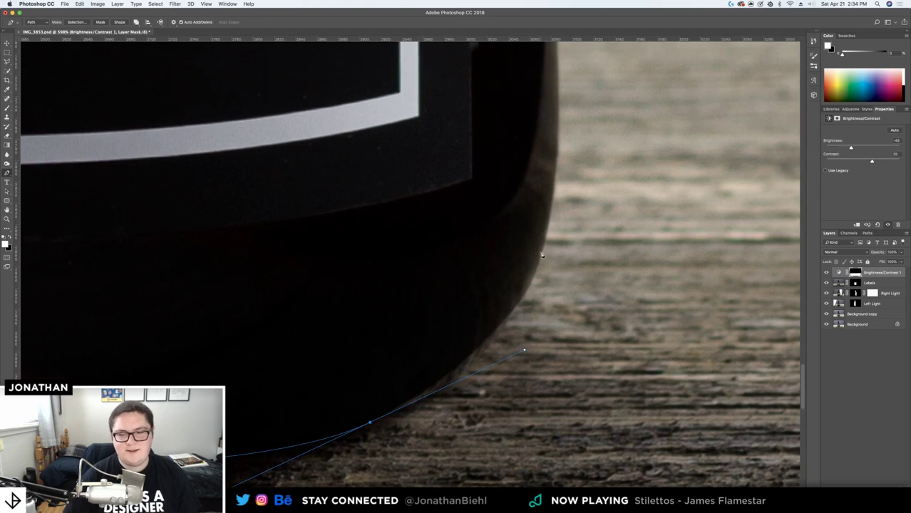
left_click_drag(545, 246, 555, 200)
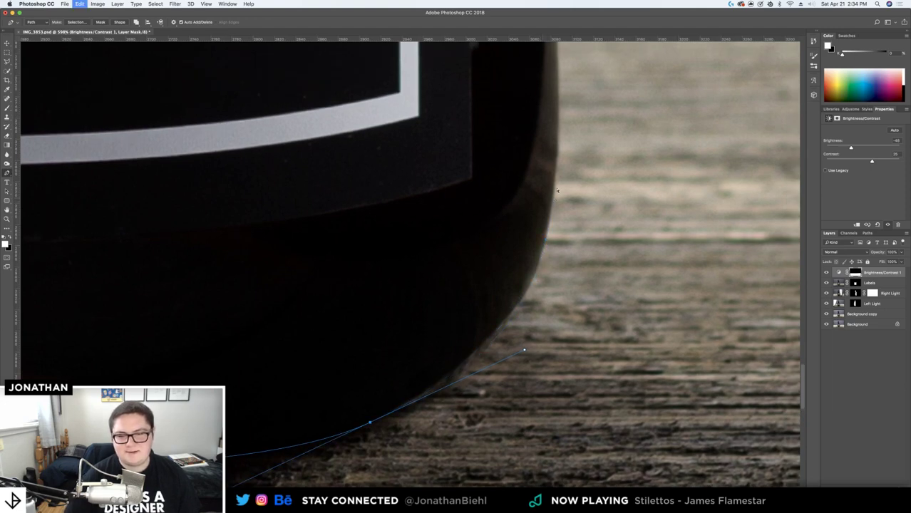
left_click_drag(557, 168, 564, 74)
Carry the path up the growler's right edge past the tabletop line and close it across the label at the left edge
scroll(563, 100, "up", 10)
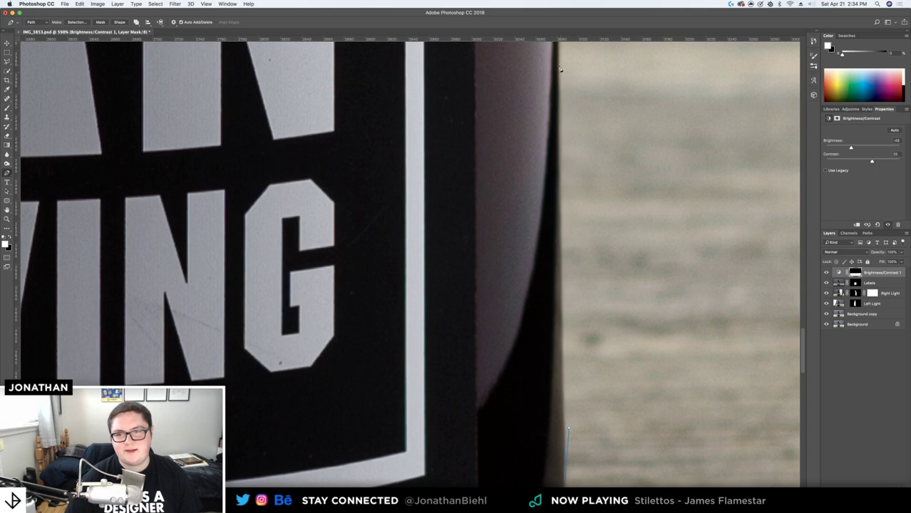
scroll(563, 420, "up", 8)
scroll(563, 419, "up", 2)
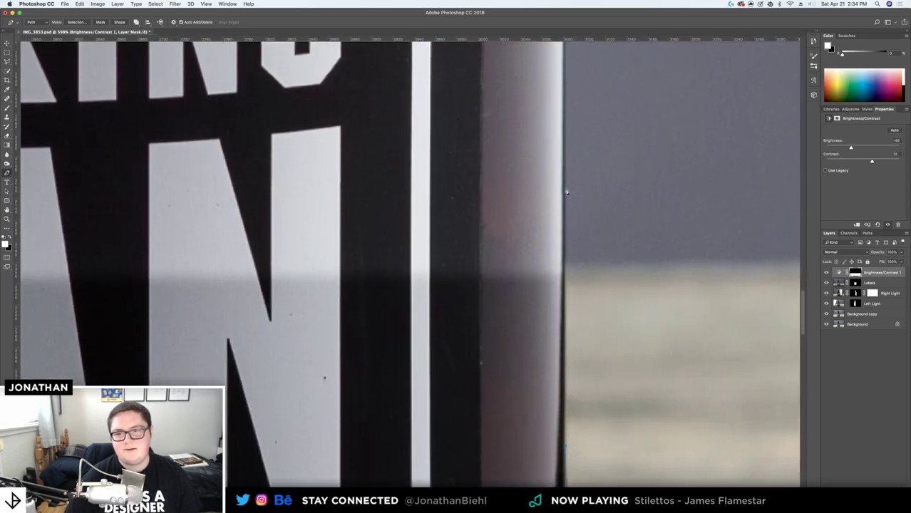
left_click_drag(380, 235, 687, 203)
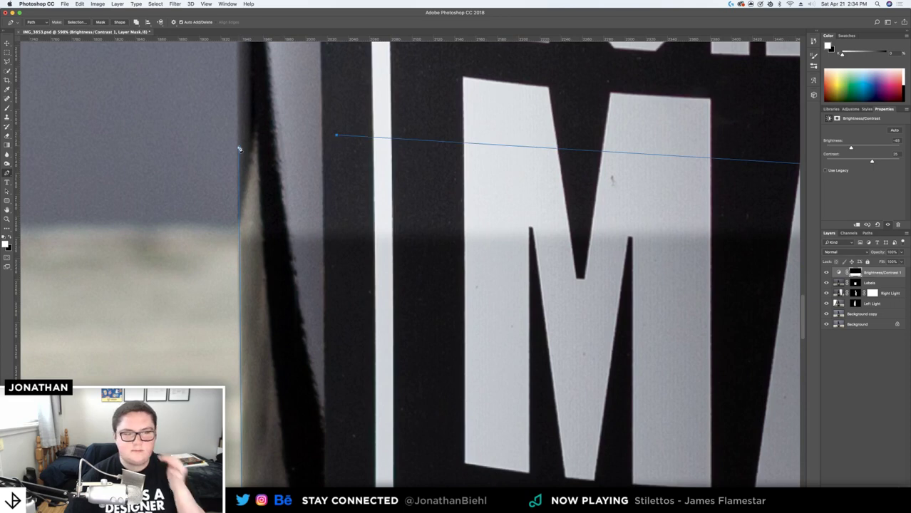
left_click(239, 149)
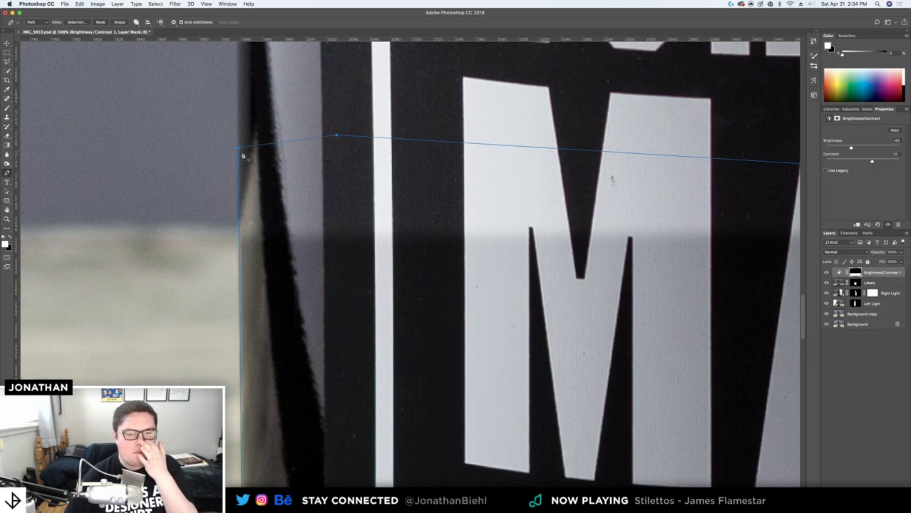
Convert the growler path to a selection and fill it with black on the Brightness/Contrast 1 mask
right_click(280, 168)
left_click(300, 198)
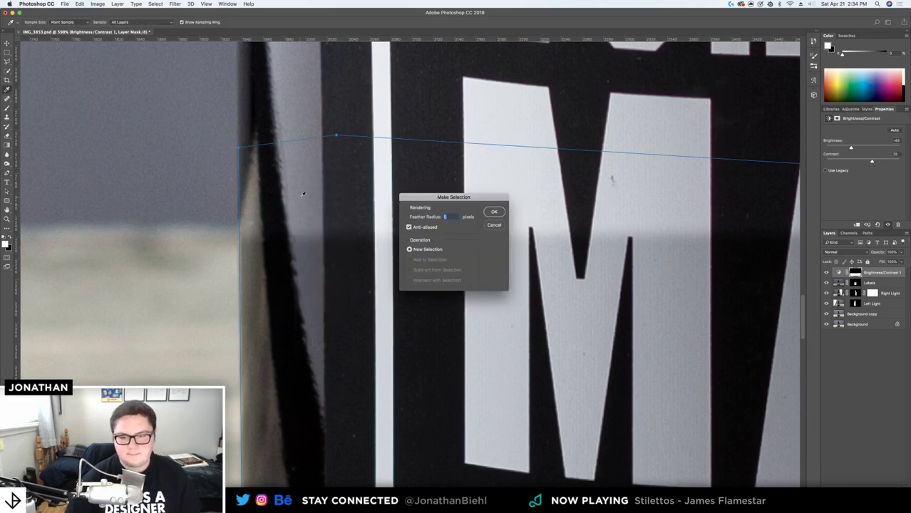
key("Return")
key("alt+BackSpace")
key("super+z")
key("super+BackSpace")
Check the mask edge around the growler's base with the adjustment hidden and shown, and save the document
key("z")
left_click_drag(306, 212, 224, 212)
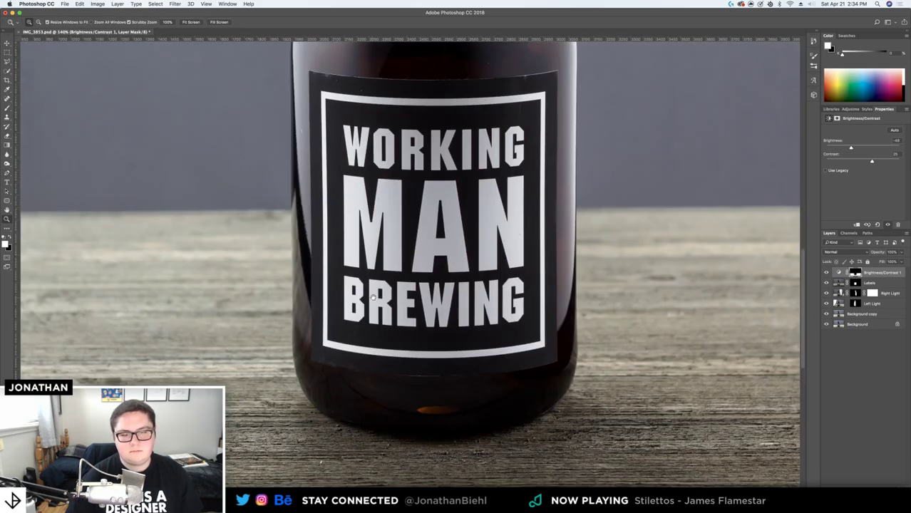
left_click_drag(520, 359, 532, 360)
scroll(532, 361, "up", 8)
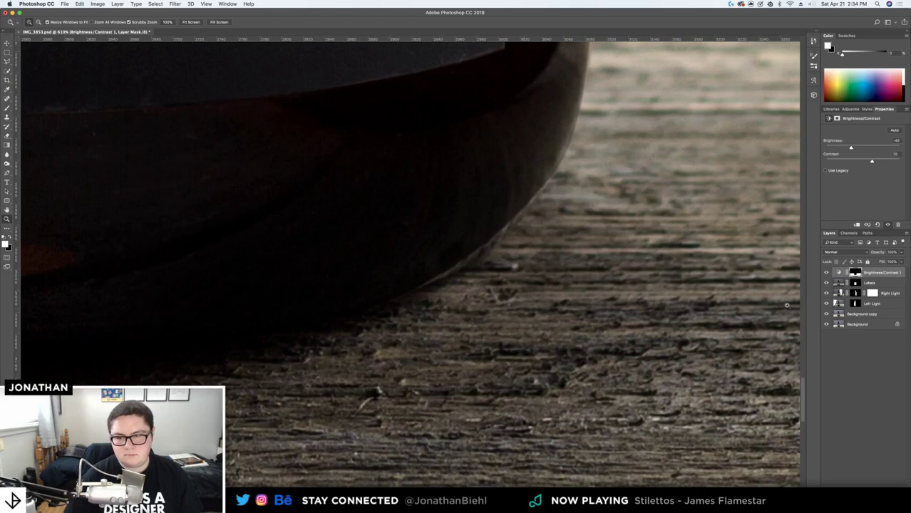
left_click(827, 273)
left_click(828, 273)
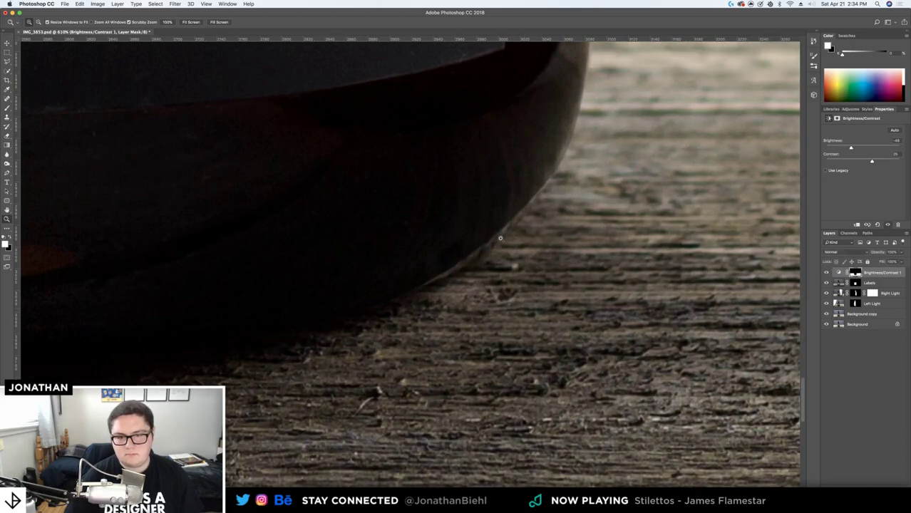
scroll(512, 241, "down", 15)
scroll(490, 252, "up", 6)
key("v")
key("ctrl+s")
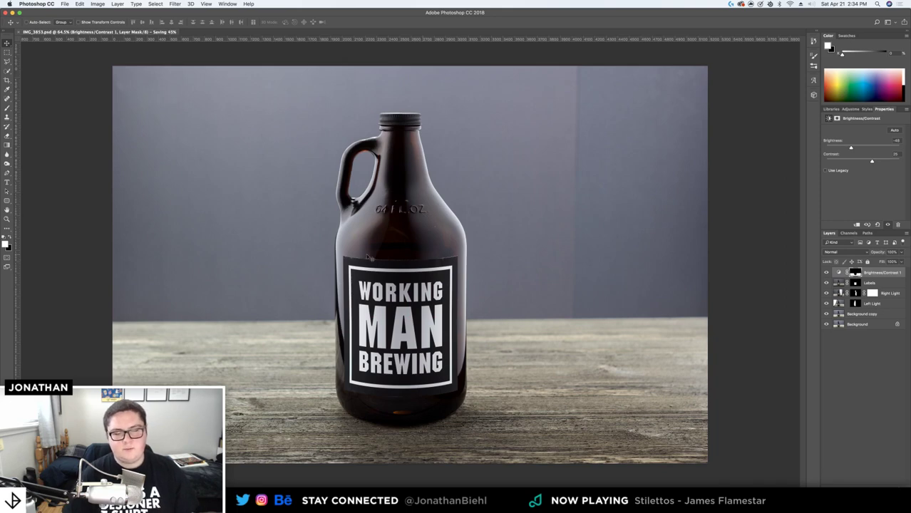
Examine the whole composite, especially the vertical seam in the wall to the right of the growler
key("z")
mouse_move(370, 306)
left_mouse_down()
mouse_move(385, 304)
mouse_move(369, 303)
left_mouse_up()
mouse_move(431, 297)
left_mouse_down()
mouse_move(458, 298)
mouse_move(428, 299)
left_mouse_up()
key("v")
key("z")
left_click_drag(586, 246, 527, 315)
key("v")
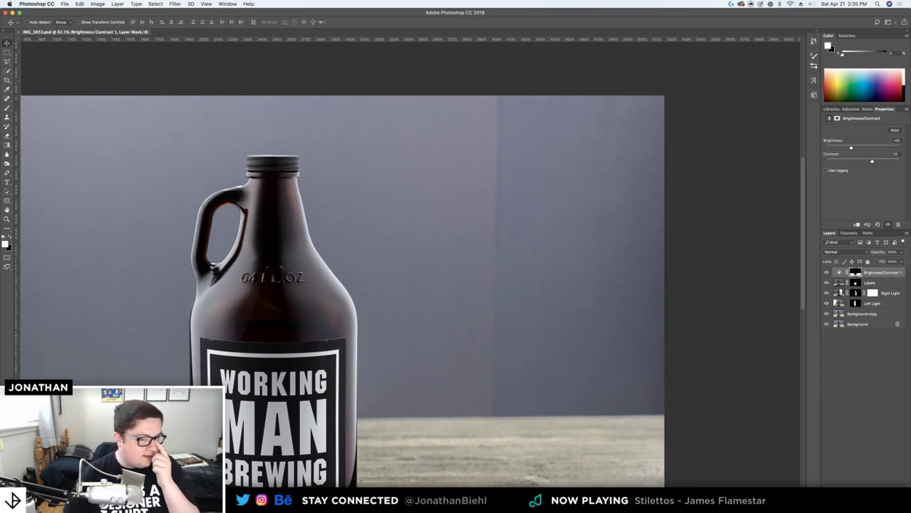
key("z")
left_click_drag(452, 309, 435, 305)
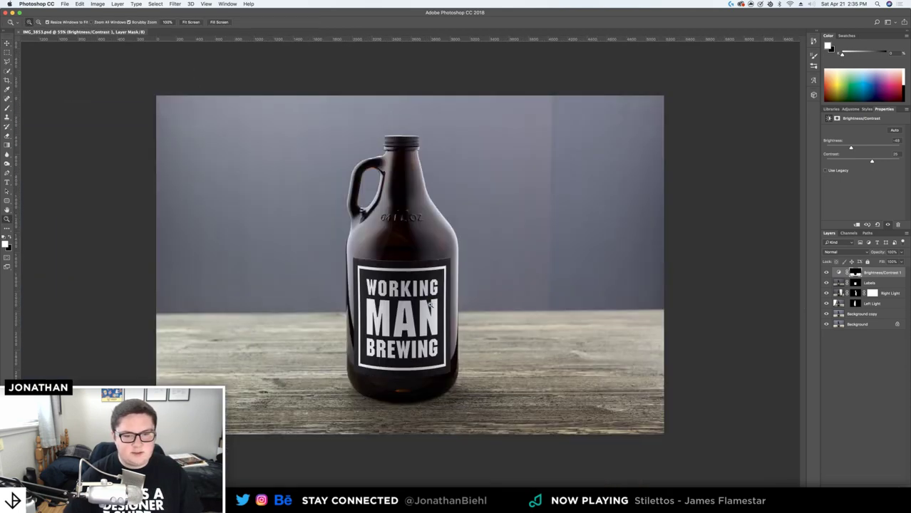
key("v")
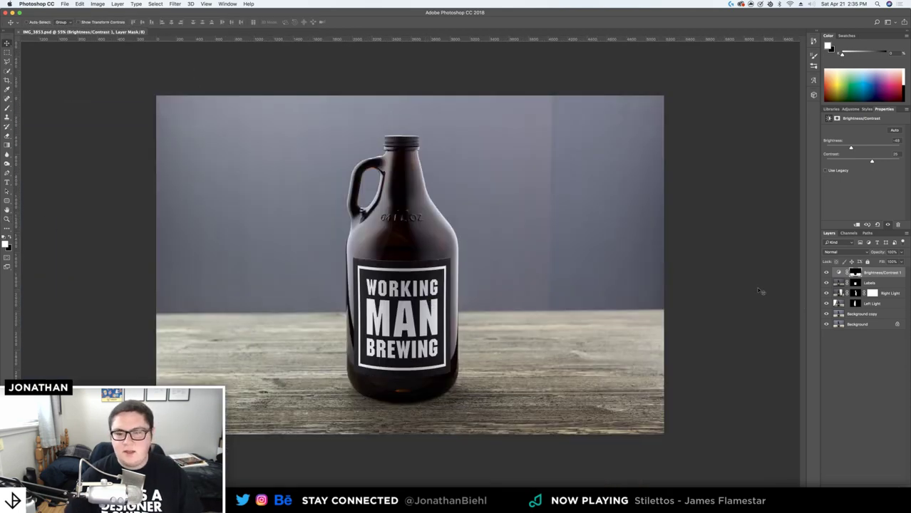
double_click(6, 210)
key("v")
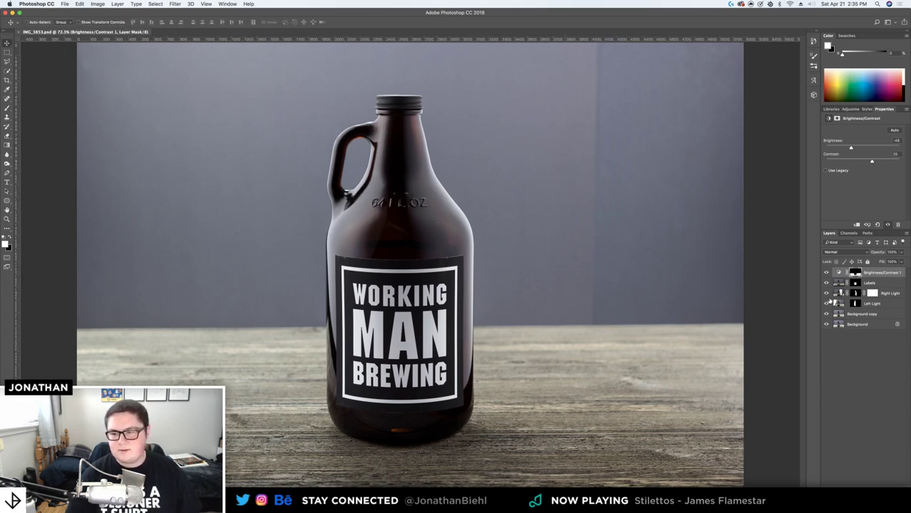
Add a new empty layer directly above Background copy
left_click(874, 315)
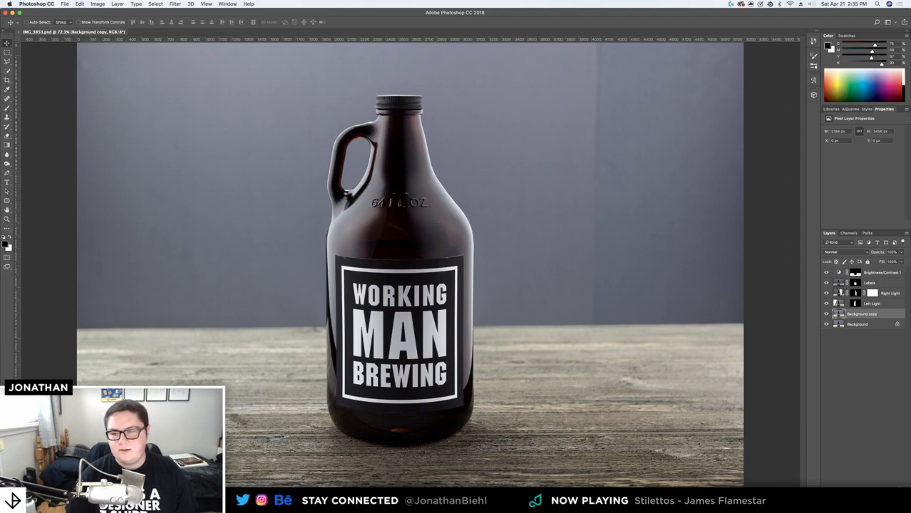
left_click_drag(346, 295, 323, 296)
left_click_drag(230, 320, 225, 320)
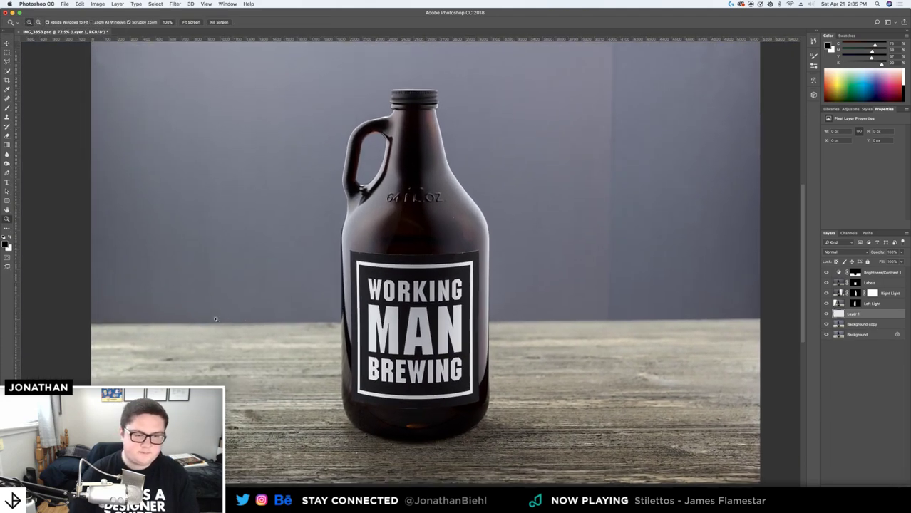
left_click_drag(160, 319, 29, 303)
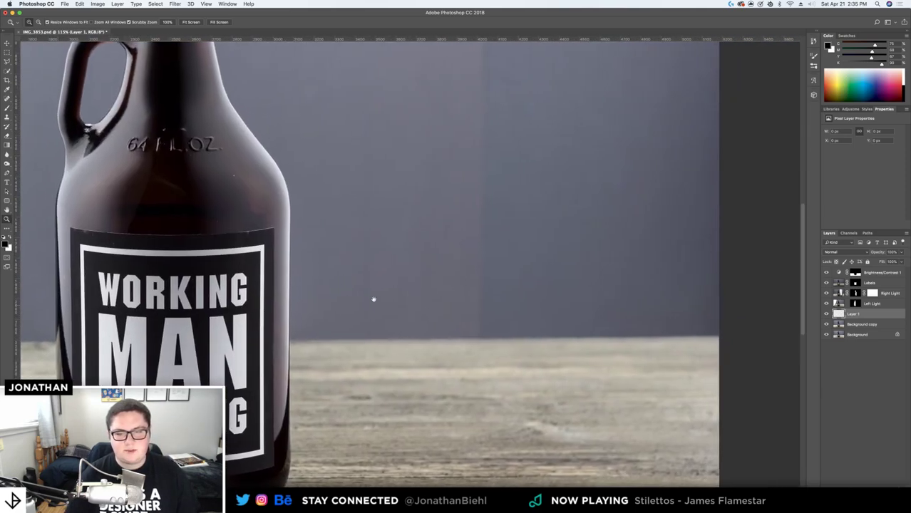
left_click_drag(520, 345, 552, 407)
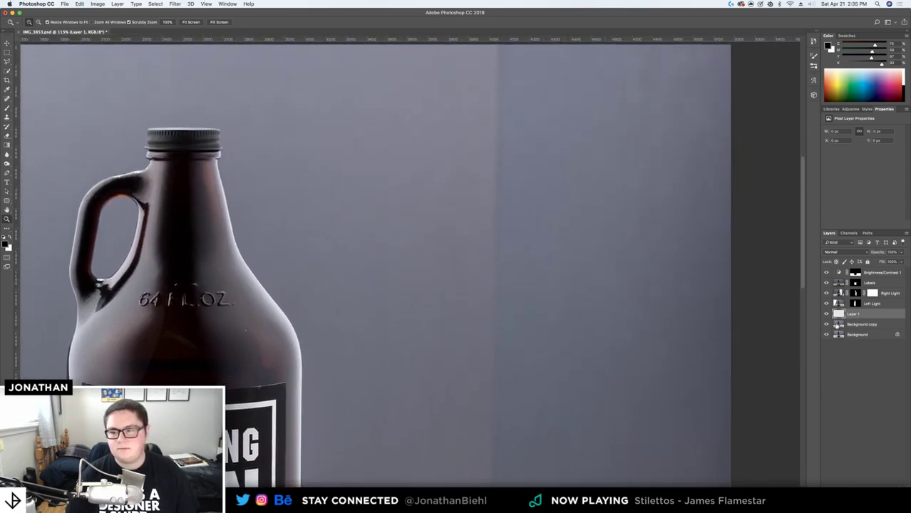
Copy the wall area between the growler and the seam from Background copy to a new layer, and move it right over the seam
left_click(866, 325)
mouse_move(529, 250)
left_mouse_down()
mouse_move(499, 227)
mouse_move(522, 236)
left_mouse_up()
key("m")
left_click_drag(500, 52, 319, 415)
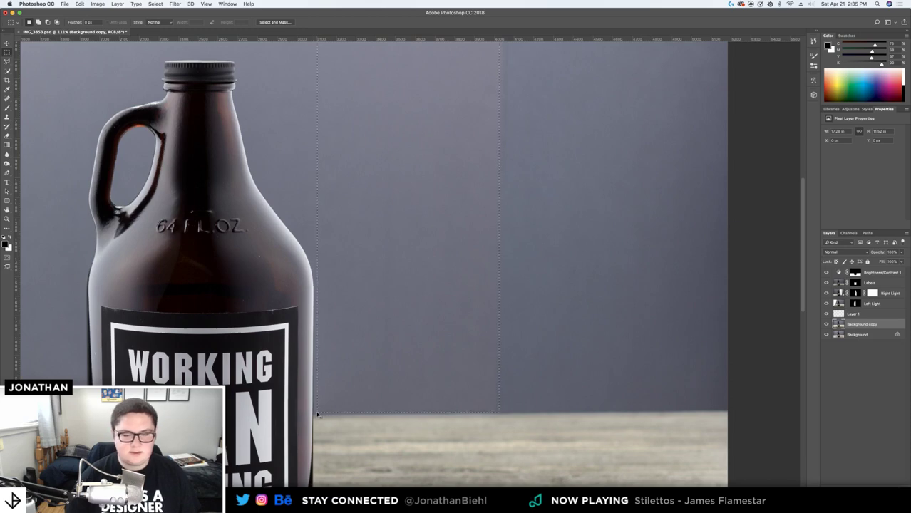
key("ctrl+j")
key("v")
left_click_drag(429, 311, 589, 268)
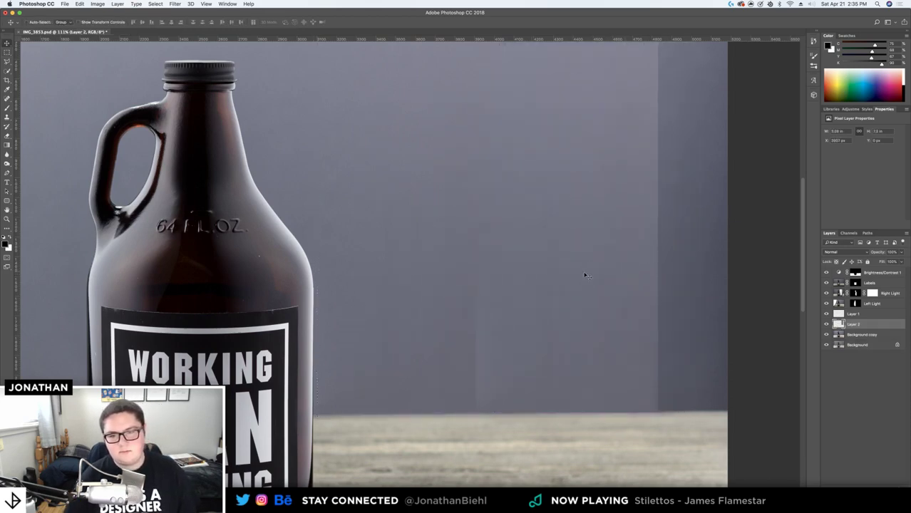
Duplicate the wall patch layer and shift the copy right to cover the remaining darker strip at the image's right edge
scroll(624, 287, "down", 5)
key("b")
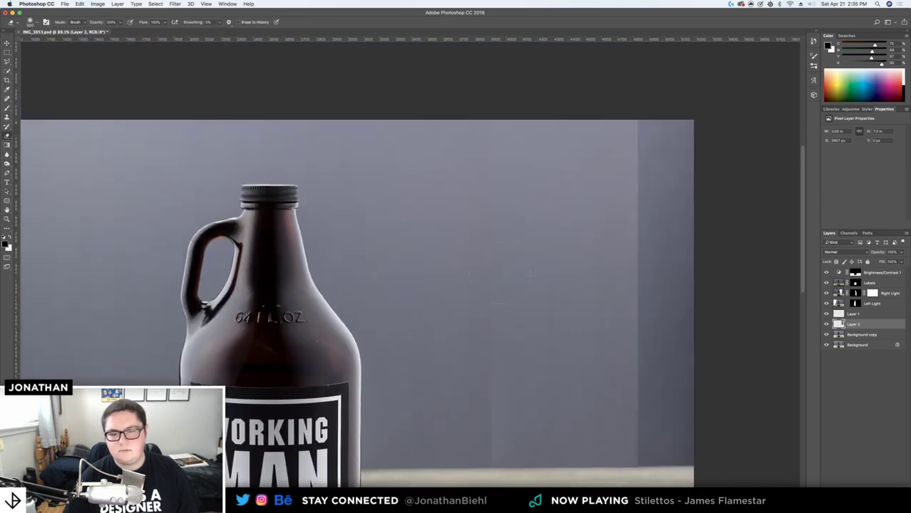
scroll(482, 424, "down", 4)
key("v")
mouse_move(568, 228)
left_mouse_down()
mouse_move(539, 229)
mouse_move(664, 223)
mouse_move(638, 223)
left_mouse_up()
key("z")
key("super+0")
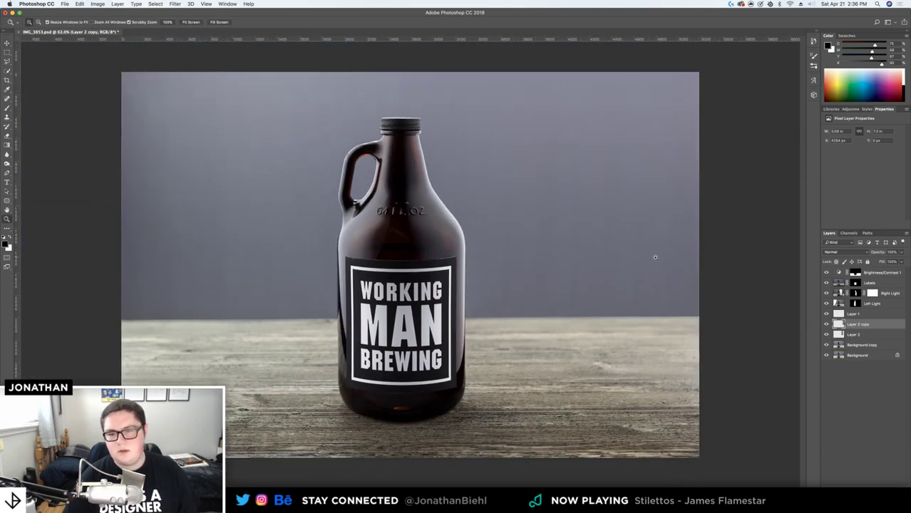
Examine the patched wall and its boundary with the tabletop on the growler's right side
left_click(668, 179)
left_click(667, 179)
left_click(667, 179)
left_click(665, 399)
left_click_drag(664, 399, 656, 200)
left_click_drag(346, 386, 343, 257)
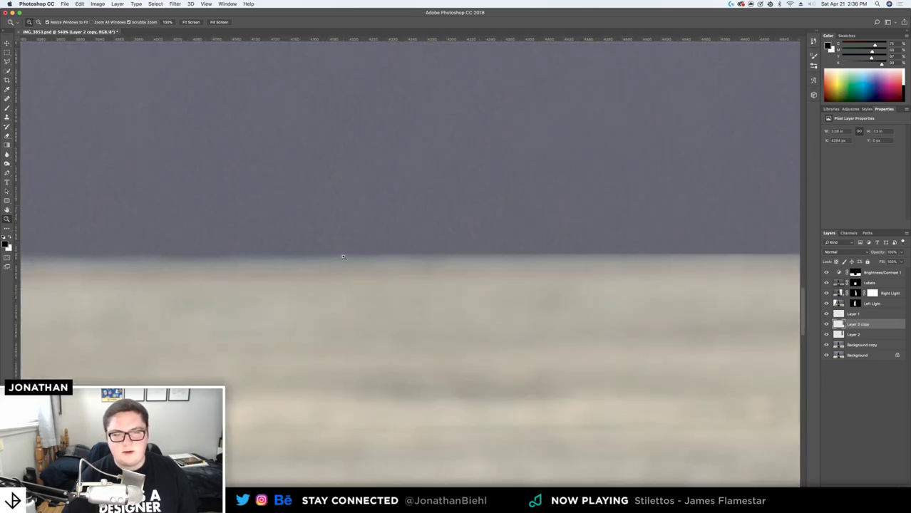
key("super+0")
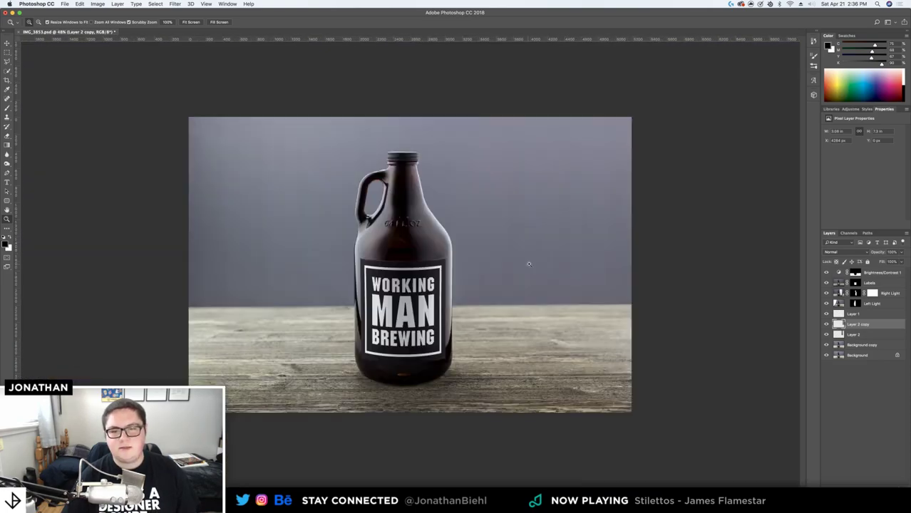
left_click_drag(614, 321, 615, 290)
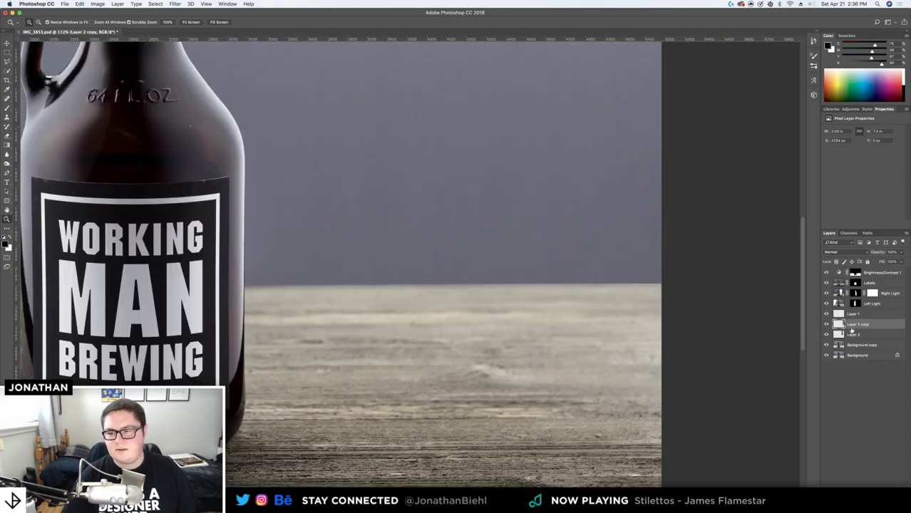
Merge the duplicated wall patch down into Layer 2 and save the document
key("super+w")
left_click(480, 158)
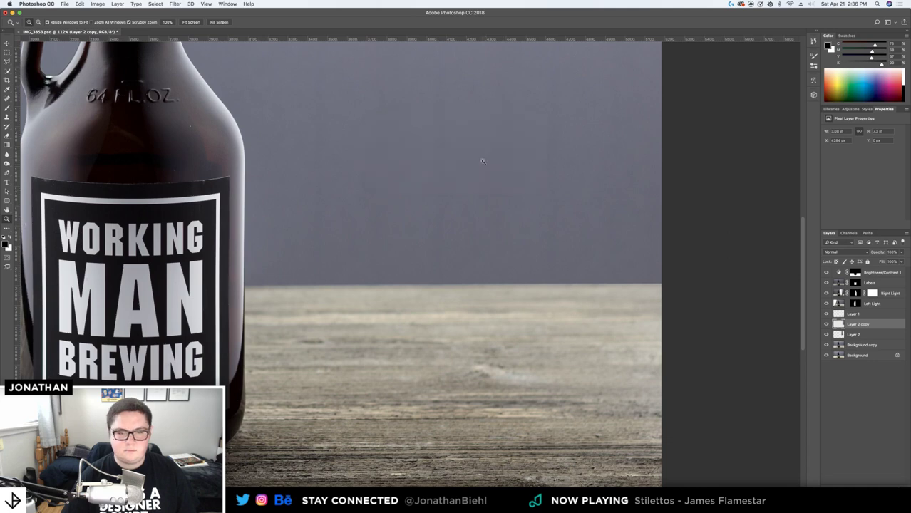
key("super+w")
left_click(478, 160)
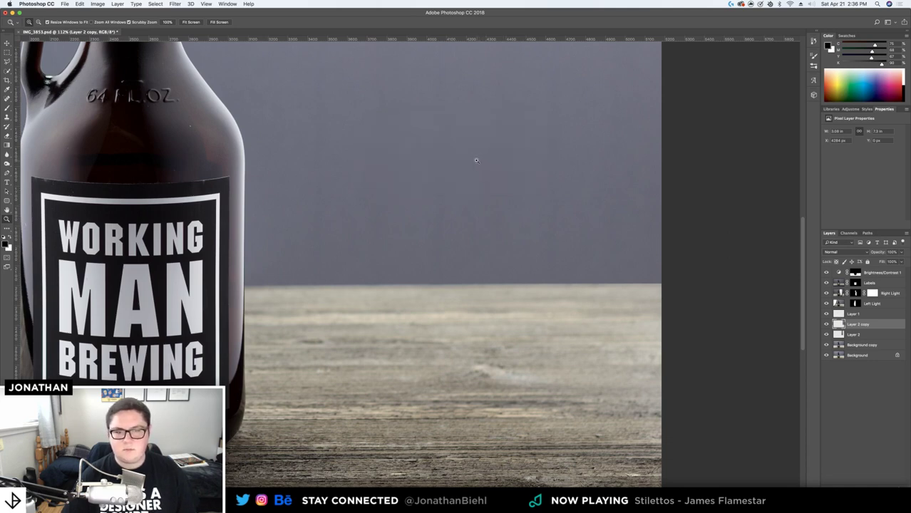
key("super+e")
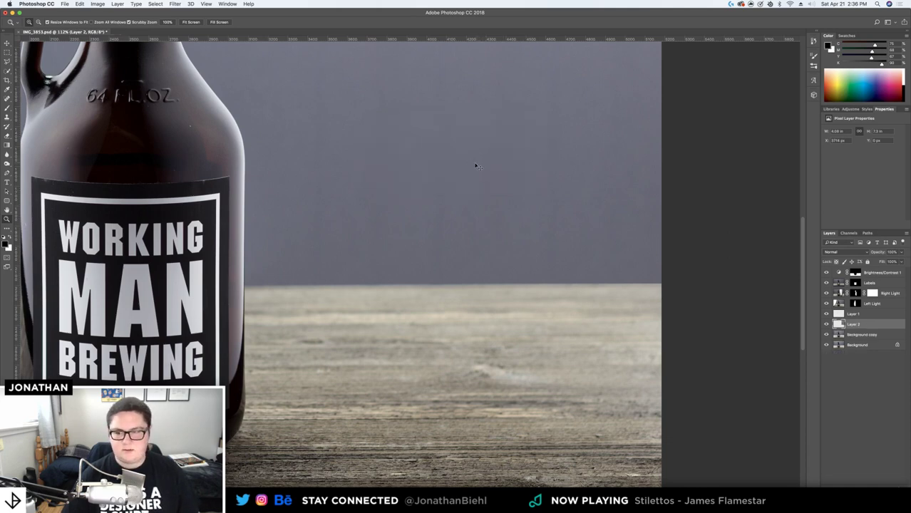
key("super+s")
key("v")
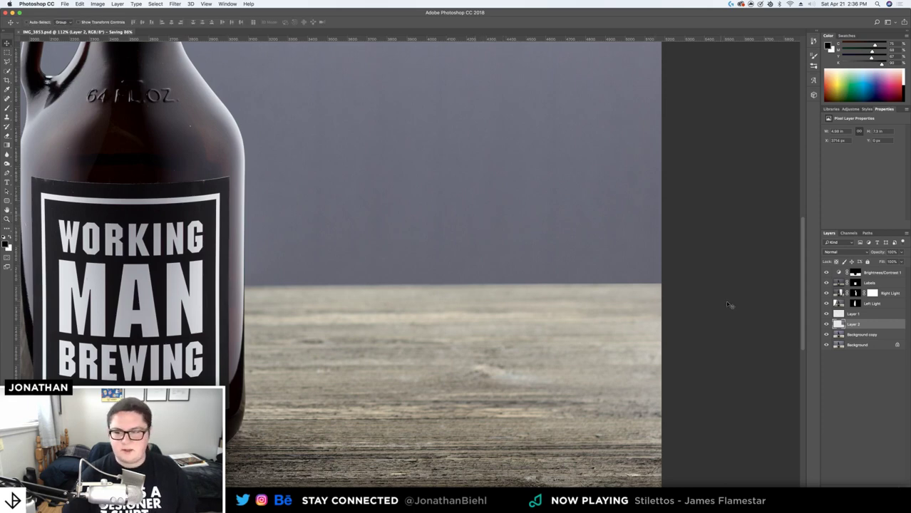
Stretch the merged wall patch slightly down over the tabletop's back edge, erase its overlap along the wood, and save
key("z")
mouse_move(398, 274)
left_mouse_down()
mouse_move(559, 314)
mouse_move(456, 269)
left_mouse_up()
key("b")
key("bracketleft")
key("bracketleft")
key("bracketleft")
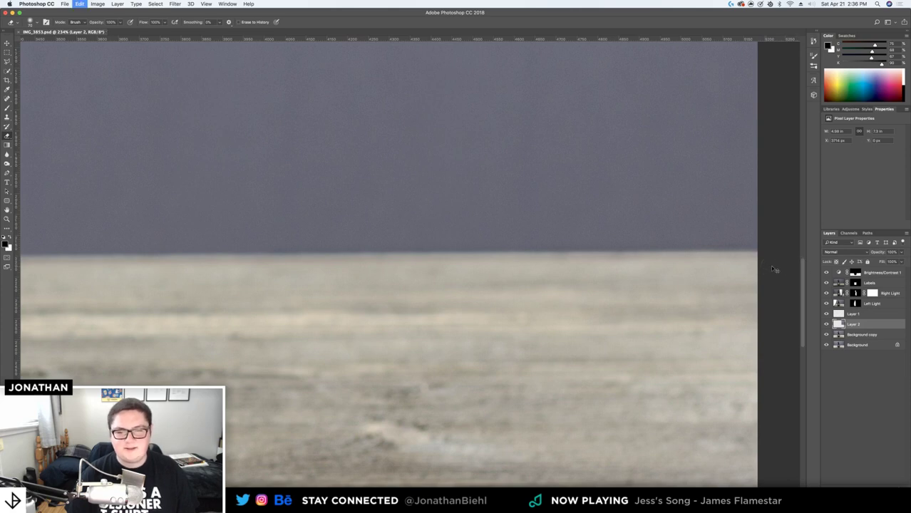
key("super+t")
left_click_drag(456, 254, 455, 256)
key("Return")
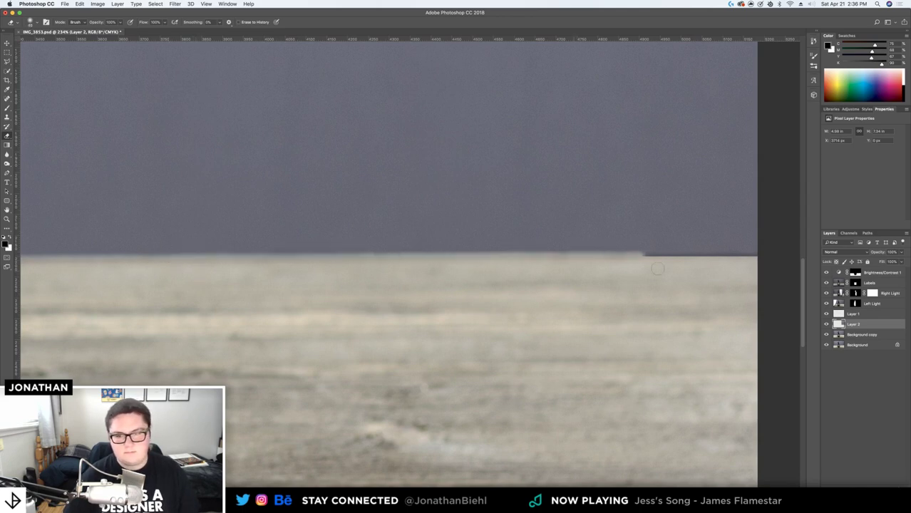
scroll(789, 258, "right", 5)
key("z")
left_click_drag(495, 235, 449, 227)
key("super+s")
Examine the whole growler composite and the patched wall at several magnifications
left_click(385, 239)
left_click(369, 315)
left_click(392, 331, "alt")
left_click(392, 330)
left_click(391, 331, "alt")
left_click(391, 330, "alt")
left_click(392, 331)
key("v")
key("z")
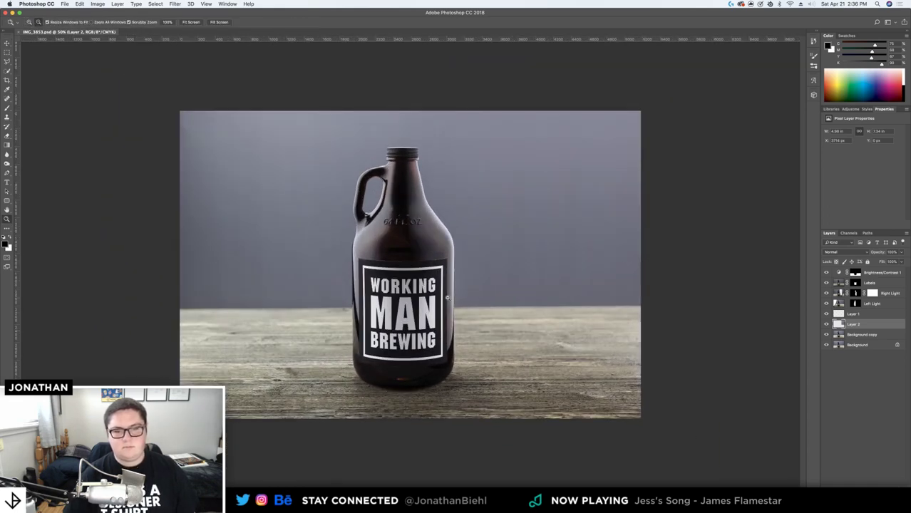
left_click(437, 301, "alt")
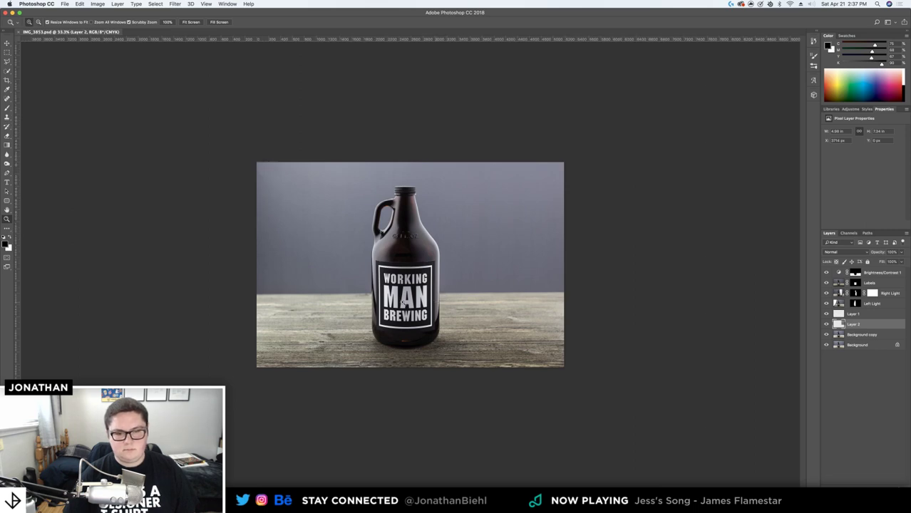
left_click_drag(411, 302, 430, 309)
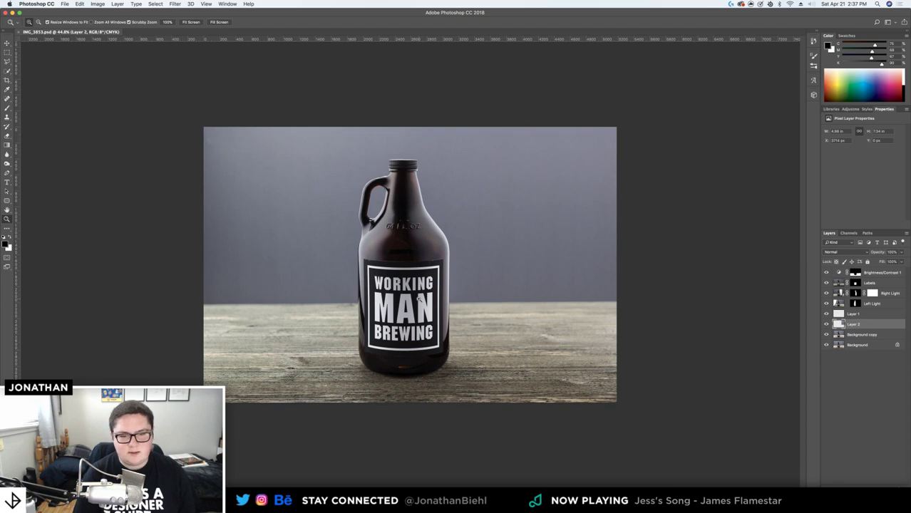
left_click_drag(440, 260, 489, 260)
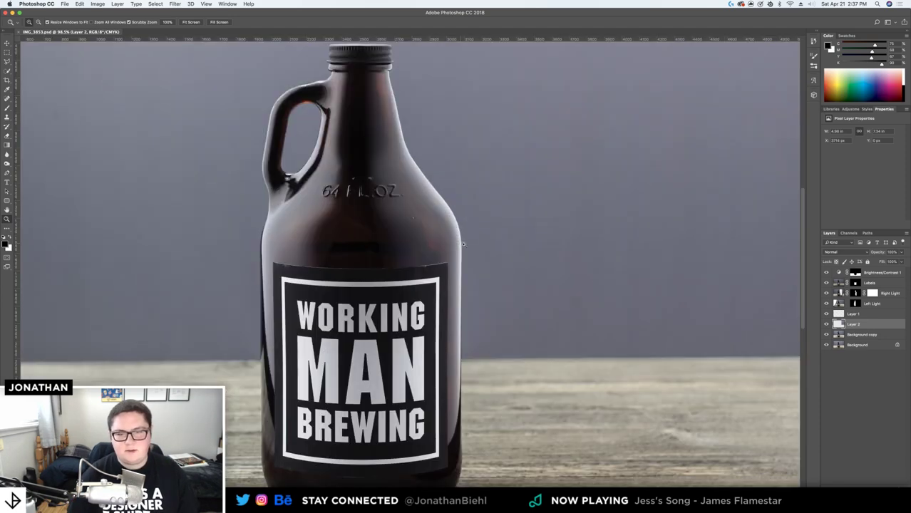
Add a new empty layer above Brightness/Contrast 1 and spot-heal the specks on the growler's right shoulder
left_click(889, 508)
left_click_drag(855, 325, 856, 271)
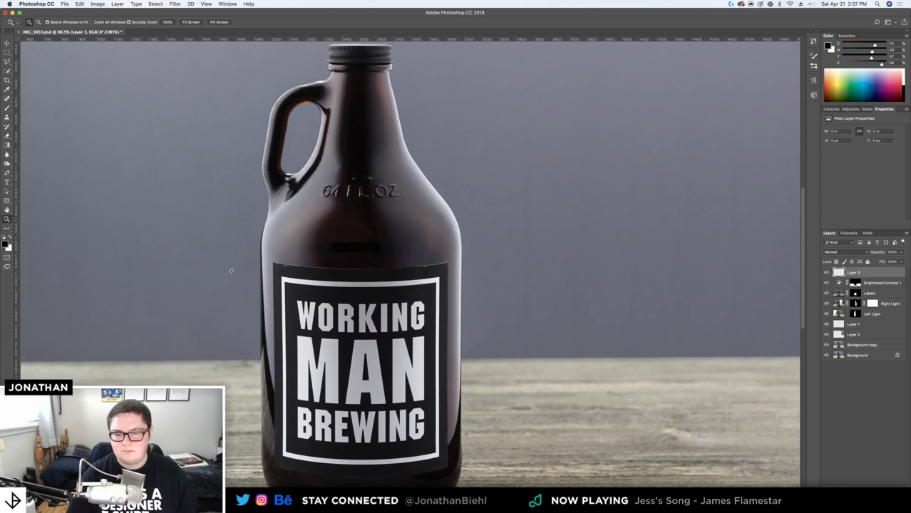
left_click_drag(351, 232, 392, 228)
left_click_drag(533, 193, 599, 193)
left_click(7, 98)
left_click_drag(348, 195, 349, 197)
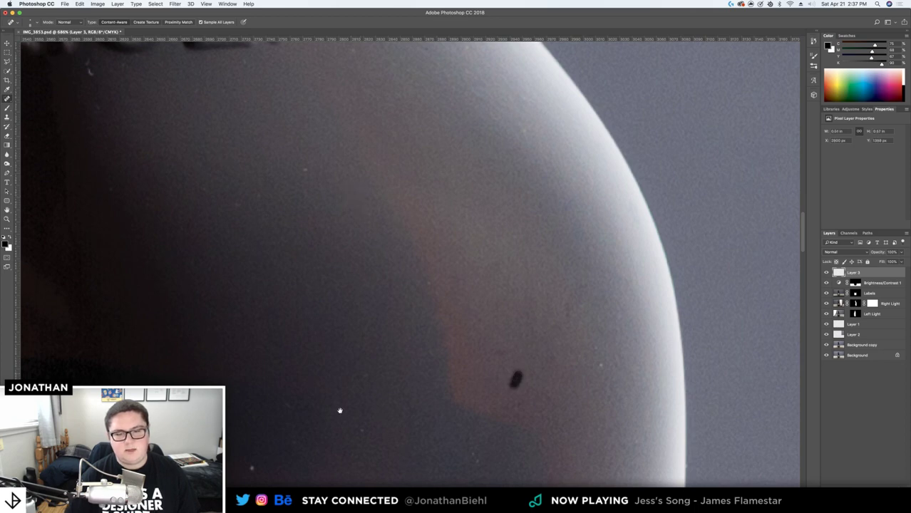
Spot-heal the specks on the growler's left shoulder, between the handle and the label
scroll(516, 381, "down", 10)
left_click_drag(256, 124, 524, 289)
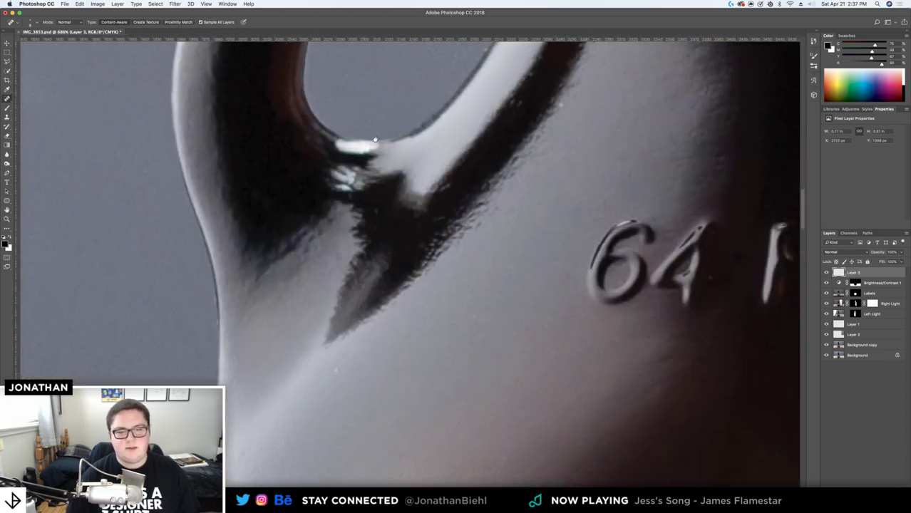
left_click_drag(435, 442, 454, 257)
scroll(453, 257, "down", 2)
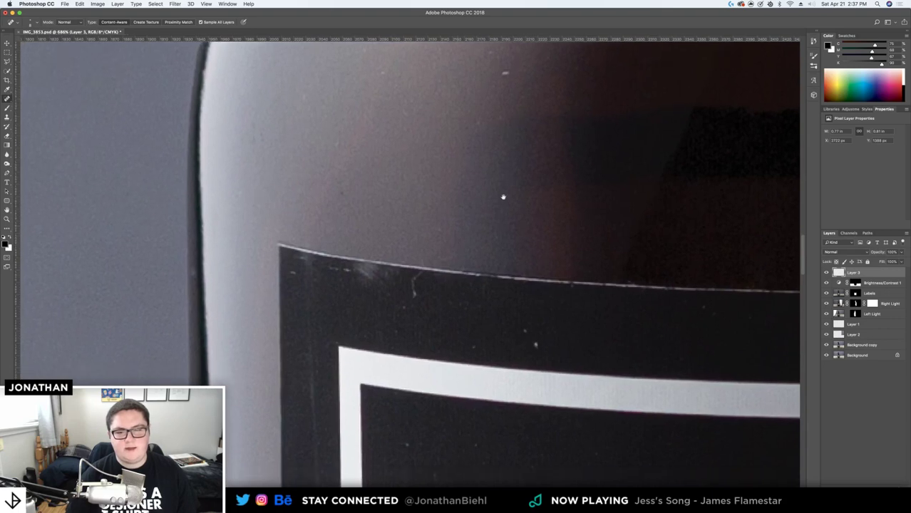
scroll(453, 257, "up", 5)
scroll(453, 257, "right", 2)
left_click(481, 194)
scroll(458, 127, "down", 8)
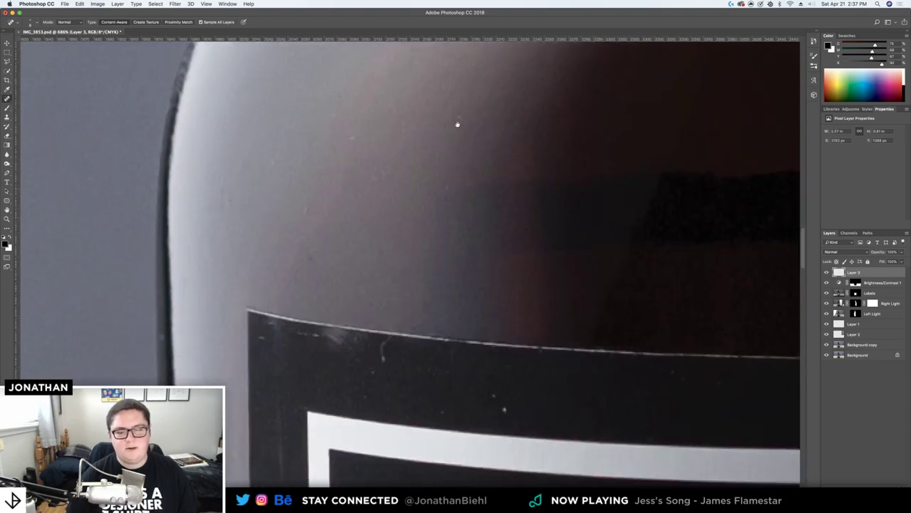
scroll(449, 187, "right", 2)
left_click(441, 176)
Spot-heal the scratches near the label's upper-left corner and the white mark on the glass beside the label
left_click_drag(330, 141, 335, 122)
left_click(259, 116)
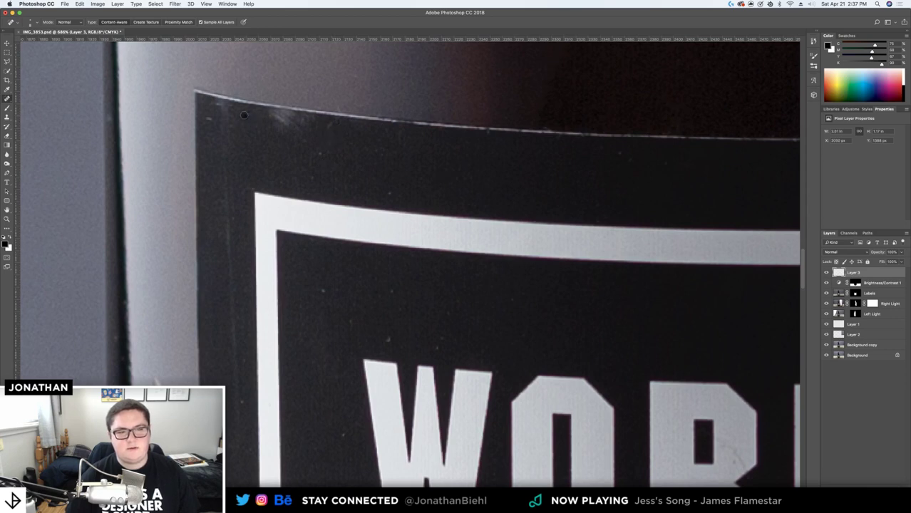
scroll(227, 273, "down", 6)
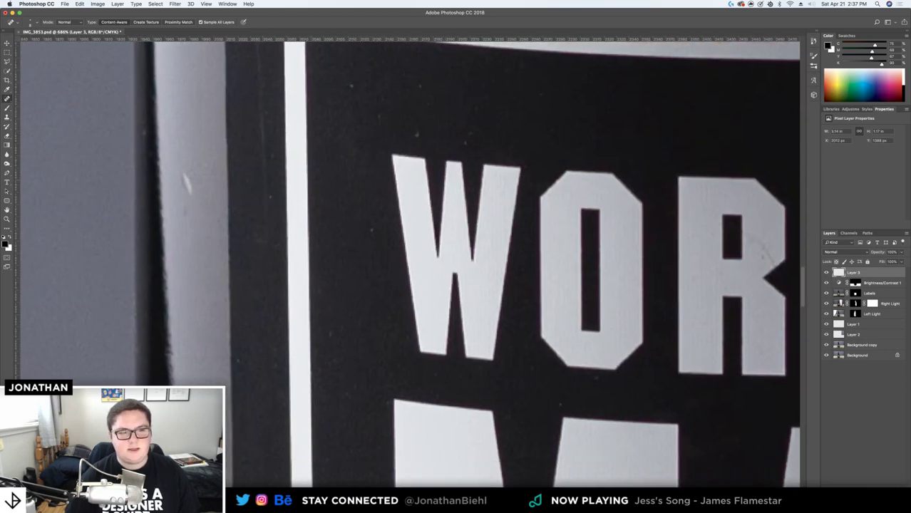
left_click_drag(180, 176, 193, 204)
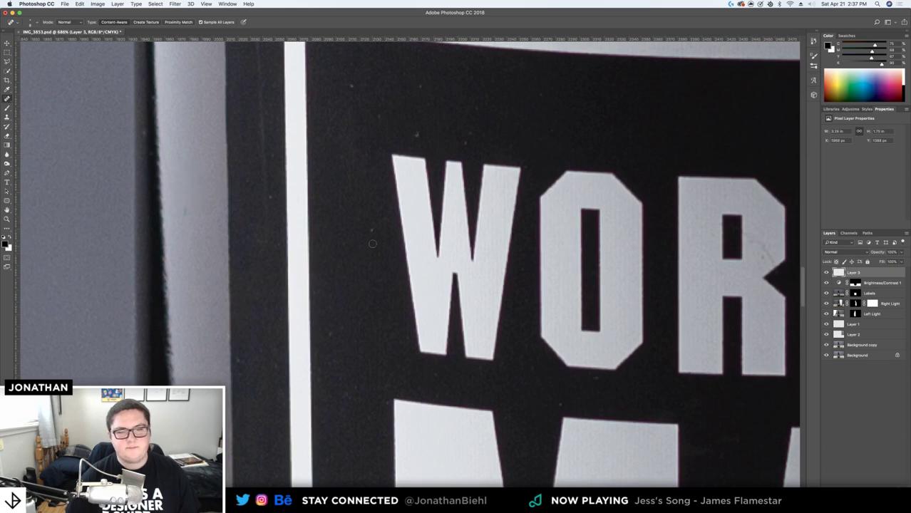
Spot-heal the specks on the black label area around the W of WORKING
left_click(350, 86)
left_click(376, 117)
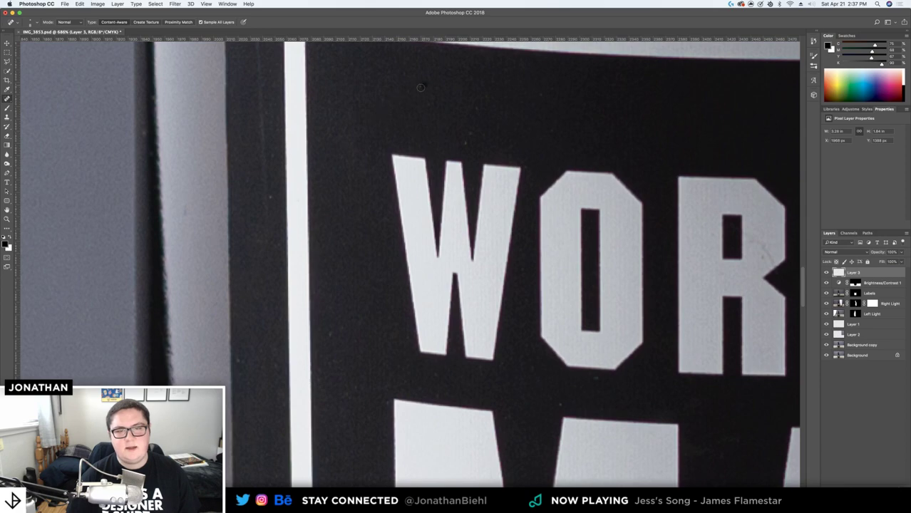
left_click_drag(466, 142, 472, 133)
left_click_drag(329, 337, 330, 330)
Spot-heal the speck on the A and the dark mark on the M of MAN
left_click_drag(358, 356, 252, 146)
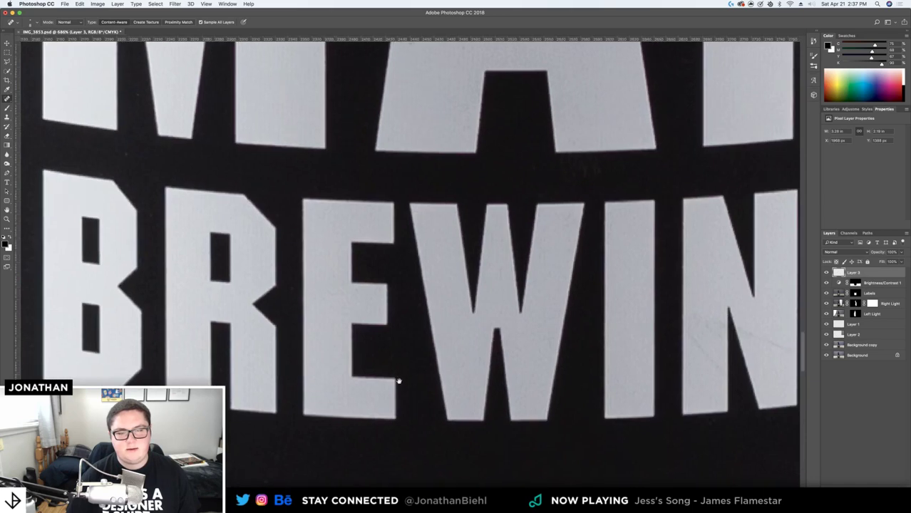
left_click_drag(344, 232, 448, 425)
scroll(447, 425, "up", 4)
scroll(447, 425, "left", 4)
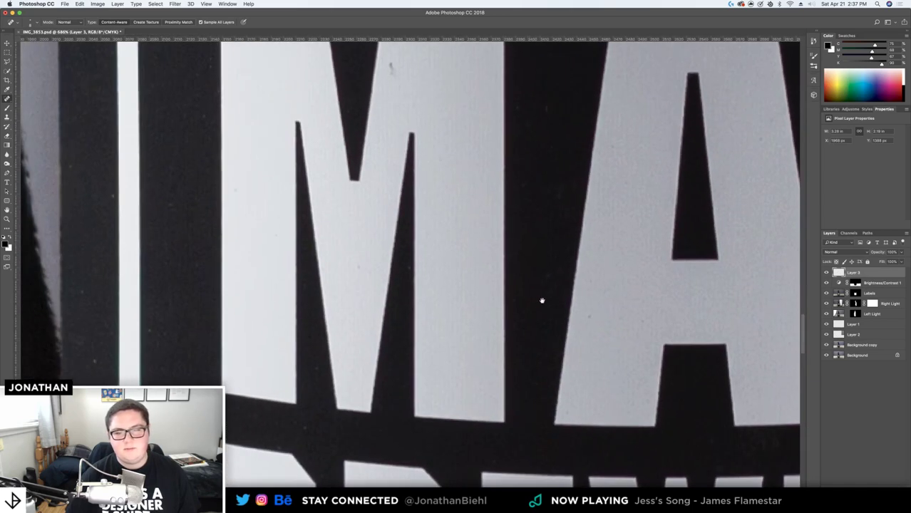
left_click(590, 319)
left_click(392, 72)
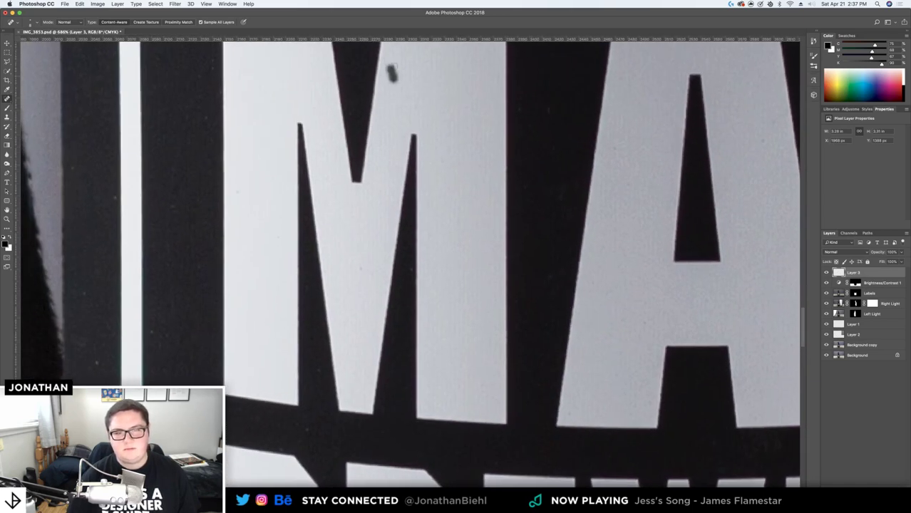
Spot-heal the four dark specks on the N of MAN
scroll(184, 310, "right", 6)
scroll(183, 309, "up", 1)
scroll(571, 332, "up", 3)
scroll(571, 333, "right", 2)
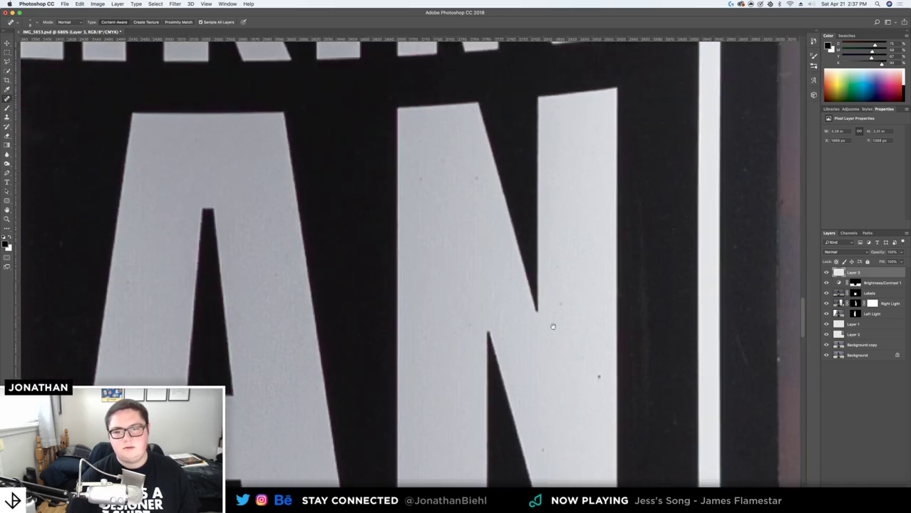
left_click(599, 375)
left_click(559, 304)
left_click(475, 178)
left_click(420, 180)
Spot-heal the scratch across the N and the dark speck on the G of BREWING
left_click_drag(378, 345, 367, 86)
left_click_drag(423, 298, 606, 365)
left_click_drag(612, 292, 420, 263)
left_click_drag(342, 216, 387, 237)
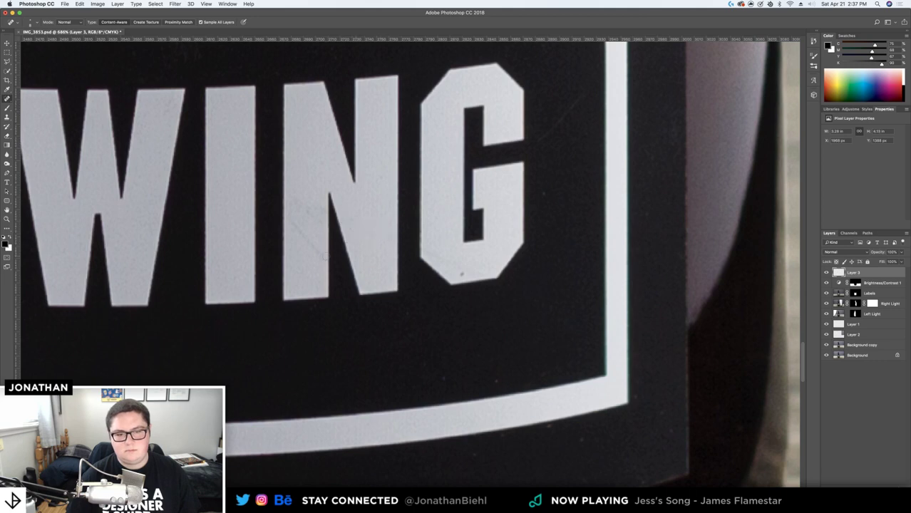
left_click_drag(291, 222, 321, 249)
left_click(461, 273)
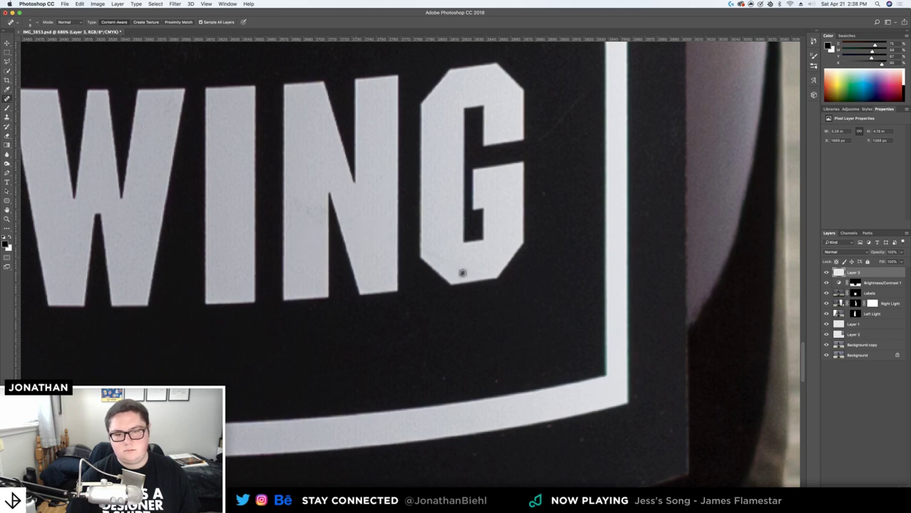
Spot-heal the speck below the B of BREWING and the remaining speck on the M of MAN
scroll(305, 210, "left", 10)
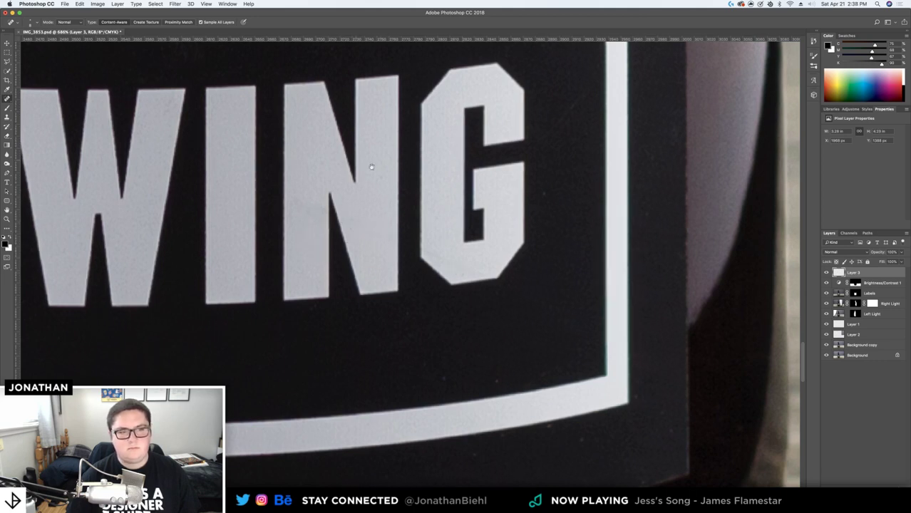
scroll(330, 234, "left", 10)
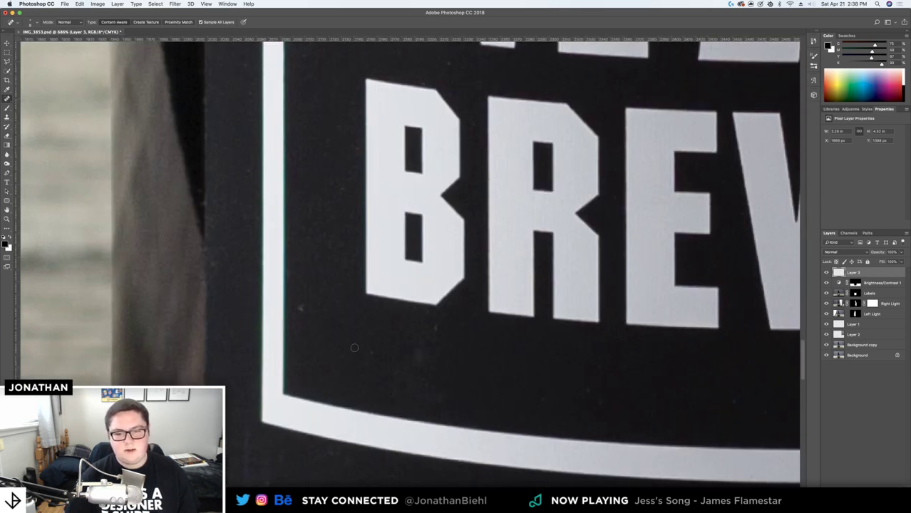
left_click(302, 310)
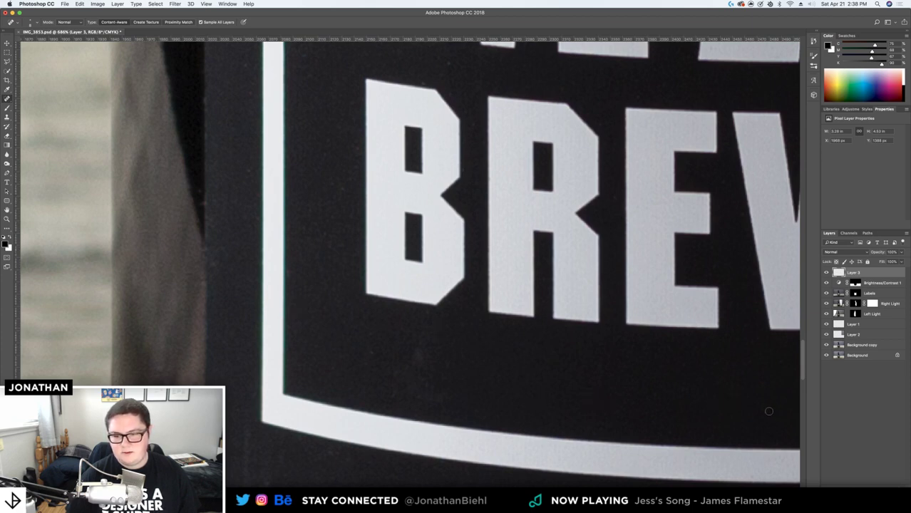
scroll(457, 289, "up", 5)
scroll(399, 378, "right", 5)
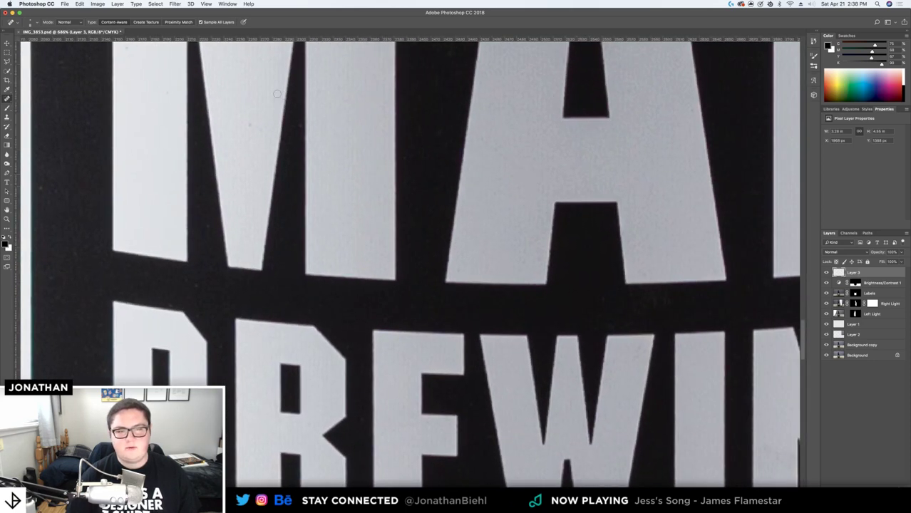
left_click(252, 125)
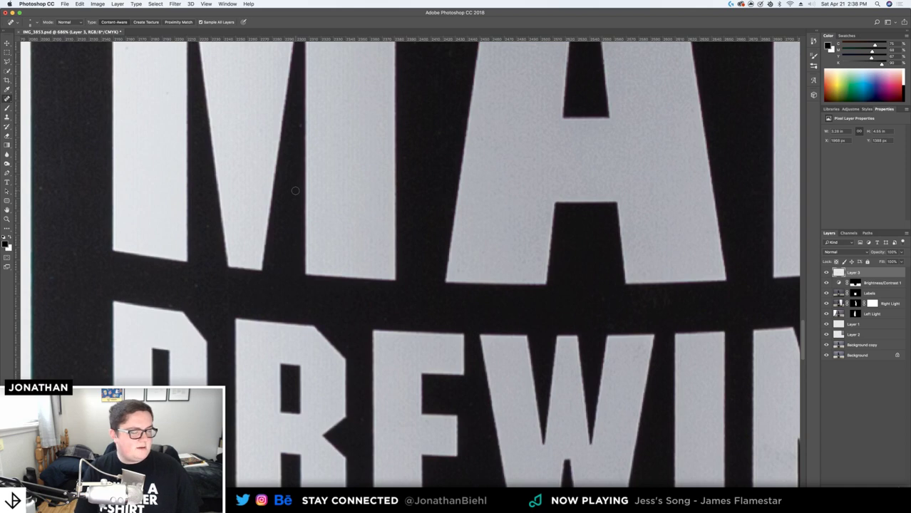
Spot-heal the remaining specks around the label's lower-right corner
left_click_drag(308, 311, 291, 127)
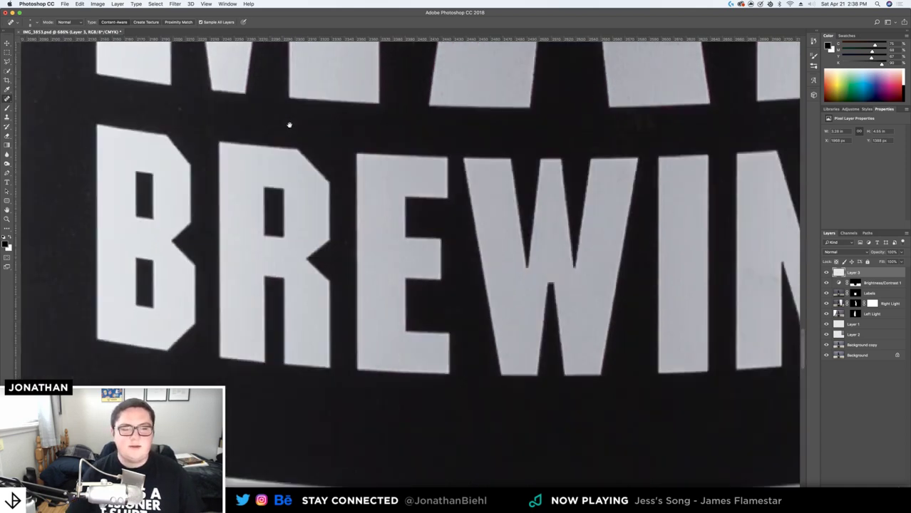
mouse_move(507, 220)
left_mouse_down()
mouse_move(374, 110)
mouse_move(140, 163)
left_mouse_up()
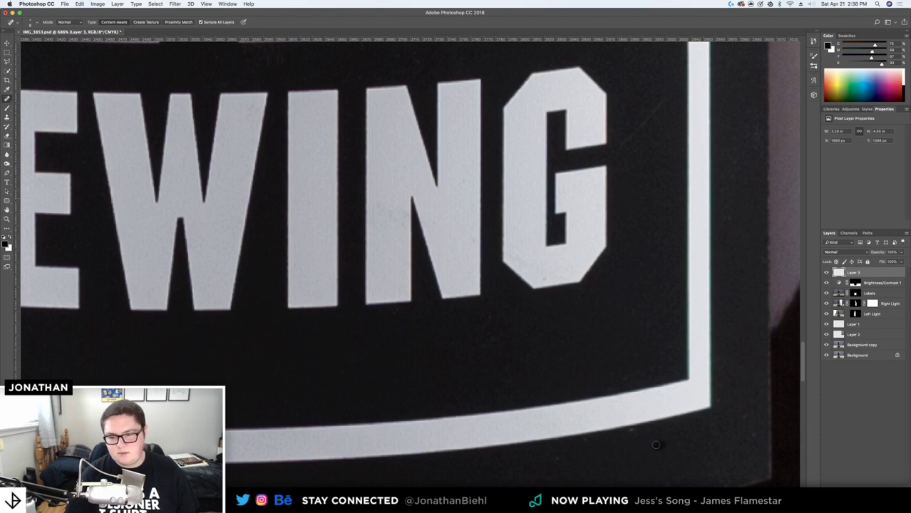
left_click_drag(625, 270, 549, 464)
left_click_drag(515, 205, 529, 191)
Examine the whole retouched growler and the label's upper-right edge for remaining blemishes
key("z")
left_click_drag(456, 190, 394, 182)
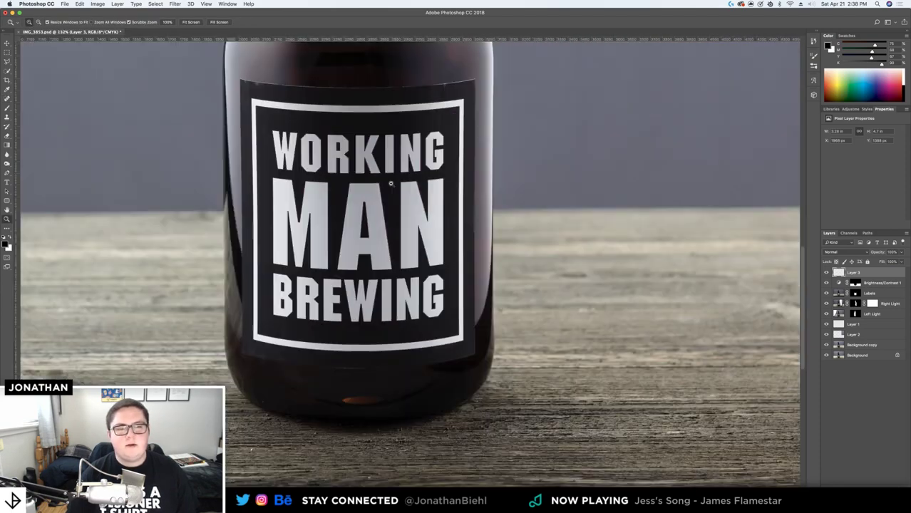
left_click_drag(149, 204, 171, 203)
key("super+0")
key("v")
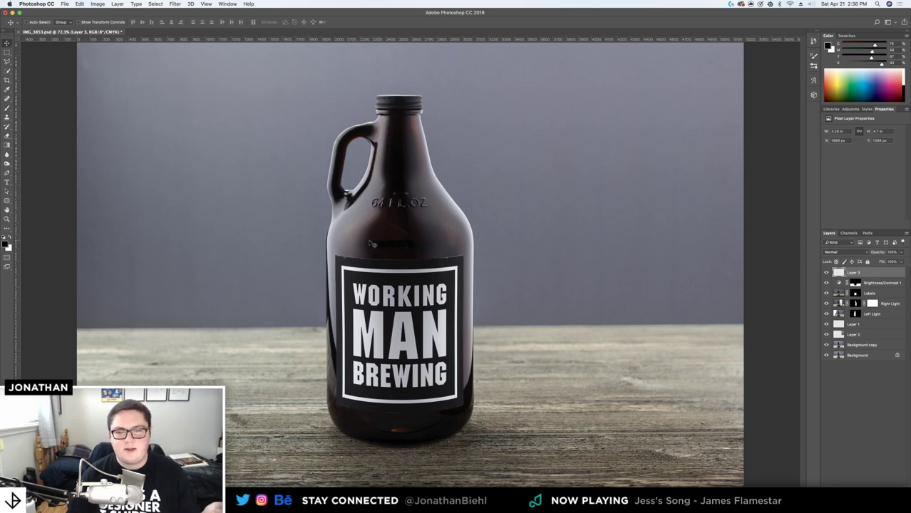
key("z")
left_click_drag(451, 263, 424, 249)
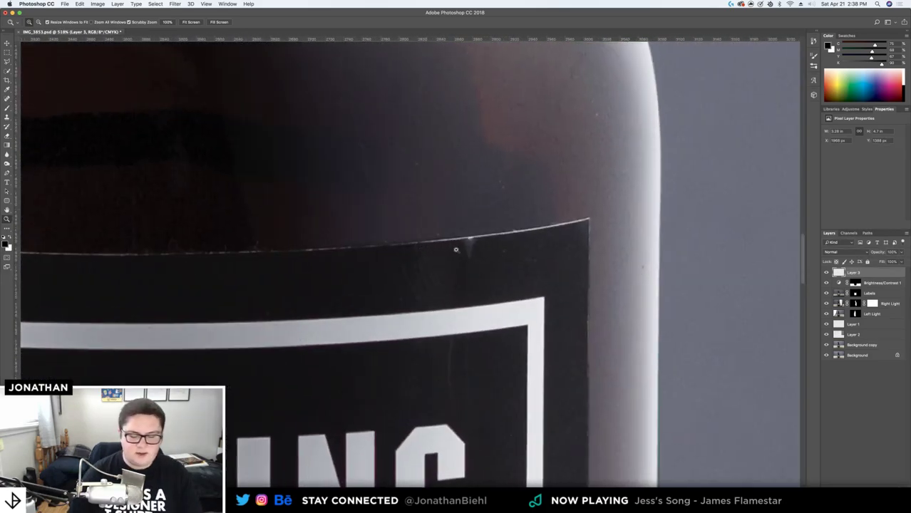
Outline the black border strip at the label's upper-right corner with a closed Pen path and convert it into a selection
key("p")
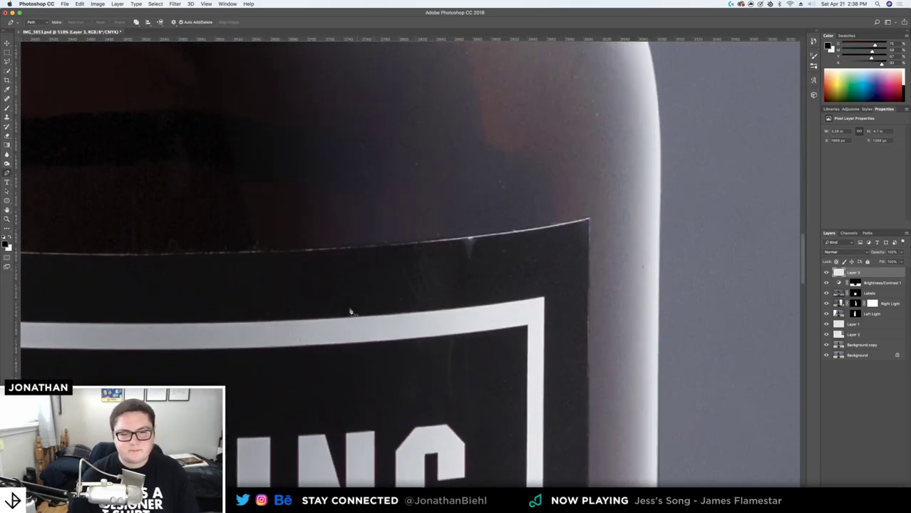
left_click(332, 250)
left_click_drag(575, 226, 612, 214)
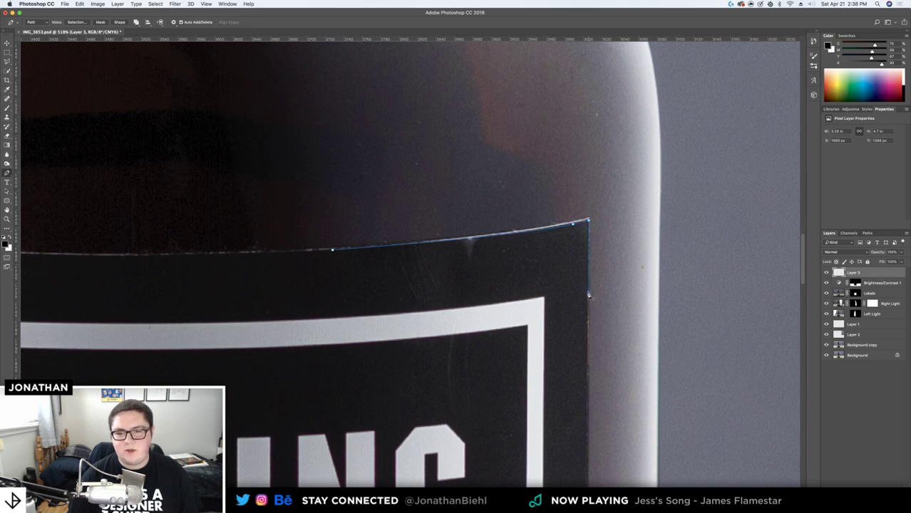
left_click(589, 287)
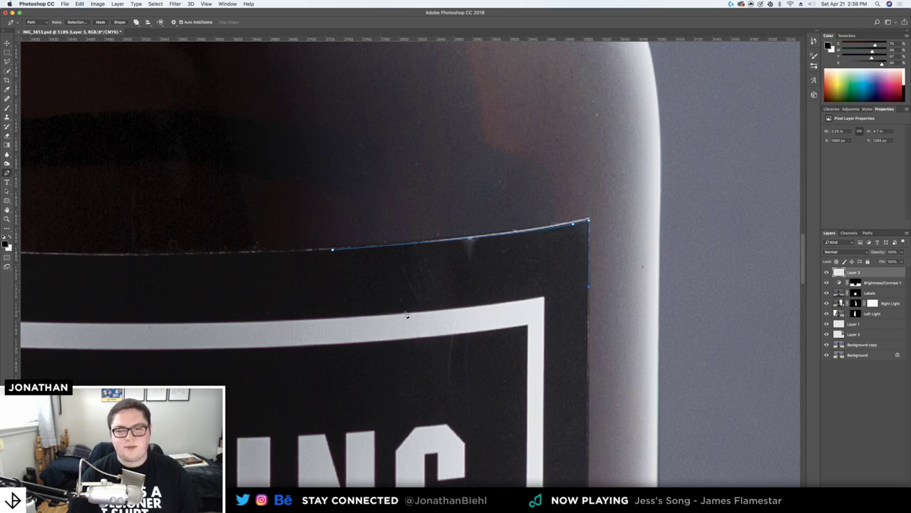
left_click(446, 309)
left_click_drag(446, 309, 390, 312)
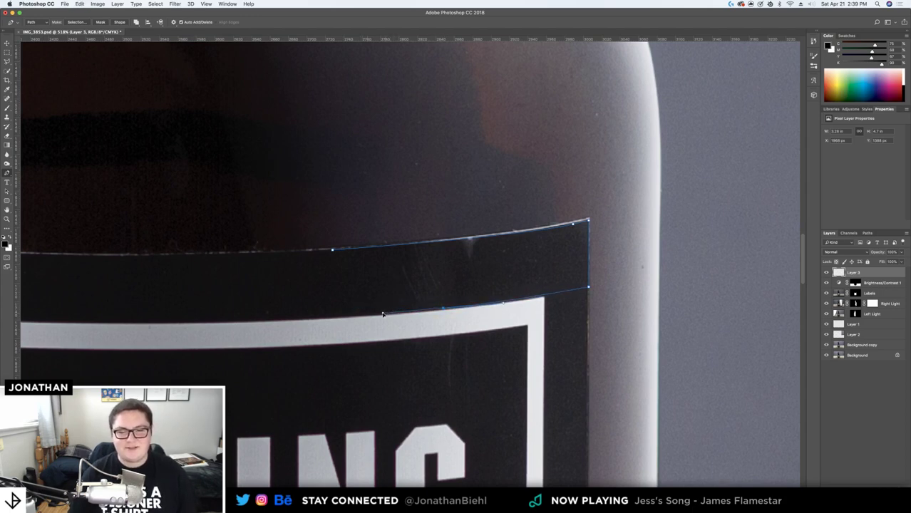
left_click(324, 318)
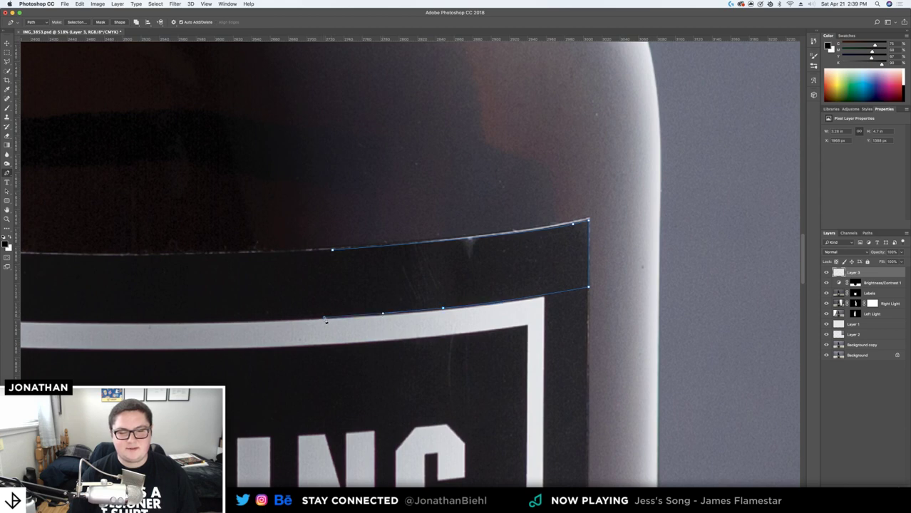
left_click(333, 252)
right_click(342, 274)
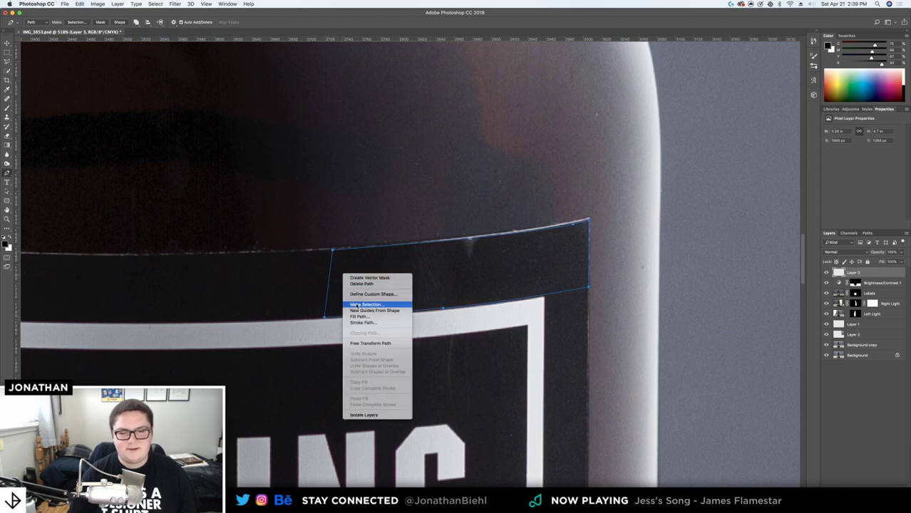
left_click(360, 306)
key("Return")
Try to clone-stamp clean black from beside the selected strip over its scratches, and undo the cloning
key("s")
left_click(265, 280, "alt")
left_click_drag(373, 279, 482, 264)
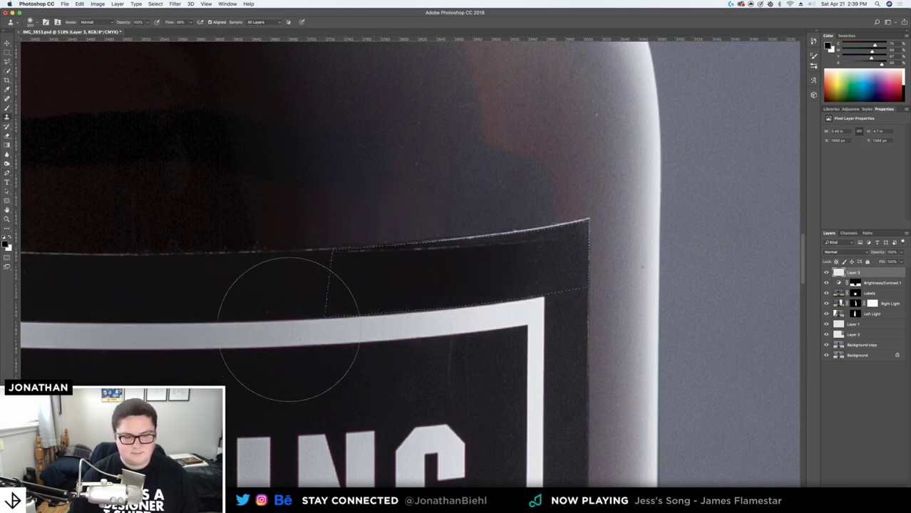
key("cmd+d")
key("e")
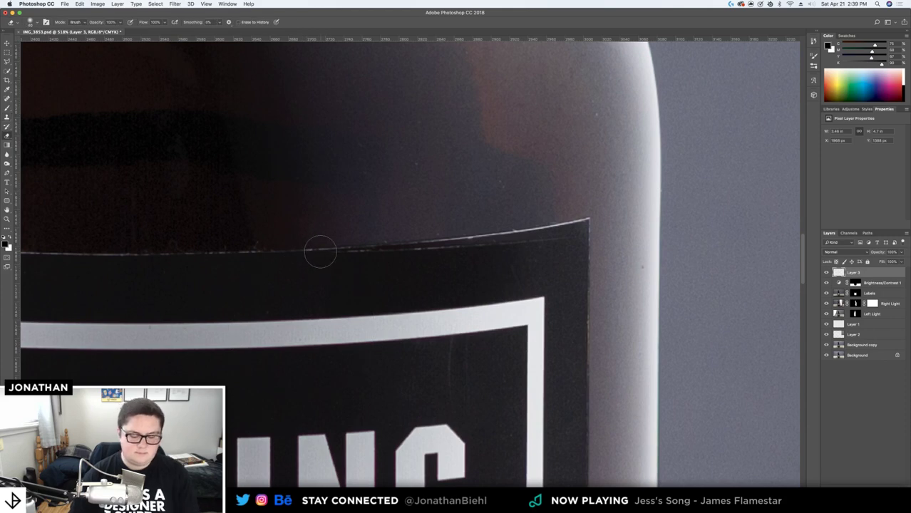
key("super+s")
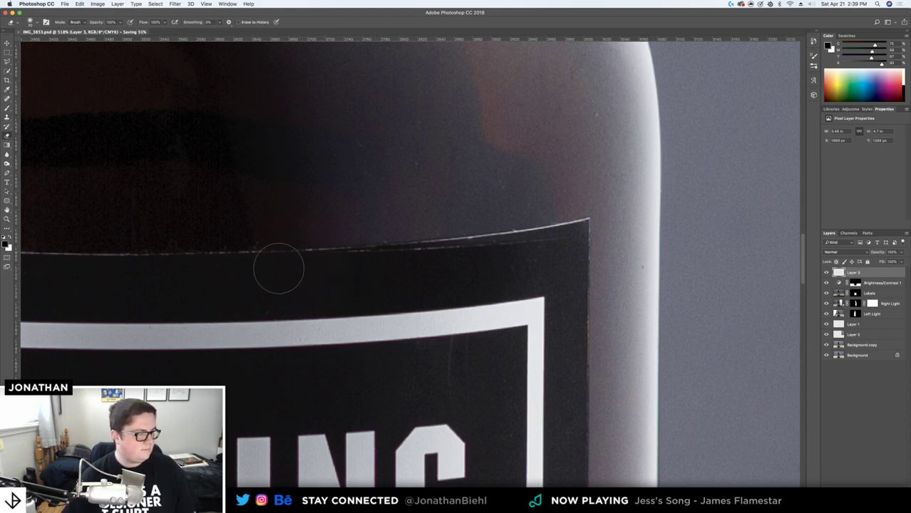
scroll(421, 281, "down", 3)
scroll(421, 281, "right", 2)
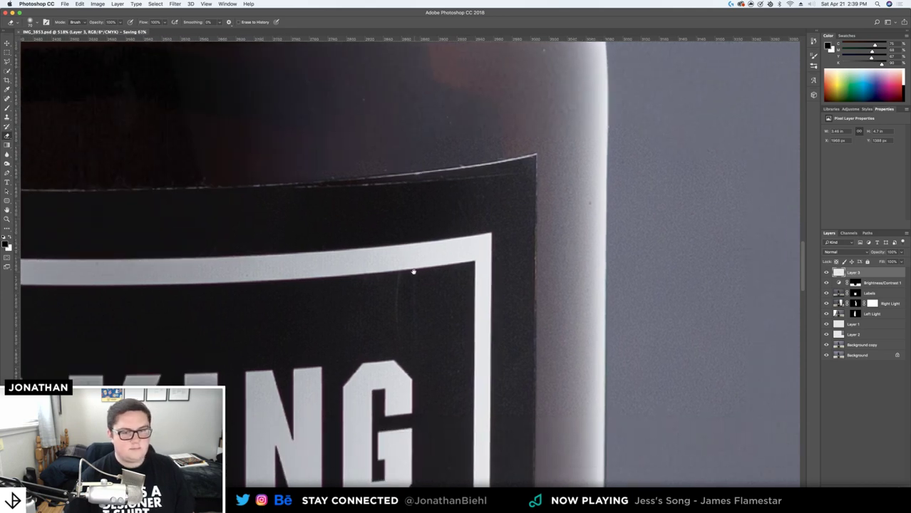
key("z")
key("super+z")
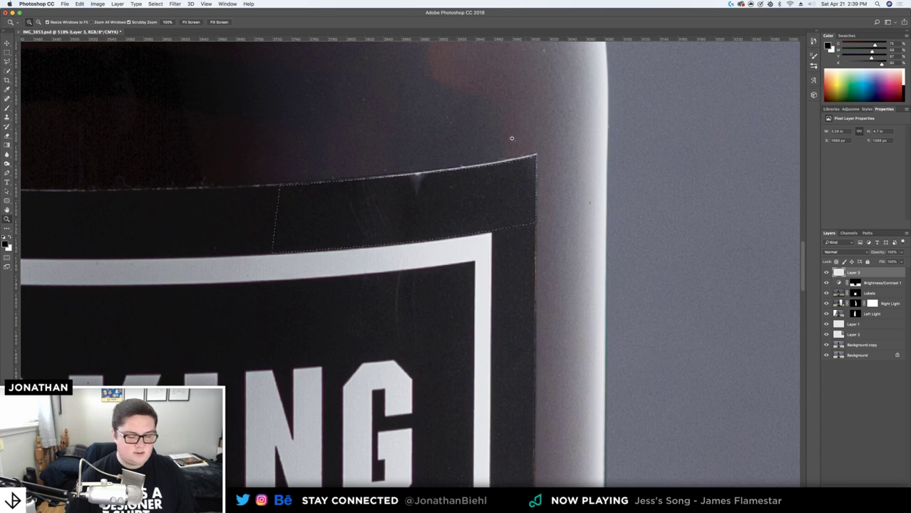
Try to clone-stamp black from the selected strip's right end over the scratches with a large brush, and undo it
key("s")
left_click(508, 194, "alt")
left_click_drag(455, 194, 376, 201)
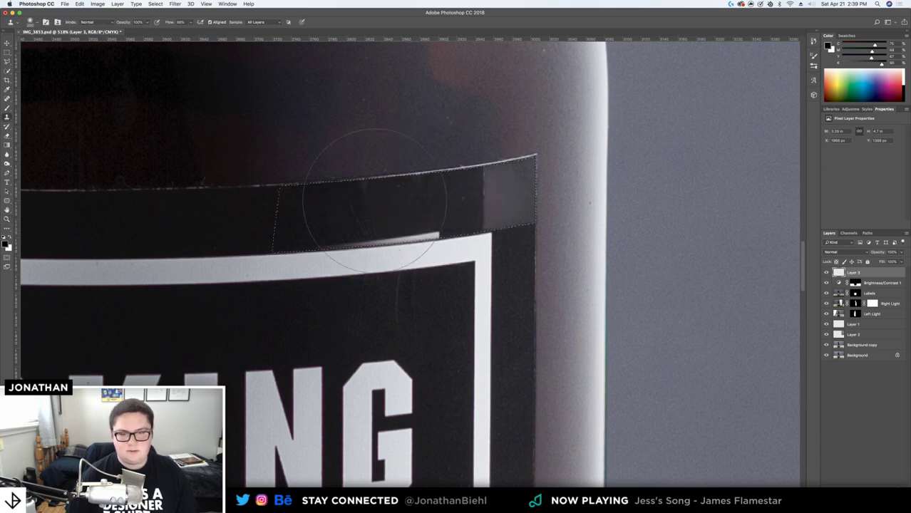
key("super+z")
Try to clone over the selected strip's scratches with a smaller Clone Stamp brush, sampling within the strip
key("bracketleft")
key("bracketleft")
key("bracketleft")
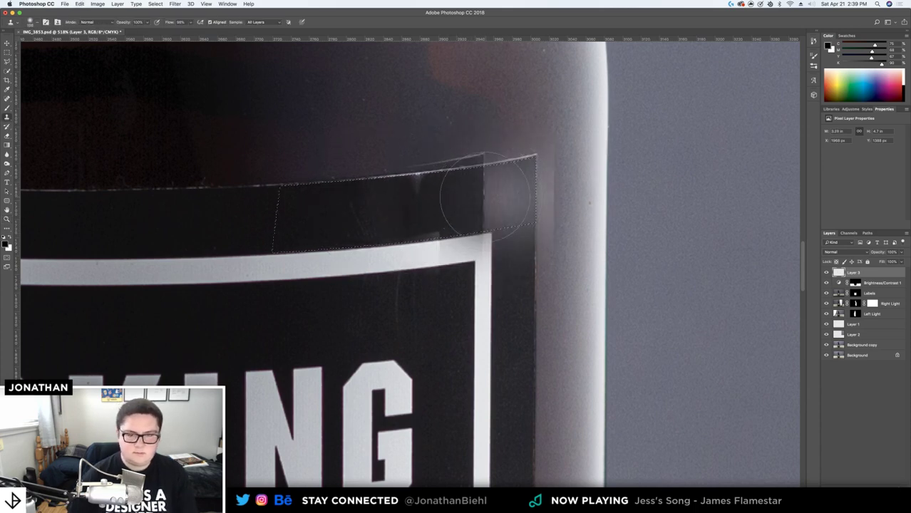
key("bracketleft")
key("bracketleft")
left_click(440, 203, "alt")
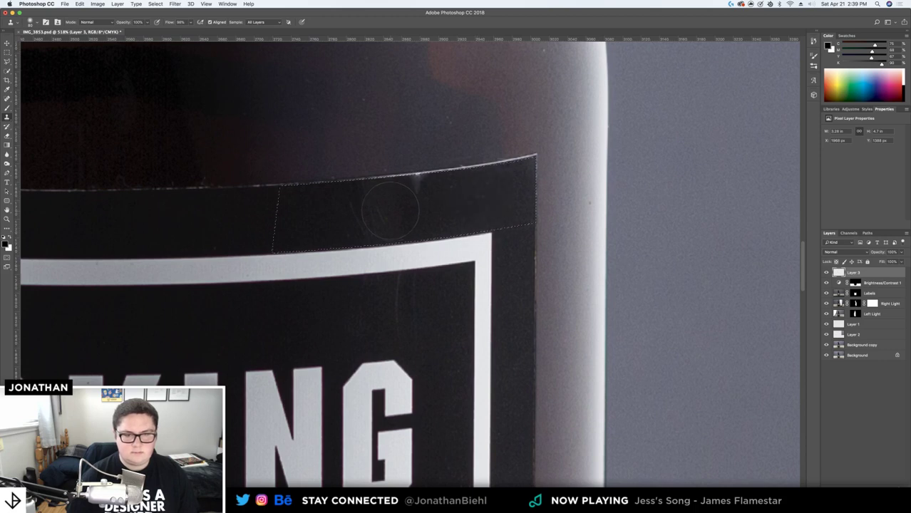
left_click_drag(388, 214, 429, 197)
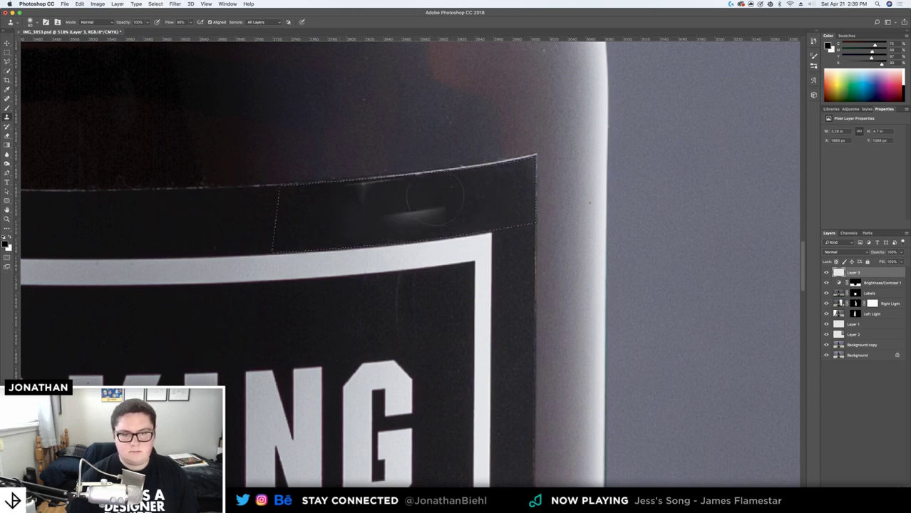
left_click(437, 221)
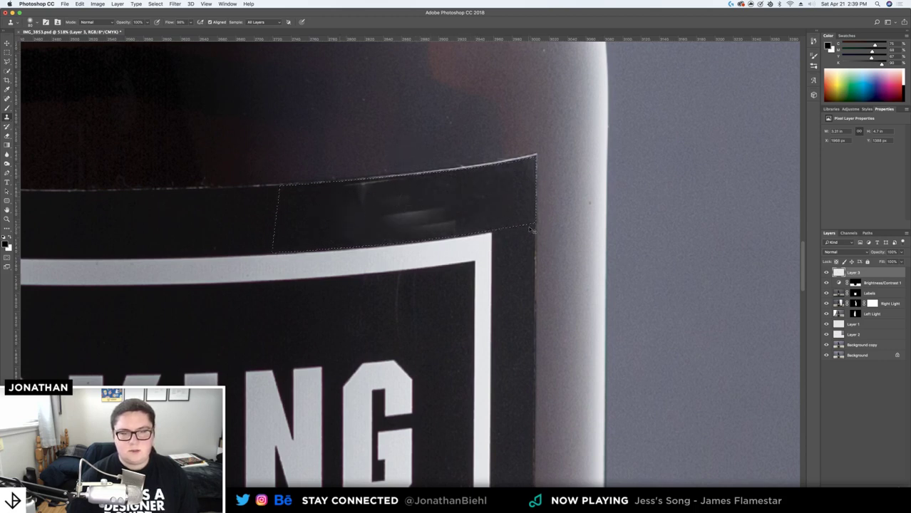
Fill the selected label strip with a linear gradient between the near-black tones sampled at its two ends
key("i")
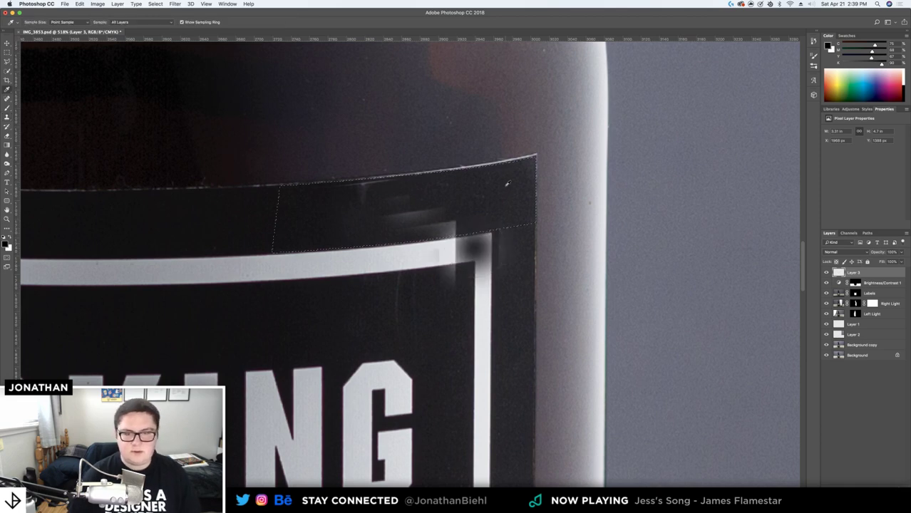
left_click(507, 184)
left_click(277, 218)
key("g")
left_click_drag(399, 219, 189, 227)
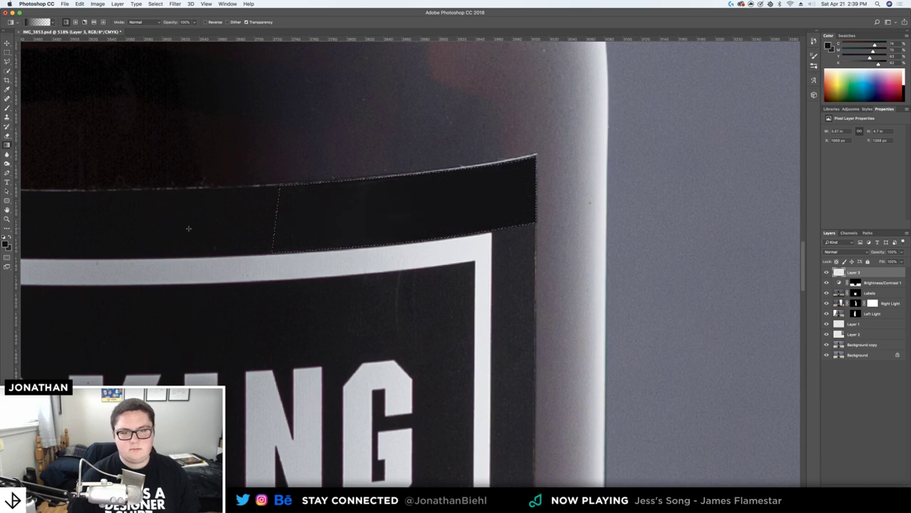
left_click(53, 23)
left_click(13, 36)
left_click(278, 21)
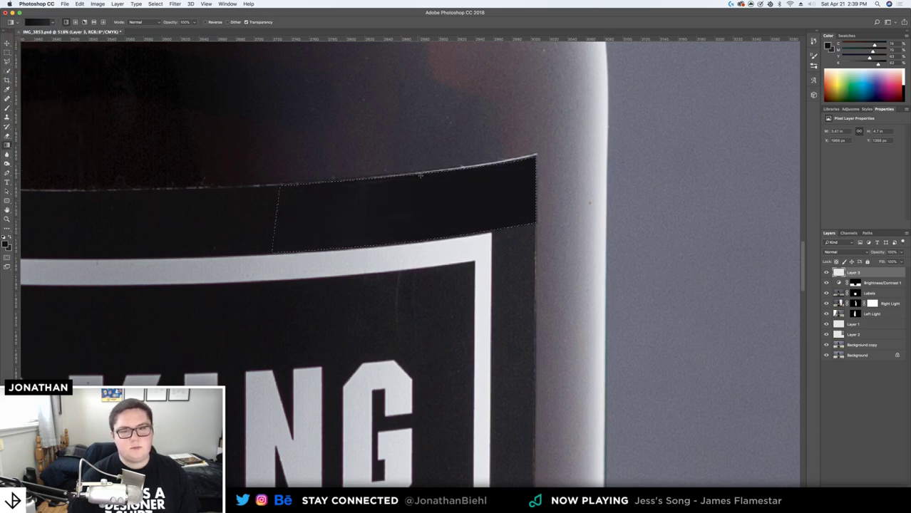
left_click_drag(309, 225, 594, 190)
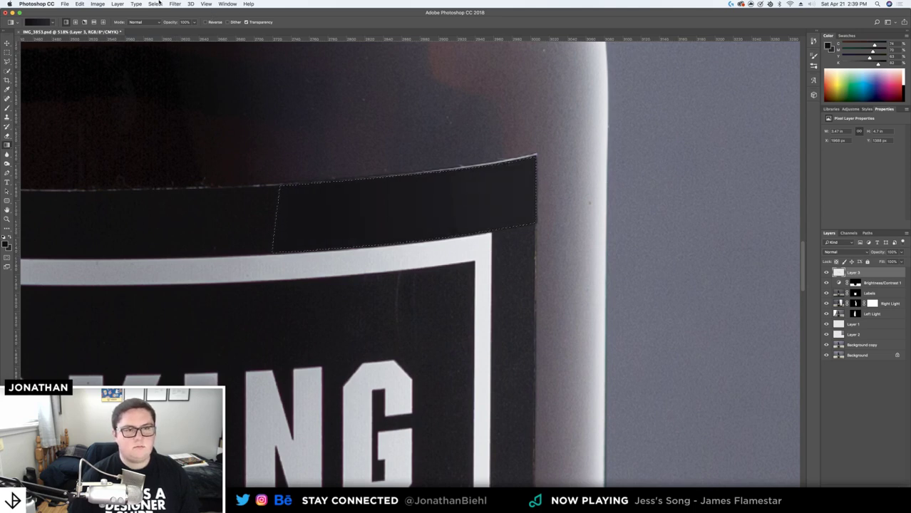
Add 1% uniform monochromatic noise to the gradient-filled label strip and deselect it
left_click(175, 4)
left_click(277, 109)
type("2")
left_click_drag(444, 163, 649, 234)
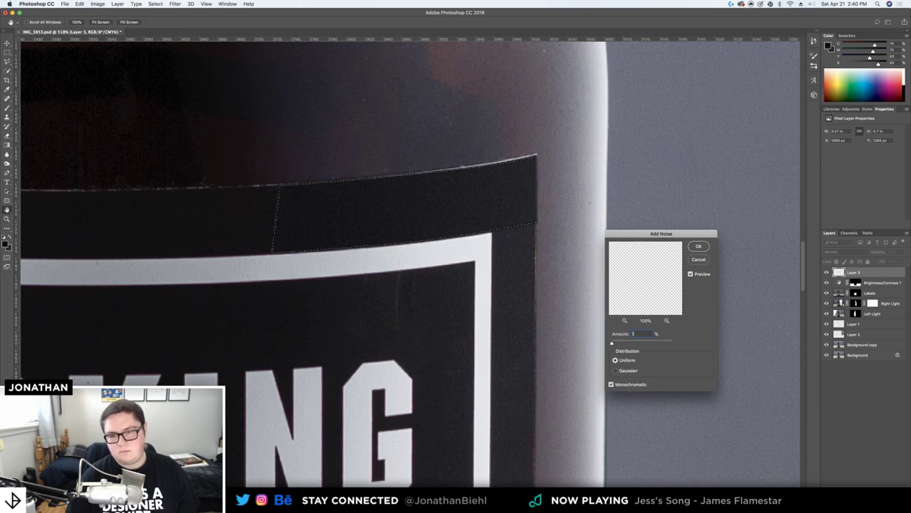
left_click(699, 247)
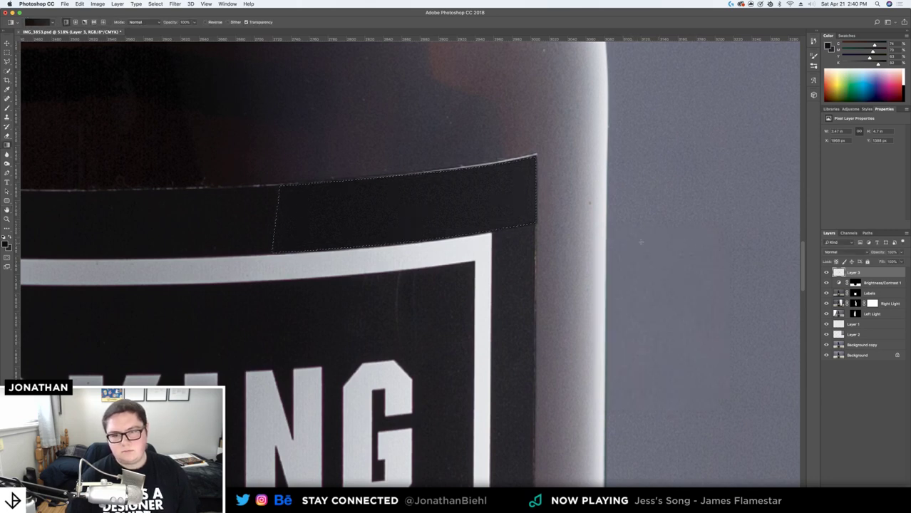
key("super+d")
key("b")
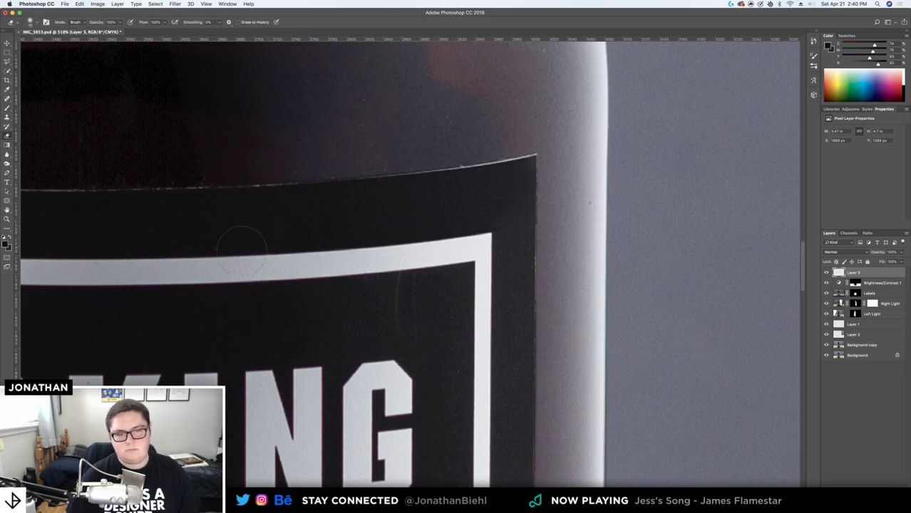
Examine the retouched label, its lower edge, the growler's base and the whole composition for remaining flaws
key("z")
mouse_move(561, 265)
left_mouse_down()
mouse_move(442, 248)
mouse_move(403, 255)
left_mouse_up()
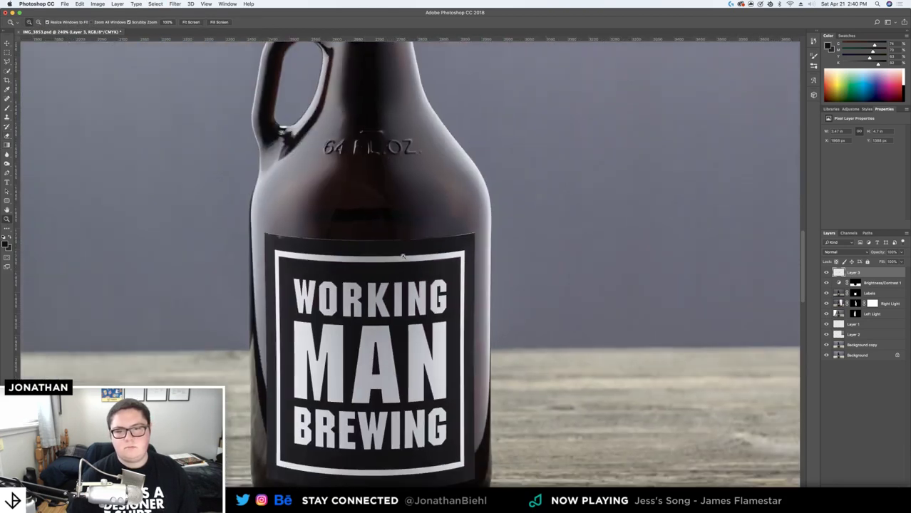
left_click_drag(465, 321, 466, 118)
left_click_drag(471, 279, 585, 278)
scroll(549, 258, "down", 8)
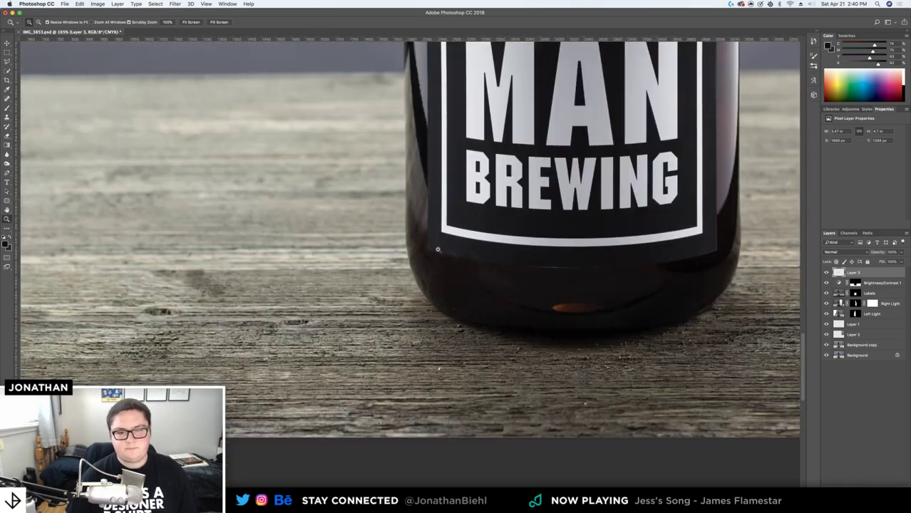
scroll(465, 250, "up", 5)
scroll(470, 244, "up", 1)
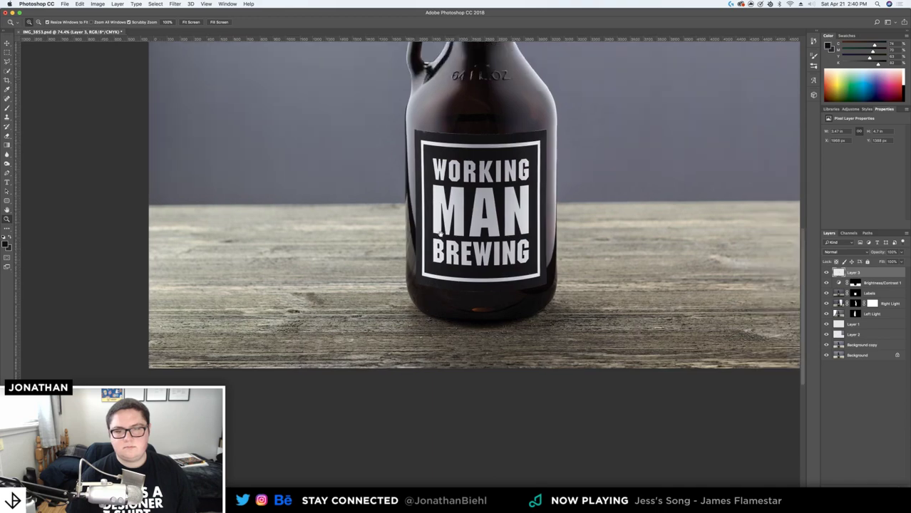
key("v")
double_click(7, 210)
left_click(6, 219)
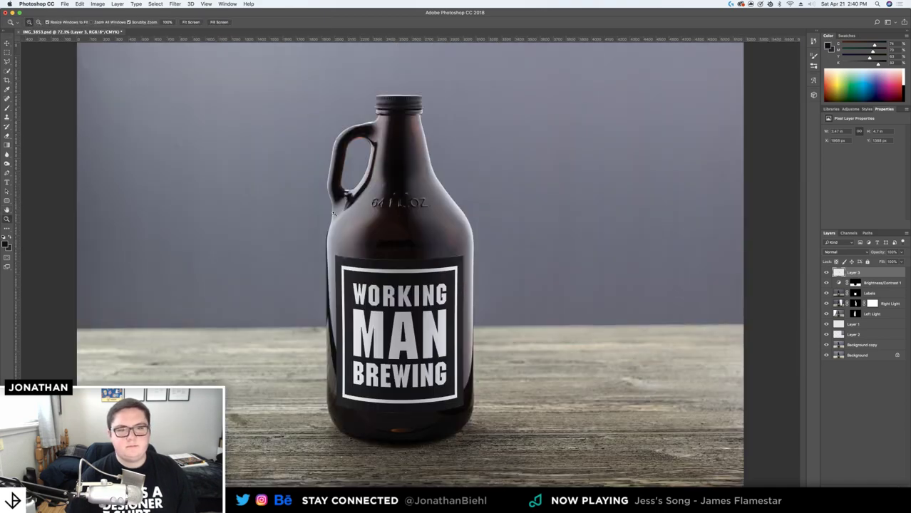
Examine the embossed 64 FL. OZ. lettering and shoulder of the growler, and review the full image
left_click_drag(410, 219, 427, 215)
scroll(427, 215, "up", 6)
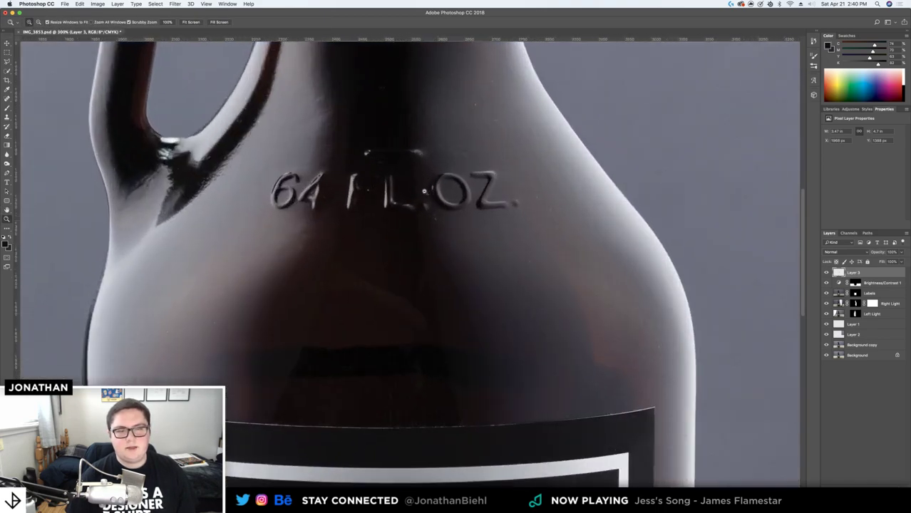
scroll(431, 191, "down", 4)
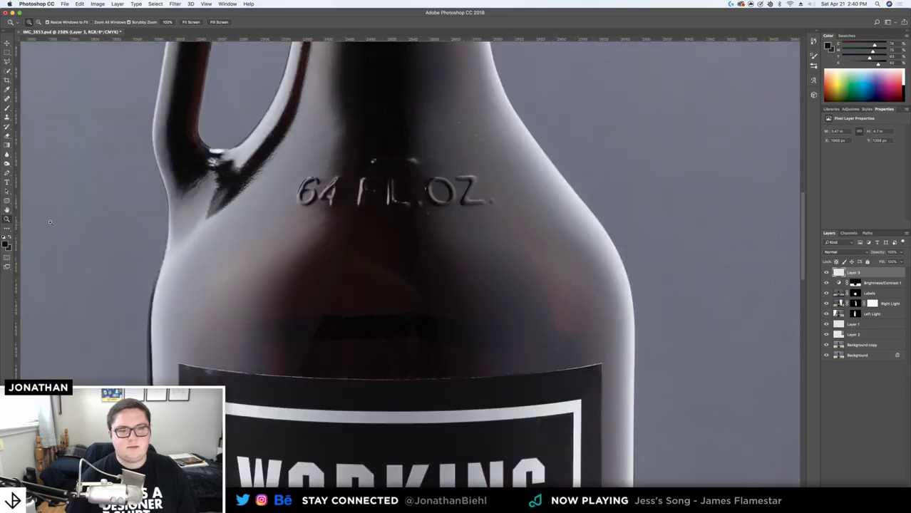
key("v")
key("super+0")
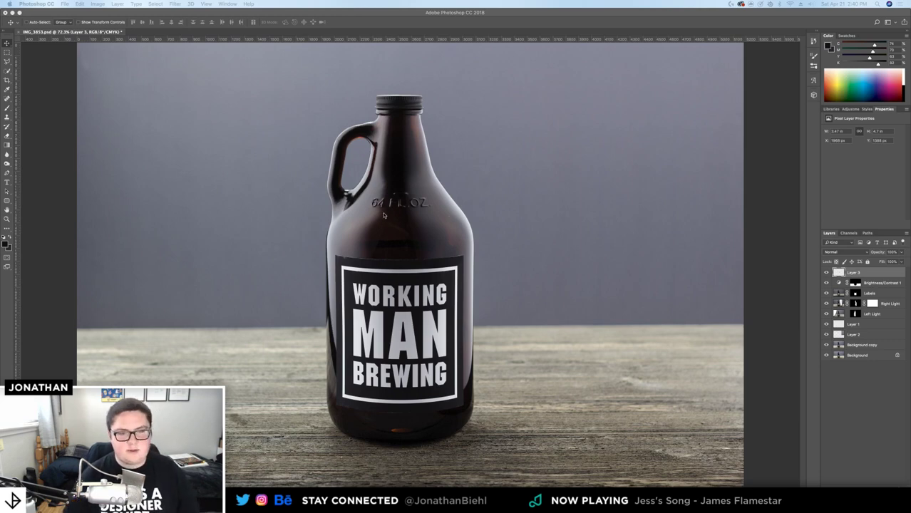
left_click_drag(464, 221, 431, 224)
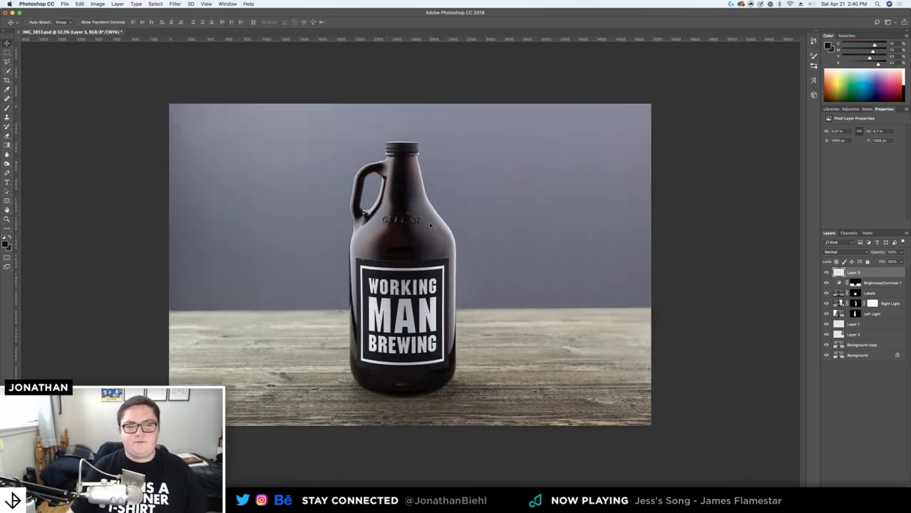
key("z")
left_click_drag(671, 286, 687, 286)
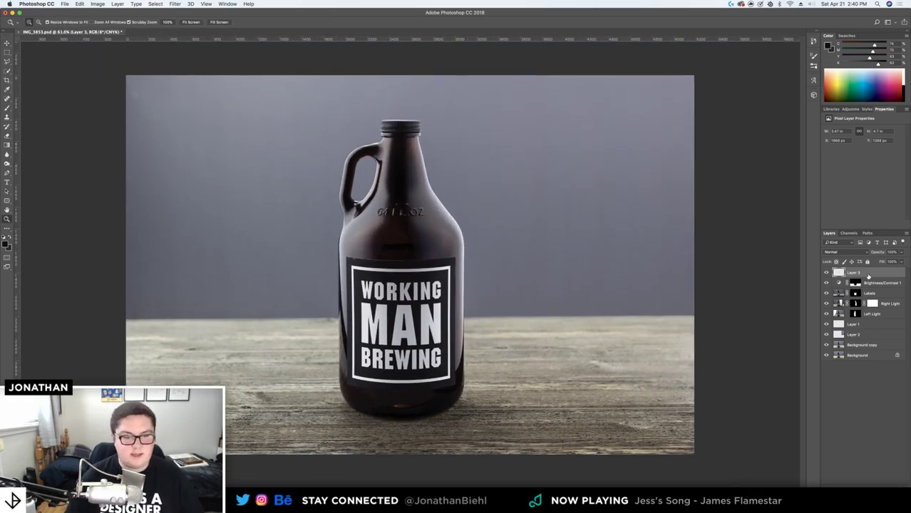
Select the Background copy layer alone and save the document
left_click(866, 348, "shift")
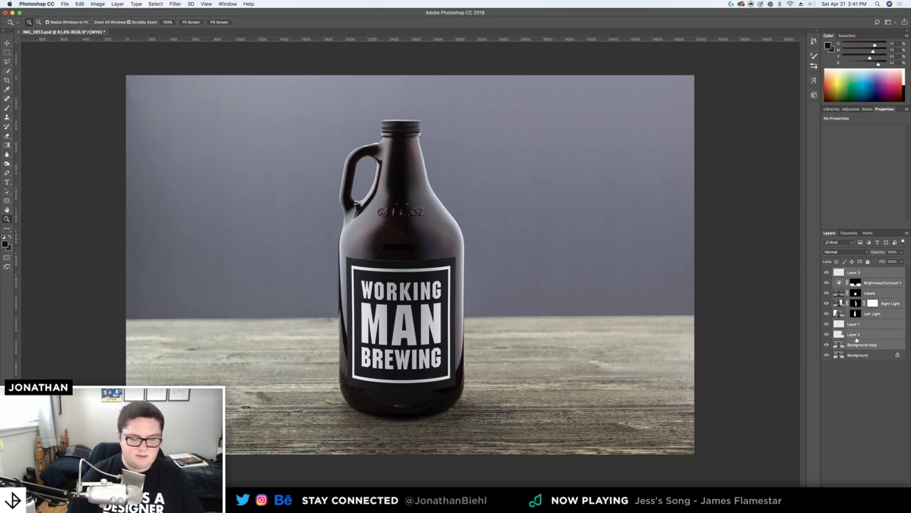
left_click(863, 345)
key("ctrl+s")
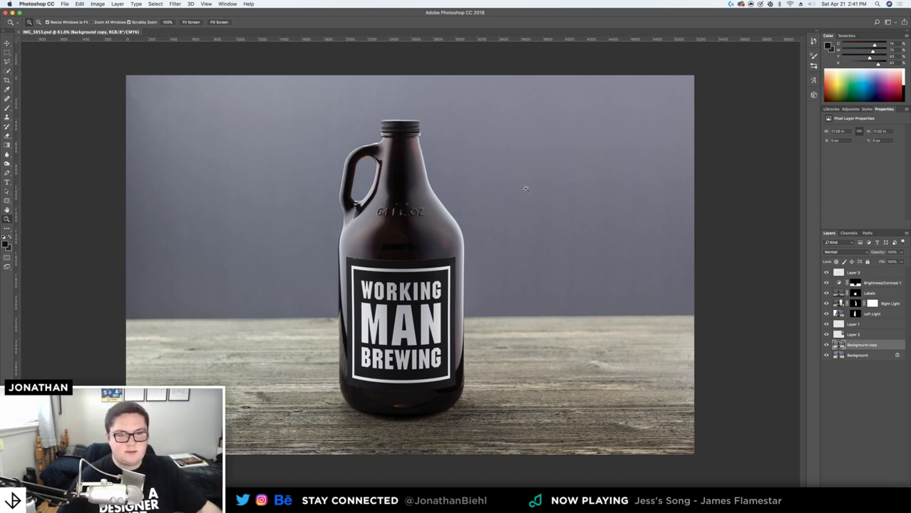
left_click(408, 243)
left_click(404, 247, "alt")
key("v")
key("z")
left_click(405, 253)
left_click(406, 254, "alt")
key("v")
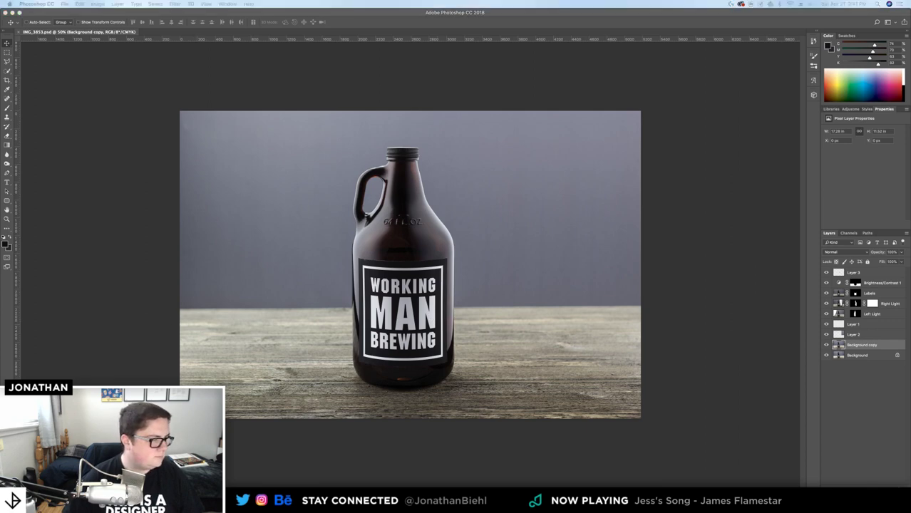
Save the document under the new name IMG_3853-cropped.psd in the same folder
left_click(363, 325)
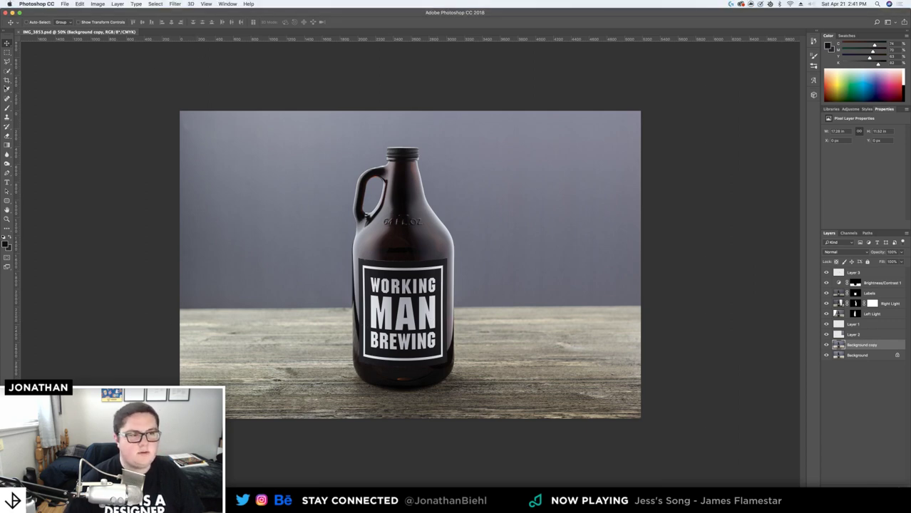
key("super+shift+s")
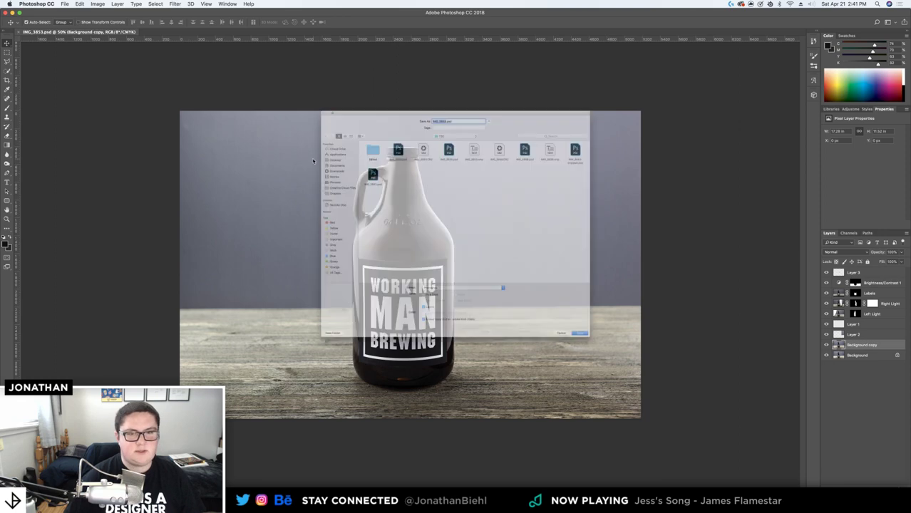
key("Right")
type("-cropped")
key("Return")
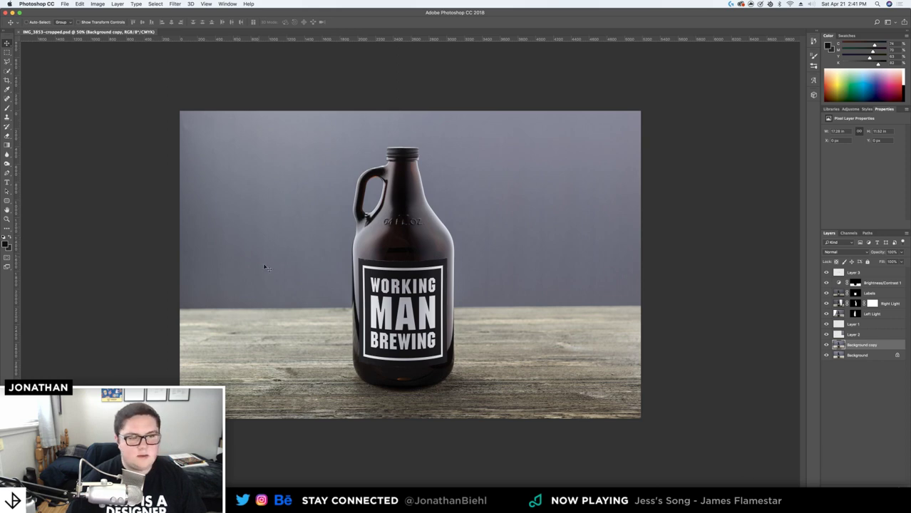
With the Crop tool, straighten the image along the back edge of the wooden tabletop
key("z")
left_click_drag(389, 292, 402, 294)
left_click_drag(349, 280, 357, 291)
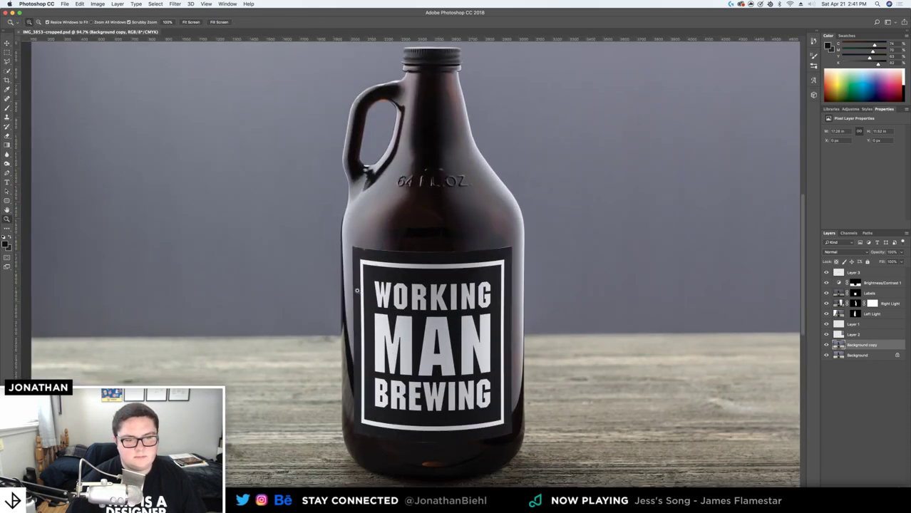
left_click(356, 291, "alt")
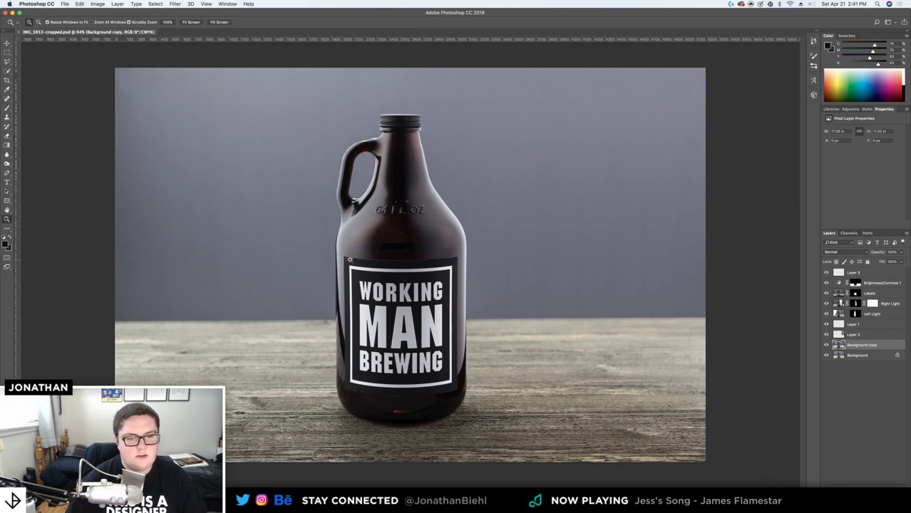
left_click(350, 259)
key("v")
double_click(6, 209)
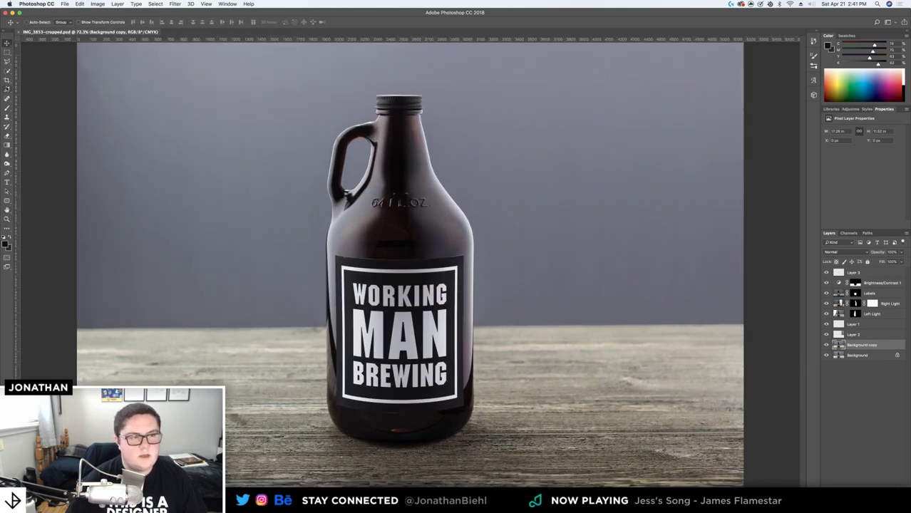
left_click(7, 80)
left_click(32, 80)
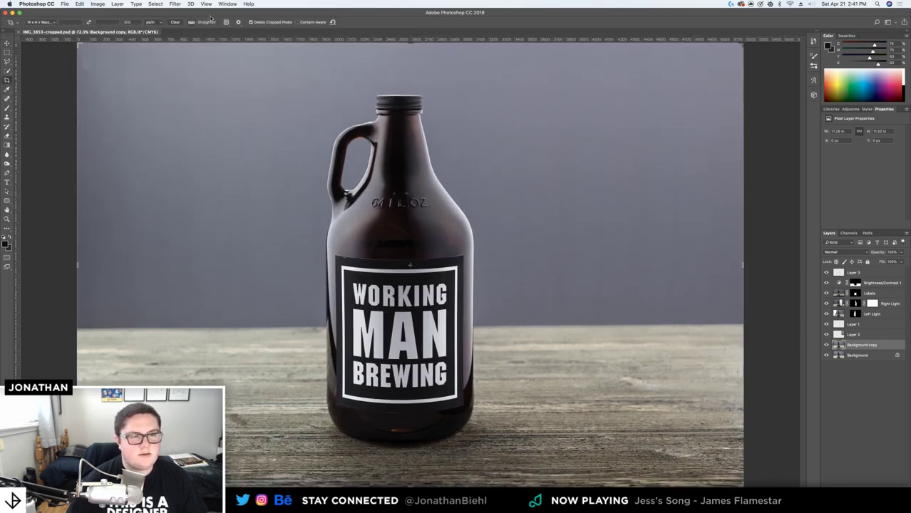
left_click(193, 23)
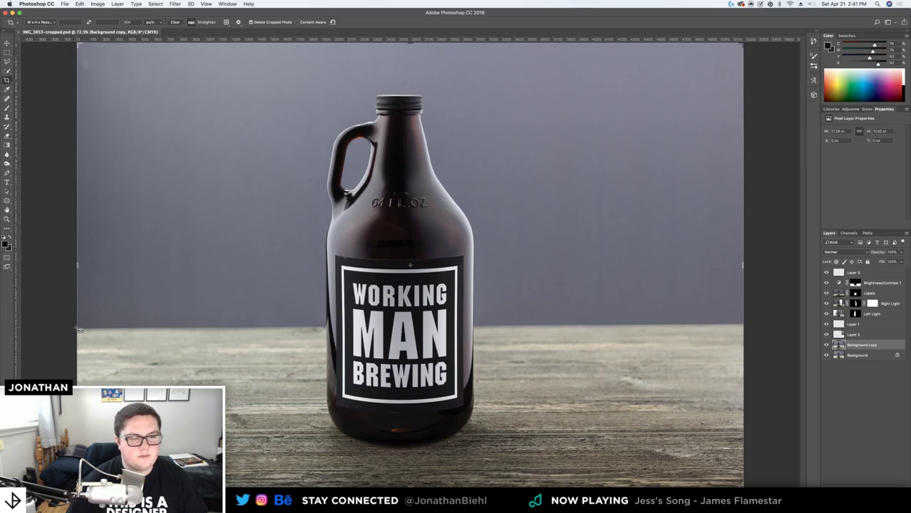
left_click_drag(74, 331, 750, 327)
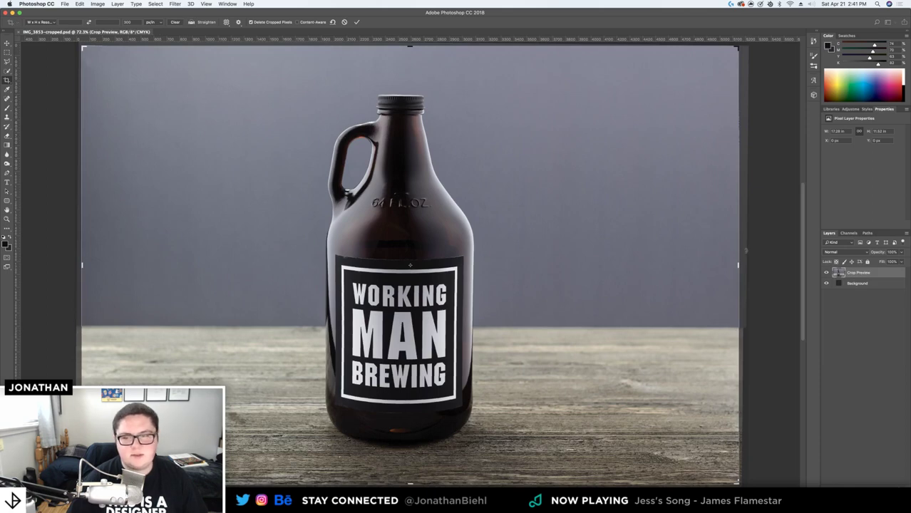
Tighten the crop to about 16.05 by 10.7 in, reposition the growler within the frame and apply the crop
left_click_drag(739, 265, 720, 264)
left_click_drag(440, 297, 448, 298)
key("Return")
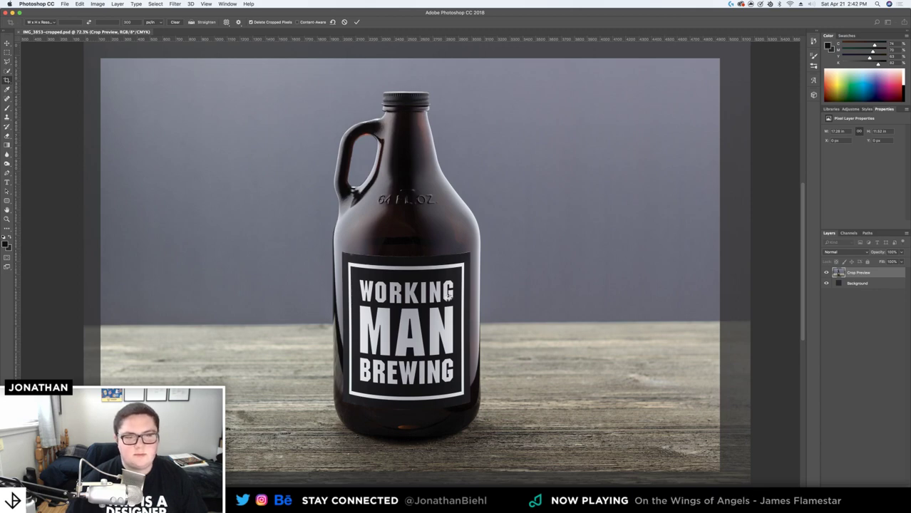
Review the whole cropped image and save the document
key("z")
left_click(425, 281, "alt")
left_click(425, 282, "alt")
left_click(414, 283)
key("v")
key("super+s")
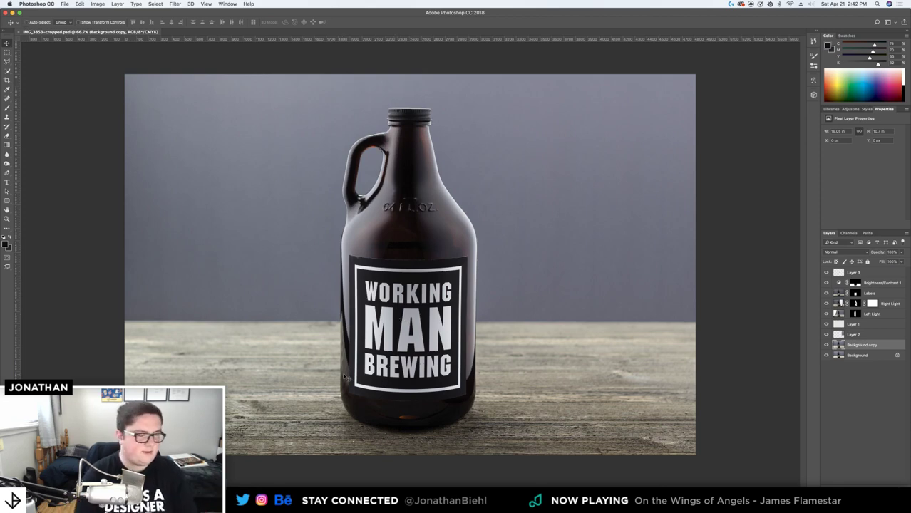
Switch to Finder to preview the TBE folder's details, and return to Photoshop
key("super+Tab")
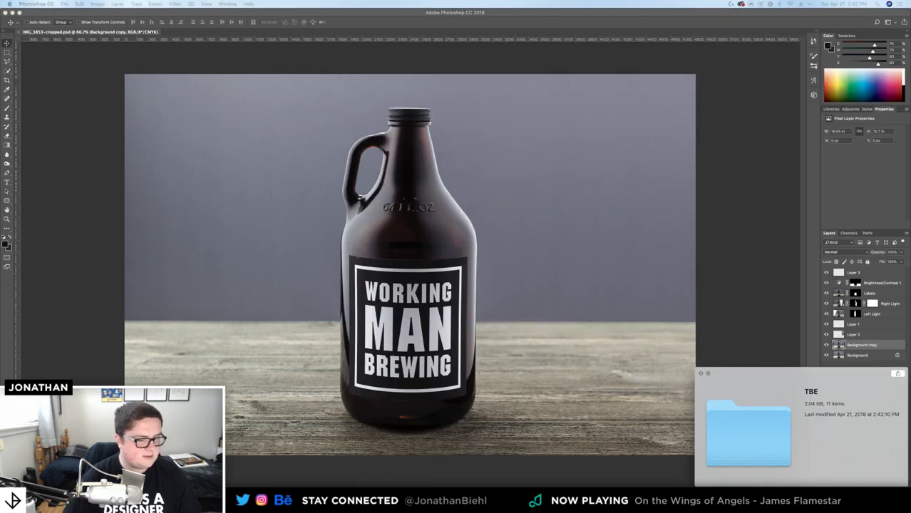
key("space")
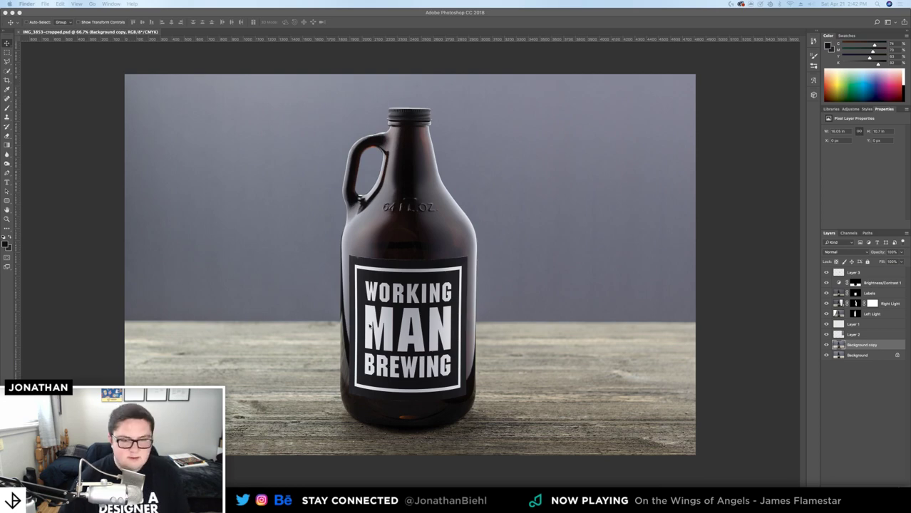
left_click(370, 325)
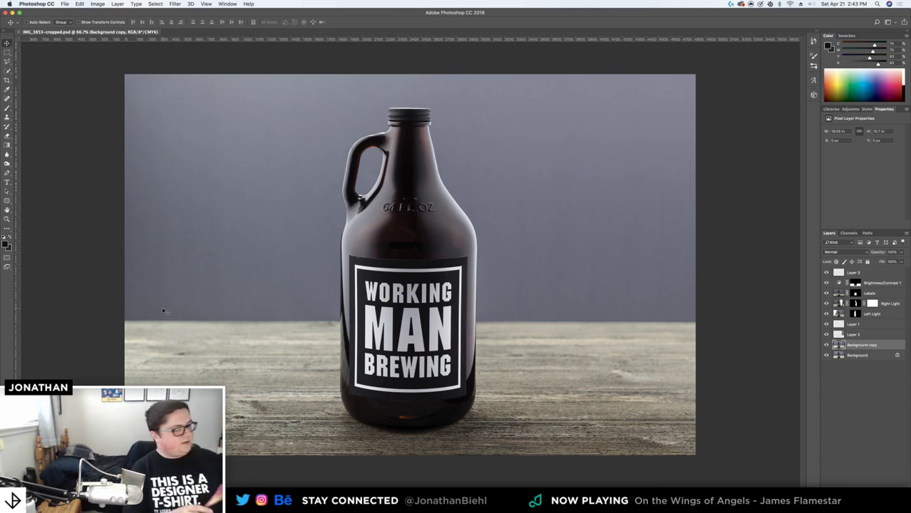
Examine the cropped growler image with the panels hidden and in full-screen mode, and return to the standard screen mode
key("Tab")
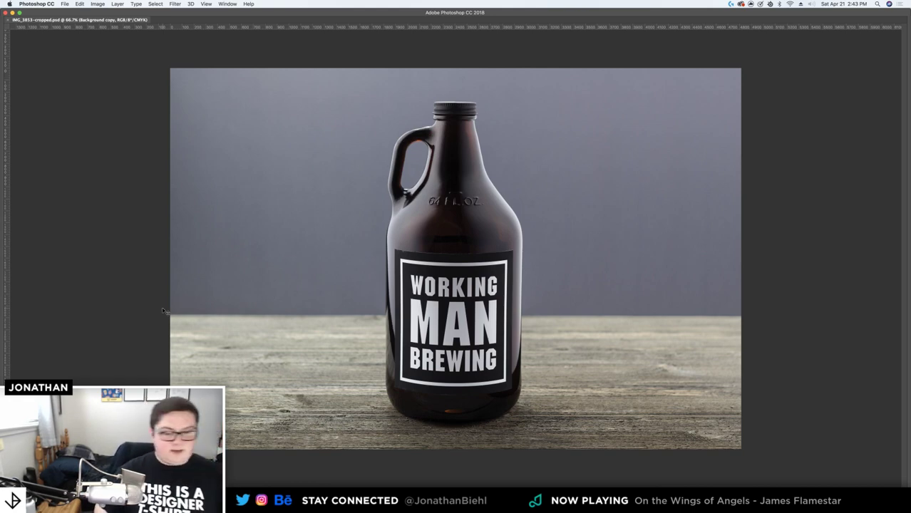
key("f")
key("f")
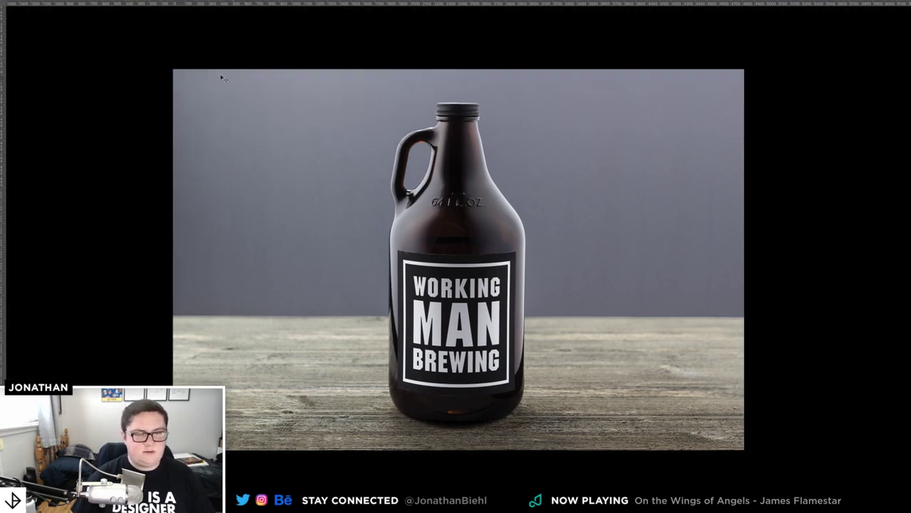
key("f")
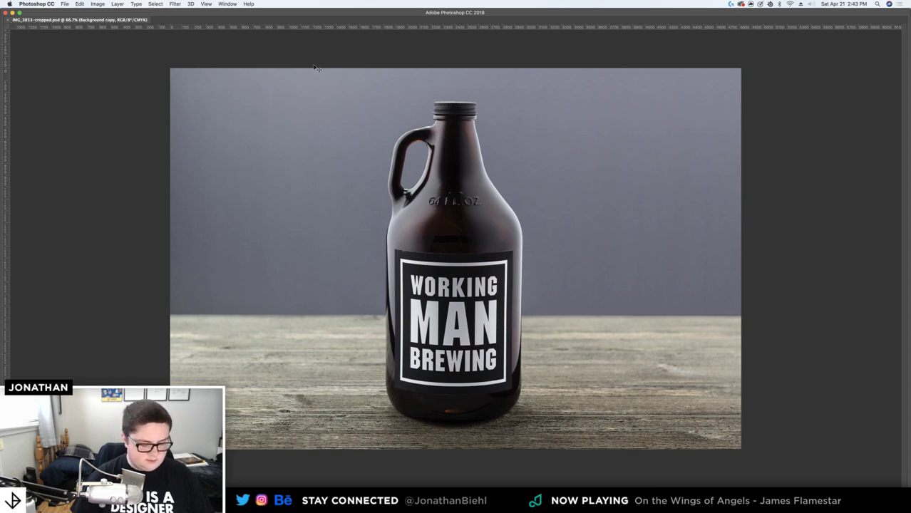
Reset the Essentials workspace and close the Libraries panel group
left_click(231, 4)
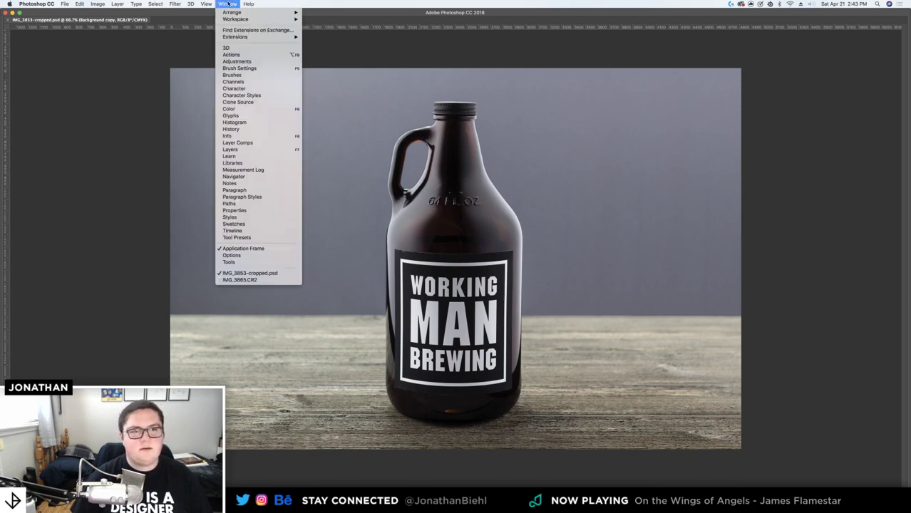
mouse_move(243, 18)
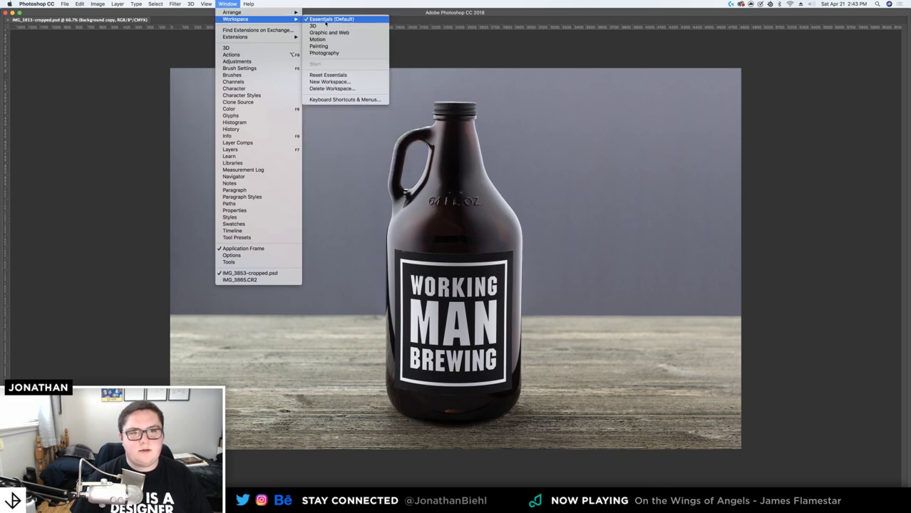
left_click(328, 75)
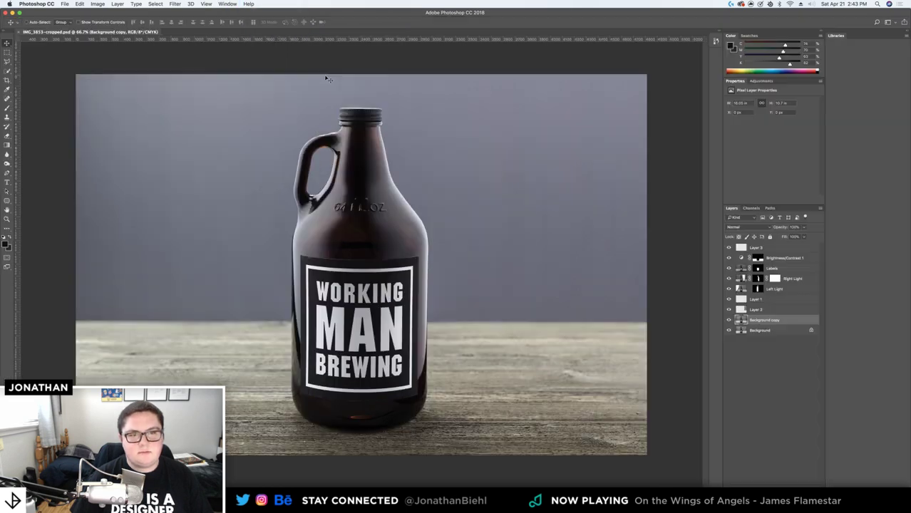
right_click(833, 37)
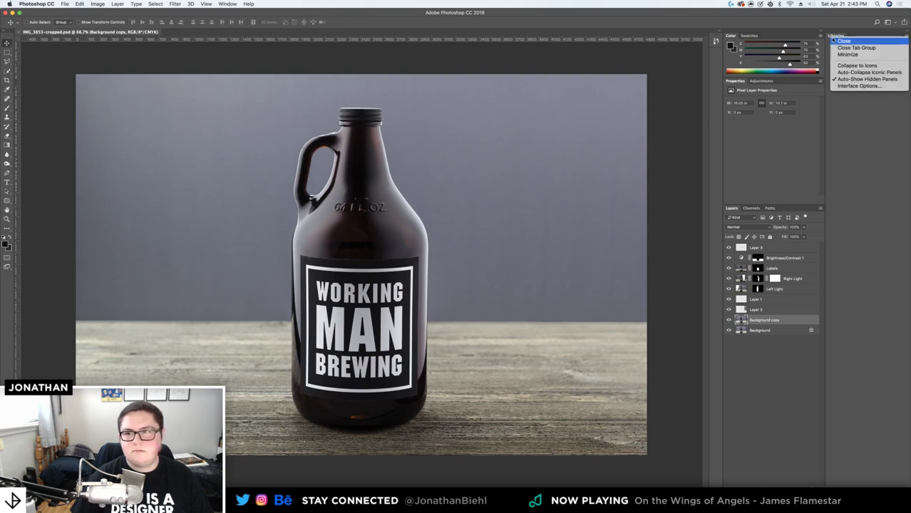
left_click(856, 48)
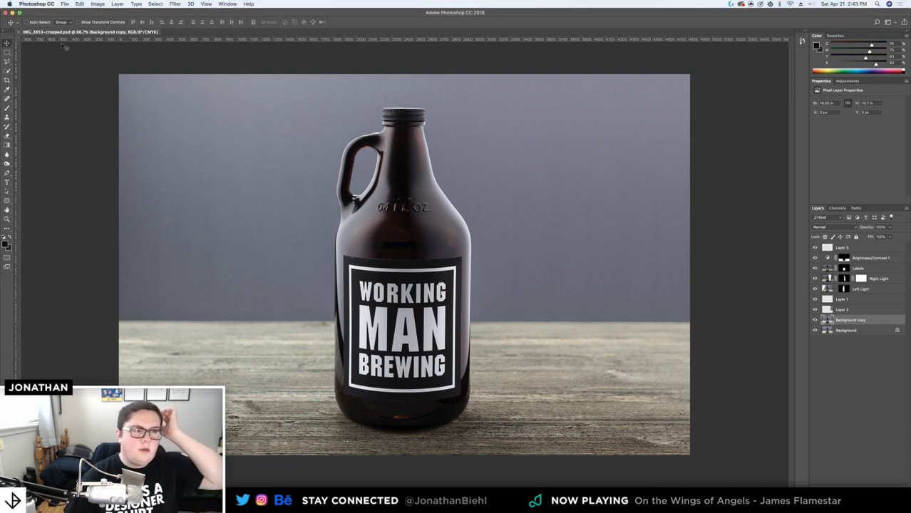
Save a TIFF copy without layers as IMG_3853-cropped.tif in the Edited folder, with no image compression and IBM PC byte order
key("super+shift+s")
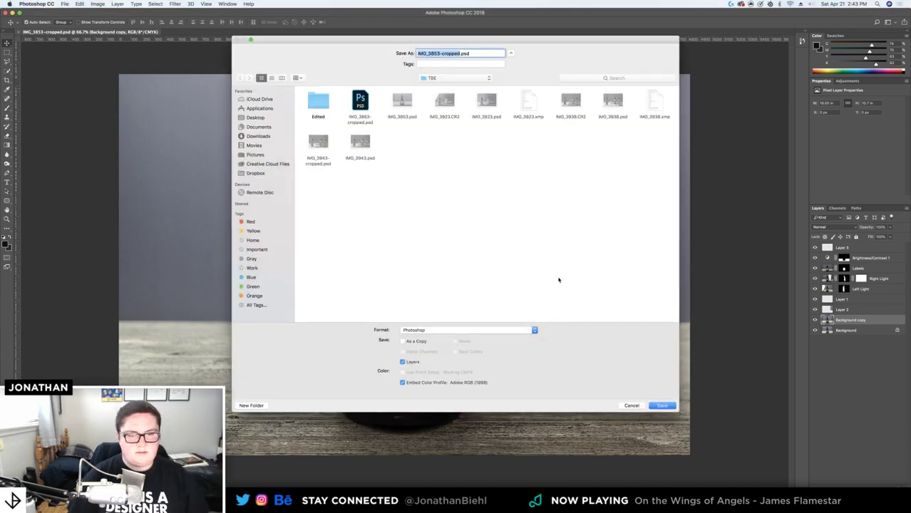
double_click(318, 102)
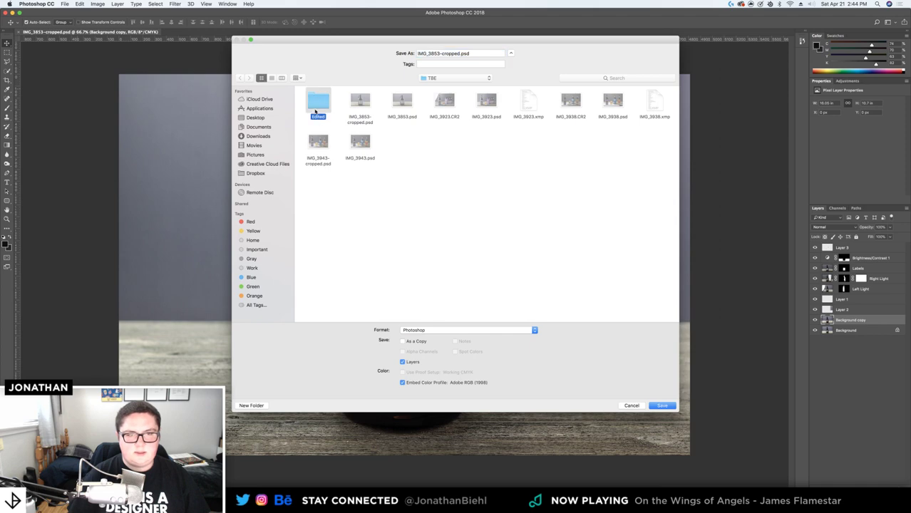
left_click(421, 330)
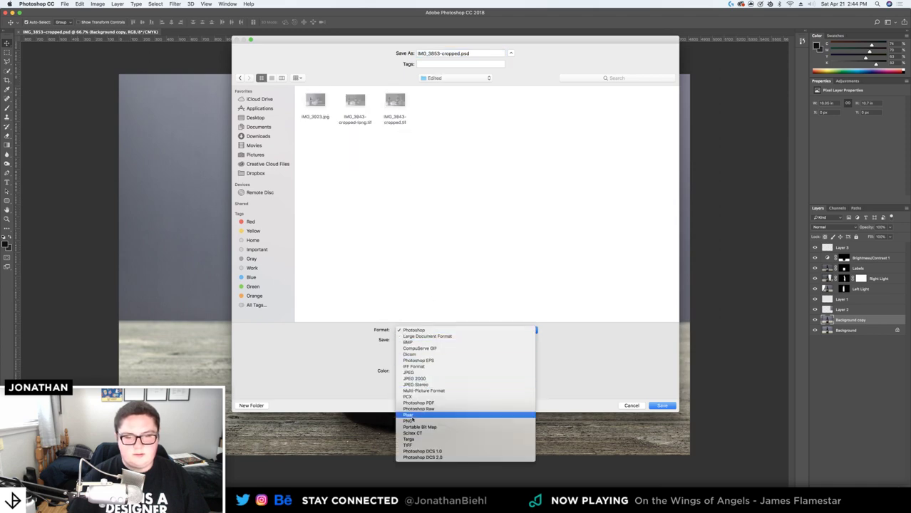
left_click(430, 445)
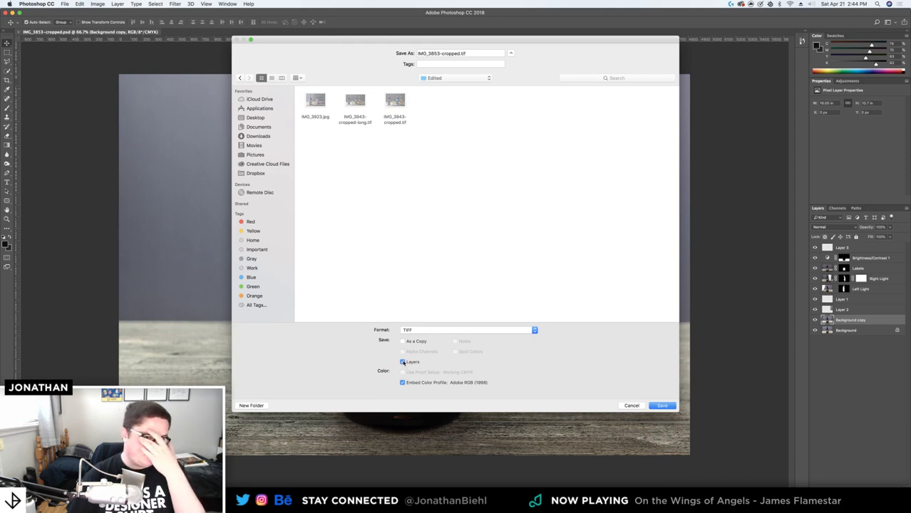
left_click(403, 362)
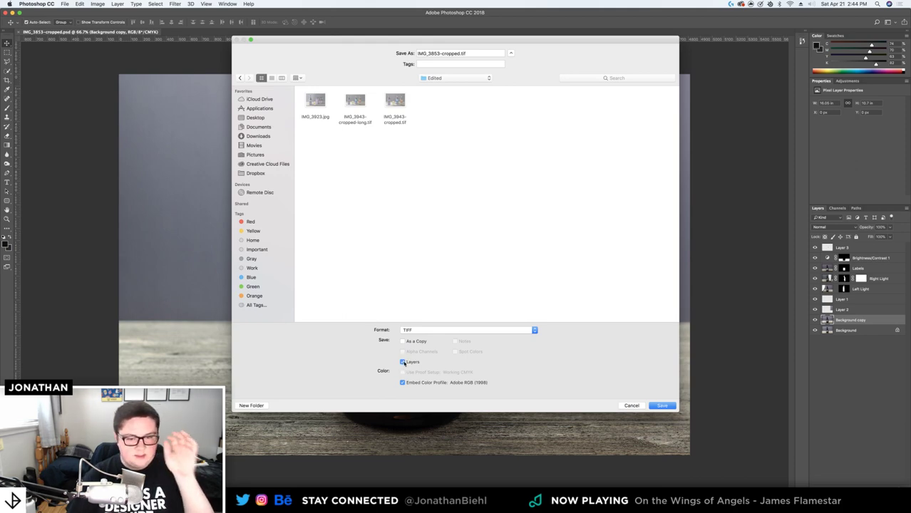
left_click(403, 362)
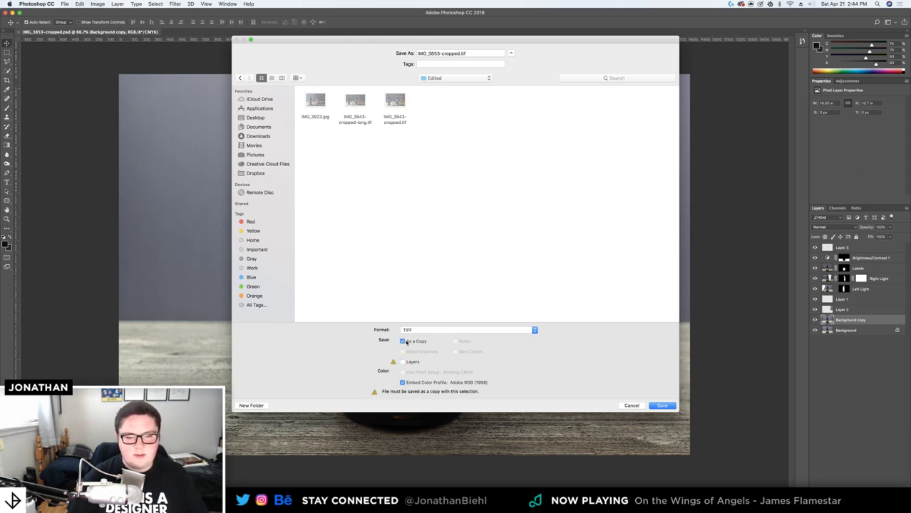
left_click(662, 406)
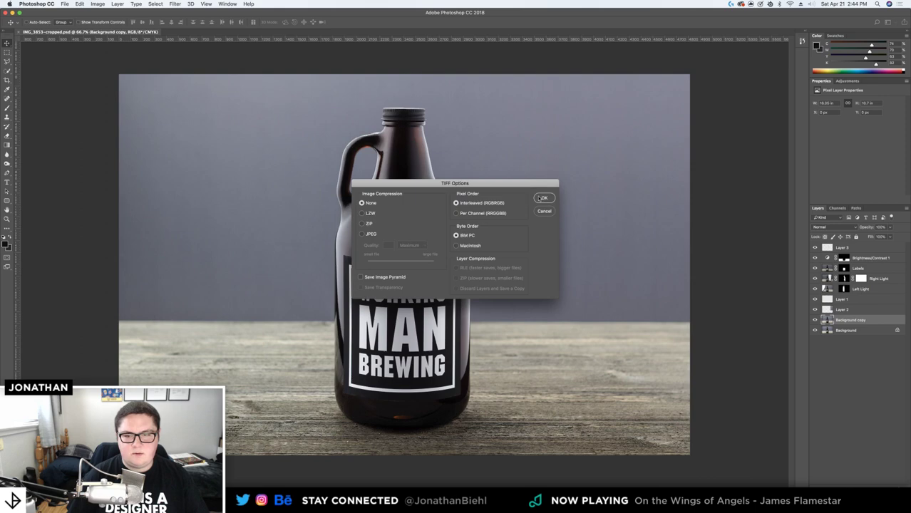
left_click(541, 199)
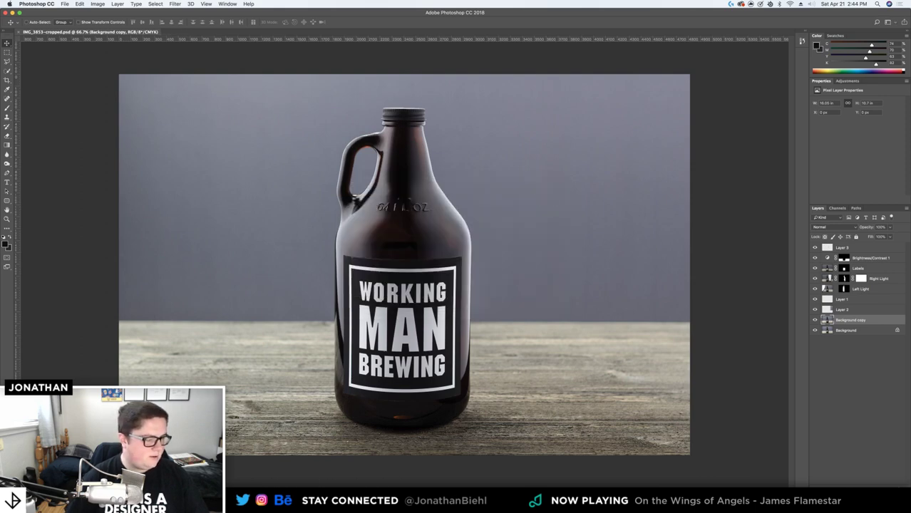
Switch to Finder and preview Portfolio WIP Thumbnails 21.pdf and Portfolio WIP Thumbnails 14.pdf to compare the earlier product shots
key("super+Tab")
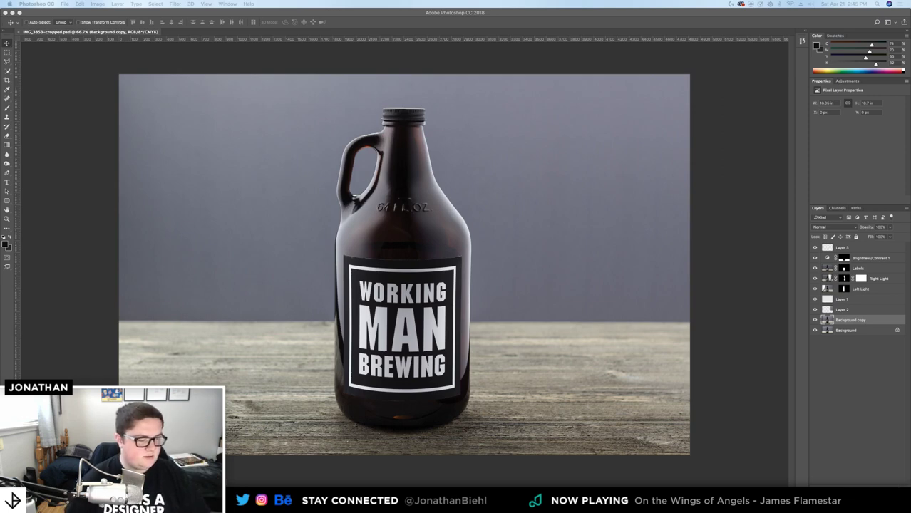
key("space")
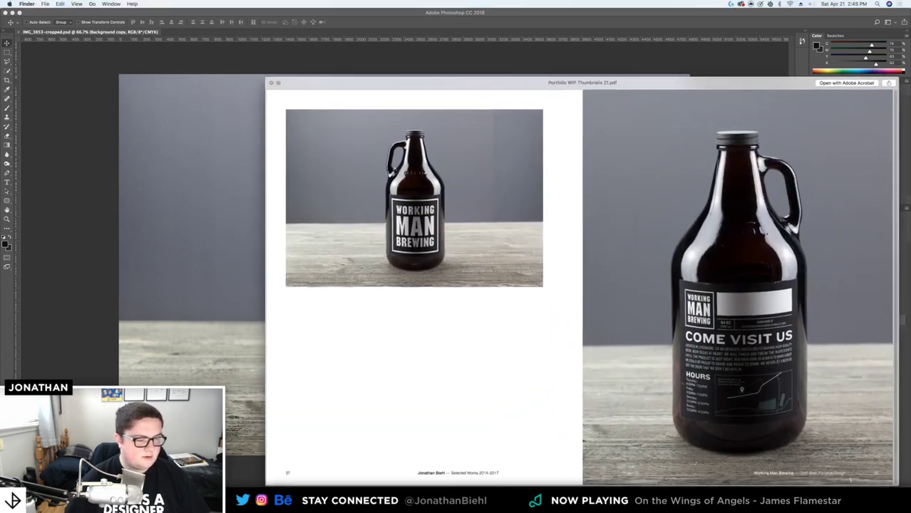
left_click_drag(661, 80, 505, 53)
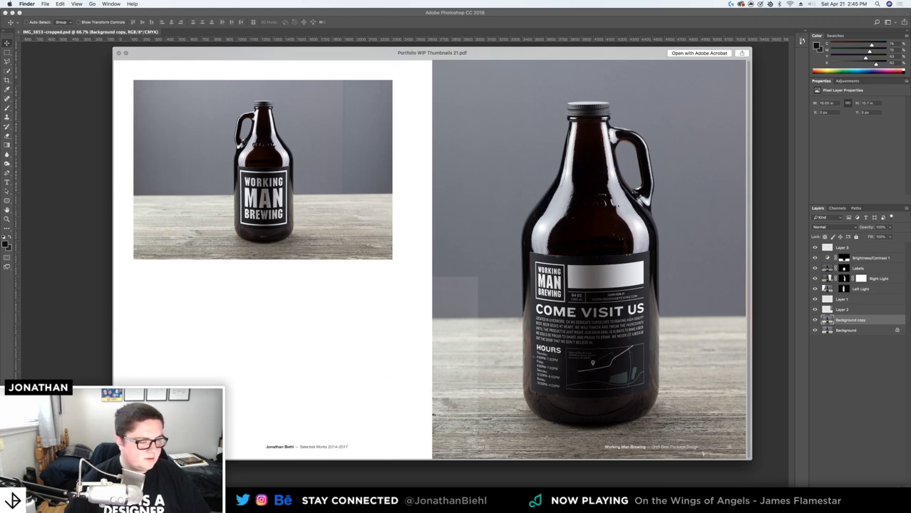
key("Up")
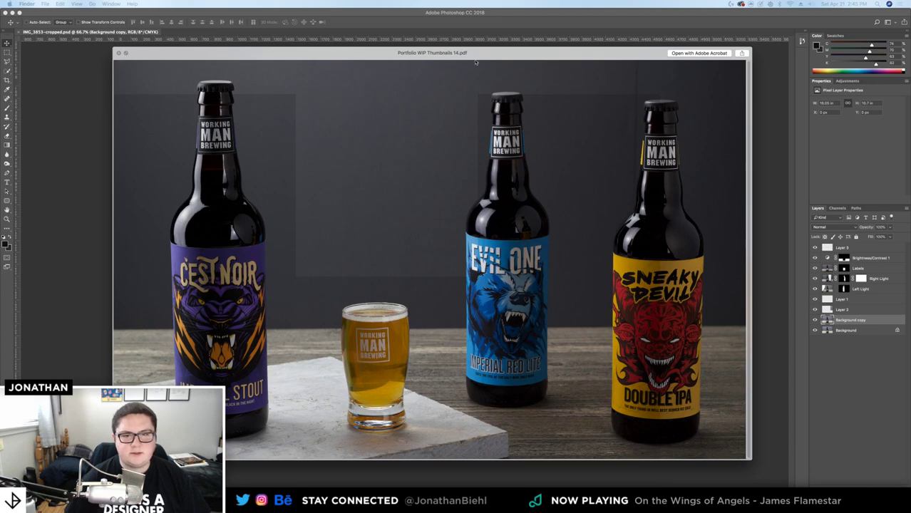
left_click_drag(476, 63, 485, 64)
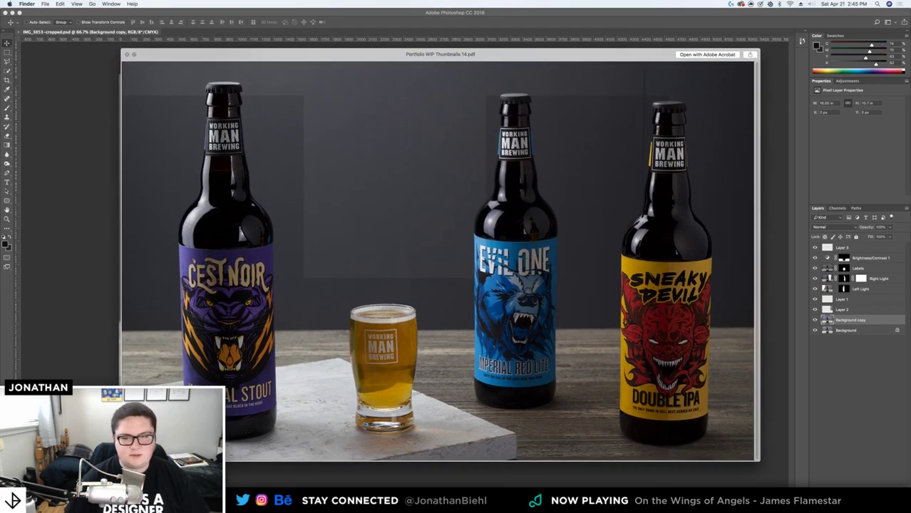
Review the Portfolio WIP Thumbnails 15 to 21 previews to compare the earlier bottle, glass and growler shots
key("Down")
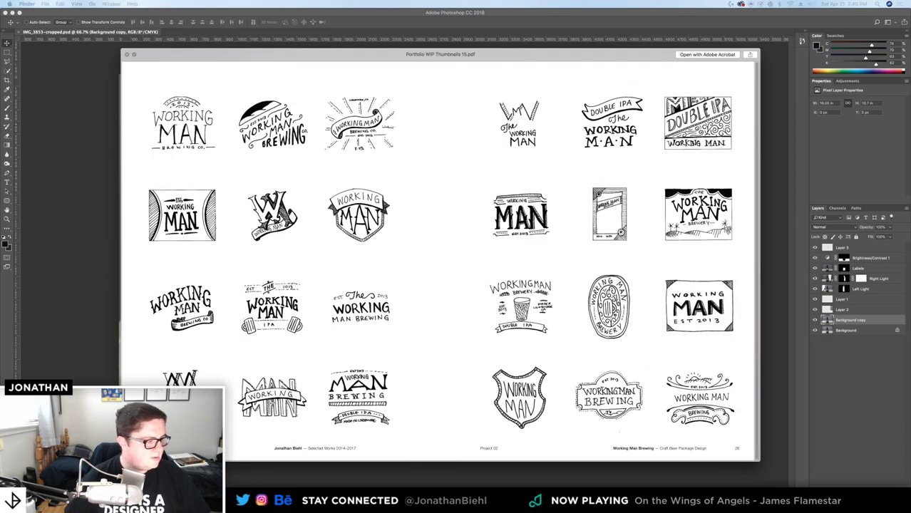
key("Down")
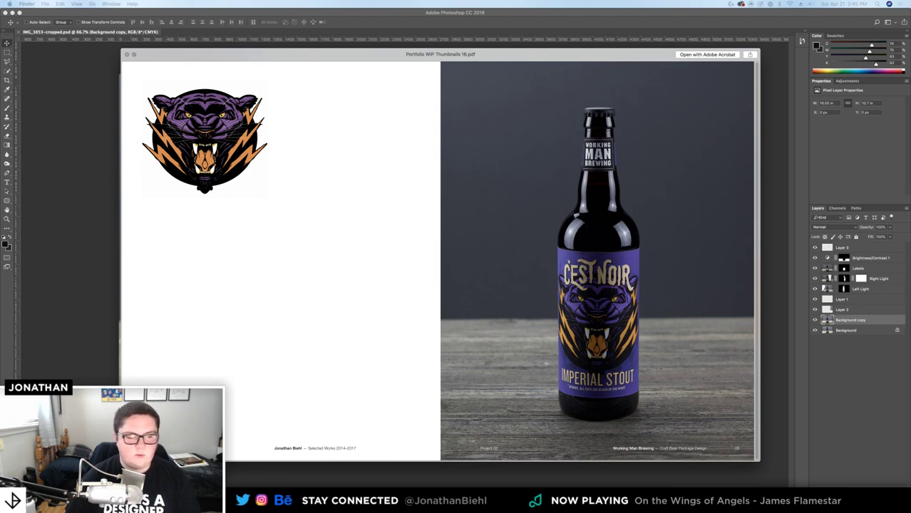
key("Down")
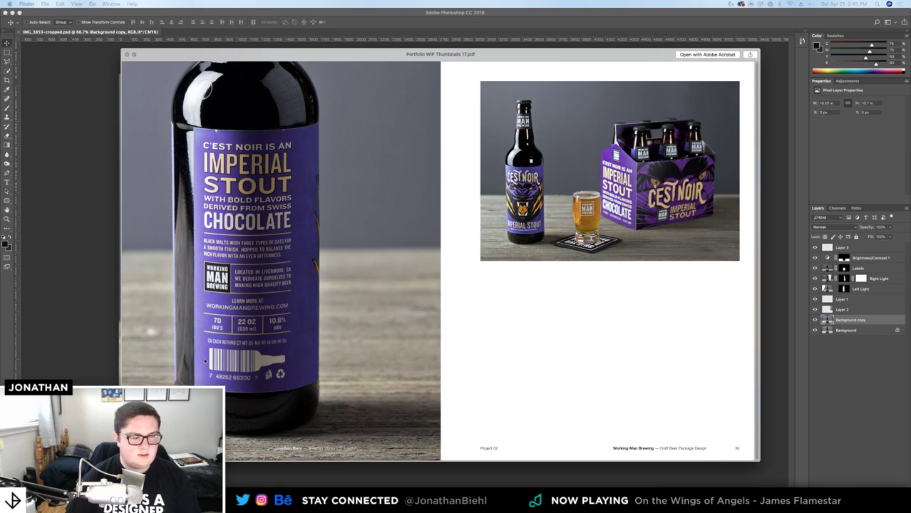
key("Right")
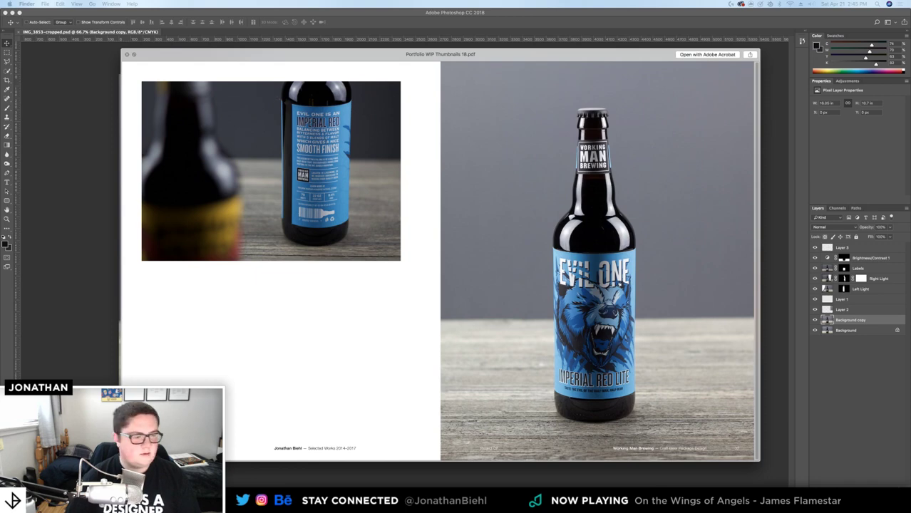
key("Right")
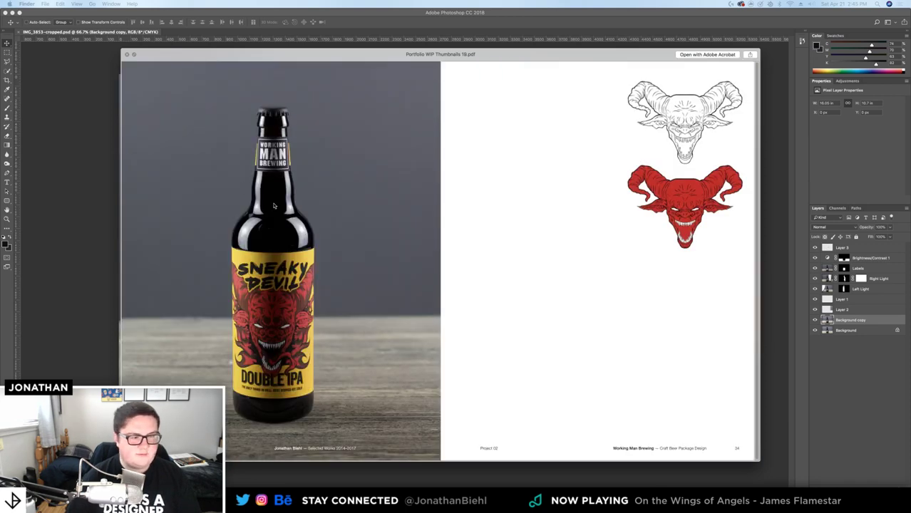
key("Right")
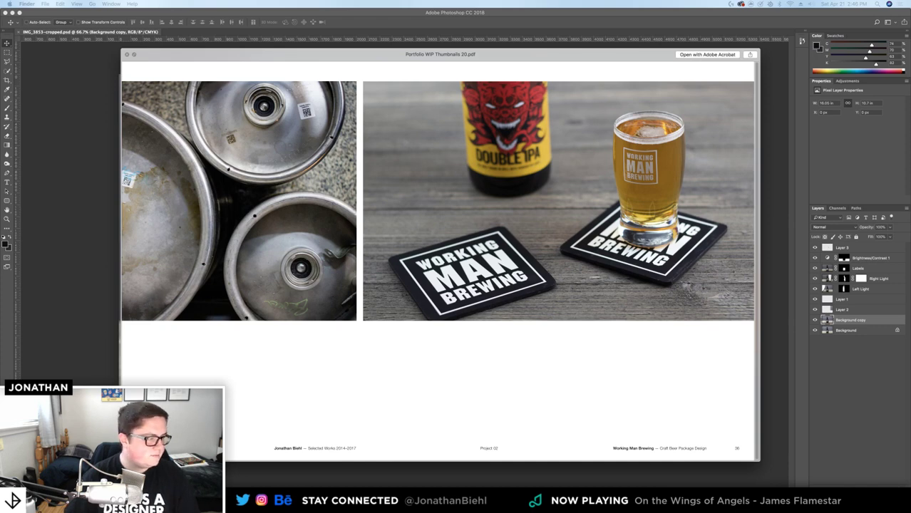
key("Right")
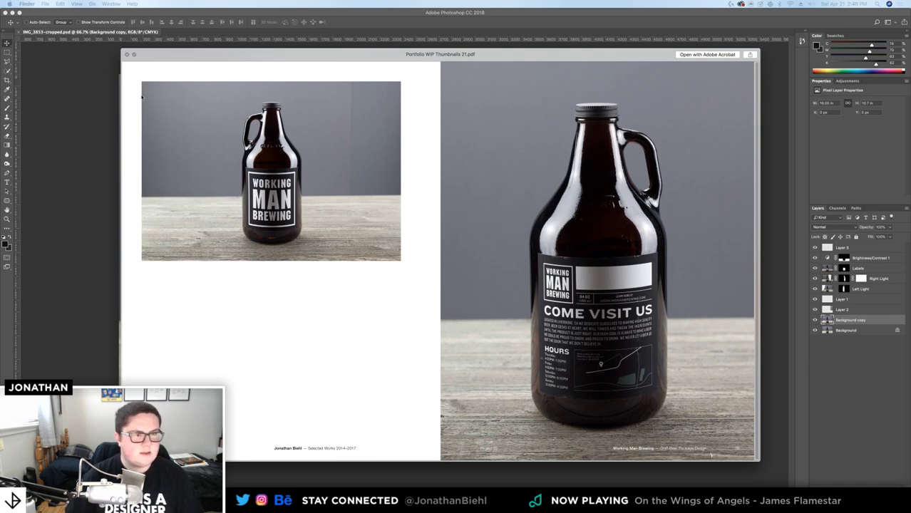
Close the portfolio preview, return to Photoshop, and fit the cropped growler image on screen
left_click(128, 54)
left_click(289, 190)
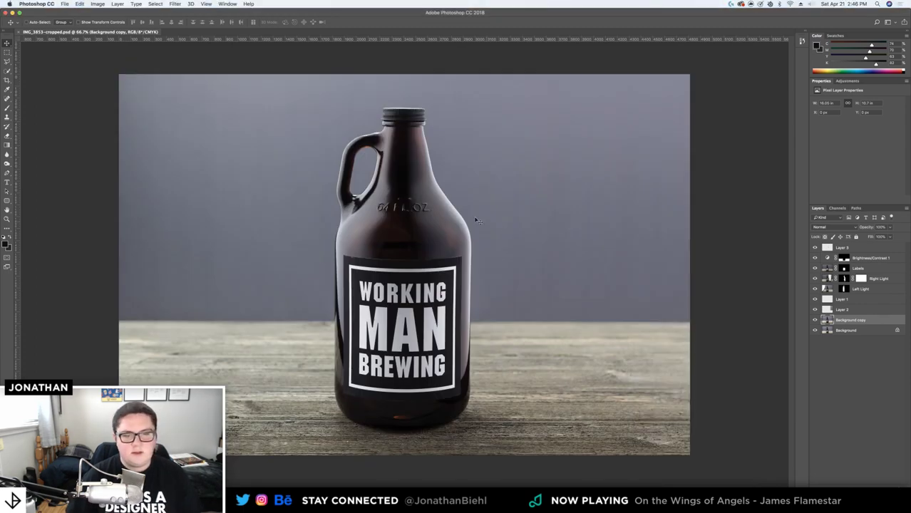
key("super+0")
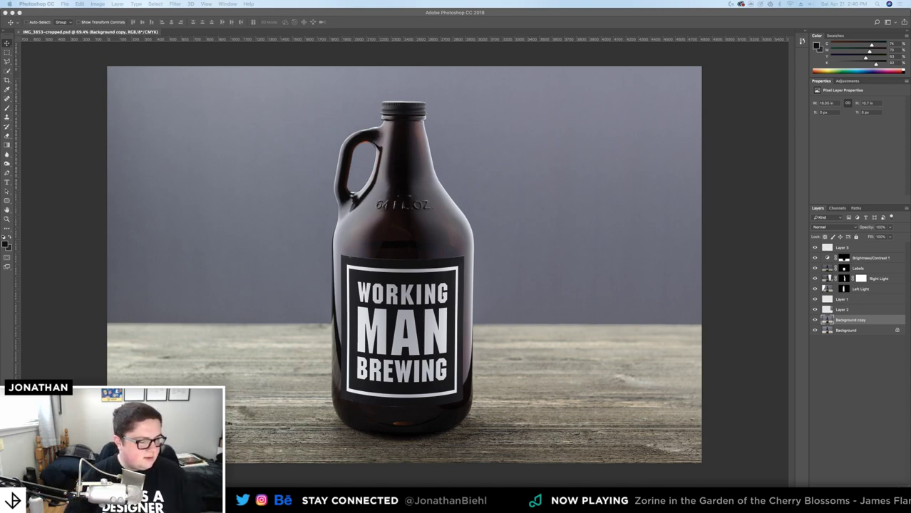
Preview the portfolio spreads again in Finder, from Portfolio WIP Thumbnails 17 back to 13 and forward to 19, and close the preview
key("space")
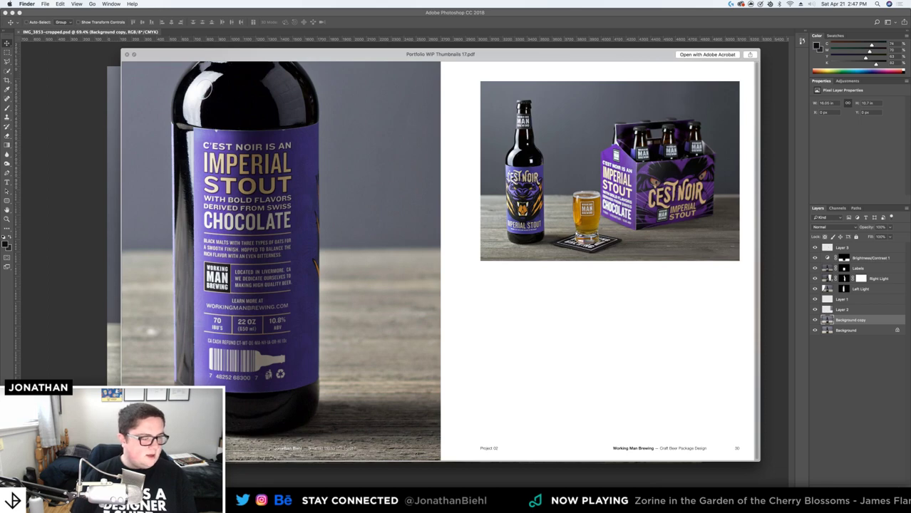
key("Left")
key("Left")
key("Left")
key("Left")
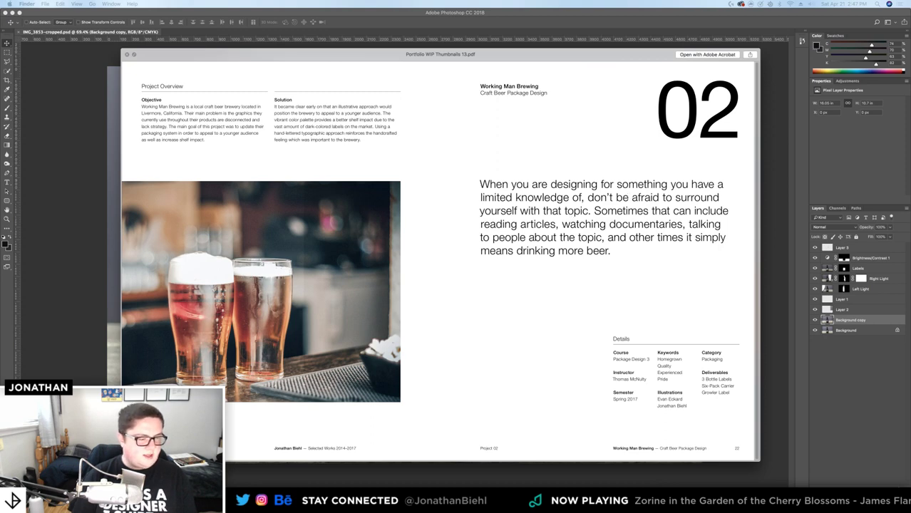
key("Right")
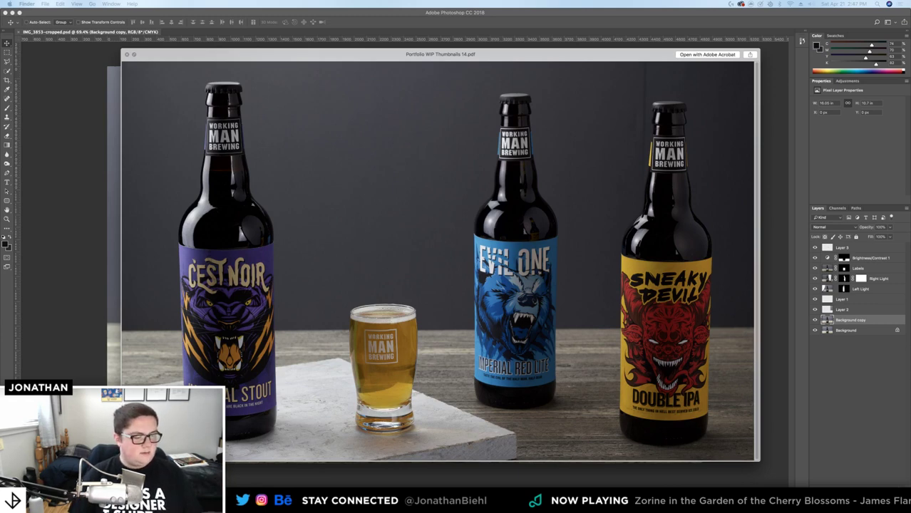
key("Right")
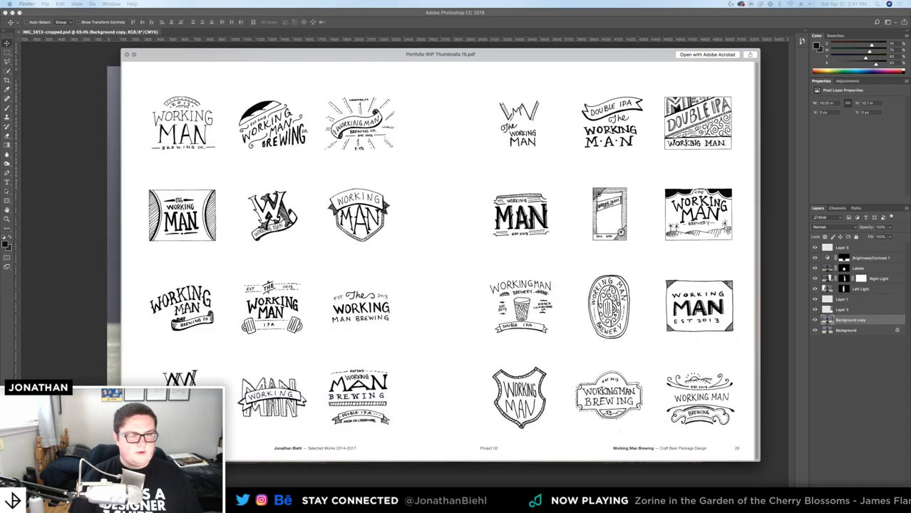
key("Right")
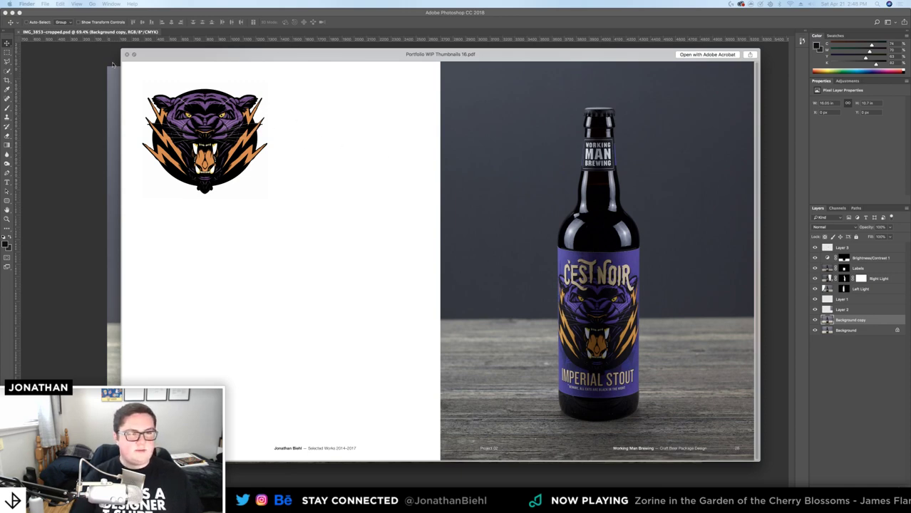
key("Down")
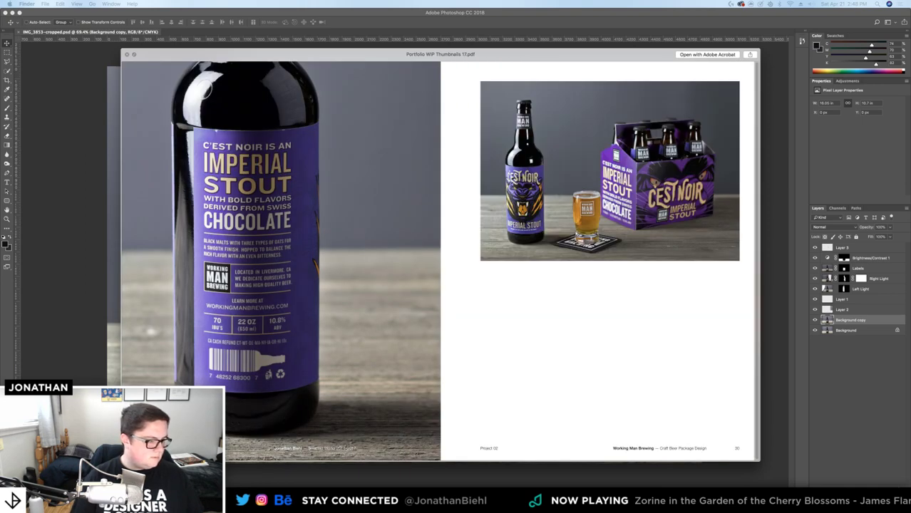
key("Down")
key("Down")
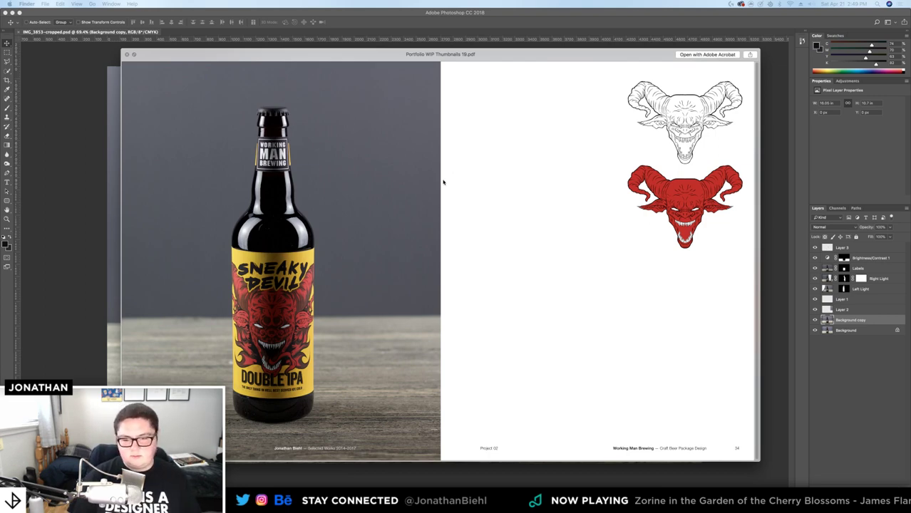
key("space")
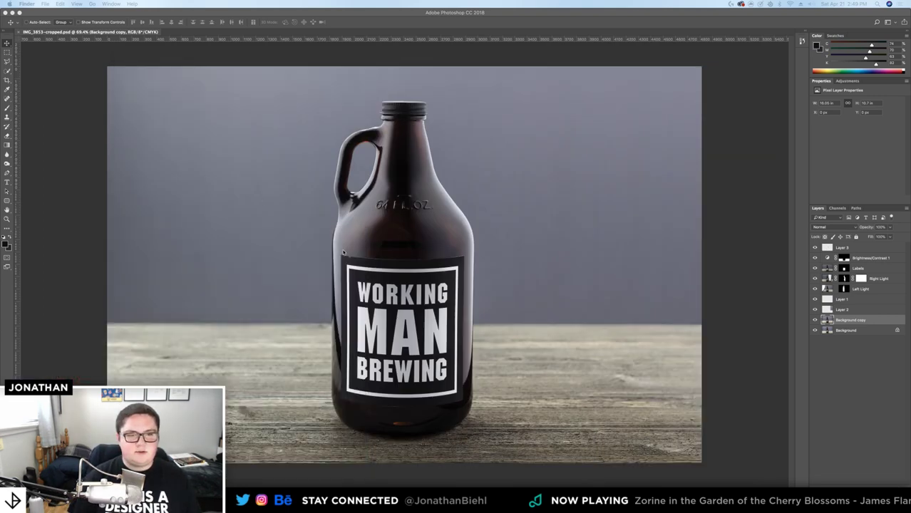
Switch back to Photoshop and close IMG_3853-cropped.psd, saving its changes
left_click(82, 74)
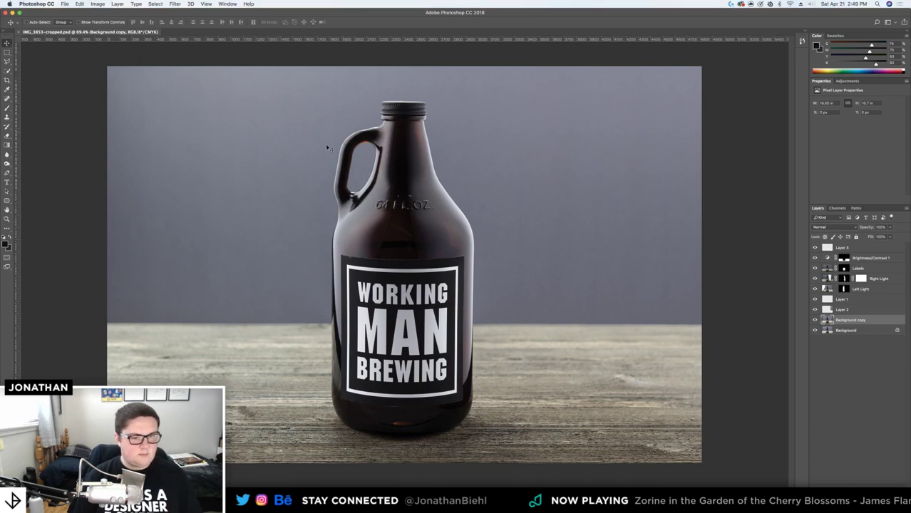
left_click_drag(294, 38, 372, 43)
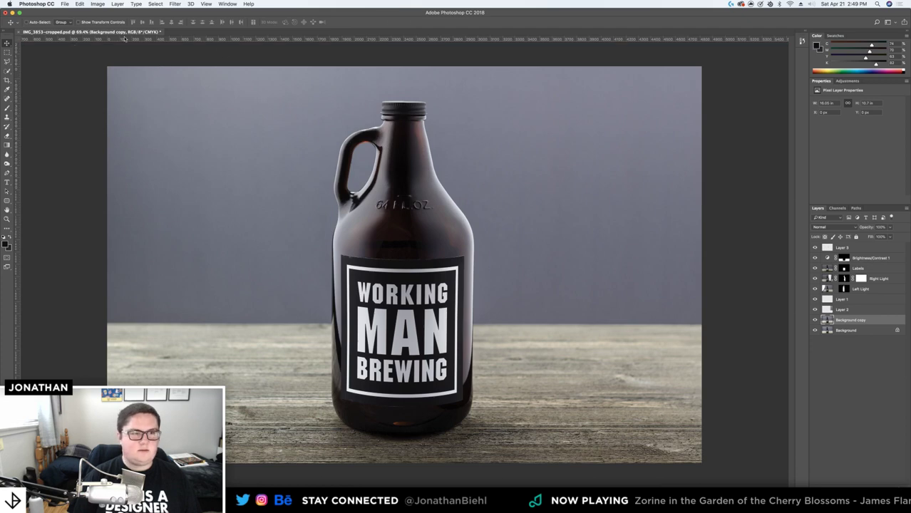
left_click(21, 32)
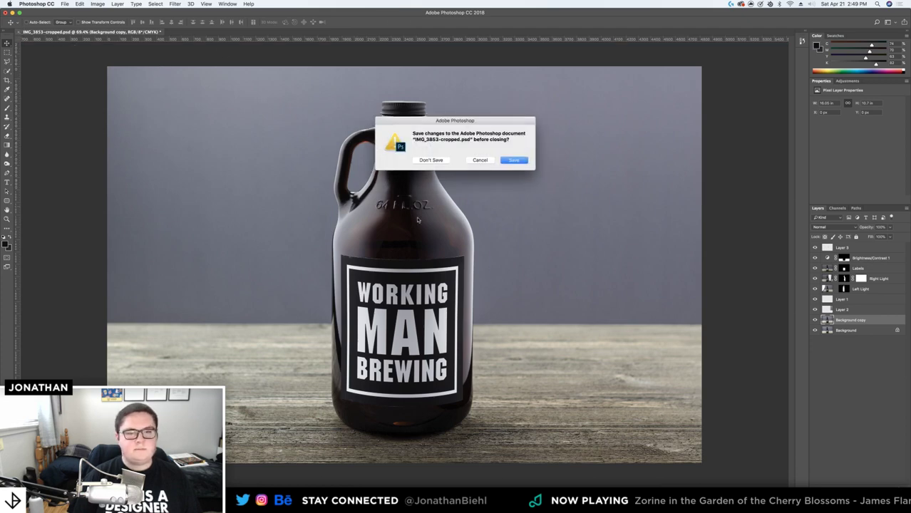
left_click(514, 159)
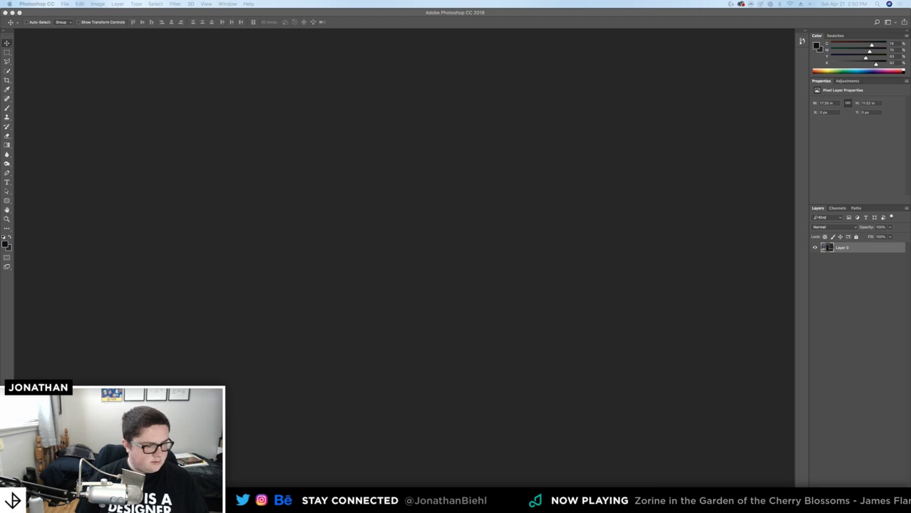
Preview the back-label growler photo IMG_3867.CR2 in Finder and open it in Camera Raw
key("space")
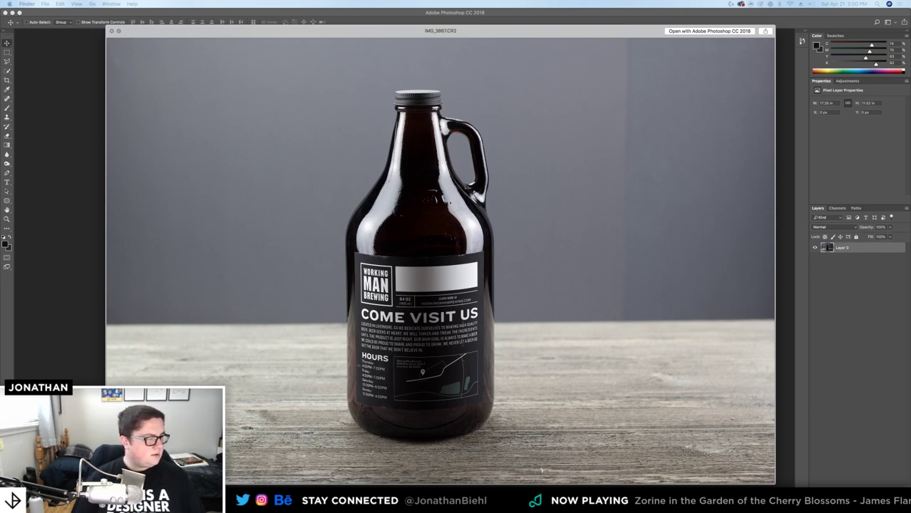
key("Left")
key("Right")
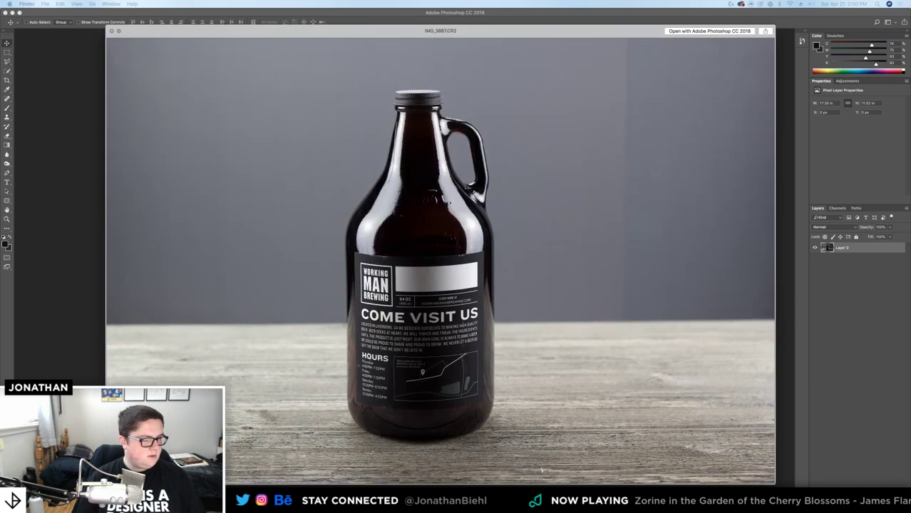
key("super+o")
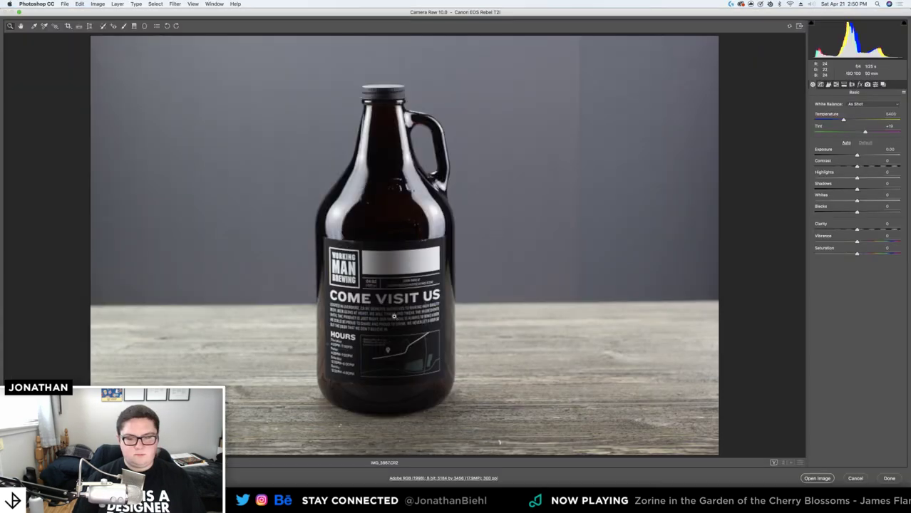
Examine the growler's back label, glass reflections and the wooden tabletop up close in Camera Raw
left_click(394, 315)
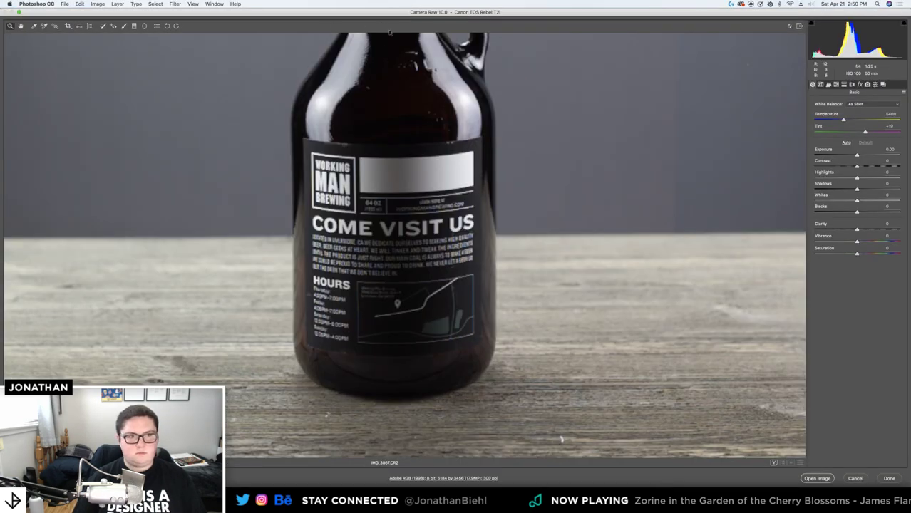
left_click_drag(400, 13, 446, 224)
double_click(446, 225)
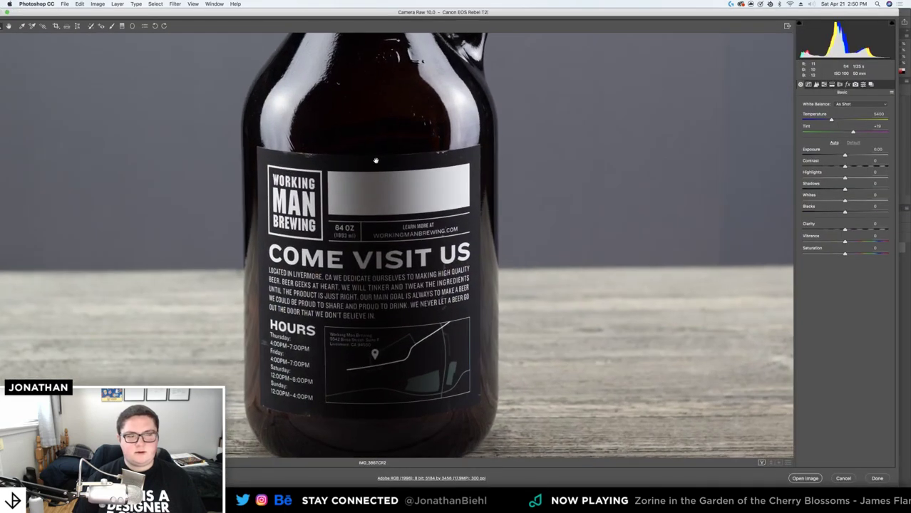
left_click_drag(376, 161, 425, 85)
left_click_drag(413, 177, 399, 176)
left_click(409, 225)
left_click_drag(421, 285, 418, 220)
scroll(378, 213, "down", 3)
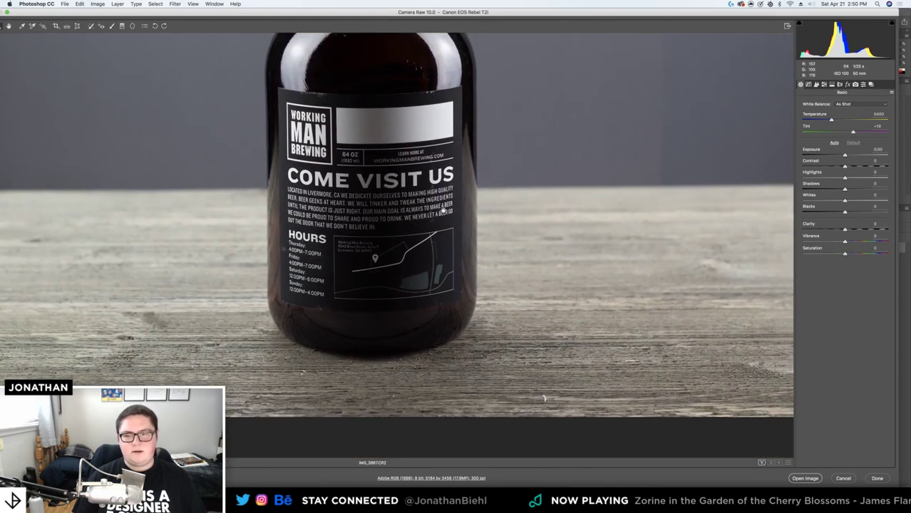
scroll(443, 210, "down", 3)
scroll(419, 209, "up", 3)
Set Exposure to +0.40, Contrast +23, Highlights +4, Shadows -4, Whites +13 and Clarity +10, and slightly raise Vibrance and Saturation
left_click(834, 143)
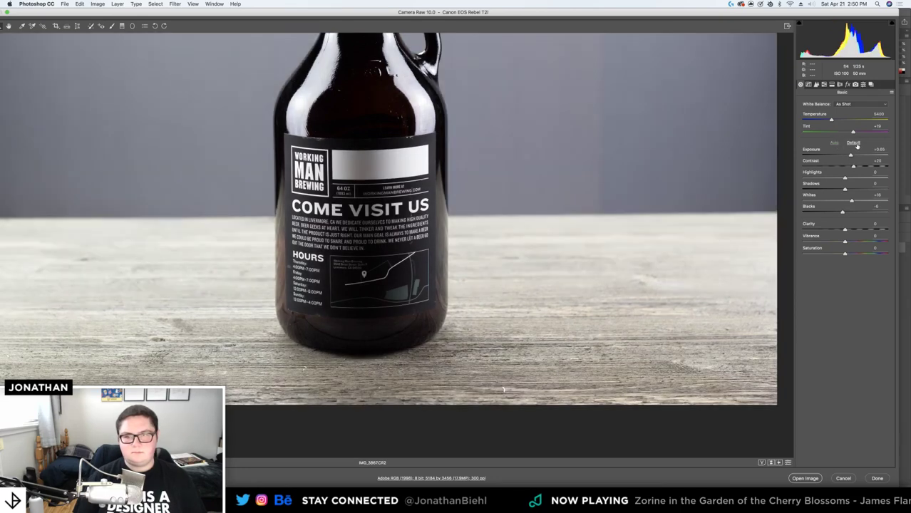
left_click(855, 144)
left_click_drag(845, 156, 850, 156)
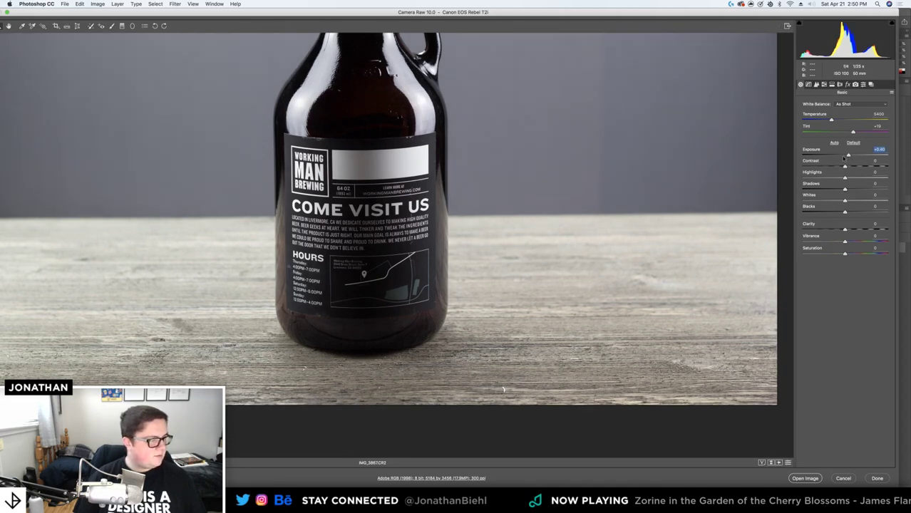
left_click_drag(846, 166, 847, 242)
left_click(848, 243)
left_click(847, 253)
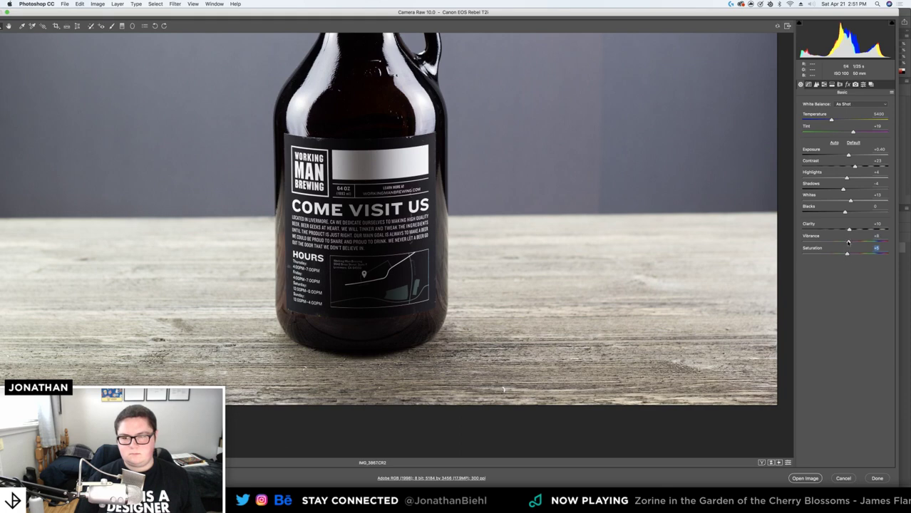
left_click_drag(848, 241, 847, 241)
Enable Remove Chromatic Aberration and Profile Corrections for the lens, and open the raw image in Photoshop
left_click(840, 85)
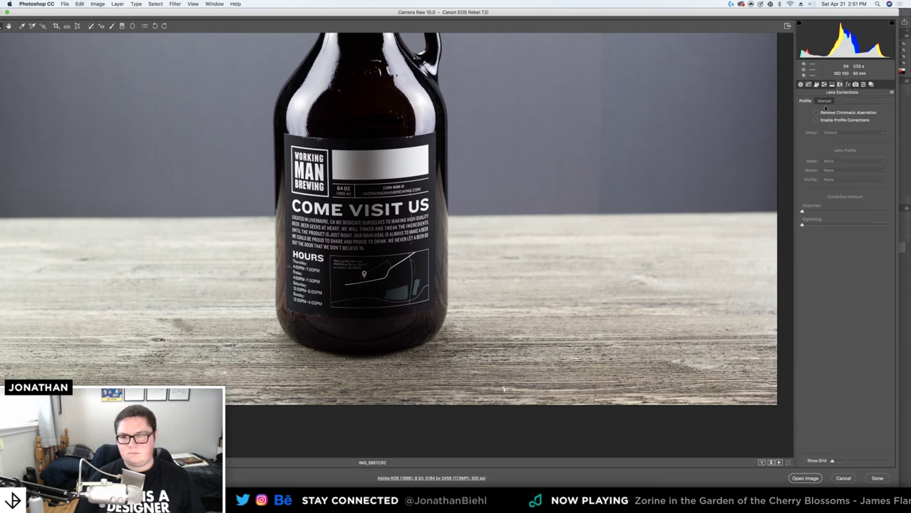
left_click(825, 120)
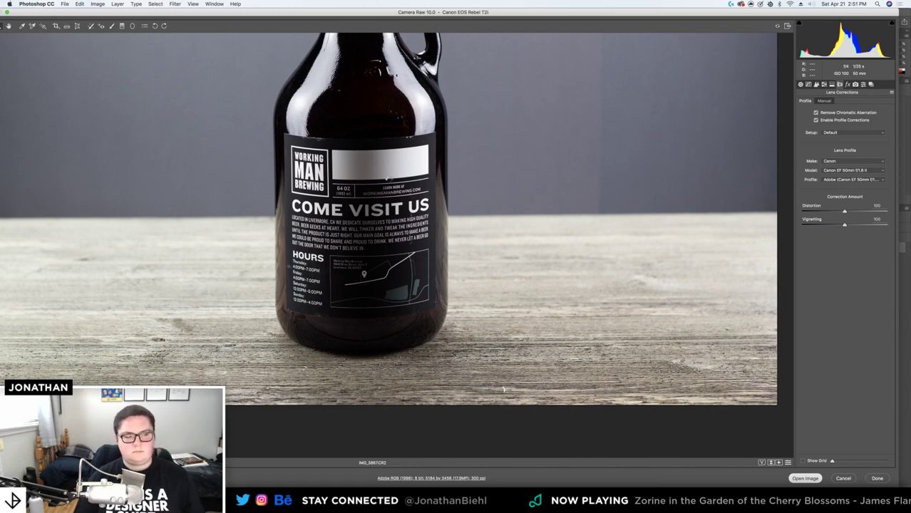
key("Return")
Compare IMG_3867.CR2 with the other open, darker exposure of the back-label growler, and return to IMG_3867.CR2
left_click_drag(427, 141, 410, 27)
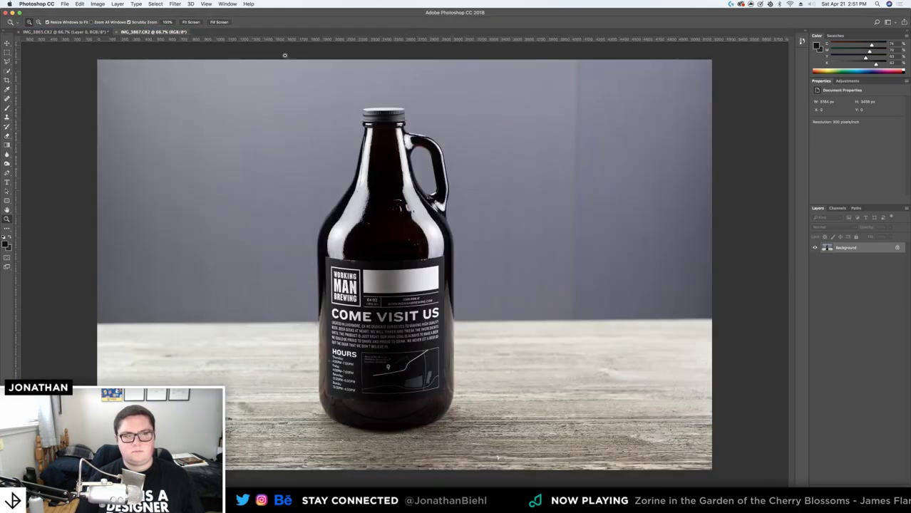
left_click(84, 33)
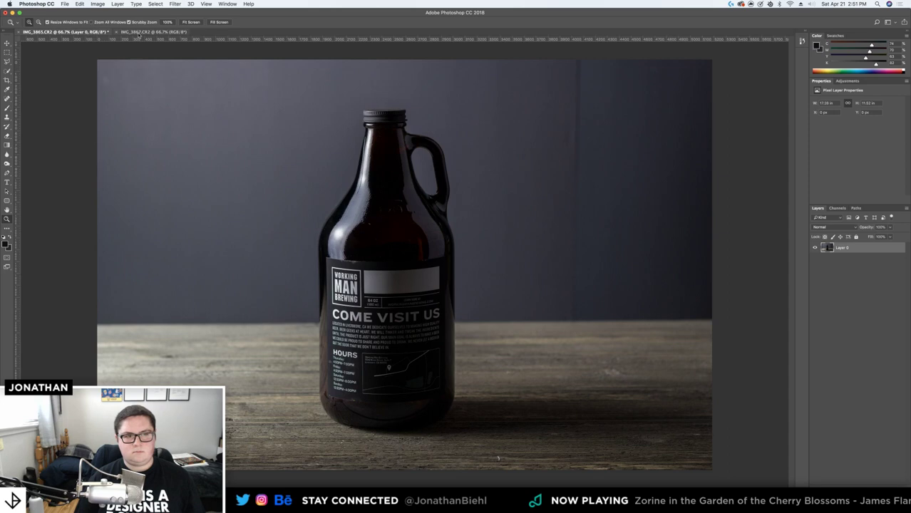
left_click(150, 32)
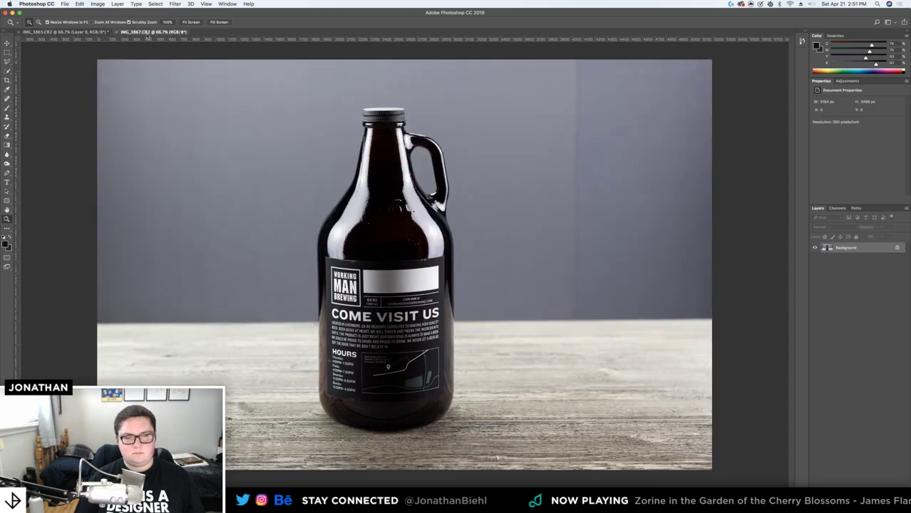
Reset the foreground and background colors to the defaults and convert the Background of IMG_3867.CR2 into an editable layer, Layer 0
left_click(84, 33)
left_click(155, 33)
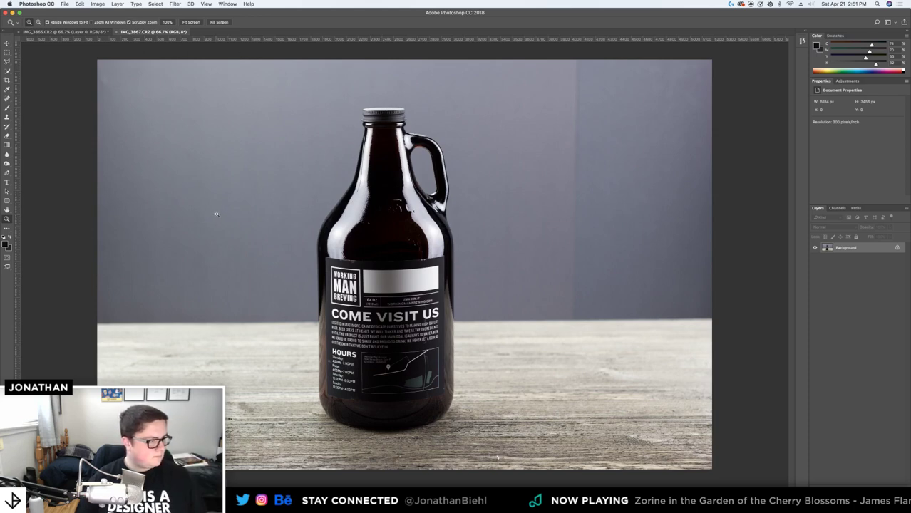
left_click(258, 237)
double_click(7, 210)
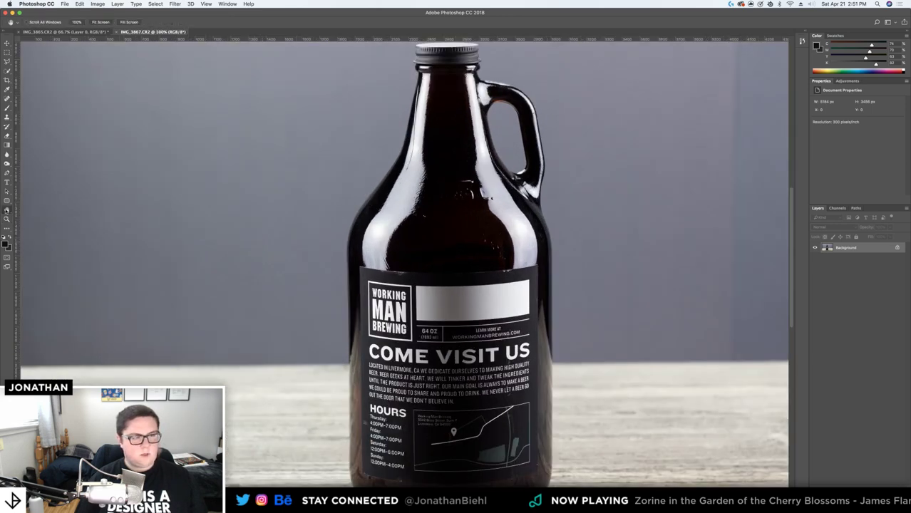
left_click(9, 237)
key("d")
key("v")
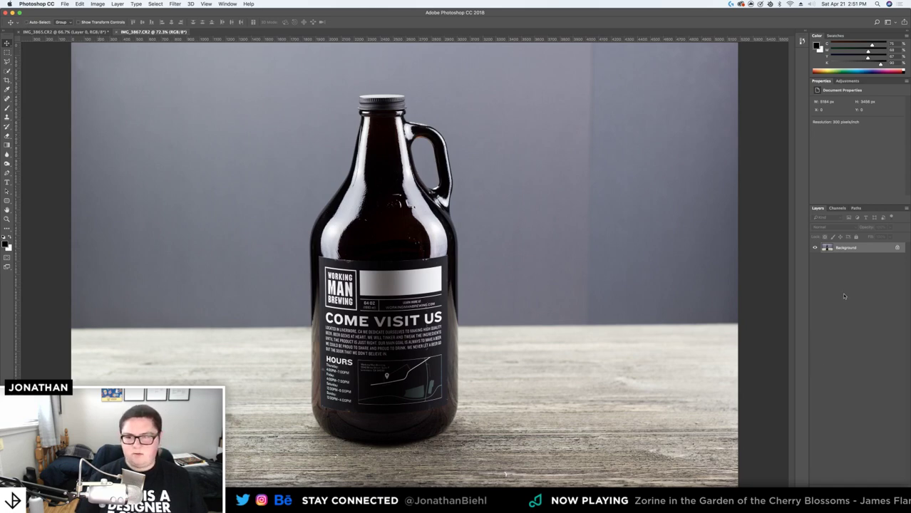
double_click(873, 250)
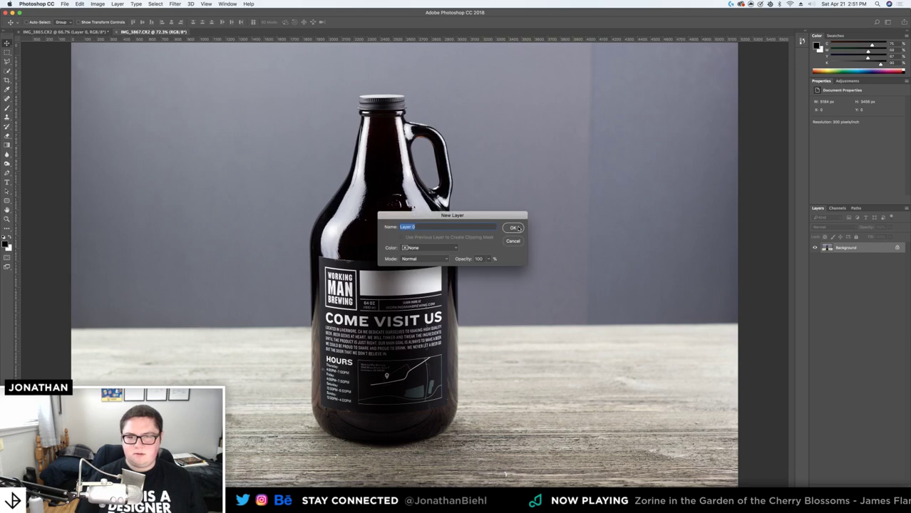
key("Return")
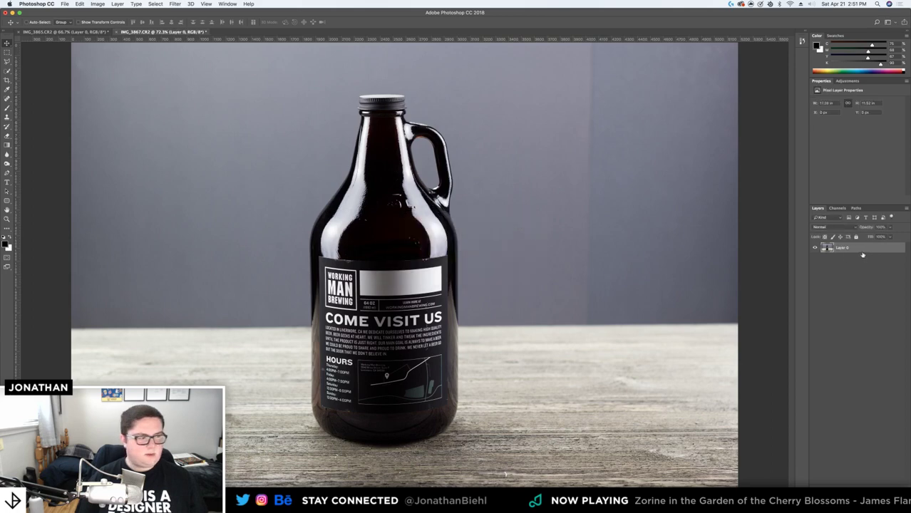
Preview the Photo Session folder in Finder, close the preview, and return to the back-label image in Photoshop
key("space")
key("Left")
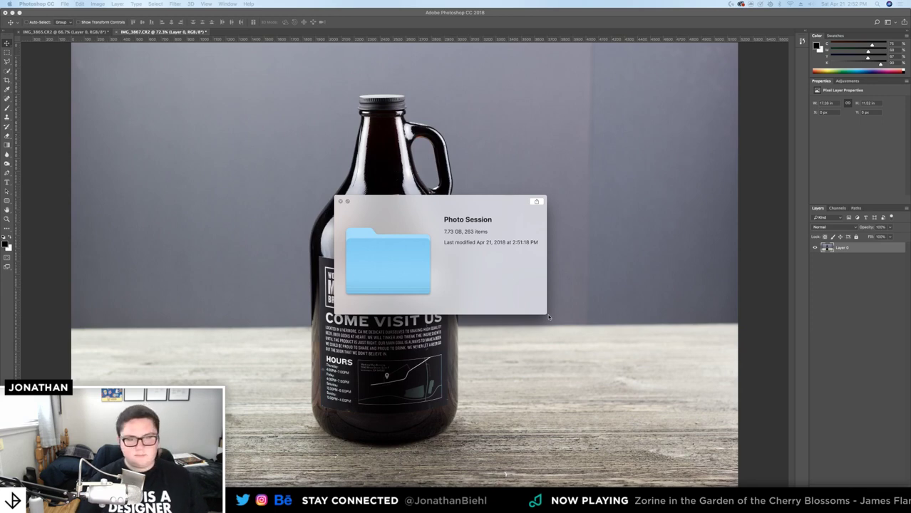
left_click(340, 203)
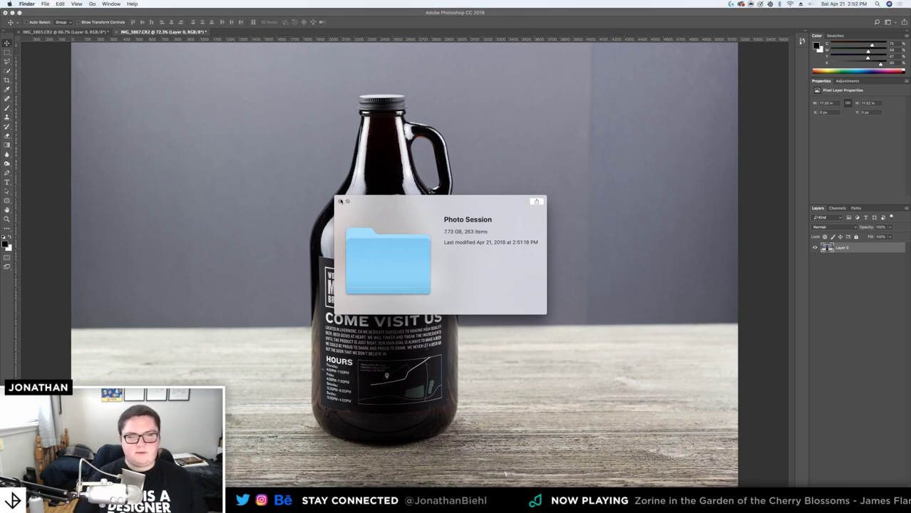
left_click(340, 203)
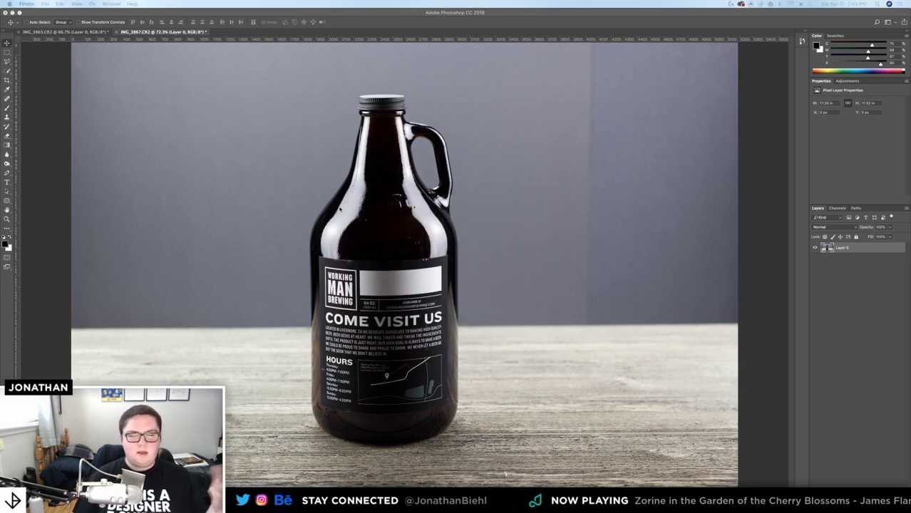
left_click(489, 314)
key("z")
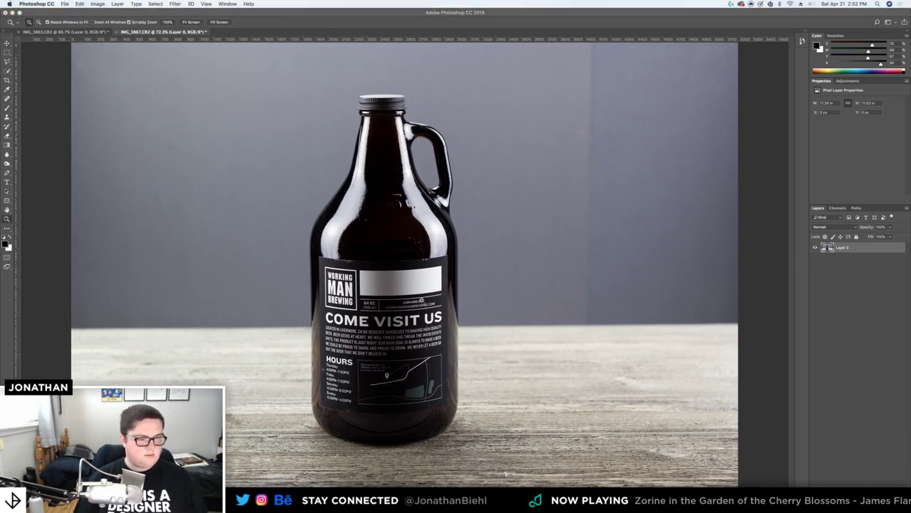
left_click(371, 281)
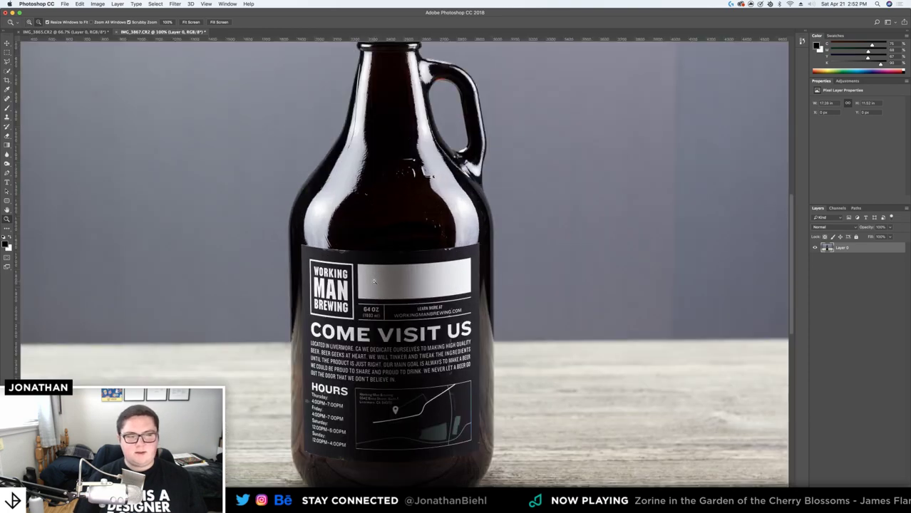
left_click(374, 281, "alt")
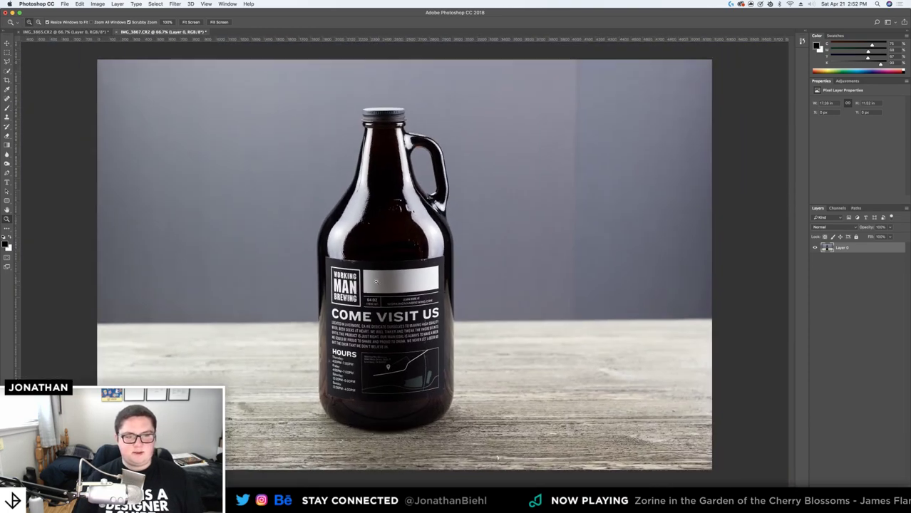
key("v")
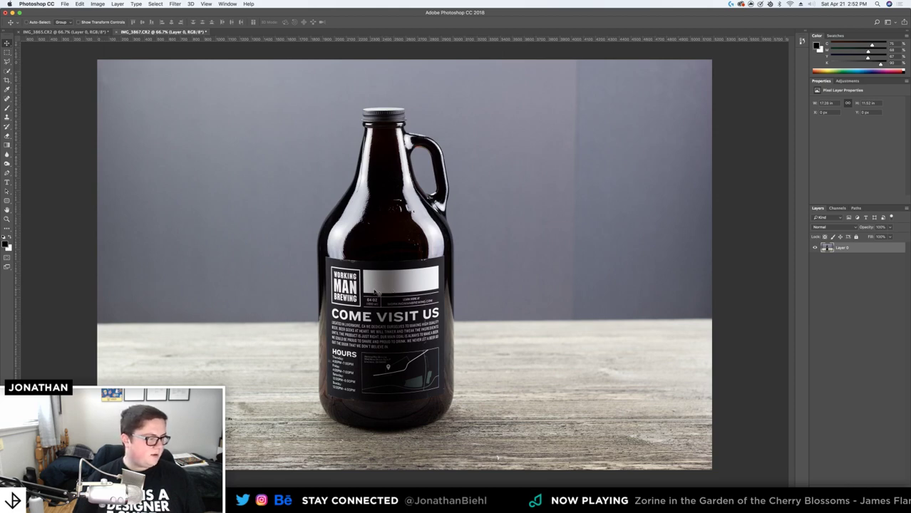
key("z")
left_click(405, 255, "alt")
left_click_drag(405, 255, 405, 255)
Save the layered back-label image as IMG_3867.psd in the TBE folder inside Photo Session
key("super+shift+s")
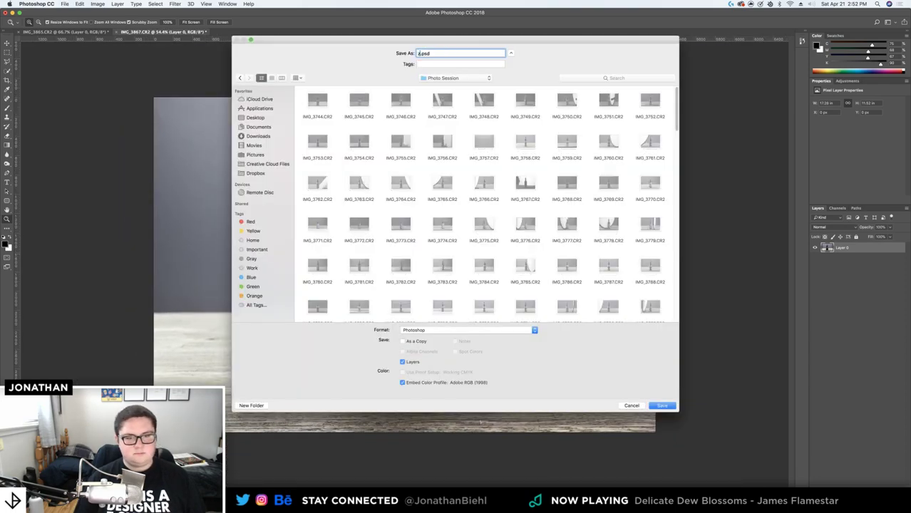
left_click(632, 405)
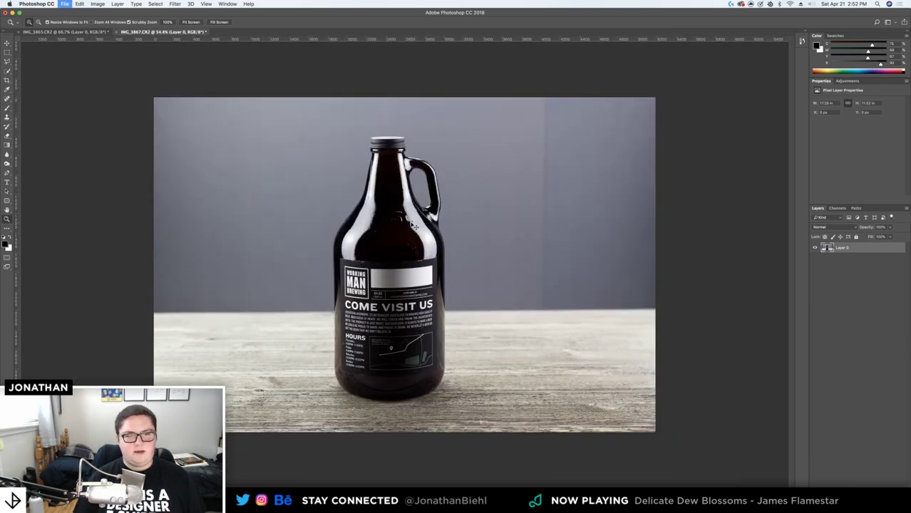
key("super+shift+s")
scroll(410, 286, "down", 20)
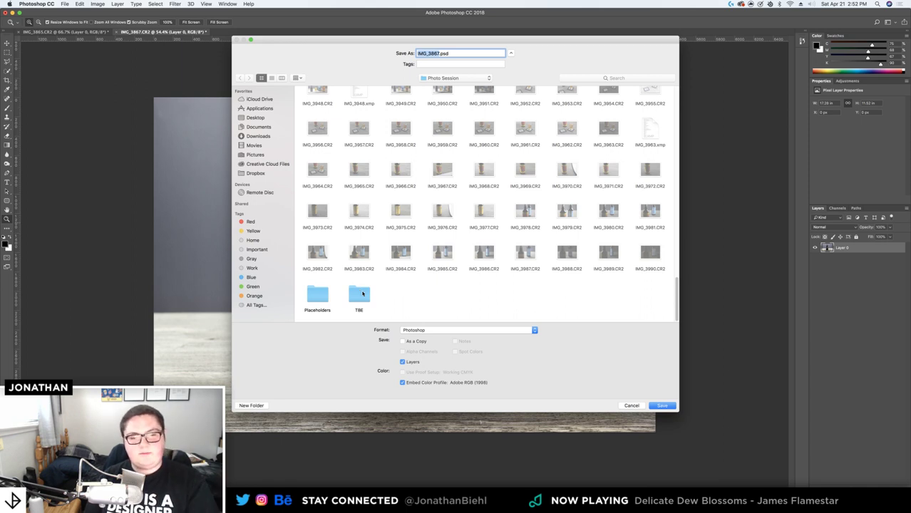
double_click(360, 296)
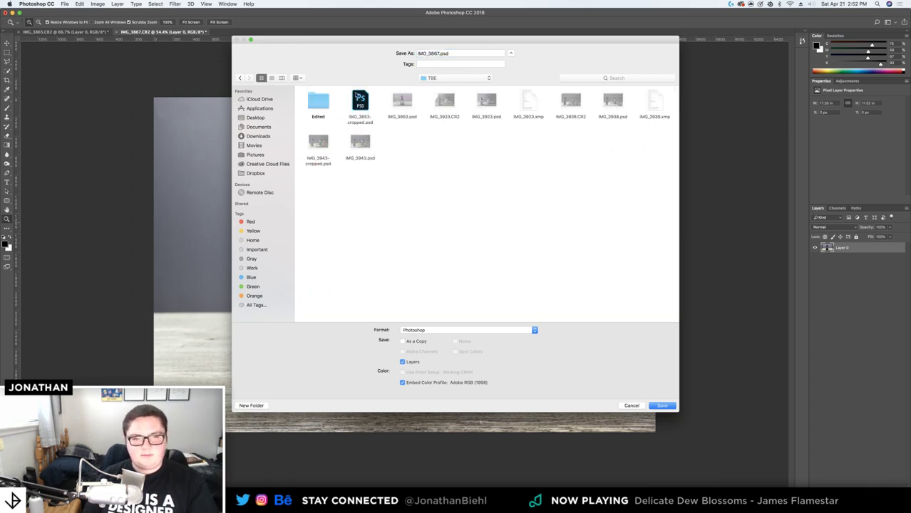
left_click(664, 406)
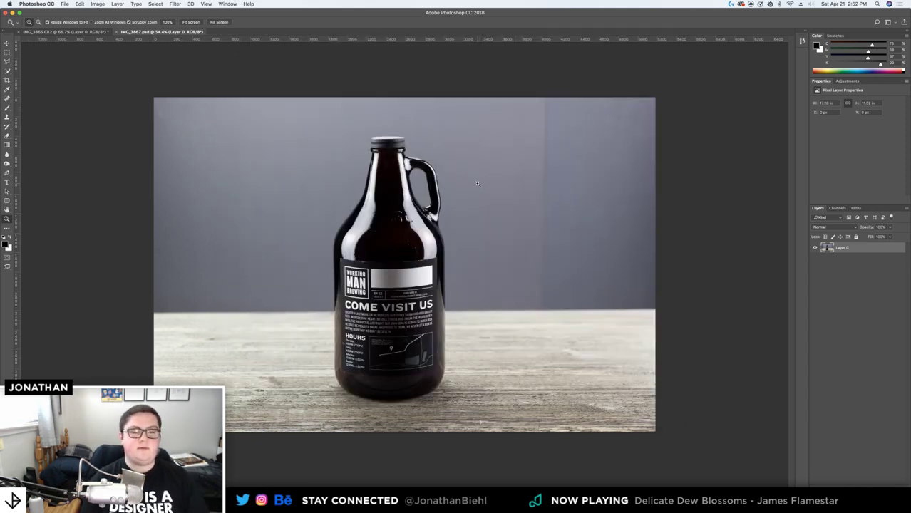
Preview the reflector exposure IMG_3870.CR2 in Finder and open it in Camera Raw
left_click_drag(439, 221, 502, 221)
scroll(502, 221, "down", 2)
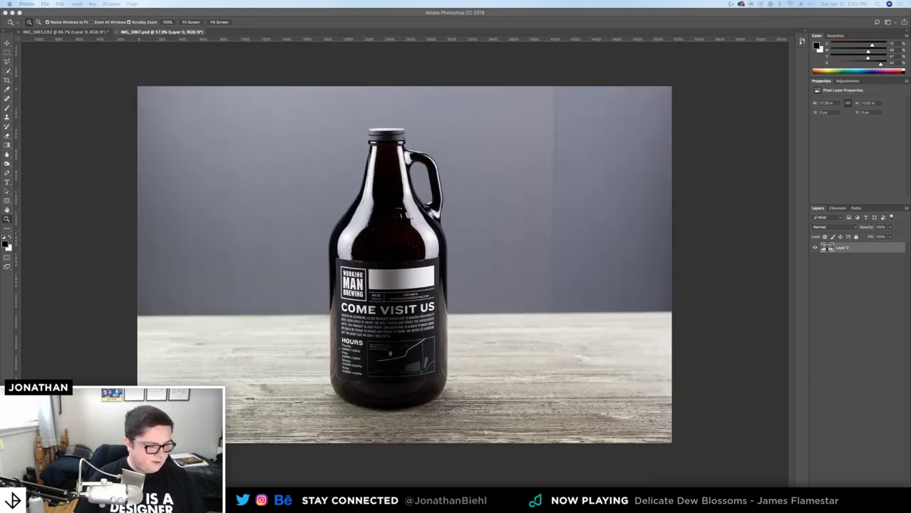
key("space")
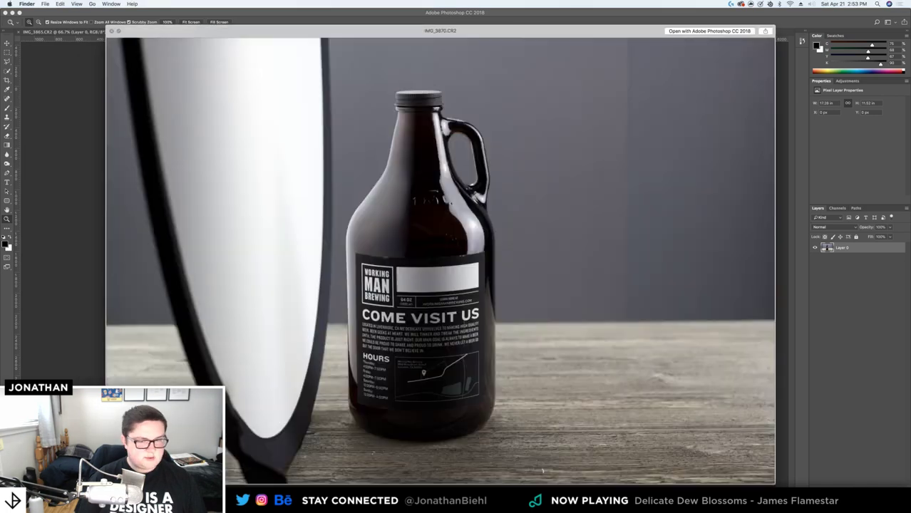
key("super+Tab")
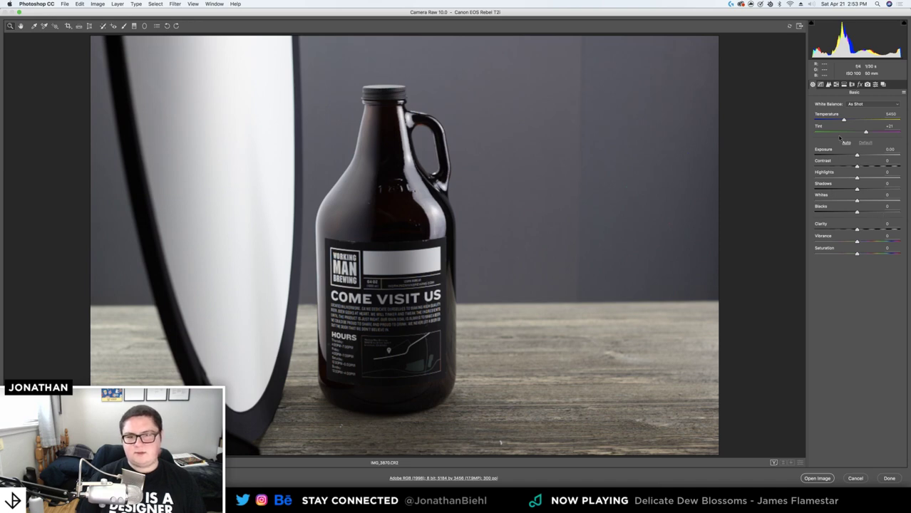
Examine the back label and the reflector's light on the glass up close in IMG_3870.CR2
left_click(376, 289)
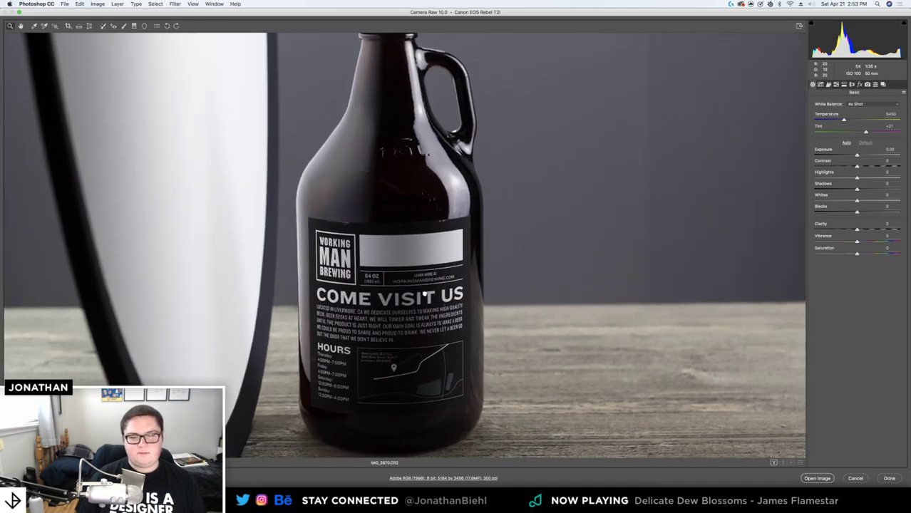
left_click_drag(423, 296, 466, 220)
left_click(466, 225)
left_click_drag(403, 171, 438, 252)
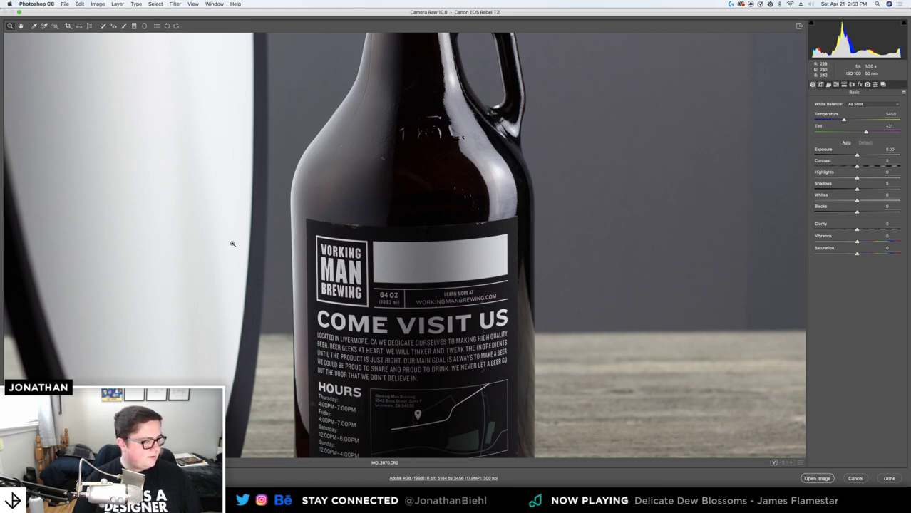
key("super+minus")
left_click_drag(465, 251, 467, 225)
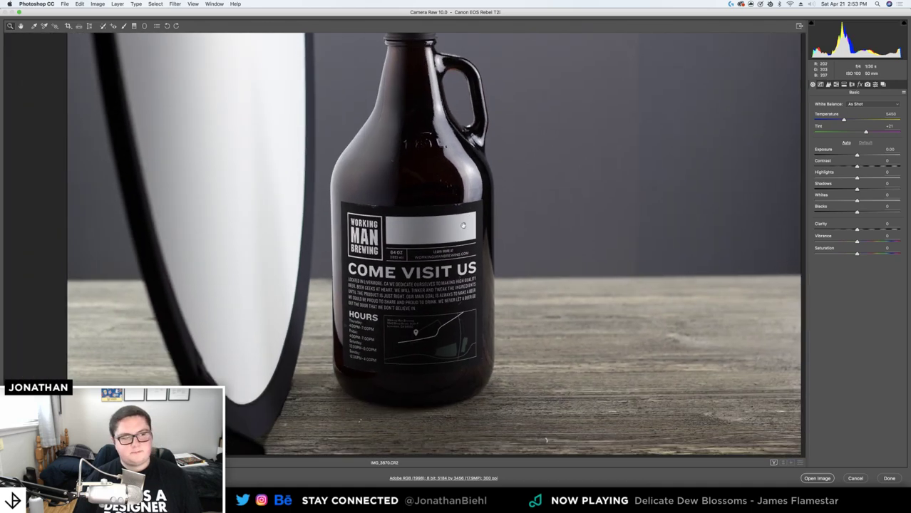
key("super+plus")
key("super+plus")
scroll(385, 124, "down", 5)
left_click_drag(380, 109, 379, 161)
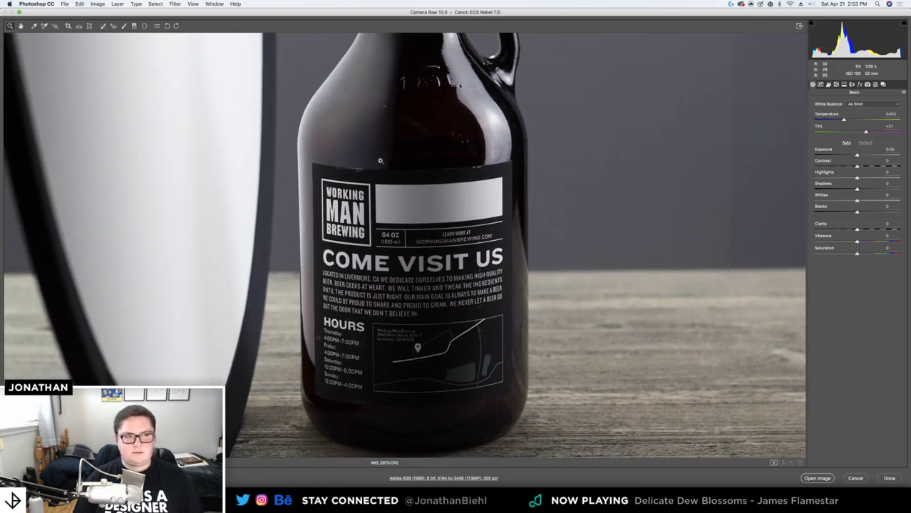
left_click_drag(394, 154, 395, 214)
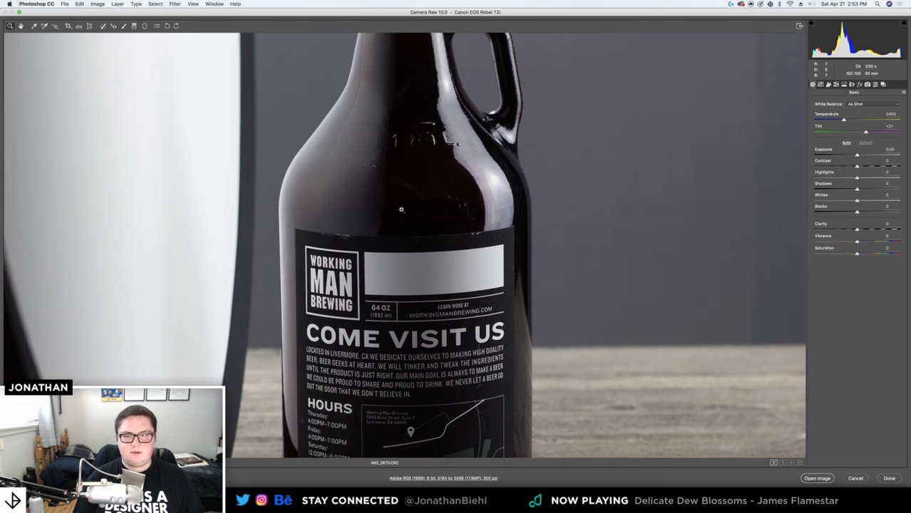
Set Exposure +0.40, Contrast +20, Highlights +11, Clarity +11, Vibrance +5 and Saturation +3, and enable Remove Chromatic Aberration and Profile Corrections
mouse_move(858, 163)
left_mouse_down()
mouse_move(863, 156)
mouse_move(862, 179)
left_mouse_up()
left_click_drag(857, 229, 860, 255)
left_click(852, 84)
left_click(829, 120)
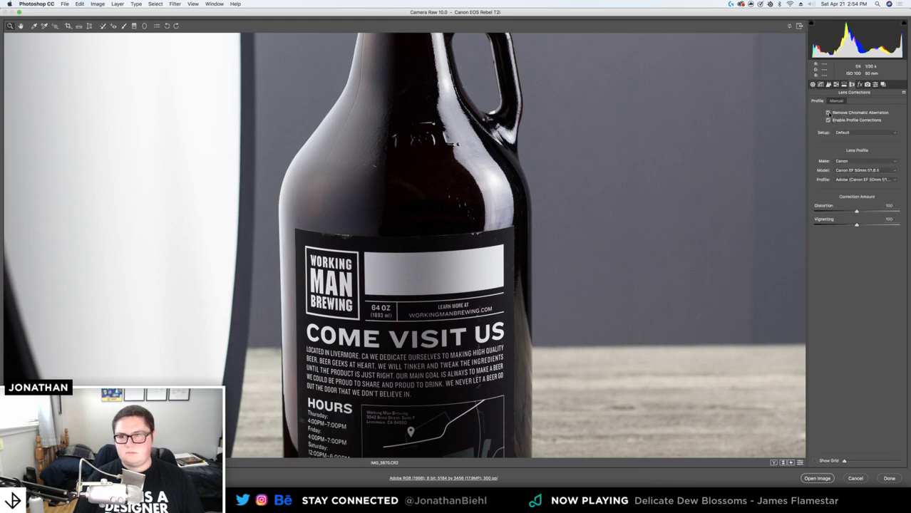
left_click(821, 85)
left_click(829, 85)
left_click(813, 85)
Examine the growler's glass shoulders, handle reflections and the label's upper edge at high magnification
left_click(401, 200, "alt")
left_click_drag(399, 319, 392, 242)
left_click_drag(378, 358, 430, 360)
left_click_drag(415, 158, 444, 164)
left_click_drag(429, 107, 395, 468)
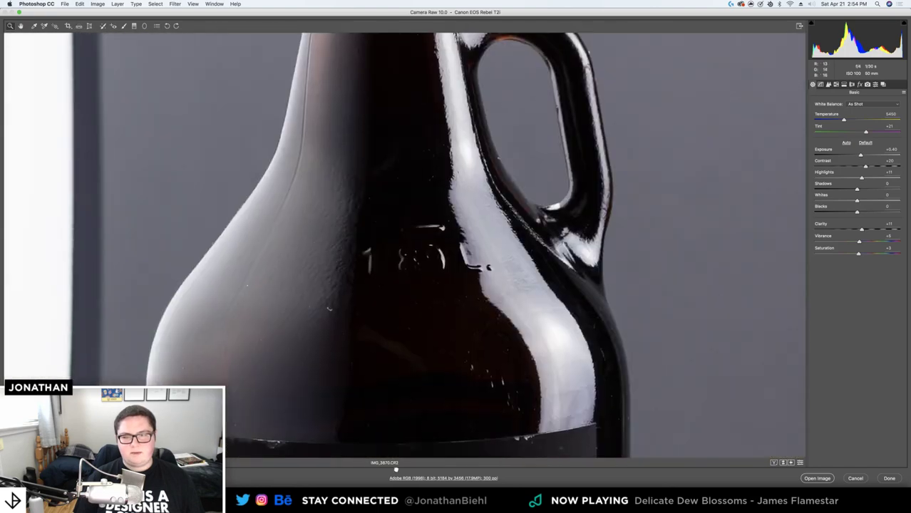
left_click_drag(426, 229, 427, 86)
left_click(268, 301)
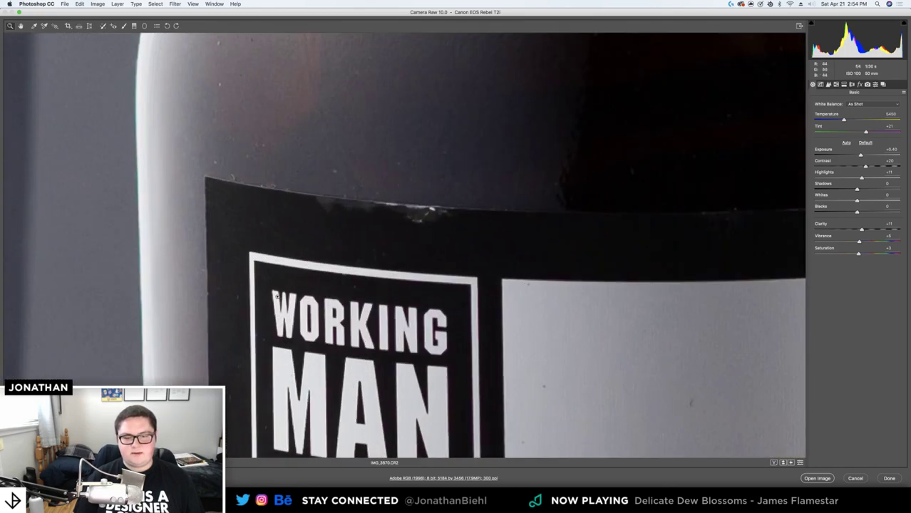
left_click(424, 213)
key("super+minus")
key("super+minus")
key("super+minus")
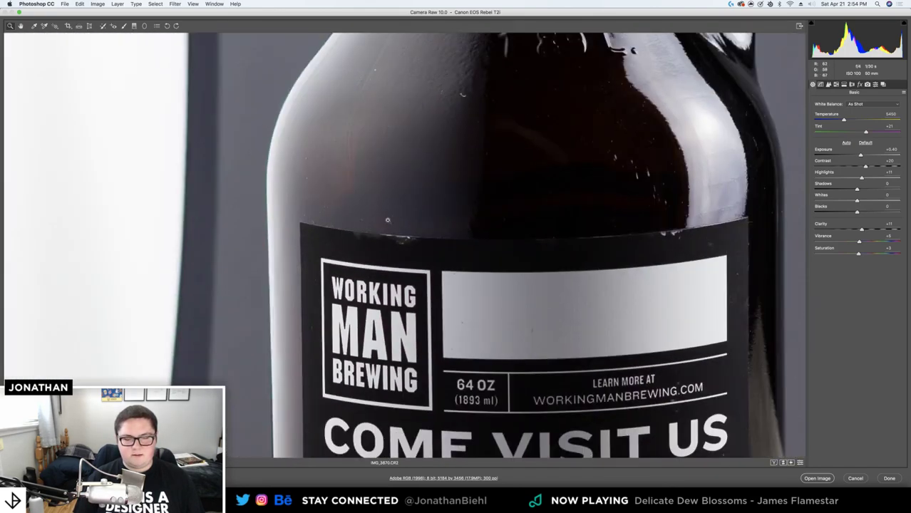
left_click(606, 235)
left_click(440, 249)
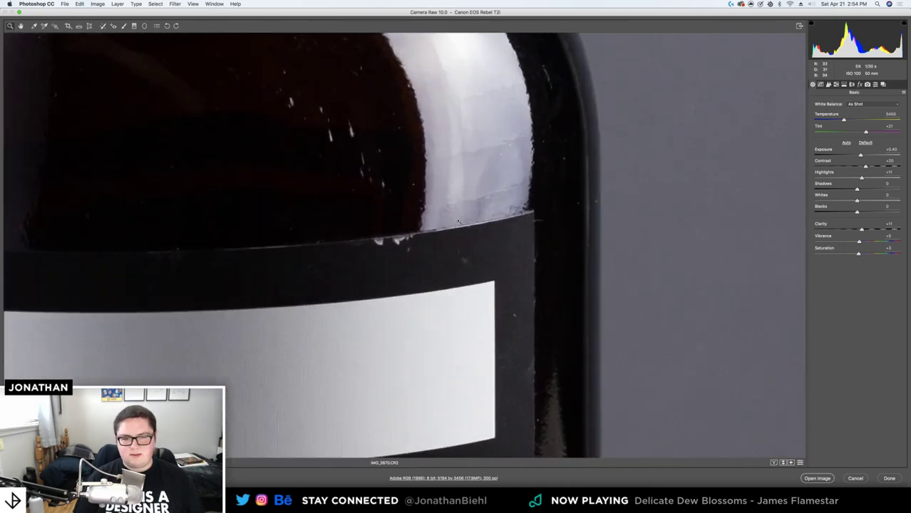
Inspect the back label's text, opening hours, map and edges for scratches, dust and wear, ending at its upper half
left_click_drag(363, 286, 545, 24)
left_click_drag(431, 205, 586, 41)
left_click_drag(476, 124, 551, 43)
left_click_drag(342, 391, 441, 142)
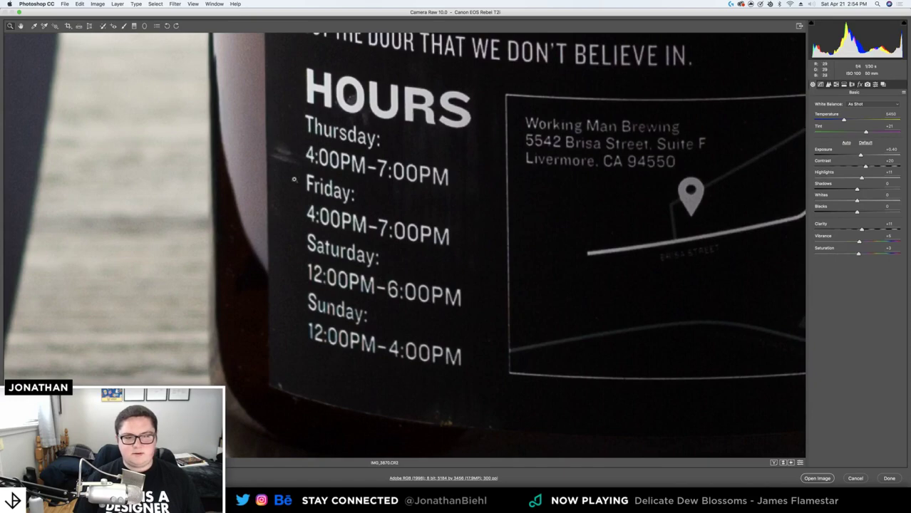
key("super+minus")
key("super+minus")
left_click_drag(593, 343, 325, 391)
left_click_drag(303, 257, 344, 364)
scroll(360, 321, "up", 5)
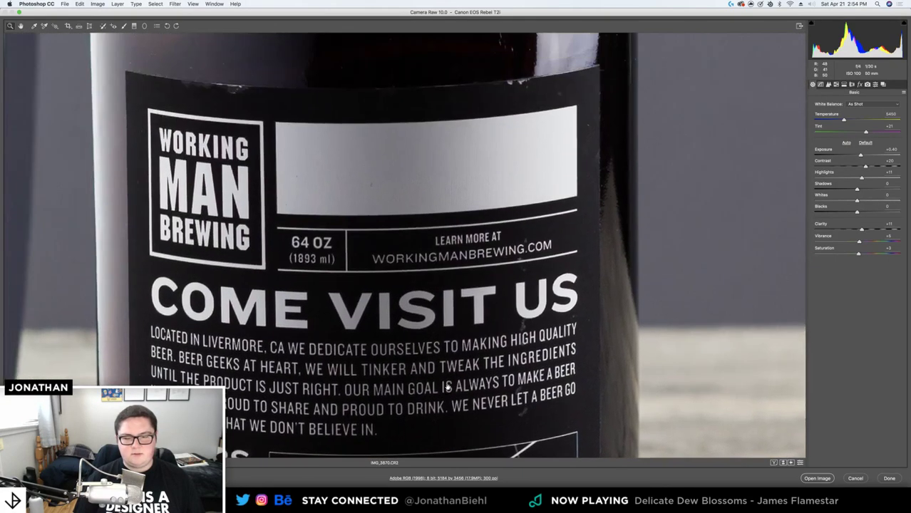
left_click(503, 369)
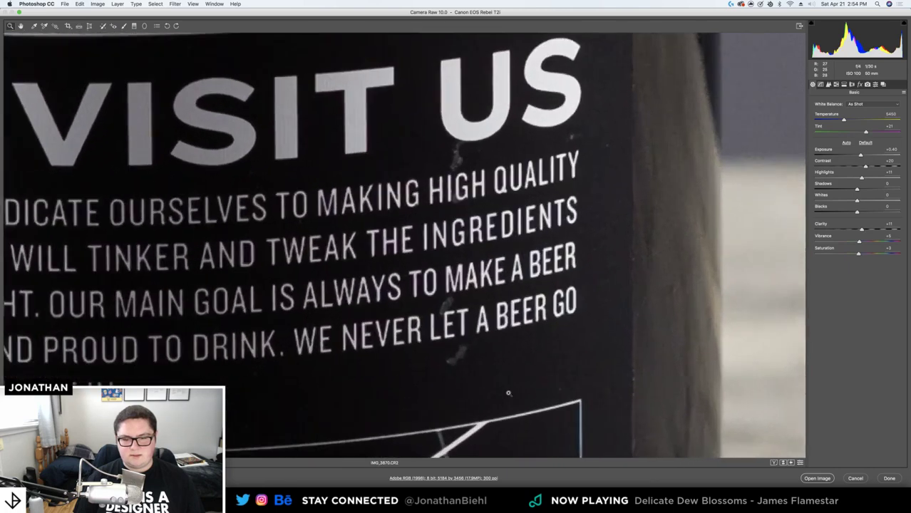
left_click_drag(467, 140, 451, 429)
left_click_drag(424, 236, 594, 285)
left_click_drag(380, 219, 482, 414)
left_click_drag(330, 333, 575, 350)
left_click_drag(311, 254, 271, 246)
key("super+0")
scroll(246, 244, "down", 5)
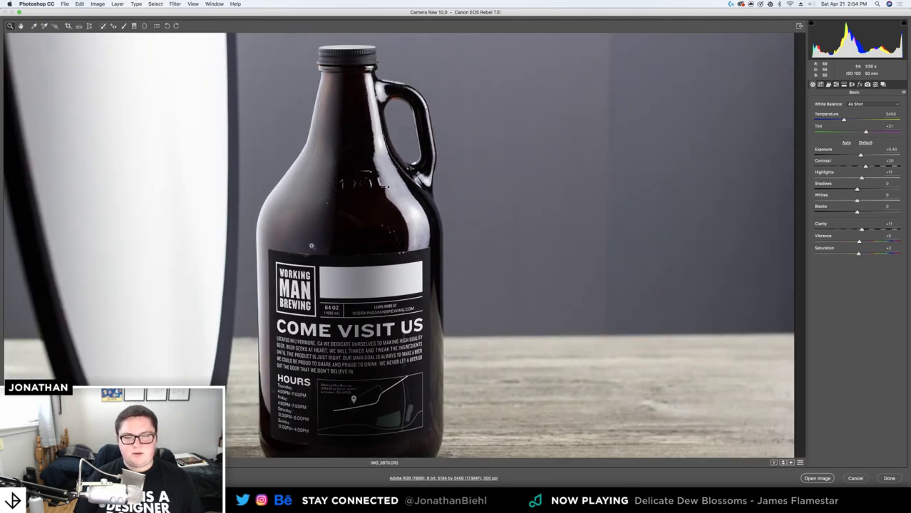
left_click(340, 245)
left_click_drag(341, 256, 289, 199)
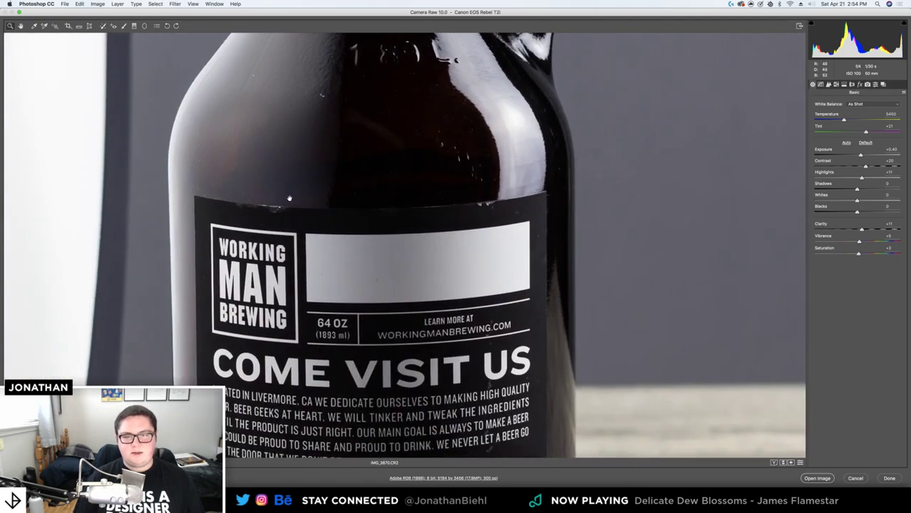
Open the developed IMG_3870.CR2 exposure in Photoshop and convert its locked background into a regular layer
key("super+minus")
left_click_drag(365, 273, 361, 212)
scroll(361, 212, "down", 3)
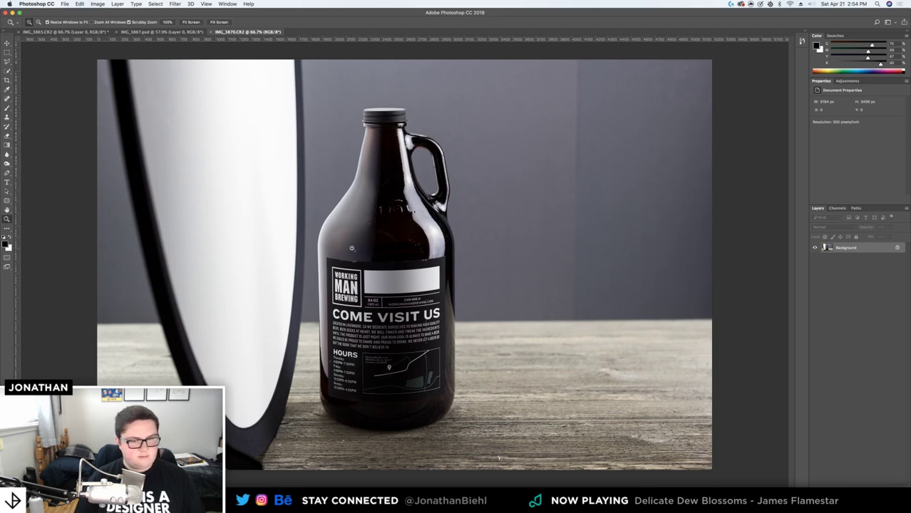
double_click(877, 251)
key("Return")
key("v")
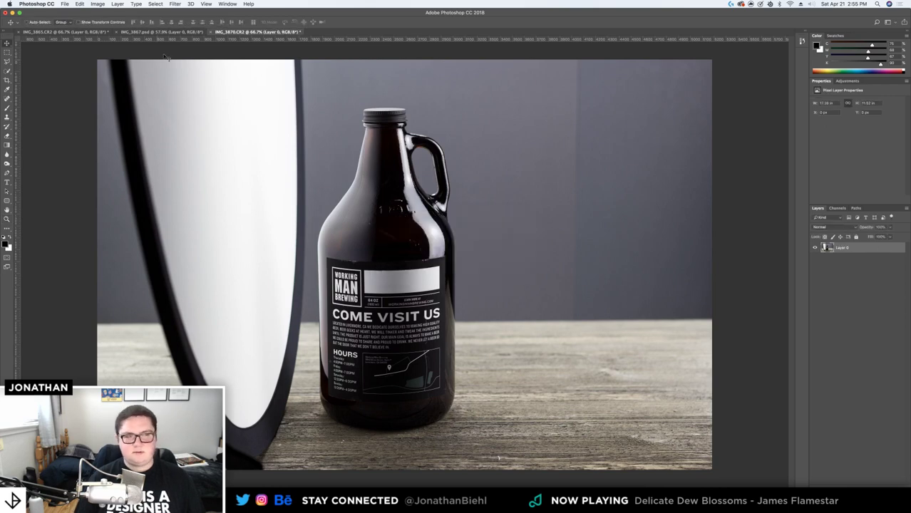
Copy the IMG_3870.CR2 photo into IMG_3867.psd as the upper layer and set its opacity to 50%
left_click_drag(245, 32, 238, 134)
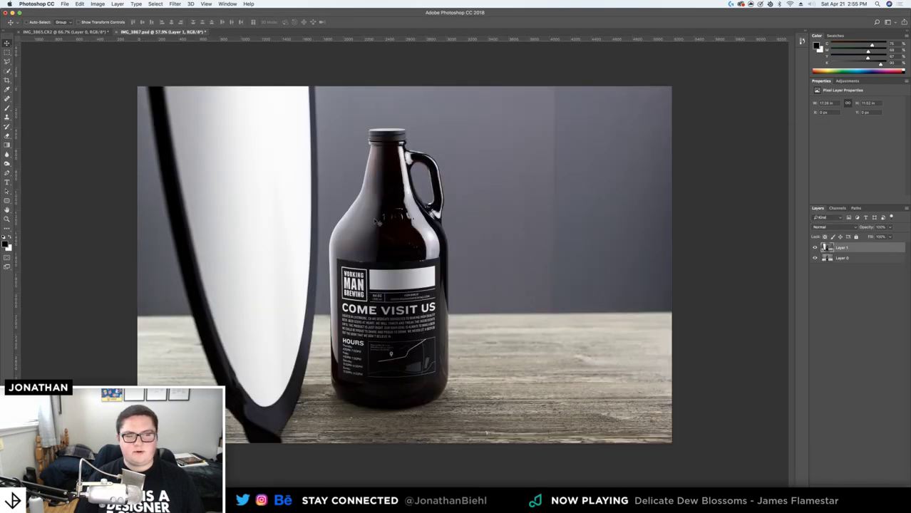
key("z")
left_click_drag(378, 224, 430, 224)
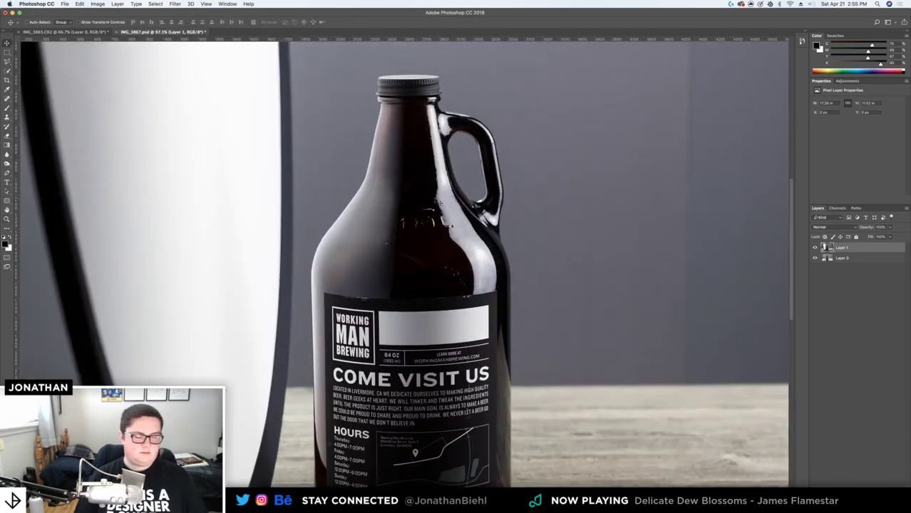
key("5")
Nudge the semi-transparent upper layer left and up until its label lettering lines up with the base photo's label
left_click_drag(401, 82, 456, 82)
scroll(446, 320, "down", 10)
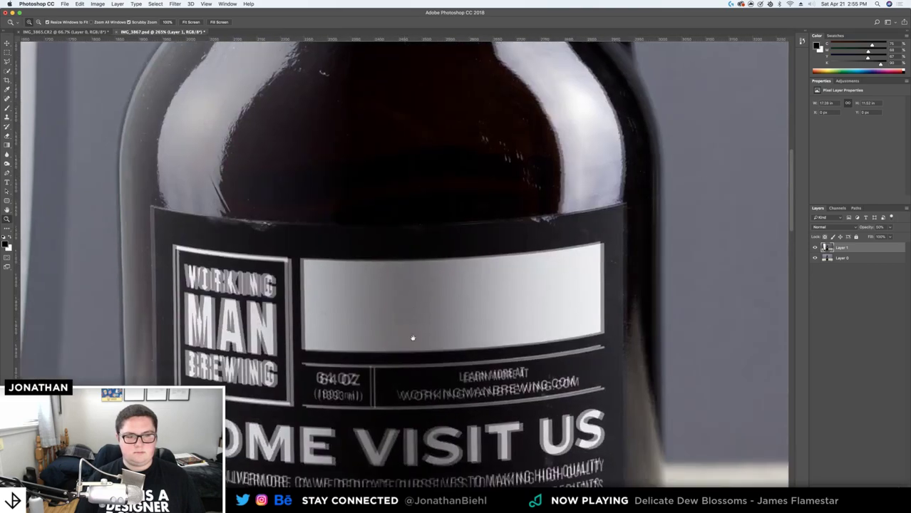
left_click_drag(260, 155, 274, 155)
key("v")
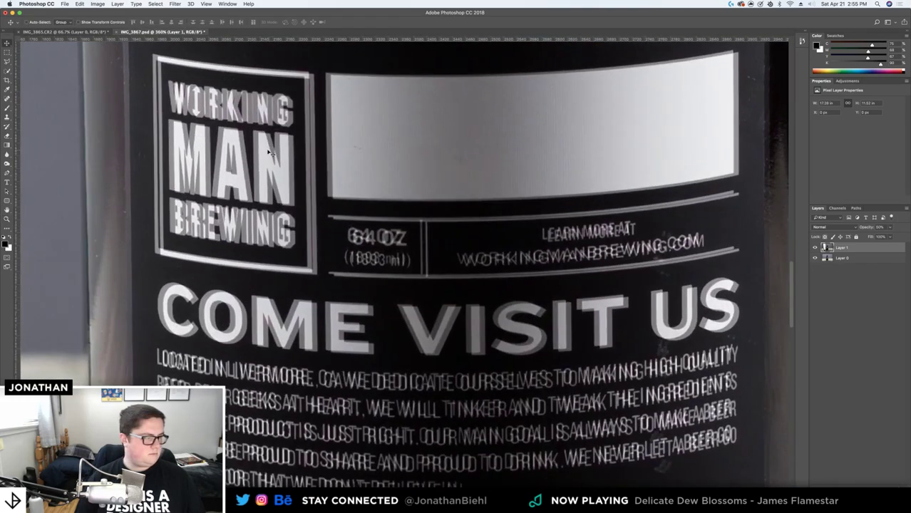
key("shift+Right")
key("shift+Left")
key("shift+Left")
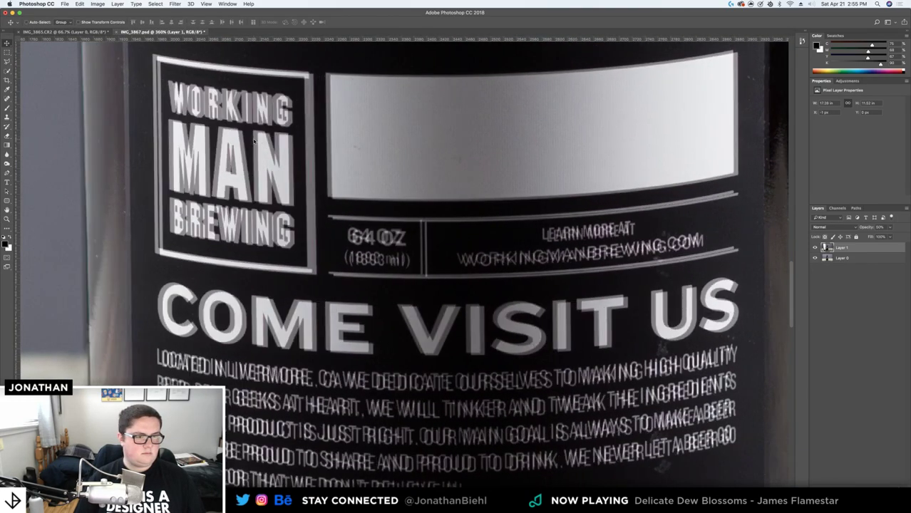
key("Right")
key("Right")
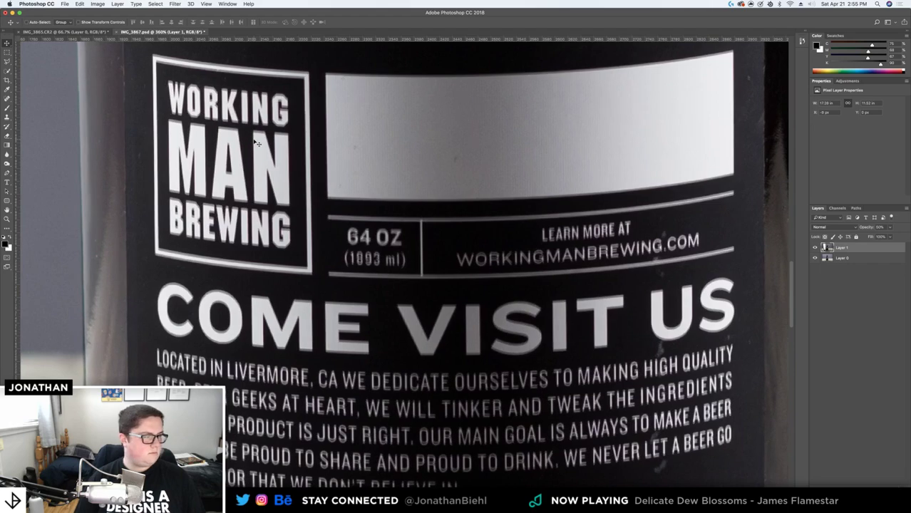
key("Up")
key("Up")
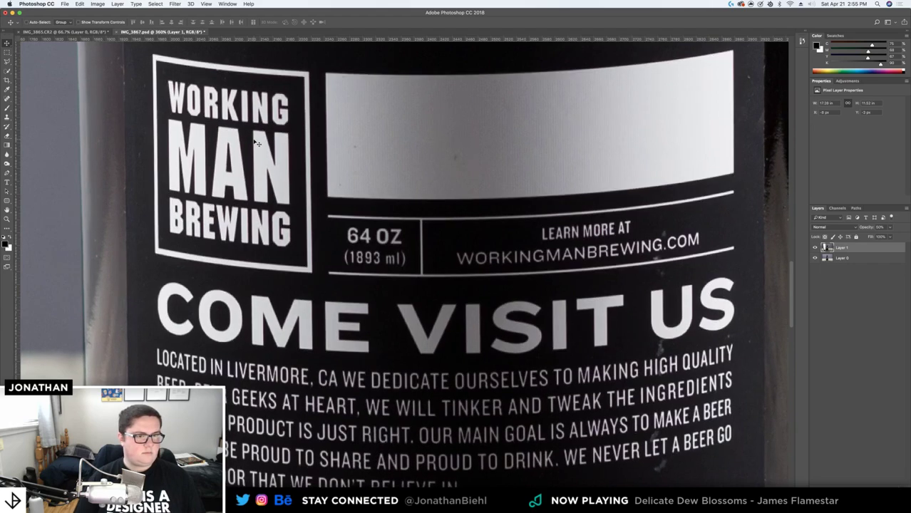
key("z")
left_click_drag(189, 107, 232, 173)
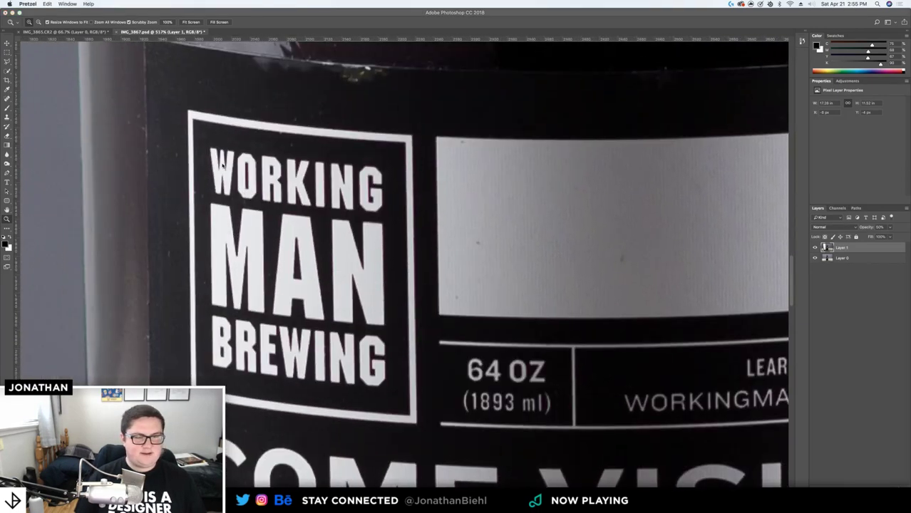
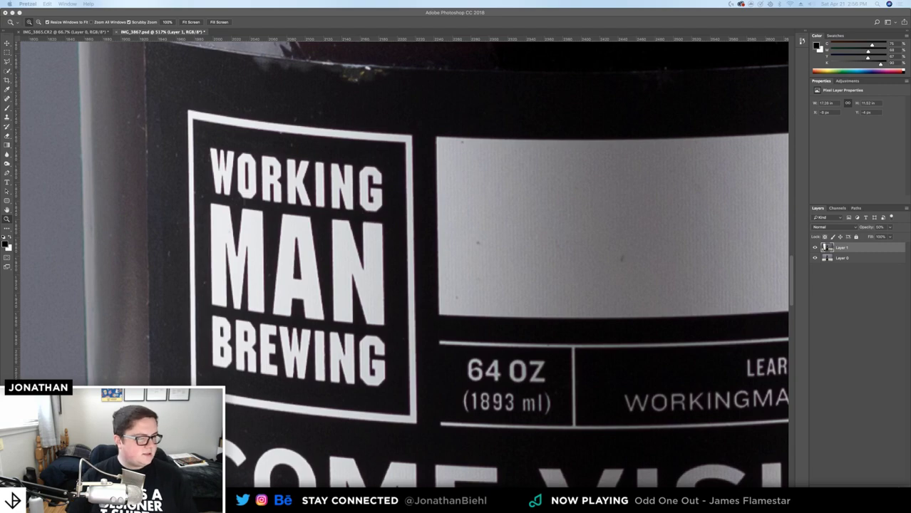
Check the alignment over the whole back label by toggling the upper layer's visibility
left_click(298, 219)
left_click_drag(298, 218, 214, 211)
left_click_drag(277, 165, 303, 178)
left_click_drag(457, 439, 357, 223)
left_click(816, 248)
left_click(816, 248)
left_click(815, 248)
left_click(815, 249)
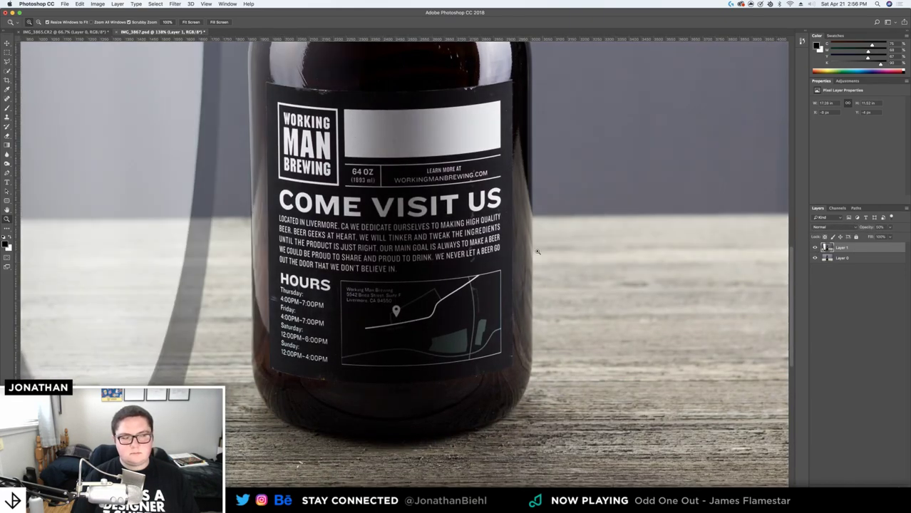
Save IMG_3867.psd and close the floating IMG_3870.CR2 document without saving its changes
left_click_drag(514, 245, 478, 241)
key("v")
key("super+s")
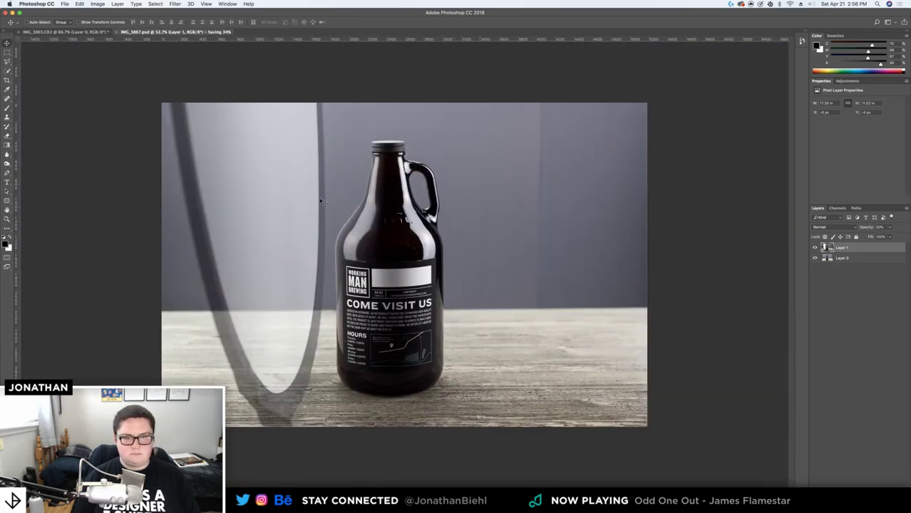
left_click(5, 209)
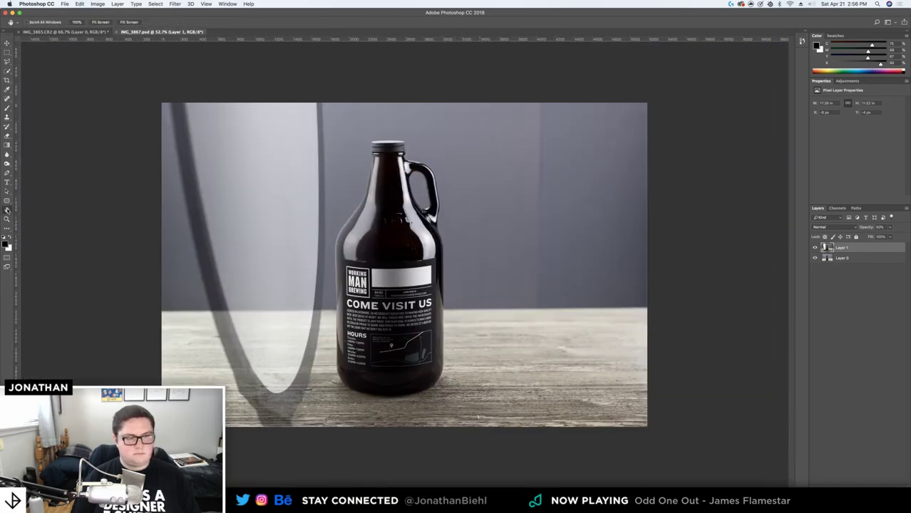
double_click(6, 210)
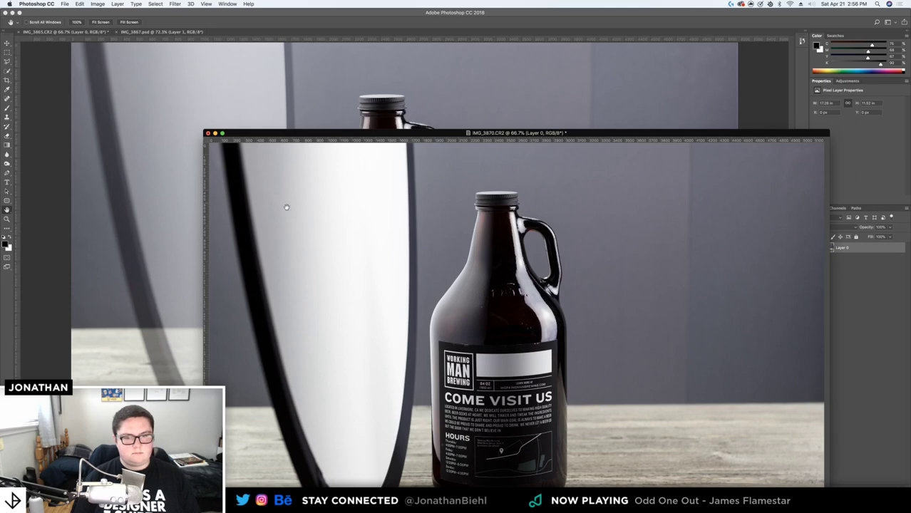
left_click(208, 133)
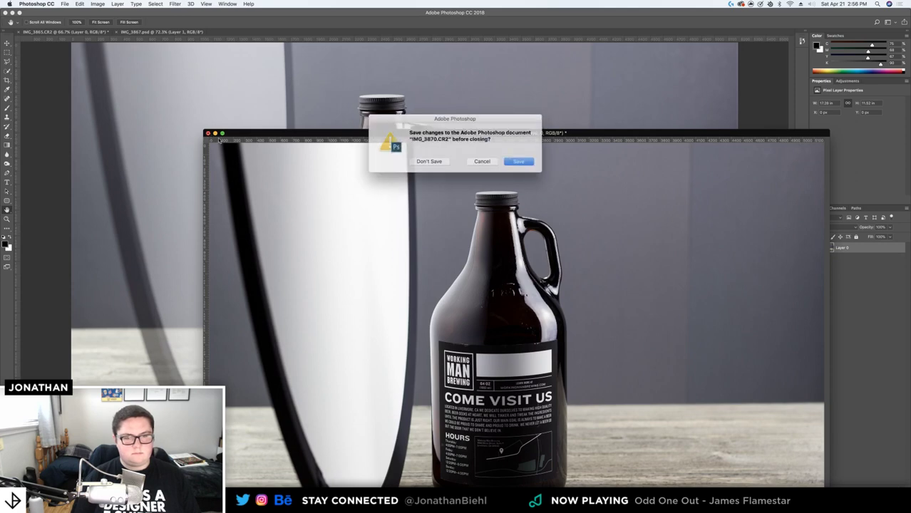
left_click(413, 161)
key("v")
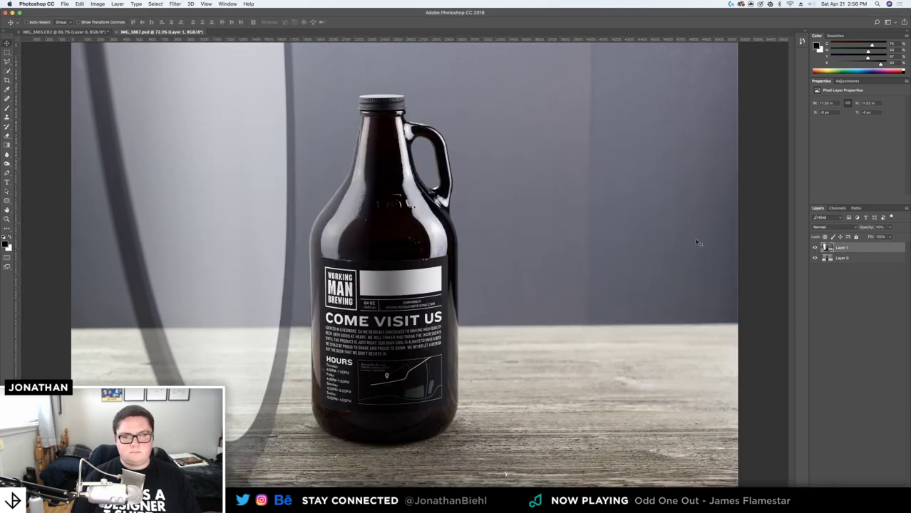
Restore the upper layer's opacity to 100% and check the growler's glass and label
key("0")
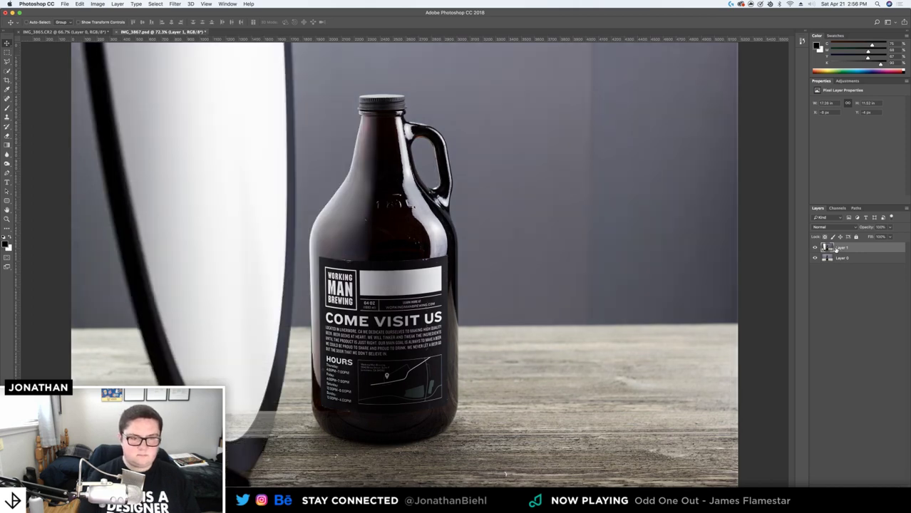
key("z")
left_click_drag(551, 201, 572, 197)
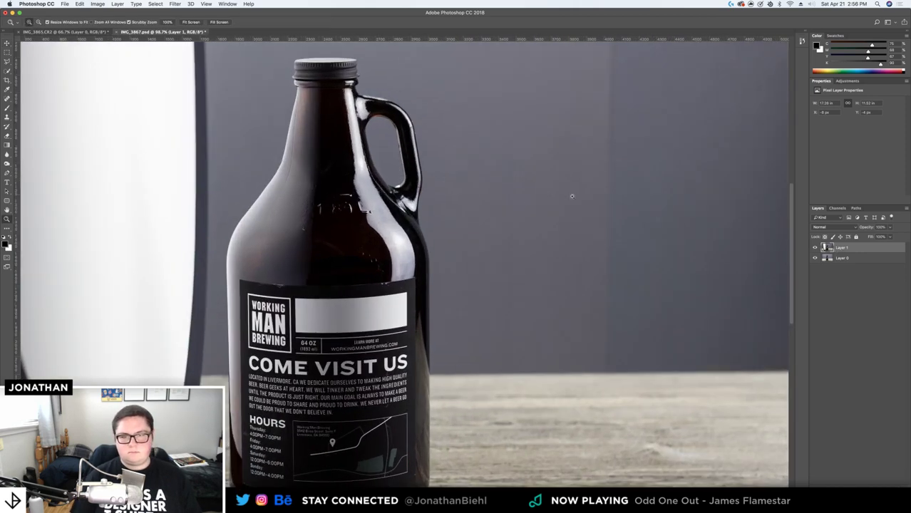
left_click_drag(354, 166, 366, 151)
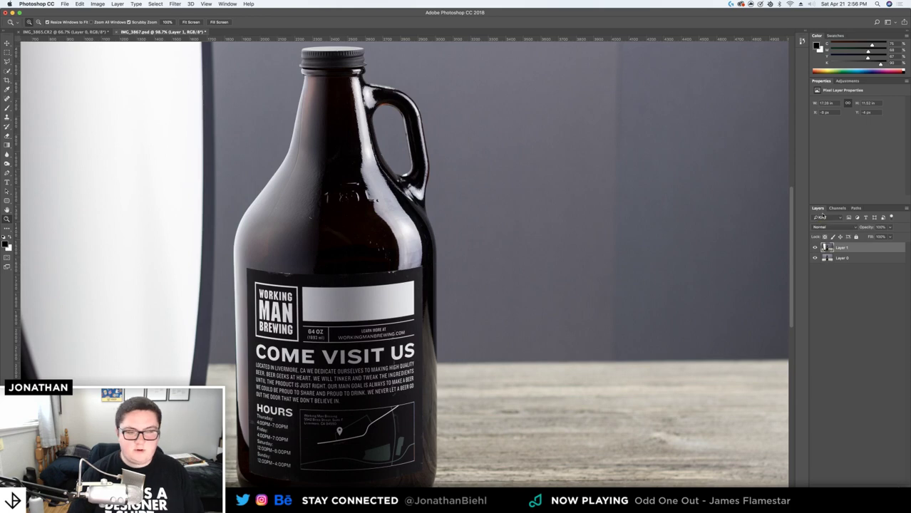
Start a Pen tool path at the cap's top center, tracing its left edge to the notch below the ridges
left_click_drag(316, 86, 510, 262)
key("v")
key("p")
left_click(416, 100)
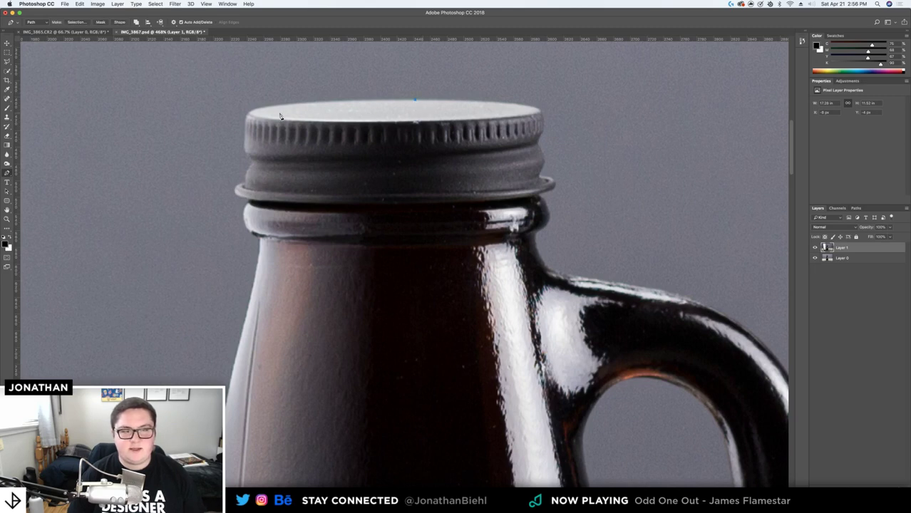
left_click_drag(251, 112, 246, 159)
left_click(251, 112, "alt")
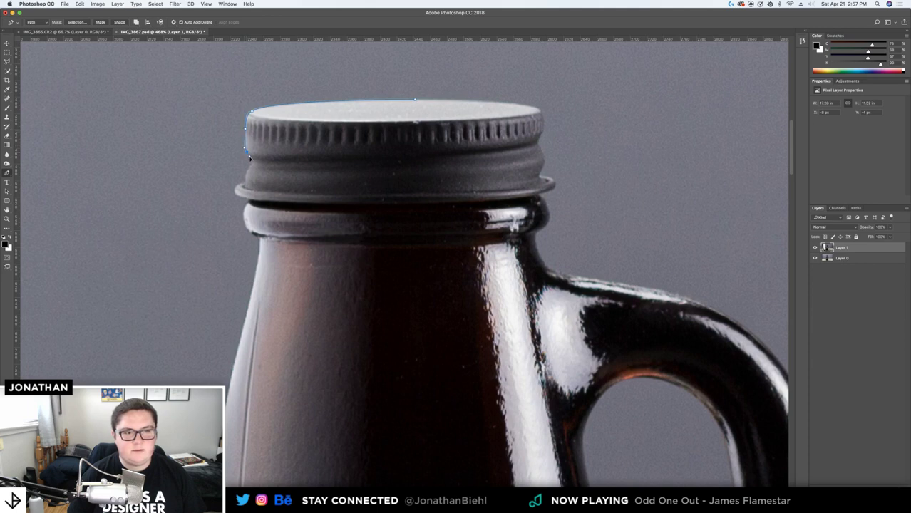
left_click_drag(249, 169, 247, 173)
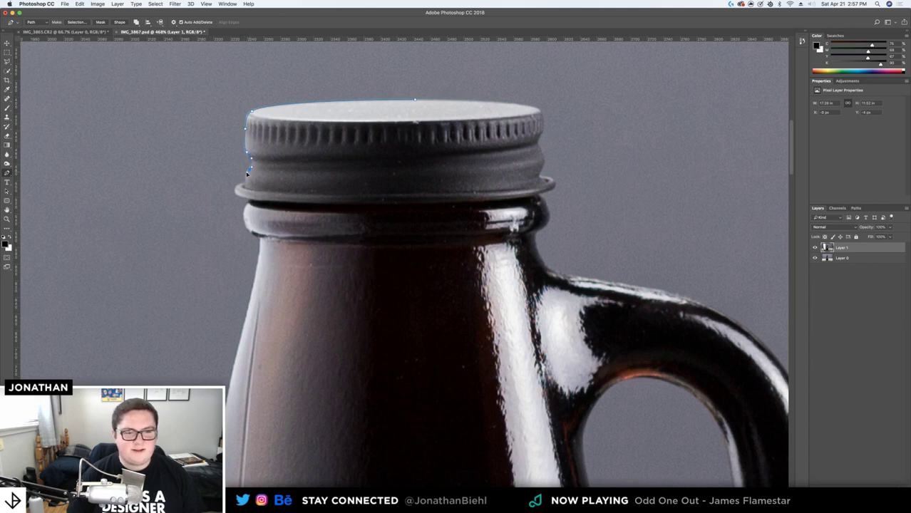
key("super+z")
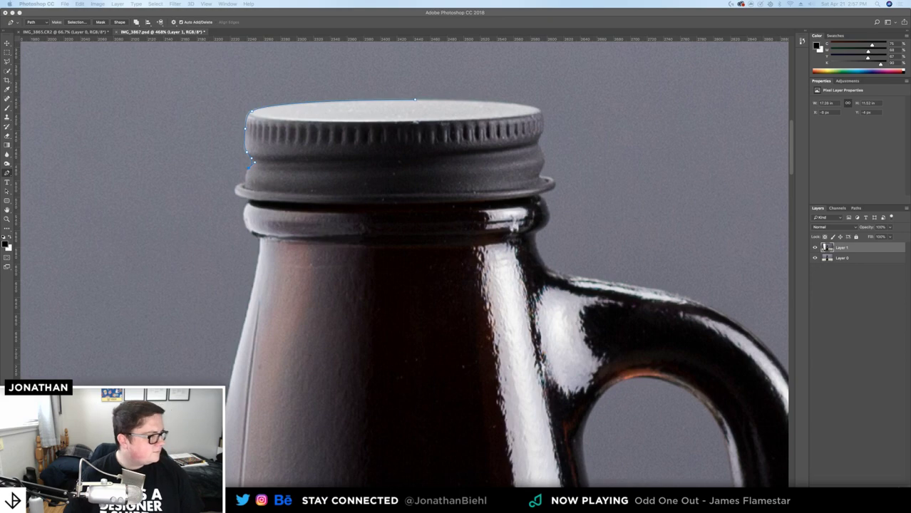
Switch to Chrome, look through the Imgur gallery "Signatures from the past", and close it
left_click_drag(0, 207, 462, 17)
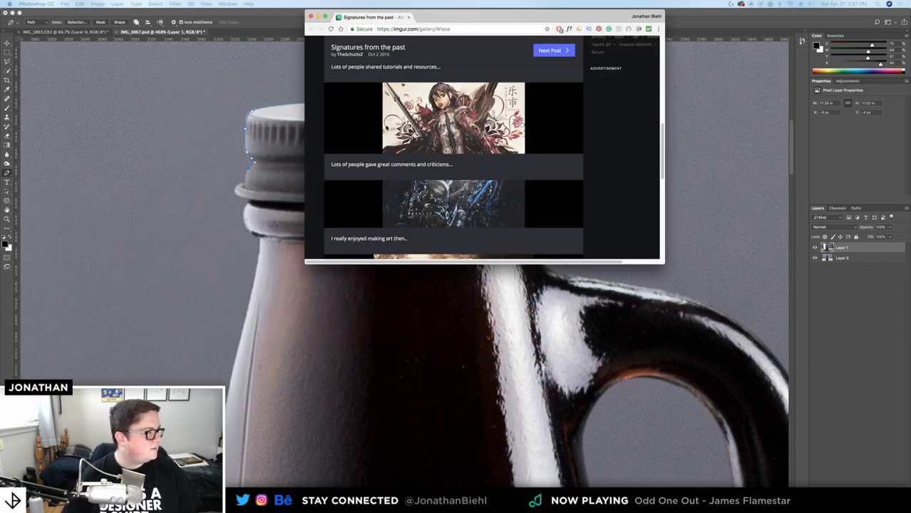
key("super+Tab")
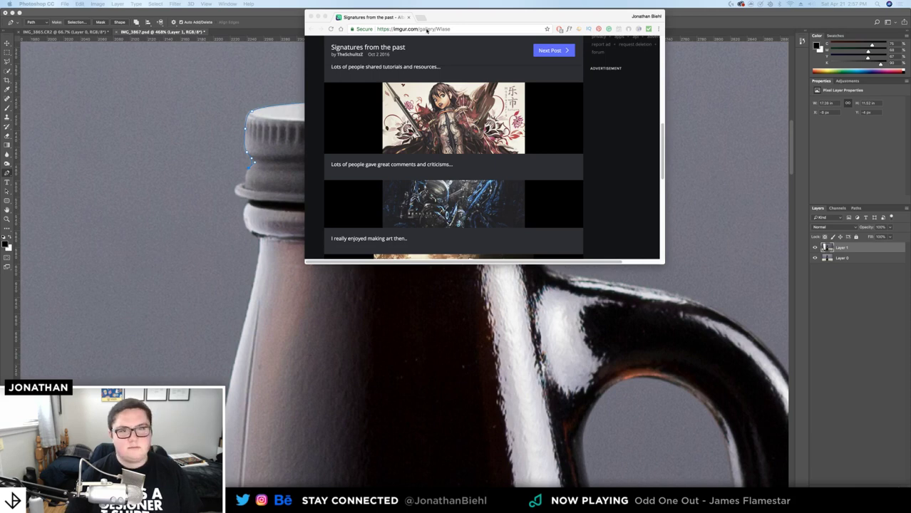
double_click(456, 17)
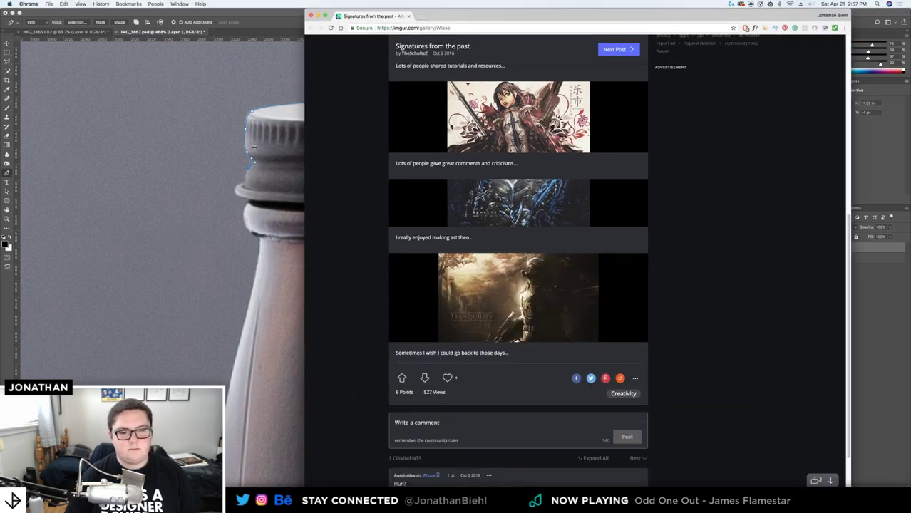
left_click_drag(305, 109, 85, 109)
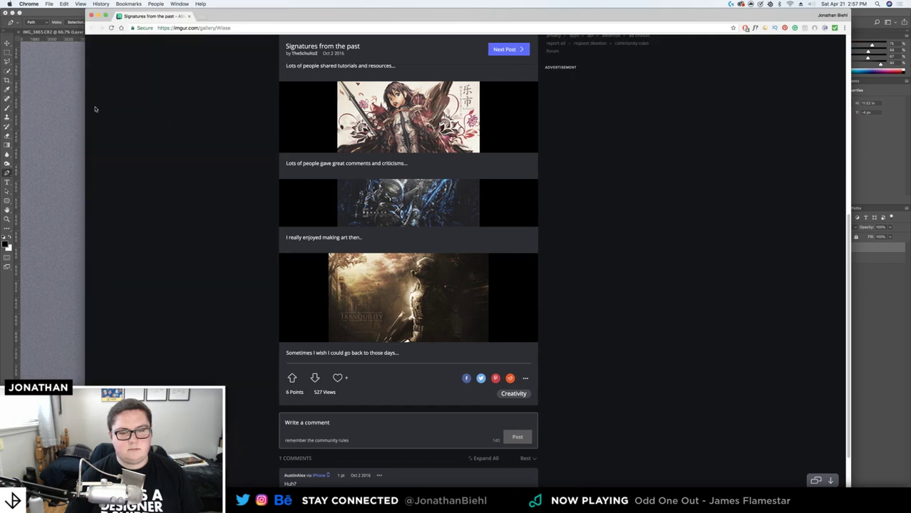
scroll(464, 157, "up", 10)
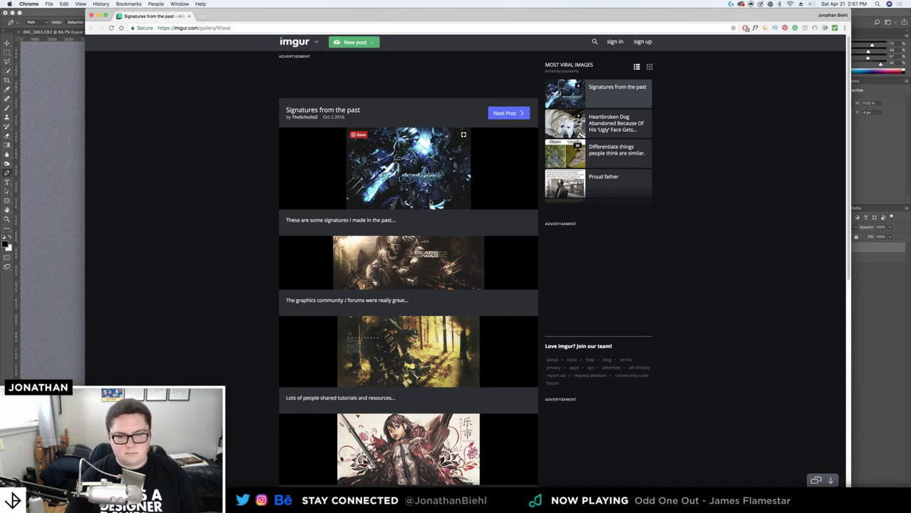
scroll(428, 204, "down", 3)
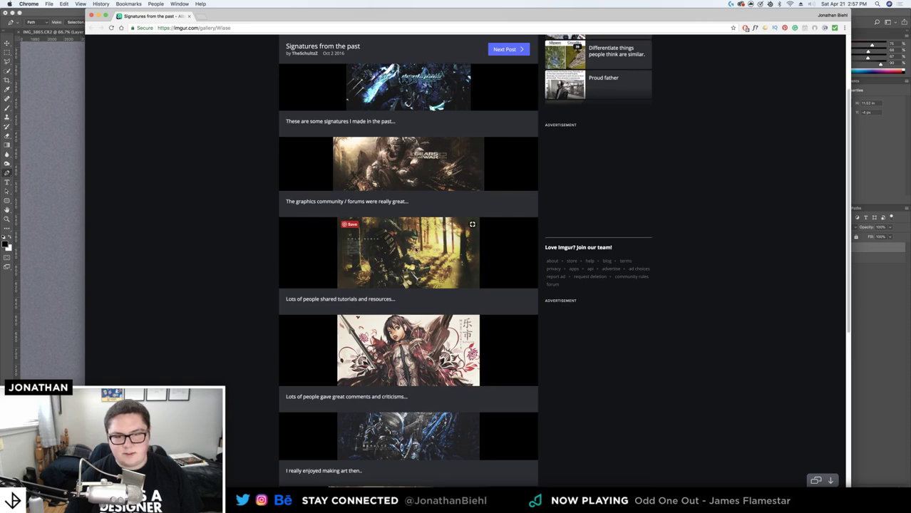
scroll(410, 235, "down", 2)
scroll(413, 227, "down", 6)
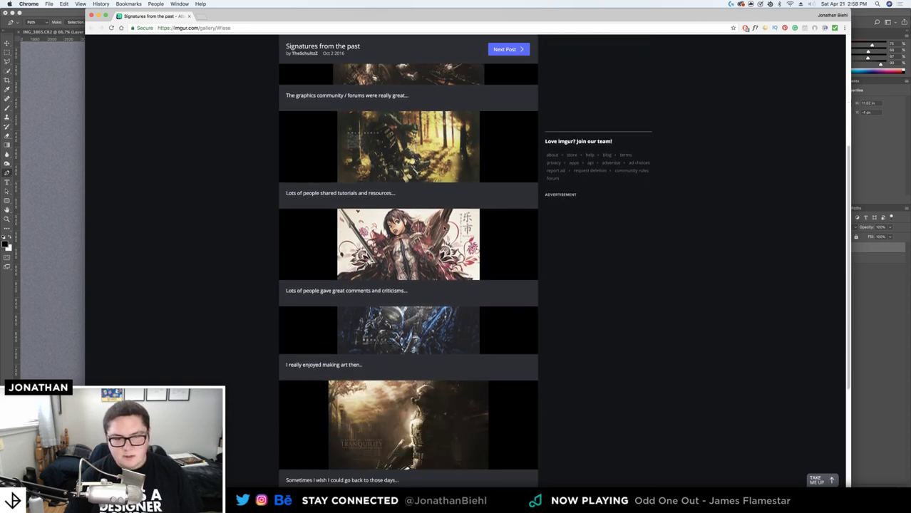
left_click(189, 16)
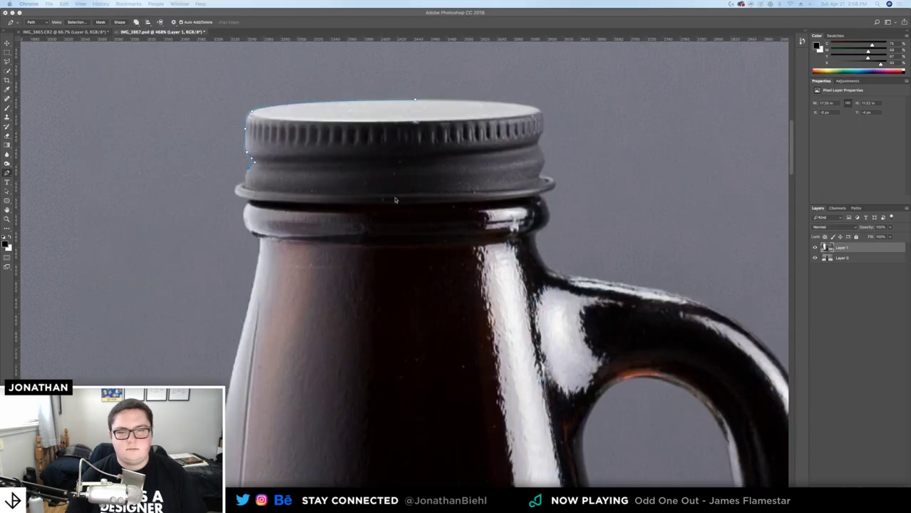
left_click(246, 186)
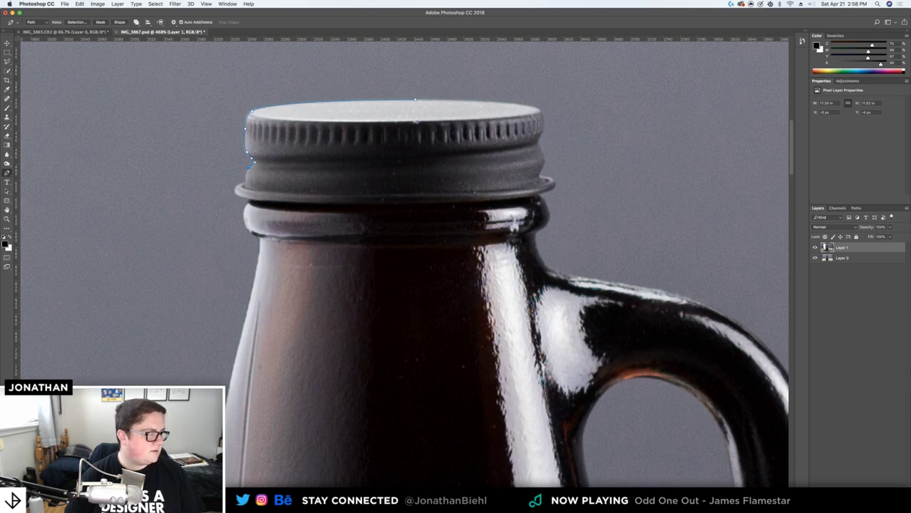
left_click_drag(0, 214, 509, 55)
double_click(475, 54)
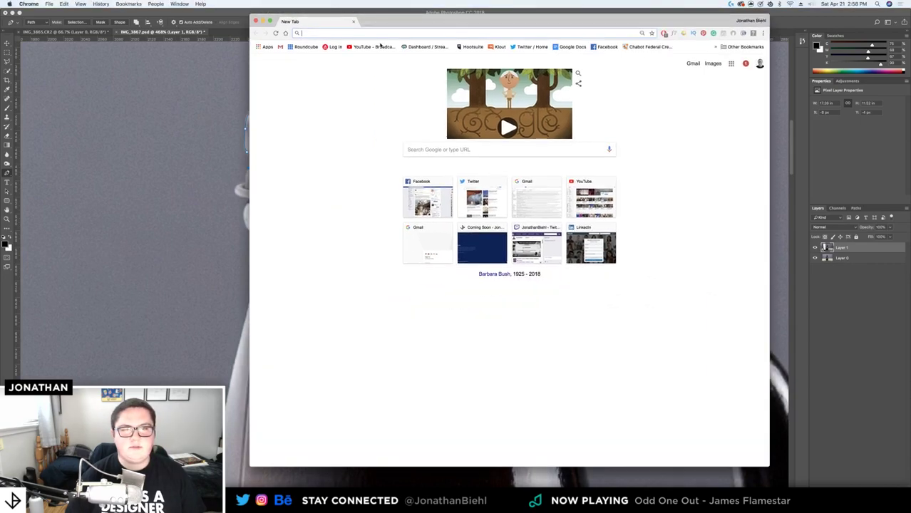
key("super+Tab")
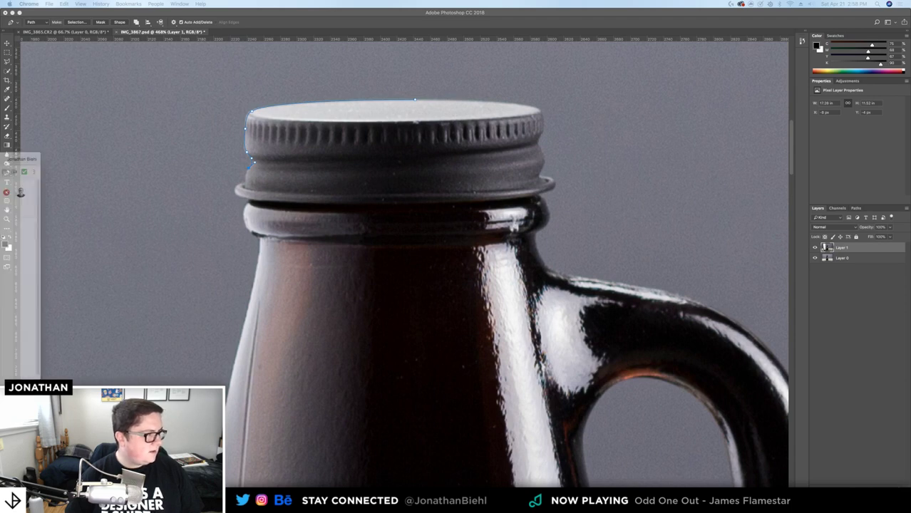
Bring the Chrome window with the RiiZu Designs portfolio into view, open its YouTube Layouts project, and enlarge the window across the screen
left_click_drag(0, 152, 332, 31)
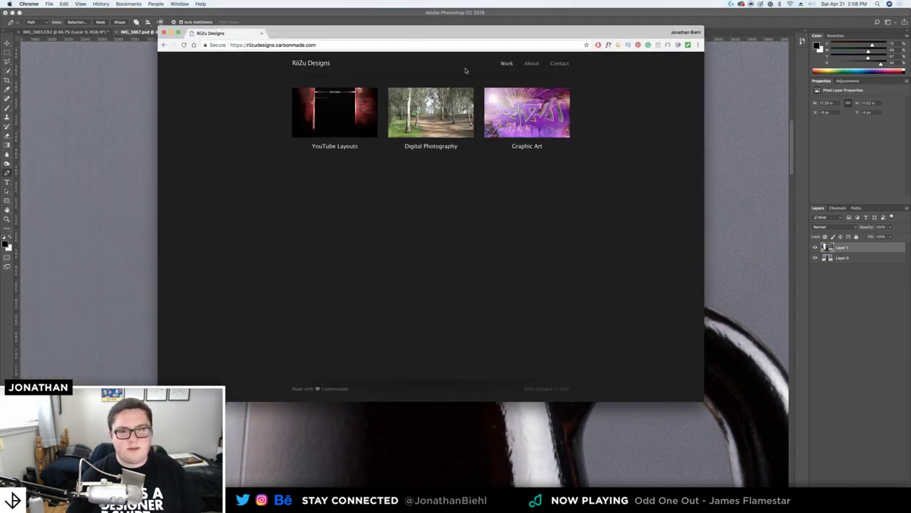
left_click(344, 112)
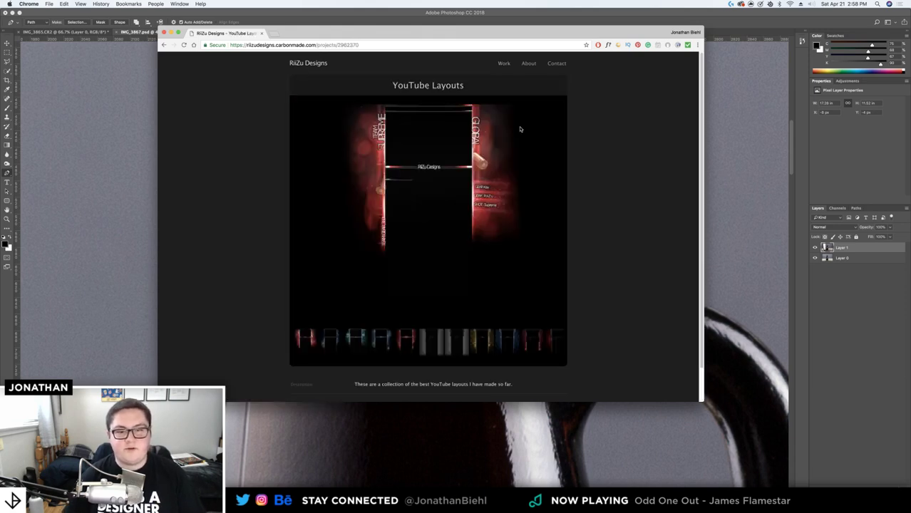
left_click(325, 338)
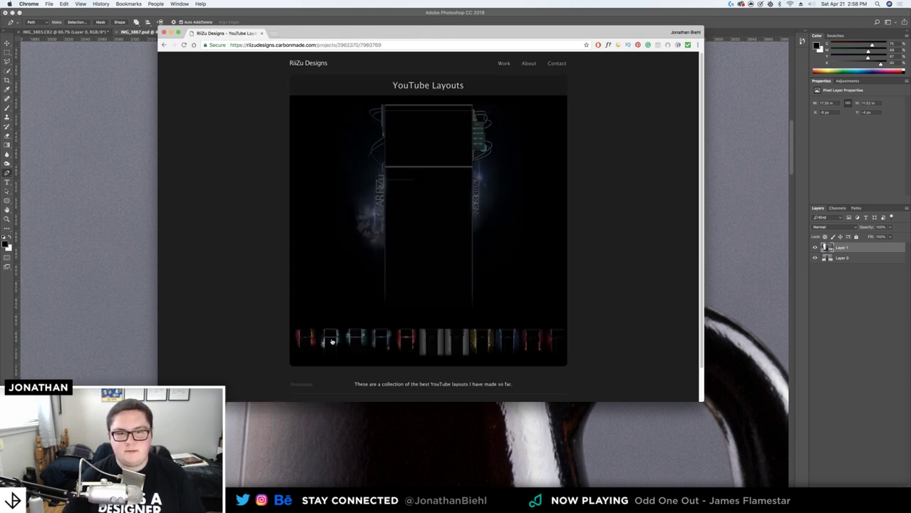
left_click_drag(706, 205, 910, 205)
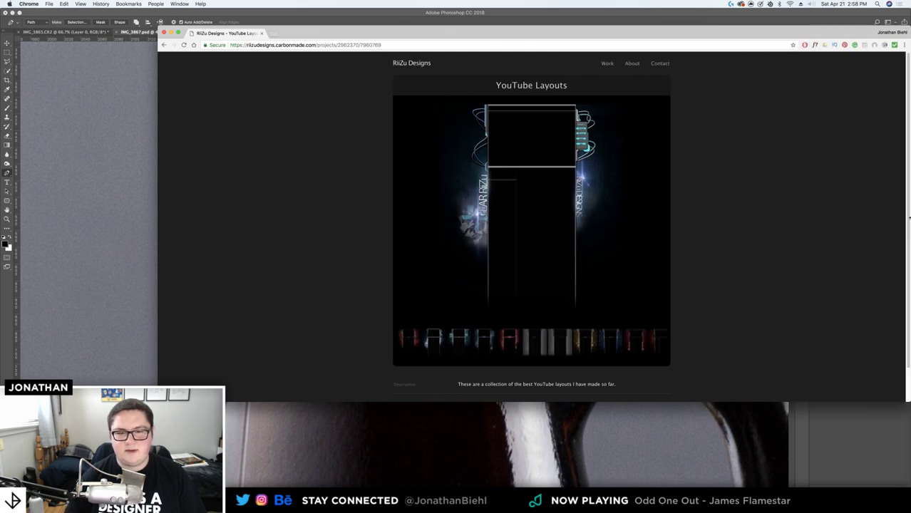
left_click_drag(159, 401, 1, 488)
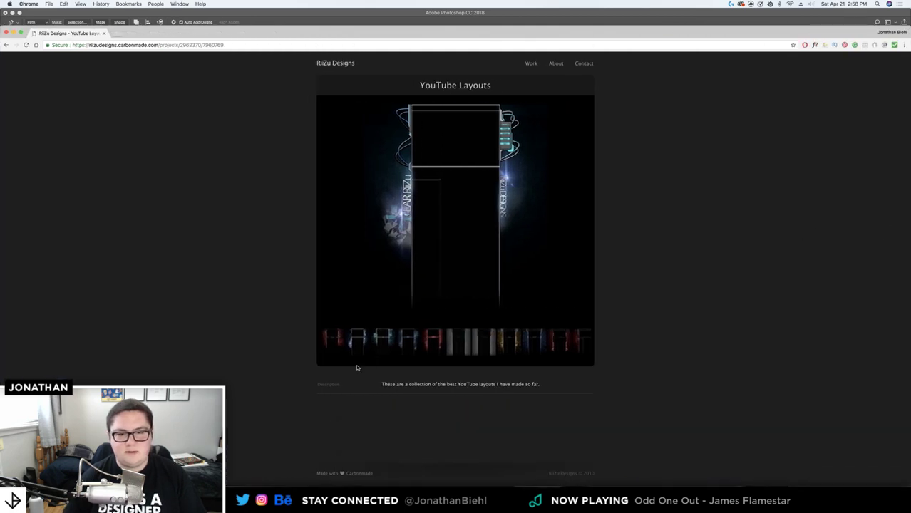
Look through the layout designs in the YouTube Layouts gallery, ending back on the first red Team Supreme layout
left_click(392, 349)
left_click(428, 345)
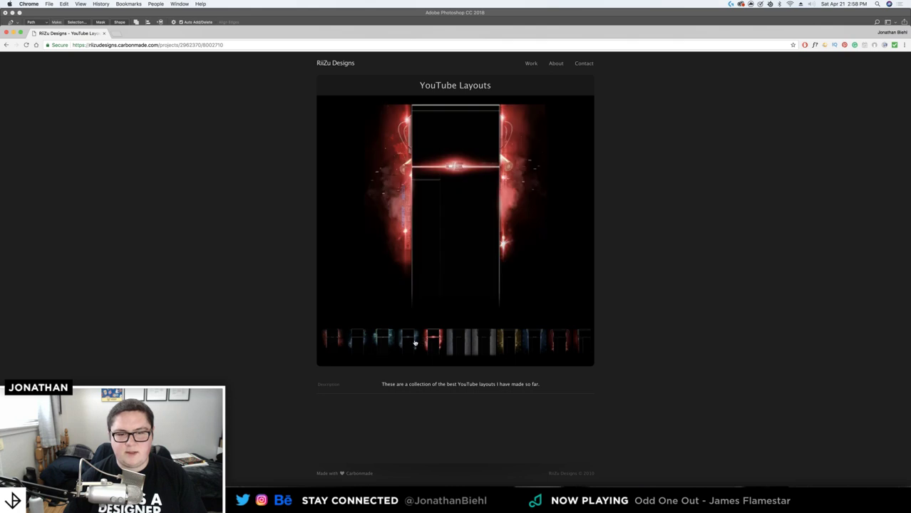
left_click(455, 343)
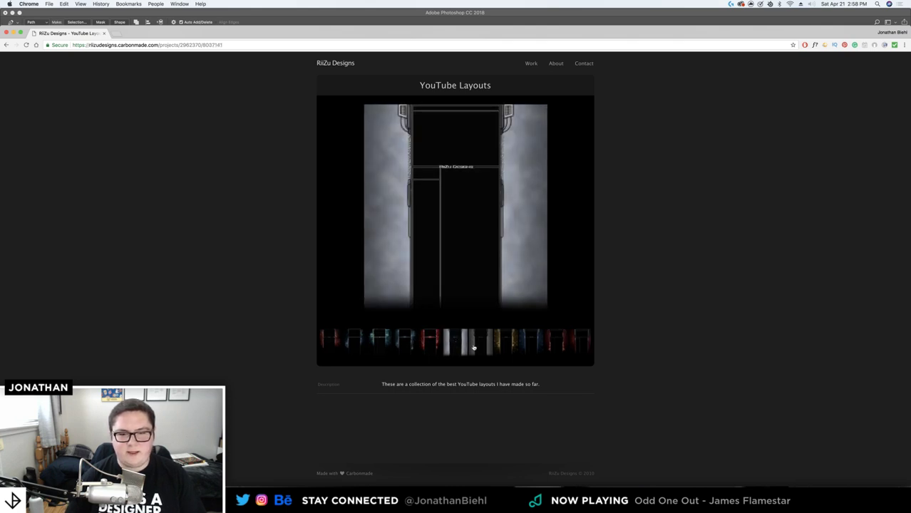
left_click(499, 346)
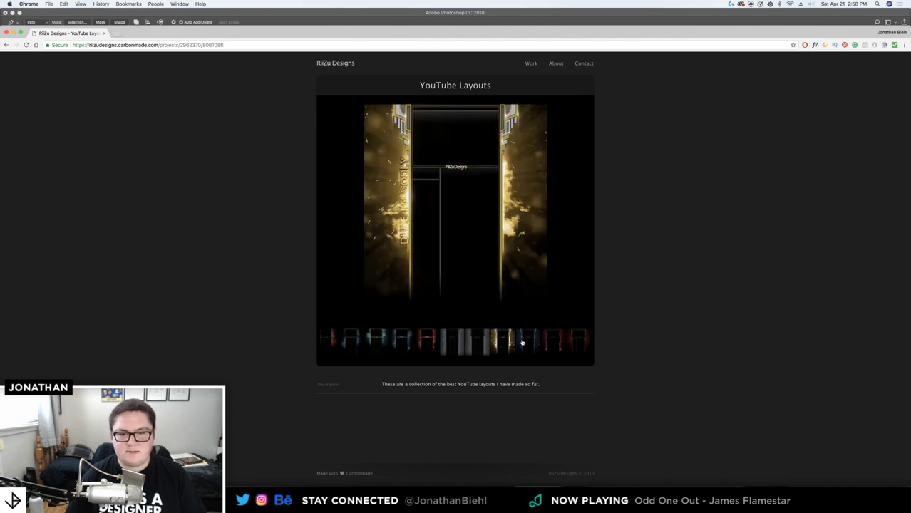
left_click(521, 343)
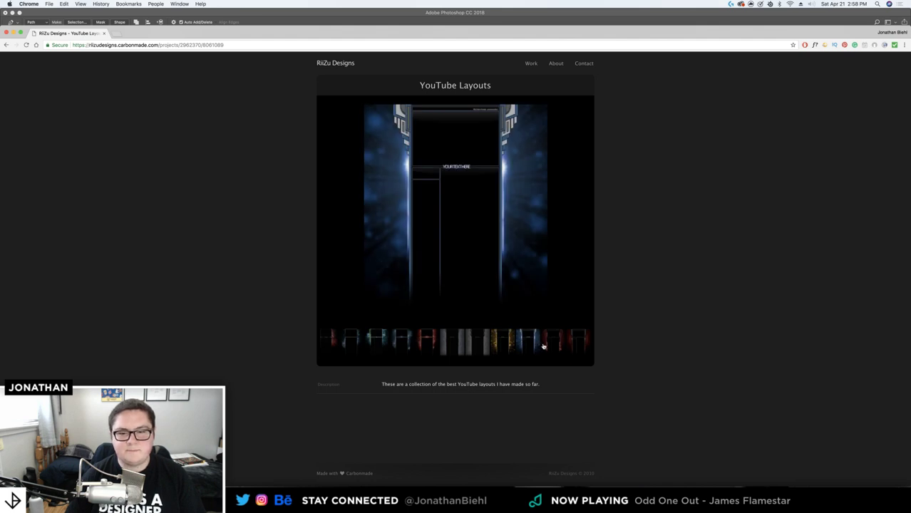
left_click(552, 343)
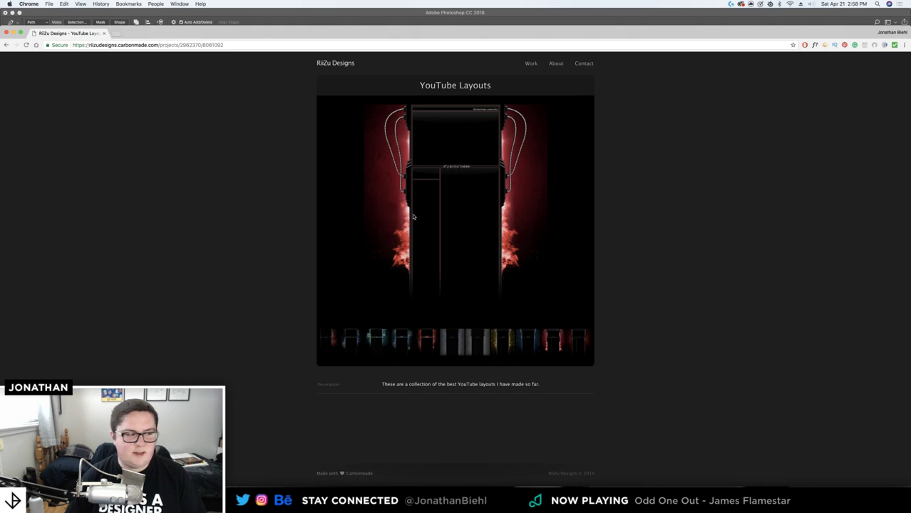
left_click(581, 344)
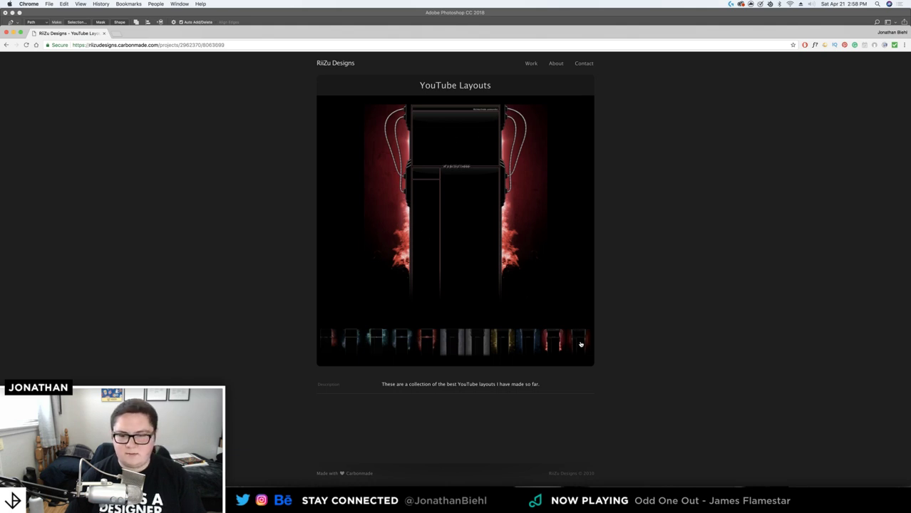
left_click(377, 337)
left_click(339, 341)
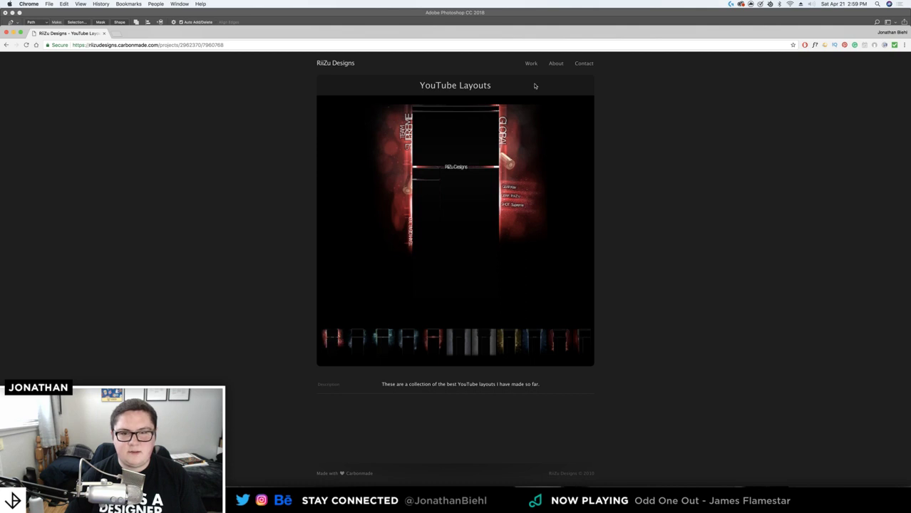
Check the About page of the RiiZu Designs portfolio and open the Graphic Art project from its work overview
left_click(556, 63)
left_click(531, 63)
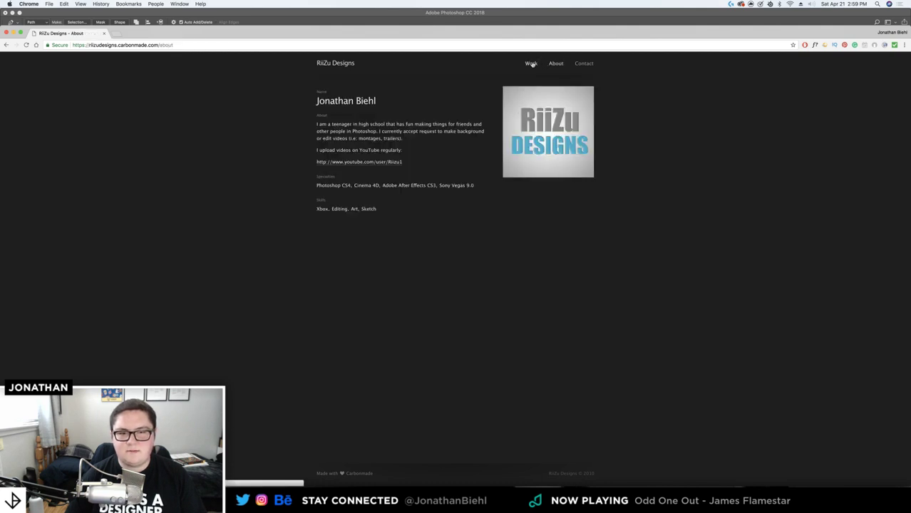
left_click(563, 114)
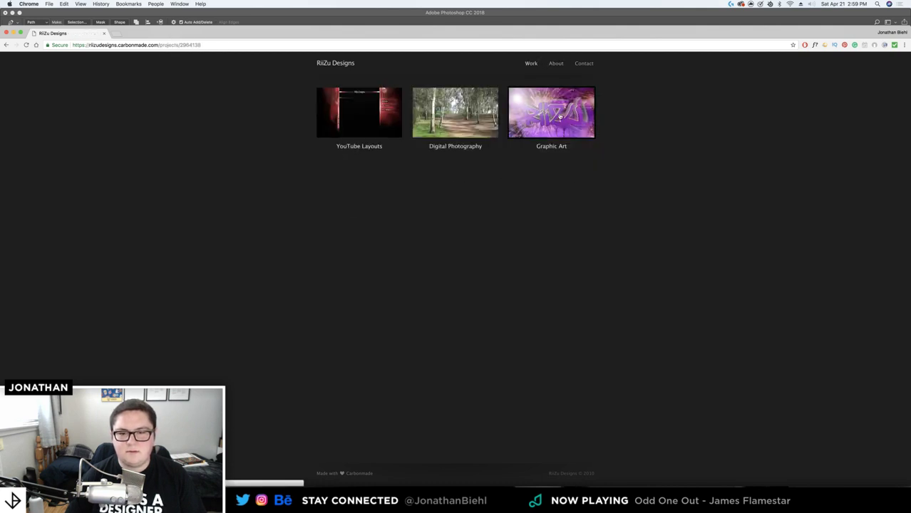
View the Graphic Art pieces, including the Team Gear, ProGFX Team, RiiZu and RiiZu Designs artworks
left_click(460, 330)
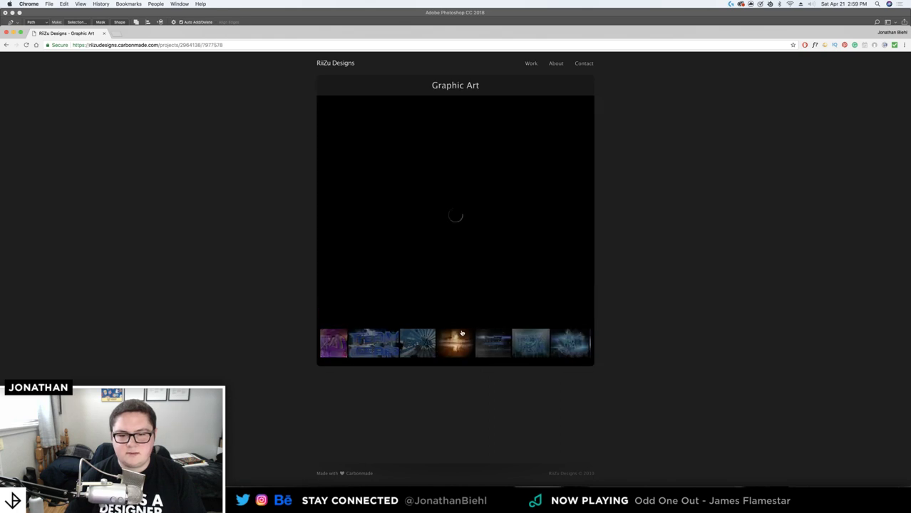
left_click(366, 357)
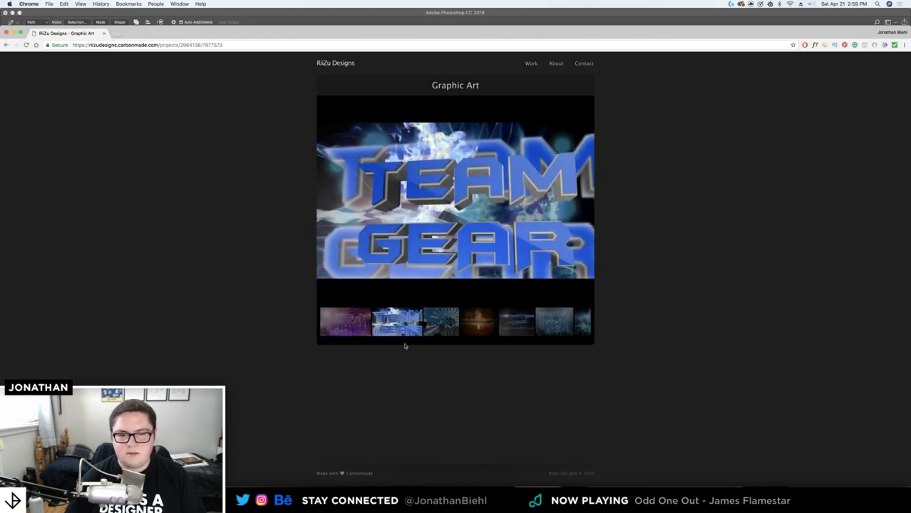
left_click(563, 333)
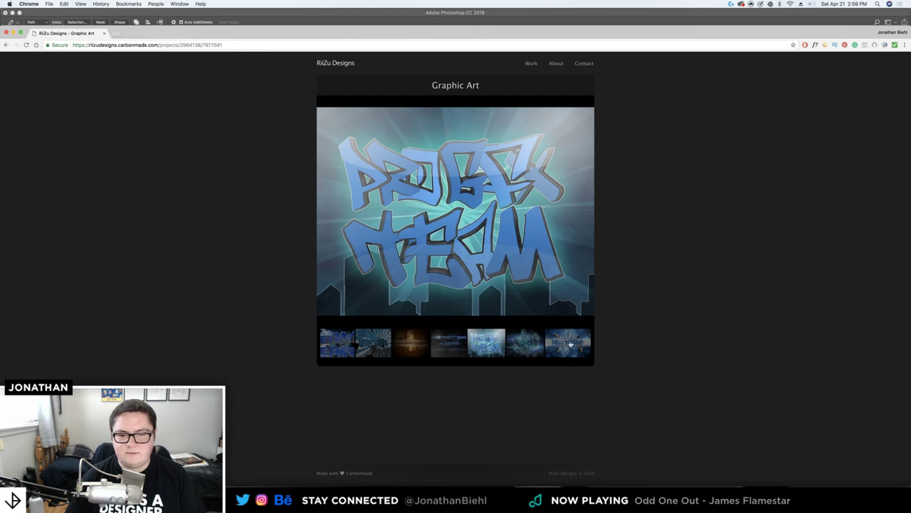
left_click(570, 345)
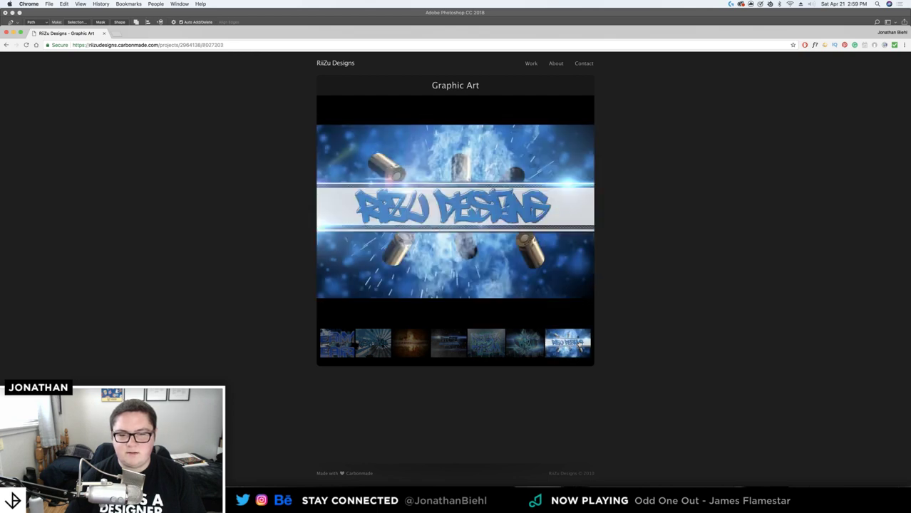
left_click(523, 351)
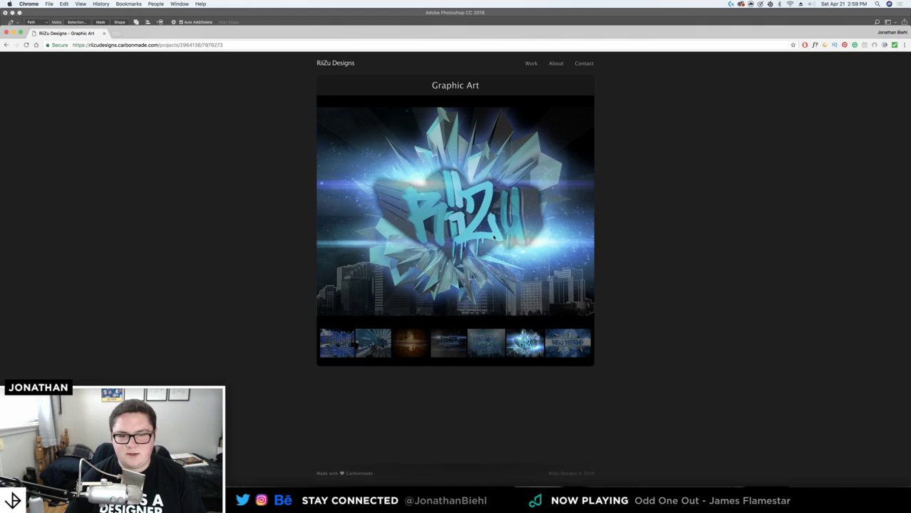
left_click(577, 346)
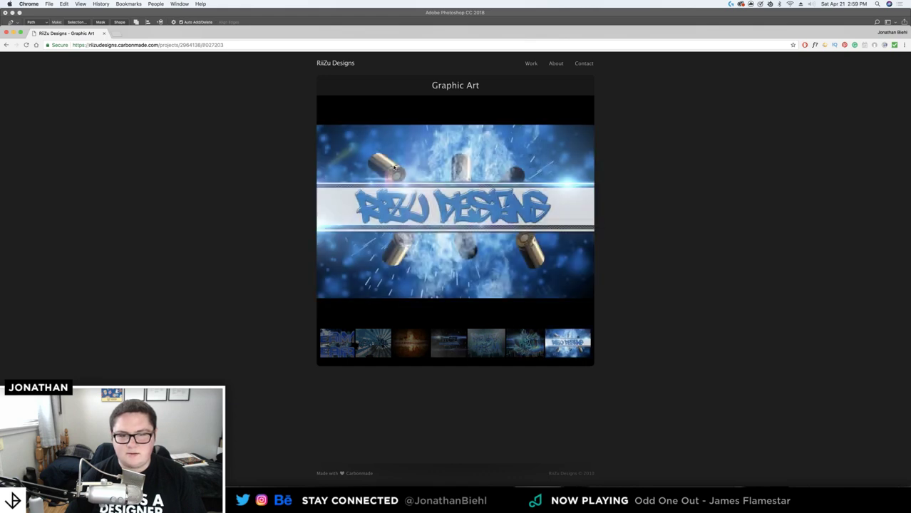
Look through the earlier Graphic Art pieces back to the first one, the purple RiiZu artwork with sparks
left_click(493, 340)
left_click(410, 343)
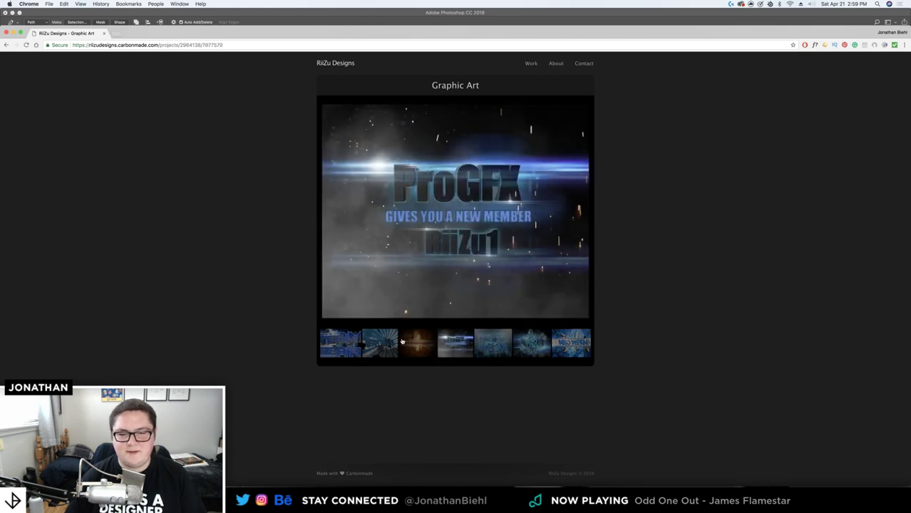
left_click(411, 342)
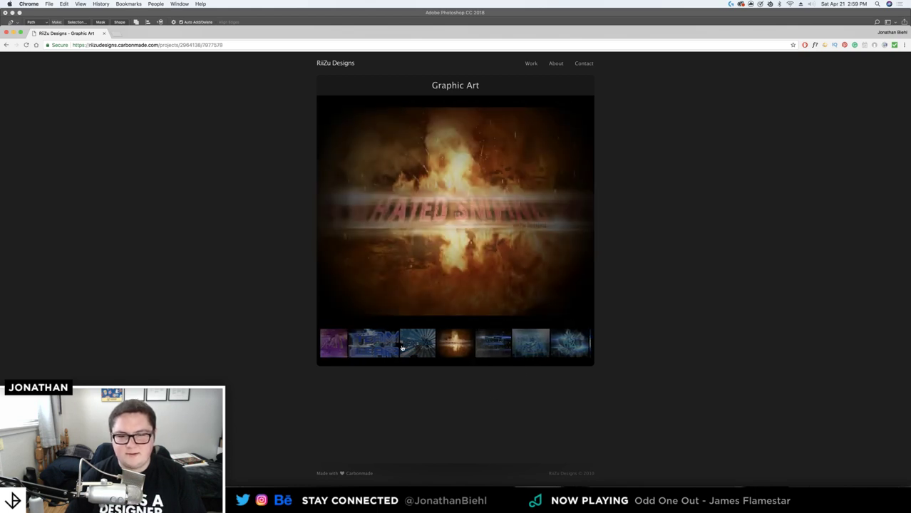
left_click(402, 347)
left_click(385, 350)
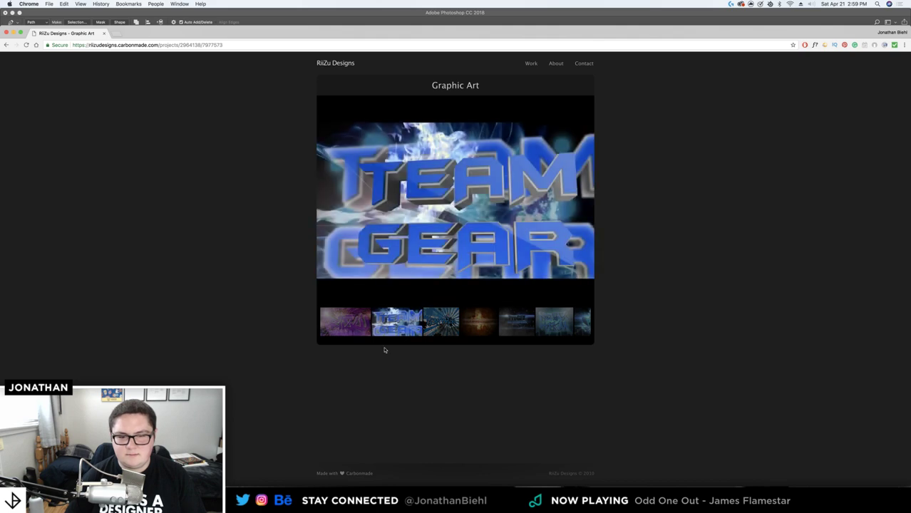
left_click(362, 335)
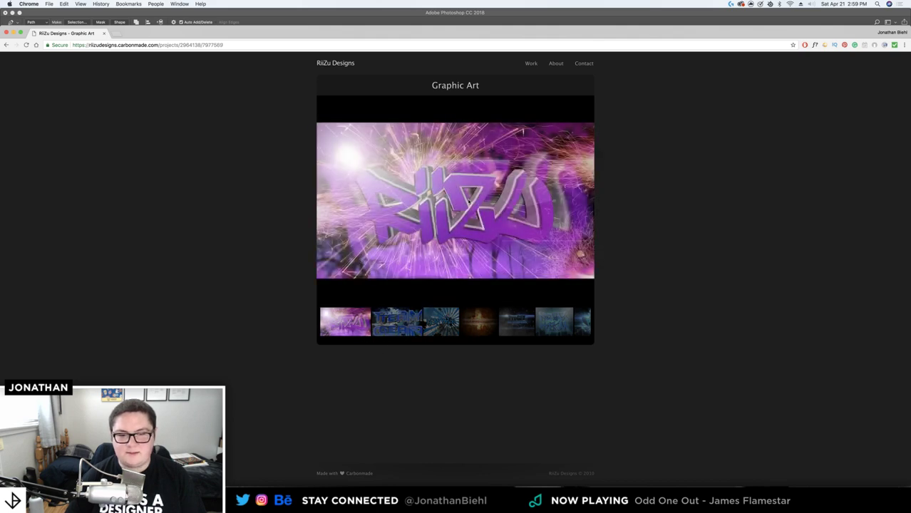
left_click(702, 246)
left_click(702, 246)
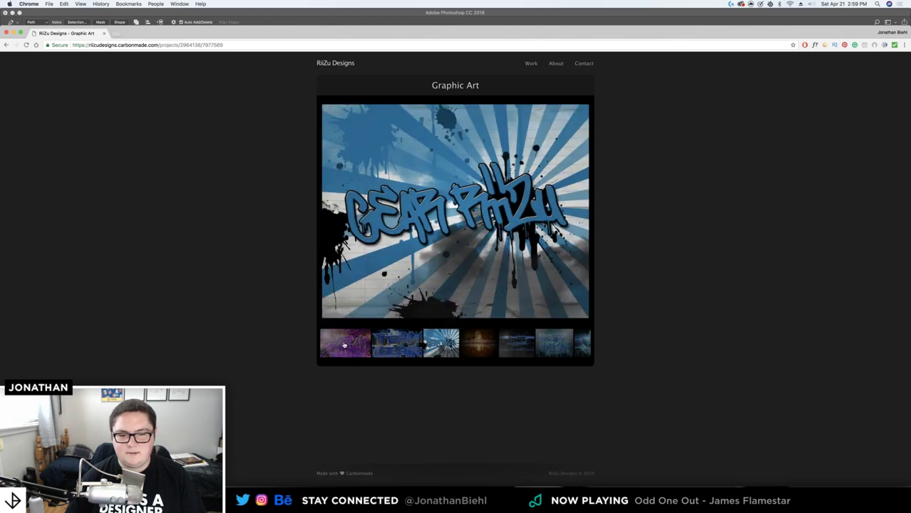
left_click(344, 345)
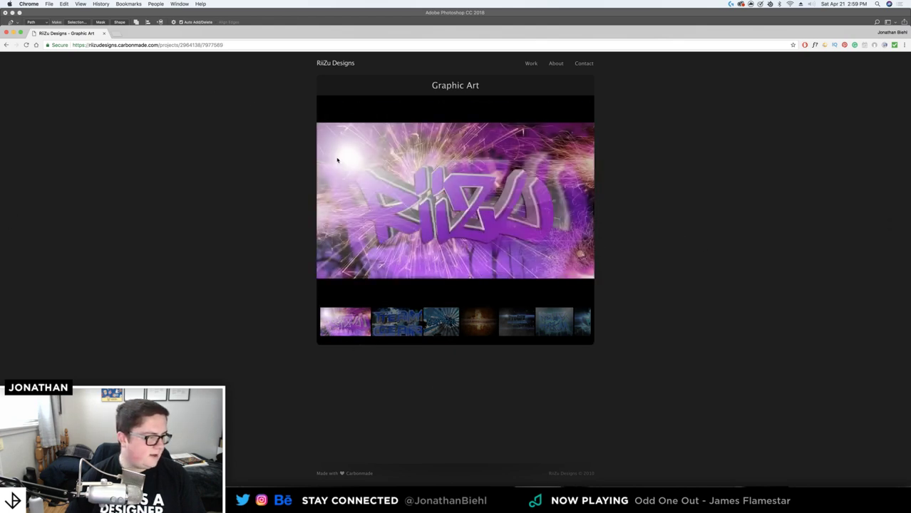
Return to the portfolio's work overview, close the page and switch back to the IMG_3867.psd bottle photo in Photoshop
left_click(531, 64)
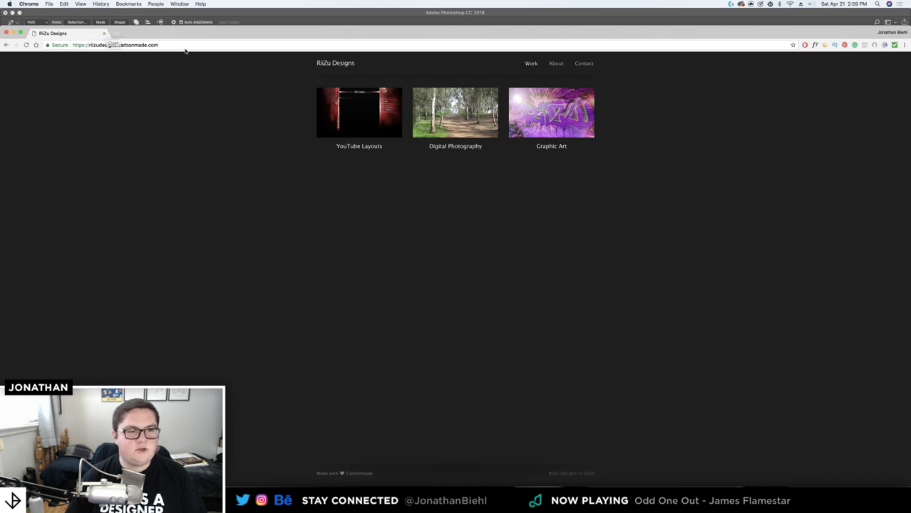
left_click(103, 35)
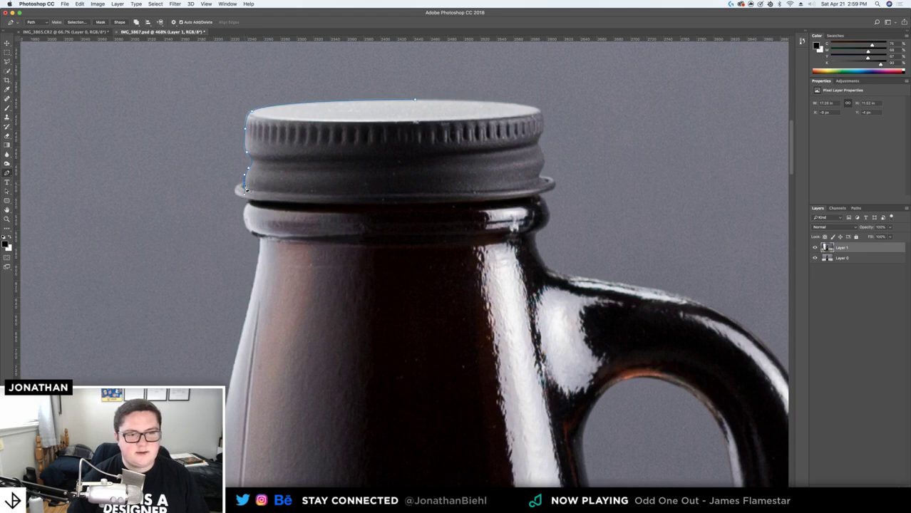
Continue the Pen path around the left end of the lid's rim and neck ring and down the bottle's upper left neck
left_click_drag(237, 190, 244, 205)
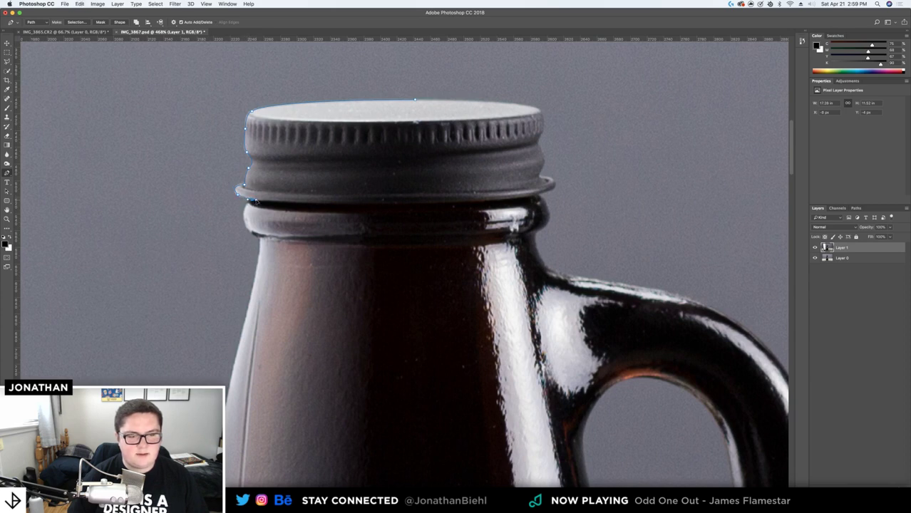
left_click_drag(249, 231, 257, 272)
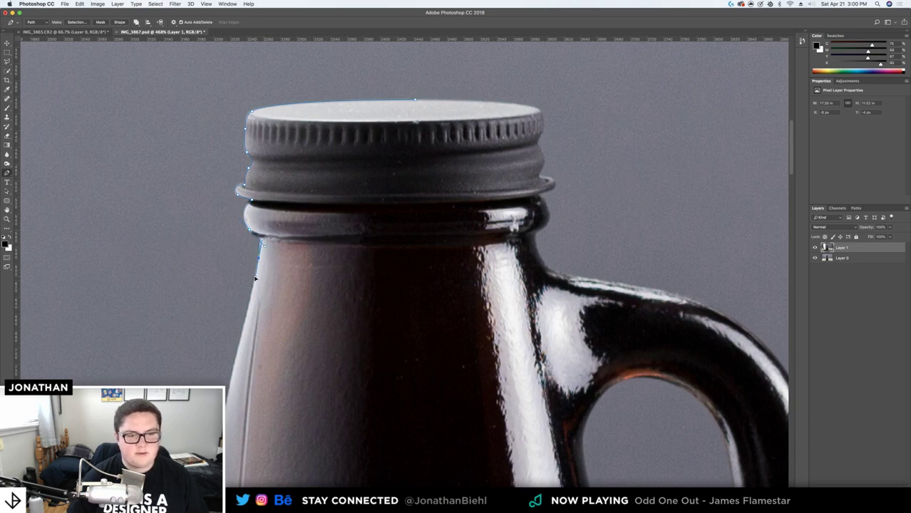
scroll(283, 254, "down", 5)
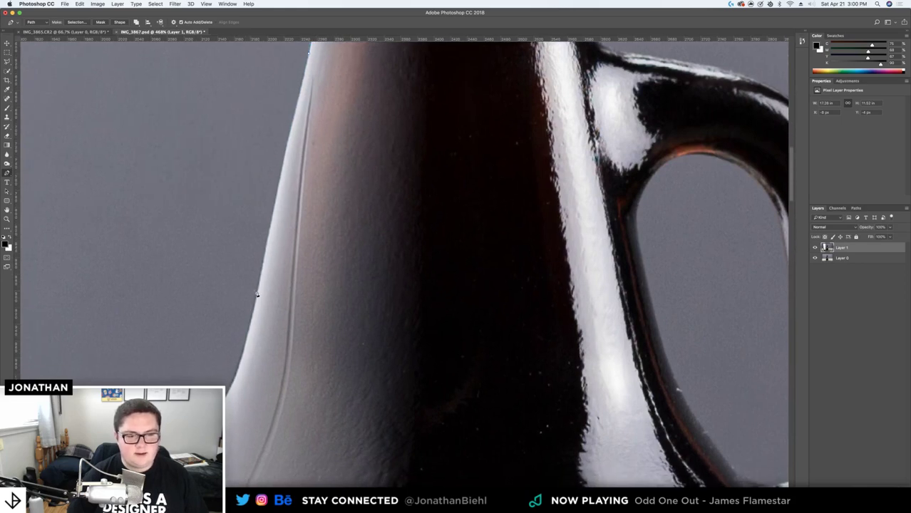
left_click_drag(259, 286, 260, 314)
key("super+z")
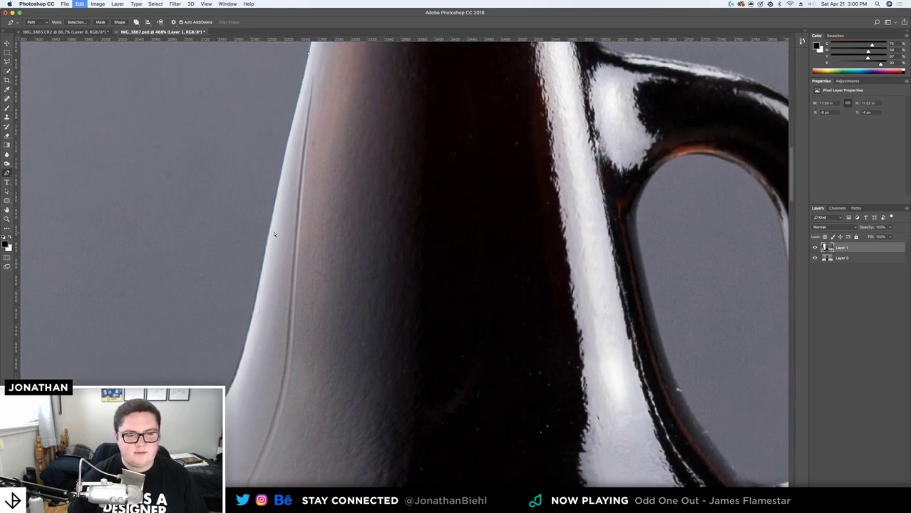
left_click_drag(272, 226, 266, 262)
key("super+z")
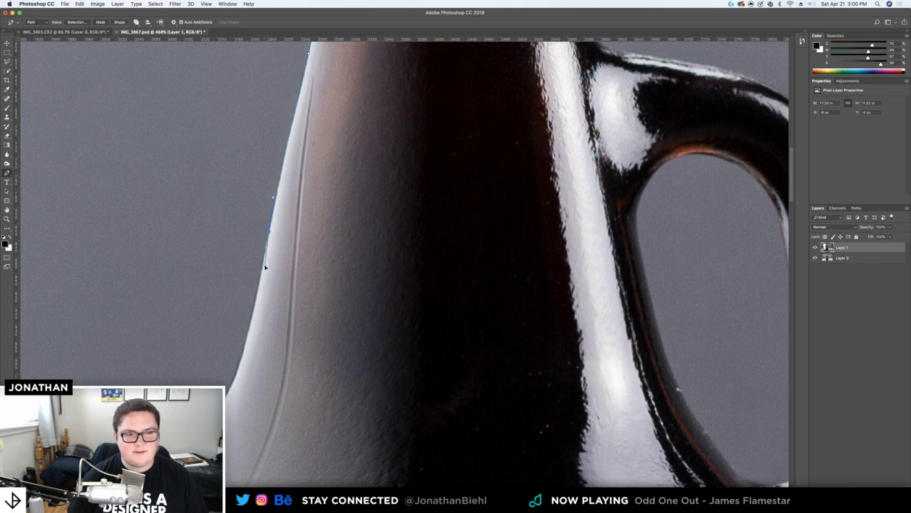
Extend the path down the left side of the neck to the bend above the shoulder, retracting the last anchor's outgoing handle
left_click_drag(233, 388, 230, 402)
left_click_drag(326, 293, 414, 175)
key("super+z")
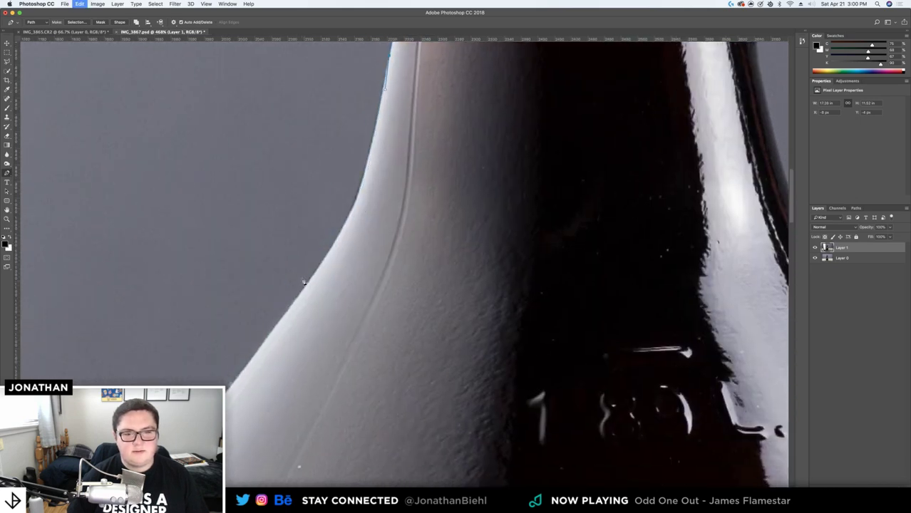
left_click_drag(309, 278, 254, 335)
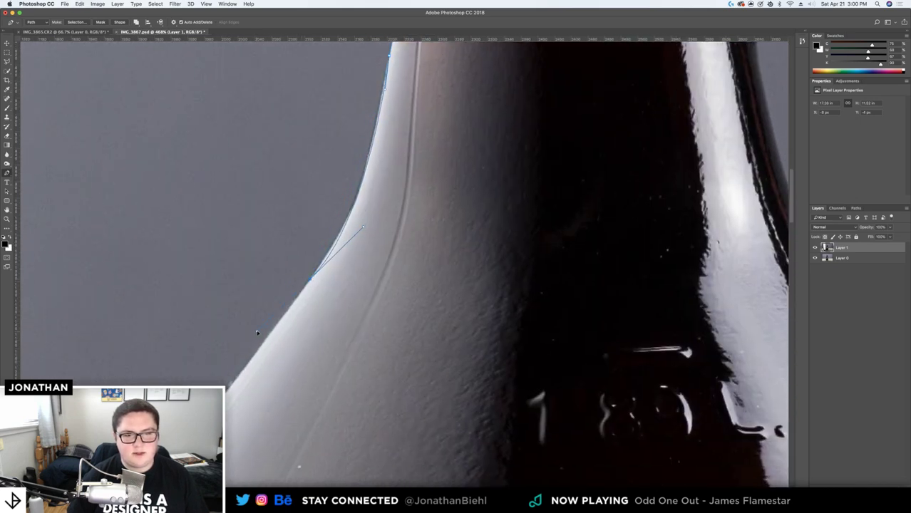
key("super+z")
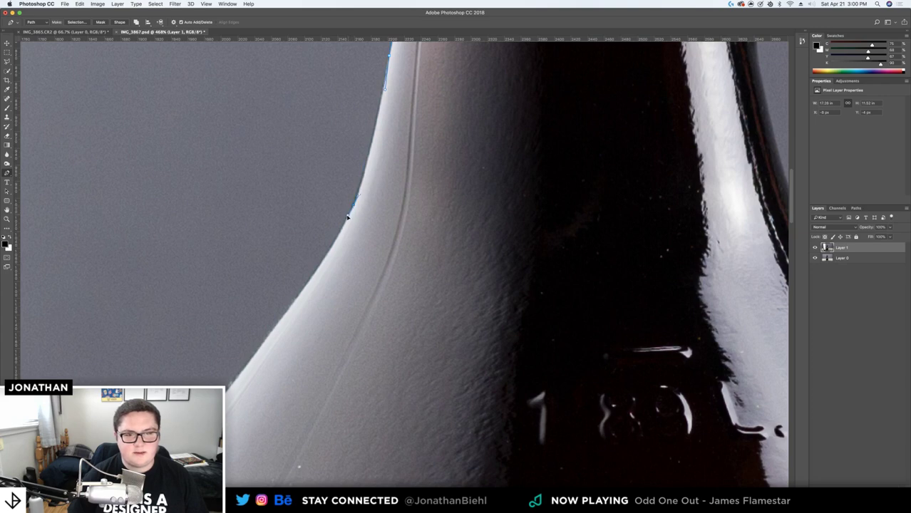
key("super+z")
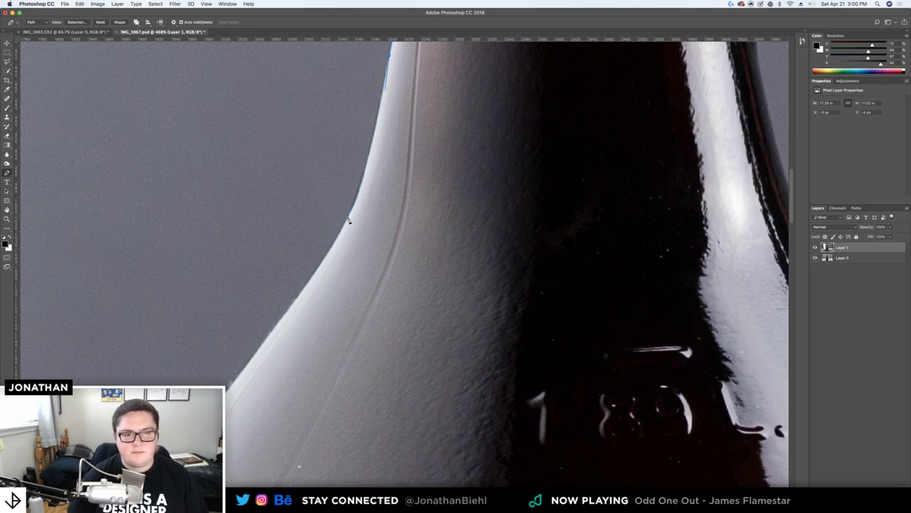
Trace the bottle's sloping left shoulder with curved anchors down to the start of the straight side beside the label
left_click_drag(333, 239, 440, 87)
left_click(294, 269)
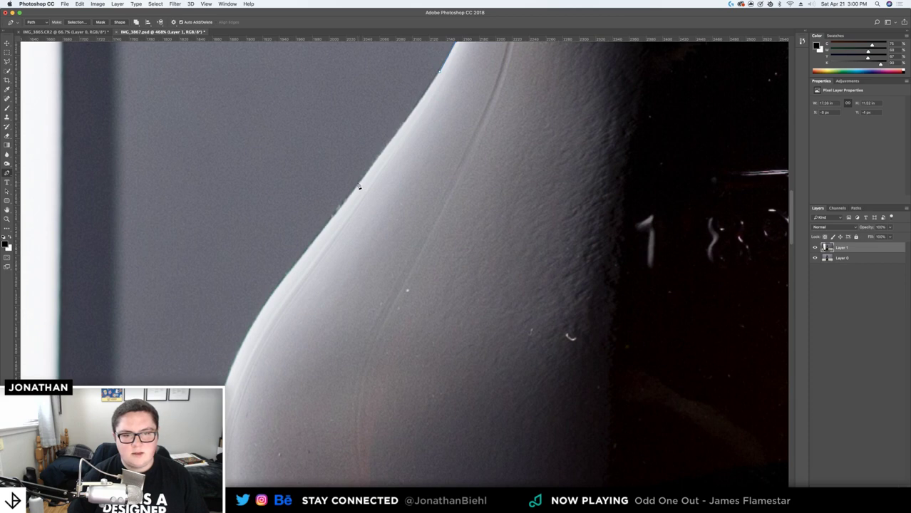
left_click_drag(360, 185, 309, 245)
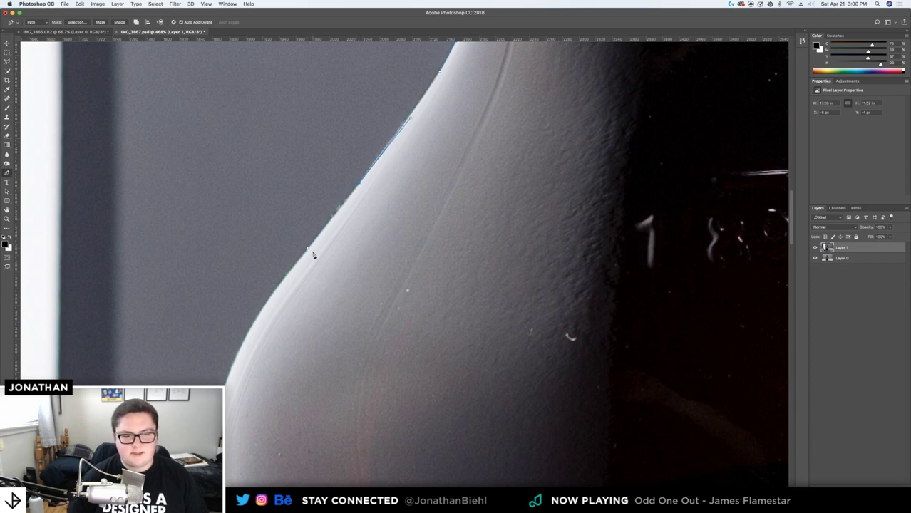
left_click_drag(228, 402, 245, 353)
scroll(245, 354, "down", 5)
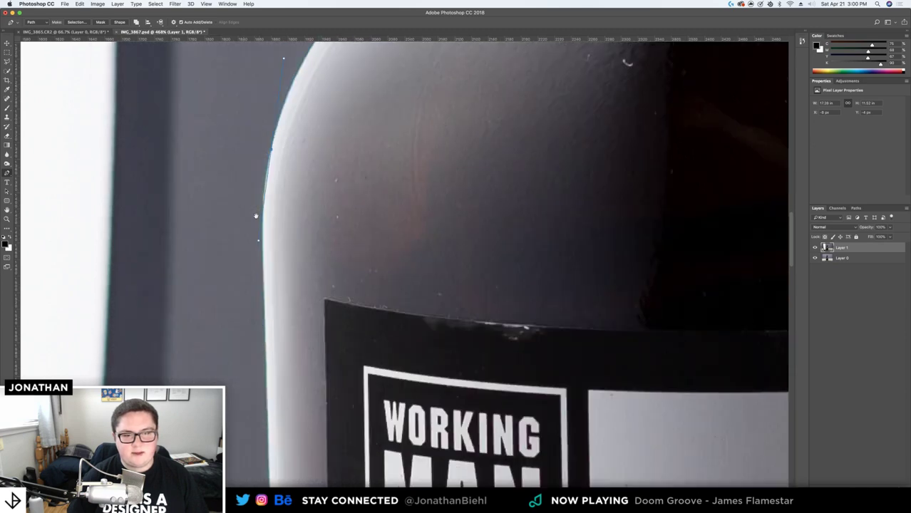
left_click_drag(258, 218, 261, 282)
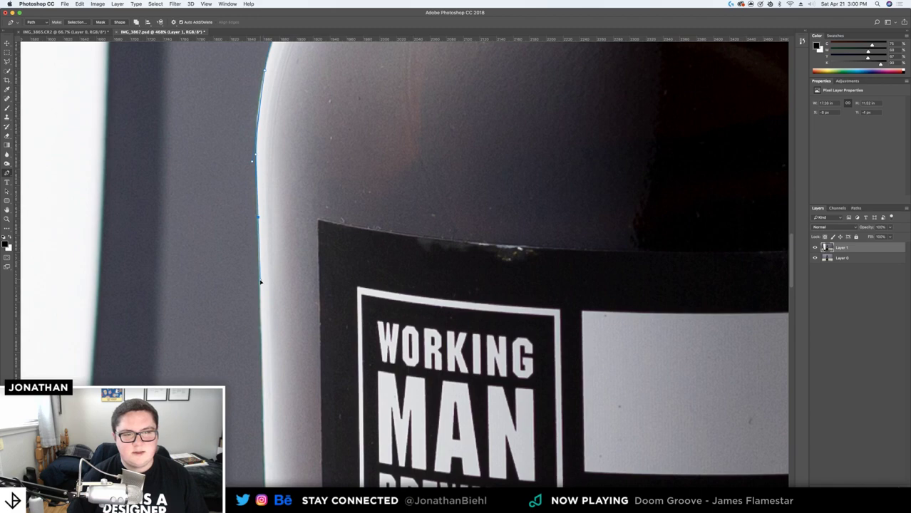
Carry the path down the bottle's straight left side and place a smooth anchor just above the base curve
scroll(267, 200, "down", 10)
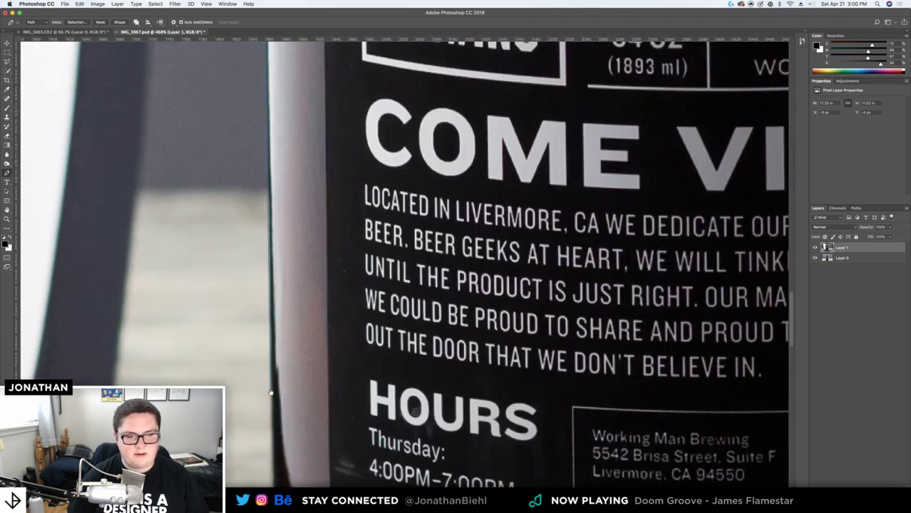
scroll(271, 396, "down", 8)
left_click(253, 405)
key("super+z")
left_click_drag(250, 376, 252, 398)
Curve the path around the bottle's lower left corner and along its bottom edge on the wooden table
scroll(271, 384, "down", 10)
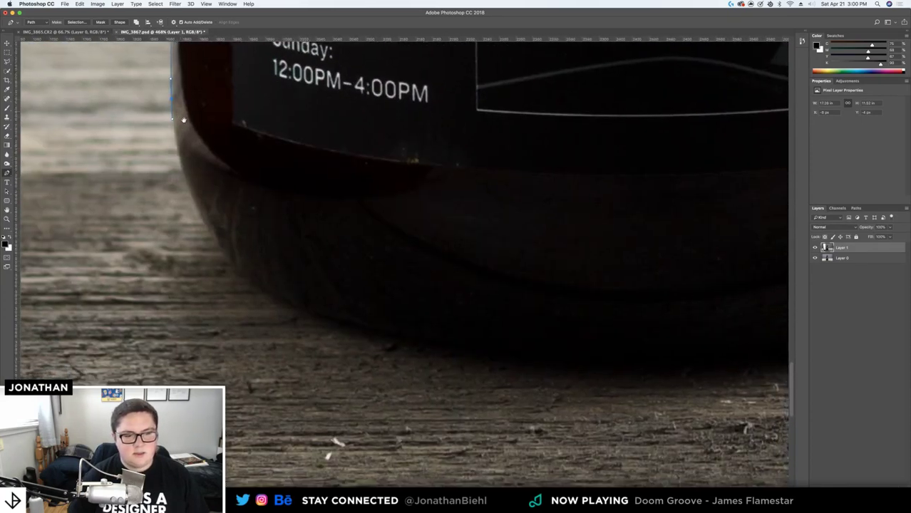
left_click_drag(292, 273, 429, 335)
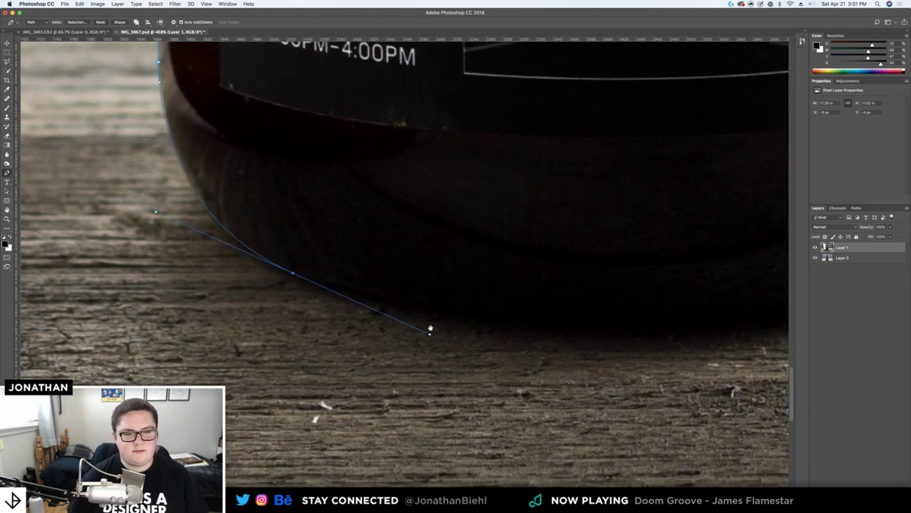
scroll(315, 301, "right", 10)
left_click_drag(499, 286, 677, 255)
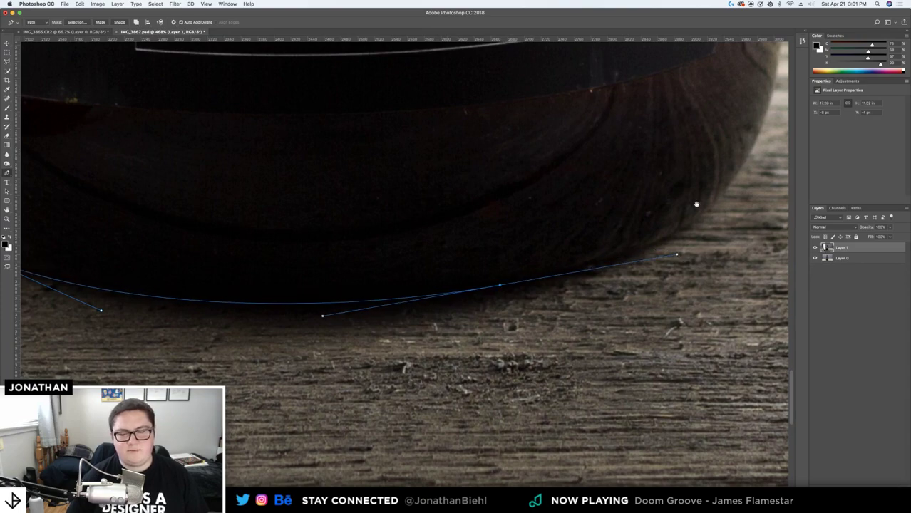
Curve the path around the bottle's lower right corner onto the right side and remove the last anchor's outgoing handle
left_click_drag(693, 213, 539, 383)
left_click_drag(618, 253, 634, 87)
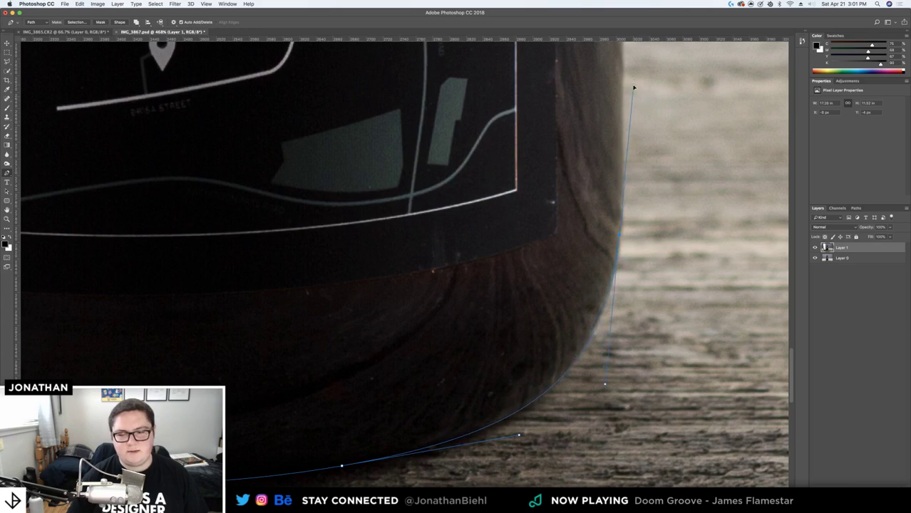
left_click(621, 237, "alt")
key("z")
left_click_drag(570, 213, 478, 173)
key("p")
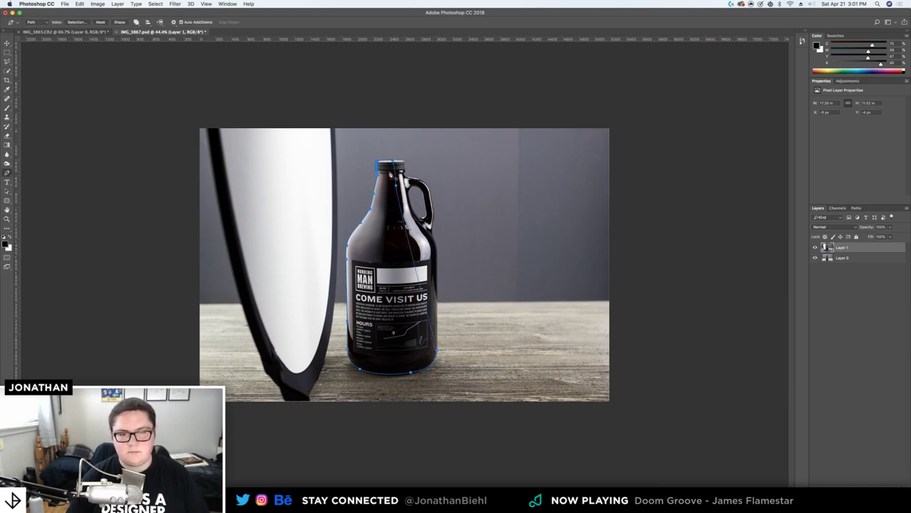
Run the path up through the bottle's neck to beneath the cap, trace the cap's right side and close it at the cap's top
key("z")
left_click_drag(394, 168, 462, 166)
left_click_drag(385, 204, 399, 205)
key("p")
left_click(356, 327)
left_click(356, 251)
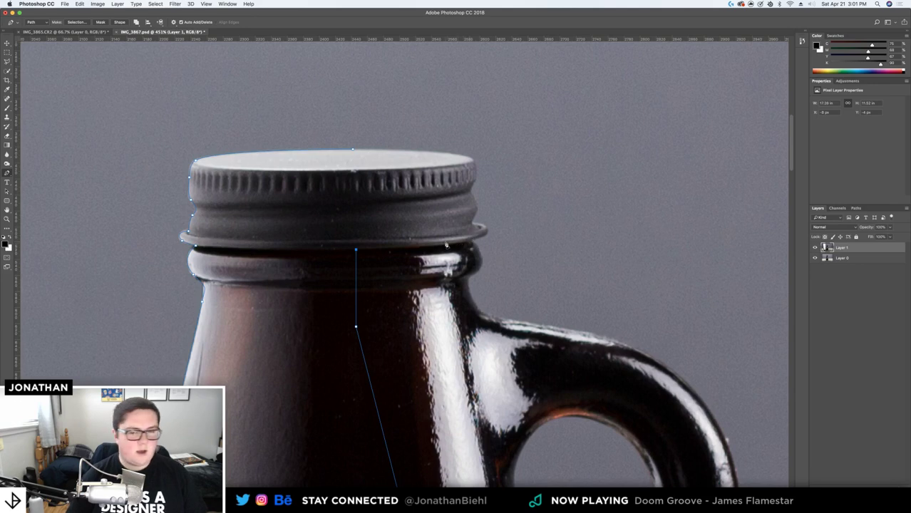
left_click_drag(485, 237, 454, 221)
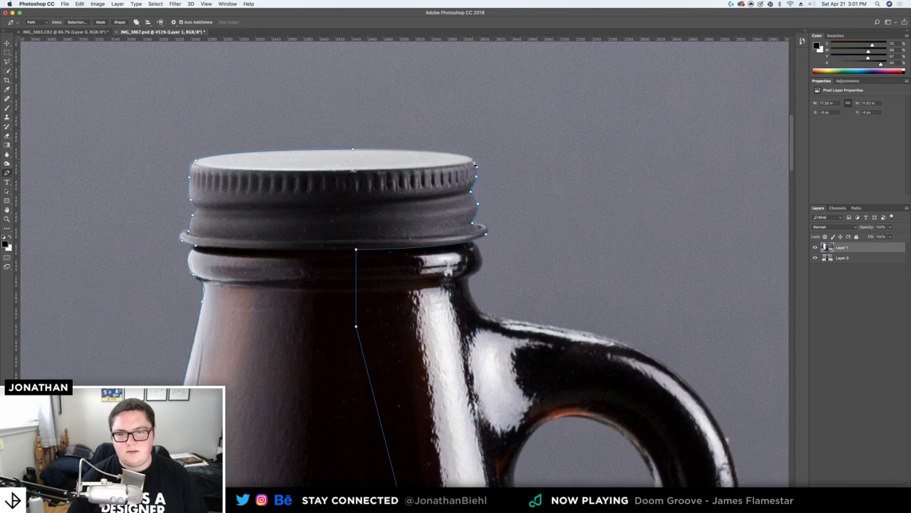
left_click_drag(353, 150, 269, 156)
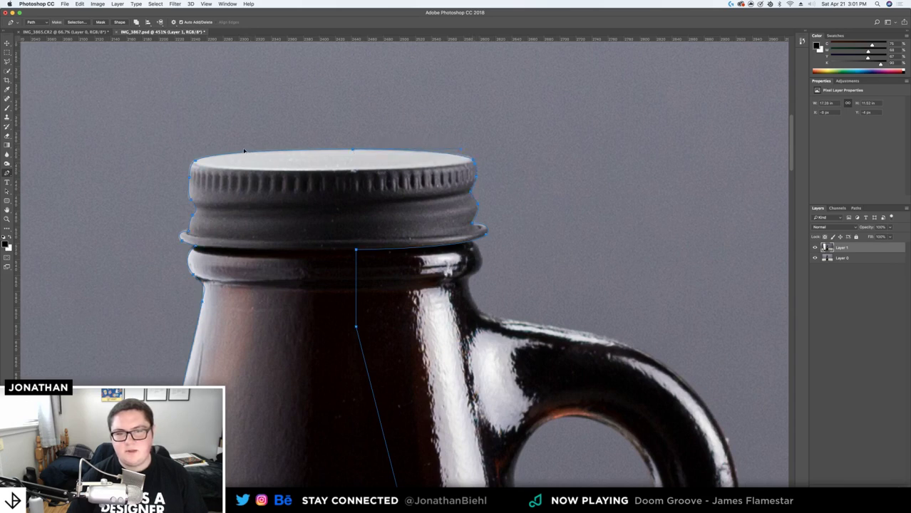
Convert the closed path into an anti-aliased new selection and use it as a layer mask on Layer 1
right_click(316, 179)
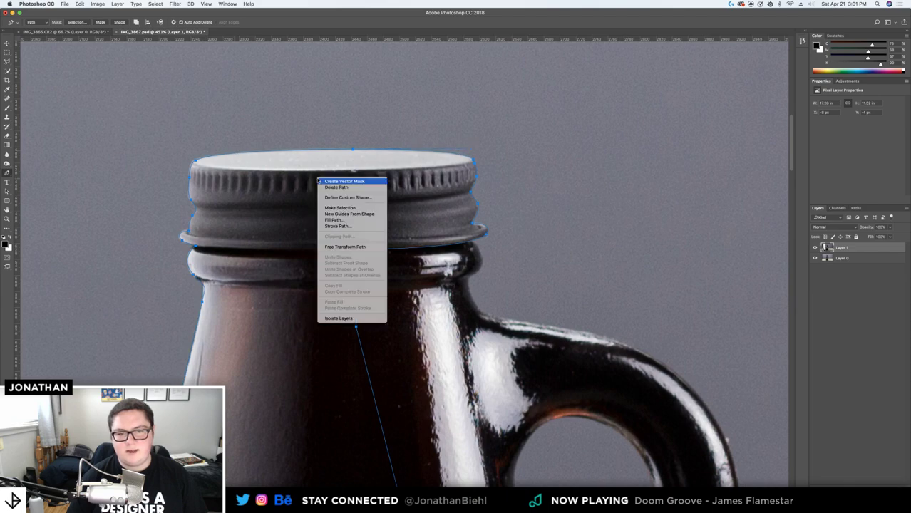
left_click(338, 206)
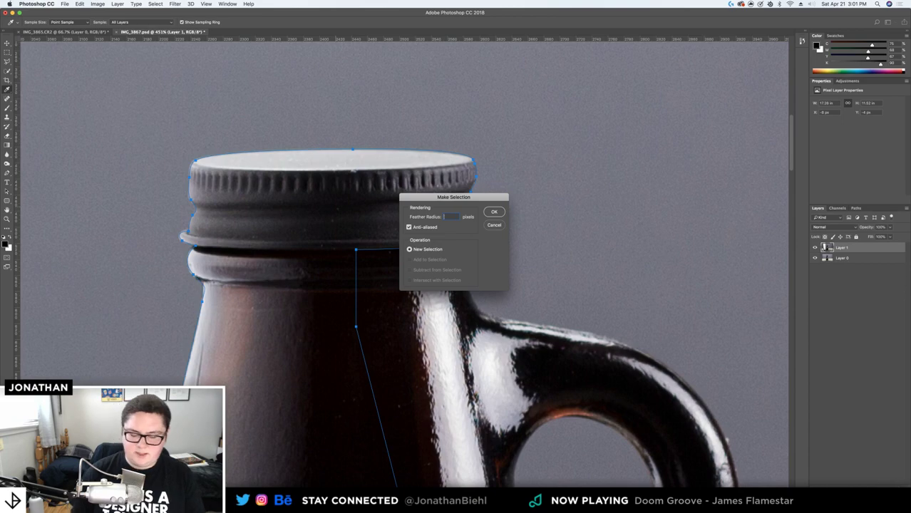
key("Return")
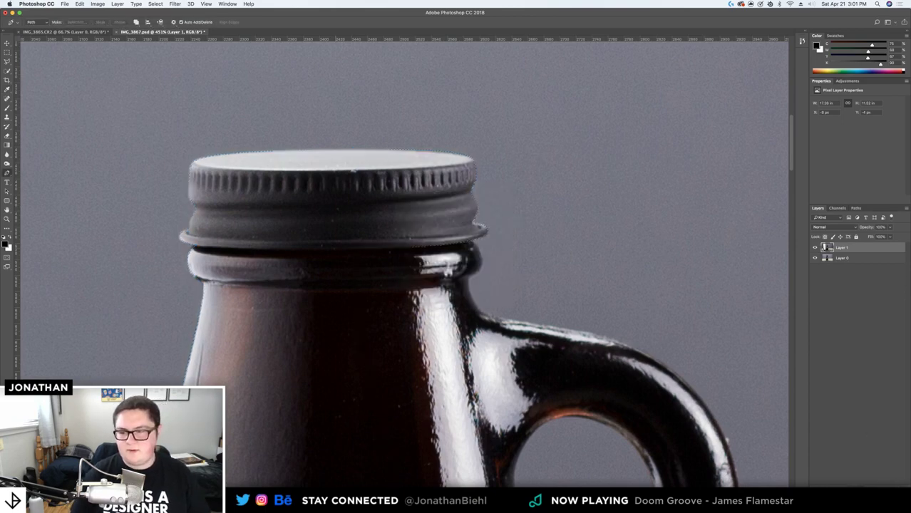
left_click(857, 507)
Paint white on Layer 1's mask down the bottle's neck and shoulder with an enlarged brush
key("z")
left_click_drag(394, 240, 143, 249)
left_click_drag(400, 175, 543, 198)
key("v")
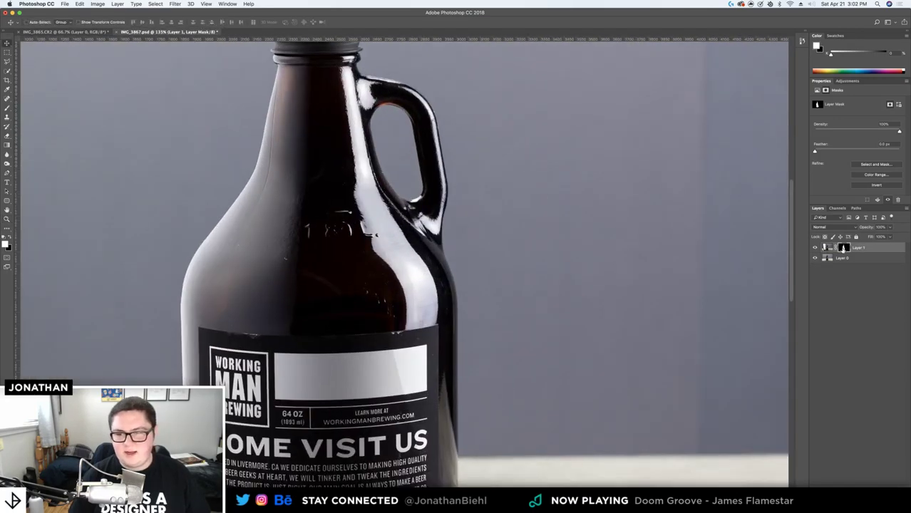
left_click_drag(351, 90, 350, 180)
key("b")
key("]")
key("]")
key("]")
key("]")
key("]")
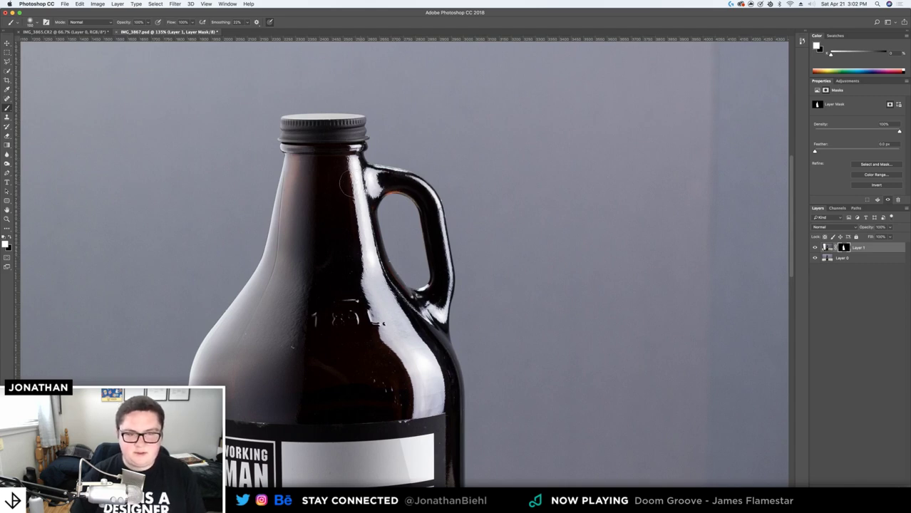
mouse_move(351, 178)
left_mouse_down()
mouse_move(356, 290)
mouse_move(362, 314)
mouse_move(371, 297)
mouse_move(383, 308)
left_mouse_up()
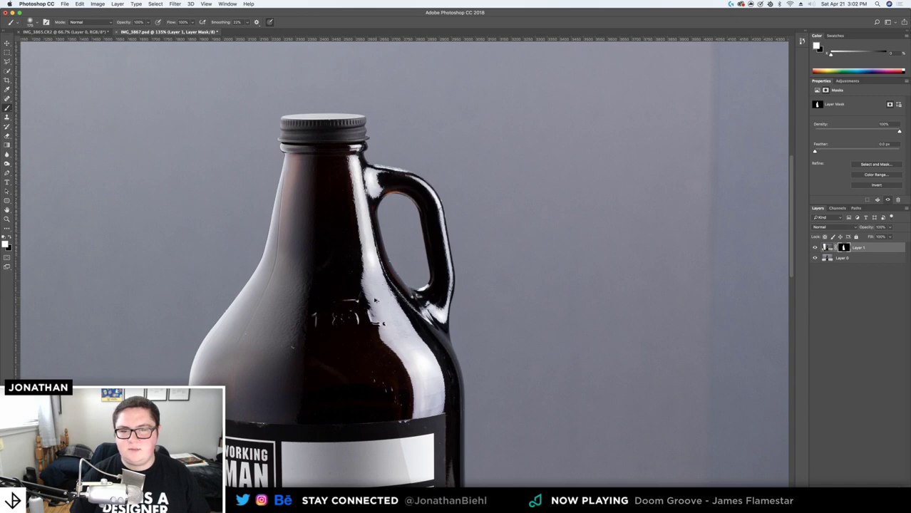
Switch the mask brush to black, enlarge it, check the bottle down to its base and save the document
key("x")
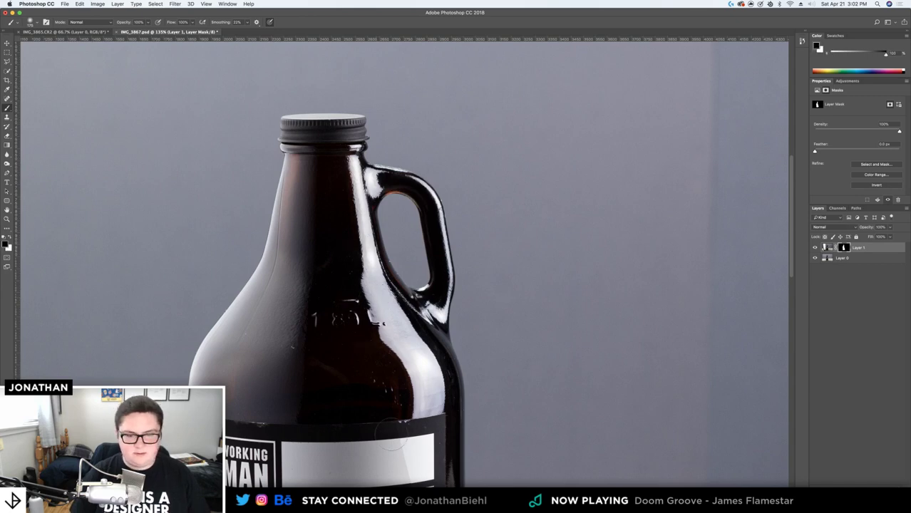
key("bracketright")
key("bracketright")
key("bracketright")
key("bracketright")
left_click_drag(417, 429, 387, 212)
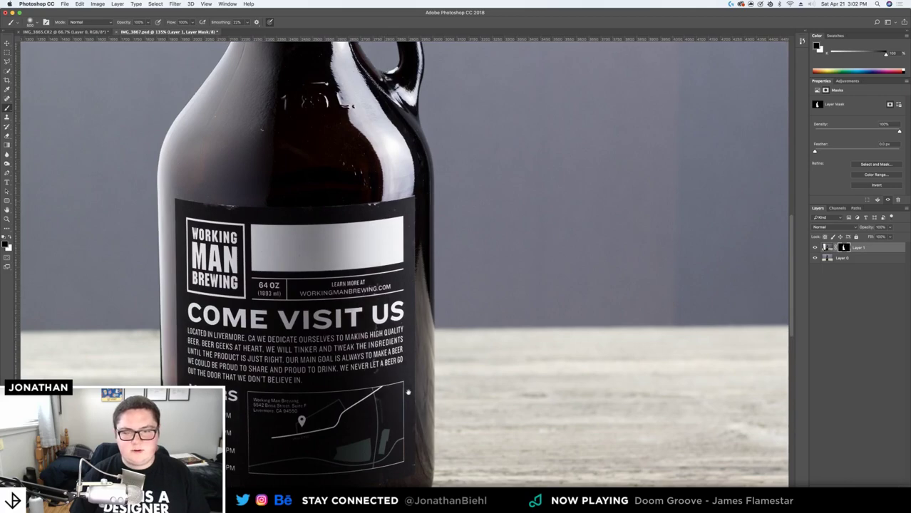
scroll(385, 212, "down", 5)
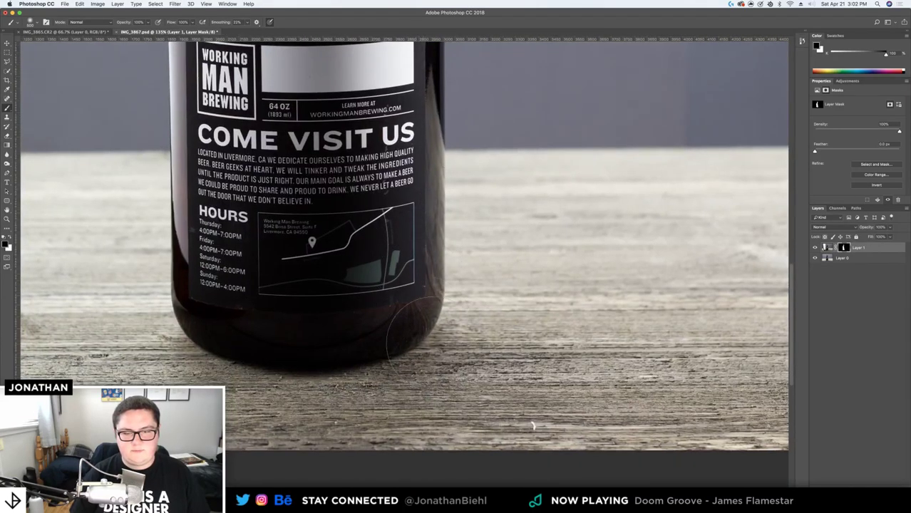
key("z")
left_click_drag(400, 240, 379, 236)
key("super+0")
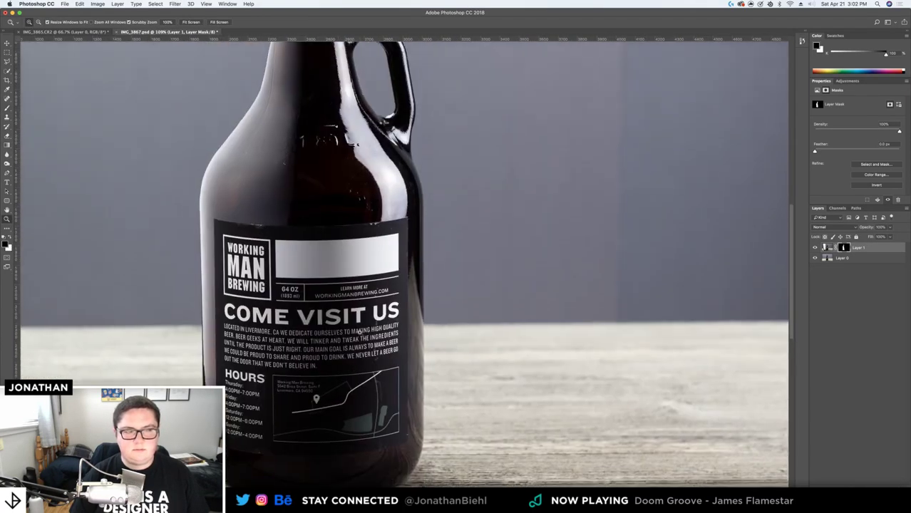
key("v")
key("super+s")
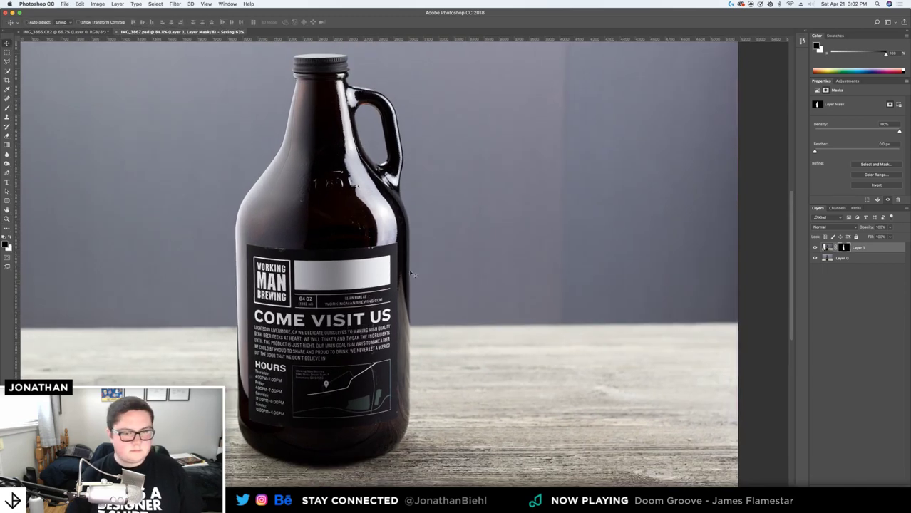
Rename the masked bottle layer as Left and save the document
left_click(271, 501)
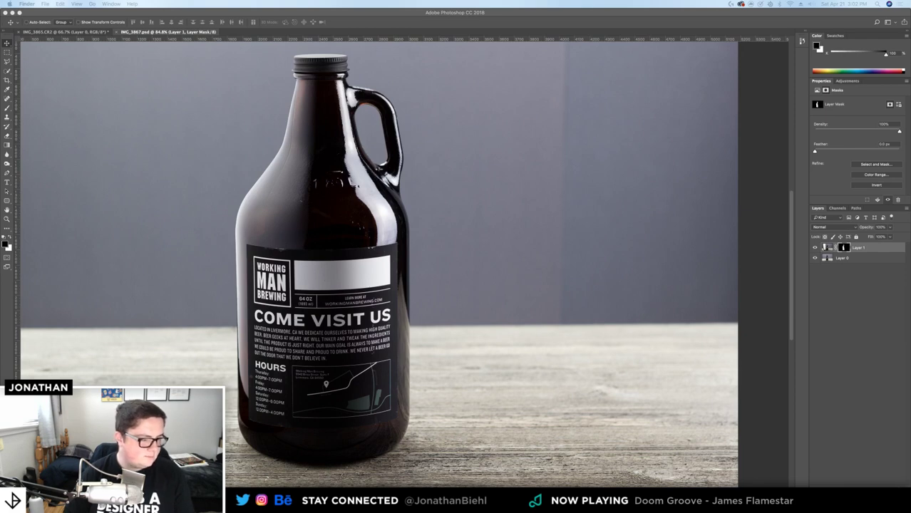
left_click(522, 212)
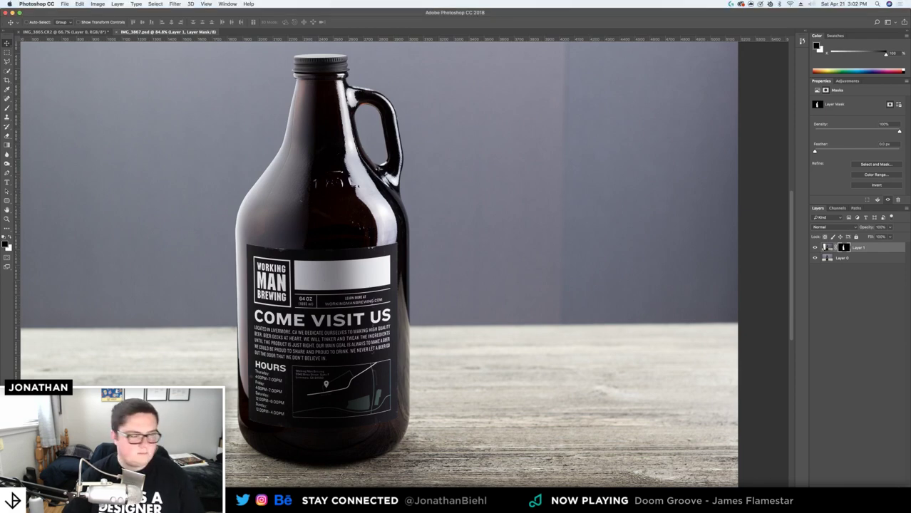
double_click(861, 248)
type("Left")
key("Return")
key("super+s")
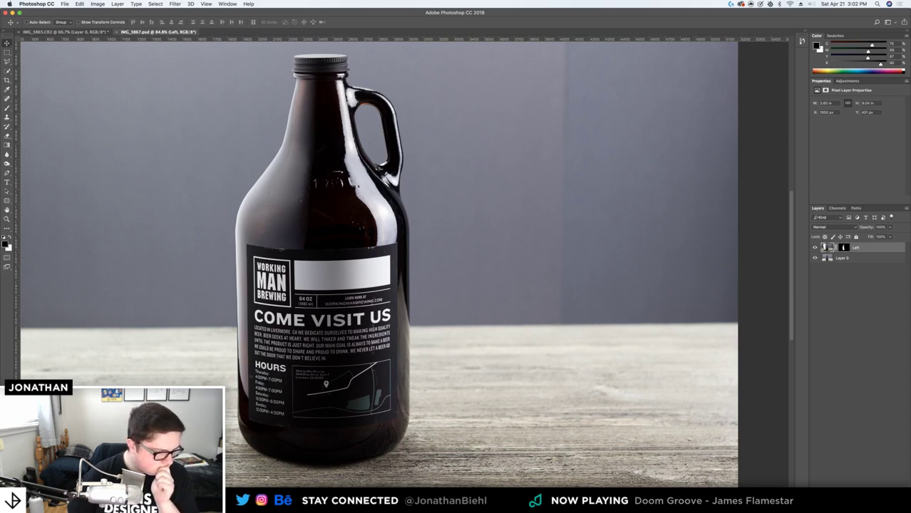
Switch to Finder, preview IMG_3869.CR2 against IMG_3868.CR2, and open IMG_3869.CR2 in Camera Raw
key("super+Tab")
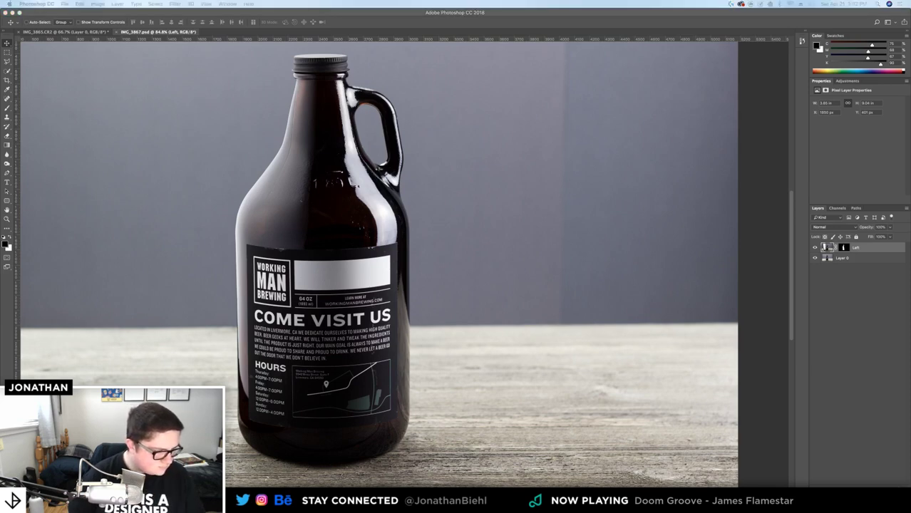
key("space")
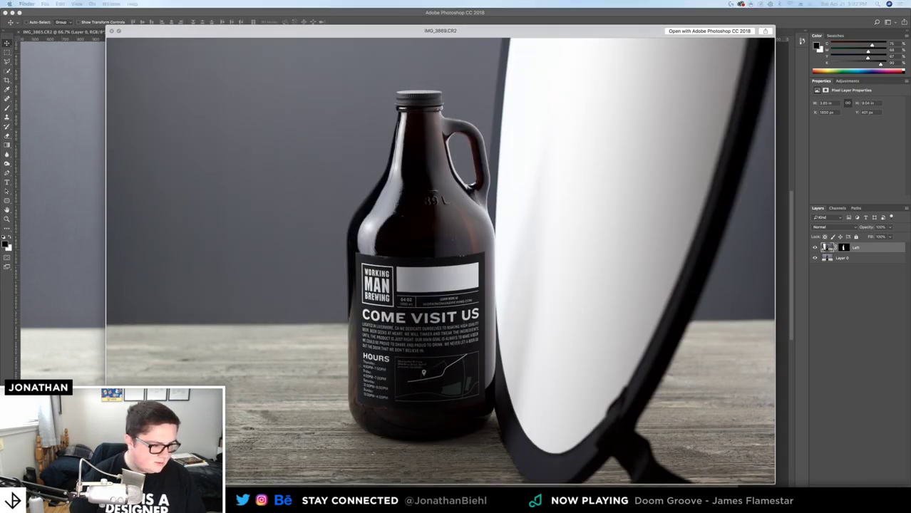
key("Left")
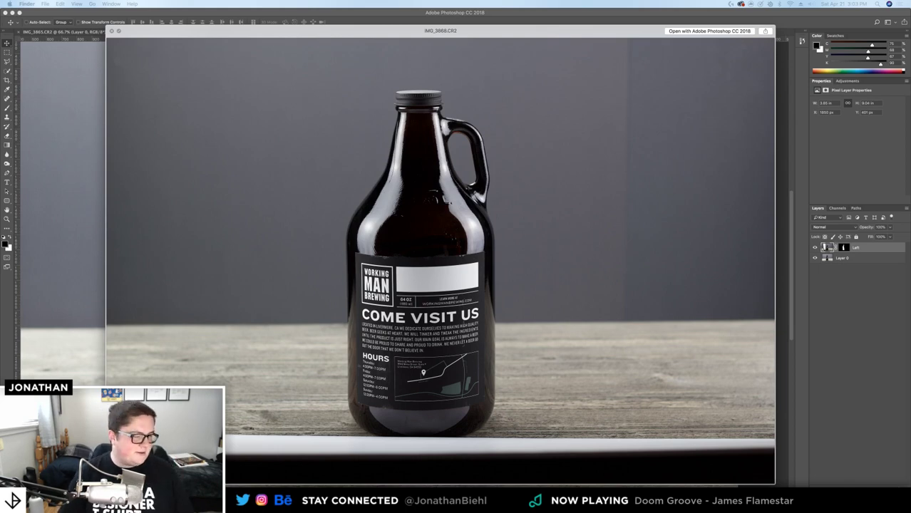
key("Right")
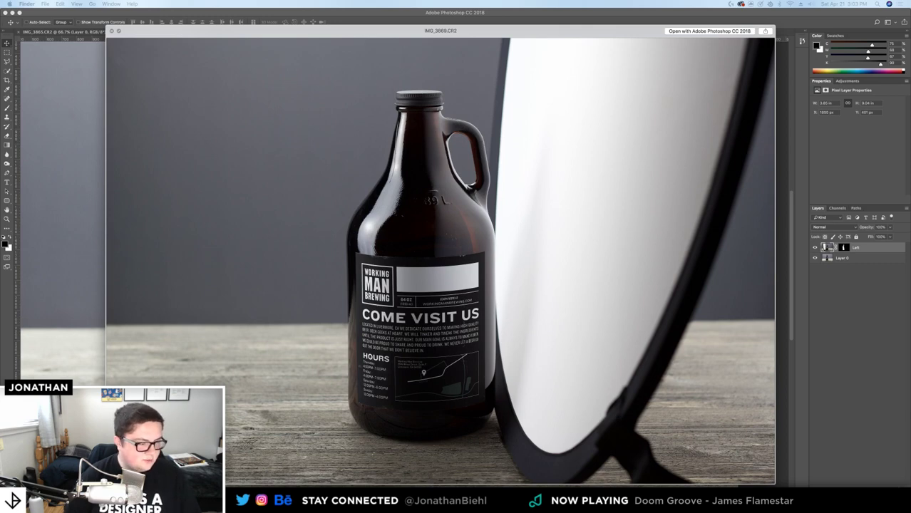
key("space")
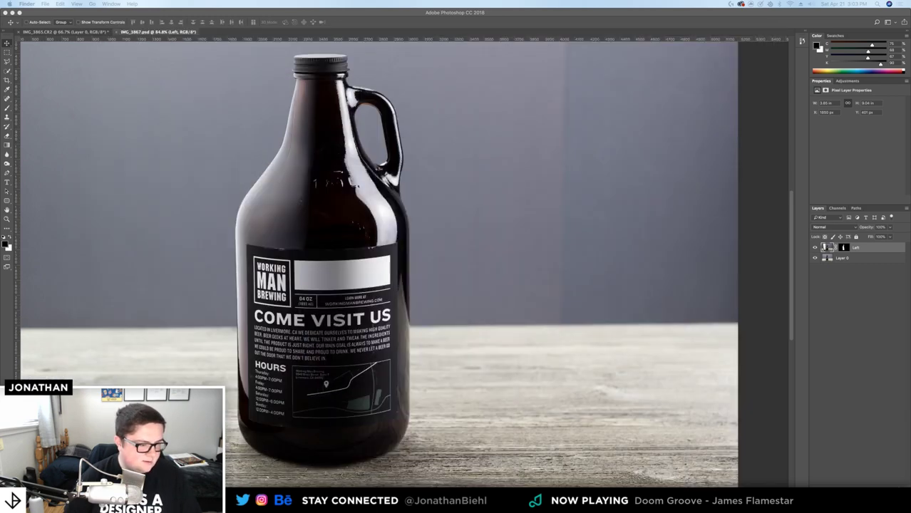
key("super+Tab")
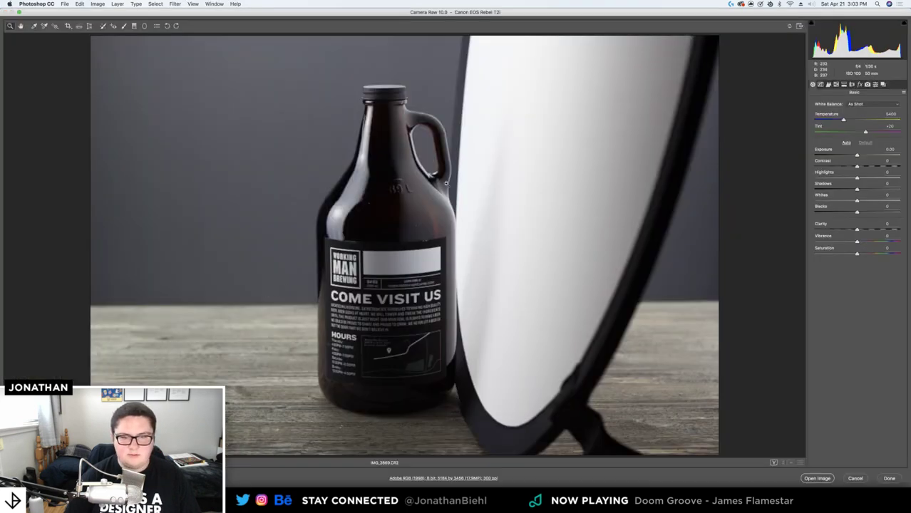
Enable lens profile corrections for IMG_3869.CR2, adjust its basic tone settings and open the image in Photoshop
triple_click(431, 209)
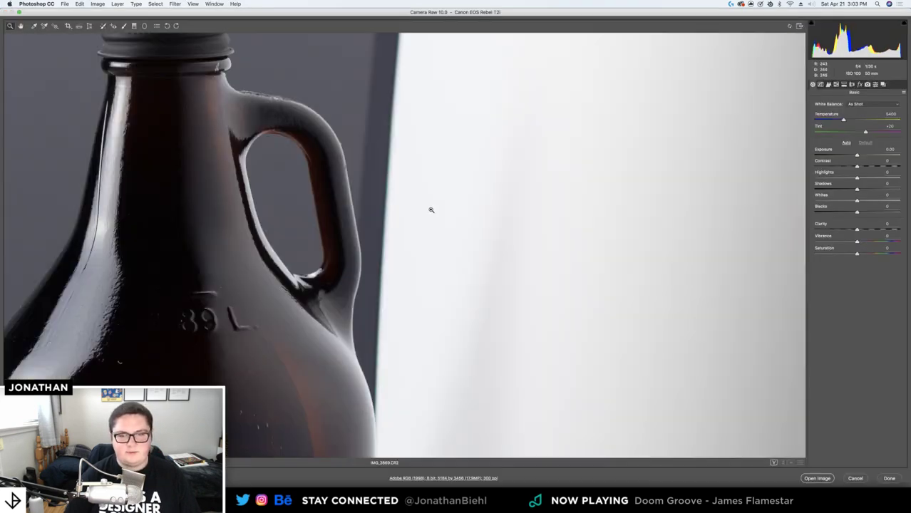
left_click(359, 291, "alt")
left_click(359, 293, "alt")
left_click(360, 293, "alt")
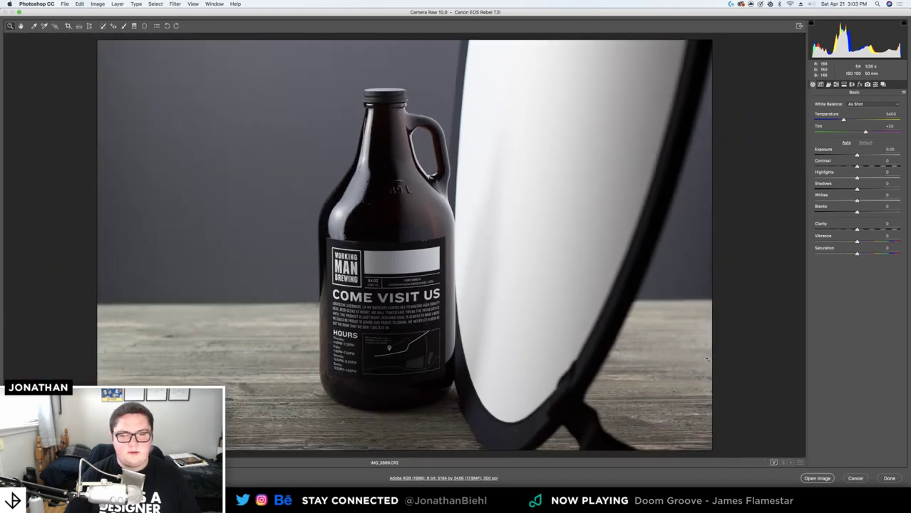
left_click(852, 85)
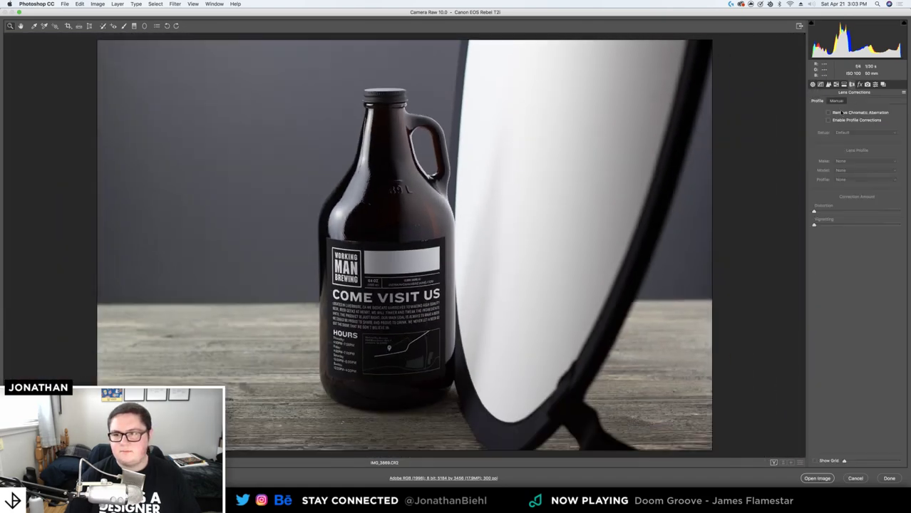
left_click(833, 121)
left_click(813, 85)
left_click(522, 220)
left_click_drag(857, 156, 853, 213)
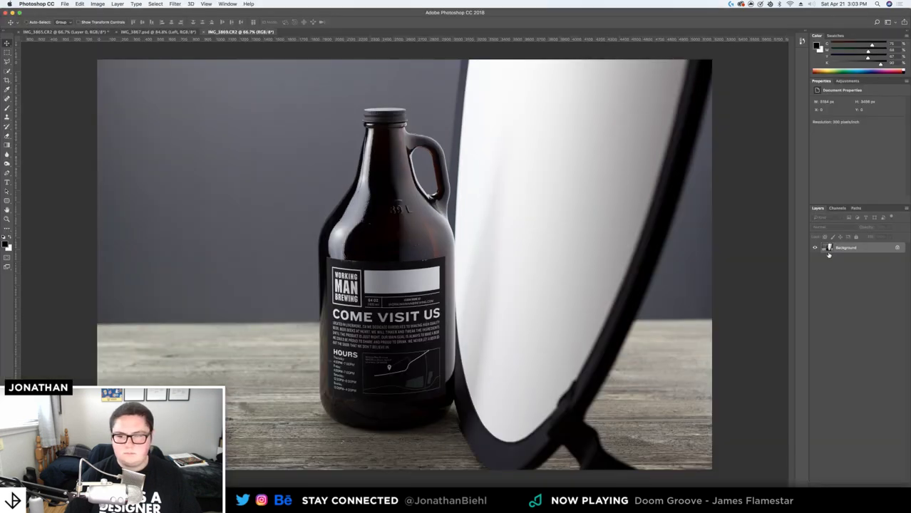
Unlock the Background layer of IMG_3869.CR2 and bring it into IMG_3867.psd as the top layer
key("z")
left_click_drag(438, 217, 848, 237)
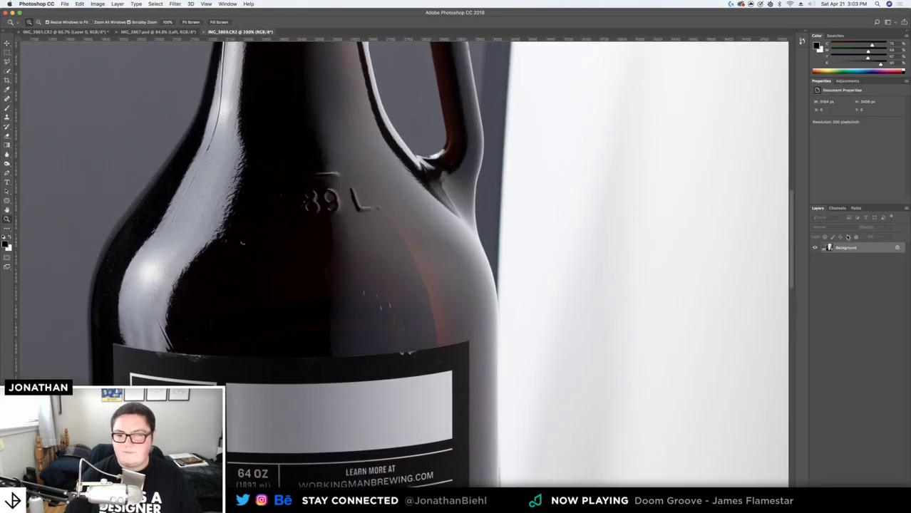
double_click(867, 246)
key("Return")
key("v")
left_click_drag(227, 33, 299, 108)
Set the new top layer to 50% opacity and roughly align its label logo with the bottle underneath
key("z")
left_click_drag(357, 130, 405, 126)
left_click_drag(382, 474, 400, 326)
scroll(400, 326, "down", 15)
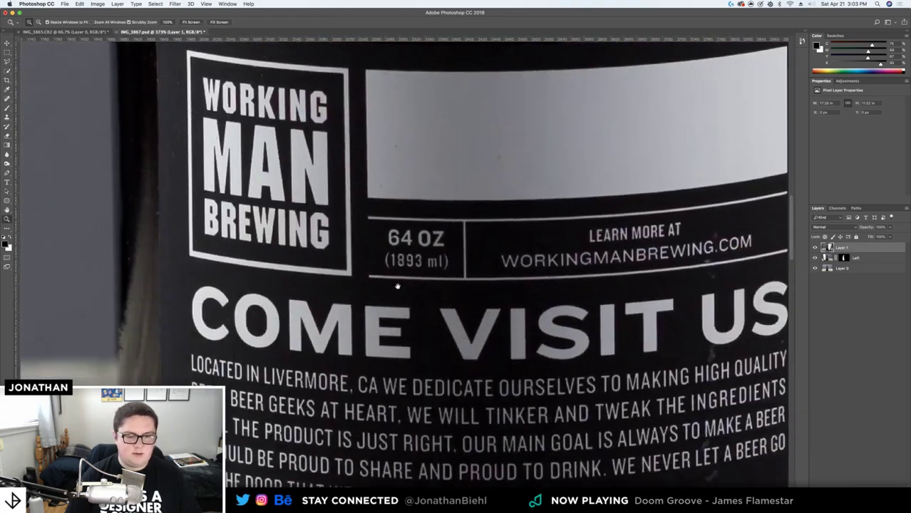
scroll(401, 307, "up", 3)
key("v")
key("5")
key("z")
left_click_drag(235, 110, 358, 280)
key("v")
left_click_drag(327, 191, 311, 180)
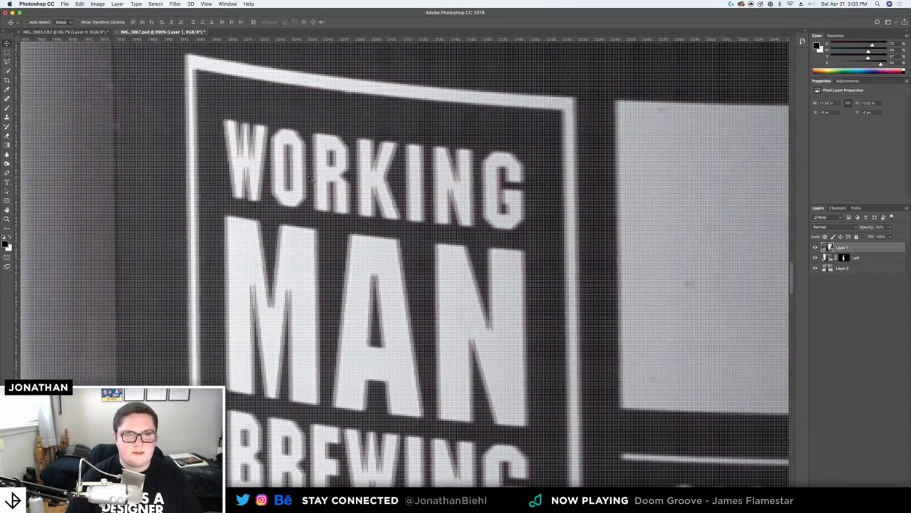
Nudge the top layer until the Working Man Brewing lettering lines up, and restore its opacity to 100%
key("Left")
key("Left")
key("Down")
key("Down")
key("Up")
key("Up")
key("Left")
key("Right")
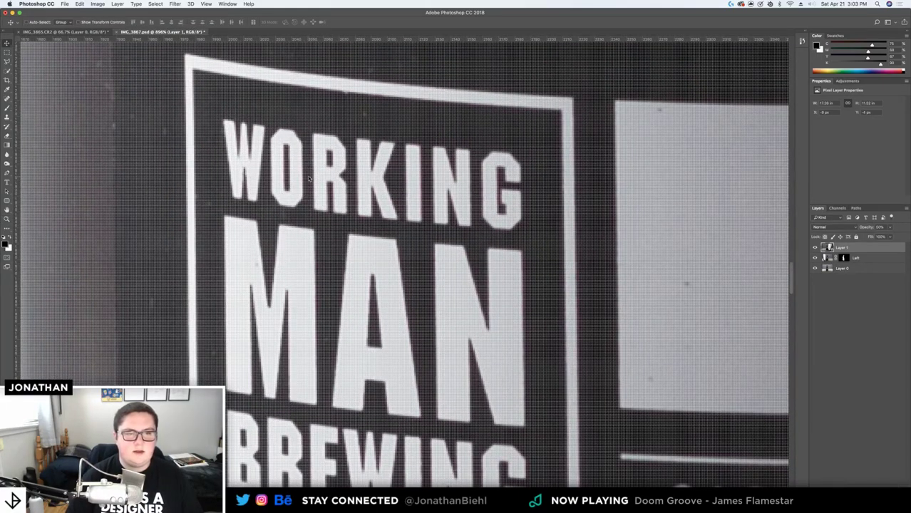
scroll(311, 180, "down", 3)
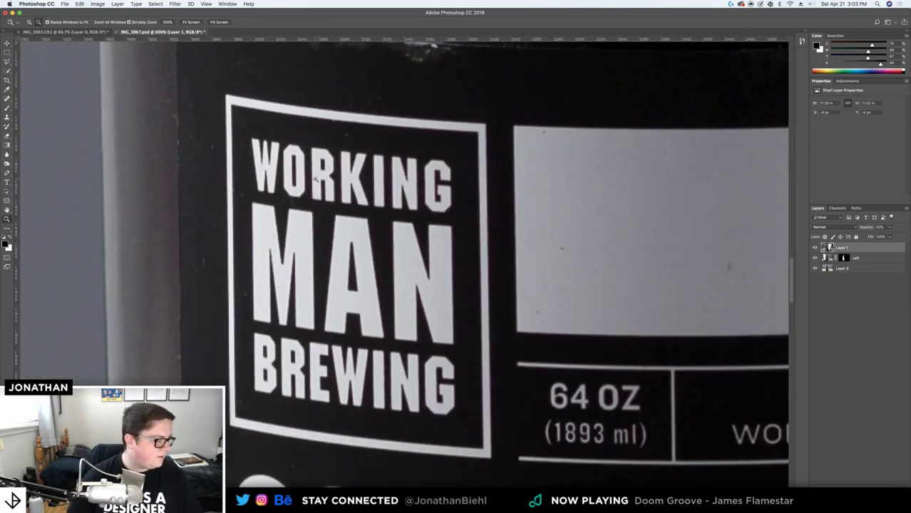
key("0")
key("x")
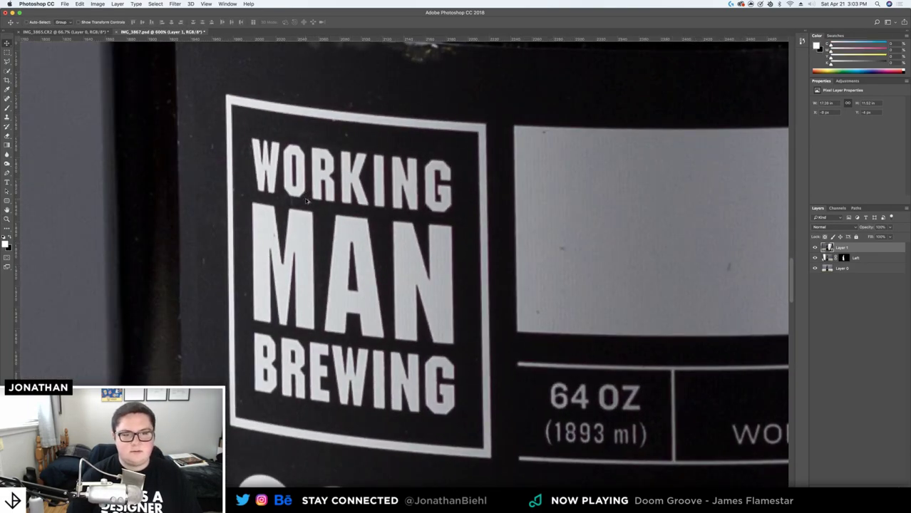
Examine the aligned top layer across the whole label and bottle, including the reflector beside it
key("z")
left_click(306, 199, "alt")
left_click(306, 198, "alt")
left_click(305, 198, "alt")
left_click(305, 198, "alt")
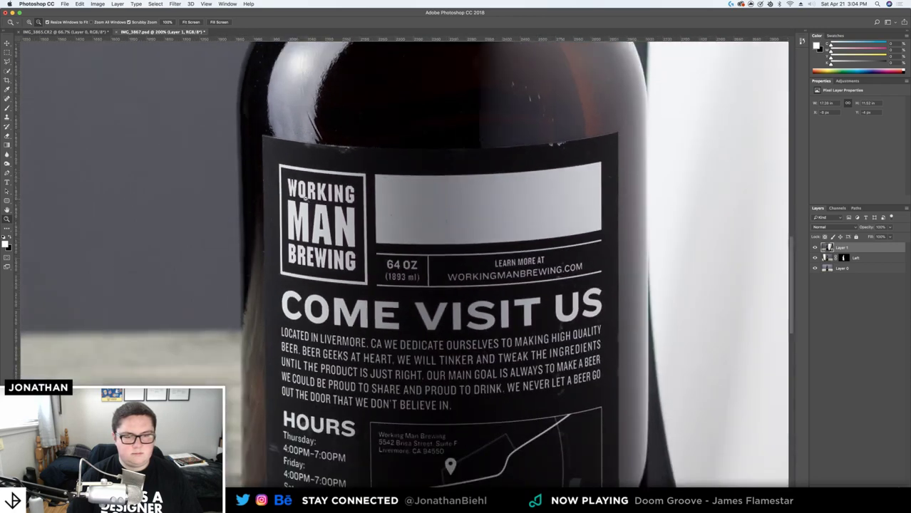
left_click(305, 198, "alt")
key("h")
left_click(6, 219)
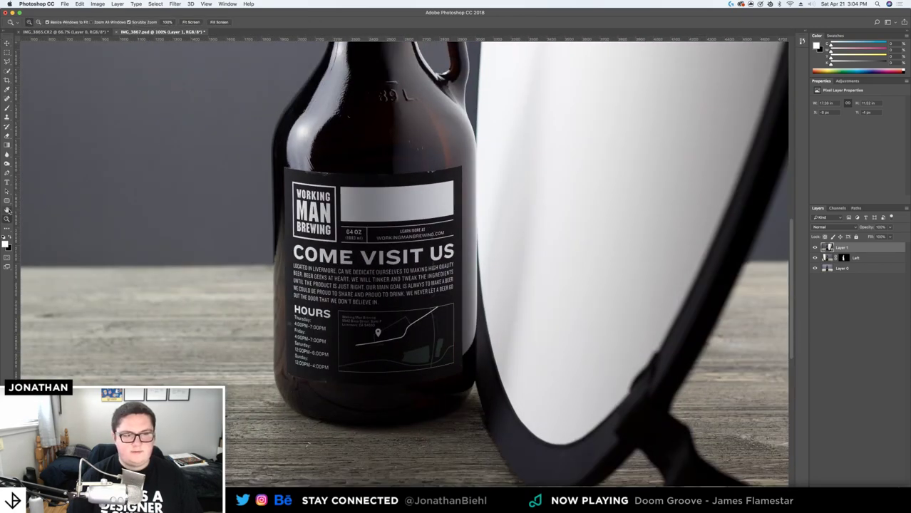
Rename the top layer from Layer 1 to Right and save the document
double_click(6, 209)
key("z")
scroll(408, 237, "up", 3)
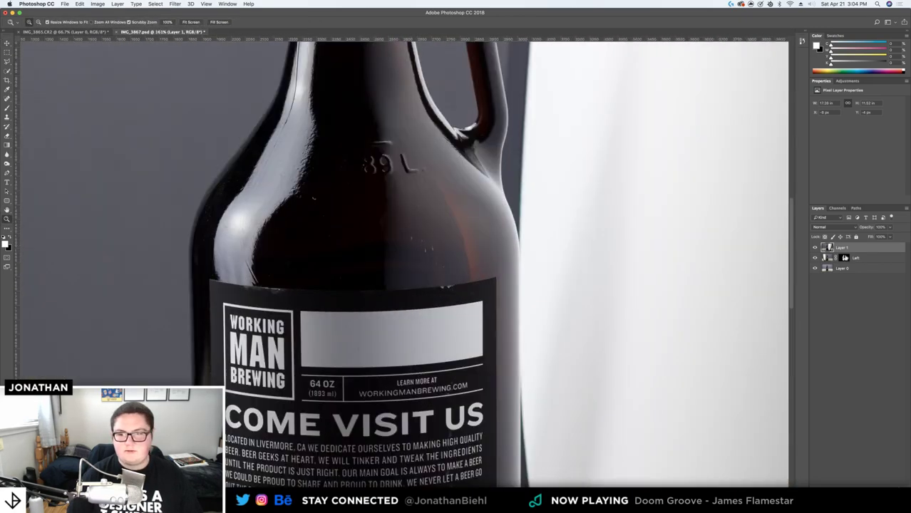
scroll(542, 114, "up", 3)
double_click(842, 248)
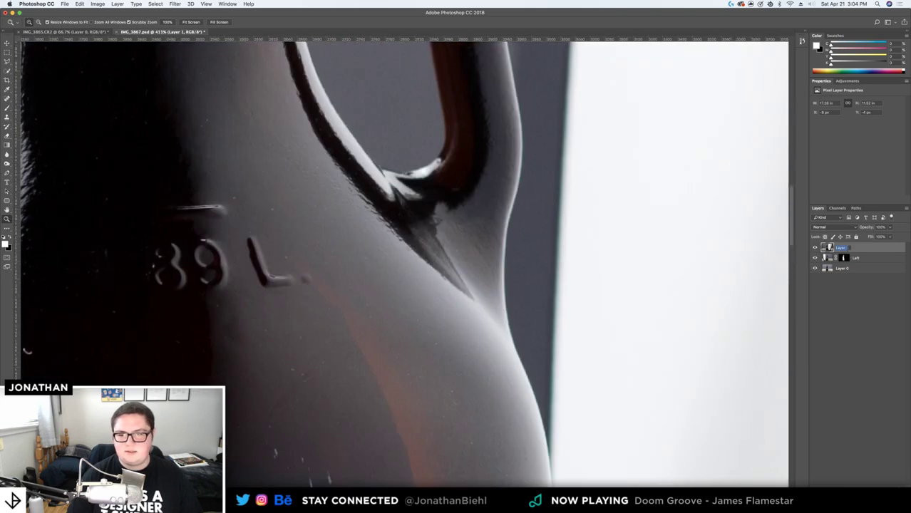
type("R")
type("v")
key("super+s")
Start a Pen tool path under the cap's left rim and trace up its left edge to the lid's upper corner
key("space")
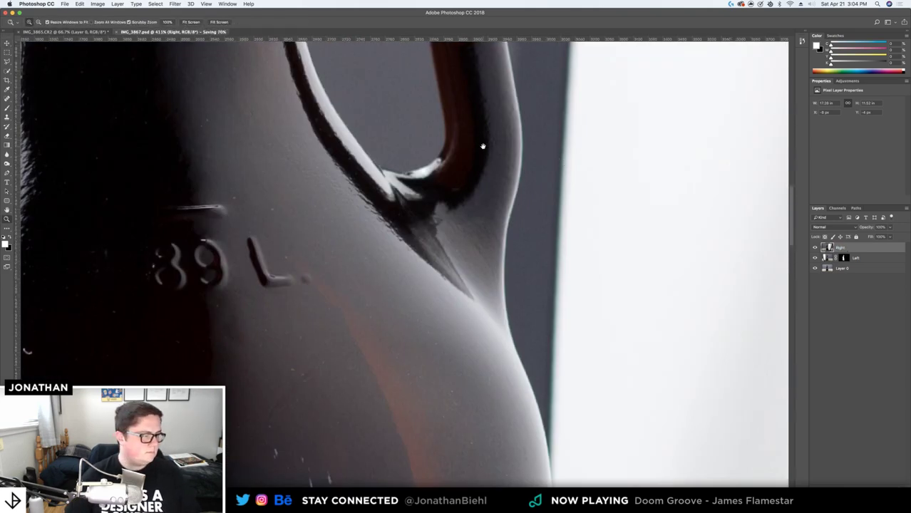
left_click_drag(482, 146, 489, 248)
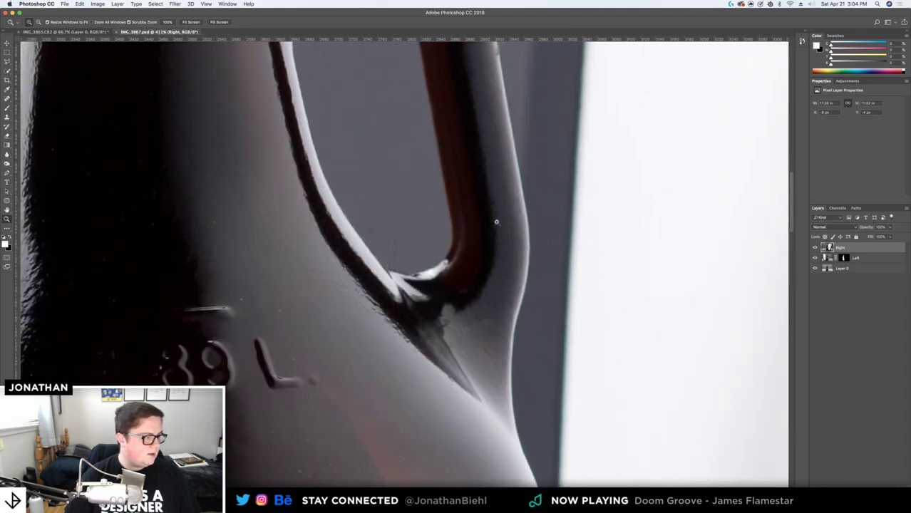
left_click_drag(528, 213, 498, 168)
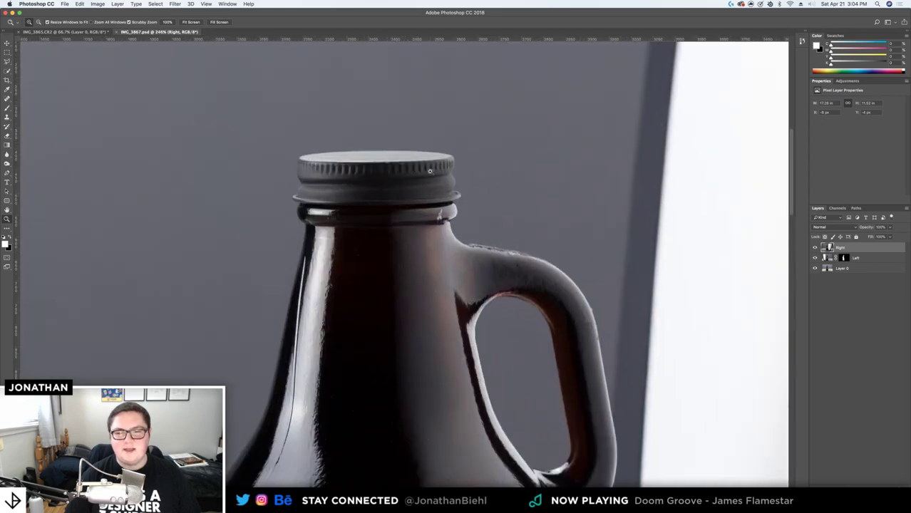
left_click_drag(433, 171, 456, 171)
key("p")
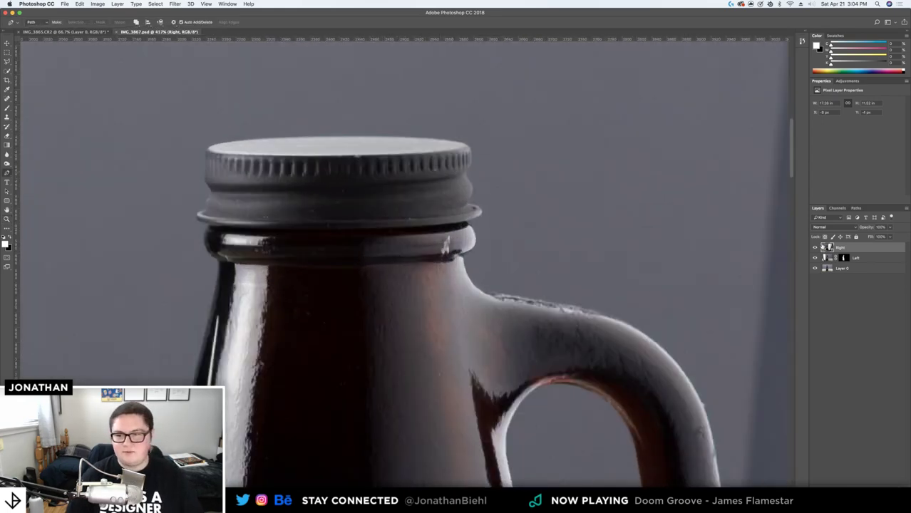
left_click(815, 248)
left_click(815, 248)
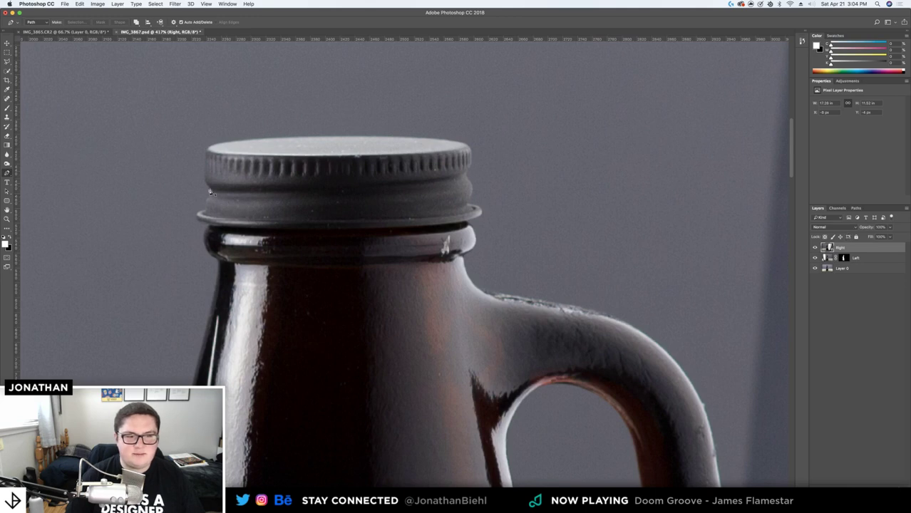
left_click(207, 227)
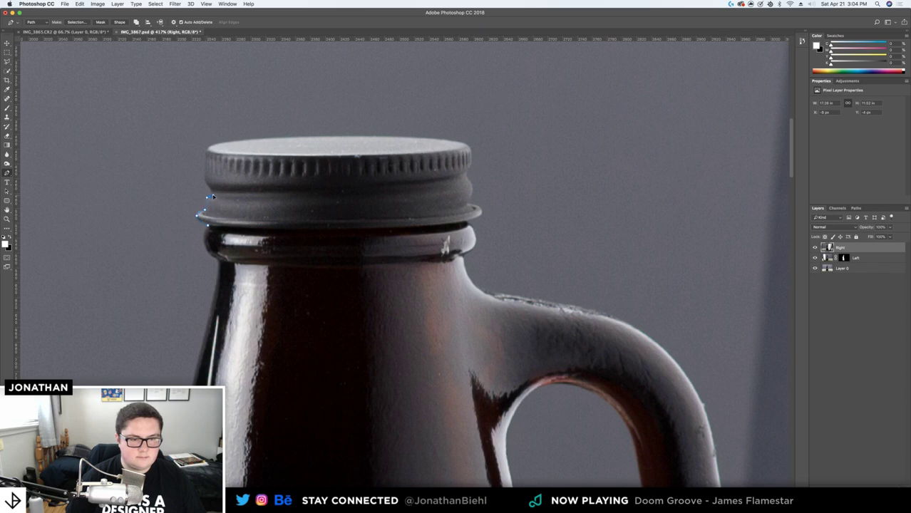
left_click_drag(205, 152, 207, 144)
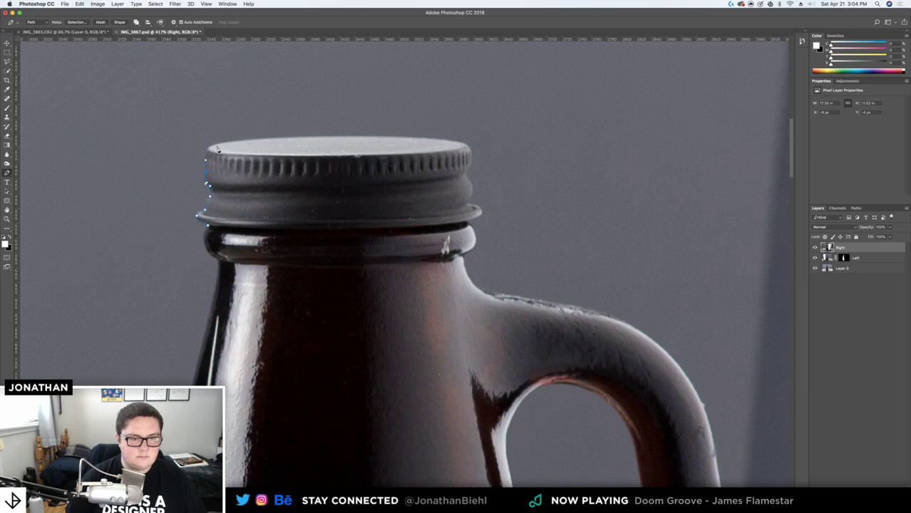
left_click_drag(223, 144, 249, 144)
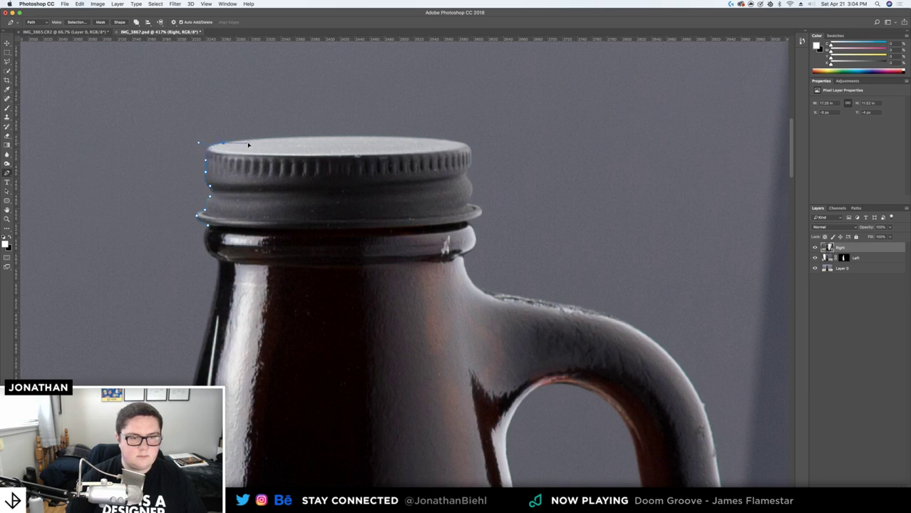
key("super+z")
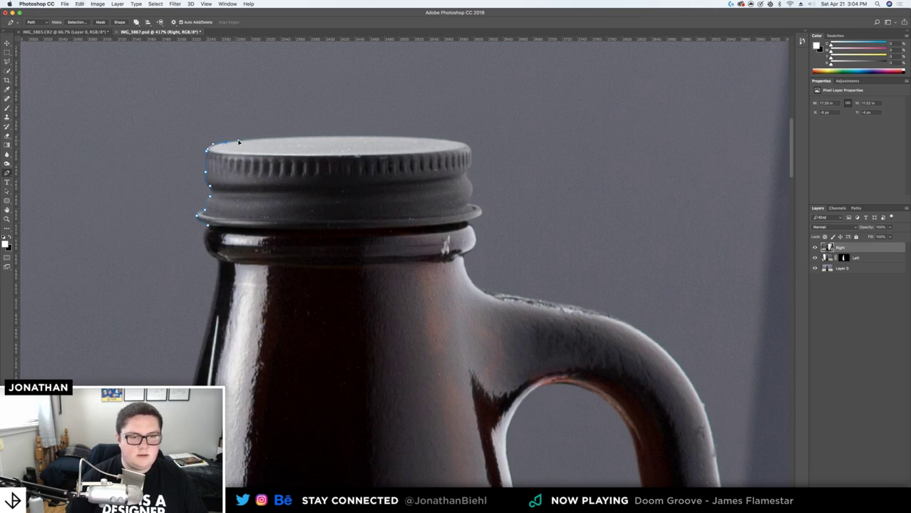
Continue the path along the lid's top edge and curve it around the upper right corner
left_click_drag(364, 138, 435, 138)
key("super+z")
key("super+z")
left_click_drag(320, 134, 433, 137)
left_click_drag(558, 141, 591, 160)
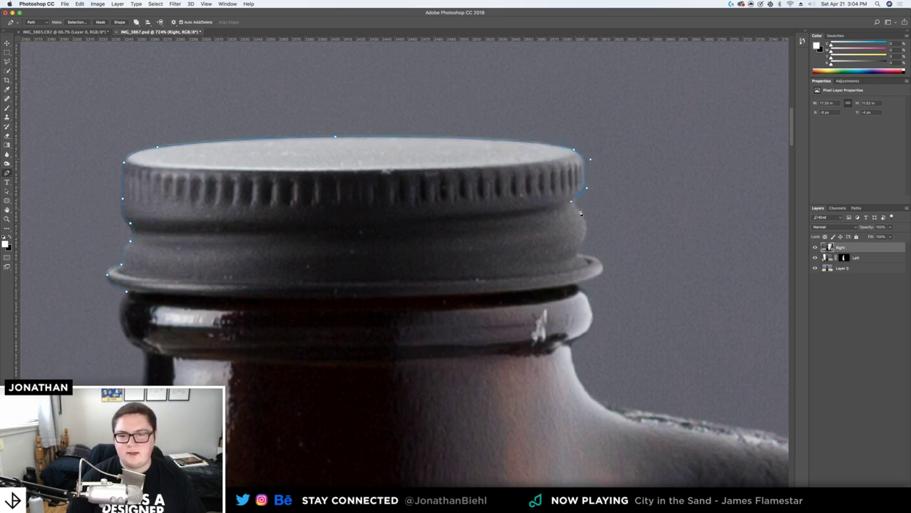
Trace the cap's lower right side and flared rim, ending the segment where the rim meets the glass
left_click_drag(579, 253, 572, 258)
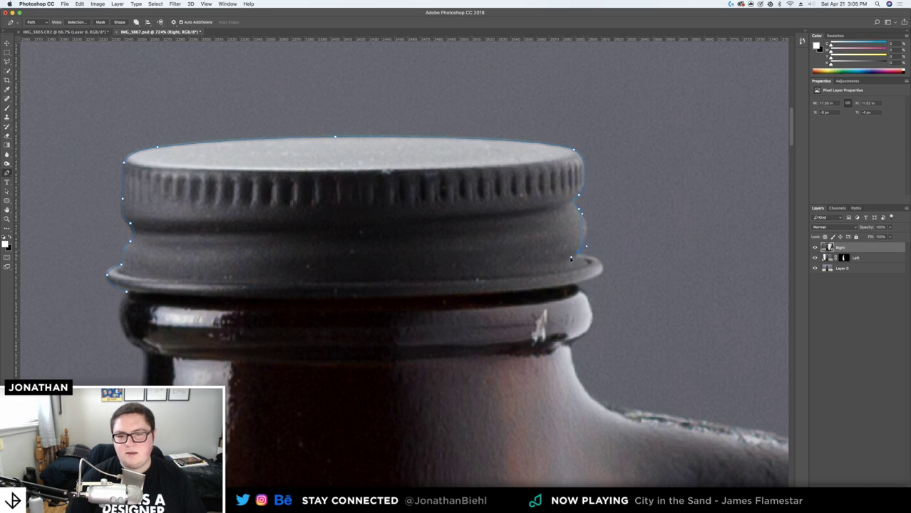
left_click(579, 253, "alt")
left_click_drag(585, 256, 588, 280)
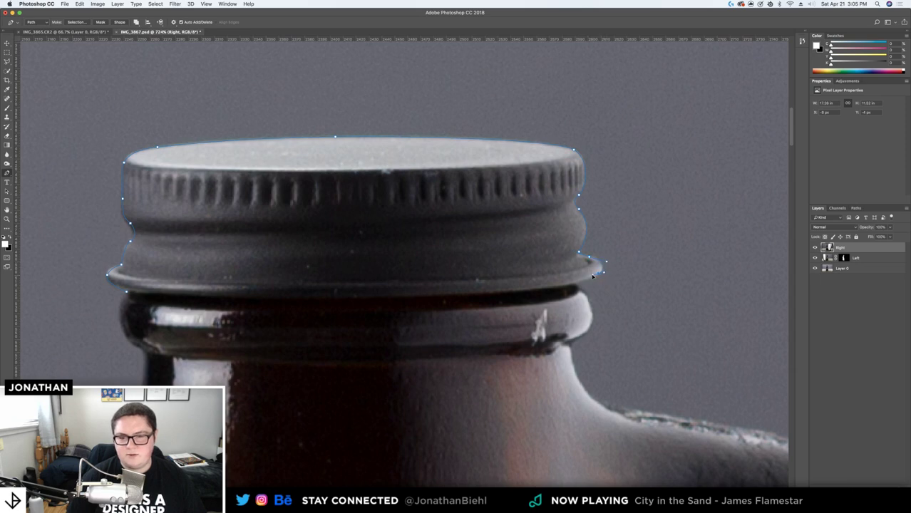
key("super+z")
key("super+z")
left_click_drag(604, 271, 598, 277)
key("super+z")
left_click(576, 285)
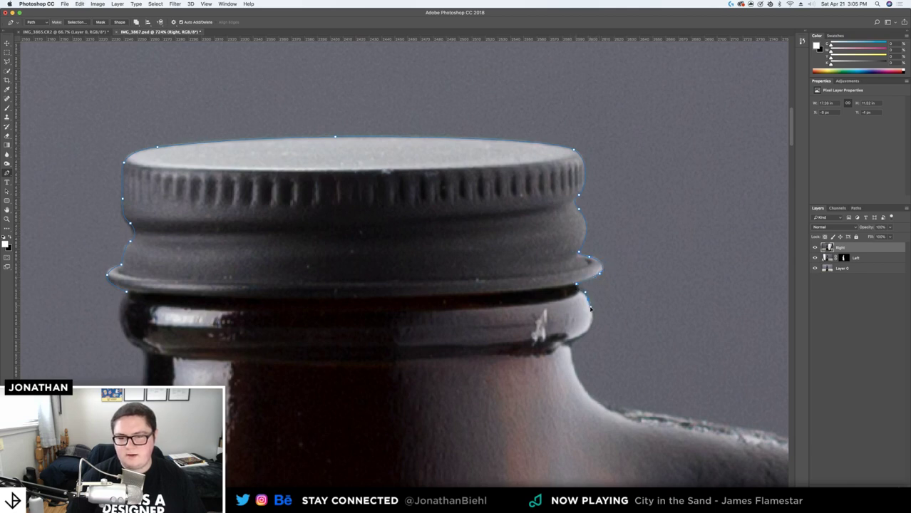
Trace the glass ring below the cap and follow the neck's curve to the start of the handle's rough top edge
left_click_drag(595, 319, 481, 290)
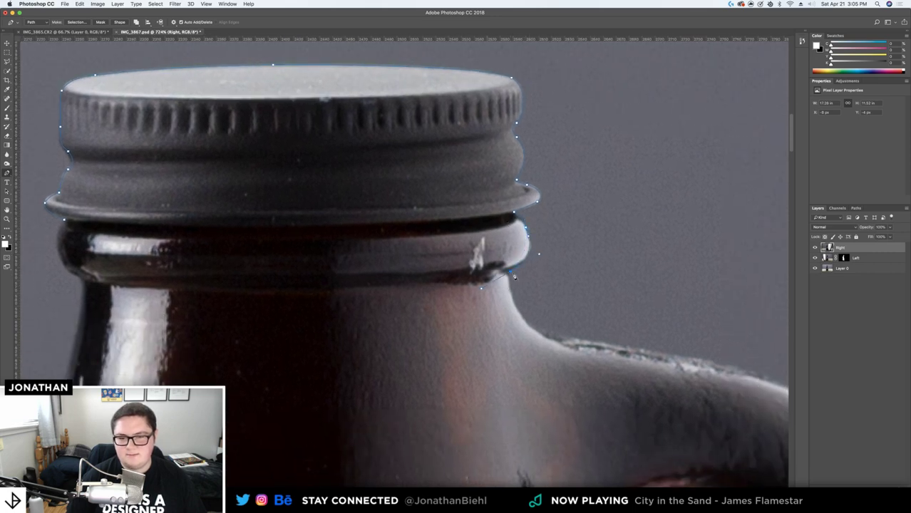
scroll(286, 183, "down", 4)
scroll(287, 183, "right", 9)
left_click_drag(309, 229, 389, 235)
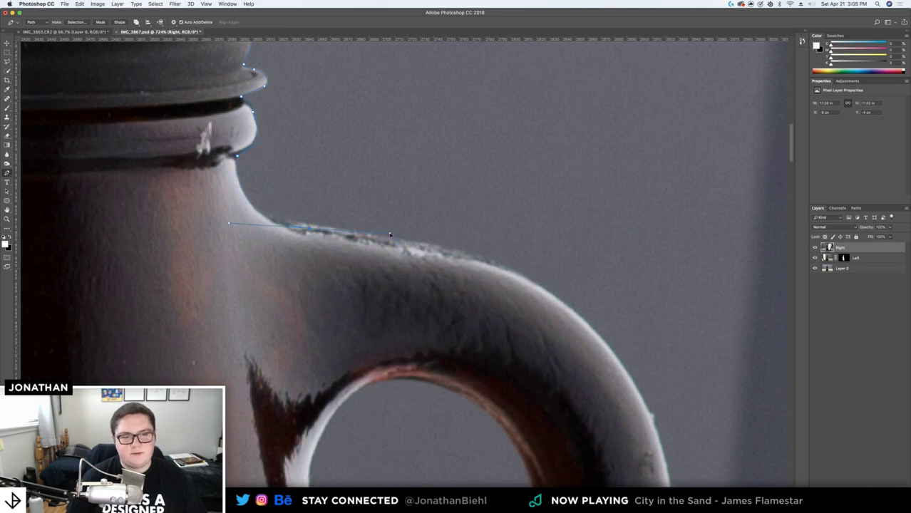
key("super+z")
left_click_drag(314, 232, 337, 244)
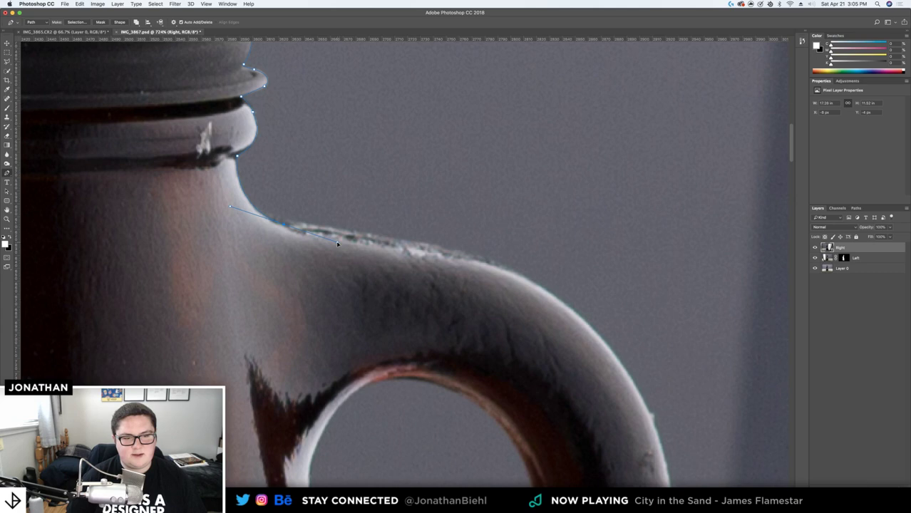
left_click(286, 226, "alt")
left_click_drag(469, 256, 476, 261)
key("alt+super+z")
key("alt+super+z")
key("alt+super+z")
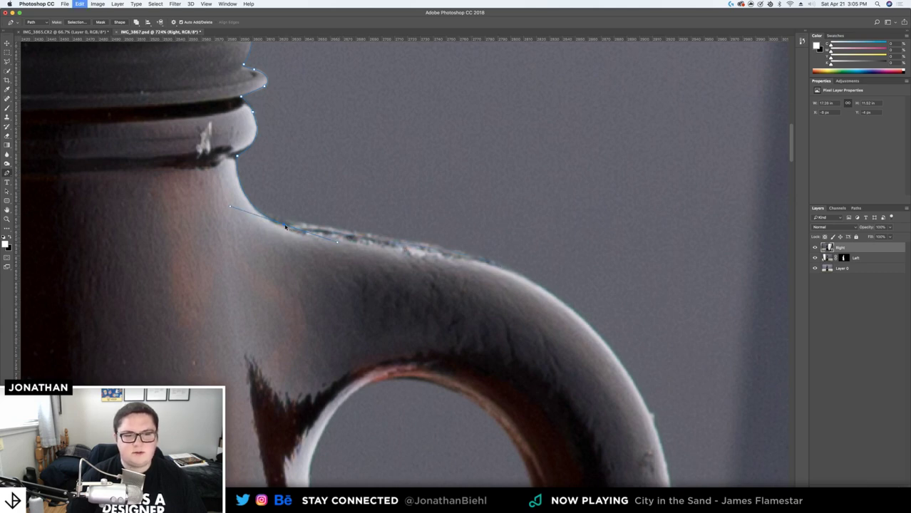
left_click_drag(308, 229, 315, 230)
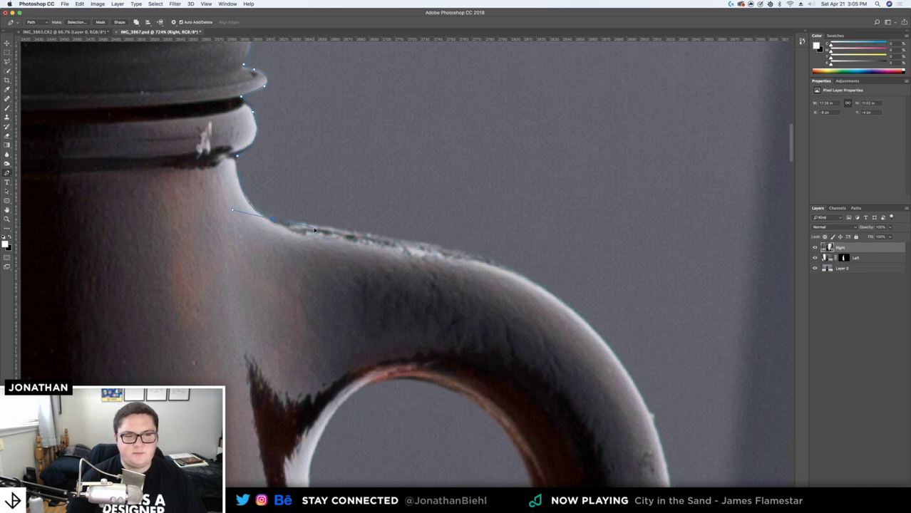
Extend the path over the handle's rough top edge and around its upper outer bend
left_click_drag(526, 280, 568, 301)
key("super+z")
left_click_drag(529, 280, 578, 309)
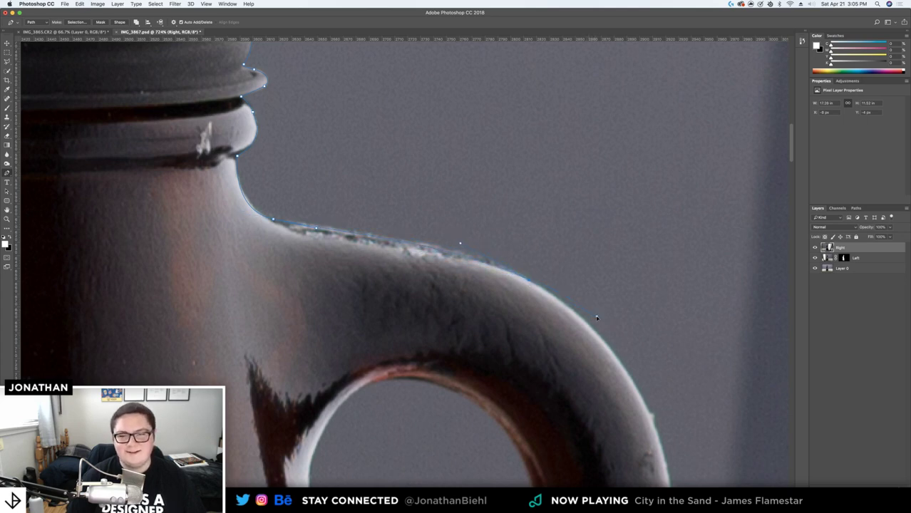
scroll(593, 309, "down", 10)
scroll(594, 310, "right", 5)
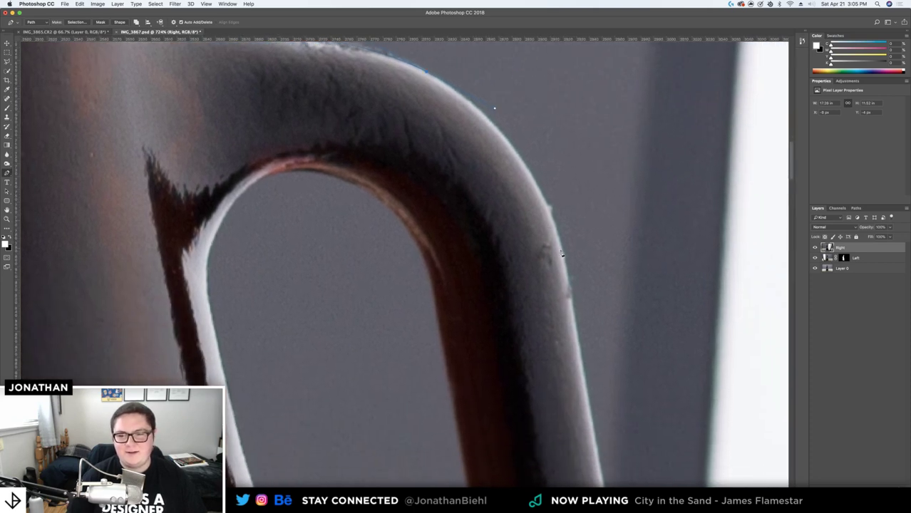
left_click_drag(565, 256, 579, 330)
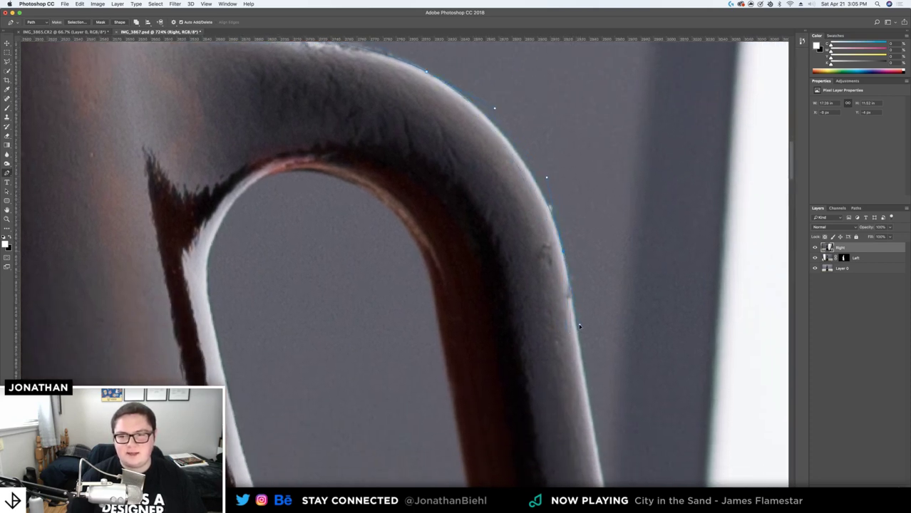
Trace the handle's straight outer edge and lower bend down towards where it joins the bottle's body
scroll(586, 326, "down", 10)
scroll(586, 325, "right", 5)
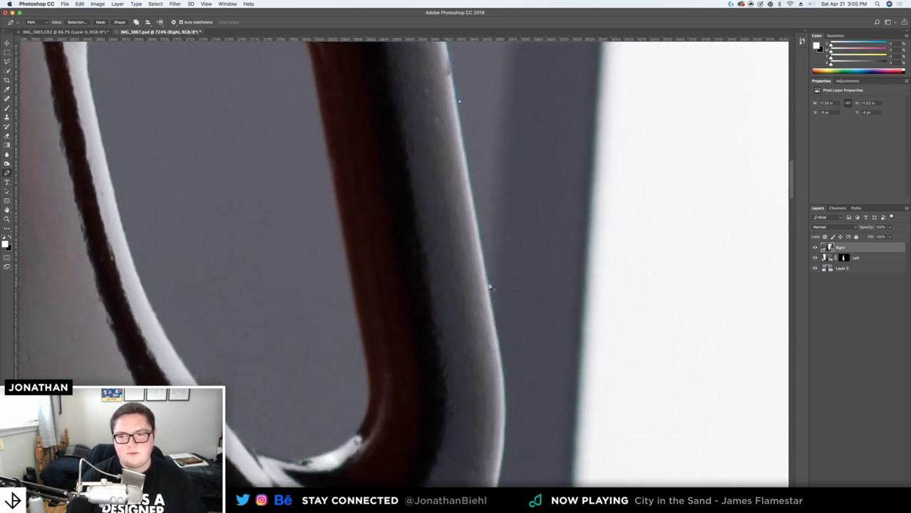
left_click(494, 318)
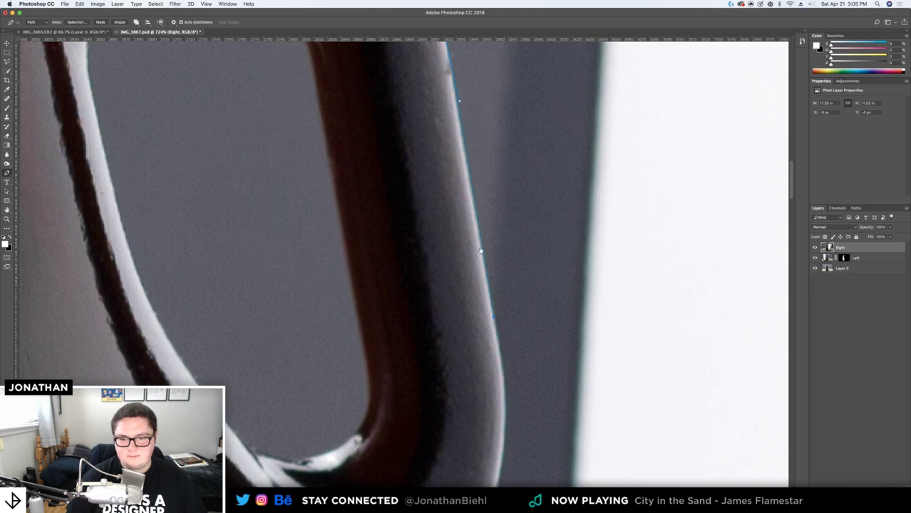
scroll(491, 297, "down", 5)
scroll(490, 297, "right", 2)
left_click_drag(474, 261, 465, 339)
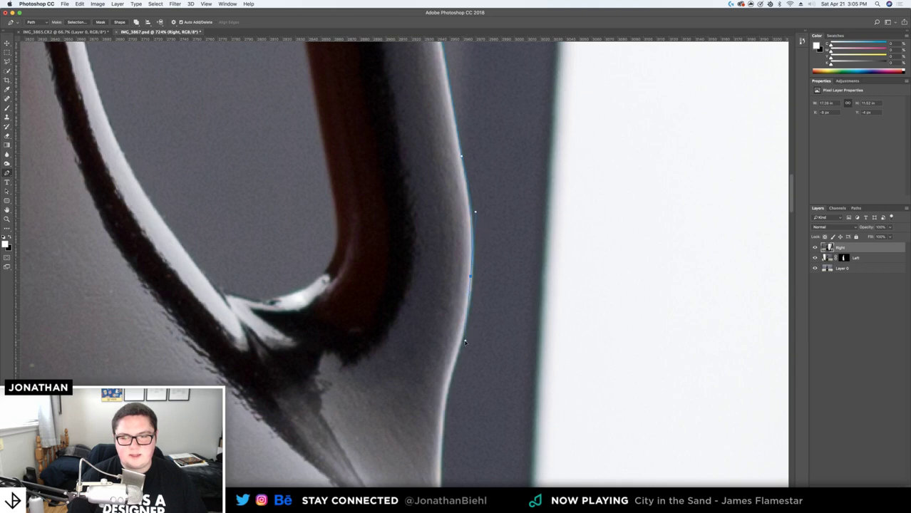
left_click_drag(445, 419, 438, 431)
key("super+z")
left_click_drag(460, 386, 413, 270)
key("super+z")
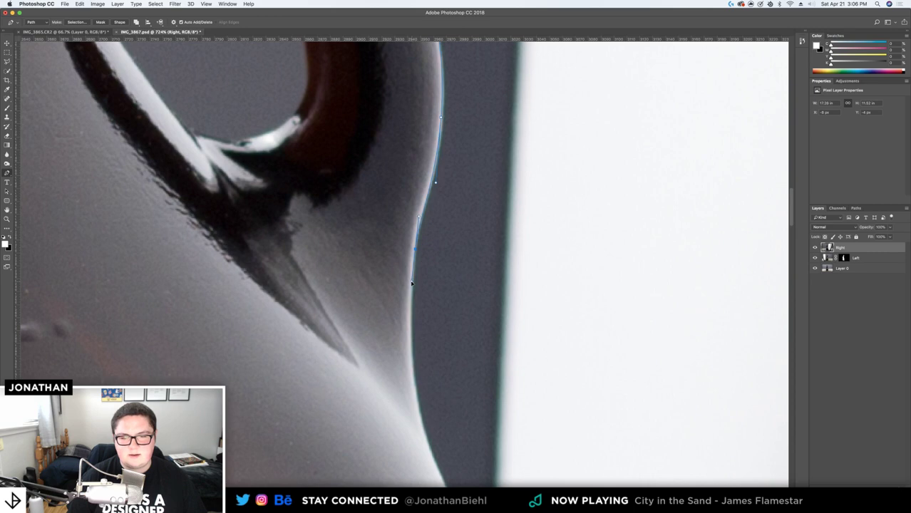
Continue the path from the handle joint along the bottle's right shoulder to the straight side just above the label
left_click_drag(427, 315, 393, 181)
left_click_drag(394, 317, 378, 88)
left_click_drag(413, 309, 411, 450)
key("super+z")
left_click_drag(413, 302, 432, 320)
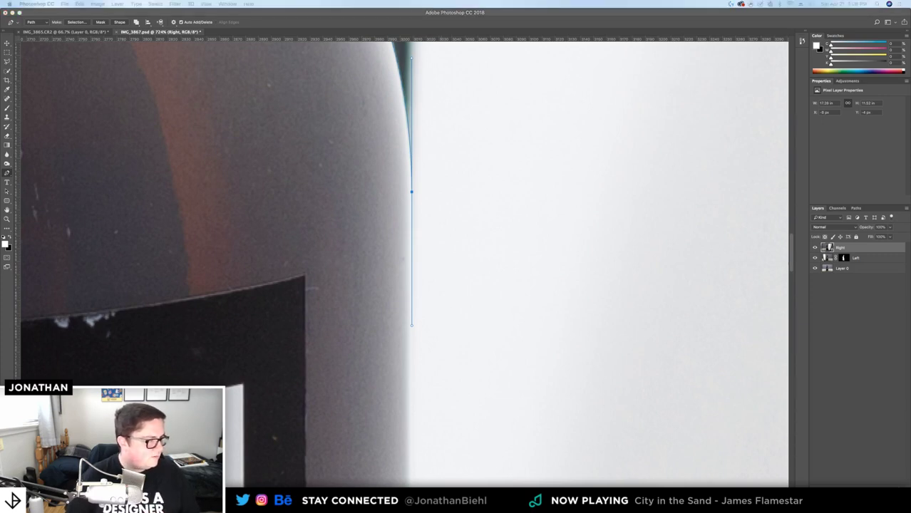
Switch to the Kern Type game in Chrome, enlarge its window, and space the letter e in the practice words "kern me"
left_click_drag(372, 94, 373, 56)
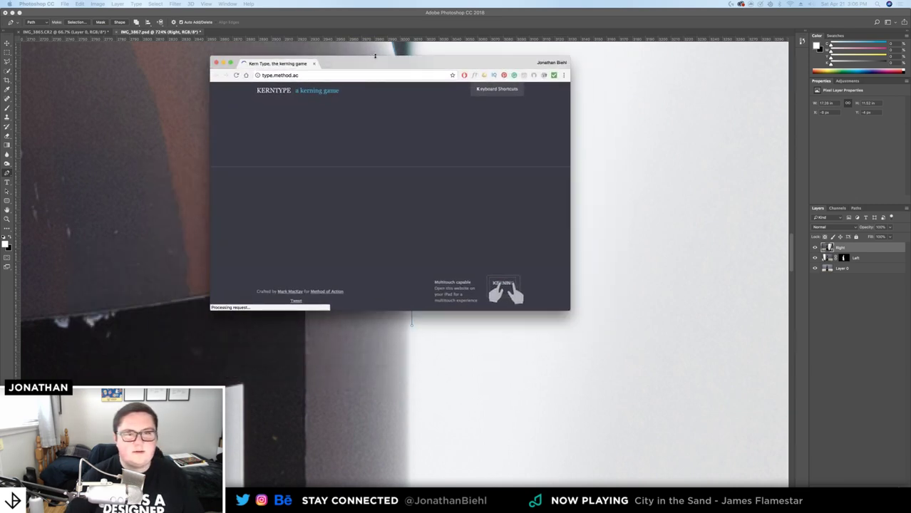
left_click(437, 67)
double_click(440, 65)
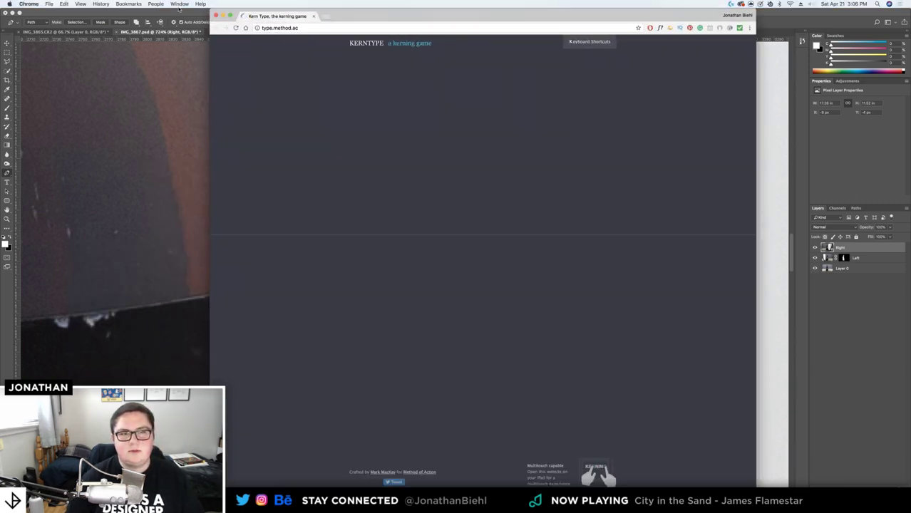
left_click_drag(210, 12, 141, 11)
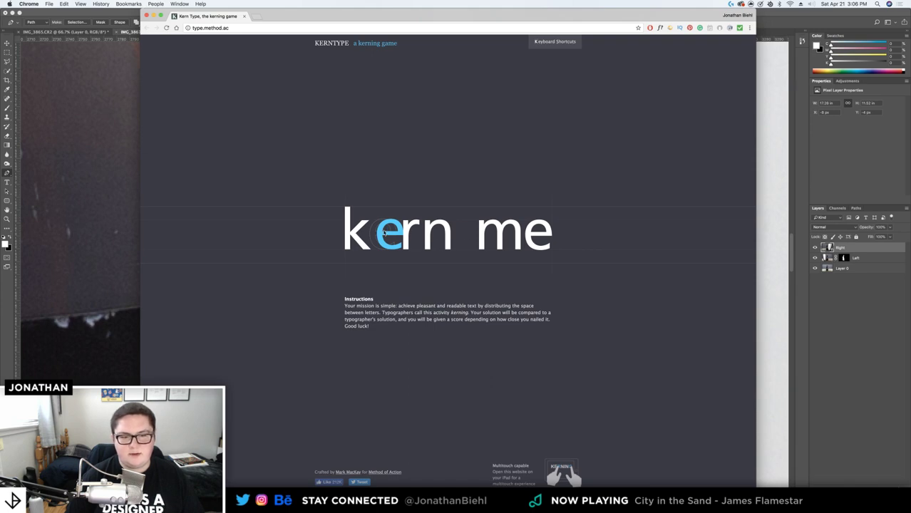
left_click_drag(380, 230, 372, 231)
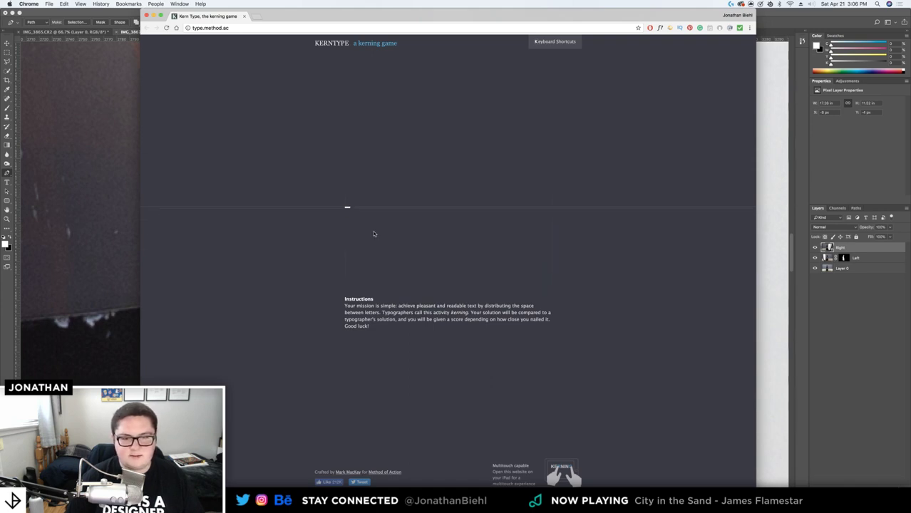
Adjust the spacing of the A and V in the first game word, "WAVE"
left_click_drag(434, 233, 445, 226)
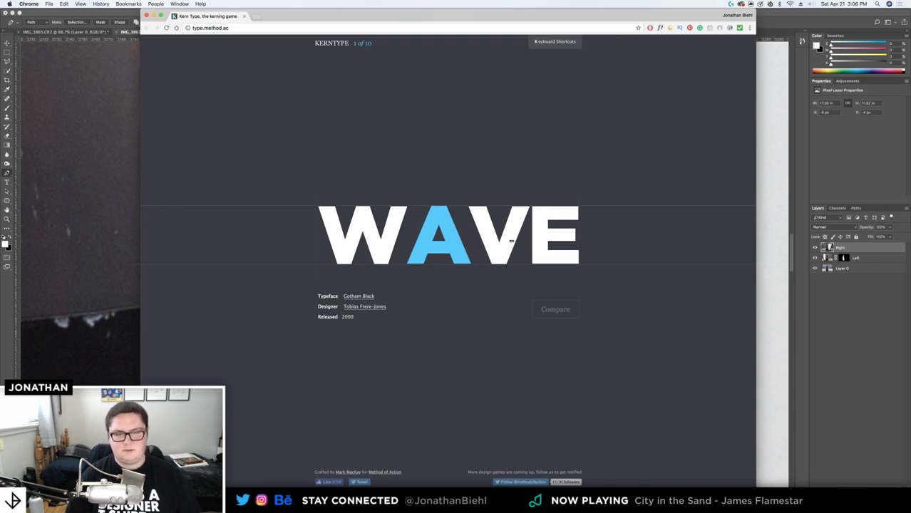
key("Left")
key("Right")
key("Right")
key("Left")
left_click(509, 238)
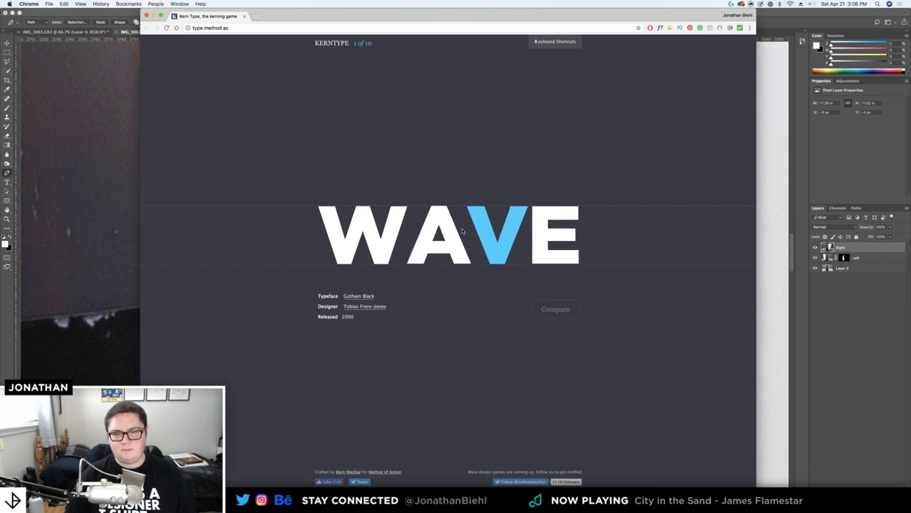
left_click(446, 183)
mouse_move(436, 220)
left_mouse_down()
mouse_move(477, 226)
mouse_move(478, 211)
mouse_move(439, 208)
left_mouse_up()
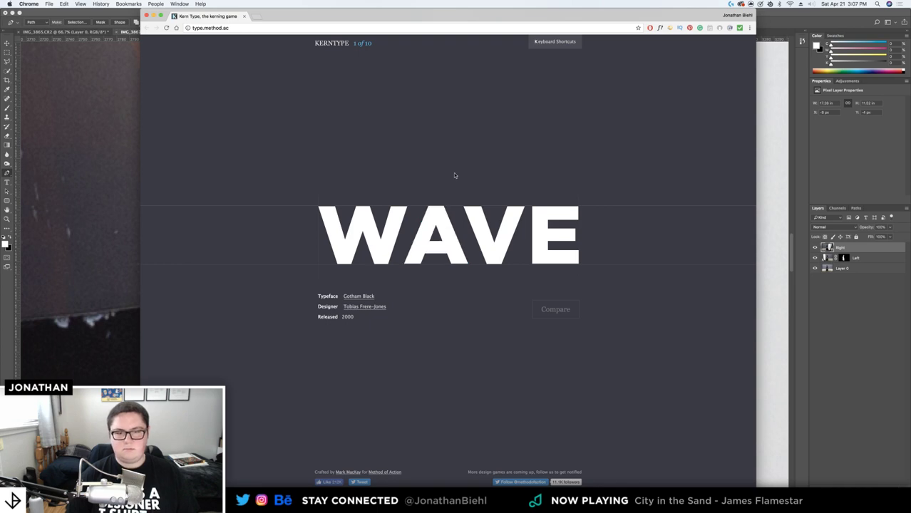
Fine-tune the A and V in "WAVE", compare the kerning with the typographer's solution, and continue to the next word
key("Right")
key("Right")
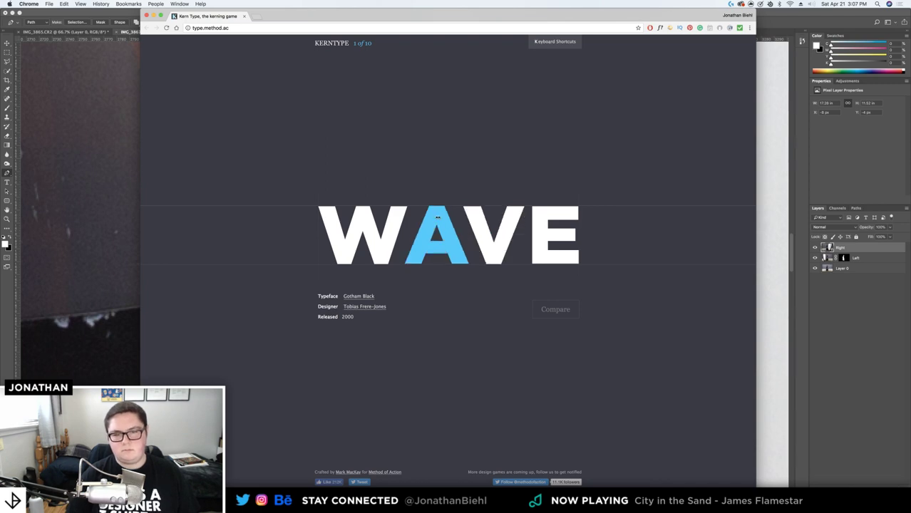
key("Left")
key("Left")
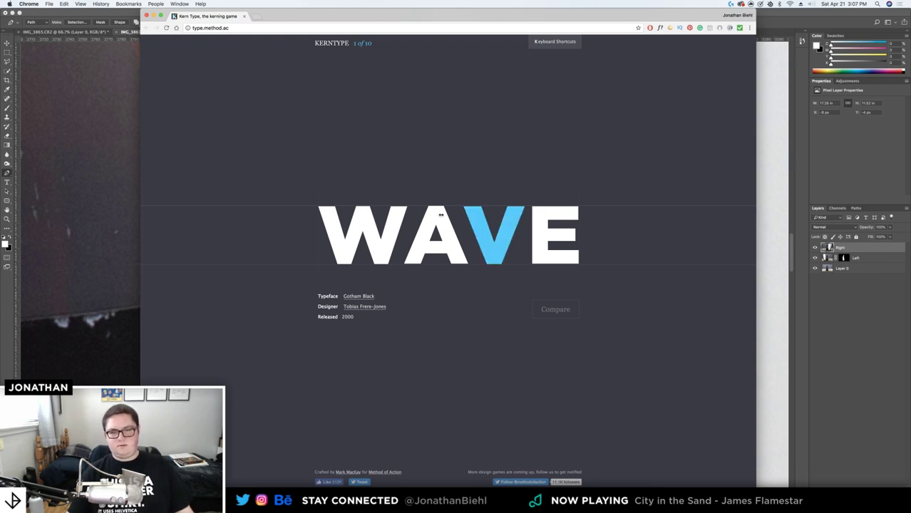
key("Right")
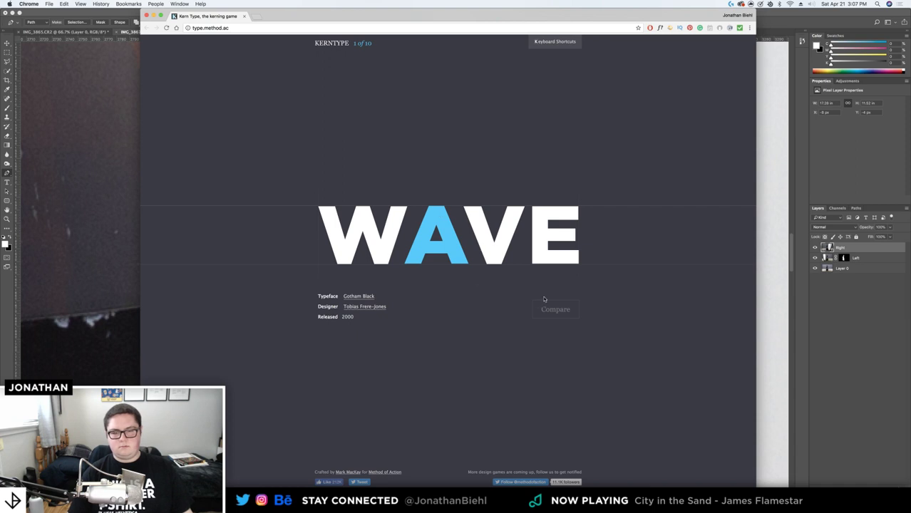
left_click(574, 312)
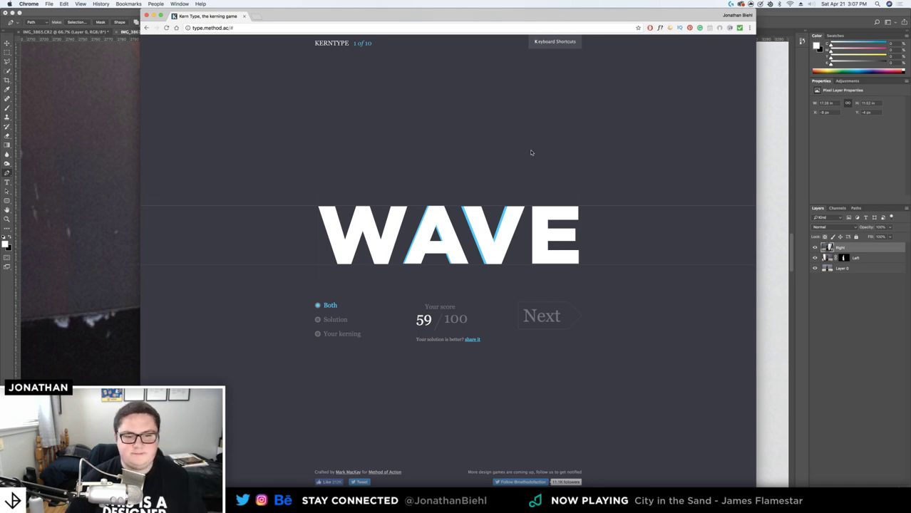
left_click(555, 316)
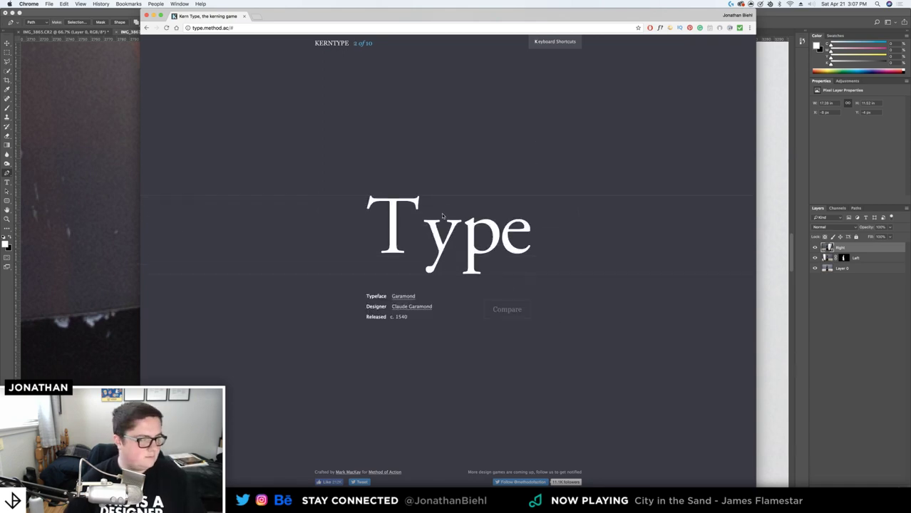
Position the y and p in "Type" between the fixed T and e
left_click_drag(432, 229, 449, 222)
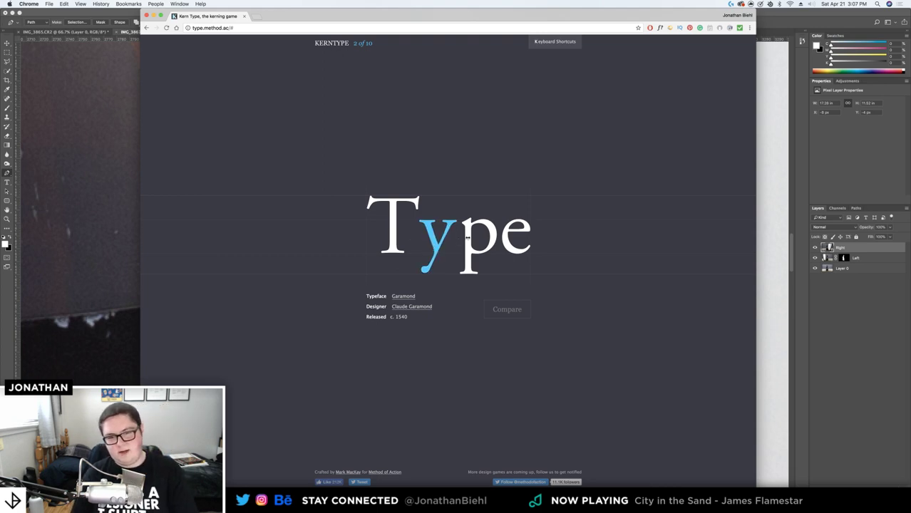
key("Right")
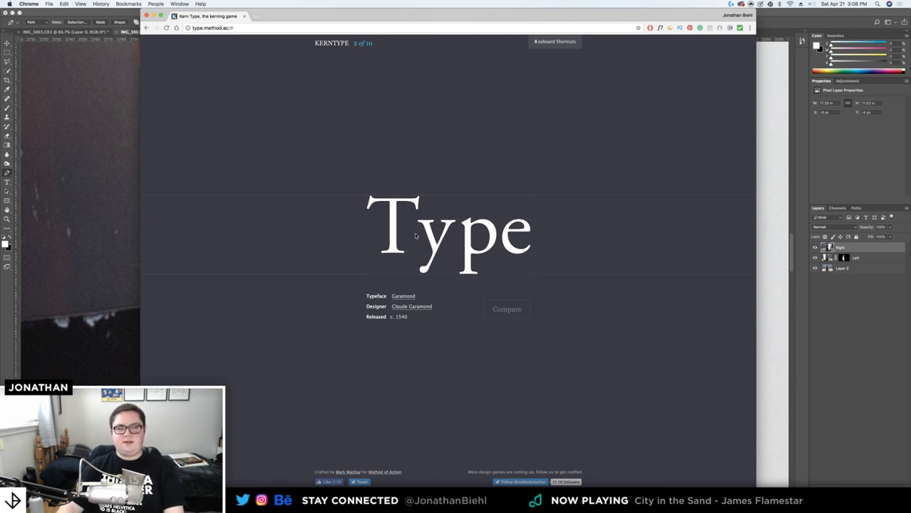
left_click(487, 225)
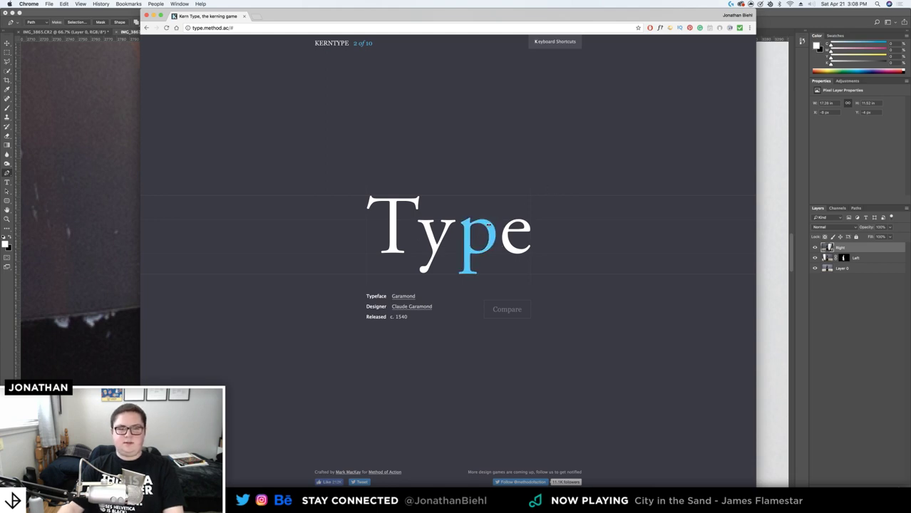
left_click(513, 197)
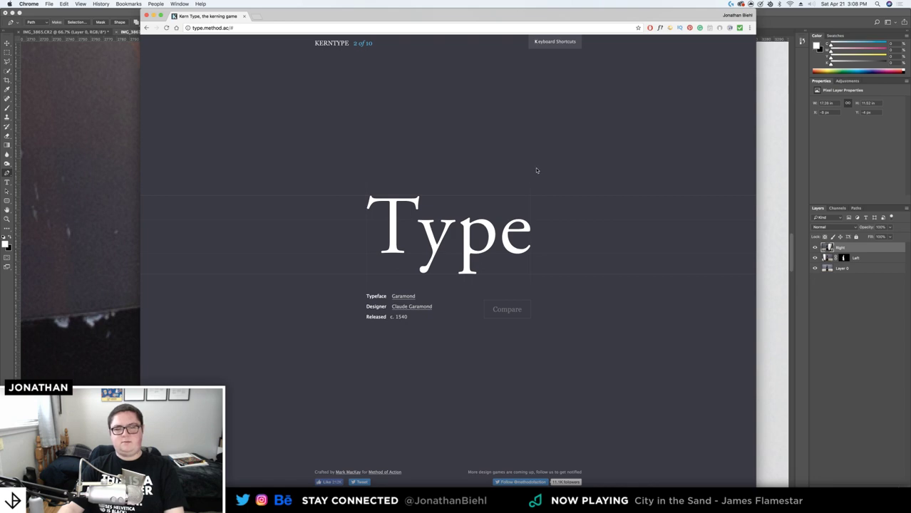
Nudge the p and y in "Type" to even out the gaps, compare it with the solution, and go on to the next word
left_click(450, 225)
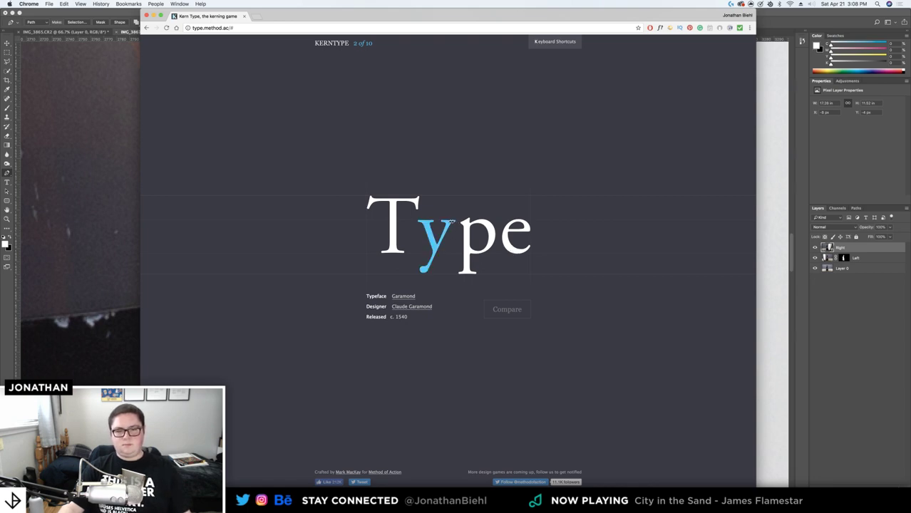
left_click(472, 224)
key("Right")
key("Right")
key("Right")
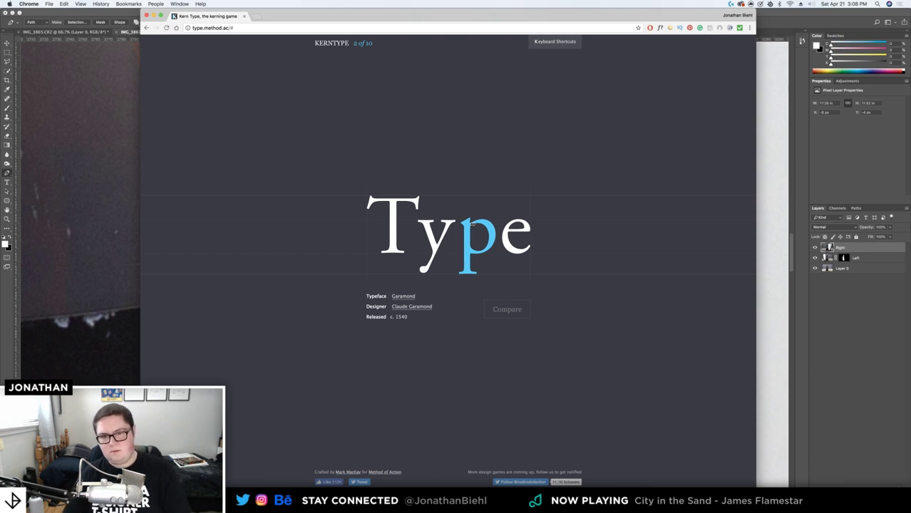
left_click(448, 224)
key("Right")
key("Right")
key("Right")
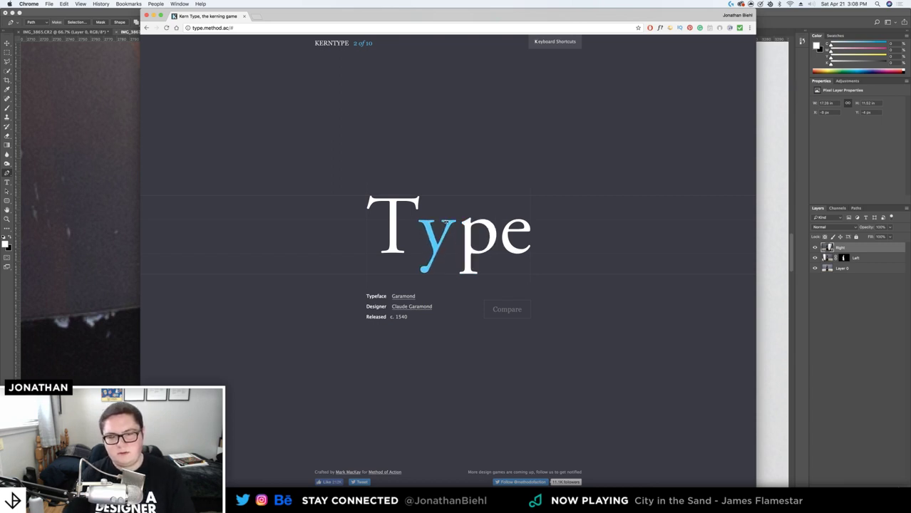
left_click(473, 154)
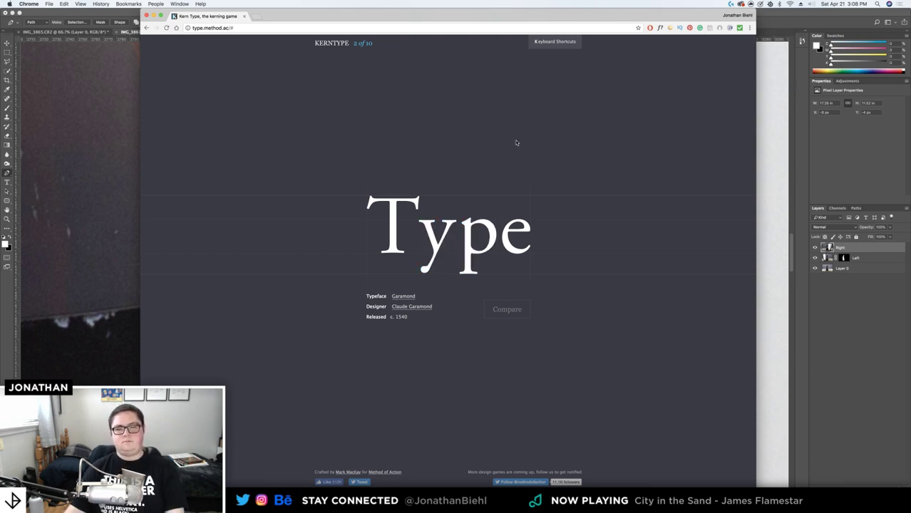
left_click(510, 312)
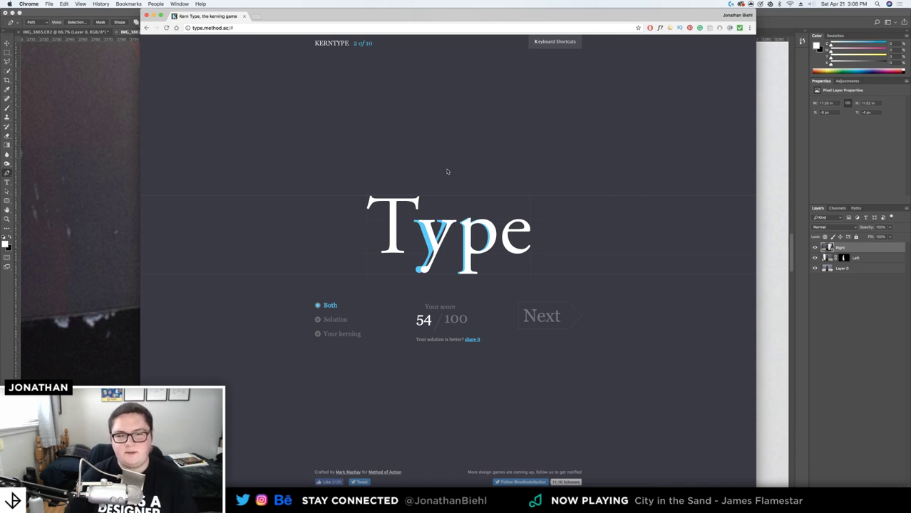
left_click(544, 315)
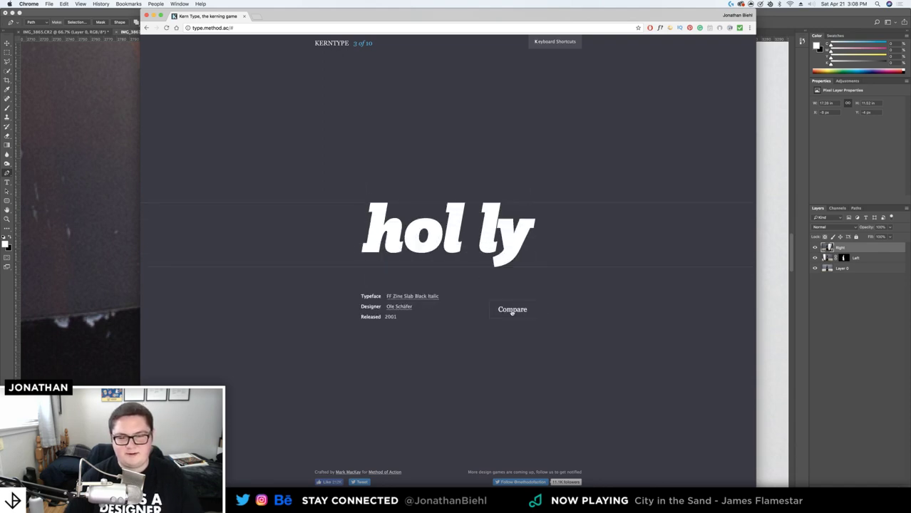
Space the o and both l's evenly in "holly", compare it with the solution, and advance to the next word
left_click_drag(485, 225, 440, 229)
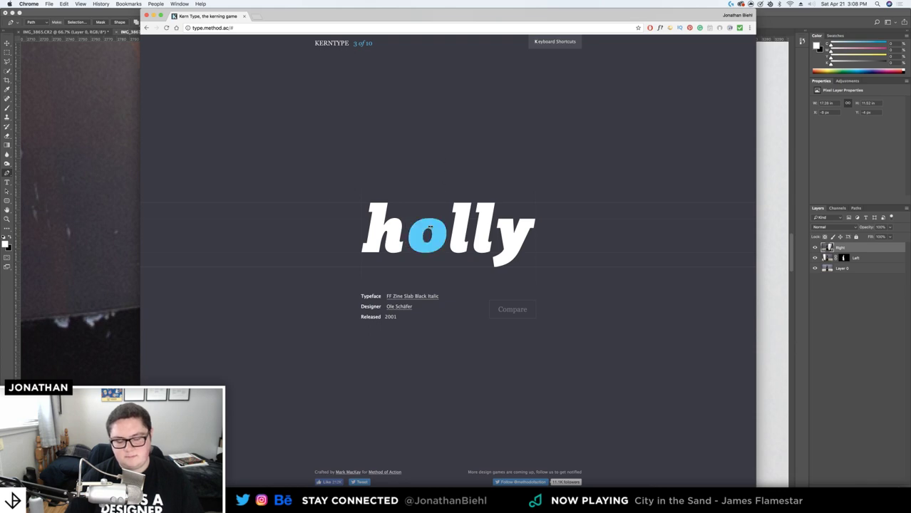
left_click_drag(430, 227, 427, 227)
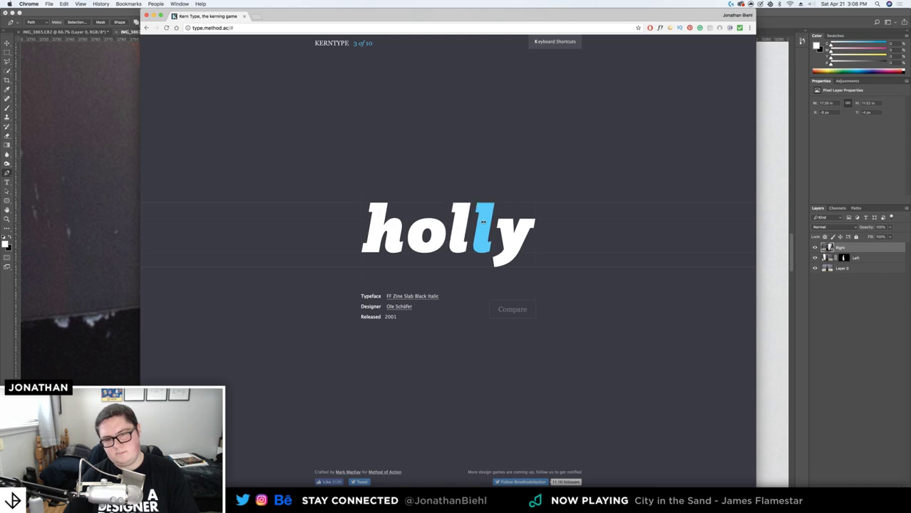
left_click(512, 311)
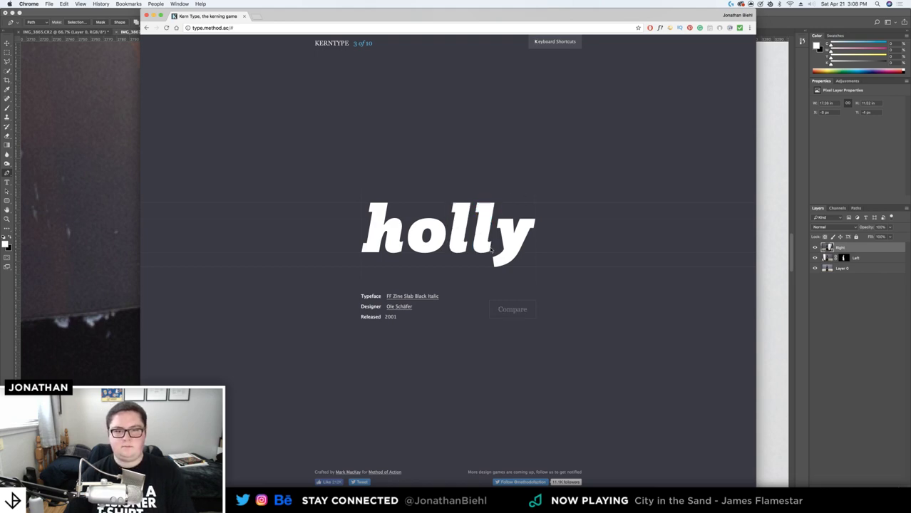
mouse_move(482, 242)
left_mouse_down()
mouse_move(460, 244)
mouse_move(485, 233)
left_mouse_up()
left_click(487, 233)
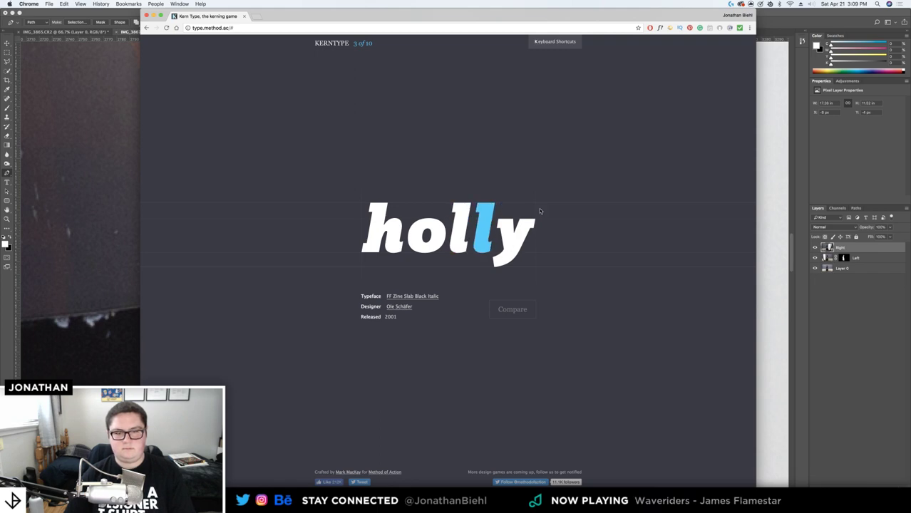
left_click(522, 311)
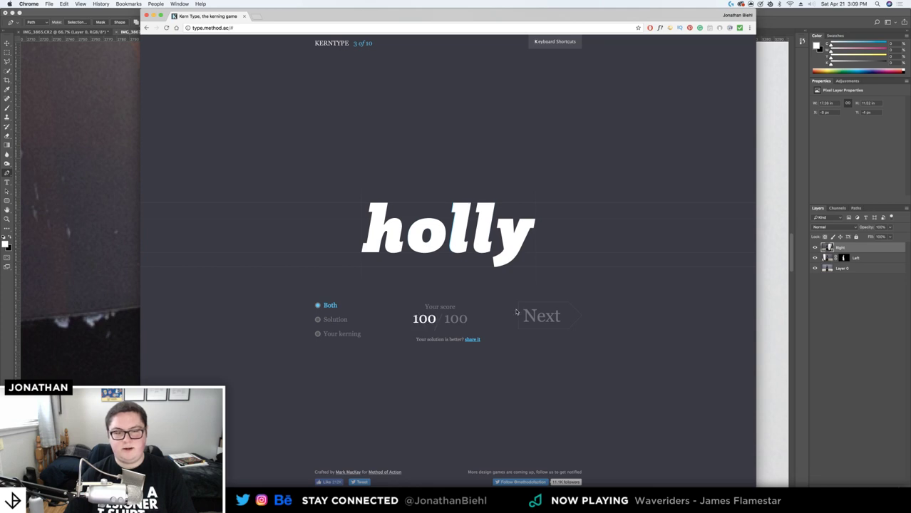
left_click(537, 316)
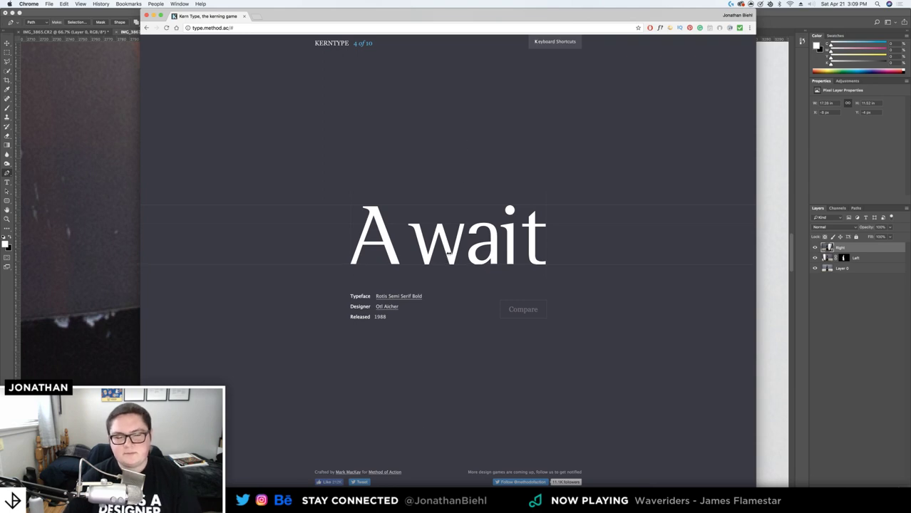
Close the gap after the A in "Await" by kerning the w, a and i, compare the result, and move to the next word
left_click_drag(456, 254, 441, 252)
left_click_drag(493, 244, 464, 194)
left_click(482, 175)
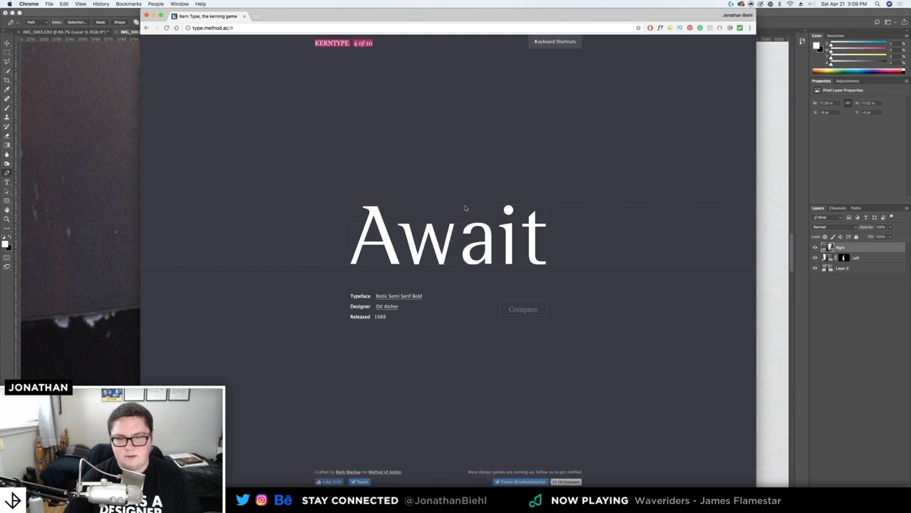
left_click_drag(471, 227, 472, 178)
left_click_drag(503, 227, 465, 227)
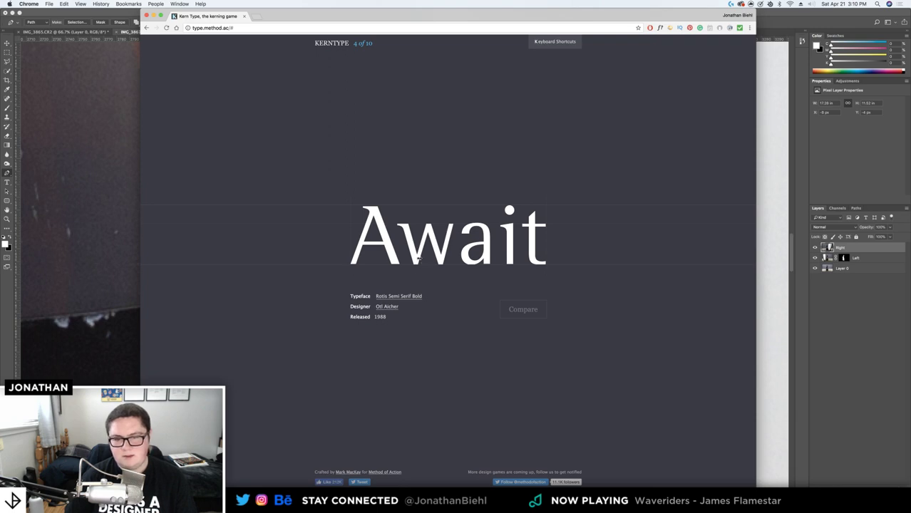
left_click_drag(506, 239, 508, 232)
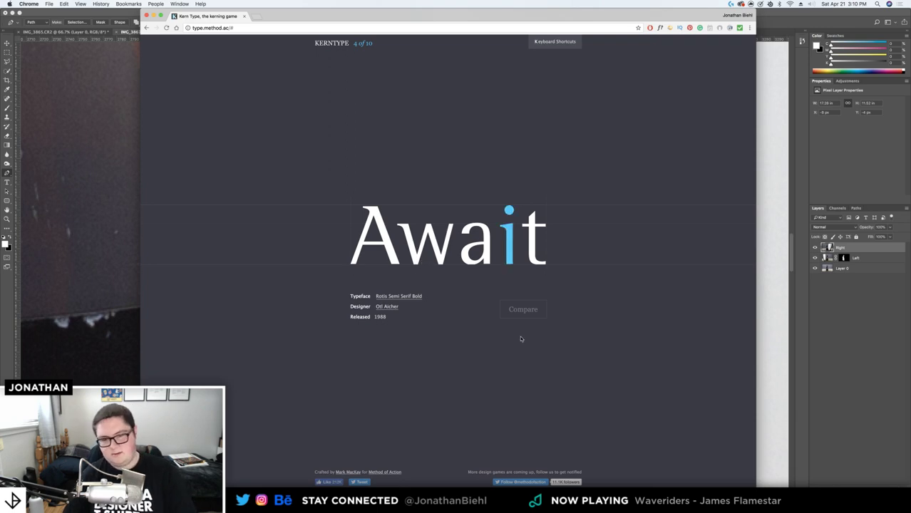
left_click(522, 314)
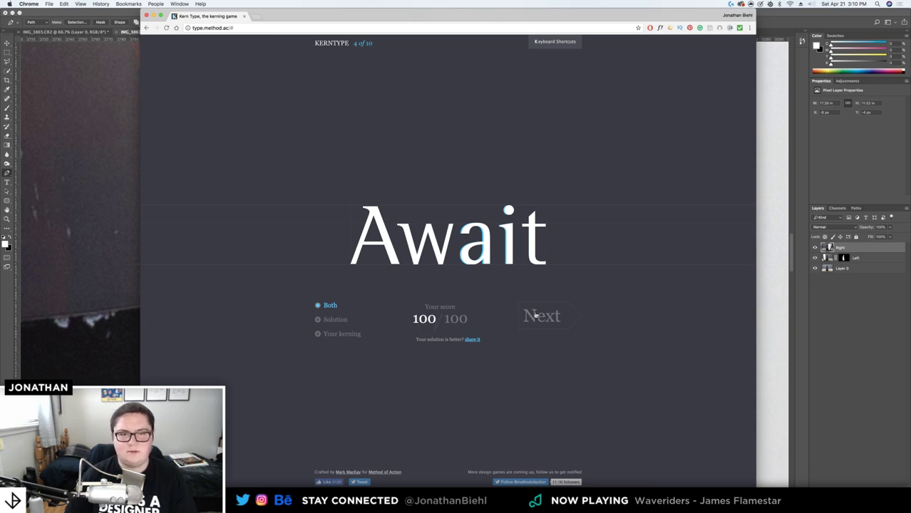
left_click(535, 314)
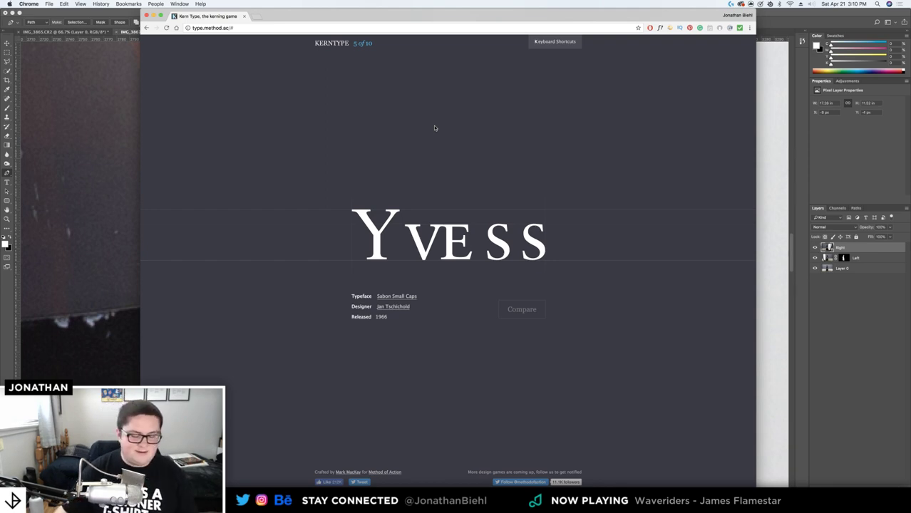
Distribute the V, E and first S evenly in "Yvess", compare it with the solution, and proceed to the next word
mouse_move(434, 232)
left_mouse_down()
mouse_move(408, 228)
mouse_move(498, 231)
mouse_move(425, 242)
left_mouse_up()
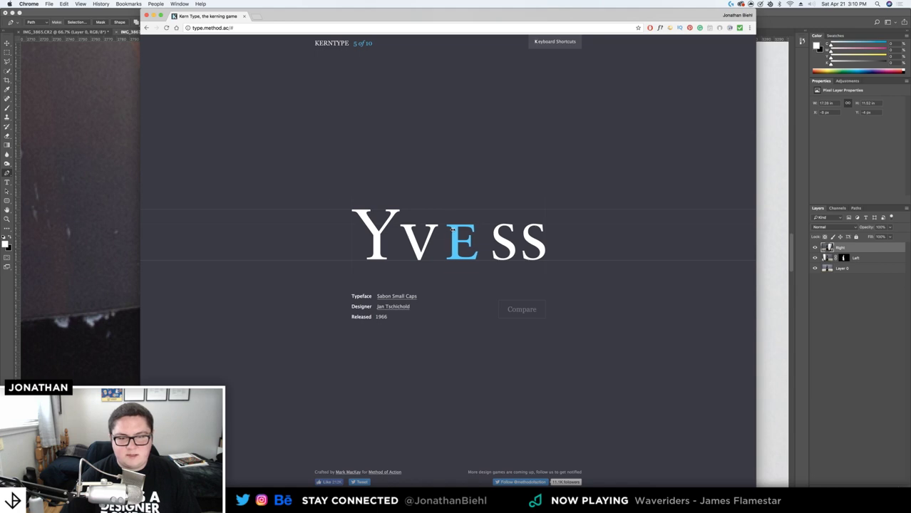
left_click_drag(497, 236, 466, 241)
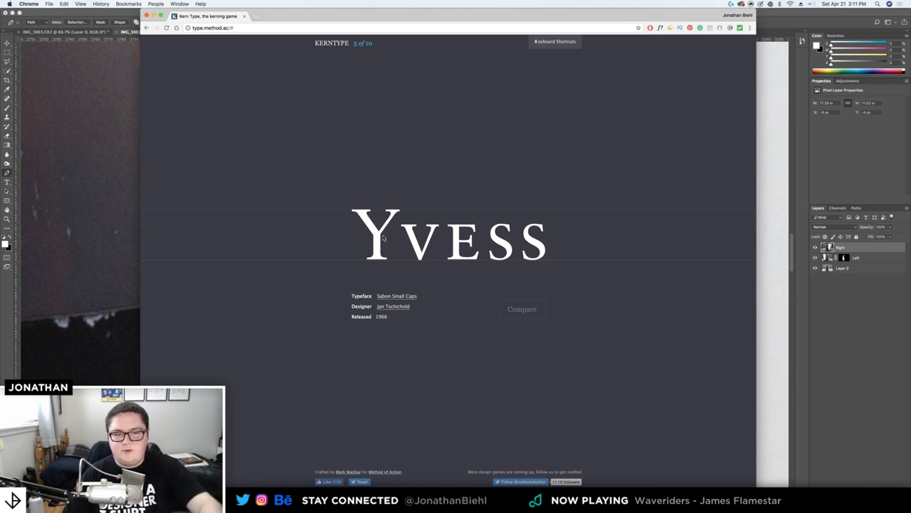
left_click(413, 231)
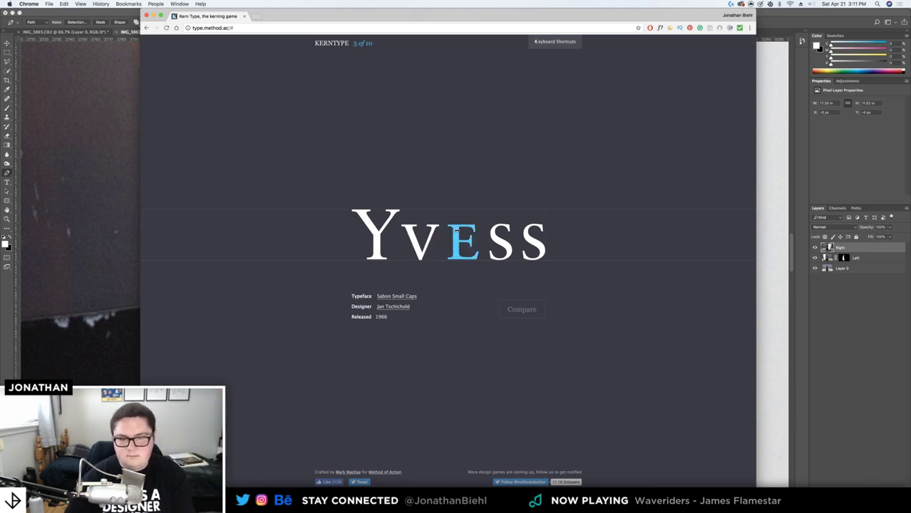
left_click_drag(495, 236, 472, 239)
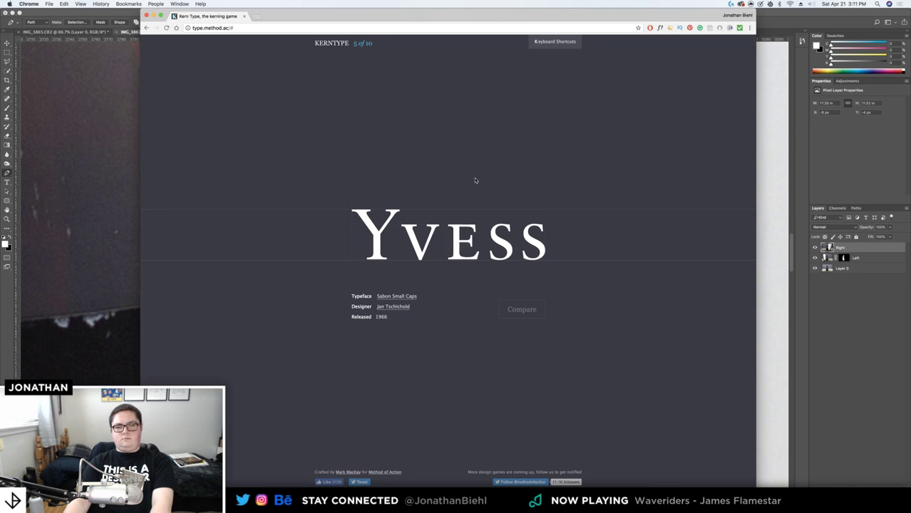
left_click(521, 309)
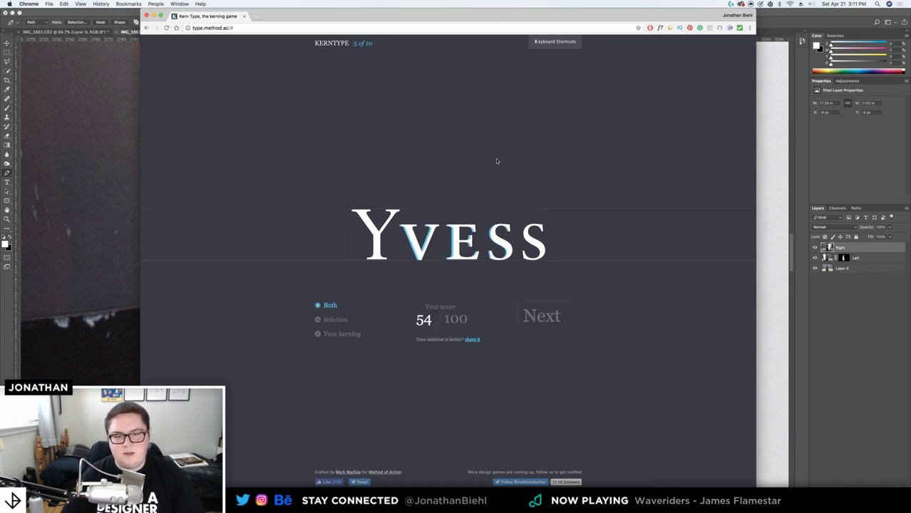
left_click(541, 317)
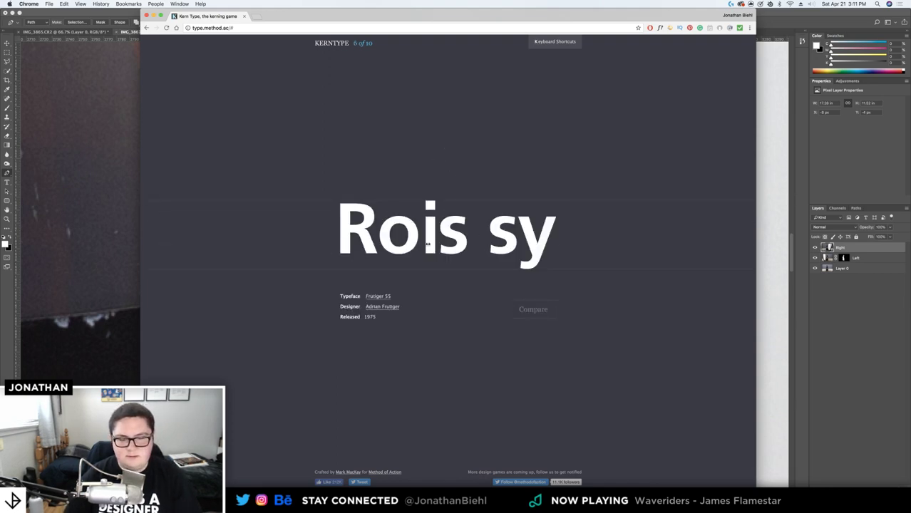
Close the gap between the two s's in "Roissy" by spreading the i and both s's evenly between the o and y
left_click_drag(450, 235, 497, 234)
left_click(431, 223)
left_click(439, 230)
left_click(452, 234)
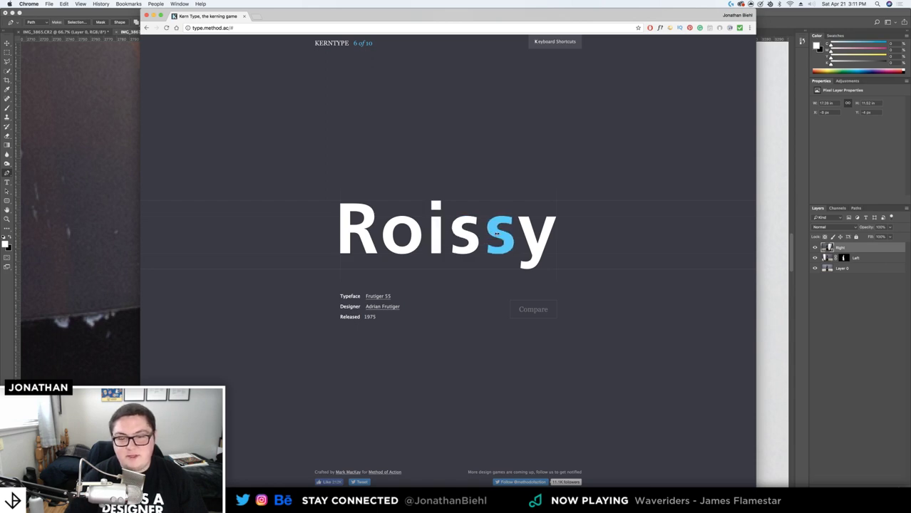
left_click(481, 175)
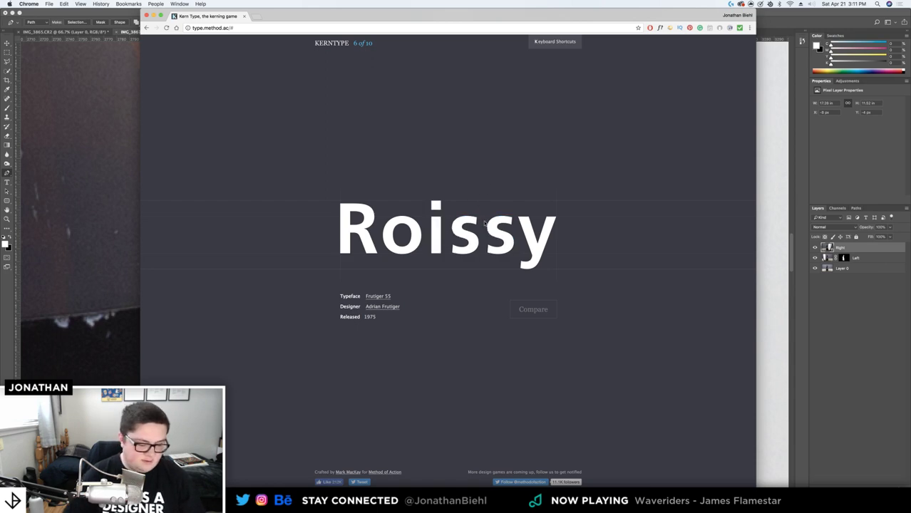
Shift the i and both s's of "Roissy" slightly left, giving the y more room
left_click(497, 224)
mouse_move(498, 224)
left_mouse_down()
mouse_move(435, 231)
mouse_move(412, 217)
mouse_move(440, 235)
mouse_move(500, 242)
left_mouse_up()
left_click(455, 170)
left_click(434, 176)
left_click(463, 234)
left_click(501, 242)
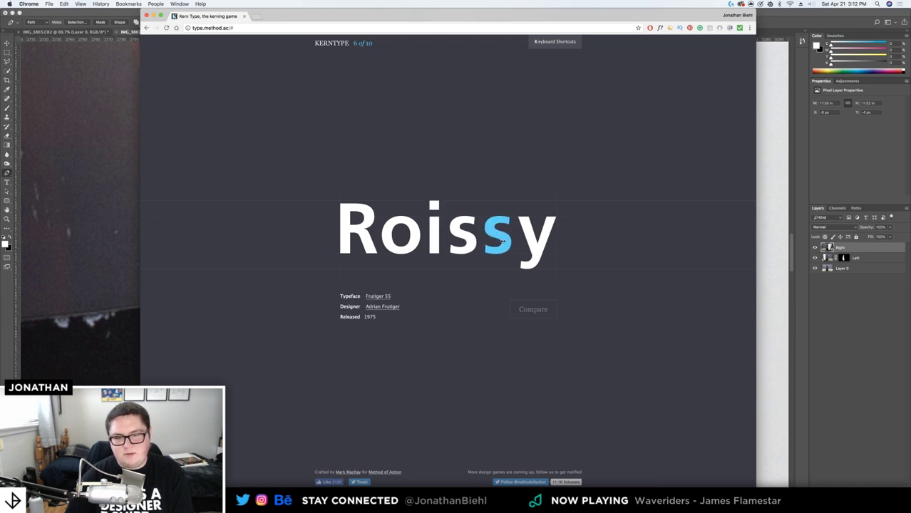
left_click(504, 170)
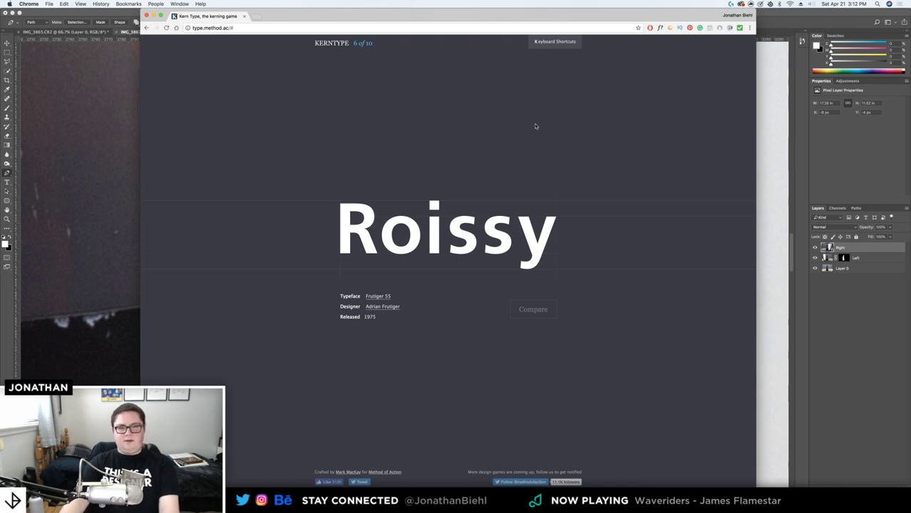
Fine-tune the i and both s's of "Roissy" in small nudges to even out the spacing between them
left_click(432, 229)
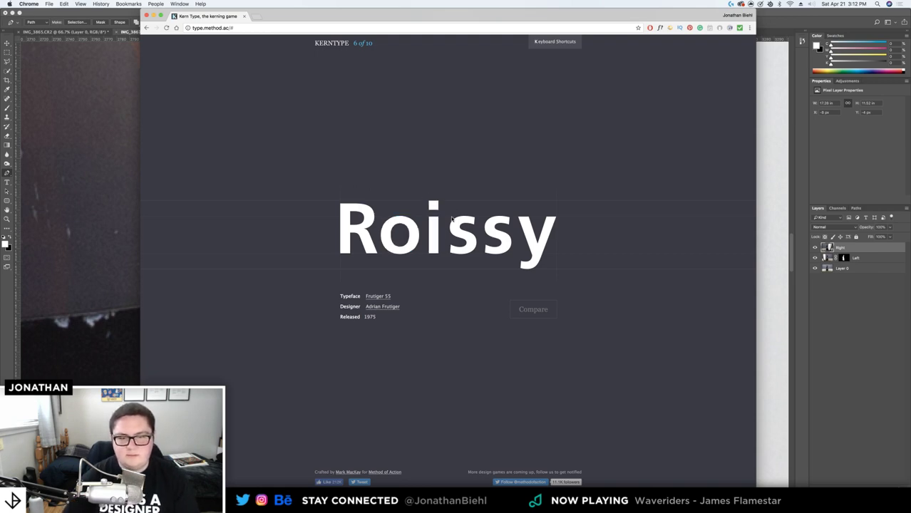
left_click(455, 223)
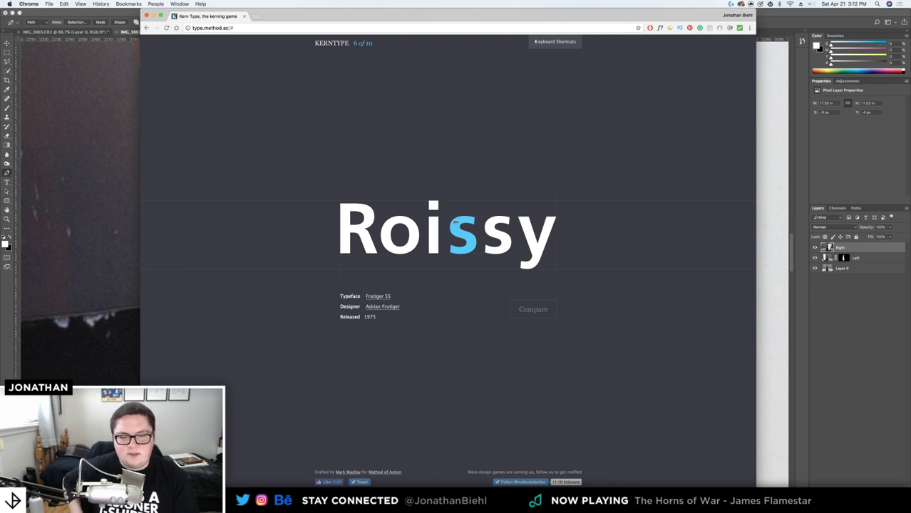
left_click(498, 230)
left_click(509, 186)
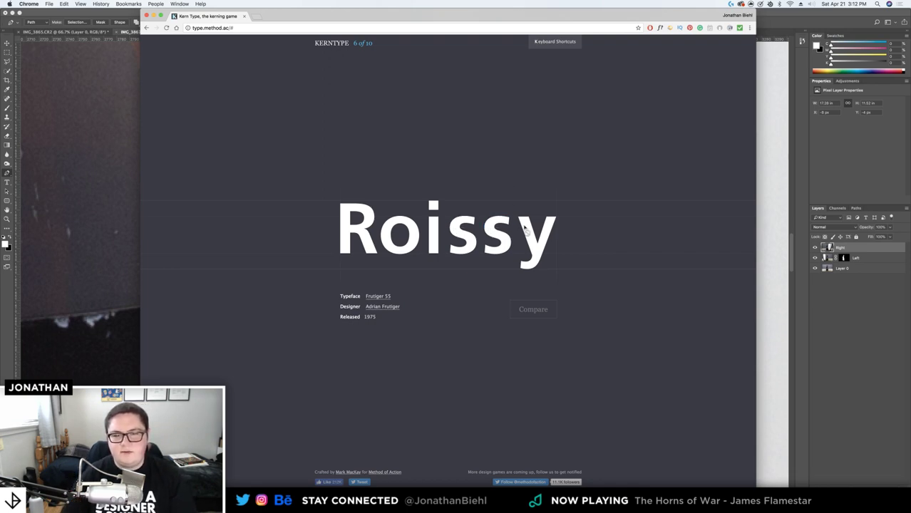
left_click(493, 235)
key("Right")
left_click(462, 231)
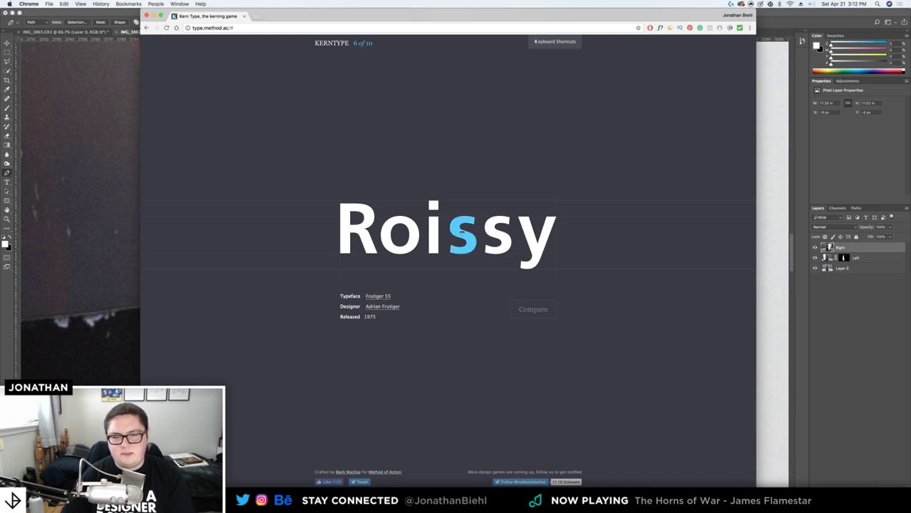
left_click(498, 234)
left_click(497, 187)
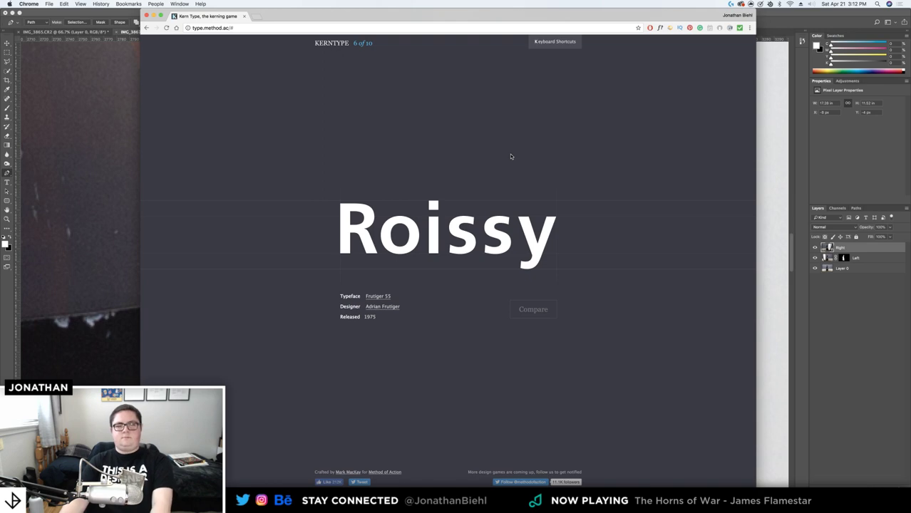
Tighten the i and first s of "Roissy" toward the o
left_click_drag(438, 216, 436, 215)
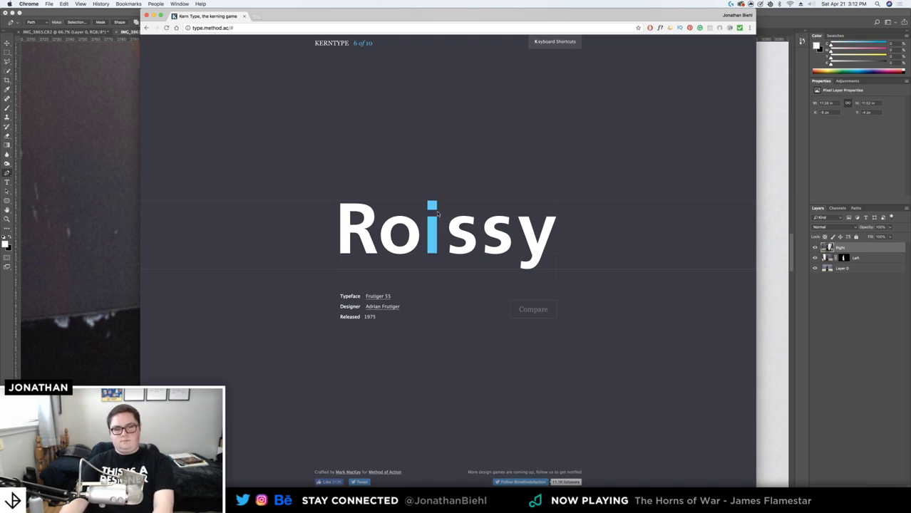
left_click(456, 191)
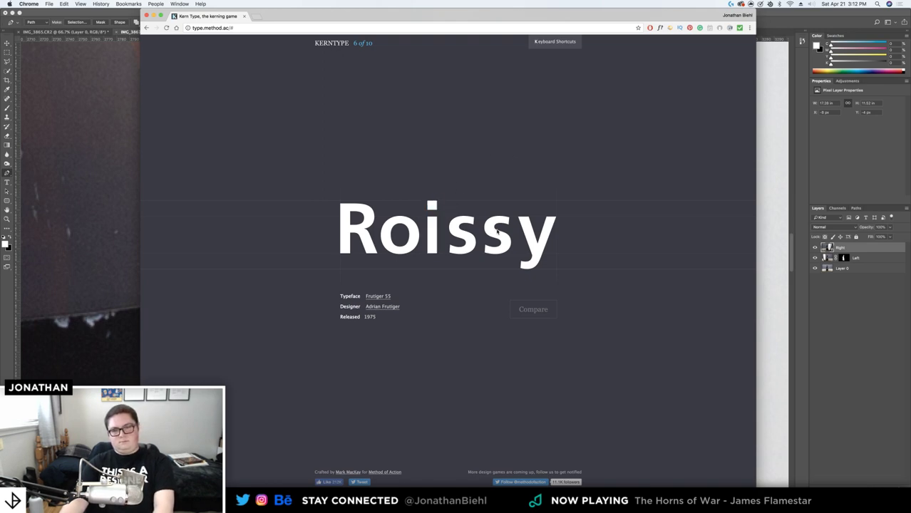
left_click(462, 232)
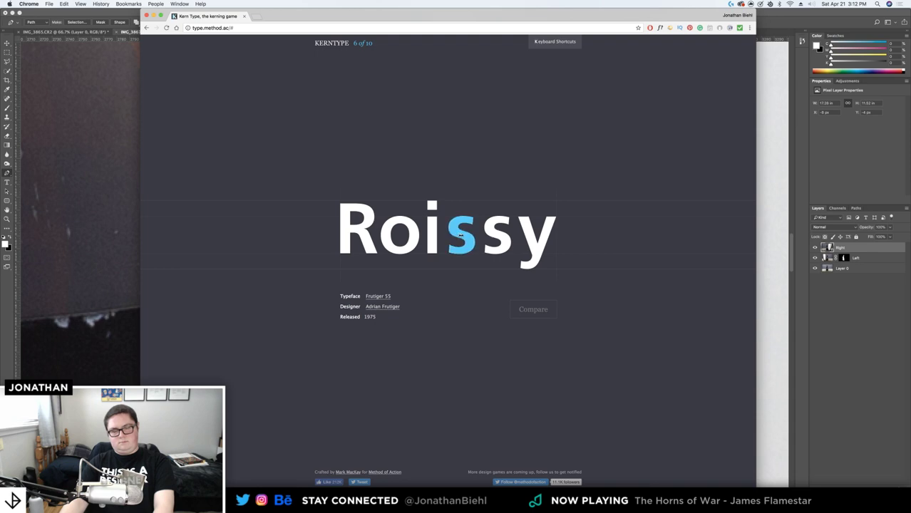
left_click(463, 186)
Nudge the o, i and first s of "Roissy" slightly right to rebalance the middle of the word
left_click(411, 231)
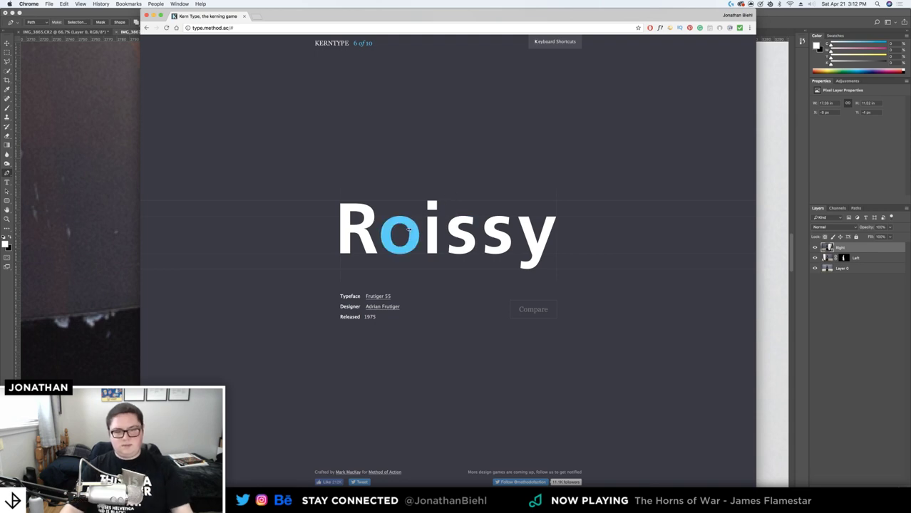
left_click_drag(413, 230, 436, 231)
key("Left")
key("Right")
left_click_drag(464, 231, 466, 232)
key("Right")
key("Right")
key("Right")
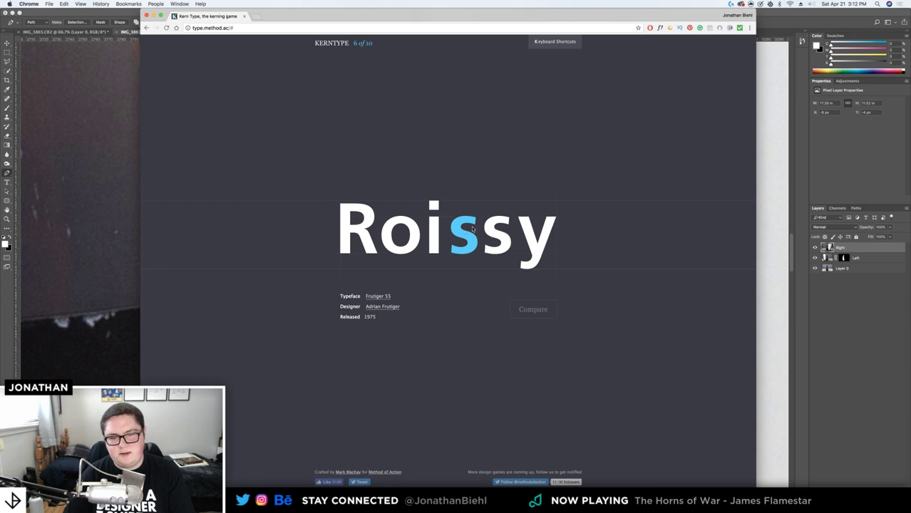
Recheck the o and move the first and second s of "Roissy" slightly left to equalize their gaps
left_click(404, 223)
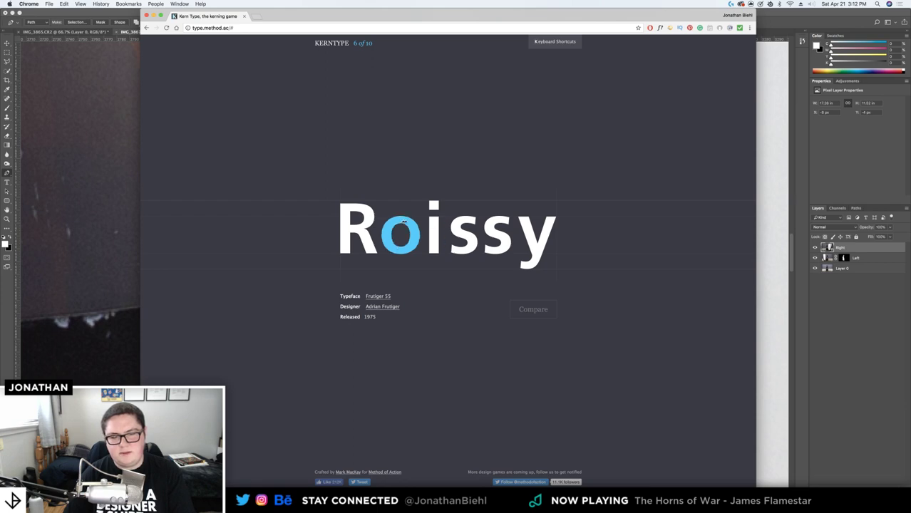
left_click(453, 225)
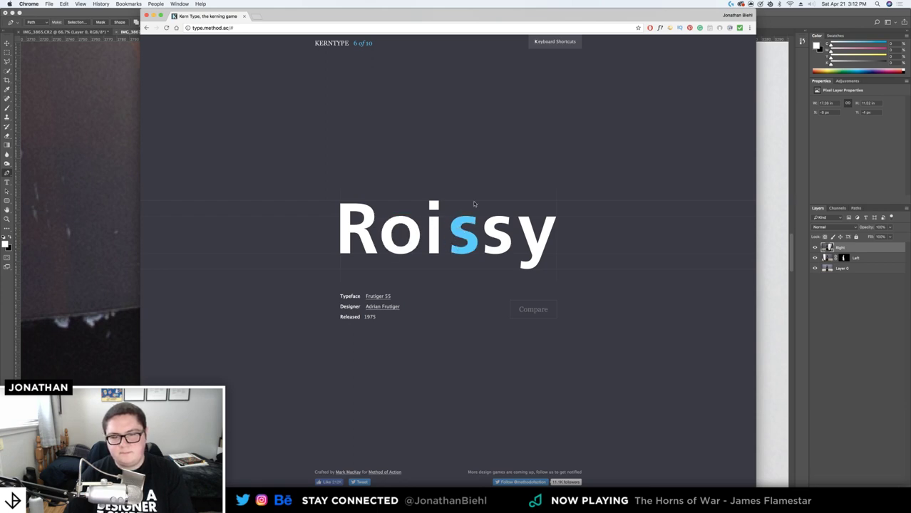
key("Left")
key("Left")
left_click(485, 227)
left_click_drag(486, 226, 482, 227)
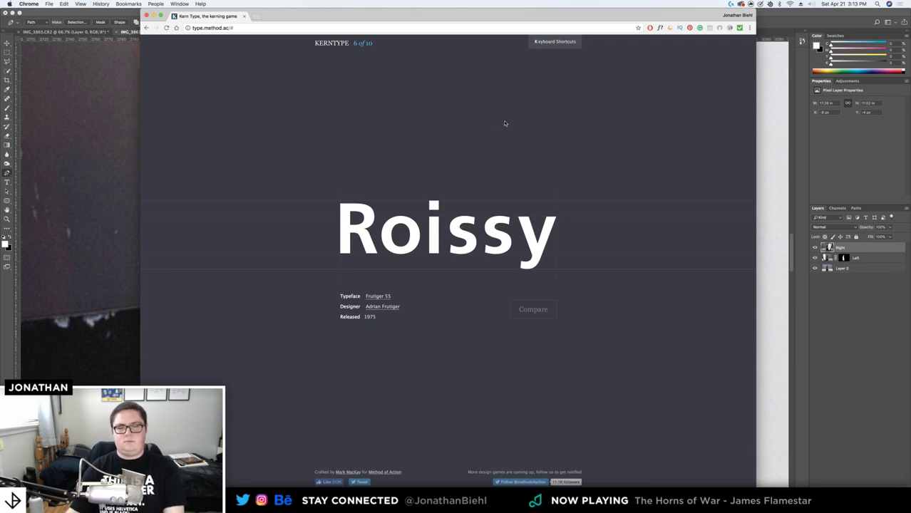
Nudge the o of "Roissy" slightly right, compare the kerning with the solution, and go on to the next word
left_click(418, 240)
left_click_drag(418, 239, 419, 238)
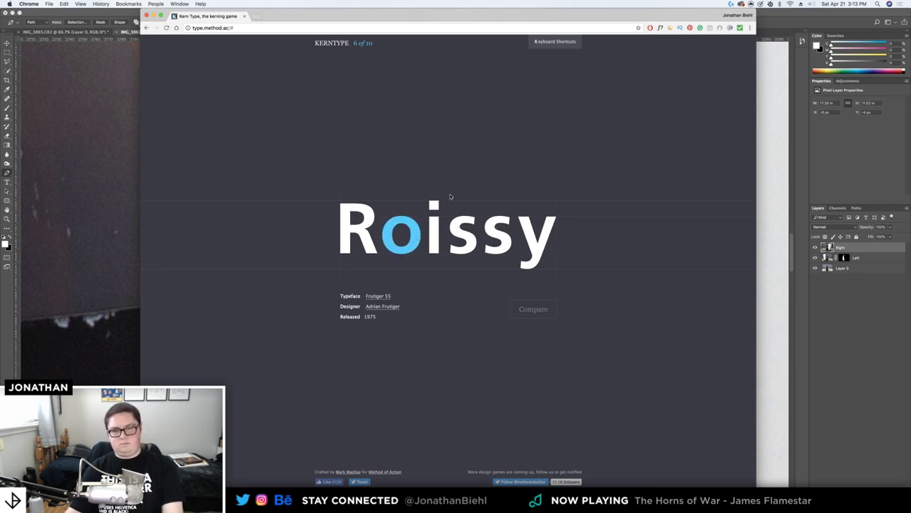
left_click(495, 169)
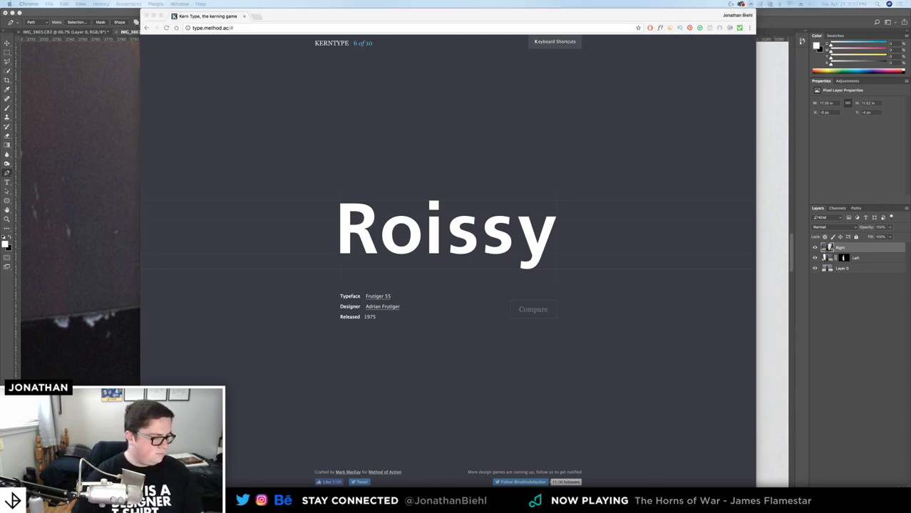
left_click(480, 373)
left_click(533, 310)
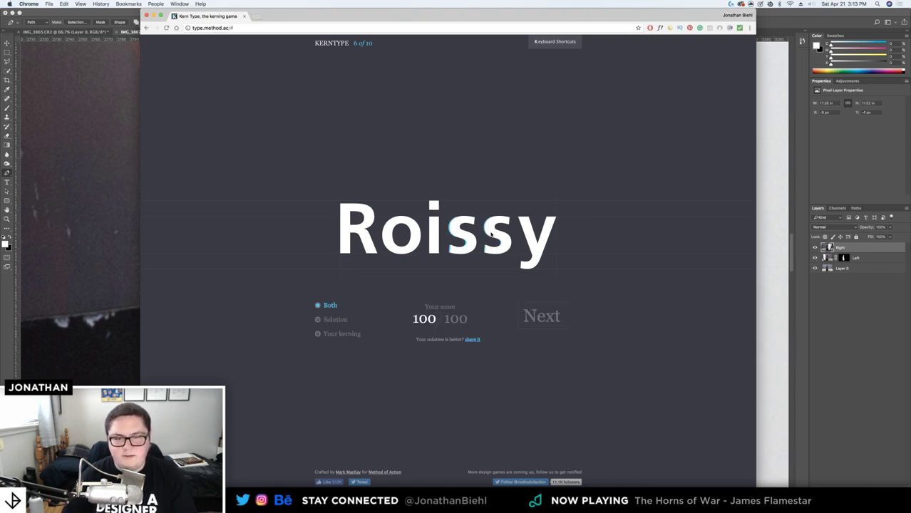
left_click(542, 316)
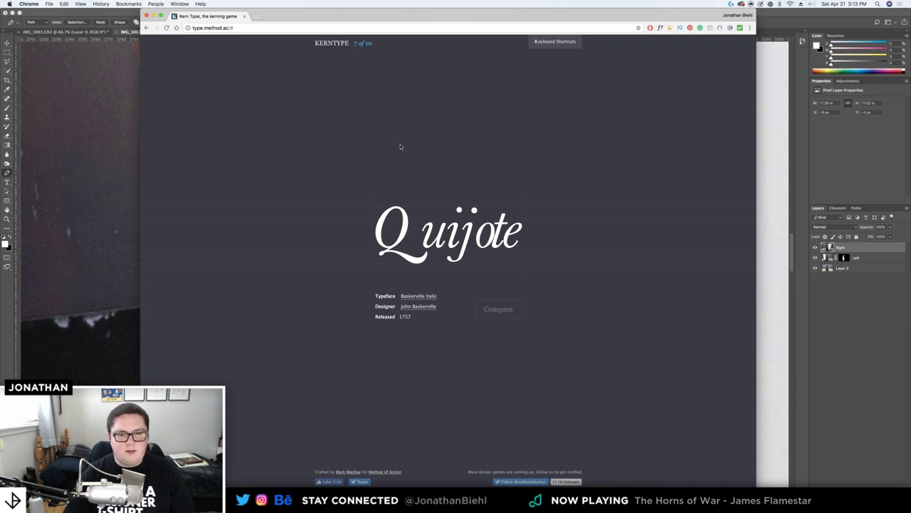
Close the gap after the Q in "Quijote" by moving the u, i and j left with even spacing
left_click(425, 225)
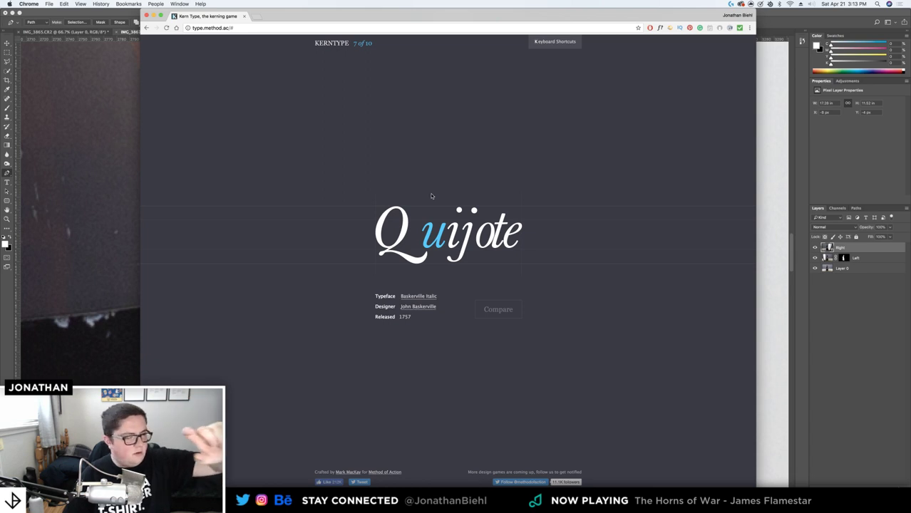
left_click_drag(426, 227, 461, 227)
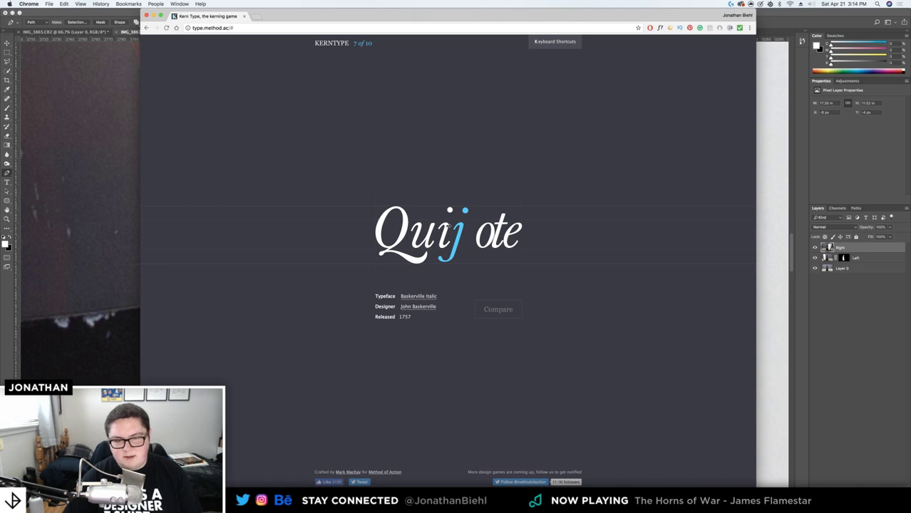
left_click_drag(459, 224, 462, 224)
left_click_drag(469, 180, 470, 176)
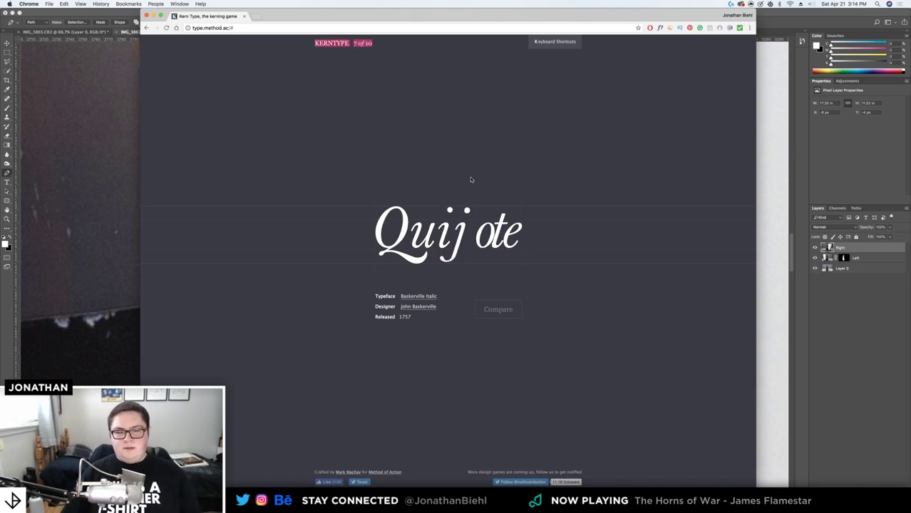
left_click_drag(447, 225, 448, 225)
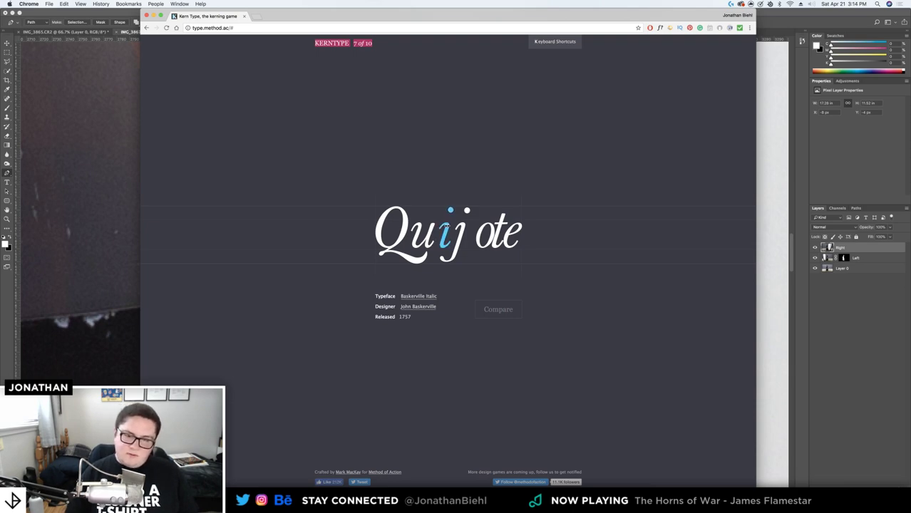
left_click(428, 241)
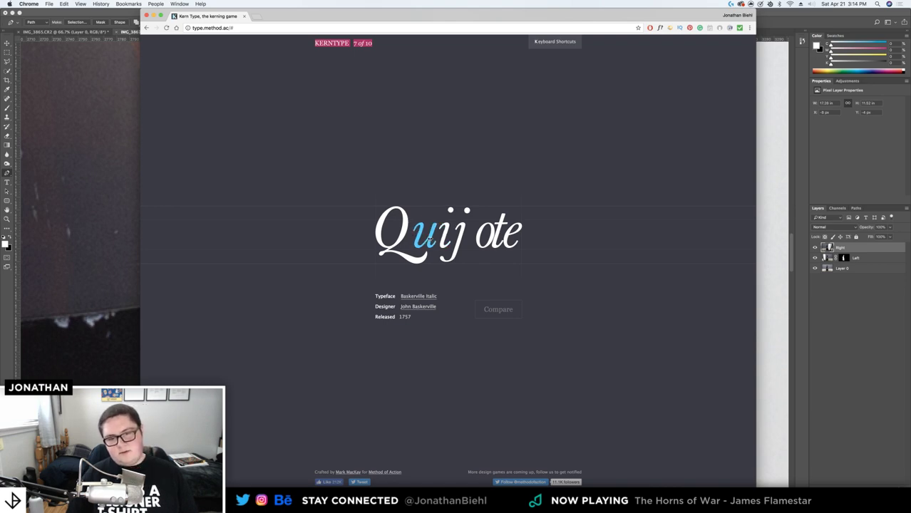
Close the gap between the j and o of "Quijote" by repositioning the letters from i through t
left_click(445, 227)
left_click_drag(447, 227, 478, 231)
left_click(493, 195)
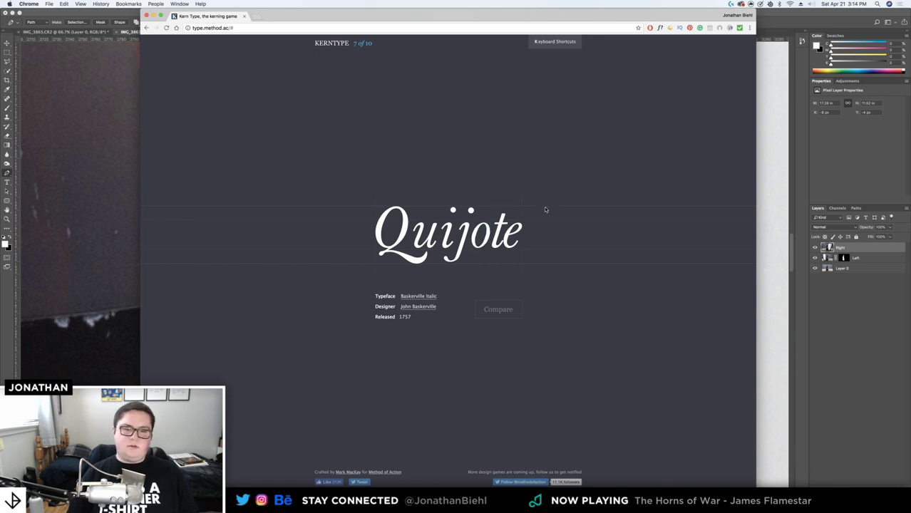
left_click(454, 231)
left_click(433, 228)
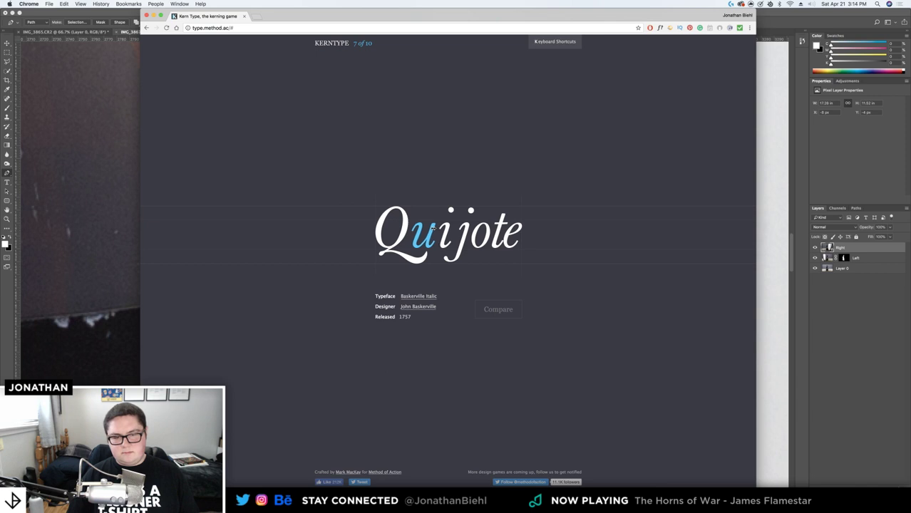
Even out the letters from i through t in "Quijote", compare the kerning with the solution, and advance to the next word
left_click_drag(449, 229, 495, 227)
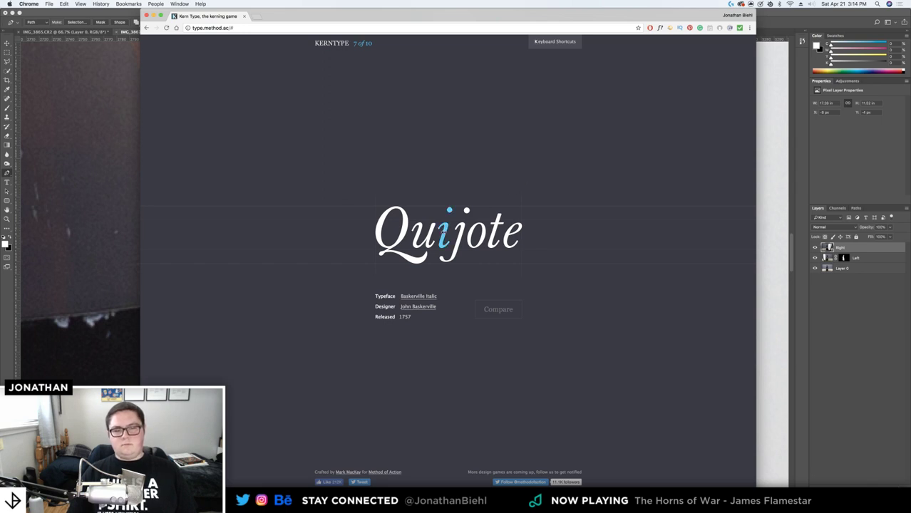
key("Right")
key("Right")
key("Right")
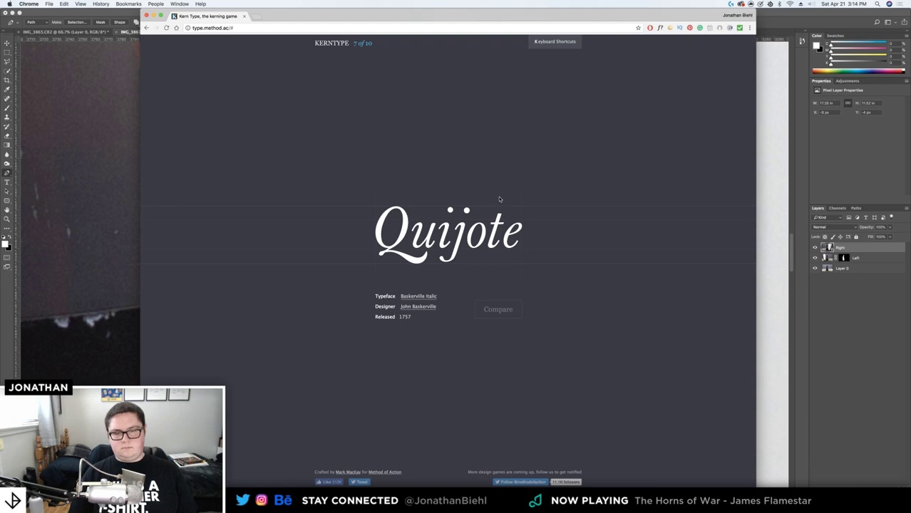
left_click(495, 311)
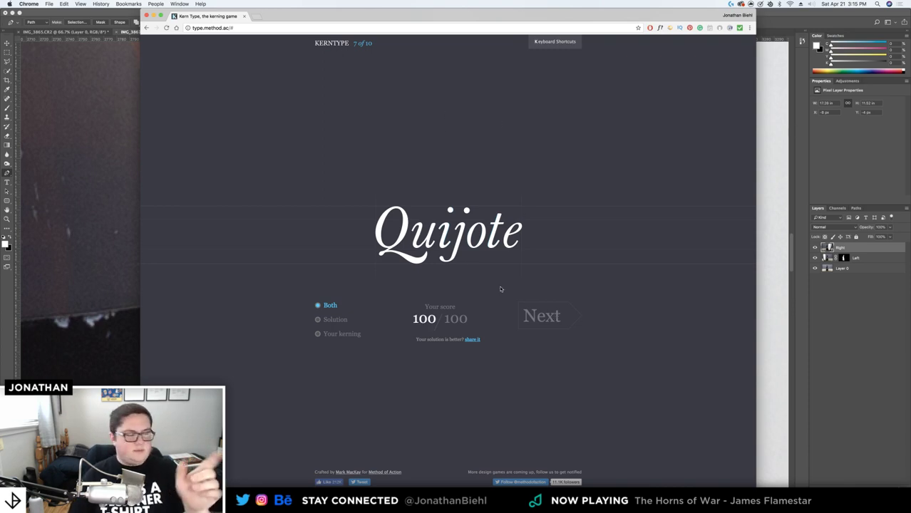
left_click(530, 313)
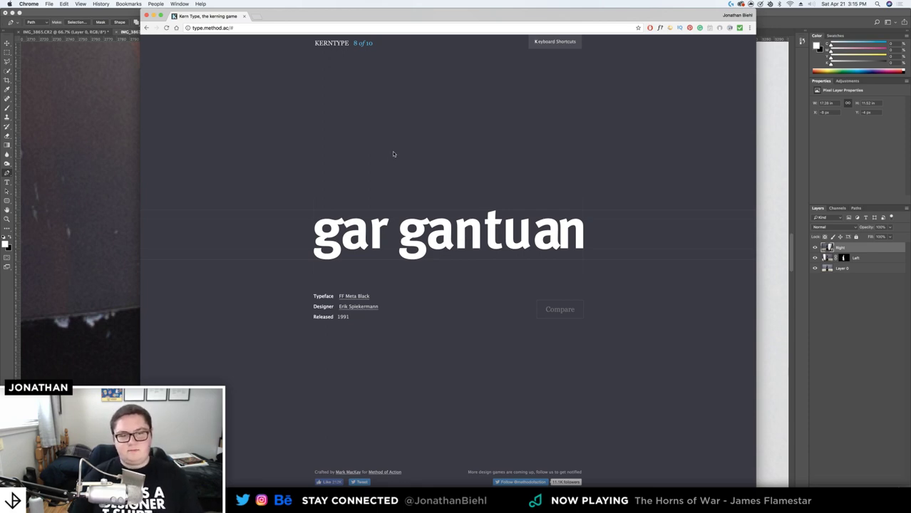
Roughly even out "gargantuan" by shifting the first a and r, the inner letters g, a, n, and the last a
left_click_drag(367, 225, 364, 226)
left_click_drag(383, 225, 363, 223)
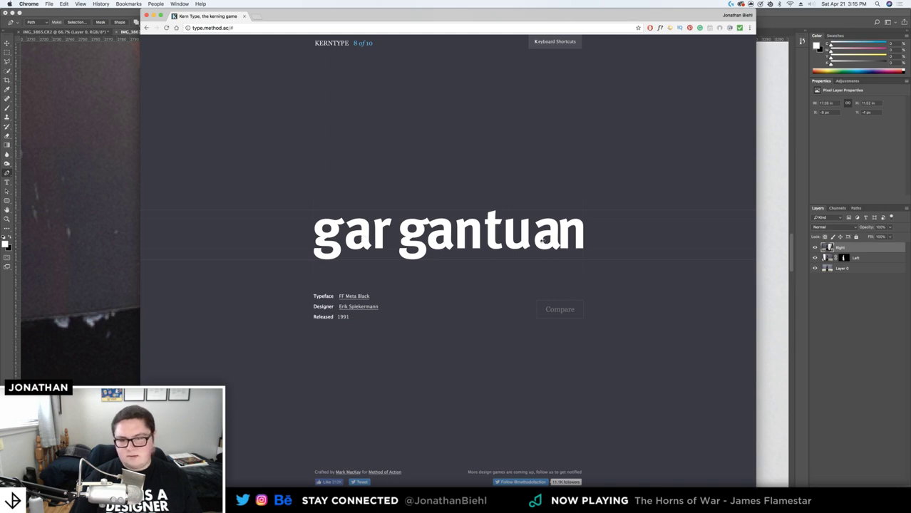
left_click_drag(540, 238, 537, 238)
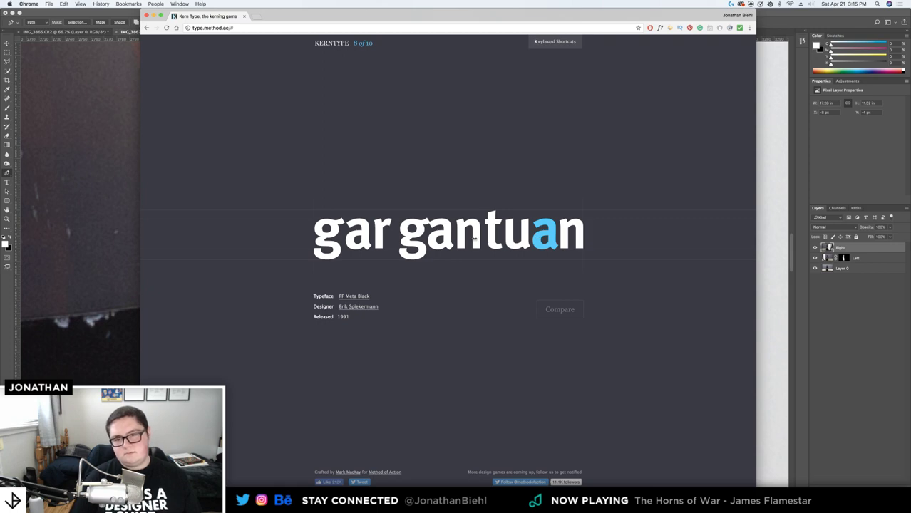
left_click_drag(473, 225, 422, 224)
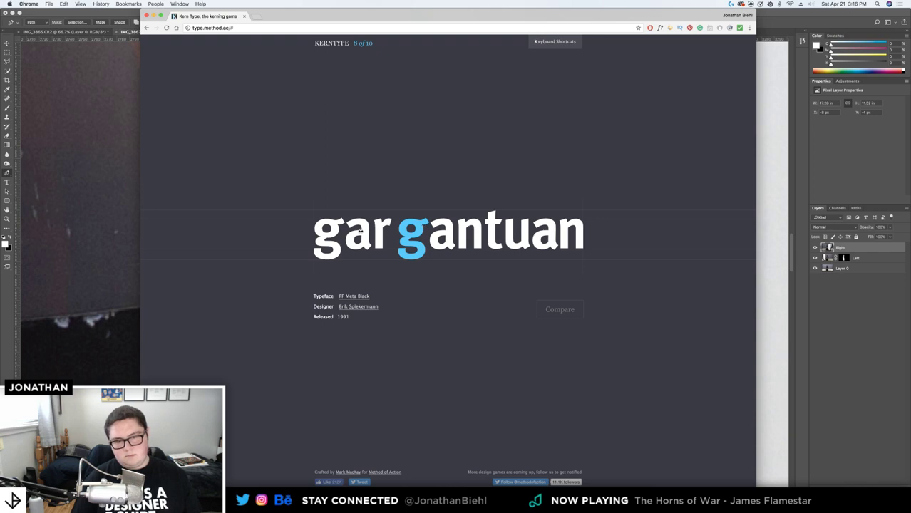
left_click_drag(363, 227, 362, 227)
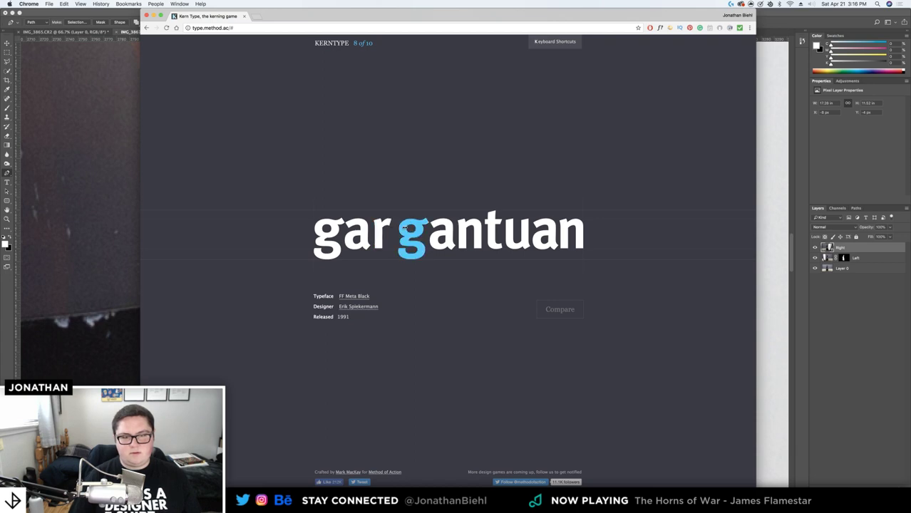
Close the gap between the r and second g of "gargantuan" by moving the r right and the g left
left_click_drag(360, 233, 382, 224)
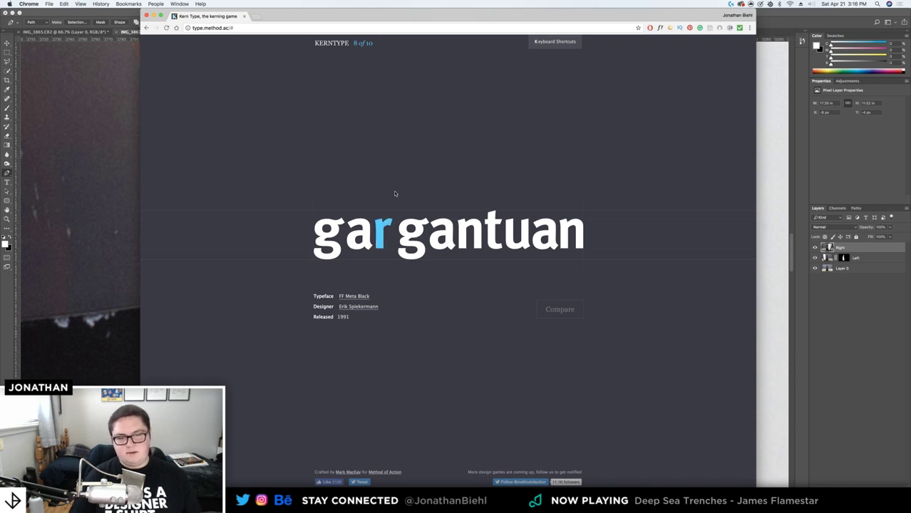
key("Right")
key("Right")
left_click(406, 191)
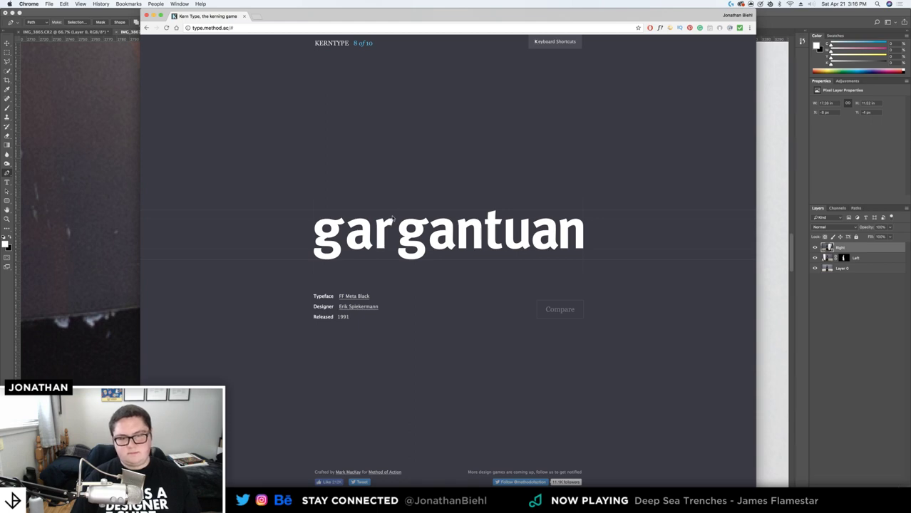
left_click_drag(385, 224, 390, 224)
key("Left")
key("Left")
key("Left")
key("Left")
key("Left")
key("Right")
Tighten the second half of "gargantuan" by moving the middle a, n and u left, and refine the r and second g
left_click_drag(442, 233, 452, 234)
key("Left")
key("Left")
key("Left")
key("Left")
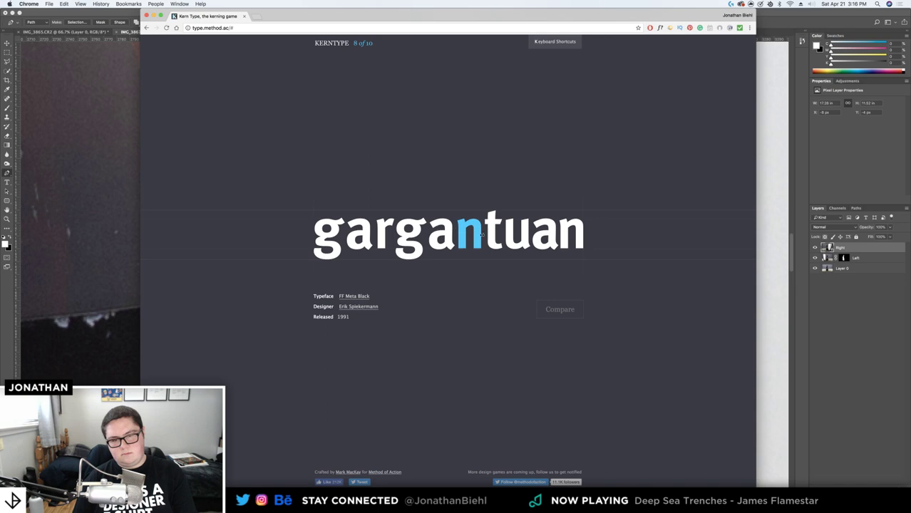
left_click_drag(511, 239, 456, 233)
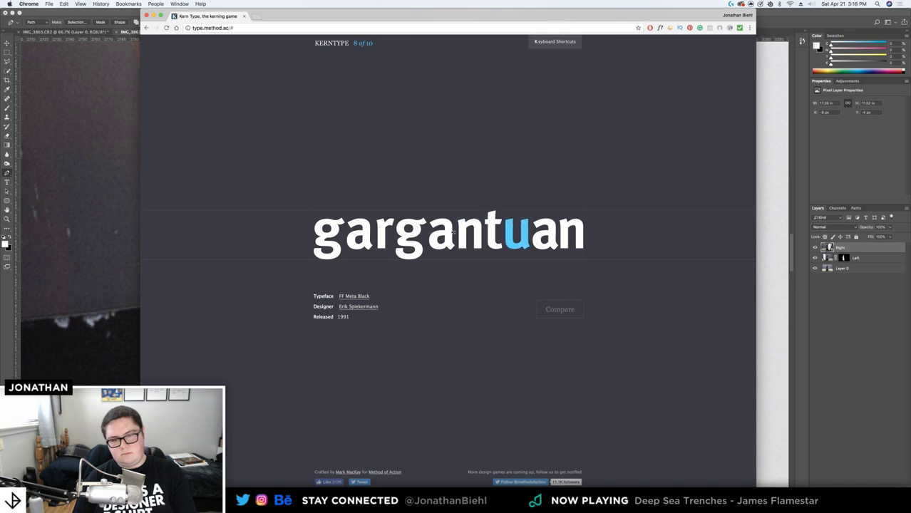
left_click_drag(382, 230, 412, 233)
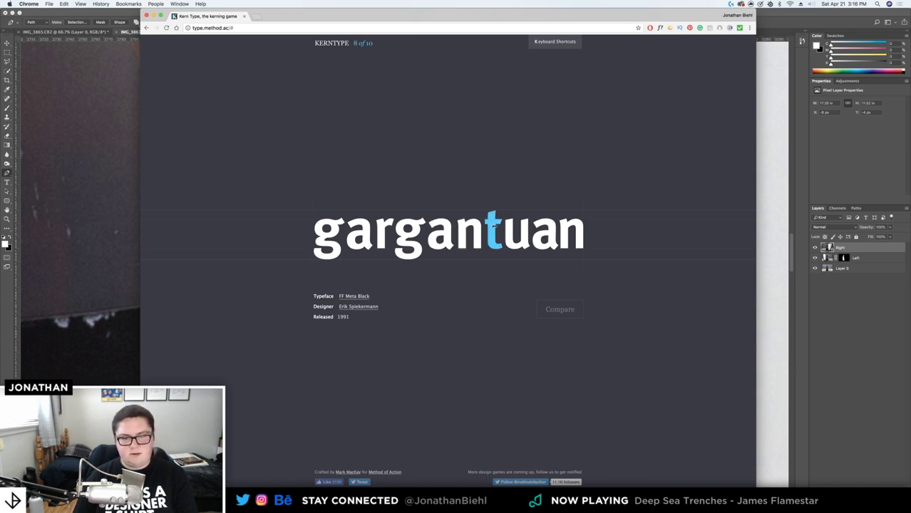
Fine-tune the t and u of "gargantuan", compare the kerning with the solution, and go on to the next word
key("Right")
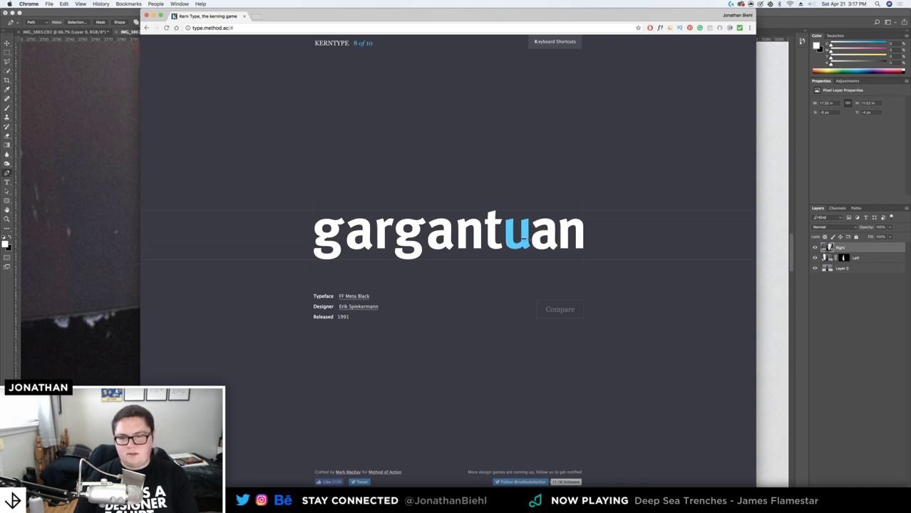
left_click_drag(525, 239, 524, 238)
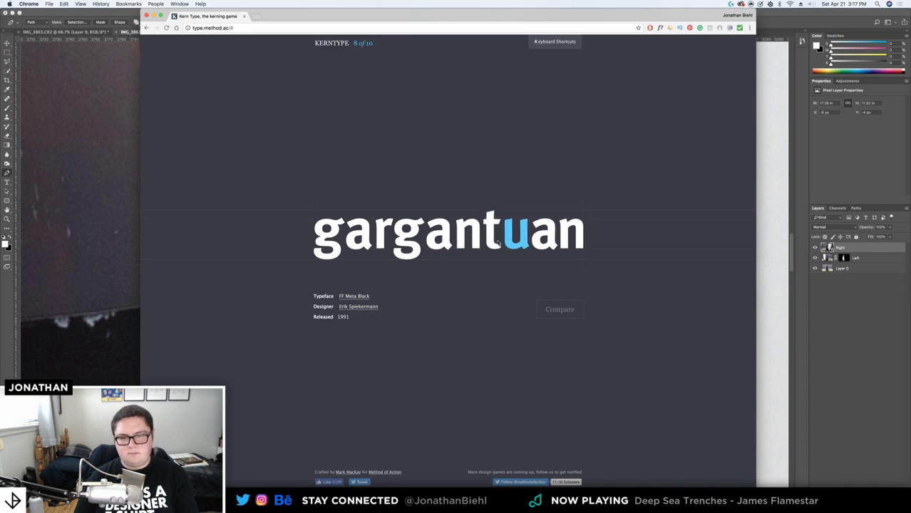
left_click(561, 310)
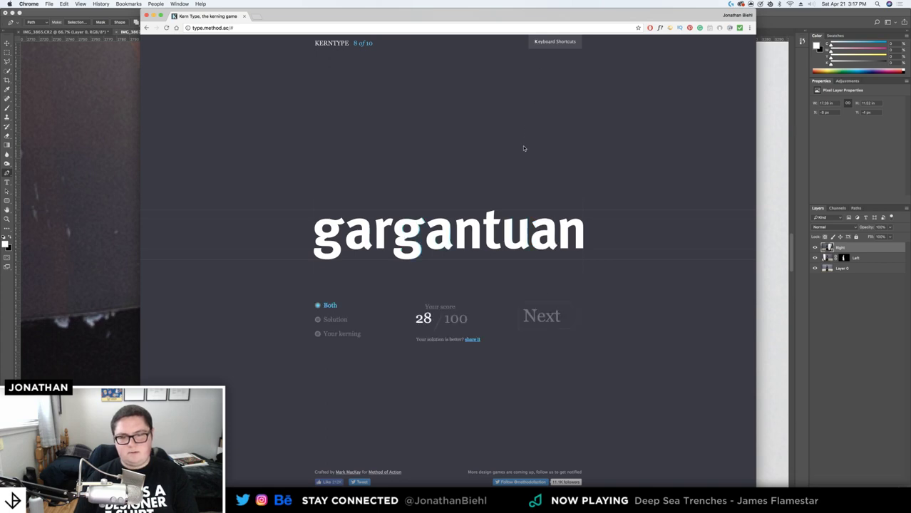
left_click(543, 318)
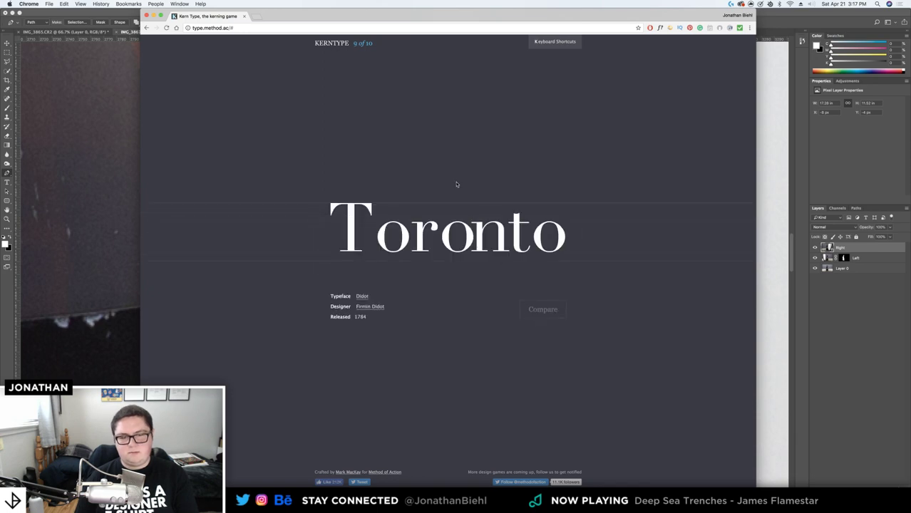
Even out the letters between the T and final o of "Toronto", compare the kerning with the solution, and advance to the next word
left_click_drag(400, 238, 480, 236)
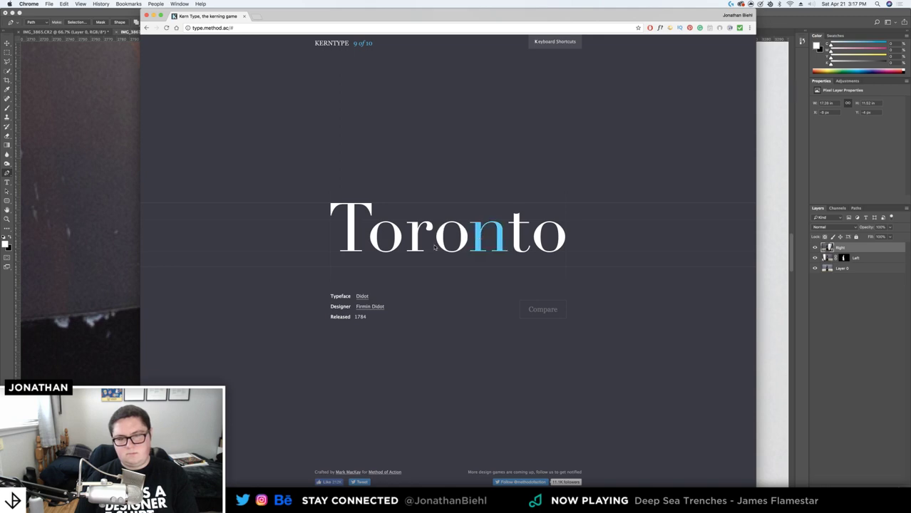
left_click_drag(410, 238, 407, 239)
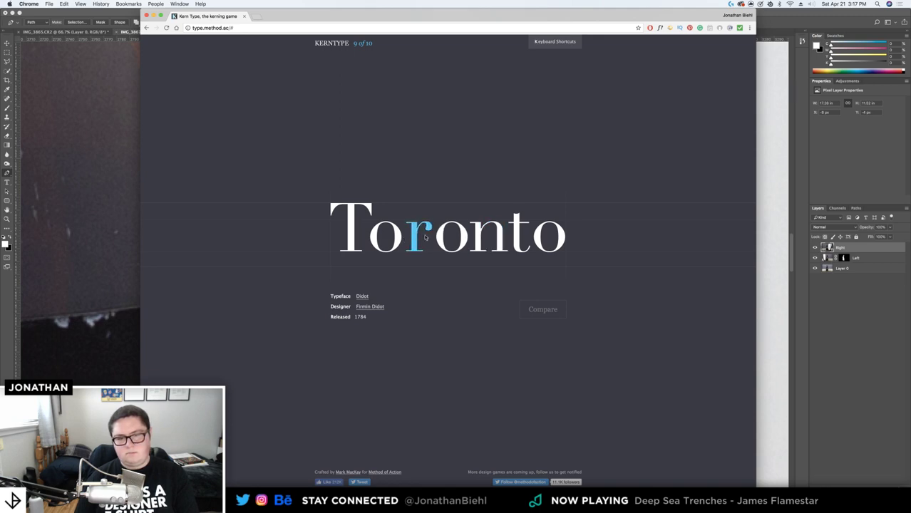
left_click_drag(519, 236, 514, 236)
left_click(500, 237)
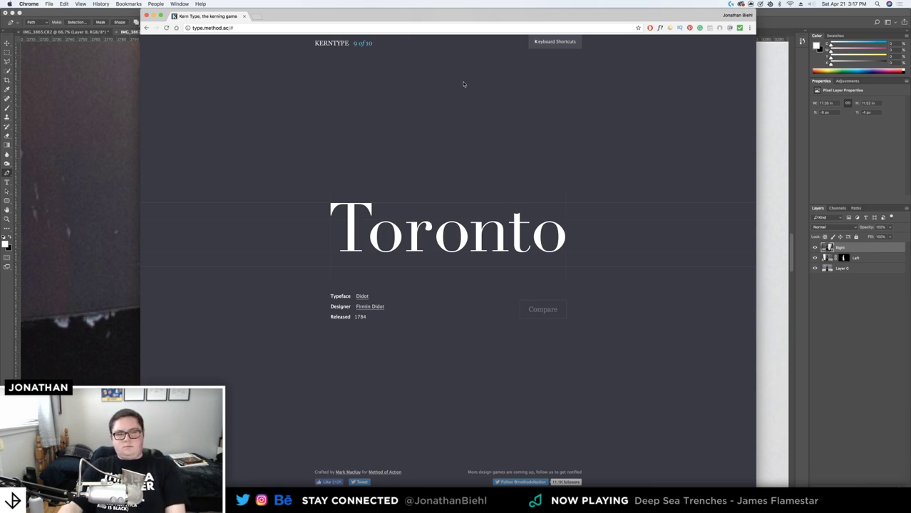
left_click(541, 314)
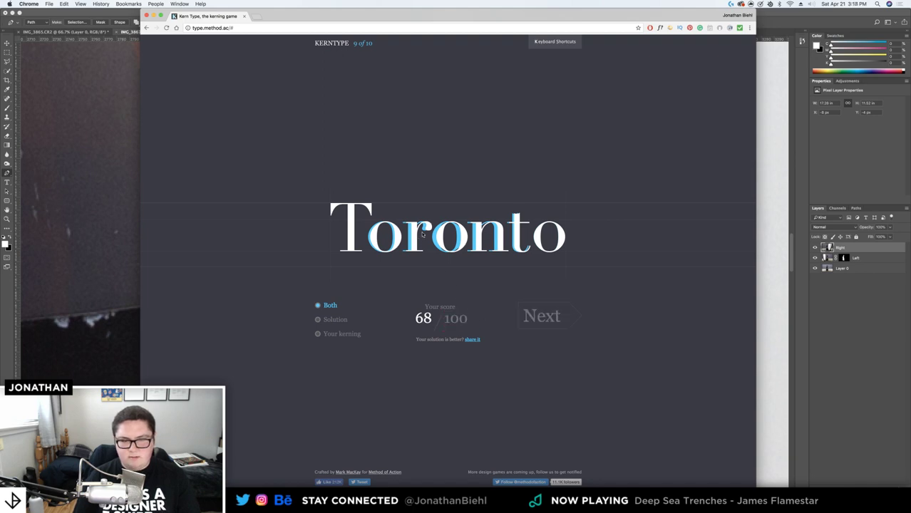
left_click(534, 315)
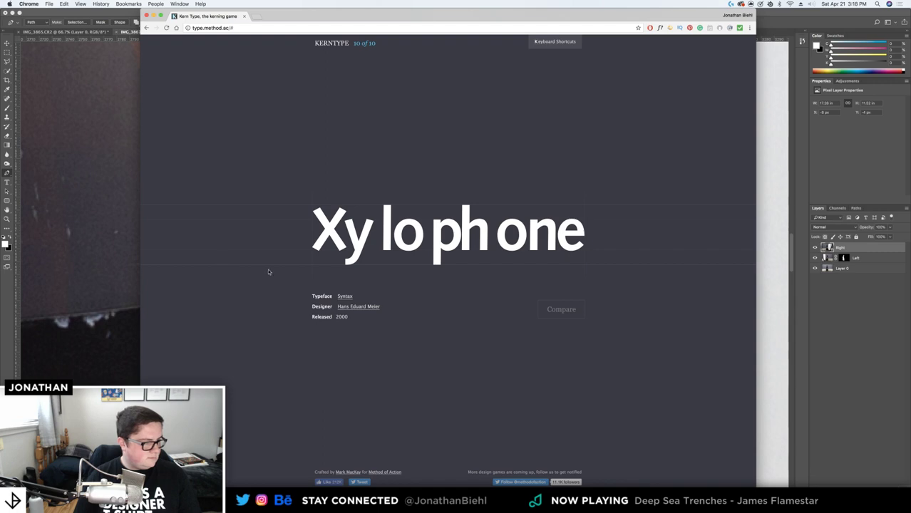
Close the large gaps in "Xylophone" by repositioning the y, the first o, the p, the h and the second o
left_click(363, 244)
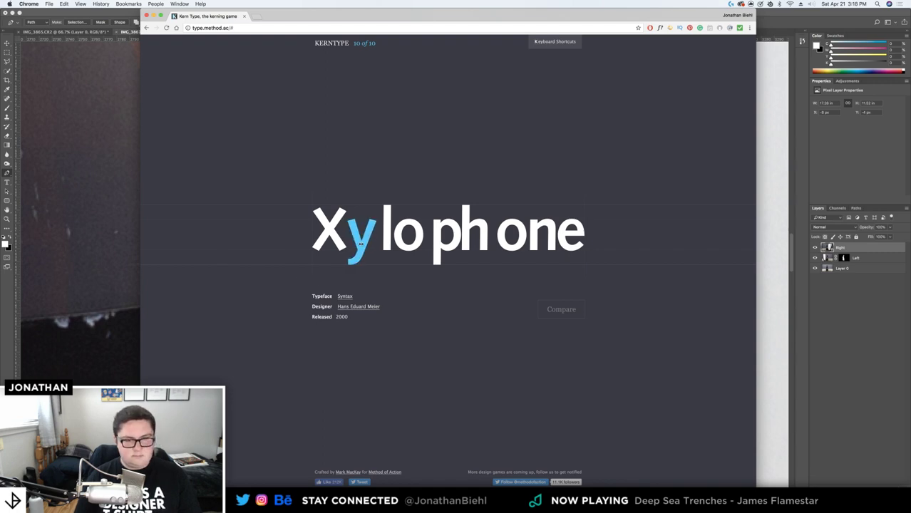
mouse_move(394, 242)
left_mouse_down()
mouse_move(405, 239)
mouse_move(387, 236)
mouse_move(398, 234)
left_mouse_up()
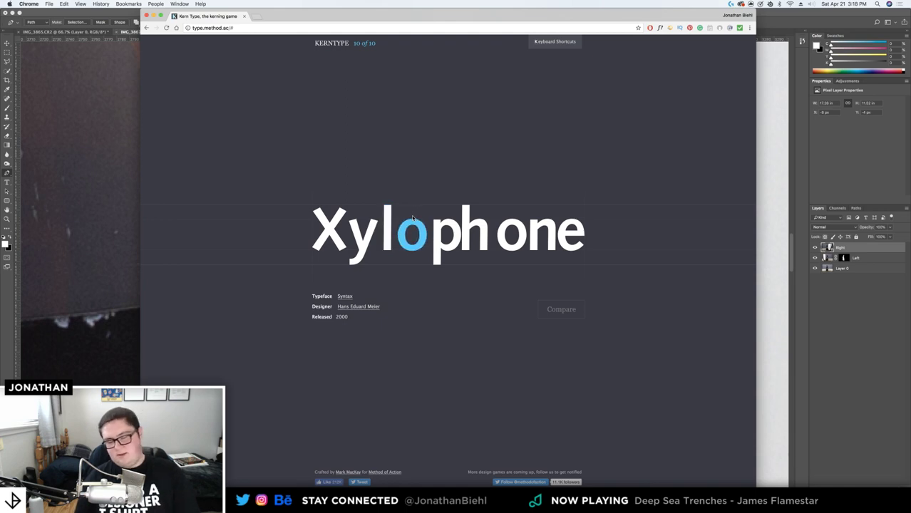
left_click(437, 227)
left_click_drag(467, 224, 505, 228)
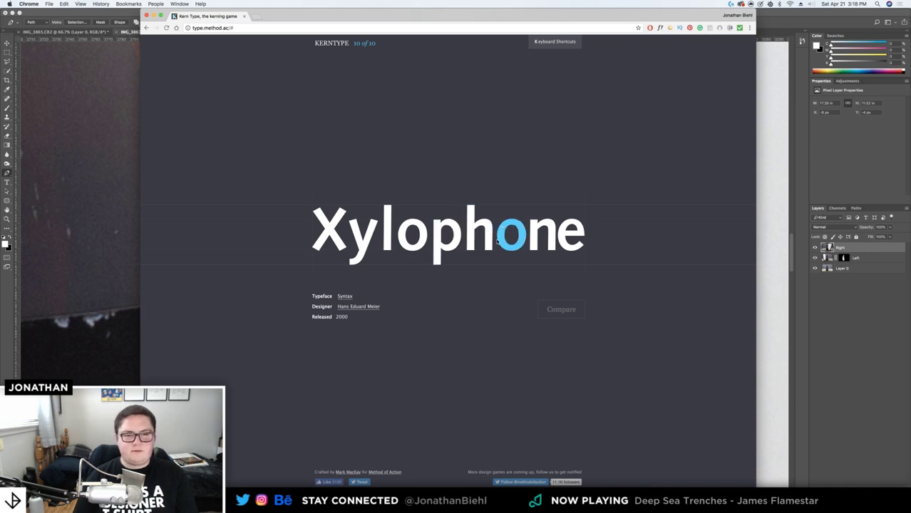
Refine the spacing of "Xylophone" by slightly shifting each letter from the y through the n
left_click(366, 235)
left_click_drag(366, 235, 363, 237)
left_click(385, 229)
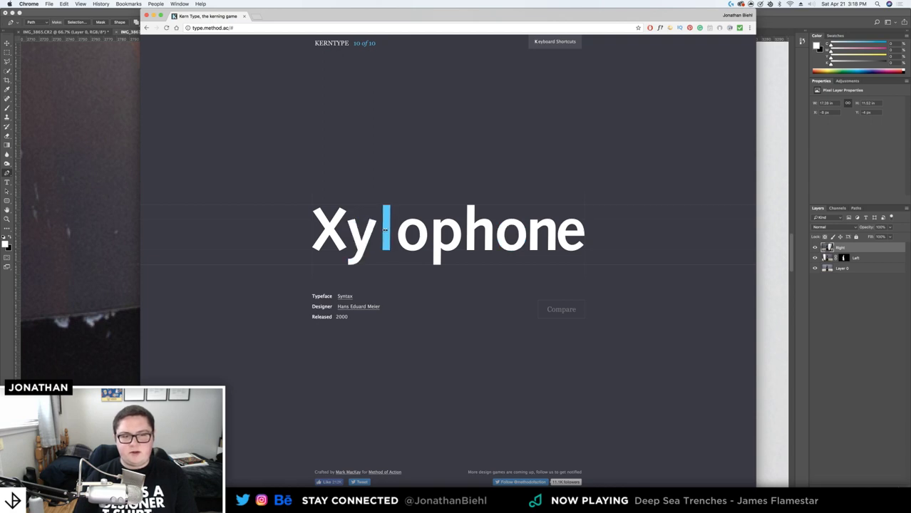
left_click(411, 235)
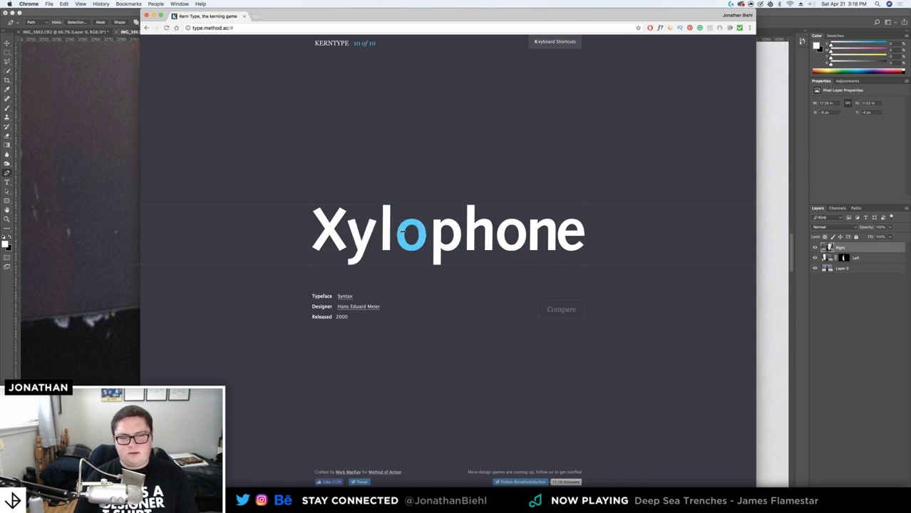
left_click(444, 238)
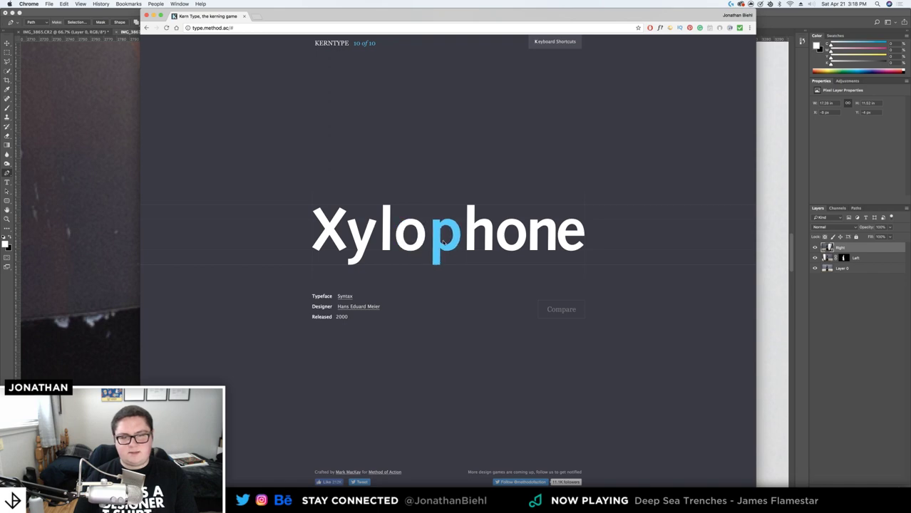
left_click(478, 239)
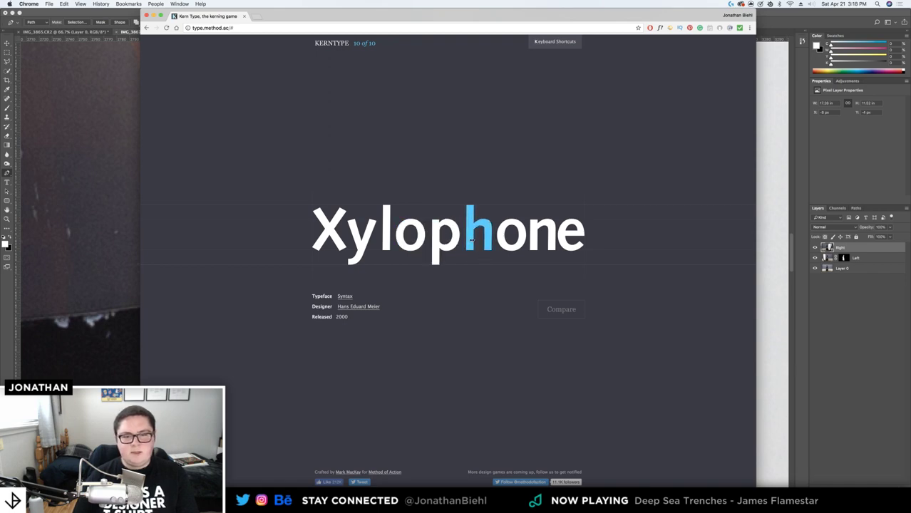
left_click(499, 241)
left_click_drag(536, 240, 484, 238)
Nudge the l, first o, p and h of "Xylophone" slightly left to tighten the middle of the word
left_click(386, 232)
key("Left")
key("Left")
key("Left")
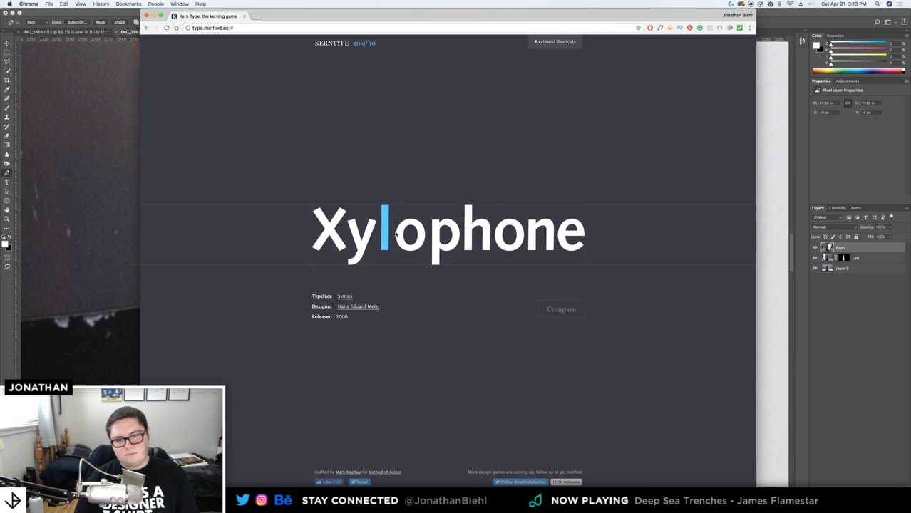
left_click(401, 234)
key("Left")
key("Left")
key("Left")
key("Left")
left_click(435, 235)
key("Left")
key("Left")
key("Left")
left_click(468, 240)
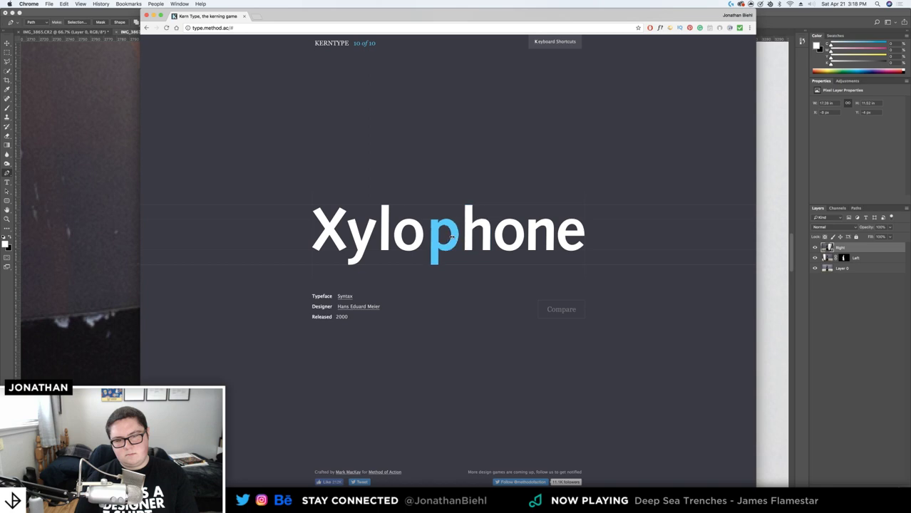
Shift the p, first o, l and y of "Xylophone" back right, keeping the spacing between them even
key("Right")
key("Right")
key("Right")
key("Right")
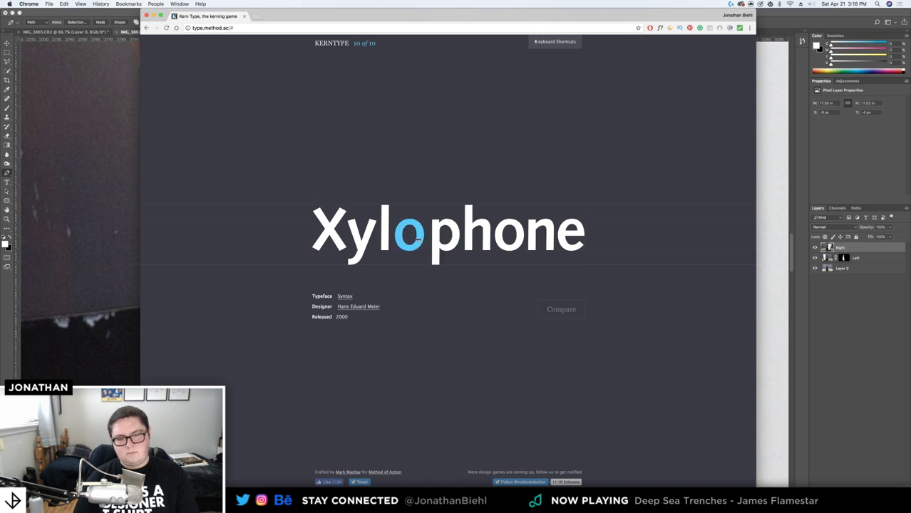
key("Right")
key("Right")
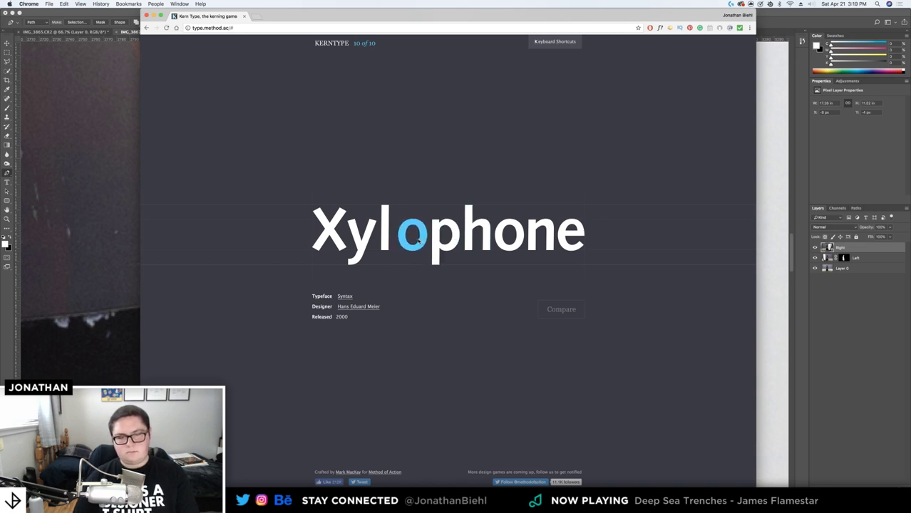
left_click_drag(385, 233, 389, 232)
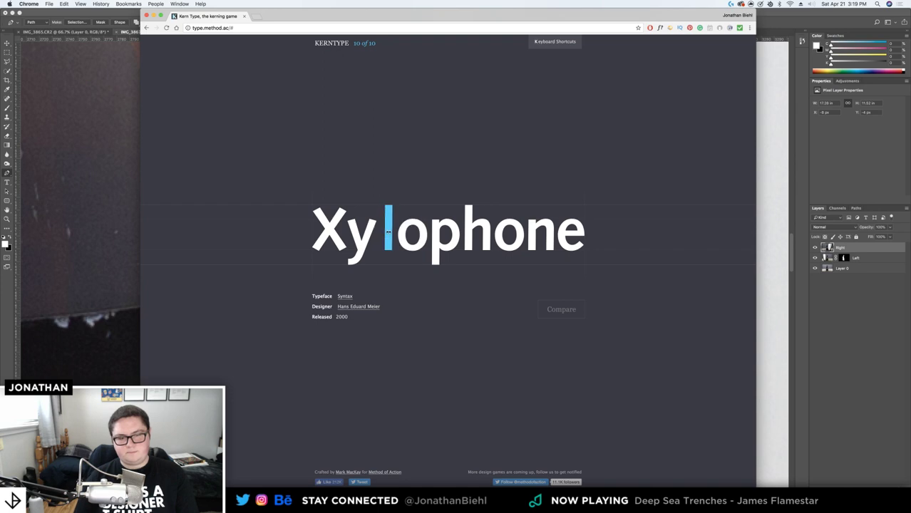
left_click(371, 232)
key("Right")
key("Right")
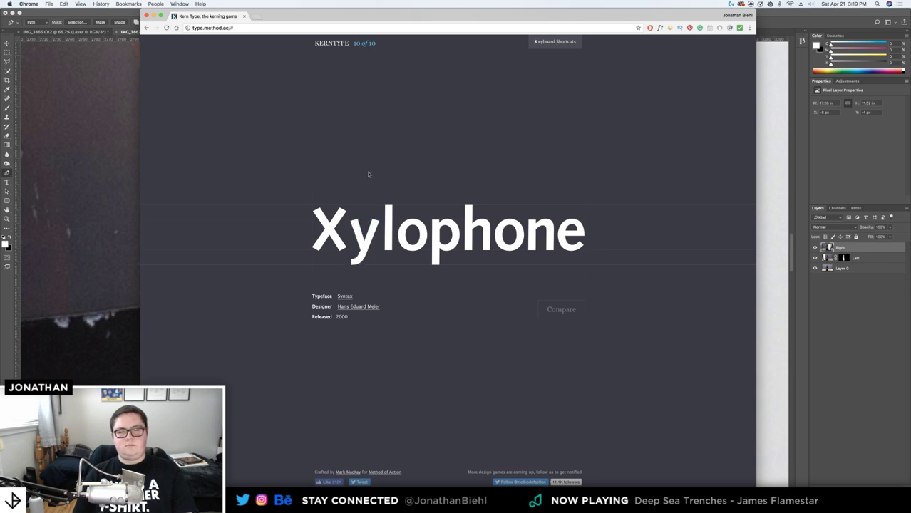
Compare the "Xylophone" kerning with the solution and review the score
left_click(557, 310)
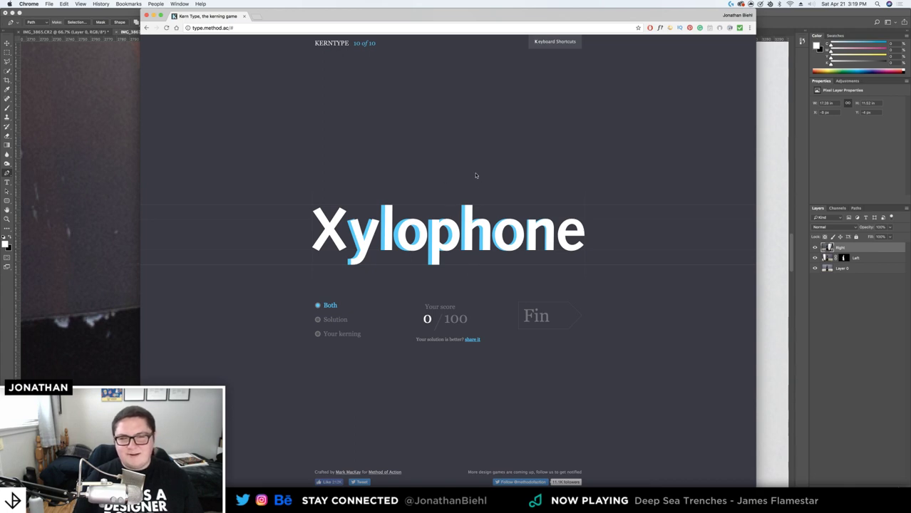
mouse_move(433, 296)
left_mouse_down()
mouse_move(500, 322)
mouse_move(449, 299)
left_mouse_up()
left_click(501, 323)
left_click(449, 299)
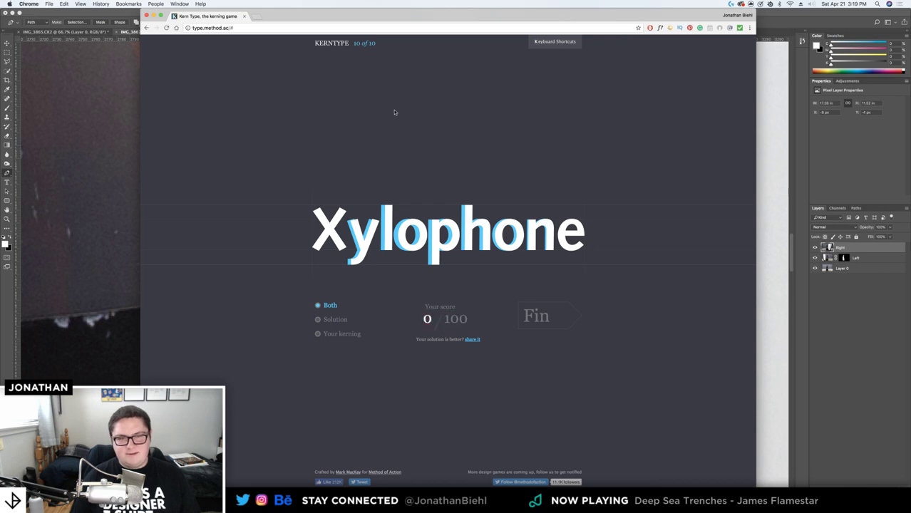
Close the Kern Type game and return to Photoshop at the unfinished path along the bottle's right edge
left_click(245, 16)
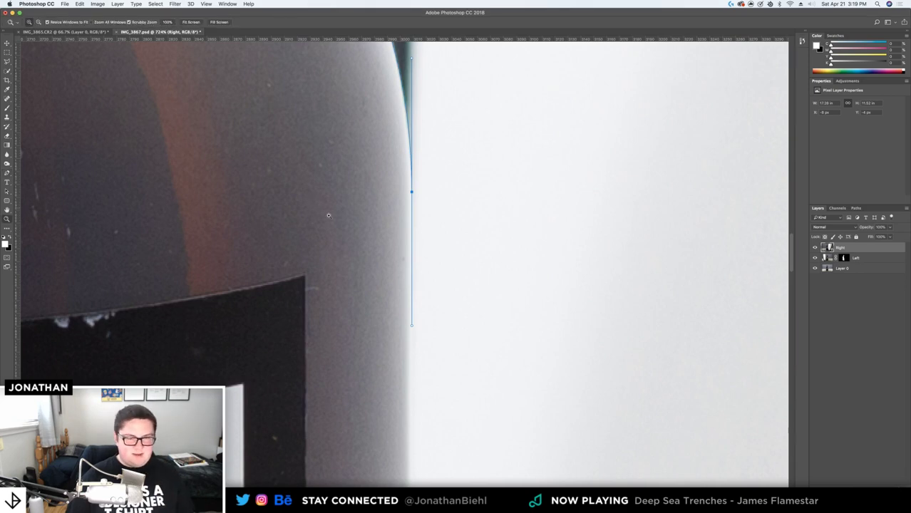
left_click_drag(449, 331, 423, 198)
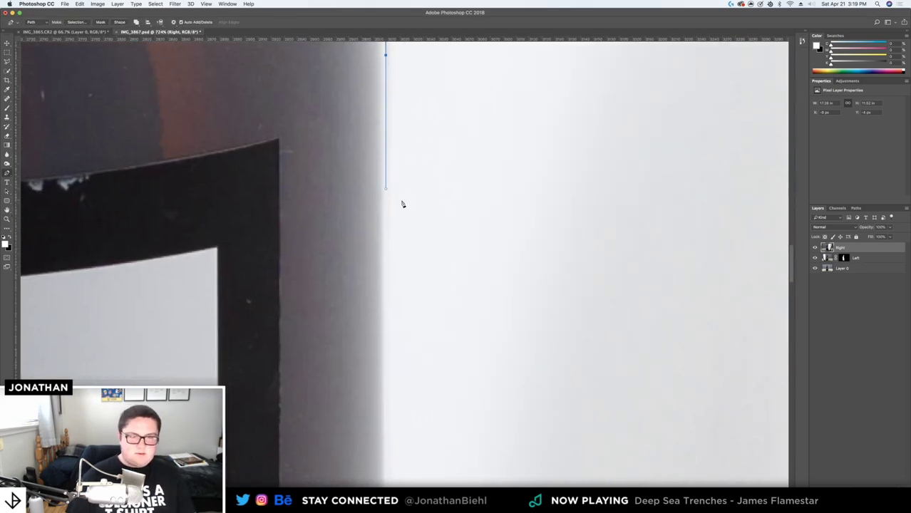
Extend the path straight down the bottle's right edge alongside the label
left_click(384, 411)
left_click_drag(385, 413, 388, 158)
left_click_drag(372, 391, 390, 206)
left_click_drag(413, 307, 360, 281)
left_click_drag(404, 327, 433, 190)
scroll(432, 190, "down", 8)
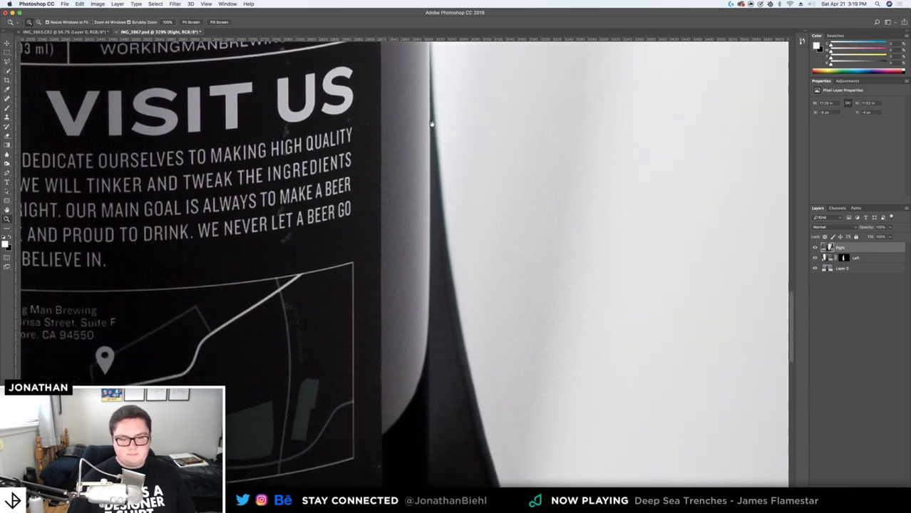
Place a smooth anchor on the bottle's lower right edge, just before it curves in toward the base
key("p")
left_click(425, 366)
key("super+z")
left_click_drag(421, 114, 378, 483)
left_click_drag(375, 384, 378, 104)
left_click_drag(377, 321, 378, 136)
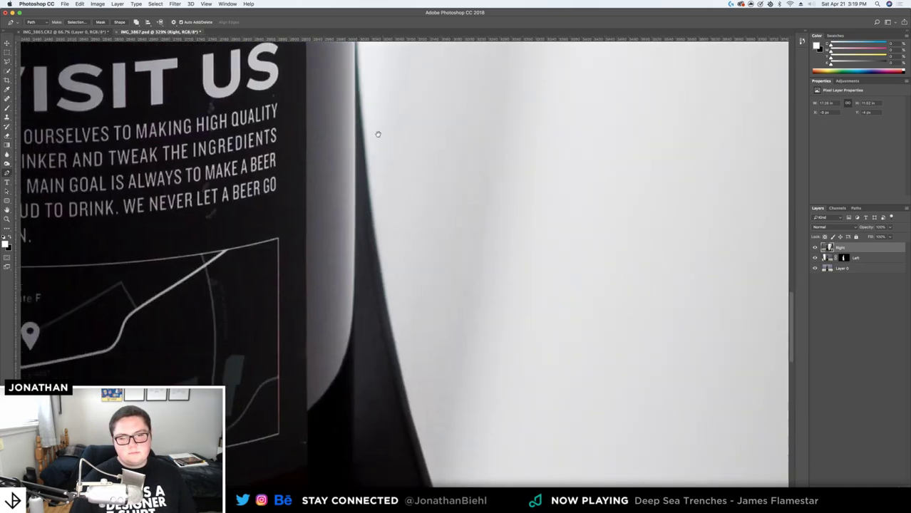
left_click_drag(386, 307, 368, 266)
scroll(371, 308, "down", 5)
scroll(371, 308, "left", 5)
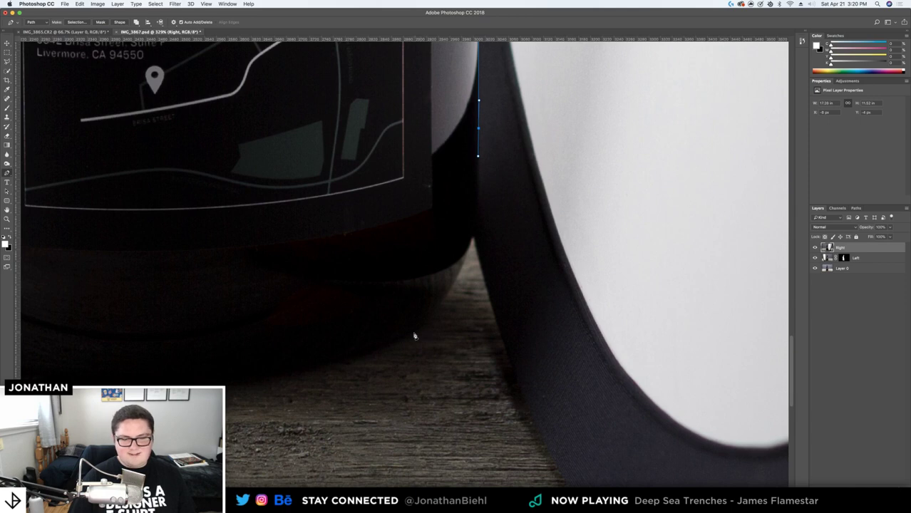
Curve the path around the bottle's lower right corner and along its base, removing the outgoing handle at each anchor
left_click_drag(414, 333, 337, 392)
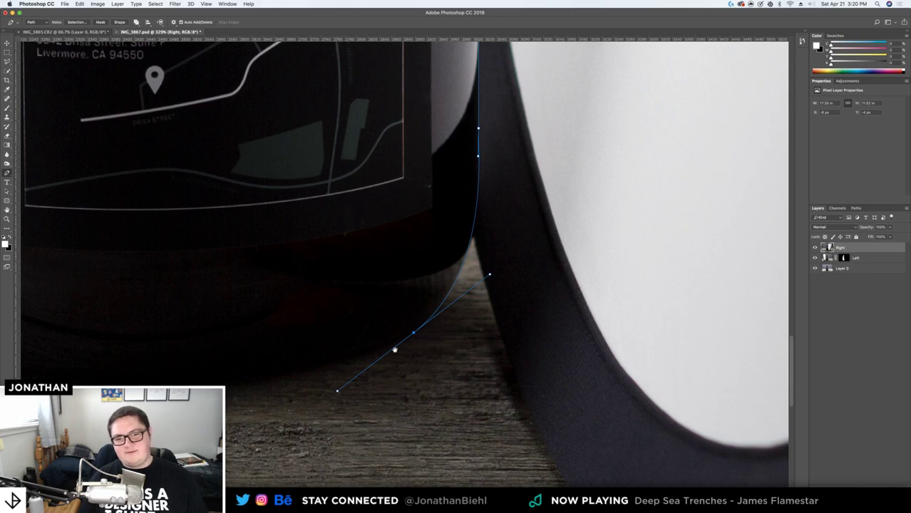
left_click(414, 332, "alt")
left_click_drag(262, 346, 565, 287)
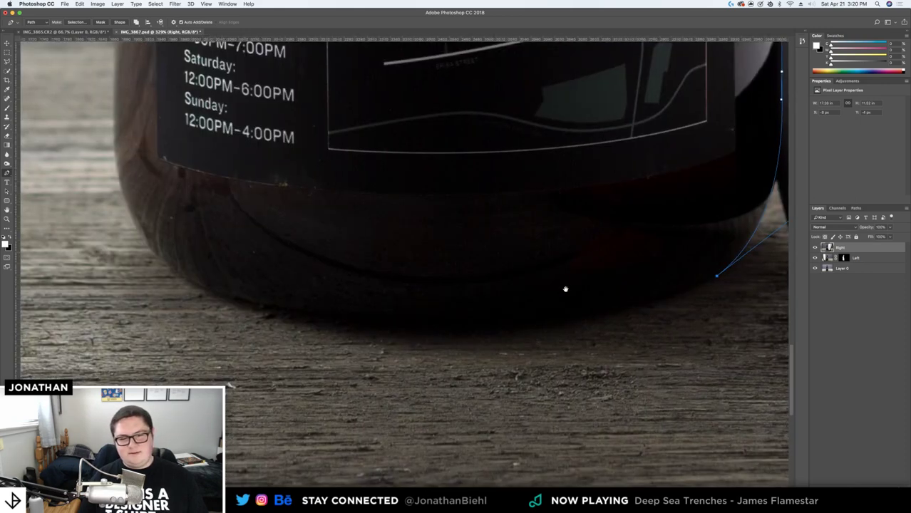
left_click_drag(323, 314, 86, 261)
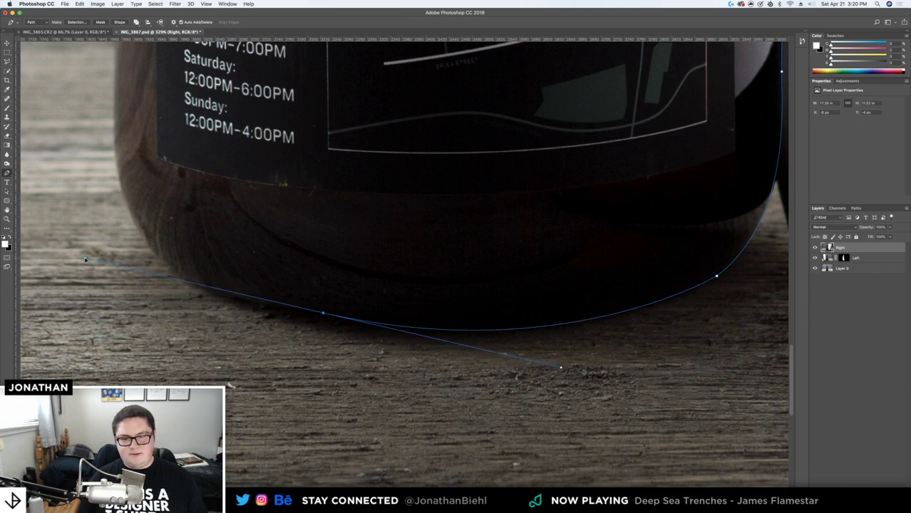
left_click(323, 315, "alt")
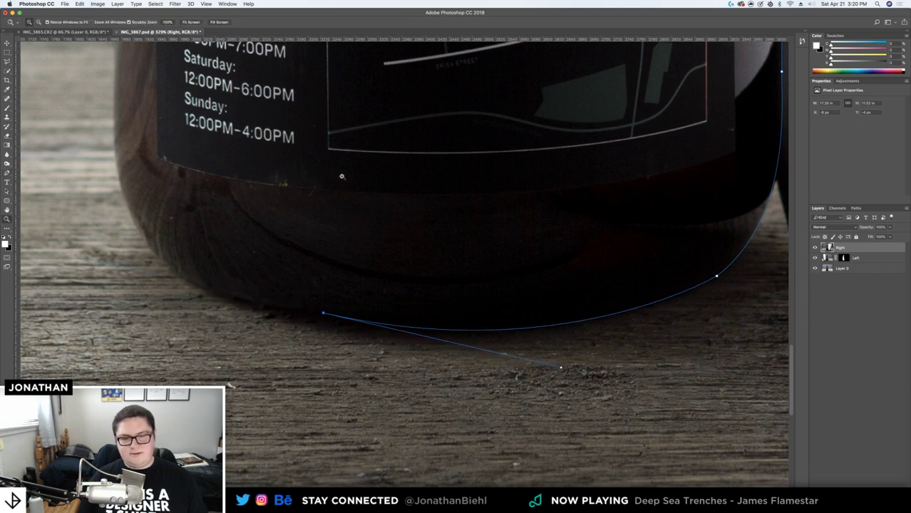
Run the path up through the middle of the bottle and close it at its start below the cap
left_click_drag(343, 179, 308, 217)
left_click_drag(307, 165, 305, 355)
key("p")
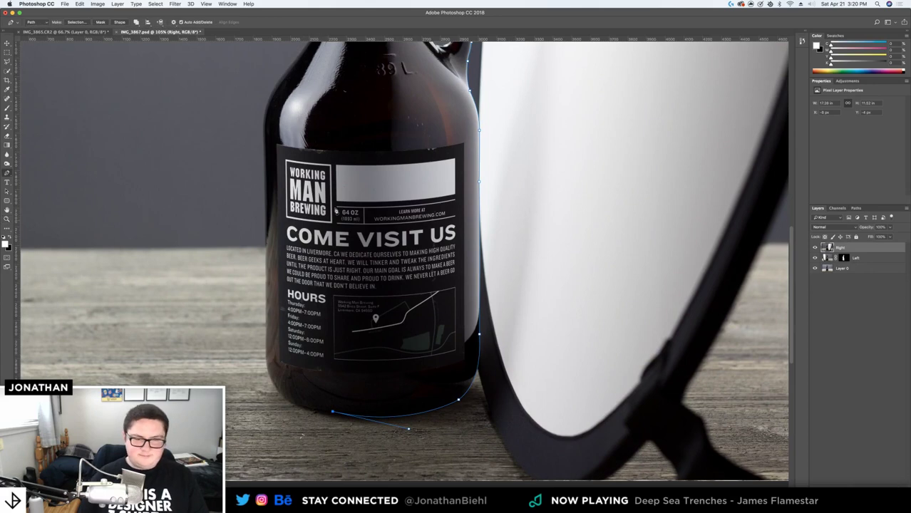
left_click_drag(360, 78, 328, 315)
left_click(336, 182)
left_click(313, 164)
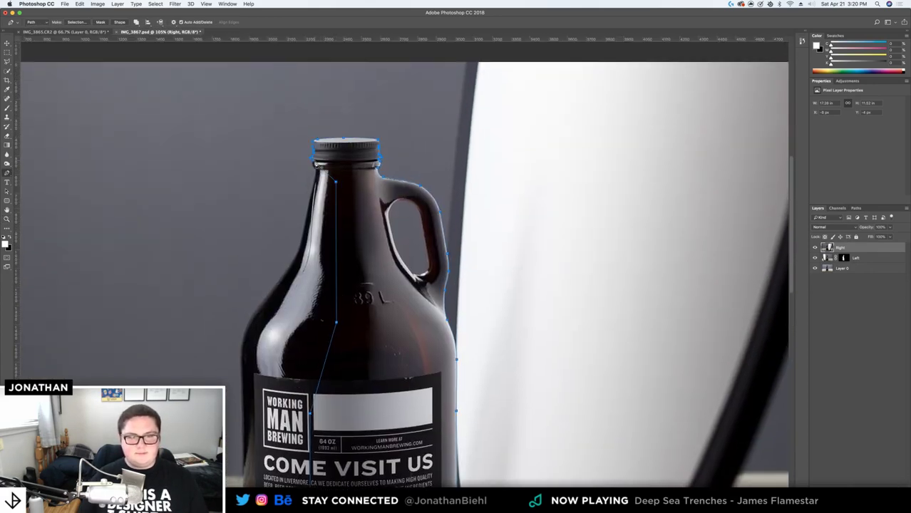
Turn the closed bottle path into a selection and add it as a layer mask on the Right layer
right_click(348, 151)
left_click(368, 178)
key("Return")
key("z")
left_click_drag(418, 196, 756, 281)
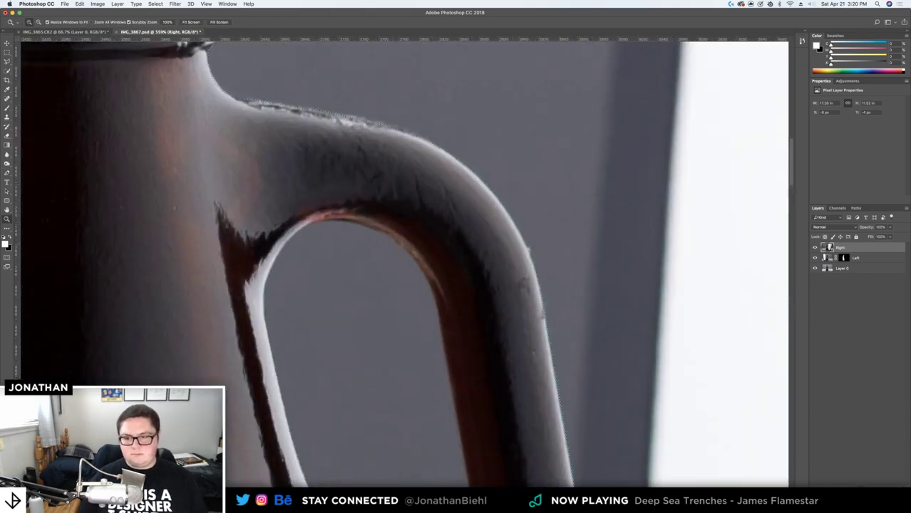
left_click(857, 509)
Start a new path inside the handle opening, tracing its top curve and down its right side
left_click(440, 302)
left_click(444, 250)
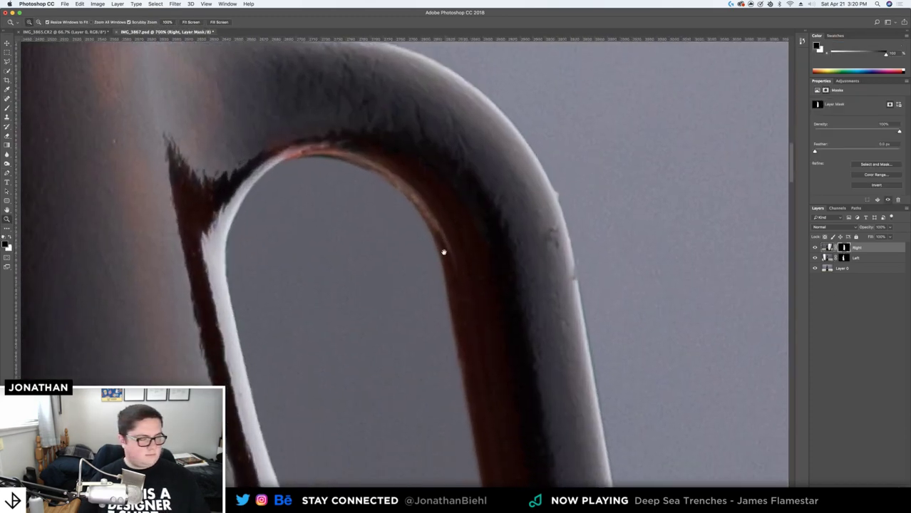
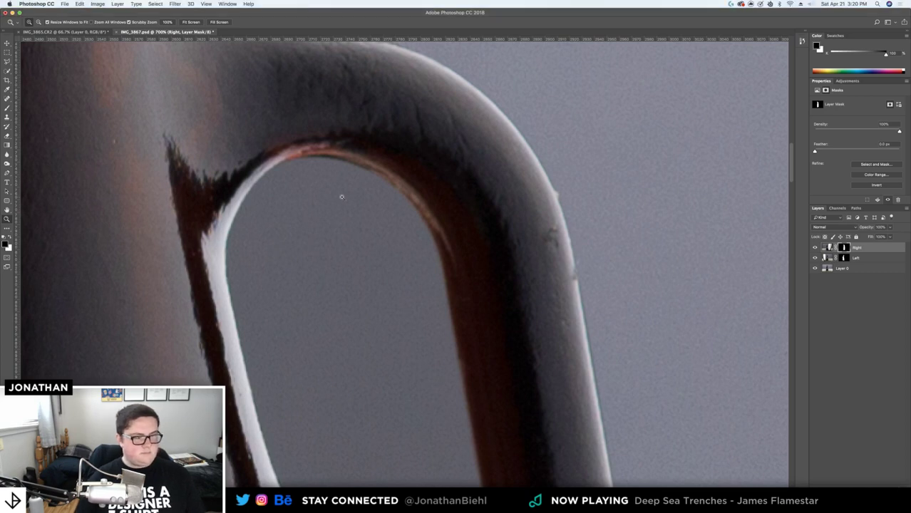
key("p")
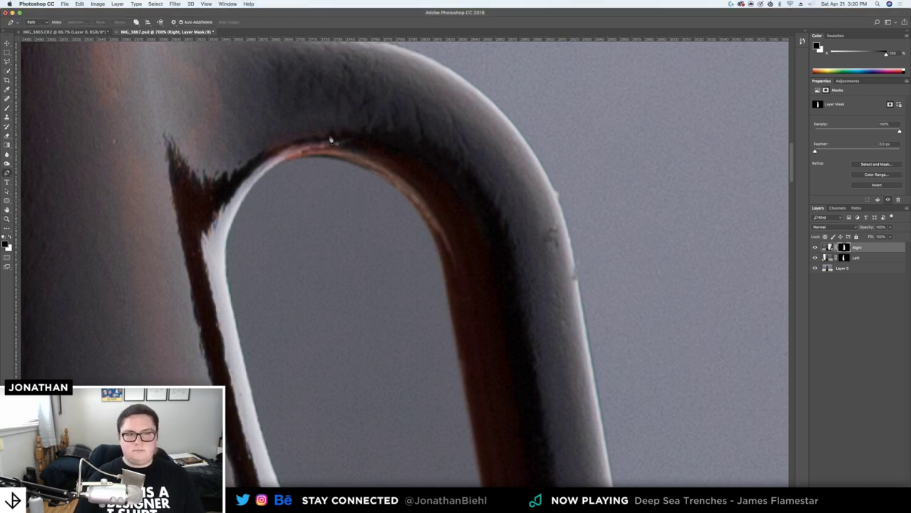
left_click(241, 207)
left_click_drag(371, 172, 431, 197)
left_click_drag(444, 304, 429, 216)
left_click(434, 227)
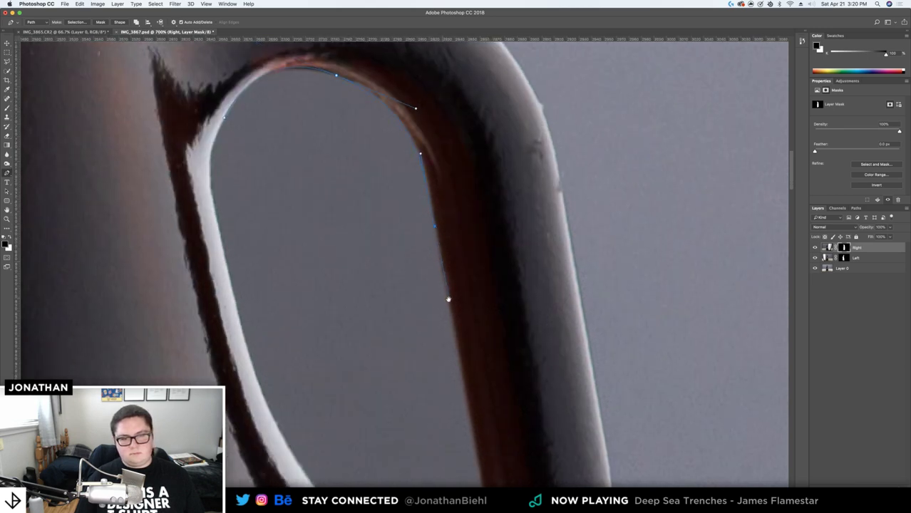
left_click_drag(449, 300, 460, 134)
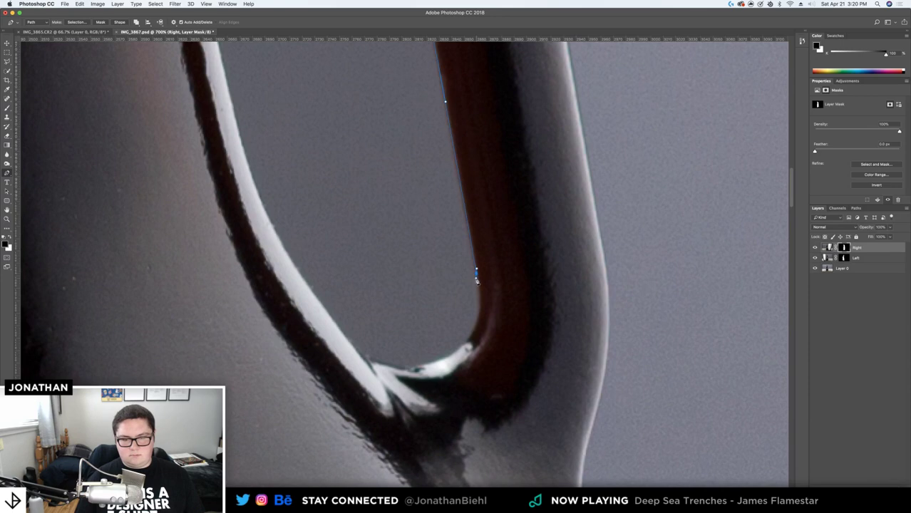
key("super+z")
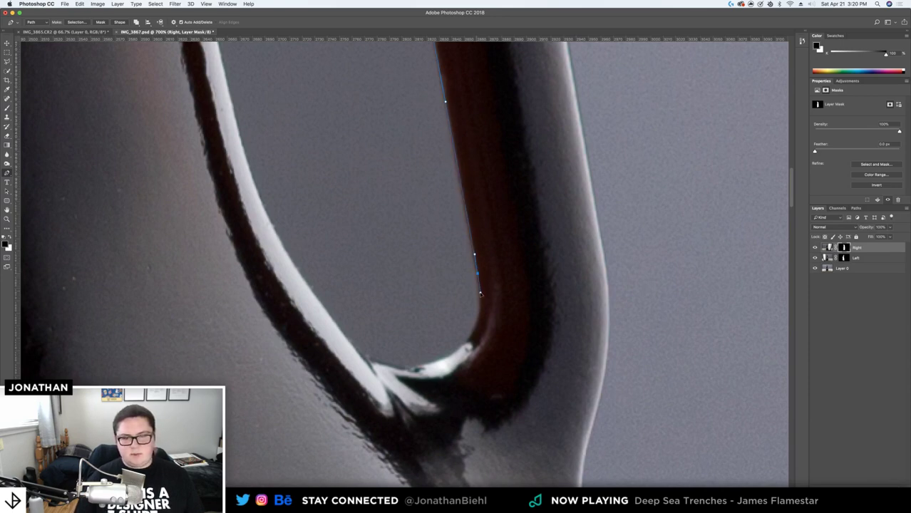
Curve the path around the bottom of the handle opening, redoing the lower left anchor and removing its outgoing handle
left_click_drag(439, 363, 391, 385)
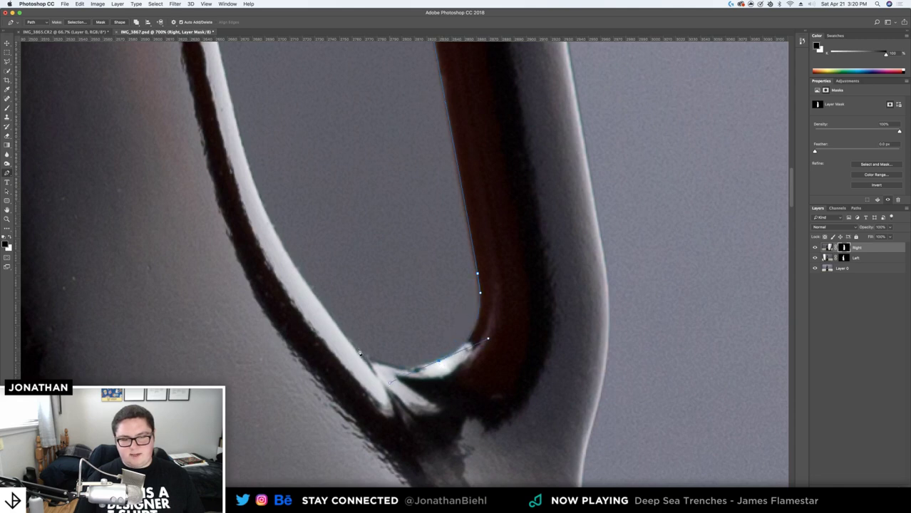
key("super+z")
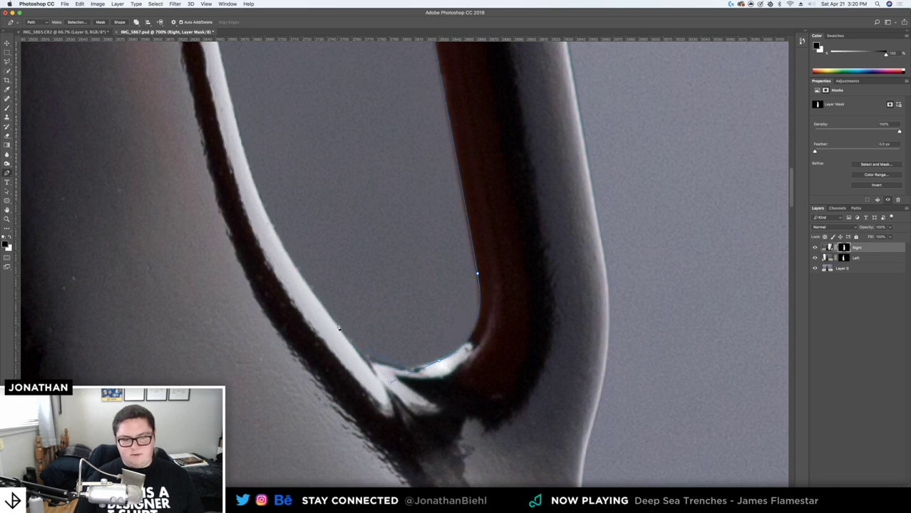
left_click_drag(360, 353, 313, 294)
key("super+z")
key("super+z")
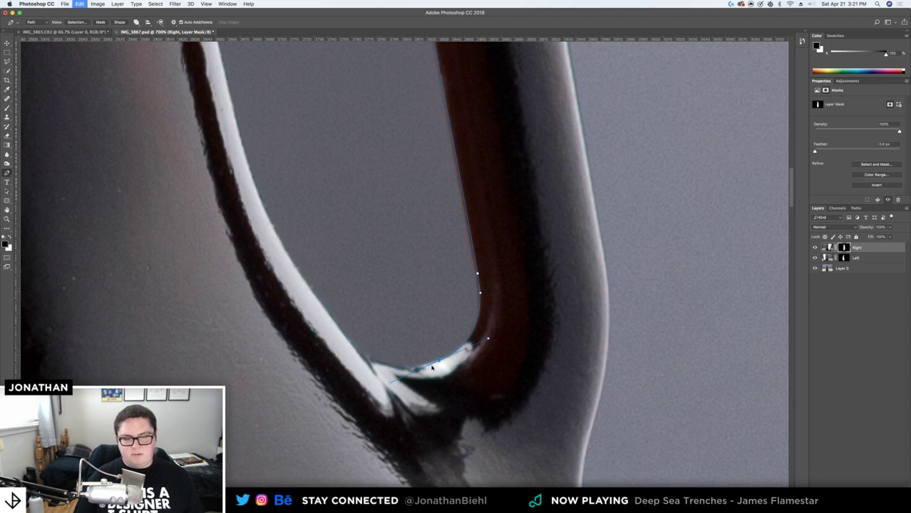
left_click_drag(351, 343, 301, 298)
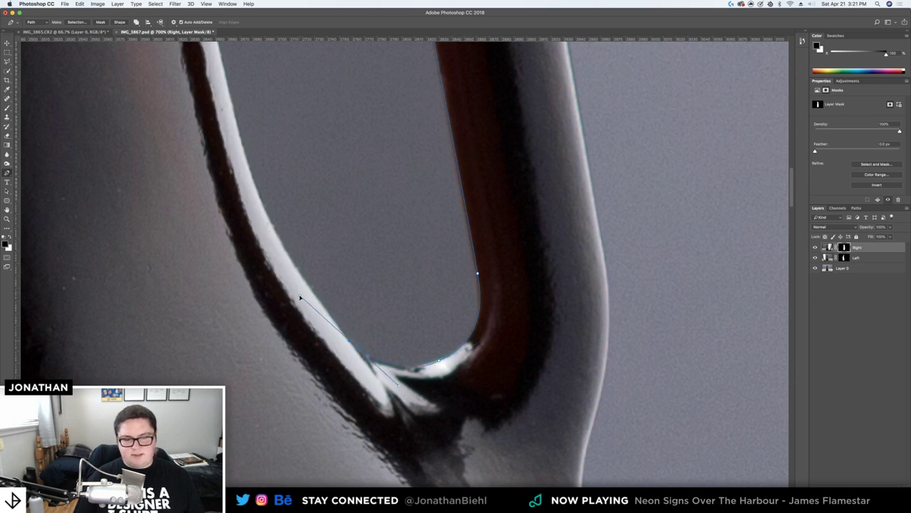
left_click(349, 343, "alt")
Trace up the left side of the handle opening and close the path at its starting anchor
left_click_drag(265, 212, 247, 165)
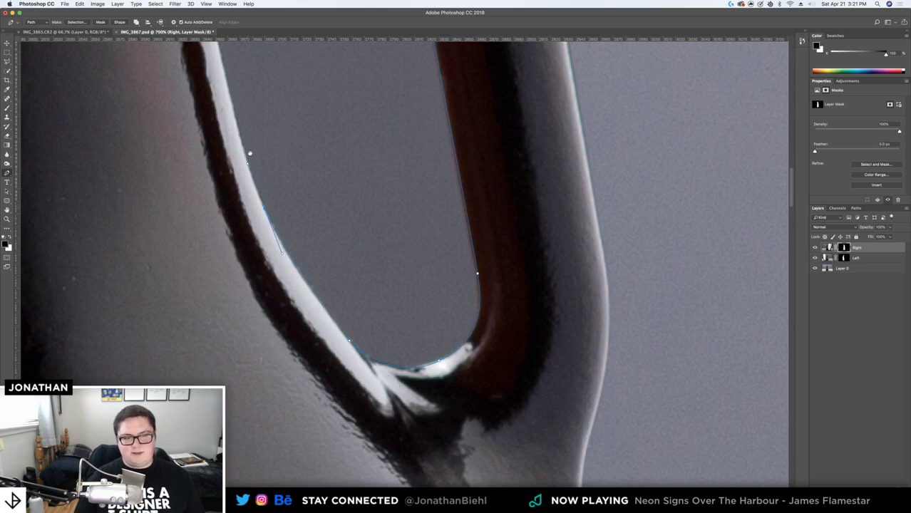
scroll(247, 163, "up", 10)
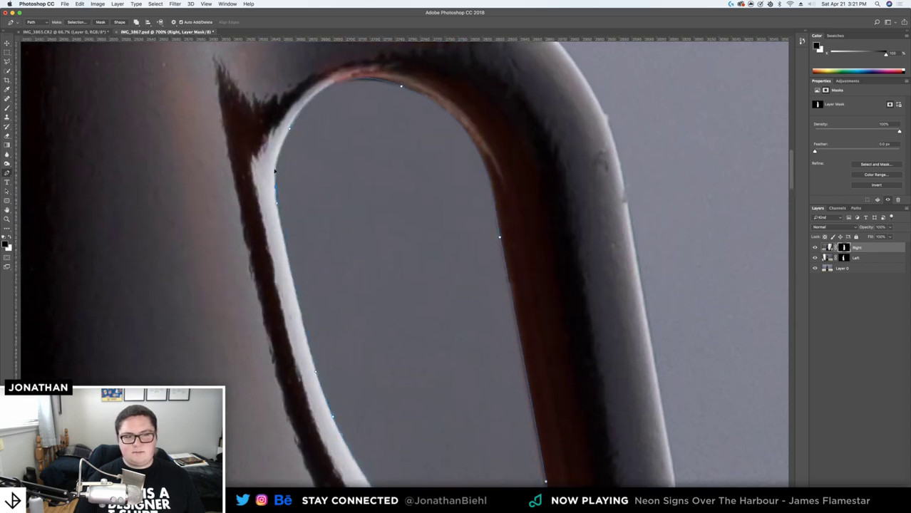
left_click(289, 130)
Convert the handle-opening path to a selection, fill it with black on the Right layer's mask, deselect, and save the file
right_click(316, 117)
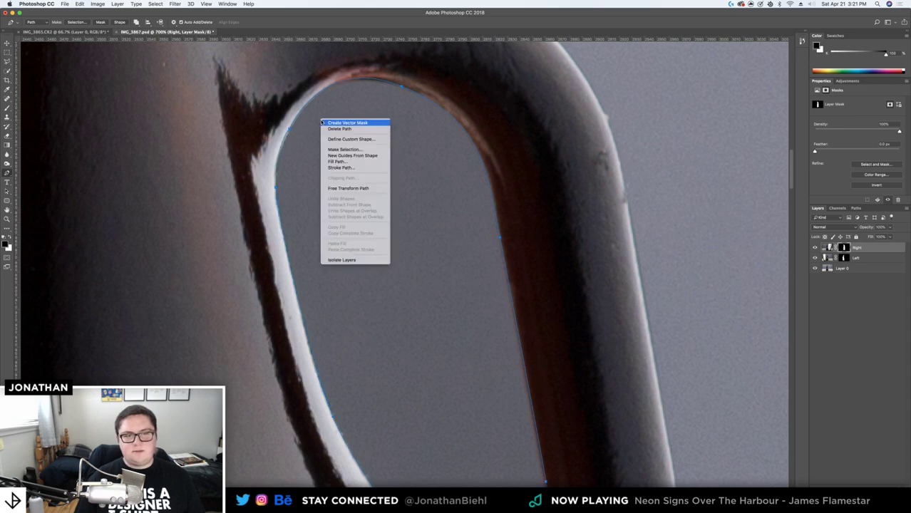
left_click(350, 154)
key("Return")
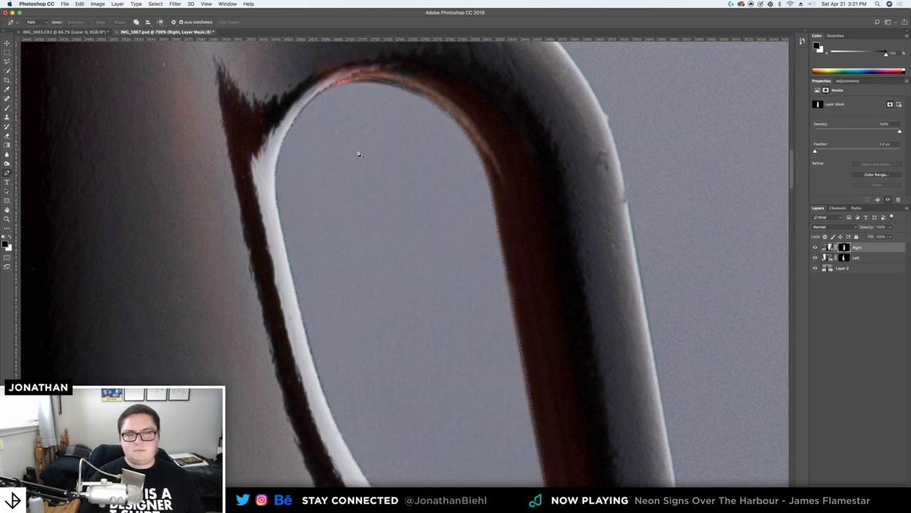
key("z")
left_click_drag(358, 152, 321, 174)
key("v")
key("super+s")
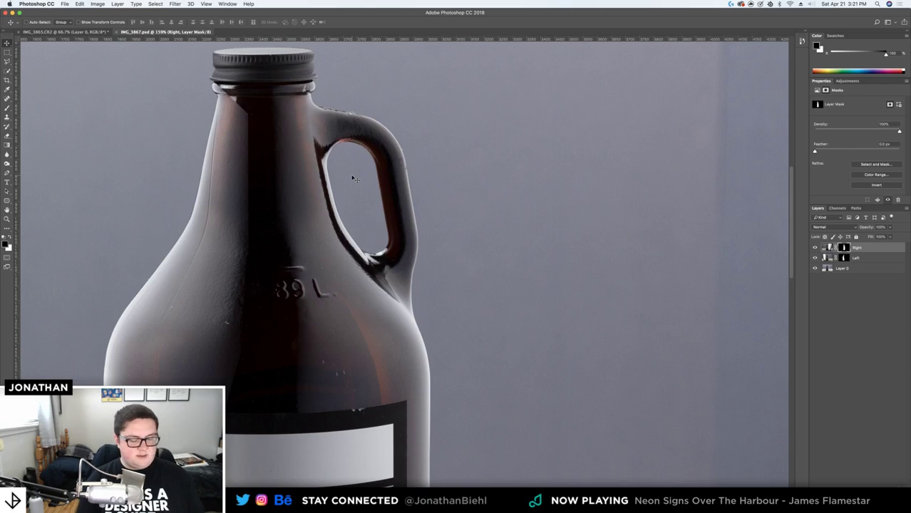
Examine the masked handle and neck closely, comparing the image with the Right layer hidden and shown
key("z")
left_click_drag(352, 178, 334, 176)
left_click_drag(318, 139, 722, 225)
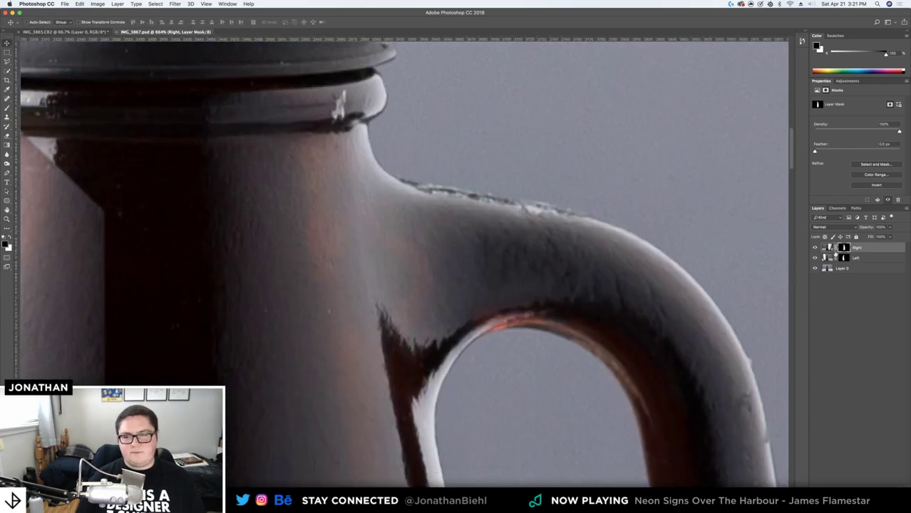
left_click(815, 248)
left_click(815, 247)
key("z")
left_click_drag(295, 90, 581, 187)
key("v")
Create a new layer above the Right layer and name it "Healing Brush"
key("super+shift+alt+n")
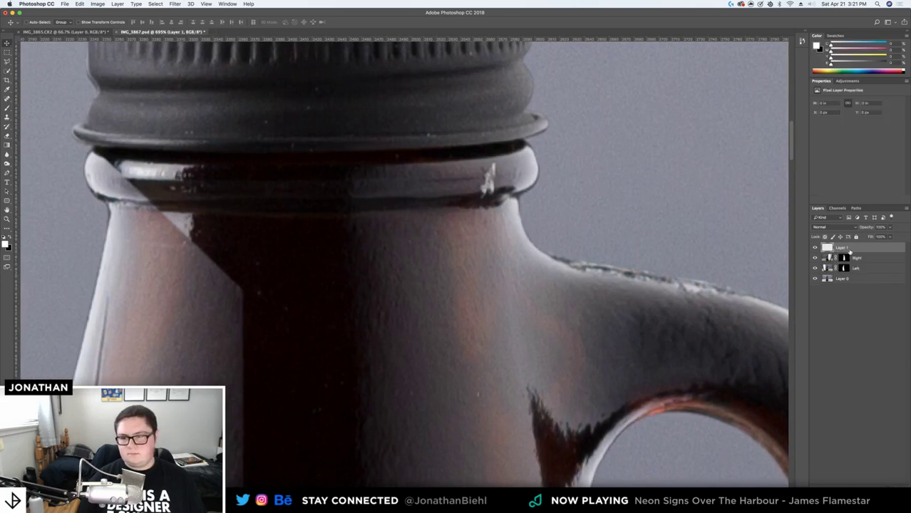
type("Healing Brus")
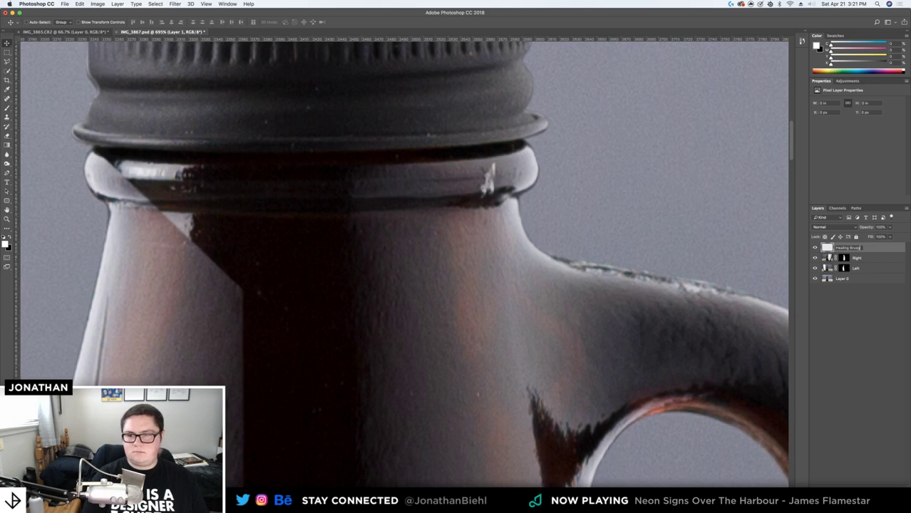
key("Return")
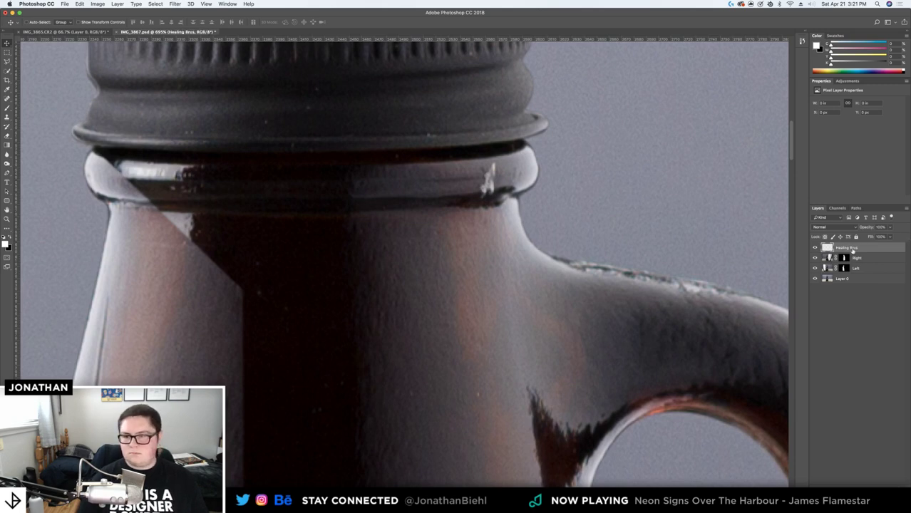
double_click(848, 248)
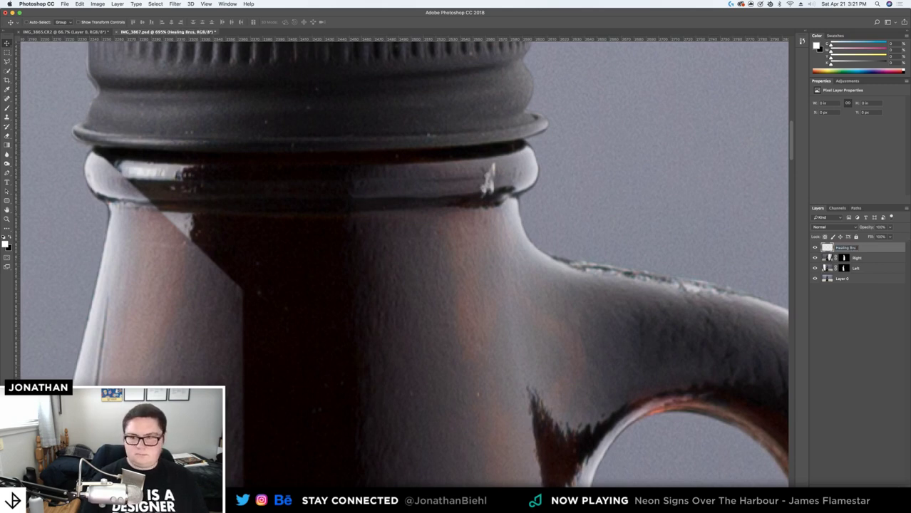
type("h")
key("Return")
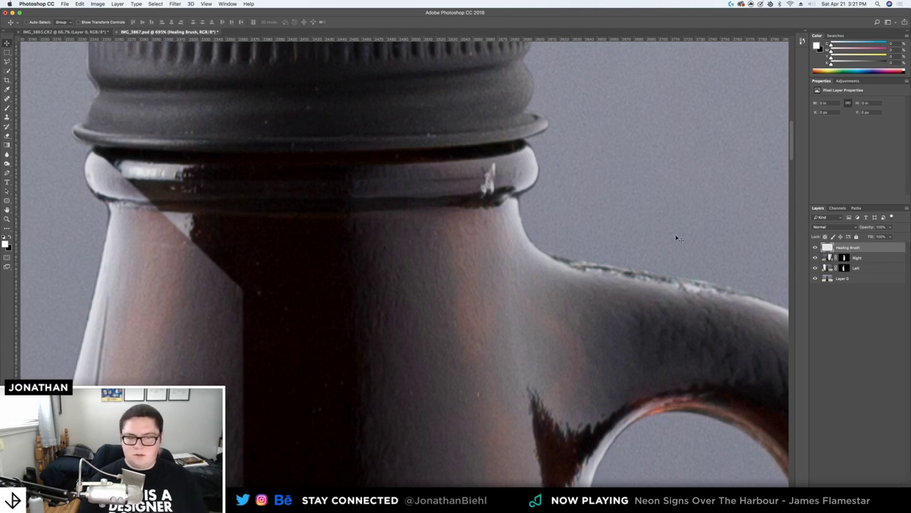
Retouch the white scratch on the glass ring below the cap with the content-aware Spot Healing Brush
left_click(7, 97)
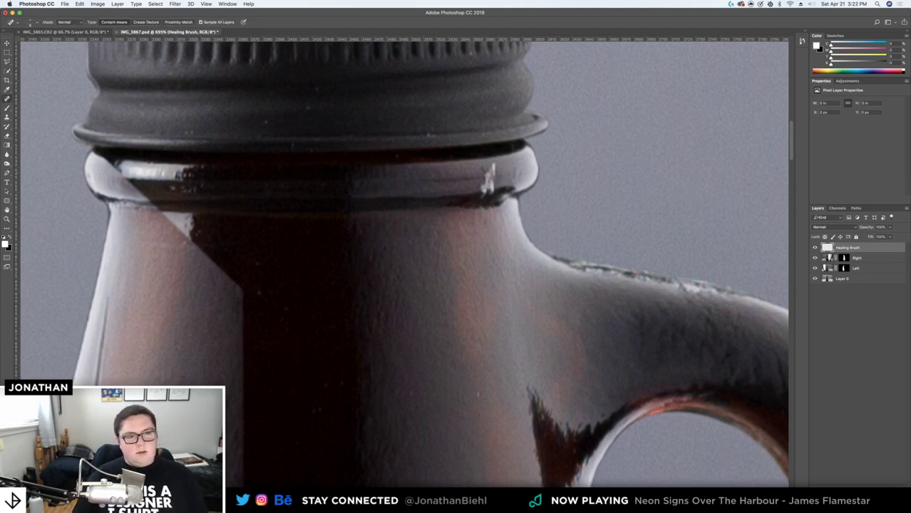
mouse_move(491, 170)
left_mouse_down()
mouse_move(483, 196)
mouse_move(498, 182)
mouse_move(493, 164)
left_mouse_up()
left_click(489, 182)
left_click(484, 199)
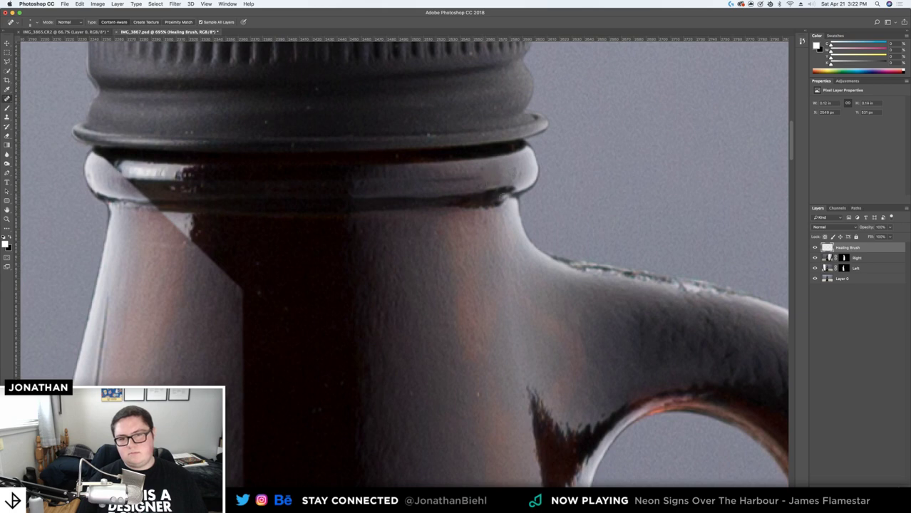
left_click(482, 170)
key("z")
left_click_drag(485, 176, 407, 179)
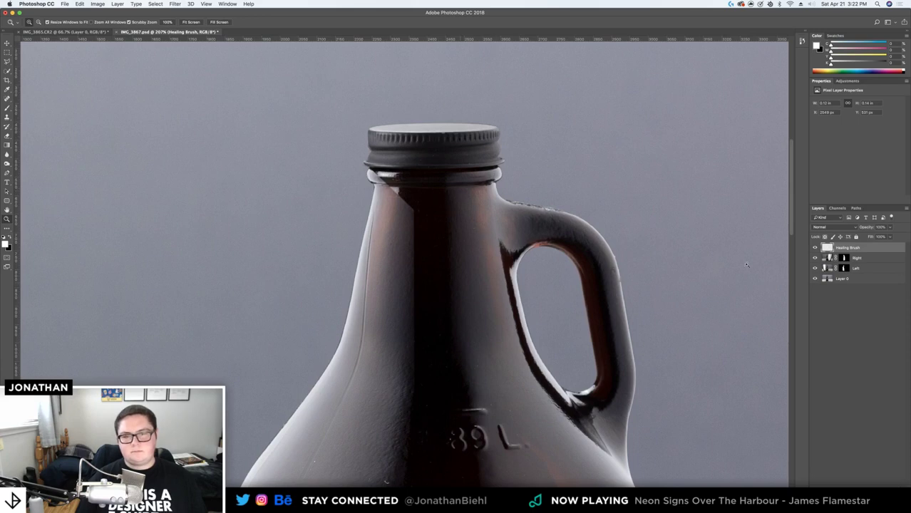
Check the Left layer hidden and shown, reduce the brush size, and try to paint out the diagonal seam below the cap on its mask
left_click(841, 268)
left_click(815, 268)
left_click(816, 268)
left_click_drag(440, 158, 441, 158)
key("b")
key("[")
key("[")
key("[")
key("[")
key("[")
key("[")
key("[")
key("[")
key("[")
key("[")
key("[")
key("[")
mouse_move(408, 260)
left_mouse_down()
mouse_move(401, 241)
mouse_move(402, 256)
left_mouse_up()
key("x")
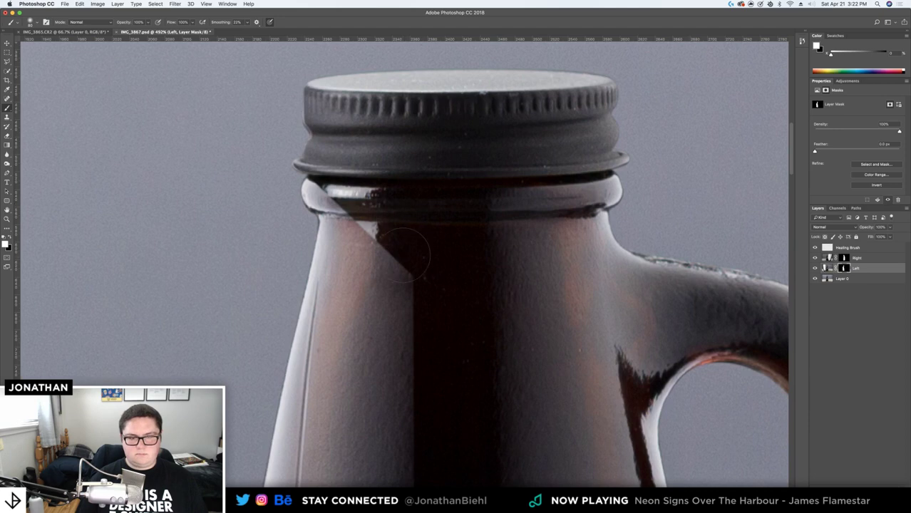
Paint black on the Right layer's mask to remove the diagonal seam on the glass ring and upper neck
left_click(816, 258)
left_click(816, 258)
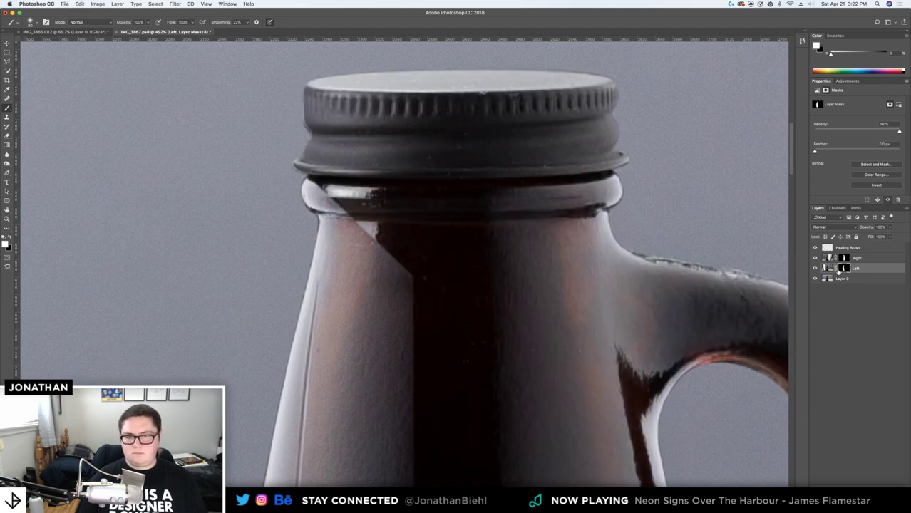
left_click(844, 258)
left_click_drag(405, 258, 378, 252)
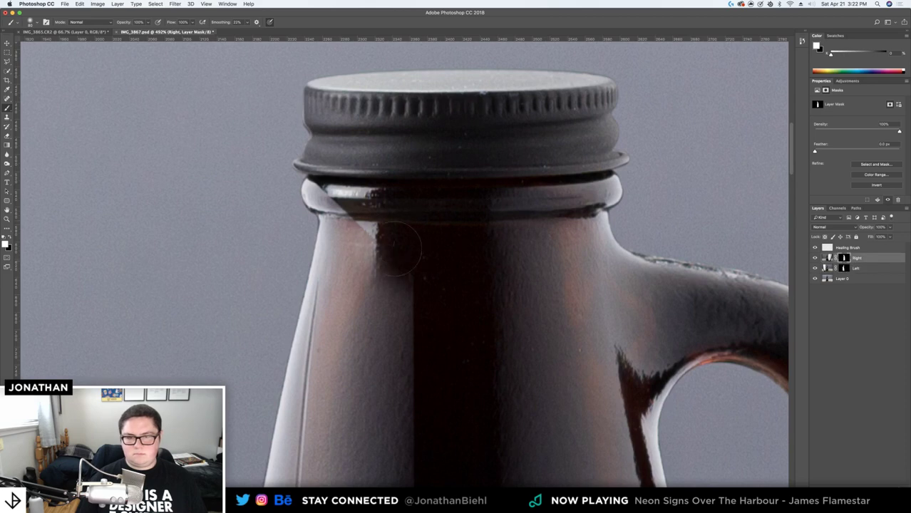
key("super+z")
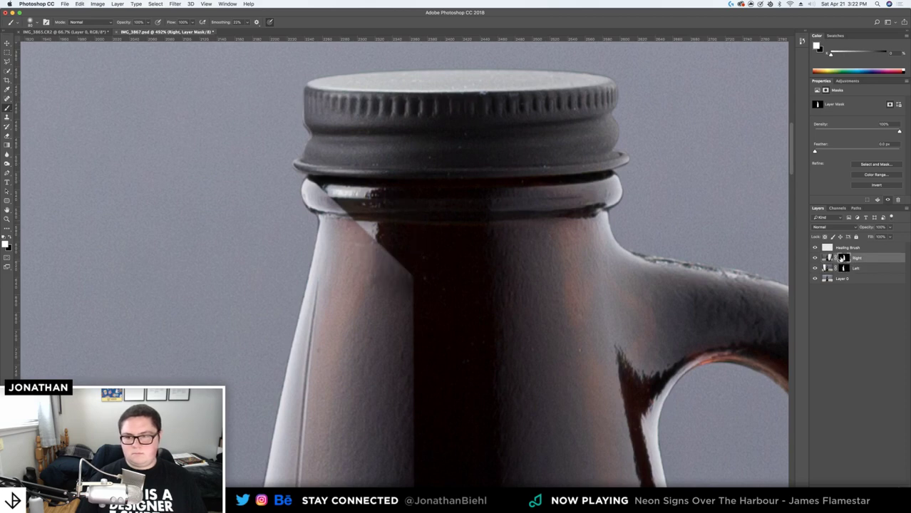
key("x")
mouse_move(406, 243)
left_mouse_down()
mouse_move(392, 218)
mouse_move(315, 181)
left_mouse_up()
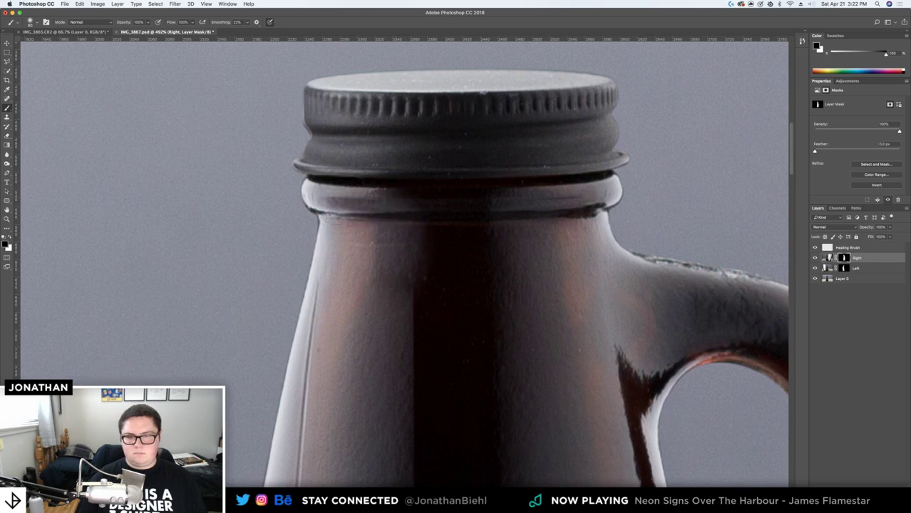
Blend the vertical seam on the Right layer's mask with a larger black brush, working down the neck and shoulder
mouse_move(395, 256)
left_mouse_down()
mouse_move(391, 310)
mouse_move(375, 309)
mouse_move(409, 164)
mouse_move(408, 127)
mouse_move(403, 353)
left_mouse_up()
key("z")
key("b")
key("bracketright")
key("bracketright")
key("bracketright")
left_click_drag(374, 382, 415, 148)
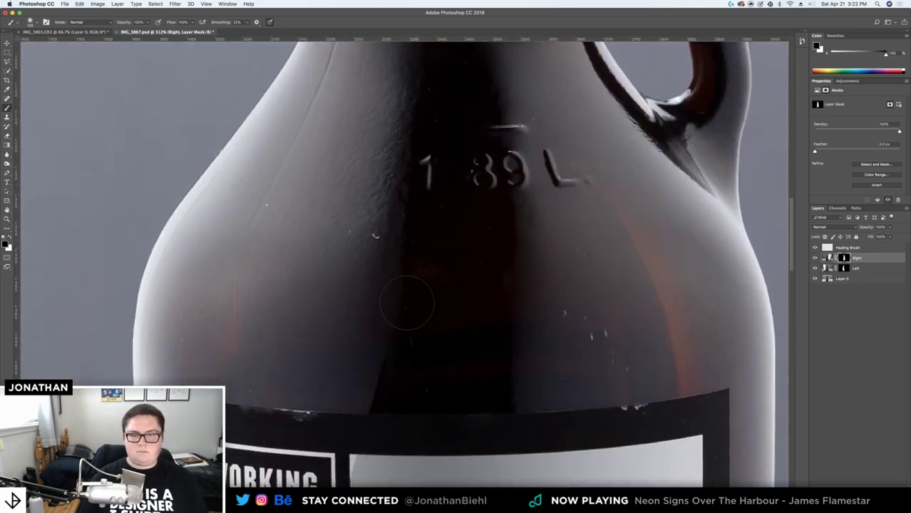
left_click_drag(385, 378, 412, 107)
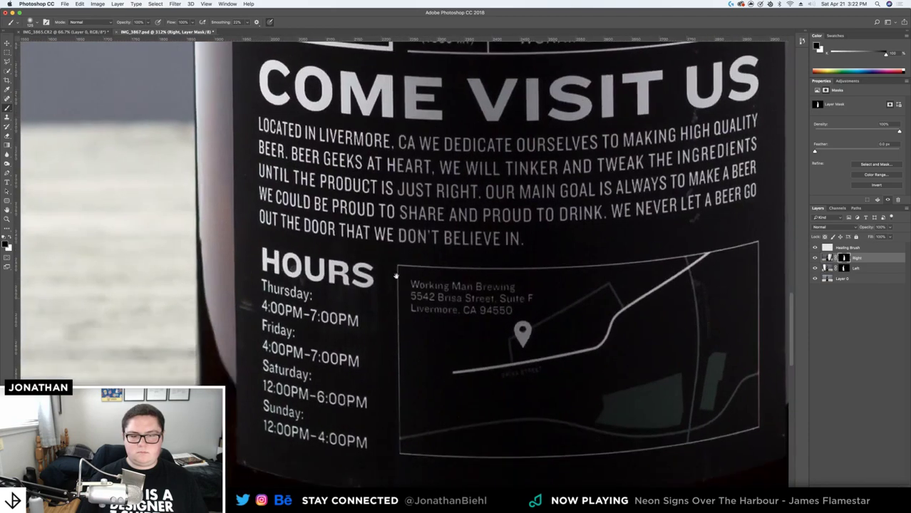
mouse_move(385, 325)
left_mouse_down()
mouse_move(393, 263)
mouse_move(408, 401)
left_mouse_up()
Enlarge the brush, add a vector mask to the Left layer, and target that layer's pixel mask for painting
key("bracketright")
key("bracketright")
key("bracketright")
key("bracketright")
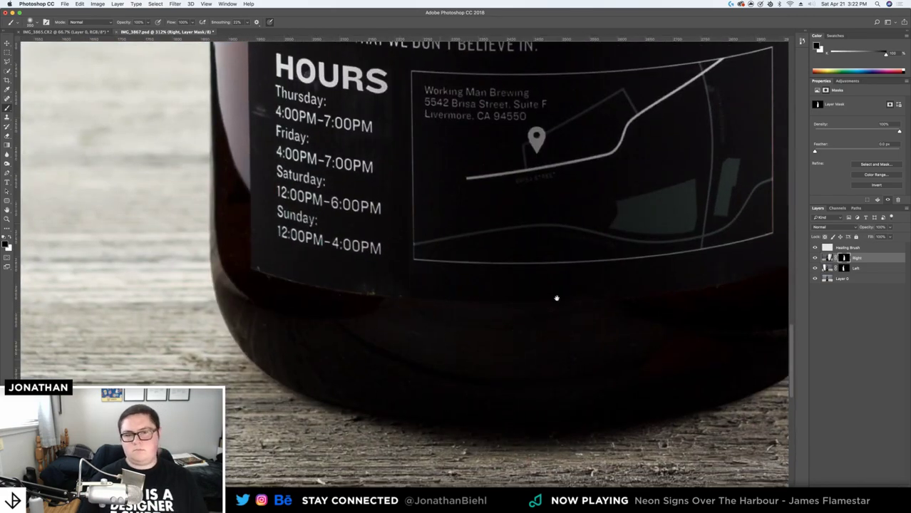
left_click_drag(754, 45, 430, 293)
scroll(431, 293, "up", 10)
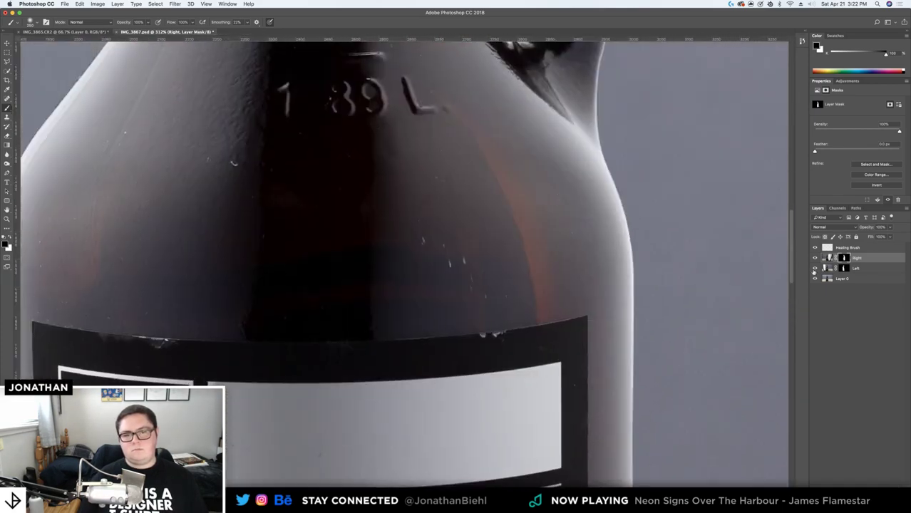
left_click(844, 269)
left_click(860, 474)
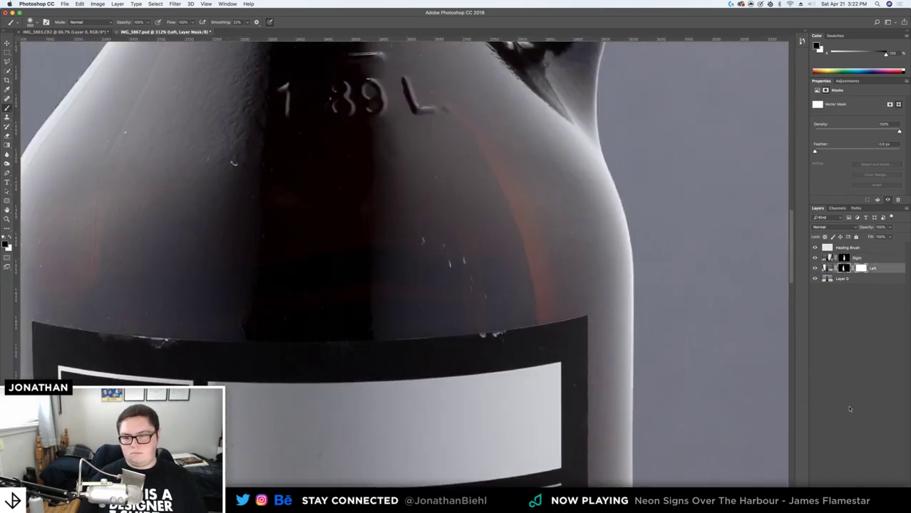
left_click(845, 268)
Try blending the seam beneath the handle side by painting black on the Left layer's mask, and undo the strokes
mouse_move(373, 212)
left_mouse_down()
mouse_move(349, 247)
mouse_move(290, 310)
left_mouse_up()
scroll(305, 93, "up", 10)
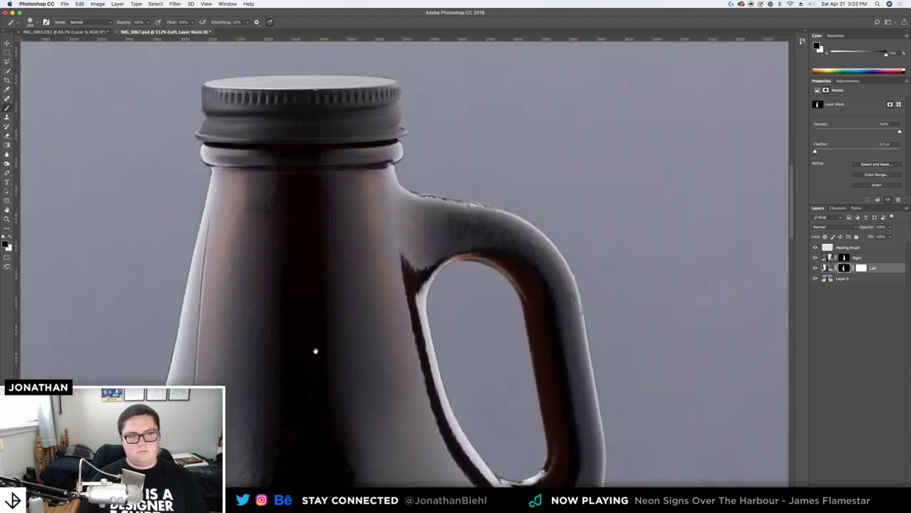
scroll(329, 379, "down", 10)
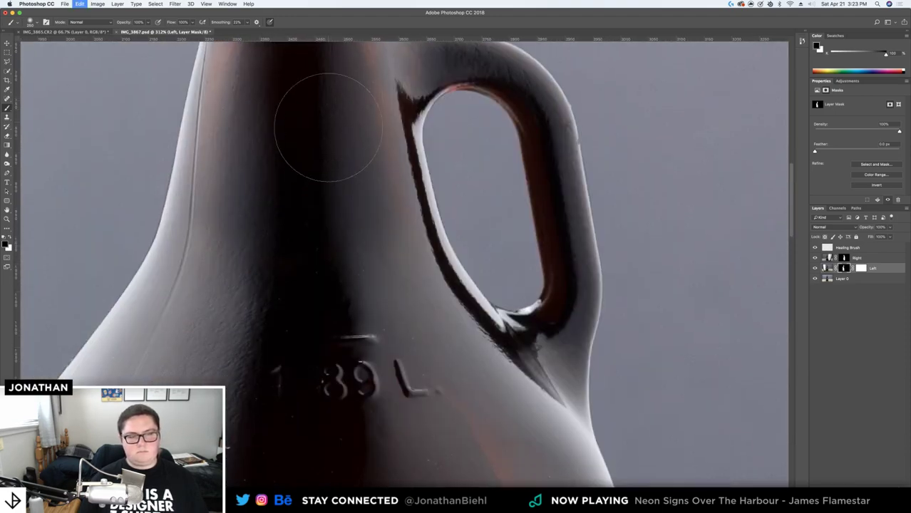
scroll(375, 48, "down", 10)
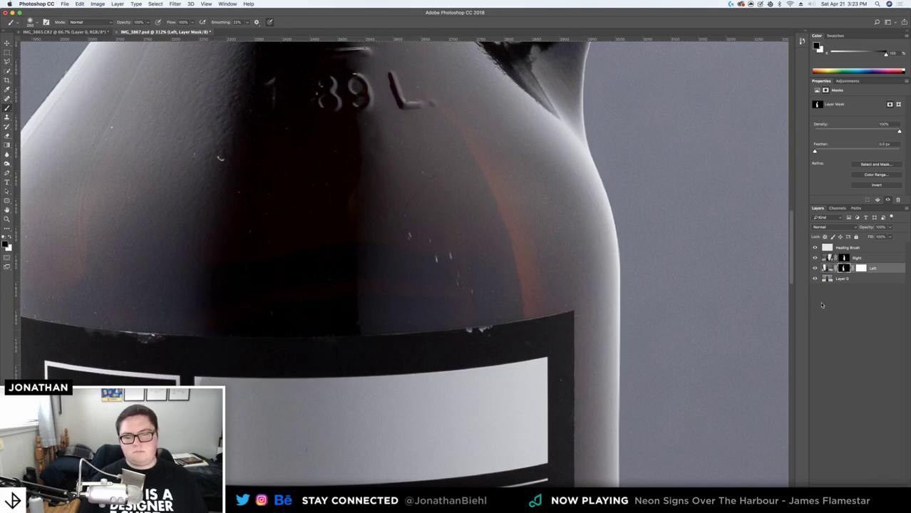
key("super+alt+z")
key("super+alt+z")
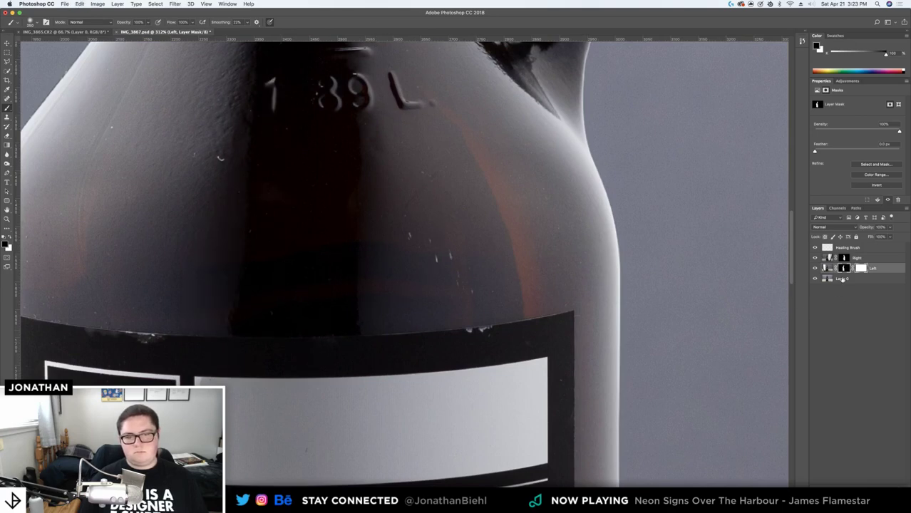
Add a vector mask to the Right layer, try painting over the dark glass above the label, and undo the strokes
left_click(858, 260)
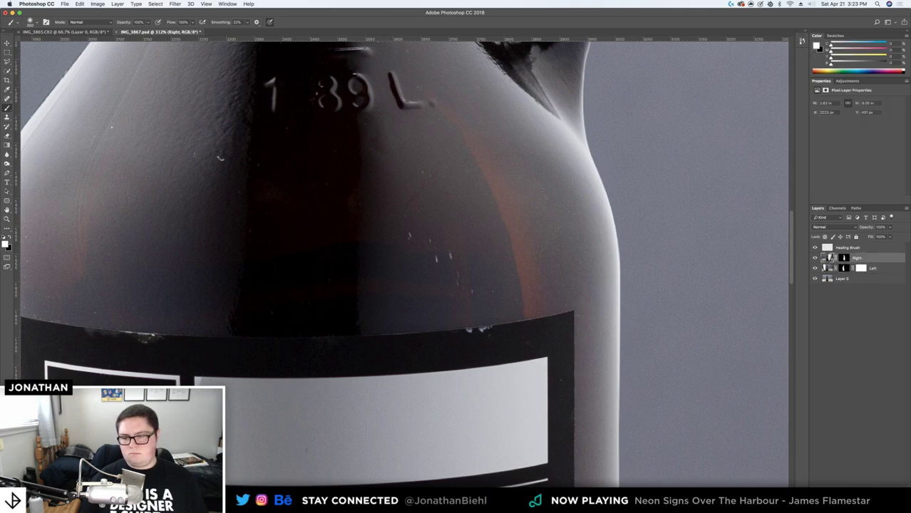
left_click(858, 508)
left_click(828, 258)
left_click_drag(295, 127, 306, 241)
key("super+alt+z")
left_click(860, 258)
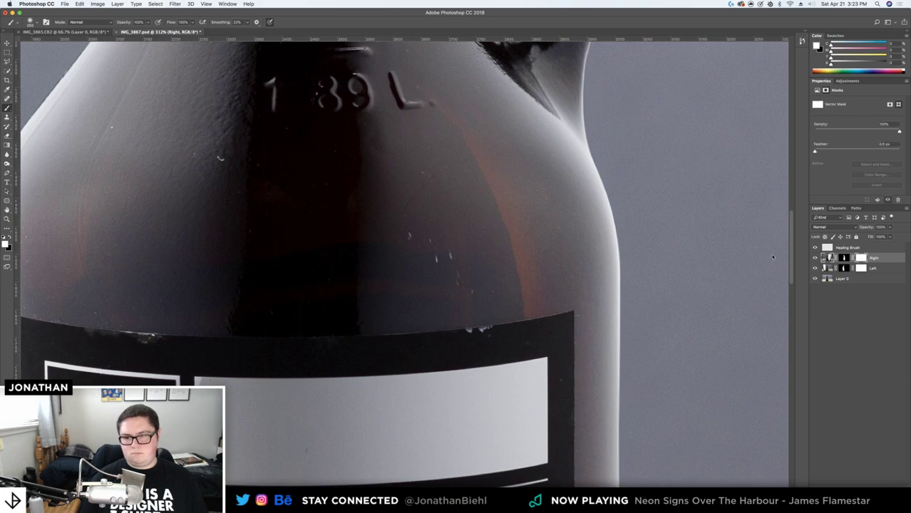
left_click_drag(323, 122, 328, 293)
key("super+z")
Try painting black directly on the Right layer's image over the dark glass seam, and undo back to before the vector mask
left_click(860, 259)
key("x")
left_click_drag(356, 147, 327, 258)
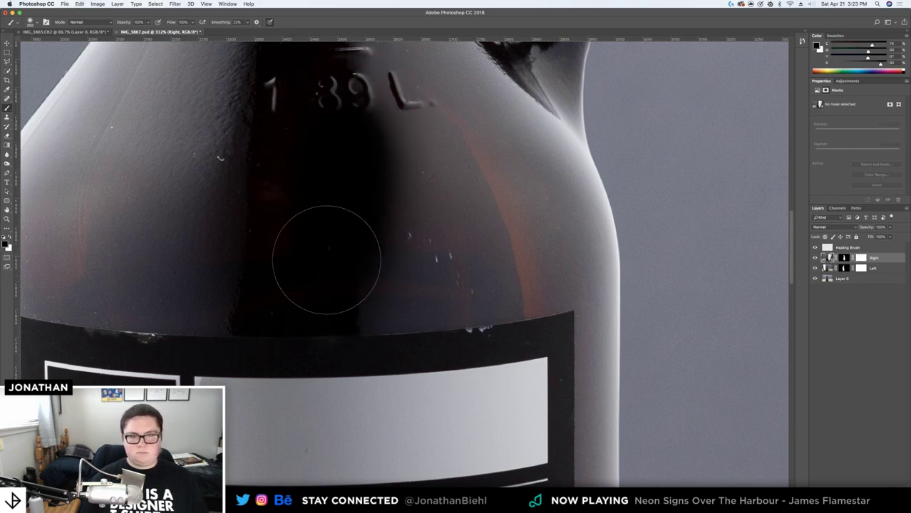
mouse_move(322, 299)
left_mouse_down()
mouse_move(349, 216)
mouse_move(418, 229)
mouse_move(516, 229)
mouse_move(504, 221)
mouse_move(394, 269)
left_mouse_up()
key("x")
key("super+alt+z")
key("super+alt+z")
key("super+alt+z")
key("super+alt+z")
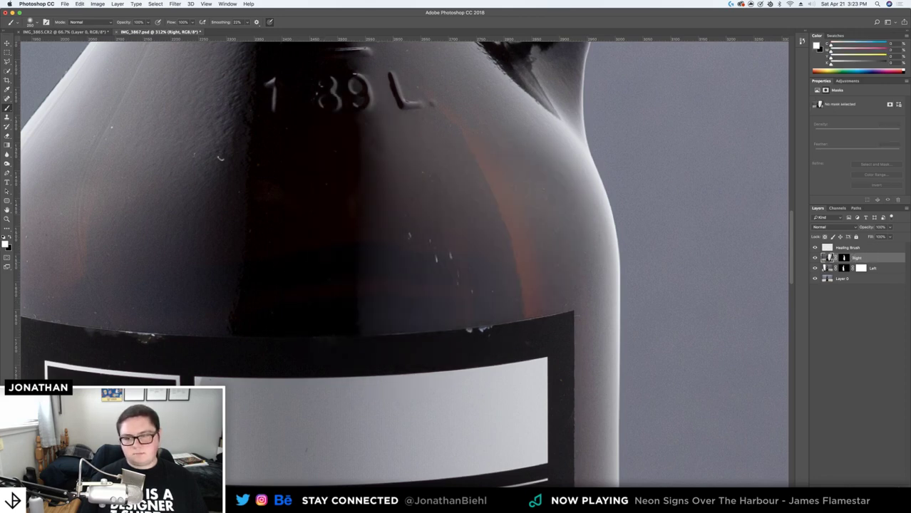
Restore the Right layer's vector mask and inspect which areas are hidden using the red mask overlay
key("super+shift+z")
left_click(861, 259)
left_click(862, 259)
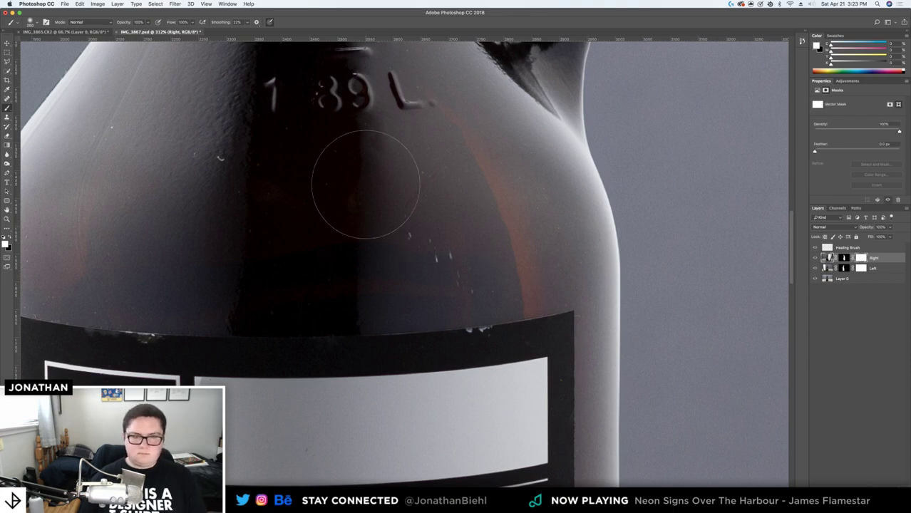
key("backslash")
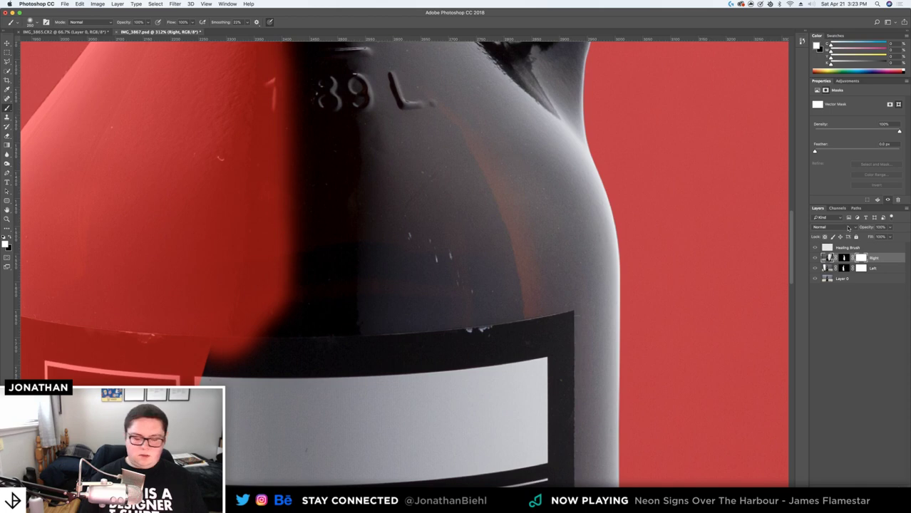
key("backslash")
Try softening the seam above the label with a black stroke on the Right layer's pixel mask, and undo it
left_click(844, 258)
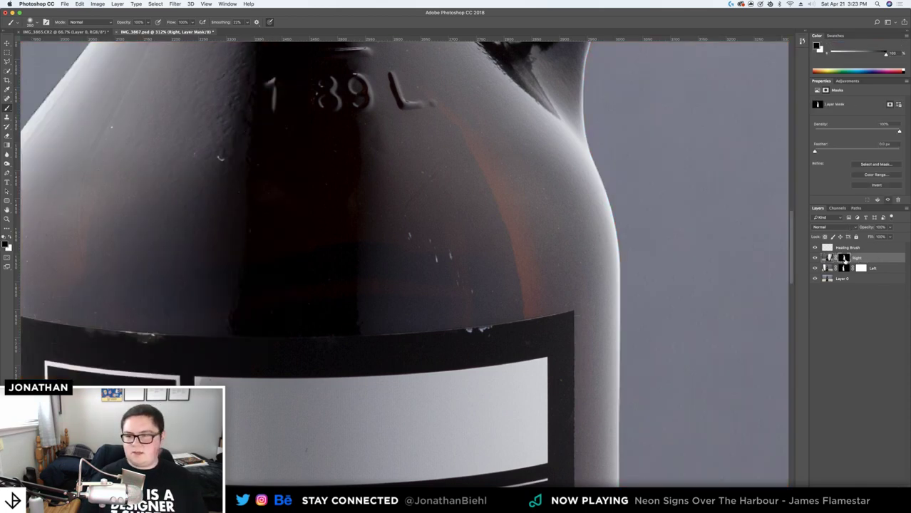
mouse_move(344, 222)
left_mouse_down()
mouse_move(327, 327)
mouse_move(320, 78)
mouse_move(301, 216)
left_mouse_up()
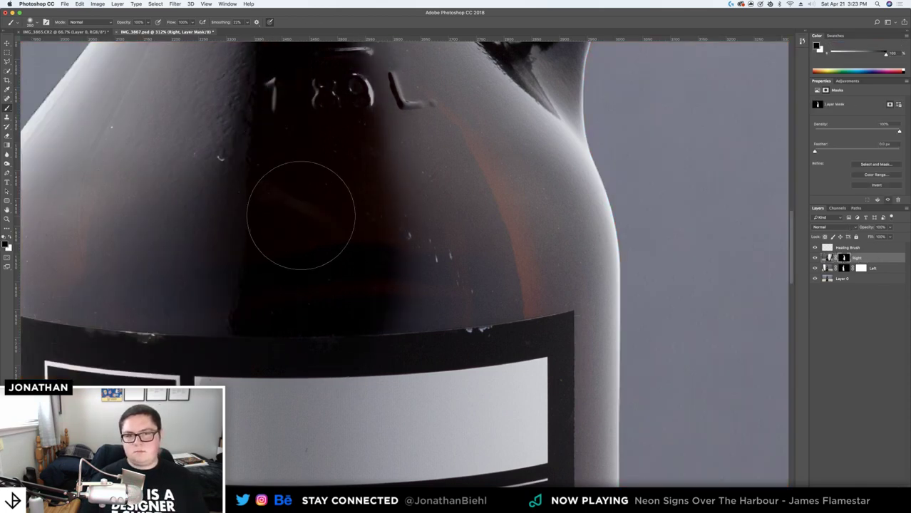
key("super+z")
Review the whole growler composite at reduced zoom and save the file
key("z")
mouse_move(322, 183)
left_mouse_down()
mouse_move(236, 177)
mouse_move(264, 178)
left_mouse_up()
key("v")
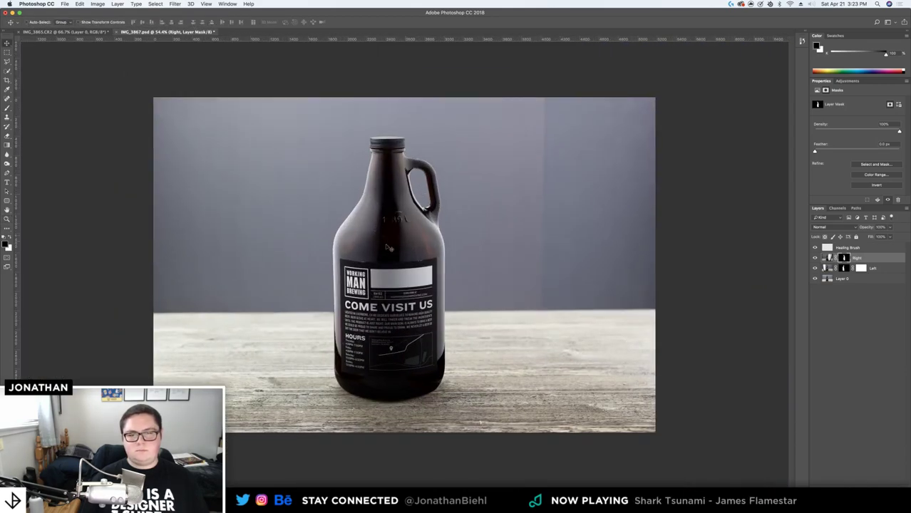
key("z")
left_click(386, 246)
key("super+s")
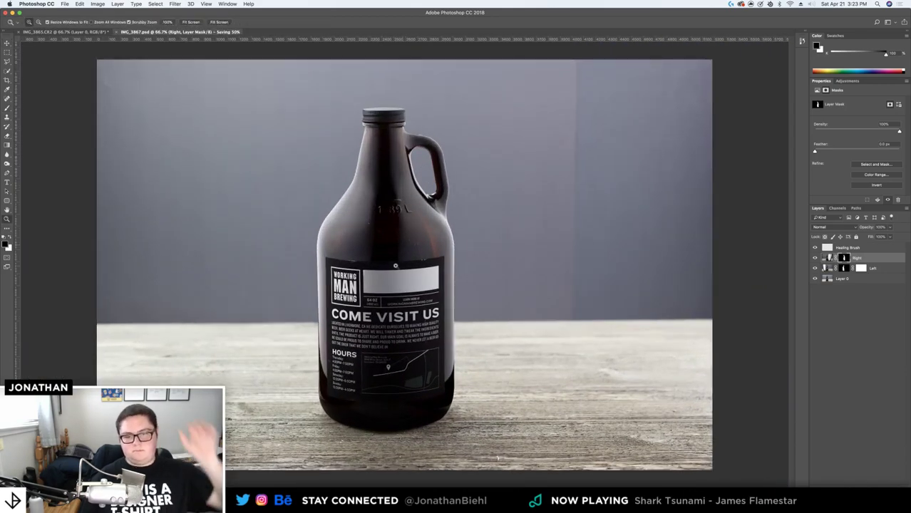
left_click(363, 350)
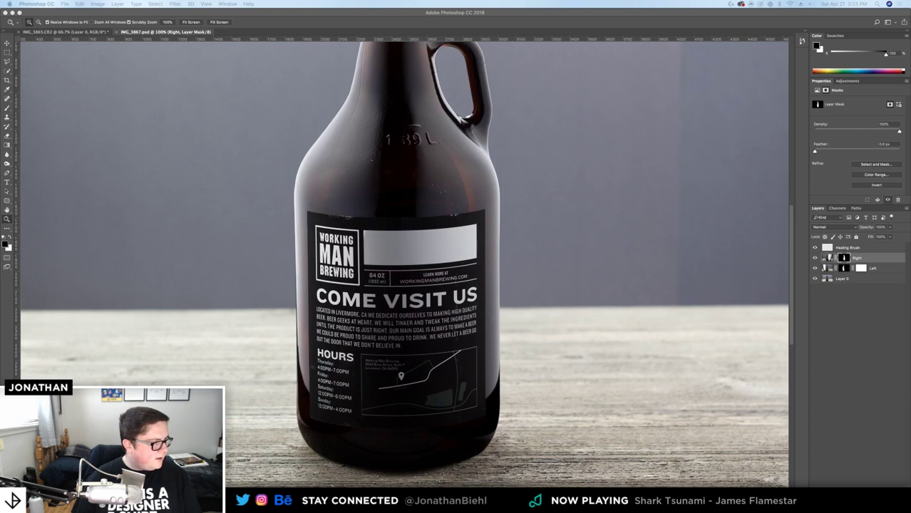
Switch to the Chrome window showing The Bézier Game at bezier.method.ac and enlarge it
left_click_drag(286, 1, 306, 13)
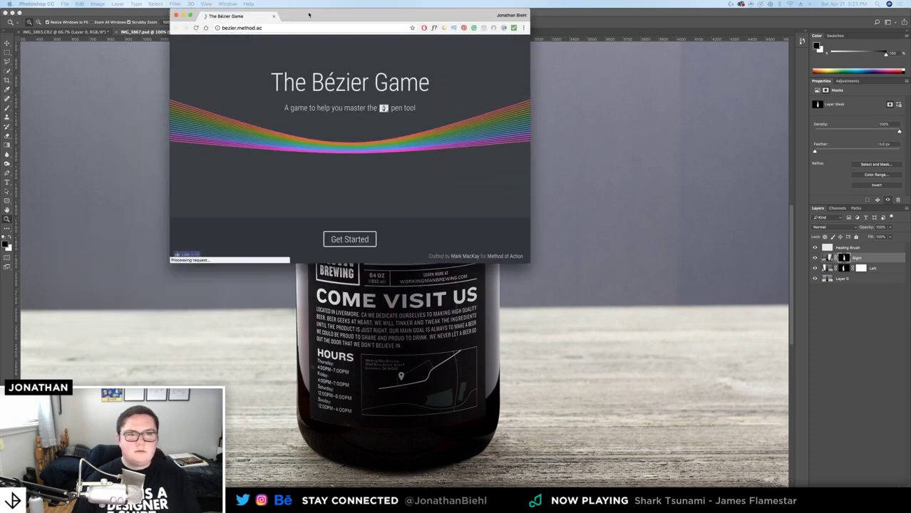
double_click(310, 14)
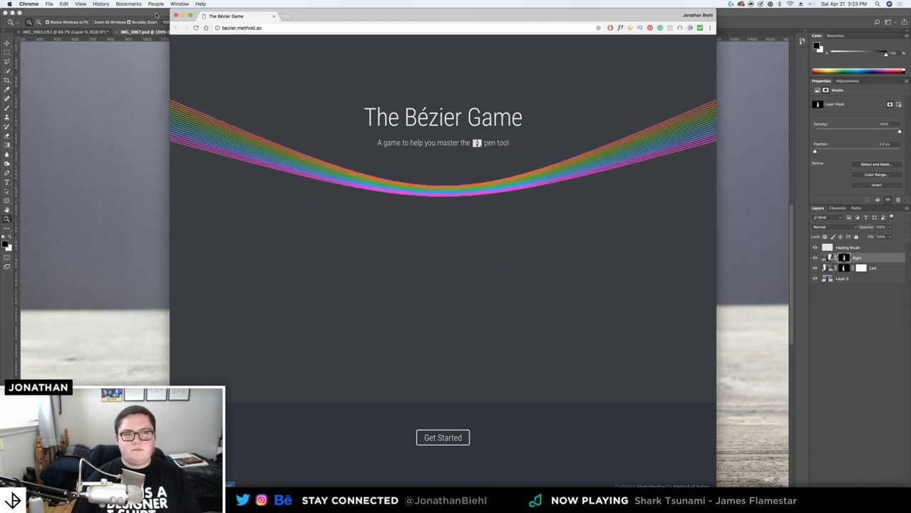
left_click_drag(168, 10, 38, 9)
left_click_drag(546, 16, 617, 16)
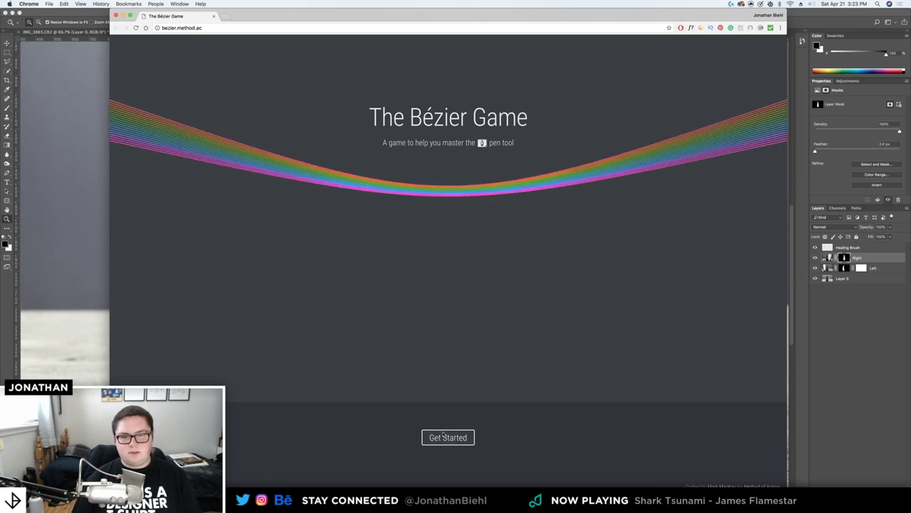
Start The Bézier Game and trace the right-angle line of the tutorial stage with the pen
left_click(442, 436)
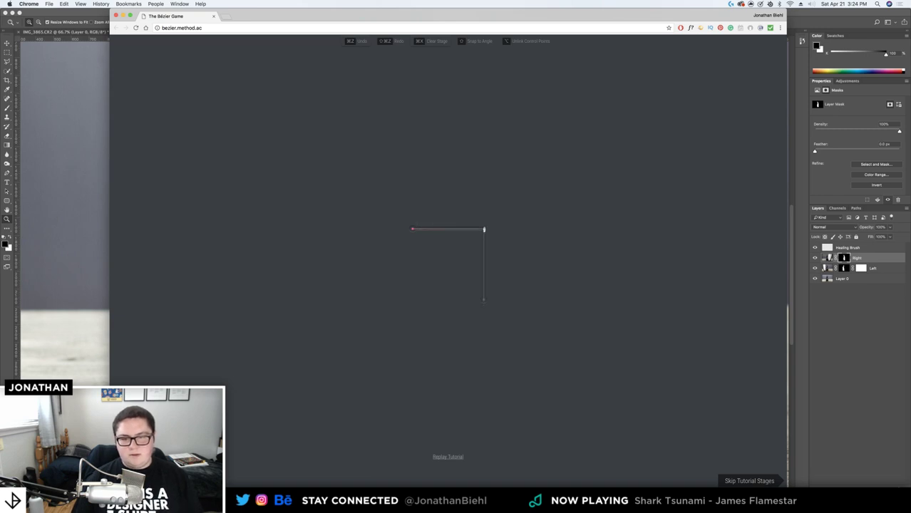
left_click(483, 230)
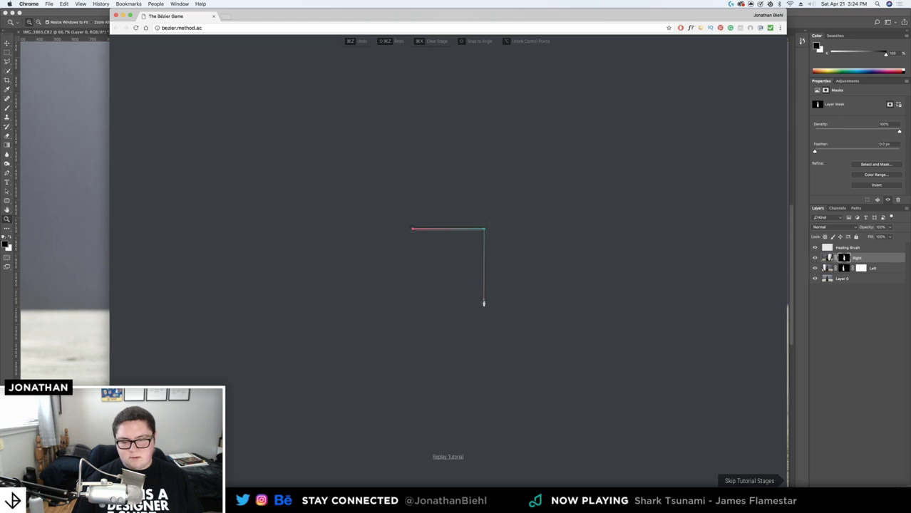
left_click(483, 304)
Trace the house outline of The Bézier Game's tutorial with straight segments, closing the path at the roof peak
left_click(448, 194)
key("shift")
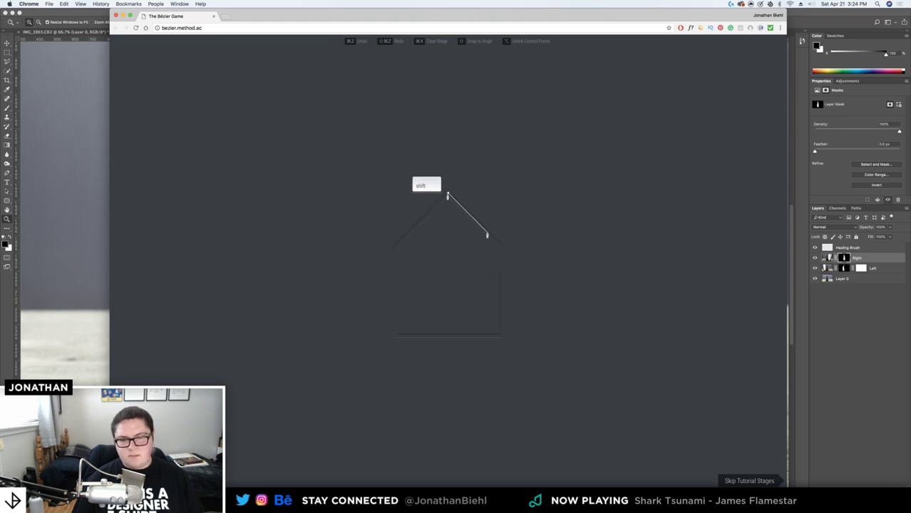
key("super+equal")
key("super+equal")
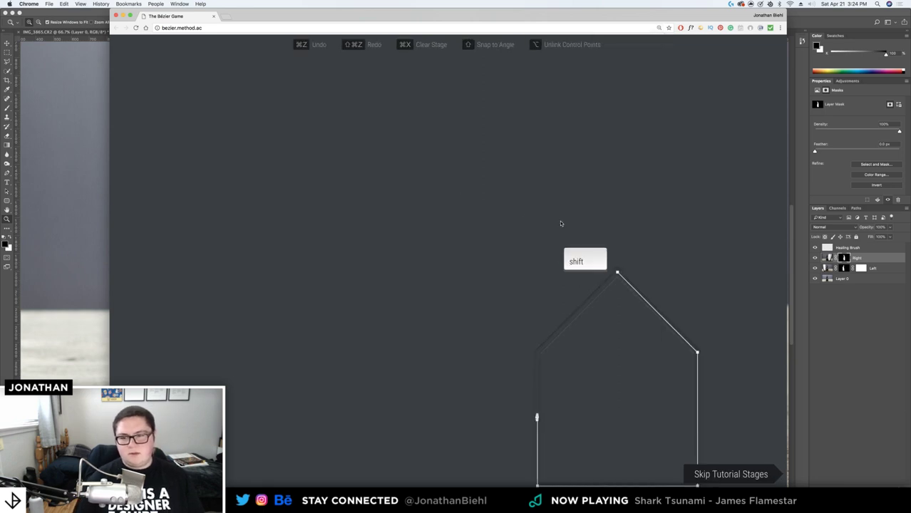
key("super+minus")
key("super+minus")
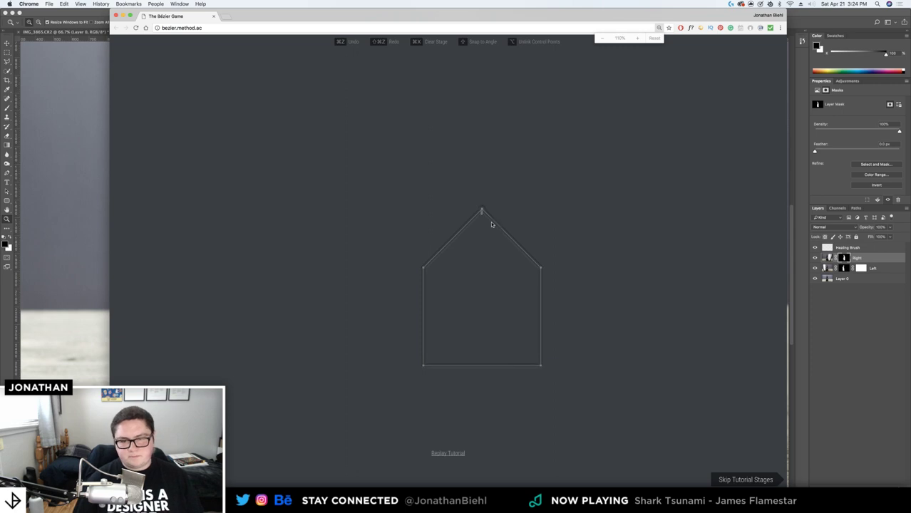
left_click(481, 211)
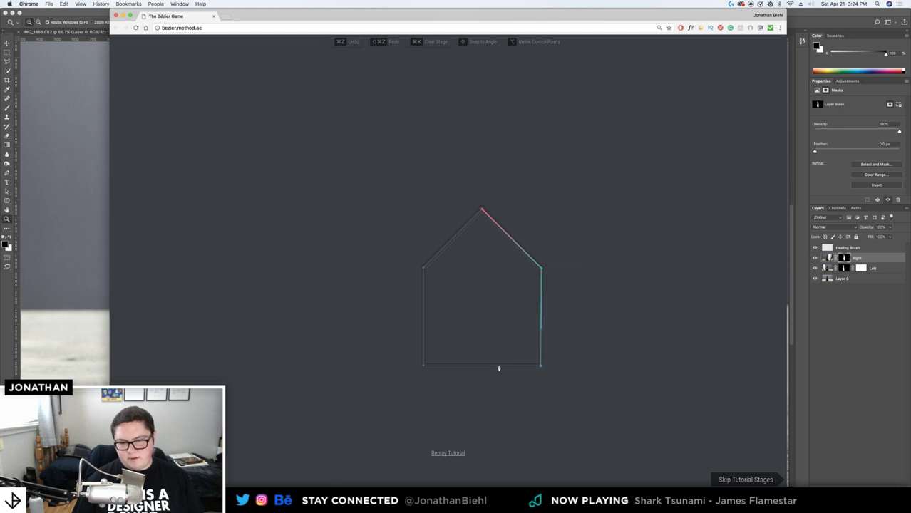
left_click(423, 368)
left_click(424, 270)
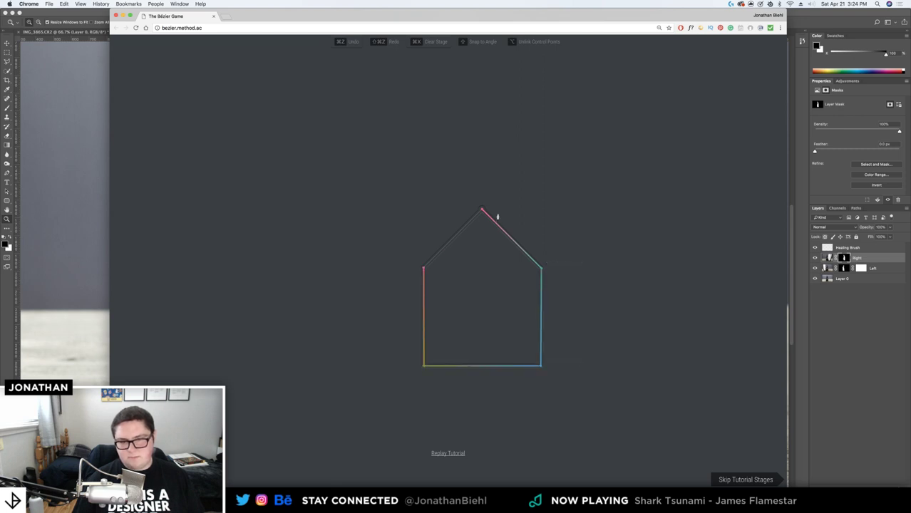
left_click(482, 211)
Trace the circle of the tutorial stage with curved nodes on its four sides and close the path
left_click_drag(405, 266, 472, 222)
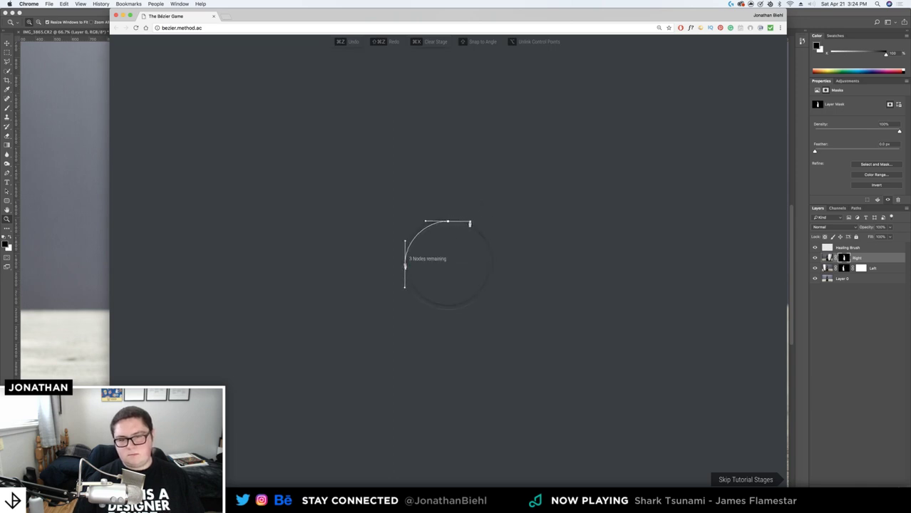
left_click_drag(491, 265, 490, 288)
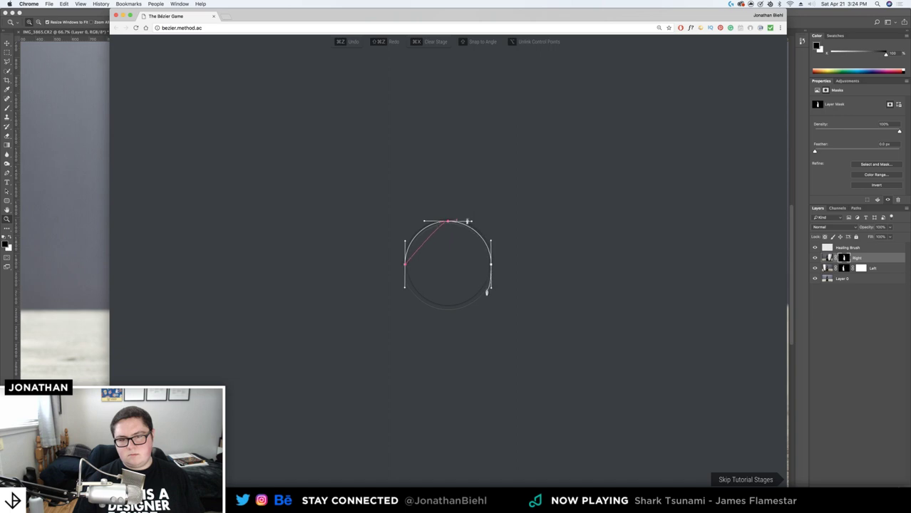
left_click_drag(448, 308, 425, 307)
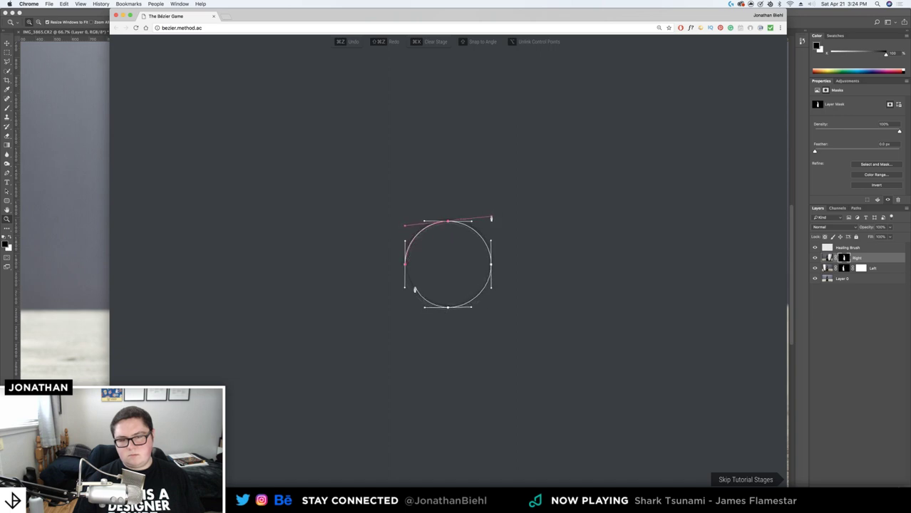
left_click(405, 266)
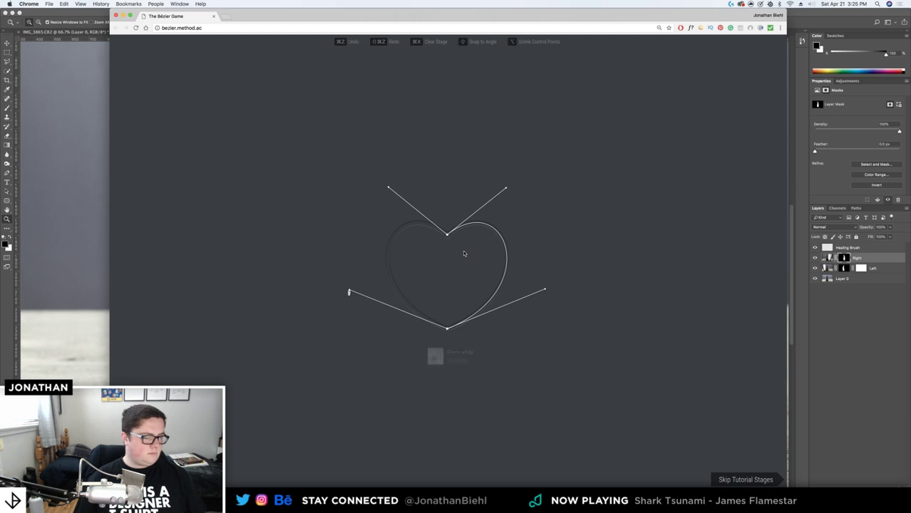
Try setting the heart's starting node and unlinked handle at its top notch, and undo it
left_click(447, 236)
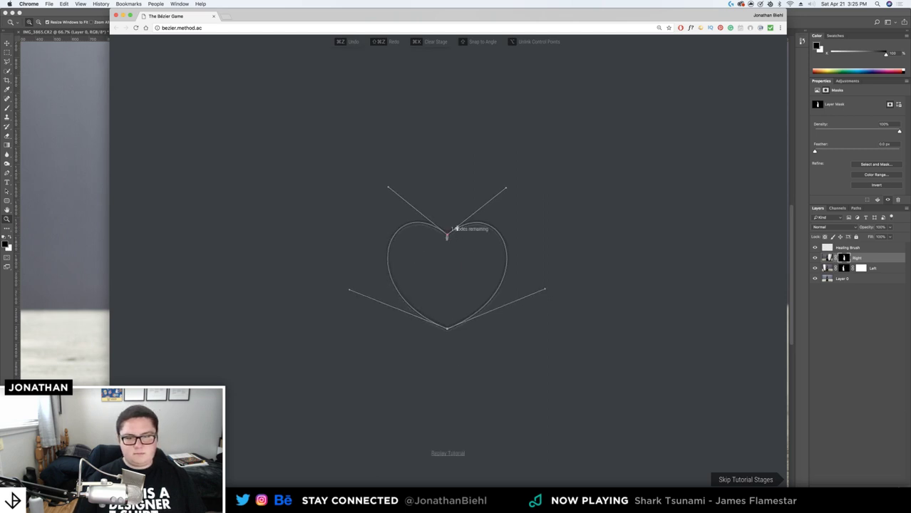
left_click_drag(489, 193, 506, 190)
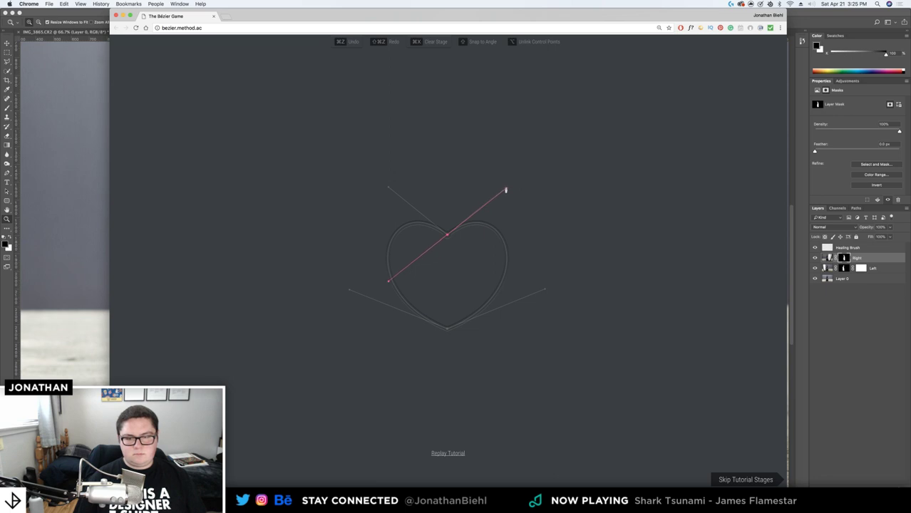
mouse_move(457, 243)
left_mouse_down()
mouse_move(494, 237)
mouse_move(488, 320)
mouse_move(447, 331)
mouse_move(347, 436)
left_mouse_up()
key("super+z")
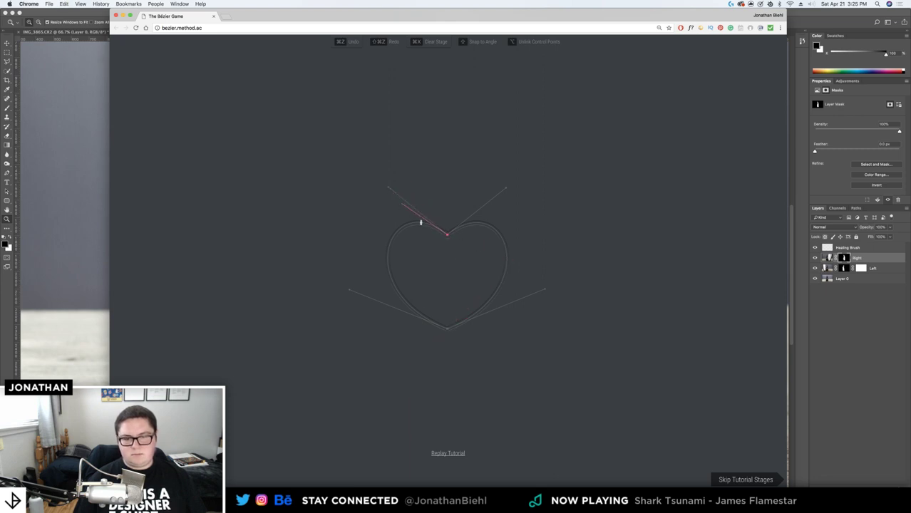
left_click(446, 249)
key("super+z")
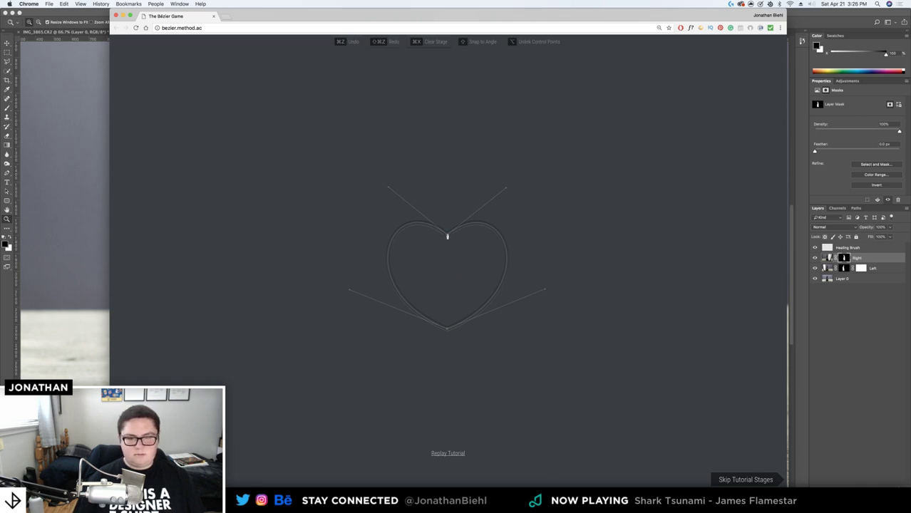
Try tracing the heart's right half with curved nodes at the top notch and bottom tip, undoing and redrawing the bottom node
left_click_drag(446, 236, 507, 189)
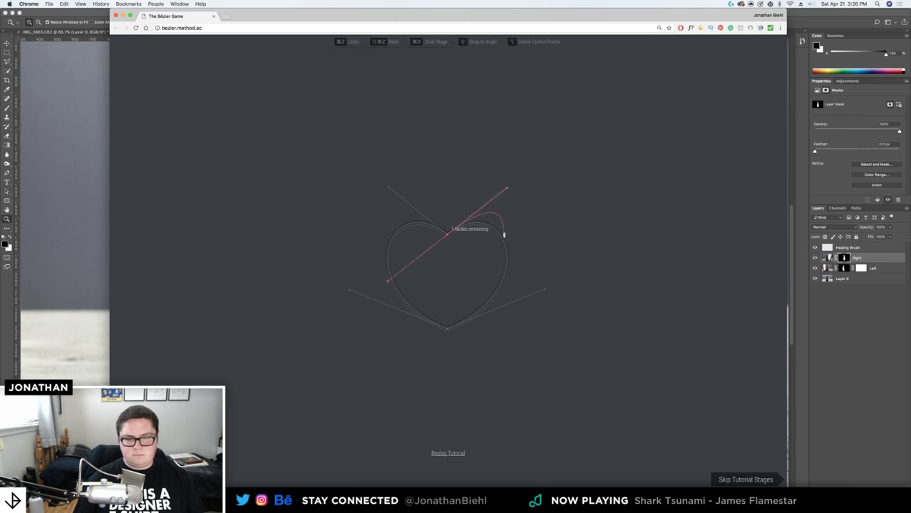
left_click_drag(448, 330, 352, 370)
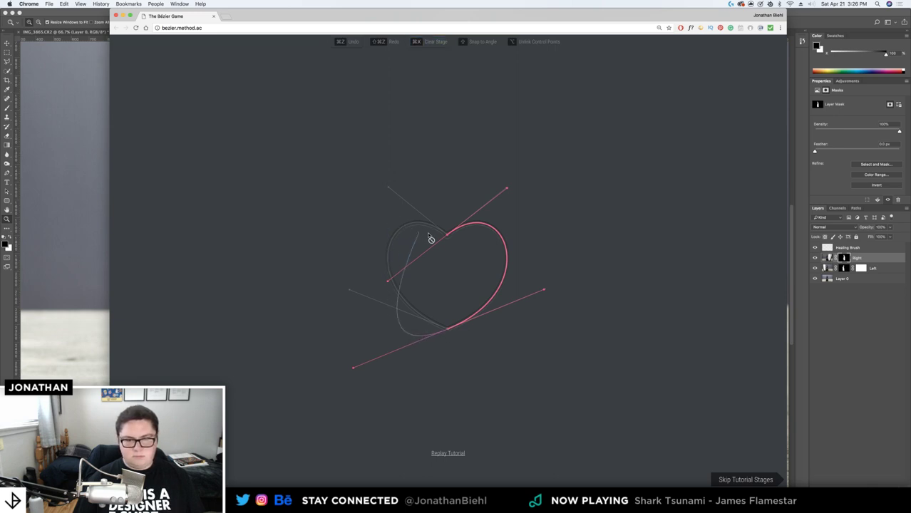
left_click_drag(445, 235, 524, 289)
key("super+z")
left_click_drag(457, 333, 448, 331)
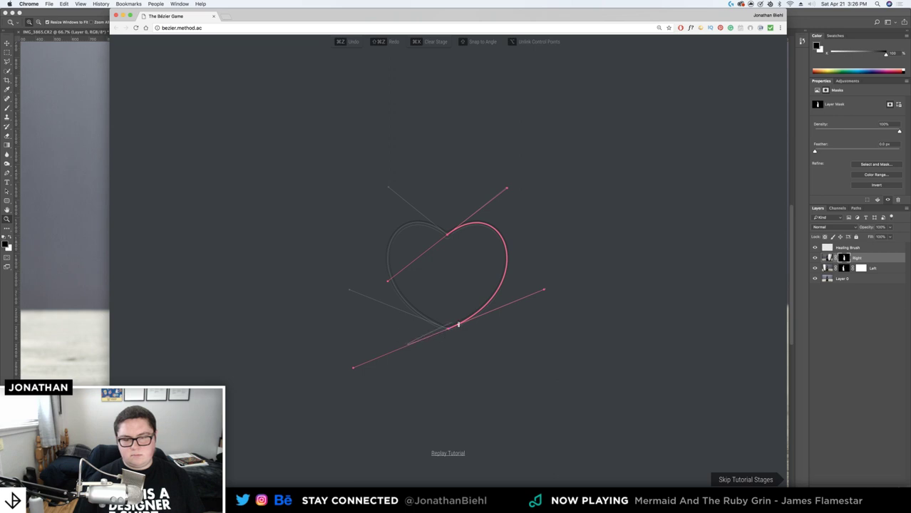
key("super+z")
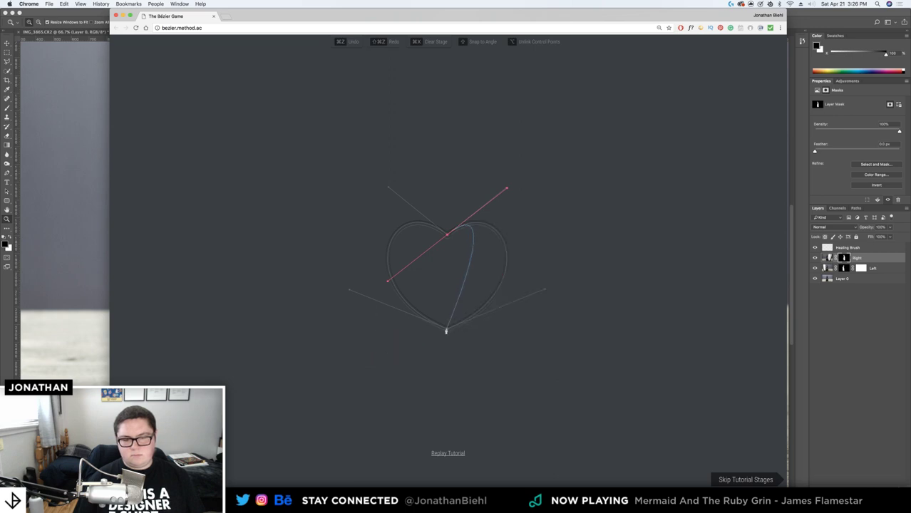
left_click_drag(447, 329, 350, 369)
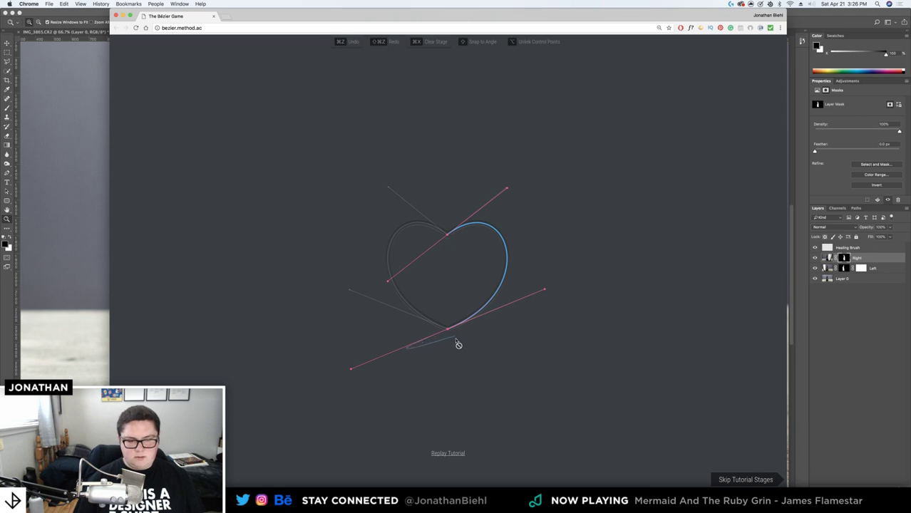
Replay the heart tutorial and trace the heart's right half again from the top notch to the bottom tip
left_click(442, 453)
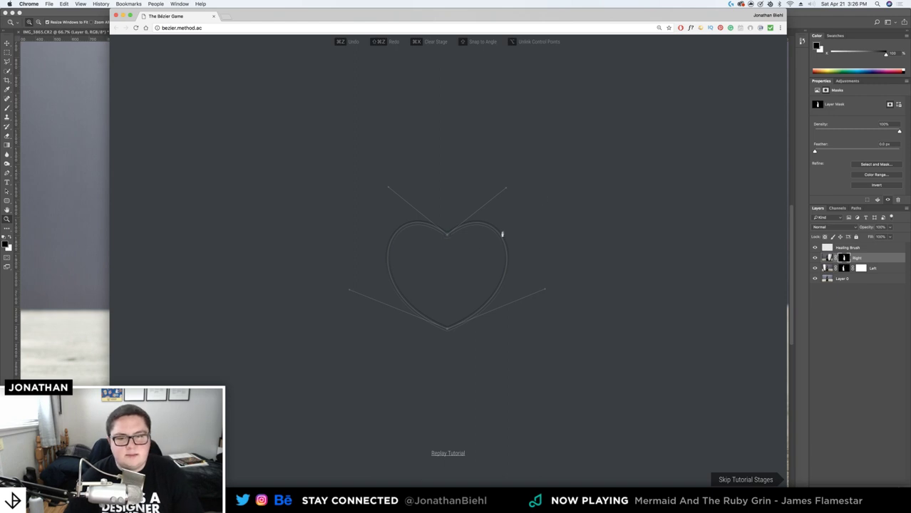
left_click_drag(446, 237, 505, 189)
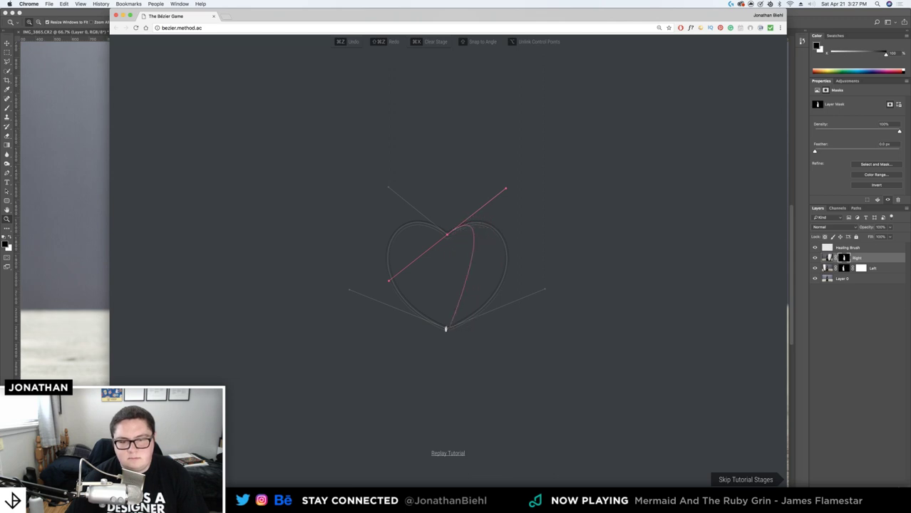
left_click_drag(447, 330, 350, 370)
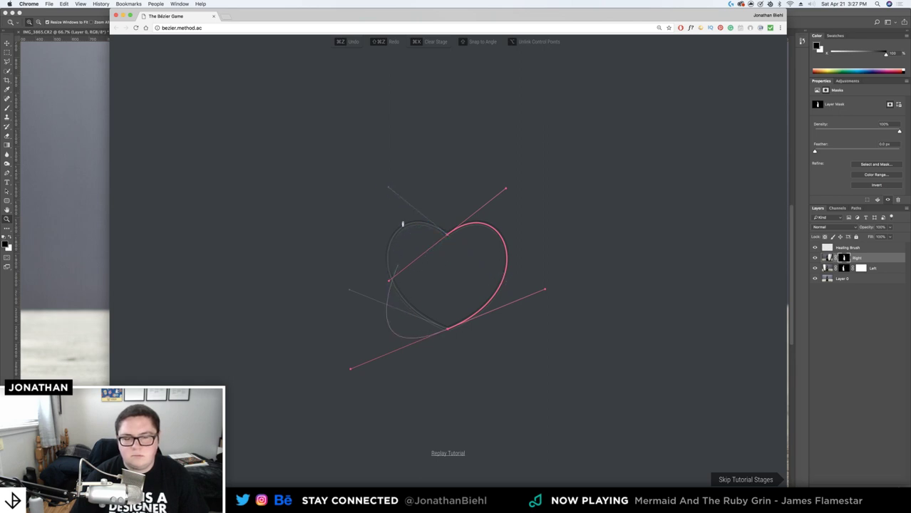
Close The Bézier Game window, return to Photoshop and inspect the growler's cap, handle and shoulder up close
left_click(116, 16)
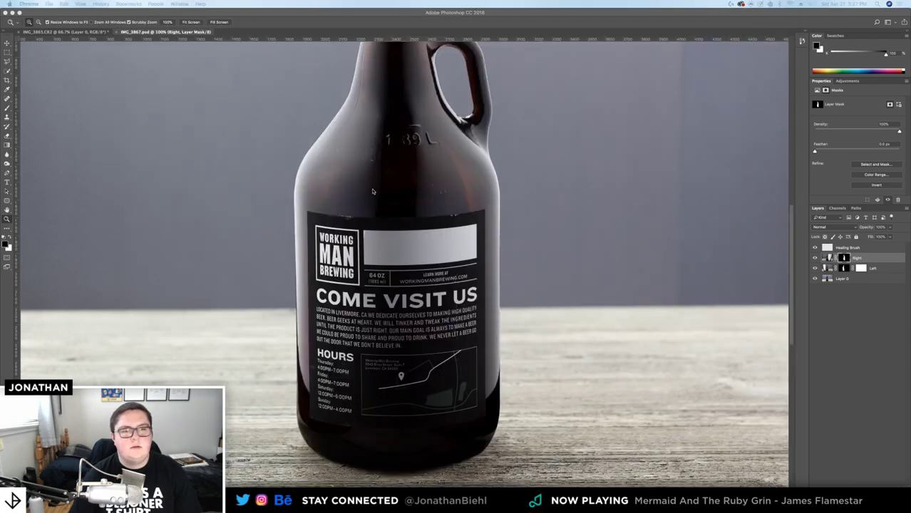
left_click(368, 293)
left_click_drag(372, 324, 366, 232)
scroll(287, 307, "down", 6)
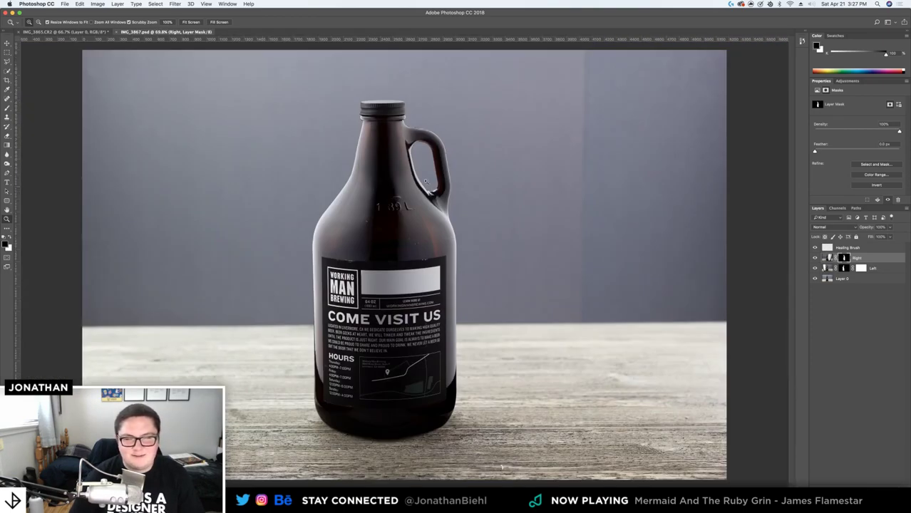
scroll(399, 155, "up", 3)
scroll(423, 76, "up", 3)
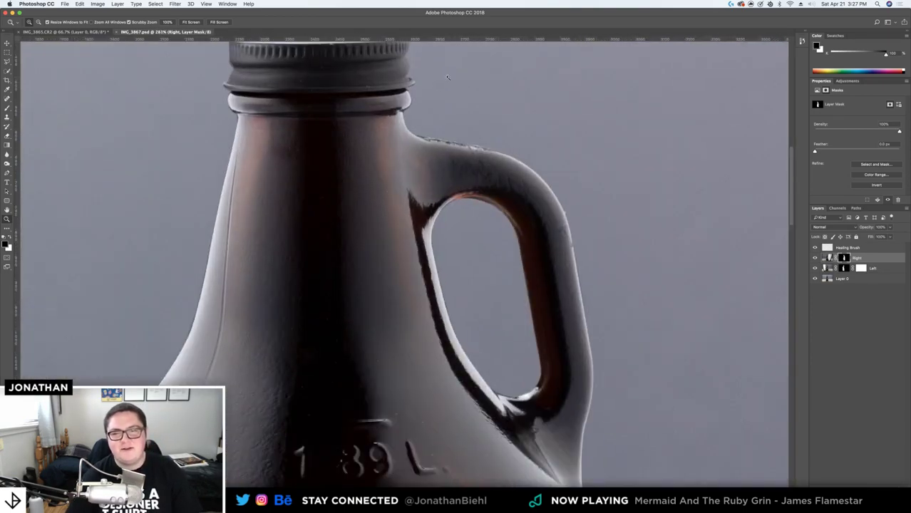
scroll(463, 252, "down", 1)
key("v")
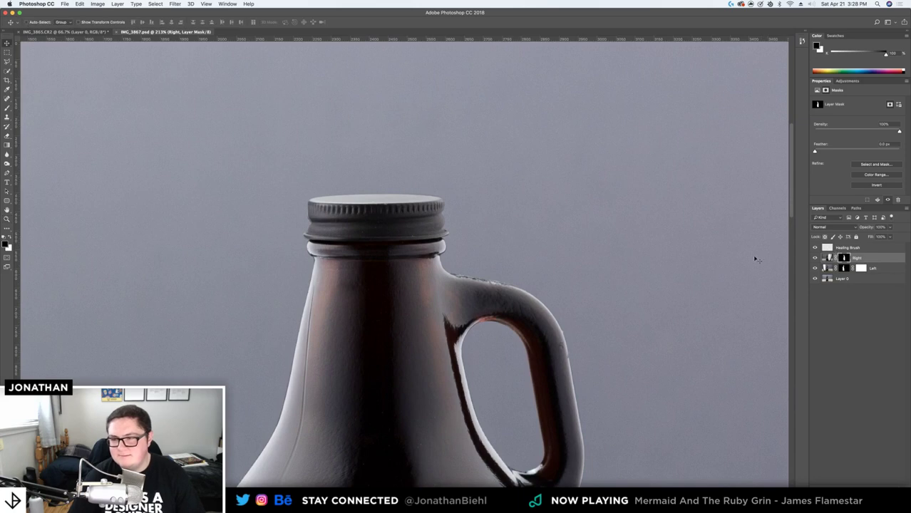
key("z")
scroll(591, 219, "down", 1)
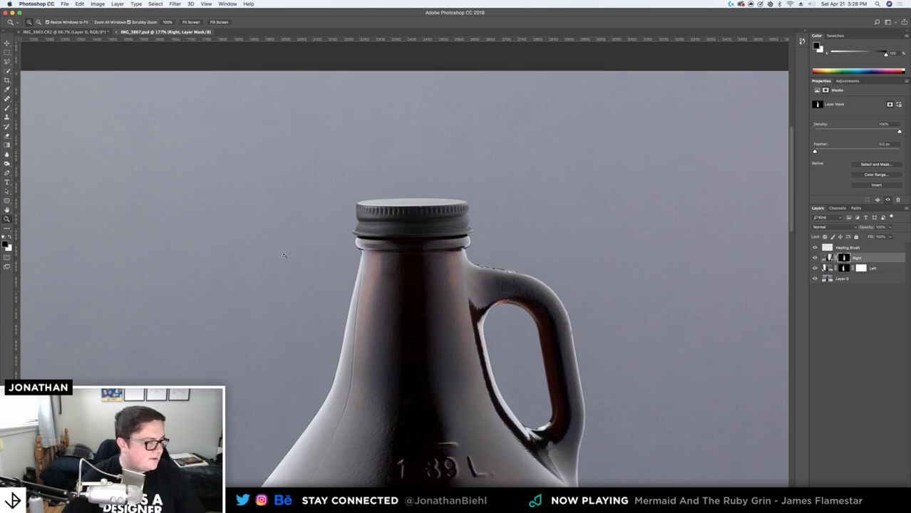
scroll(376, 269, "down", 5)
scroll(428, 214, "right", 2)
Draw a short test curve with the Pen tool in the background beside the growler's handle and delete the path
key("p")
left_click_drag(549, 79, 601, 89)
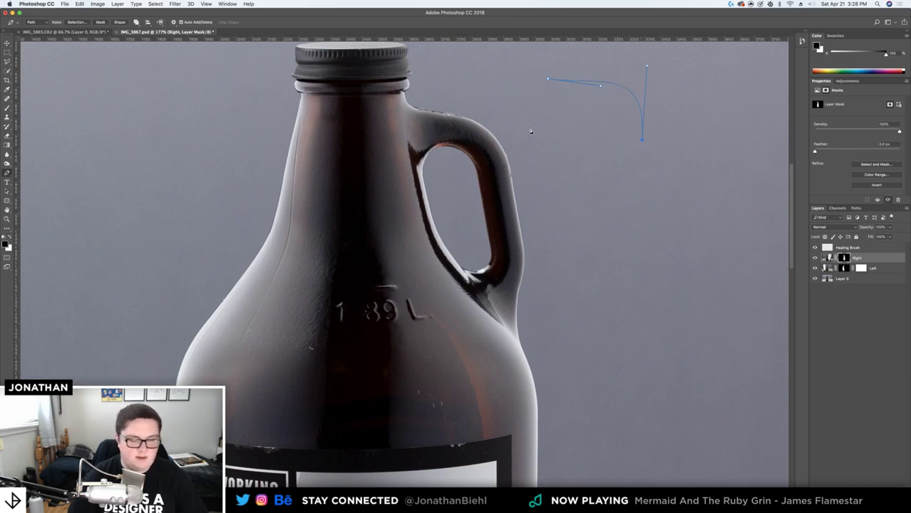
right_click(564, 110)
left_click(580, 121)
Save IMG_3867.psd
key("z")
left_click_drag(536, 120, 485, 122)
key("v")
key("super+s")
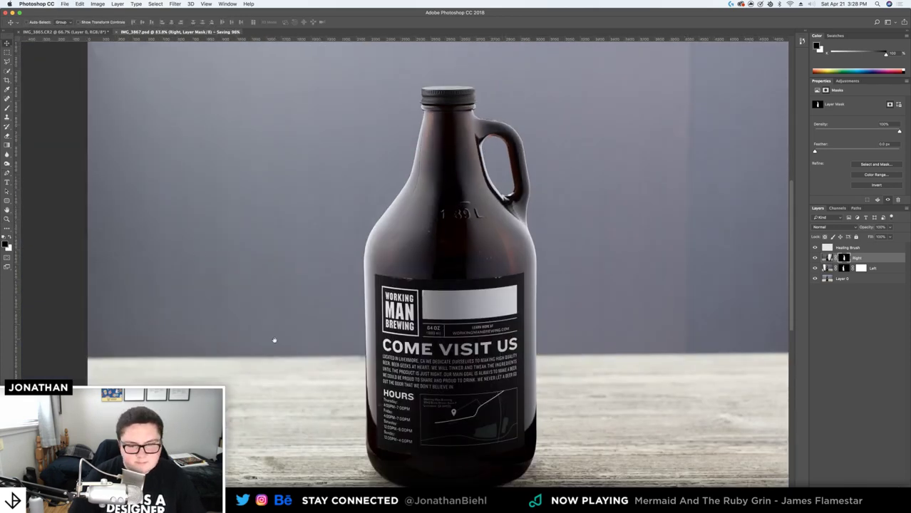
Compare the growler with the Left and Right layers hidden and shown again
scroll(300, 250, "up", 4)
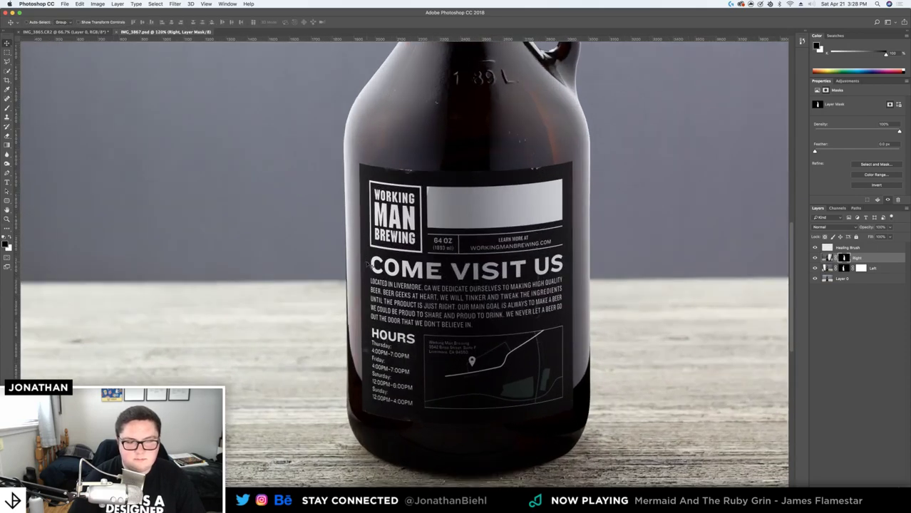
key("z")
left_click_drag(442, 366, 412, 351)
left_click_drag(396, 392, 407, 390)
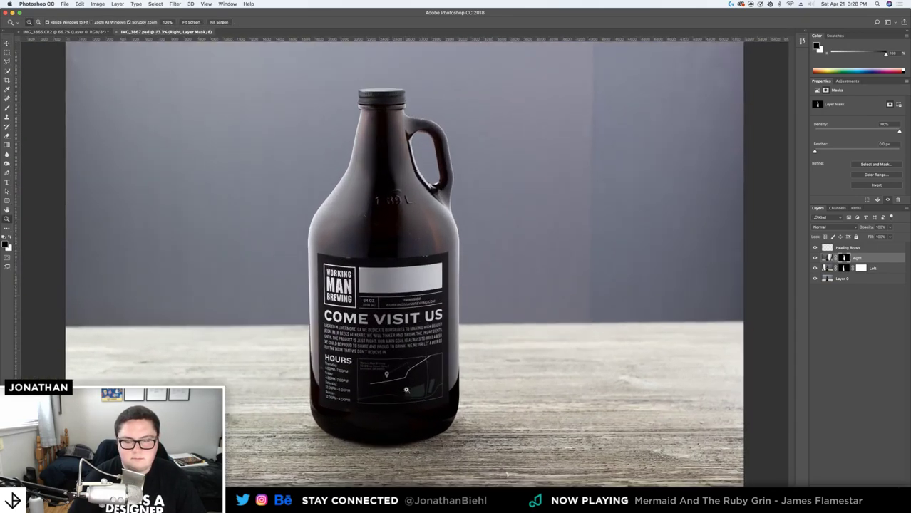
scroll(400, 414, "up", 3)
key("v")
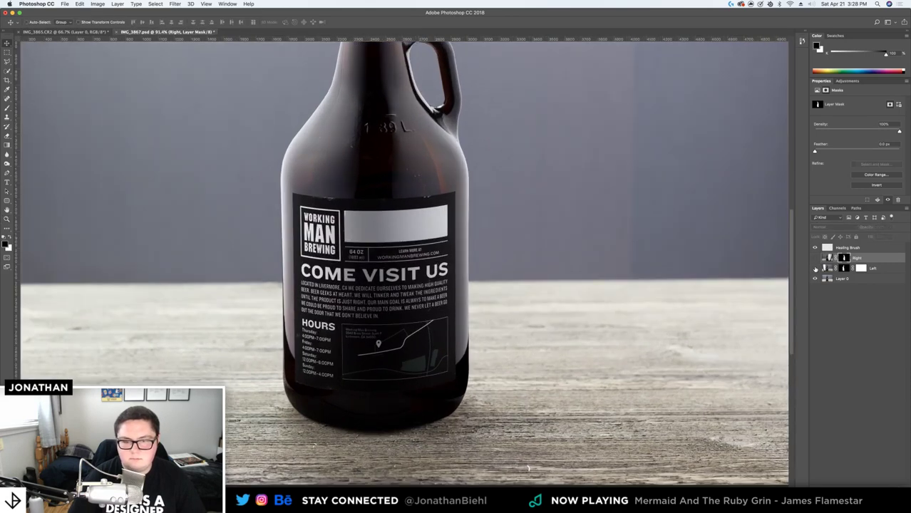
left_click_drag(816, 269, 815, 258)
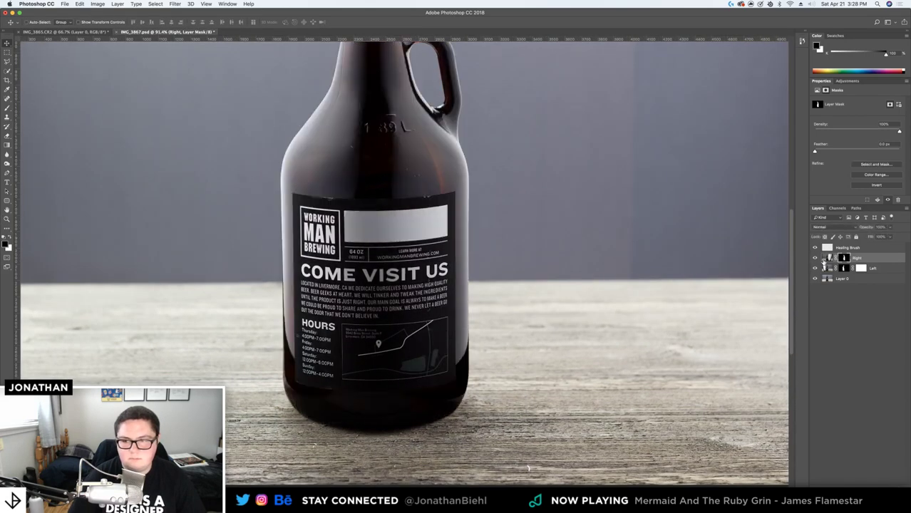
Delete the vector mask from the Left layer
left_click(870, 261)
right_click(862, 269)
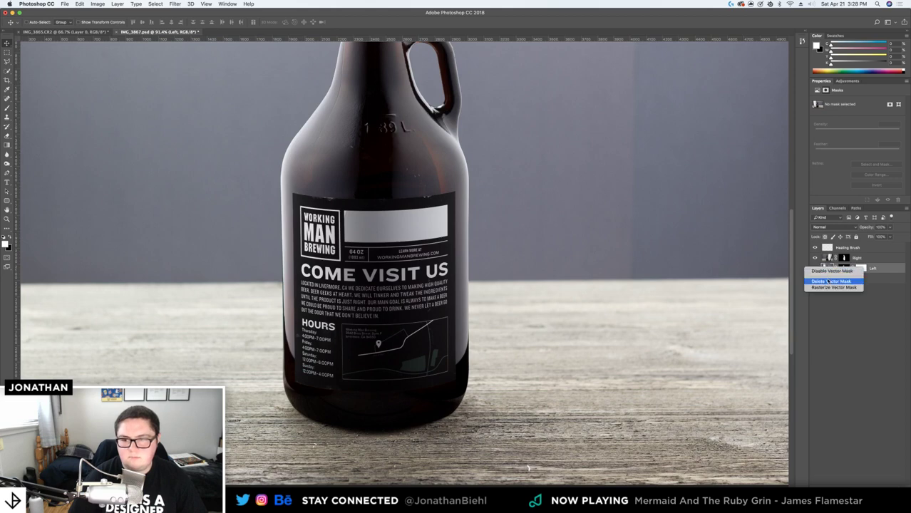
left_click(851, 281)
Group the Left and Right layers and add a layer mask to the group
left_click(878, 259, "shift")
key("super+g")
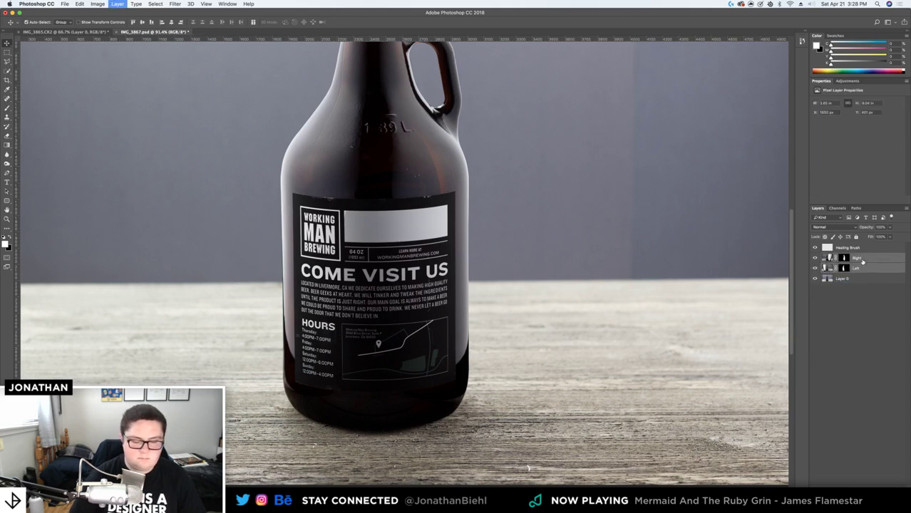
left_click(848, 507)
Paint a black brush stroke on the group's layer mask near the growler's base
key("z")
mouse_move(486, 416)
left_mouse_down()
mouse_move(456, 356)
mouse_move(396, 346)
left_mouse_up()
key("b")
mouse_move(277, 320)
left_mouse_down()
mouse_move(464, 311)
mouse_move(378, 333)
mouse_move(485, 316)
mouse_move(554, 278)
mouse_move(525, 306)
mouse_move(259, 332)
left_mouse_up()
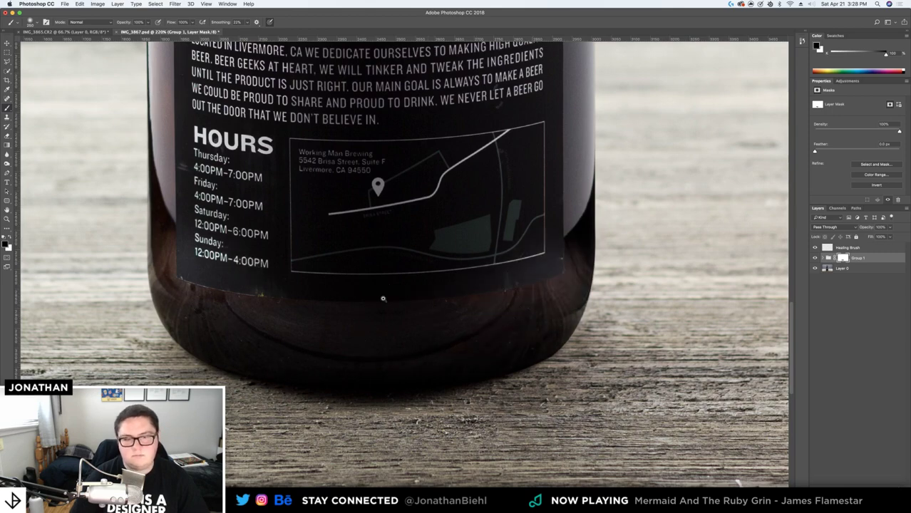
Undo the brush stroke on the group mask, the mask itself and the grouping of the Left and Right layers
key("z")
left_click_drag(369, 300, 284, 283)
key("super+0")
left_click_drag(442, 366, 446, 367)
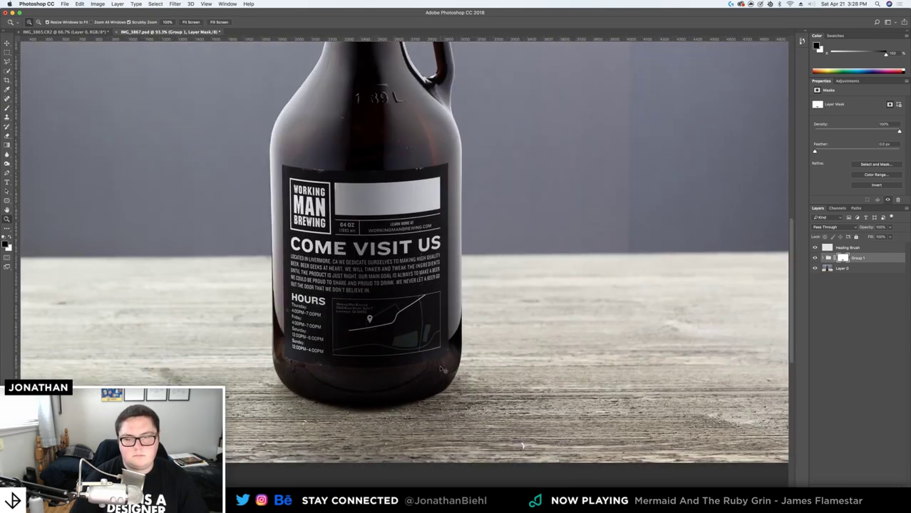
key("super+alt+z")
key("super+alt+z")
key("super+alt+z")
key("super+alt+z")
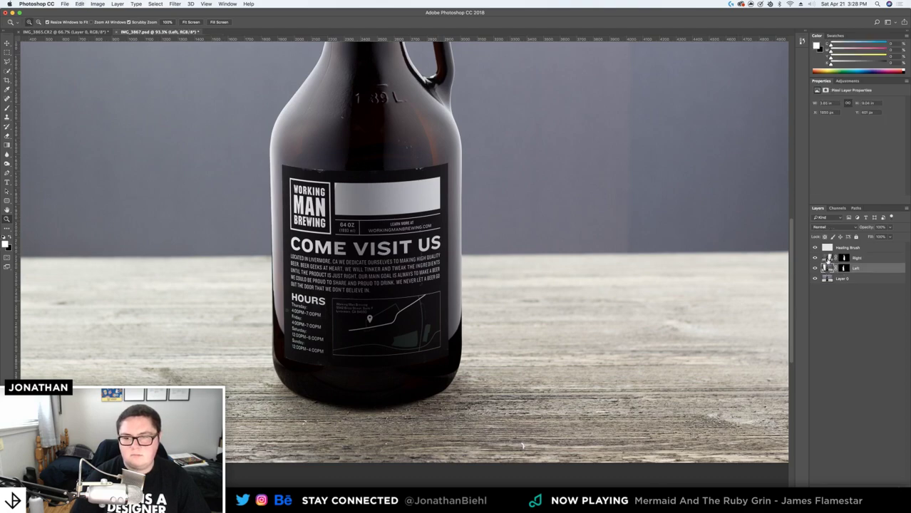
Select the base photo layer, Layer 0, and save IMG_3867.psd
left_click(844, 279)
key("super+s")
key("v")
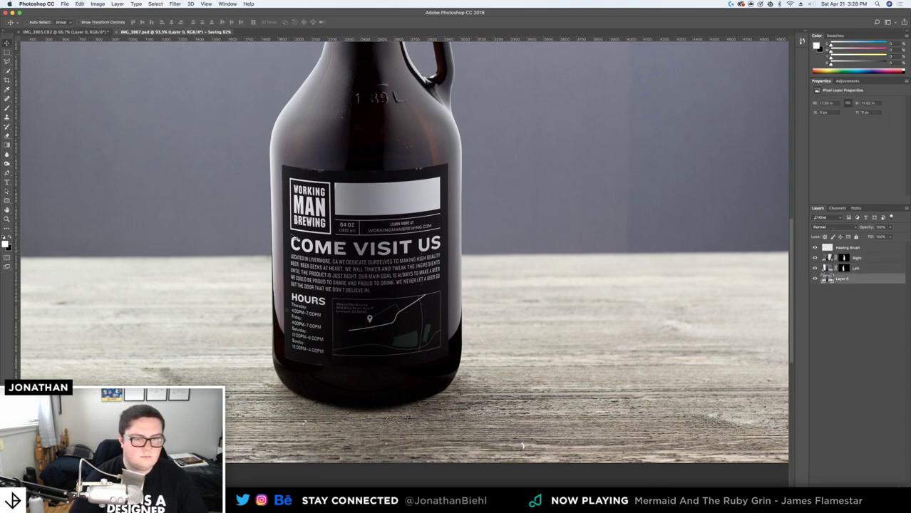
key("super+minus")
key("z")
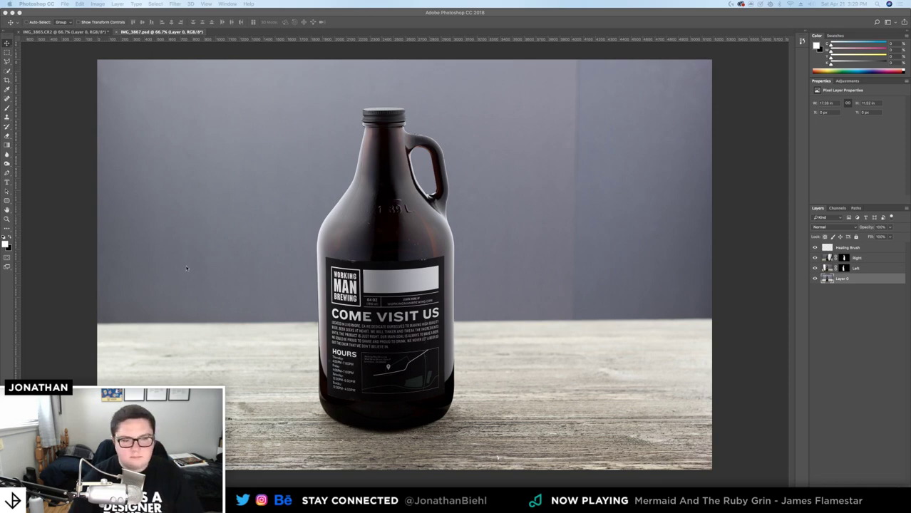
Switch to Finder to preview IMG_3871.CR2, then open IMG_3868.CR2 in Camera Raw
key("z")
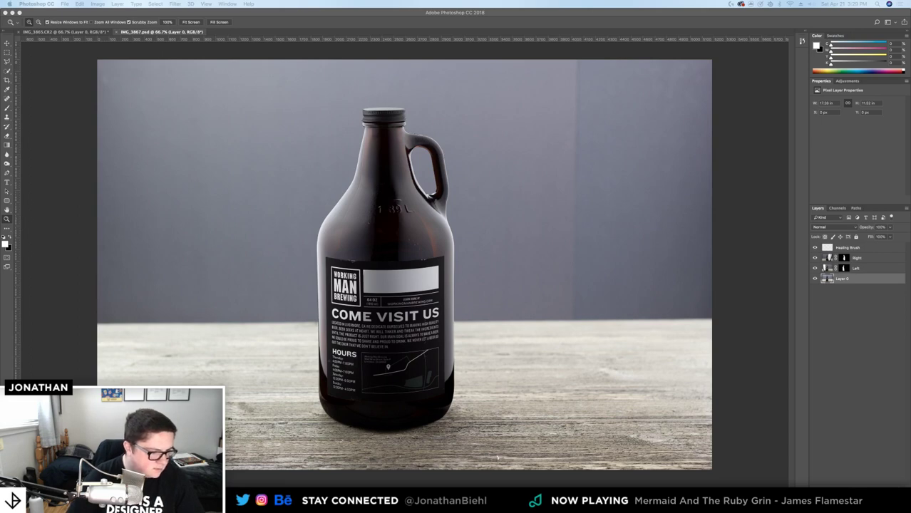
key("space")
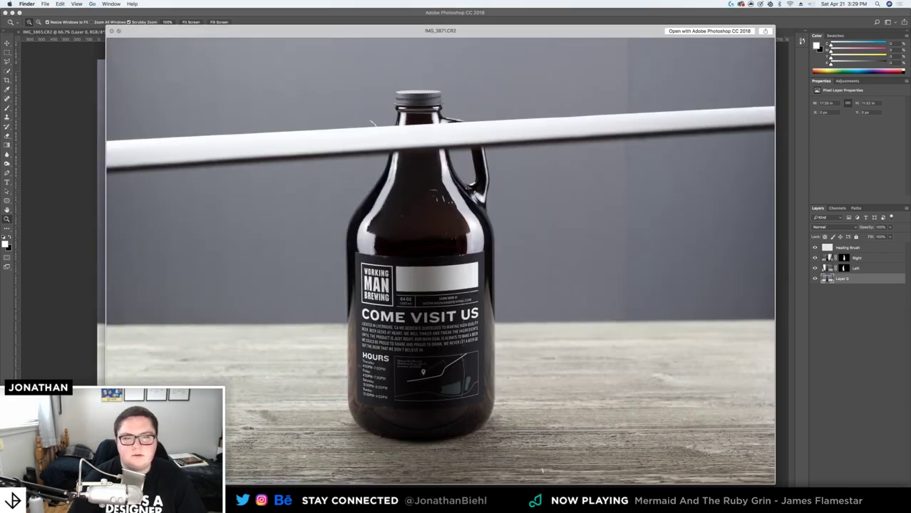
key("space")
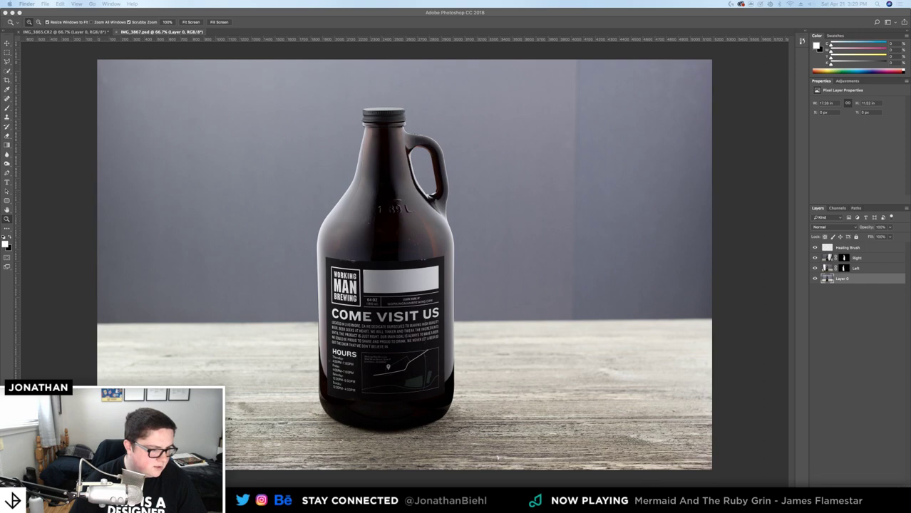
key("super+Tab")
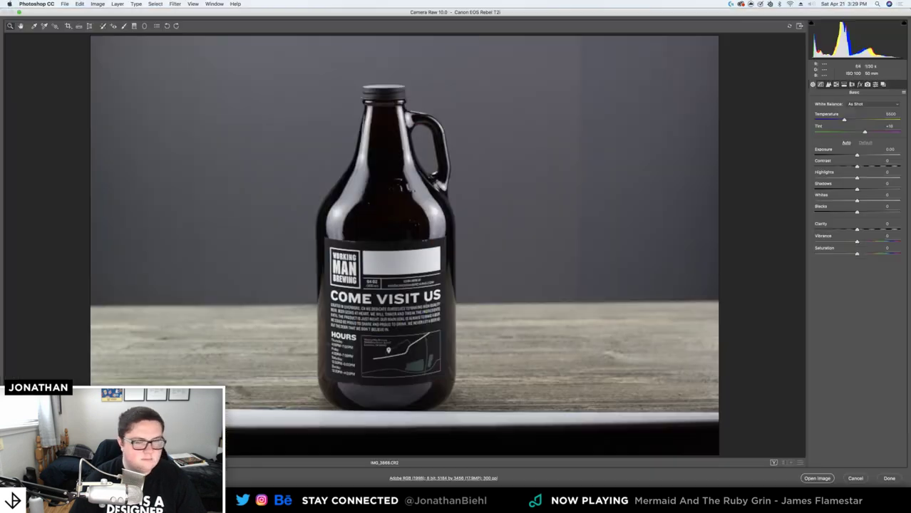
Enable the lens profile corrections for the raw photo and return to its basic adjustments
left_click(860, 84)
left_click(851, 85)
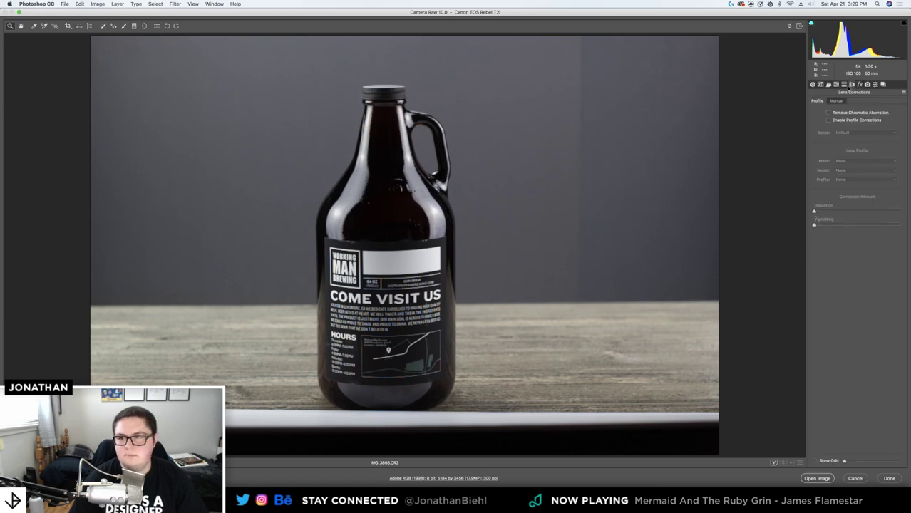
left_click(829, 120)
left_click(814, 85)
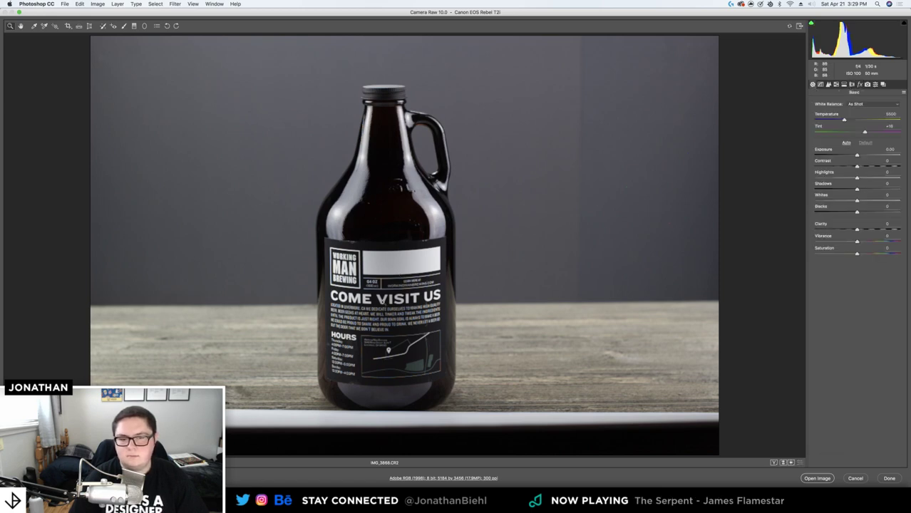
Set exposure +0.05, contrast +23, highlights +8, shadows +9, whites +28, blacks -21, clarity +13, vibrance +3 and saturation +3
left_click(384, 301)
left_click_drag(455, 277, 472, 217)
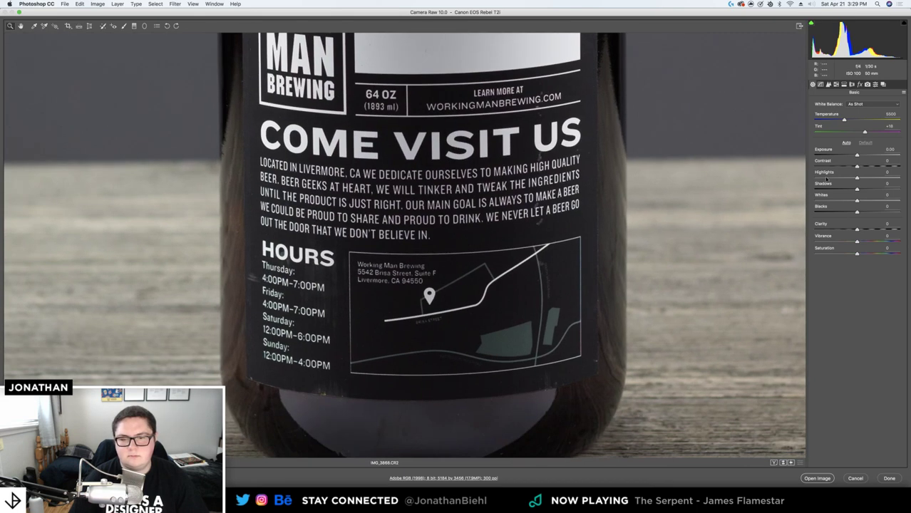
left_click_drag(857, 155, 867, 166)
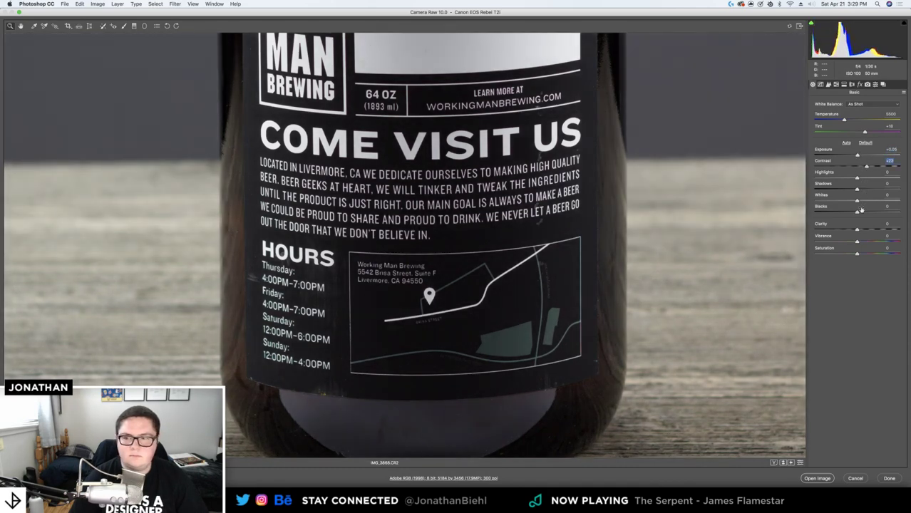
left_click_drag(858, 211, 860, 178)
left_click_drag(857, 229, 860, 253)
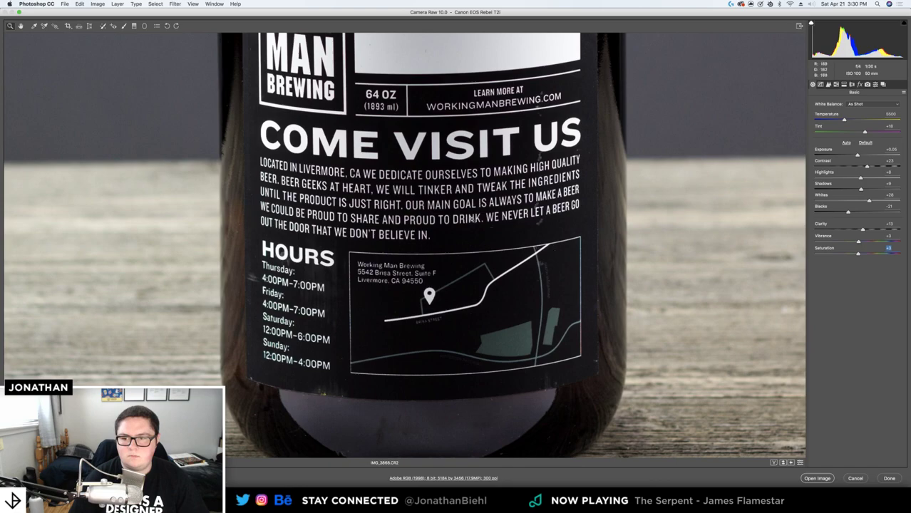
Examine the label's opening hours, address and map up close for sharpness and blemishes
left_click(472, 219, "alt")
left_click(472, 218, "alt")
left_click(472, 217, "alt")
left_click(391, 250)
left_click(391, 252)
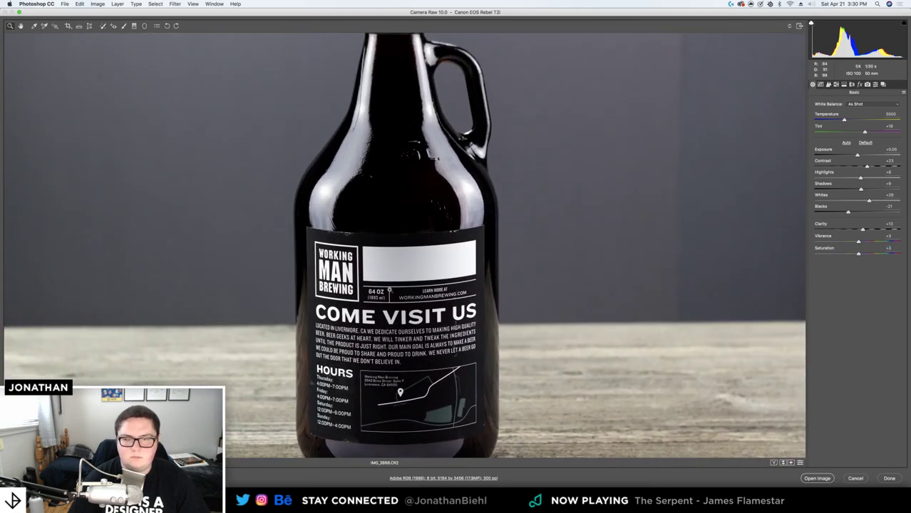
left_click(411, 285)
left_click_drag(417, 331, 413, 103)
left_click(315, 156)
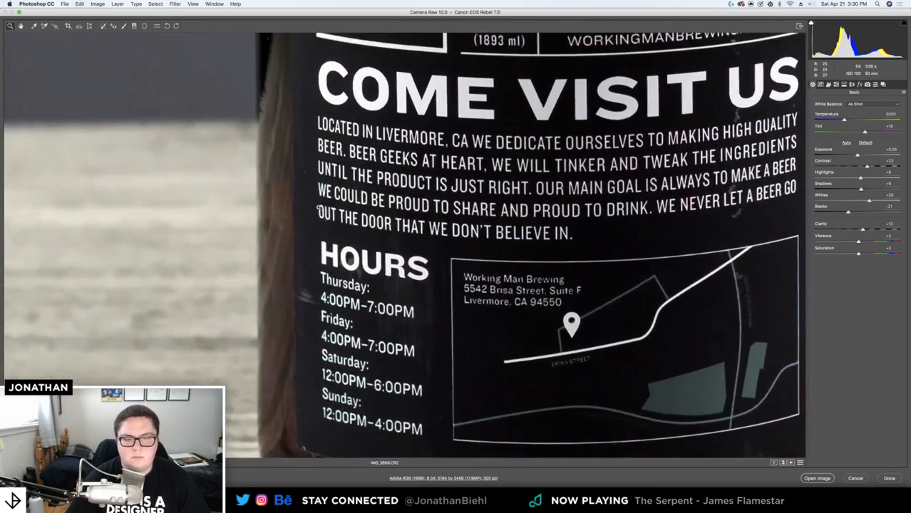
left_click_drag(316, 214, 467, 309)
left_click(468, 309)
scroll(467, 308, "down", 5)
scroll(466, 308, "right", 3)
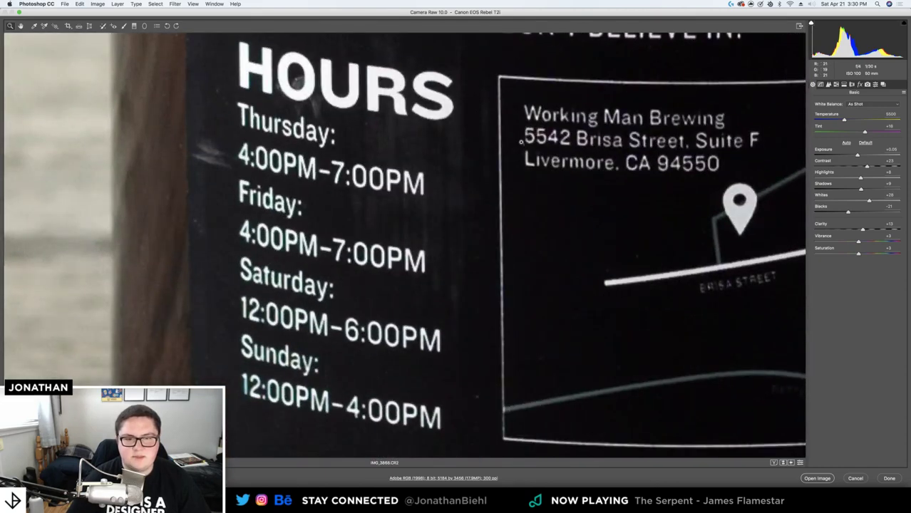
key("super+minus")
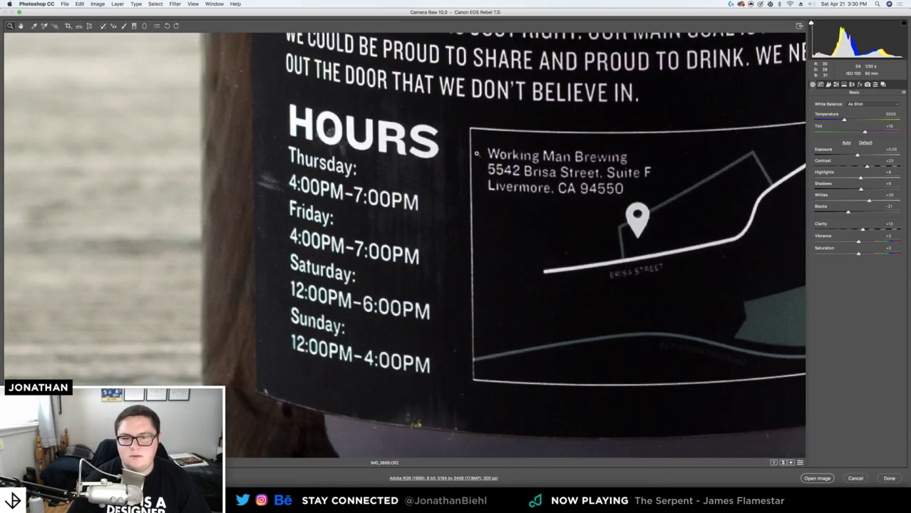
left_click_drag(477, 152, 482, 152)
scroll(482, 151, "up", 2)
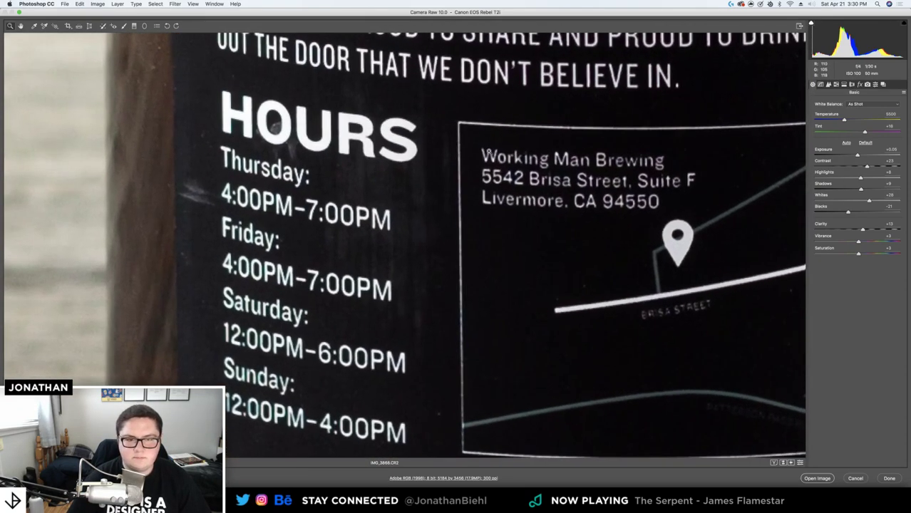
scroll(503, 146, "down", 4)
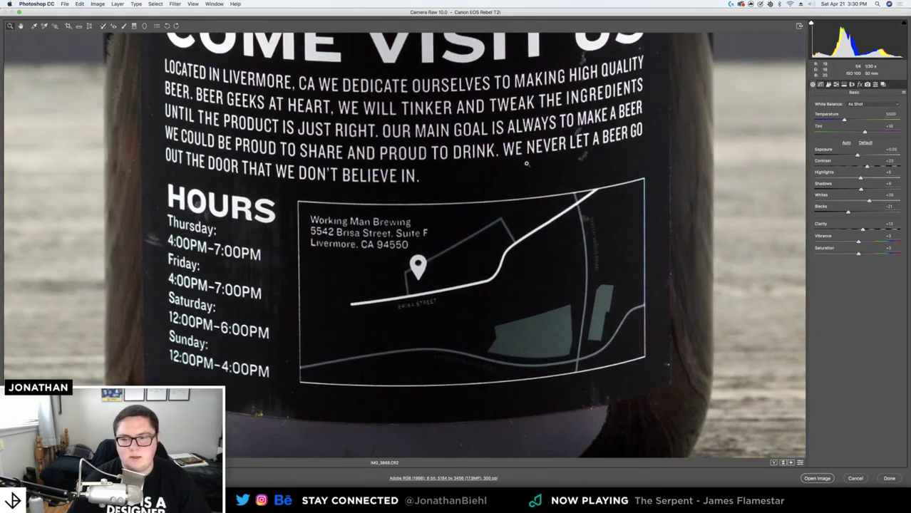
Examine the upper label, the shoulder reflections and the growler's base in the adjusted photo
scroll(528, 165, "down", 2)
scroll(469, 126, "up", 3)
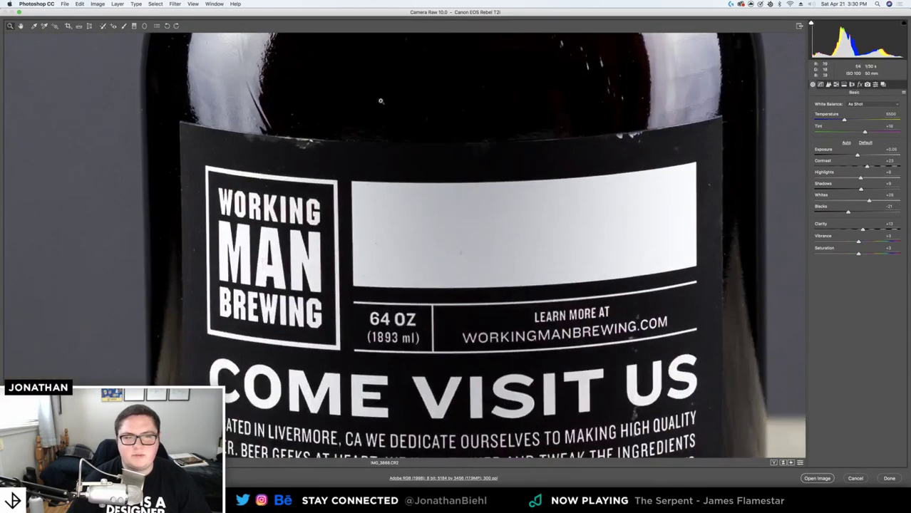
scroll(348, 139, "down", 2)
left_click_drag(377, 221, 365, 83)
left_click_drag(378, 154, 375, 214)
scroll(373, 210, "up", 2)
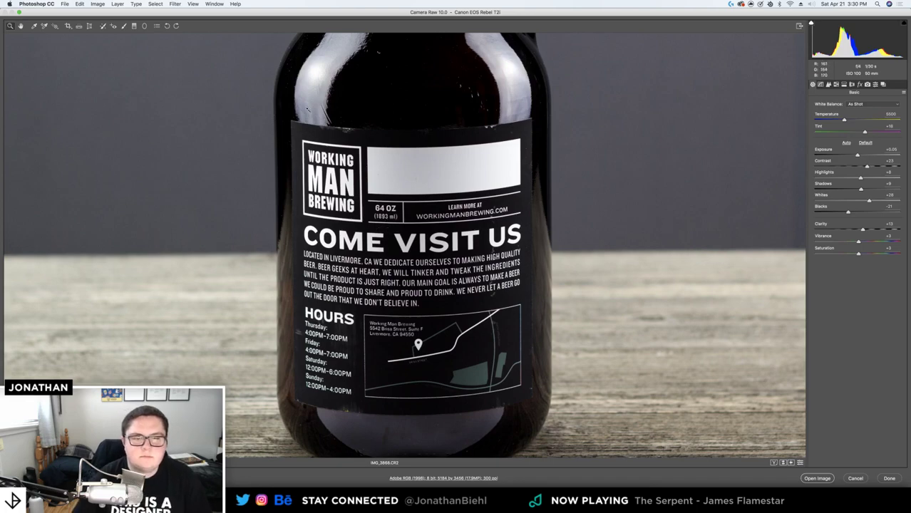
left_click(308, 109)
left_click_drag(360, 117, 305, 127)
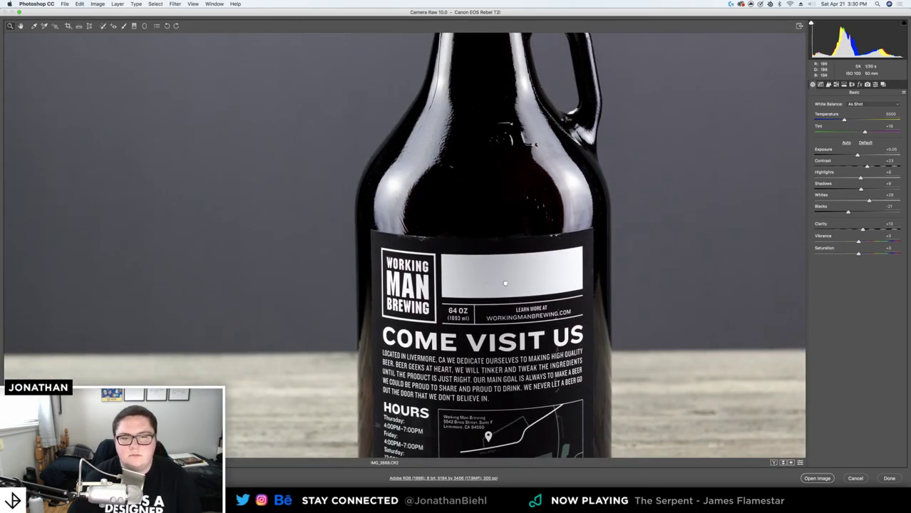
left_click_drag(505, 282, 486, 156)
scroll(436, 266, "up", 1)
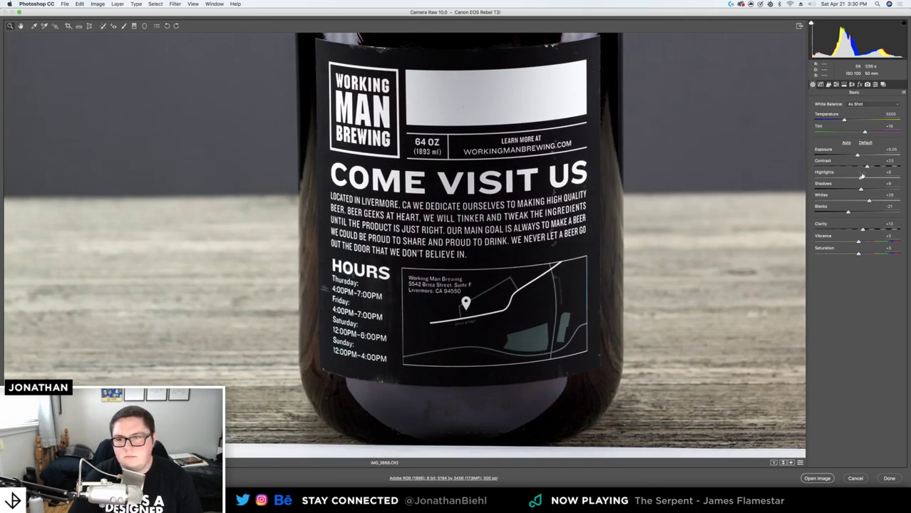
Readjust the raw photo's tones, setting the shadows to +20 and the whites to +17
left_click_drag(865, 190, 877, 190)
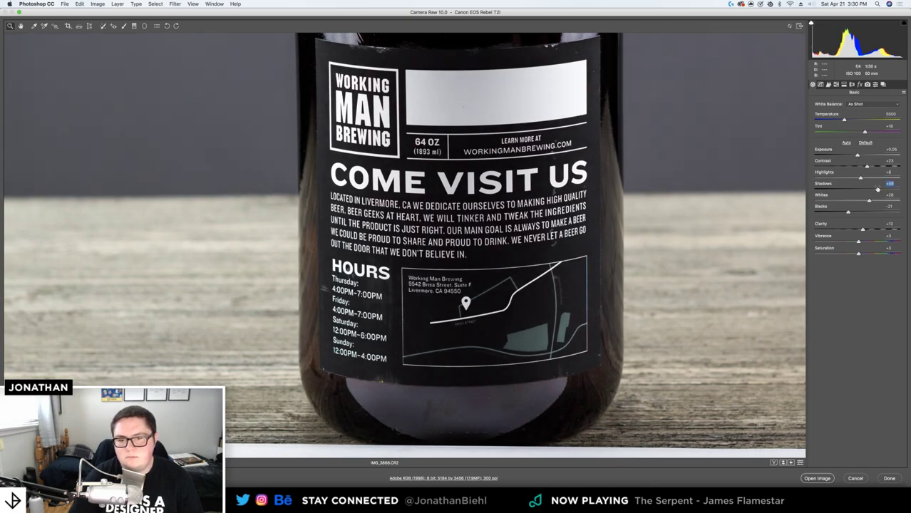
left_click(471, 243)
left_click_drag(517, 242, 475, 240)
left_click(491, 239, "alt")
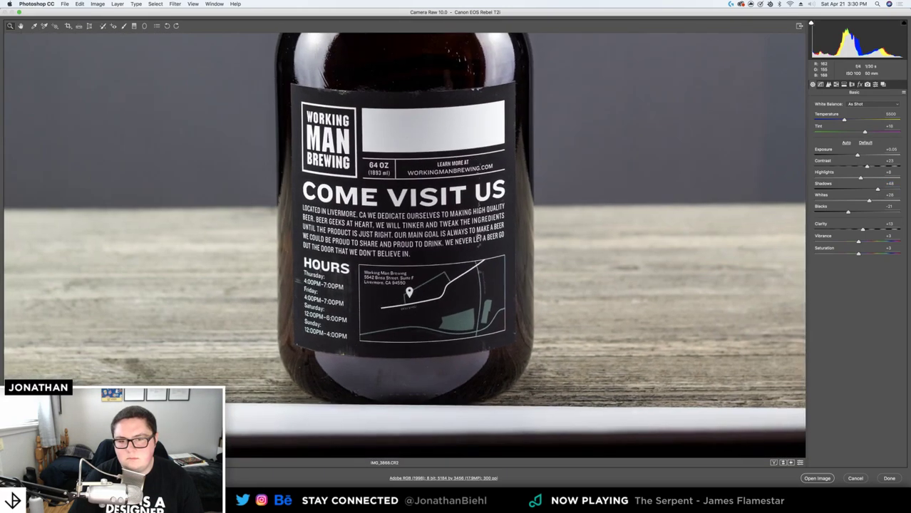
left_click_drag(870, 200, 865, 189)
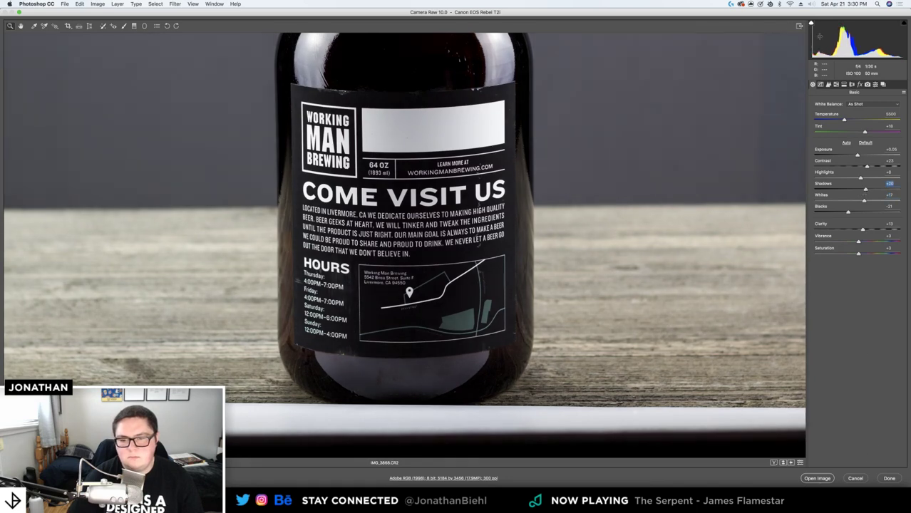
Set the noise reduction's Color Detail to 20 and turn on chromatic aberration removal
left_click(829, 84)
left_click(831, 224)
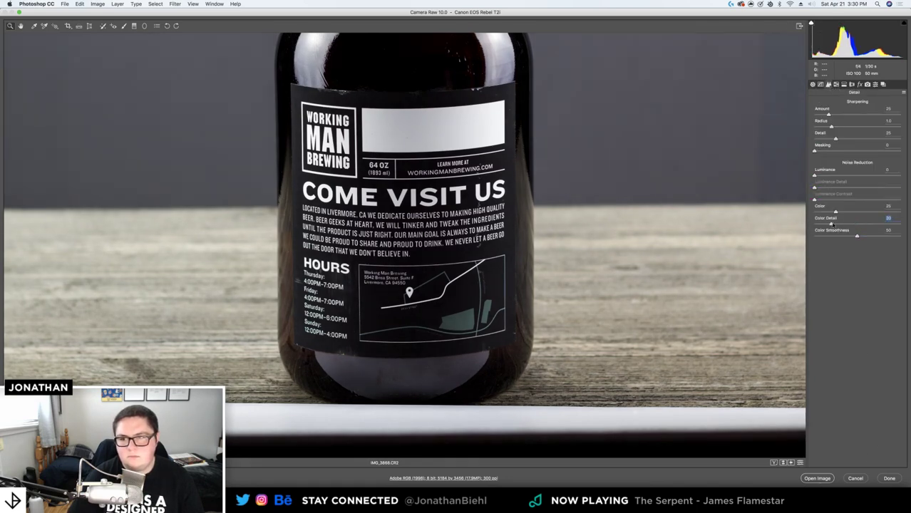
left_click(853, 85)
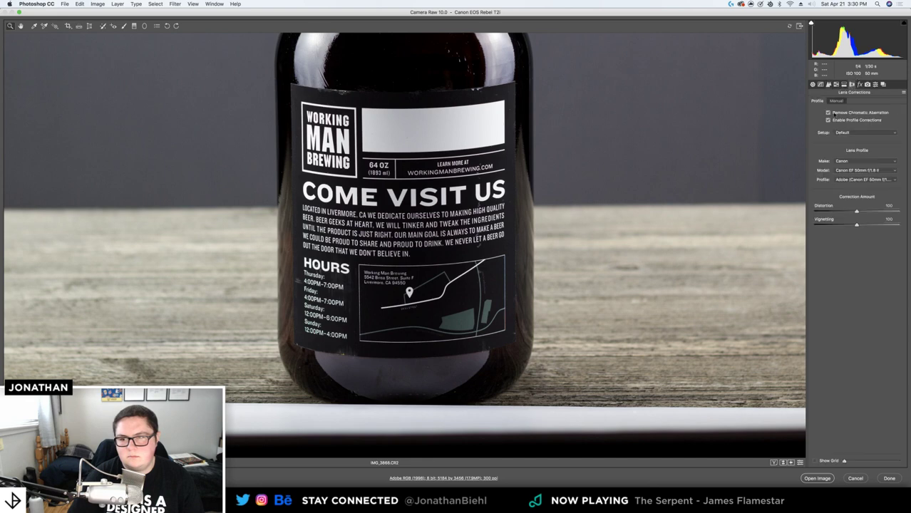
left_click(814, 85)
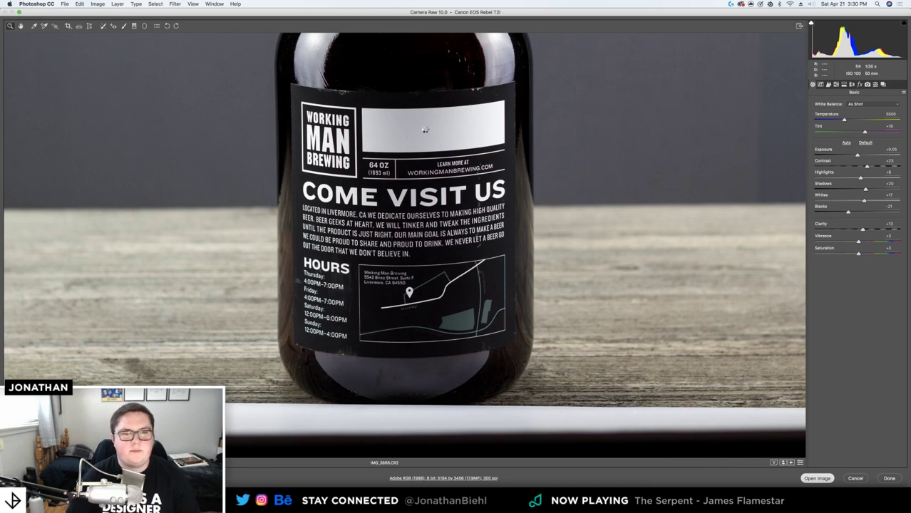
Open the developed IMG_3868.CR2 as a Photoshop document and convert its background into Layer 0
key("Return")
left_click(387, 273)
key("v")
double_click(877, 248)
key("Return")
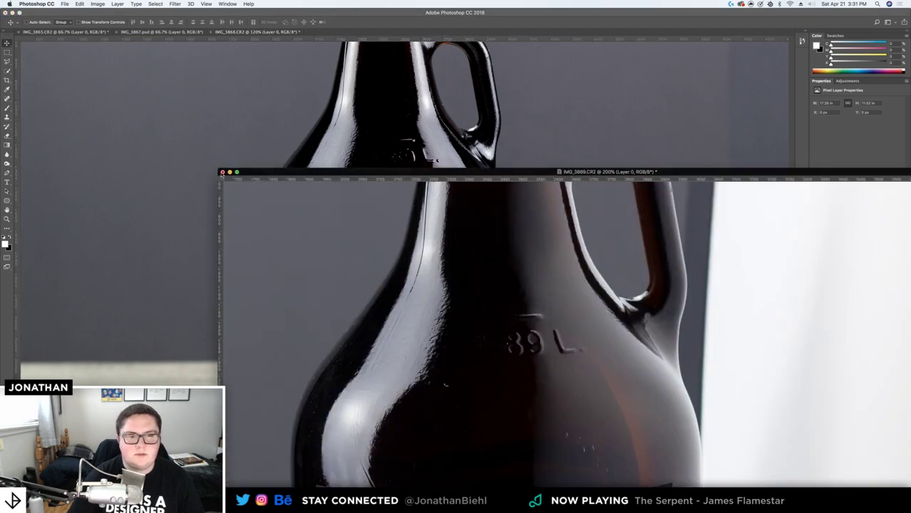
Close the floating IMG_3869.CR2 document without saving and copy the IMG_3868.CR2 photo into IMG_3867.psd, aligned with the growler
left_click(222, 173)
left_click(431, 161)
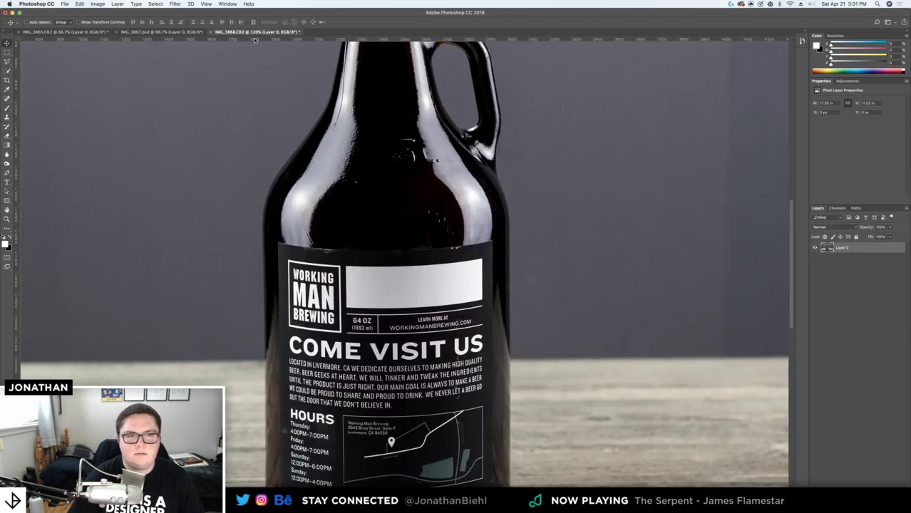
left_click_drag(257, 32, 271, 158)
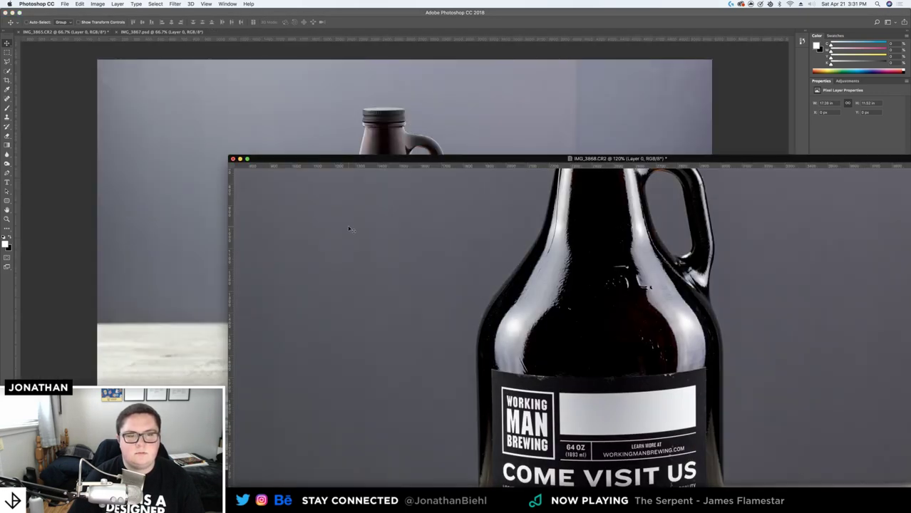
left_click_drag(318, 105, 315, 102)
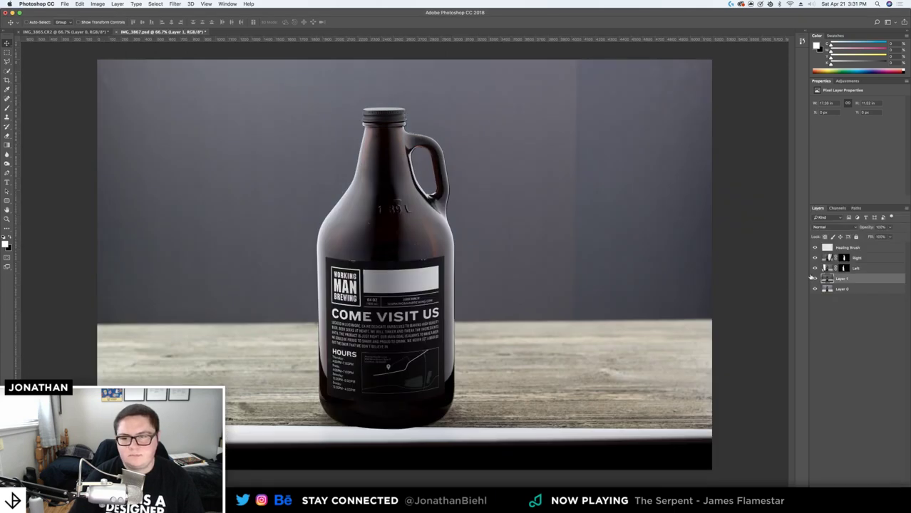
Move the copied photo layer above the Right layer and compare the image with it hidden and shown
left_click_drag(817, 279, 831, 259)
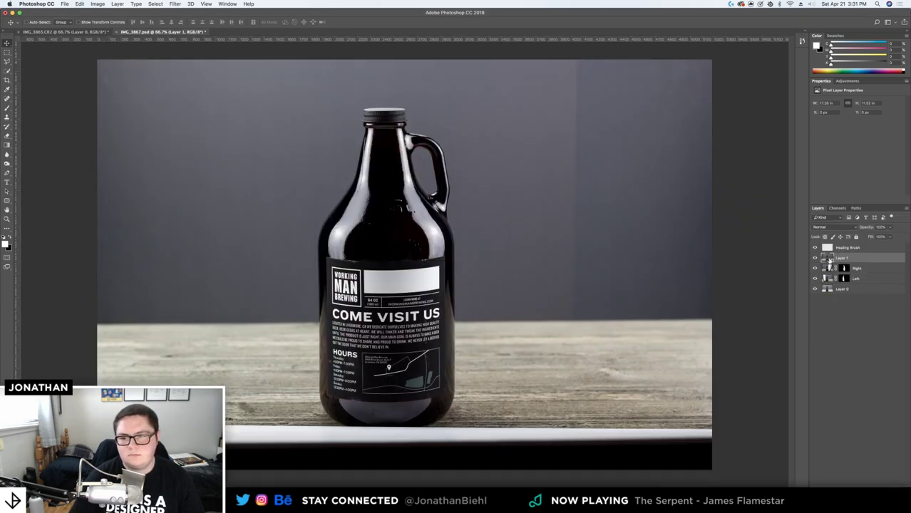
left_click(817, 257)
left_click(816, 258)
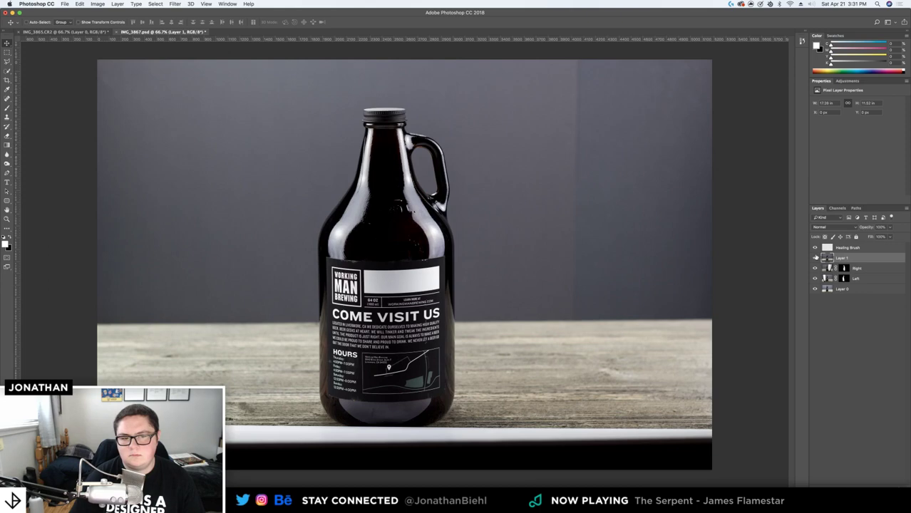
Compare the growler with Layer 1 hidden and shown, both in the full image and close up on the label
left_click(817, 257)
left_click(816, 257)
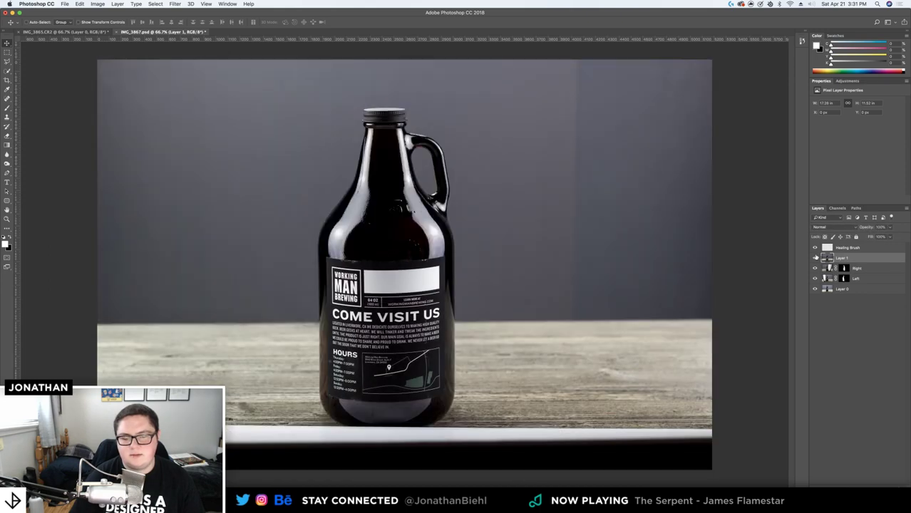
left_click(817, 258)
left_click(816, 257)
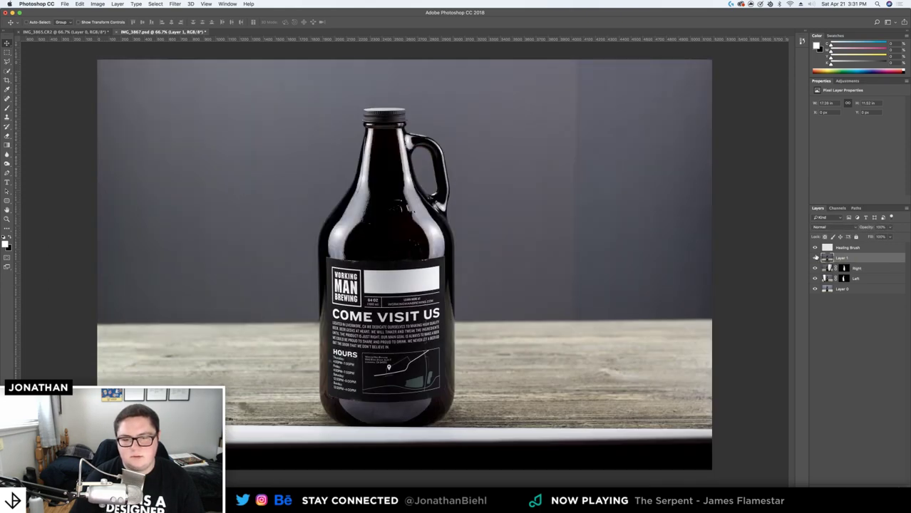
left_click(817, 258)
left_click(816, 257)
left_click(817, 257)
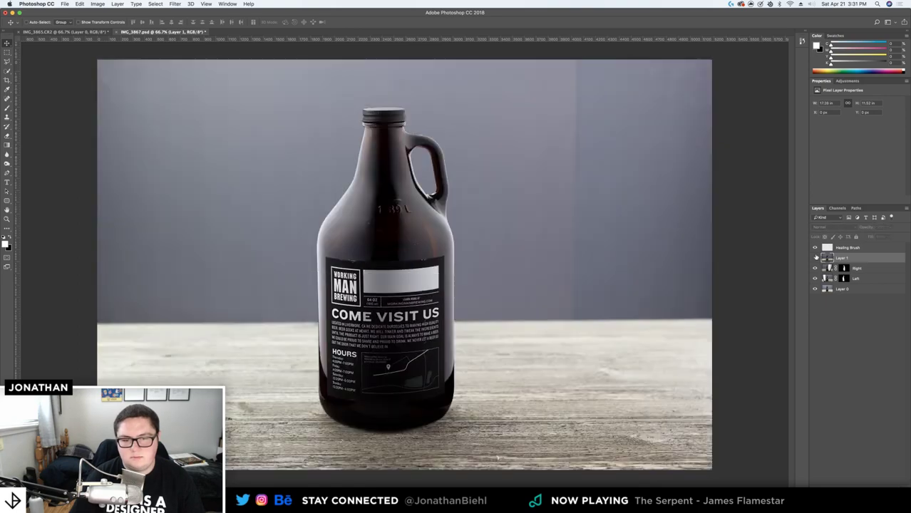
key("z")
left_click_drag(407, 278, 460, 273)
left_click_drag(366, 315, 480, 197)
key("v")
left_click(815, 258)
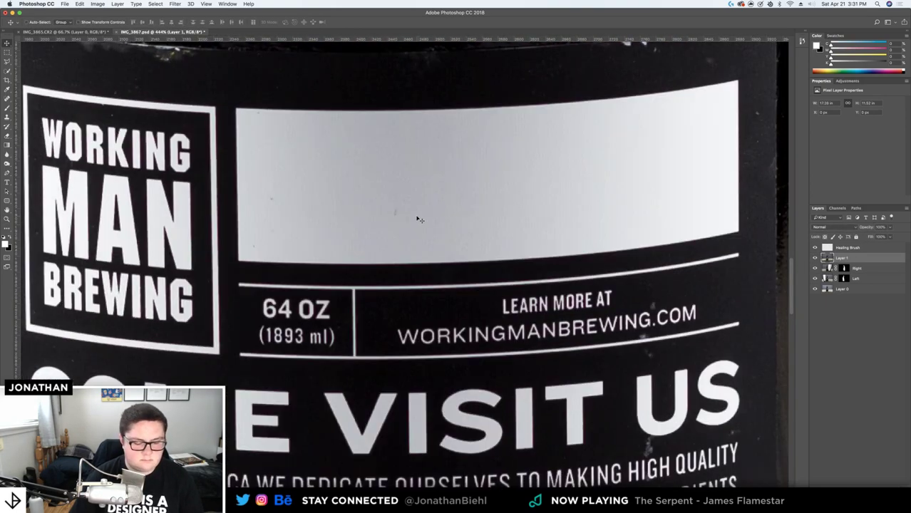
Set Layer 1 to 50% opacity and nudge it until the Working Man Brewing logo lines up with the label beneath
key("z")
key("5")
left_click(114, 128)
left_click_drag(114, 127, 378, 129)
key("v")
left_click_drag(251, 145, 263, 145)
key("Right")
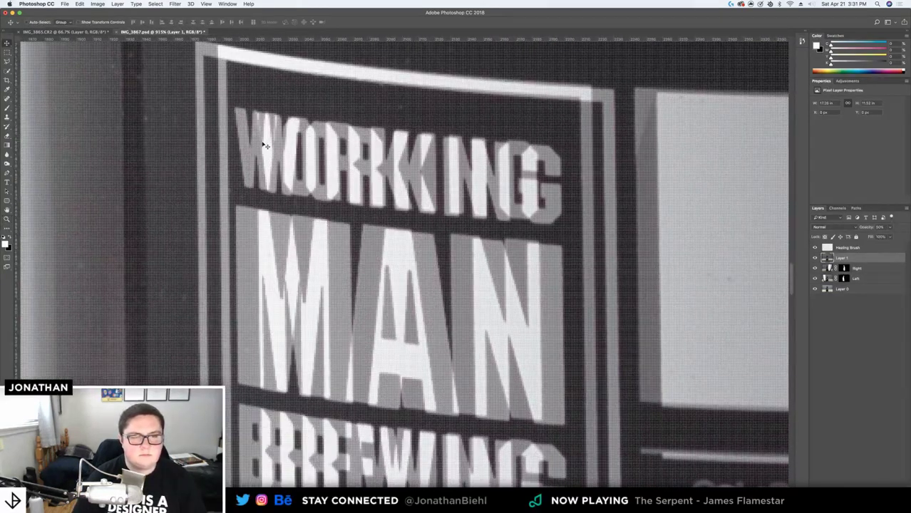
key("shift+Left")
key("shift+Left")
key("Right")
key("Right")
key("Right")
key("Right")
key("Right")
key("Right")
key("Up")
key("Up")
key("Up")
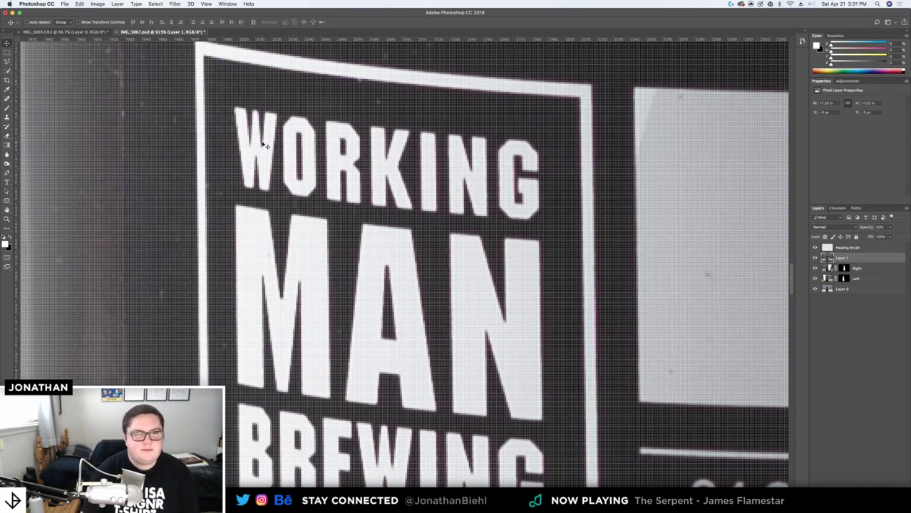
Check the alignment across the label by switching Layer 1 between 100% and 50% opacity
key("0")
key("z")
left_click(255, 135, "alt")
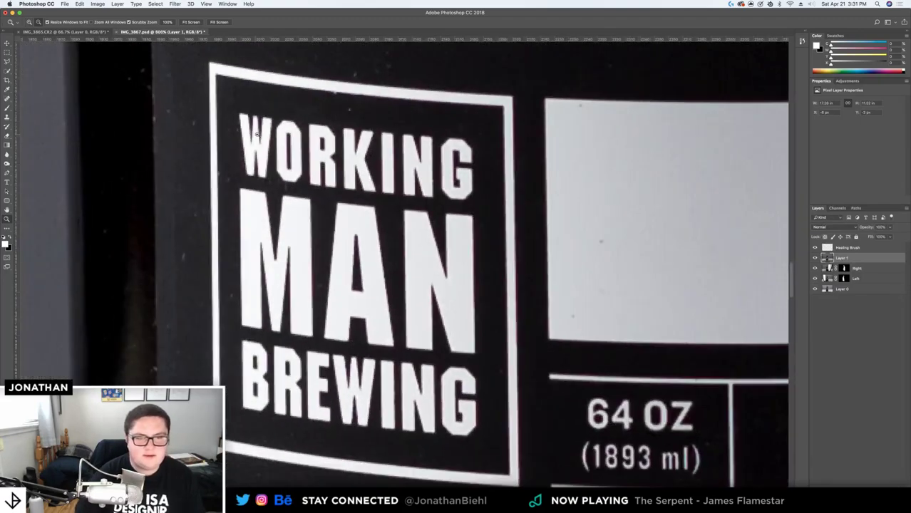
key("super+1")
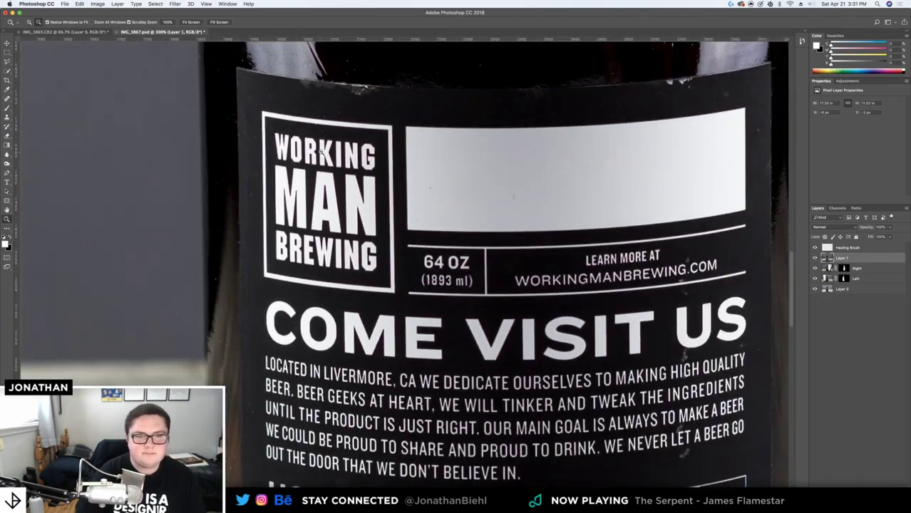
key("v")
key("z")
left_click_drag(321, 165, 369, 158)
key("v")
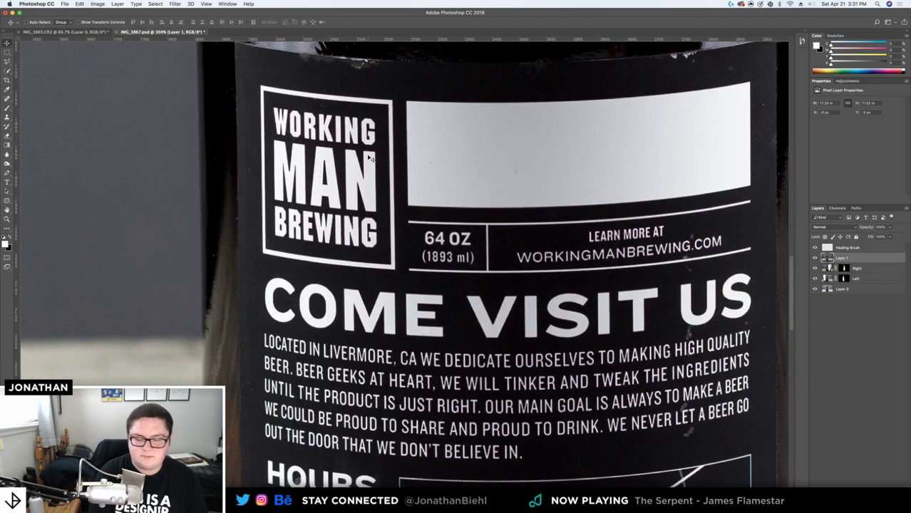
key("5")
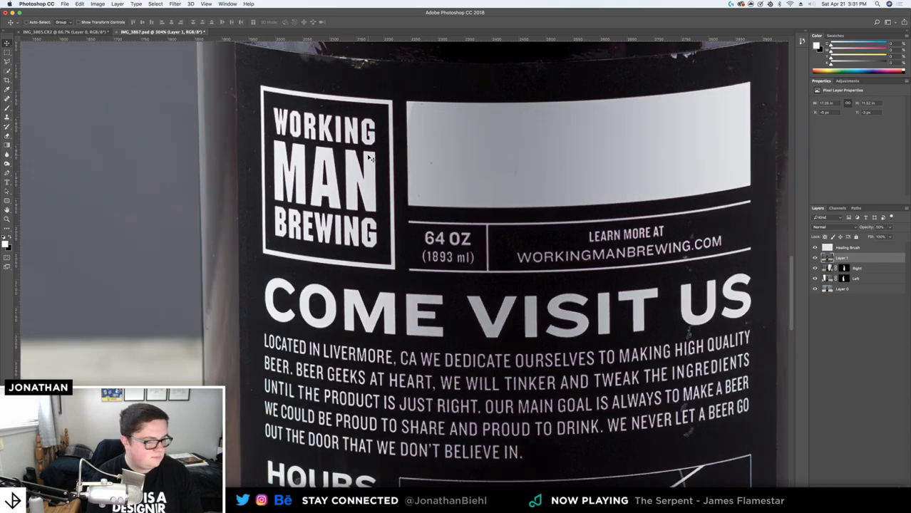
key("0")
key("5")
key("0")
Rename Layer 1 as Label
key("z")
left_click_drag(356, 155, 342, 154)
key("super+minus")
key("super+minus")
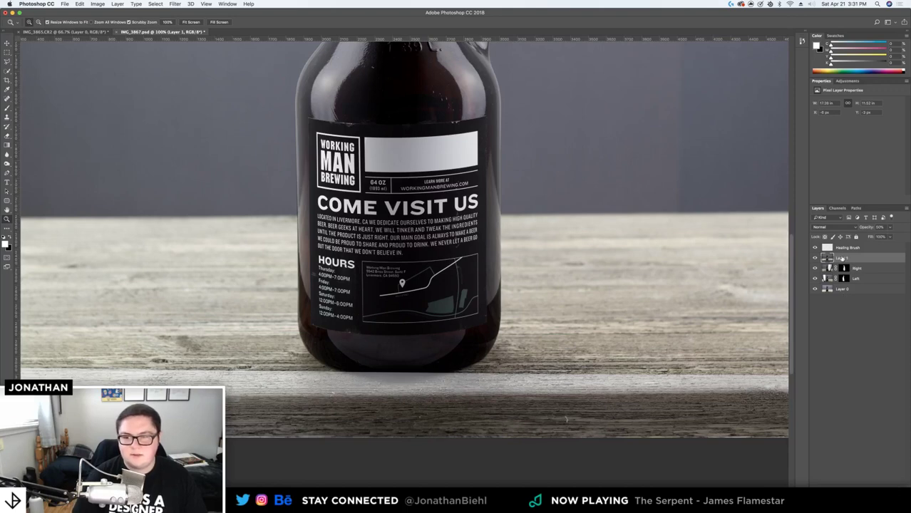
type("La")
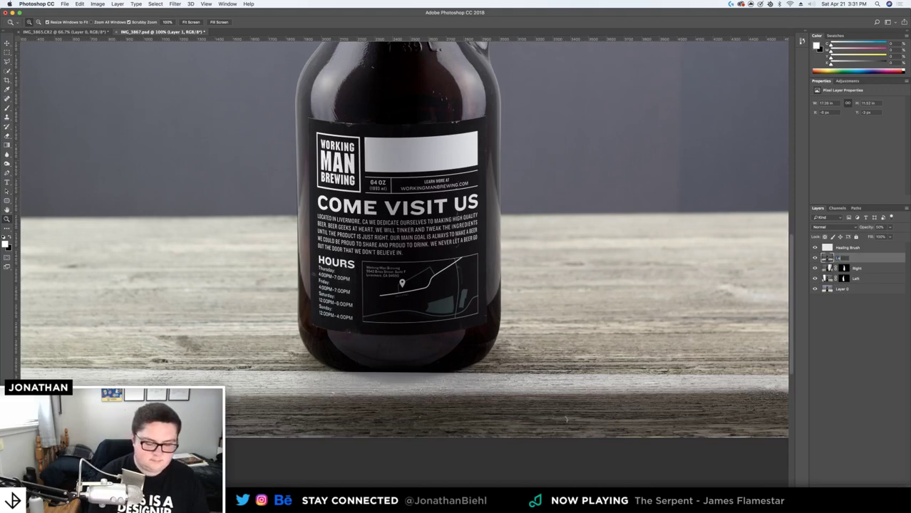
type("abel")
key("Return")
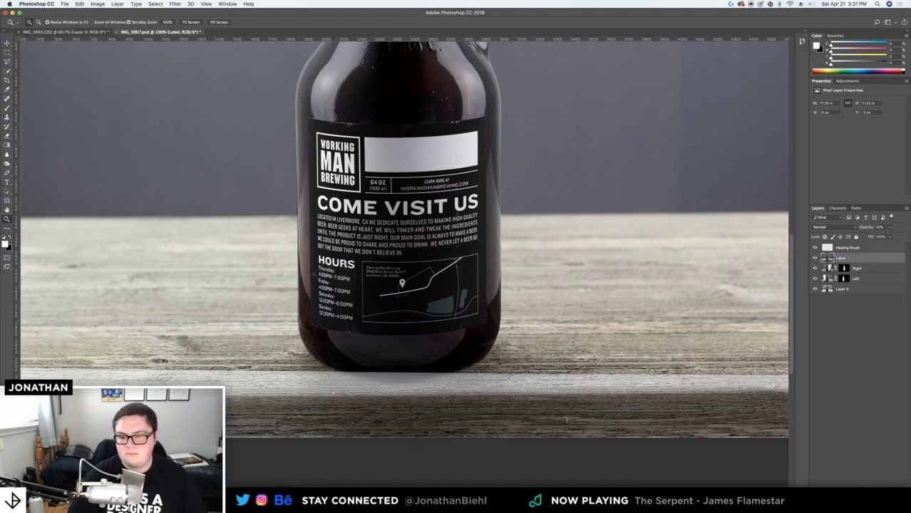
Inspect the label in the floating IMG_3868.CR2 document and close that document without saving
key("ctrl+Tab")
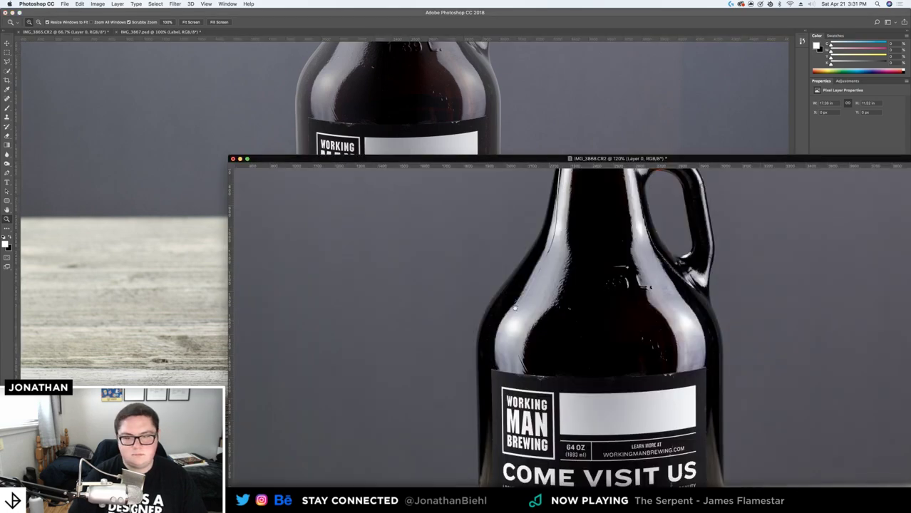
left_click_drag(540, 159, 334, 18)
left_click_drag(363, 264, 478, 244)
left_click_drag(478, 244, 403, 136)
left_click_drag(433, 175, 421, 121)
left_click_drag(473, 157, 476, 231)
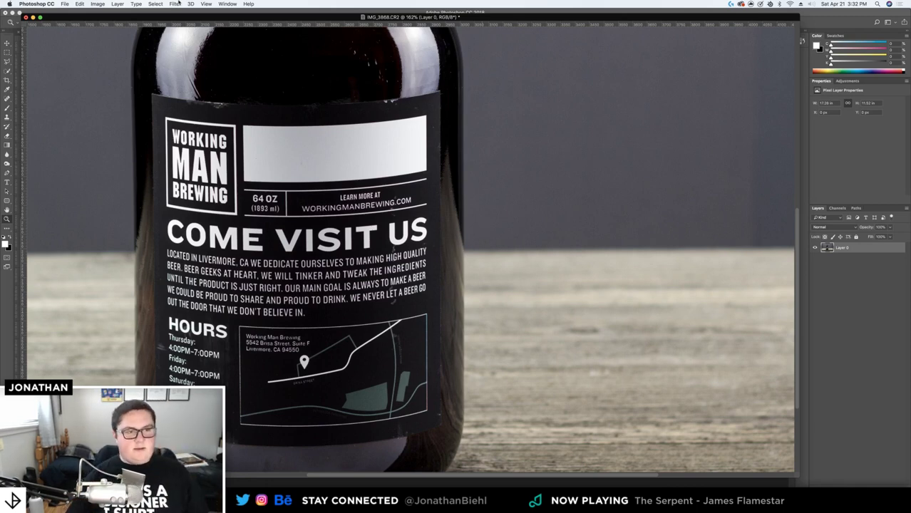
left_click(26, 16)
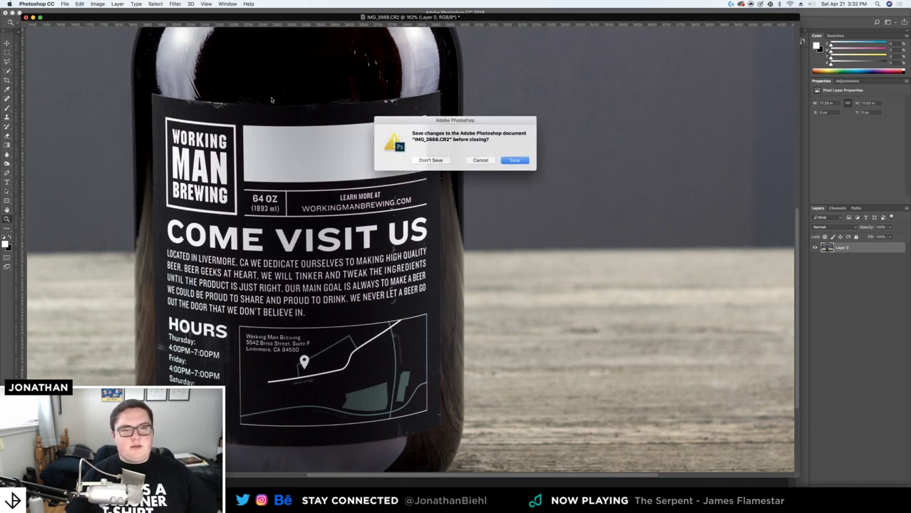
left_click(428, 164)
Start a Pen path with a curve along the label's top edge, from its upper-left to its upper-right corner
left_click_drag(386, 204, 748, 254)
left_click_drag(295, 129, 303, 128)
left_click_drag(295, 129, 301, 335)
key("p")
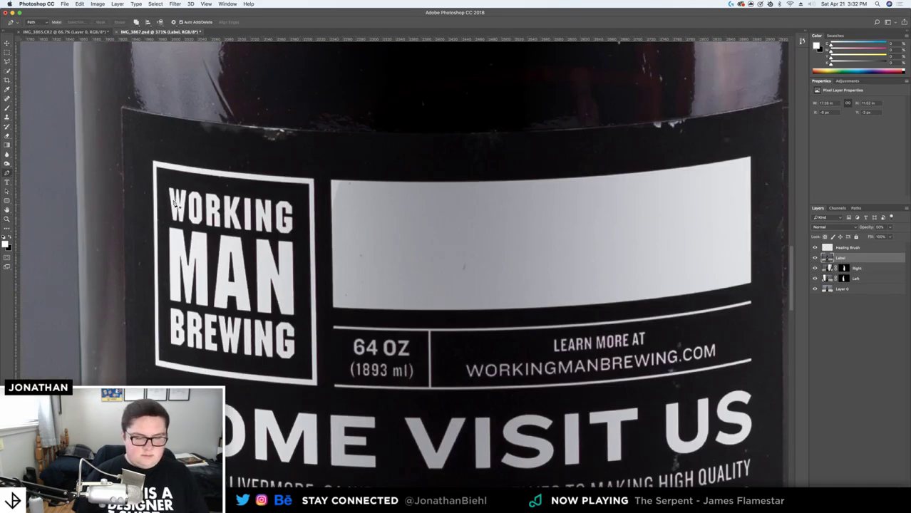
left_click(122, 111)
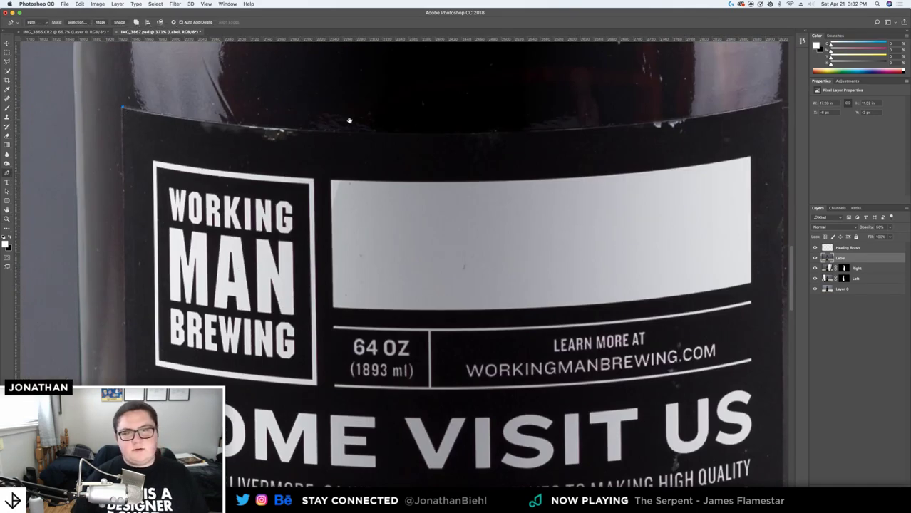
scroll(346, 128, "right", 4)
scroll(345, 128, "up", 2)
left_click_drag(405, 160, 633, 155)
left_click(715, 127)
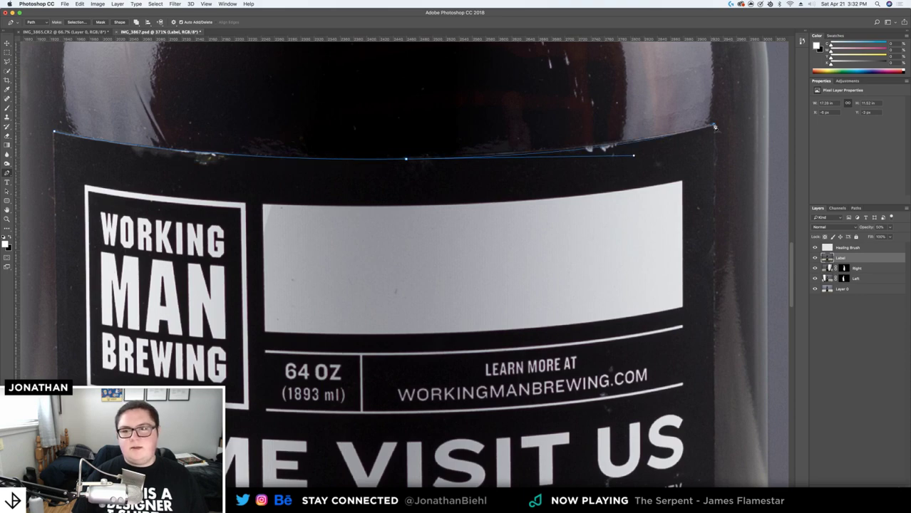
Continue the path down the label's right side and along the curved bottom edge, and close it at the upper-left corner
scroll(712, 136, "down", 15)
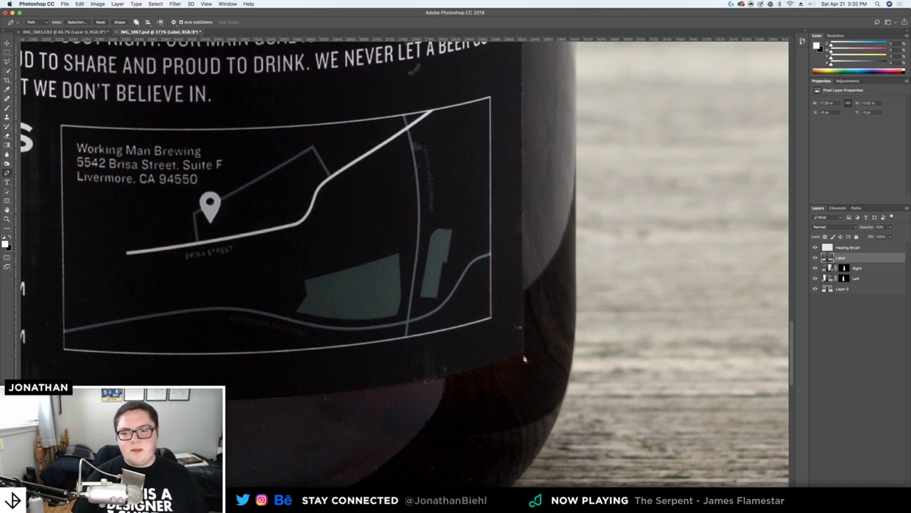
left_click(525, 354)
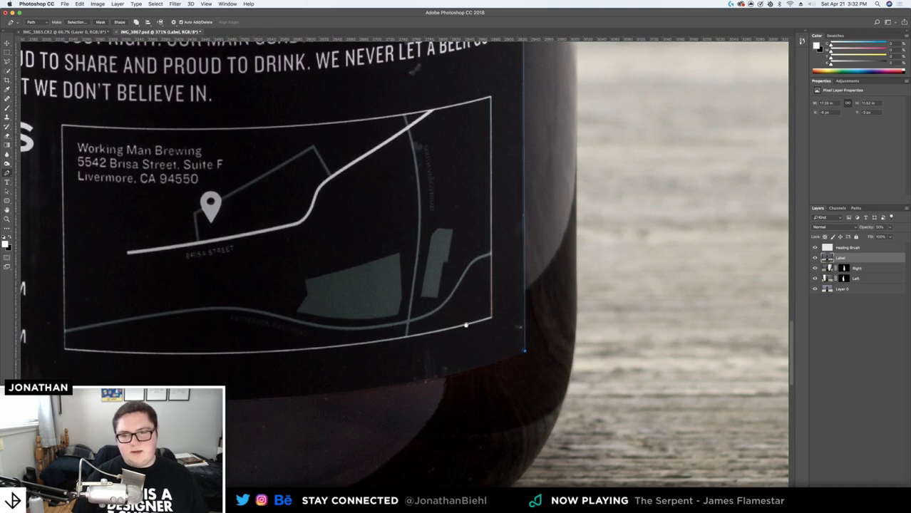
scroll(606, 300, "left", 6)
scroll(606, 300, "down", 2)
left_click_drag(423, 331, 193, 331)
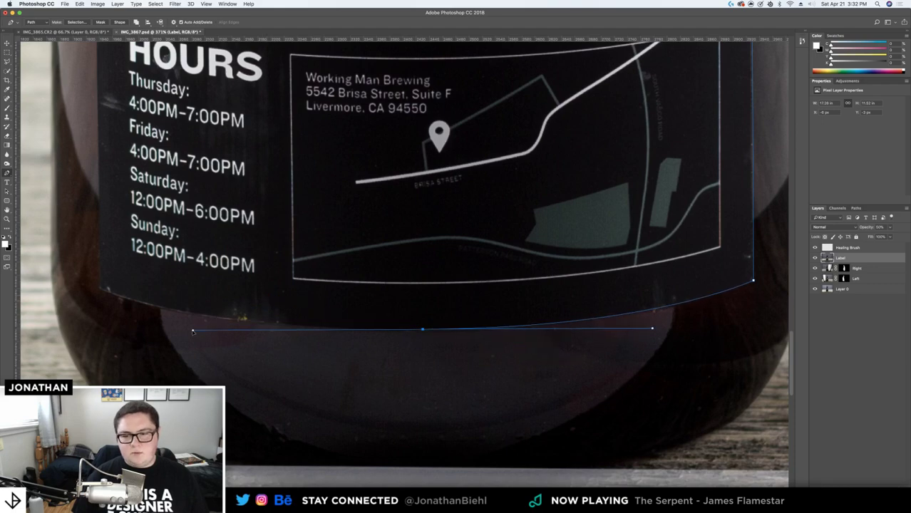
left_click(101, 290)
scroll(101, 291, "up", 15)
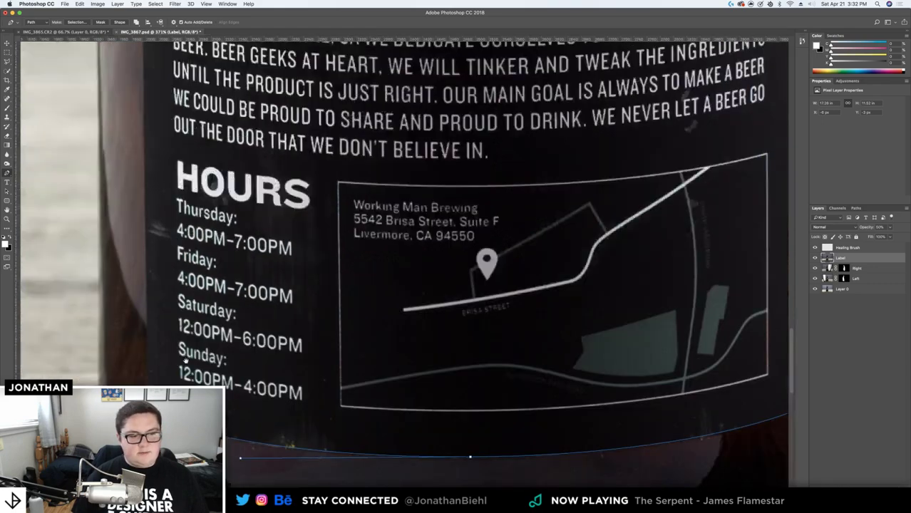
scroll(218, 356, "up", 10)
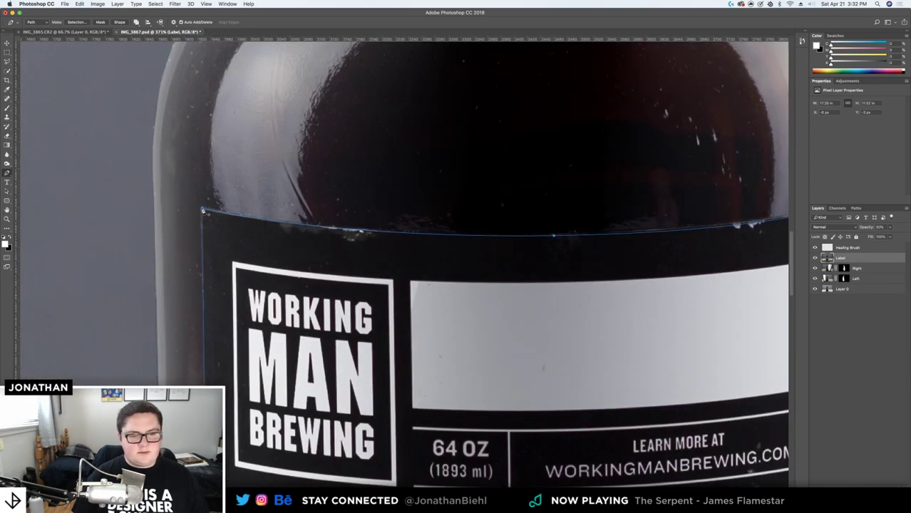
Convert the label path to a selection and use it as a layer mask on the Label layer
scroll(258, 292, "down", 8)
scroll(259, 293, "right", 6)
right_click(383, 203)
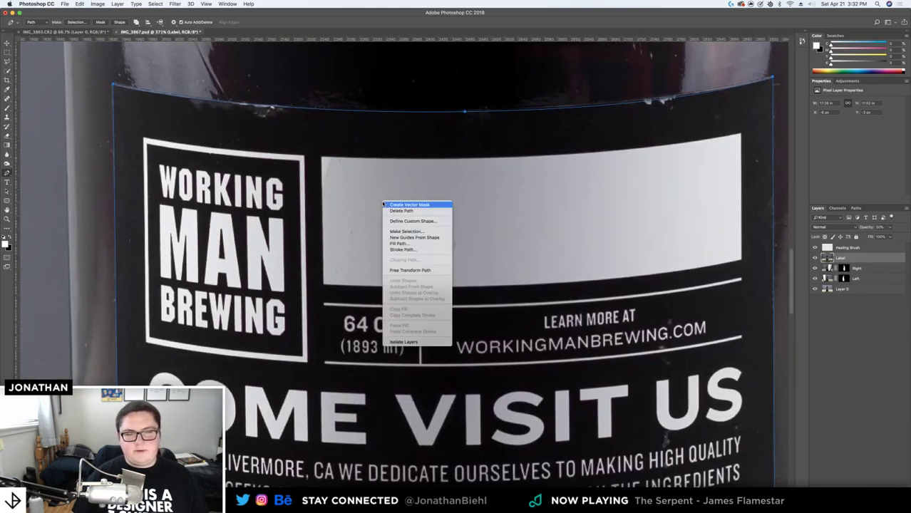
left_click(405, 231)
key("Return")
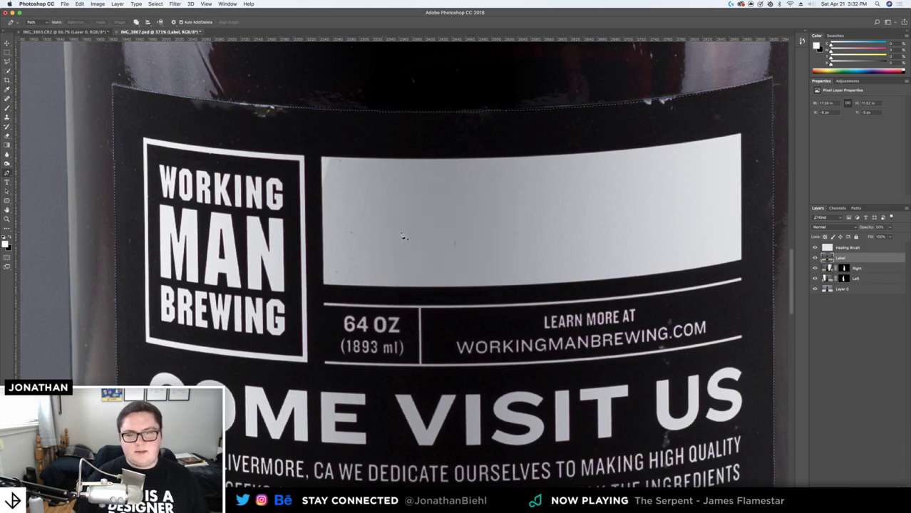
left_click(850, 508)
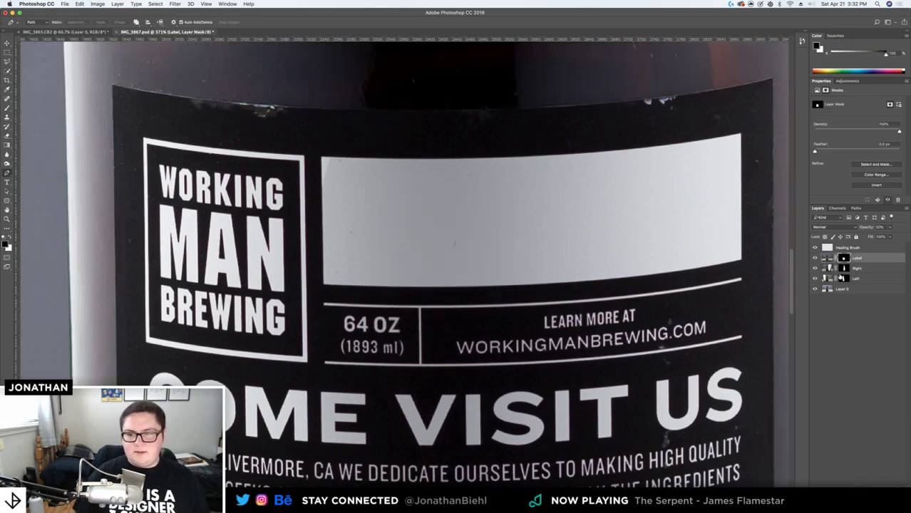
Save IMG_3867.psd with the masked Label layer
left_click_drag(521, 151, 419, 154)
left_click_drag(470, 179, 508, 142)
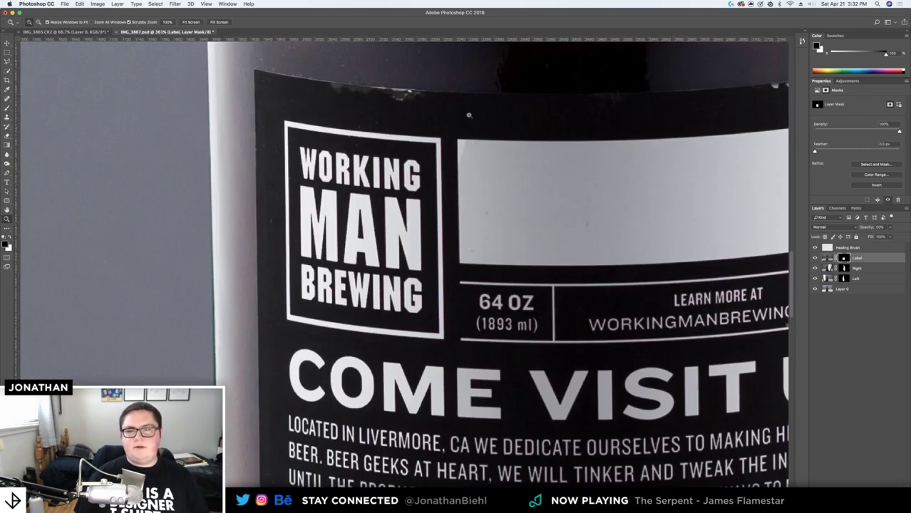
key("super+s")
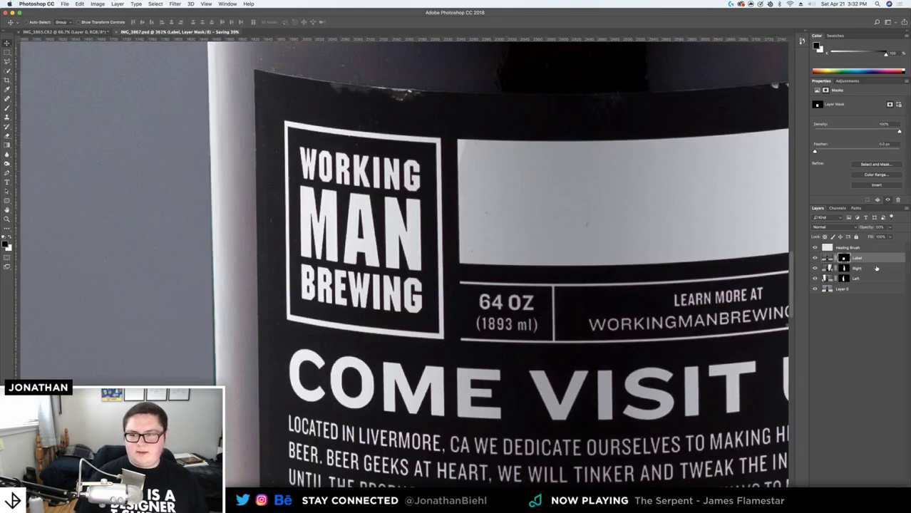
Add a new layer above Label, mask it to the label's shape and name it Healing Brush Label
left_click(828, 258)
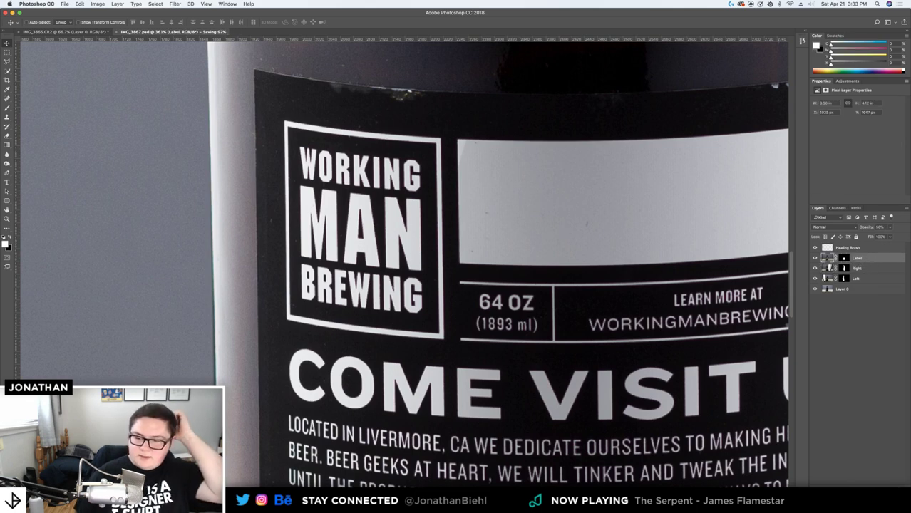
key("super+shift+alt+n")
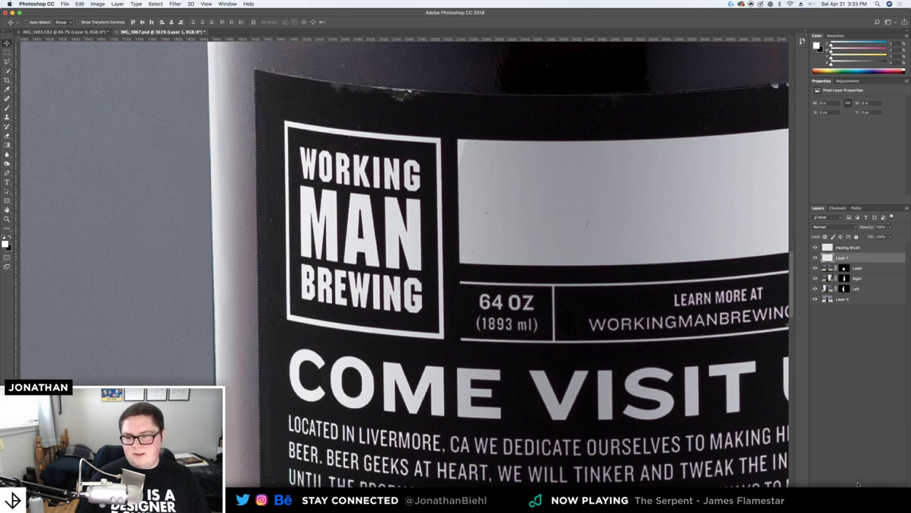
left_click(856, 507)
left_click(862, 261)
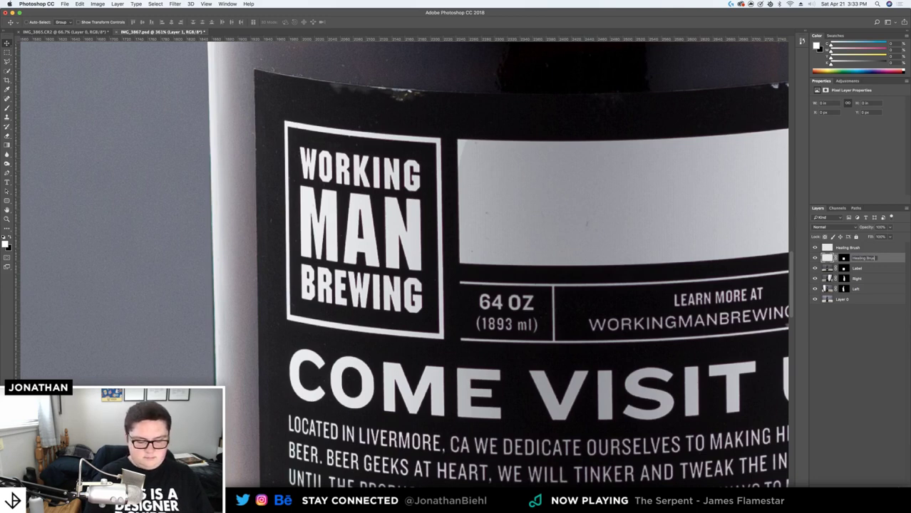
key("Return")
Spot-heal the worn, scuffed stretch of the label's top edge above the Working Man logo with an enlarged brush
key("z")
left_click_drag(374, 112, 421, 193)
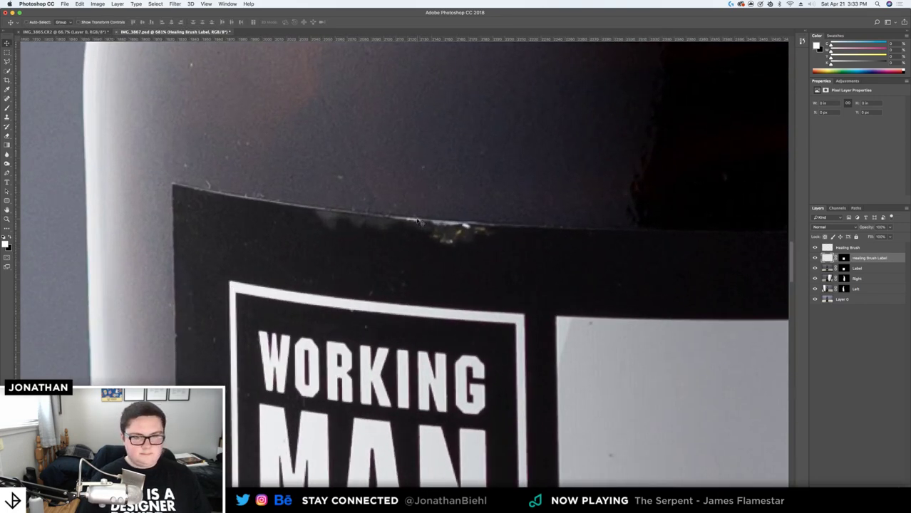
scroll(428, 222, "down", 2)
scroll(427, 221, "right", 2)
key("j")
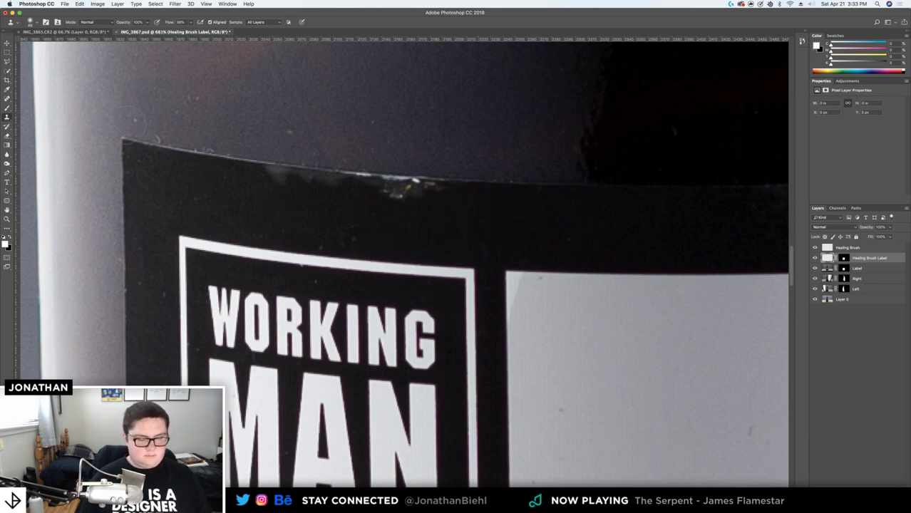
left_click(7, 100)
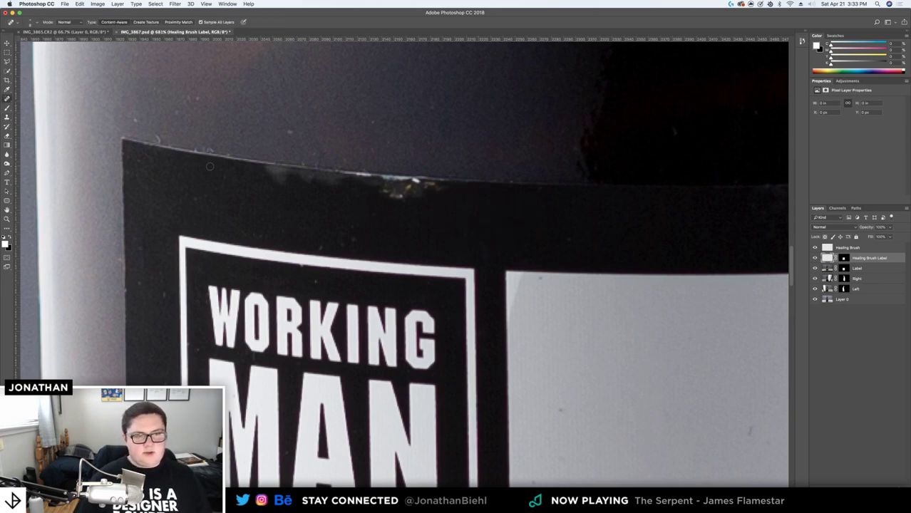
key("]")
key("]")
key("]")
key("]")
key("]")
key("]")
key("]")
mouse_move(269, 172)
left_mouse_down()
mouse_move(469, 186)
mouse_move(187, 167)
left_mouse_up()
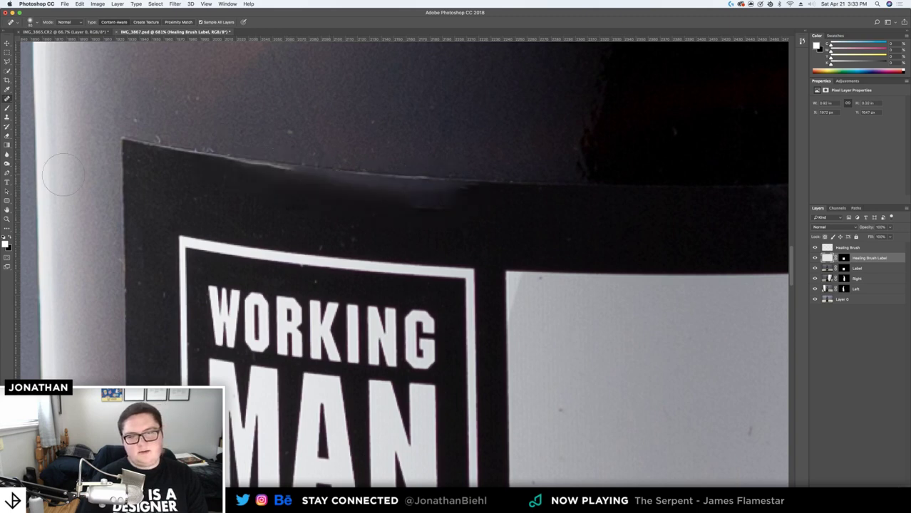
left_click_drag(428, 196, 458, 194)
mouse_move(403, 203)
left_mouse_down()
mouse_move(475, 187)
mouse_move(459, 182)
mouse_move(471, 211)
mouse_move(408, 186)
mouse_move(421, 196)
mouse_move(293, 175)
left_mouse_up()
Even out the healed top edge above the logo with the Clone Stamp at 41% opacity, using nearby clean black label
key("s")
left_click(470, 212, "alt")
left_click(478, 203, "alt")
left_click(344, 181)
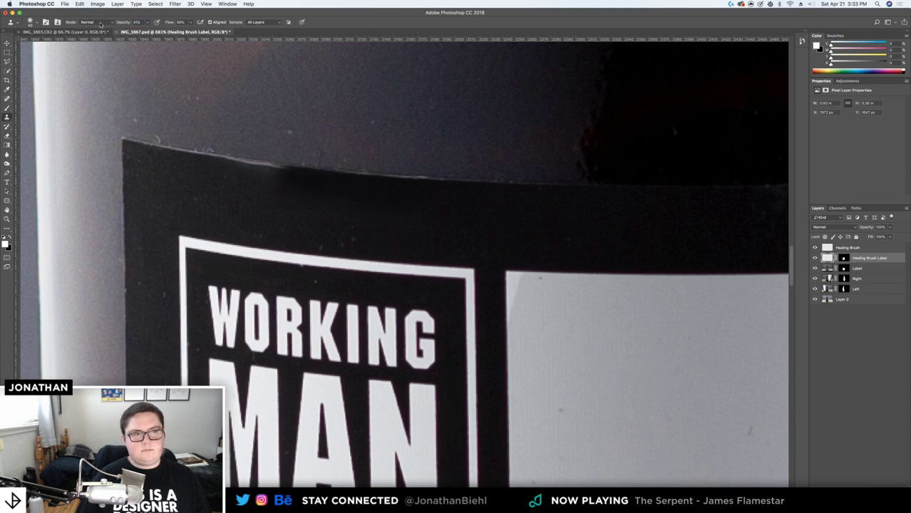
mouse_move(289, 175)
left_mouse_down()
mouse_move(216, 155)
mouse_move(276, 168)
mouse_move(231, 175)
left_mouse_up()
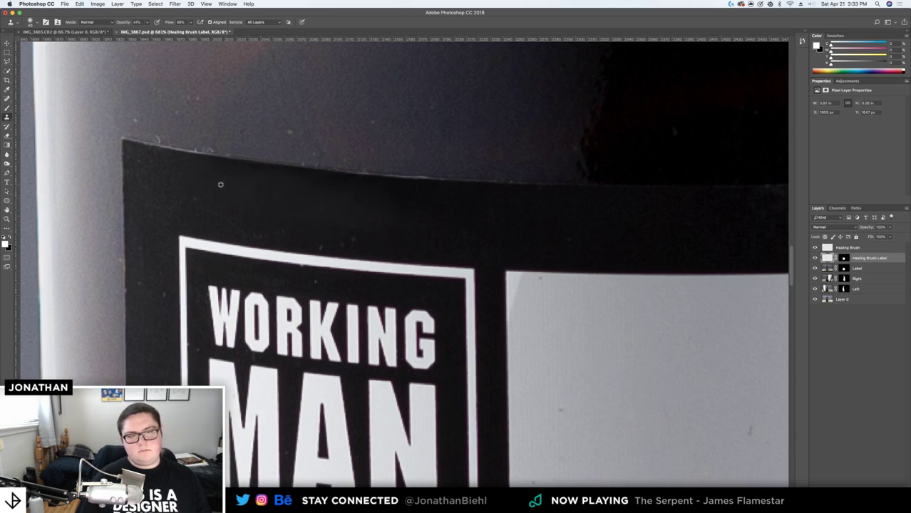
Clone clean black label over the light scuff beside the Thursday opening hours at the label's left edge
scroll(355, 211, "down", 15)
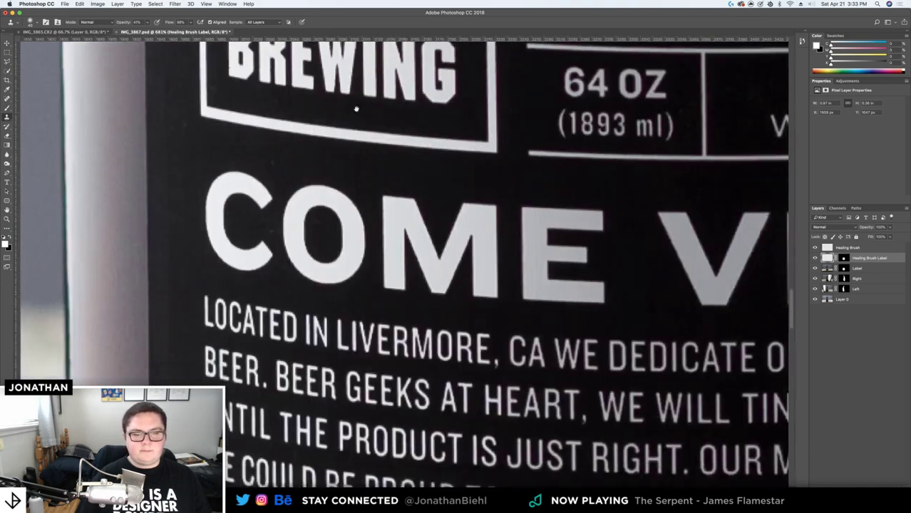
scroll(364, 240, "down", 15)
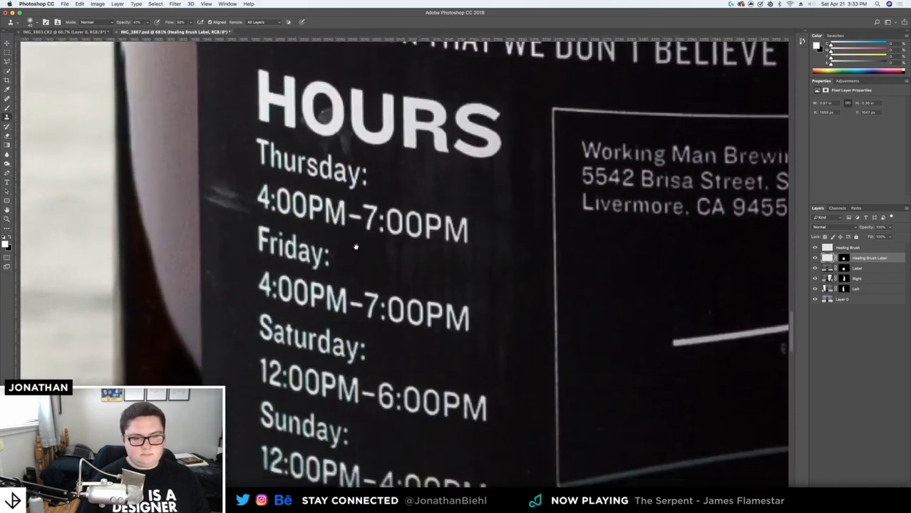
left_click(220, 203, "alt")
left_click(219, 150)
left_click_drag(218, 150, 212, 149)
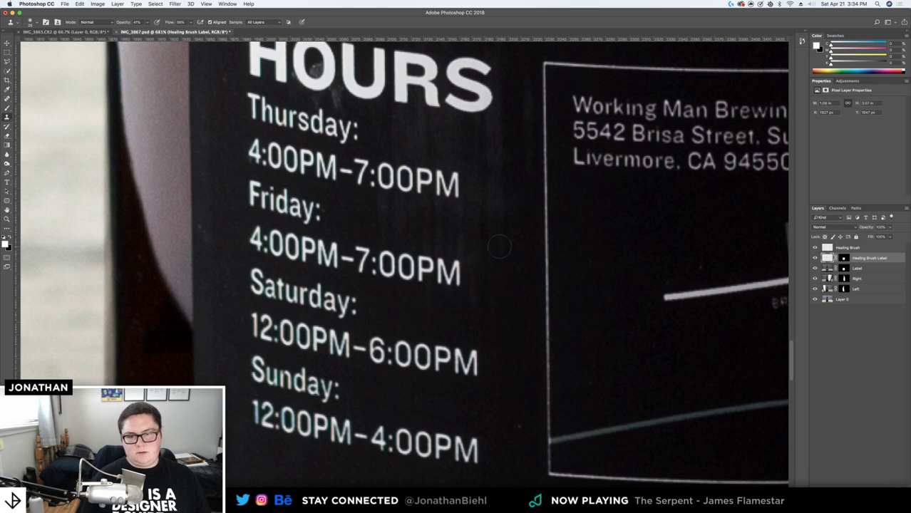
Clone clean black label over the faint smudges between the opening hours and the map frame
key("bracketright")
key("bracketright")
key("bracketright")
left_click(503, 305, "alt")
left_click_drag(505, 253, 503, 243)
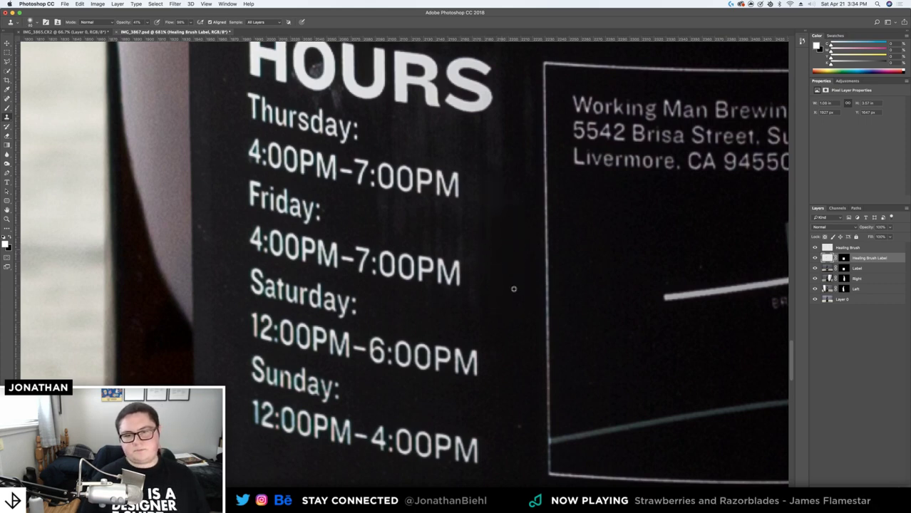
left_click(495, 203, "alt")
left_click_drag(488, 157, 488, 225)
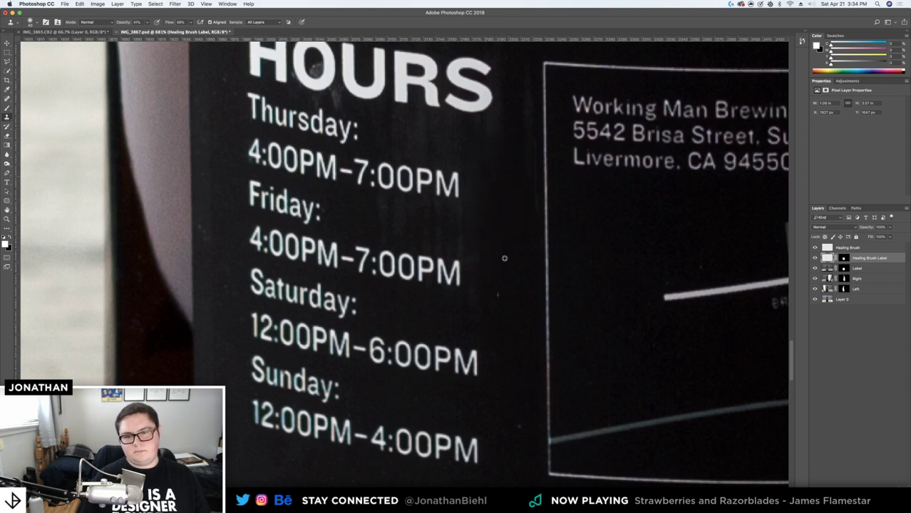
Erase the stray cloned vertical line beside the Friday hours with a smaller eraser
key("super+z")
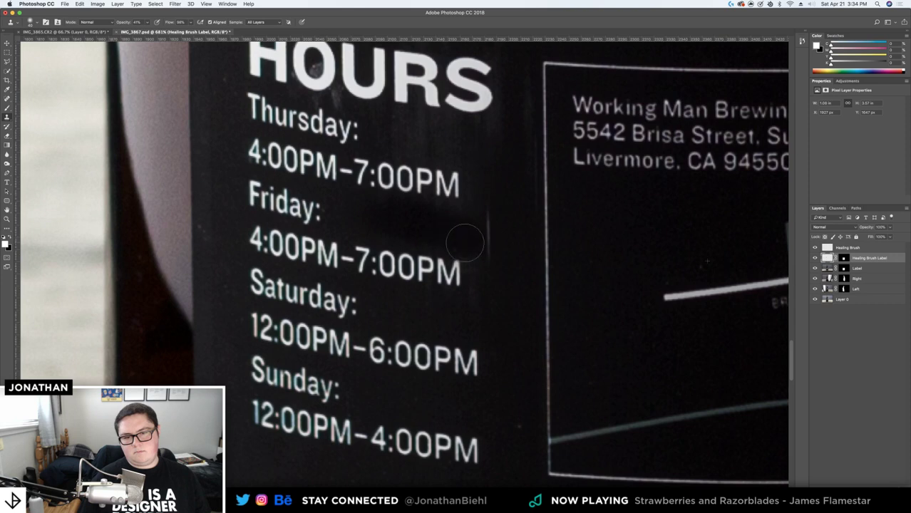
key("e")
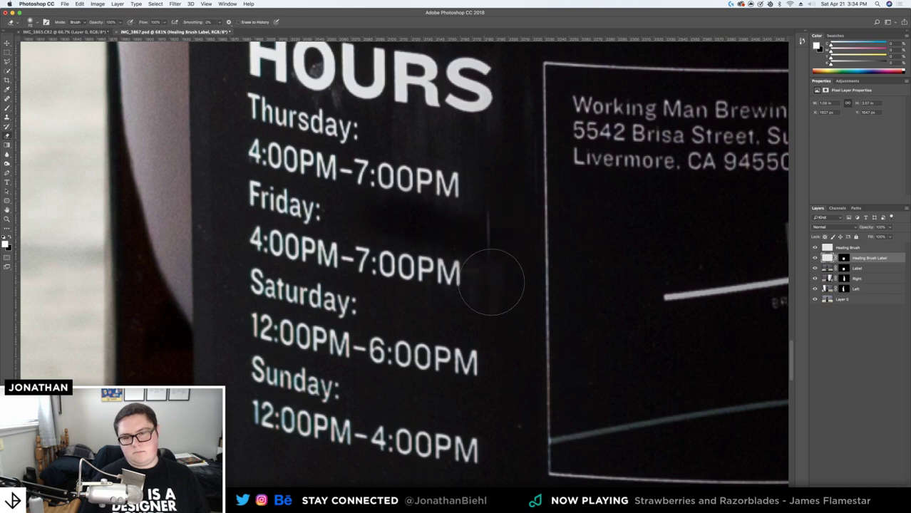
key("bracketleft")
key("bracketleft")
key("bracketleft")
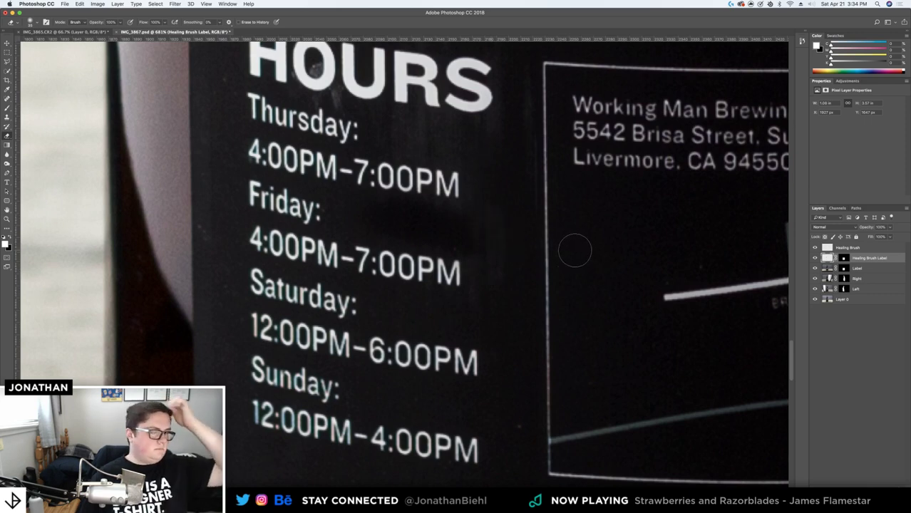
Clone out the specks and worn spots along the label's bottom edge beneath the Sunday hours
left_click_drag(500, 183, 384, 268)
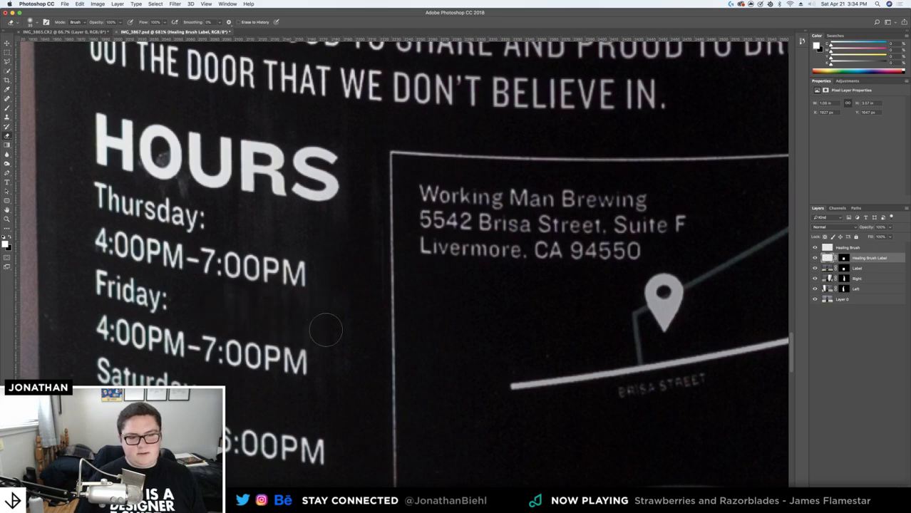
key("z")
left_click_drag(214, 171, 150, 171)
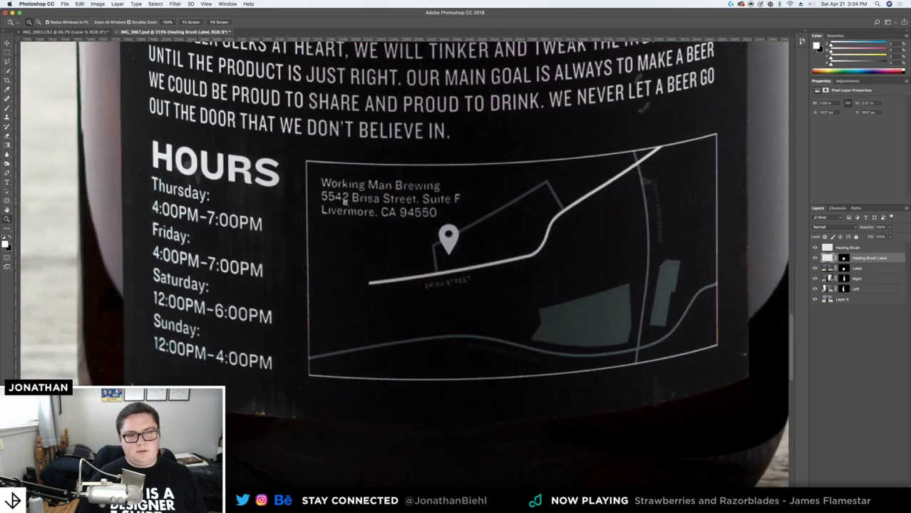
left_click_drag(653, 375, 801, 224)
left_click_drag(307, 90, 414, 228)
left_click_drag(486, 235, 480, 262)
key("s")
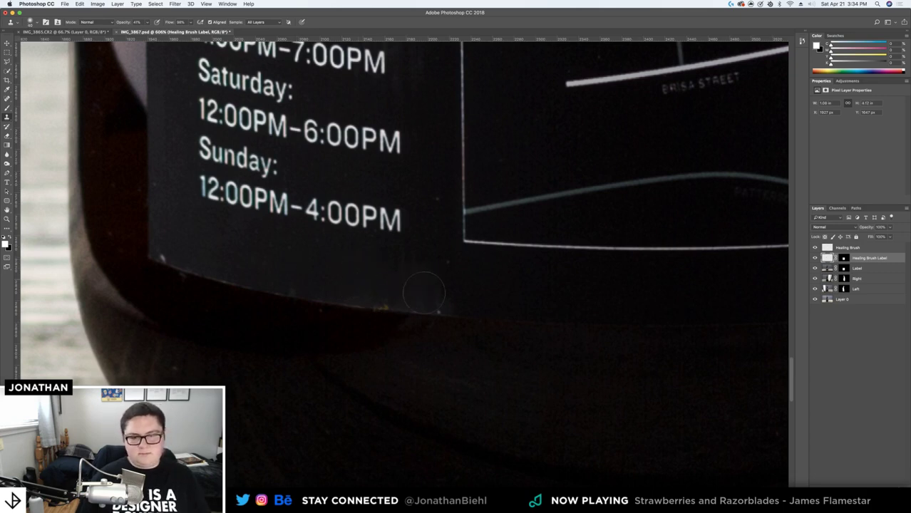
mouse_move(410, 273)
left_mouse_down()
mouse_move(433, 291)
mouse_move(463, 290)
mouse_move(419, 299)
left_mouse_up()
left_click(492, 305, "alt")
left_click(447, 299, "alt")
left_click(373, 308)
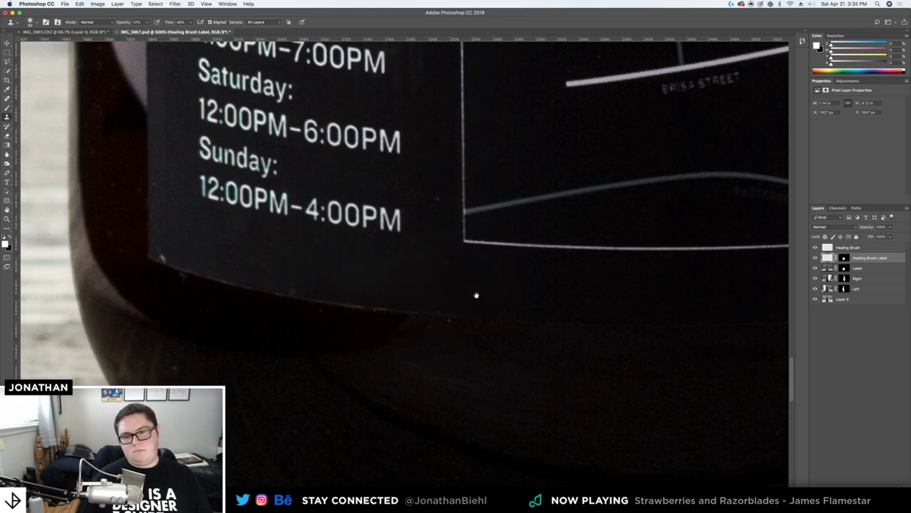
Clone out the scratches below the map and the light speck near the label's lower-right corner, erasing excess cloning
left_click_drag(453, 306, 190, 372)
left_click_drag(519, 300, 194, 269)
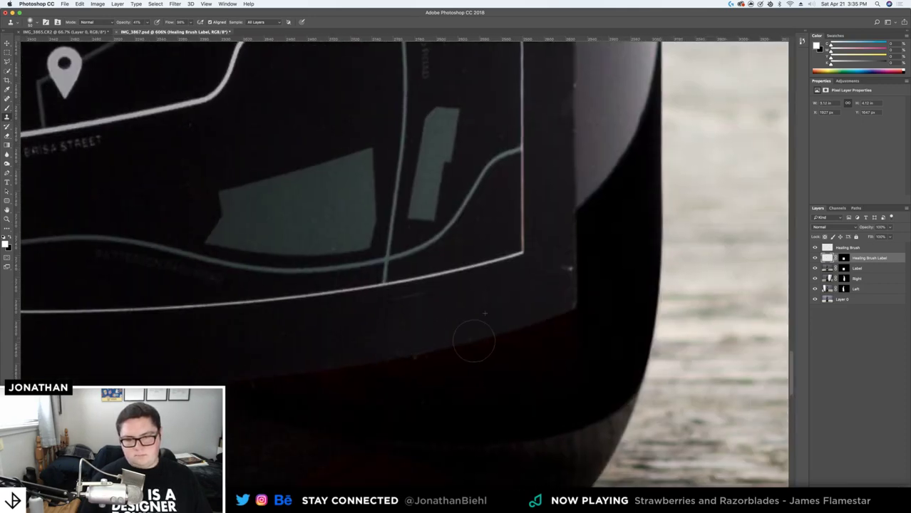
key("e")
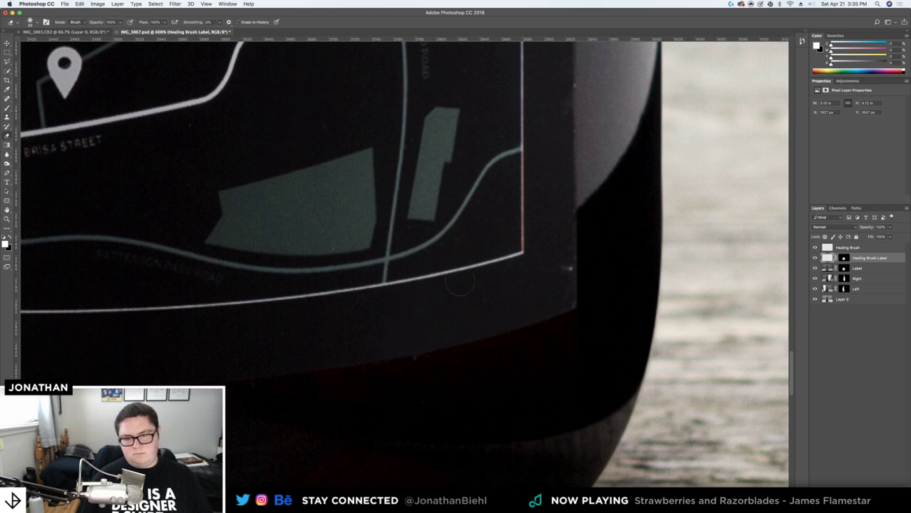
key("x")
key("s")
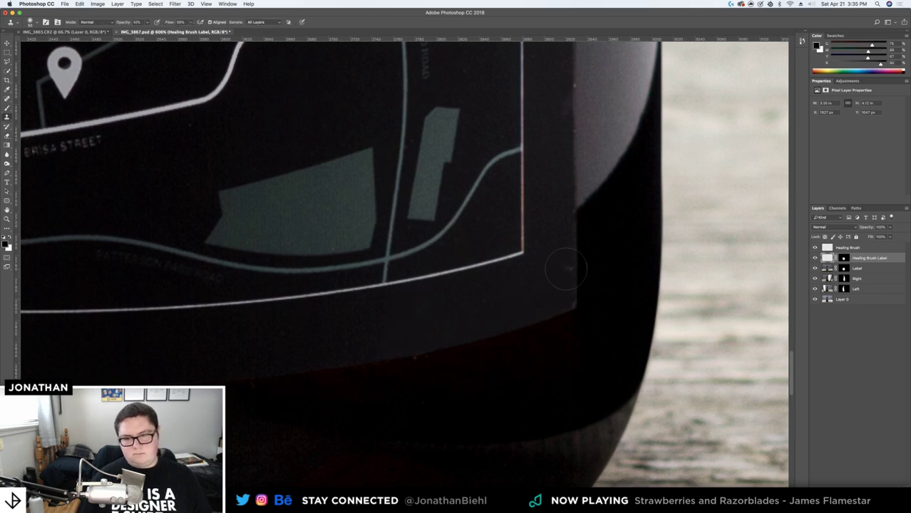
left_click(579, 289)
left_click(517, 287, "alt")
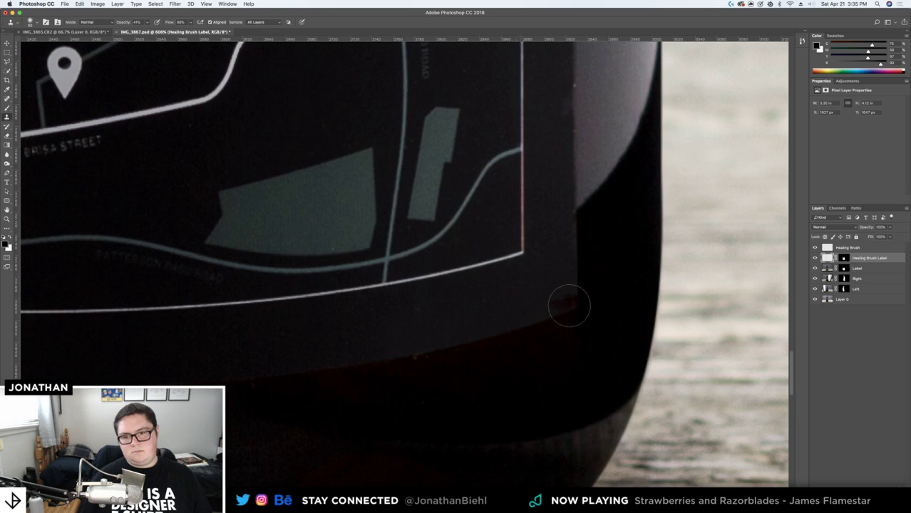
key("x")
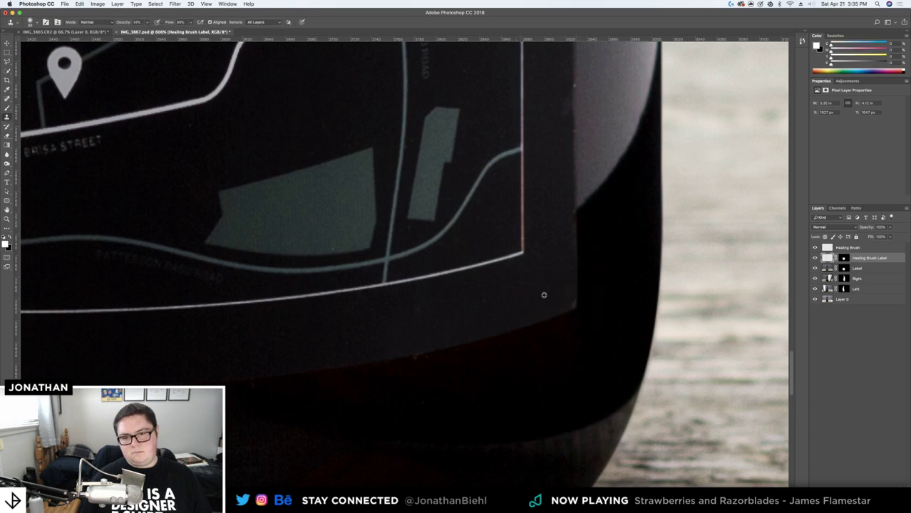
Select the Brush tool and shrink its tip to a very small size for work around the map's right frame line
left_click_drag(587, 253, 573, 352)
mouse_move(556, 239)
left_mouse_down()
mouse_move(535, 364)
mouse_move(549, 242)
left_mouse_up()
left_click_drag(508, 296, 520, 296)
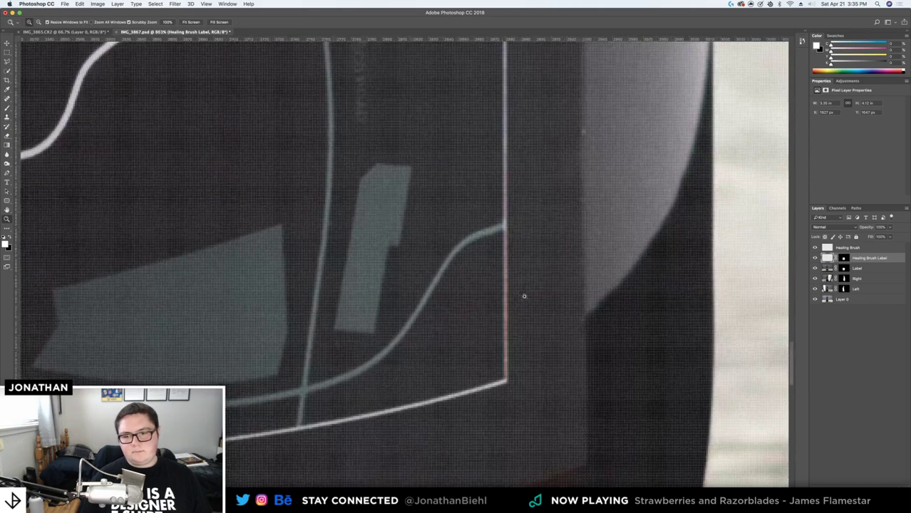
left_click_drag(577, 296, 564, 294)
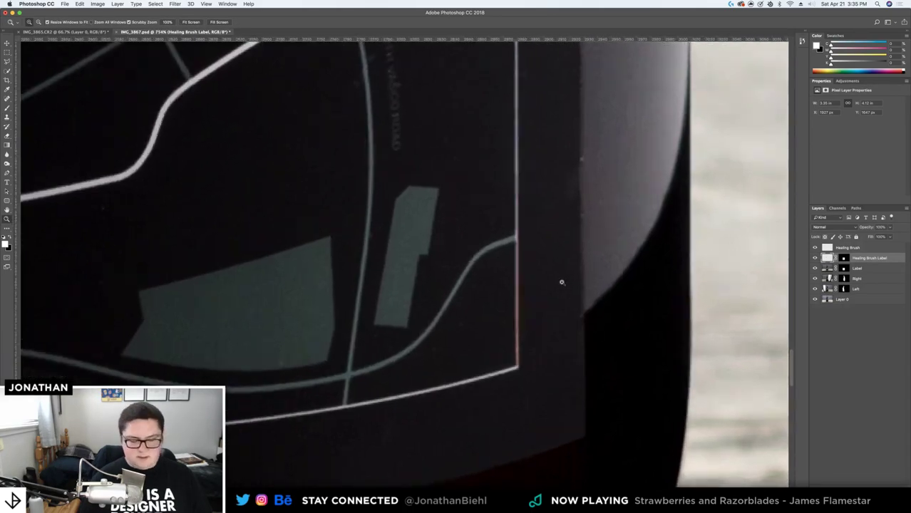
key("b")
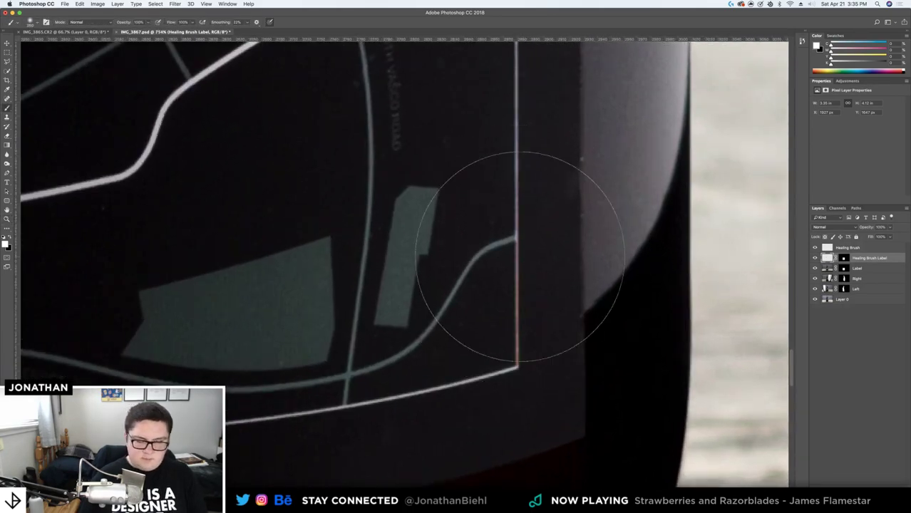
key("bracketleft")
key("bracketleft")
key("bracketleft")
key("bracketleft")
key("bracketleft")
key("bracketleft")
key("bracketleft")
key("bracketleft")
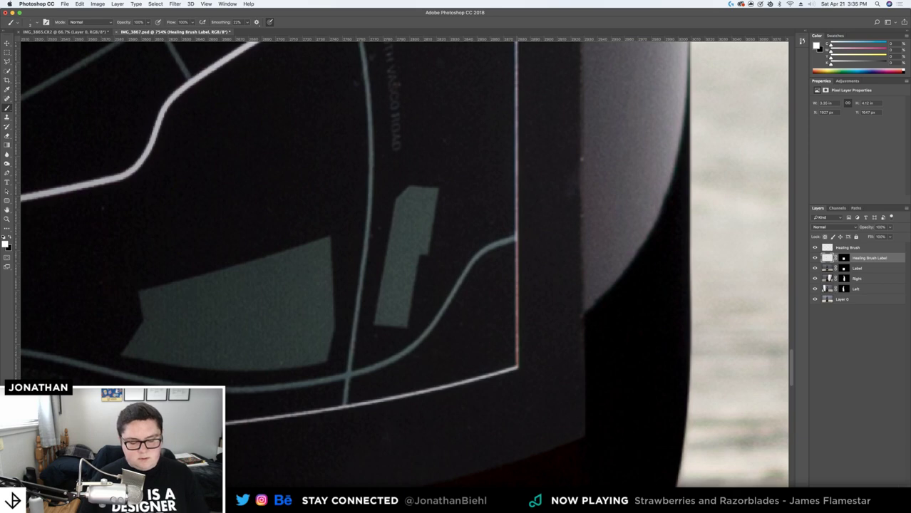
Sample the light grey of the map frame and brush a straight line down its right edge to cover the discoloured stretch
left_click(518, 79, "alt")
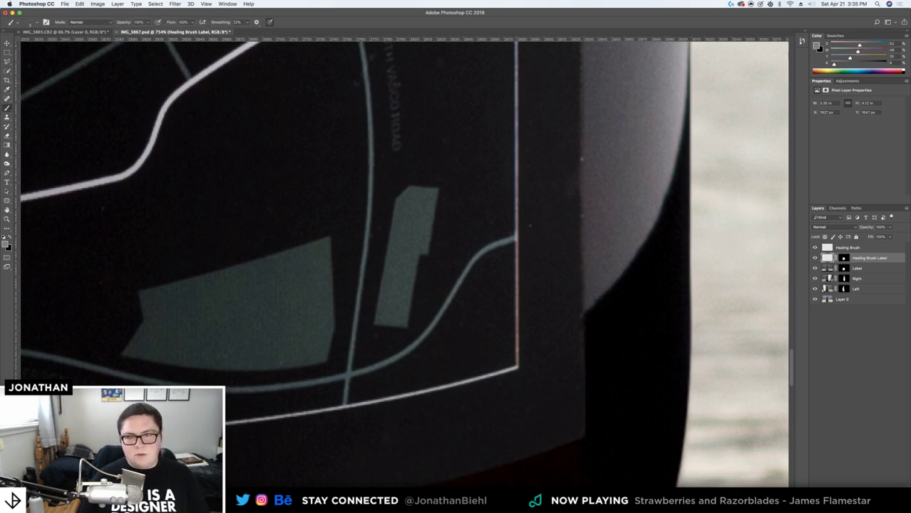
left_click(517, 366, "shift")
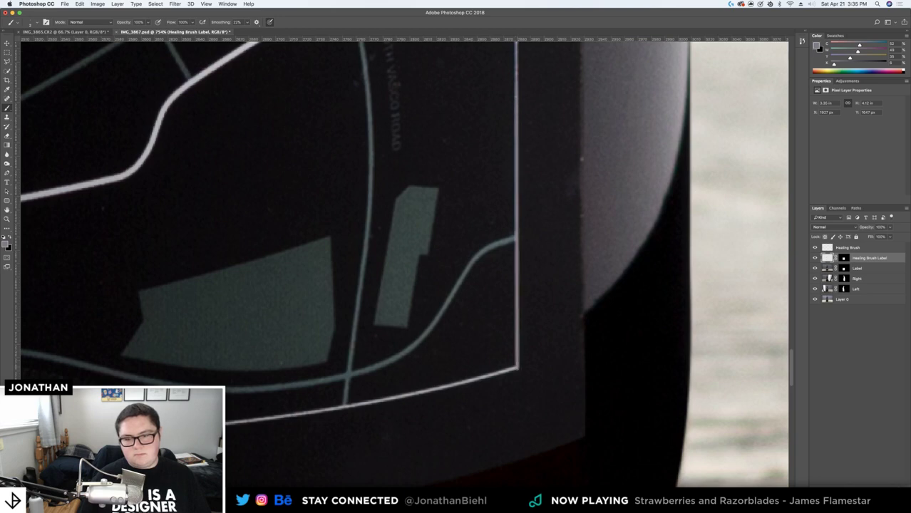
Sample the light grey of the address lettering inside the map frame as the brush colour
key("z")
left_click_drag(489, 230, 446, 220)
mouse_move(273, 185)
left_mouse_down()
mouse_move(427, 169)
mouse_move(373, 167)
left_mouse_up()
key("b")
key("z")
key("b")
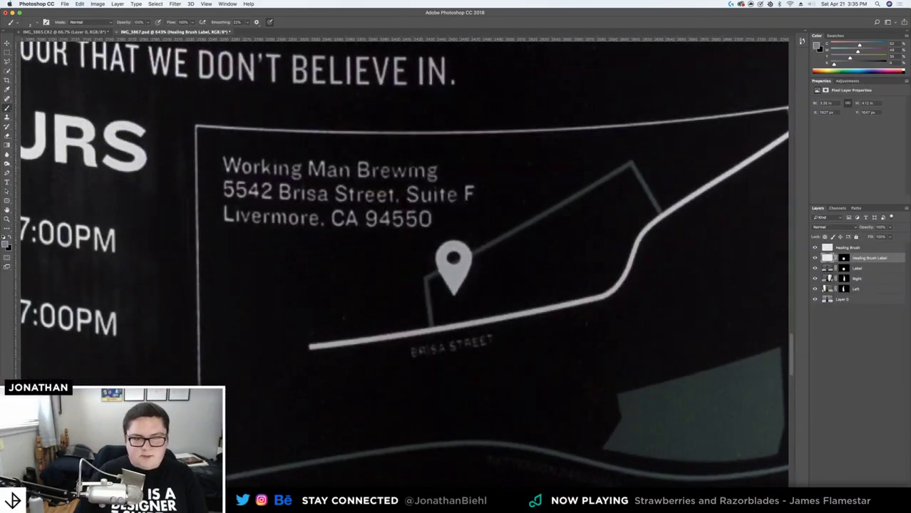
key("i")
left_click(362, 168)
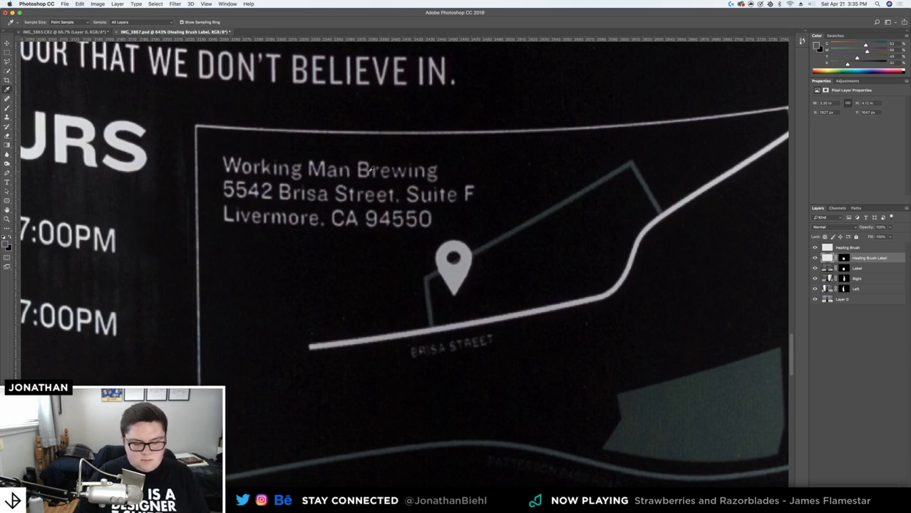
key("b")
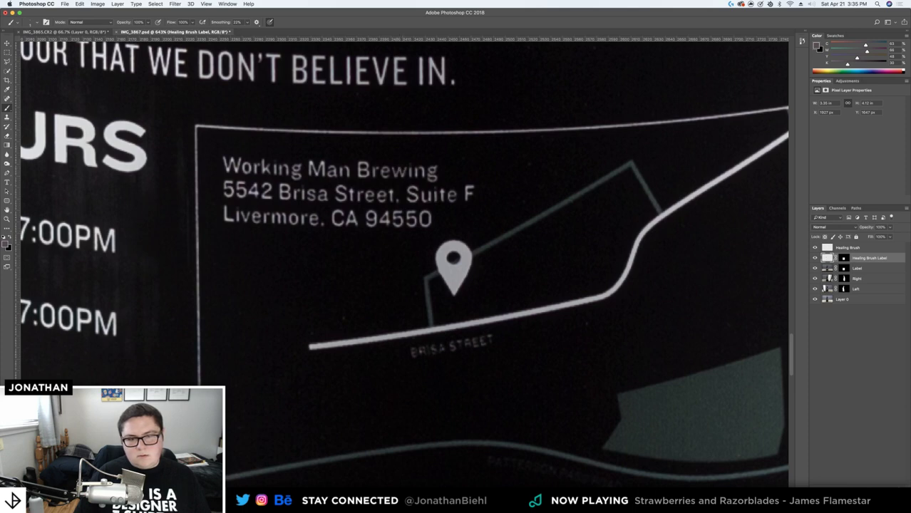
key("i")
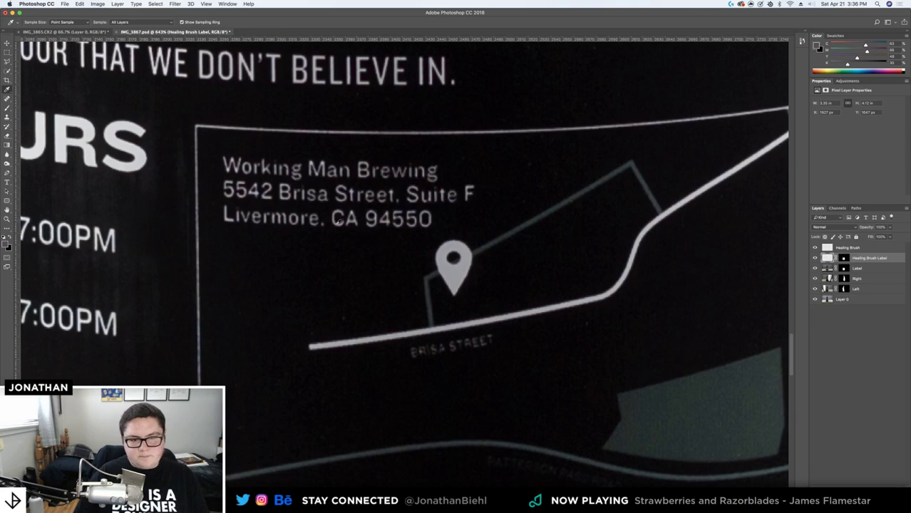
left_click(339, 221)
Brush in the missing dots over the "i" in "Brewing" and "Suite" in the address text
key("z")
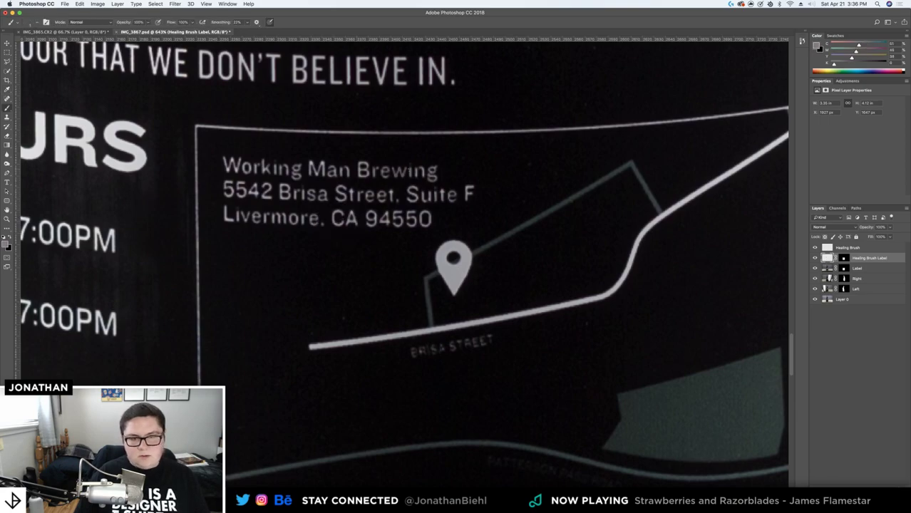
left_click_drag(420, 164, 414, 165)
key("b")
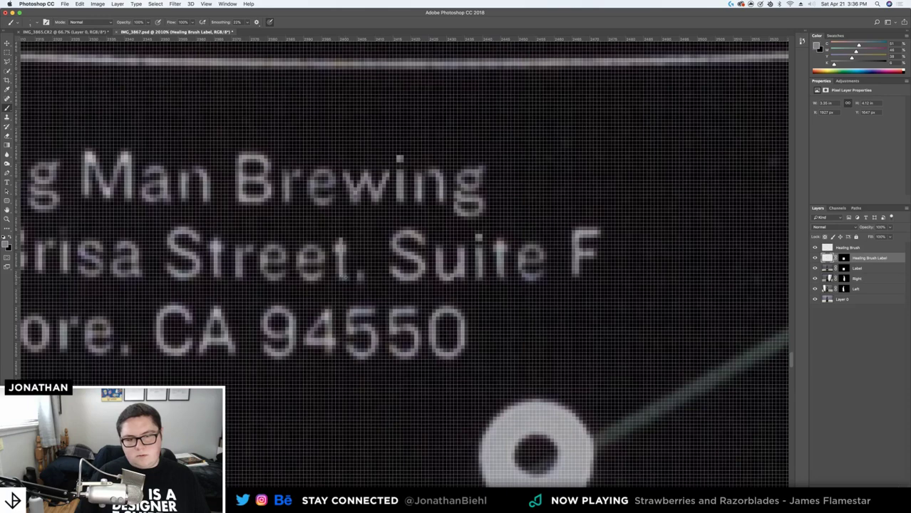
left_click_drag(325, 260, 484, 246)
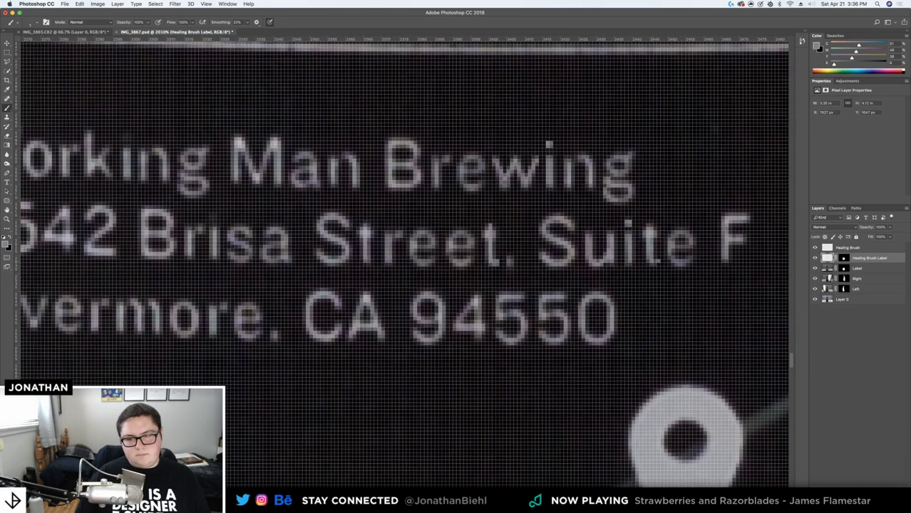
left_click_drag(237, 302, 467, 276)
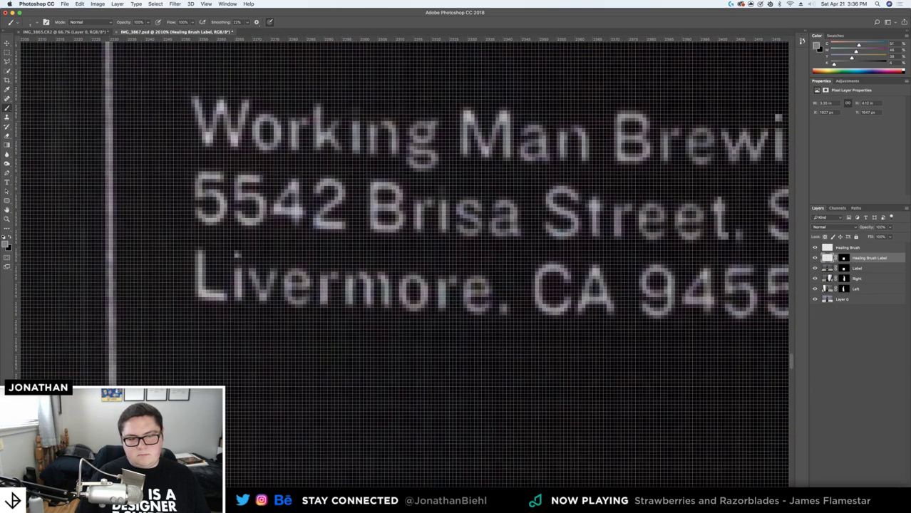
left_click_drag(513, 293, 325, 293)
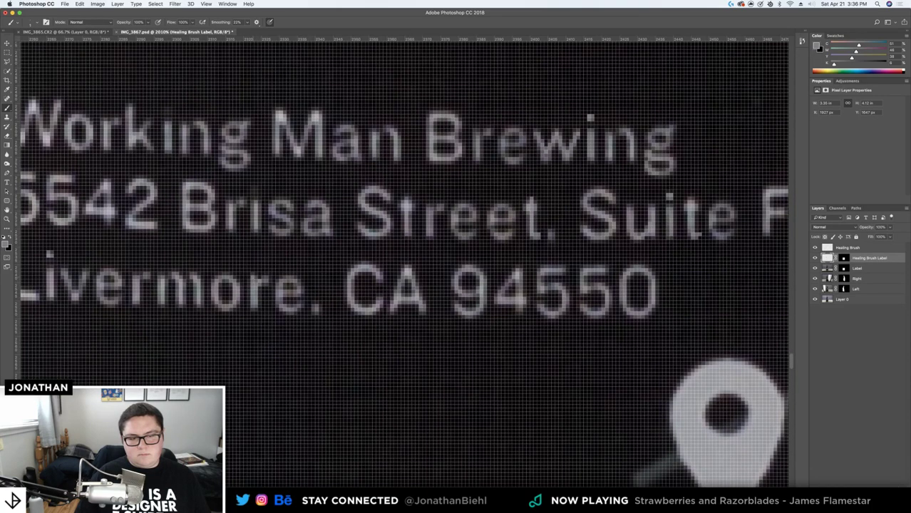
Touch up the faint letter strokes in "Brewing" and "Suite" pixel by pixel with the brush, and save the document
key("z")
left_click_drag(360, 244, 326, 242)
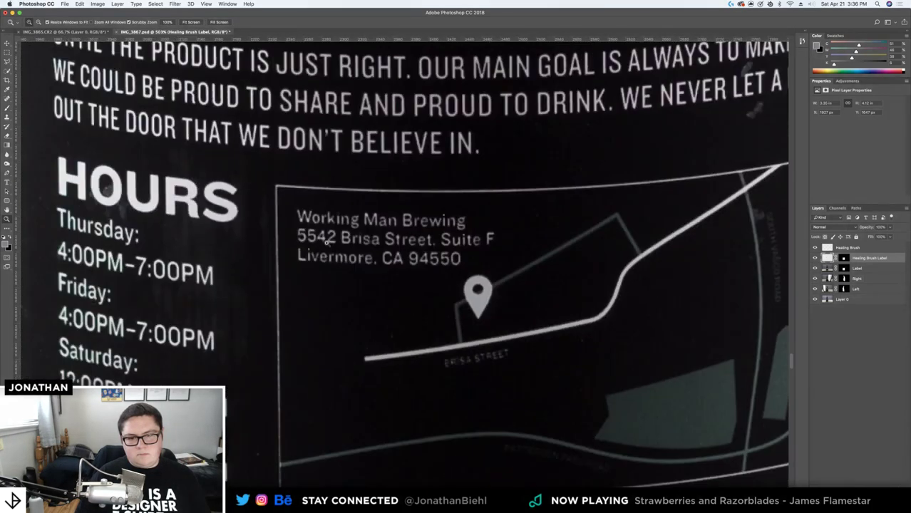
left_click_drag(504, 212, 525, 210)
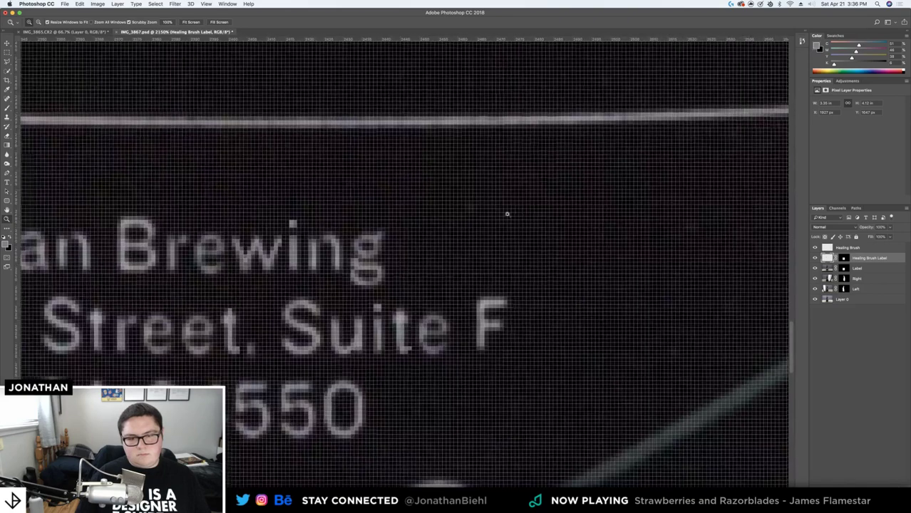
left_click(347, 252)
key("b")
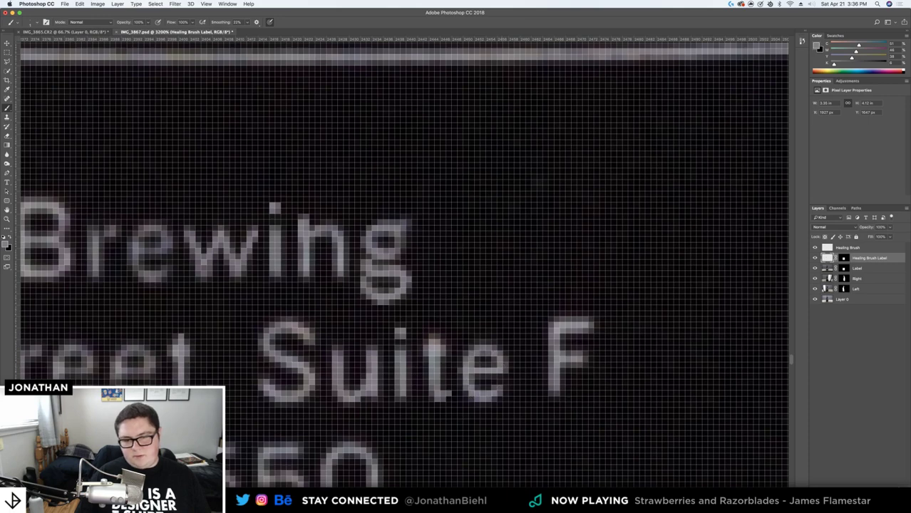
key("z")
left_click(402, 343, "alt")
left_click_drag(402, 347, 423, 283)
key("v")
key("super+s")
Repaint the broken strokes of the "g" in "Brewing" and the "u" in "Suite" with the brush
key("z")
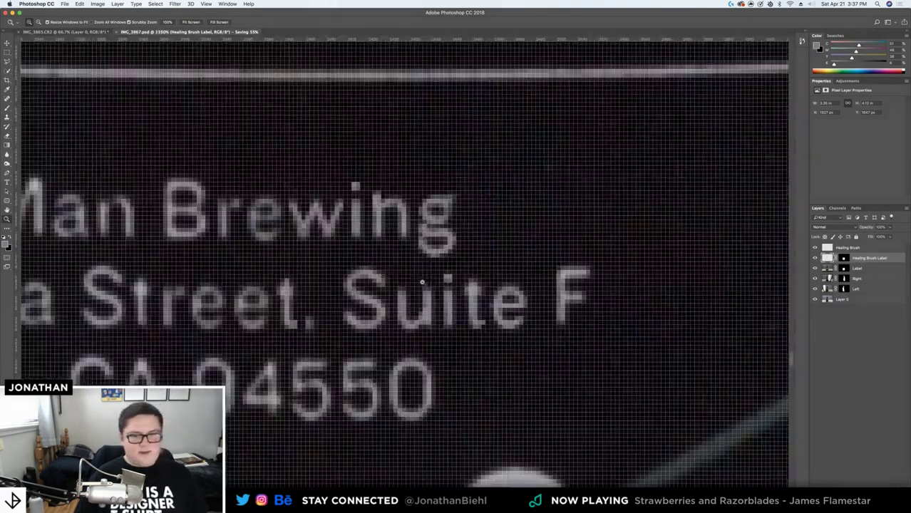
scroll(422, 283, "up", 3)
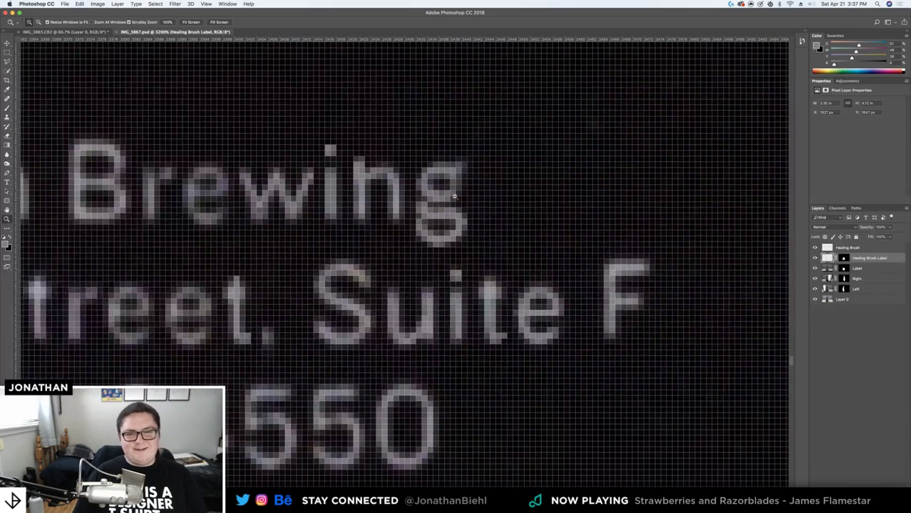
key("b")
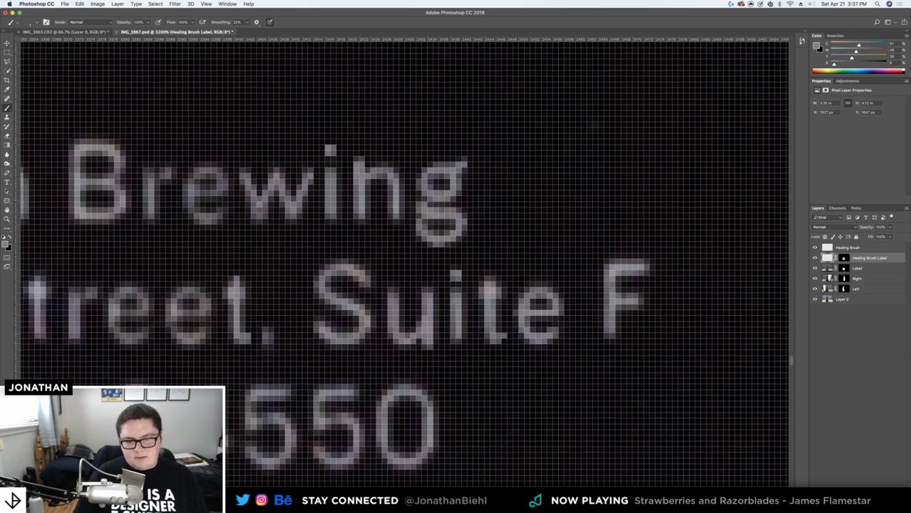
Repaint the faint "r" and "e" in "Brewing" and the weak letters and punctuation of "Street" below it
key("z")
mouse_move(212, 308)
left_mouse_down()
mouse_move(119, 305)
mouse_move(272, 264)
mouse_move(294, 271)
left_mouse_up()
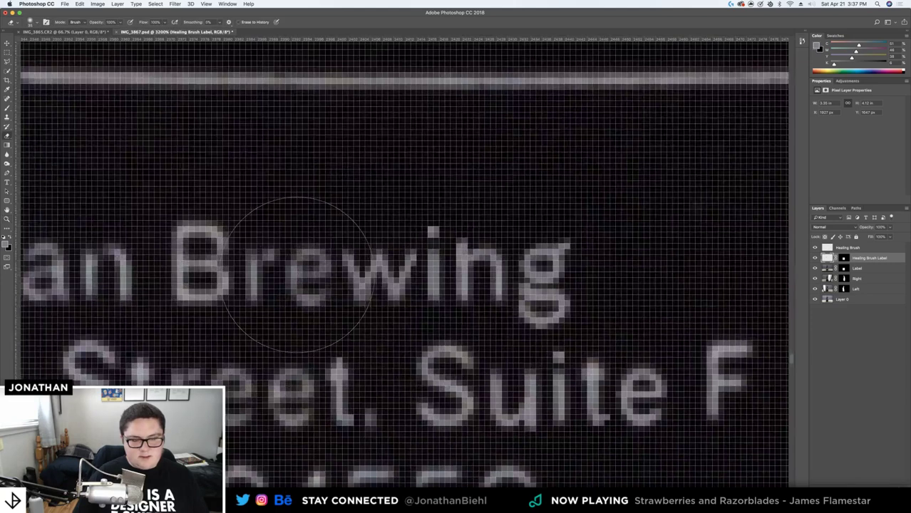
key("b")
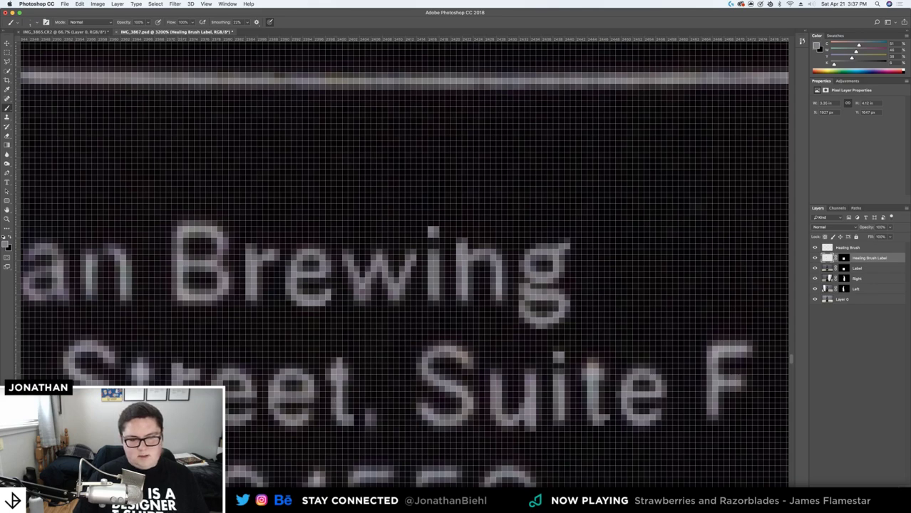
left_click_drag(371, 418, 372, 423)
Brush in the missing dot over the "i" of the street name in the address text's second line
left_click_drag(401, 305, 623, 199)
mouse_move(442, 291)
left_mouse_down()
mouse_move(553, 240)
mouse_move(543, 260)
left_mouse_up()
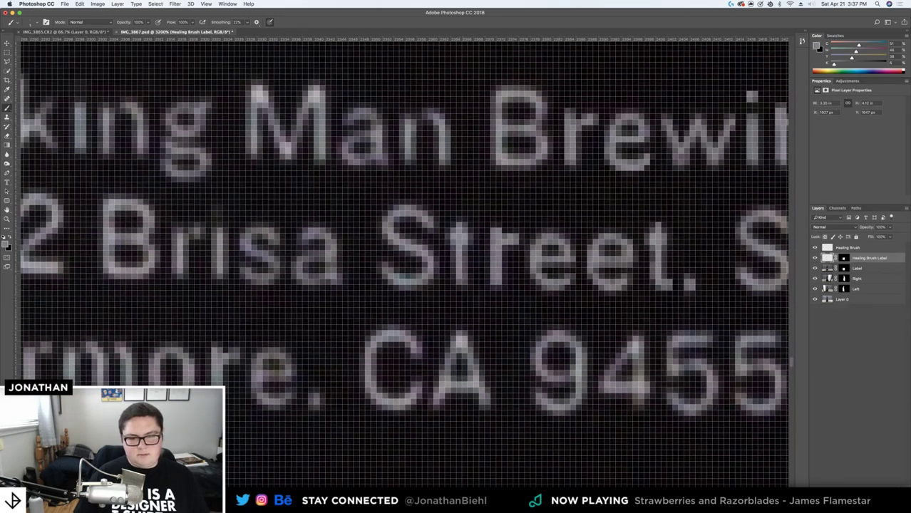
left_click_drag(273, 277, 344, 279)
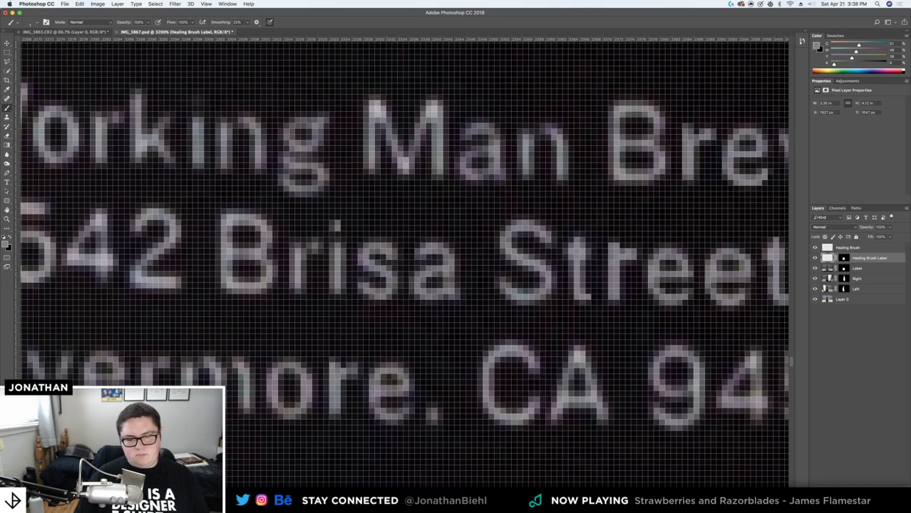
Brush in the missing dots over the "i" in "Working" and in the city name, and save the document
key("z")
left_click_drag(396, 346, 317, 334)
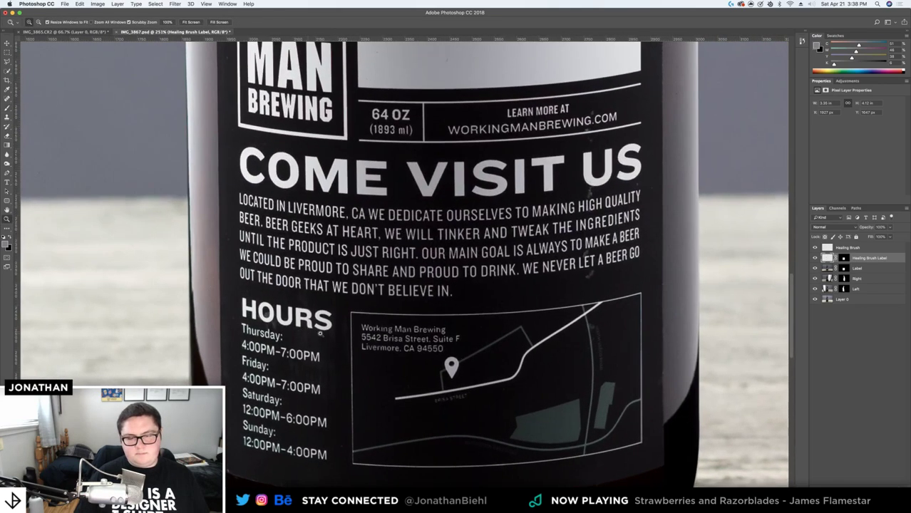
left_click_drag(386, 331, 456, 324)
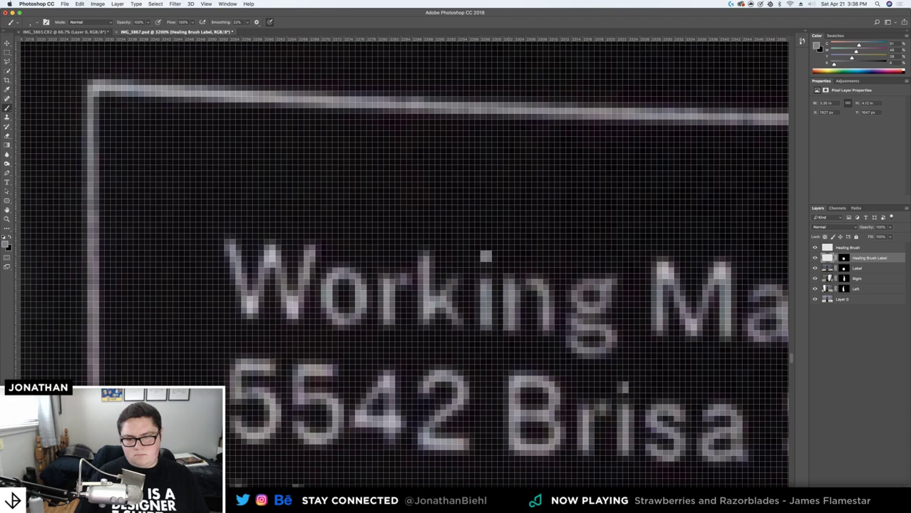
key("z")
left_click_drag(503, 286, 400, 268)
left_click_drag(514, 286, 581, 282)
key("b")
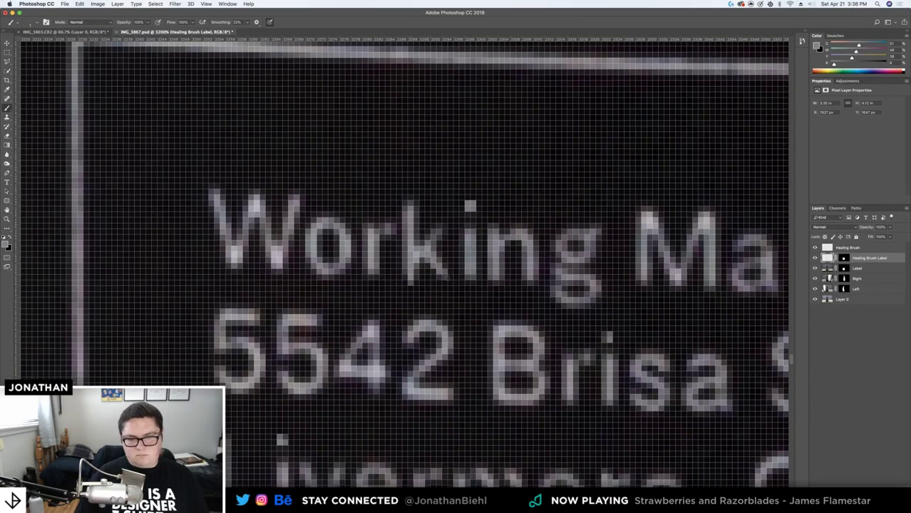
key("z")
left_click_drag(421, 261, 395, 200)
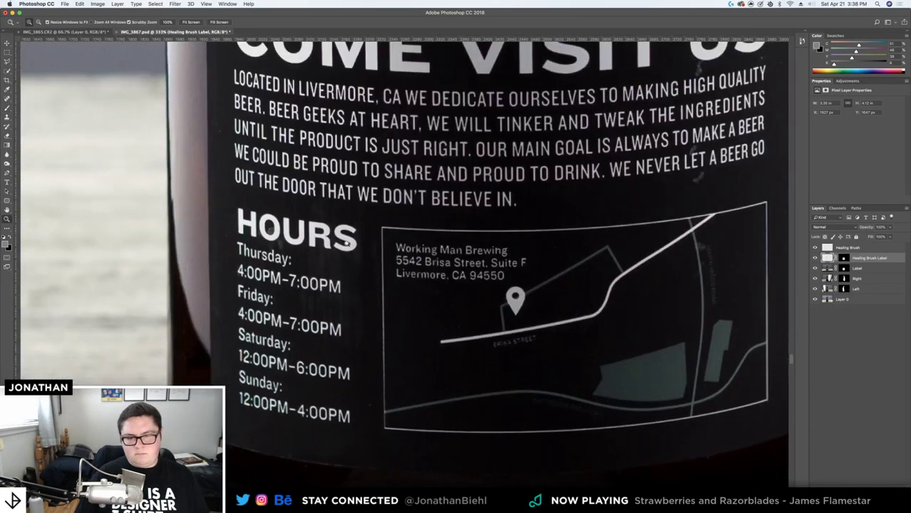
key("super+s")
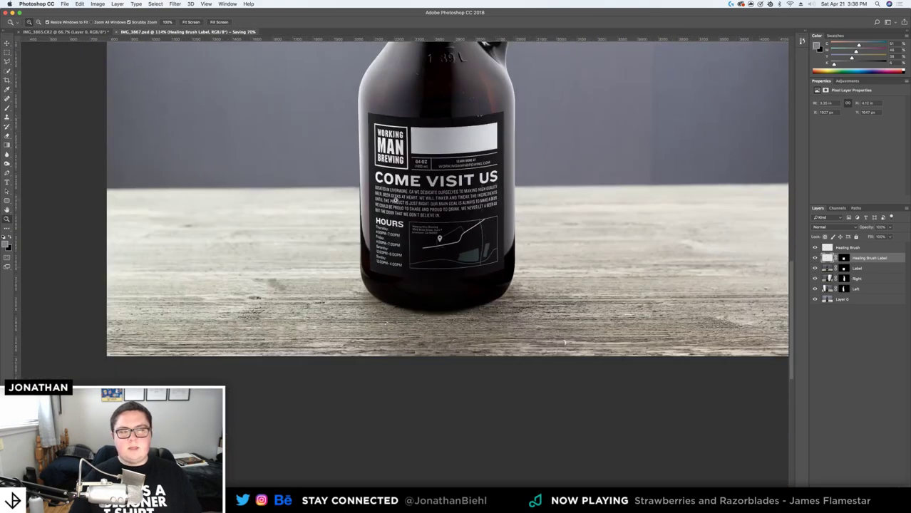
Repaint the broken top of the "m" in the city name on the address text's third line
scroll(393, 200, "up", 3)
left_click_drag(433, 306, 533, 435)
left_click_drag(393, 89, 494, 285)
left_click_drag(454, 247, 437, 220)
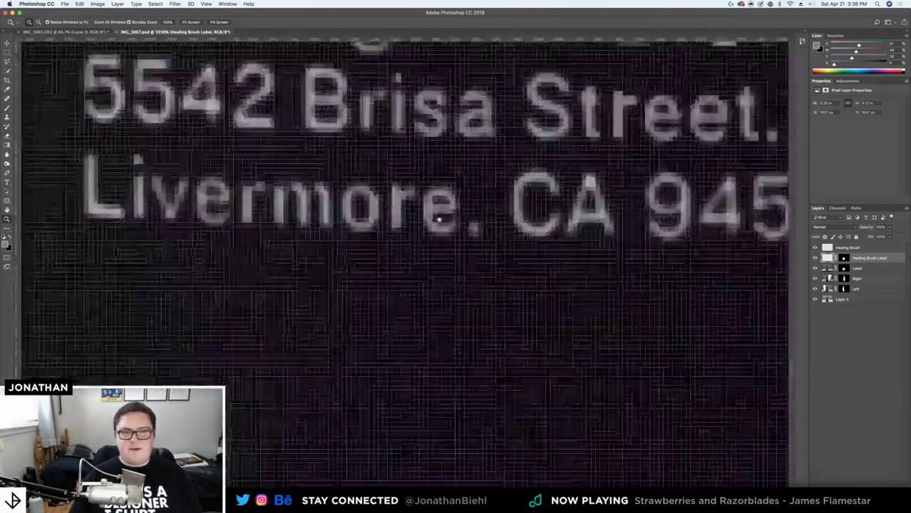
key("b")
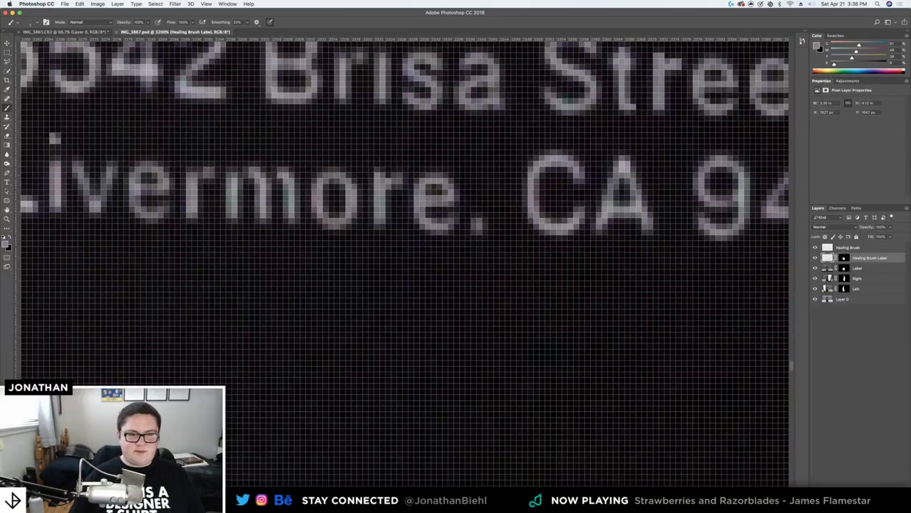
left_click_drag(273, 179, 253, 179)
key("b")
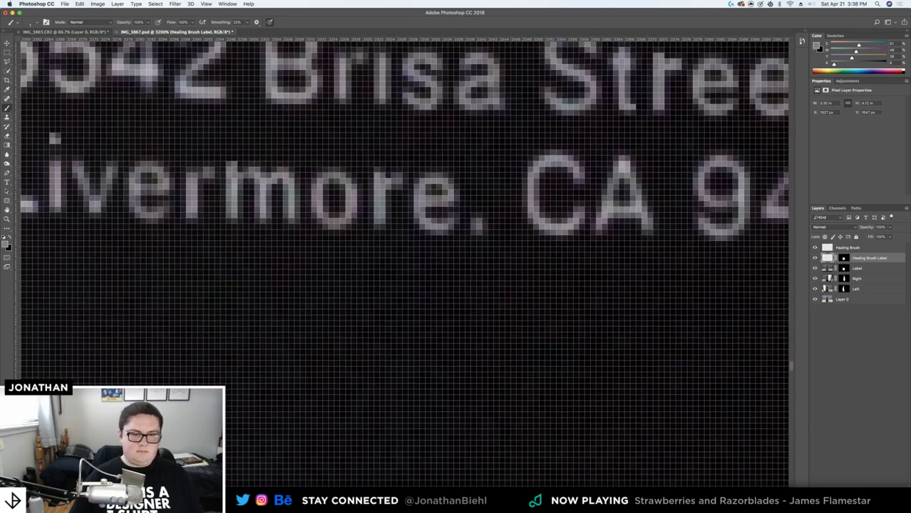
Clone Stamp the dark label background with a smaller brush over the street labels beneath the curved grey road and the white road
key("z")
mouse_move(242, 177)
left_mouse_down()
mouse_move(173, 167)
mouse_move(270, 327)
left_mouse_up()
left_click_drag(336, 386, 335, 266)
mouse_move(441, 343)
left_mouse_down()
mouse_move(506, 328)
mouse_move(499, 322)
left_mouse_up()
key("s")
left_click(345, 303, "alt")
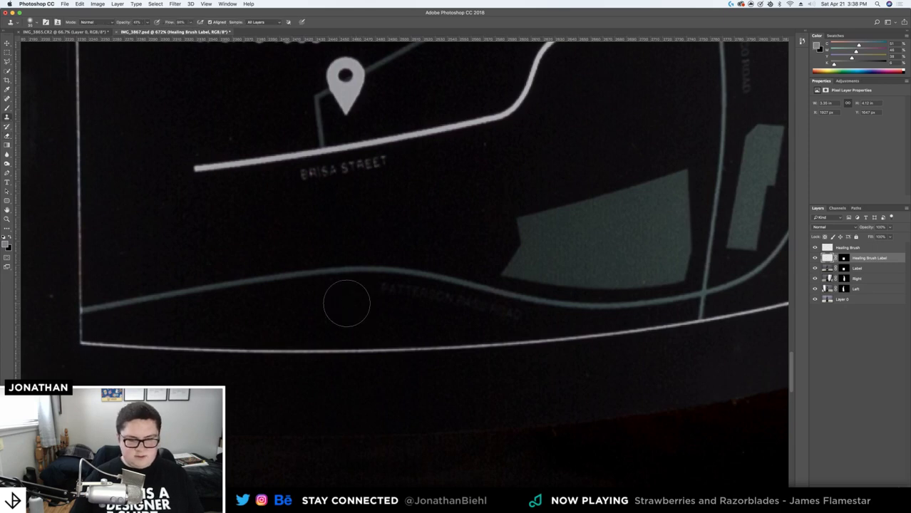
key("[")
key("[")
key("[")
key("[")
key("[")
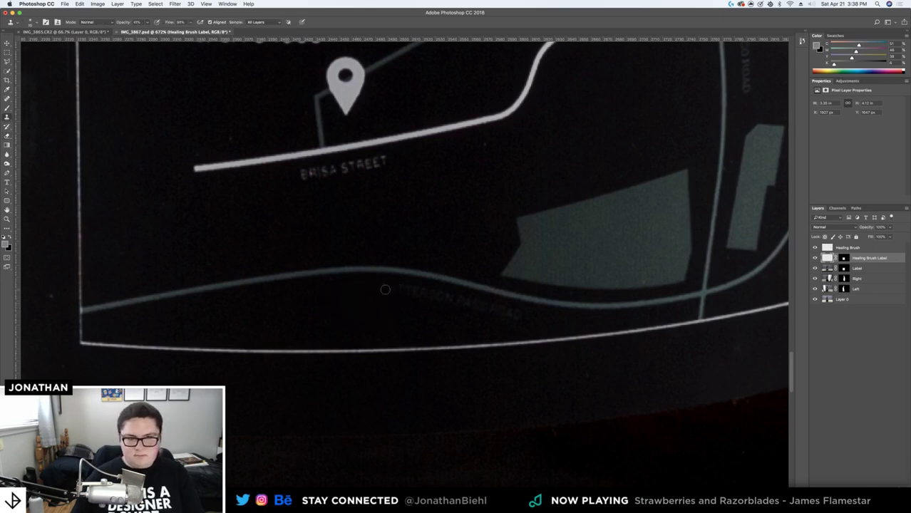
left_click_drag(386, 289, 515, 315)
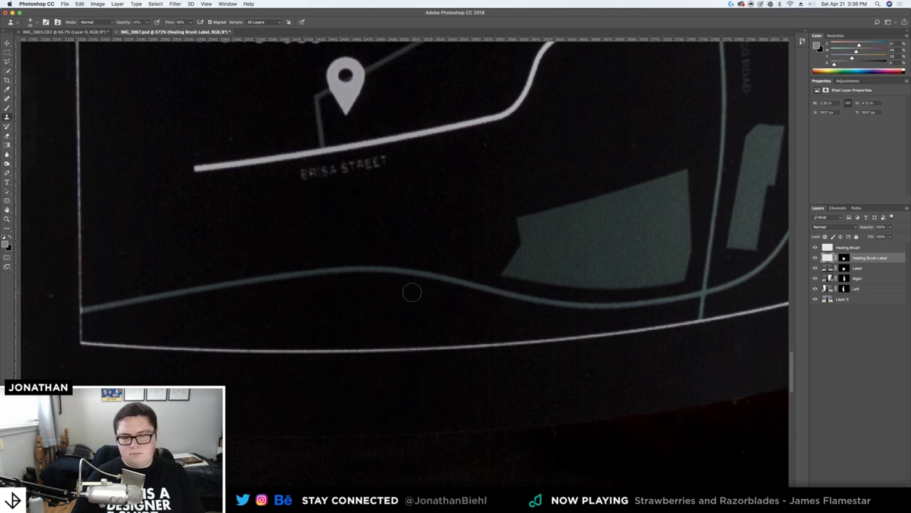
mouse_move(302, 181)
left_mouse_down()
mouse_move(334, 176)
mouse_move(305, 174)
left_mouse_up()
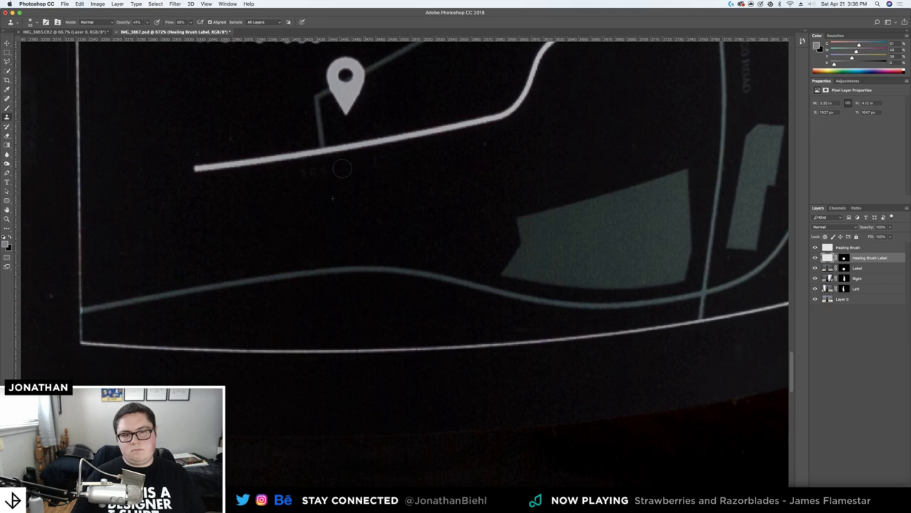
Clone Stamp the dark background over the road name and specks beside the vertical grey road in the map
left_click_drag(578, 173, 247, 331)
left_click(447, 115, "alt")
left_click_drag(404, 125, 415, 186)
left_click_drag(419, 223, 425, 247)
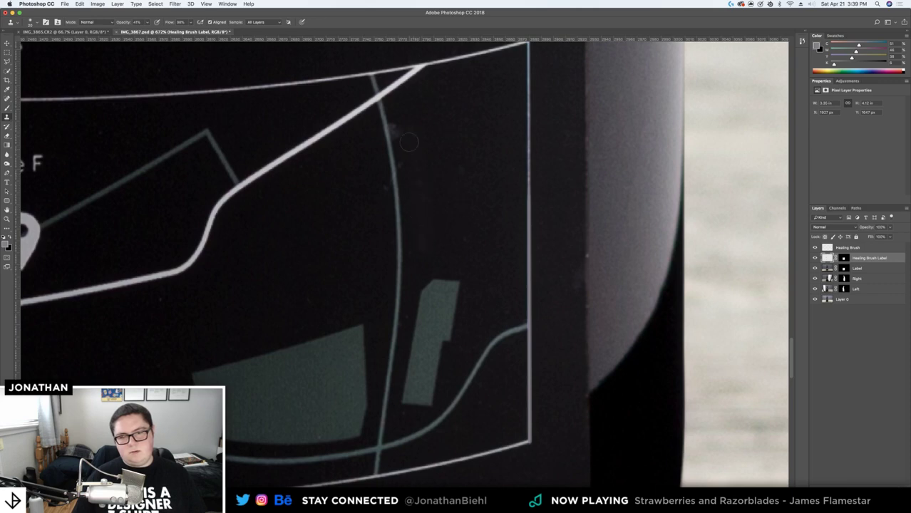
mouse_move(402, 126)
left_mouse_down()
mouse_move(400, 136)
mouse_move(392, 120)
left_mouse_up()
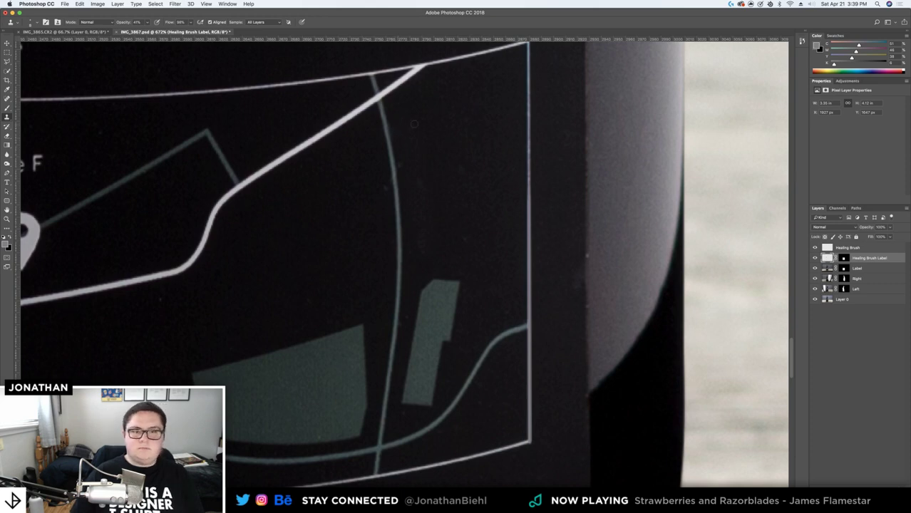
Save the document
scroll(435, 137, "down", 1)
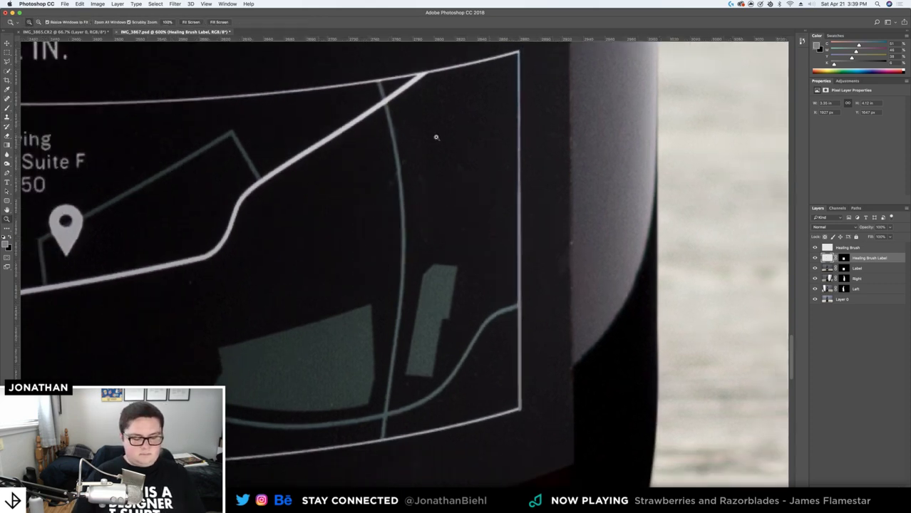
key("super+s")
Clone Stamp the dark background over the smudges below and above the word "LET" in the paragraph's fourth line, adjusting the brush size
left_click_drag(450, 136, 383, 345)
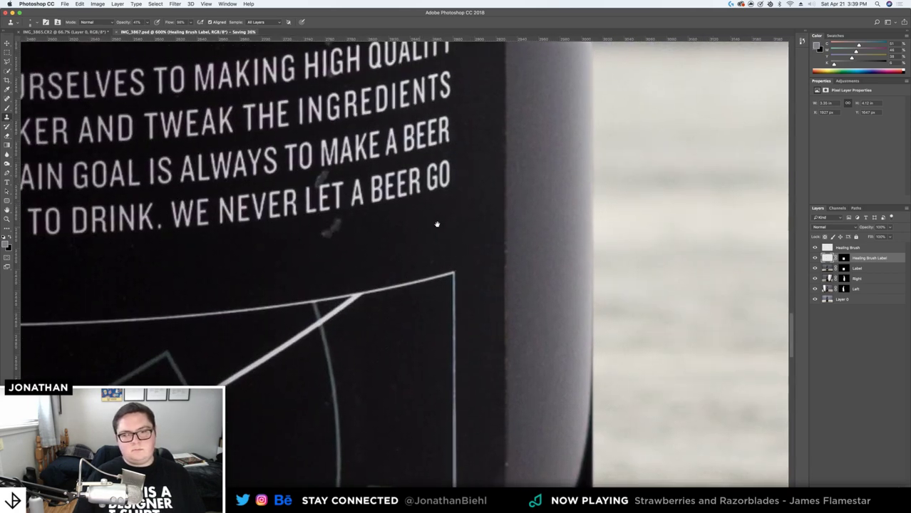
left_click_drag(427, 226, 476, 223)
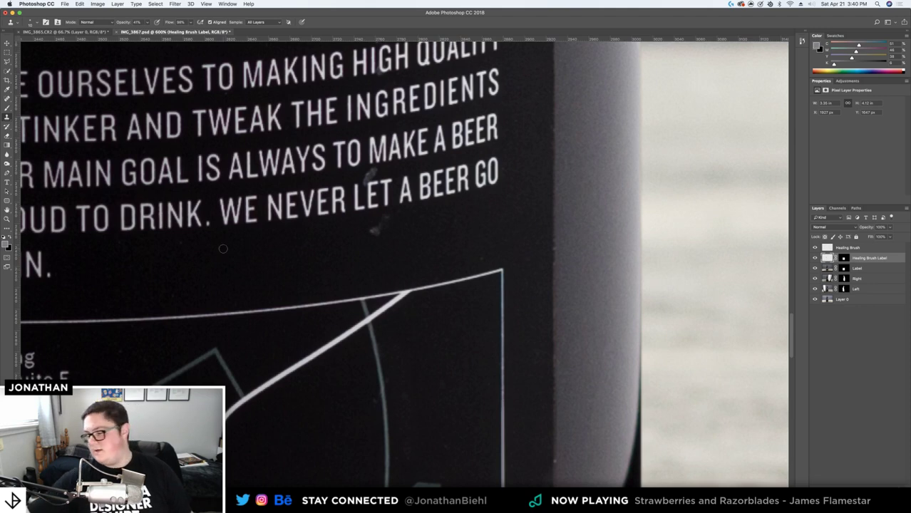
left_click(85, 315)
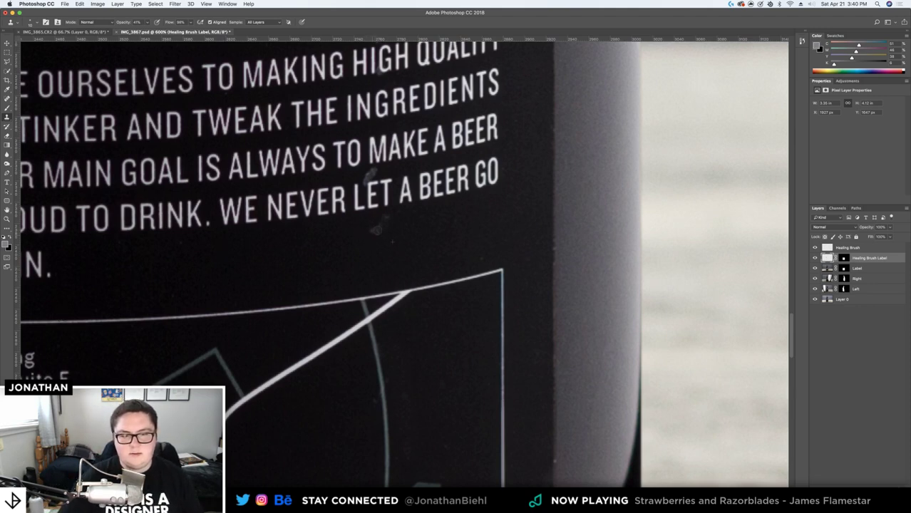
key("bracketright")
key("bracketright")
key("bracketright")
left_click_drag(376, 232, 384, 227)
key("bracketleft")
key("bracketleft")
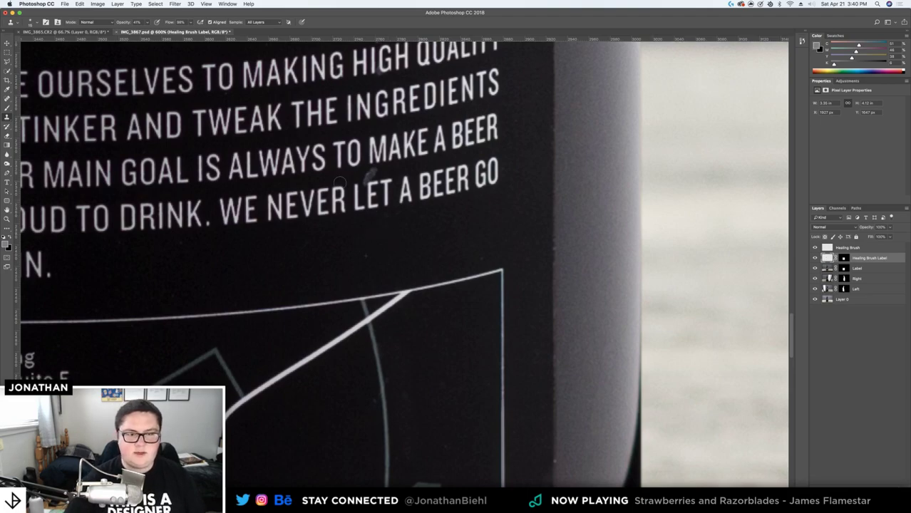
scroll(388, 164, "up", 10)
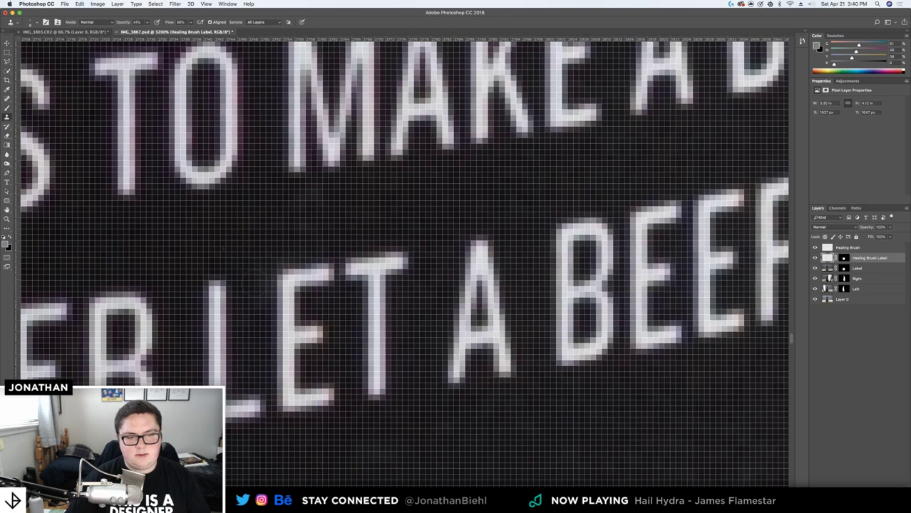
Clone Stamp the dark background over the smudge beneath the "U" of "US" in the heading
key("z")
mouse_move(301, 232)
left_mouse_down()
mouse_move(210, 230)
mouse_move(224, 226)
left_mouse_up()
mouse_move(322, 117)
left_mouse_down()
mouse_move(297, 230)
mouse_move(321, 236)
left_mouse_up()
key("s")
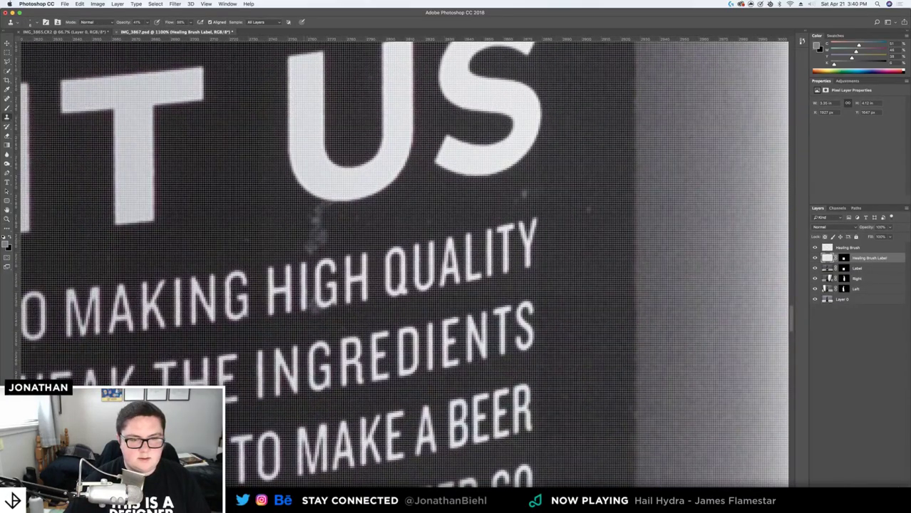
left_click(314, 221)
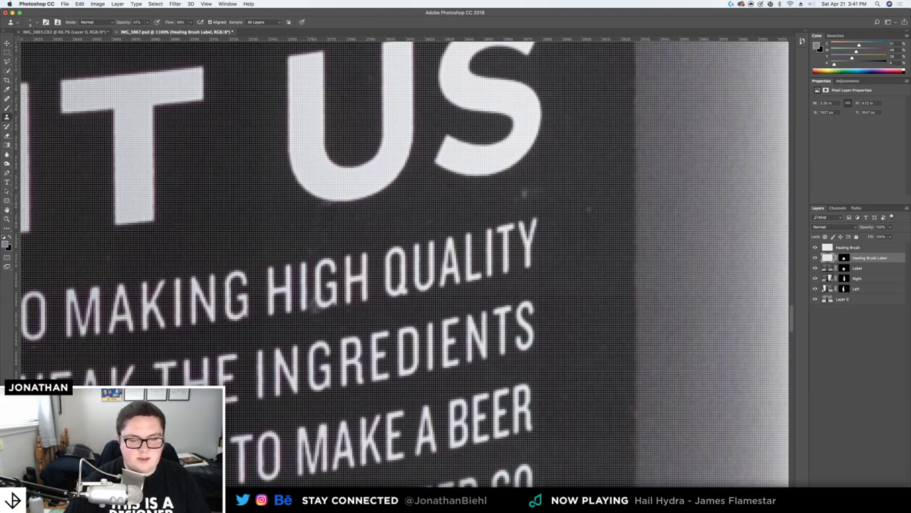
Clone Stamp over the grey smudge between the "I" and "G" of "HIGH", and save the document
key("z")
left_click(322, 303)
left_click_drag(322, 302, 325, 258)
key("s")
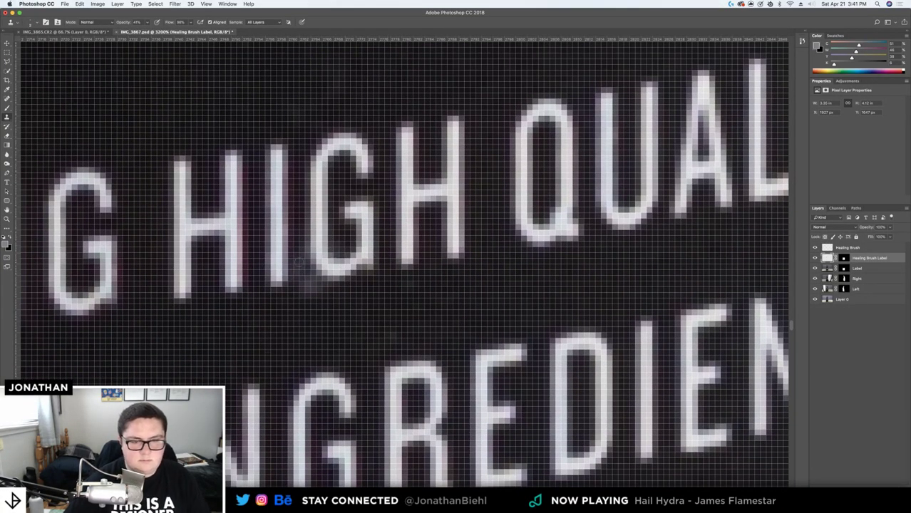
left_click_drag(311, 273, 330, 273)
left_click(311, 287)
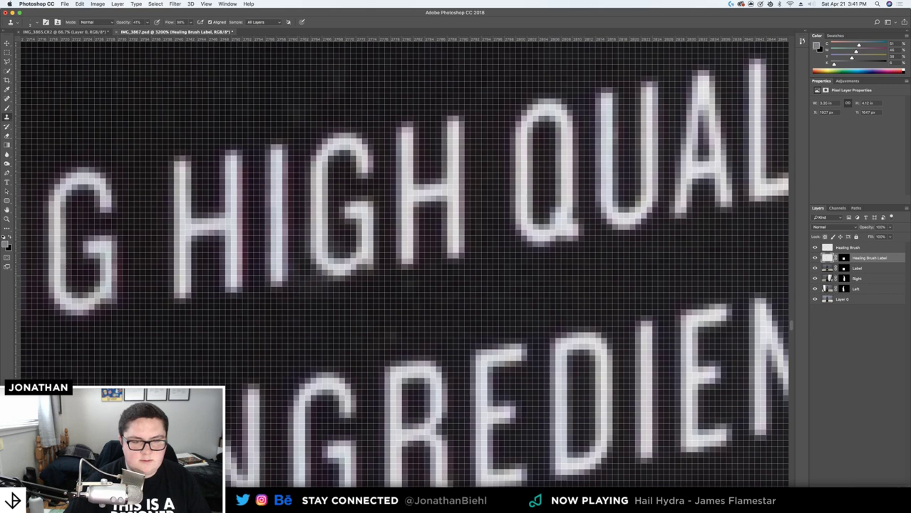
left_click(299, 258)
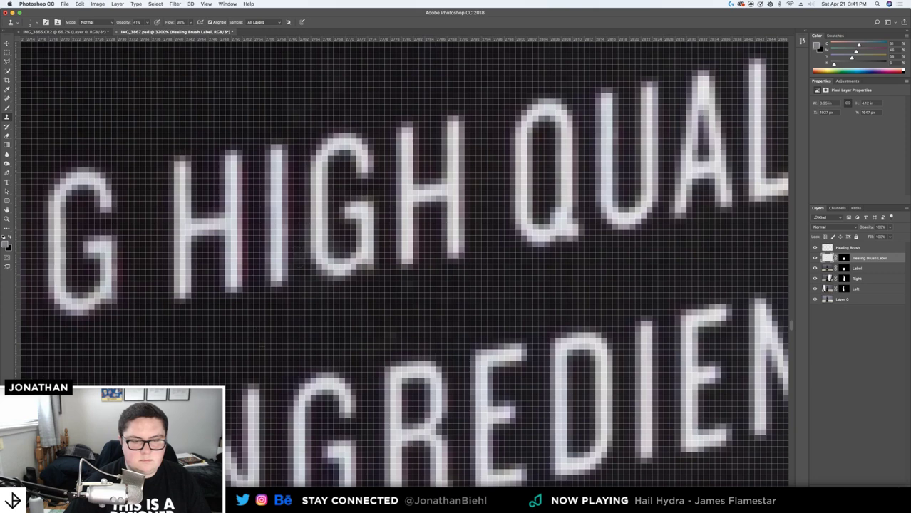
key("z")
key("super+s")
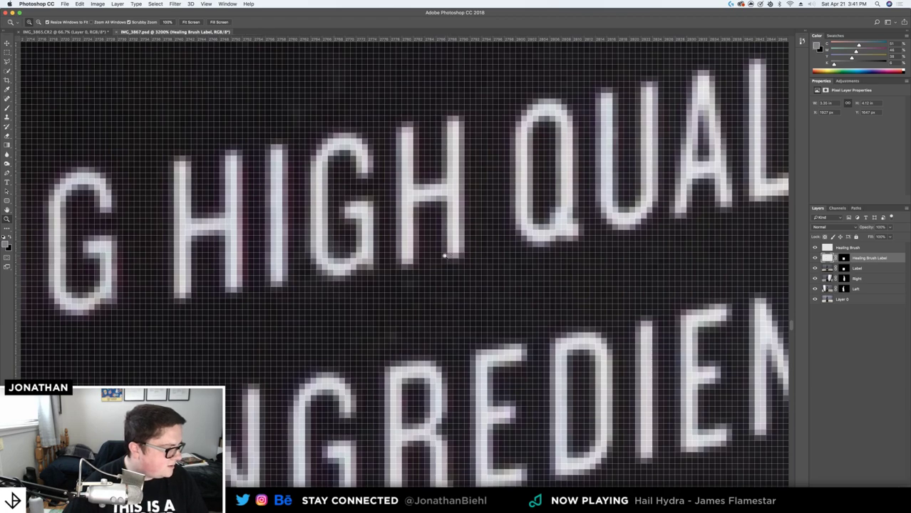
Examine the whole bottle label and the end of the paragraph text for remaining smudges
left_click_drag(434, 254, 366, 262)
left_click_drag(341, 302, 421, 218)
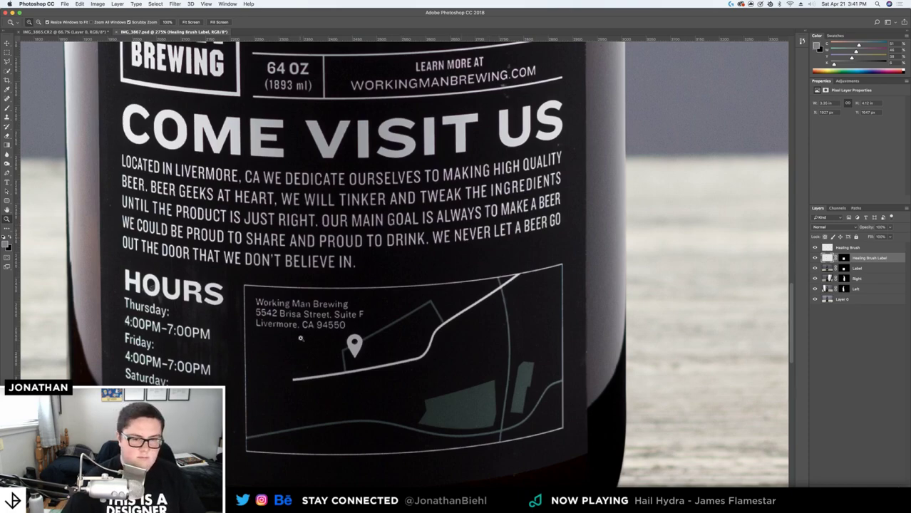
mouse_move(254, 329)
left_mouse_down()
mouse_move(294, 325)
mouse_move(240, 319)
left_mouse_up()
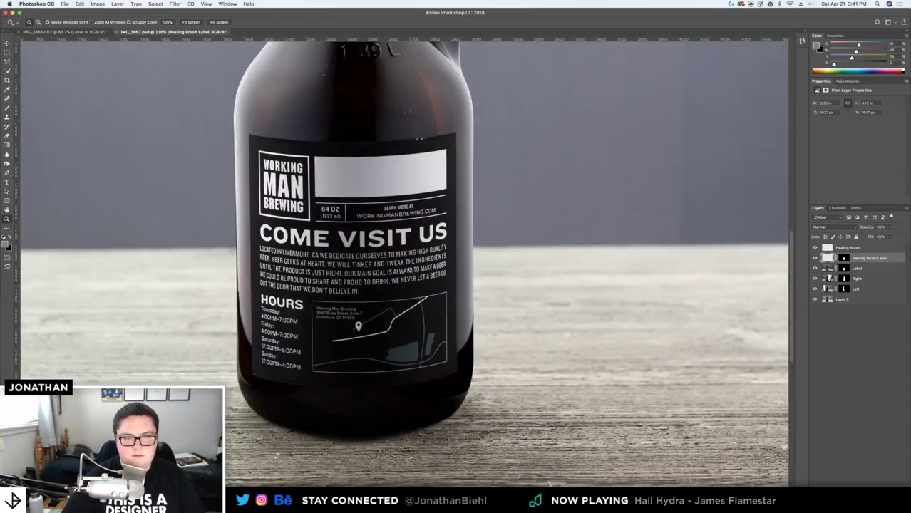
scroll(417, 279, "down", 3)
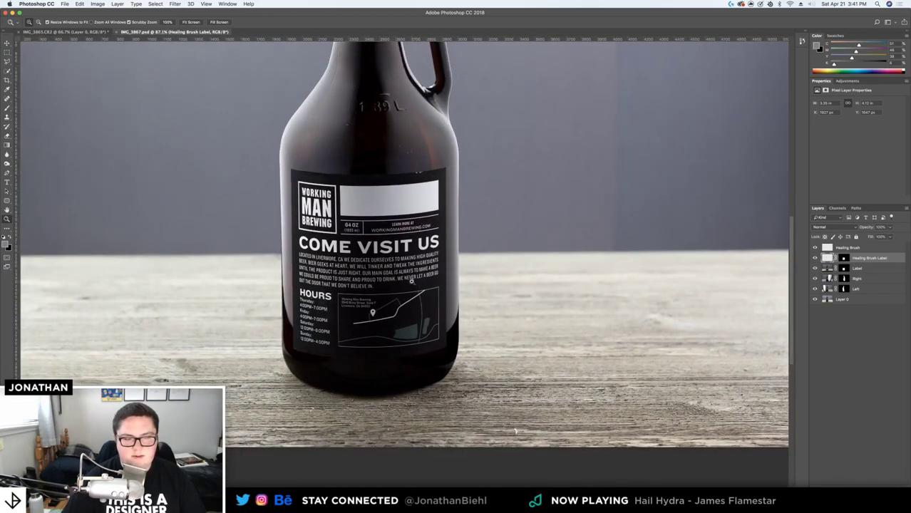
scroll(414, 277, "up", 4)
scroll(440, 282, "up", 5)
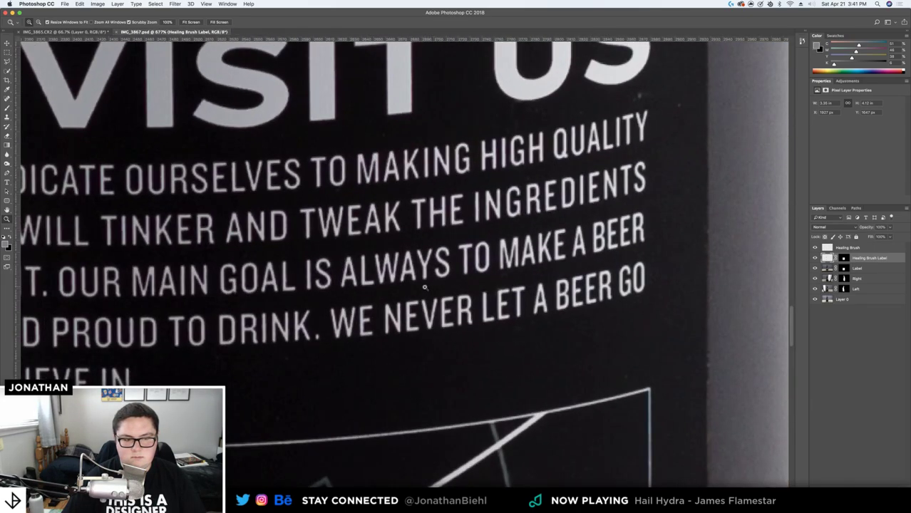
scroll(407, 288, "right", 3)
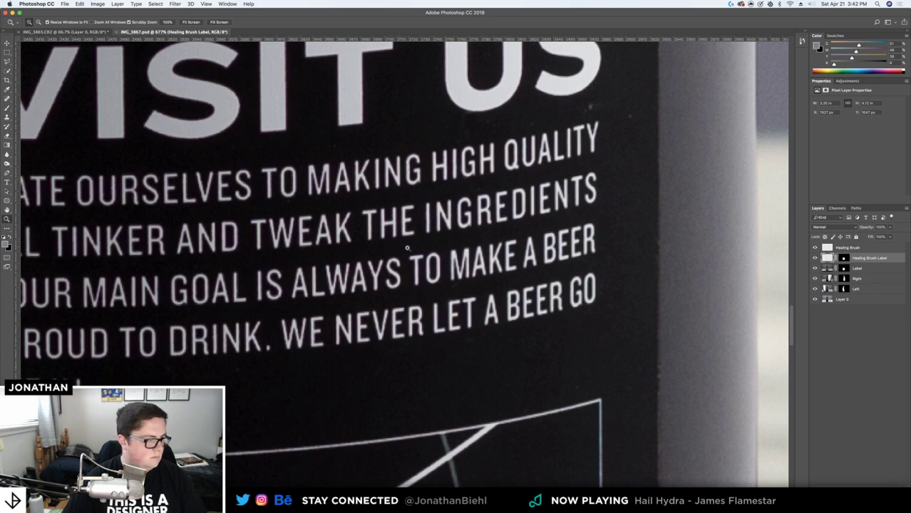
scroll(452, 221, "right", 3)
scroll(452, 221, "up", 2)
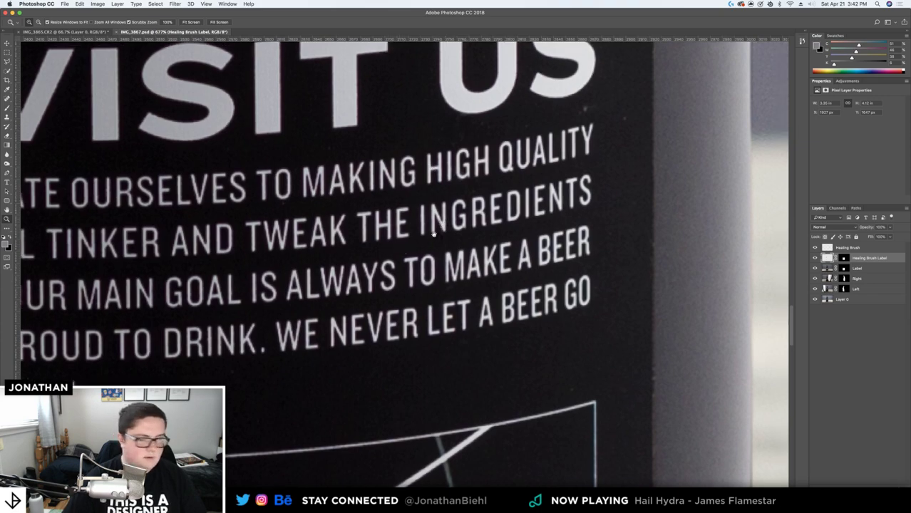
Clone Stamp over the specks between the "S" of "US" and the word "QUALITY", and save the document
left_click_drag(574, 164, 593, 164)
key("s")
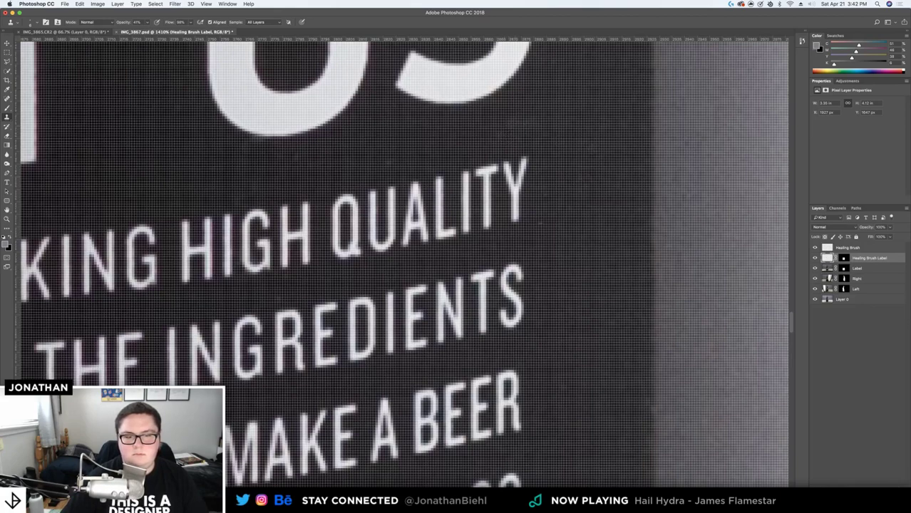
key("z")
left_click_drag(572, 186, 410, 244)
scroll(410, 244, "left", 2)
scroll(410, 244, "down", 1)
scroll(390, 255, "left", 4)
scroll(390, 255, "down", 2)
left_click_drag(390, 254, 441, 275)
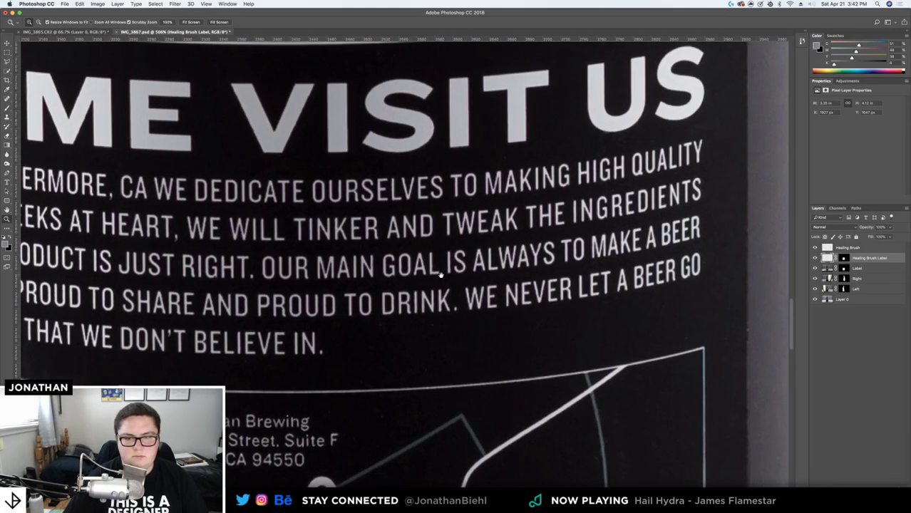
key("super+s")
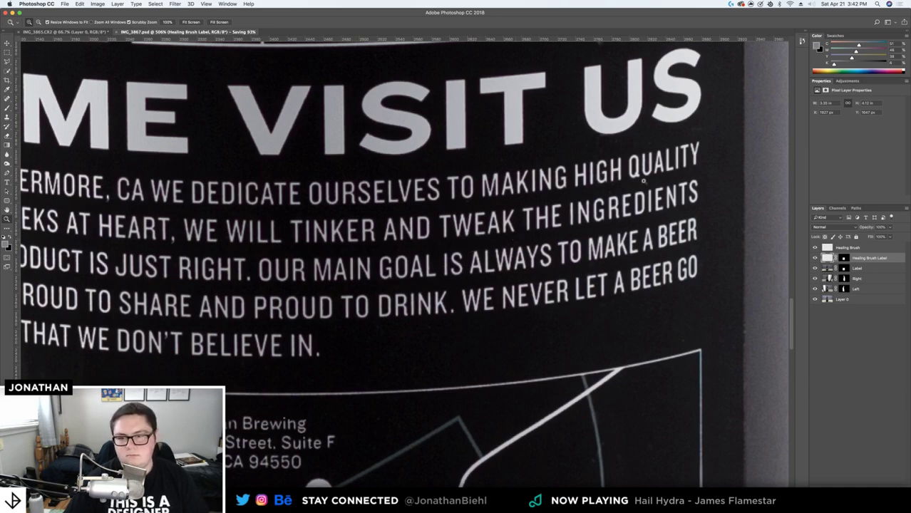
Clone Stamp the dark background over the smudges above and below the white line beneath "WORKINGMANBREWING.COM"
left_click_drag(594, 223, 447, 316)
left_click_drag(462, 201, 433, 295)
left_click_drag(412, 173, 440, 172)
scroll(440, 172, "up", 6)
key("s")
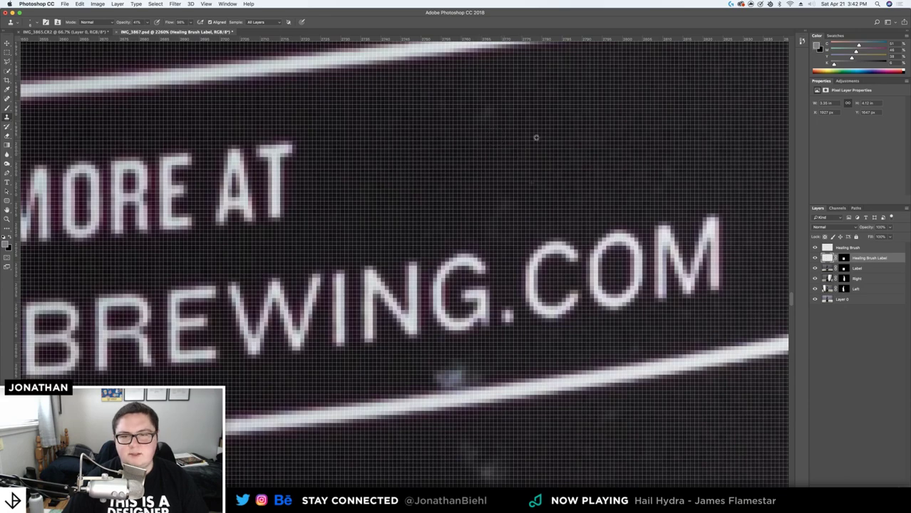
mouse_move(346, 368)
left_mouse_down()
mouse_move(305, 276)
mouse_move(234, 159)
left_mouse_up()
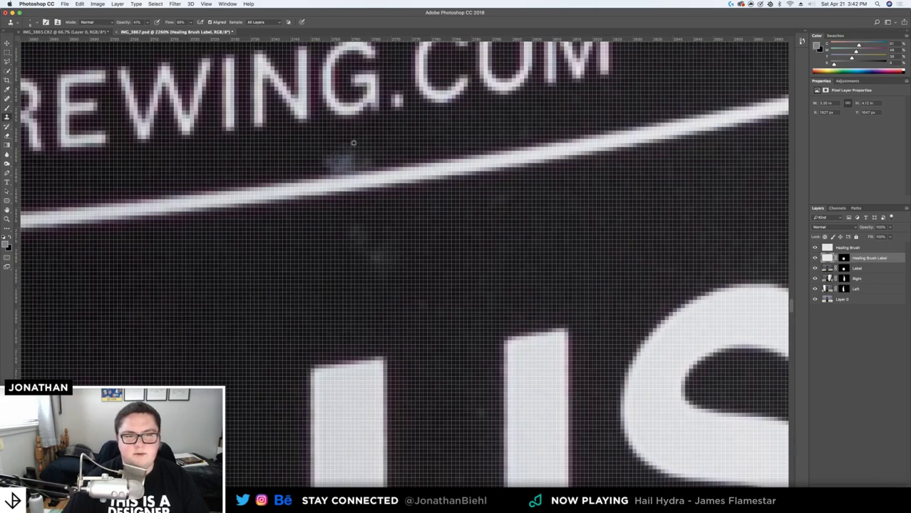
scroll(335, 158, "up", 2)
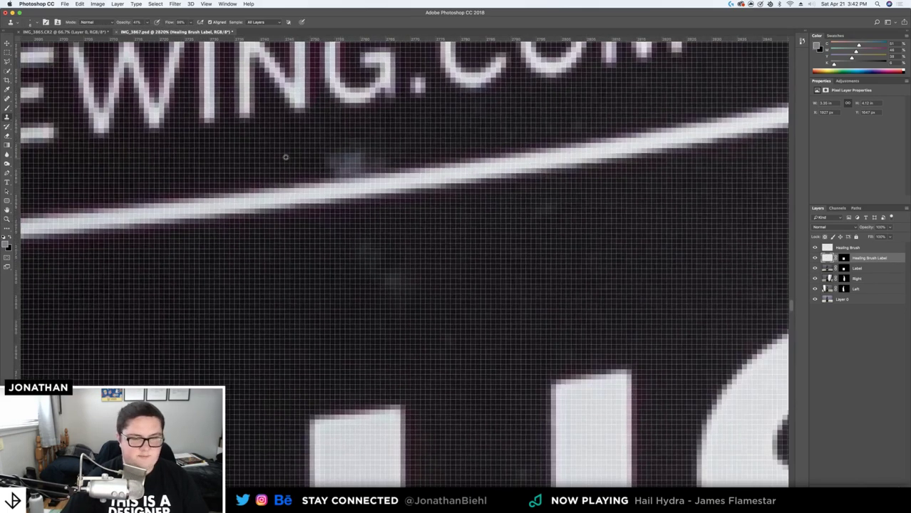
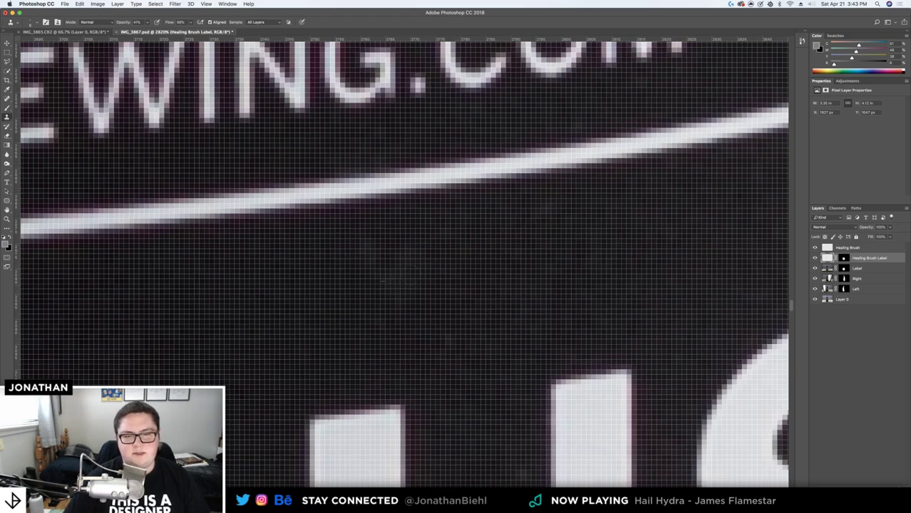
Save the document with the website line cleaned up
key("z")
left_click_drag(415, 228, 370, 232)
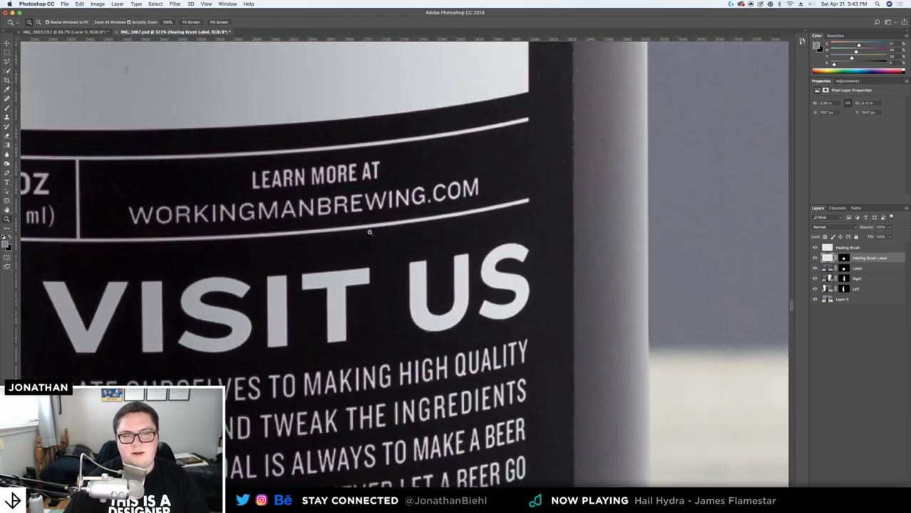
left_click_drag(427, 247, 365, 267)
key("space")
left_click_drag(262, 284, 508, 193)
scroll(294, 203, "down", 8)
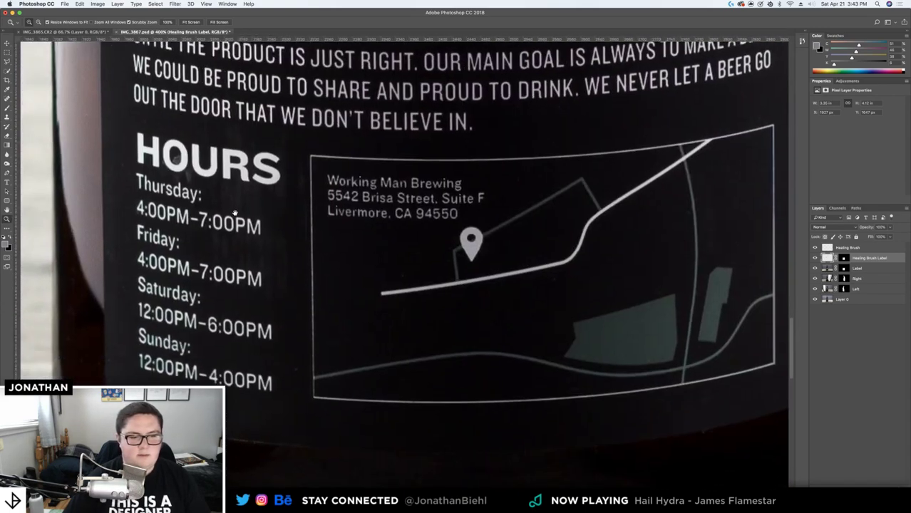
key("ctrl+s")
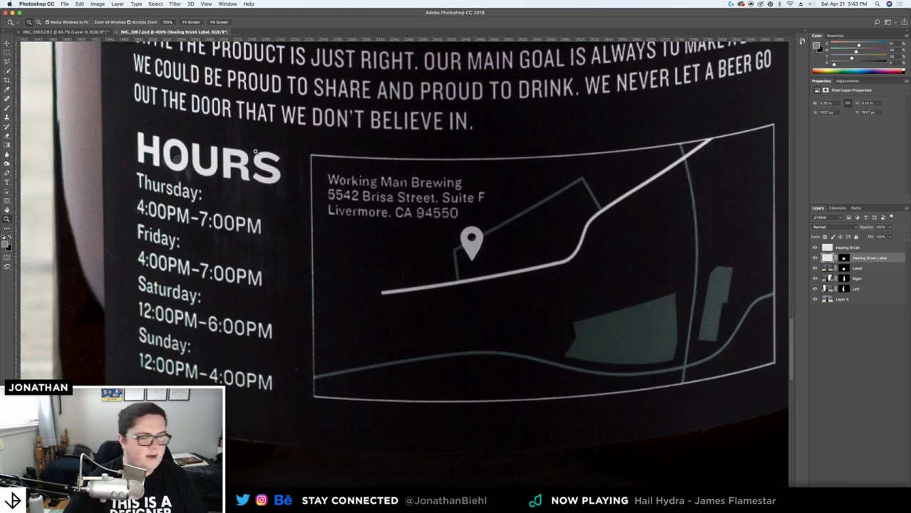
Clone Stamp the dark background over the smudge inside the "O" of "HOURS"
left_click_drag(169, 180, 232, 215)
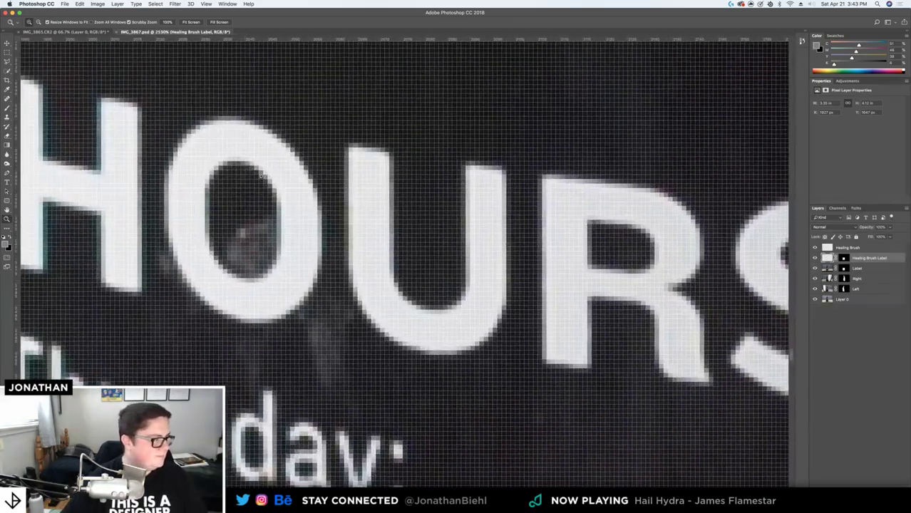
key("s")
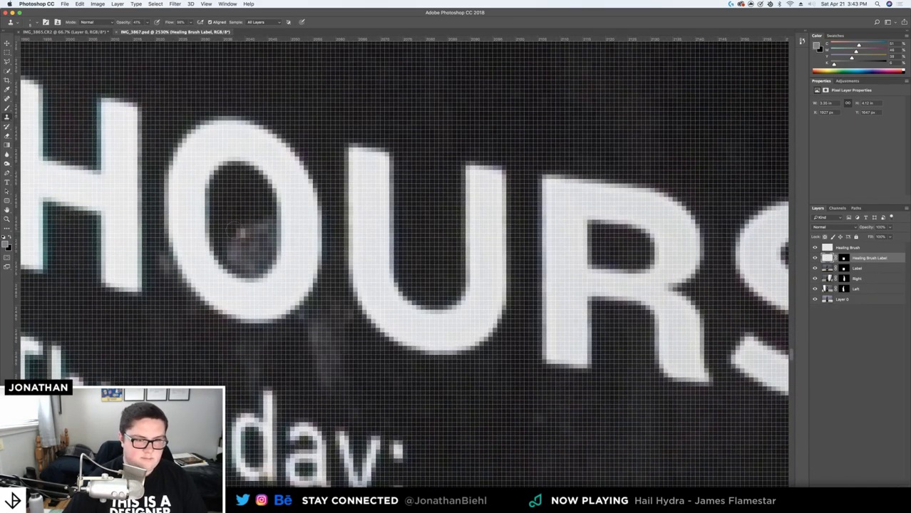
left_click_drag(251, 221, 256, 219)
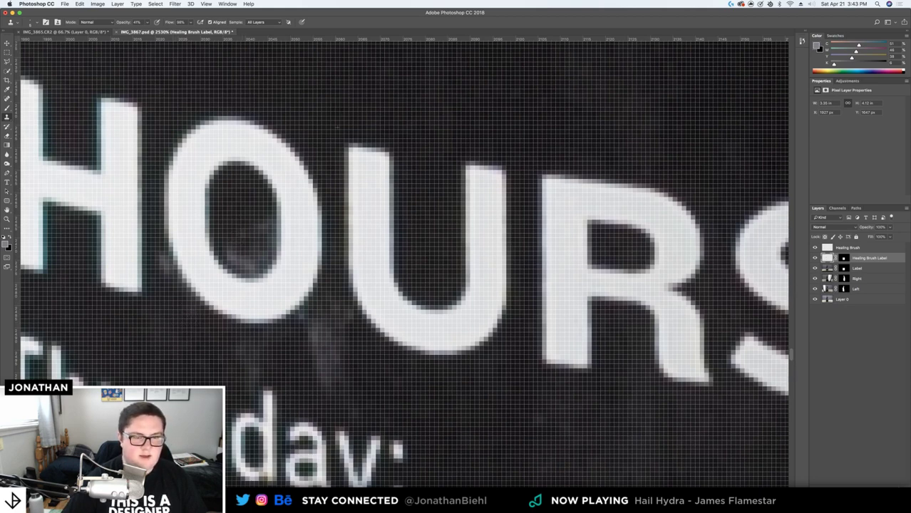
scroll(264, 204, "up", 5)
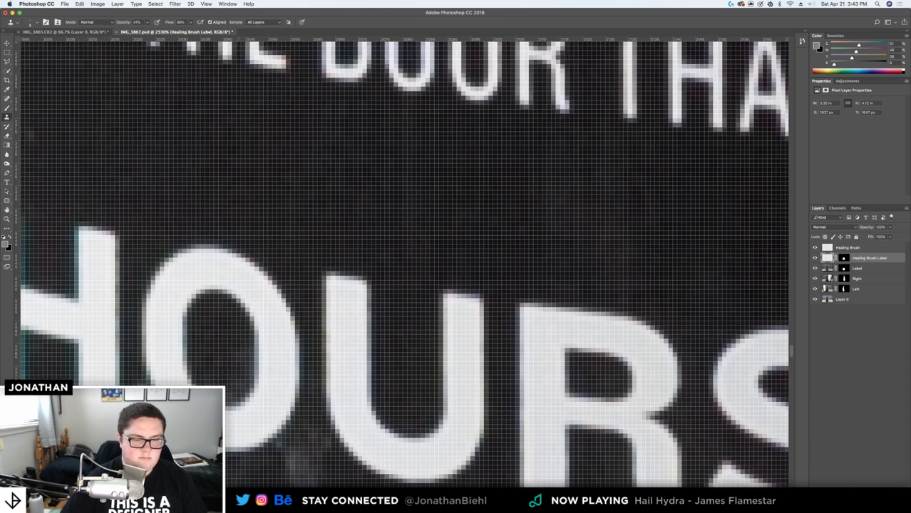
Clone Stamp the dark background over the smudges beneath the "O" and "U" of "HOURS", above "Thursday:"
scroll(203, 265, "down", 2)
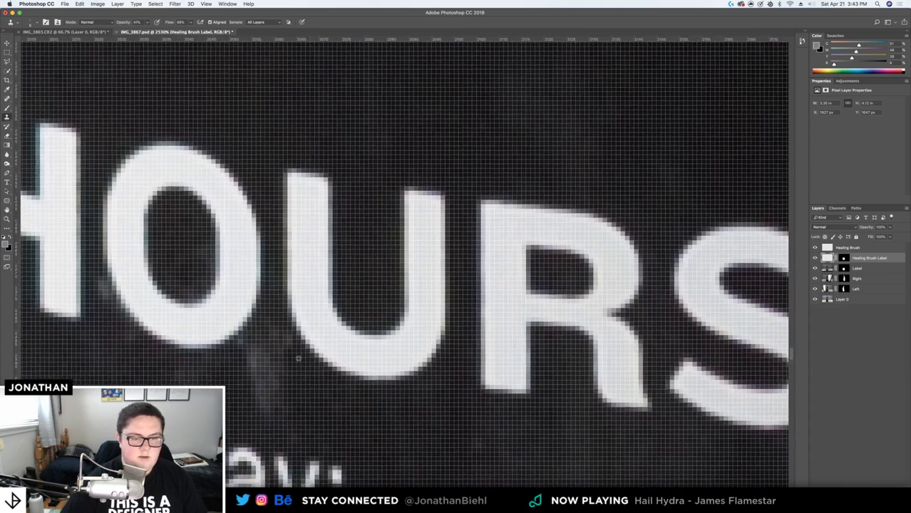
scroll(211, 261, "up", 2)
left_click_drag(211, 261, 220, 261)
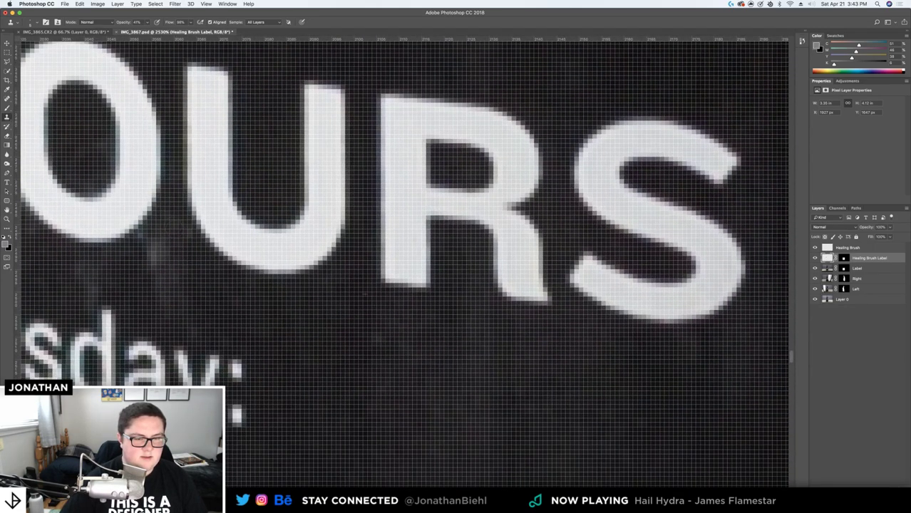
left_click(154, 253)
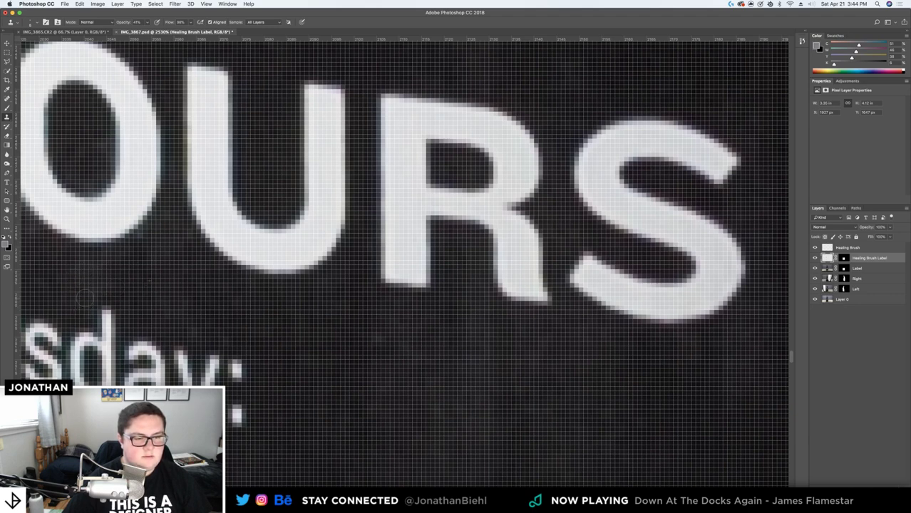
Clone Stamp the dark border over the white scuff and speck on the label's top edge, near its upper right corner
key("z")
left_click_drag(175, 260, 110, 249)
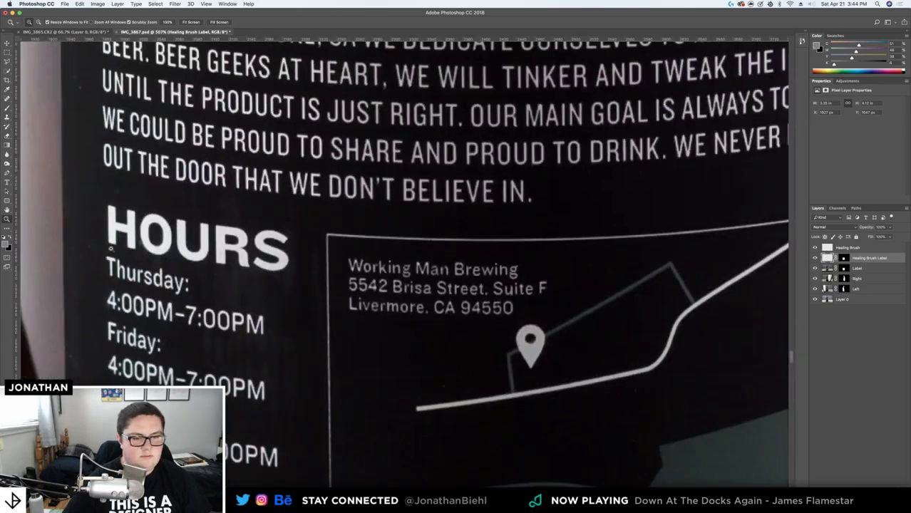
left_click_drag(269, 288, 221, 176)
mouse_move(258, 232)
left_mouse_down()
mouse_move(201, 223)
mouse_move(281, 226)
mouse_move(234, 207)
mouse_move(142, 234)
left_mouse_up()
mouse_move(380, 219)
left_mouse_down()
mouse_move(314, 264)
mouse_move(328, 276)
left_mouse_up()
key("s")
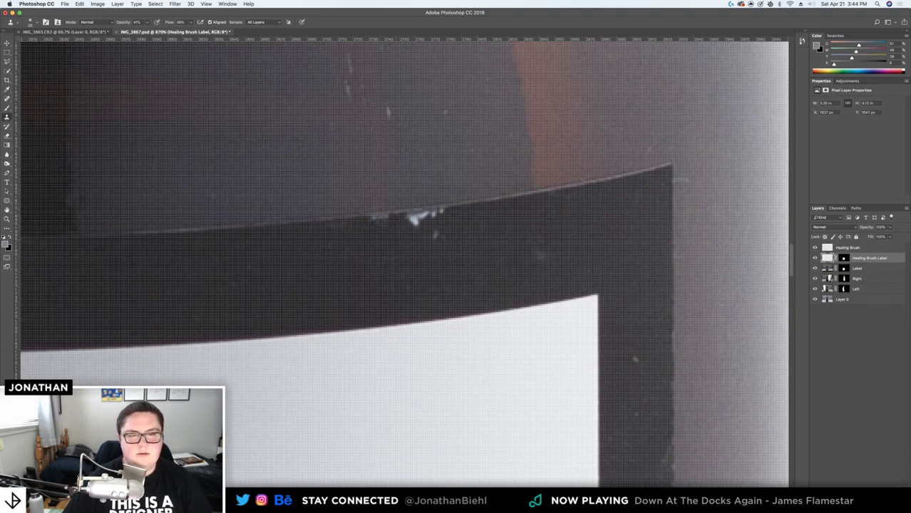
left_click_drag(412, 220, 437, 214)
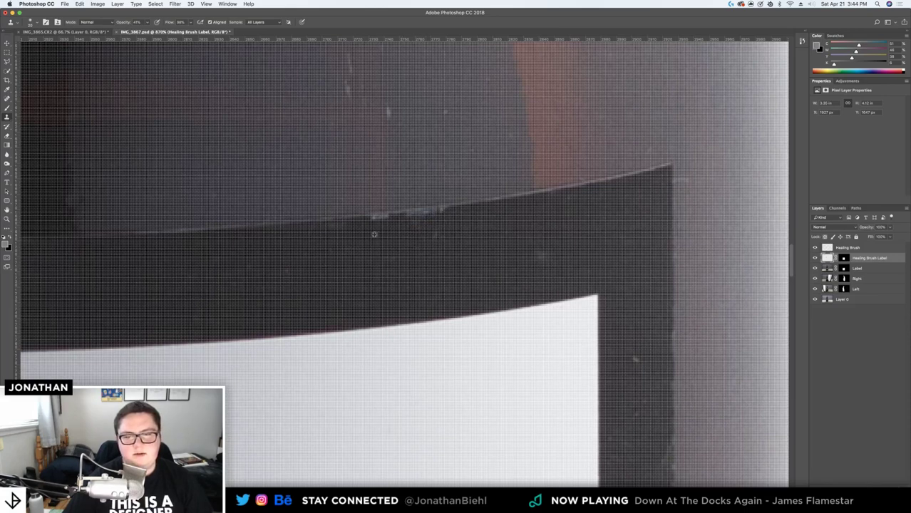
left_click_drag(443, 233, 420, 227)
key("super+z")
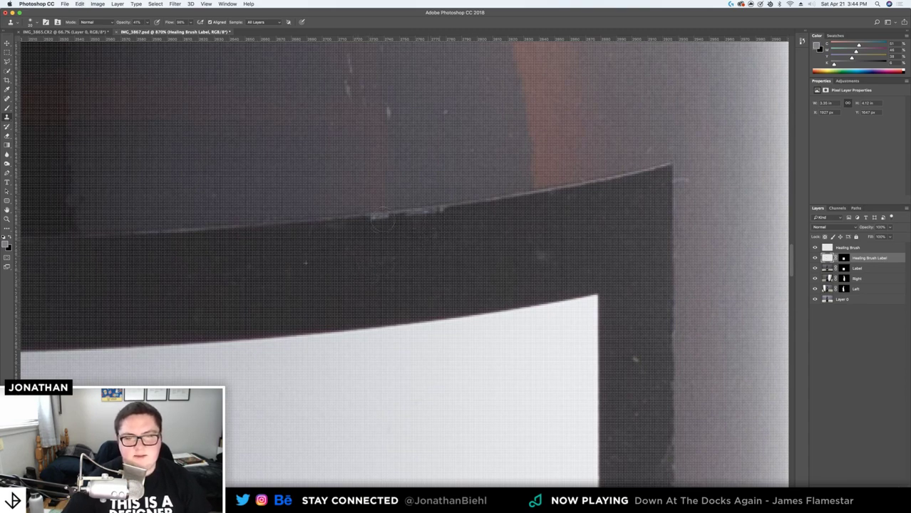
Clone Stamp the dark border over the specks in the label's right edge, beside the blank white panel
left_click_drag(560, 248, 331, 147)
mouse_move(401, 285)
left_mouse_down()
mouse_move(411, 259)
mouse_move(394, 284)
left_mouse_up()
key("super+z")
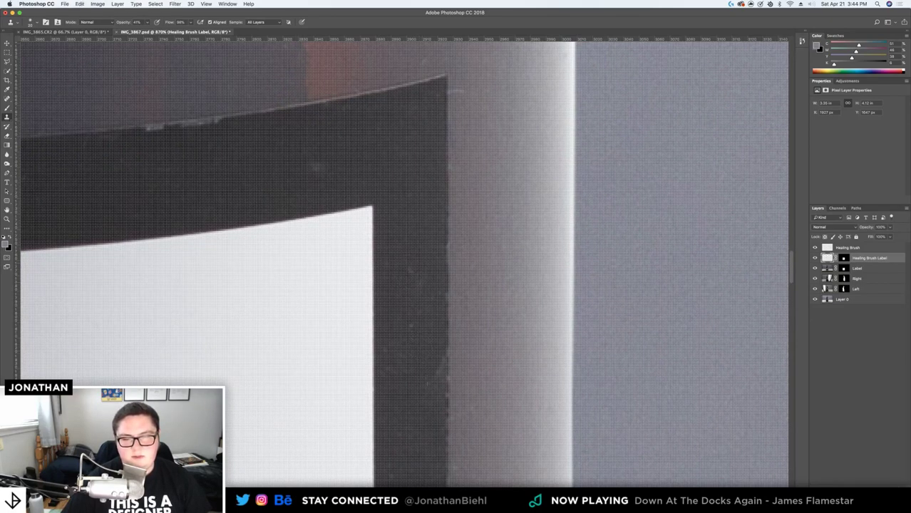
left_click_drag(160, 186, 693, 157)
left_click_drag(295, 183, 72, 265)
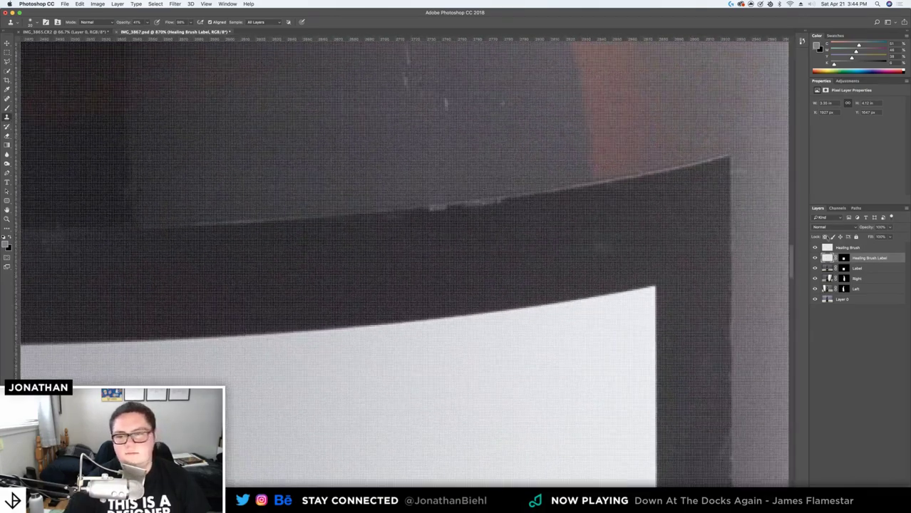
On the Healing Brush layer, Clone Stamp over the remaining pale scuffs along the label's top edge
left_click(848, 249)
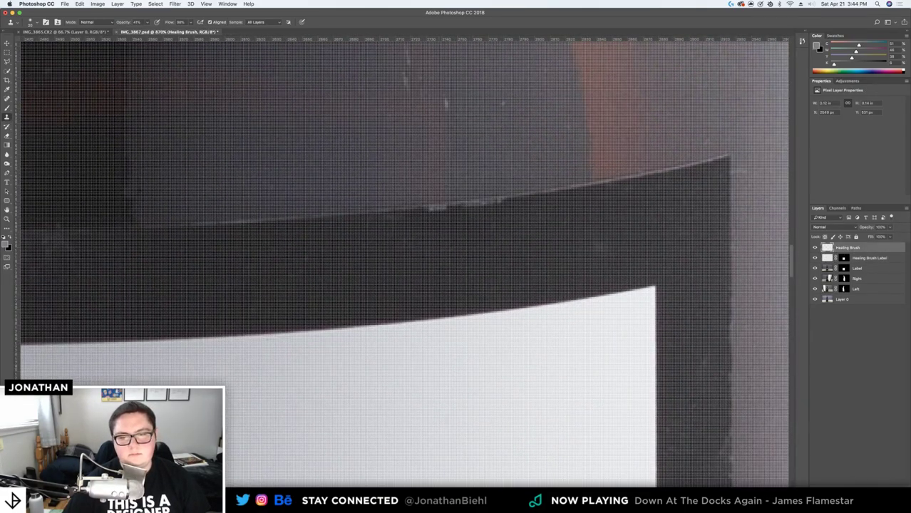
key("z")
left_click_drag(473, 202, 491, 221)
key("s")
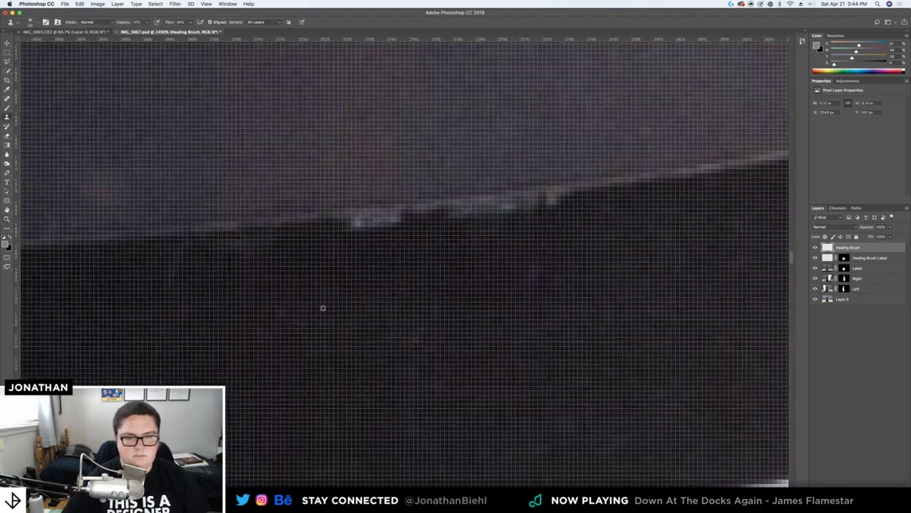
mouse_move(353, 225)
left_mouse_down()
mouse_move(379, 220)
mouse_move(355, 225)
left_mouse_up()
left_click_drag(461, 212, 550, 200)
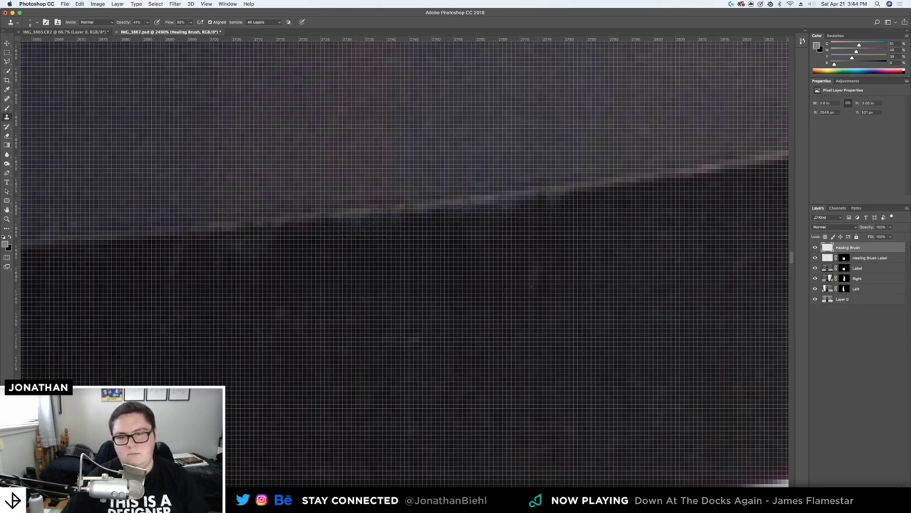
On the Healing Brush Label layer, Clone Stamp the faint smudges out of the black band above the blank white panel
left_click(825, 259)
key("z")
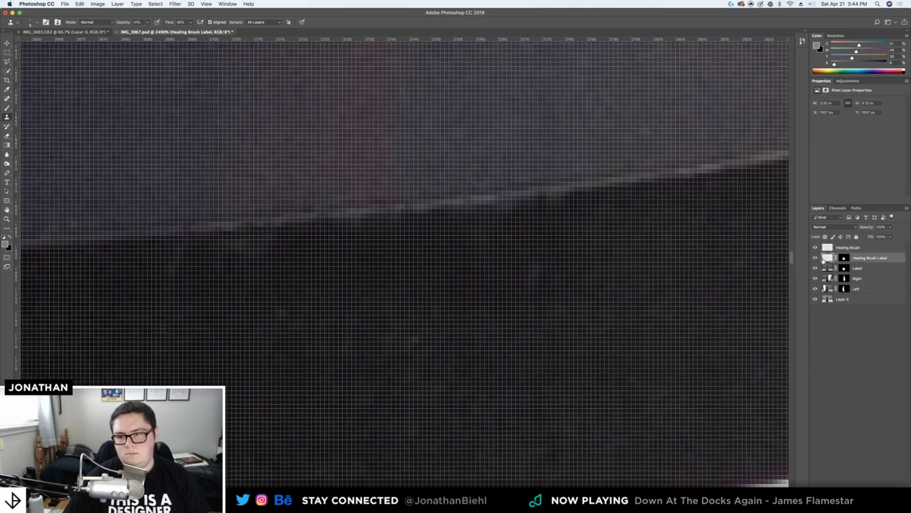
mouse_move(365, 264)
left_mouse_down()
mouse_move(293, 245)
mouse_move(295, 261)
mouse_move(353, 216)
mouse_move(358, 191)
mouse_move(386, 201)
mouse_move(370, 203)
mouse_move(338, 253)
left_mouse_up()
key("s")
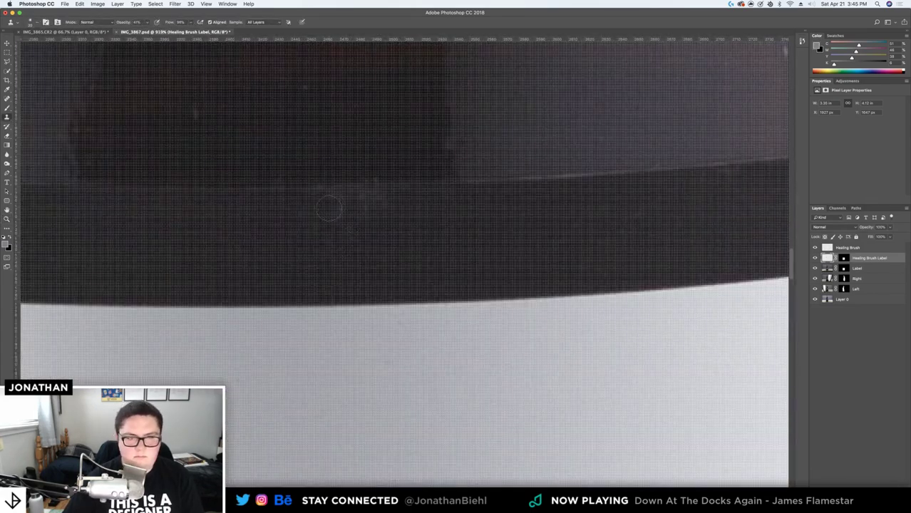
left_click_drag(539, 195, 143, 209)
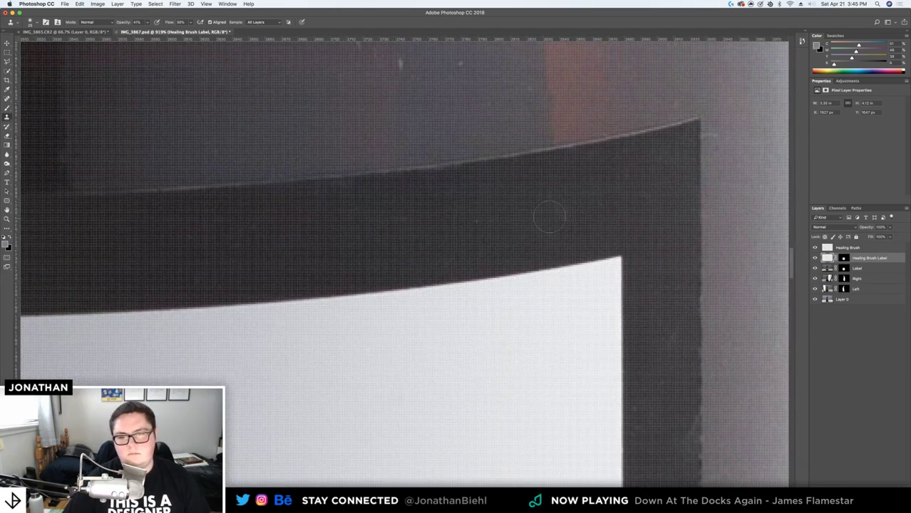
key("z")
mouse_move(542, 211)
left_mouse_down()
mouse_move(383, 208)
mouse_move(404, 206)
left_mouse_up()
left_click_drag(345, 275, 321, 202)
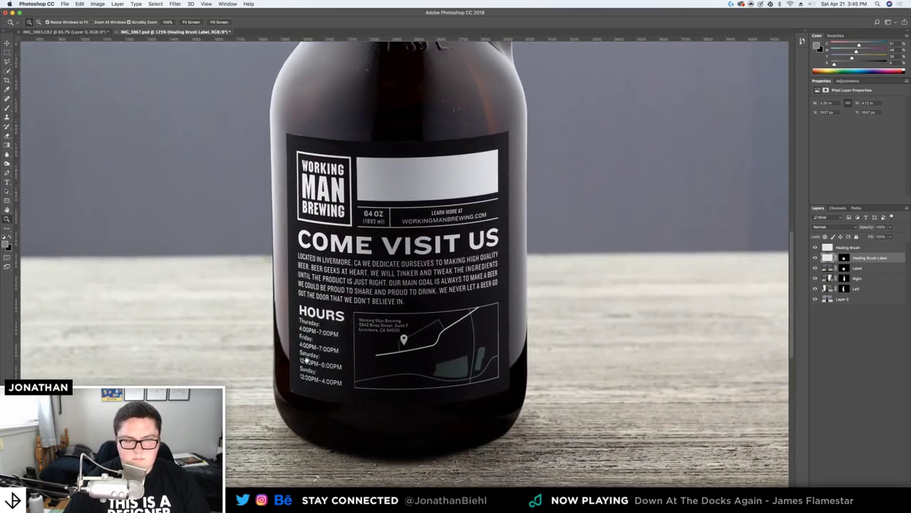
Remove the white speck at the label's lower left corner, below the Sunday hours, and save the document
mouse_move(285, 387)
left_mouse_down()
mouse_move(373, 392)
mouse_move(368, 385)
left_mouse_up()
key("j")
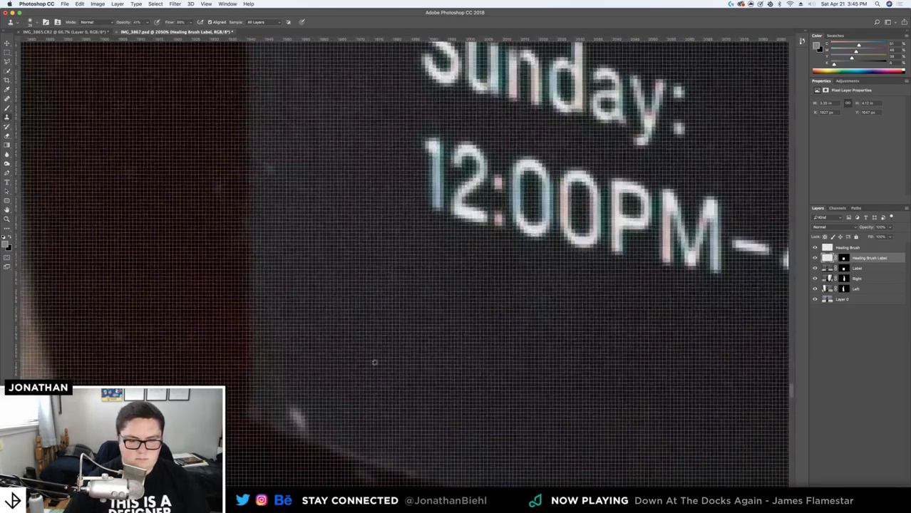
mouse_move(304, 409)
left_mouse_down()
mouse_move(296, 433)
mouse_move(300, 396)
left_mouse_up()
key("z")
left_click_drag(383, 335, 273, 334)
left_click_drag(541, 247, 414, 312)
key("v")
key("z")
scroll(402, 319, "down", 1)
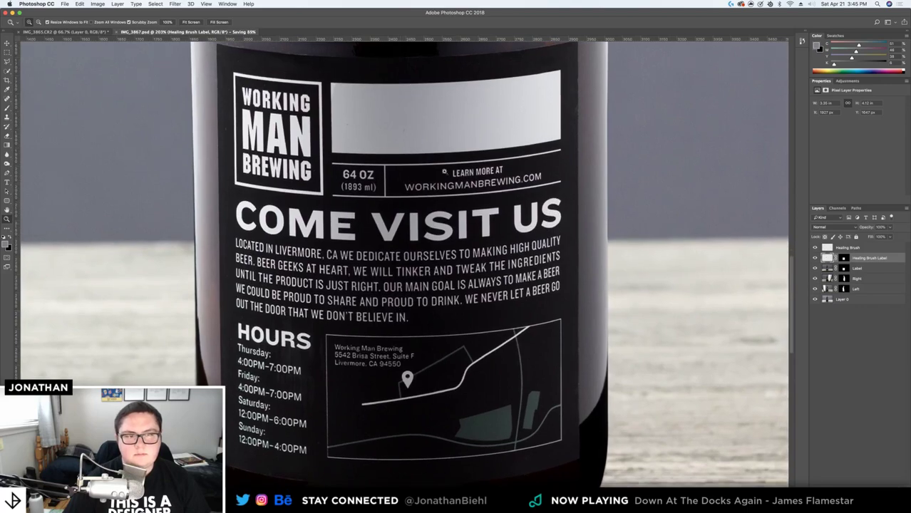
Spot-heal the specks in the black border beside the "WORKING MAN BREWING" logo and on the blank white panel
left_click_drag(221, 132, 271, 131)
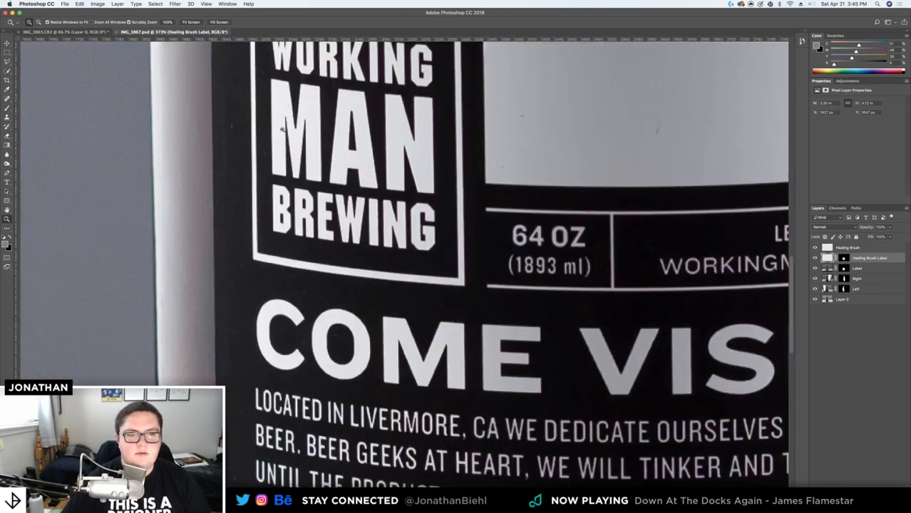
key("j")
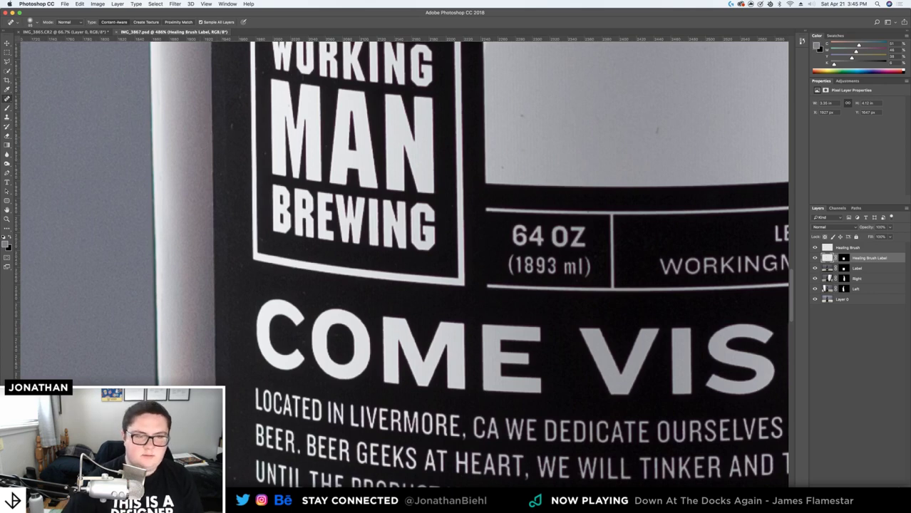
left_click(231, 127)
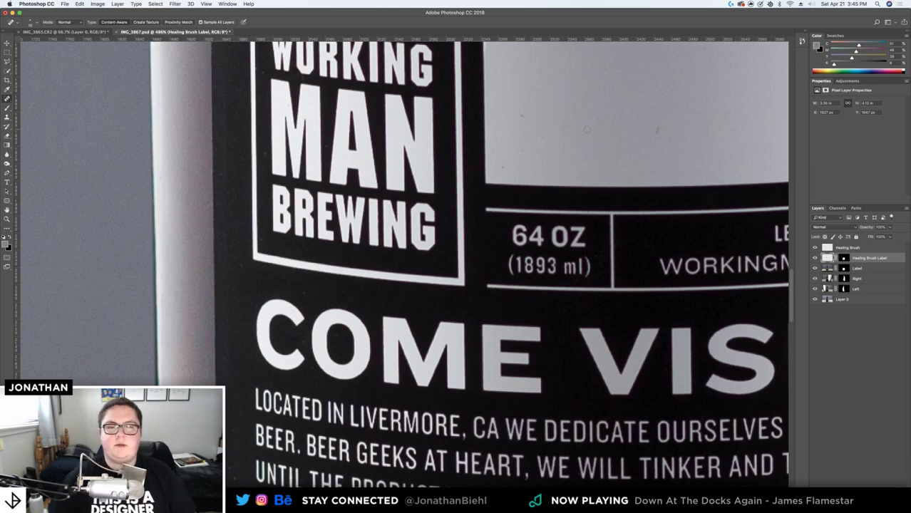
left_click_drag(617, 196, 386, 283)
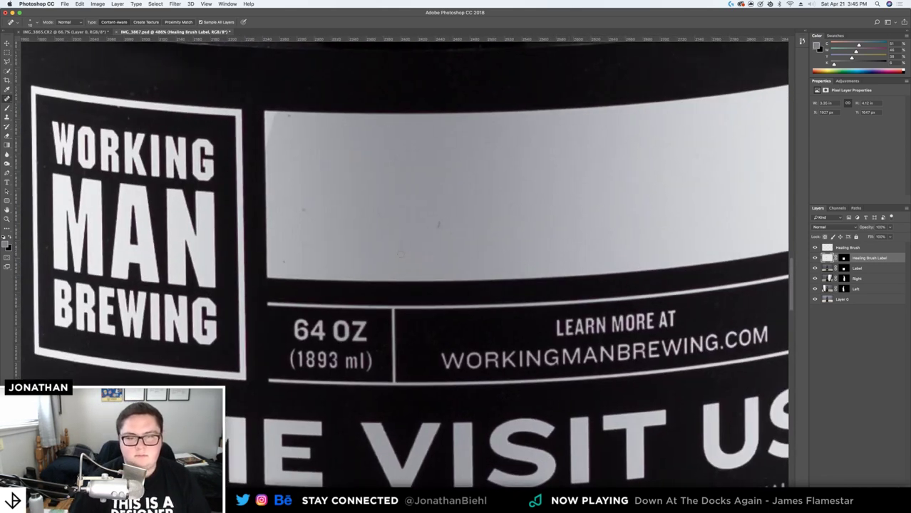
left_click(433, 222)
left_click(282, 260)
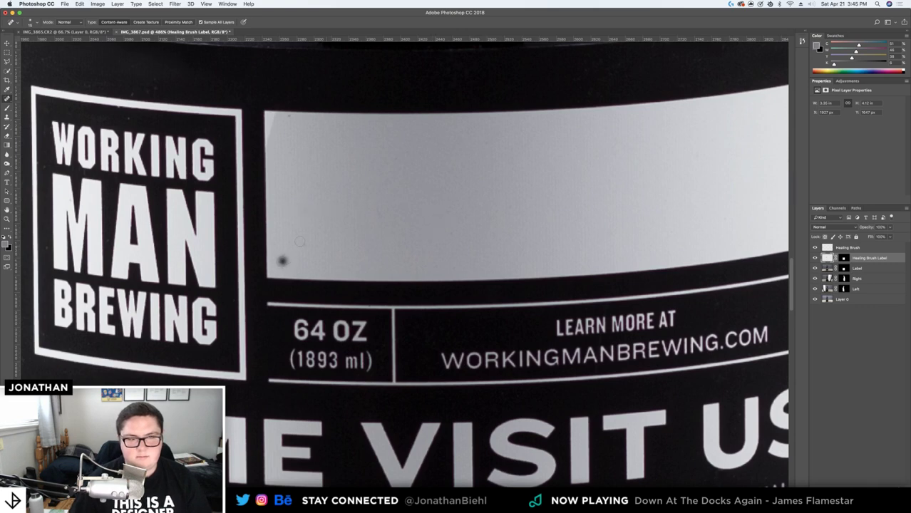
left_click(303, 241)
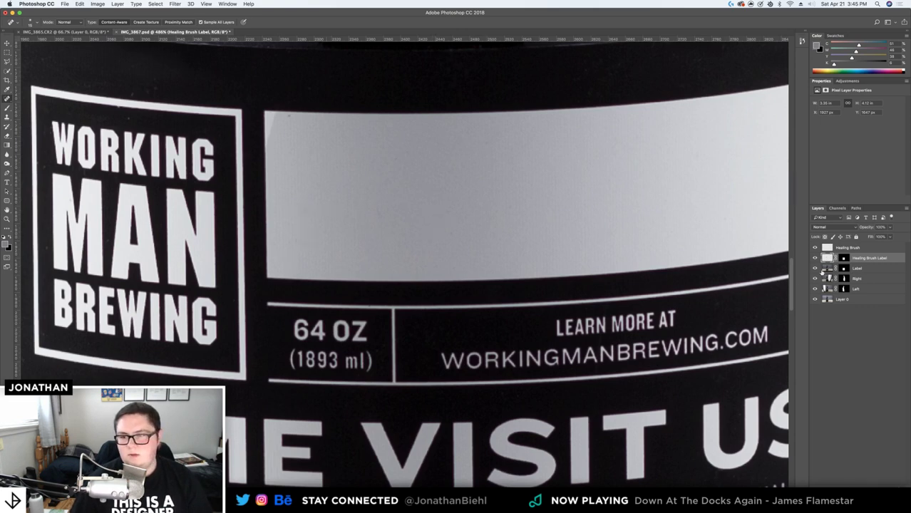
Select the Right layer's mask and compare the white panel with that layer hidden and shown
left_click(815, 278)
left_click(815, 279)
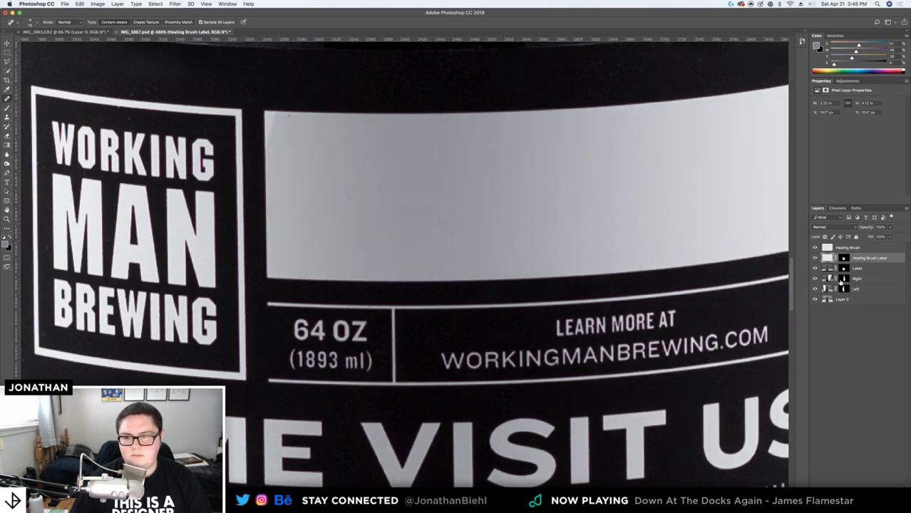
left_click(842, 279)
key("z")
left_click_drag(271, 128, 288, 126)
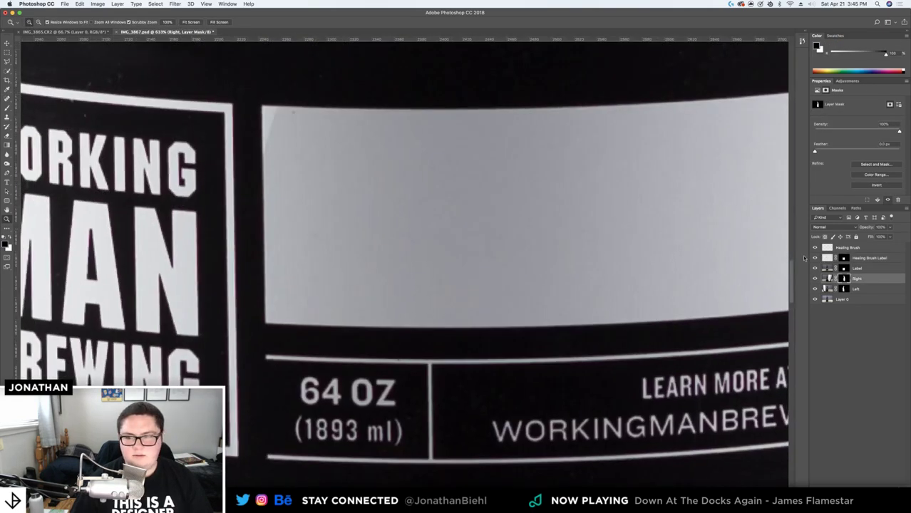
left_click(815, 279)
left_click(815, 279)
left_click(816, 279)
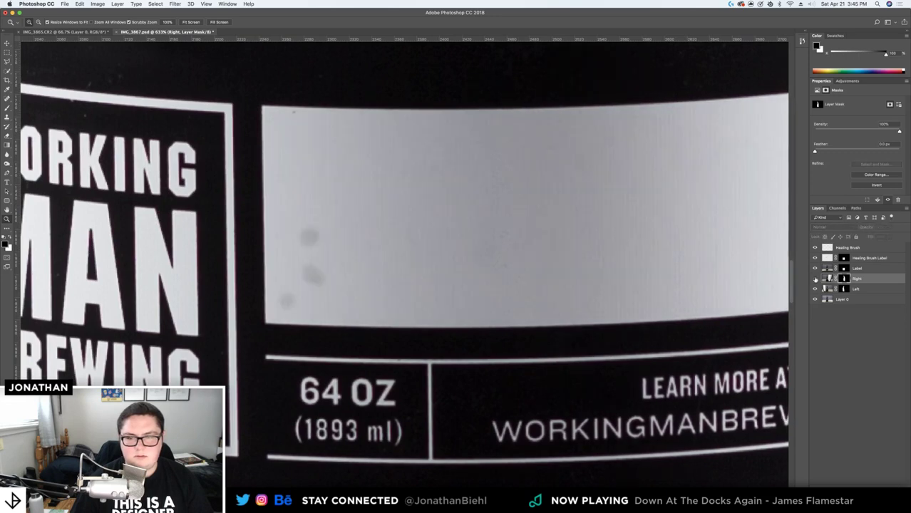
left_click(815, 279)
Outline the white panel's upper left corner with the Pen tool and use it as a selection to correct the shading on the Right layer's mask
key("p")
left_click(264, 221)
left_click(263, 106)
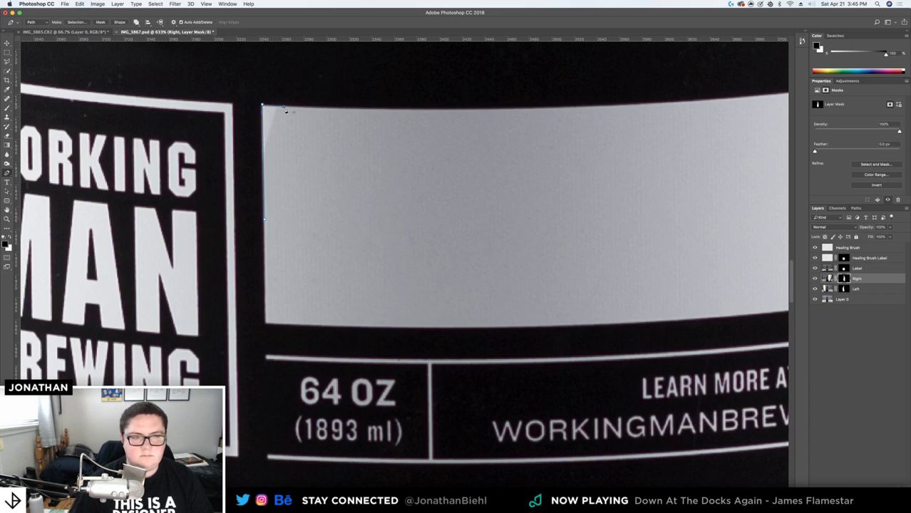
left_click(313, 152)
left_click(311, 196)
left_click(277, 213)
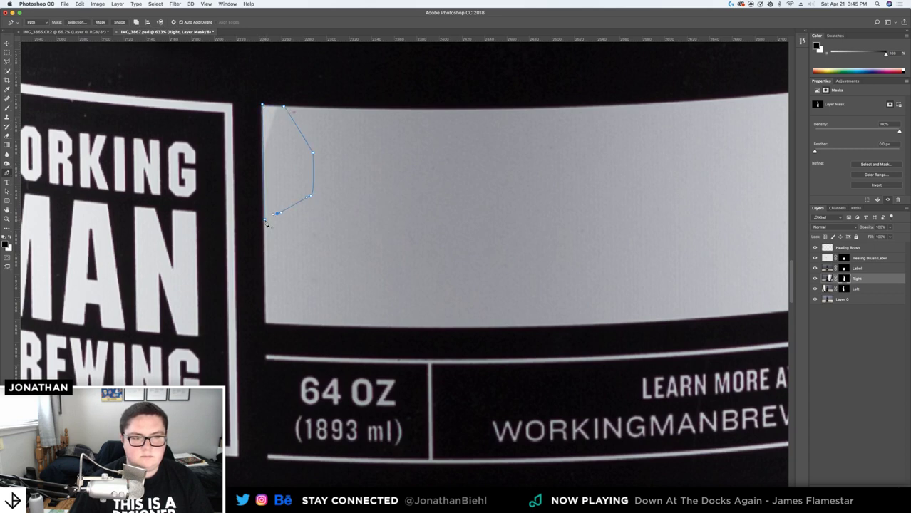
right_click(276, 141)
left_click(313, 173)
key("Return")
Save the document, and spot-heal the dark speck in the white panel's upper left corner on the Healing Brush layer
key("z")
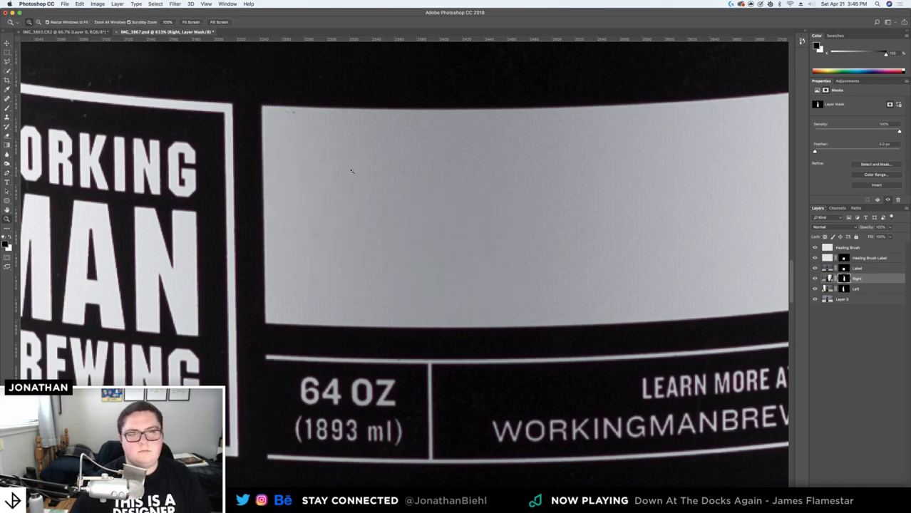
left_click_drag(352, 172, 311, 171)
left_click(828, 249)
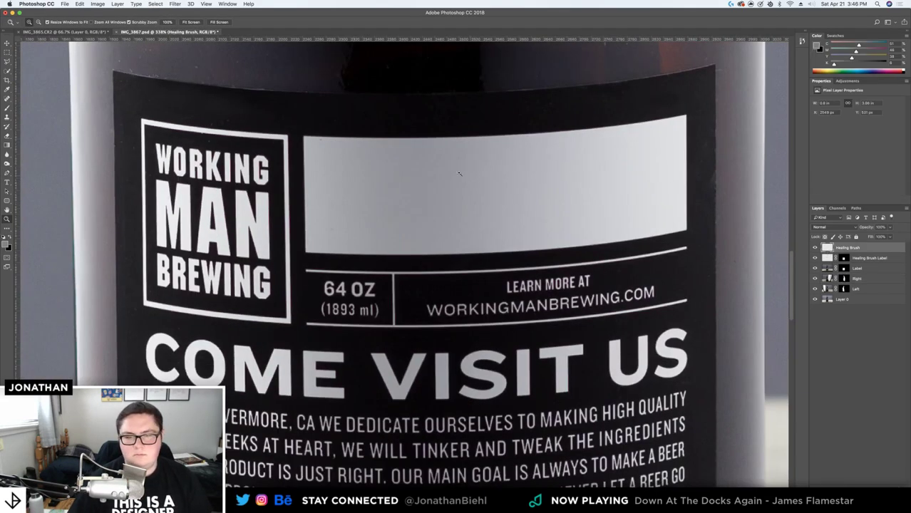
scroll(310, 141, "up", 3)
key("super+s")
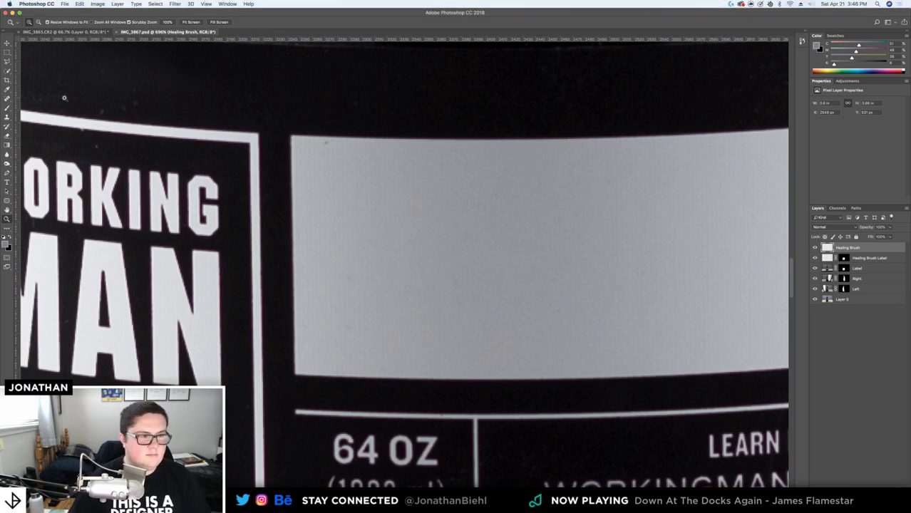
key("j")
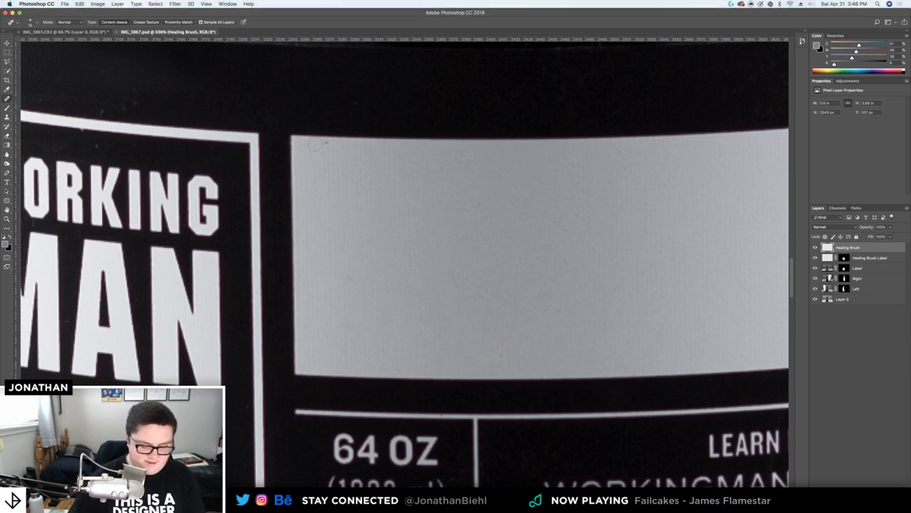
left_click_drag(320, 142, 331, 144)
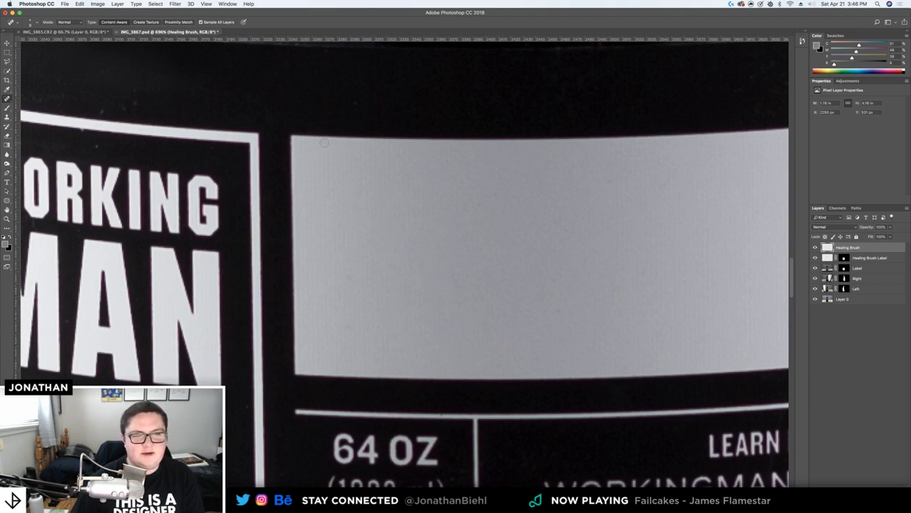
Examine the whole label and the bottle's shoulder for remaining blemishes
key("z")
left_click_drag(414, 169, 374, 164)
scroll(443, 185, "right", 3)
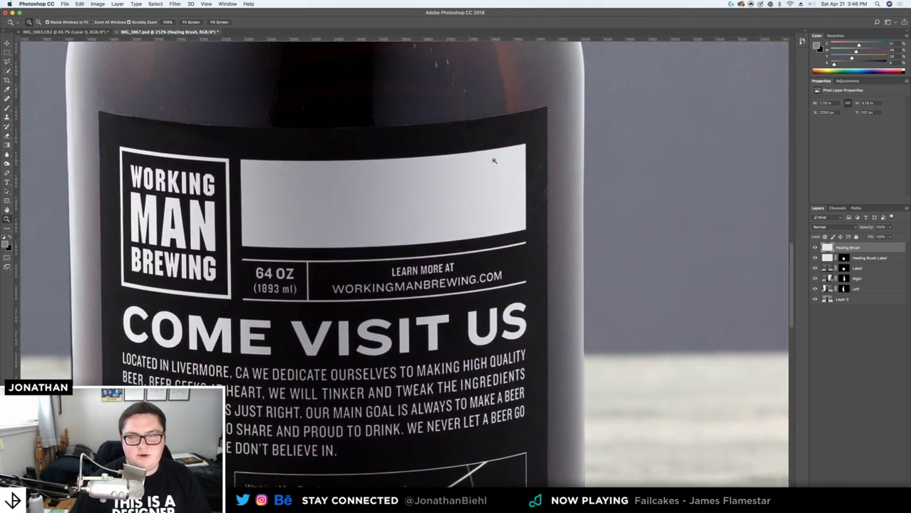
left_click_drag(491, 162, 507, 158)
left_click_drag(393, 164, 367, 164)
scroll(368, 164, "down", 4)
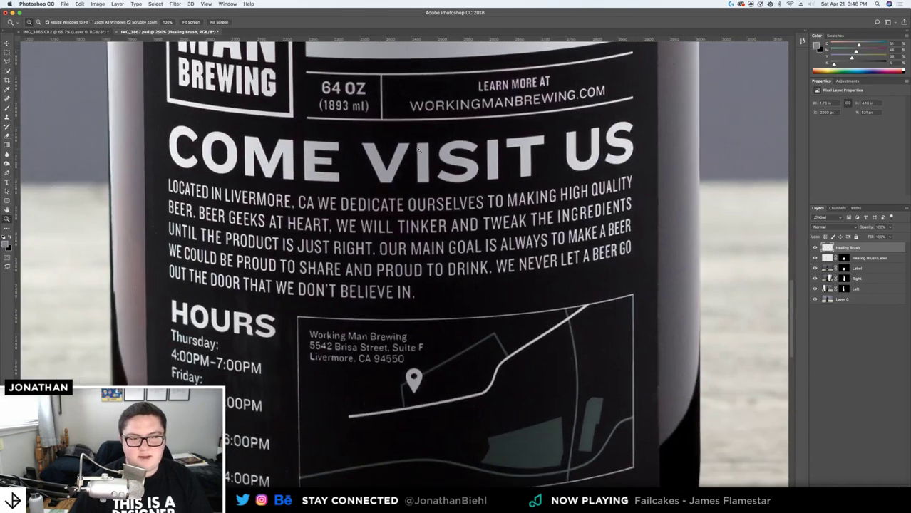
scroll(389, 164, "up", 5)
key("v")
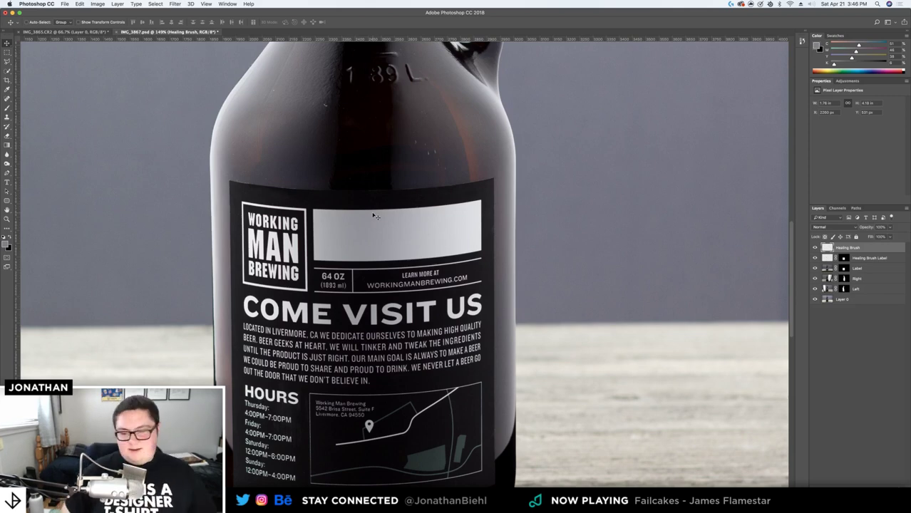
left_click_drag(391, 112, 373, 211)
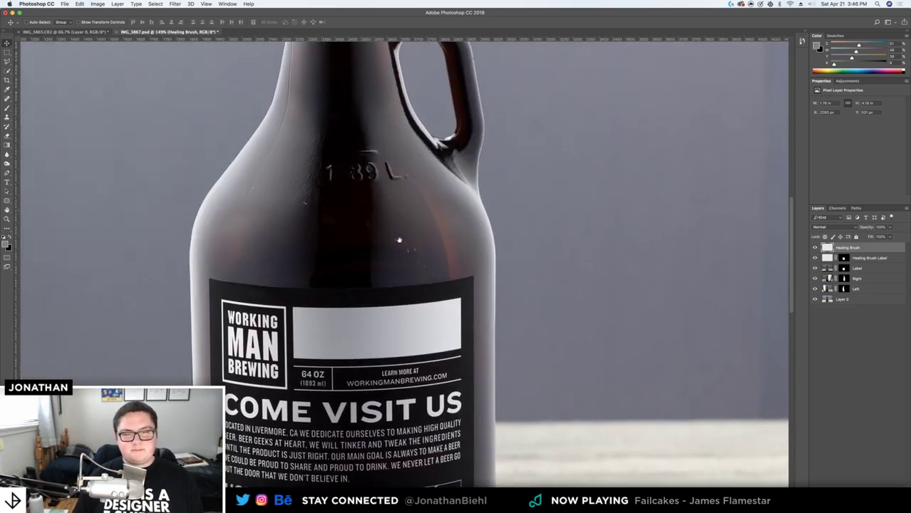
Spot-heal the white scratches on the bottle's right shoulder just above the label on the Healing Brush layer
key("z")
left_click_drag(429, 254, 460, 251)
key("v")
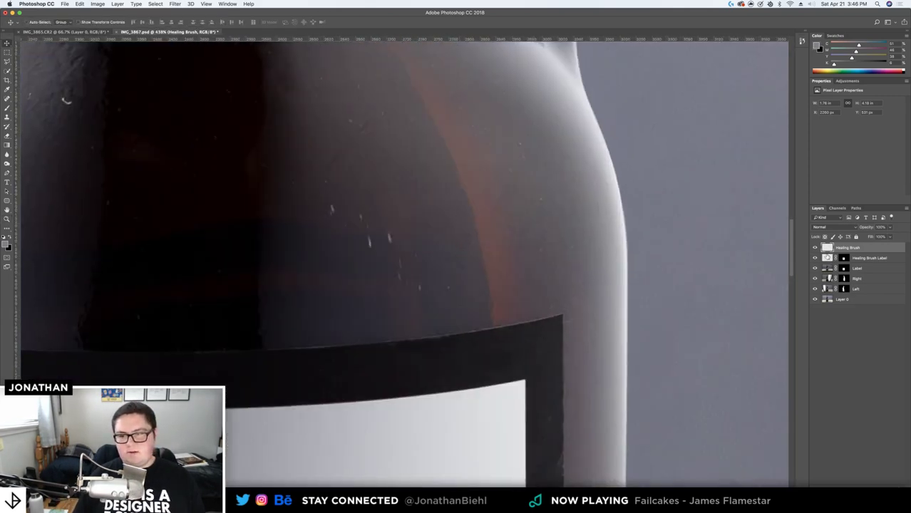
left_click(8, 99)
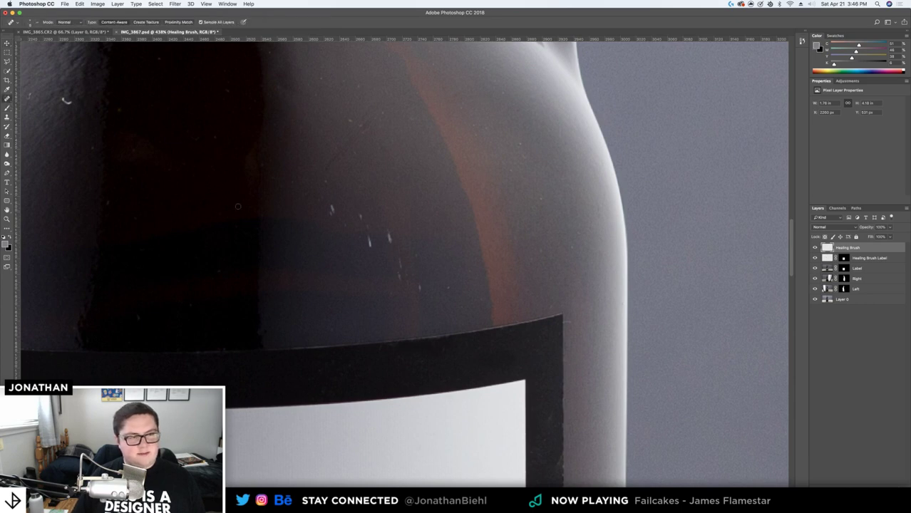
left_click(331, 210)
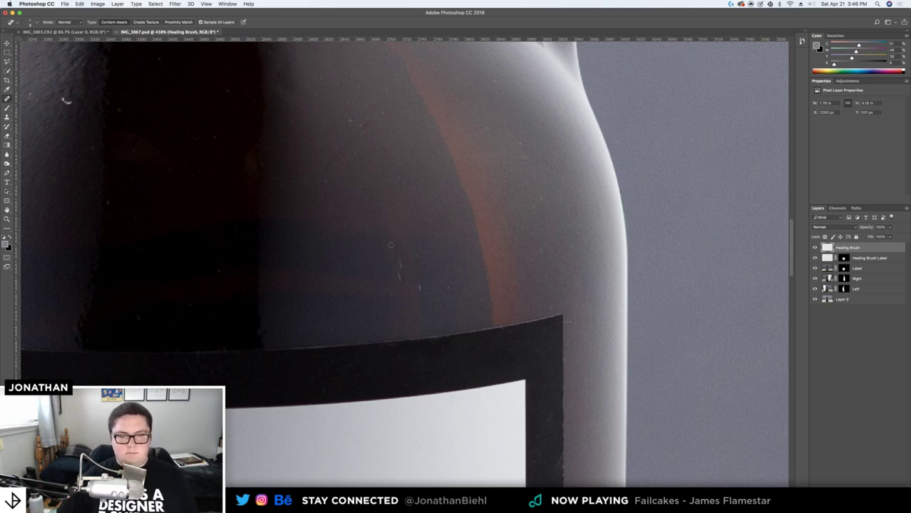
left_click(399, 261)
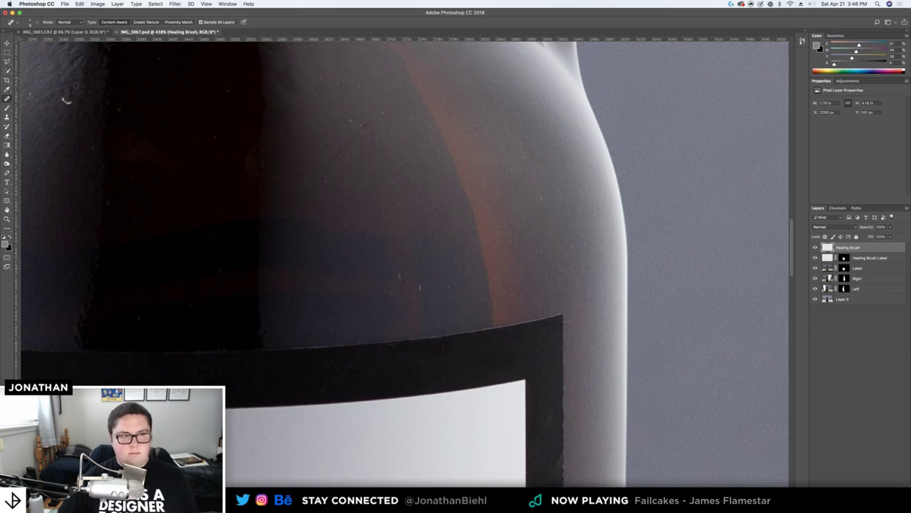
Spot-heal the curved scratch and light specks on the bottle's left shoulder, plus the remaining marks above the label's right side
left_click_drag(66, 102, 364, 177)
left_click(308, 165)
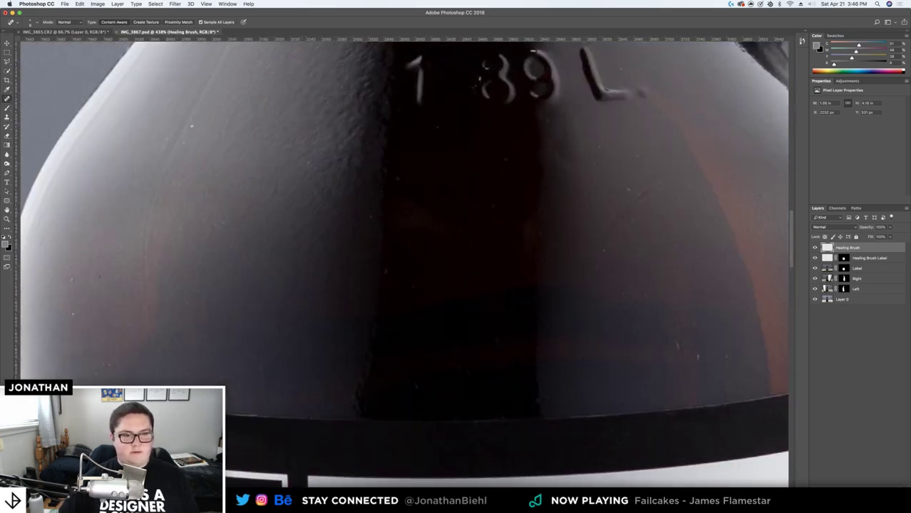
left_click(191, 128)
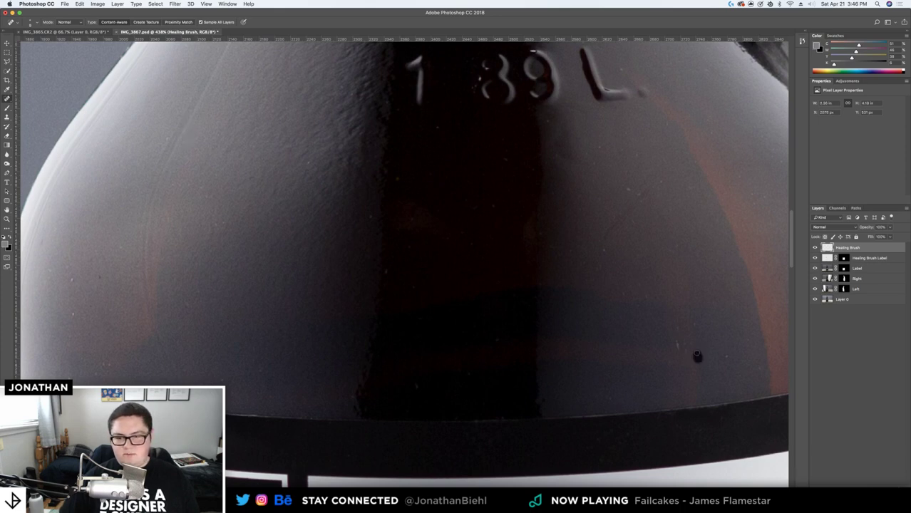
left_click_drag(627, 159, 457, 510)
Spot-heal the small leftover specks on the shoulder beneath the embossed volume marking, and save the document
key("z")
left_click_drag(412, 327, 405, 366)
scroll(405, 366, "down", 4)
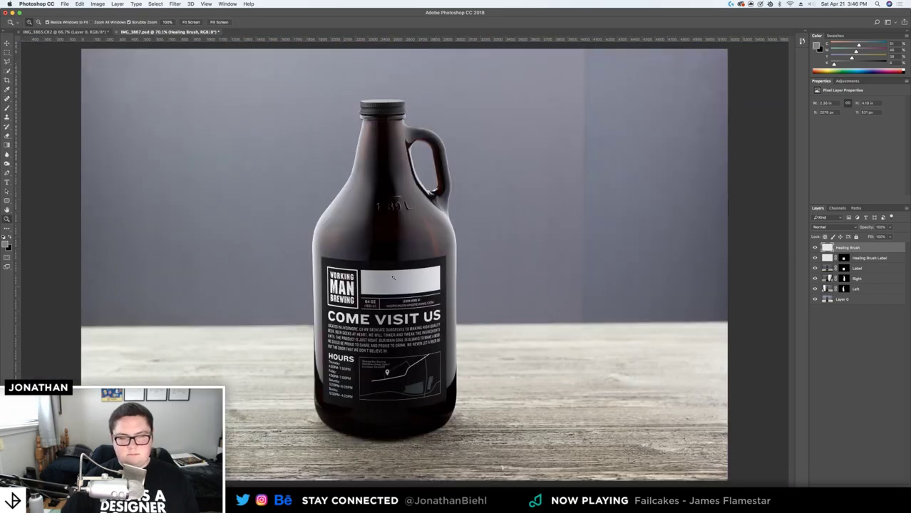
scroll(423, 421, "up", 7)
scroll(465, 236, "down", 5)
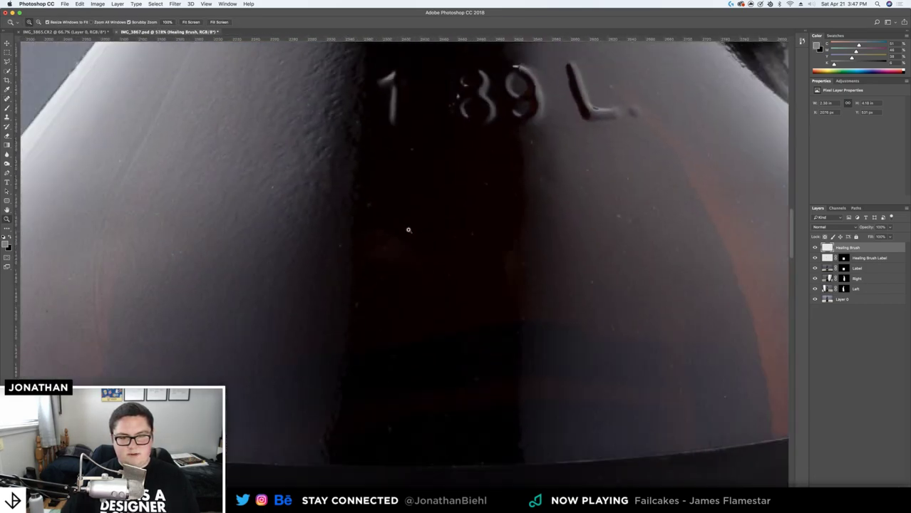
scroll(449, 240, "up", 4)
key("s")
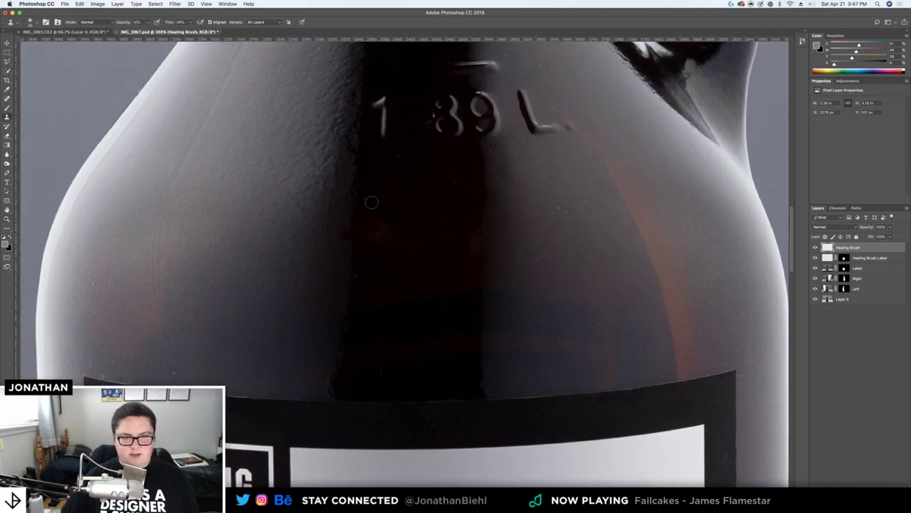
key("j")
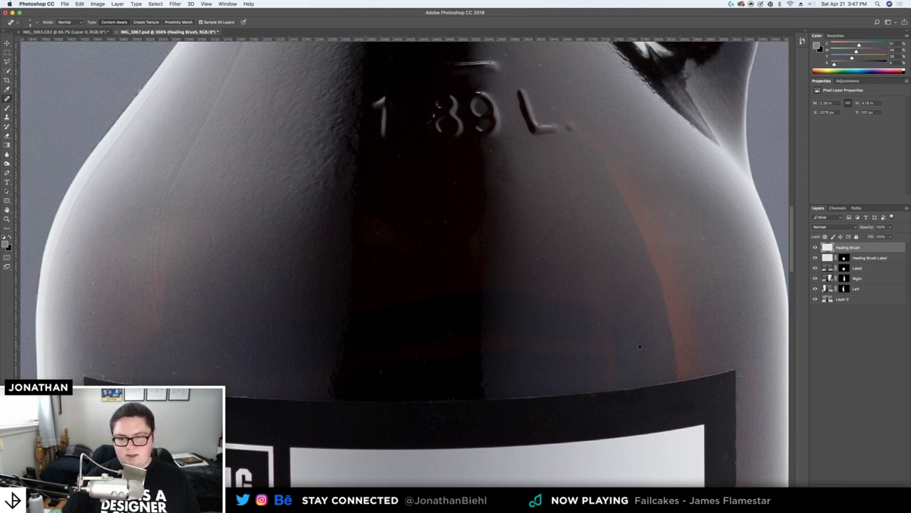
scroll(625, 214, "up", 6)
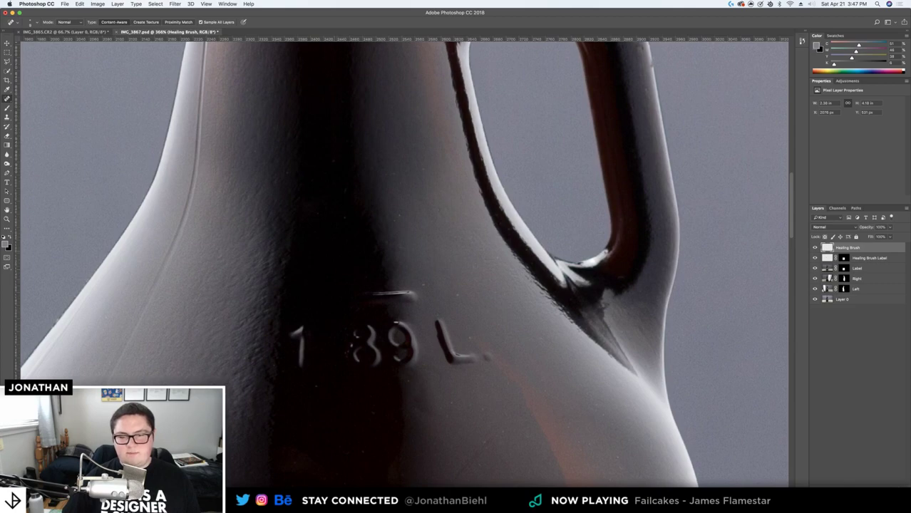
key("z")
left_click_drag(433, 230, 383, 213)
key("super+s")
Examine the whole retouched bottle at several zoom levels
left_click_drag(322, 321, 320, 276)
left_click_drag(371, 290, 283, 275)
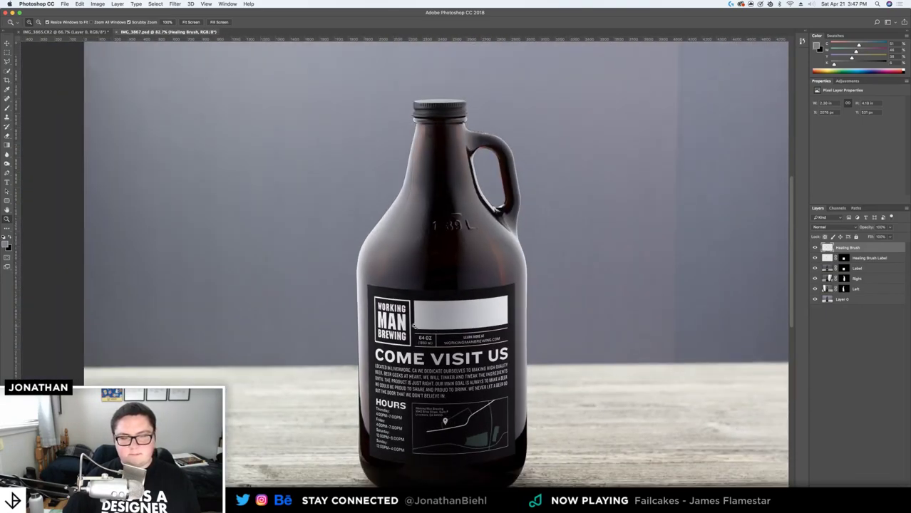
left_click_drag(442, 331, 402, 325)
key("super+equal")
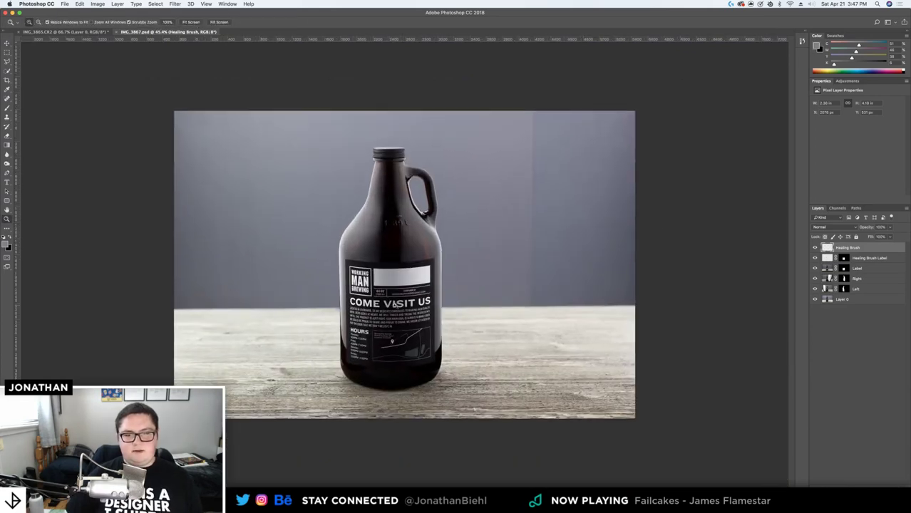
key("v")
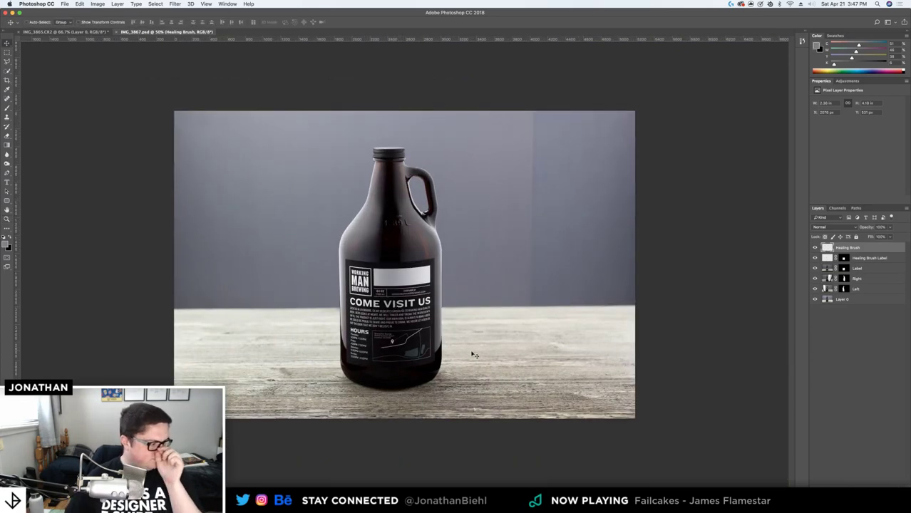
key("z")
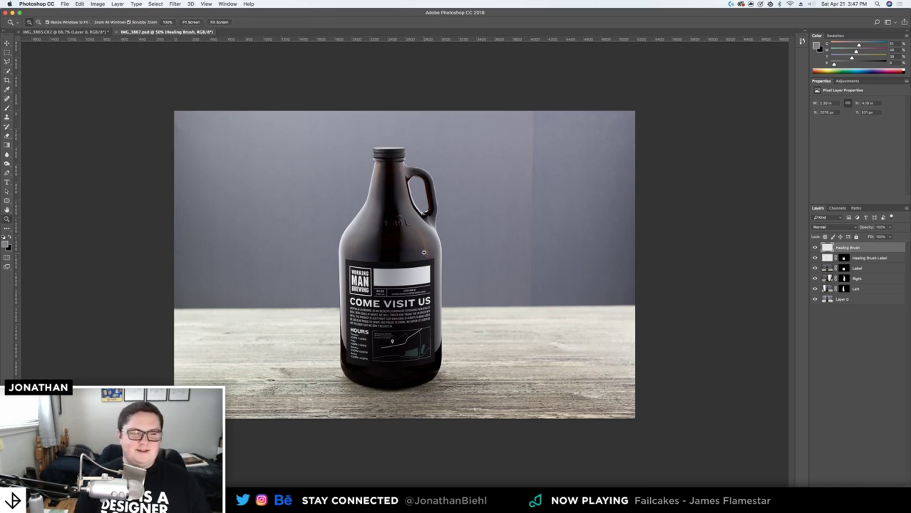
left_click(417, 252)
key("v")
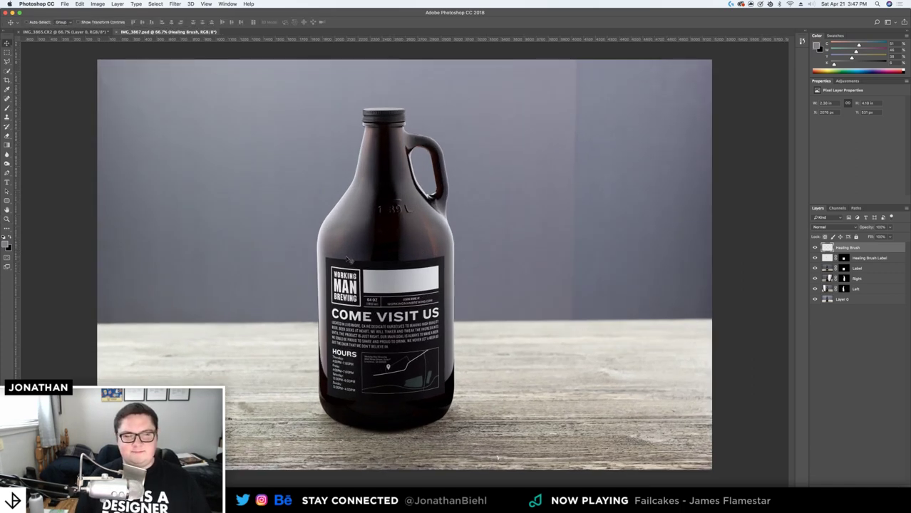
Compare the image with the Label layer's mask disabled and enabled
left_click(848, 292)
key("z")
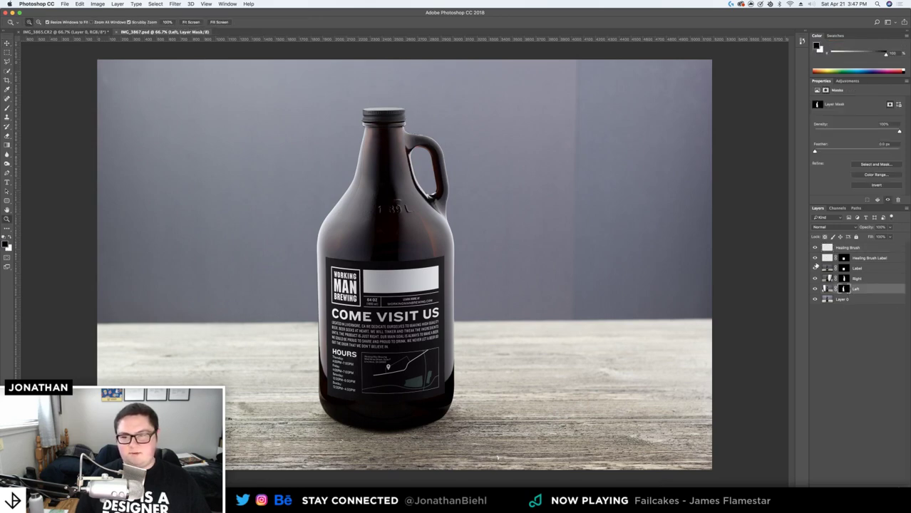
left_click(815, 268)
left_click(816, 269)
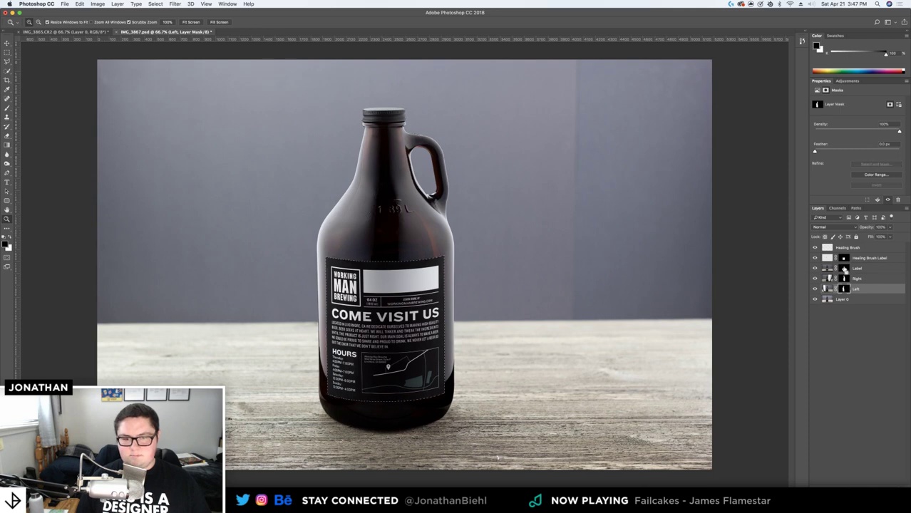
left_click(845, 269, "shift")
left_click(845, 268, "shift")
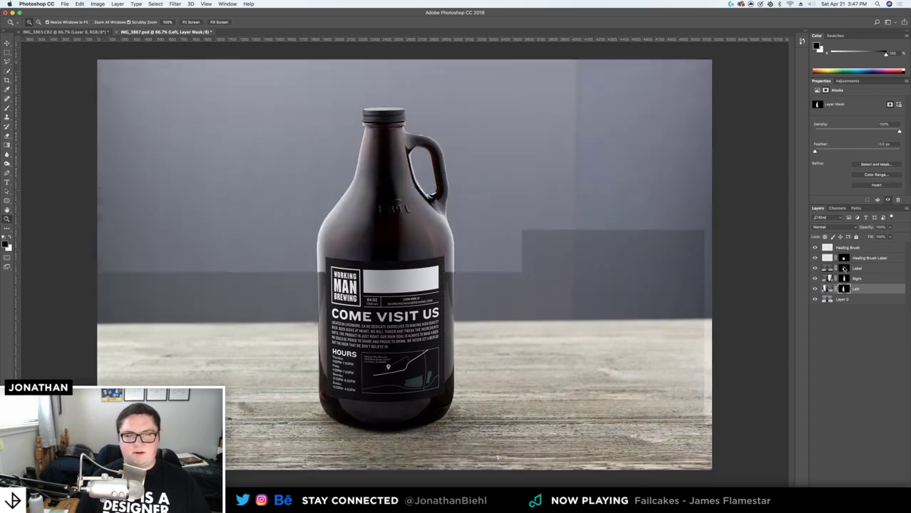
left_click(845, 269, "shift")
left_click(846, 269, "shift")
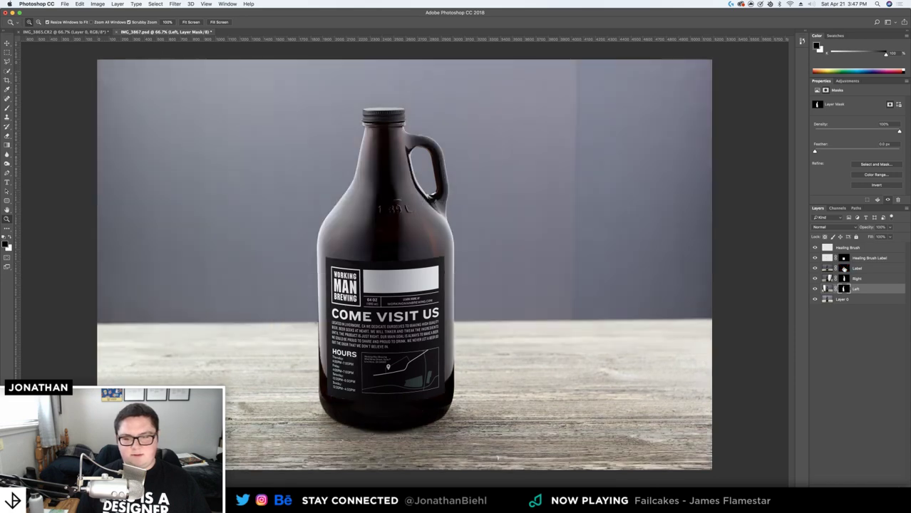
Save the document with the Healing Brush layer selected, and close IMG_3865.CR2 without saving its changes
key("super+s")
left_click(860, 249)
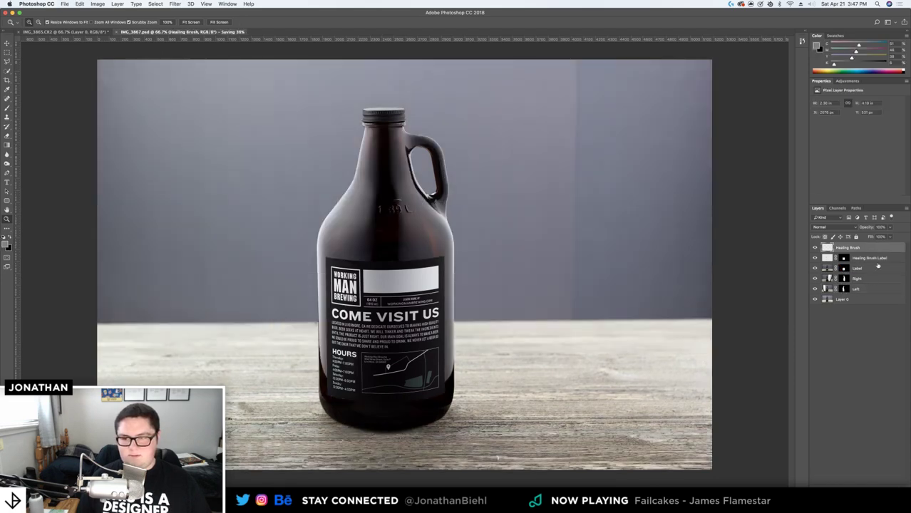
key("v")
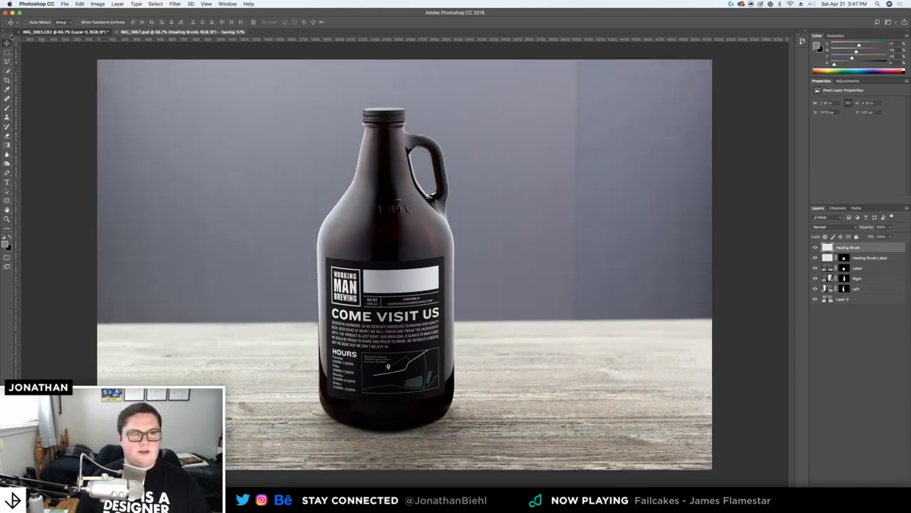
left_click(20, 33)
left_click(19, 33)
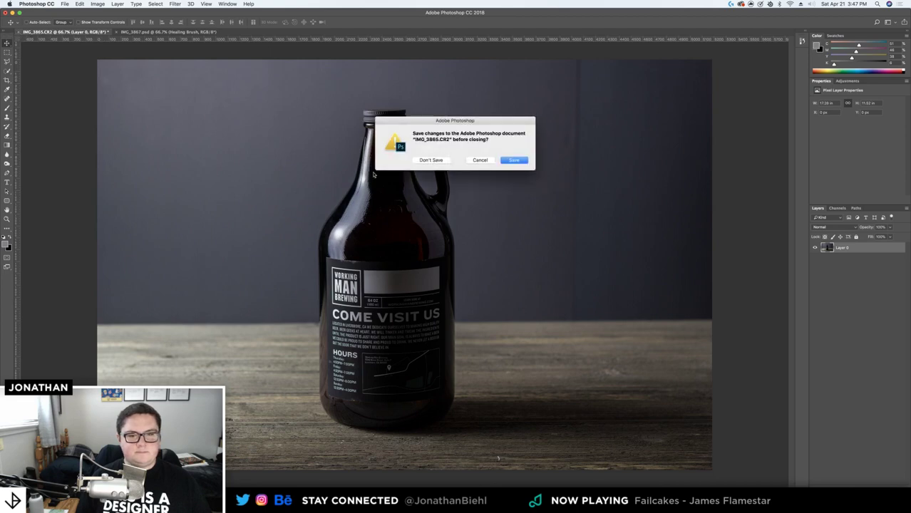
left_click(424, 162)
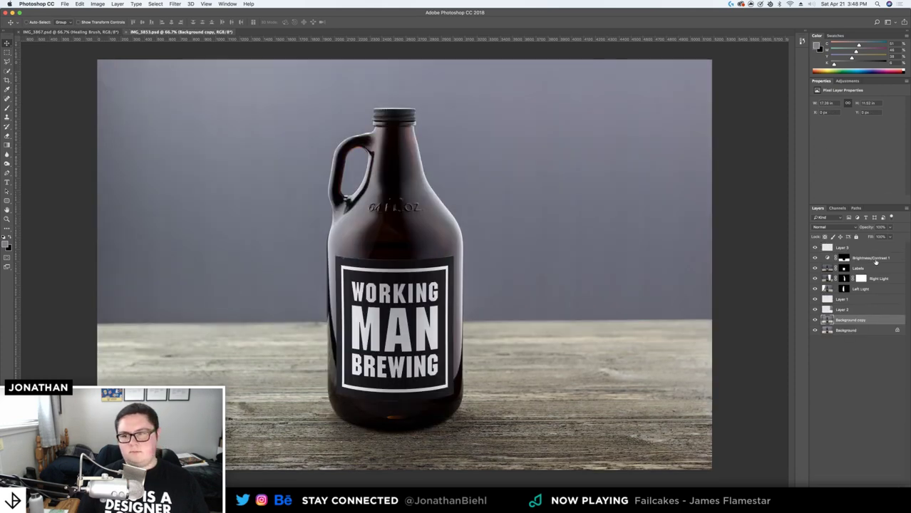
Copy the Brightness/Contrast 1 adjustment layer from the front-label growler document into IMG_3867.psd above the Healing Brush layer, and compare its effect
left_click(875, 261)
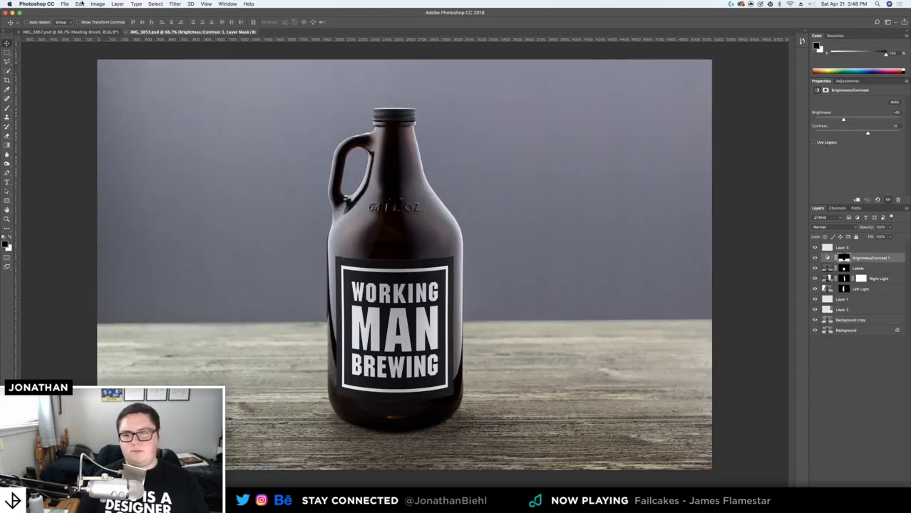
left_click_drag(147, 34, 223, 167)
left_click_drag(871, 259, 238, 110)
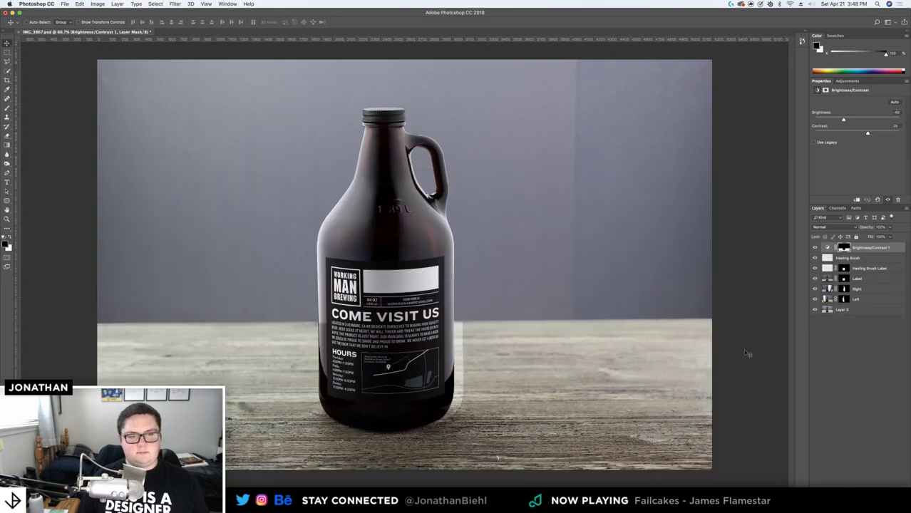
left_click(815, 247)
left_click(815, 247)
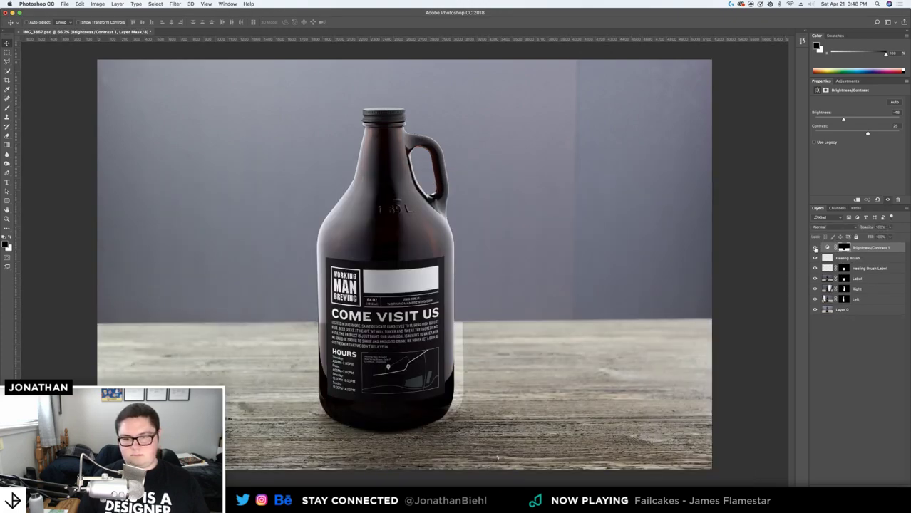
Make the Brightness/Contrast 1 layer's mask entirely white so the adjustment covers the whole image
key("super+space")
left_click_drag(589, 368, 638, 378)
key("space")
left_click_drag(551, 310, 847, 265)
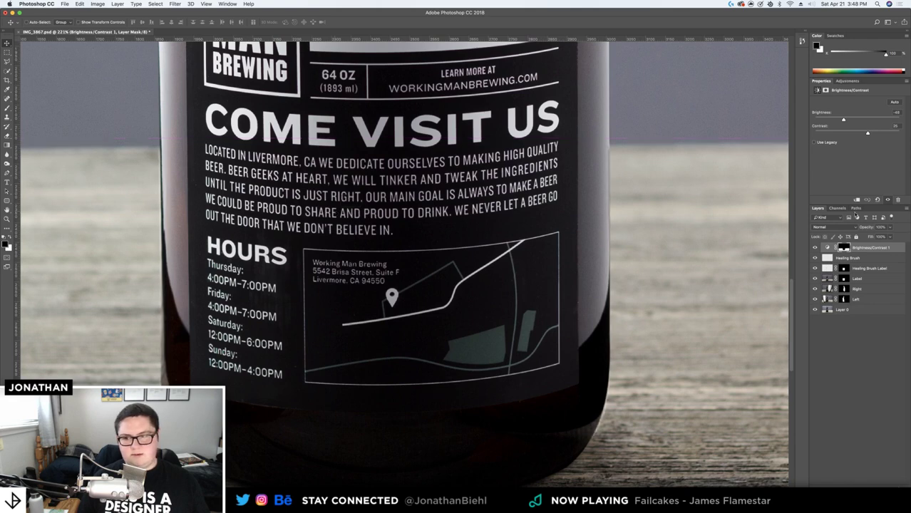
left_click(846, 248)
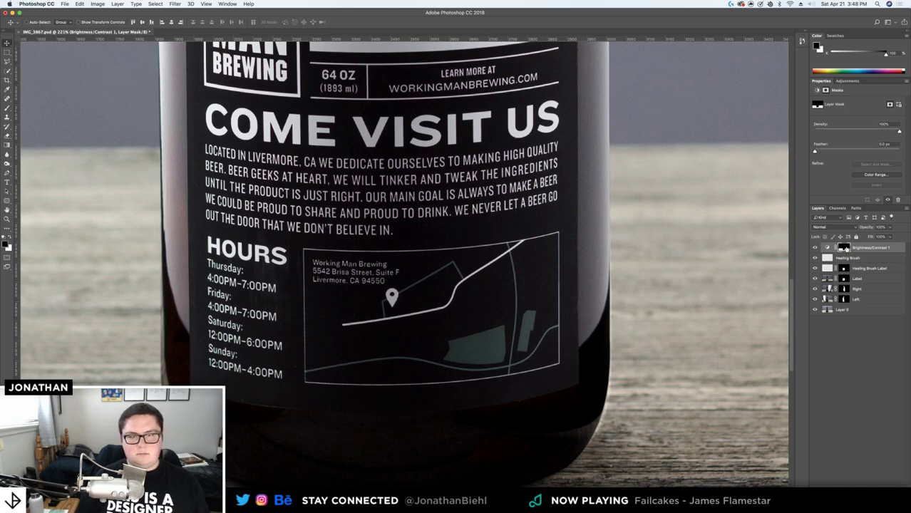
key("z")
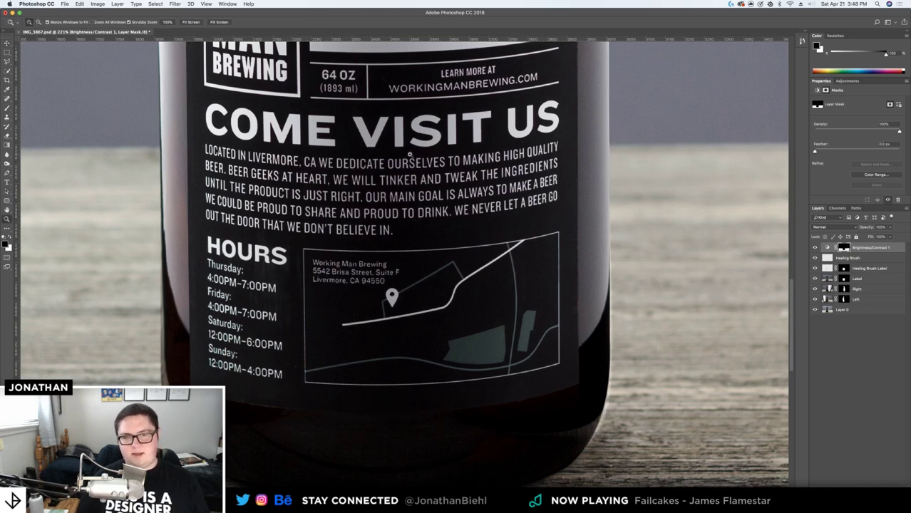
key("ctrl+0")
left_click_drag(389, 276, 409, 238)
key("v")
key("ctrl+i")
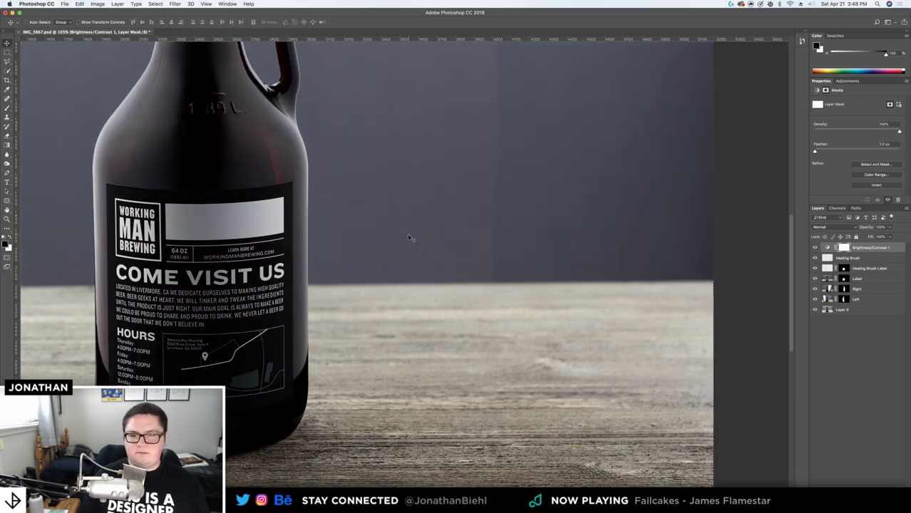
Draw a closed Pen path around the wooden table, following its back edge and running outside the image on the other sides
key("z")
left_click_drag(372, 239, 349, 240)
key("v")
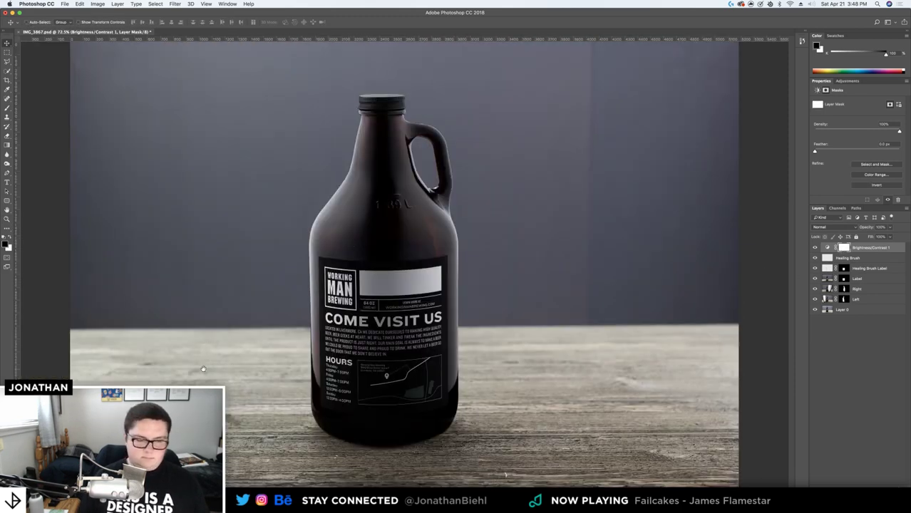
key("p")
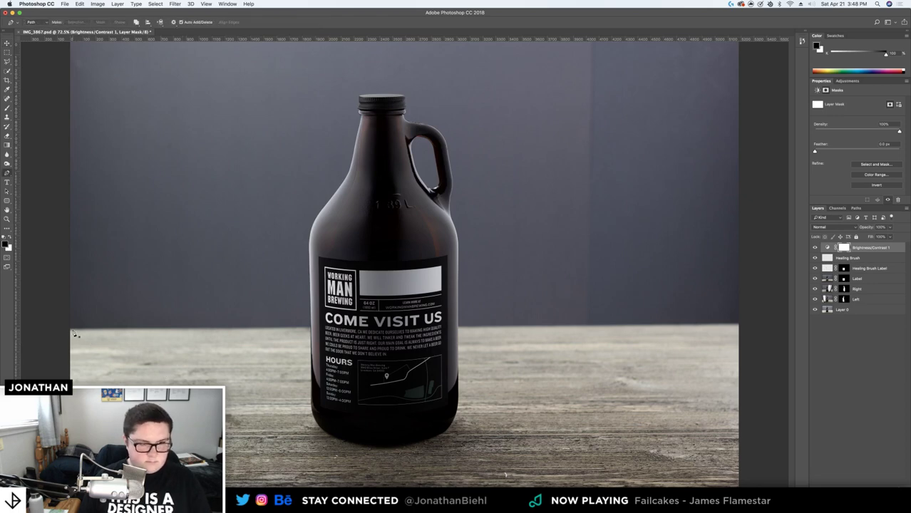
left_click(69, 329)
left_click(741, 326)
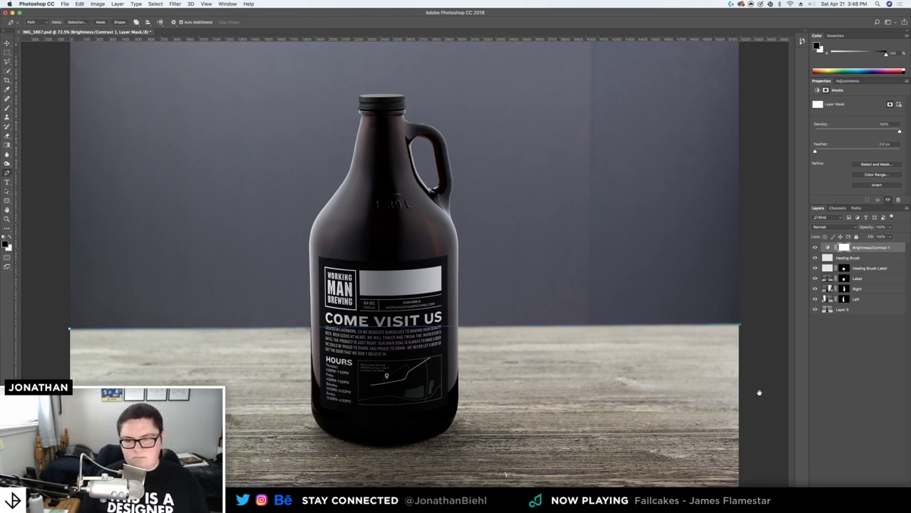
scroll(755, 394, "down", 2)
left_click(718, 430)
left_click(706, 462)
left_click(569, 469)
left_click(107, 463)
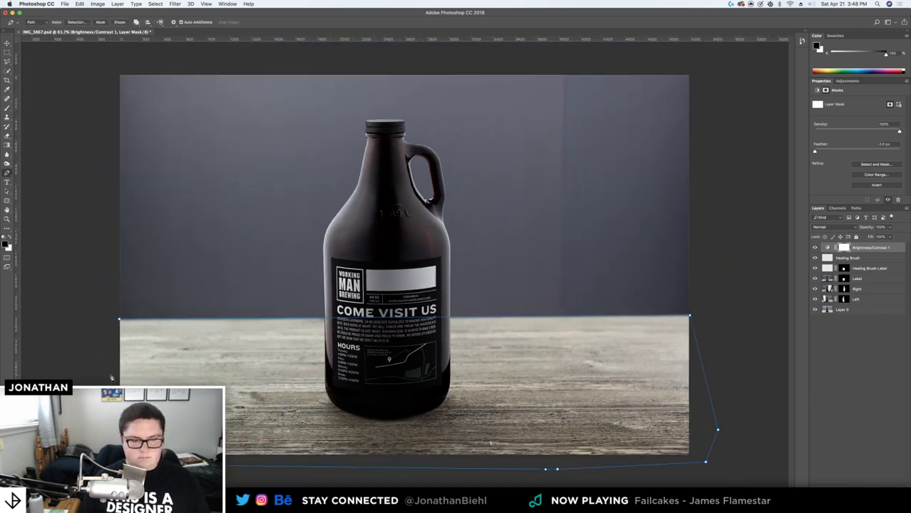
Turn the table path into a selection, fill it with black on the Brightness/Contrast 1 mask, and deselect
right_click(201, 344)
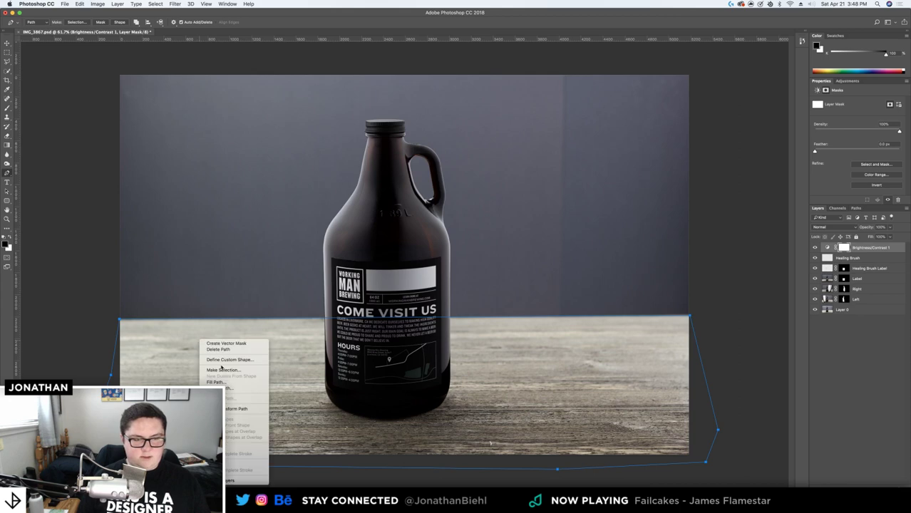
left_click(223, 370)
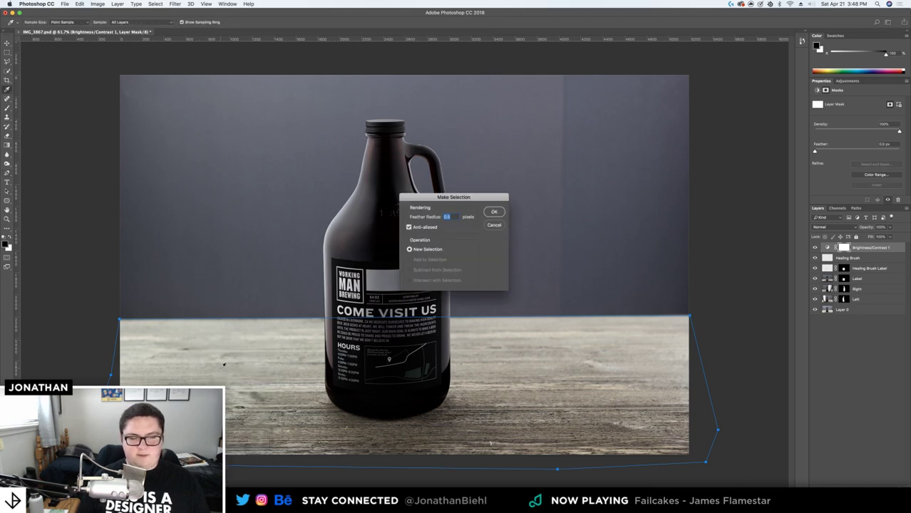
key("Return")
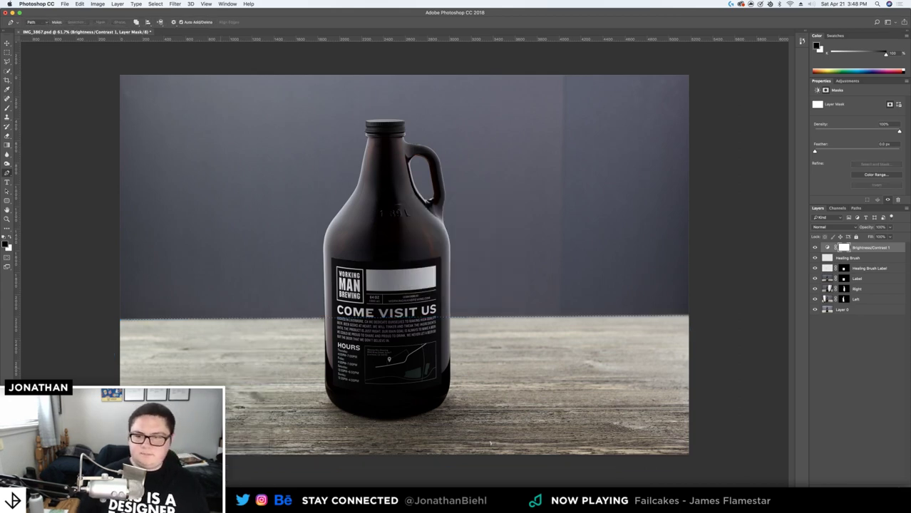
key("alt+BackSpace")
key("super+d")
Compare the image with the Brightness/Contrast 1 layer hidden and shown, and save the document
key("z")
left_click(492, 289)
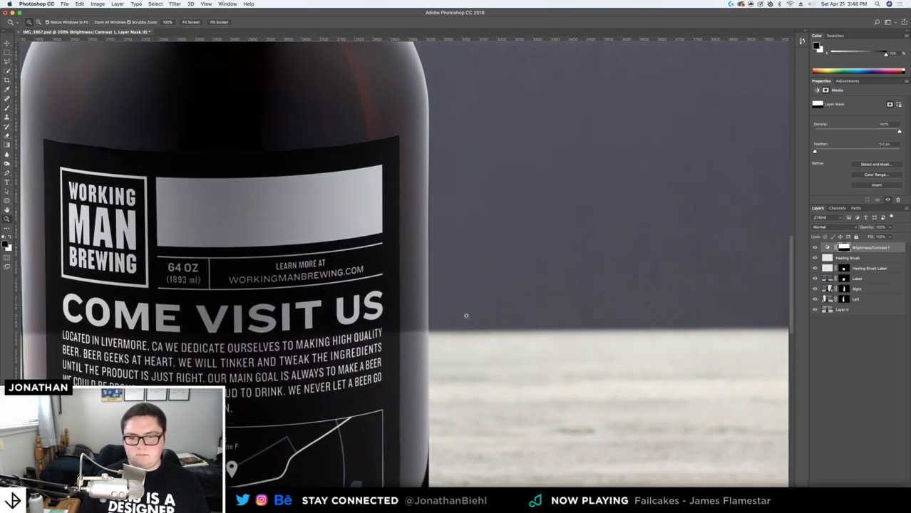
left_click(467, 316, "alt")
left_click(467, 316, "alt")
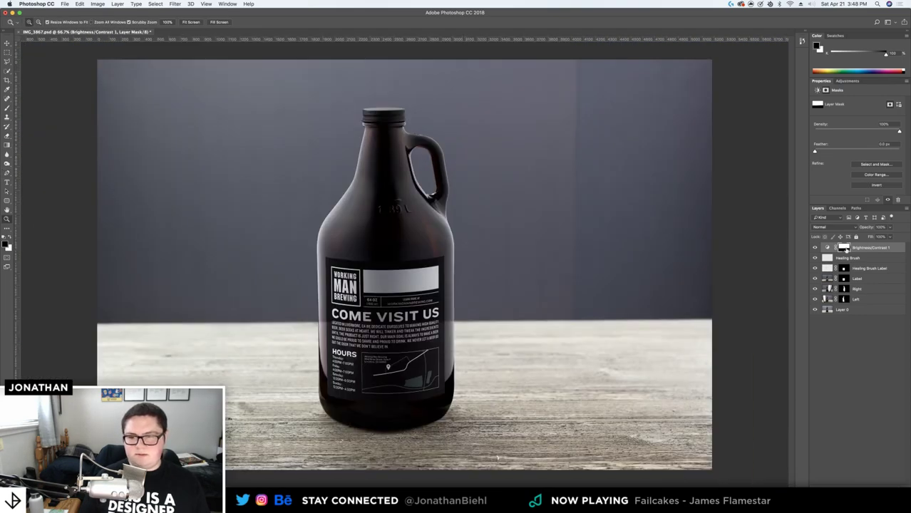
left_click(333, 365)
left_click_drag(487, 346, 414, 347)
key("v")
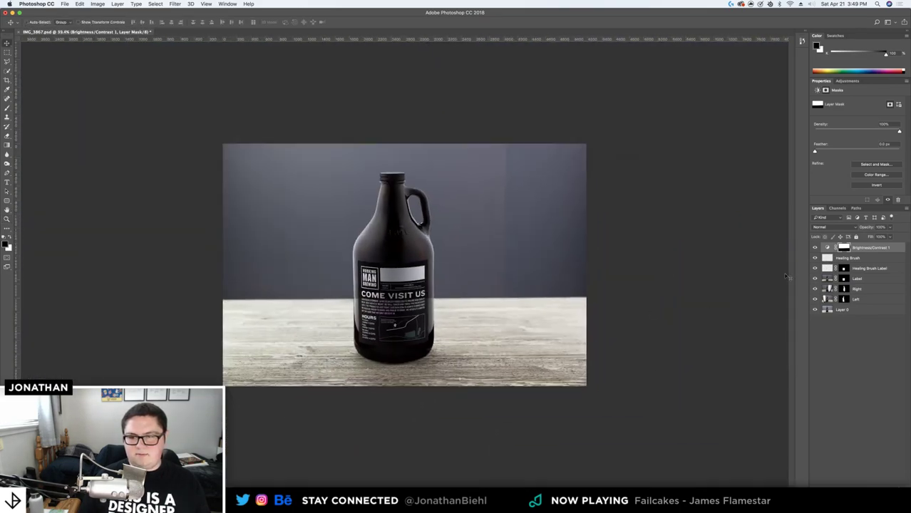
left_click(815, 247)
left_click(815, 248)
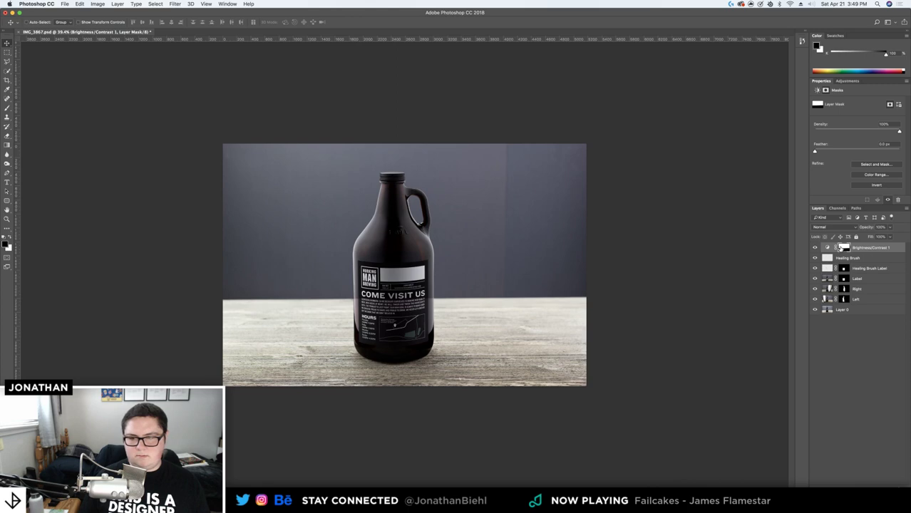
left_click_drag(858, 252, 877, 248)
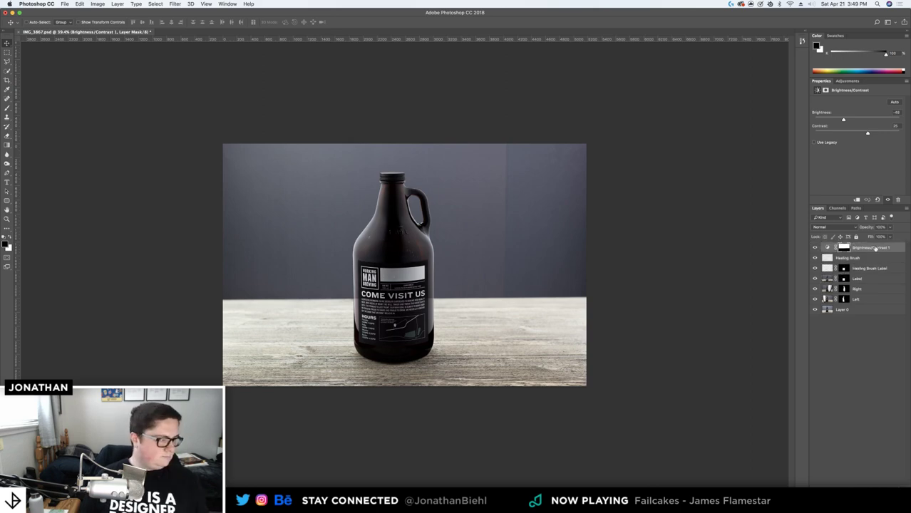
key("super+s")
With the Brightness/Contrast 1 mask active, start a Pen path down the bottle's left edge from just above the table line
key("z")
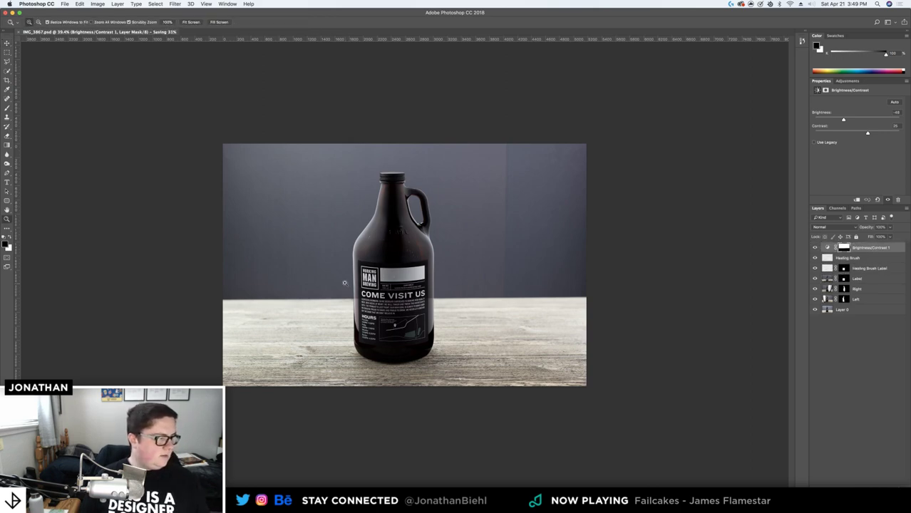
left_click(397, 273)
left_click(398, 334)
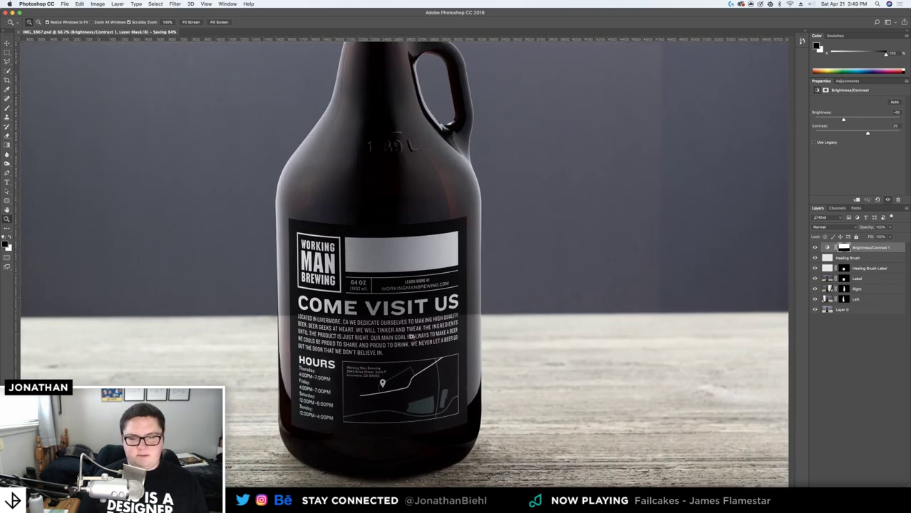
left_click(412, 335)
left_click_drag(413, 337, 479, 207)
left_click(840, 249)
key("p")
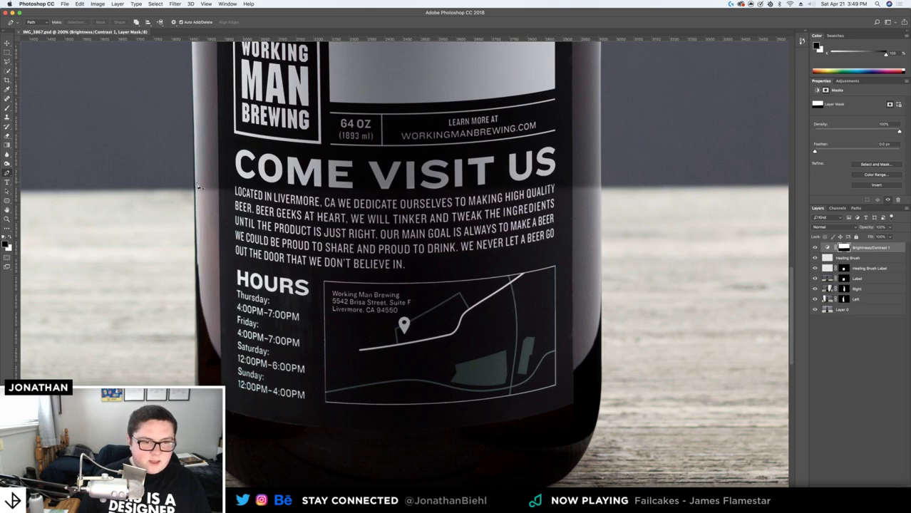
left_click(194, 187)
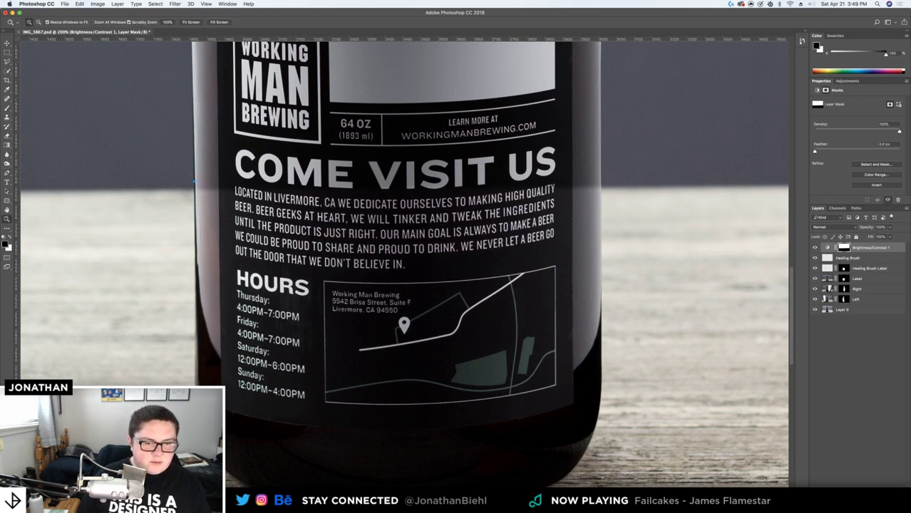
left_click_drag(167, 404, 207, 404)
left_click(214, 350)
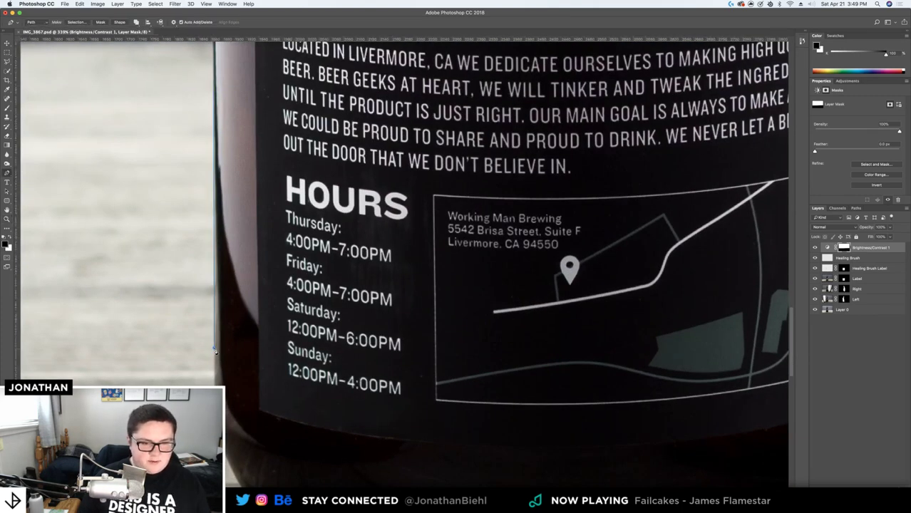
left_click_drag(214, 356, 212, 405)
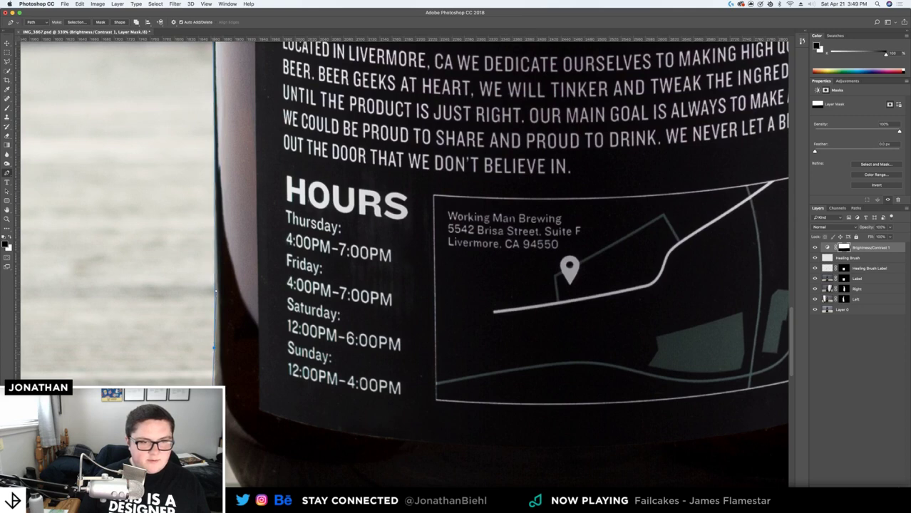
key("super+z")
left_click(215, 339)
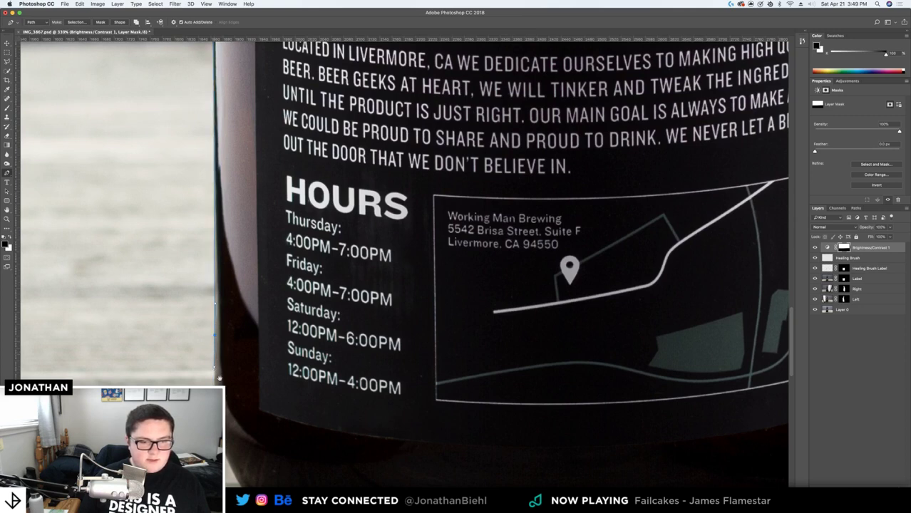
Continue the path around the bottle's lower-left corner and along its curved base
scroll(218, 377, "down", 6)
left_click_drag(245, 359, 404, 396)
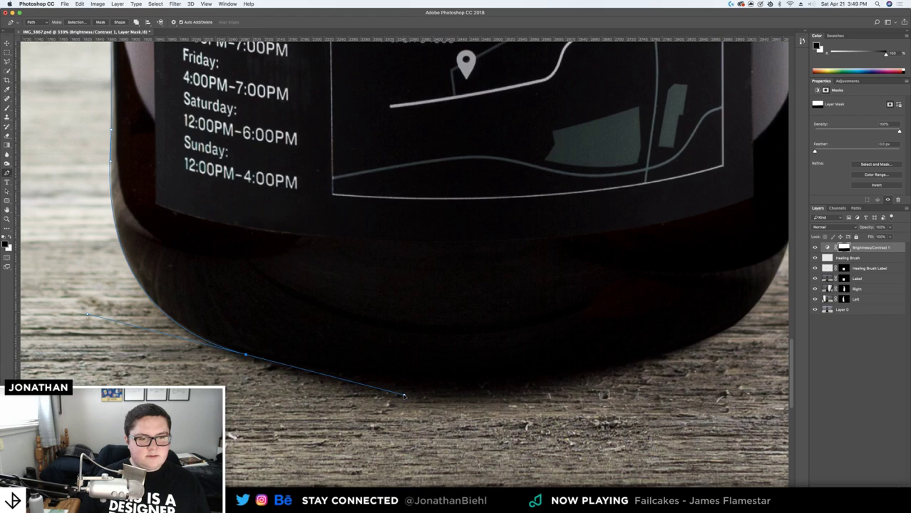
left_click_drag(653, 359, 736, 327)
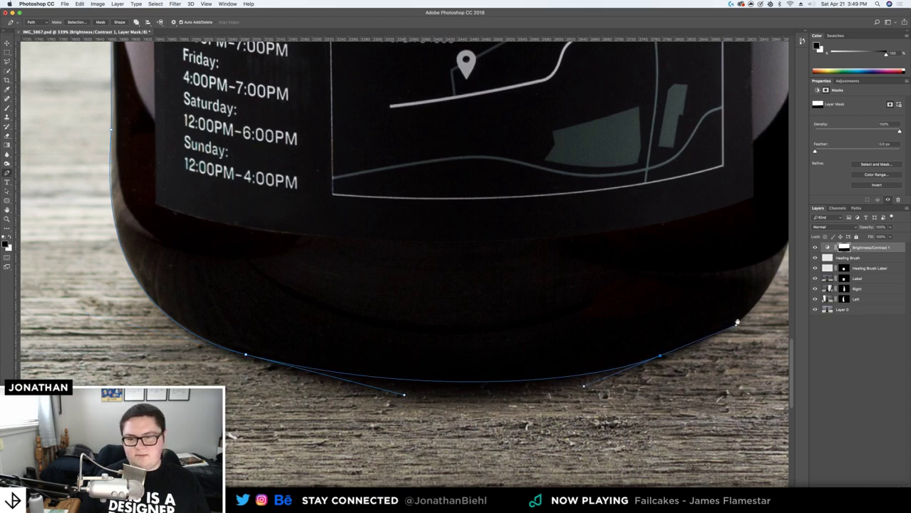
scroll(735, 325, "right", 10)
scroll(735, 326, "up", 3)
left_click_drag(493, 256, 493, 118)
key("super+z")
left_click_drag(486, 300, 515, 193)
key("super+z")
key("super+z")
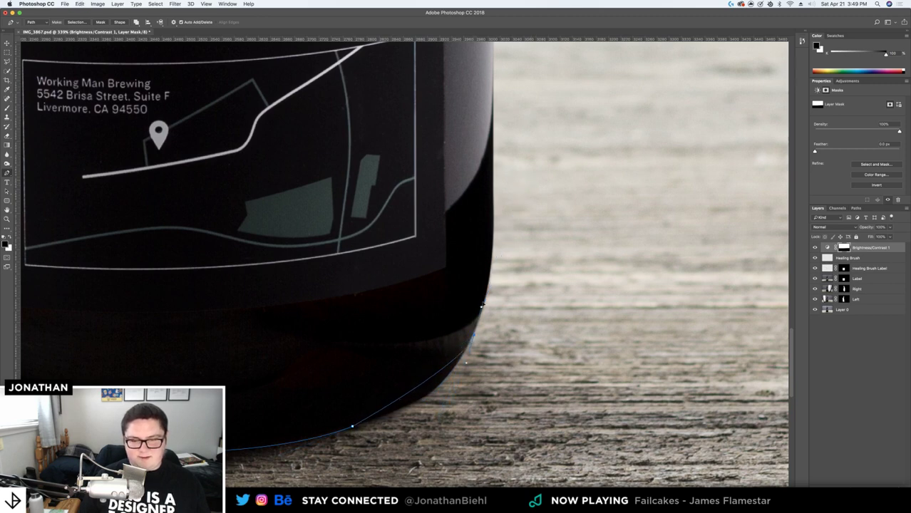
key("super+z")
left_click_drag(471, 342, 492, 271)
scroll(469, 340, "up", 3)
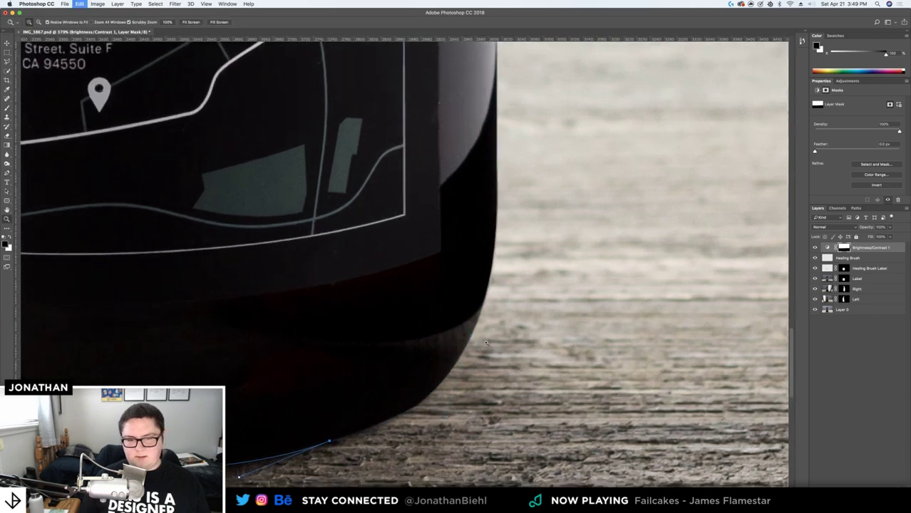
Curve the path around the bottle's lower-right corner and onto the lower part of its right side, without the corner anchor's outgoing handle
left_click_drag(471, 329, 521, 203)
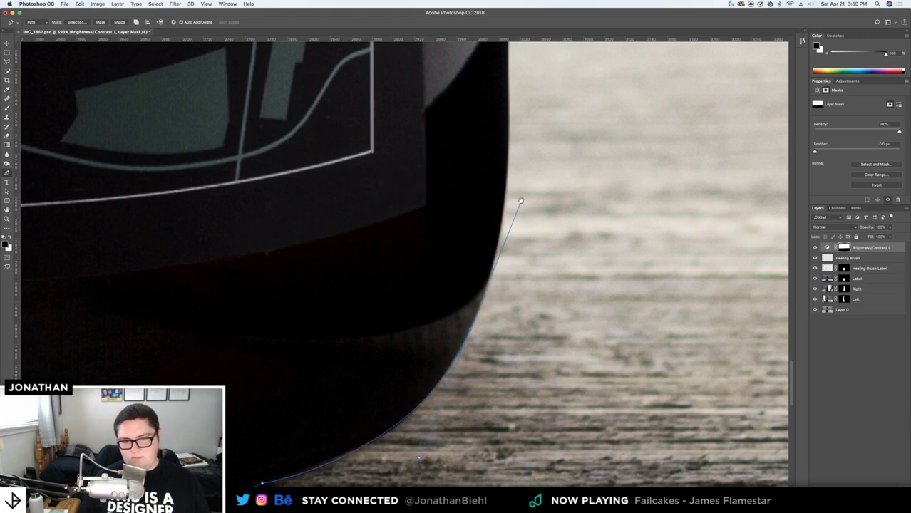
scroll(522, 203, "up", 5)
left_click(489, 125)
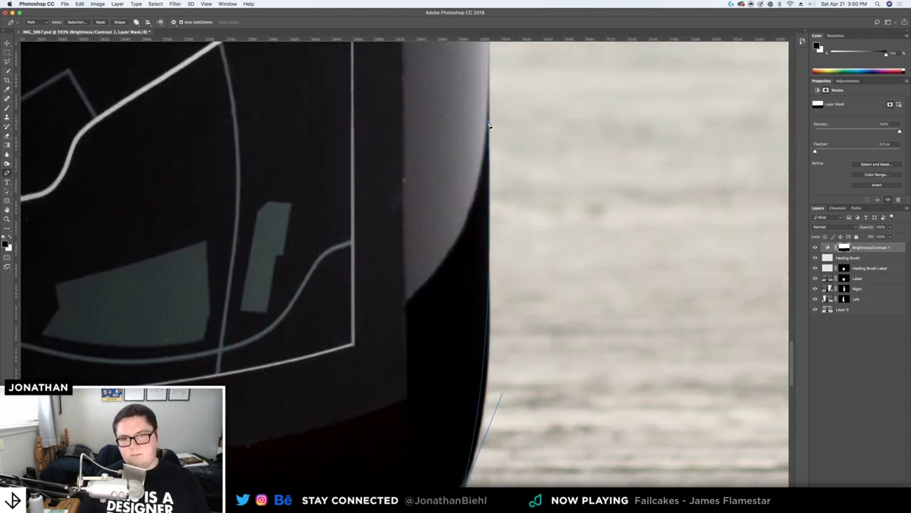
key("super+z")
left_click_drag(489, 278, 486, 111)
key("super+z")
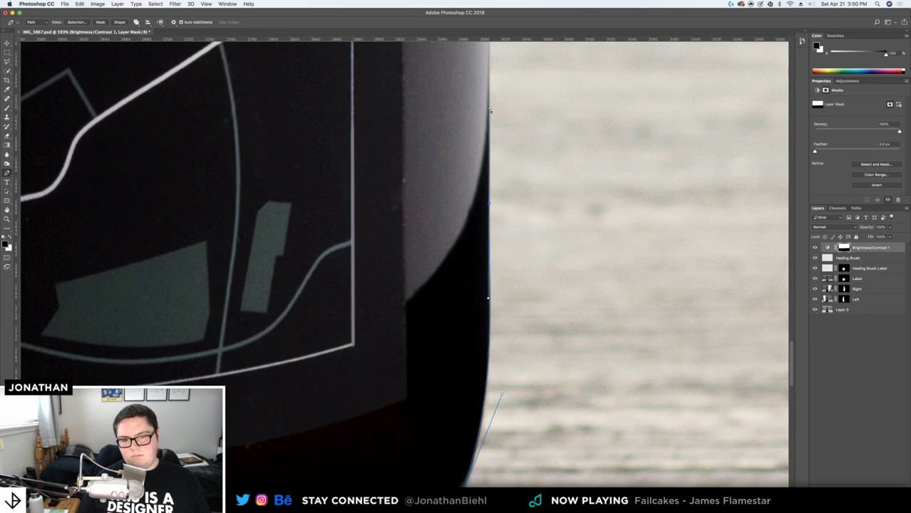
scroll(488, 326, "down", 5)
left_click(467, 339, "alt")
left_click_drag(502, 184, 504, 94)
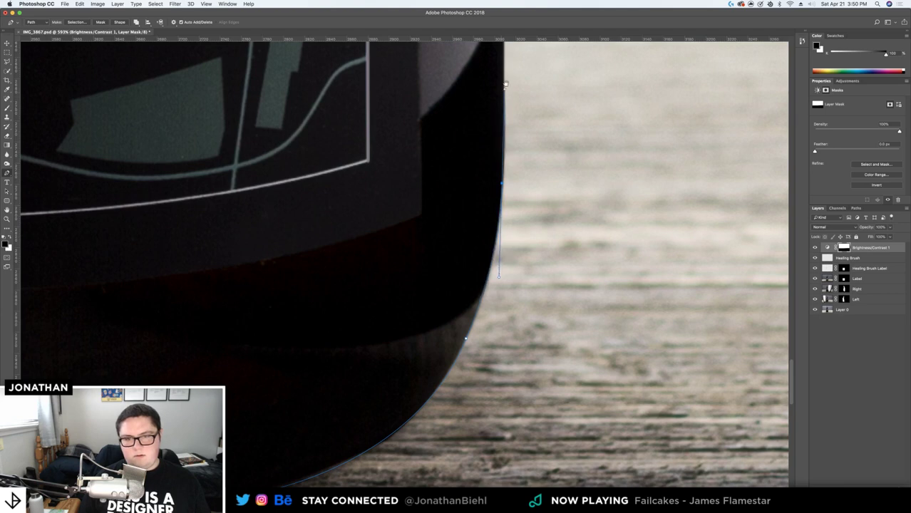
Extend the path up the bottle's right edge past the table line and straight across the label to the left edge
scroll(504, 87, "up", 5)
left_click(487, 104)
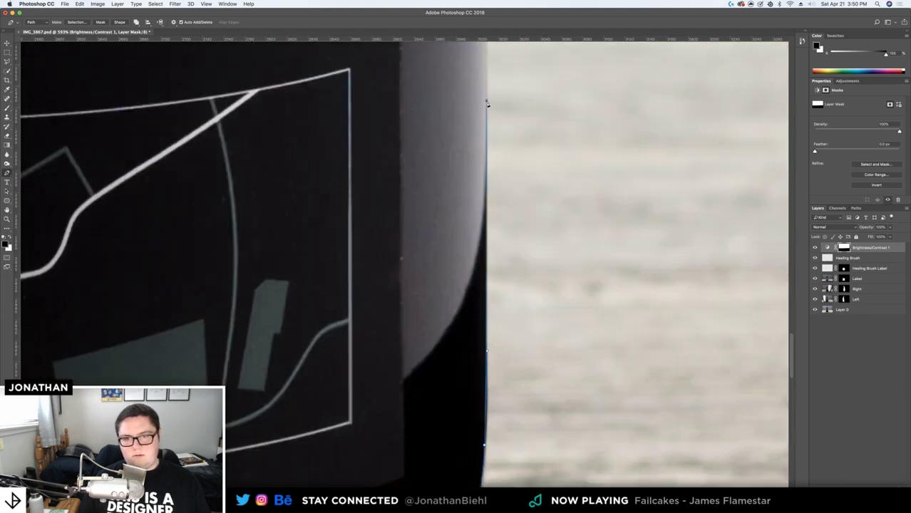
scroll(488, 94, "up", 8)
left_click(486, 115)
scroll(492, 164, "up", 5)
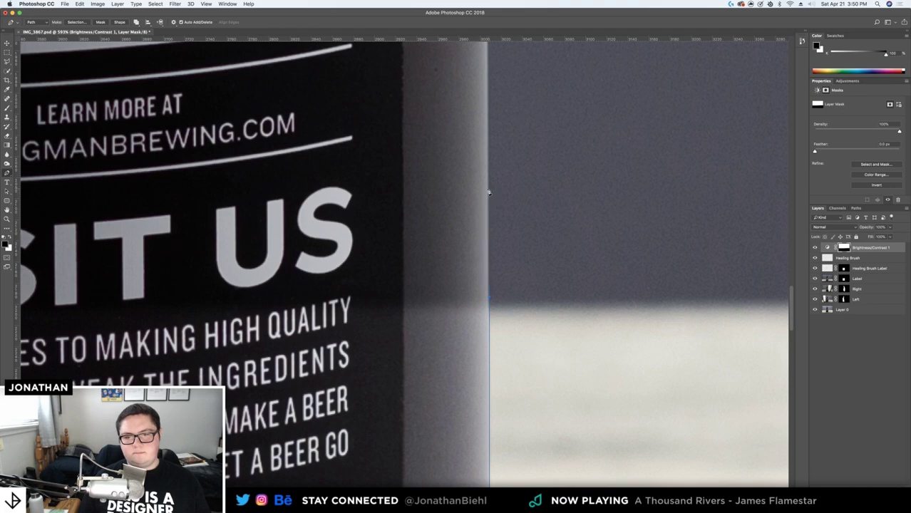
key("super+z")
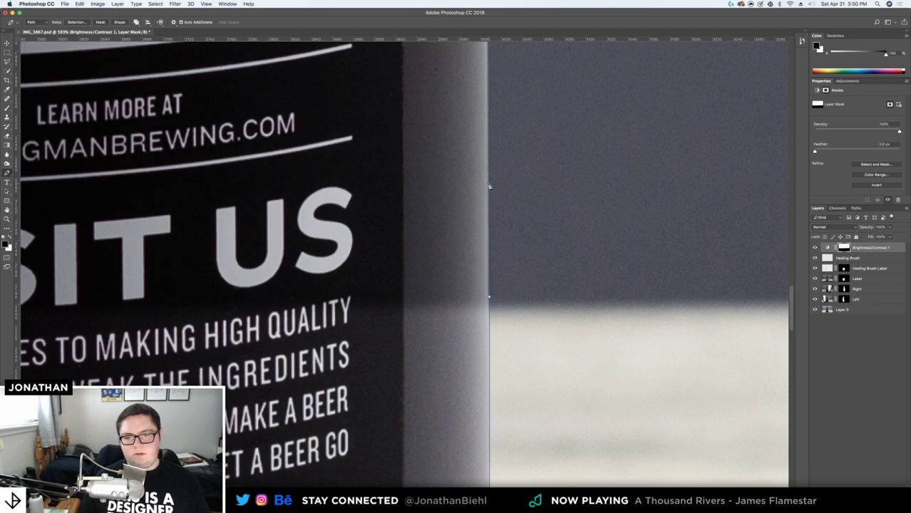
scroll(463, 208, "left", 10)
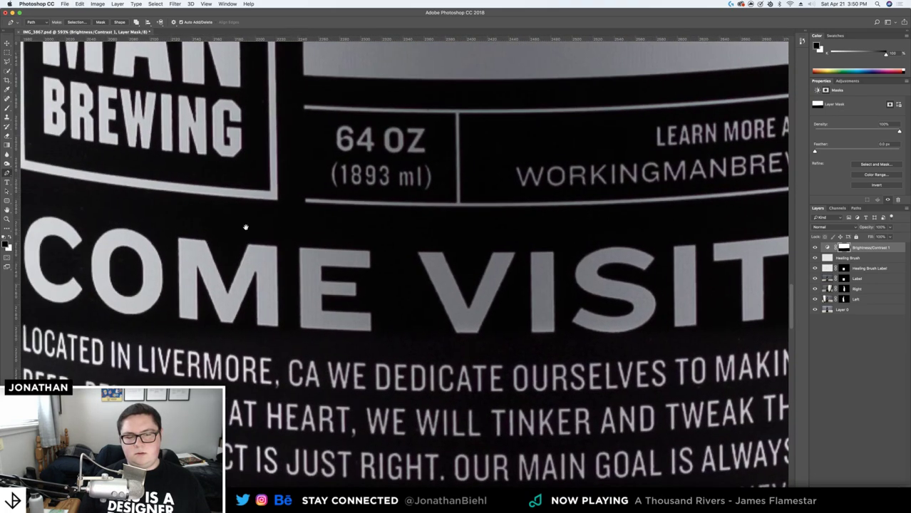
left_click_drag(245, 227, 492, 259)
left_click(181, 190, "shift")
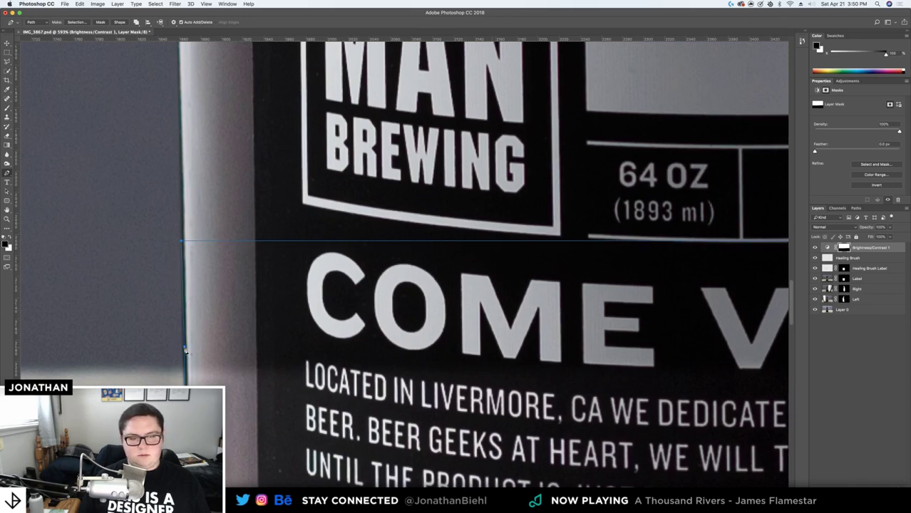
Turn the bottle path into a selection, fill it with white on the Brightness/Contrast 1 mask, and deselect
right_click(246, 295)
left_click(268, 326)
key("Return")
right_click(268, 298)
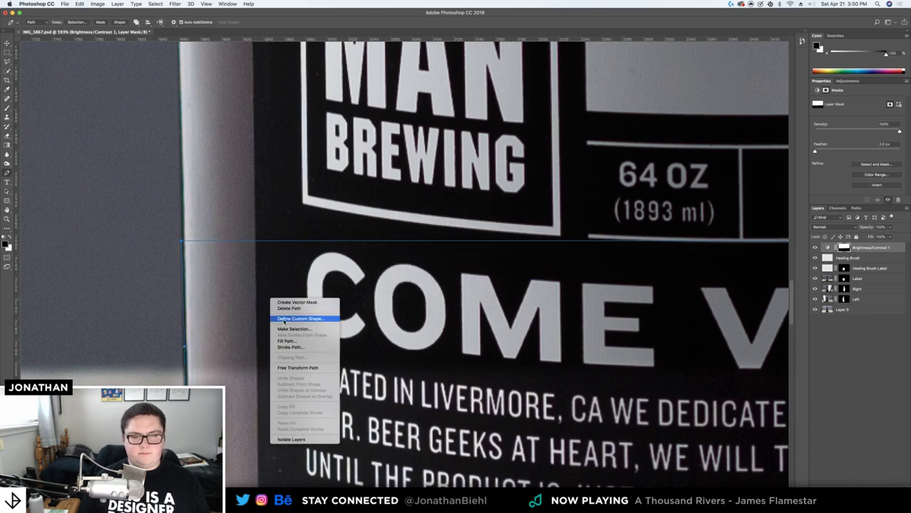
left_click(271, 326)
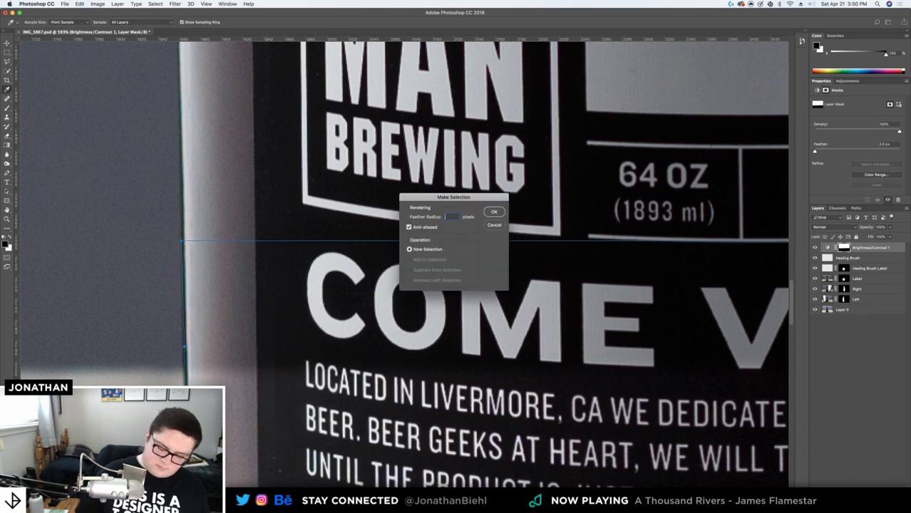
key("Return")
key("alt+BackSpace")
key("super+z")
key("super+d")
key("z")
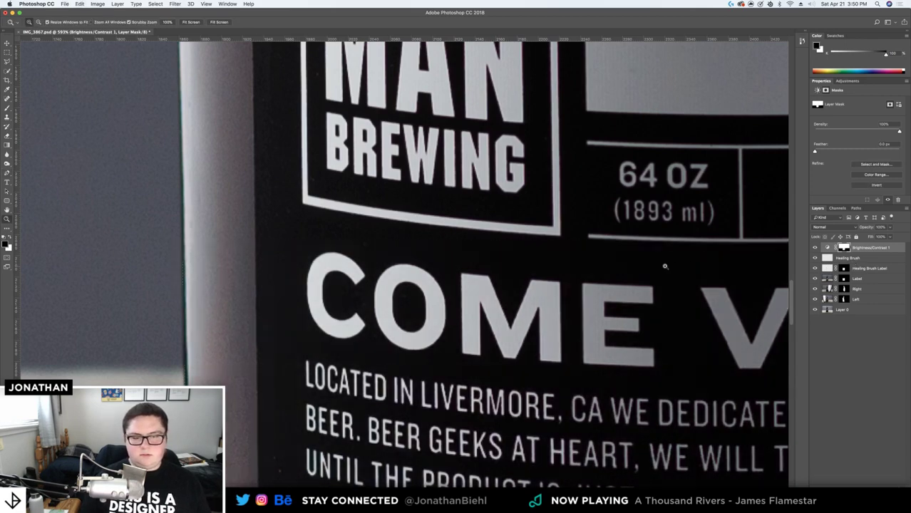
Invert the Brightness/Contrast 1 mask so the adjustment affects only the wooden table
left_click_drag(497, 288, 433, 291)
key("super+0")
key("v")
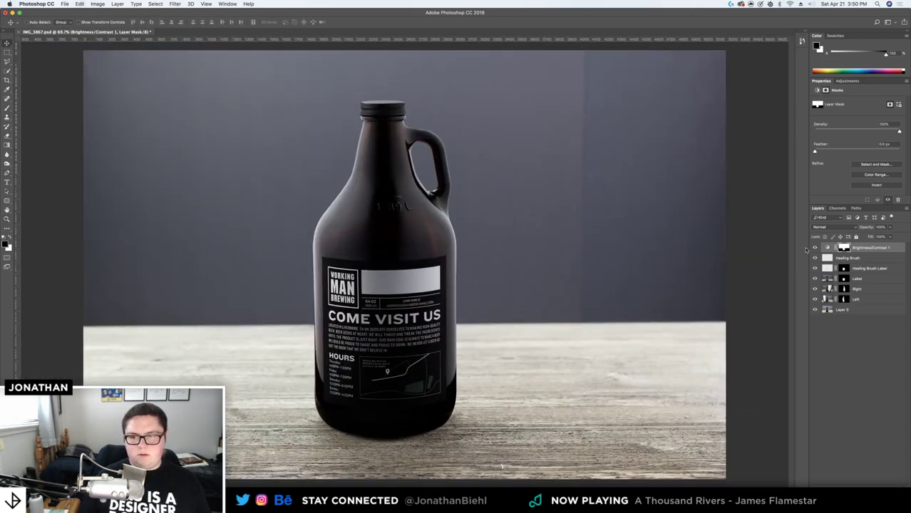
key("z")
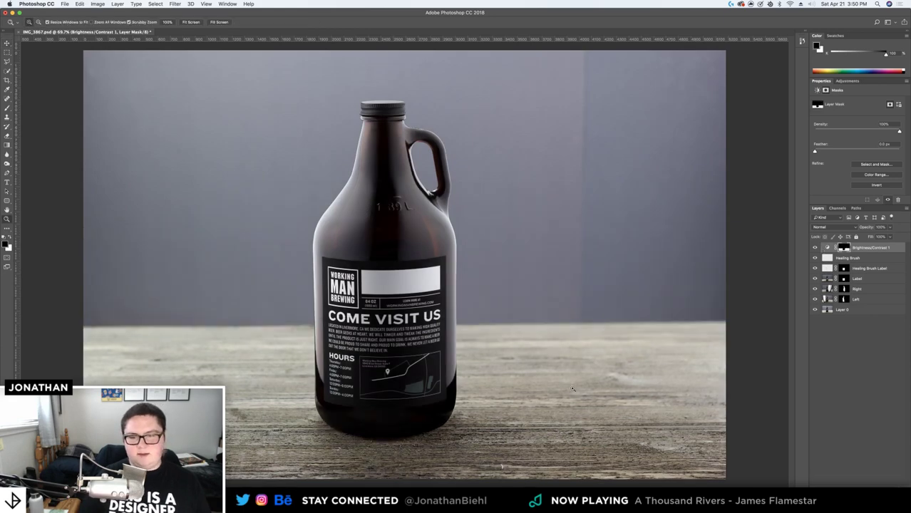
Compare the photo with and without the Brightness/Contrast 1 adjustment, and save the document
left_click(507, 379)
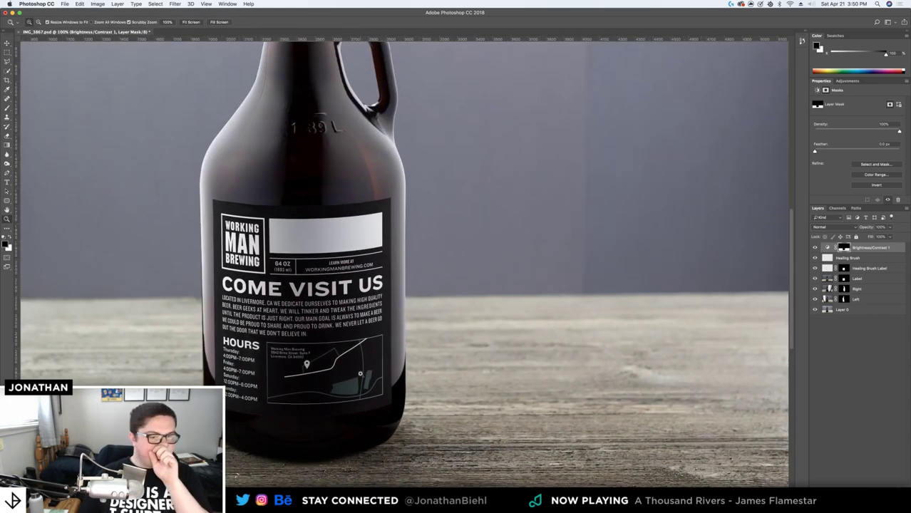
left_click(816, 247)
left_click(815, 248)
left_click(368, 365, "alt")
key("super+s")
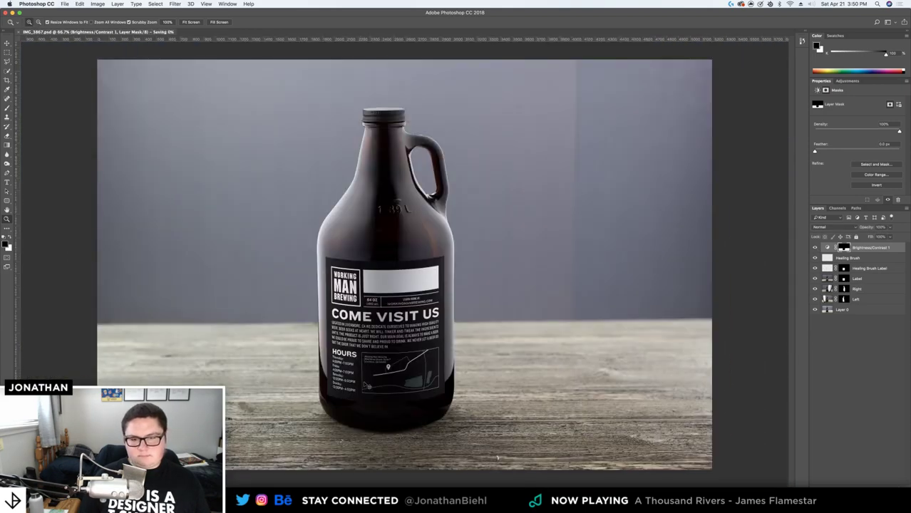
Examine the label text, map, opening hours and bottle edges up close, and then the overall composition
left_click(364, 382)
left_click(360, 403)
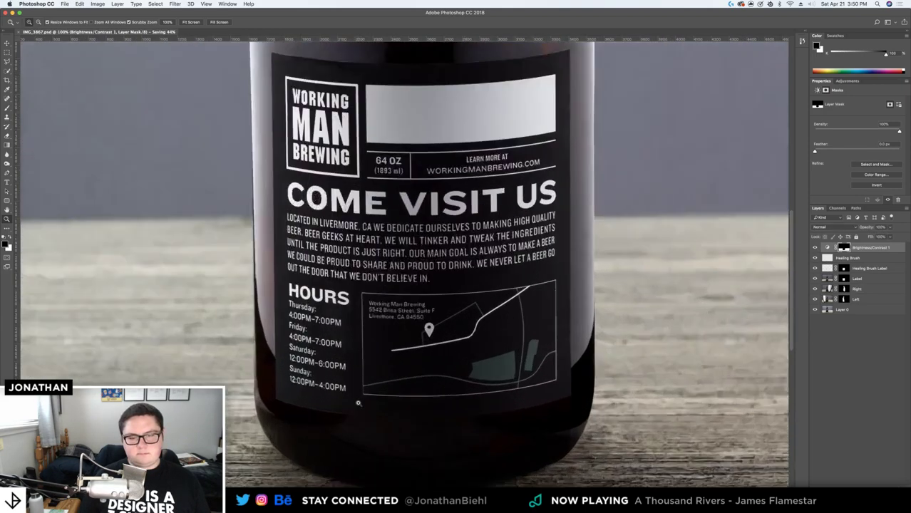
left_click(432, 403, "alt")
key("v")
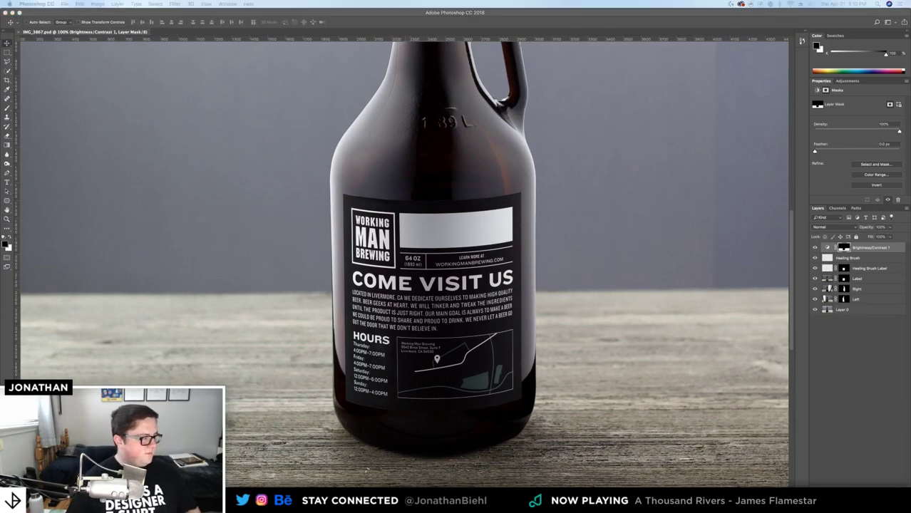
key("z")
left_click(448, 193)
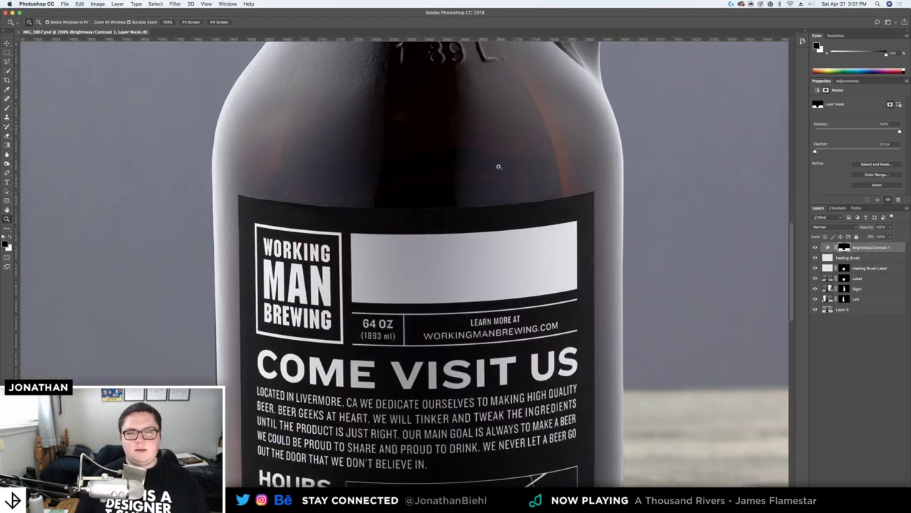
left_click(424, 195, "alt")
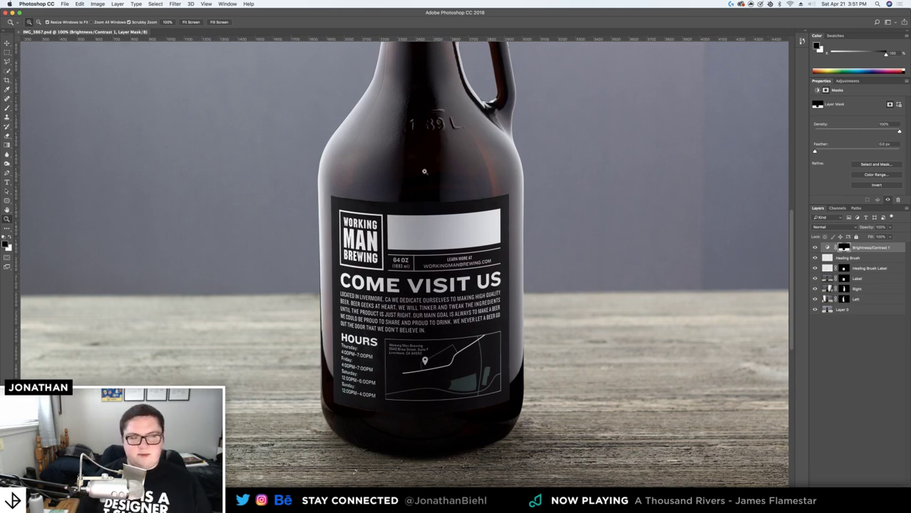
scroll(433, 178, "up", 3)
left_click_drag(427, 187, 386, 171)
left_click_drag(395, 446, 382, 264)
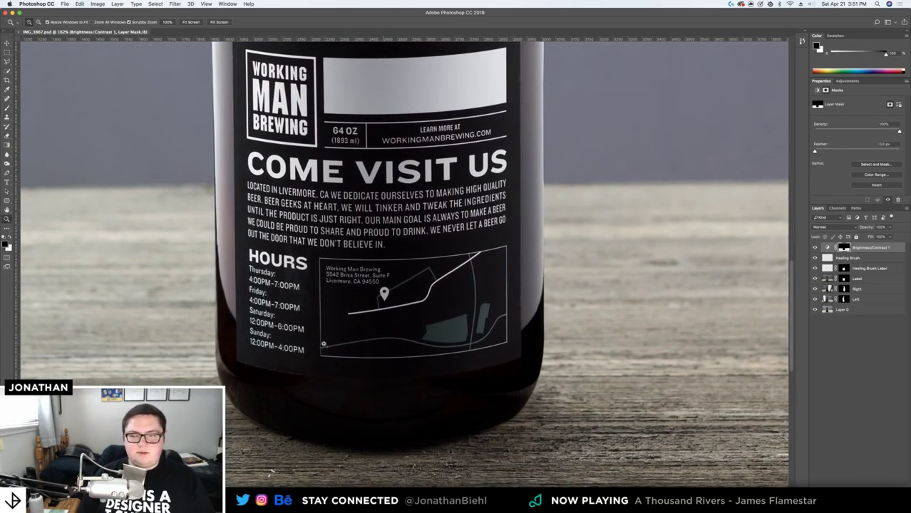
scroll(252, 343, "up", 2)
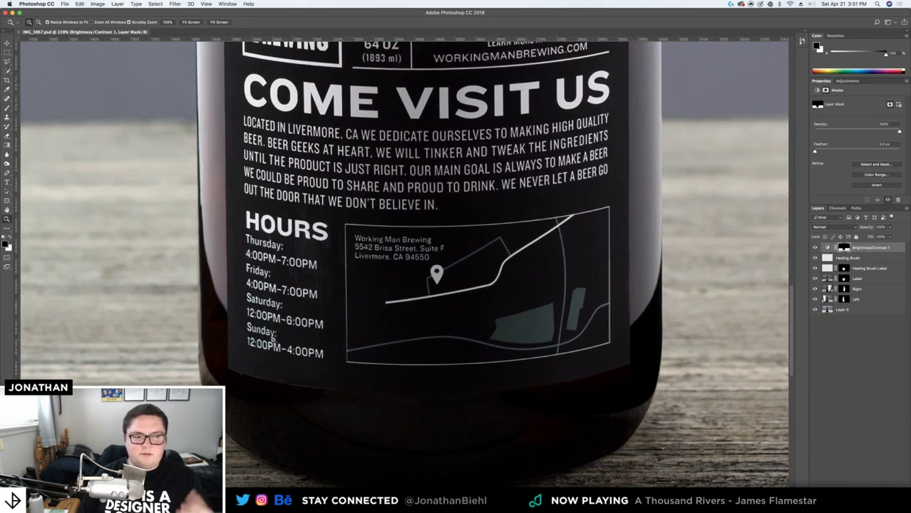
scroll(265, 322, "up", 3)
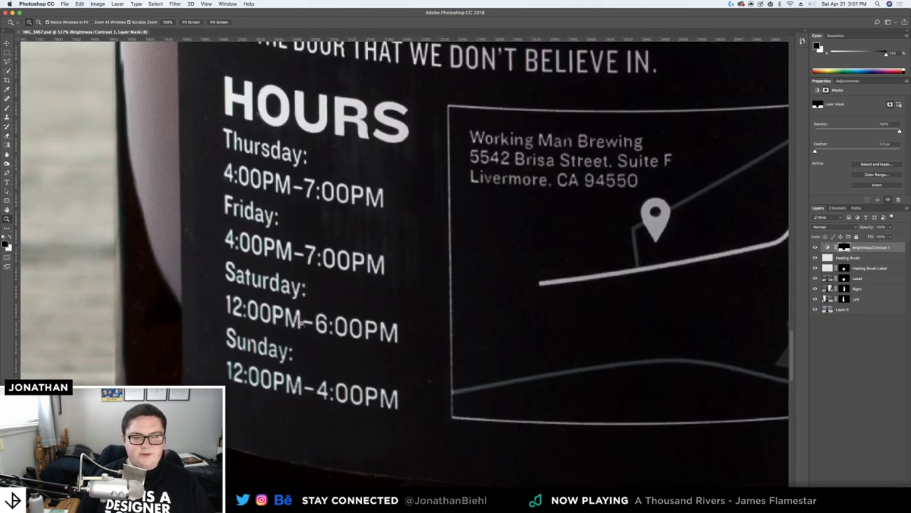
scroll(369, 349, "down", 3)
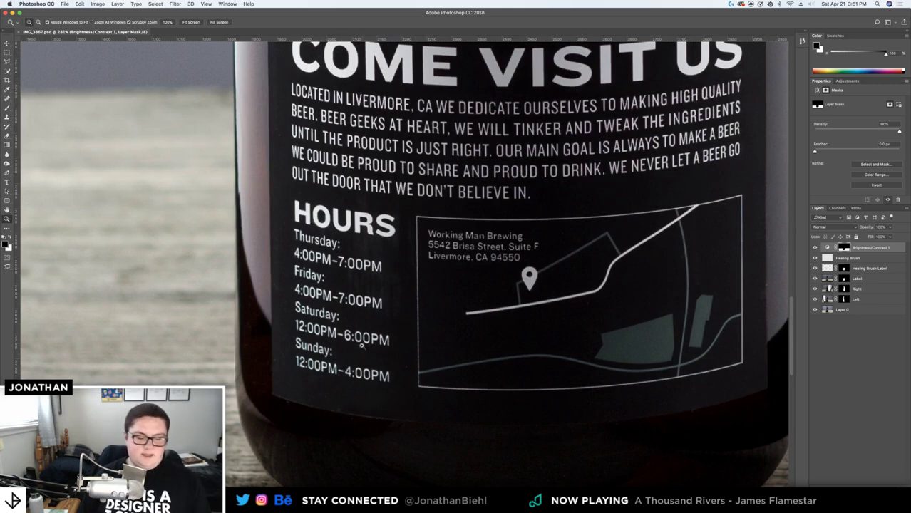
scroll(414, 275, "up", 1)
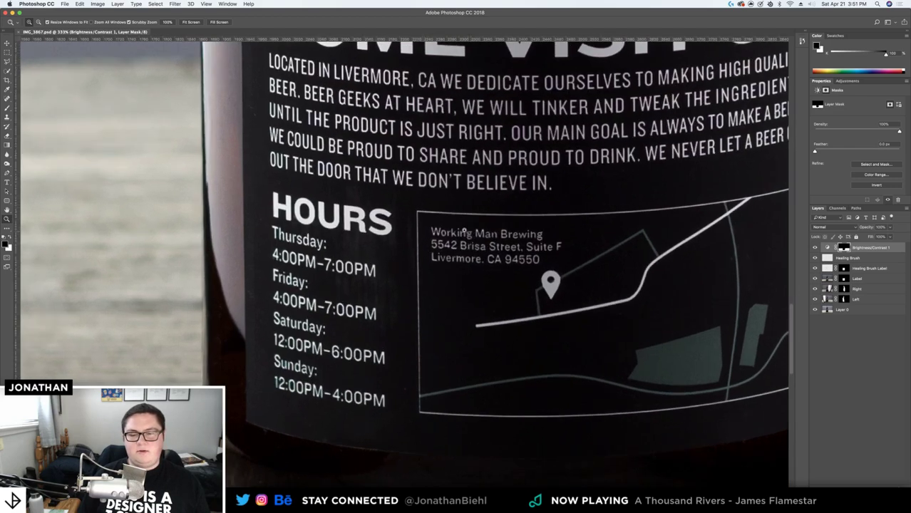
scroll(467, 236, "down", 5)
scroll(459, 266, "down", 4)
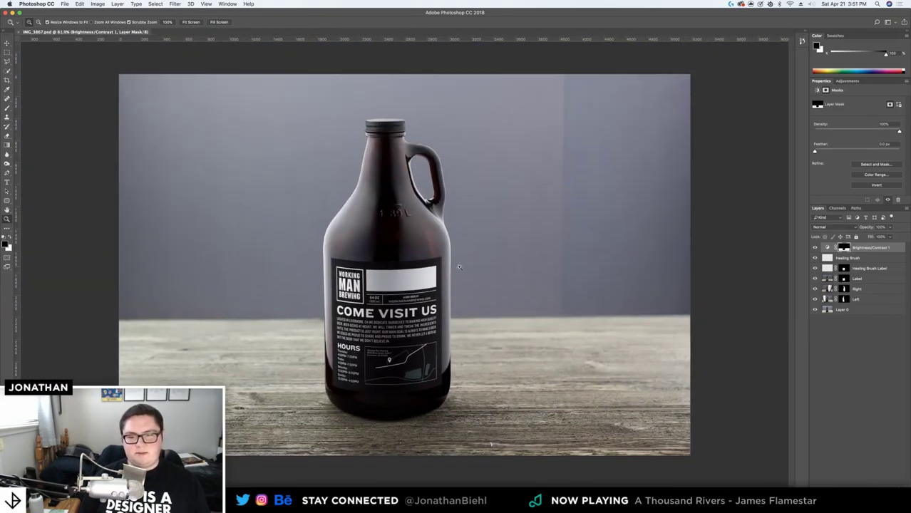
Check the whole image once more with Brightness/Contrast 1 hidden and shown, and save the file again
key("v")
left_click(816, 248)
left_click(816, 248)
key("super+s")
key("z")
scroll(448, 279, "up", 1)
key("v")
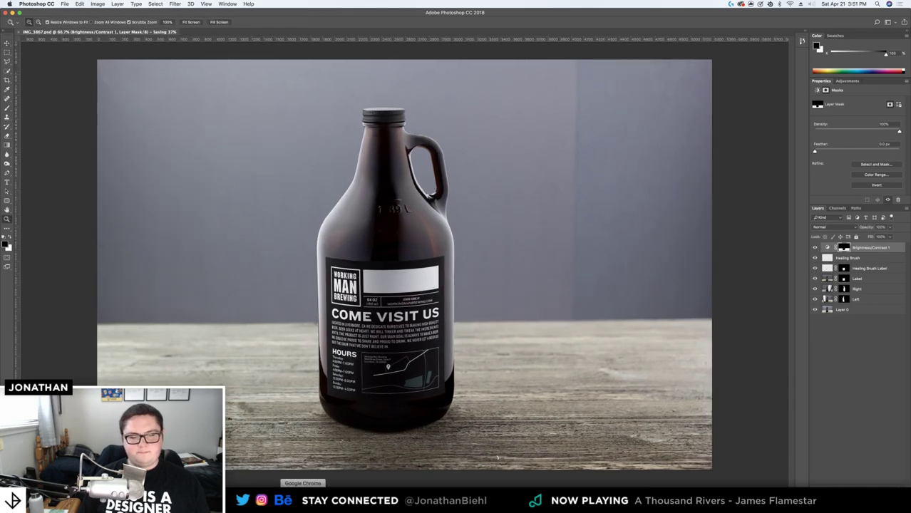
Copy the Layer 2 background patch from IMG_3853.psd to the top of IMG_3867.psd, and close IMG_3853.psd
key("super+grave")
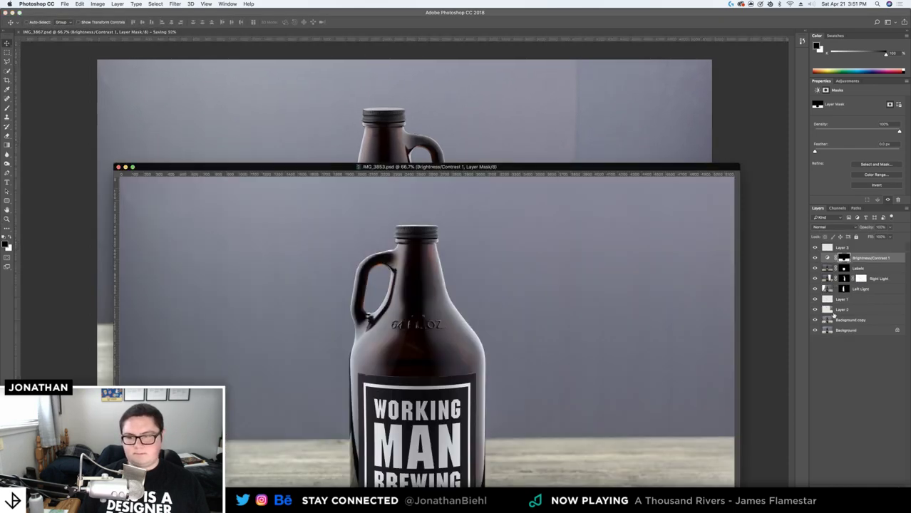
left_click(832, 312)
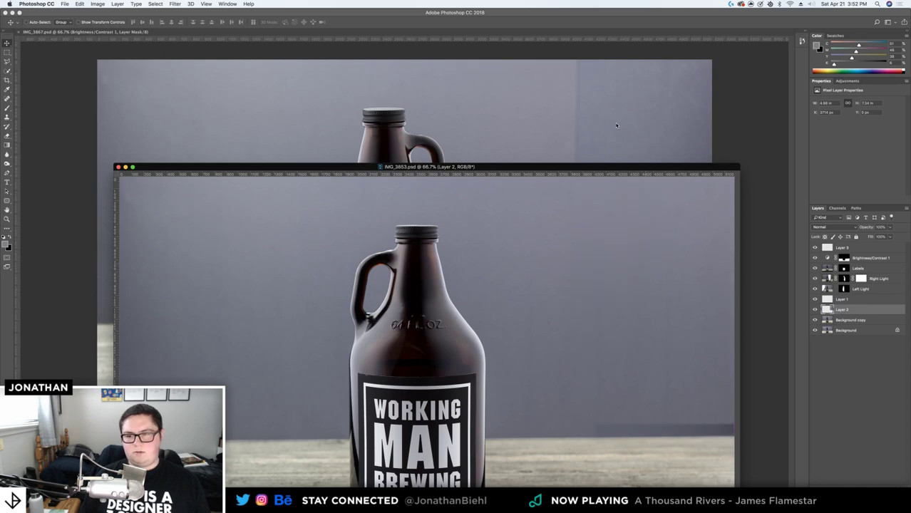
left_click(616, 126)
key("z")
left_click_drag(670, 231, 696, 231)
left_click_drag(586, 253, 560, 251)
key("v")
key("ctrl+Tab")
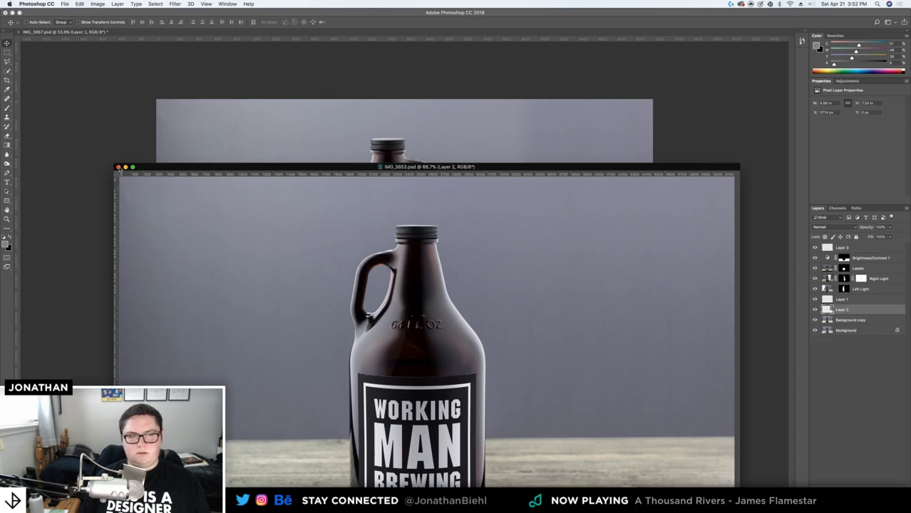
key("ctrl+Tab")
Stretch the copied background patch toward the bottle to about 5.78 in wide with Free Transform
key("z")
left_click_drag(620, 226, 649, 222)
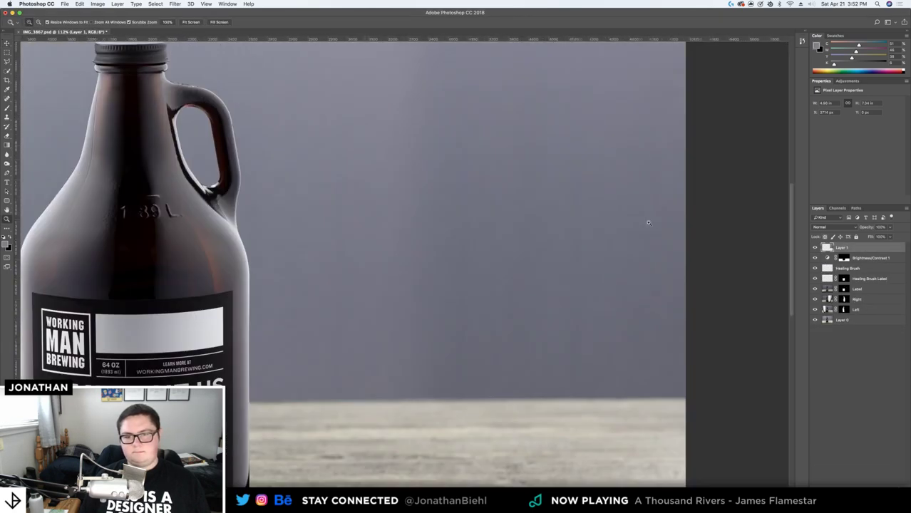
key("v")
key("ctrl+t")
key("ctrl+0")
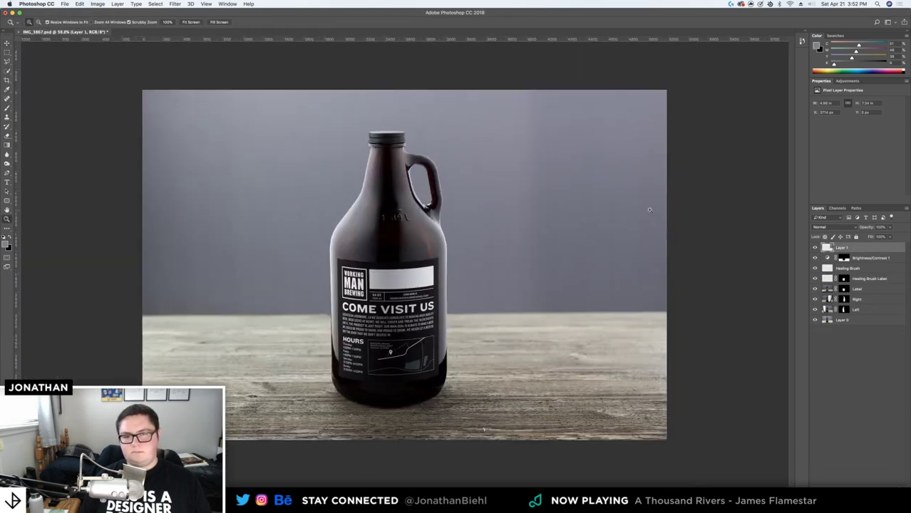
left_click_drag(517, 203, 428, 209)
key("Return")
Add a layer mask to Layer 1 and paint it black with a large soft brush to blend the patch's edge near the bottle
key("z")
left_click(591, 201, "alt")
left_click_drag(584, 211, 608, 212)
key("super+0")
key("e")
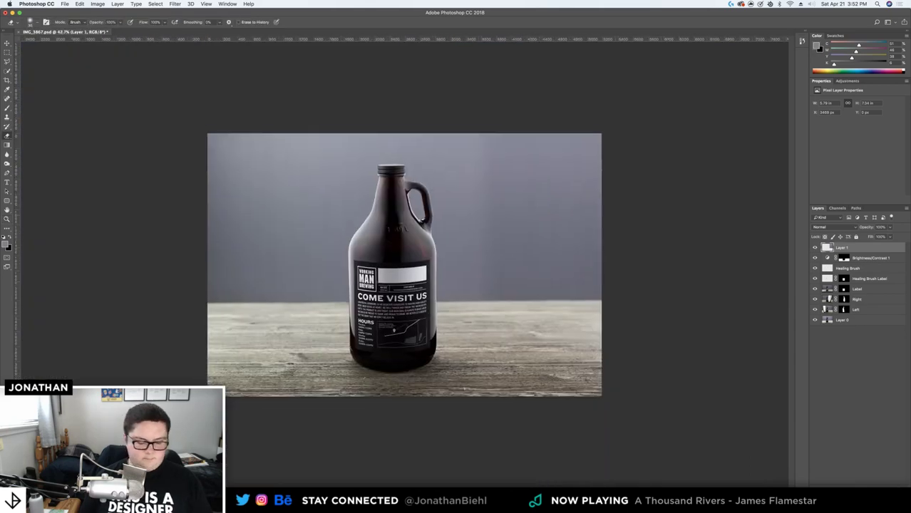
left_click(854, 490)
key("b")
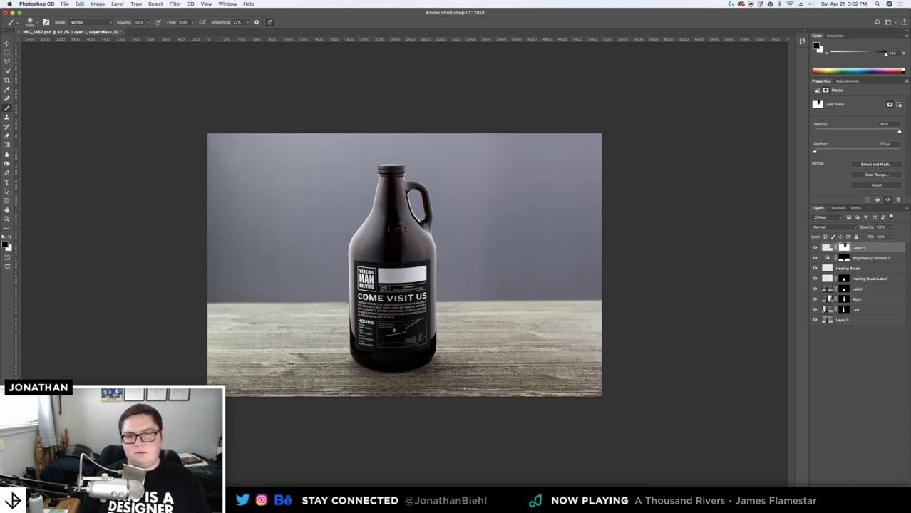
key("z")
left_click_drag(505, 247, 534, 248)
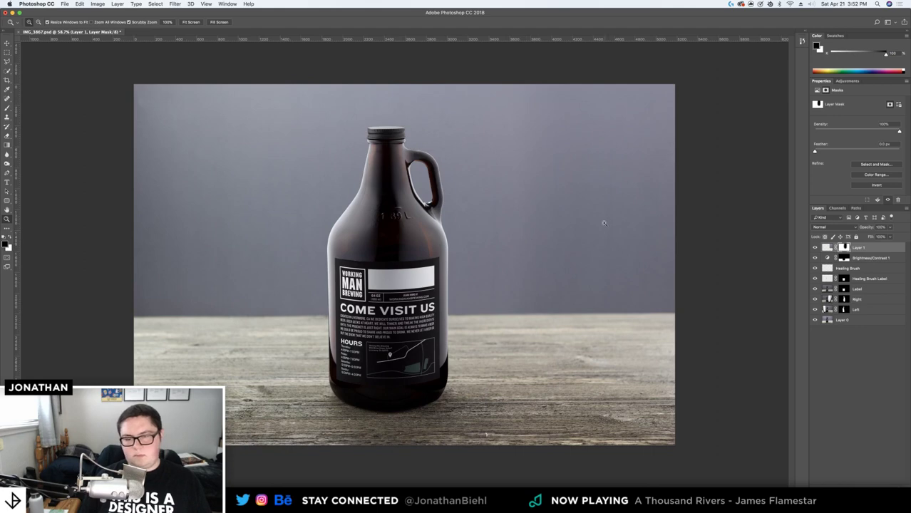
Set the lightness of Layer 1's image to +3 with Hue/Saturation, and save the document
left_click(825, 248)
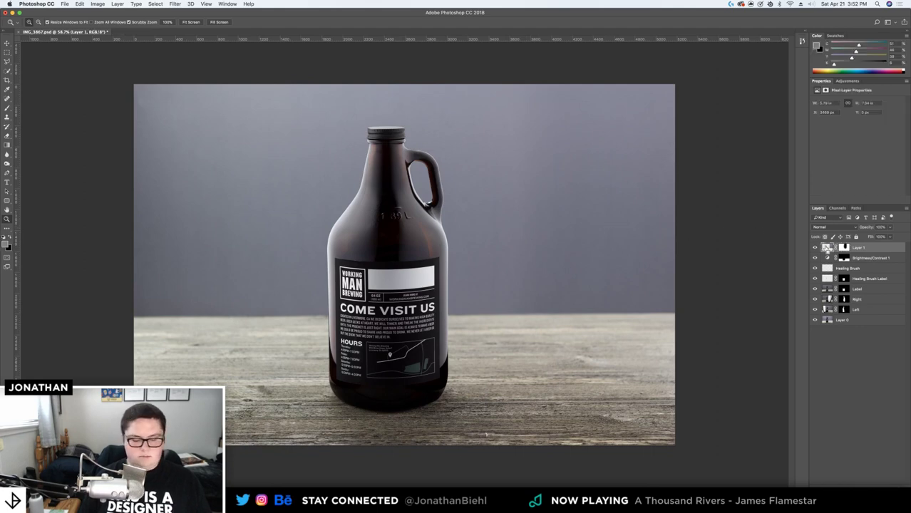
key("ctrl+u")
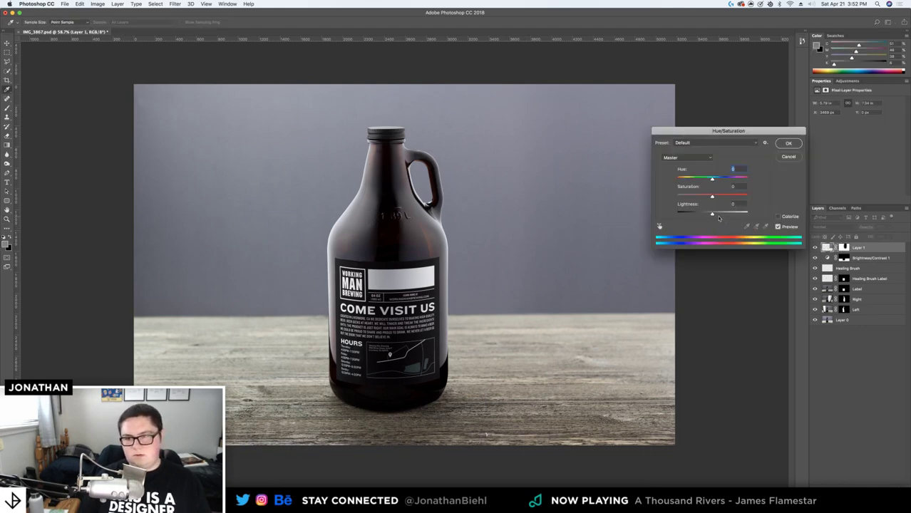
left_click_drag(712, 214, 714, 215)
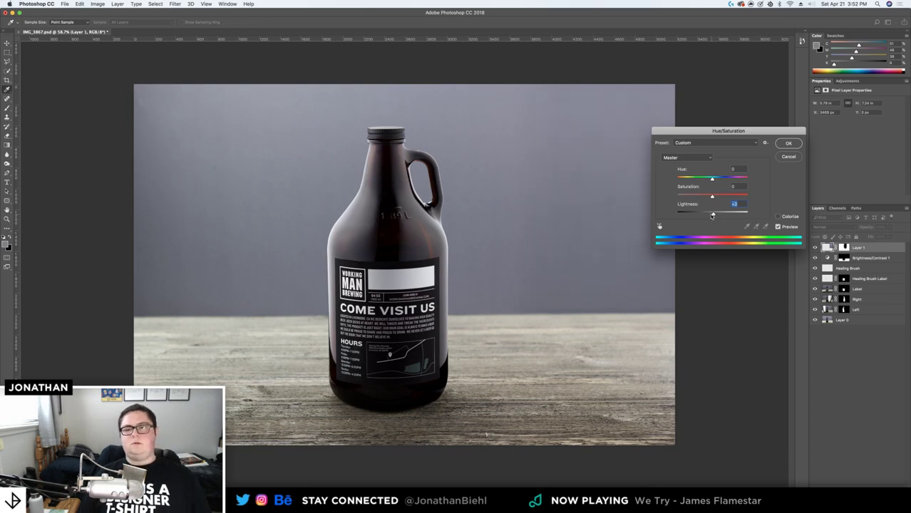
left_click(789, 143)
key("z")
key("ctrl+s")
Add a new Brightness/Contrast adjustment layer above Layer 1 with brightness about 45 to lighten the bottle's base
left_click(385, 290)
left_click(383, 296, "alt")
left_click(385, 302)
left_click(395, 336)
left_click(375, 439)
left_click_drag(375, 439, 404, 255)
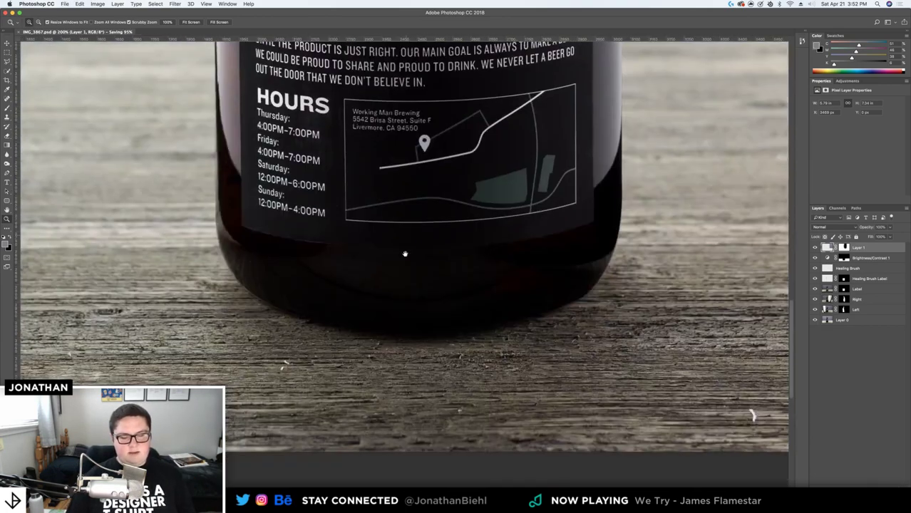
left_click(406, 254)
left_click(406, 255, "alt")
key("v")
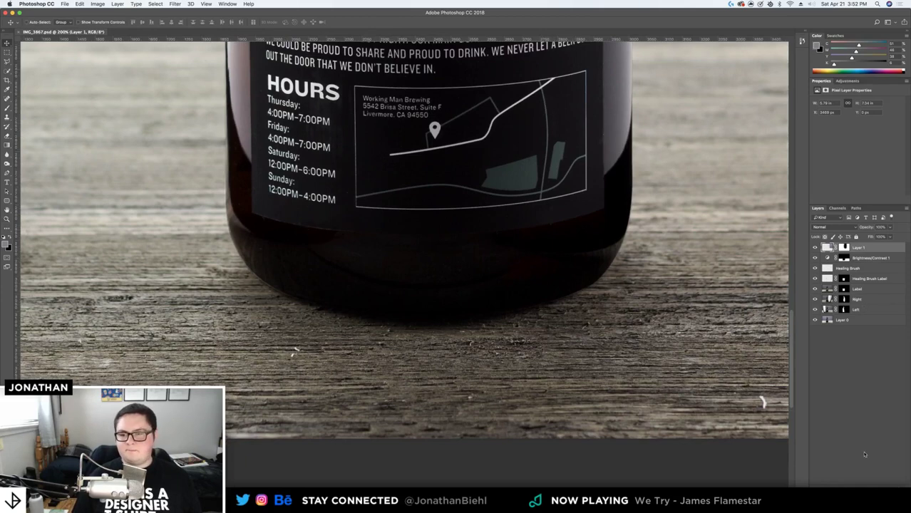
left_click(868, 488)
left_click(874, 376)
left_click_drag(861, 122, 869, 118)
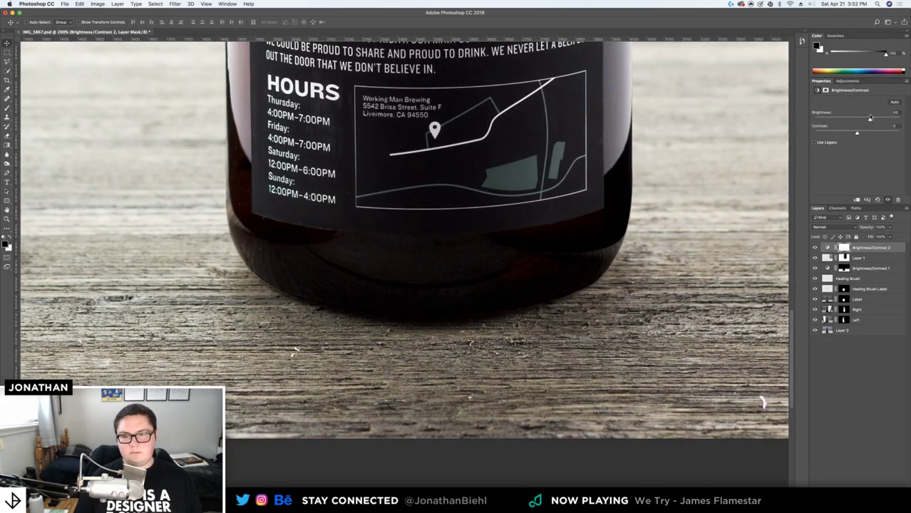
Try to exclude the table from Brightness/Contrast 2 by filling the Brightness/Contrast 1 mask's selection with black, and deselect
left_click(844, 247)
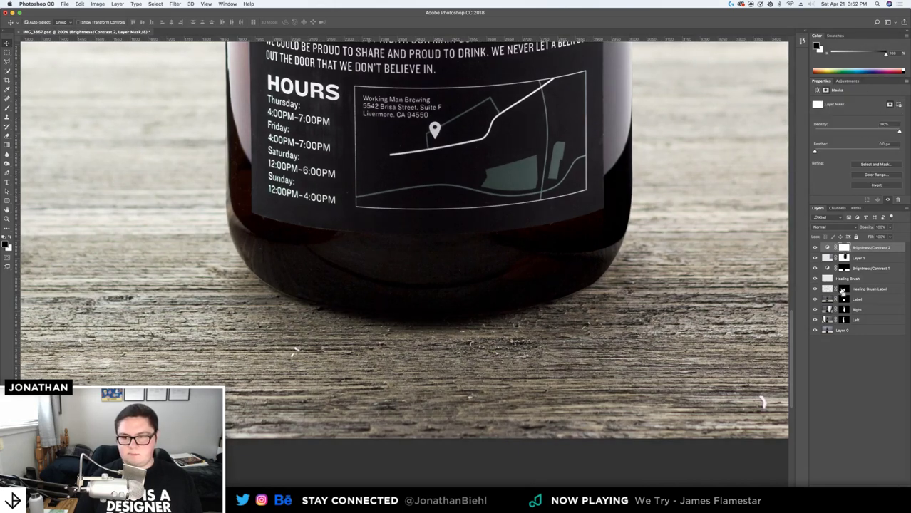
left_click(845, 270, "super")
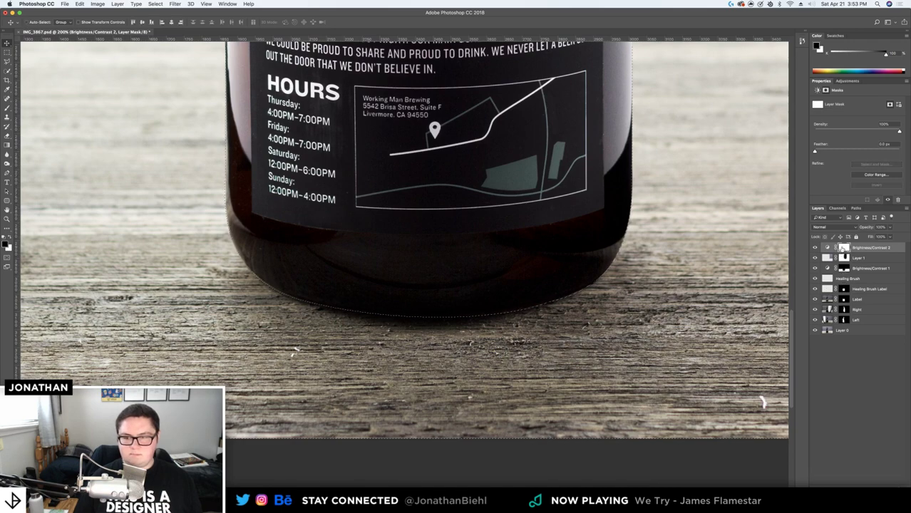
key("alt+Delete")
key("super+d")
key("z")
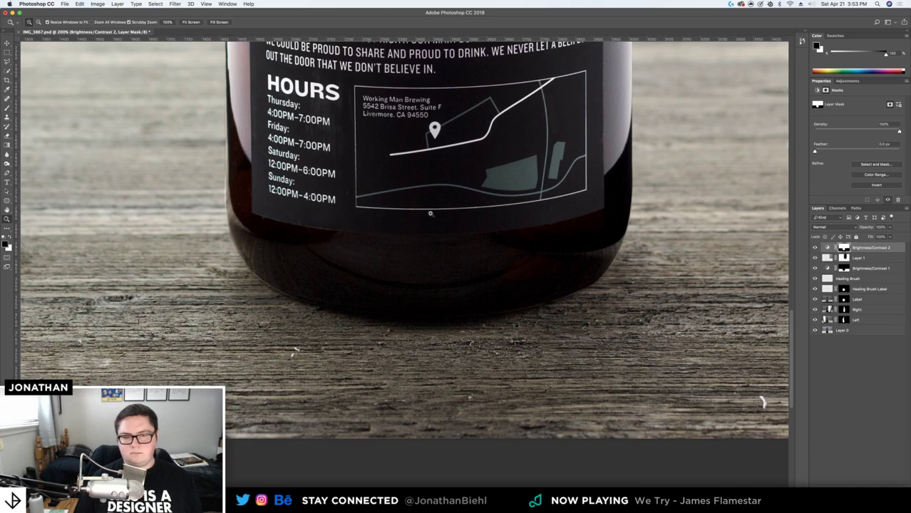
Fill the entire Brightness/Contrast 2 mask with black and switch to the Brush tool
scroll(433, 212, "up", 3)
key("v")
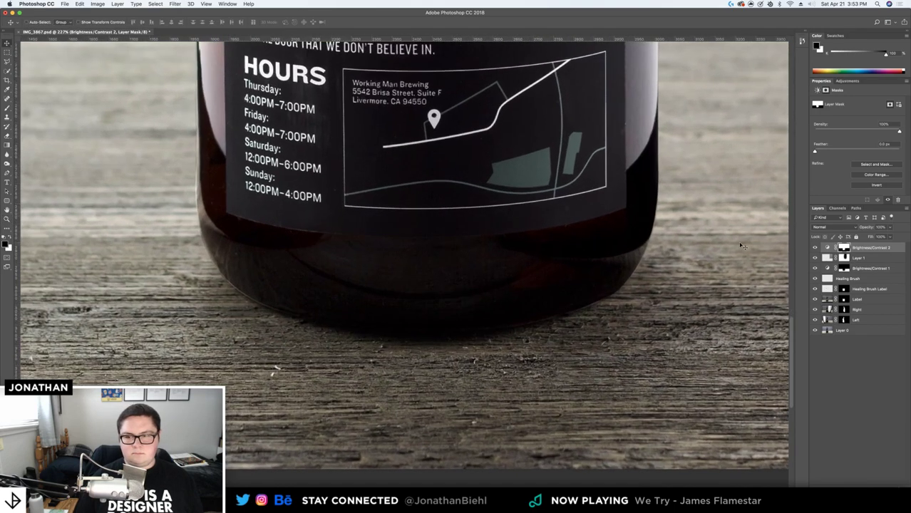
key("super+Delete")
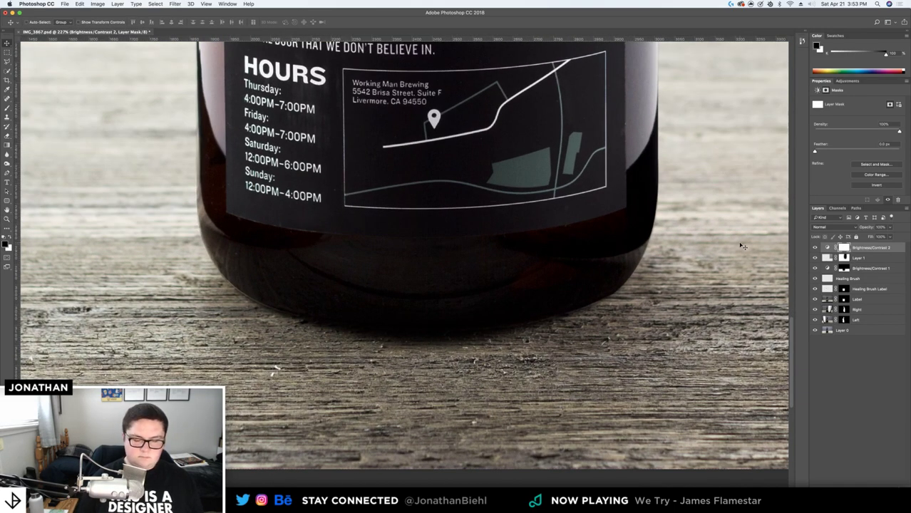
key("alt+Delete")
key("b")
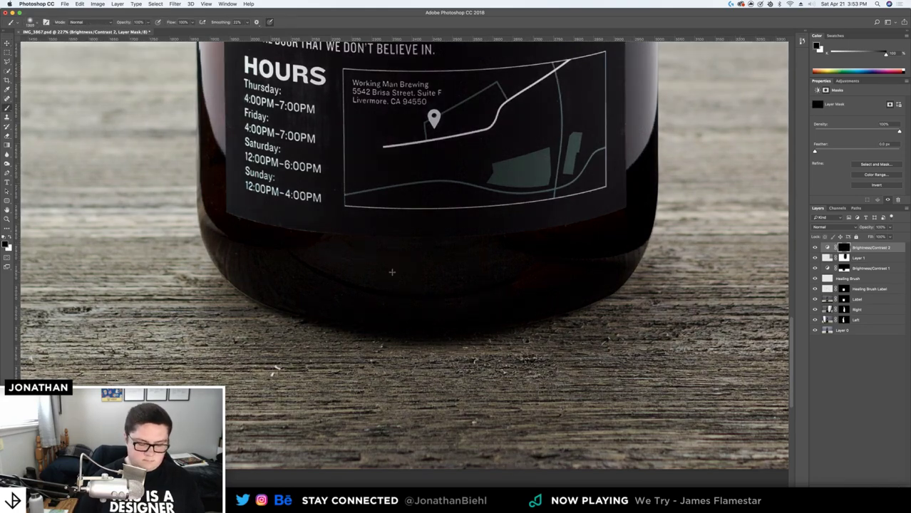
Show the Brightness/Contrast 2 mask as a red overlay and paint white over the bottle's dark base with a smaller brush
key("backslash")
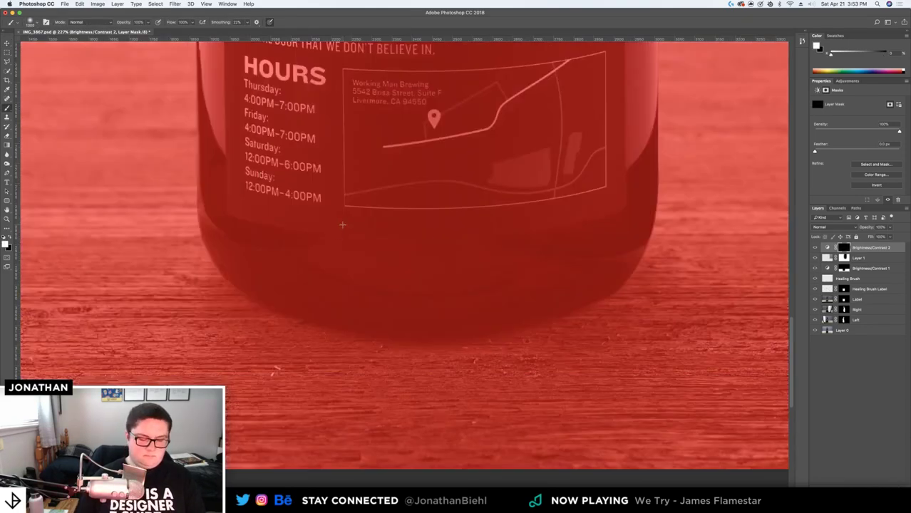
key("bracketleft")
key("bracketleft")
key("bracketleft")
key("bracketleft")
key("bracketleft")
key("bracketleft")
key("bracketleft")
mouse_move(303, 227)
left_mouse_down()
mouse_move(292, 247)
mouse_move(348, 266)
mouse_move(301, 268)
mouse_move(512, 284)
mouse_move(477, 283)
mouse_move(536, 272)
mouse_move(601, 241)
mouse_move(623, 159)
mouse_move(438, 258)
mouse_move(322, 250)
mouse_move(305, 265)
mouse_move(275, 256)
mouse_move(242, 201)
mouse_move(264, 178)
left_mouse_up()
Refine the mask with black on the background beside the bottle and white along the label's lower edge, and hide the overlay
key("x")
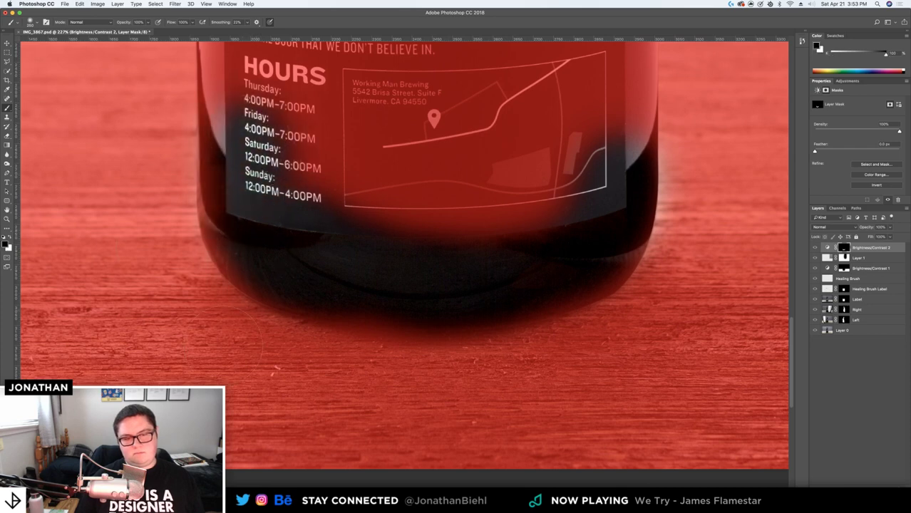
mouse_move(688, 119)
left_mouse_down()
mouse_move(712, 177)
mouse_move(703, 171)
mouse_move(703, 195)
left_mouse_up()
key("x")
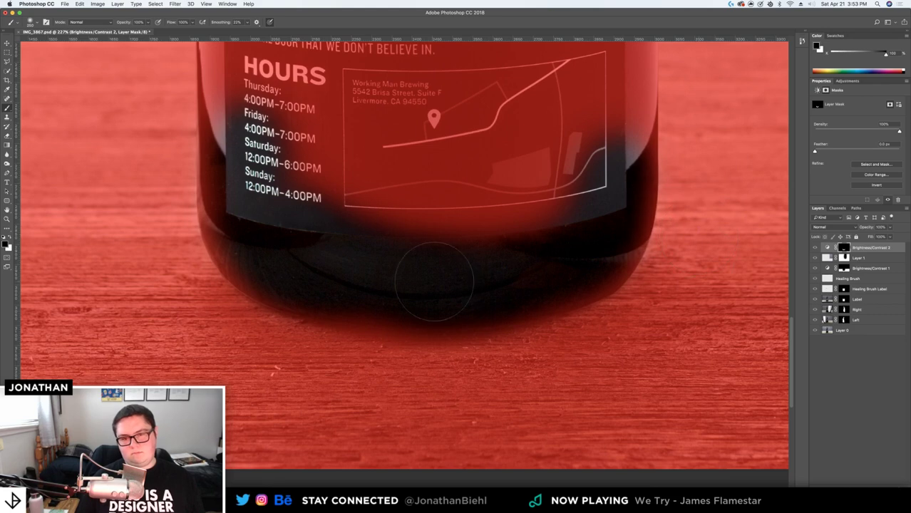
mouse_move(543, 241)
left_mouse_down()
mouse_move(366, 240)
mouse_move(274, 216)
mouse_move(614, 230)
left_mouse_up()
key("x")
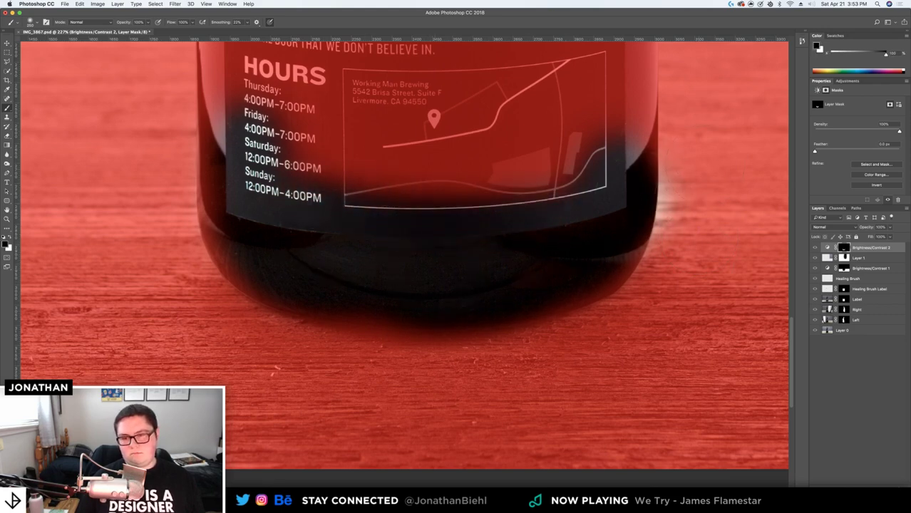
left_click_drag(670, 178, 660, 228)
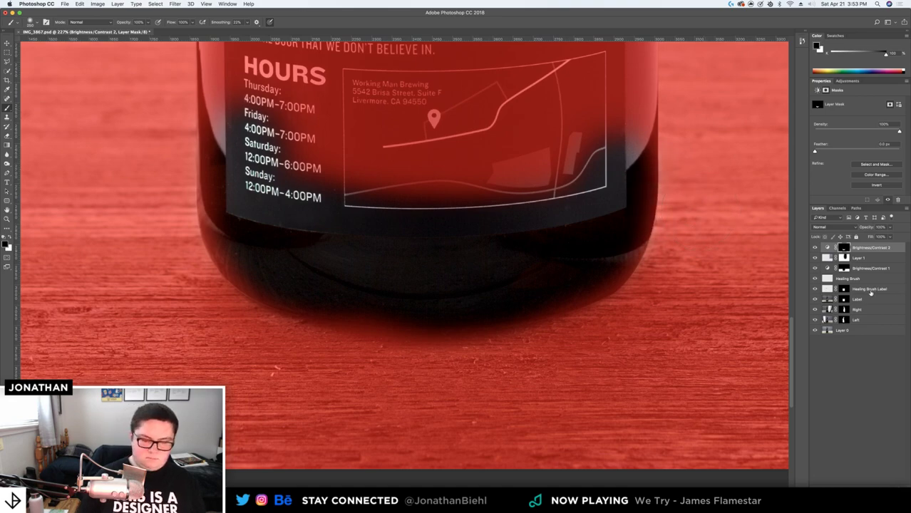
key("backslash")
key("v")
Paint black on the Brightness/Contrast 2 mask over the label's lower text and map, and save the document
scroll(380, 216, "down", 1)
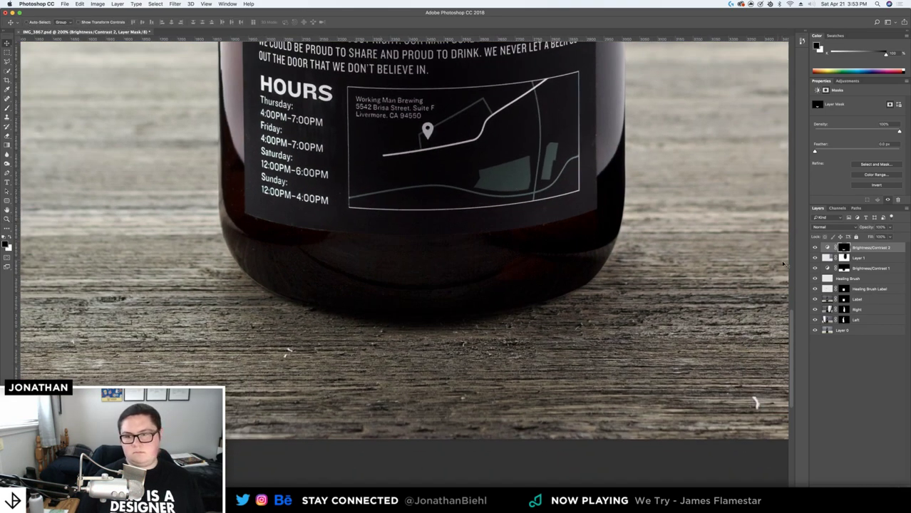
key("z")
left_click(415, 215, "alt")
left_click(420, 222)
key("b")
mouse_move(246, 174)
left_mouse_down()
mouse_move(281, 175)
mouse_move(267, 178)
mouse_move(311, 178)
left_mouse_up()
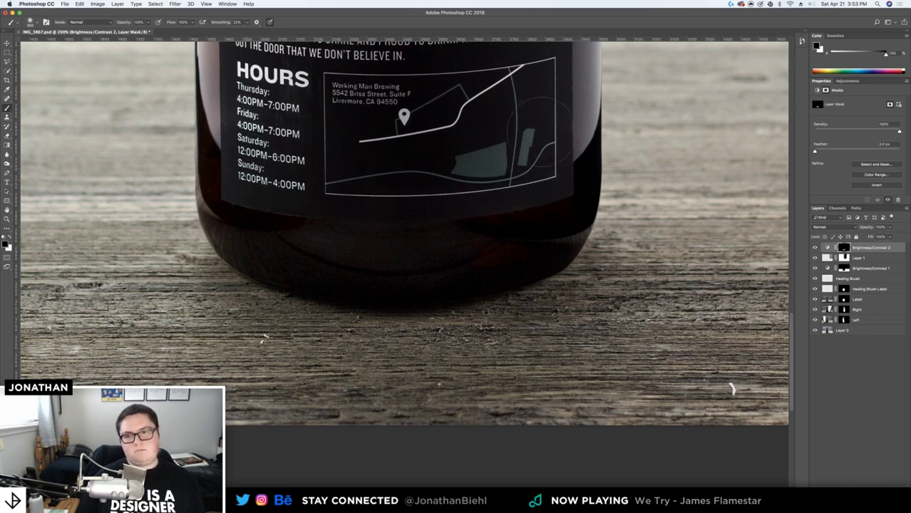
key("z")
key("super+0")
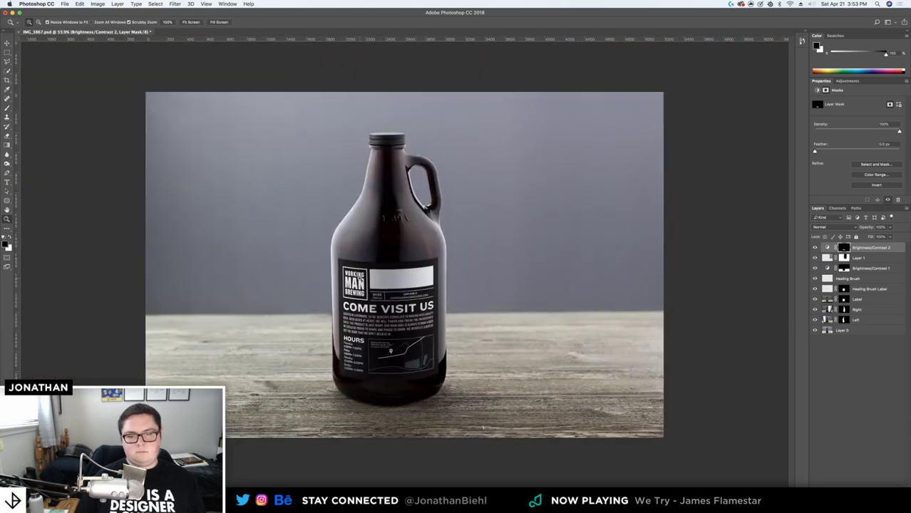
key("super+equal")
key("v")
key("super+s")
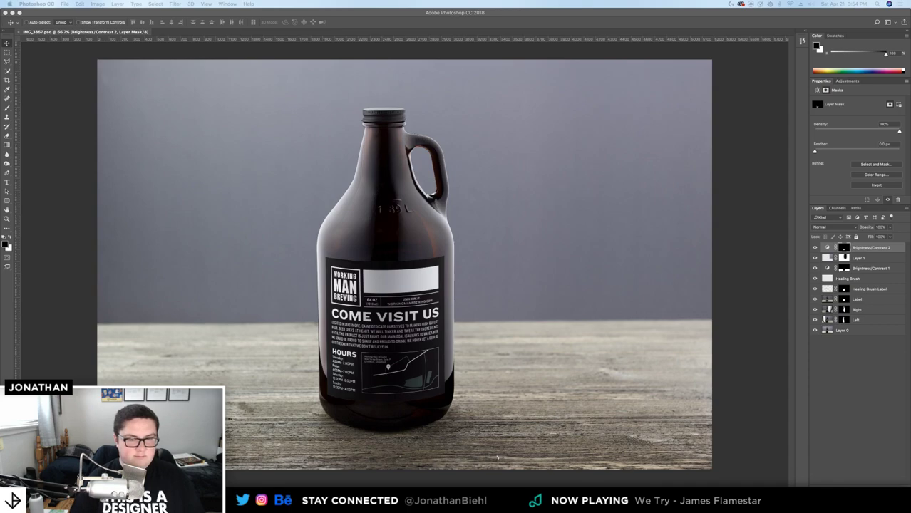
Examine the label's blank white panel up close
key("z")
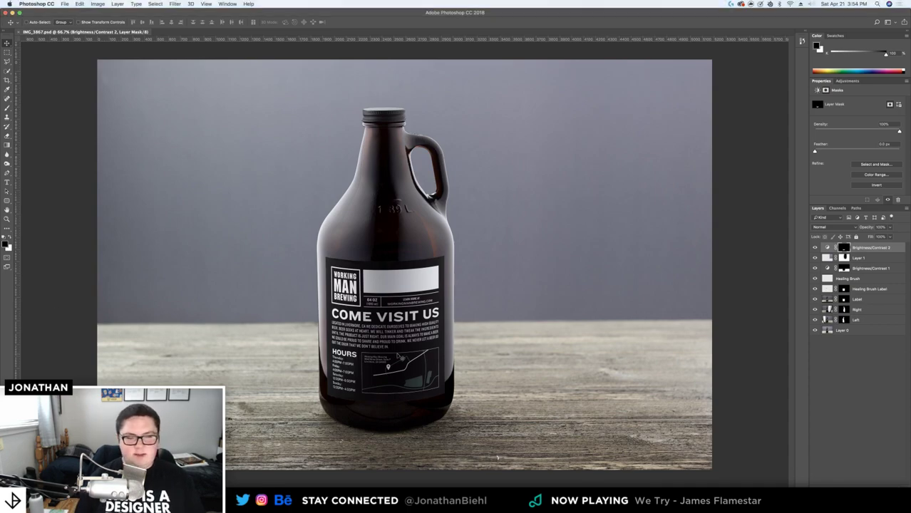
left_click(385, 356)
left_click_drag(382, 357, 349, 357)
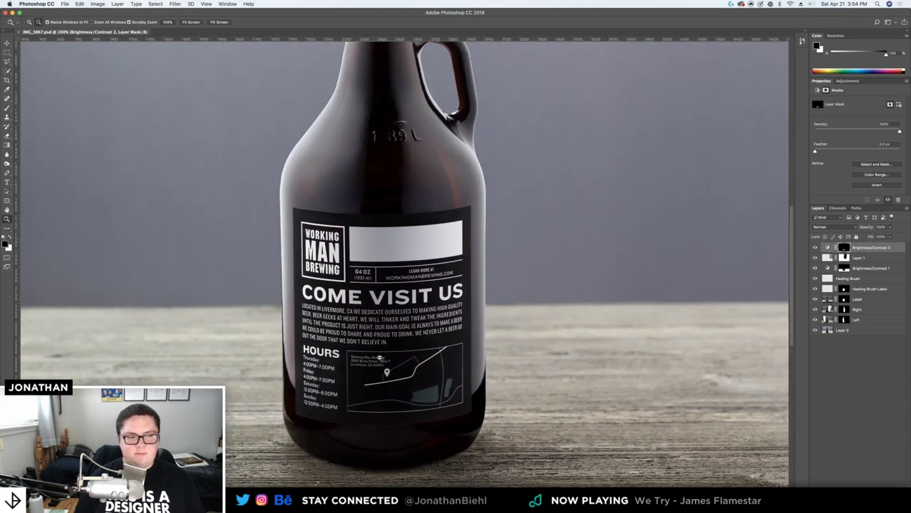
left_click_drag(383, 193, 445, 275)
left_click_drag(474, 306, 460, 306)
left_click_drag(462, 243, 421, 111)
left_click_drag(409, 175, 367, 187)
left_click_drag(518, 226, 455, 230)
key("v")
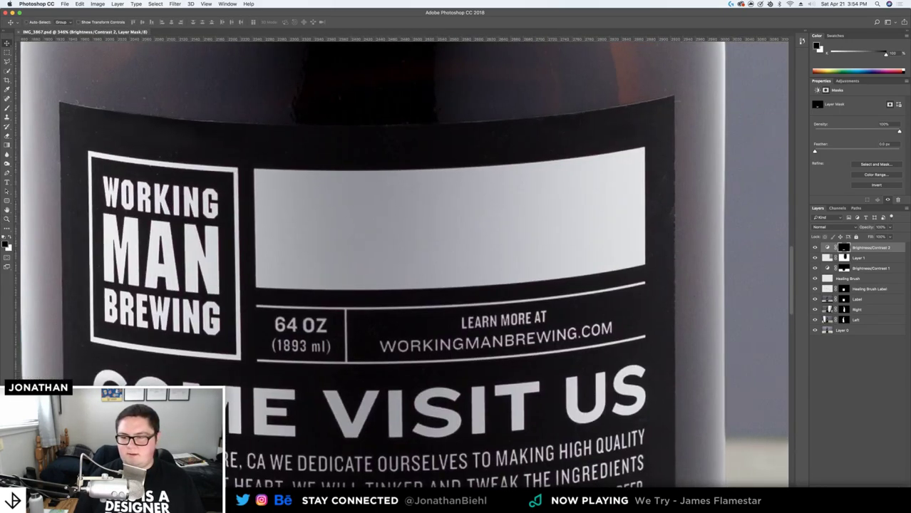
key("super+shift+alt+n")
key("d")
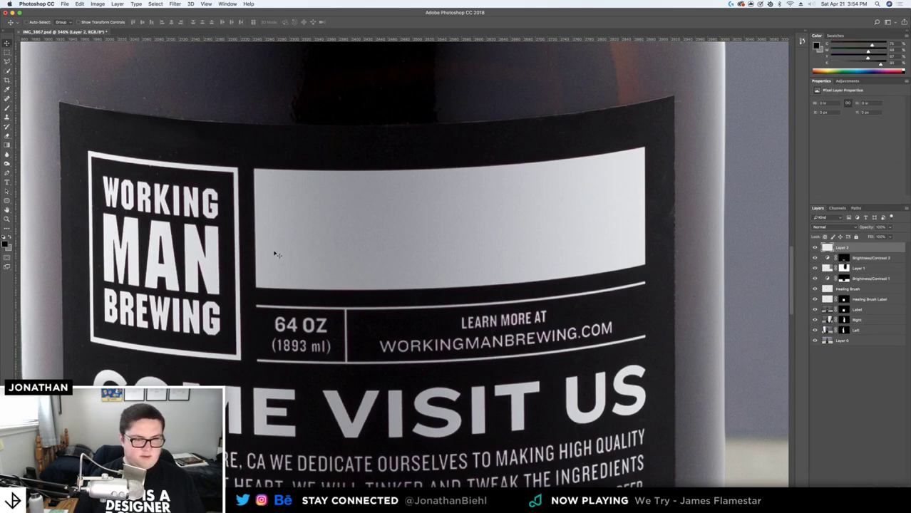
key("b")
key("bracketleft")
key("bracketleft")
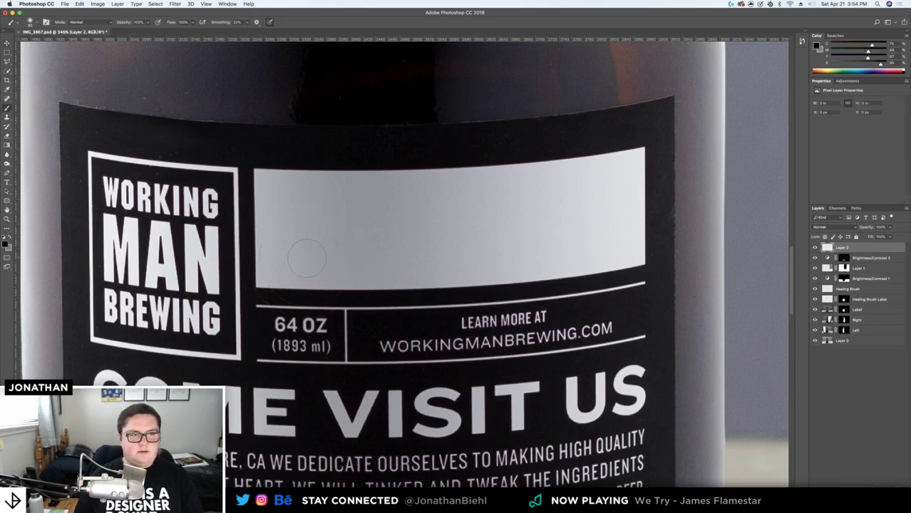
mouse_move(298, 212)
left_mouse_down()
mouse_move(281, 228)
mouse_move(336, 225)
mouse_move(361, 201)
mouse_move(387, 227)
mouse_move(417, 200)
mouse_move(415, 275)
mouse_move(454, 247)
mouse_move(462, 217)
mouse_move(454, 195)
mouse_move(482, 207)
mouse_move(493, 189)
left_mouse_up()
key("z")
left_click_drag(445, 231, 406, 235)
key("super+a")
key("BackSpace")
key("super+d")
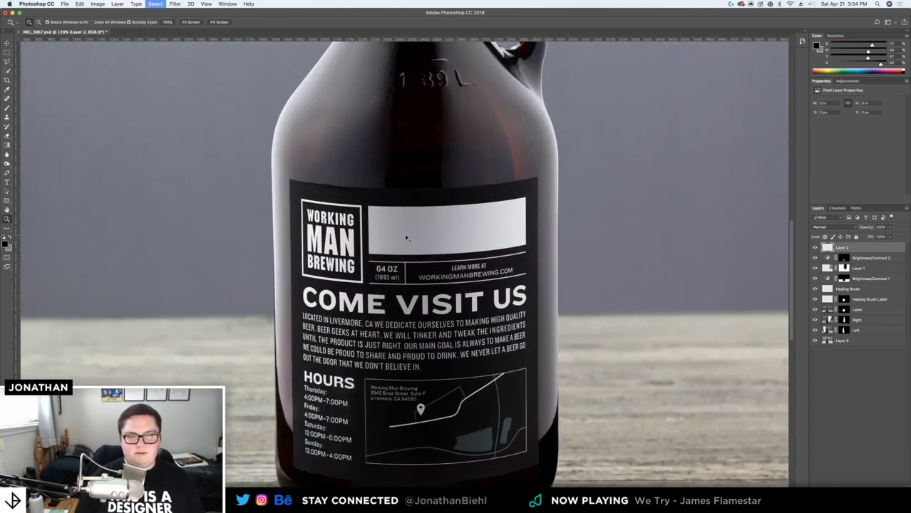
key("v")
key("BackSpace")
Add the text "BEER NAME" in 9 pt black type near the upper-left corner of the label's blank white panel
key("z")
left_click_drag(436, 279, 422, 220)
left_click_drag(335, 225, 333, 292)
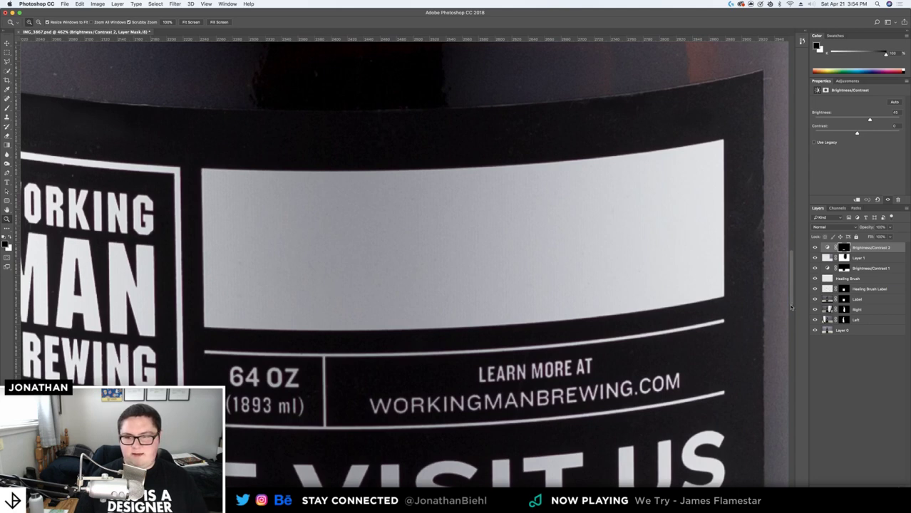
key("t")
left_click(221, 183)
type("BEE")
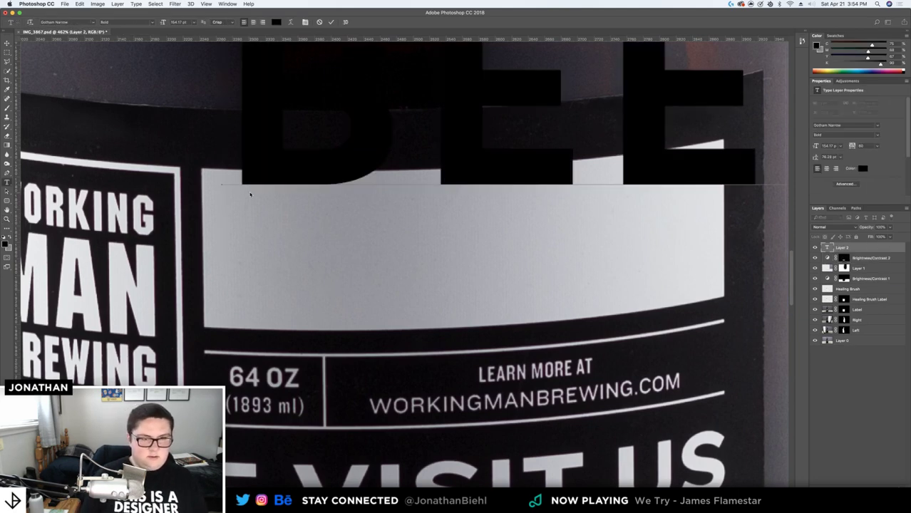
key("super+a")
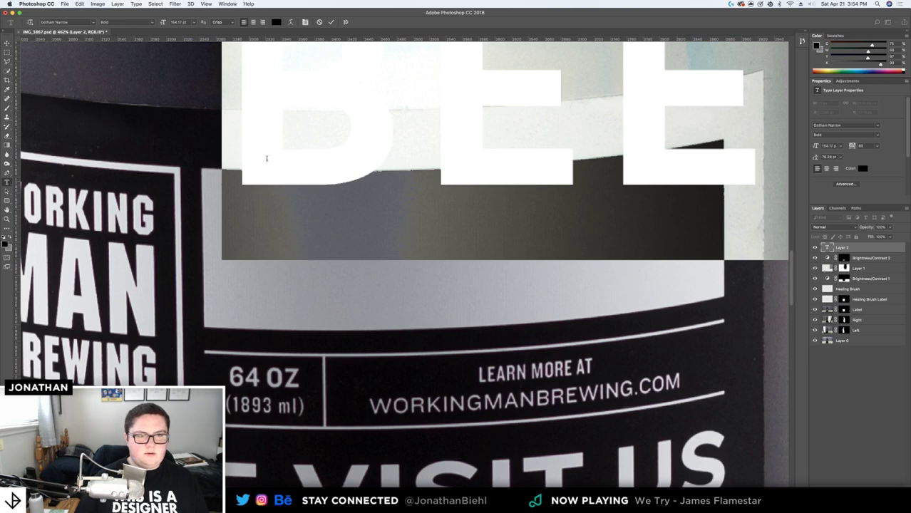
left_click(194, 22)
left_click(184, 33)
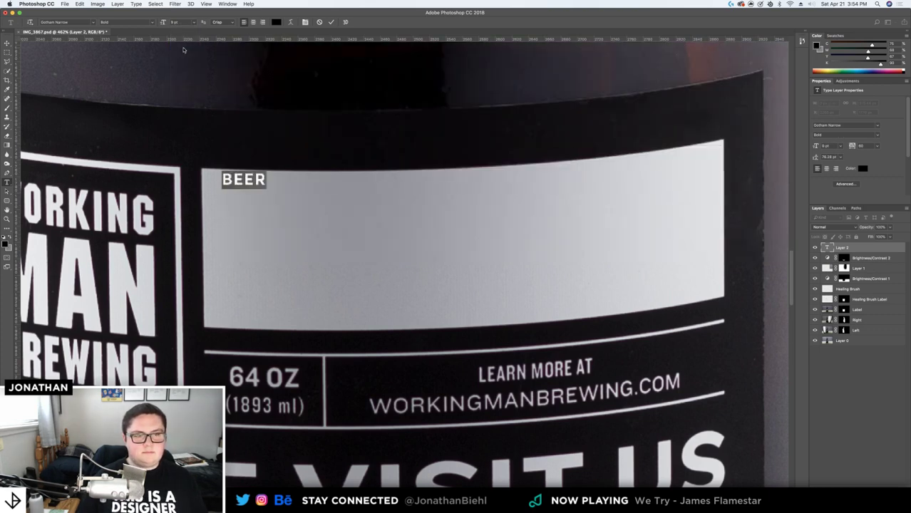
type("NAME")
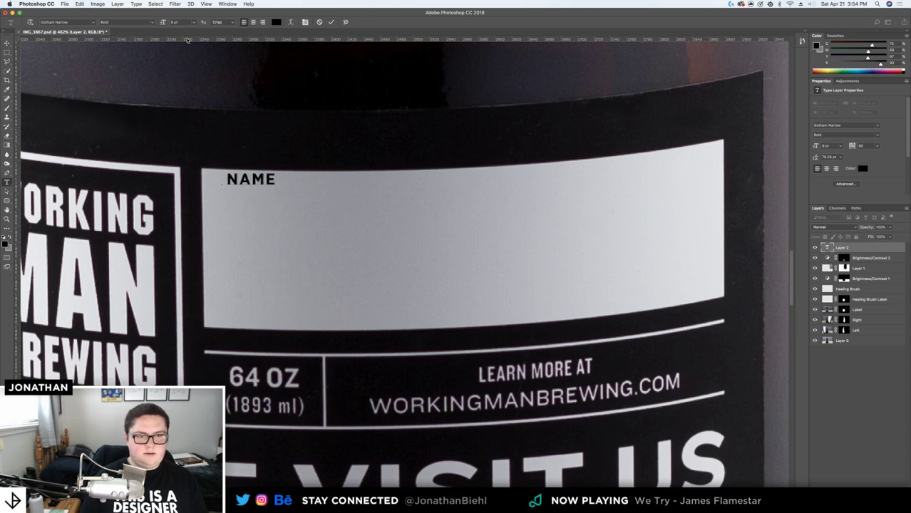
key("super+a")
type("BEER NAME")
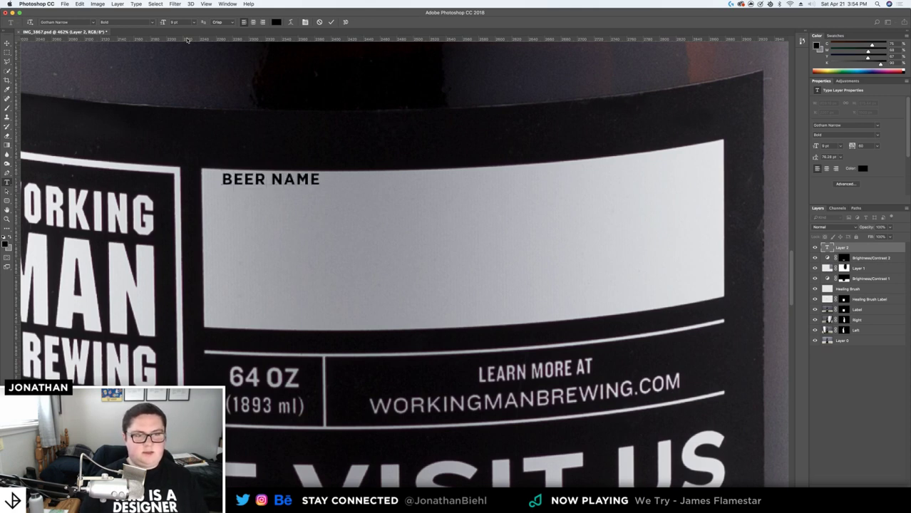
Change the BEER NAME text's font to Knockout 49 Liteweight
key("super+a")
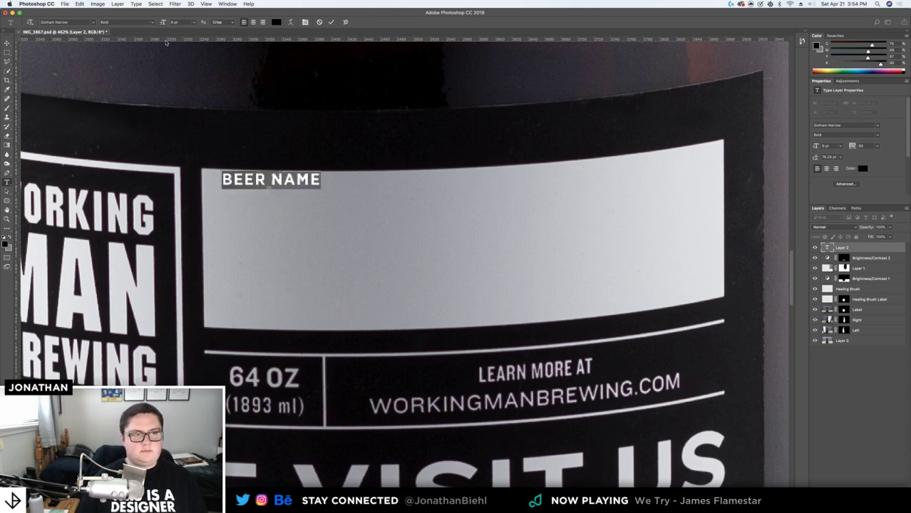
left_click(91, 22)
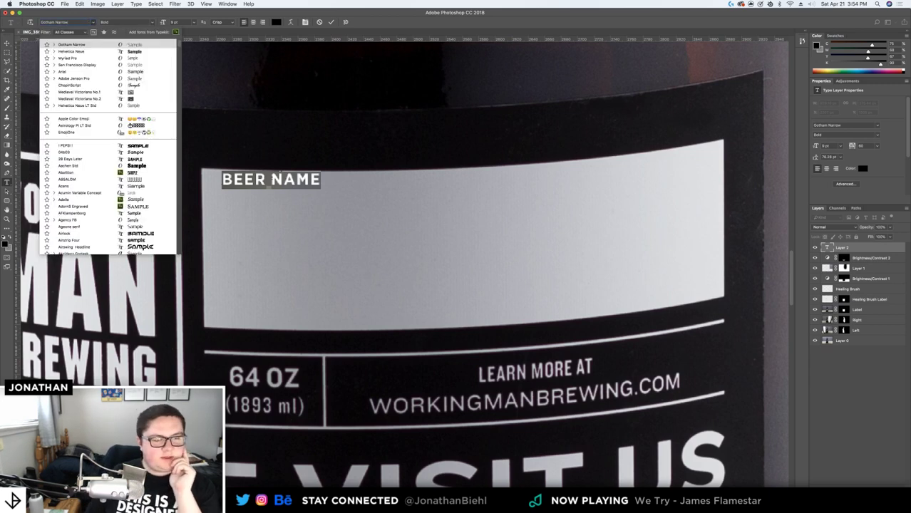
key("super+a")
type("nockout")
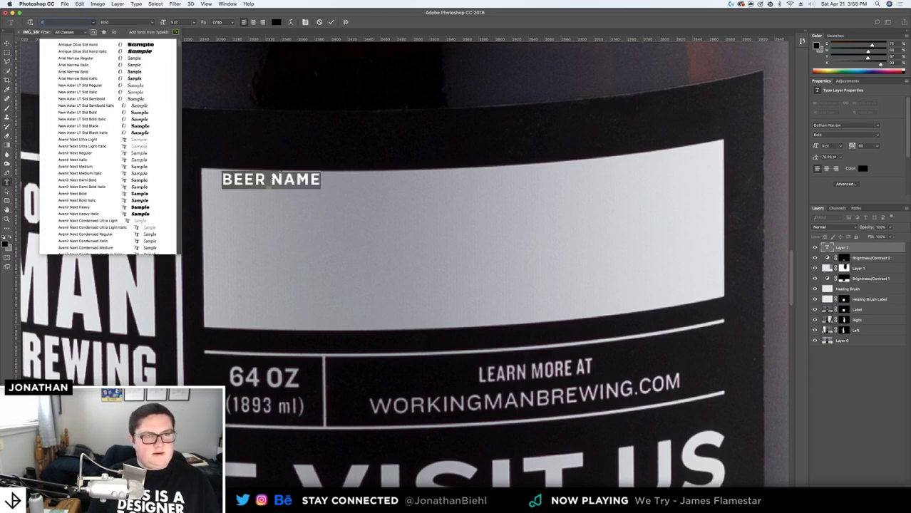
key("super+a")
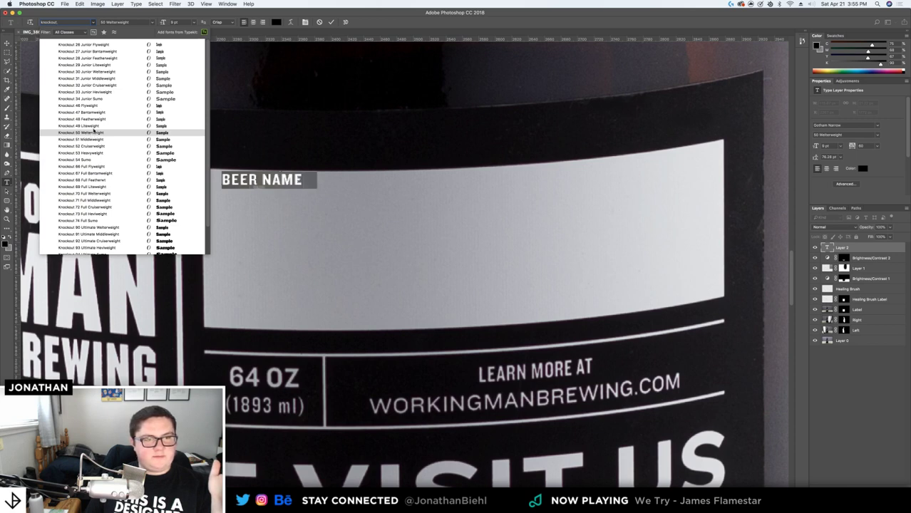
left_click(94, 129)
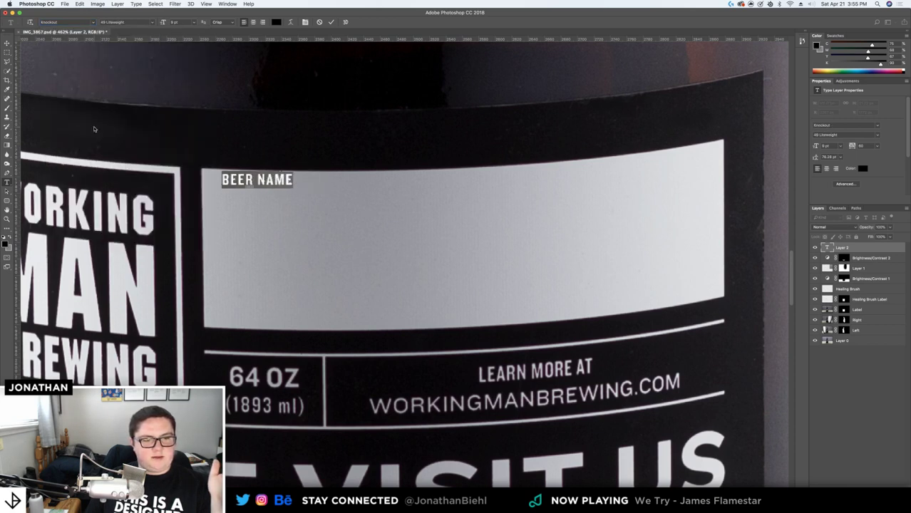
Size the BEER NAME text to 11 pt against the LEARN MORE AT line, and place it in the white panel's upper-left corner
left_click(7, 44)
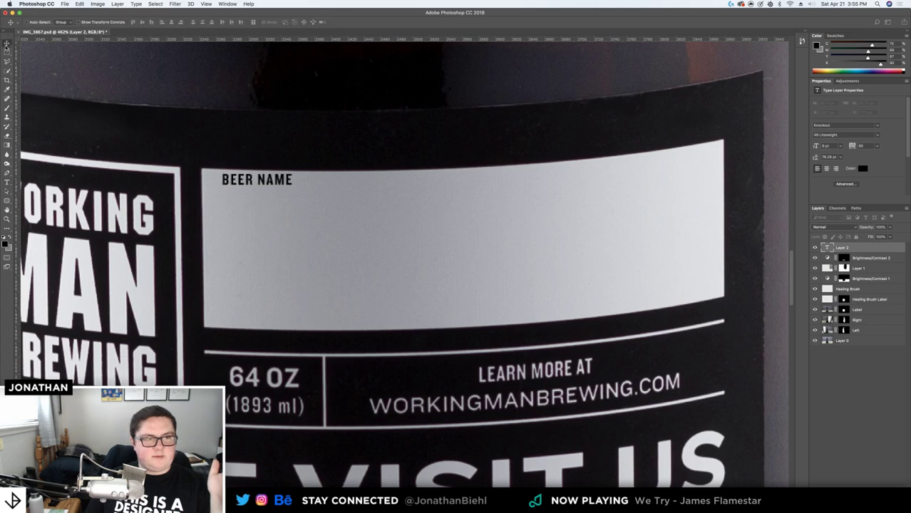
left_click_drag(199, 148, 520, 359)
key("t")
triple_click(540, 370)
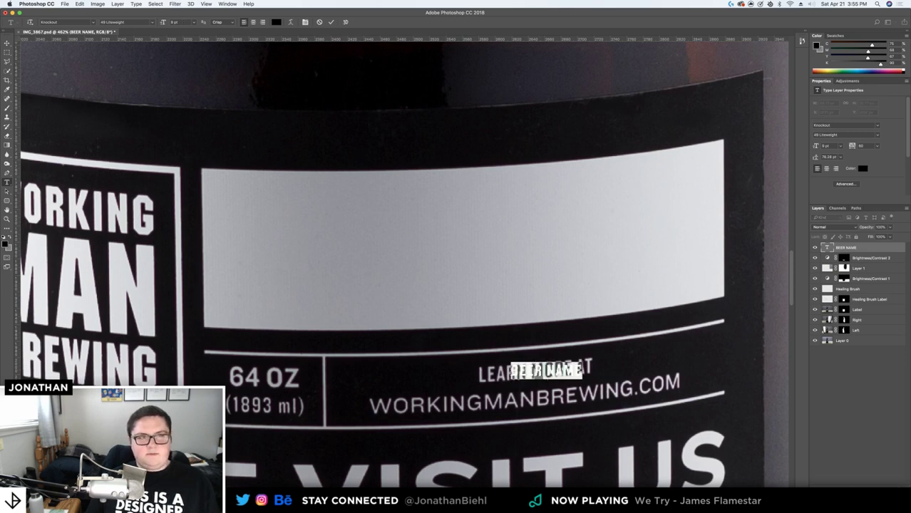
type("11")
key("Return")
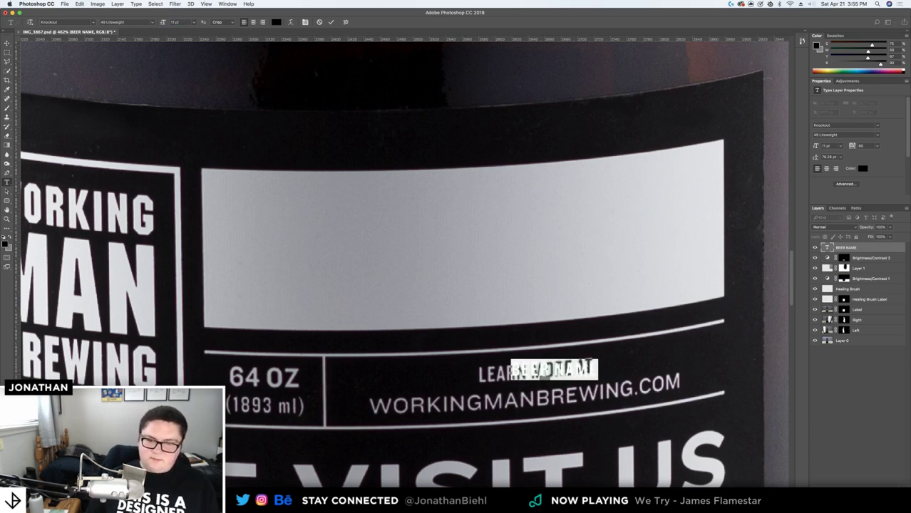
key("ctrl+Return")
key("v")
left_click_drag(559, 388, 260, 206)
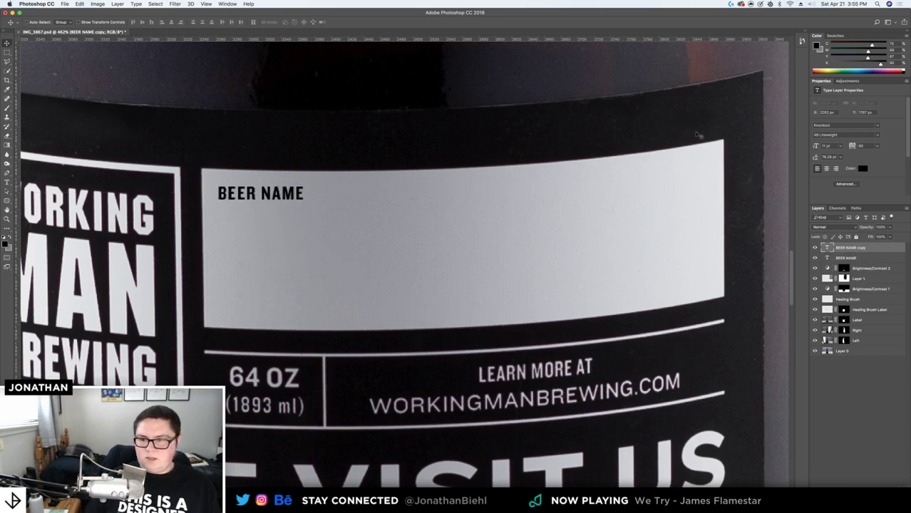
Duplicate the BEER NAME text layer, hide the original and rasterize the copy
right_click(856, 247)
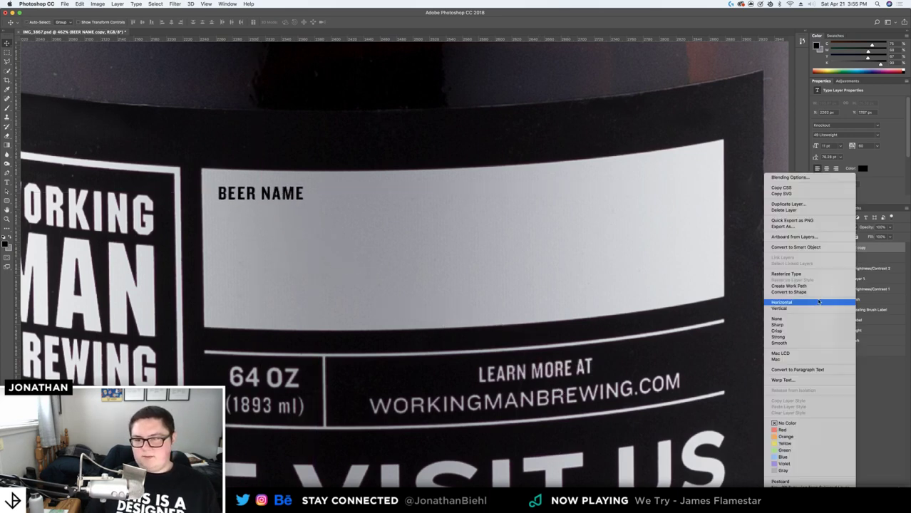
left_click(815, 275)
scroll(246, 188, "up", 3)
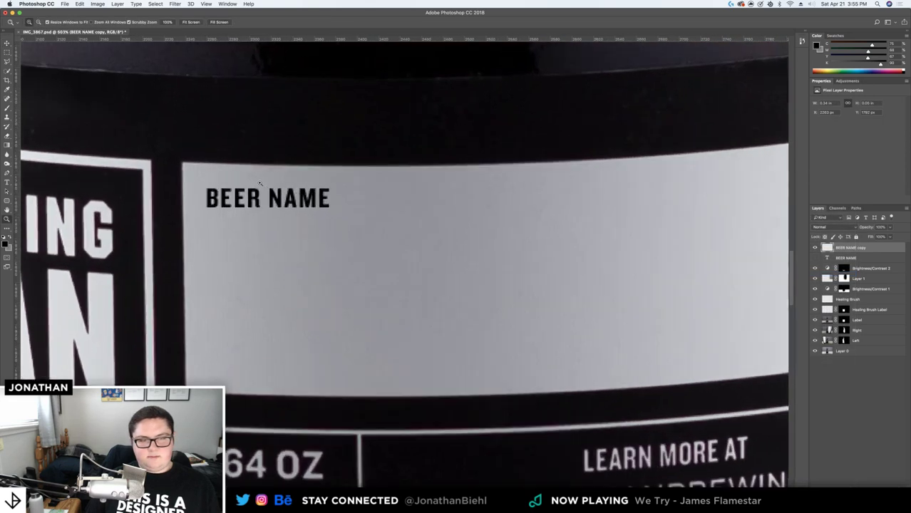
Warp the rasterized BEER NAME text, bowing its lower edge and pulling in its right end to follow the label's curve
left_click_drag(255, 201, 251, 190)
key("super+t")
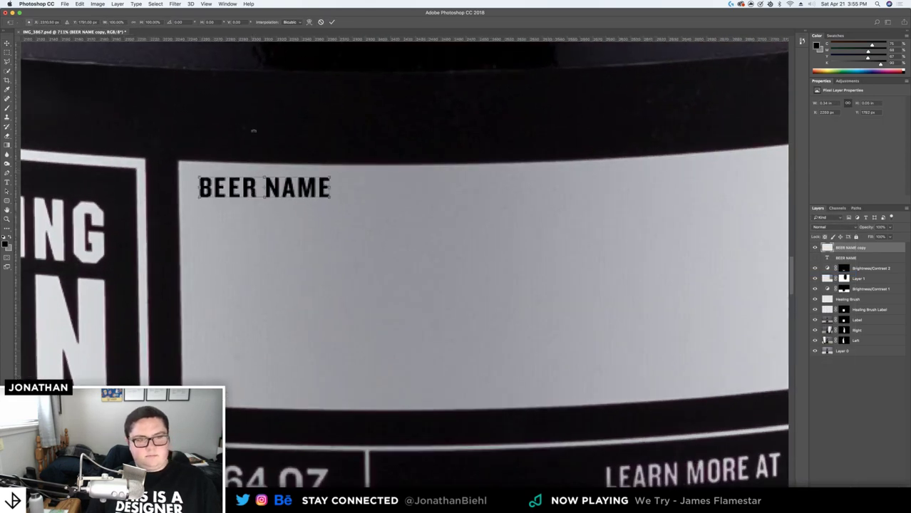
left_click(309, 22)
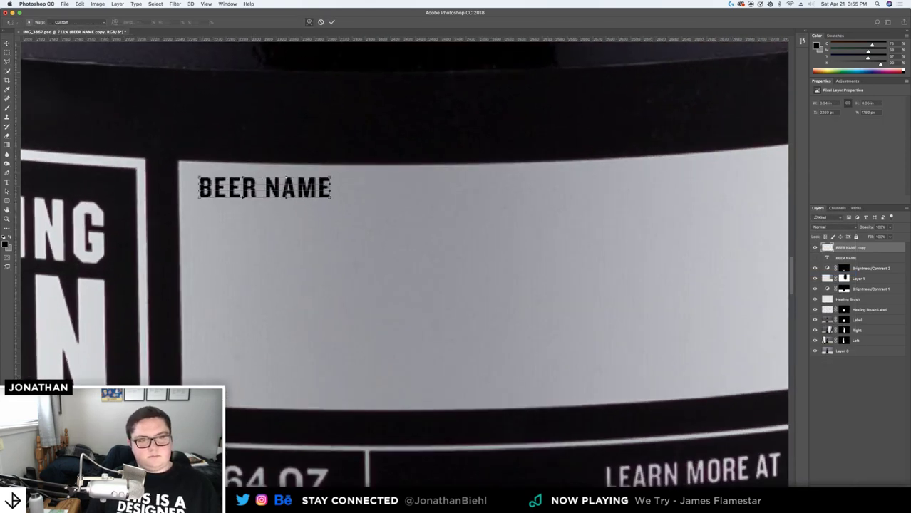
left_click_drag(269, 199, 264, 180)
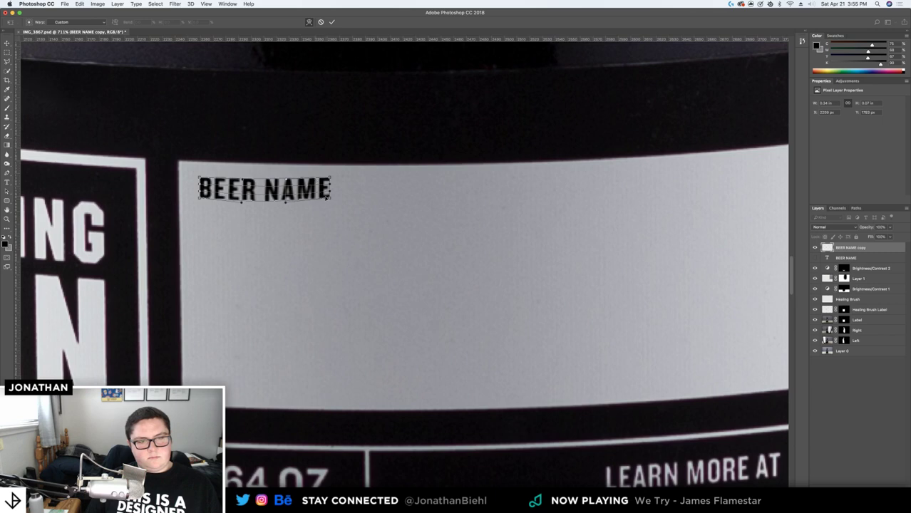
left_click_drag(330, 179, 326, 201)
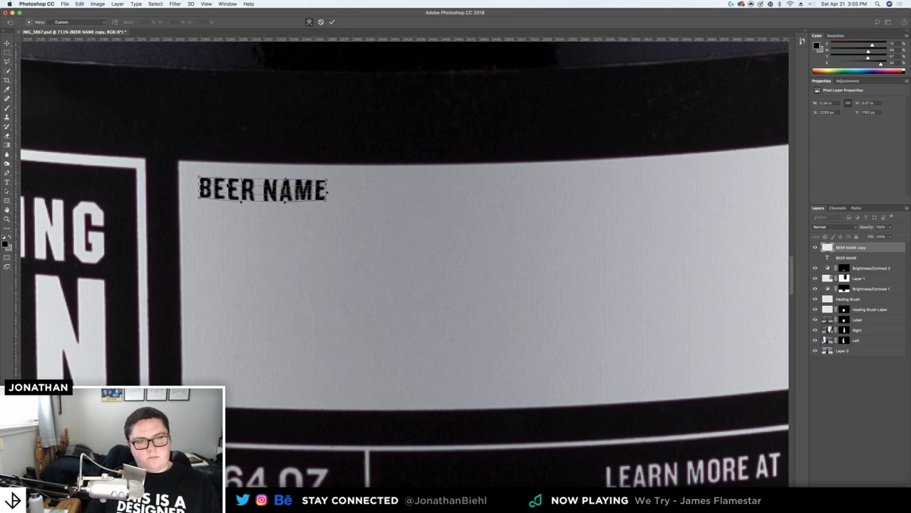
key("Return")
key("z")
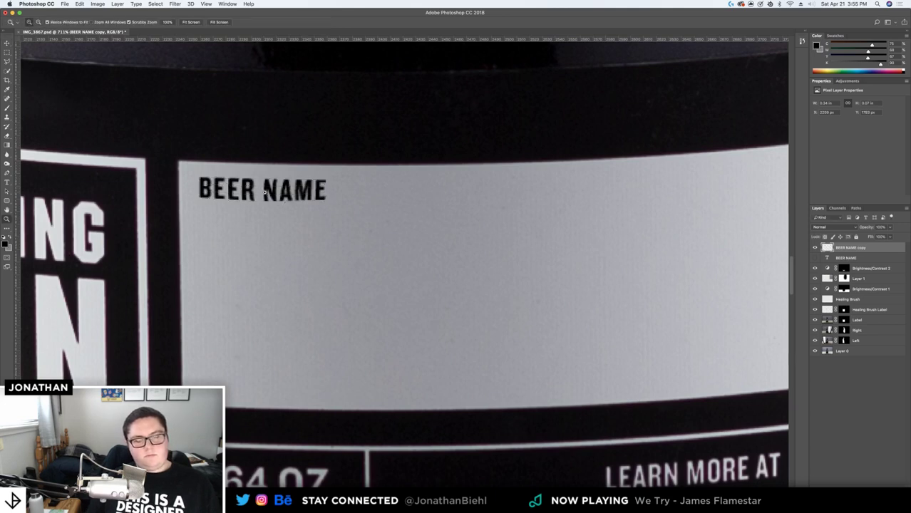
Refine the BEER NAME text's curve with a second warp that raises the middle of its lower edge slightly
key("ctrl+t")
left_click(311, 23)
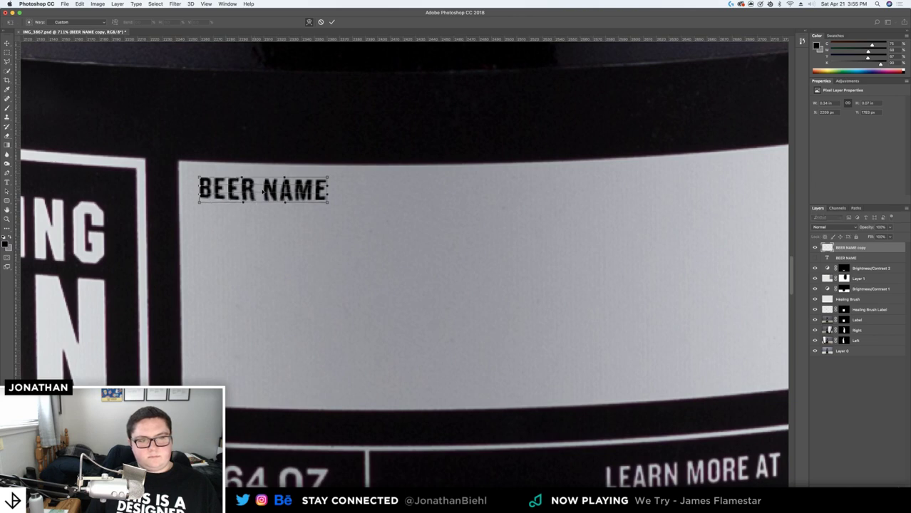
left_click_drag(260, 201, 259, 198)
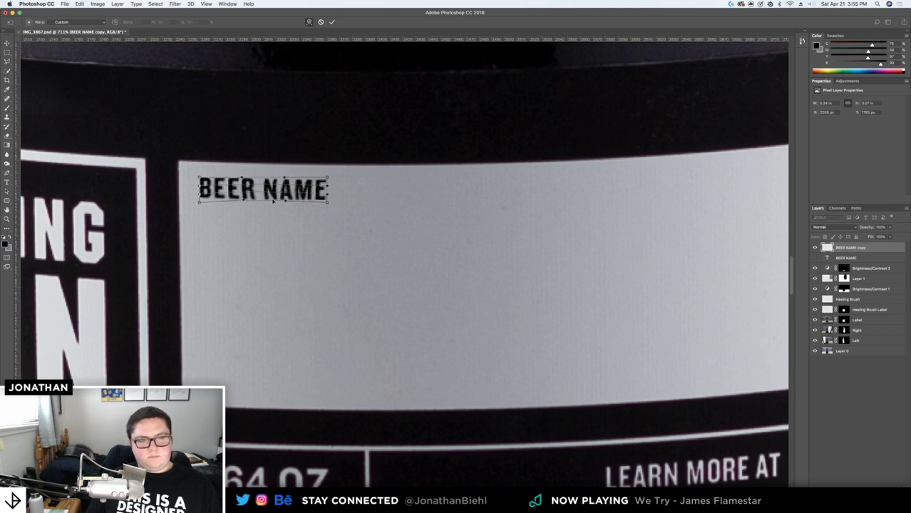
key("Return")
key("z")
Nudge the warped BEER NAME text slightly down from the white panel's upper edge
left_click(268, 192, "alt")
left_click(273, 191, "alt")
left_click(274, 191, "alt")
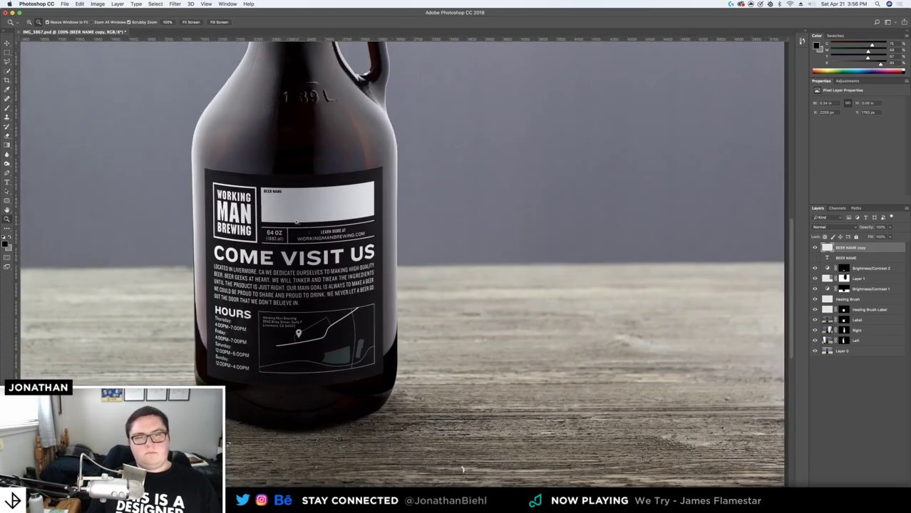
left_click(284, 195)
left_click(259, 171)
left_click(280, 181)
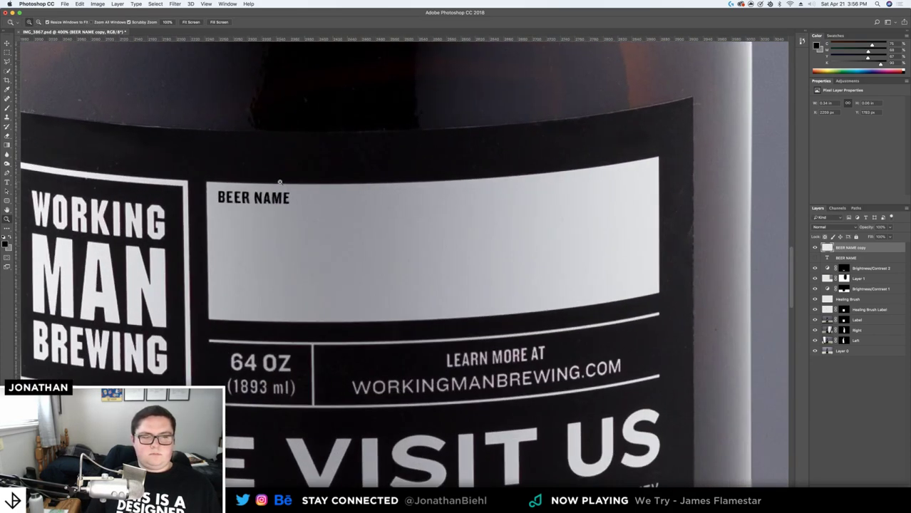
key("v")
key("Down")
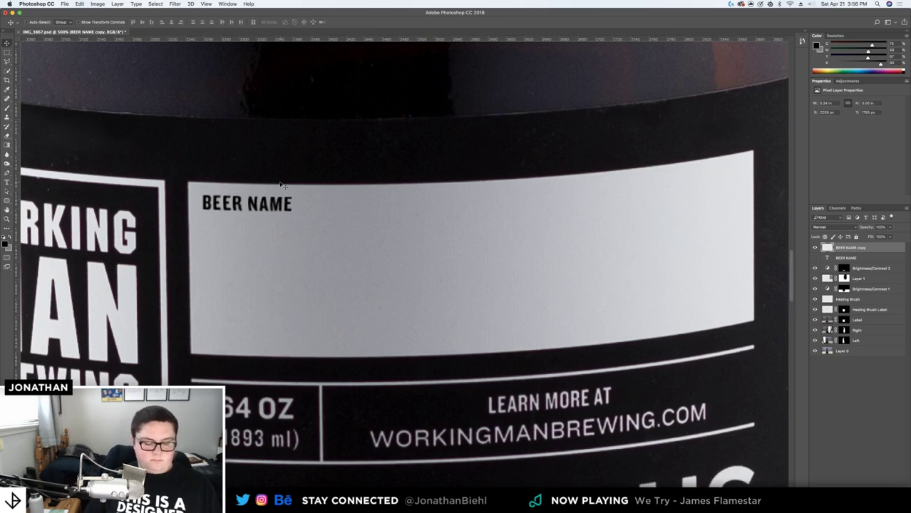
Lighten the BEER NAME text with a Hue/Saturation adjustment, raising Lightness to about +14
key("super+u")
left_click_drag(714, 215, 719, 213)
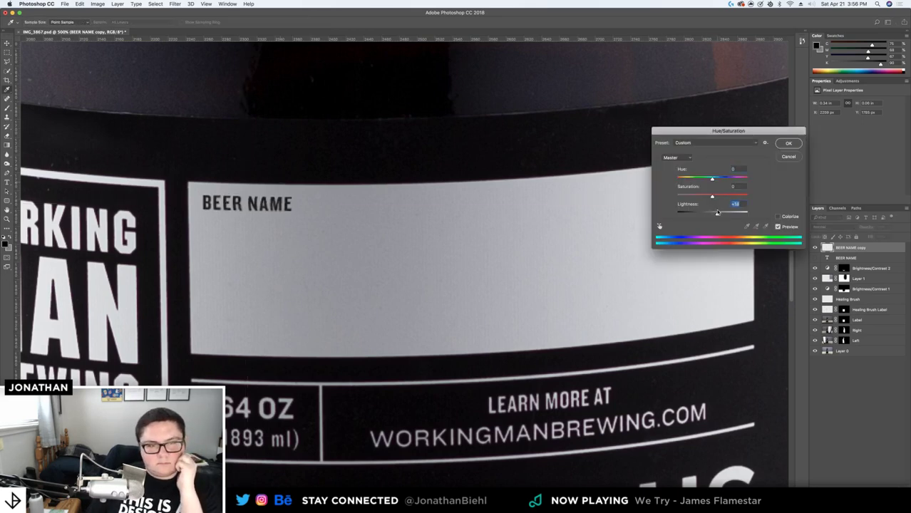
left_click(784, 144)
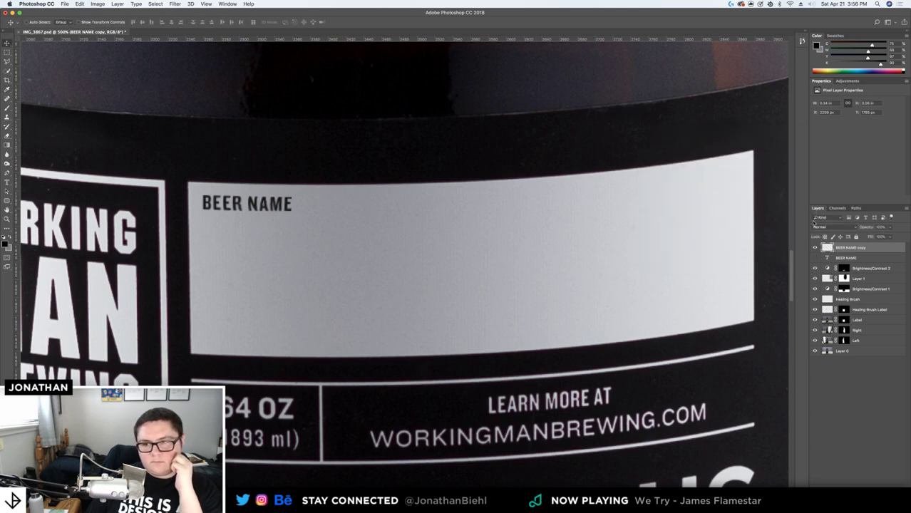
Set the rasterized BEER NAME layer's blend mode to Overlay and duplicate it with the new copy at 80% opacity
left_click(828, 229)
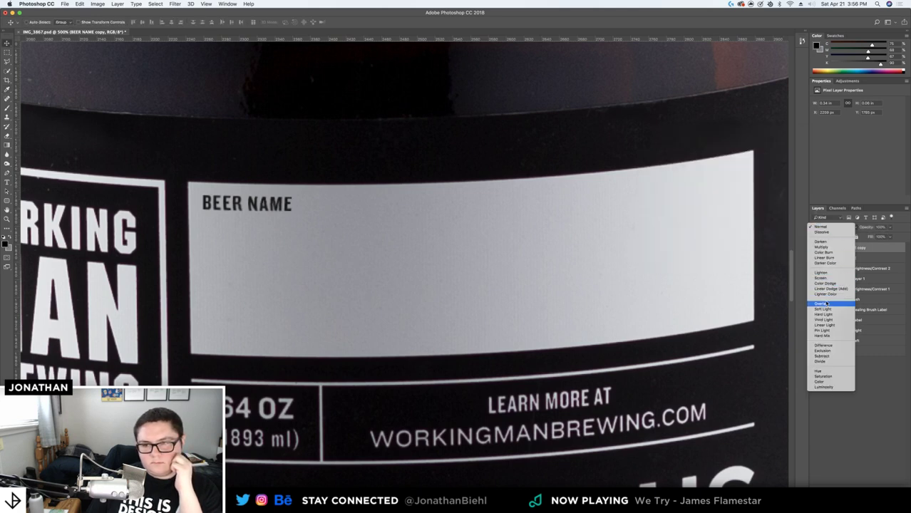
left_click(827, 304)
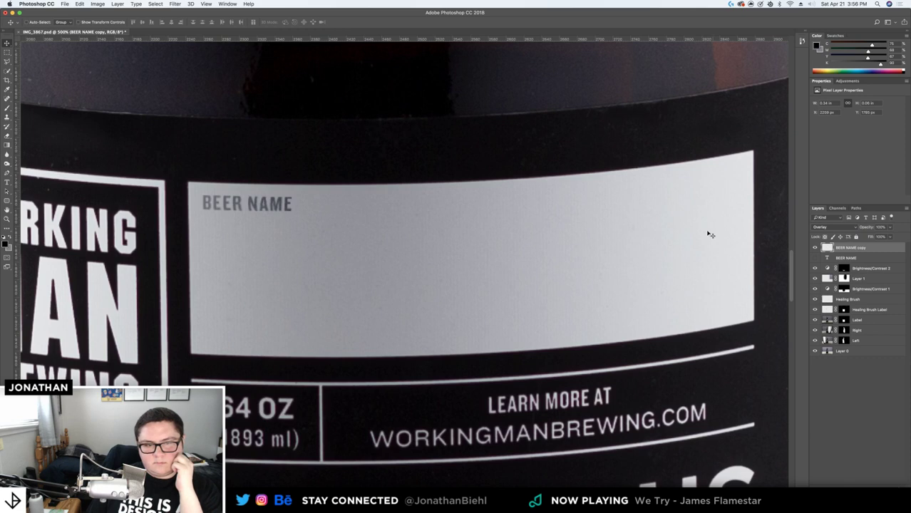
key("super+j")
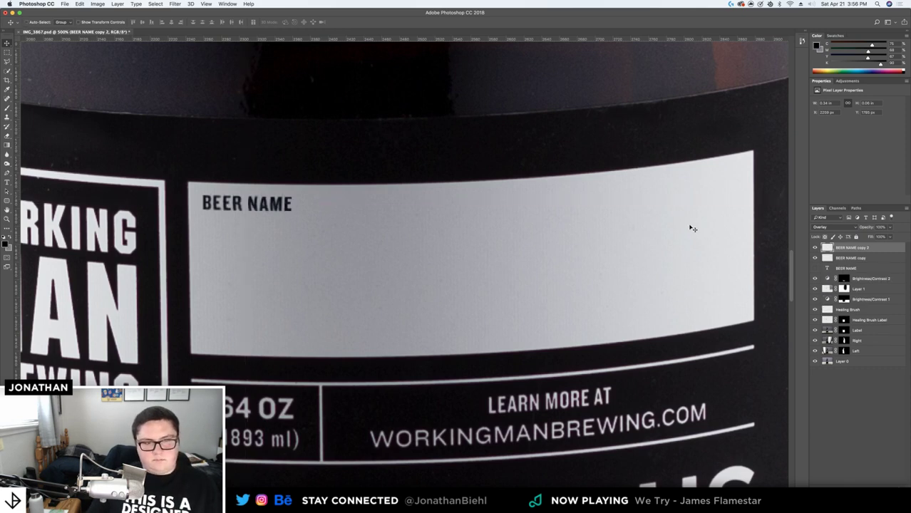
key("8")
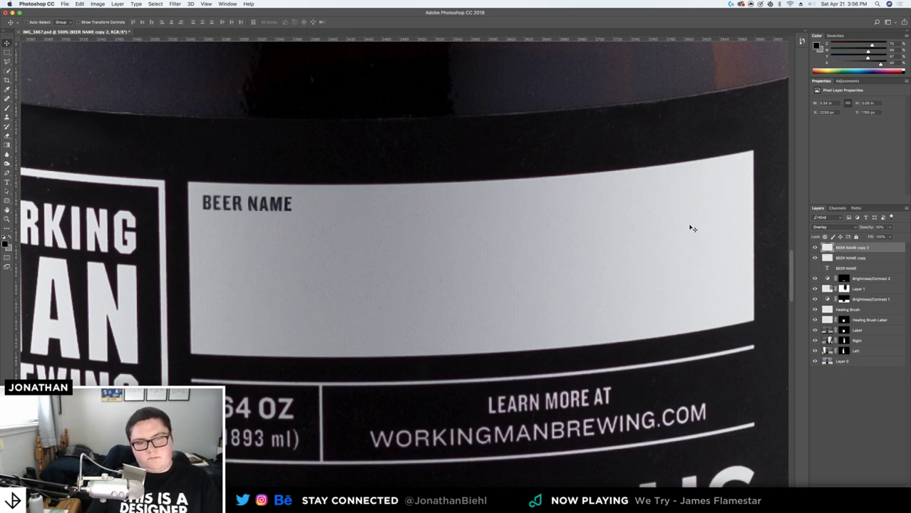
Fade the right part of the duplicated BEER NAME text with a large soft Eraser, comparing versions with undo and redo
key("e")
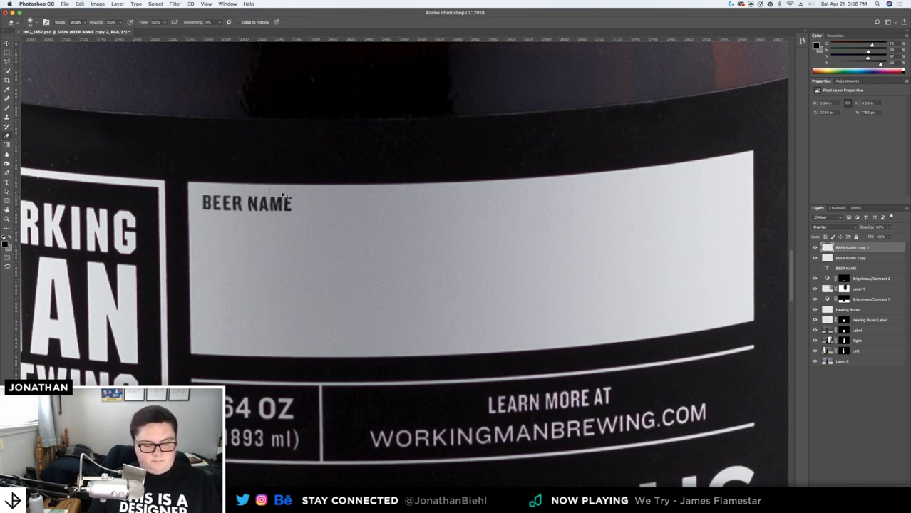
key("bracketright")
key("bracketright")
key("bracketright")
key("bracketright")
key("bracketright")
key("bracketright")
key("bracketright")
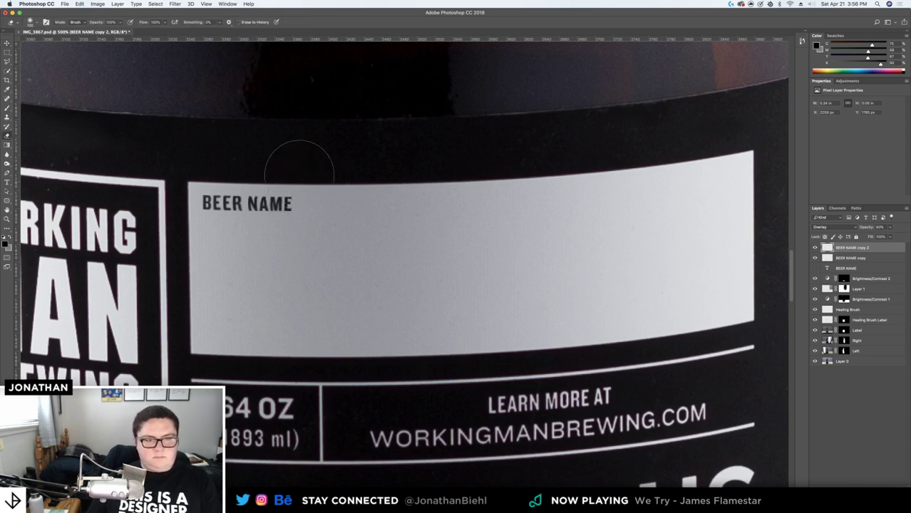
key("bracketright")
key("bracketright")
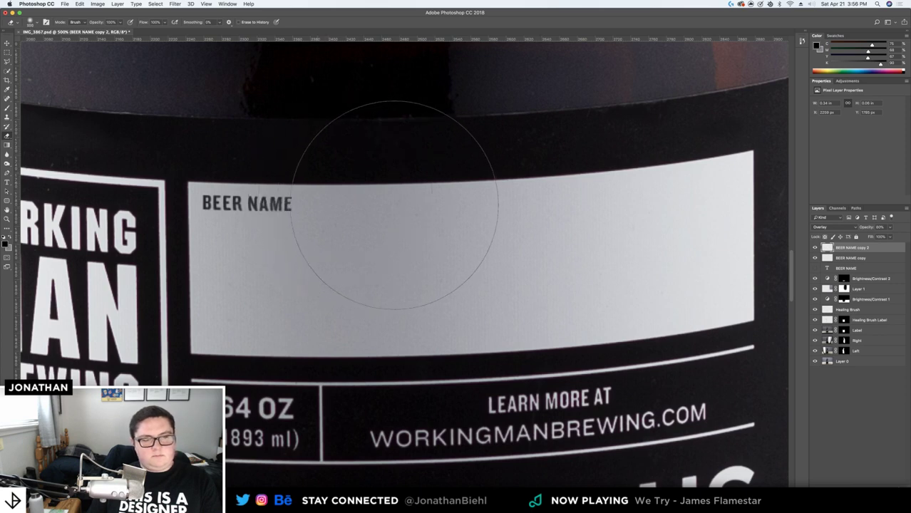
key("alt+super+z")
key("alt+super+z")
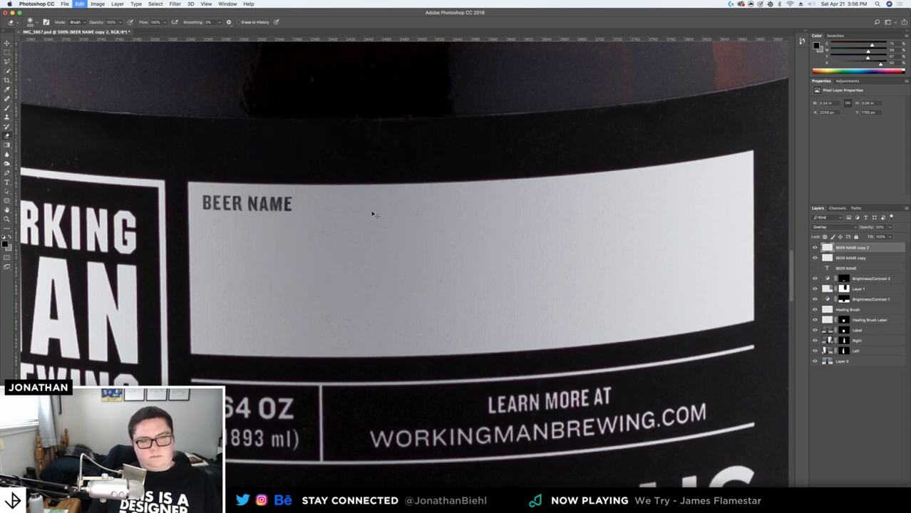
key("shift+super+z")
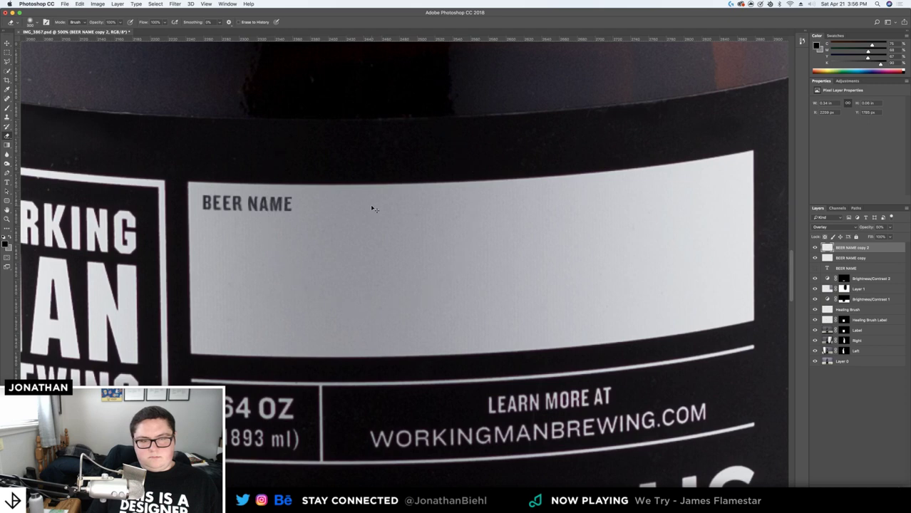
key("shift+super+z")
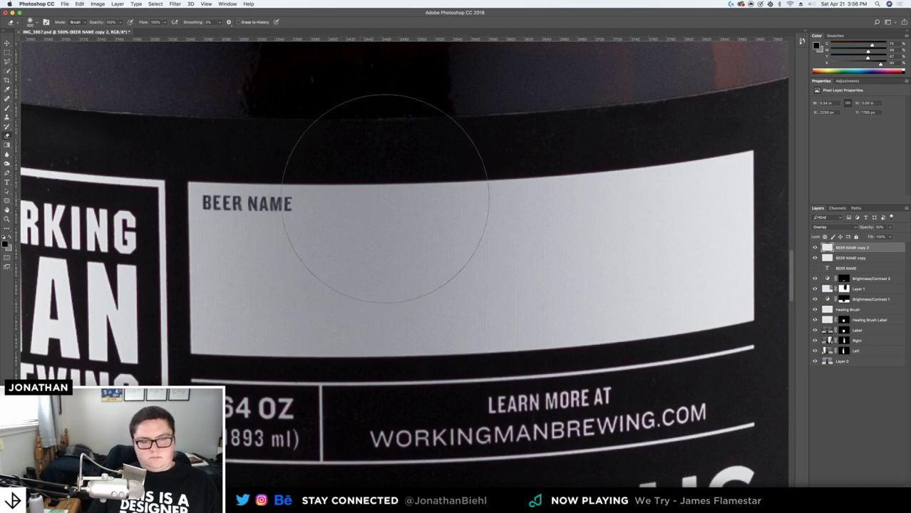
key("bracketleft")
key("bracketleft")
key("bracketleft")
key("bracketleft")
key("bracketleft")
key("bracketleft")
key("bracketleft")
key("bracketleft")
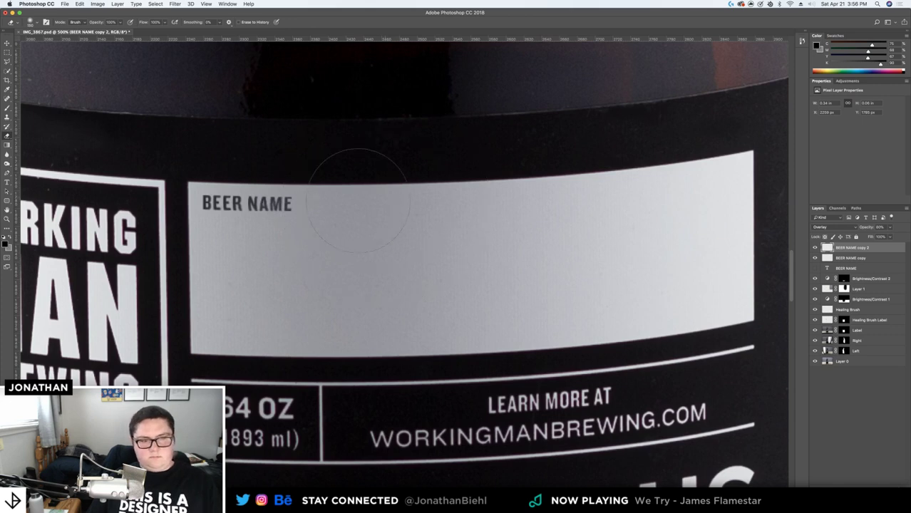
Duplicate the upper Overlay BEER NAME layer once more and lower the new copy's opacity
key("super+z")
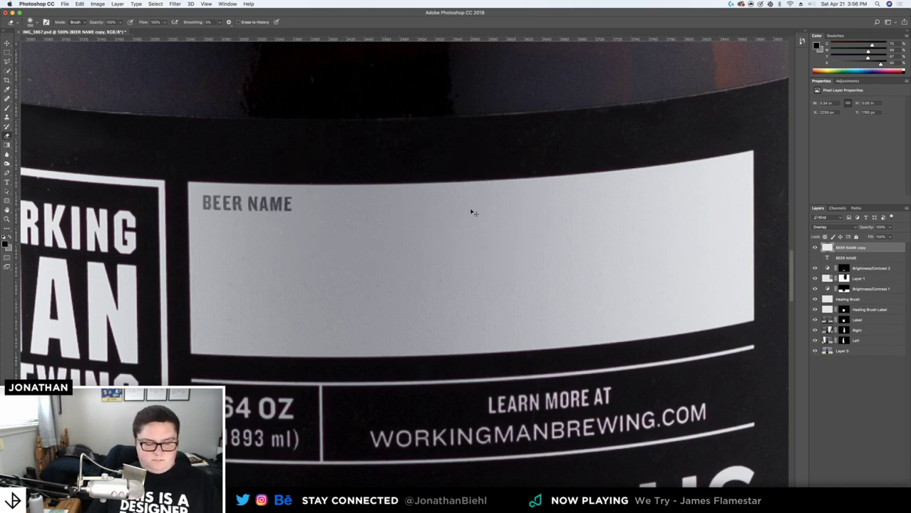
key("super+z")
key("super+j")
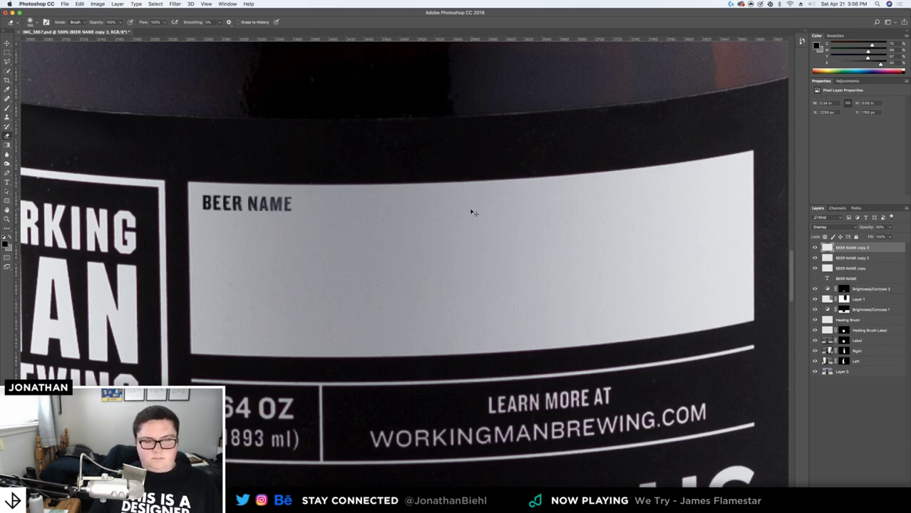
Examine how the BEER NAME text blends with the rest of the label at full-bottle and close-up magnifications
key("z")
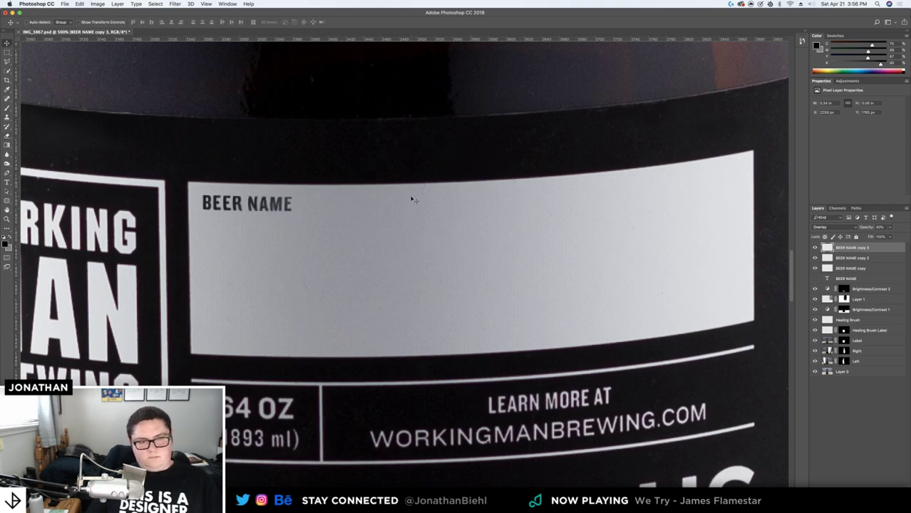
scroll(400, 200, "down", 4)
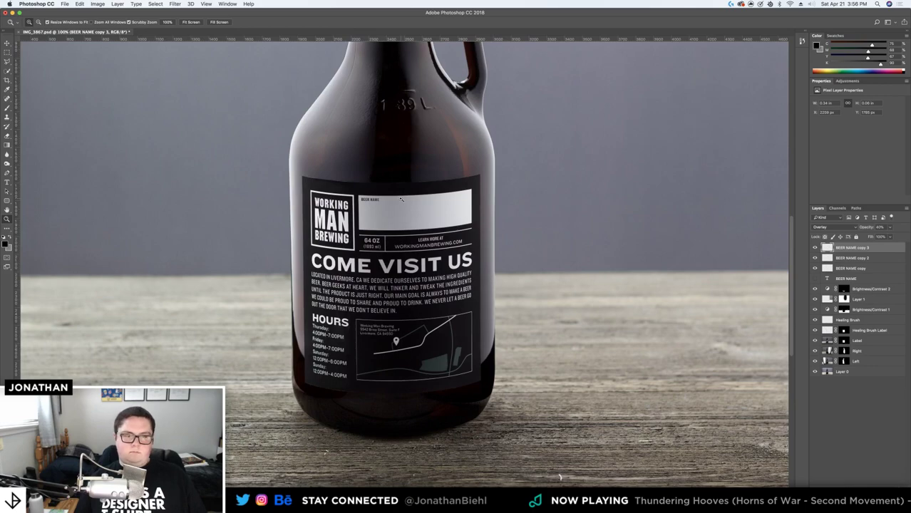
left_click(400, 200)
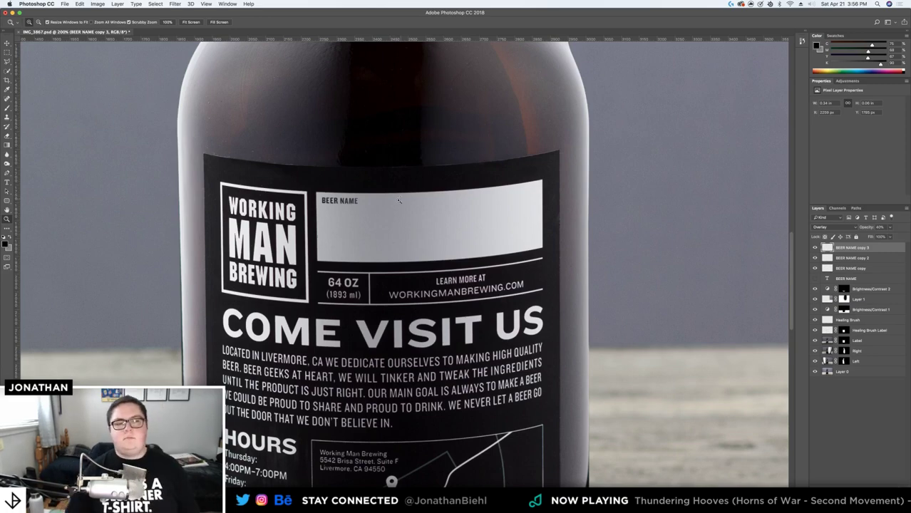
left_click(417, 199, "alt")
left_click(418, 199, "alt")
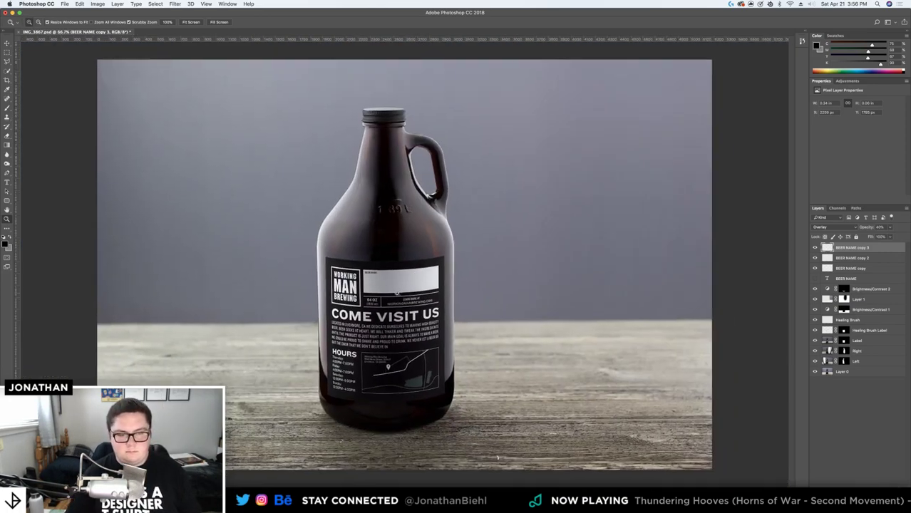
left_click(382, 286)
left_click(383, 286)
left_click(383, 286)
left_click(383, 286)
left_click_drag(384, 285, 443, 89)
left_click_drag(407, 154, 364, 277)
Delete the three rasterized BEER NAME copies
key("v")
key("Delete")
key("Delete")
key("Delete")
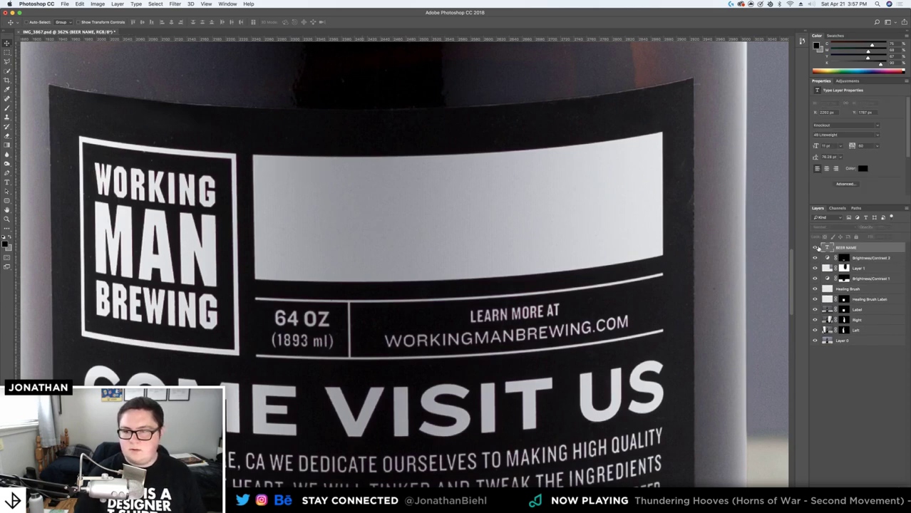
Show the original BEER NAME type layer and move it to the upper middle of the white panel
left_click(815, 248)
left_click_drag(294, 187, 489, 171)
Replace the BEER NAME wording in the type layer with FLAVOR
key("t")
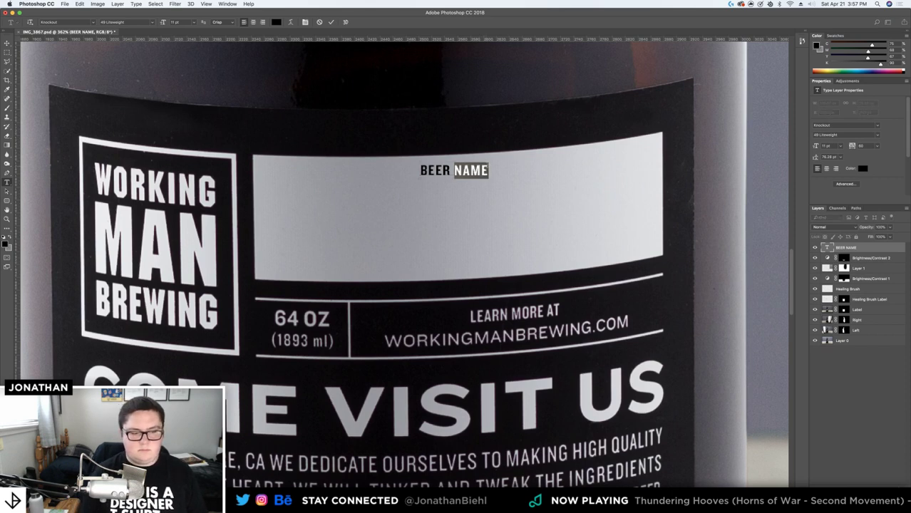
triple_click(447, 173)
type("BERRT")
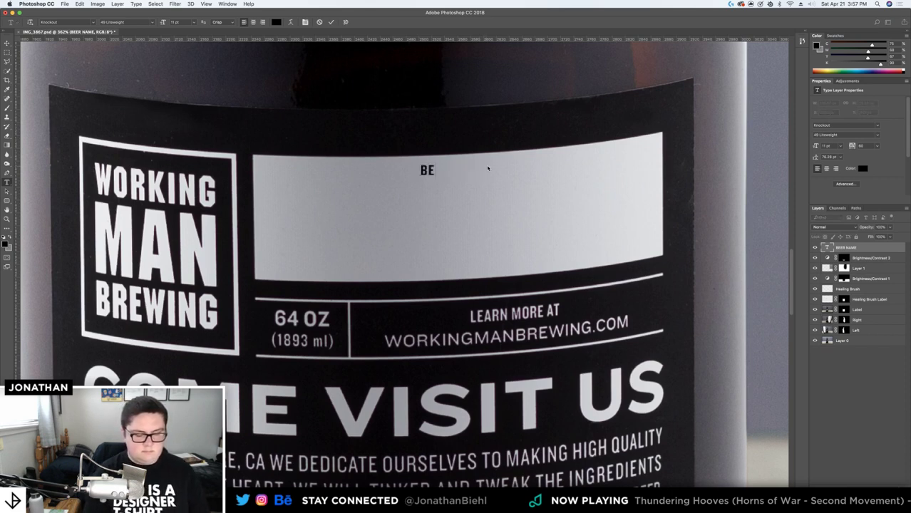
key("BackSpace")
key("BackSpace")
type("ER")
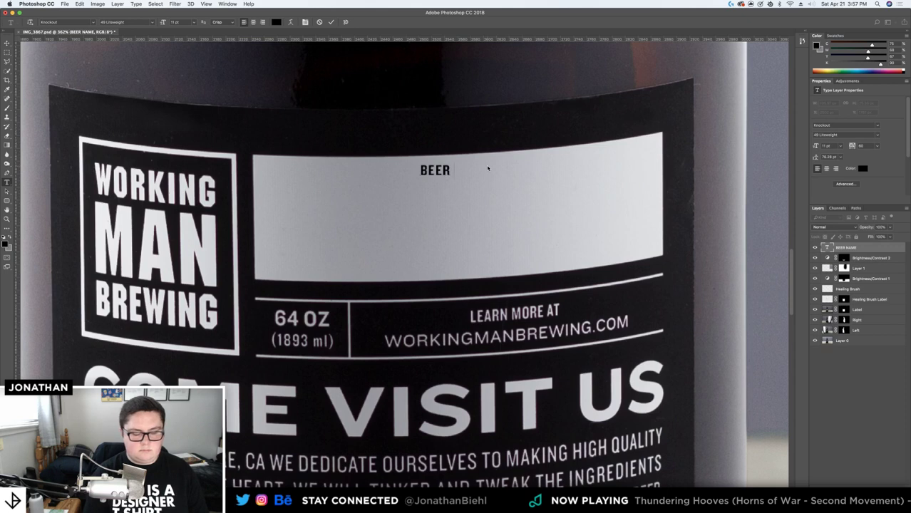
type(" FLVAGR")
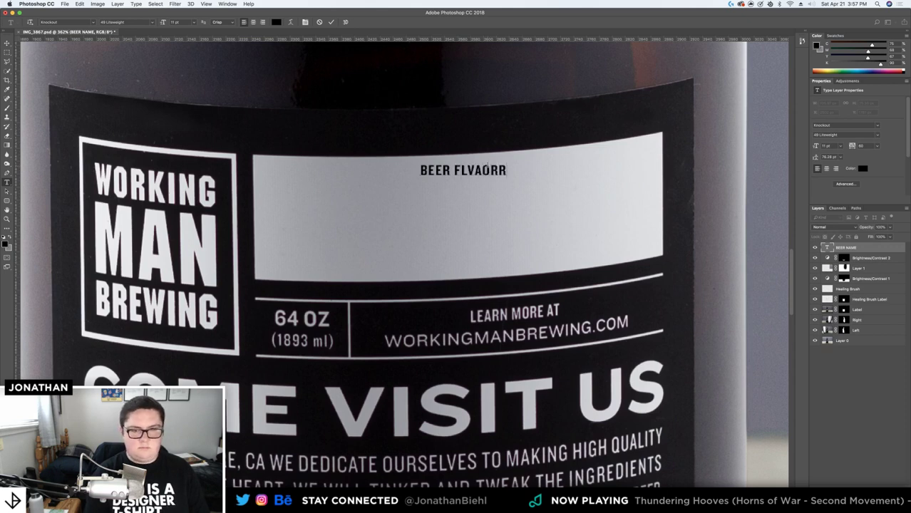
key("BackSpace")
key("BackSpace")
key("BackSpace")
key("BackSpace")
key("super+a")
type("FLAVOR")
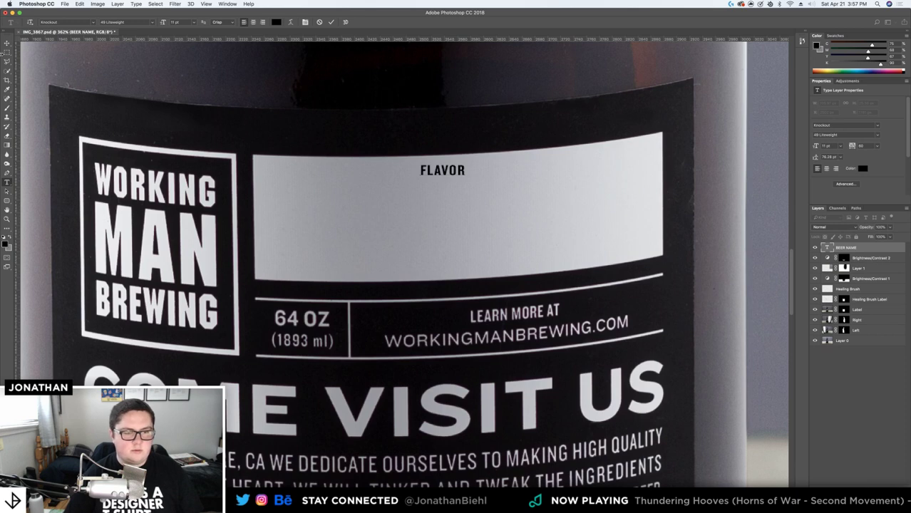
Replace the FLAVOR wording in the type layer with NAME OF BEER
double_click(453, 169)
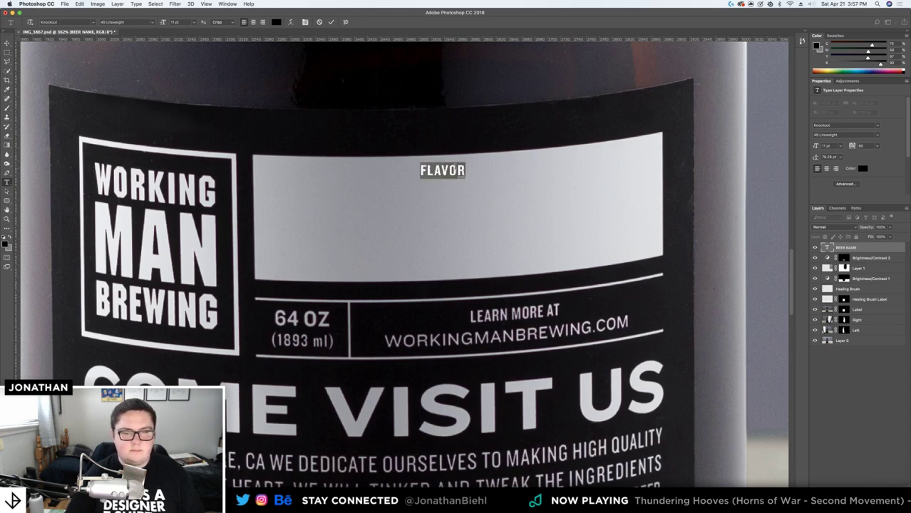
type("BEER NAME")
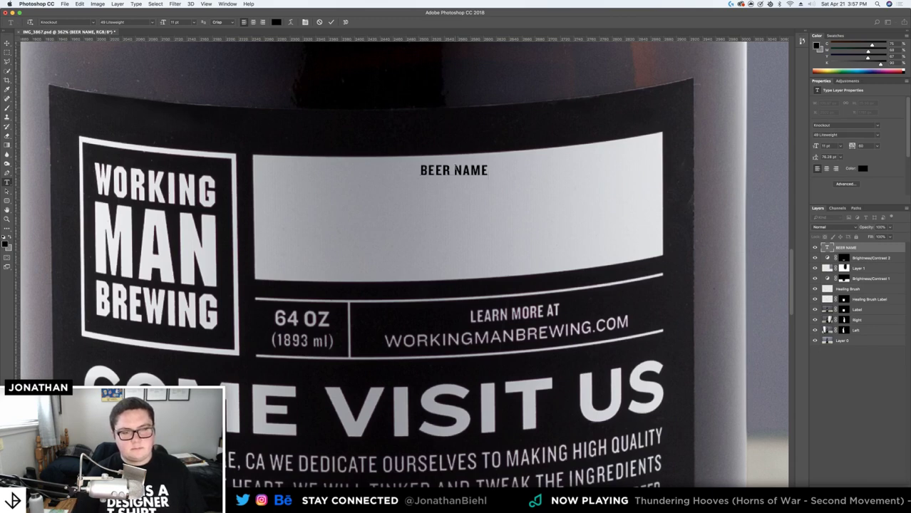
key("super+a")
type("NAME OF")
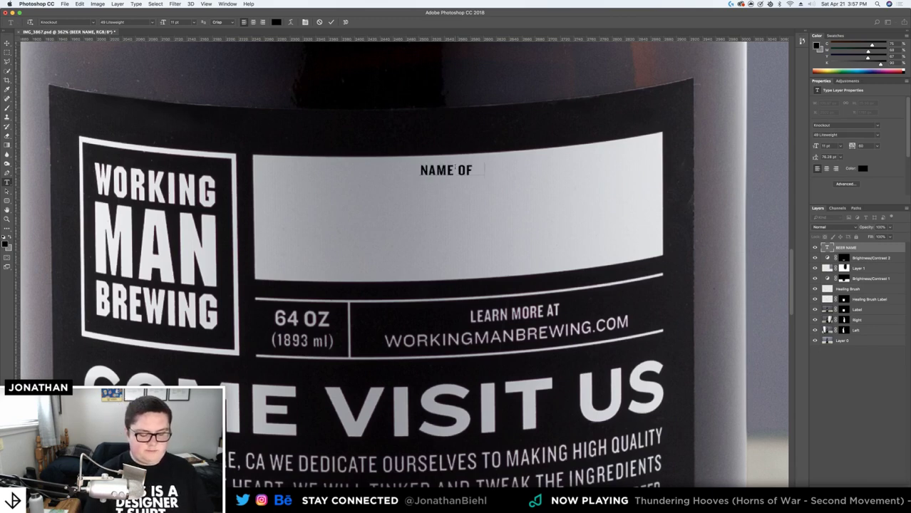
type(" BEER")
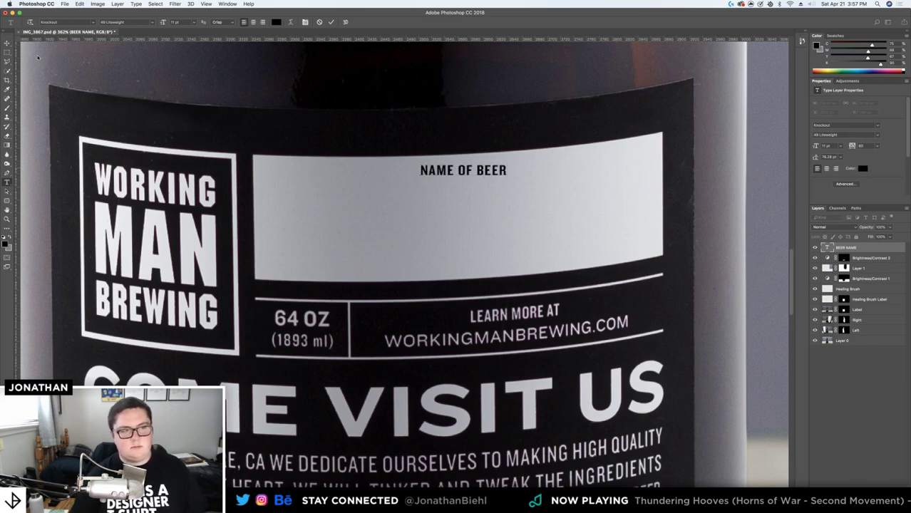
Duplicate the NAME OF BEER type layer, move the copy to the white panel's lower middle and rasterize it
left_click(8, 44)
key("super+j")
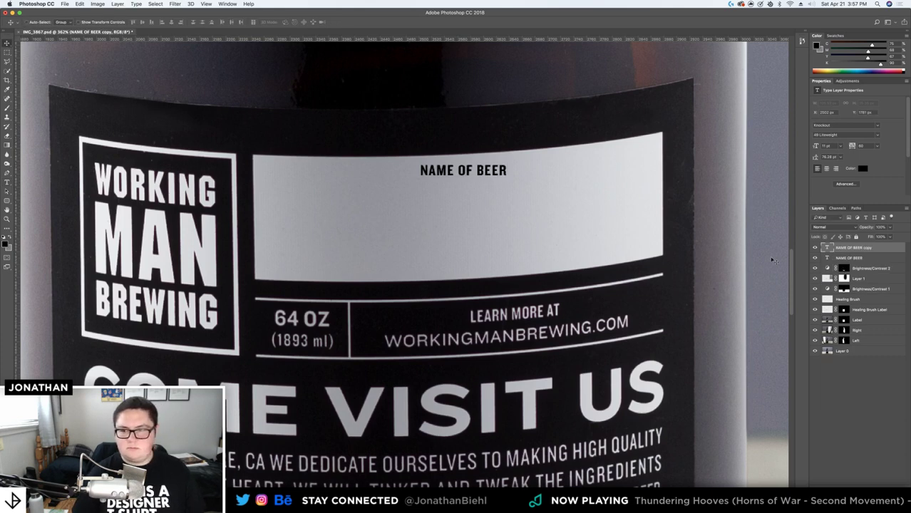
left_click_drag(487, 157, 482, 253)
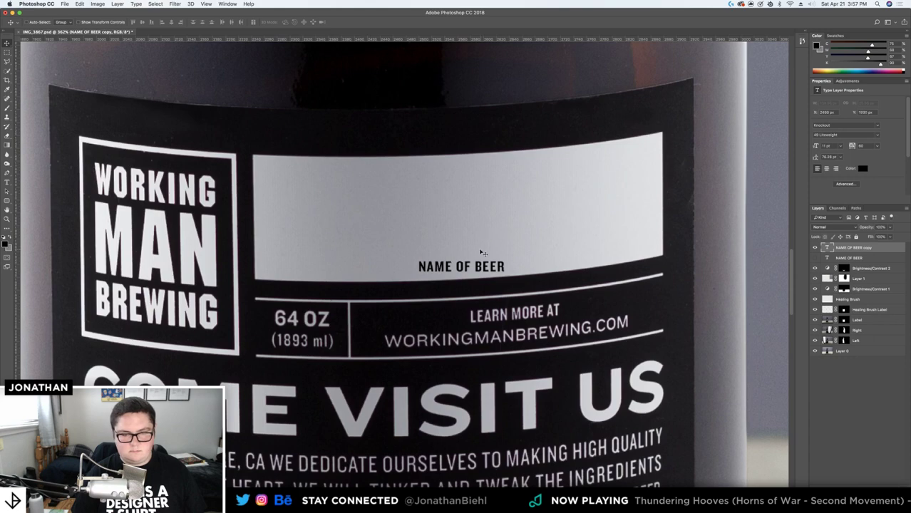
right_click(863, 247)
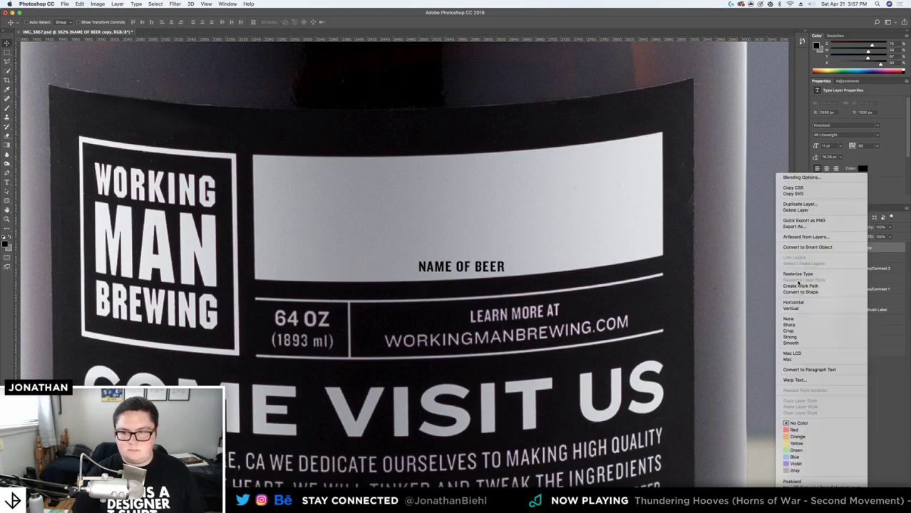
left_click(798, 274)
Tilt the rasterized NAME OF BEER text slightly to follow the white panel's lower edge
key("z")
left_click_drag(525, 264, 549, 260)
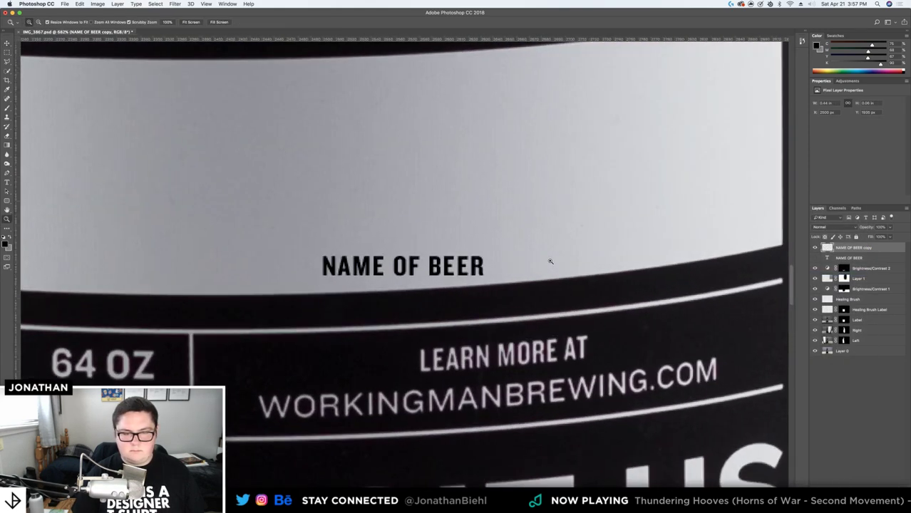
key("super+t")
left_click_drag(498, 283, 508, 278)
left_click(309, 23)
left_click(93, 4)
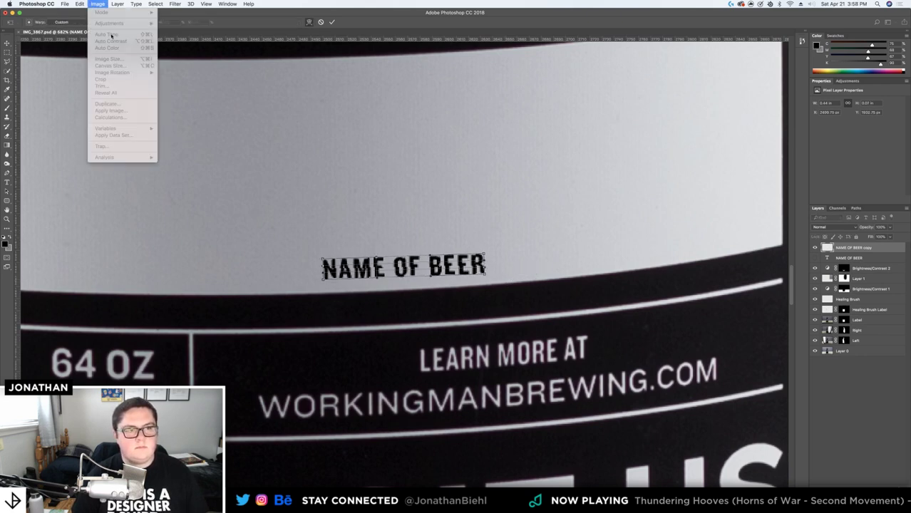
left_click(135, 4)
left_click(331, 22)
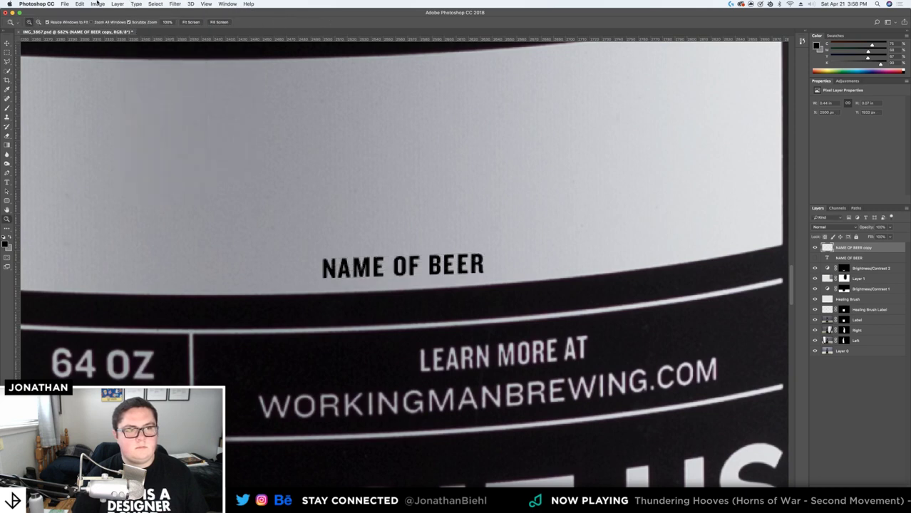
Try bending the NAME OF BEER text with a preset warp and adjusting it with Free Transform
left_click(98, 3)
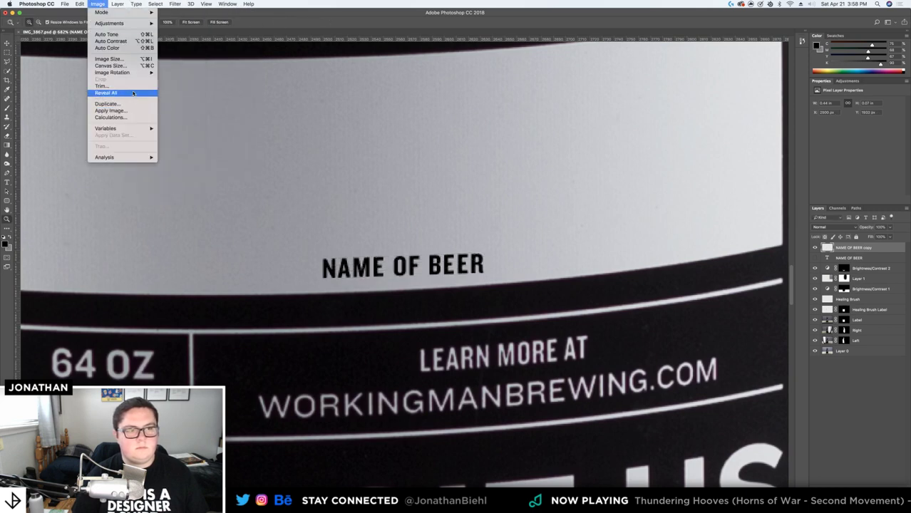
mouse_move(80, 3)
mouse_move(142, 162)
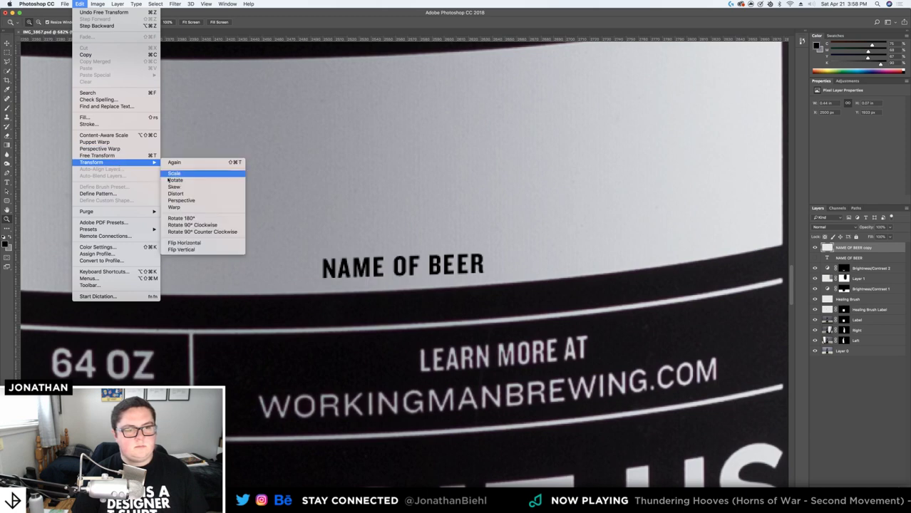
left_click(175, 207)
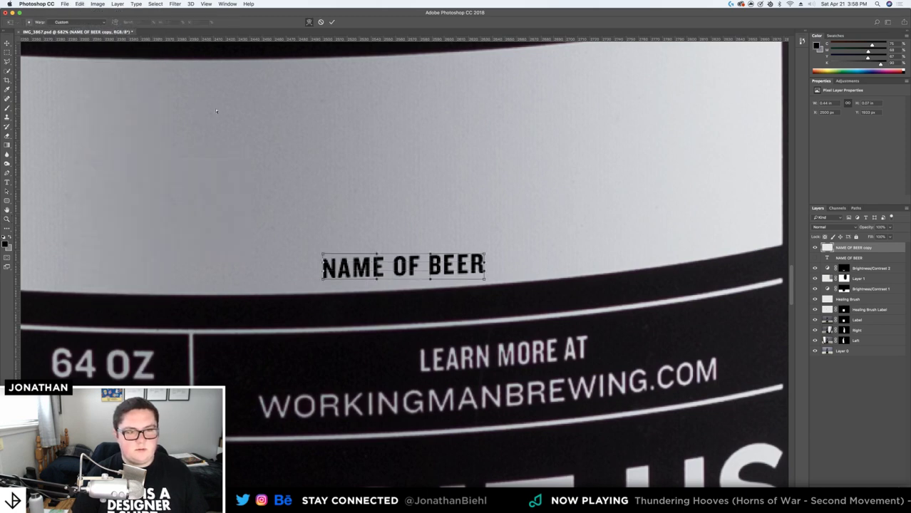
left_click(81, 23)
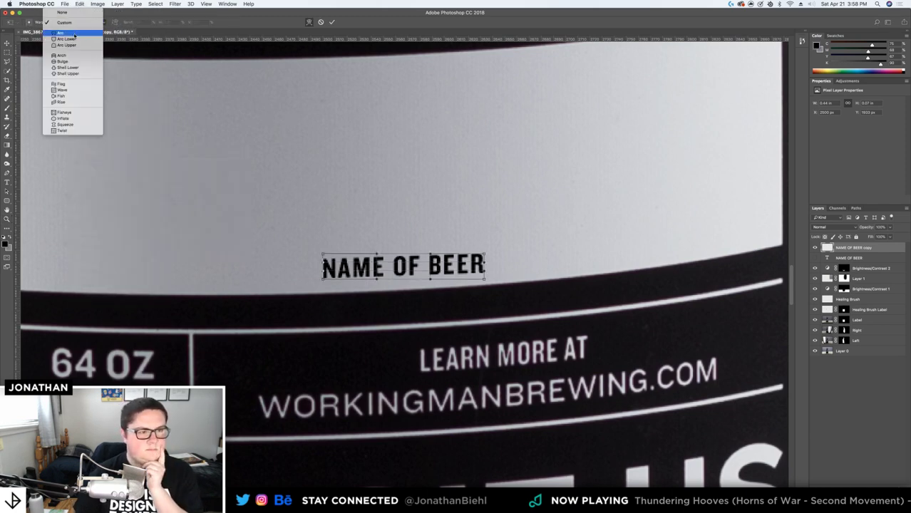
left_click(66, 59)
left_click_drag(404, 221, 403, 256)
key("Return")
key("ctrl+t")
left_click_drag(533, 247, 425, 239)
key("Return")
Undo the preset warp and the free transform on the NAME OF BEER text
key("z")
left_click(424, 239, "alt")
left_click(424, 257)
key("alt+super+z")
key("alt+super+z")
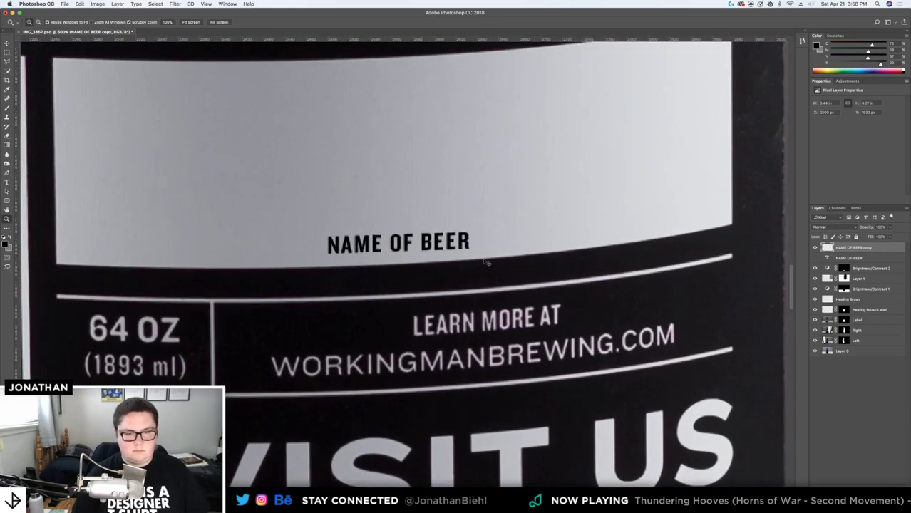
Rotate the rasterized NAME OF BEER text slightly and warp it freehand to match the panel's curved lower edge
key("super+t")
left_click_drag(482, 258, 481, 248)
left_click(310, 21)
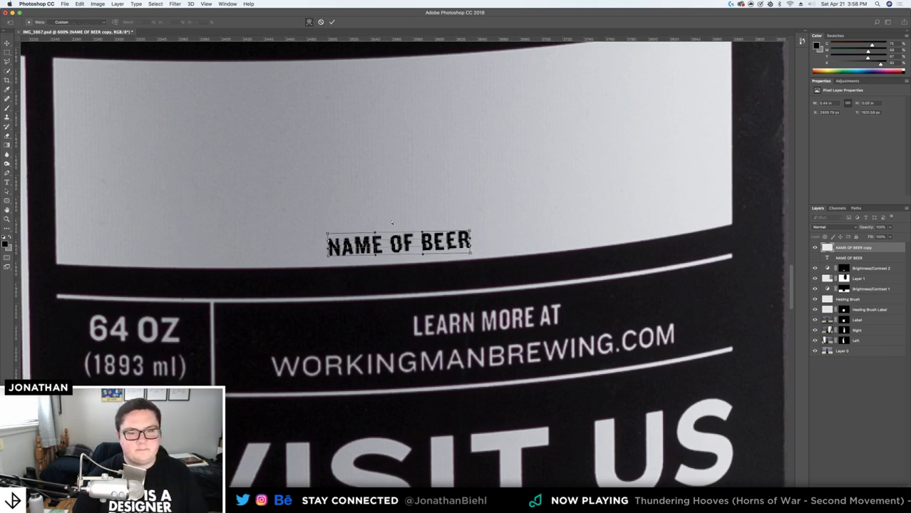
mouse_move(401, 248)
left_mouse_down()
mouse_move(401, 238)
mouse_move(394, 244)
left_mouse_up()
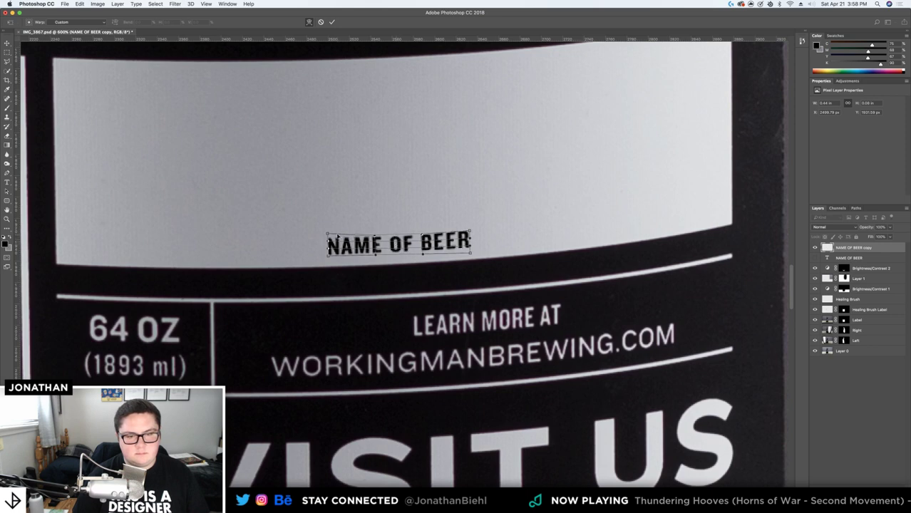
key("Return")
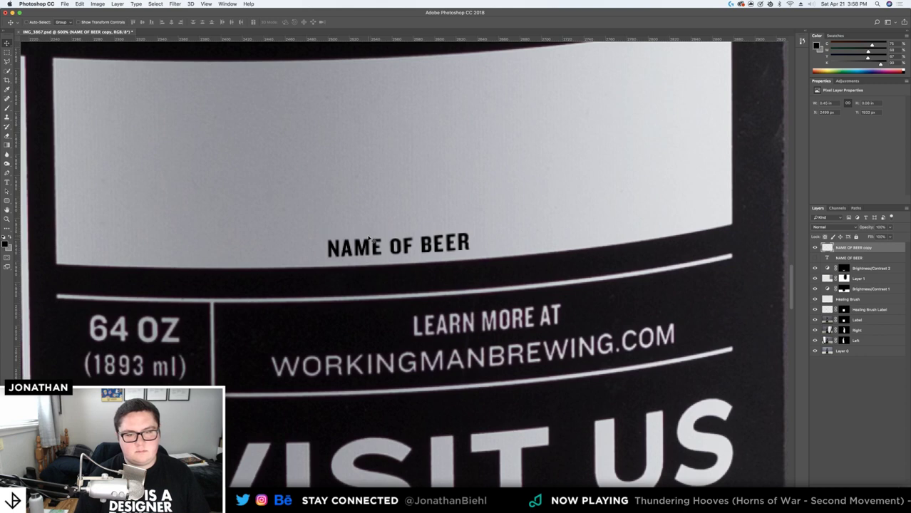
Nudge the warped NAME OF BEER text slightly up and to the right within the white panel
key("Up")
key("Right")
key("Left")
key("Up")
key("Right")
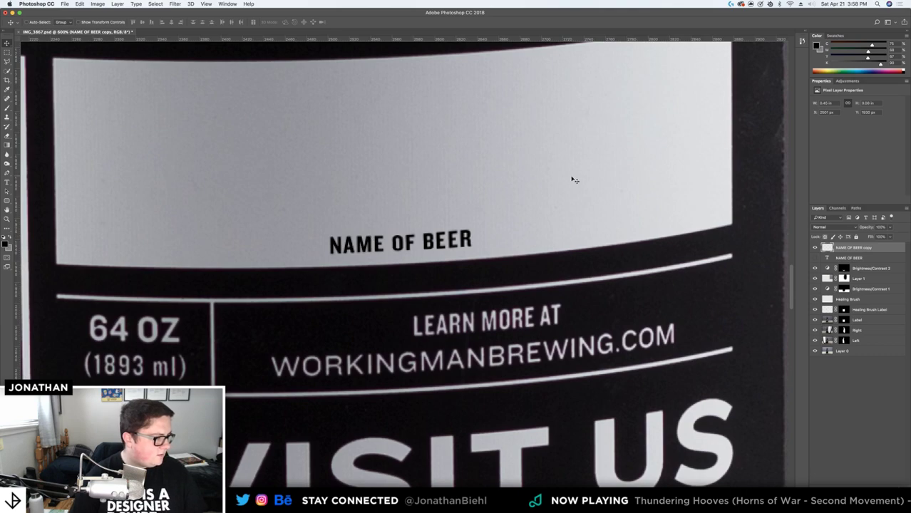
Delete both NAME OF BEER layers so the label's white panel is blank, and save the document
key("z")
left_click(517, 165, "alt")
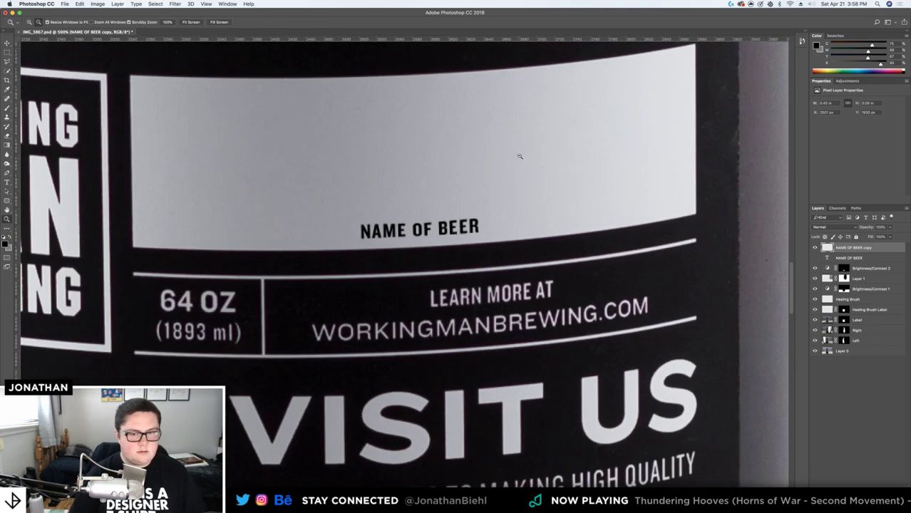
left_click(522, 154, "alt")
left_click(458, 204, "alt")
left_click(457, 205, "alt")
left_click(439, 220, "alt")
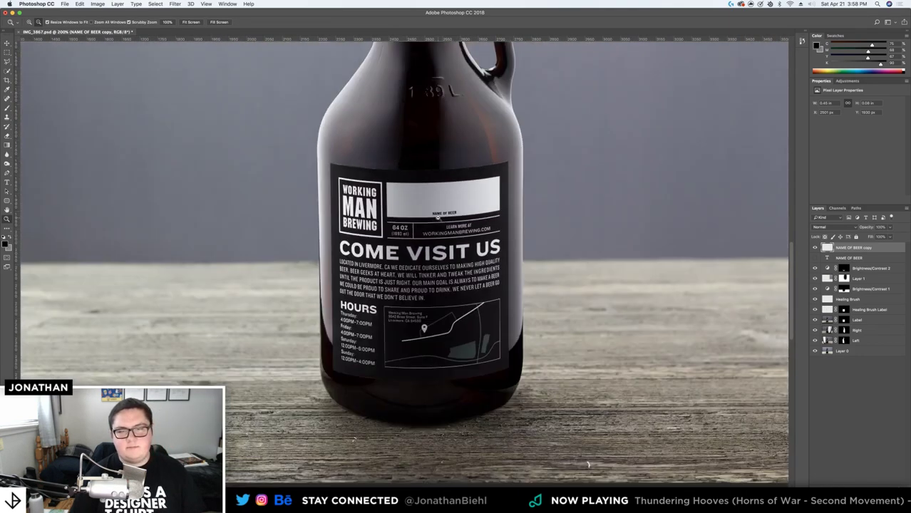
left_click(438, 229, "alt")
key("v")
key("BackSpace")
key("super+s")
Remove the white fleck on the wood near the photo's lower edge with the Spot Healing Brush on the Healing Brush layer
left_click(399, 195, "alt")
left_click(399, 196)
key("v")
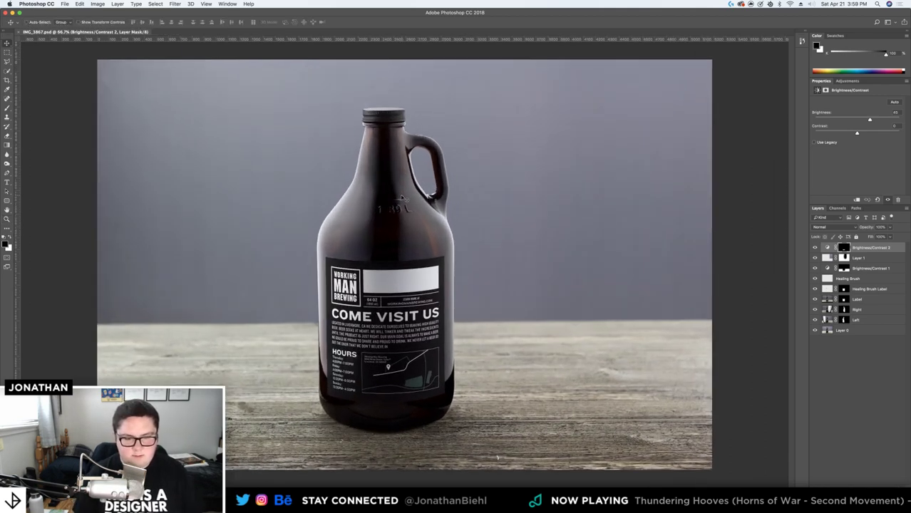
key("z")
left_click_drag(504, 468, 499, 382)
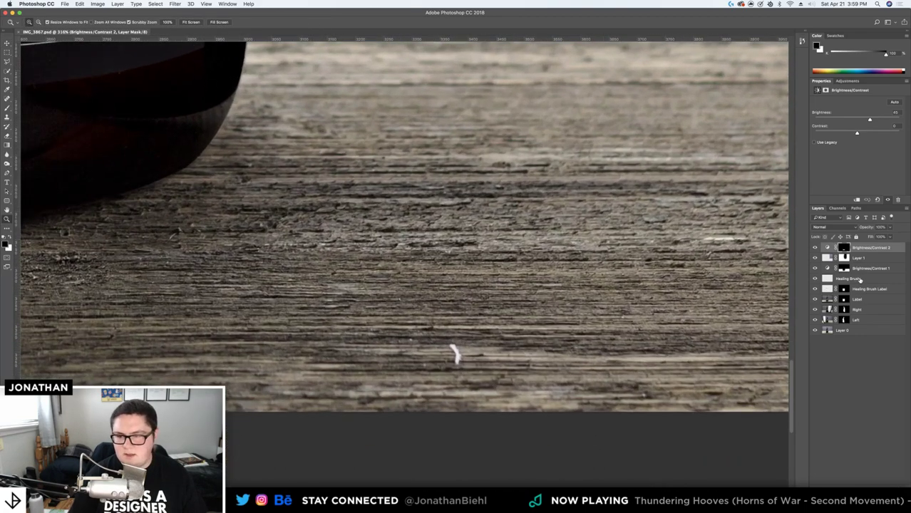
left_click(870, 268)
left_click(848, 278)
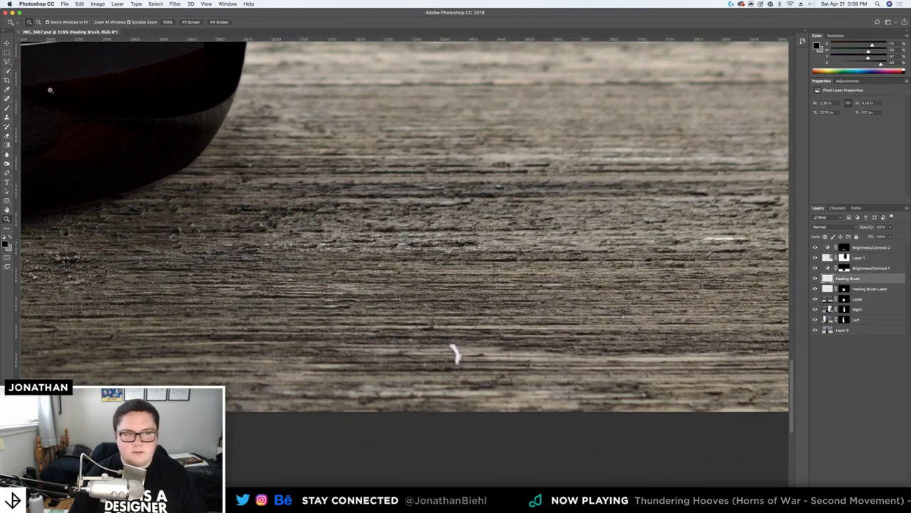
left_click(7, 98)
key("b")
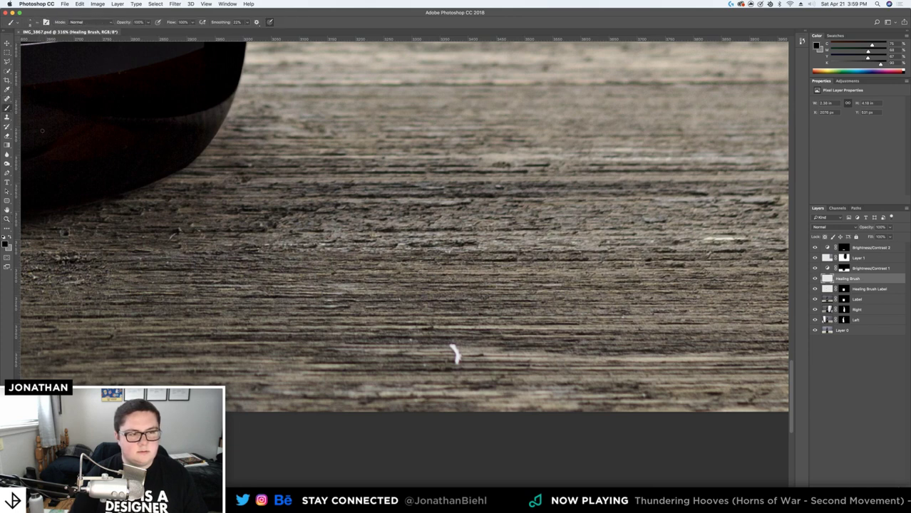
key("j")
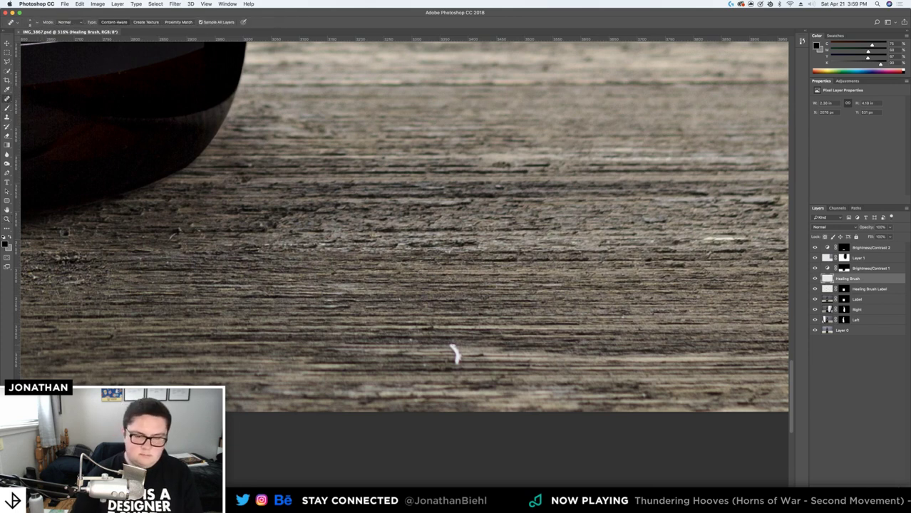
left_click_drag(453, 348, 455, 358)
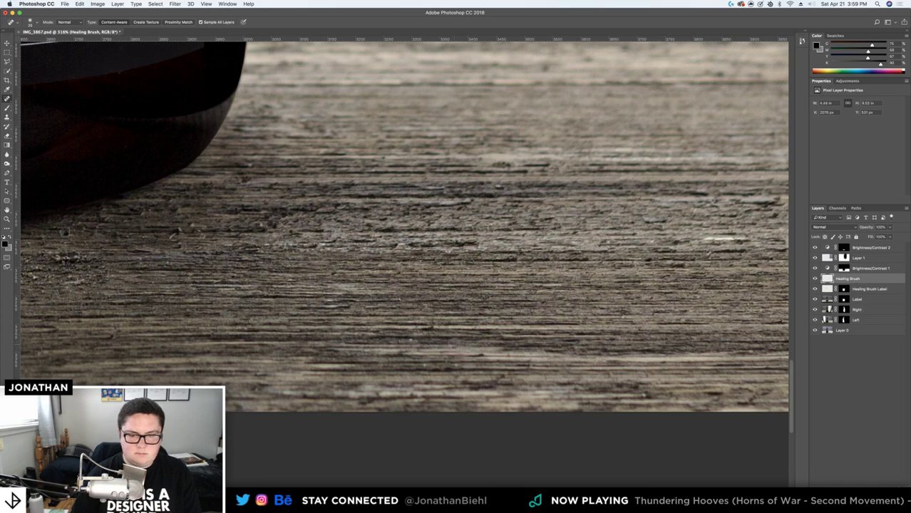
Heal the small dark spot on the wood in front of the bottle's lower-left side
mouse_move(287, 279)
left_mouse_down()
mouse_move(328, 283)
mouse_move(413, 246)
left_mouse_up()
left_click(519, 188)
left_click(513, 195)
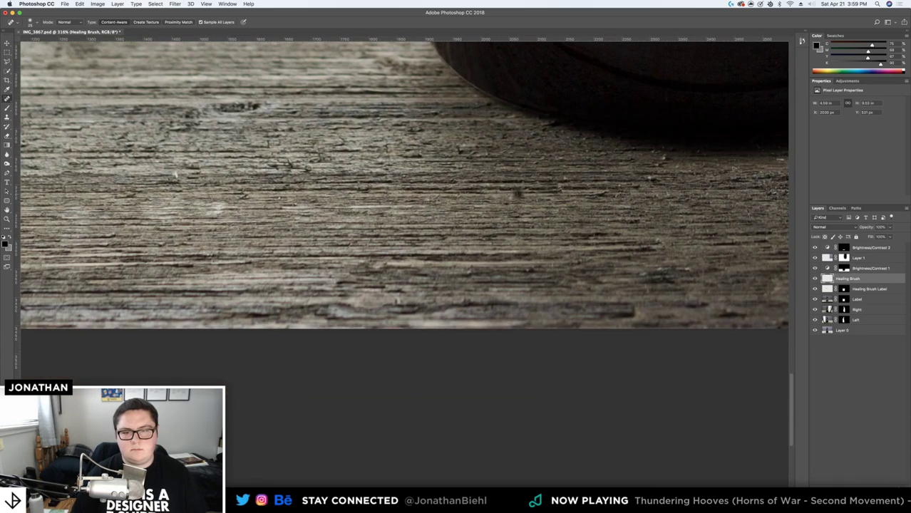
Examine the wooden tabletop and backdrop on both sides of the bottle for remaining blemishes
left_click_drag(342, 114, 425, 251)
left_click_drag(399, 142, 128, 253)
left_click_drag(570, 232, 641, 228)
left_click_drag(529, 215, 314, 331)
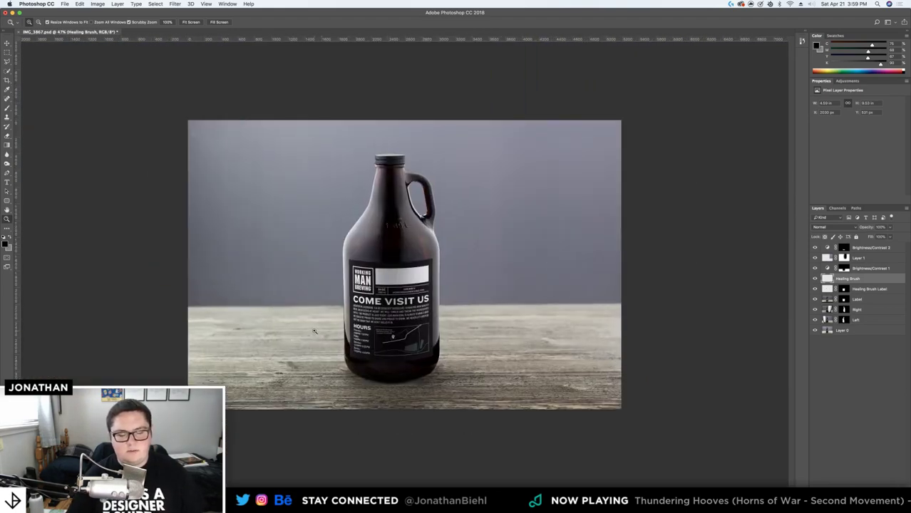
left_click_drag(279, 390, 300, 391)
left_click_drag(321, 339, 399, 300)
key("space")
left_click_drag(589, 289, 390, 354)
left_click_drag(598, 279, 310, 361)
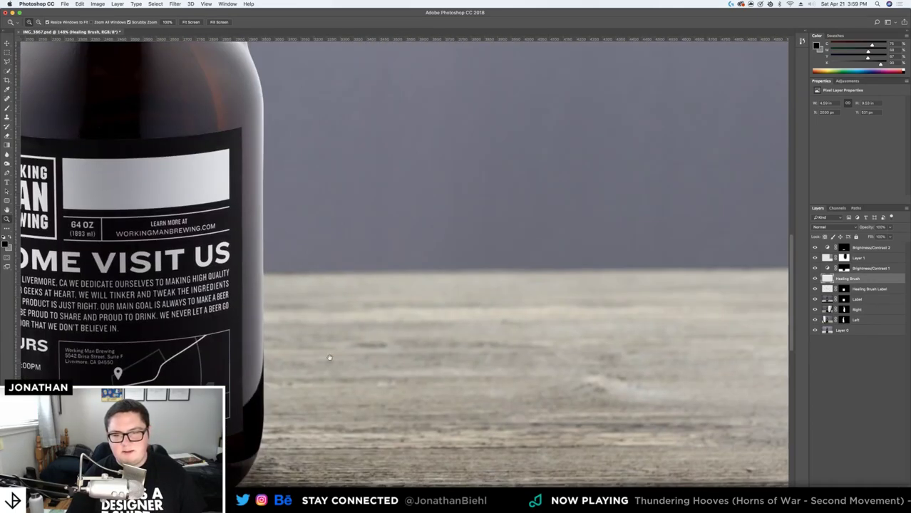
left_click_drag(499, 303, 249, 314)
left_click_drag(333, 297, 307, 297)
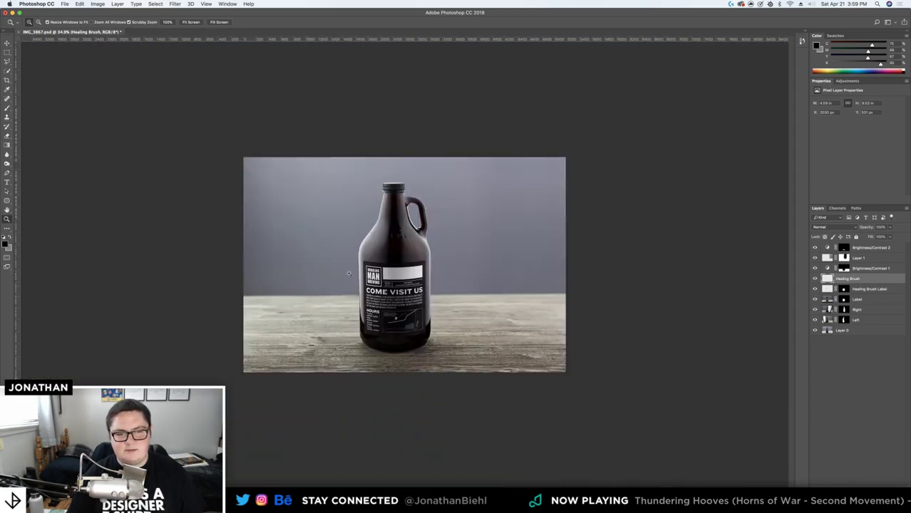
left_click_drag(403, 248, 406, 247)
Save the retouched growler document
key("v")
key("super+s")
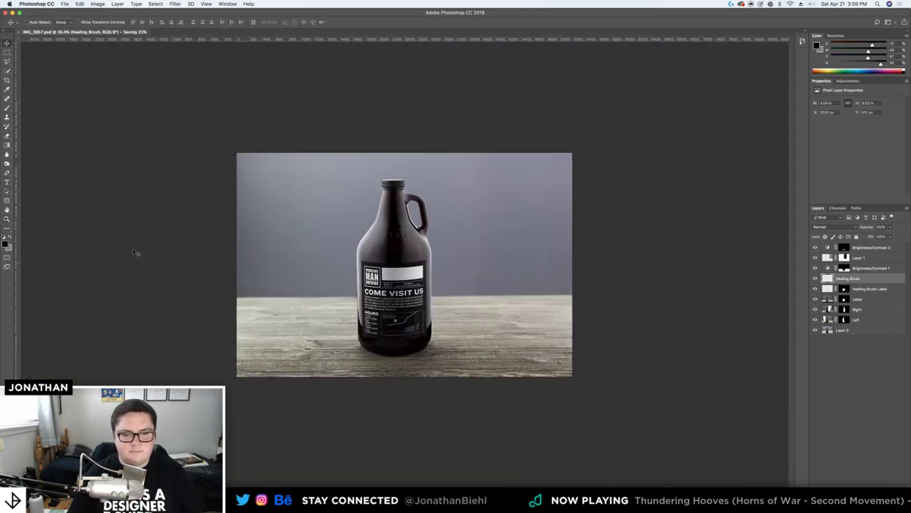
double_click(7, 210)
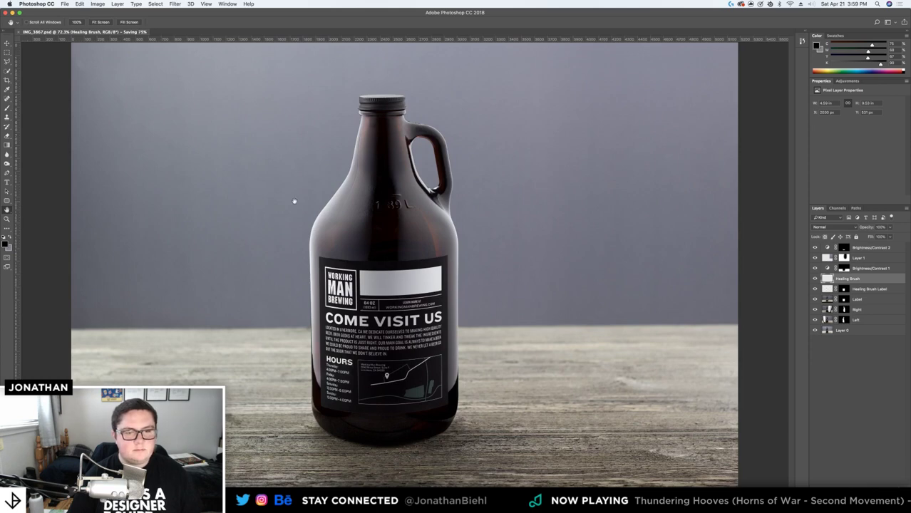
Save a separate Photoshop version of the growler photo as IMG_3867-cropped.psd in the TBE folder
key("v")
key("shift+super+s")
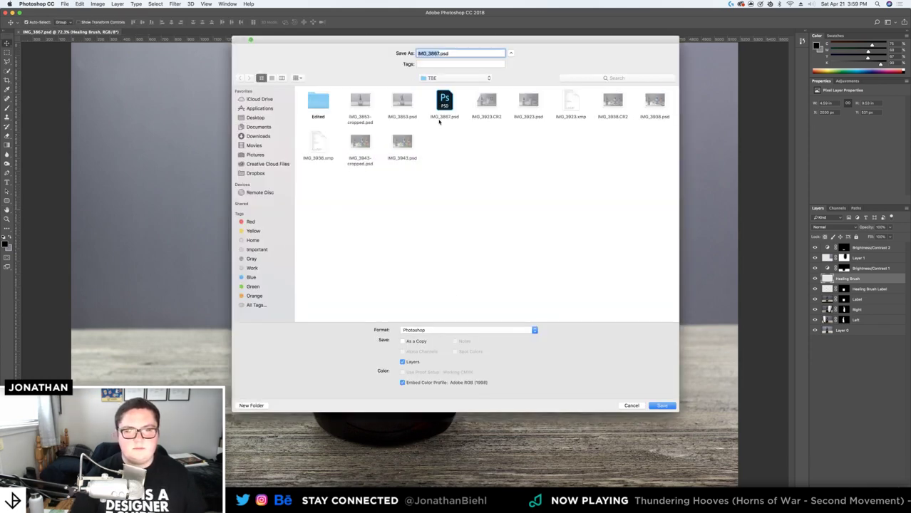
key("Down")
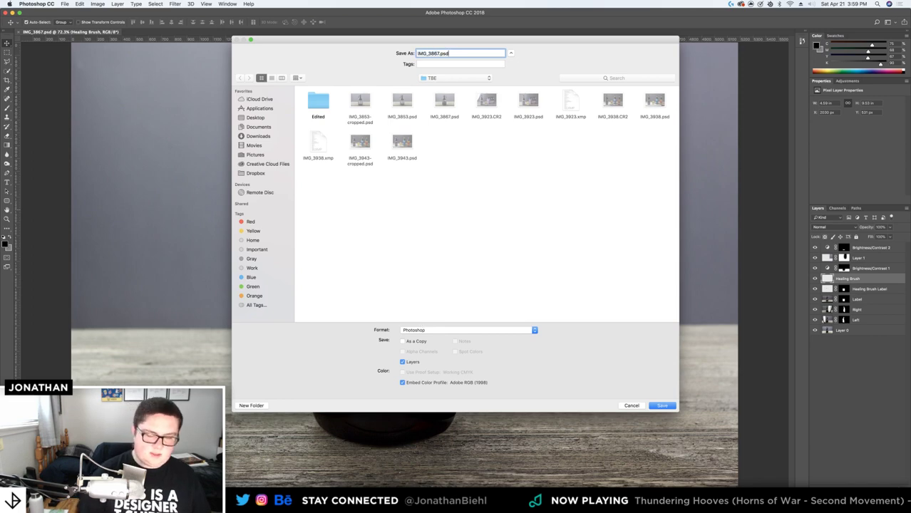
type("-cropped")
key("Return")
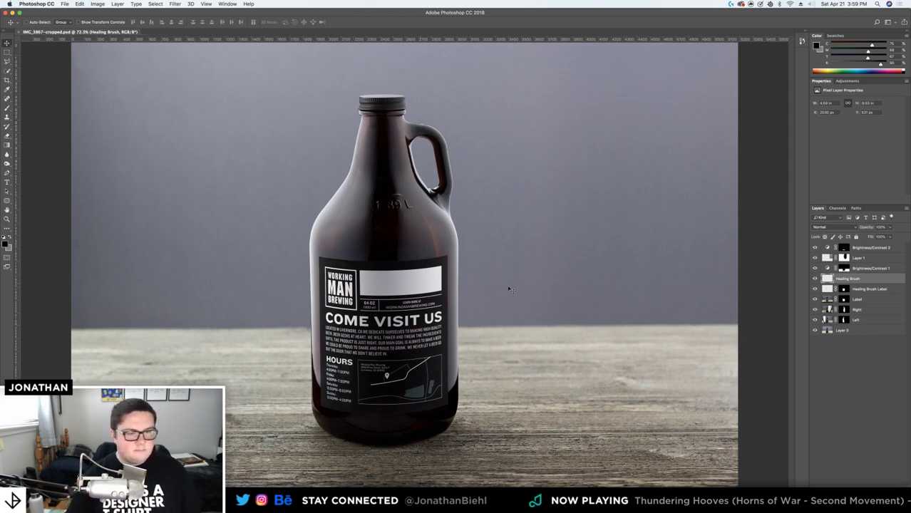
Straighten the photo along the tabletop's back edge and crop its sides slightly inward, shifting the bottle closer to the frame's center
left_click(8, 80)
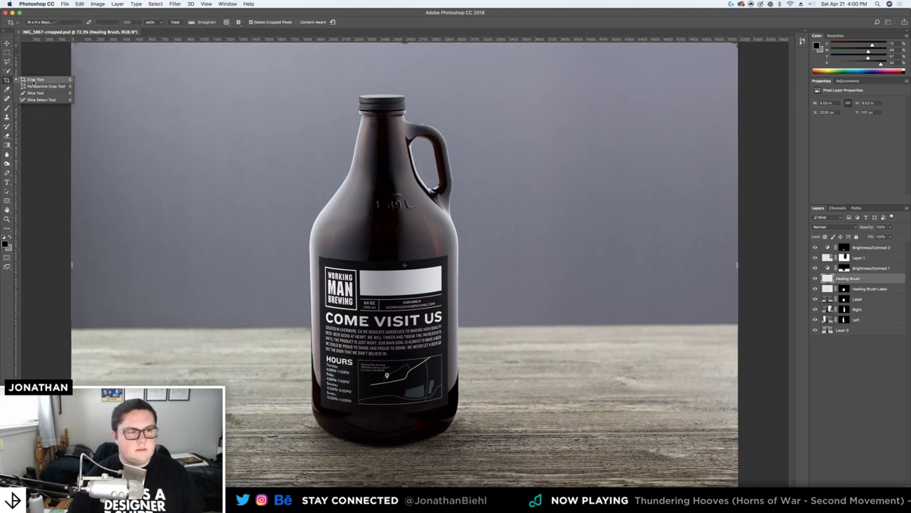
left_click(191, 23)
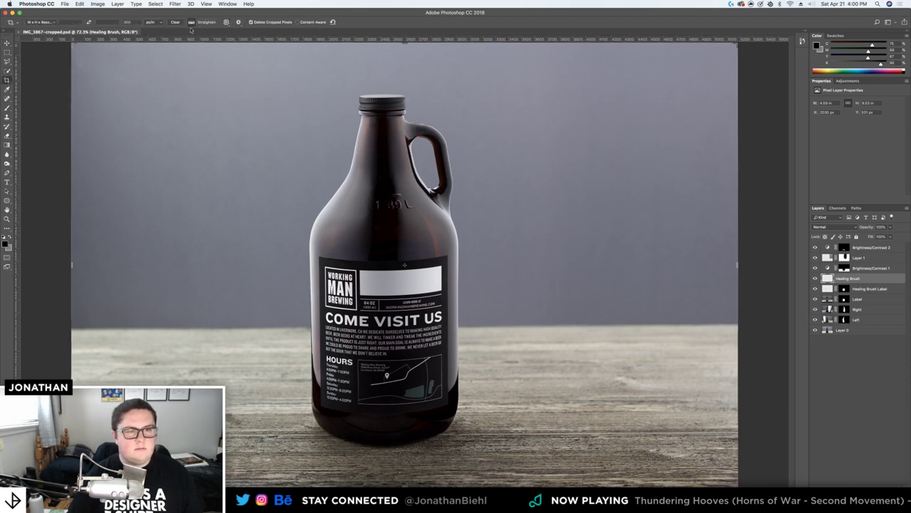
left_click_drag(74, 331, 738, 322)
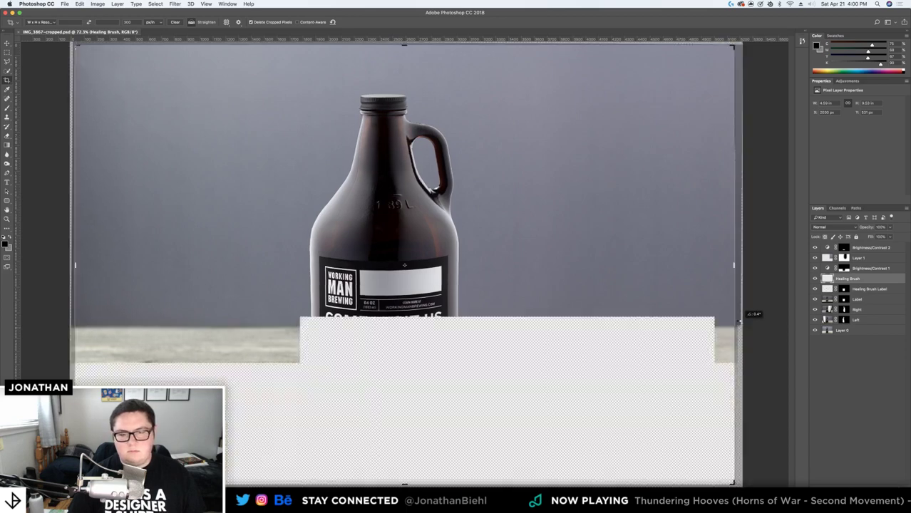
left_click_drag(734, 265, 716, 265)
left_click_drag(543, 266, 558, 262)
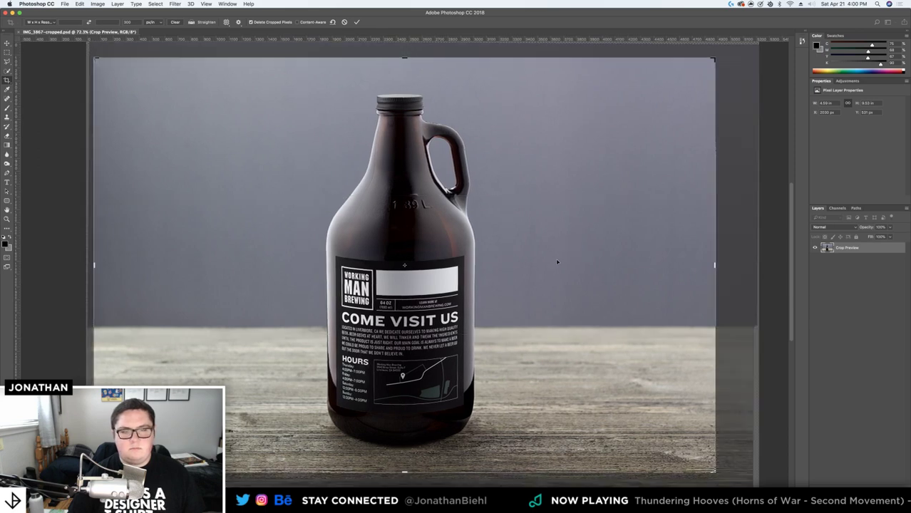
left_click_drag(406, 63, 405, 49)
key("Return")
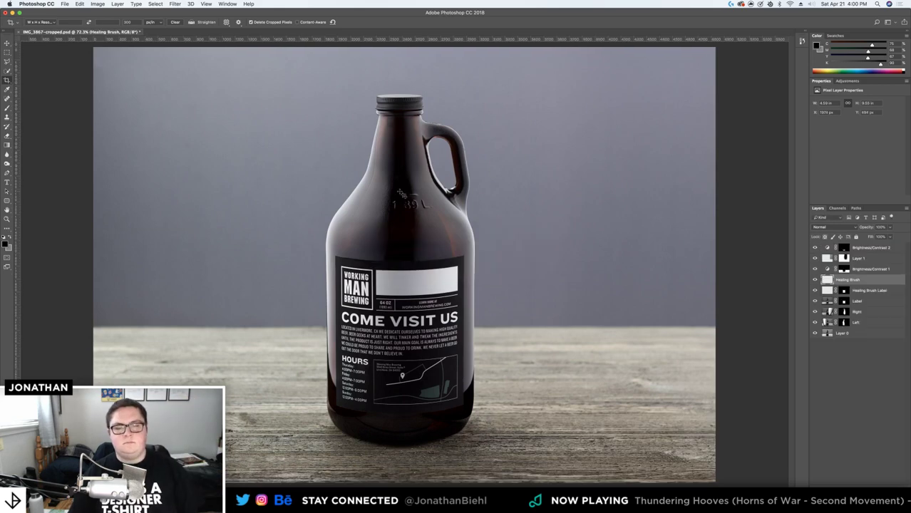
Try to extend the canvas above and below the photo with a Content-Aware crop
key("z")
left_click(418, 192, "alt")
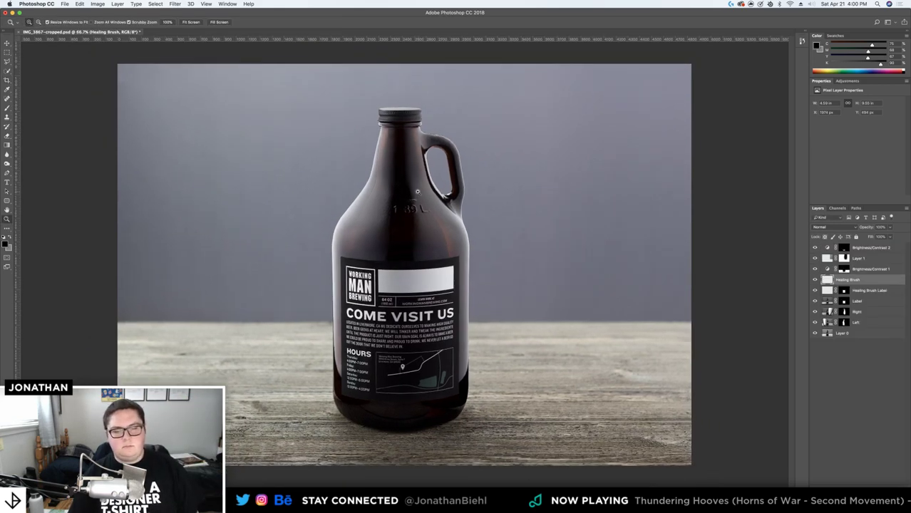
left_click(417, 198, "alt")
left_click(417, 201)
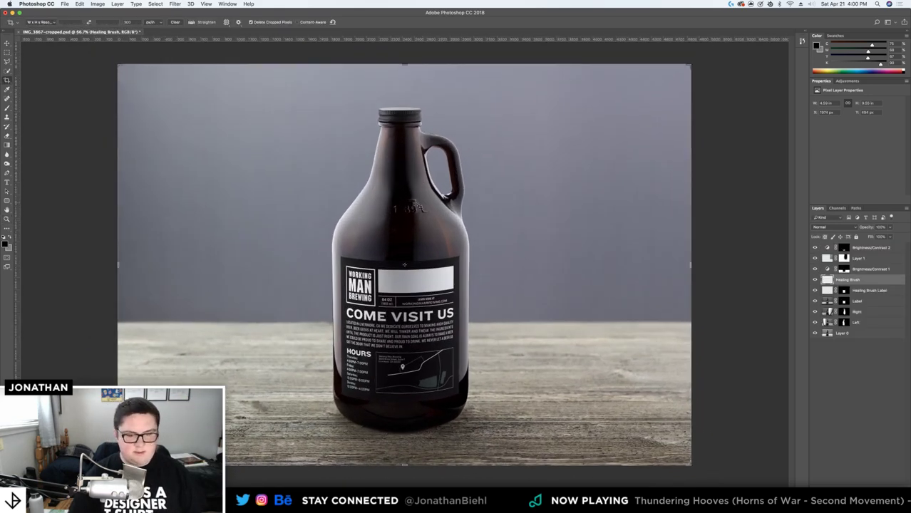
left_click(415, 203, "alt")
key("c")
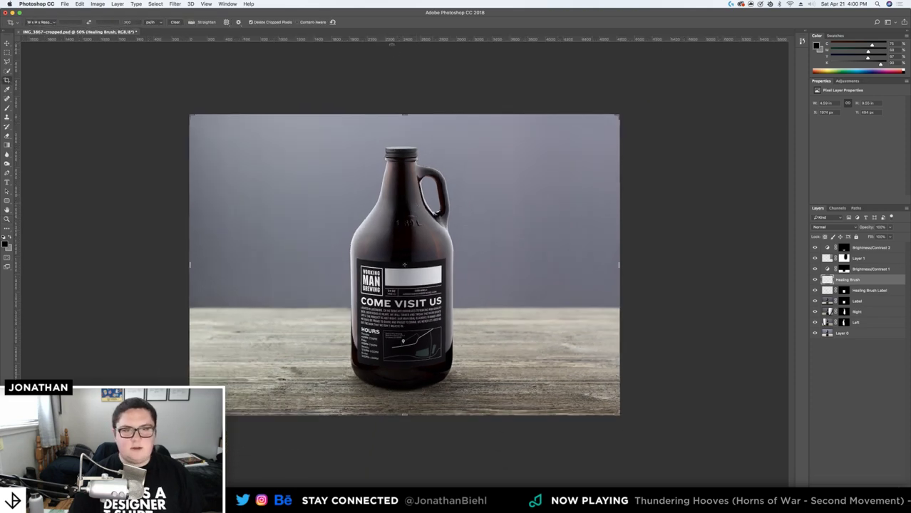
left_click(404, 114)
left_click_drag(405, 114, 406, 60)
key("Return")
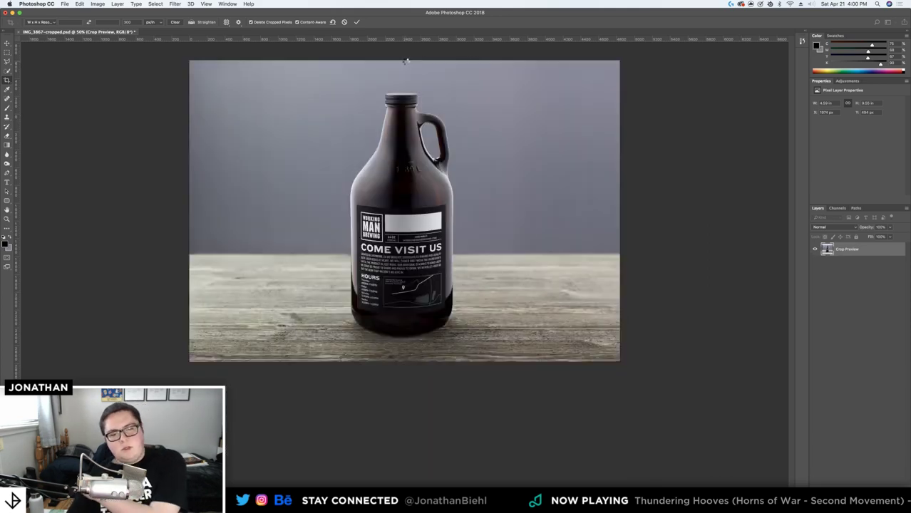
key("Return")
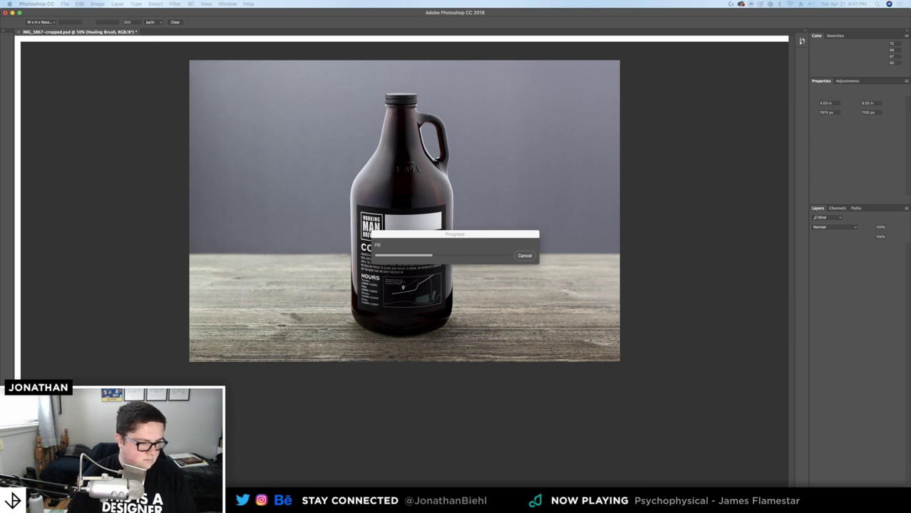
Switch to Preview to look at the wine bottle photo, and preview the skincare products photo in Finder
key("super+Tab")
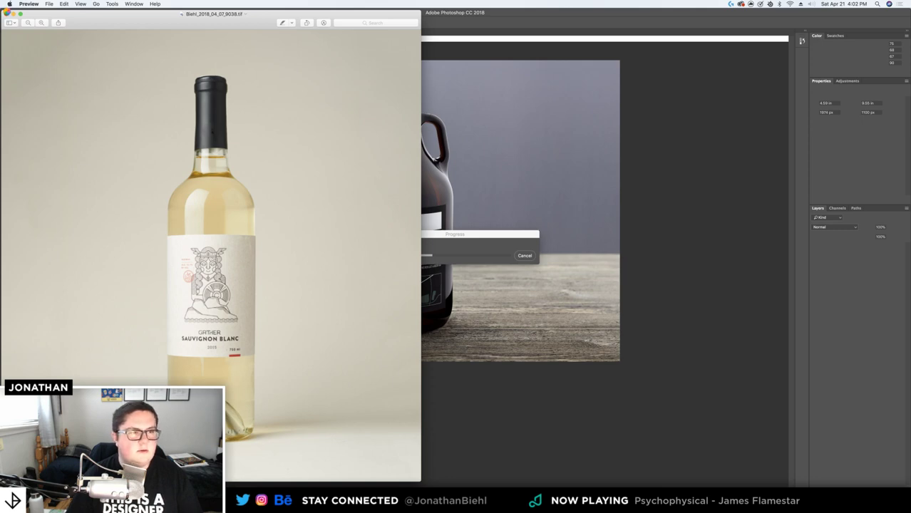
left_click_drag(119, 15, 411, 11)
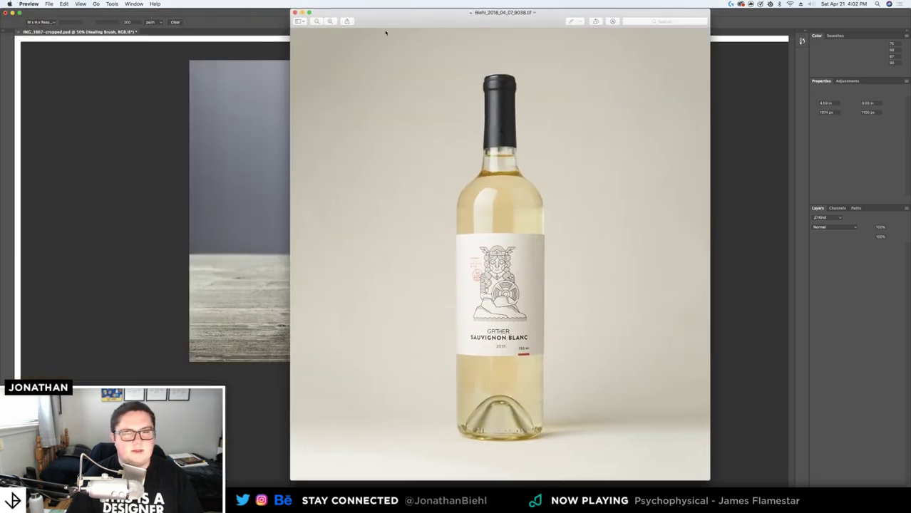
left_click(296, 13)
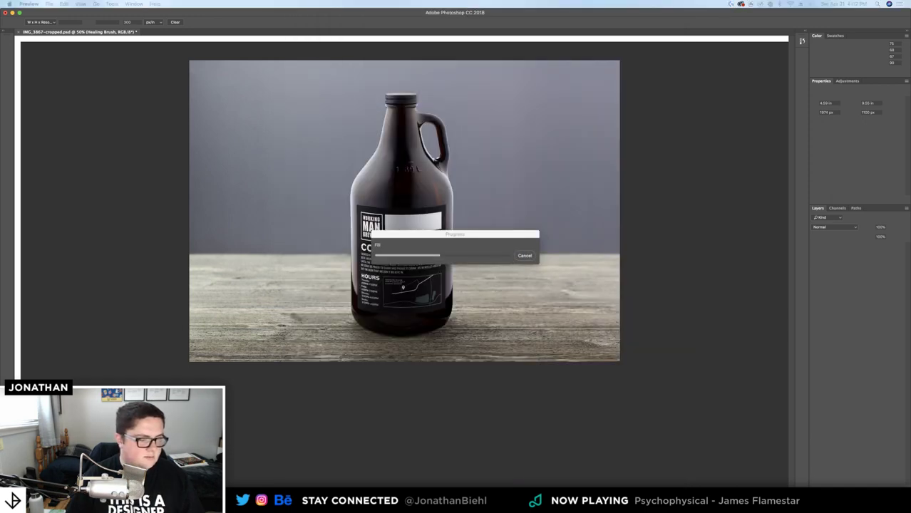
key("space")
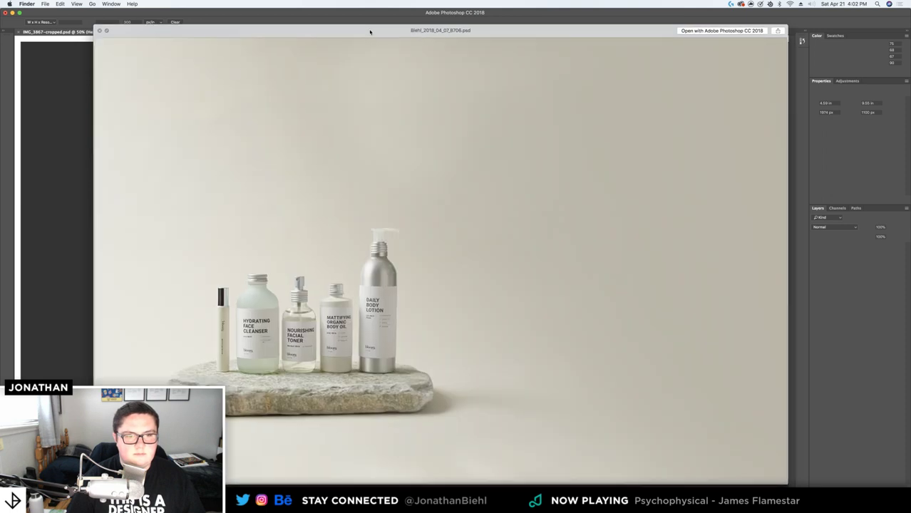
left_click_drag(371, 28, 480, 29)
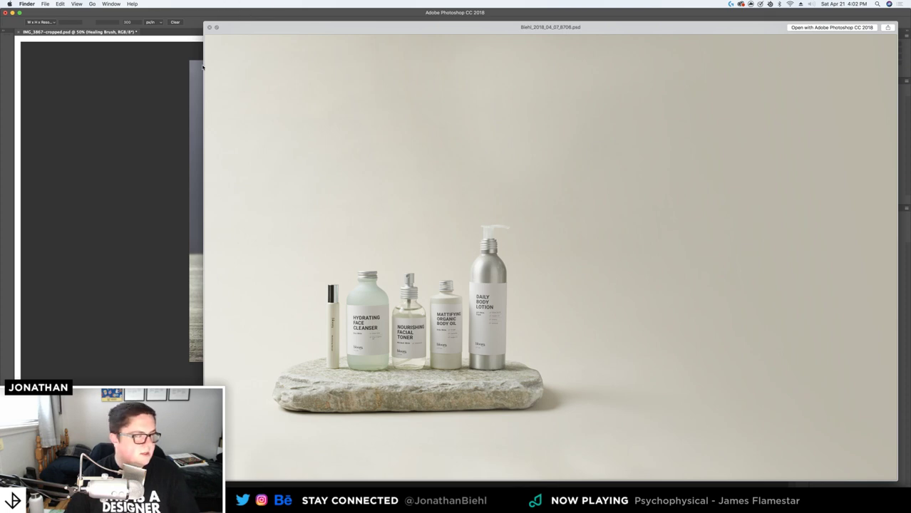
left_click(211, 28)
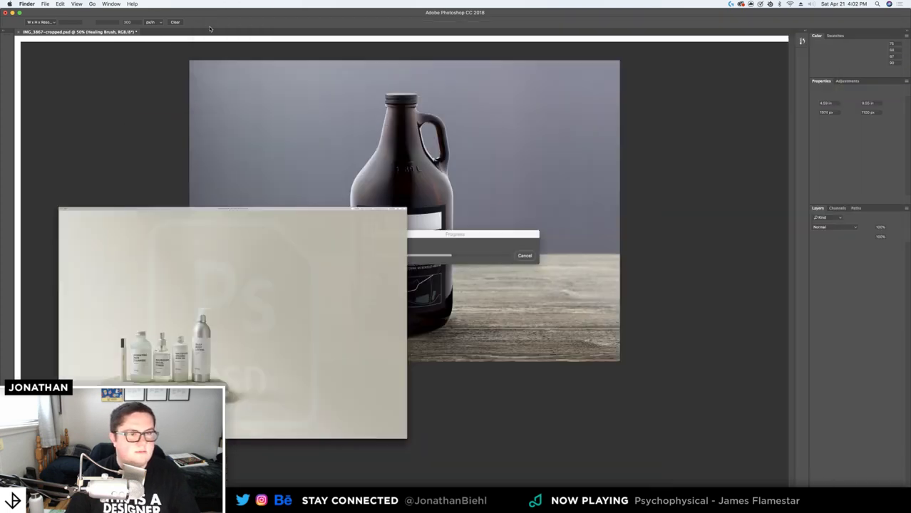
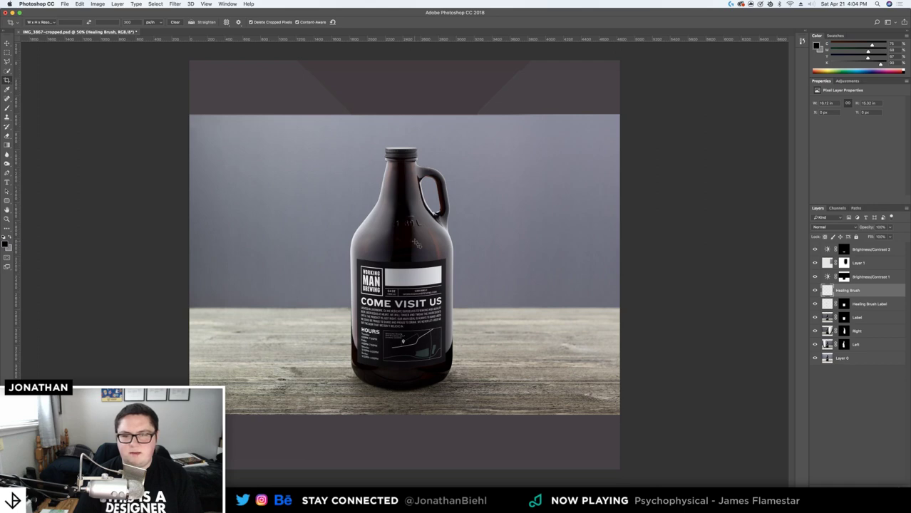
Undo the content-aware canvas extension and select the Brightness/Contrast 2 layer
left_click(7, 44)
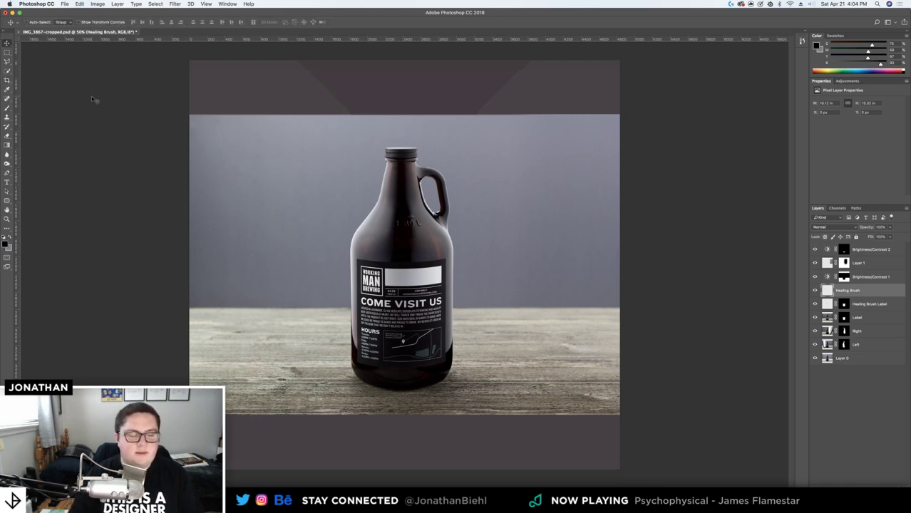
key("super+z")
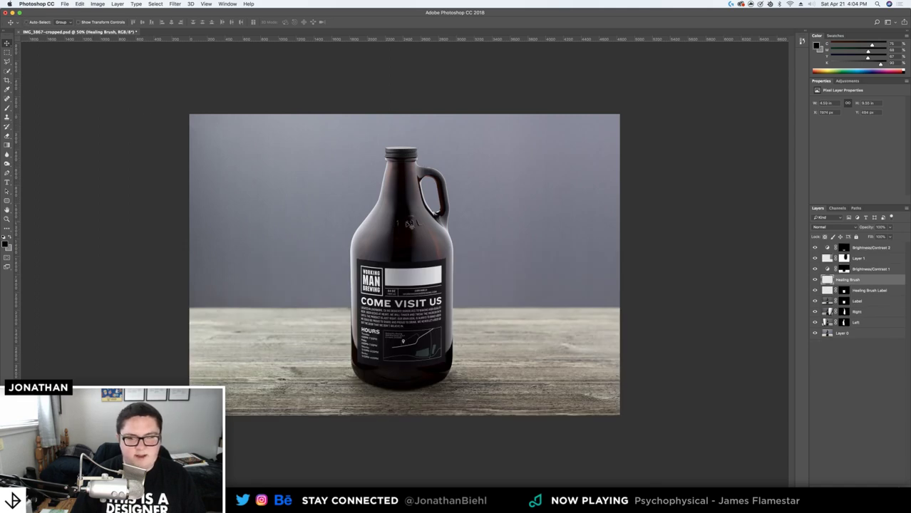
left_click(882, 270)
left_click(876, 248)
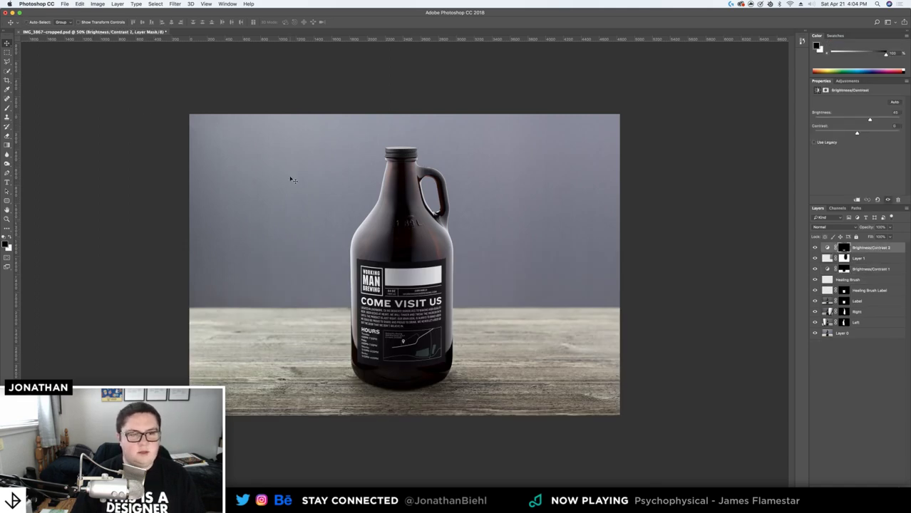
key("super+shift+s")
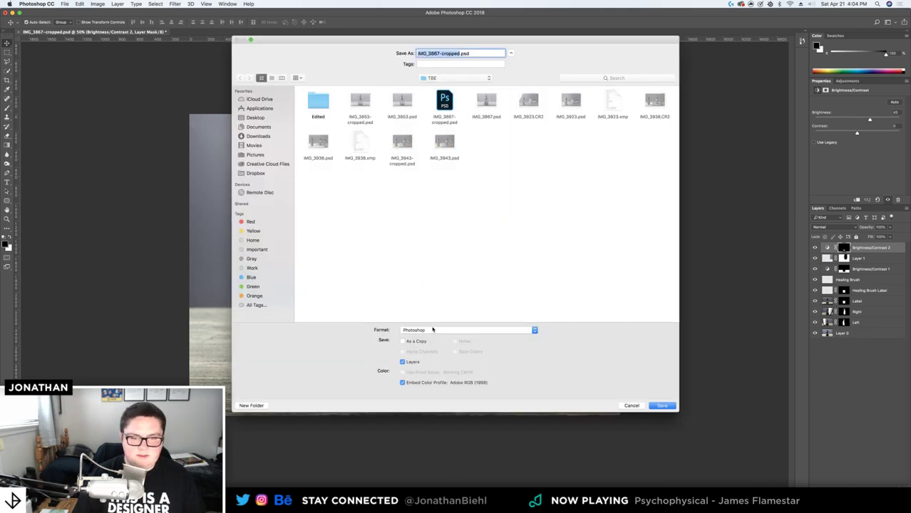
left_click(430, 330)
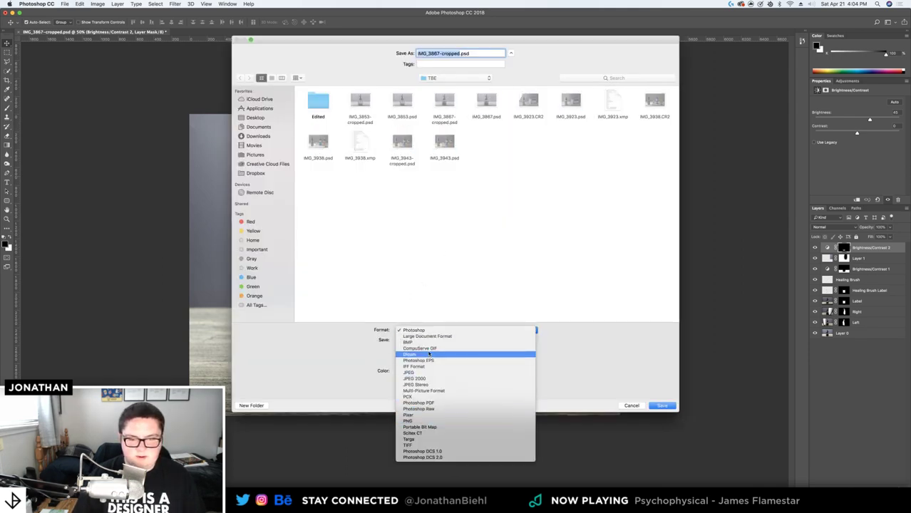
left_click(420, 445)
left_click(317, 100)
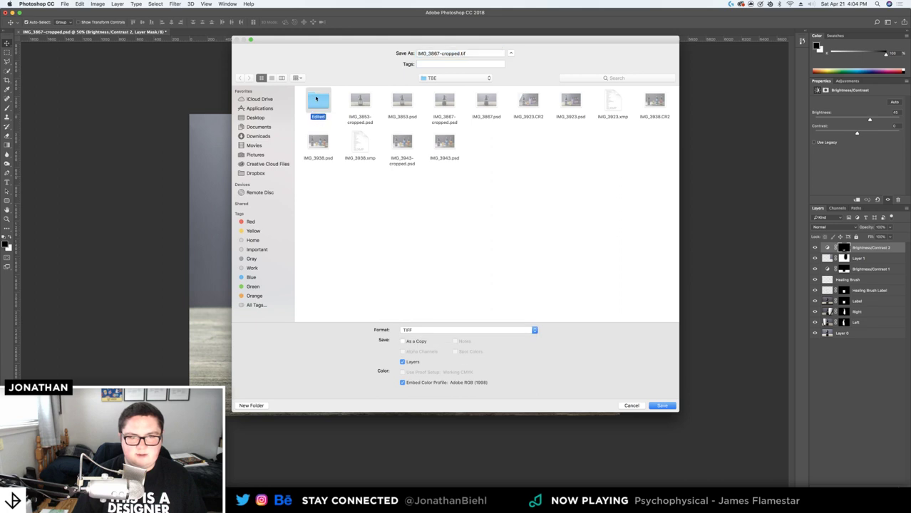
double_click(316, 99)
left_click(662, 405)
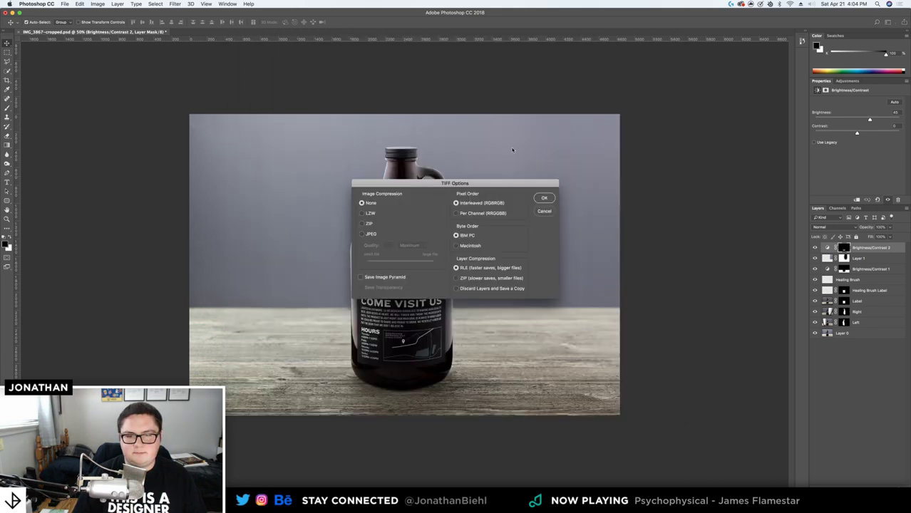
left_click(543, 198)
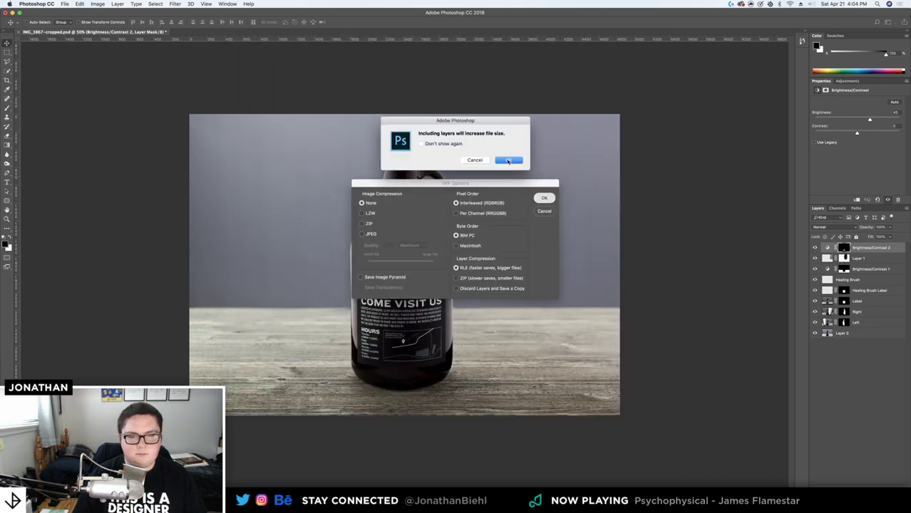
left_click(475, 159)
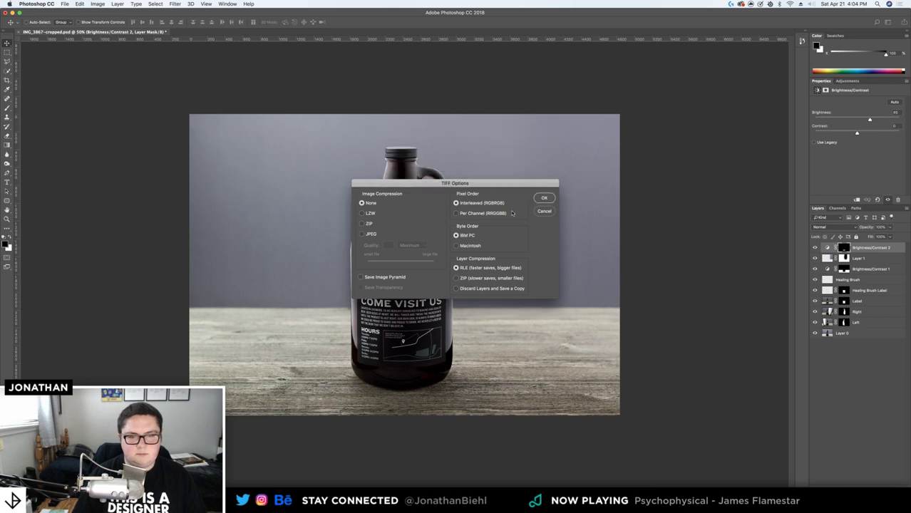
left_click(545, 211)
Save a TIFF copy without layers as IMG_3867-cropped.tif in the Edited folder, with no image compression
key("super+shift+s")
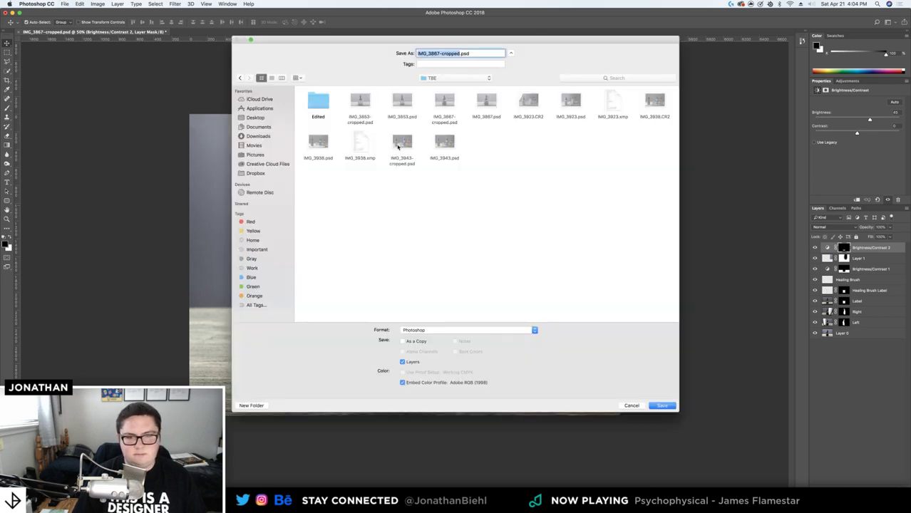
double_click(319, 102)
left_click(415, 330)
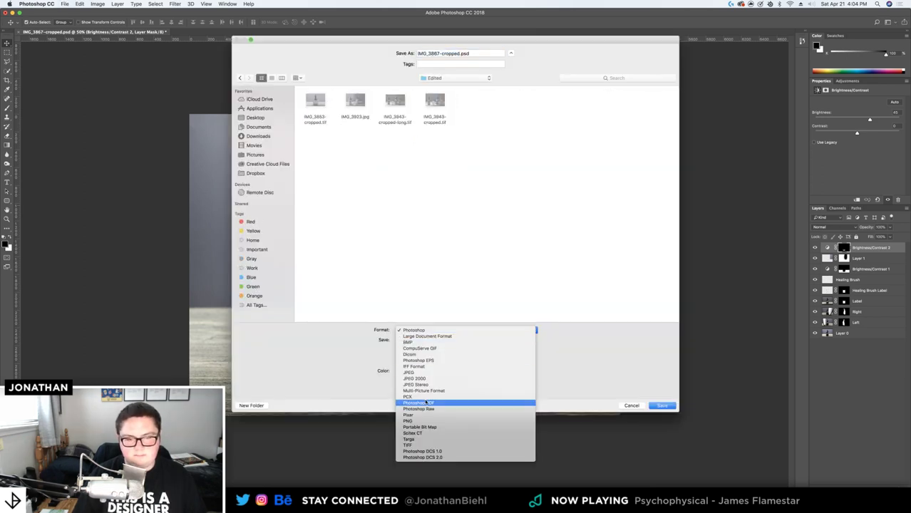
left_click(408, 446)
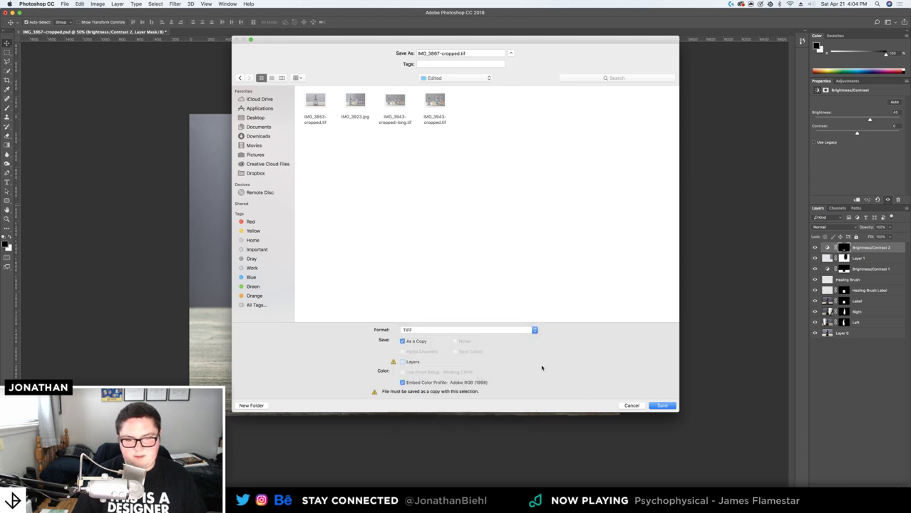
left_click(654, 405)
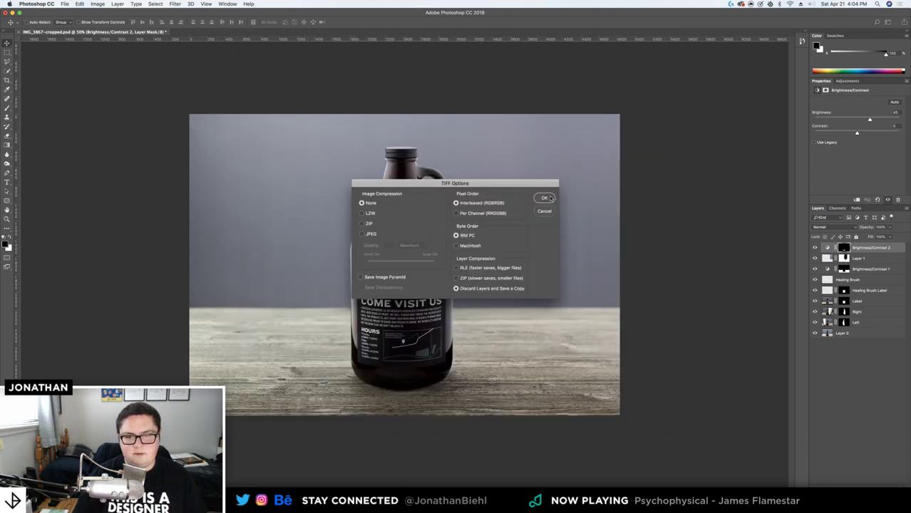
left_click(551, 199)
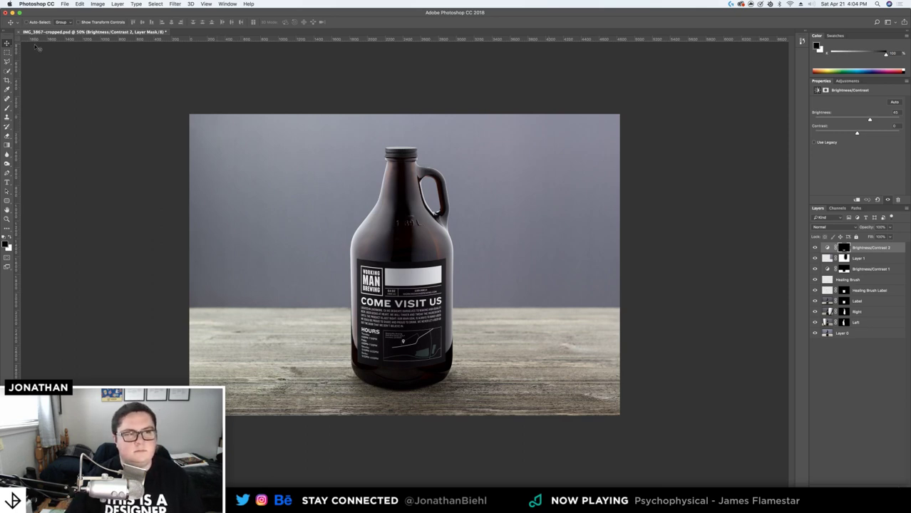
Close the cropped growler document IMG_3867-cropped.psd, saving its changes
left_click(20, 33)
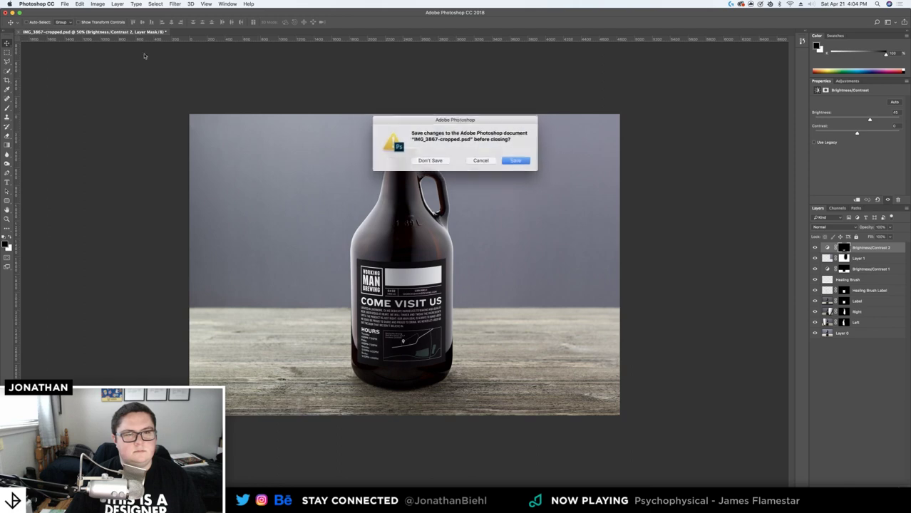
left_click(512, 160)
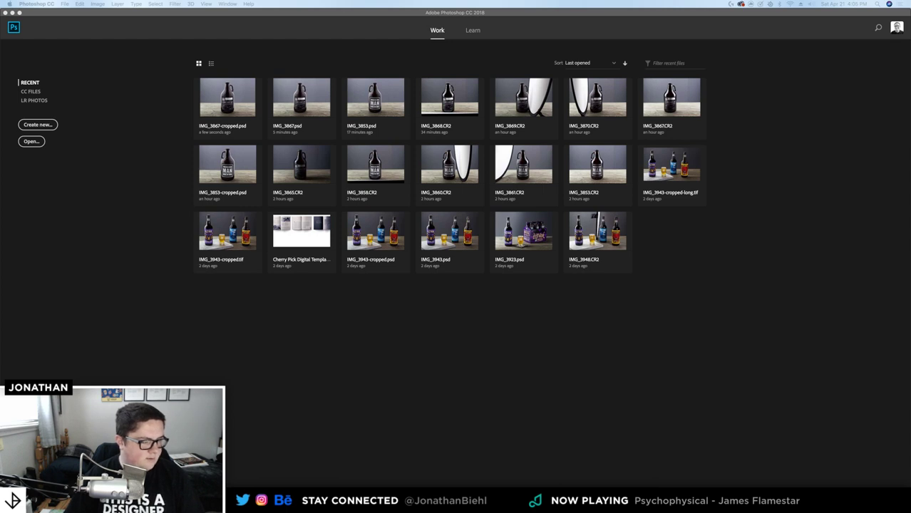
Bring the Edited folder into view in Finder and arrange its files by name
left_click_drag(267, 276, 279, 121)
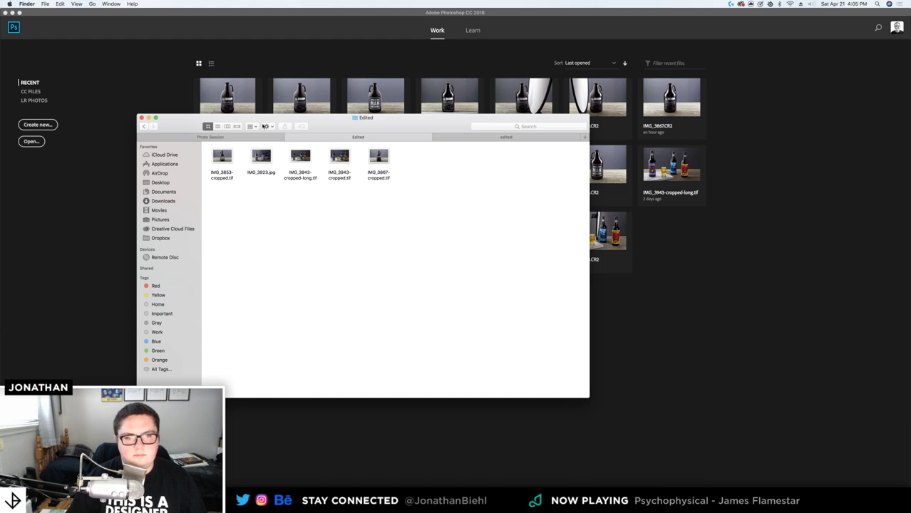
left_click(251, 126)
left_click(259, 135)
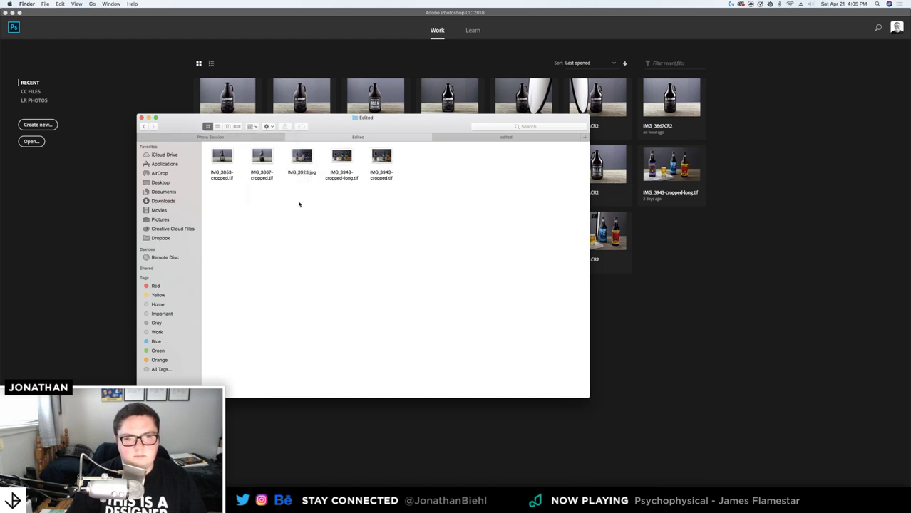
Preview the beer bottle photos IMG_3943-cropped-long.tif and IMG_3943-cropped.tif from the Edited folder
left_click(343, 158)
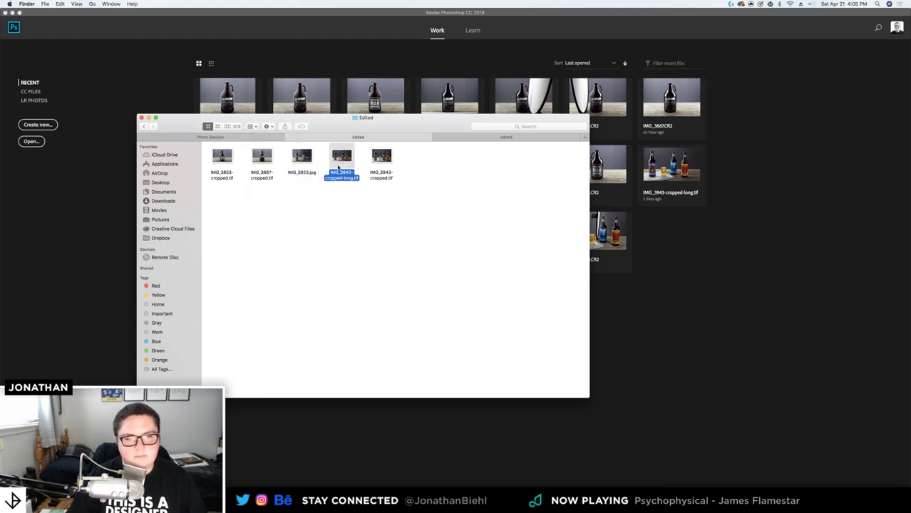
key("space")
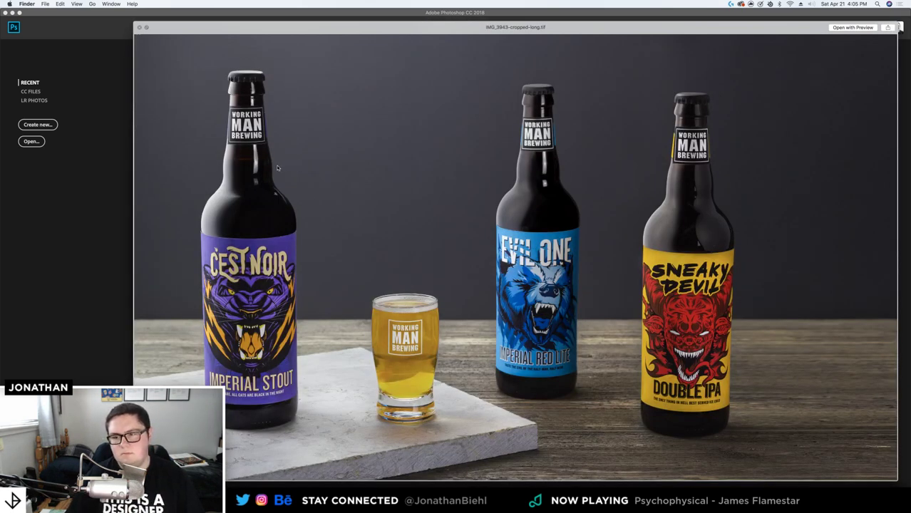
key("space")
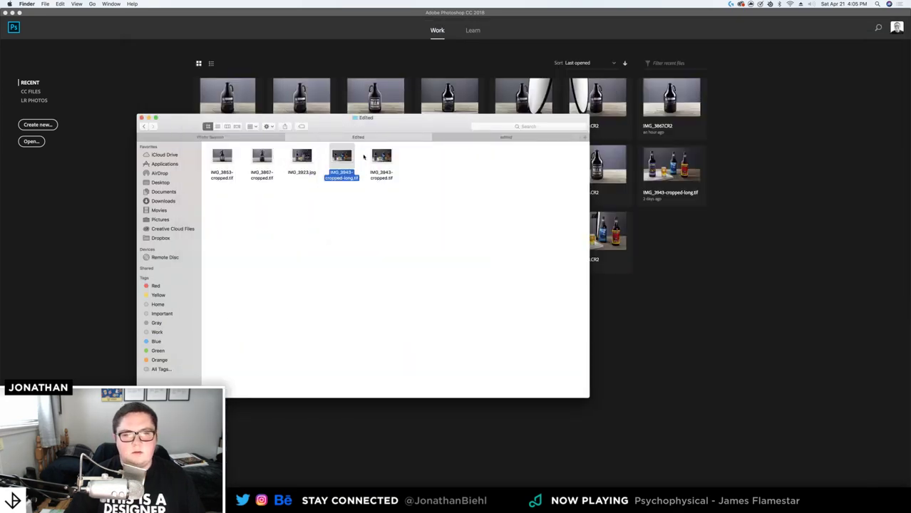
left_click(381, 158)
key("space")
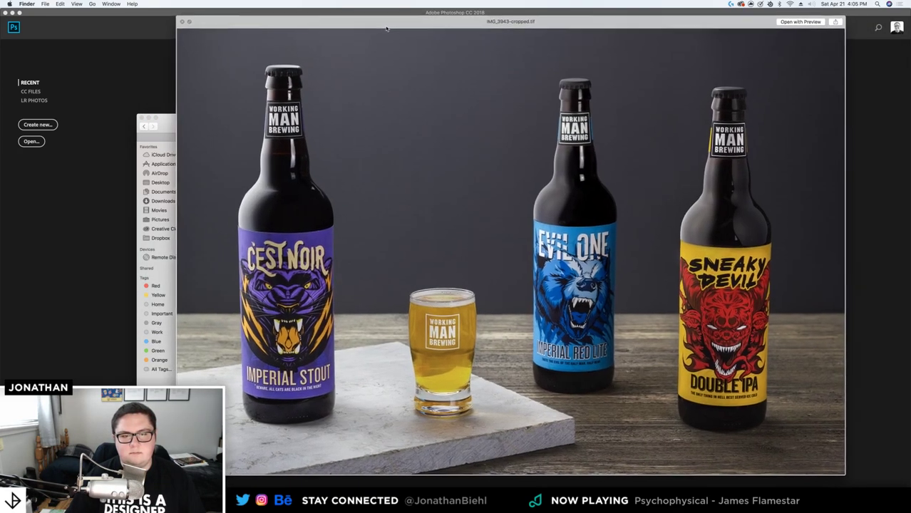
left_click_drag(386, 29, 379, 30)
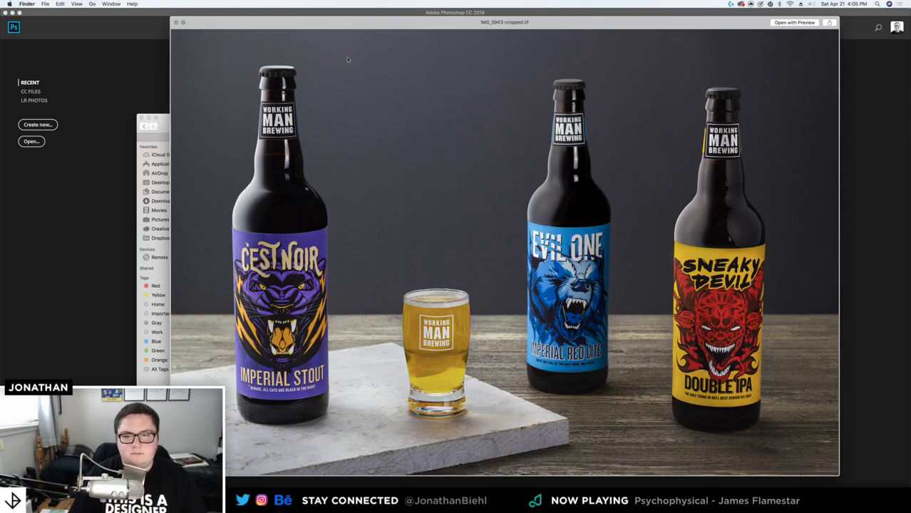
key("space")
Preview IMG_3923.jpg and compare the two finished growler photos, IMG_3867-cropped.tif and IMG_3853-cropped.tif
left_click(294, 159)
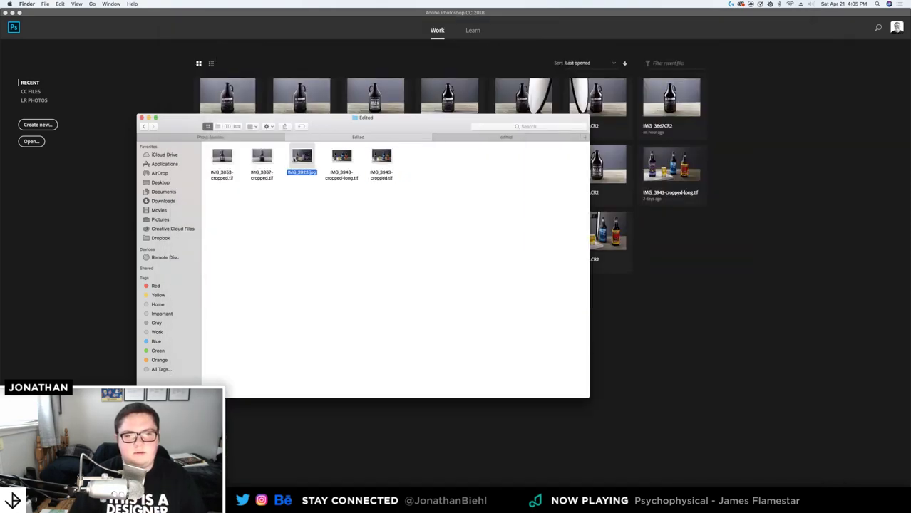
key("space")
left_click_drag(377, 24, 575, 51)
left_click_drag(338, 123, 201, 115)
left_click(246, 148)
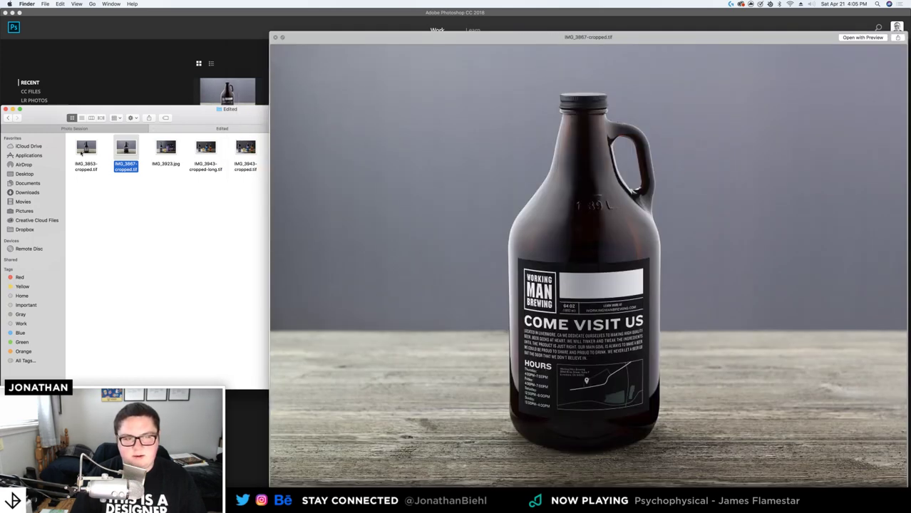
left_click(85, 149)
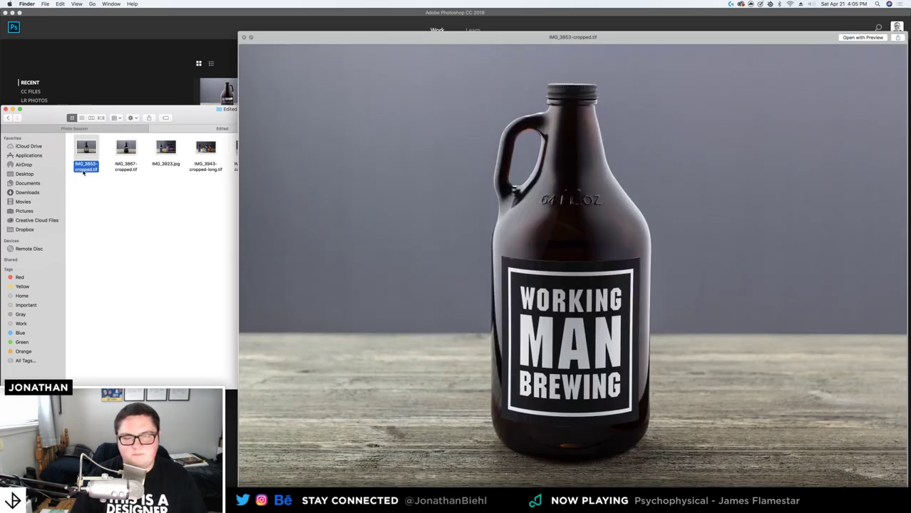
left_click(148, 192)
key("space")
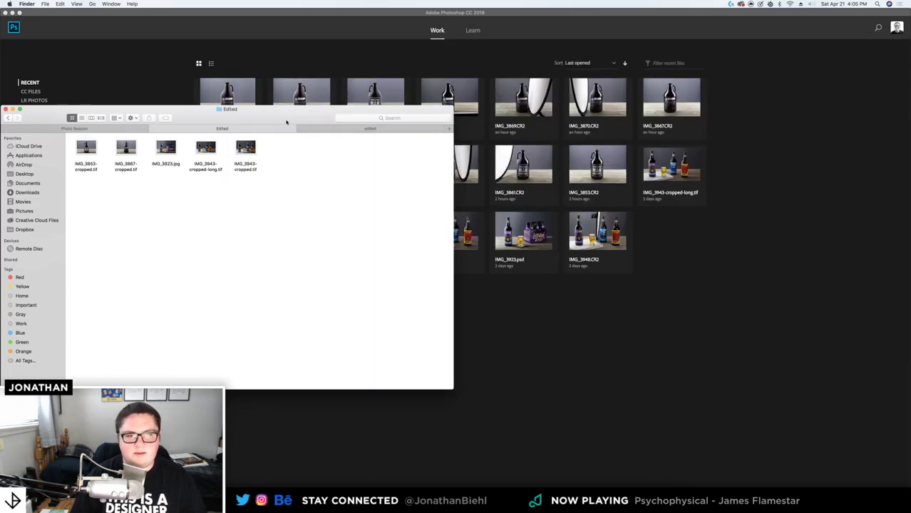
Remove the lowercase "edited" folder from the Finder window, look through the Photo Session raw files, and move the window away
left_click_drag(286, 123, 523, 88)
left_click(533, 93)
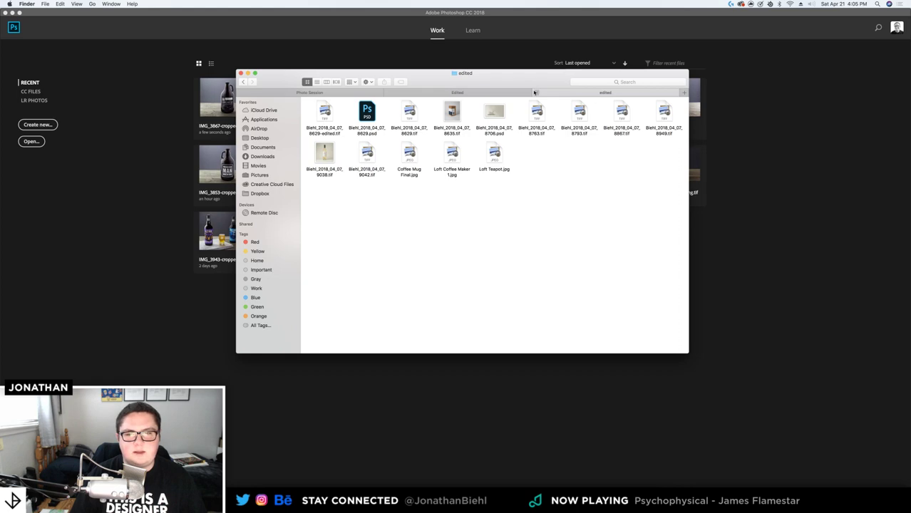
left_click(540, 92)
left_click(366, 92)
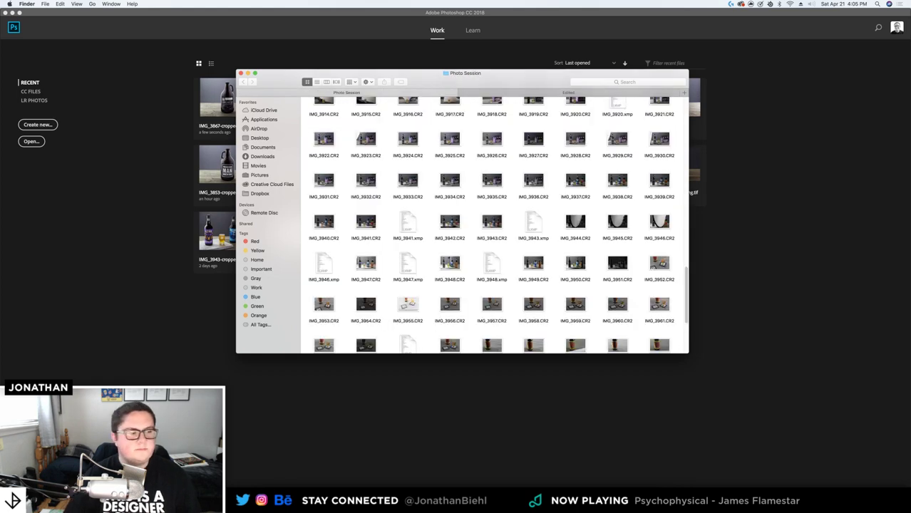
scroll(367, 134, "up", 3)
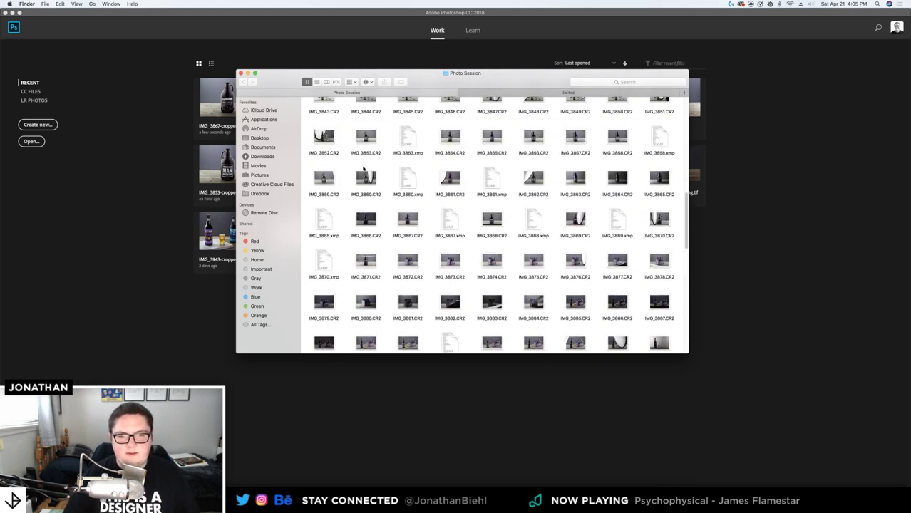
left_click_drag(302, 85, 0, 201)
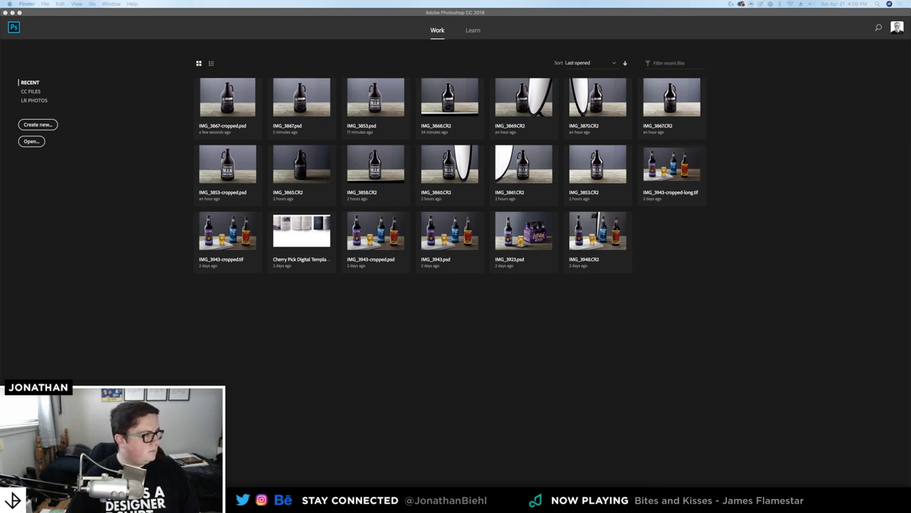
Switch to Chrome and enlarge the window showing the portfolio website's home page
left_click_drag(0, 82, 328, 55)
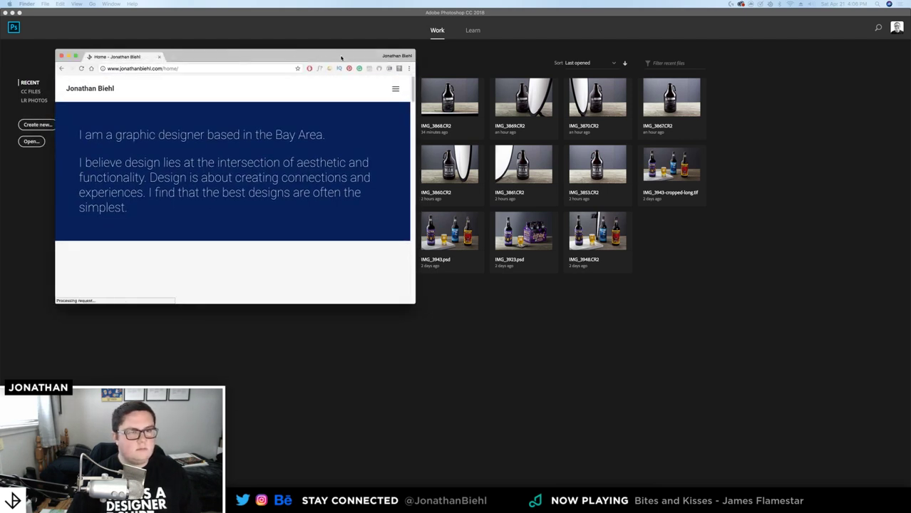
double_click(328, 54)
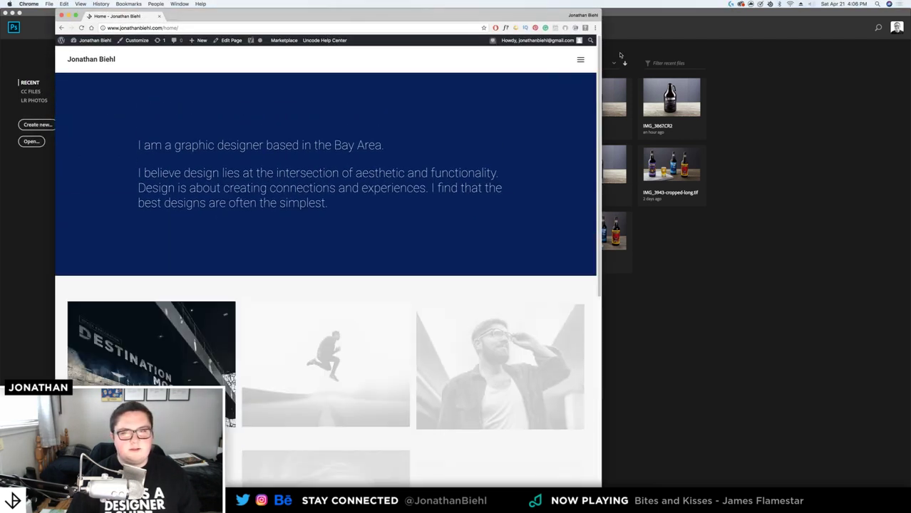
left_click_drag(865, 34, 879, 34)
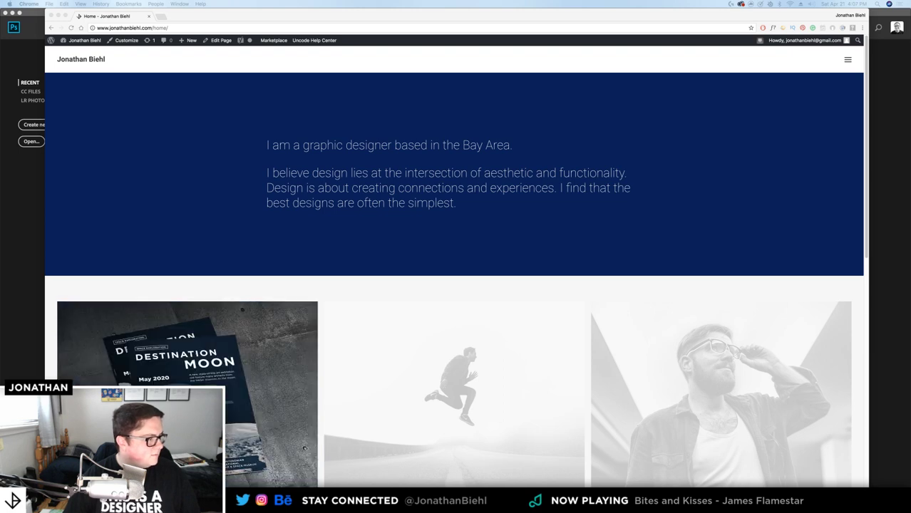
Look over the portfolio home page, from the project thumbnails and contact section to the introduction text
left_click(358, 163)
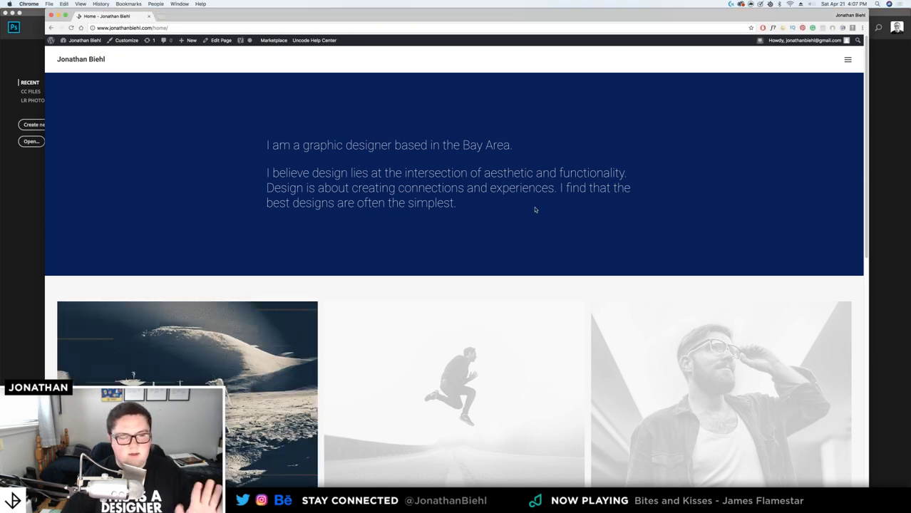
scroll(478, 248, "down", 5)
scroll(470, 248, "down", 3)
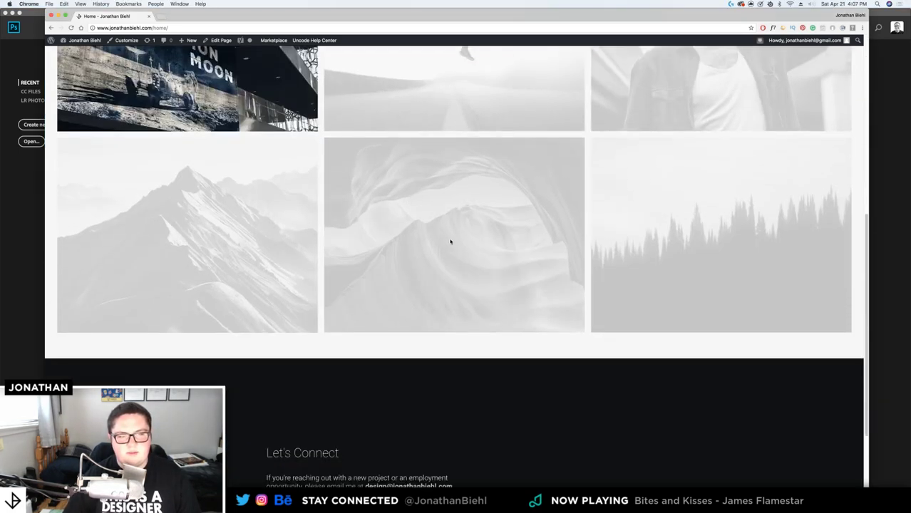
scroll(450, 241, "up", 8)
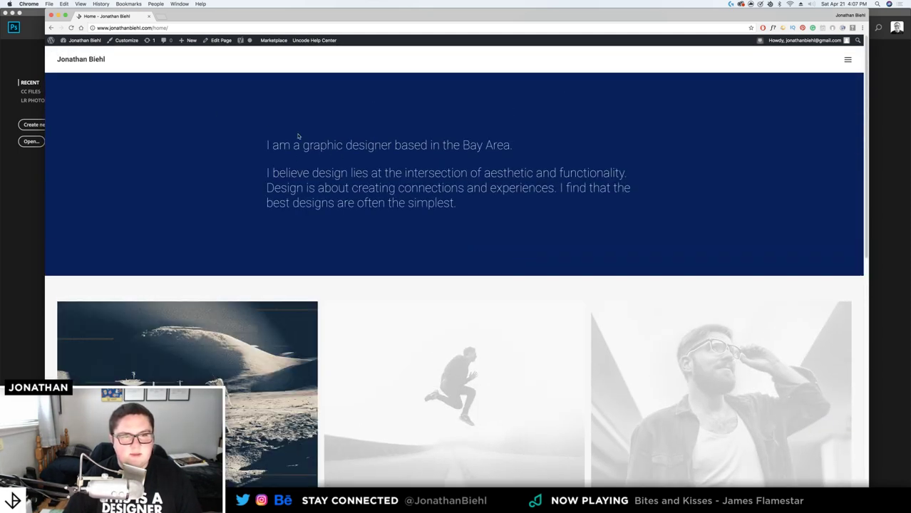
left_click_drag(284, 139, 554, 203)
left_click(224, 137)
left_click(554, 202)
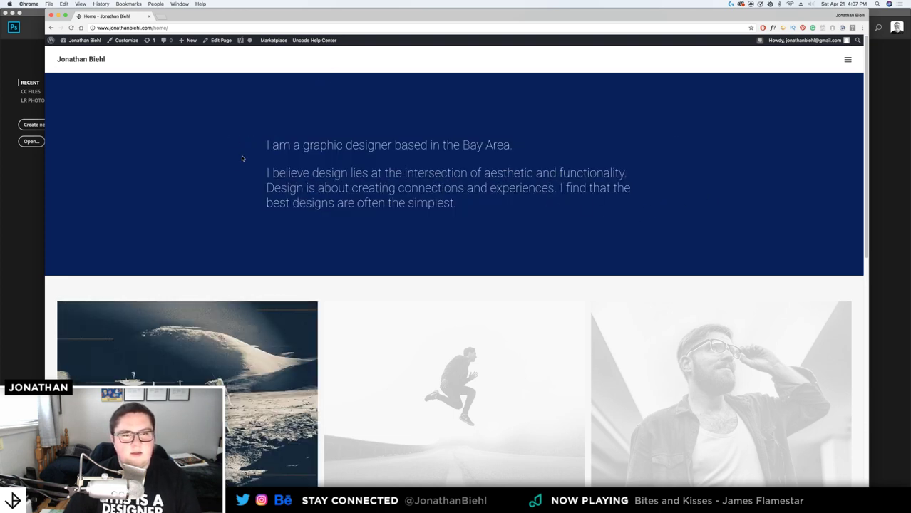
Check the website's navigation menu and review the project grid on the home page
left_click(848, 60)
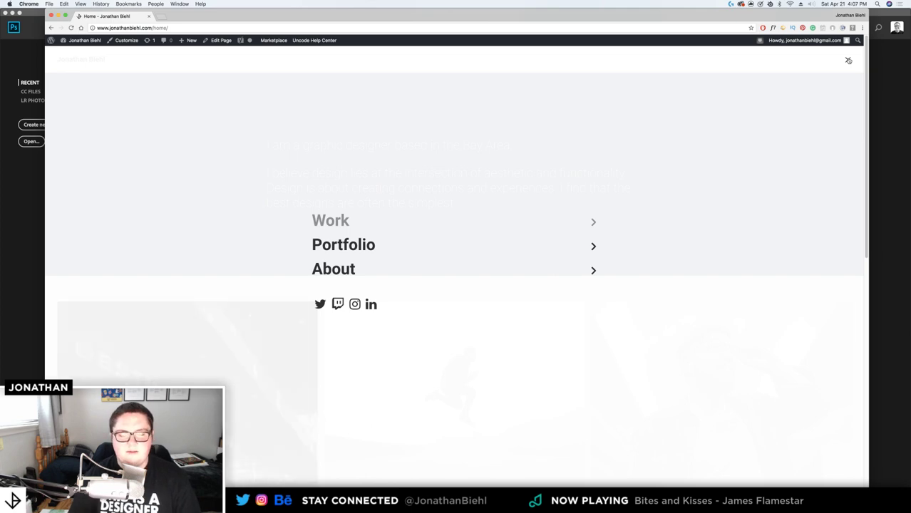
left_click(849, 60)
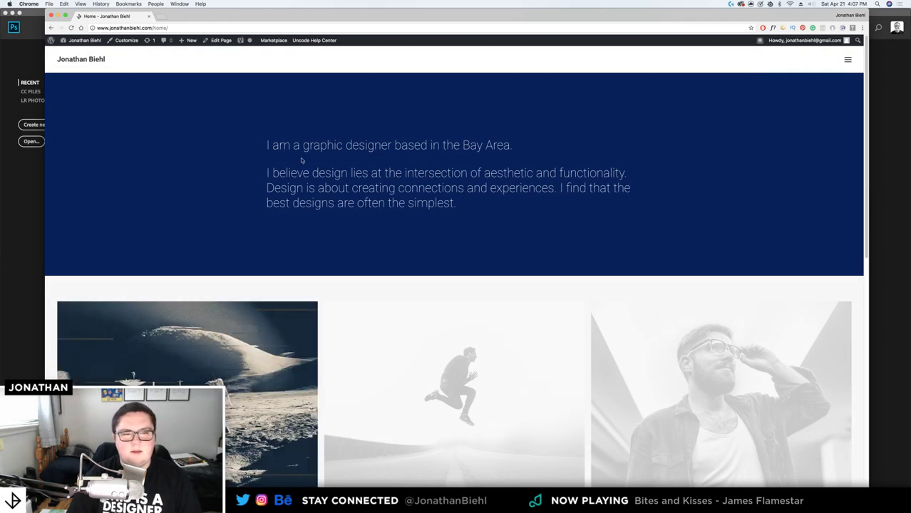
scroll(374, 314, "down", 5)
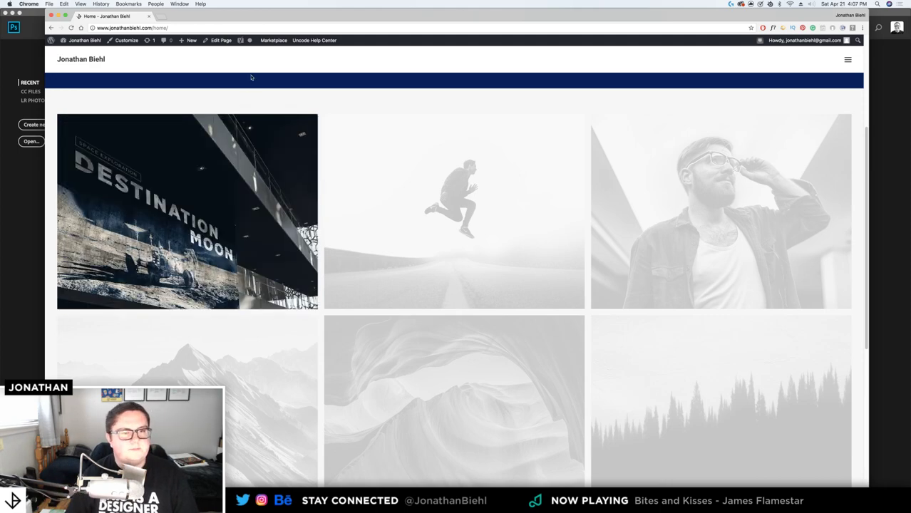
scroll(239, 126, "down", 2)
scroll(239, 126, "up", 5)
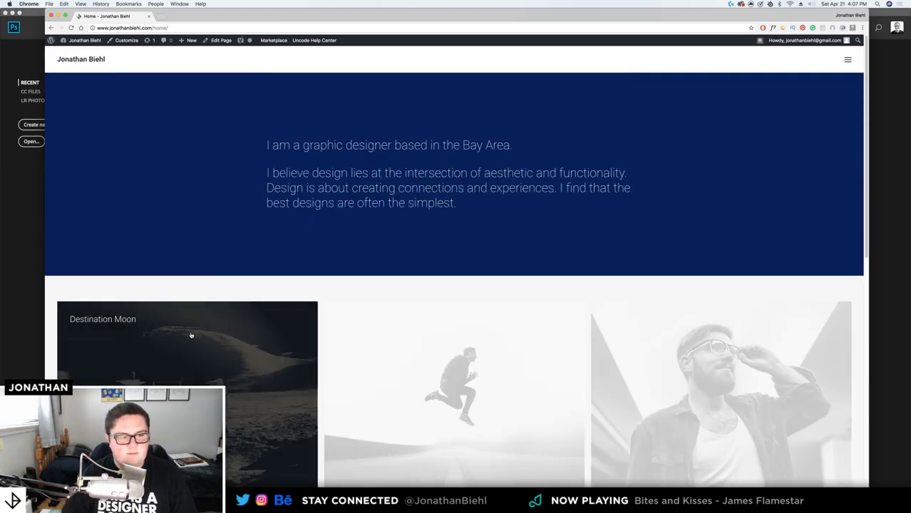
Open the Destination Moon project page and review its introductory statement and project description
left_click(185, 336)
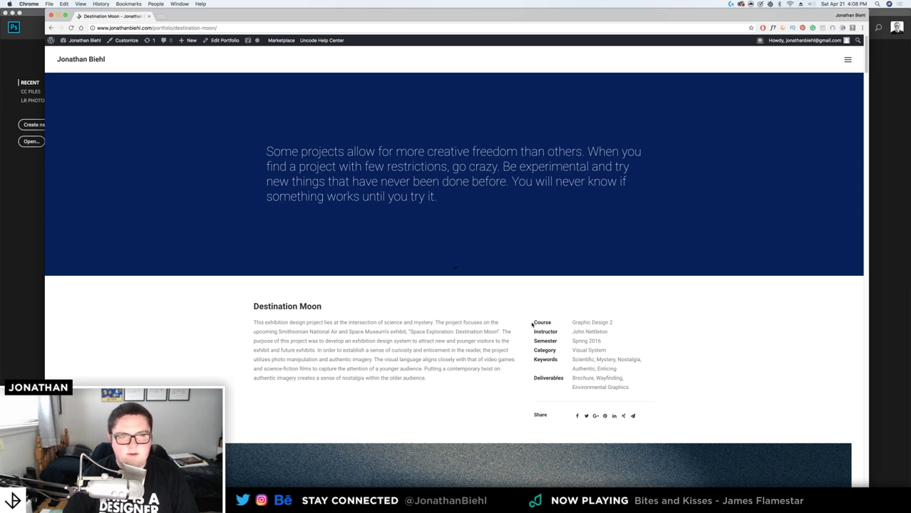
left_click_drag(265, 136, 652, 183)
left_click(668, 187)
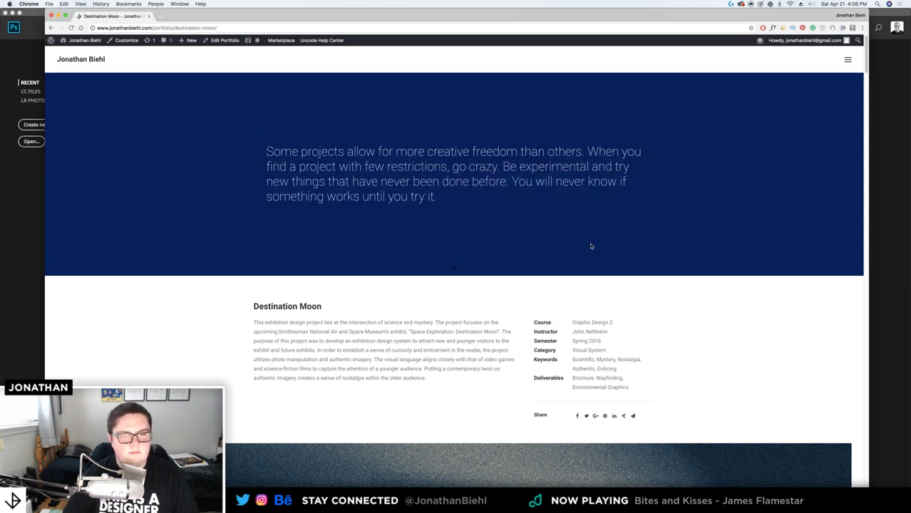
scroll(592, 246, "down", 3)
left_click_drag(325, 180, 545, 223)
left_click(554, 188)
Look through the Destination Moon project images, from the lunar rover artwork and brochure mockups to the wayfinding signs
scroll(351, 195, "down", 10)
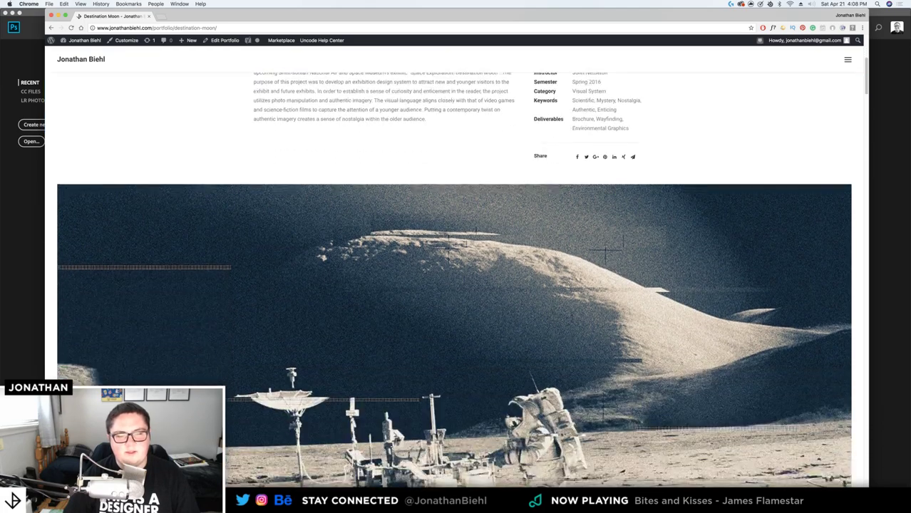
scroll(325, 212, "down", 10)
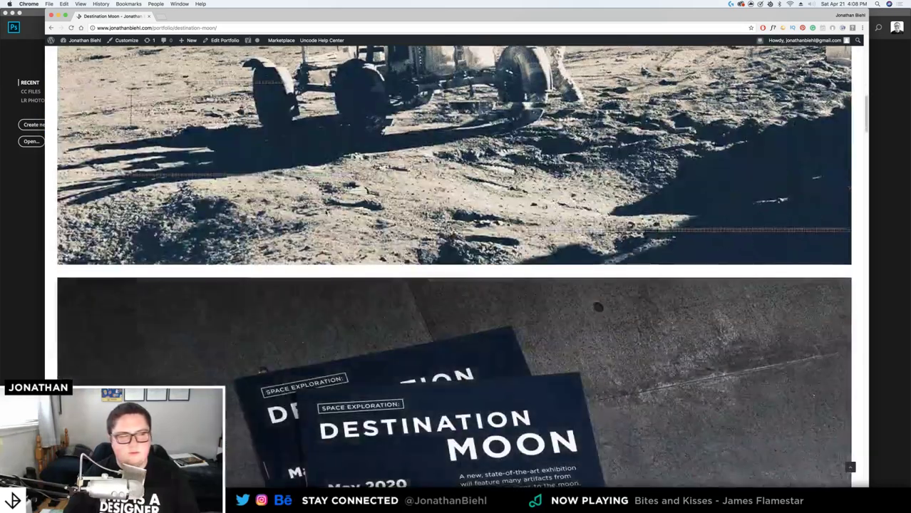
scroll(325, 212, "down", 10)
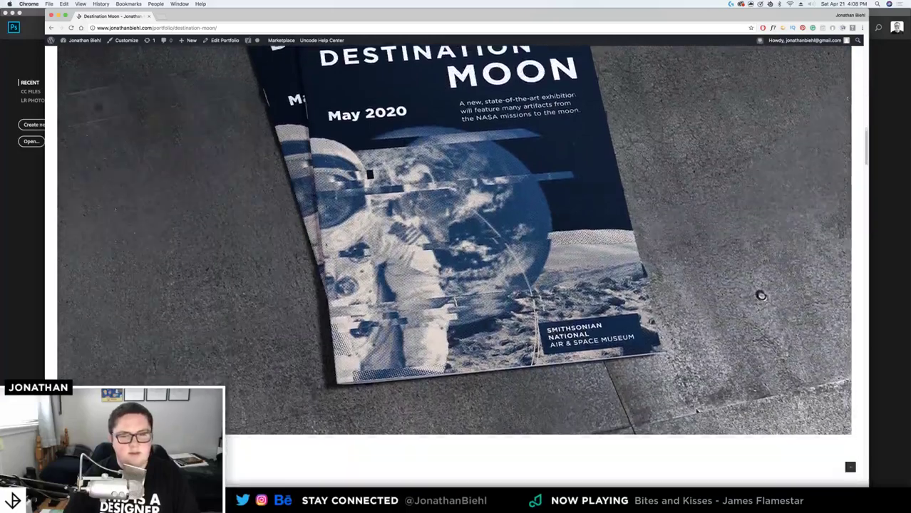
scroll(325, 212, "down", 10)
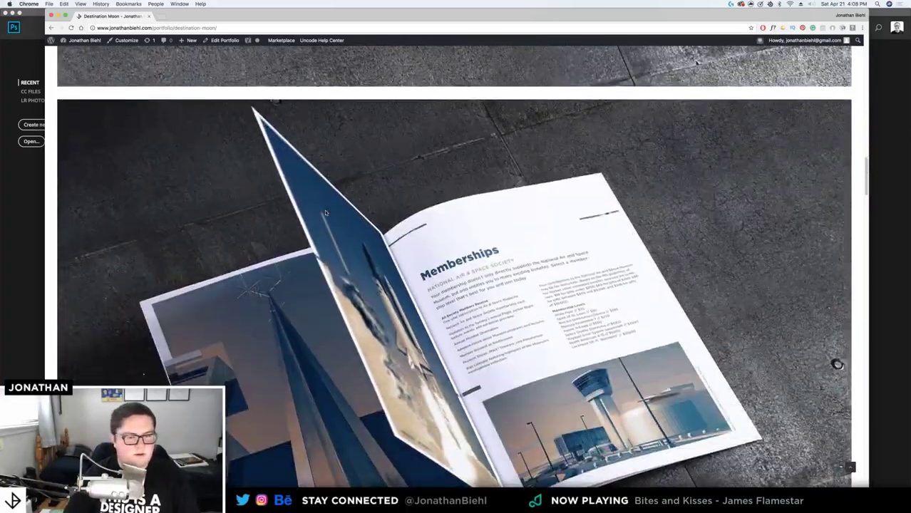
scroll(323, 210, "down", 10)
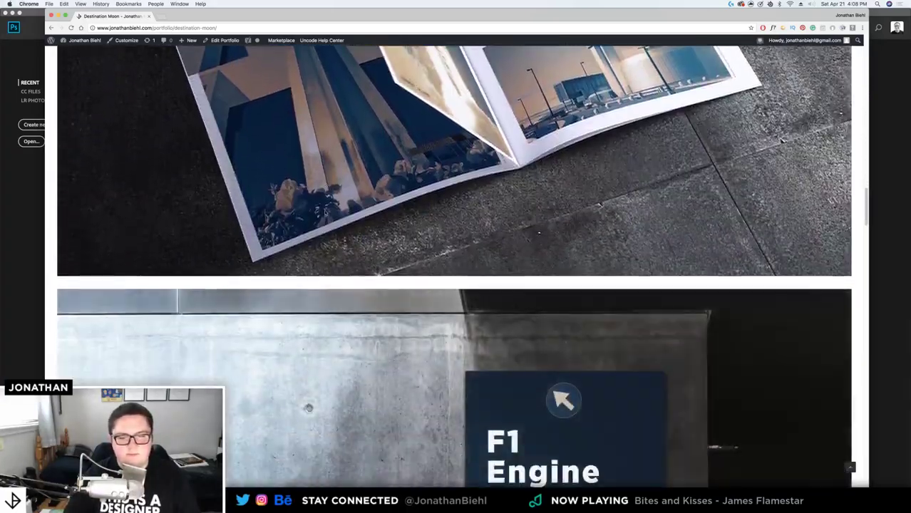
scroll(324, 210, "down", 8)
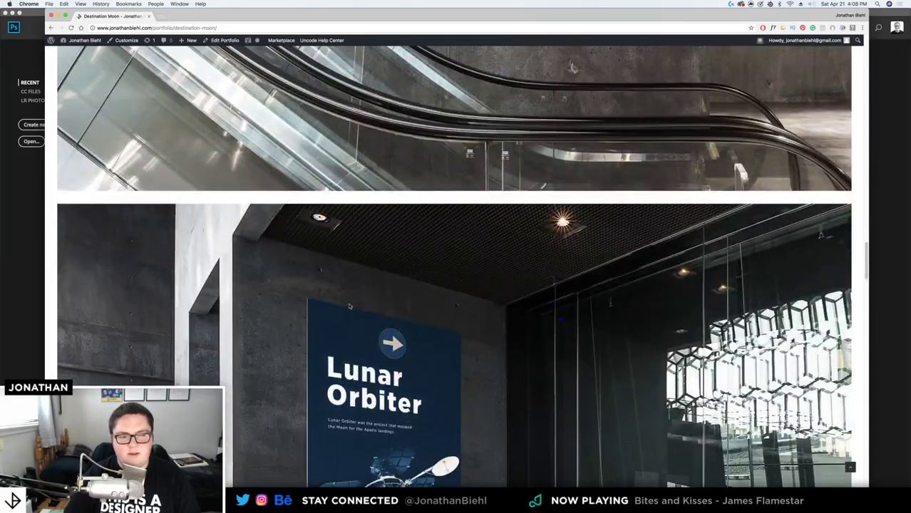
Examine the Lunar Orbiter wayfinding poster mockup and its placement on the museum wall
right_click(525, 226)
left_click(447, 133)
right_click(310, 110)
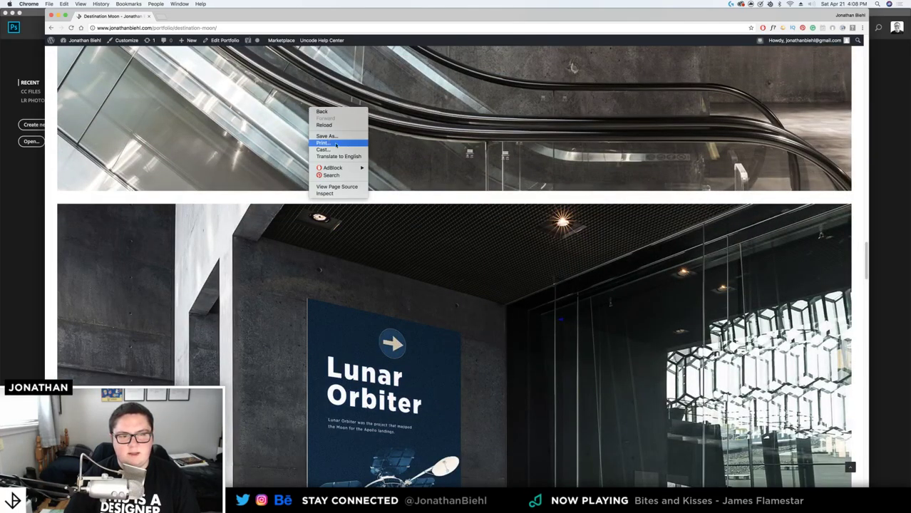
left_click(532, 206)
scroll(503, 217, "down", 3)
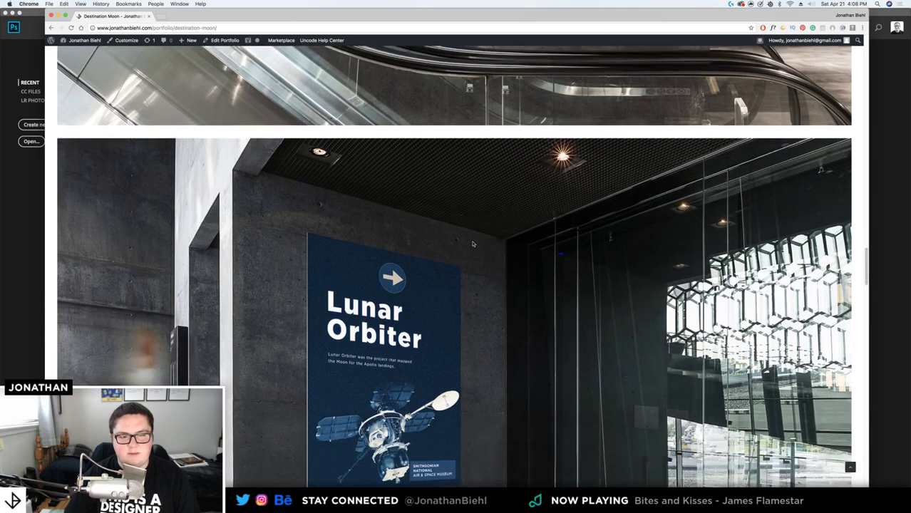
scroll(324, 270, "up", 1)
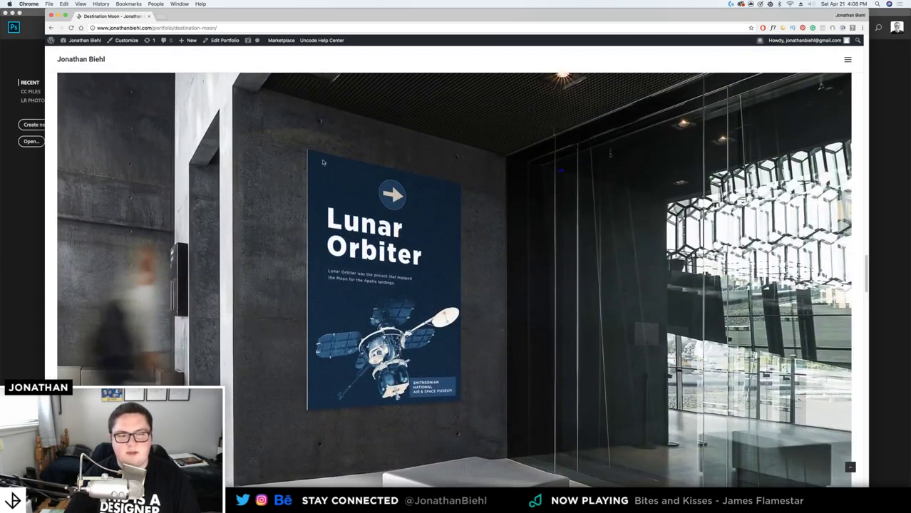
right_click(316, 154)
left_click(490, 183)
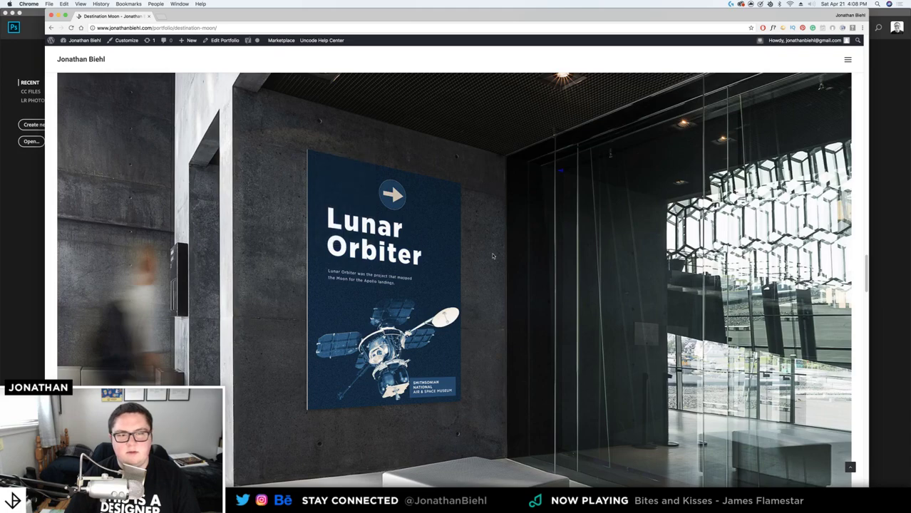
Review the remaining Destination Moon mockups, including the wall graphics, newspaper ad and final poster, and return to the project's introduction
scroll(418, 227, "down", 10)
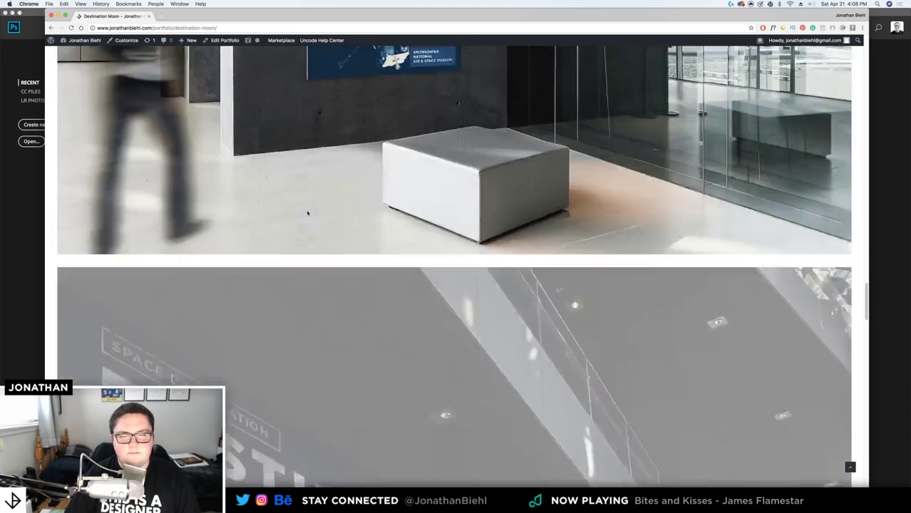
scroll(308, 213, "down", 10)
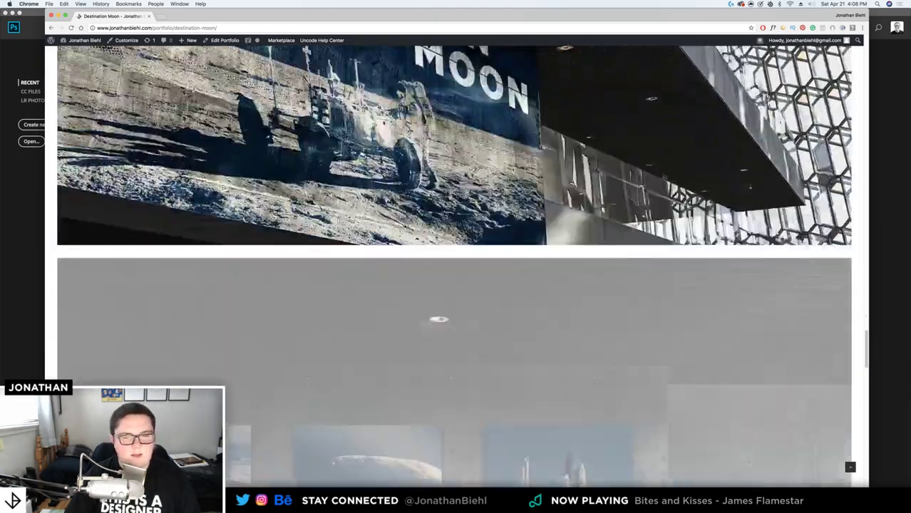
scroll(323, 203, "down", 12)
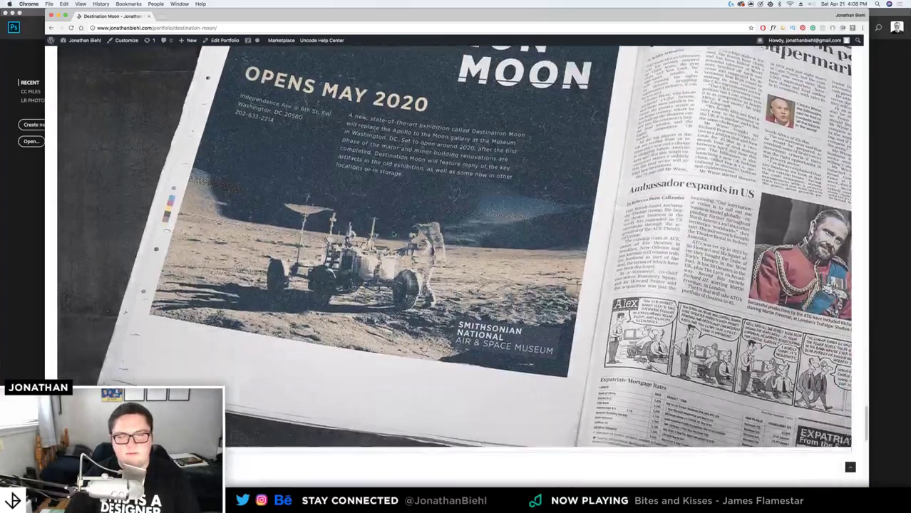
scroll(387, 226, "down", 10)
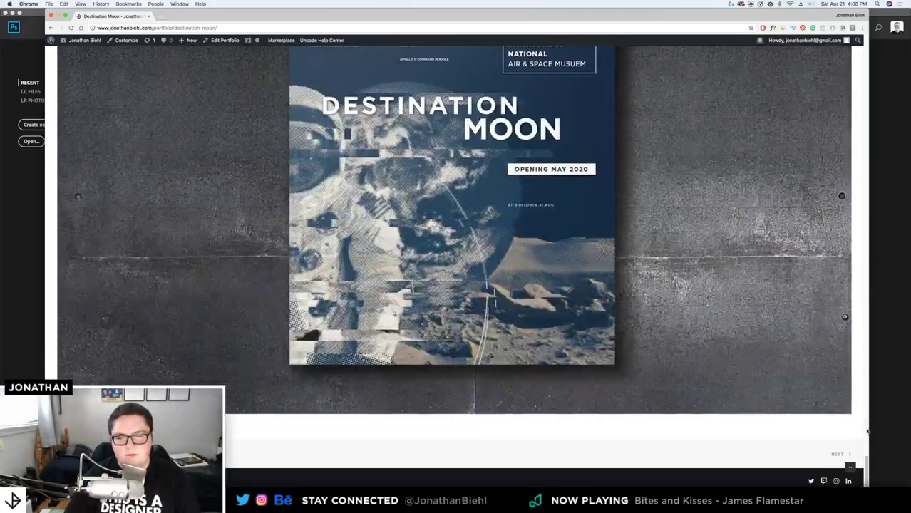
scroll(456, 278, "up", 5)
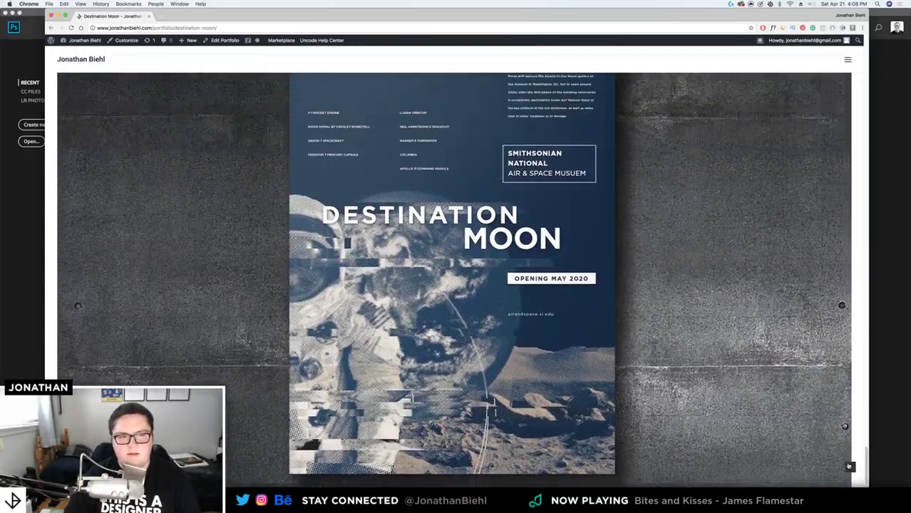
scroll(454, 278, "up", 15)
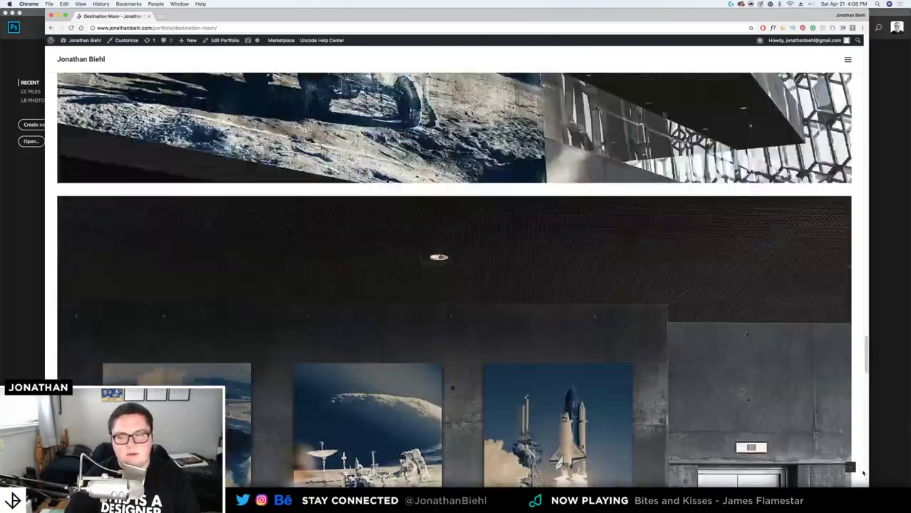
scroll(645, 199, "up", 20)
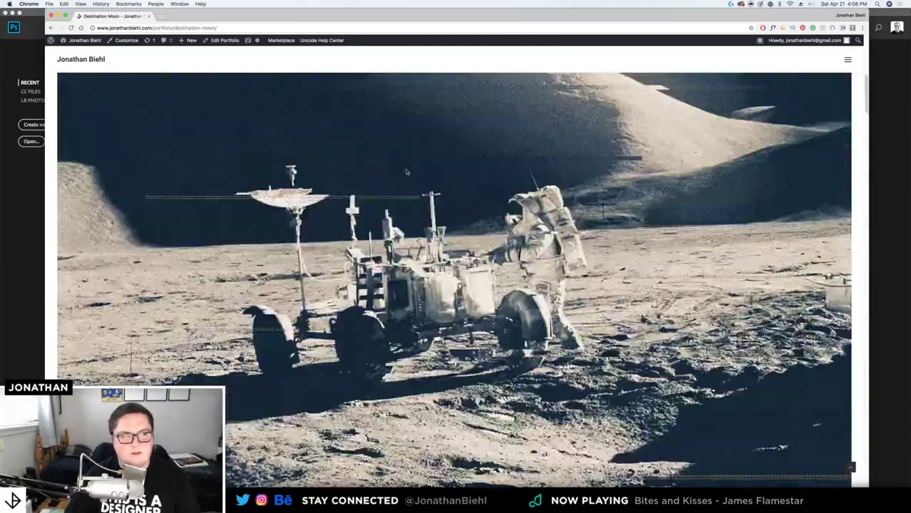
scroll(419, 184, "up", 3)
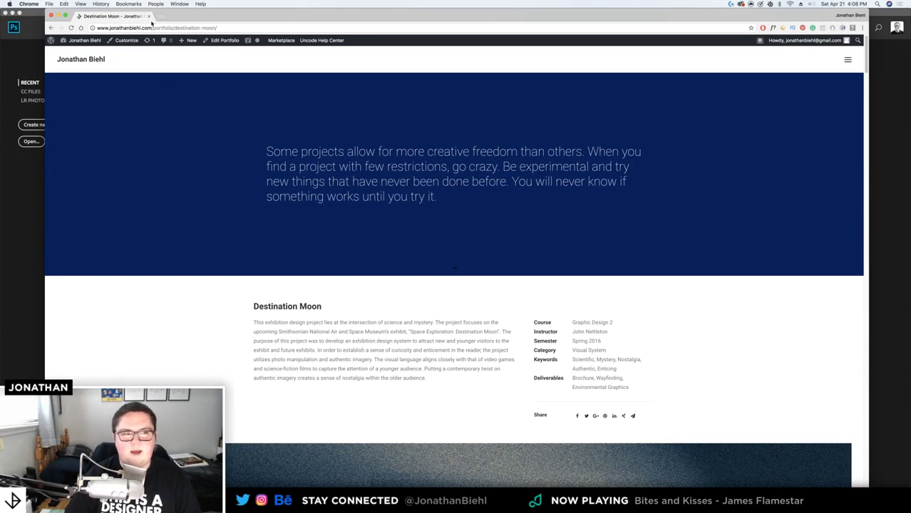
Go back to the portfolio home page and look over its introduction and project grid
left_click(50, 28)
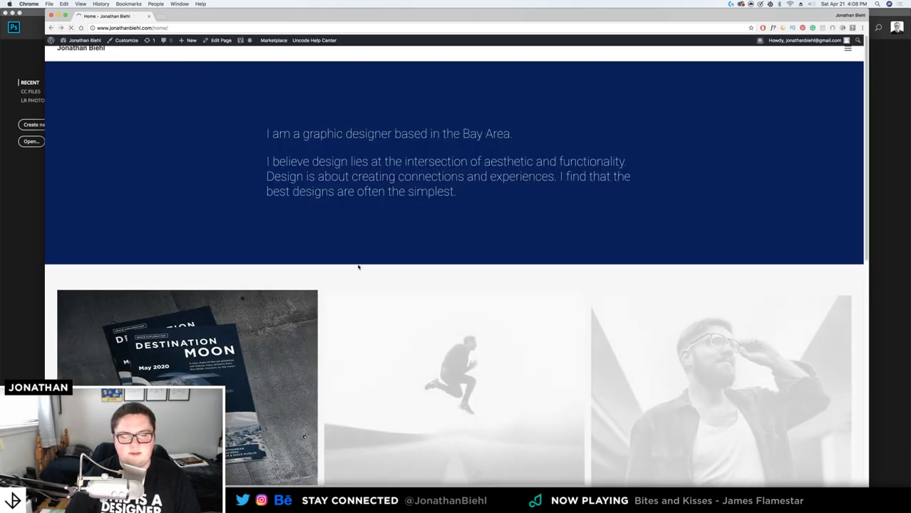
left_click_drag(256, 140, 635, 208)
left_click(562, 200)
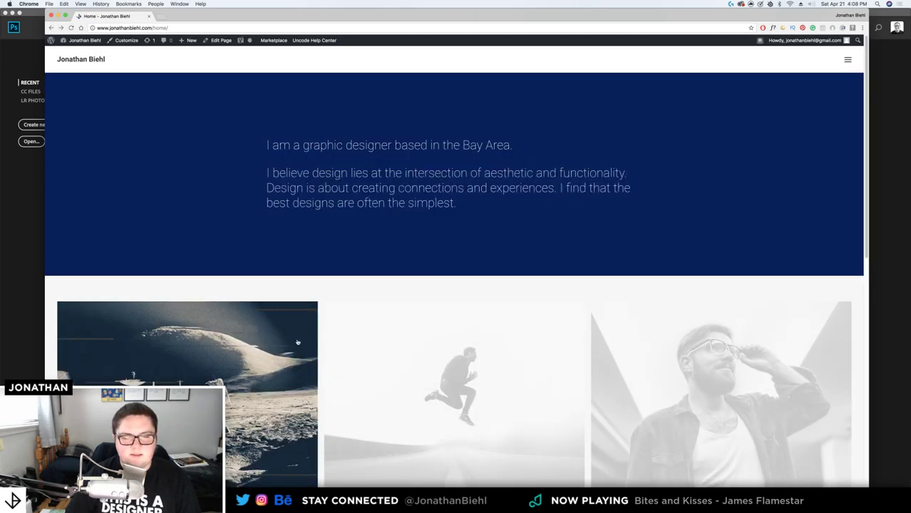
scroll(257, 342, "down", 3)
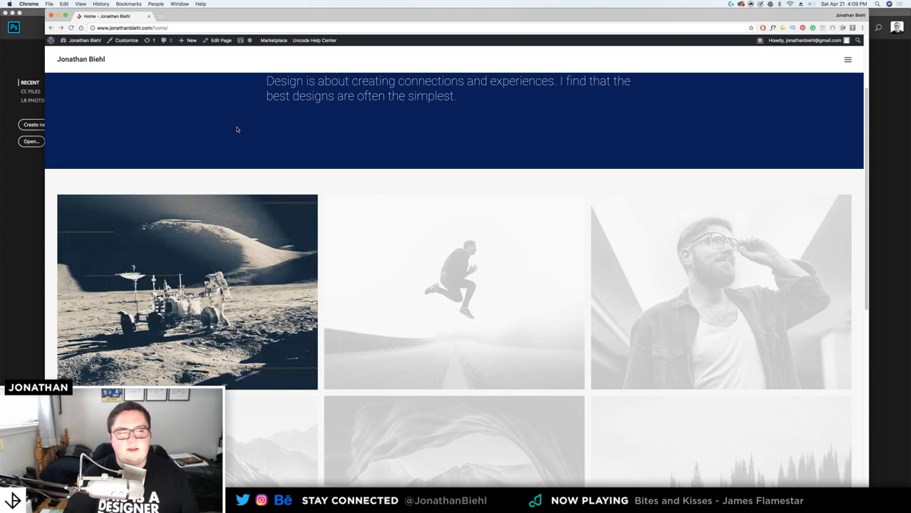
scroll(241, 141, "up", 3)
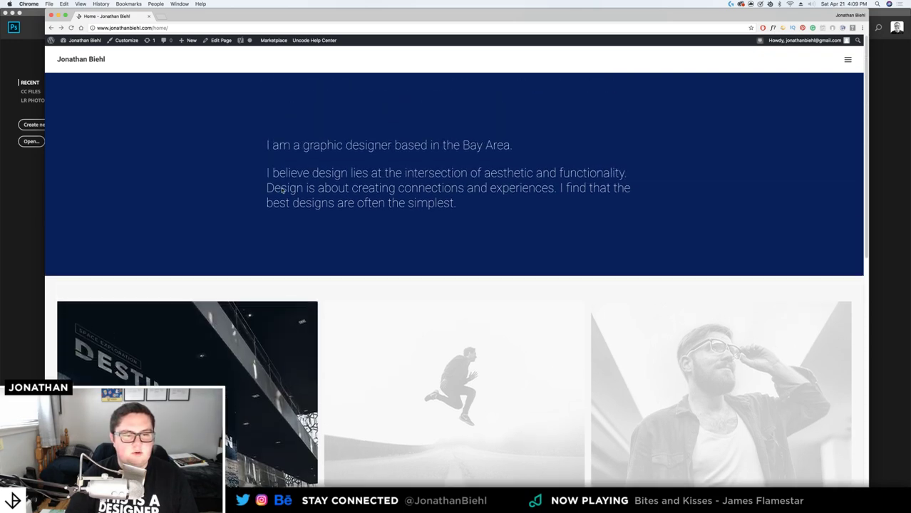
Review the introduction text on the home page, and minimize the browser window to return to Photoshop
left_click_drag(258, 147, 490, 174)
left_click(548, 202)
left_click_drag(556, 216, 230, 149)
left_click(239, 152)
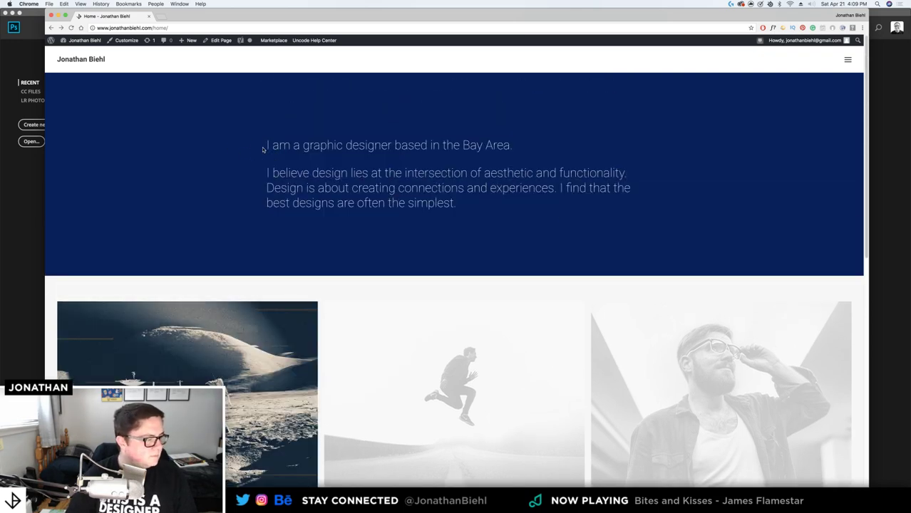
left_click_drag(296, 157, 489, 190)
left_click(541, 199)
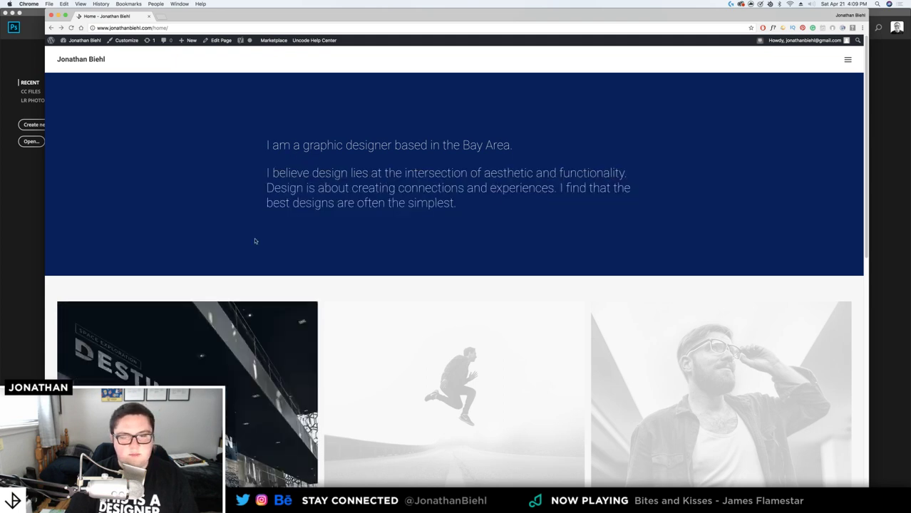
left_click_drag(241, 129, 485, 188)
left_click_drag(481, 188, 428, 173)
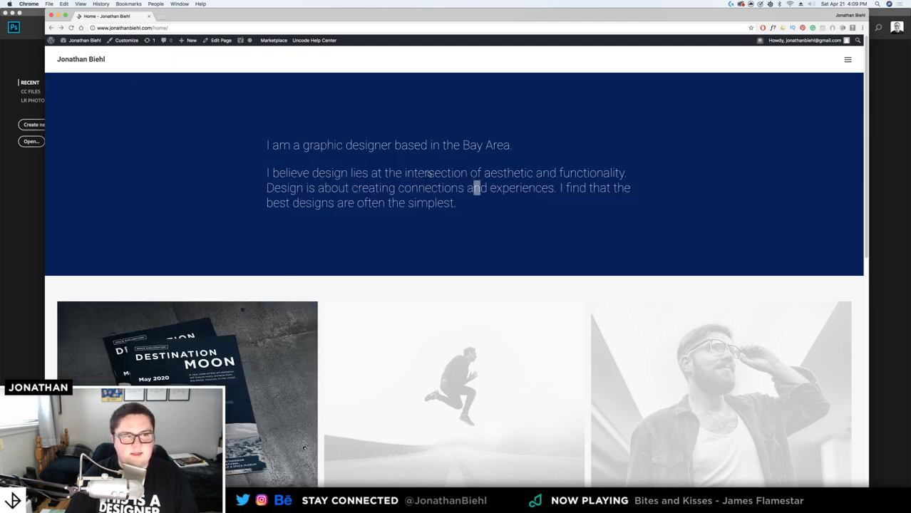
left_click(58, 15)
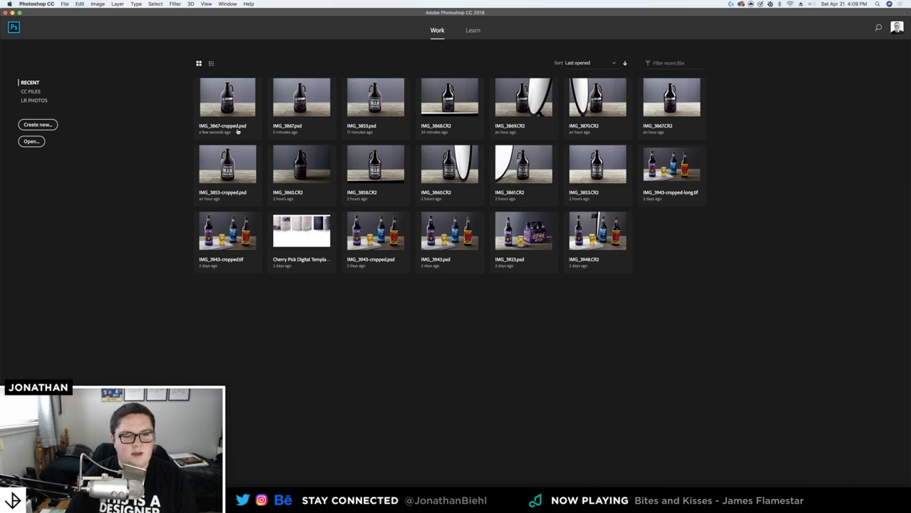